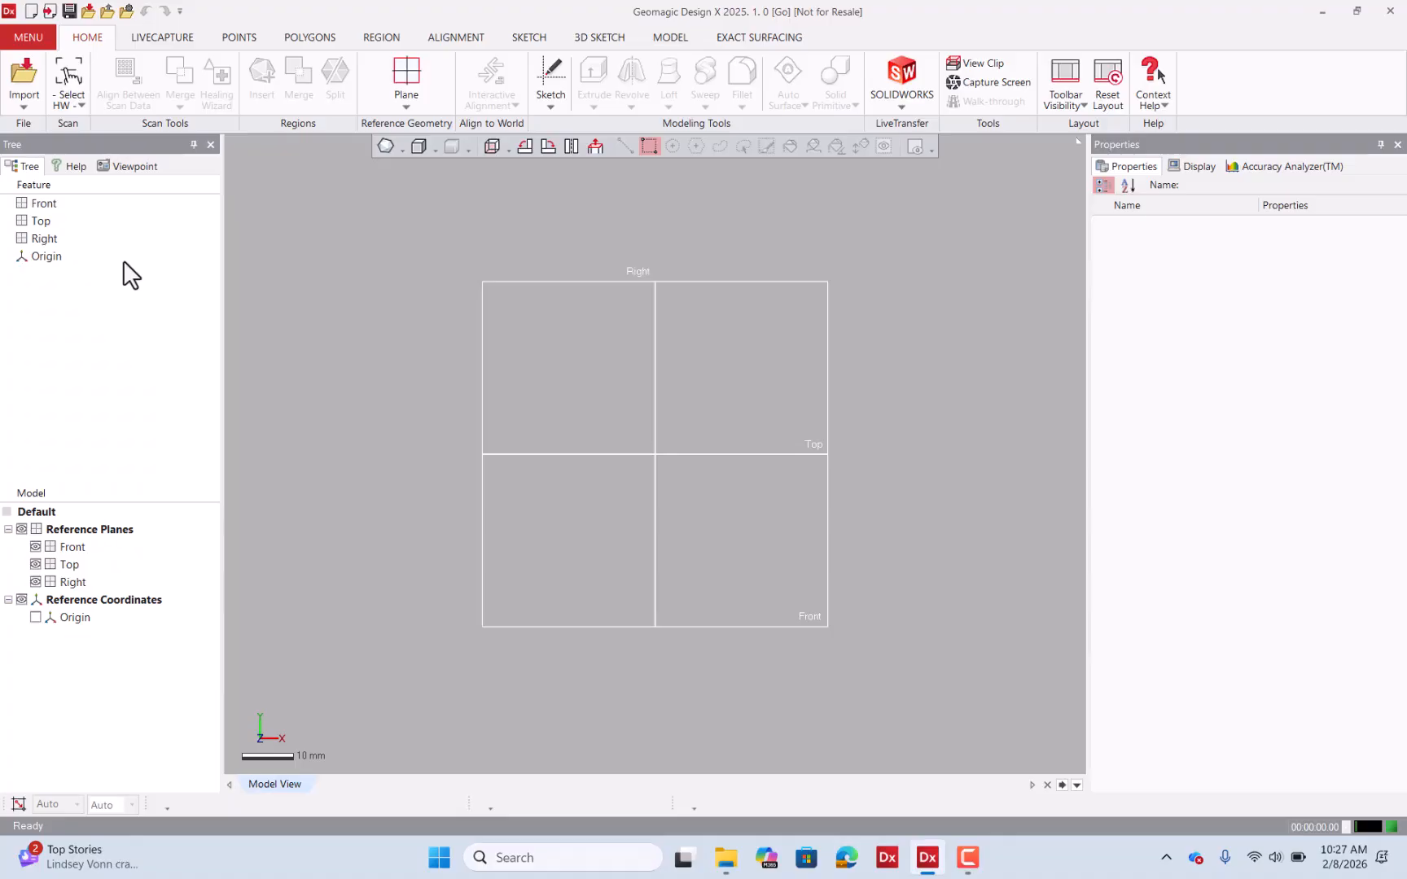
Import the Fan_Blade.stl scan from the Day_II folder with millimetre units.
left_click(29, 99)
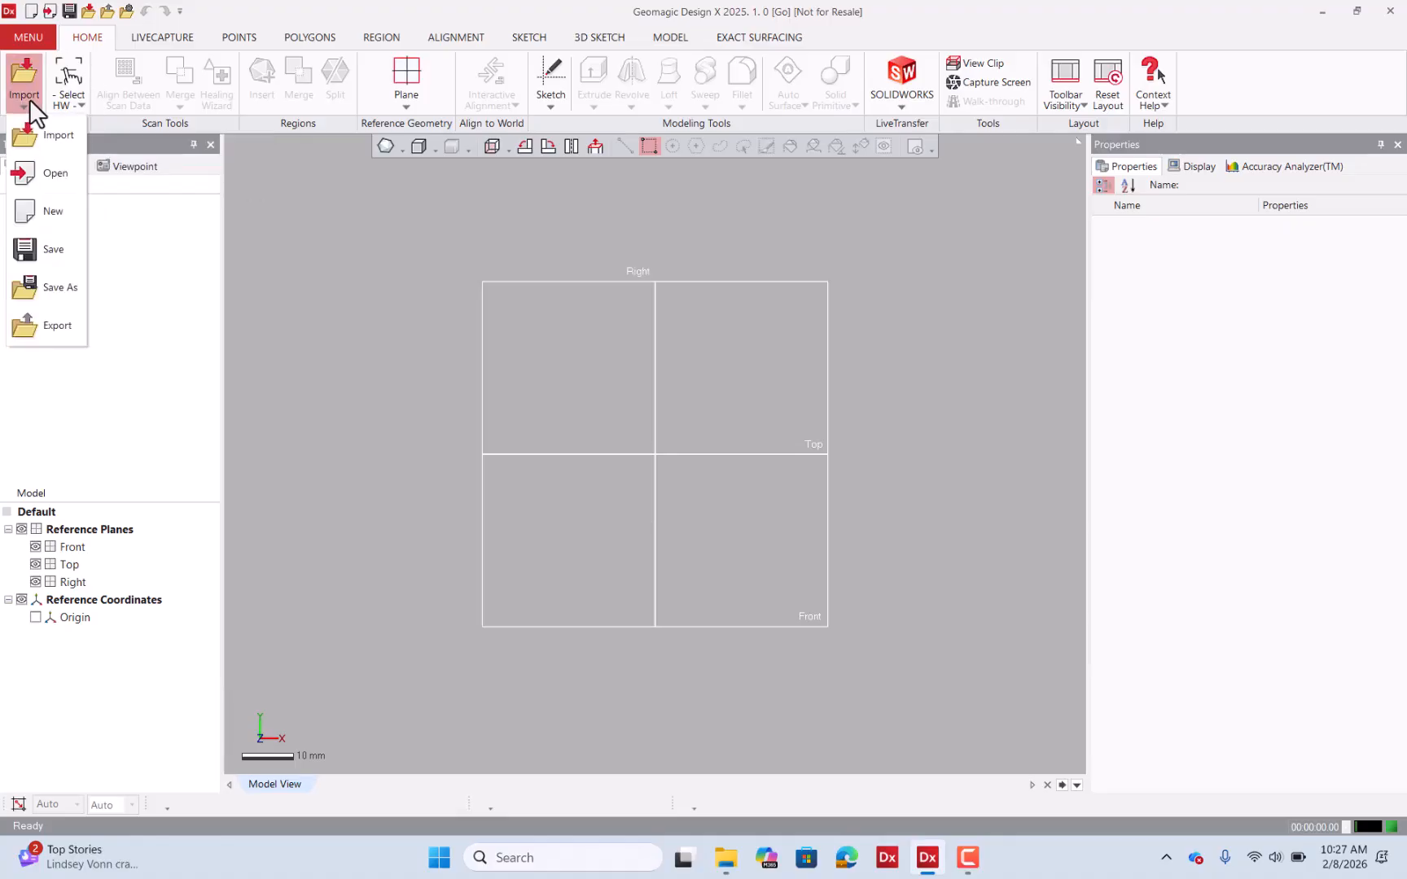
left_click(42, 137)
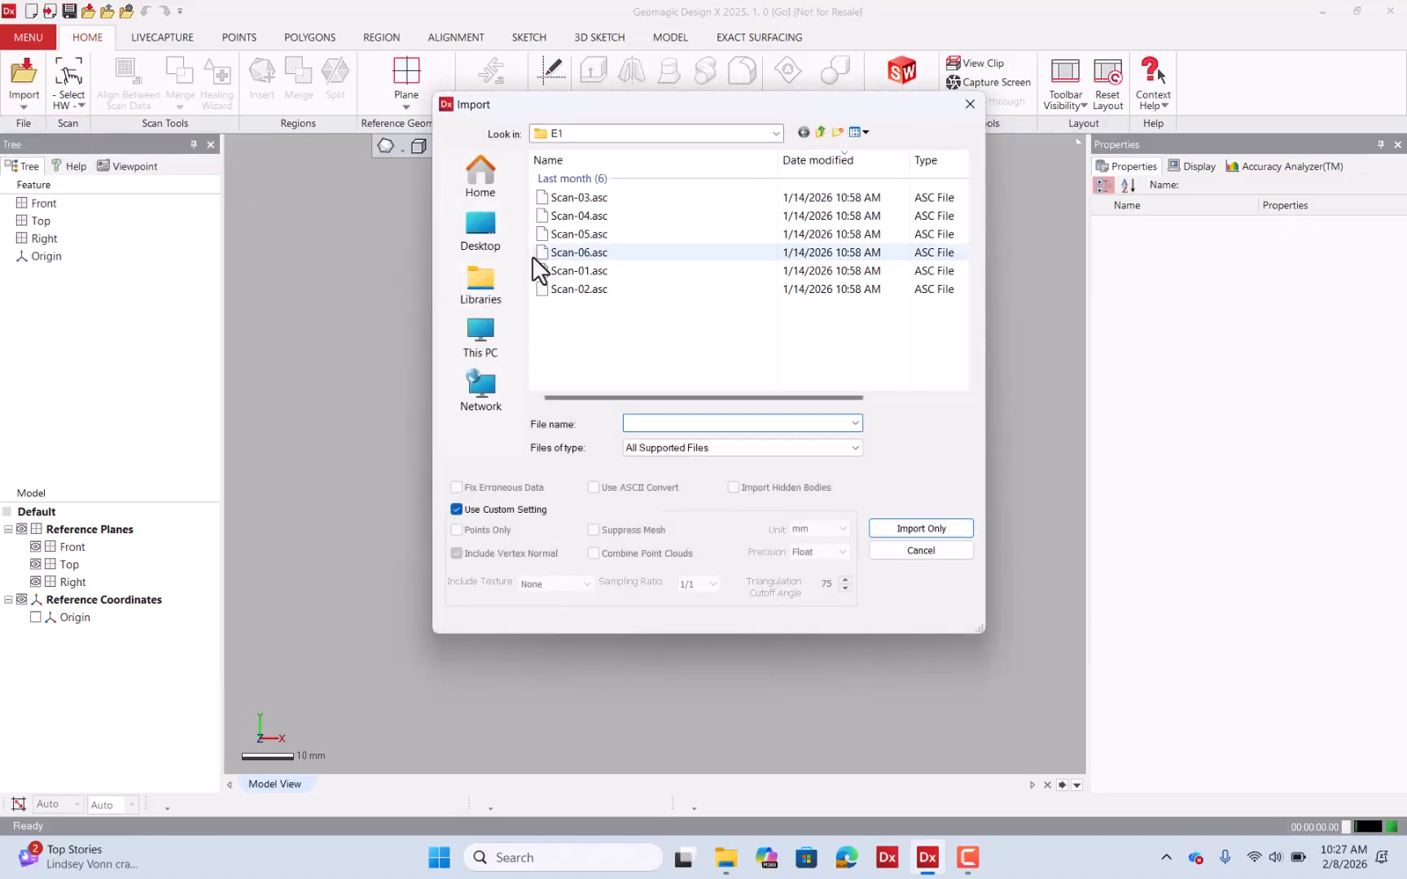
left_click(820, 131)
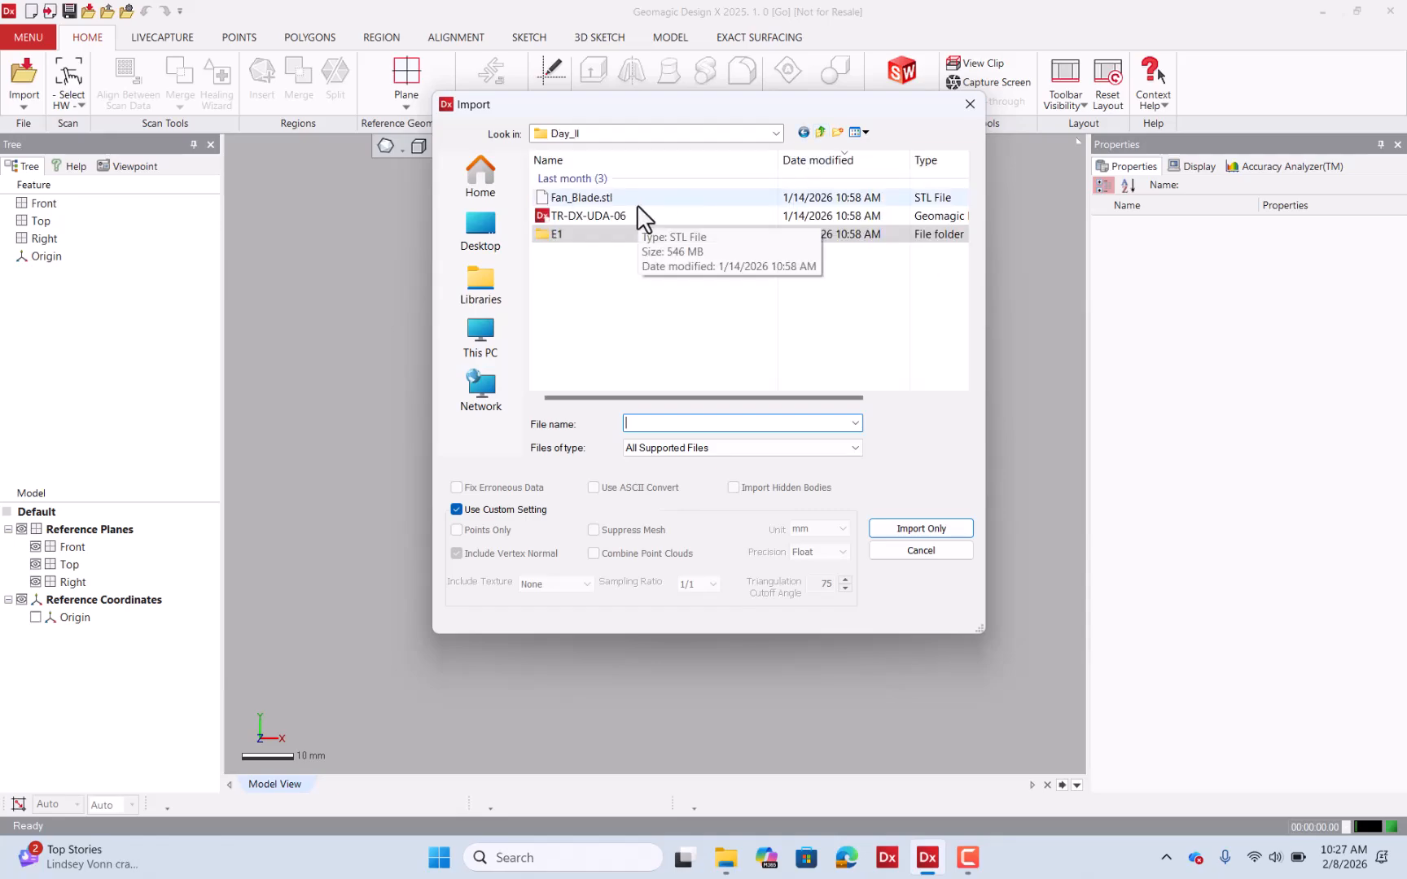
left_click(637, 204)
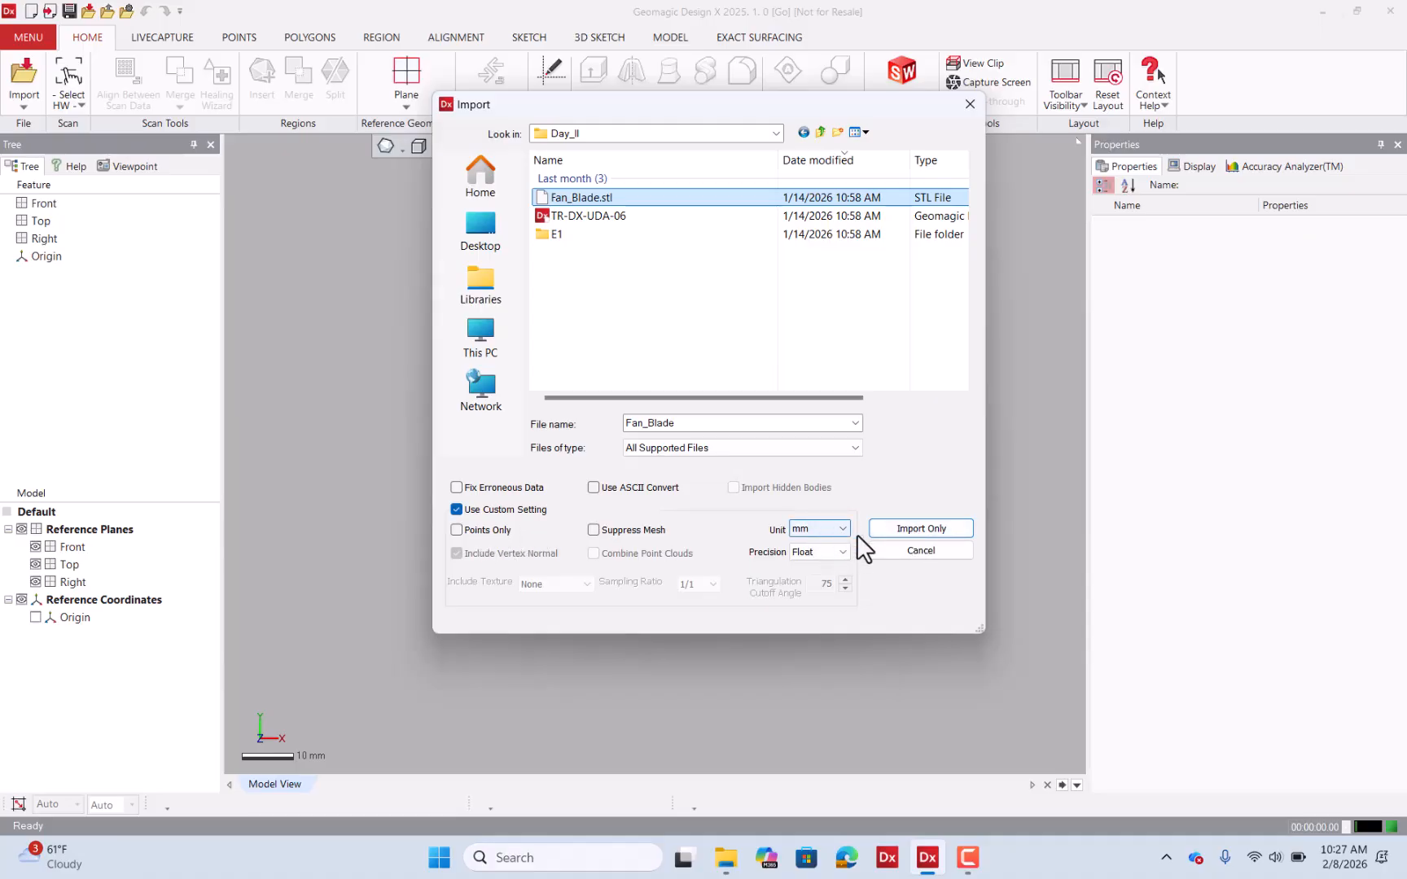
left_click(914, 527)
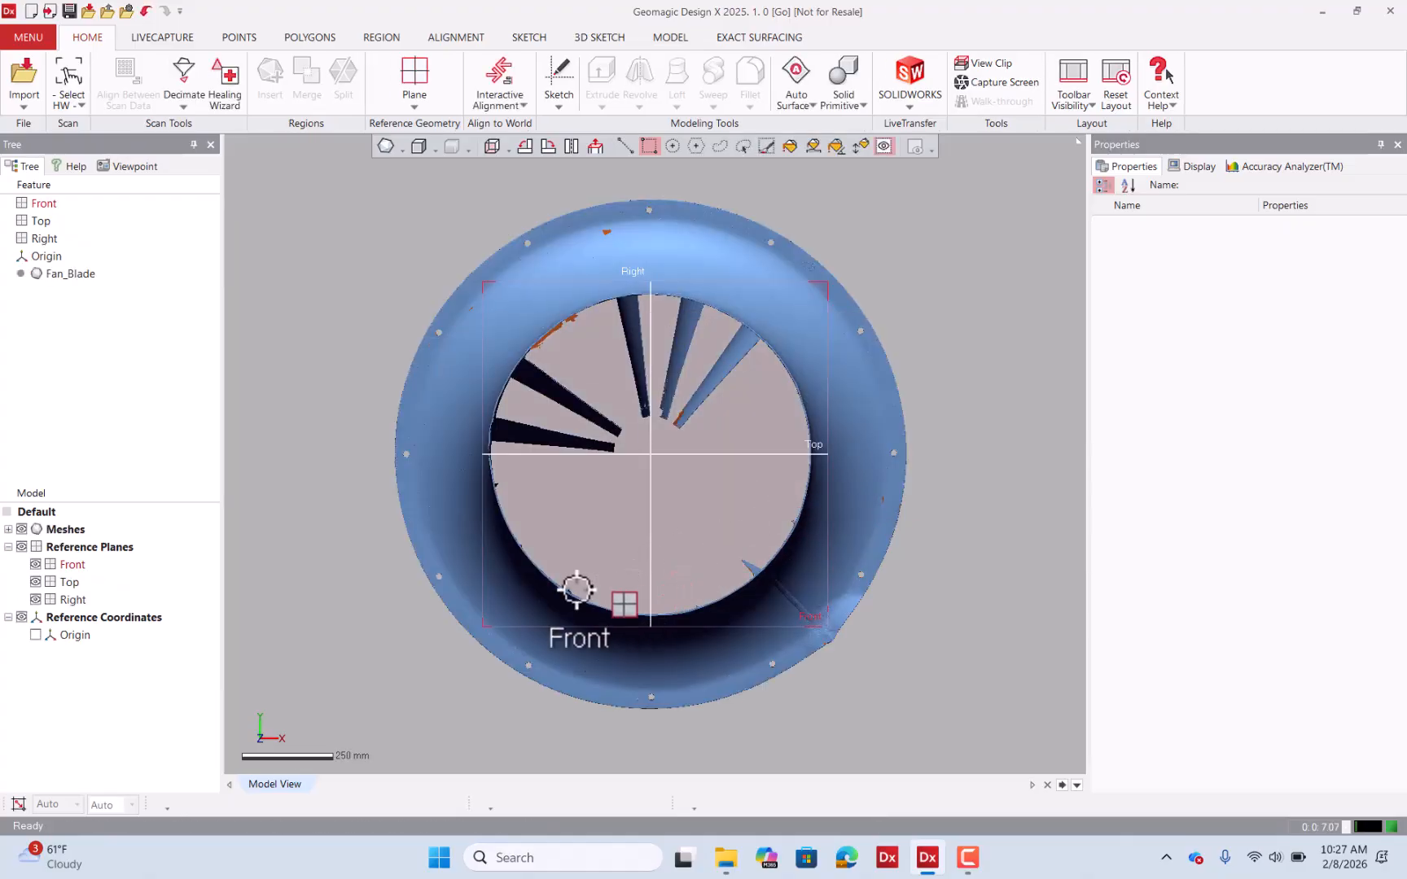
Hide the Front, Top and Right reference planes.
left_click(35, 564)
left_click(35, 581)
left_click(35, 599)
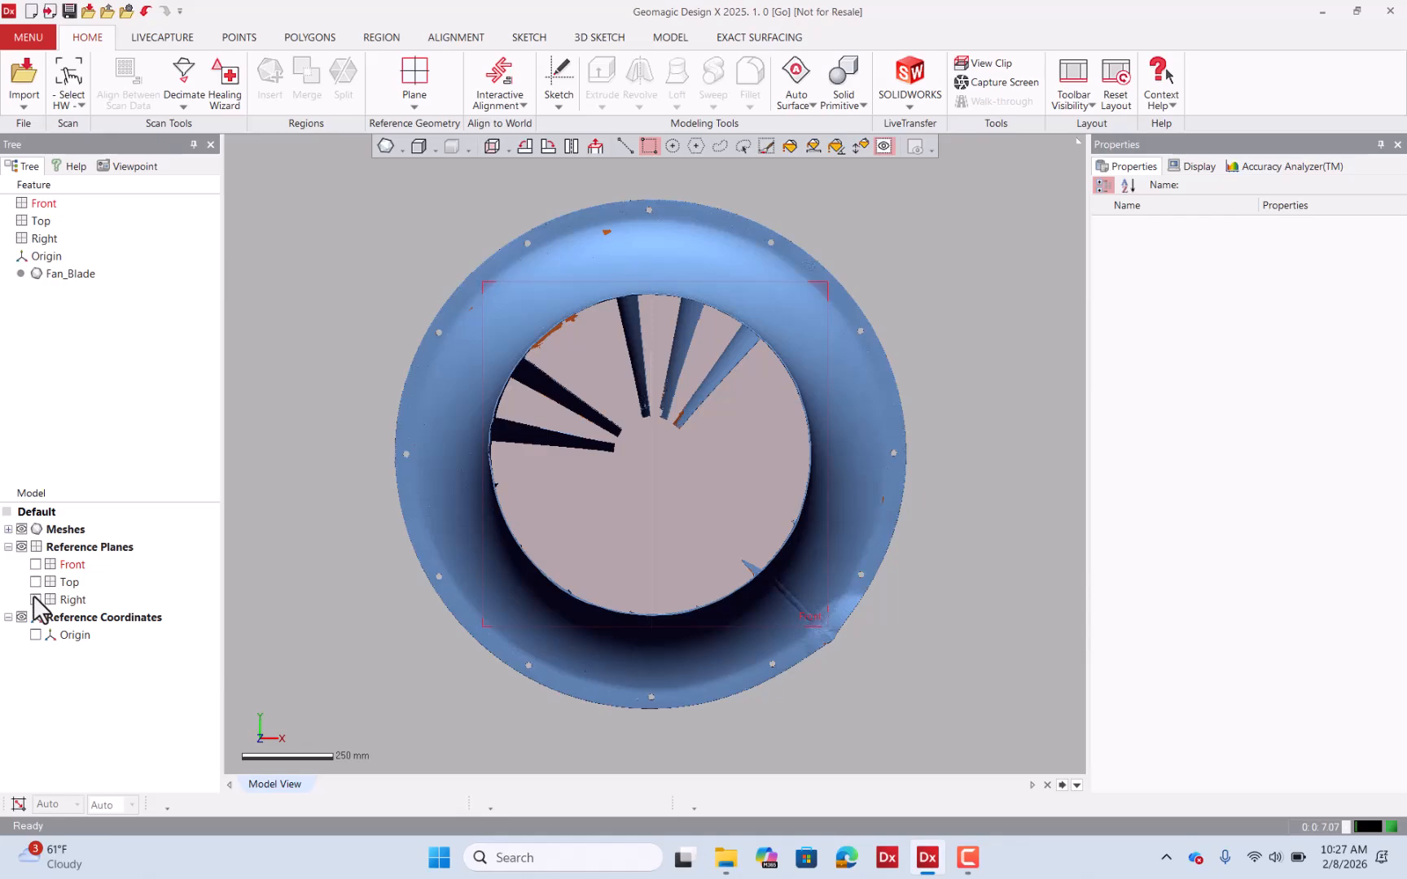
Examine the fan mesh from several angles, checking the blade tips, rough scan areas and outer shroud.
mouse_move(672, 600)
right_mouse_down()
mouse_move(737, 339)
mouse_move(683, 529)
right_mouse_up()
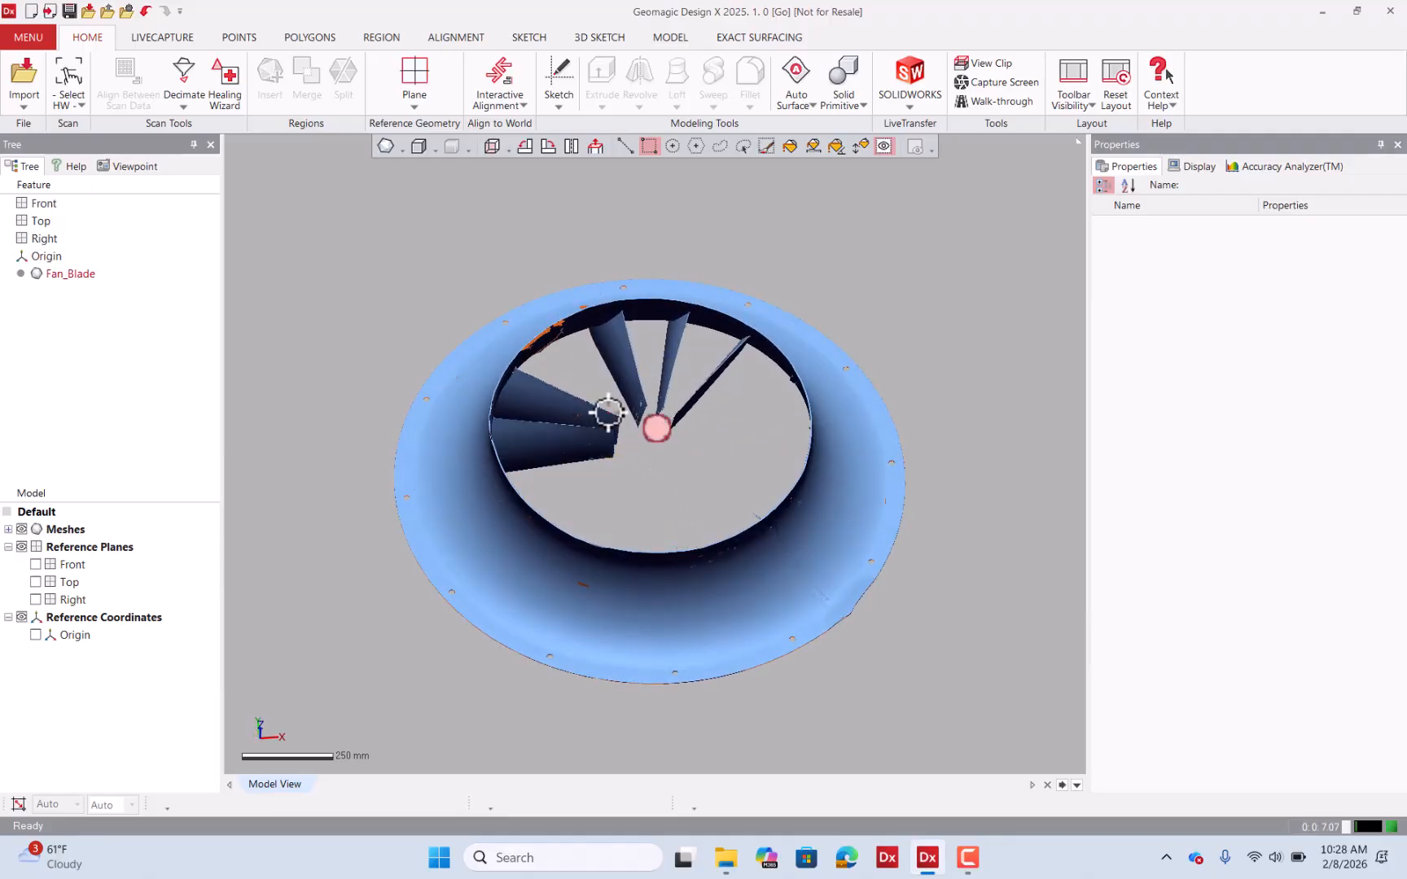
scroll(603, 412, "up", 5)
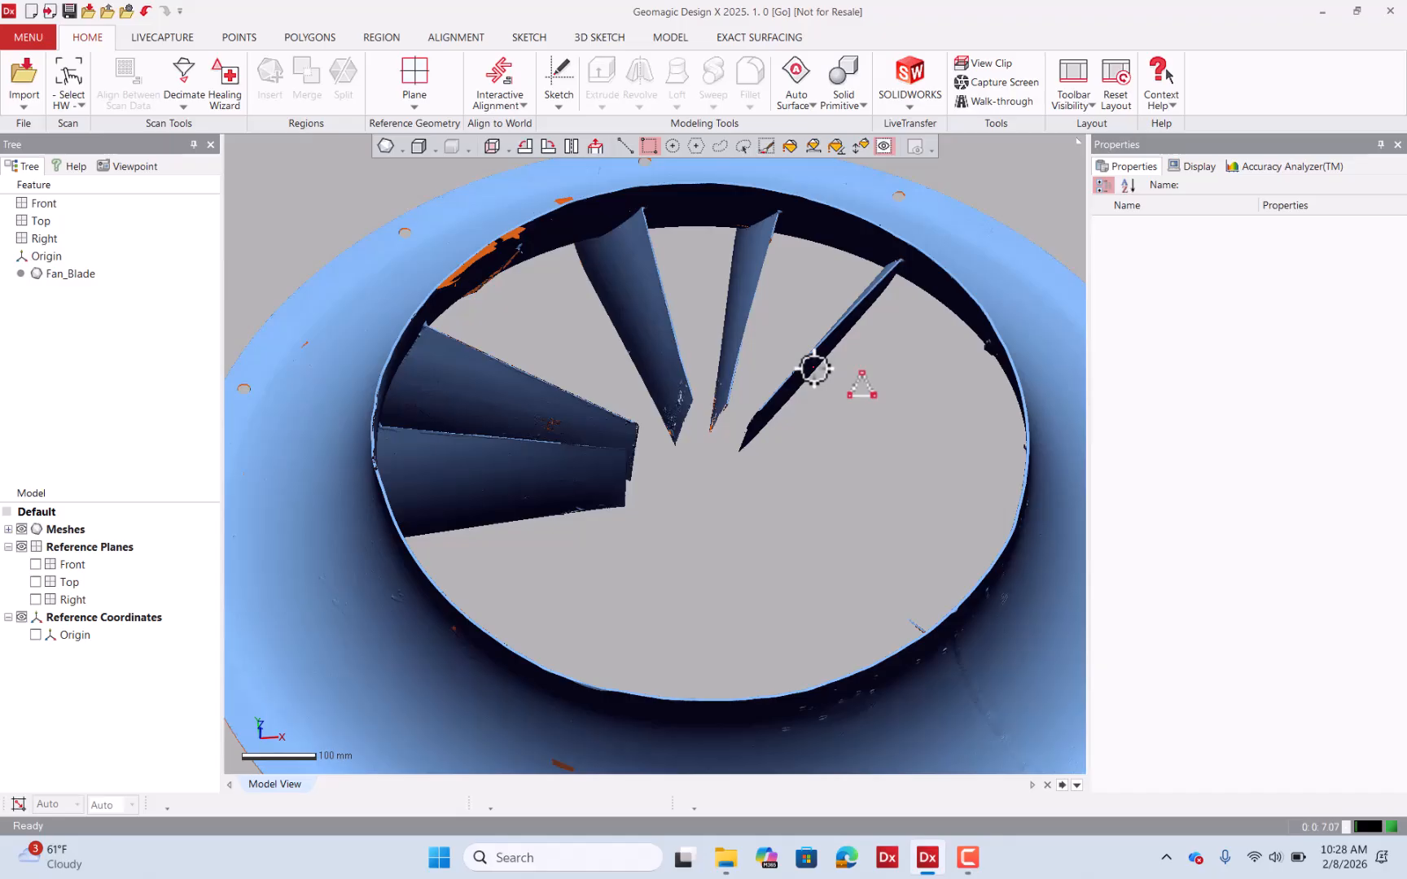
scroll(814, 369, "down", 3)
right_click_drag(681, 506, 487, 429)
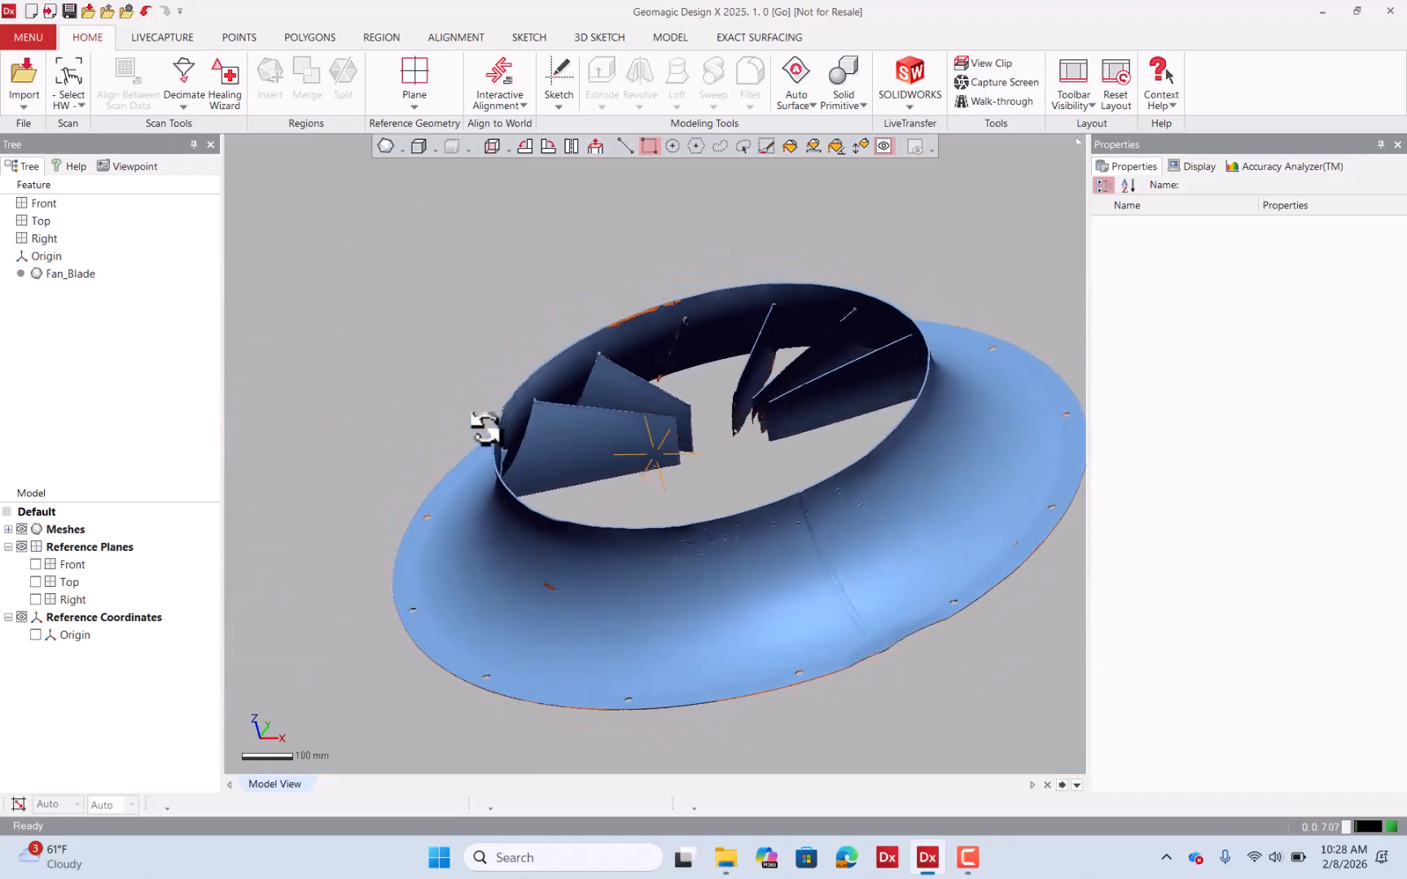
scroll(654, 446, "up", 8)
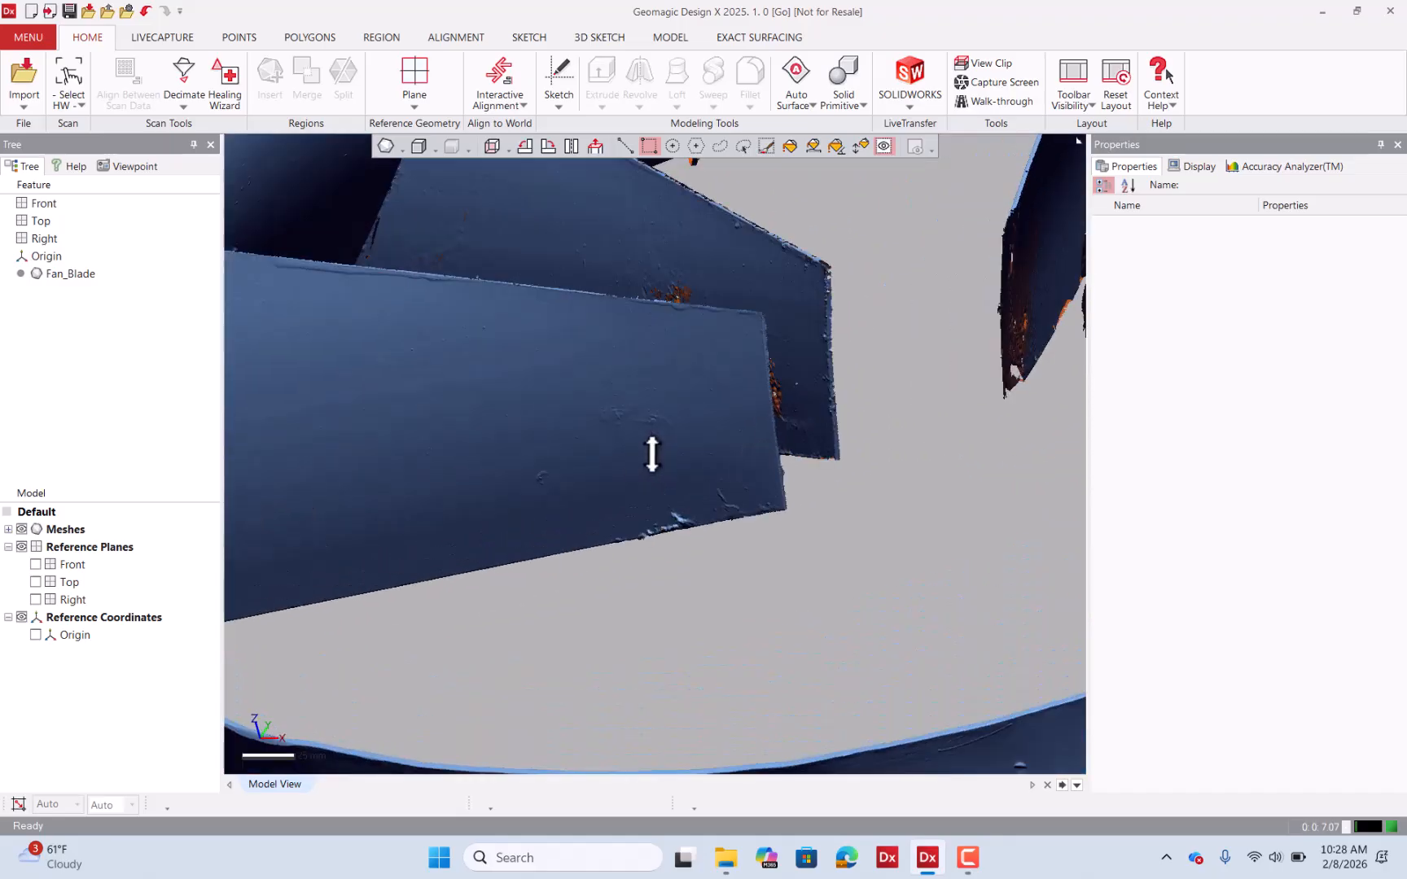
mouse_move(650, 455)
right_mouse_down()
mouse_move(674, 499)
mouse_move(465, 535)
mouse_move(727, 497)
mouse_move(700, 505)
mouse_move(671, 482)
right_mouse_up()
scroll(726, 496, "down", 3)
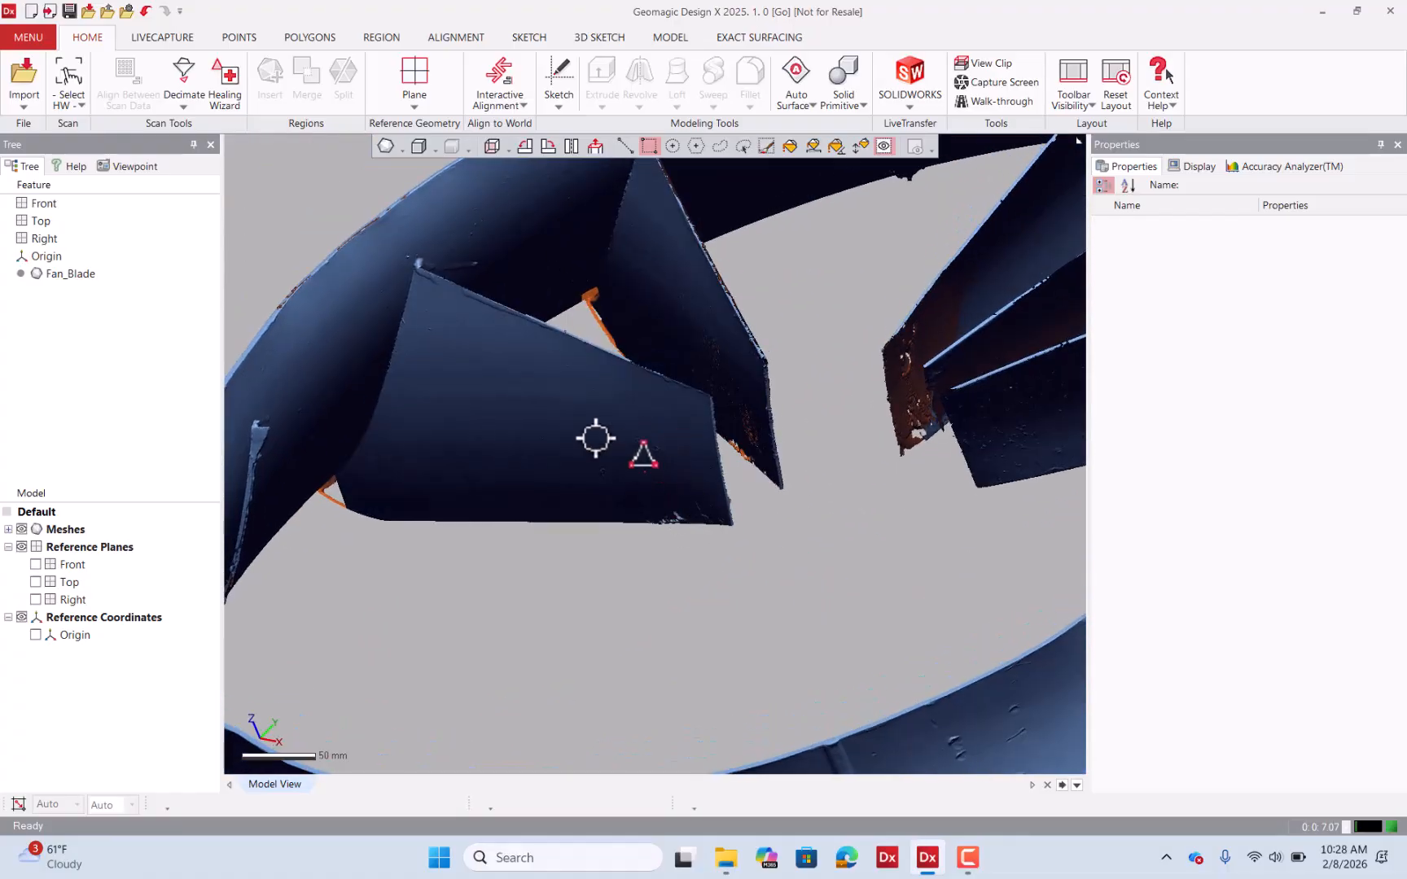
mouse_move(800, 459)
right_mouse_down()
mouse_move(578, 459)
mouse_move(640, 499)
mouse_move(816, 501)
mouse_move(597, 512)
right_mouse_up()
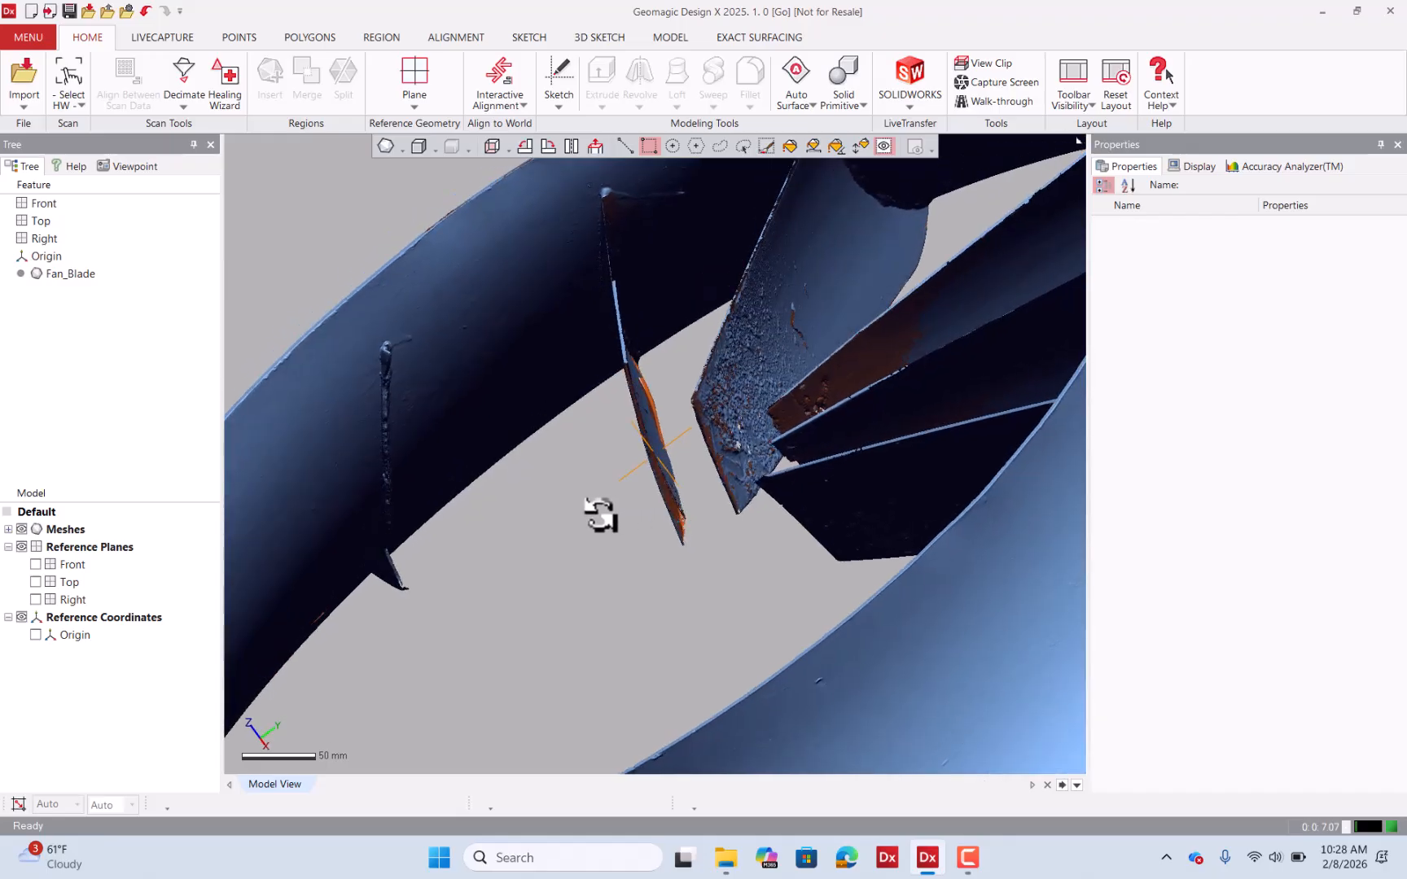
scroll(740, 353, "up", 3)
scroll(741, 353, "up", 3)
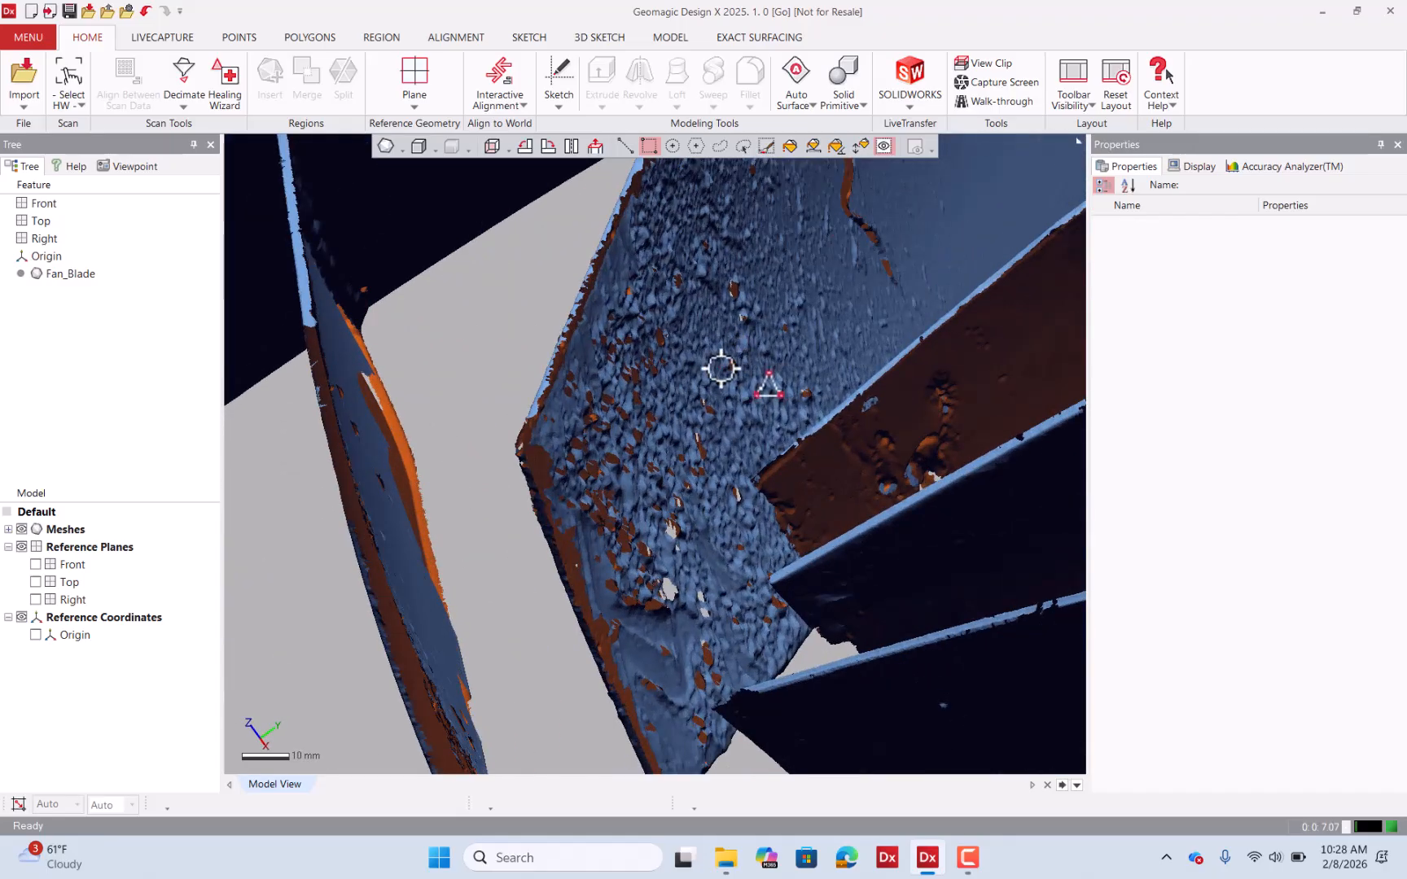
scroll(672, 407, "down", 5)
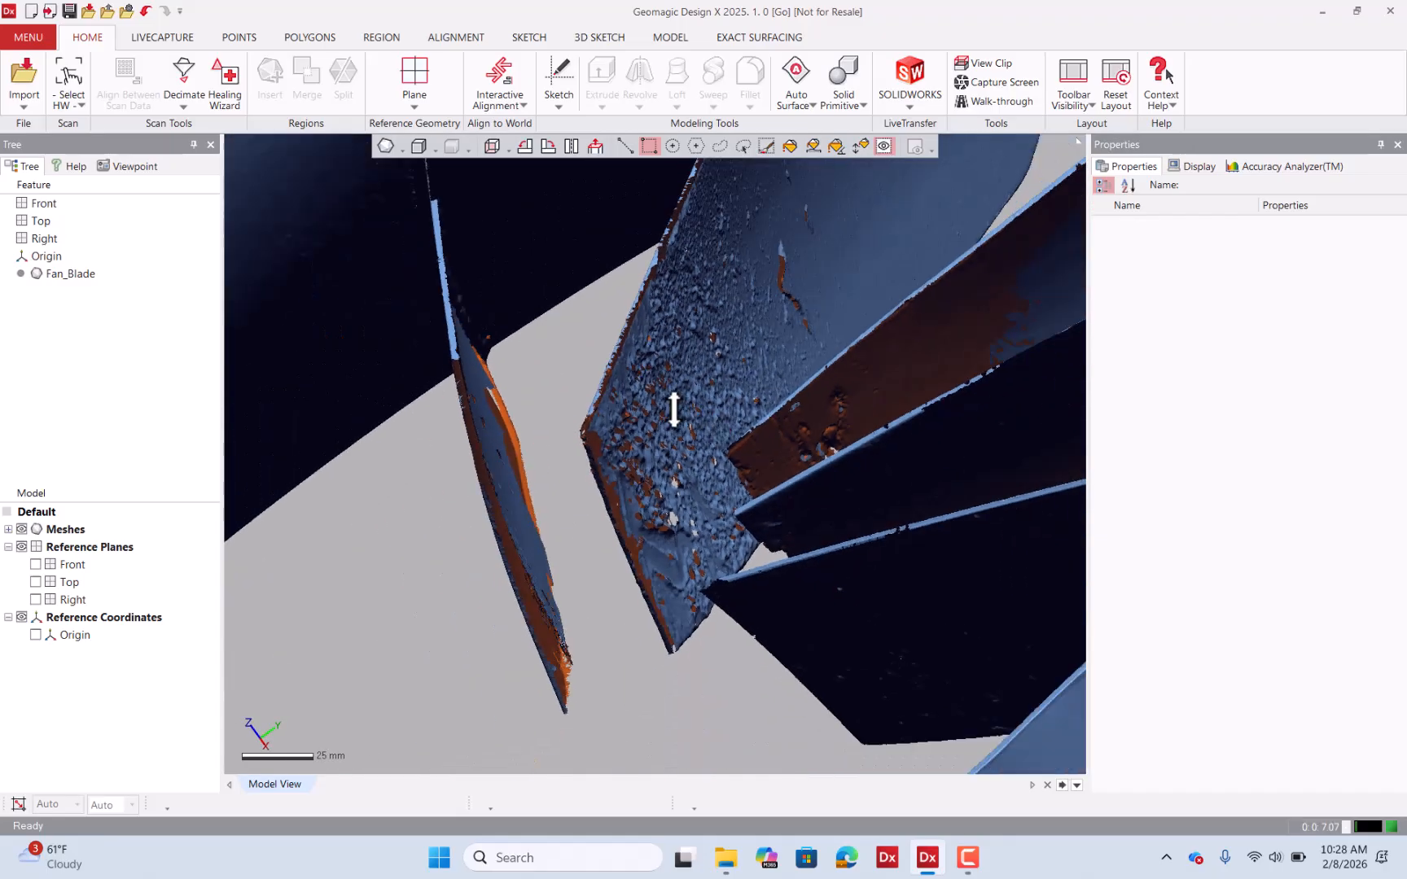
scroll(671, 407, "down", 4)
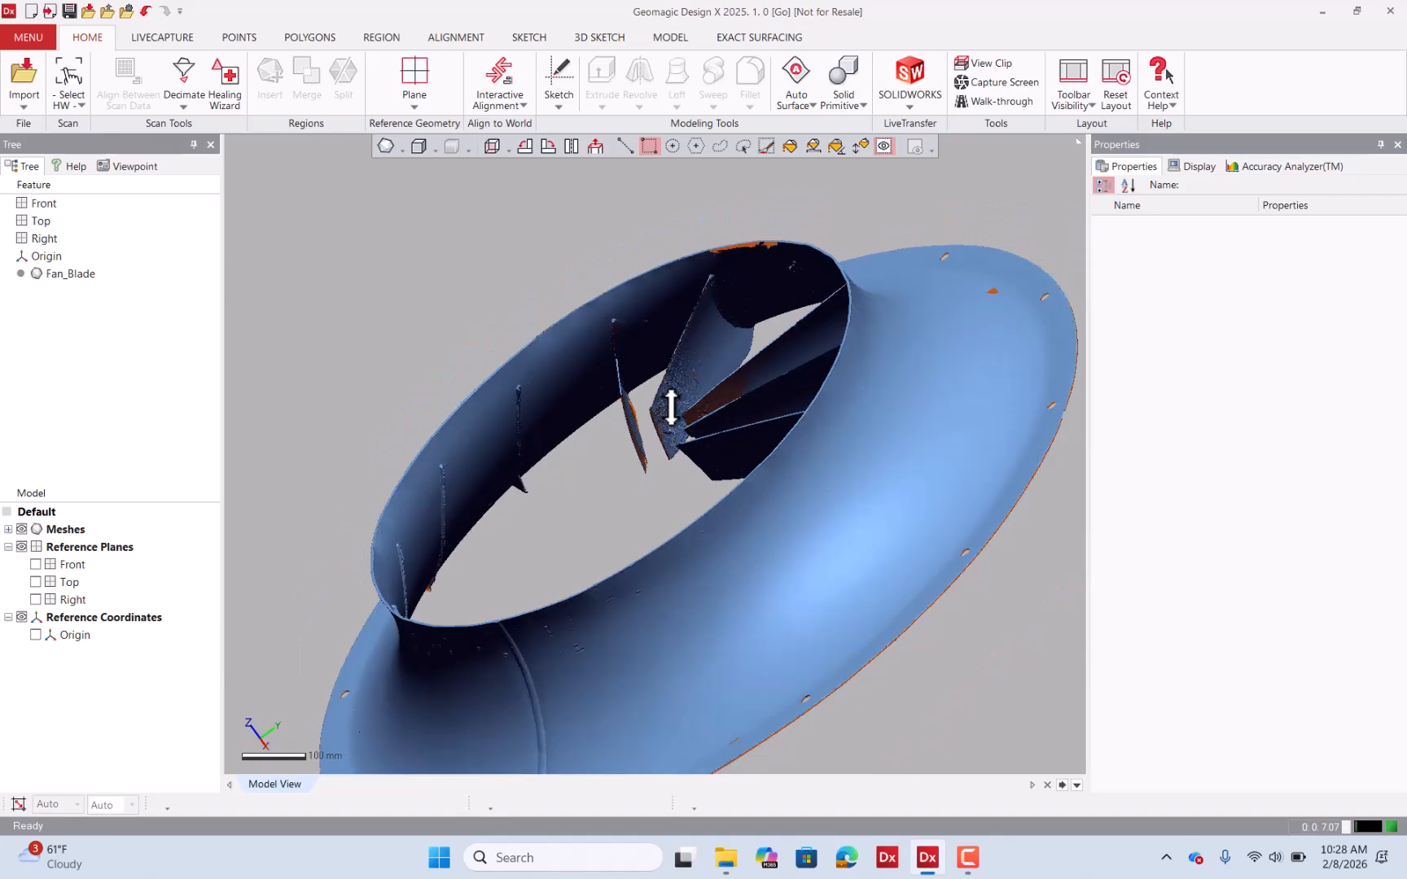
right_click_drag(562, 408, 938, 318)
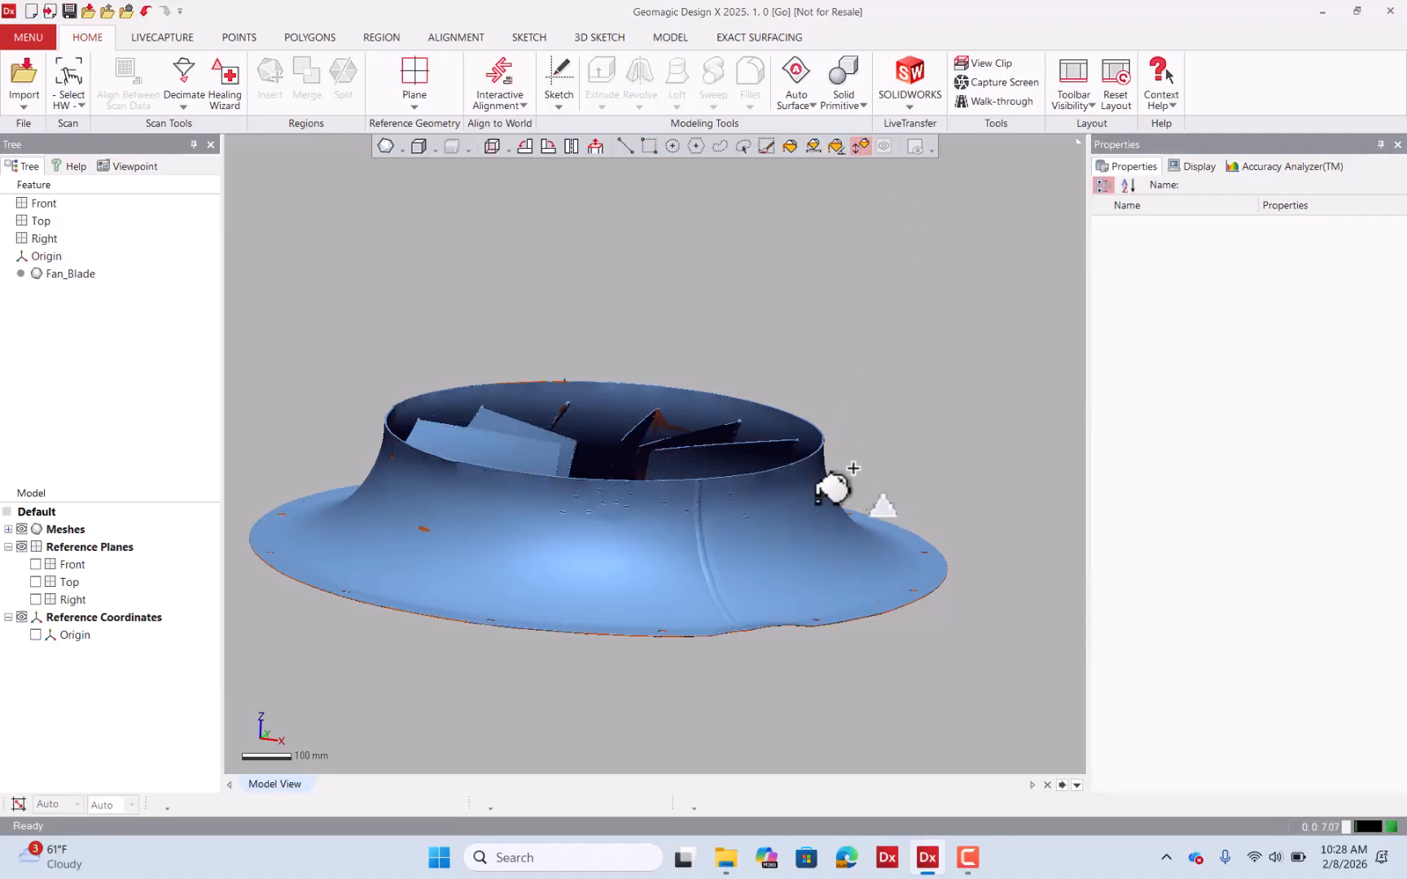
Try selecting poly-faces of similar curvature on the shroud's outer wall and on one blade, clearing each selection.
left_click_drag(819, 517, 859, 390)
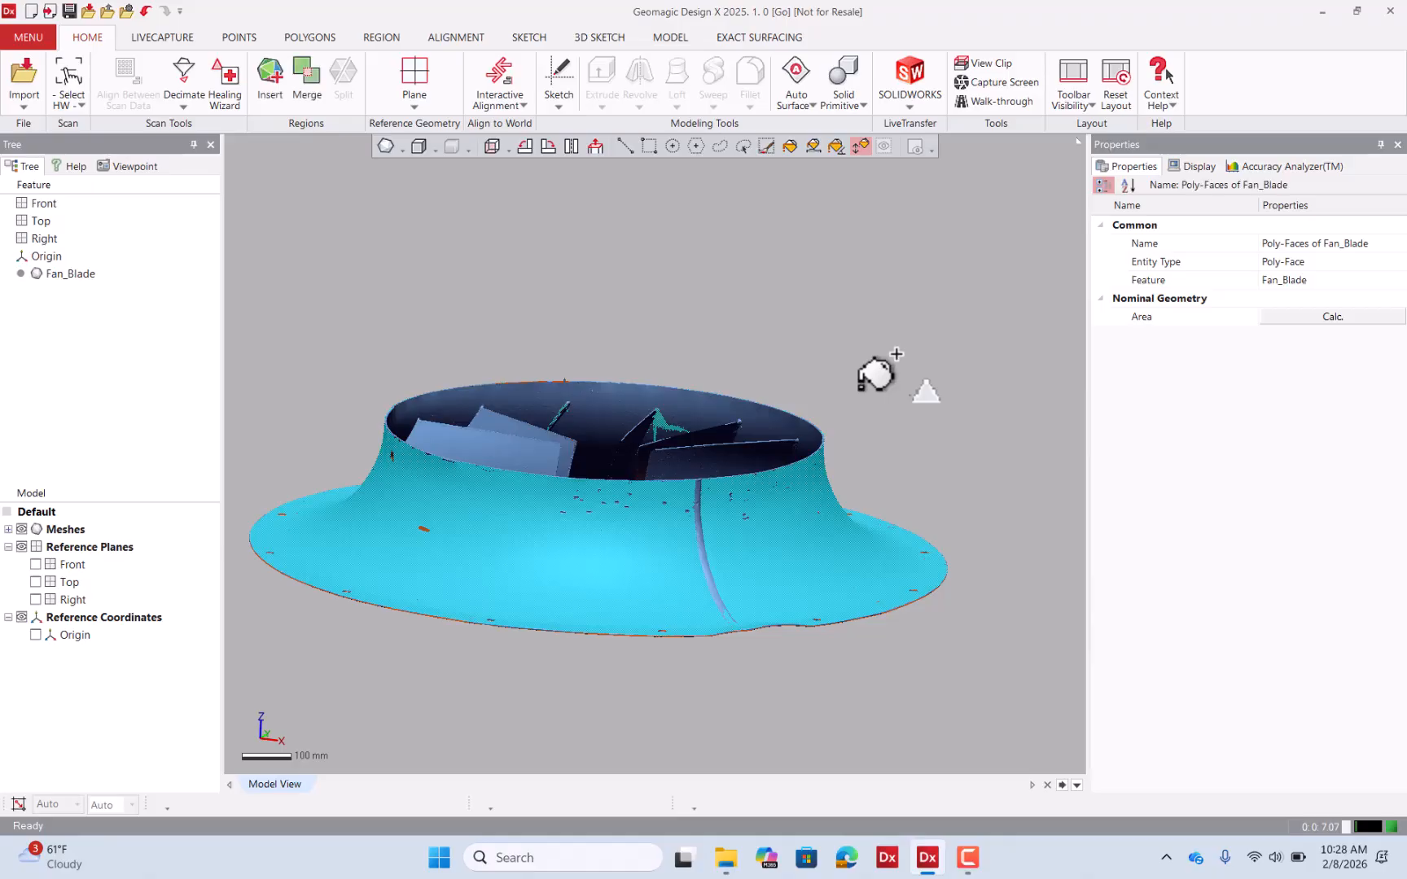
left_click(839, 386)
right_click_drag(839, 386, 529, 490)
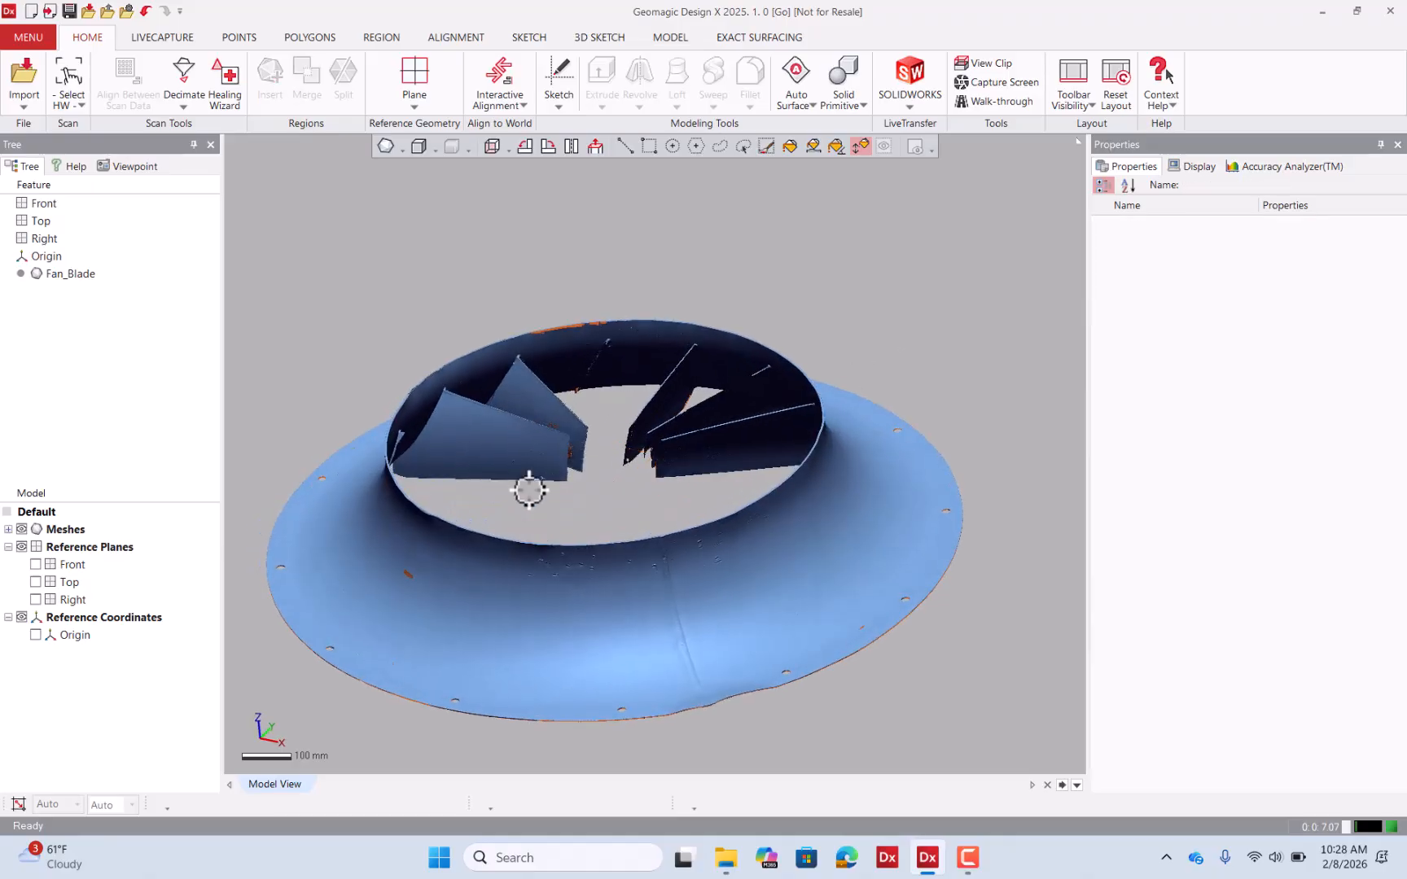
left_click(484, 417)
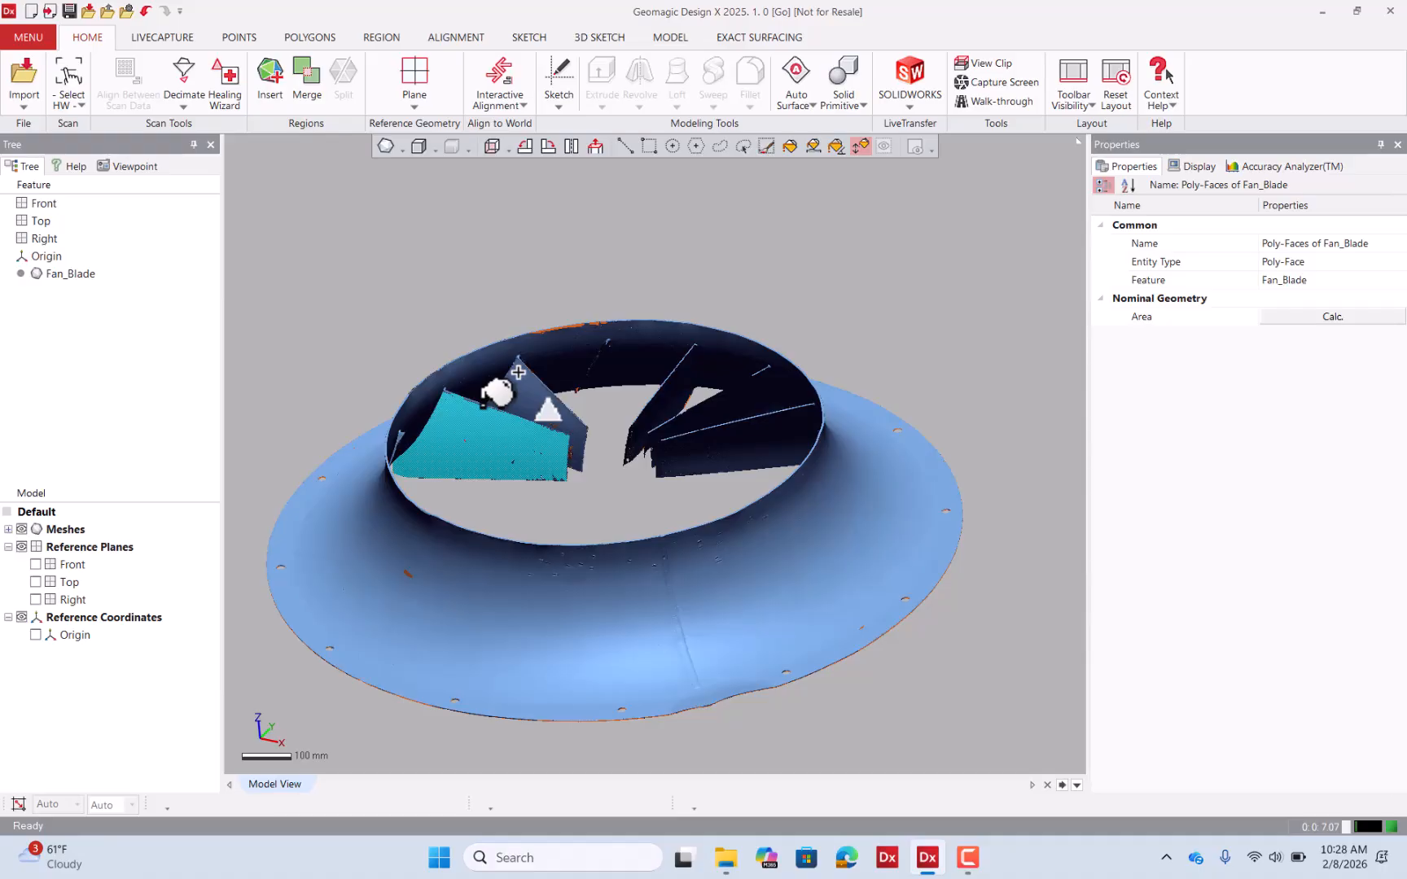
key("Escape")
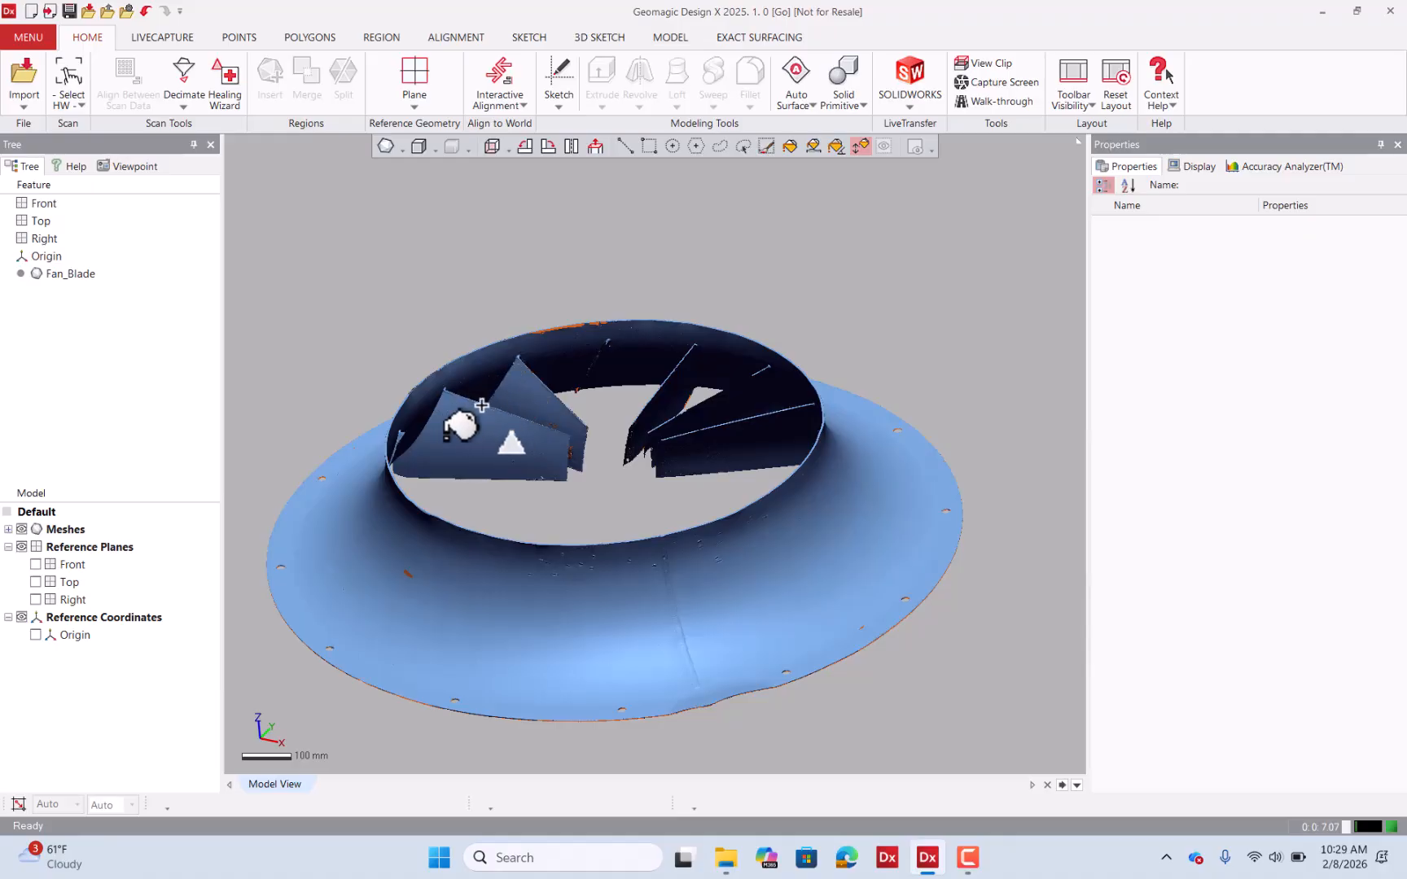
Select a band of visible poly-faces across one side of the shroud's outer wall with rectangle selection.
scroll(754, 310, "down", 3)
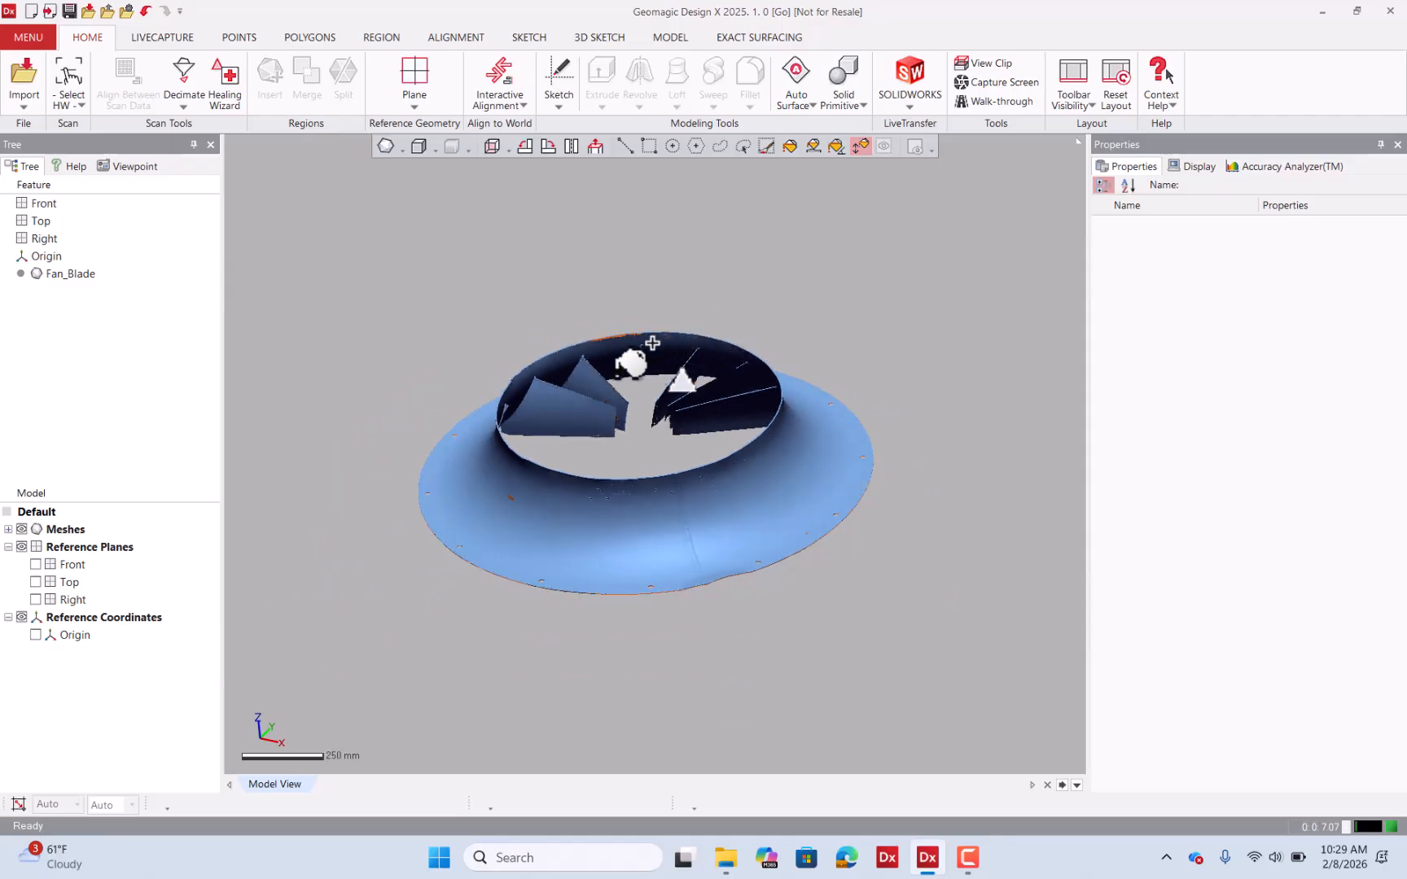
right_click_drag(652, 343, 688, 261)
scroll(635, 427, "up", 2)
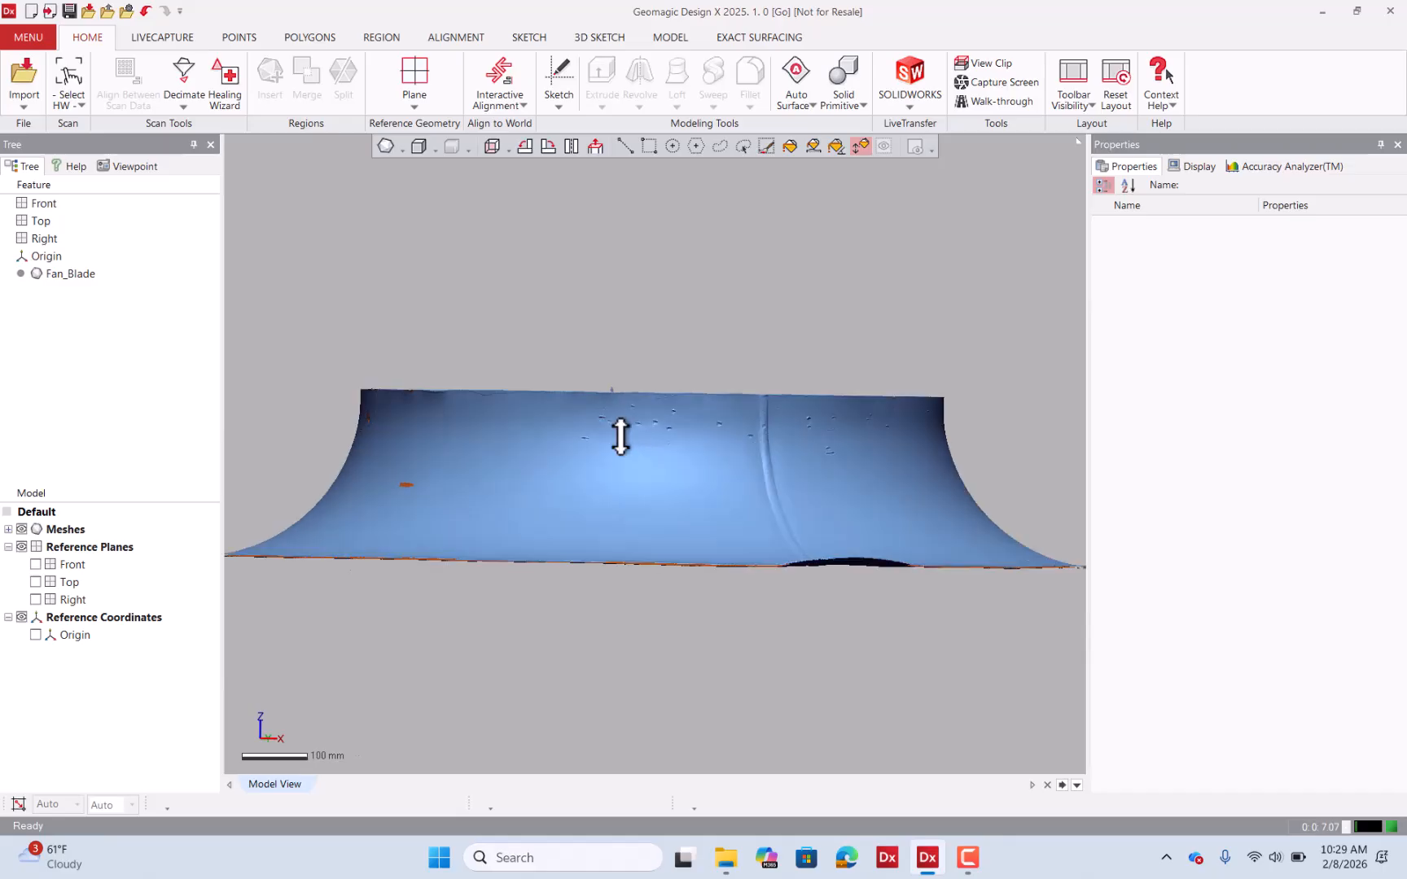
scroll(623, 430, "up", 2)
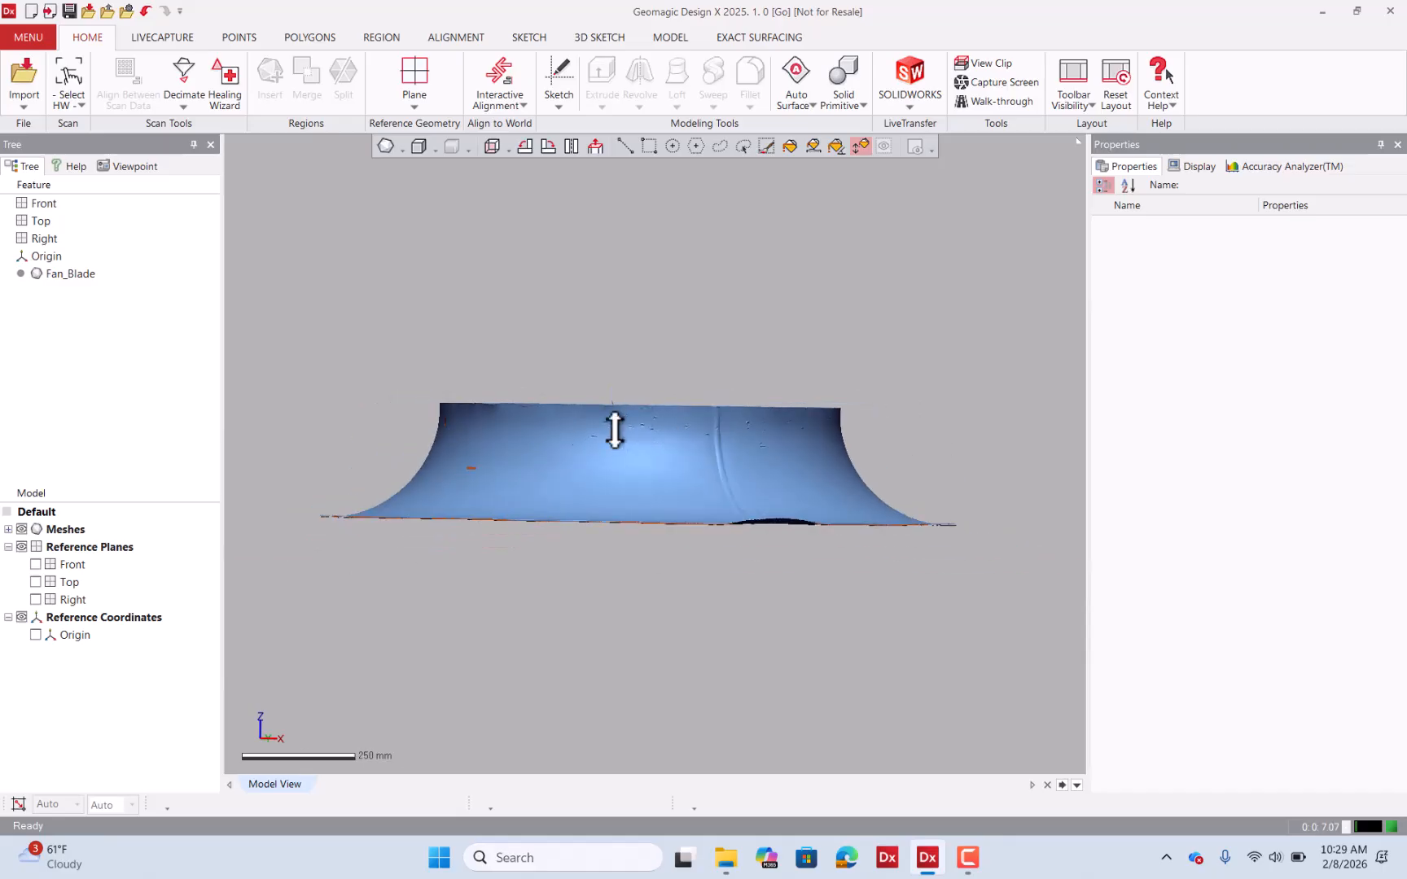
left_click(648, 145)
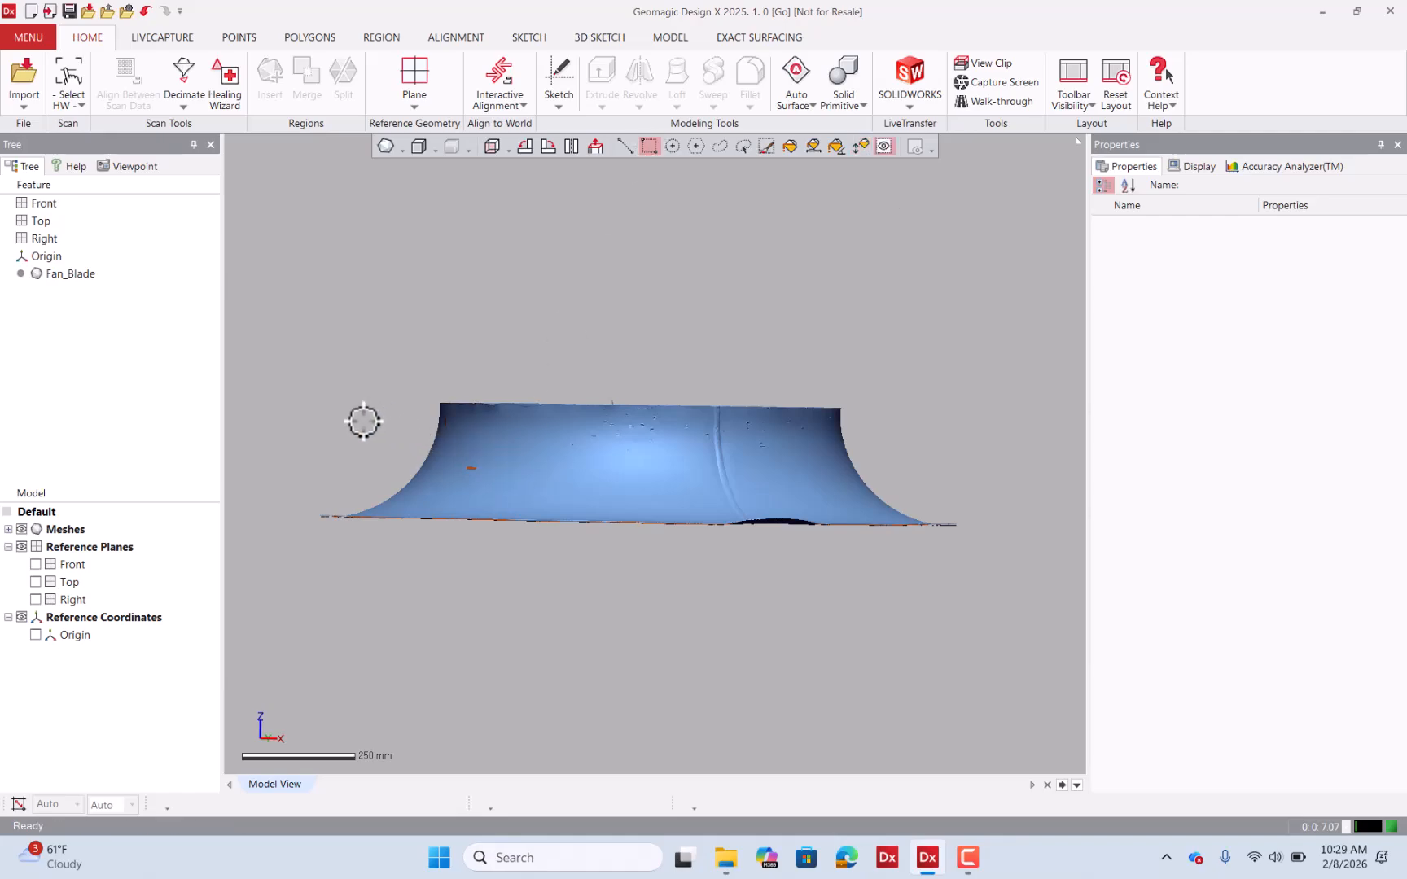
left_click(884, 146)
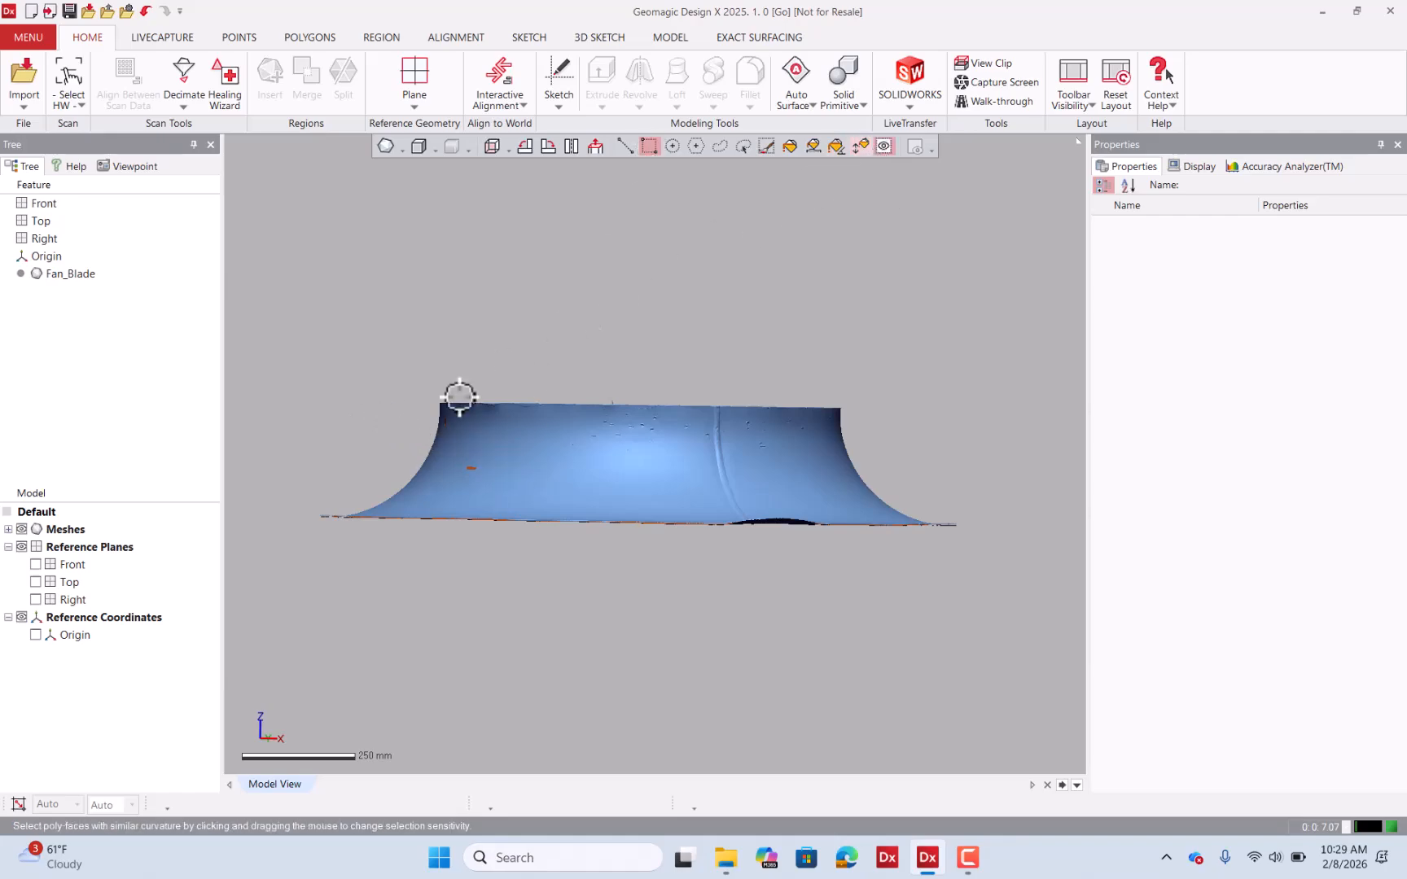
left_click_drag(380, 418, 996, 496)
Add the visible poly-face band on the adjacent side of the shroud's outer wall to the selection.
right_click_drag(956, 458, 722, 469)
scroll(533, 400, "down", 3)
right_click_drag(532, 401, 848, 447)
scroll(843, 422, "up", 3)
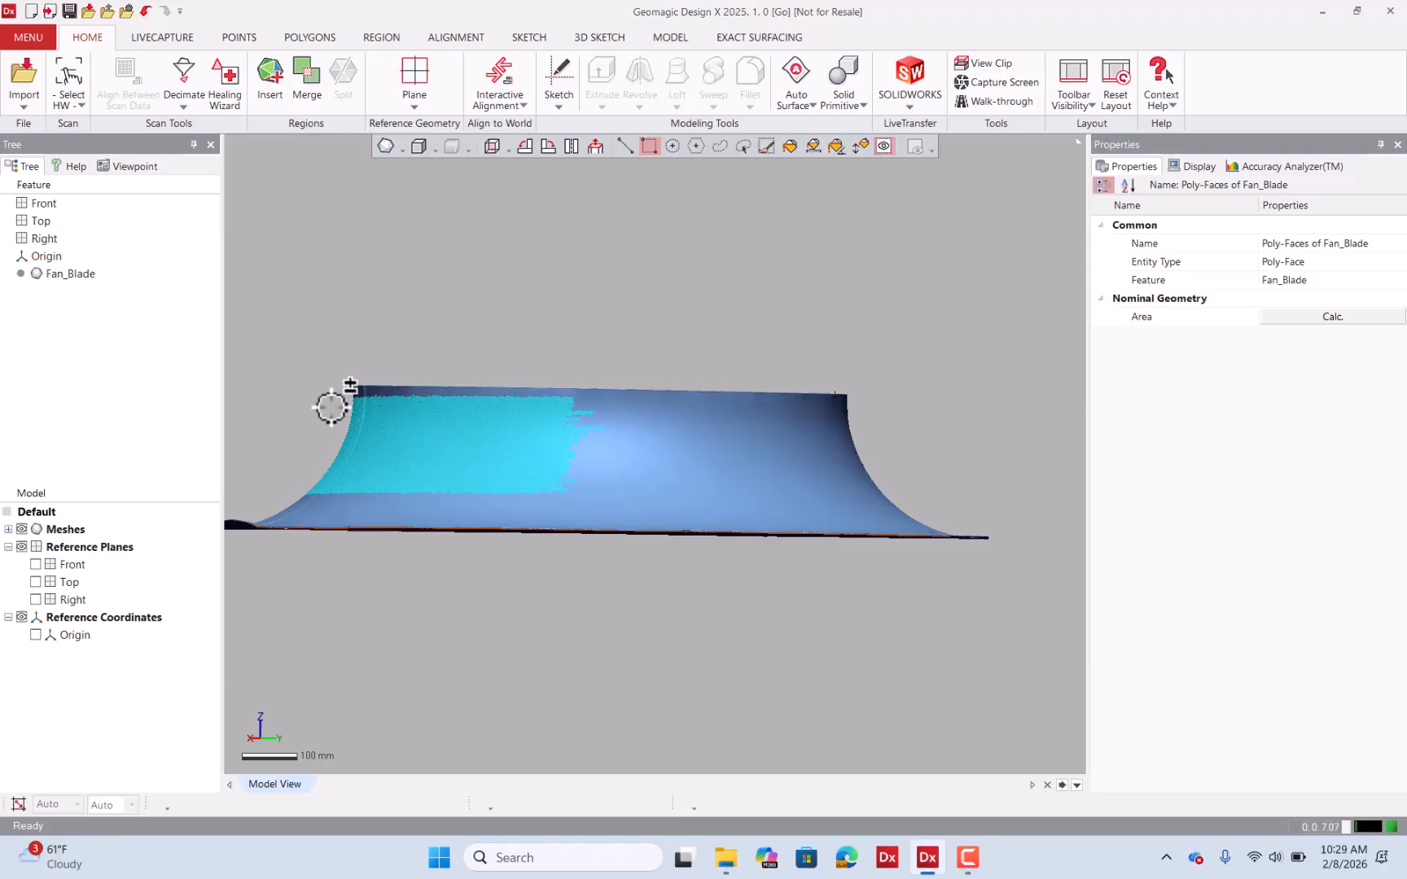
left_click_drag(322, 399, 1000, 507)
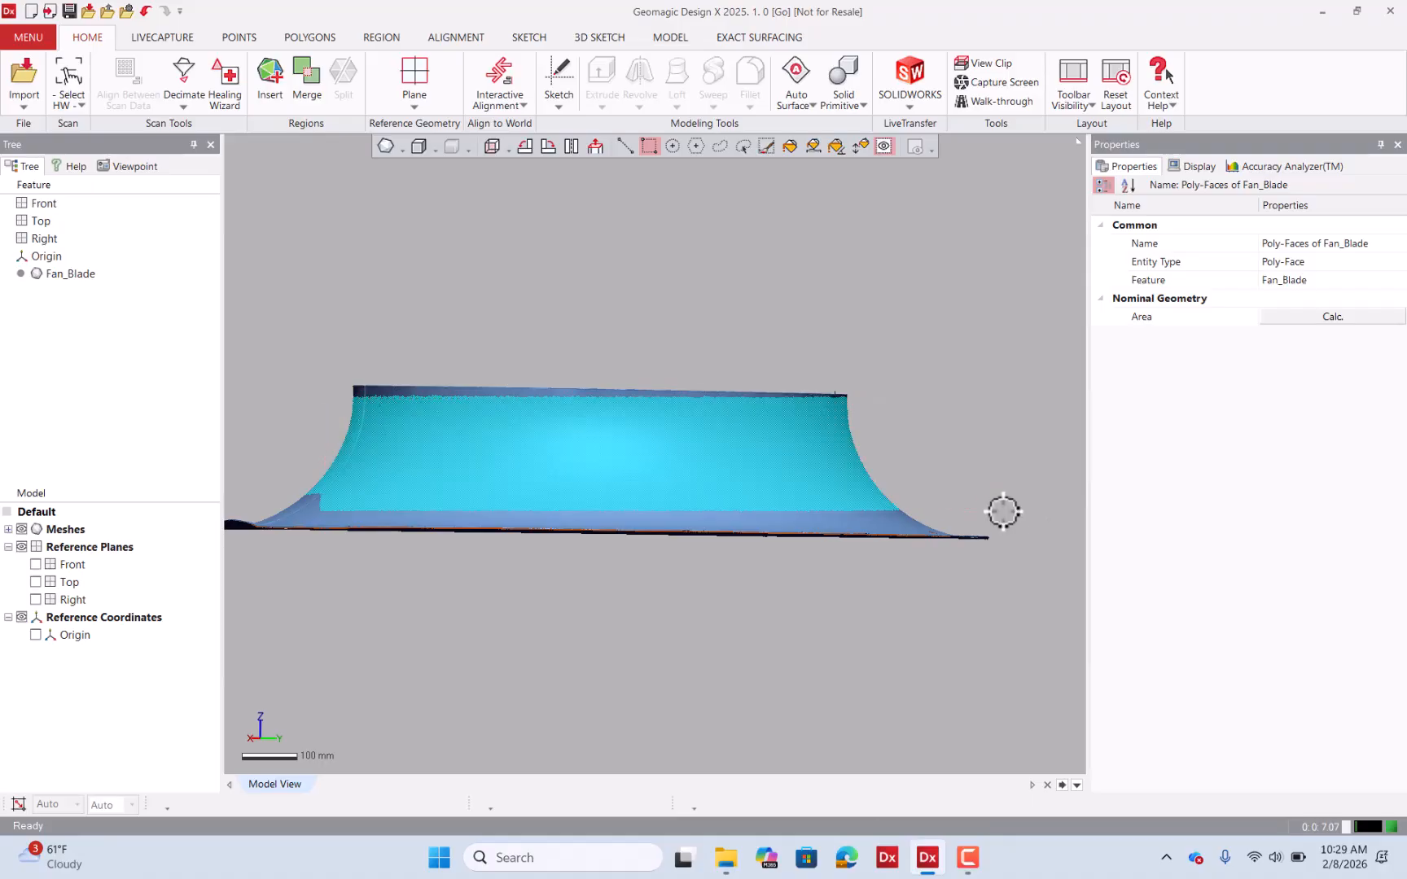
Extend the selected band across the remaining unselected side of the shroud's outer wall.
right_click_drag(1001, 509, 796, 351)
scroll(423, 366, "down", 3)
scroll(989, 418, "up", 3)
right_click_drag(990, 417, 859, 454)
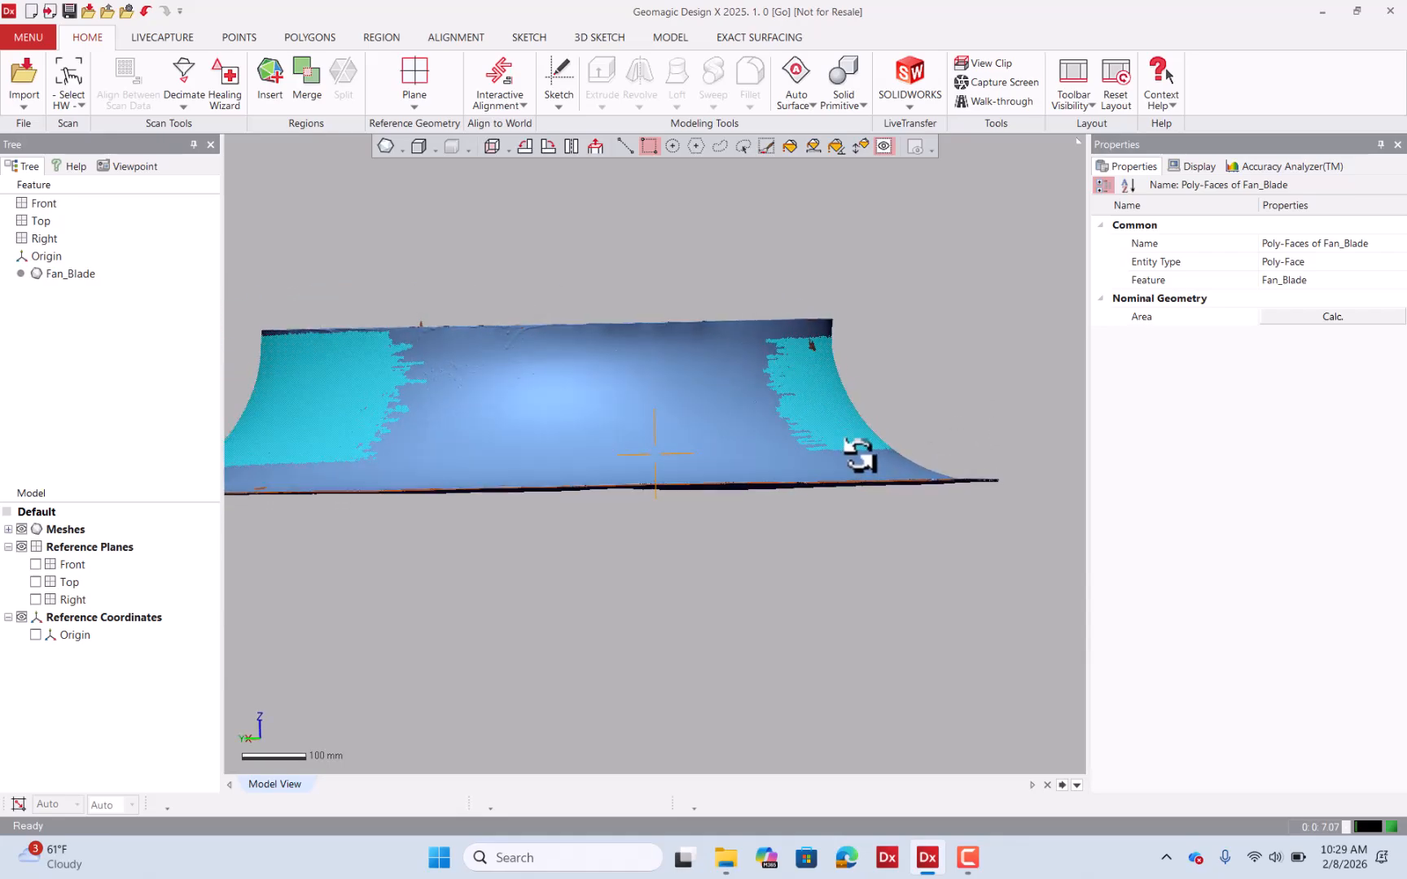
left_click_drag(894, 442, 250, 356)
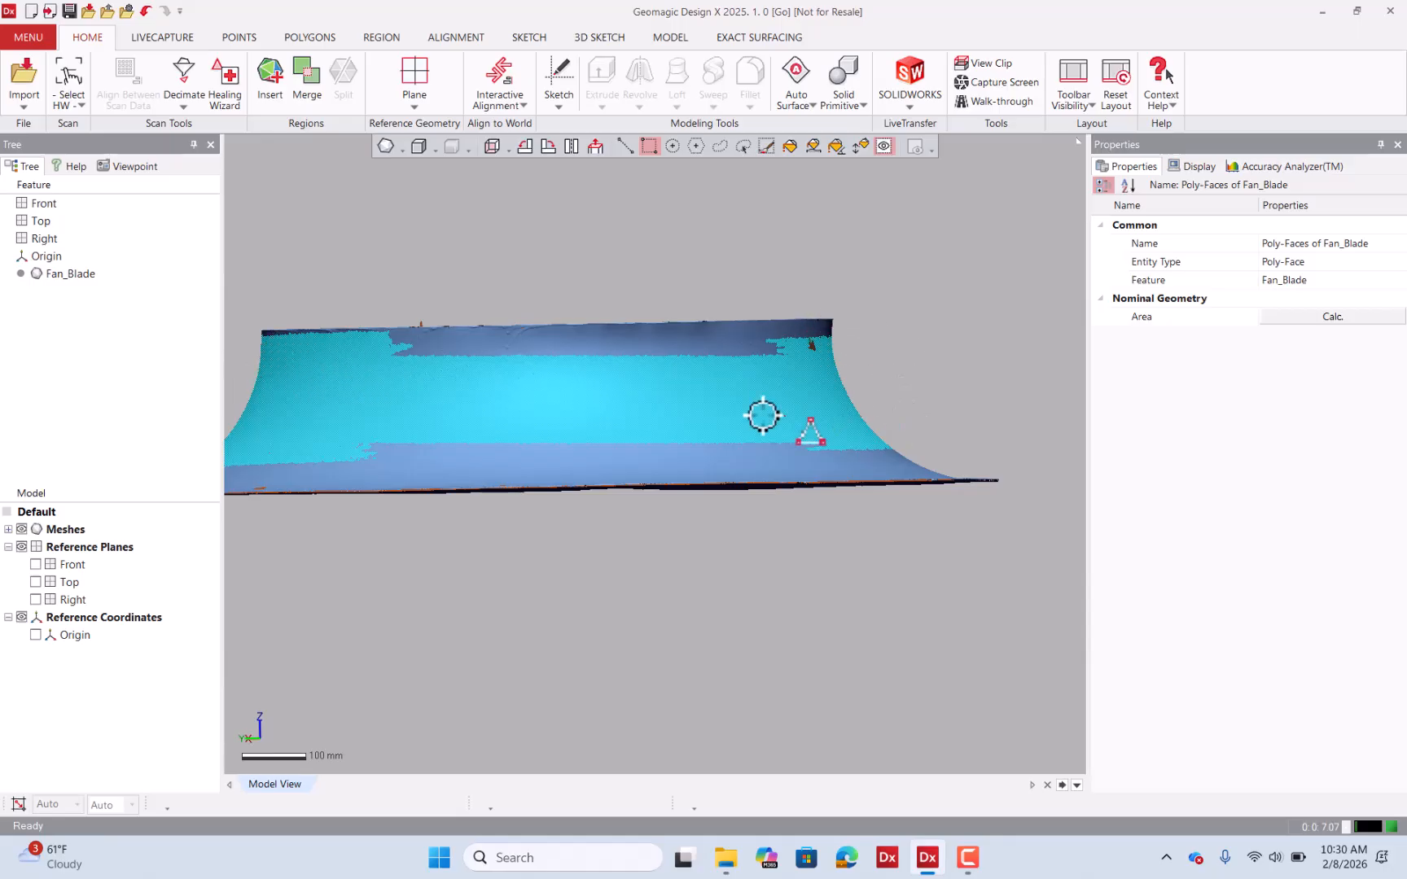
Add the unselected poly-faces near the shroud's narrow rim to the selection from several sides.
right_click_drag(763, 412, 766, 393)
right_click_drag(890, 404, 974, 389)
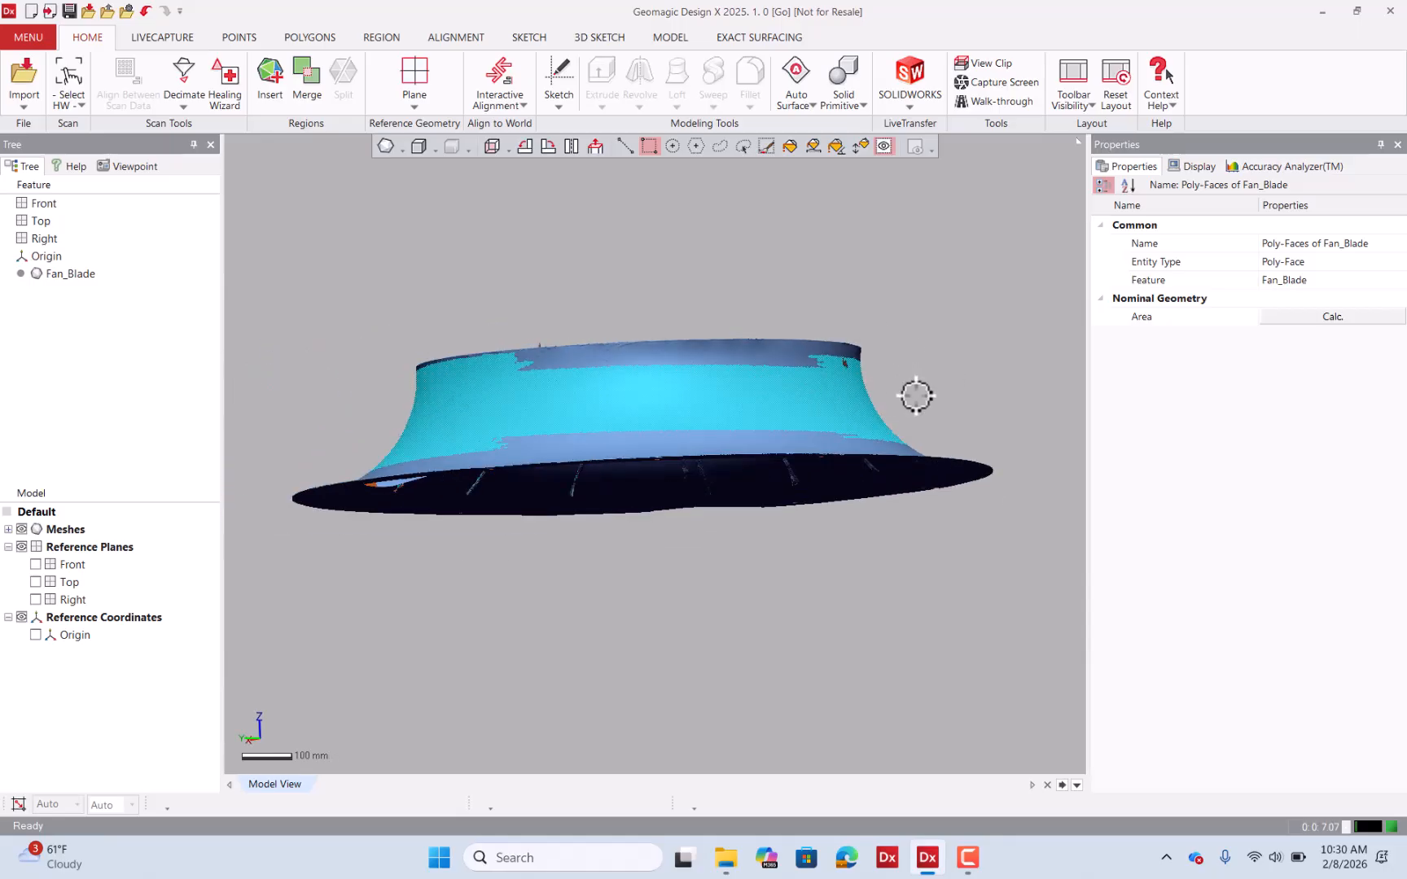
left_click_drag(912, 394, 286, 306)
right_click_drag(330, 315, 599, 402)
left_click_drag(886, 409, 354, 267)
right_click_drag(354, 267, 873, 449)
left_click_drag(842, 434, 540, 311)
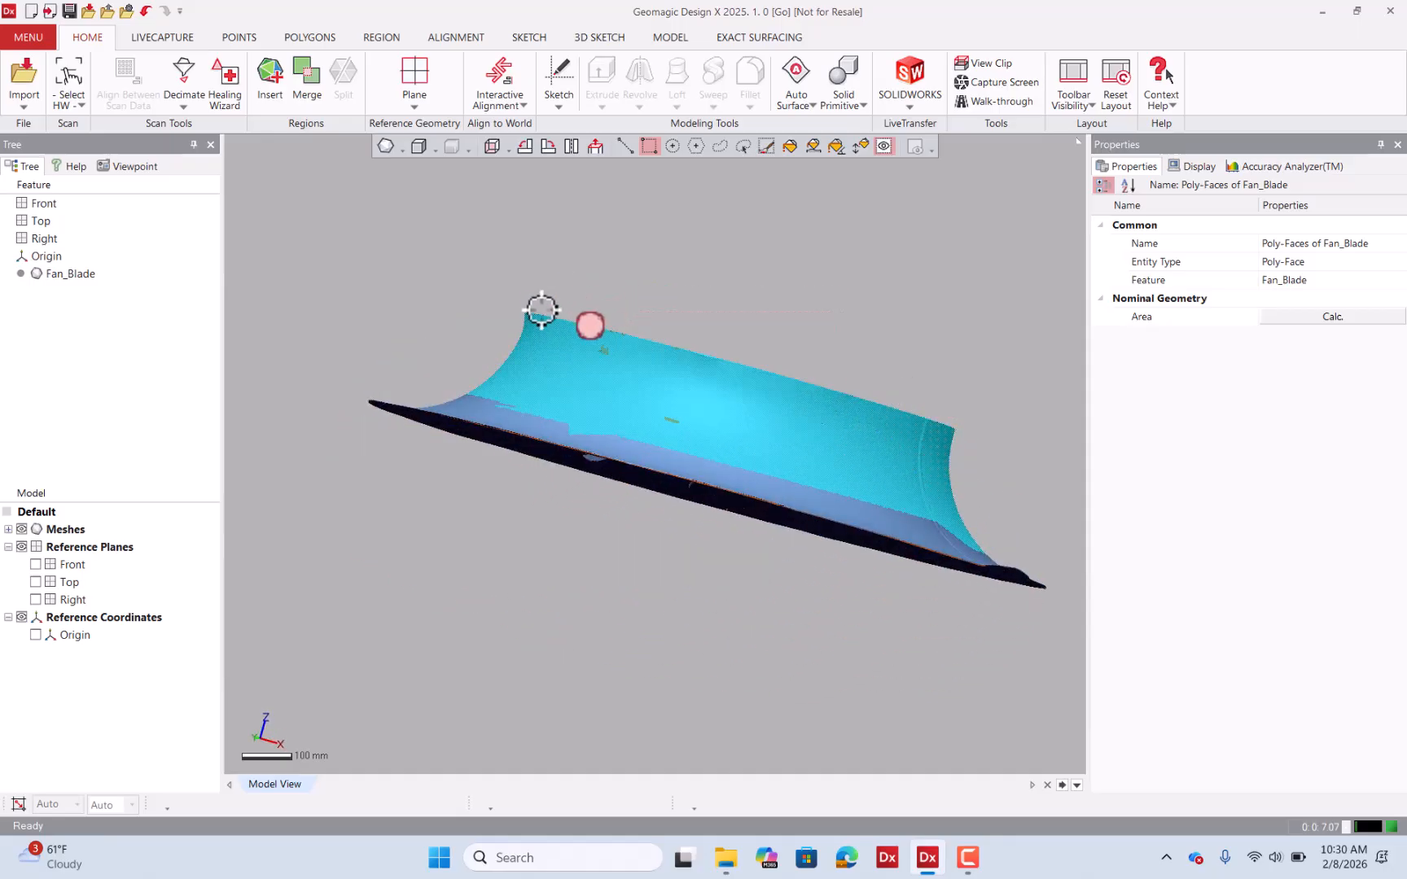
right_click_drag(539, 311, 513, 183)
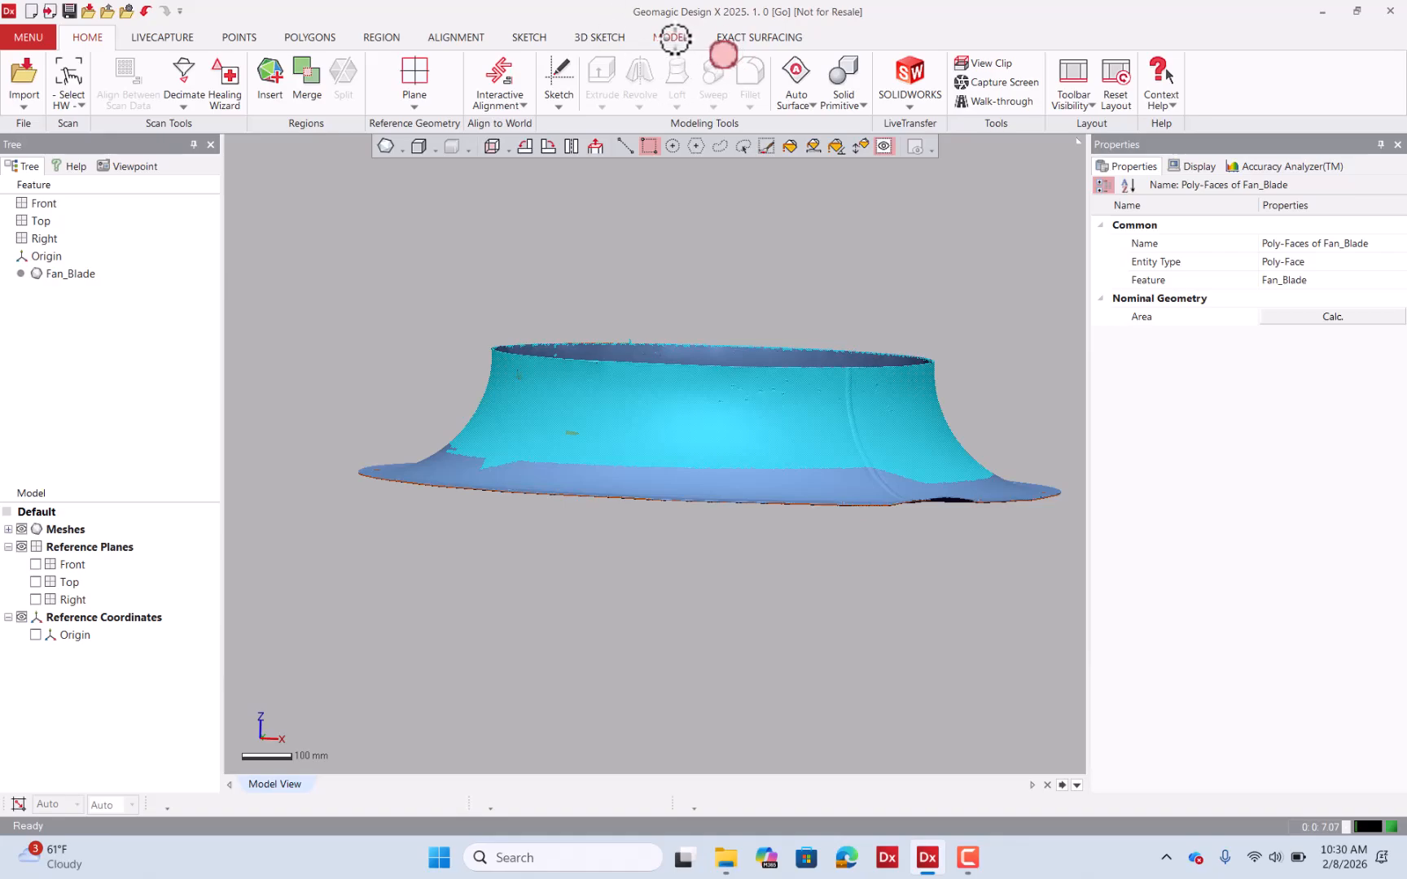
Add a reference vector from the selected shroud poly-faces using the Revolving Axis method.
left_click(672, 38)
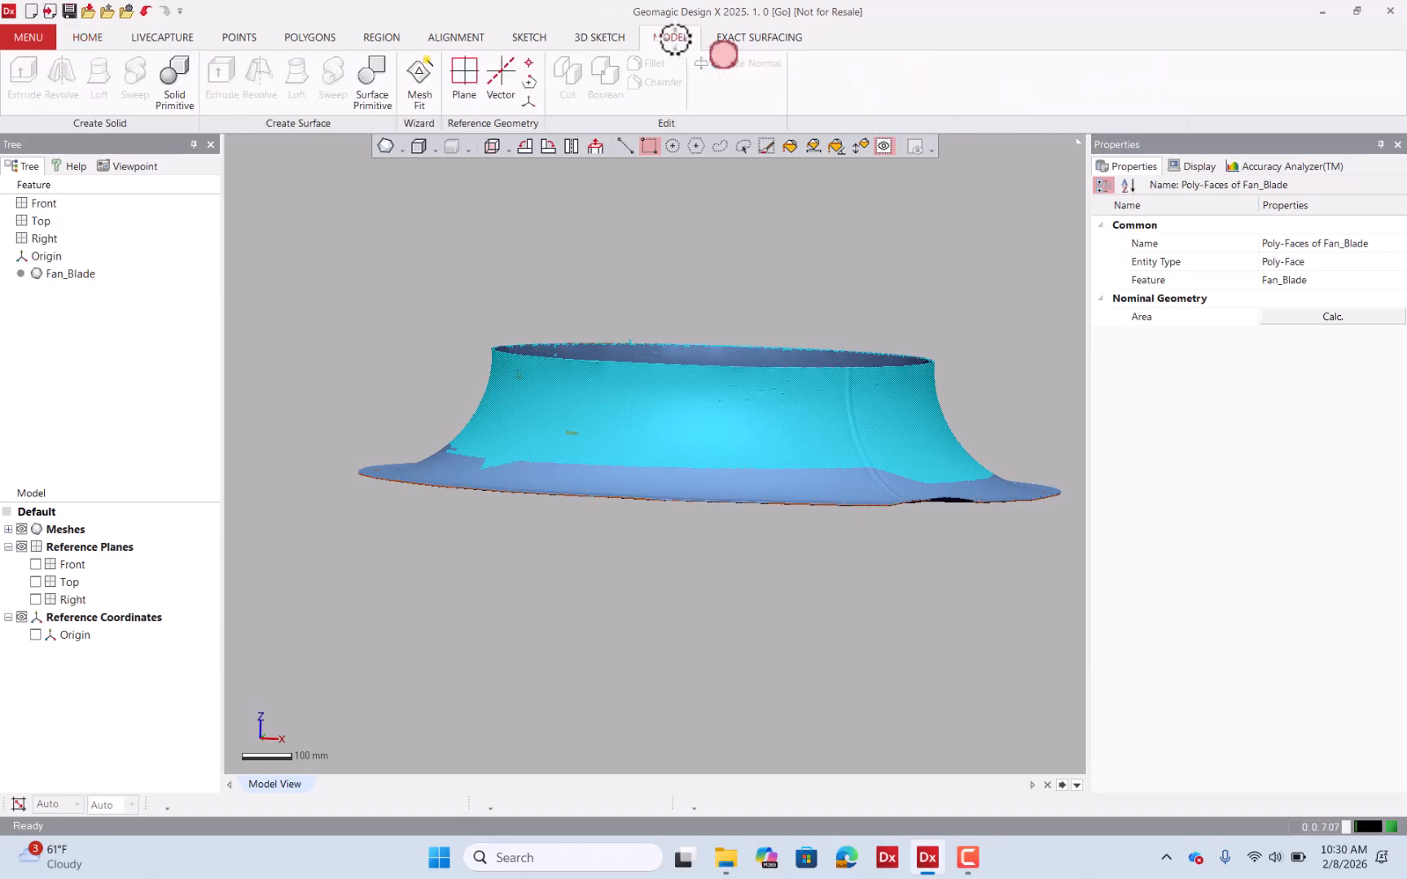
left_click(495, 81)
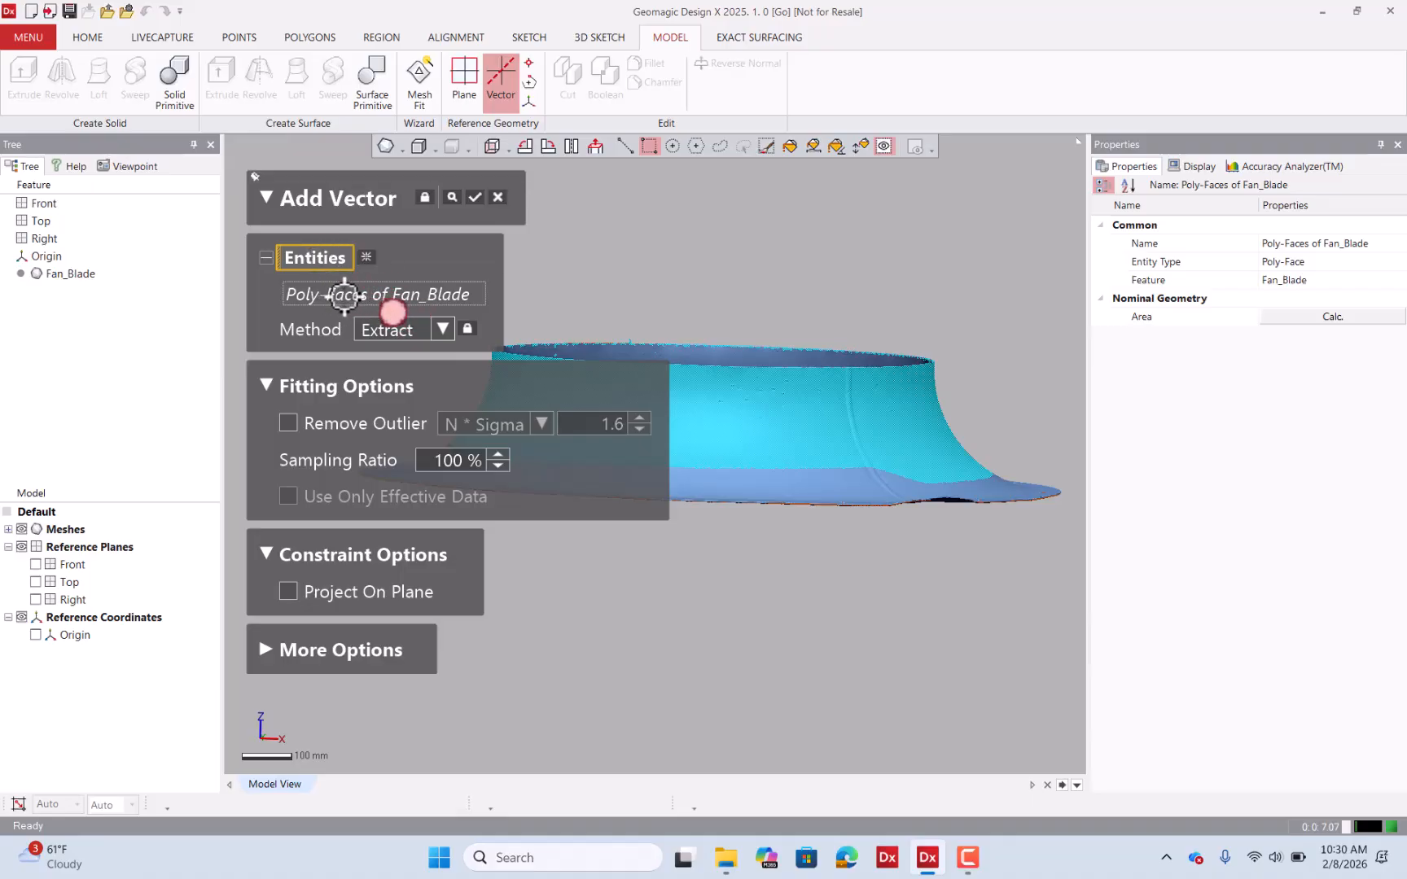
left_click(444, 329)
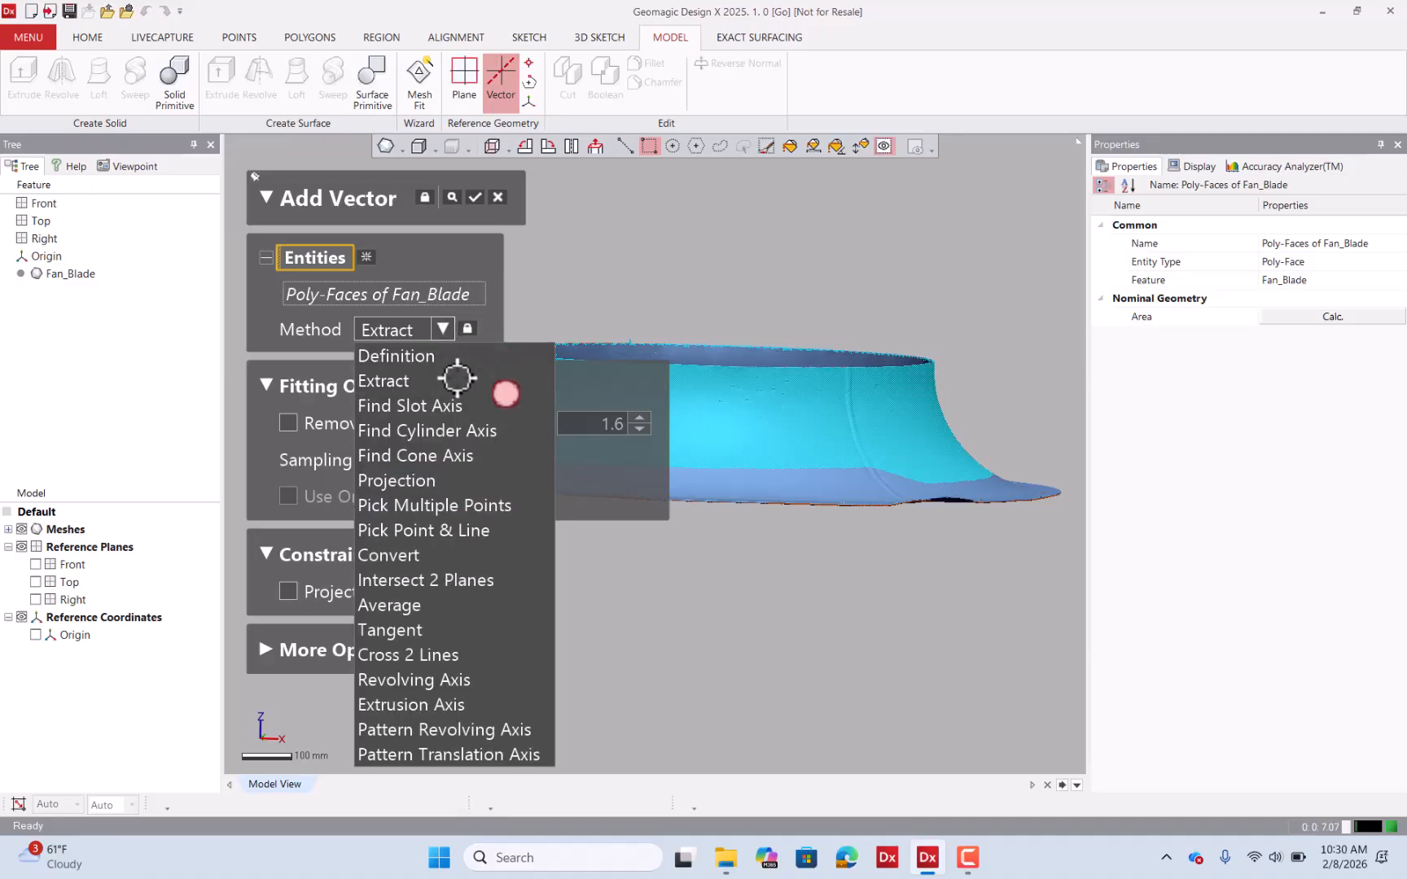
left_click(436, 681)
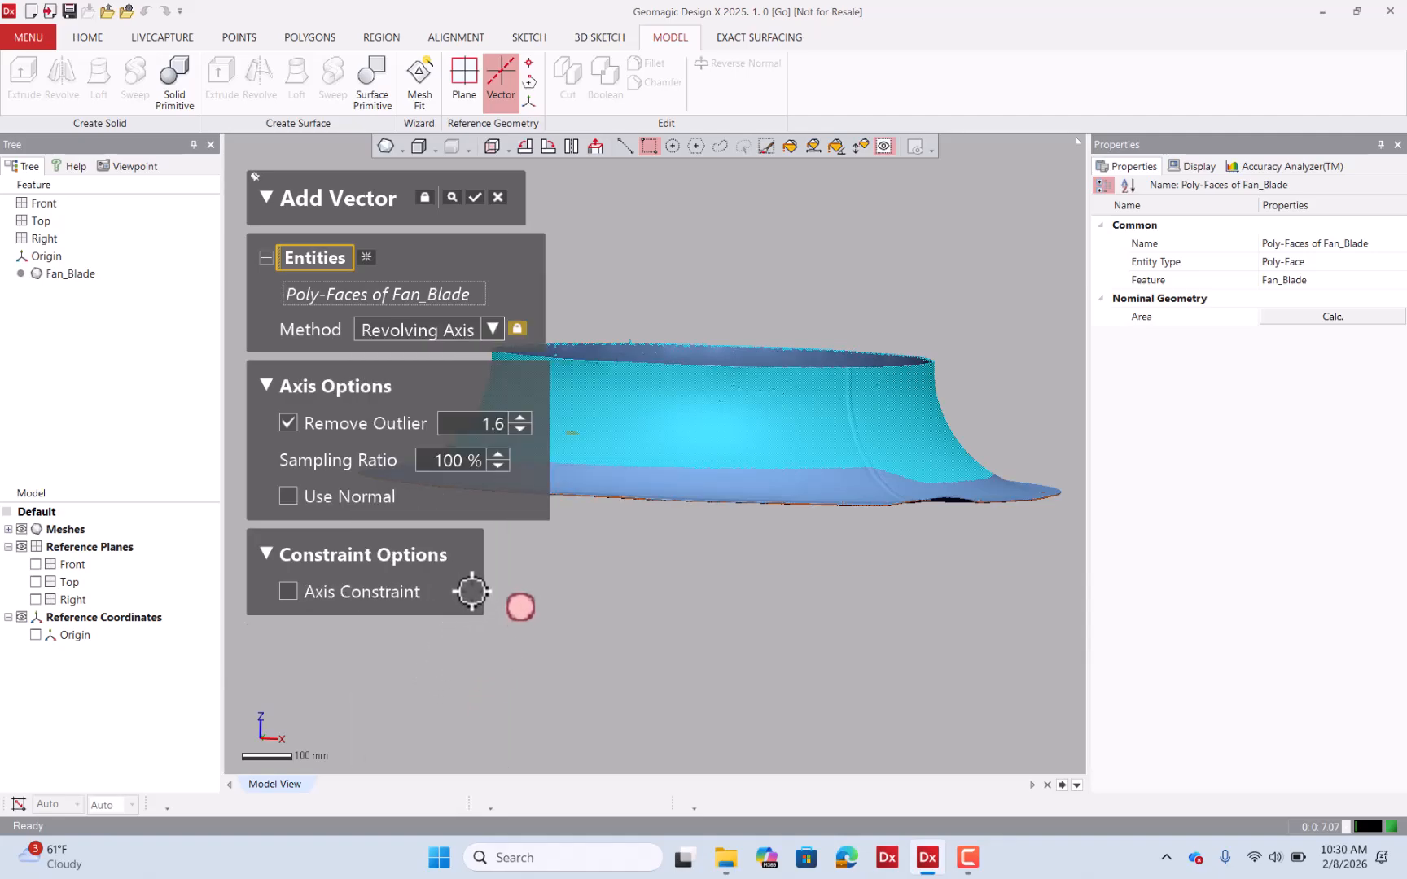
left_click(452, 198)
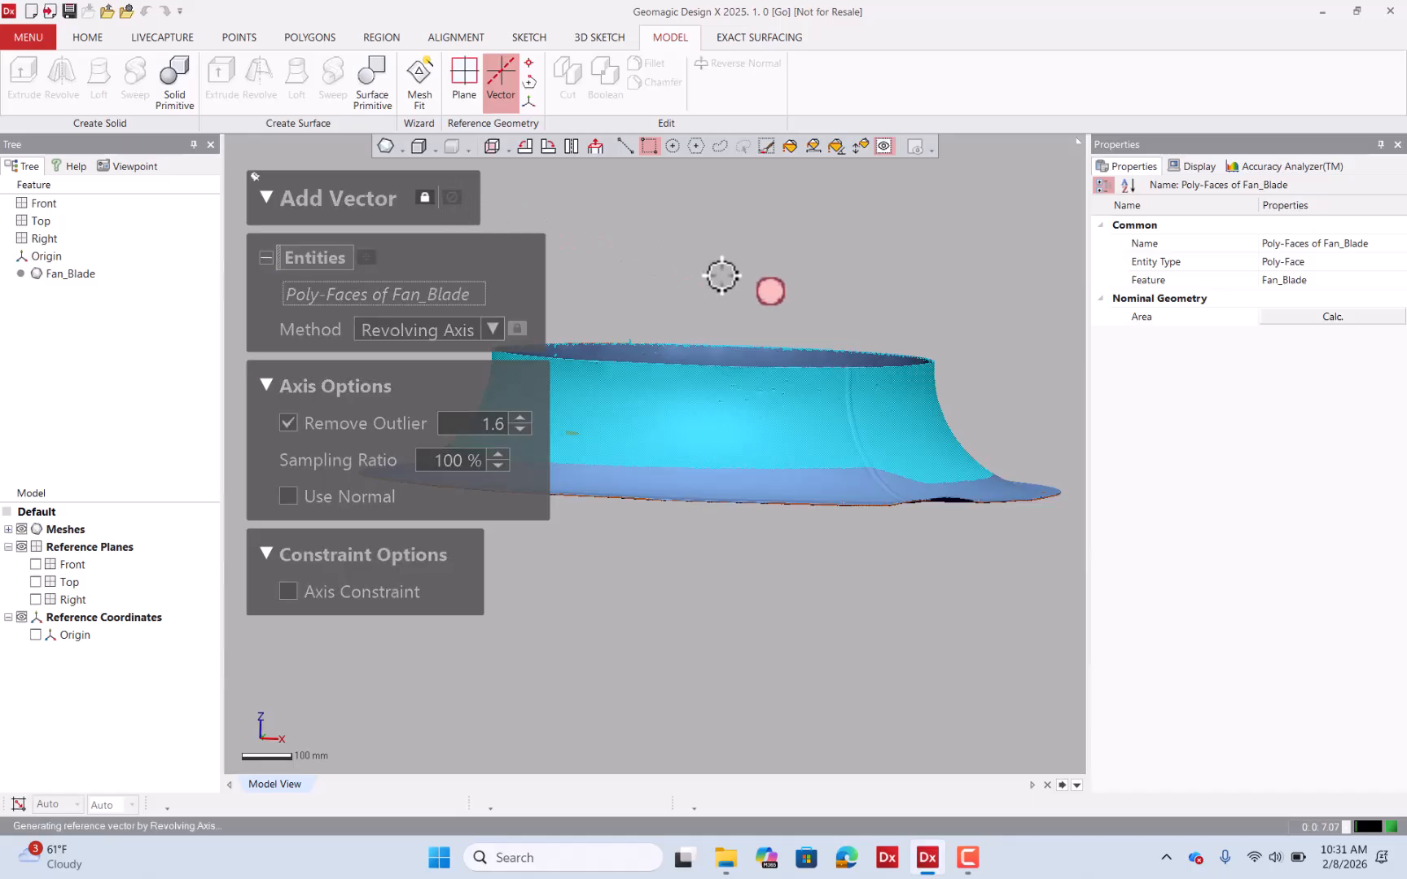
scroll(754, 279, "down", 3)
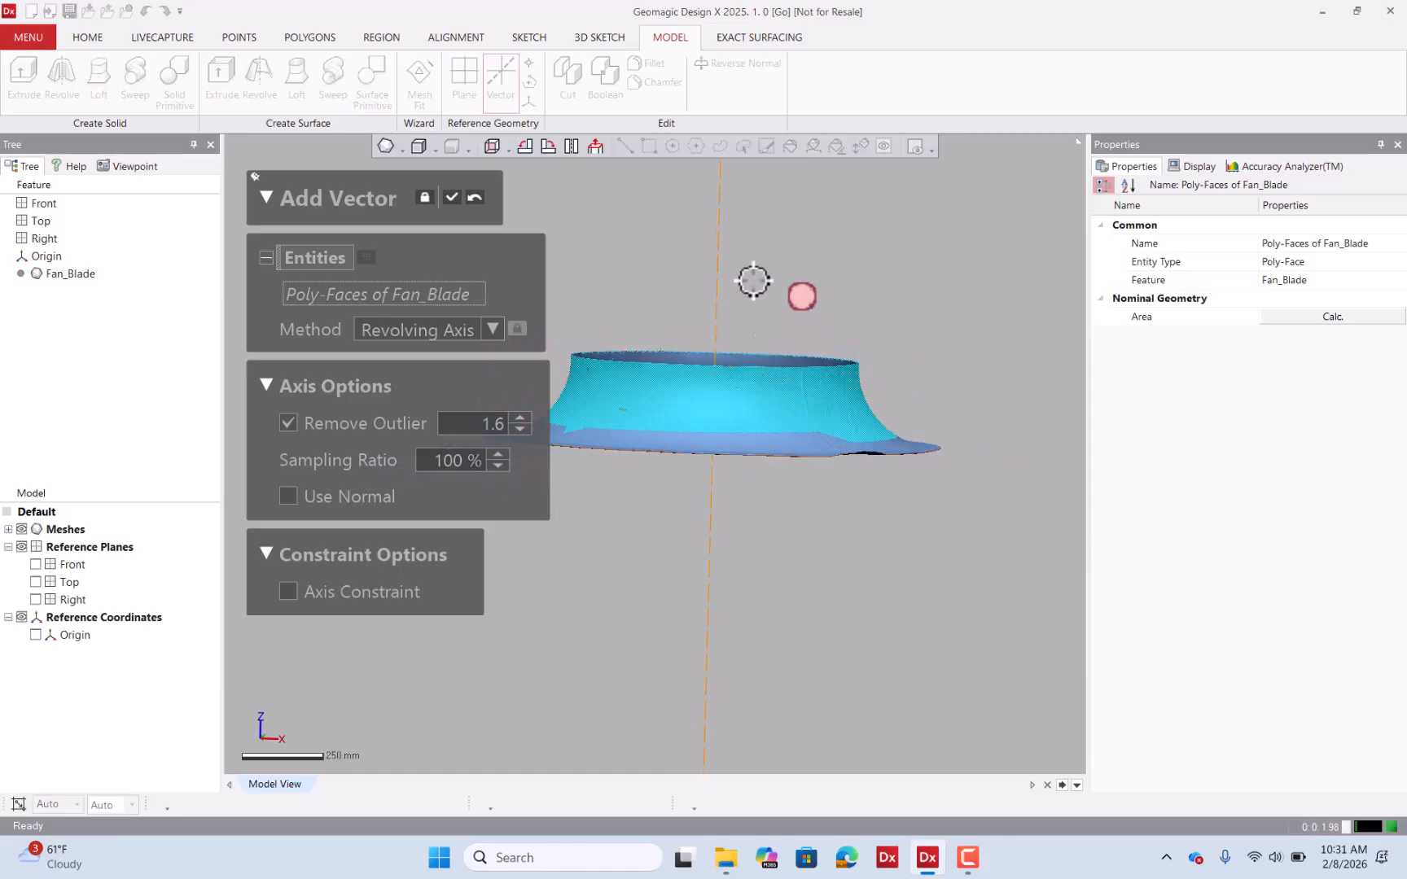
right_click_drag(754, 279, 642, 270)
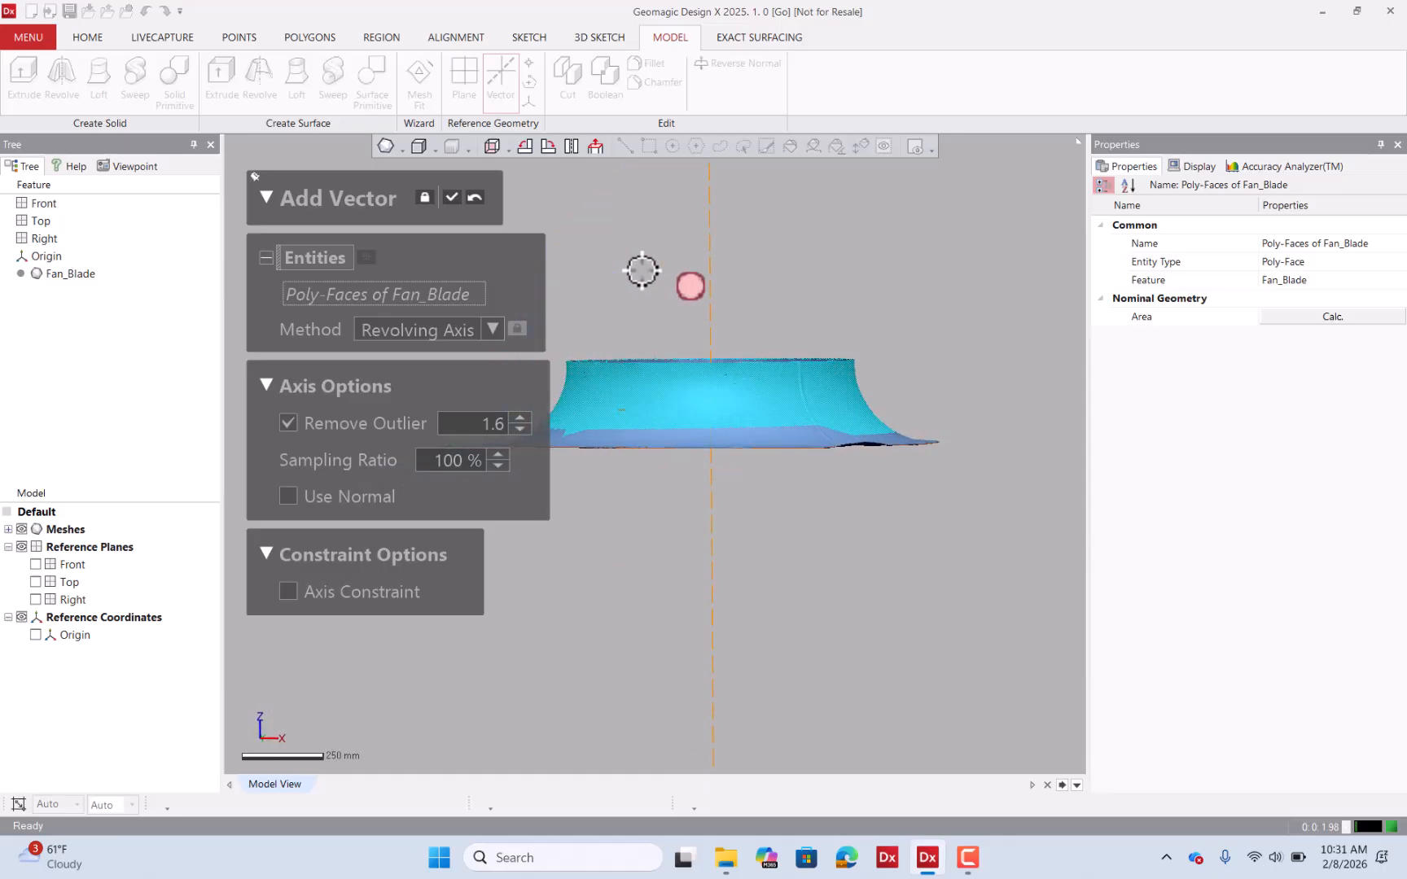
left_click(451, 197)
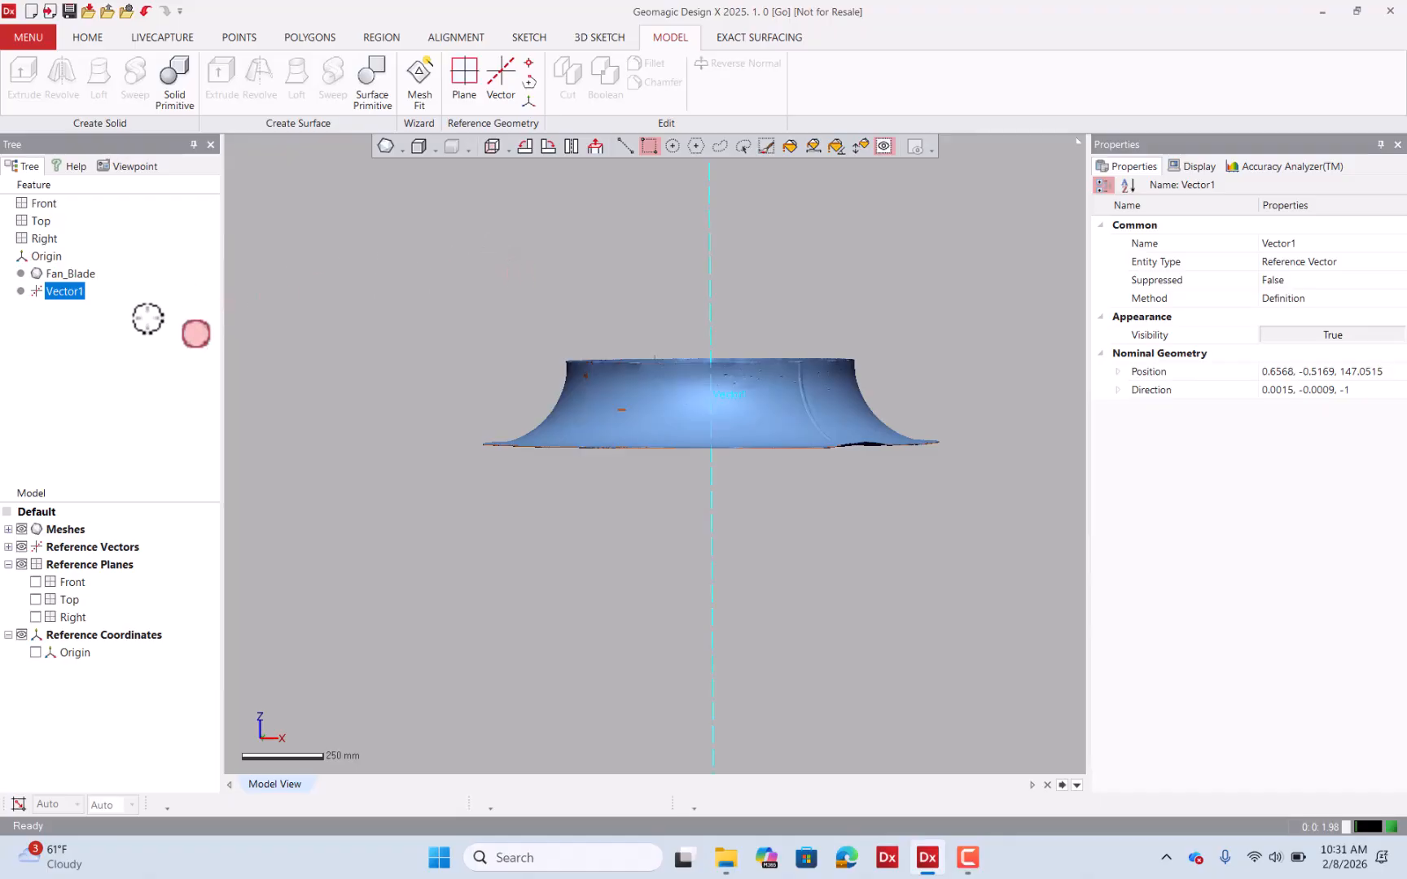
Rename the reference vector as Revolve_Axis.
left_click(147, 318)
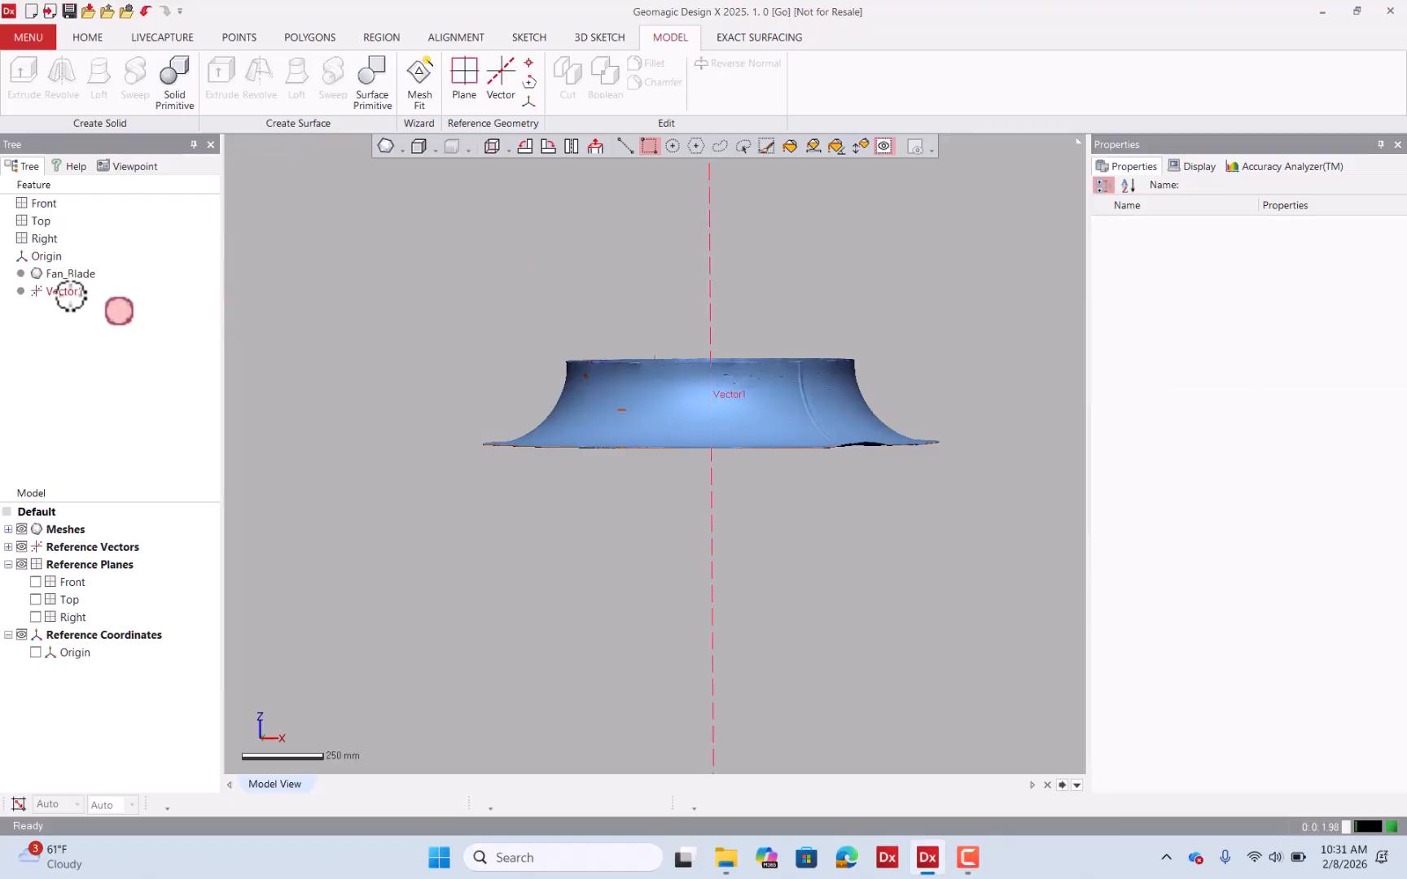
left_click(72, 293)
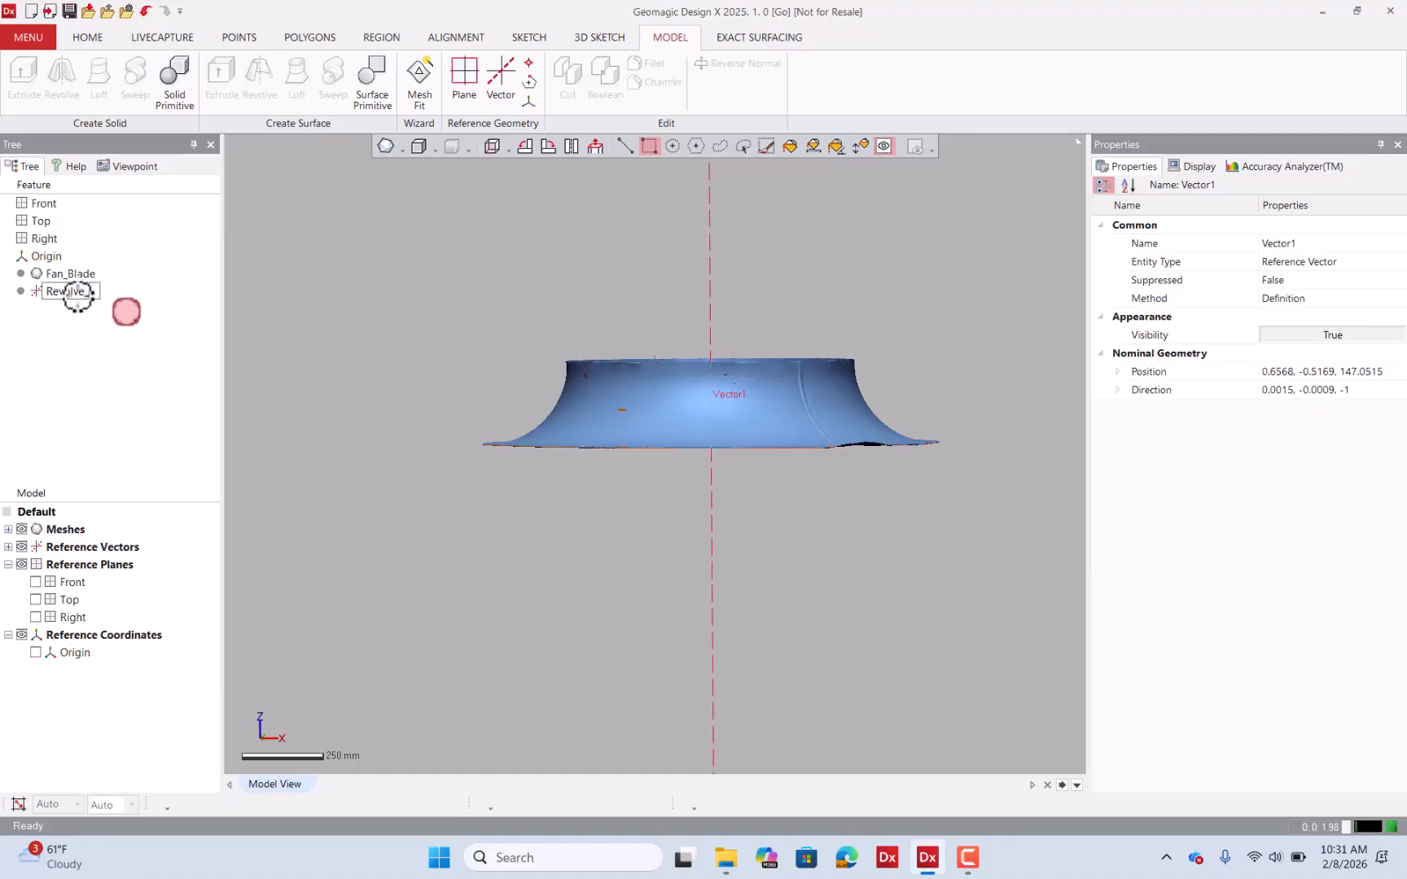
type("Revolve_Axis")
key("Return")
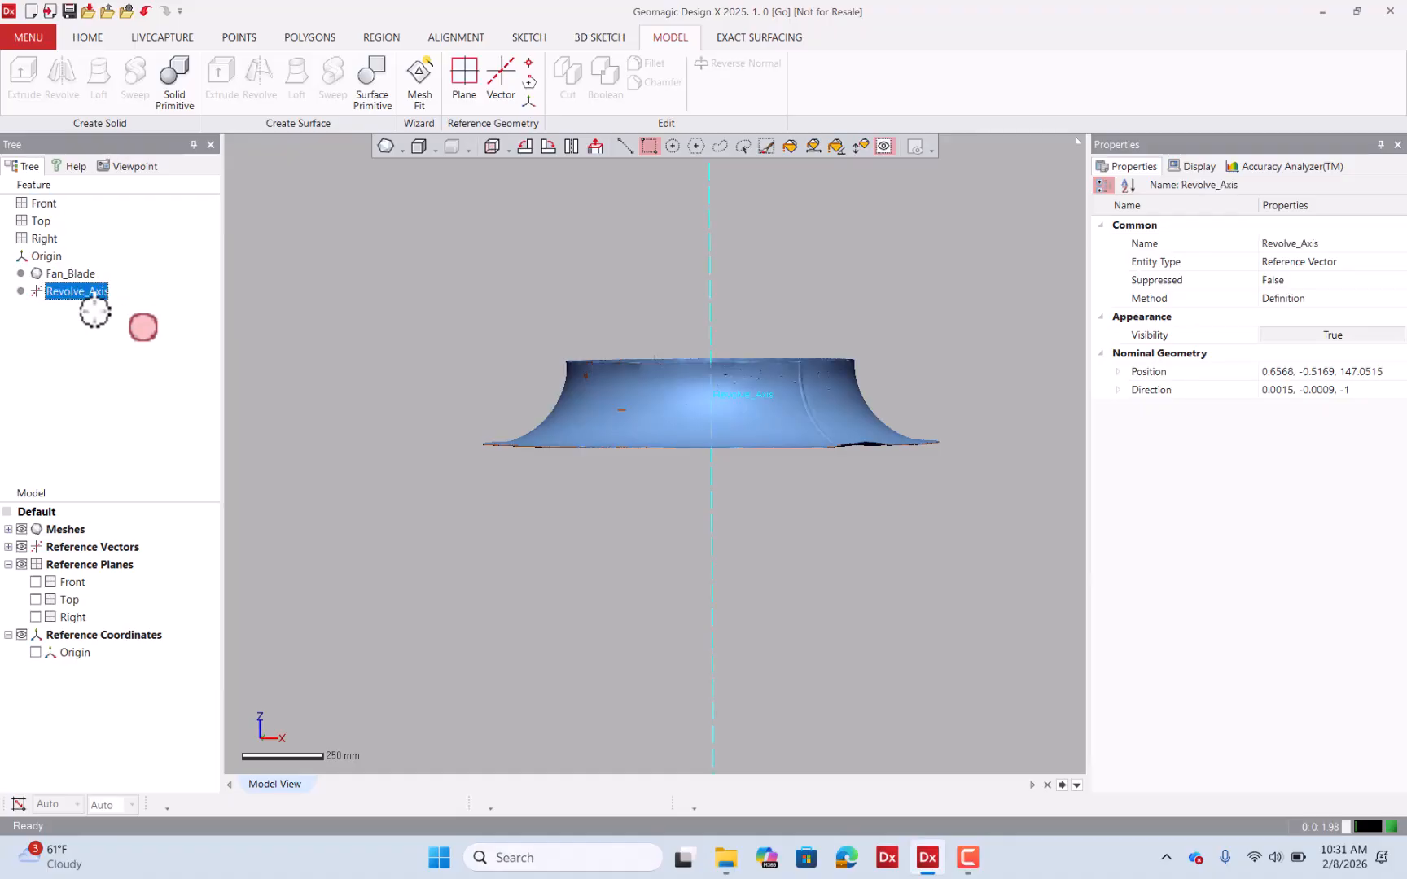
left_click(118, 321)
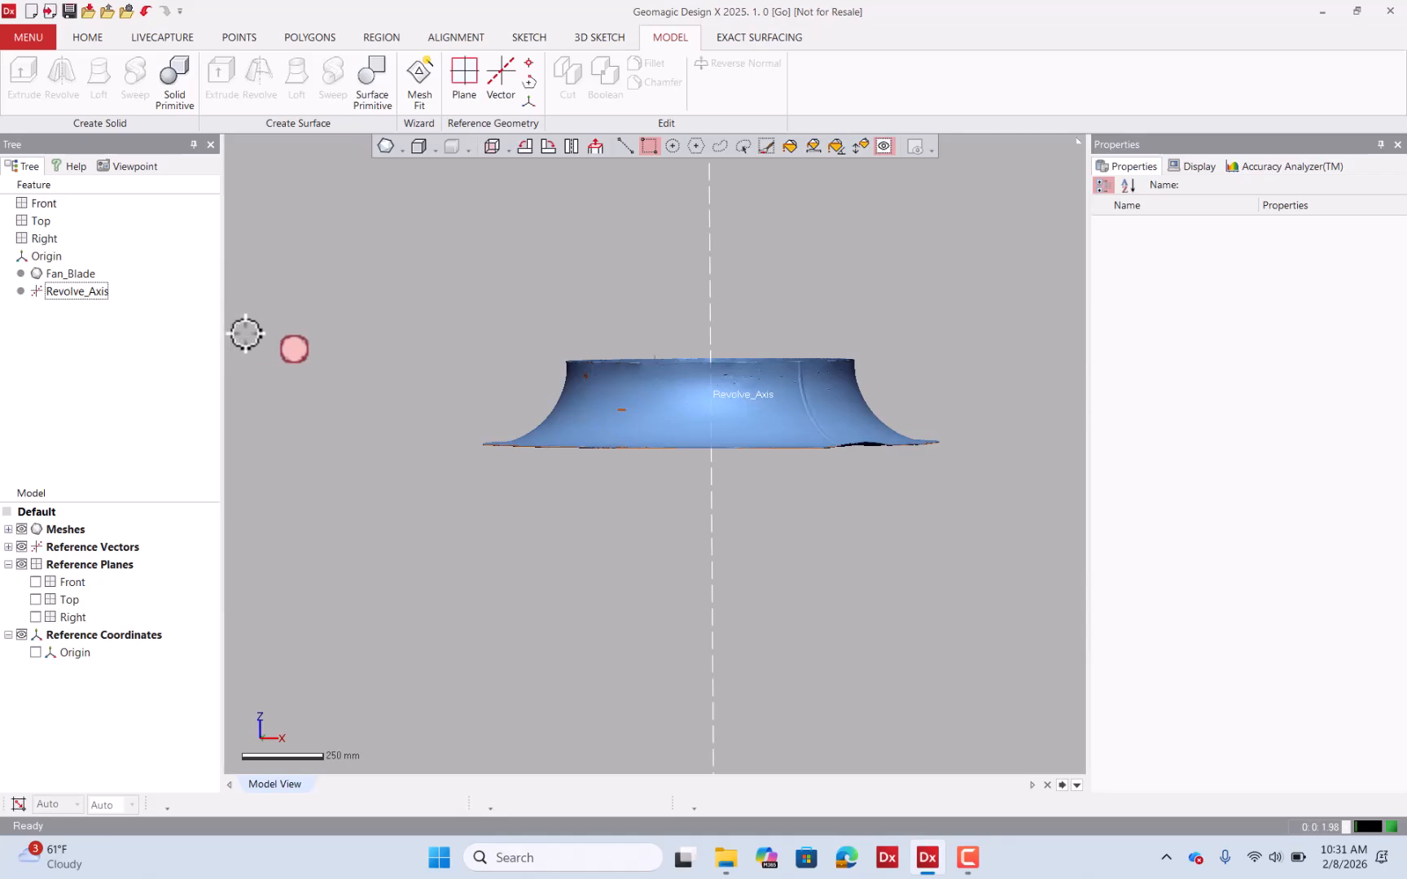
Add a reference plane through Revolve_Axis and a mesh vertex on the shroud's outer wall, using the Pick Point & Coplanar Axis method.
right_click_drag(260, 342, 466, 413)
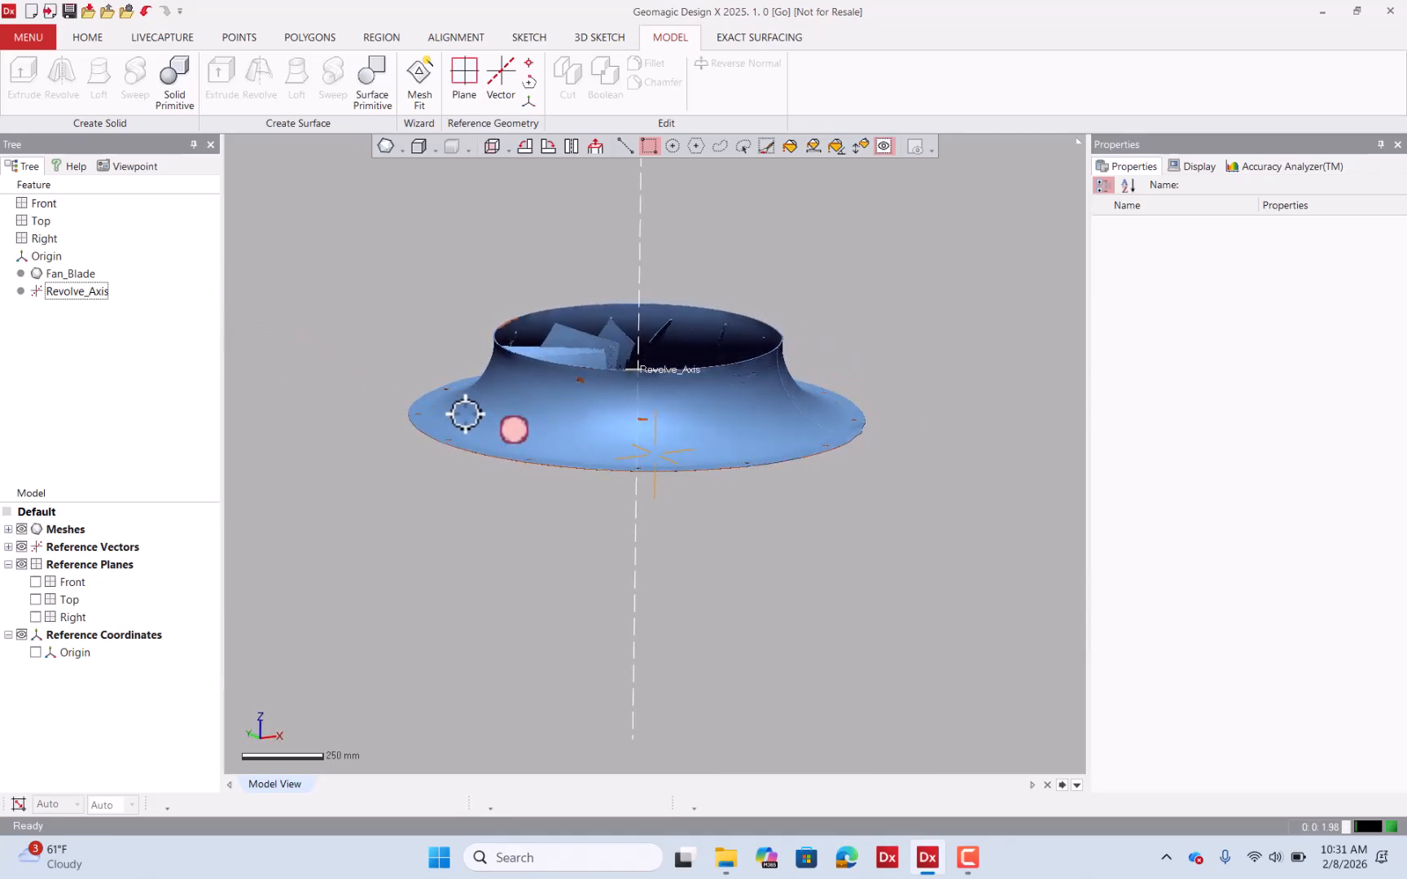
left_click(461, 95)
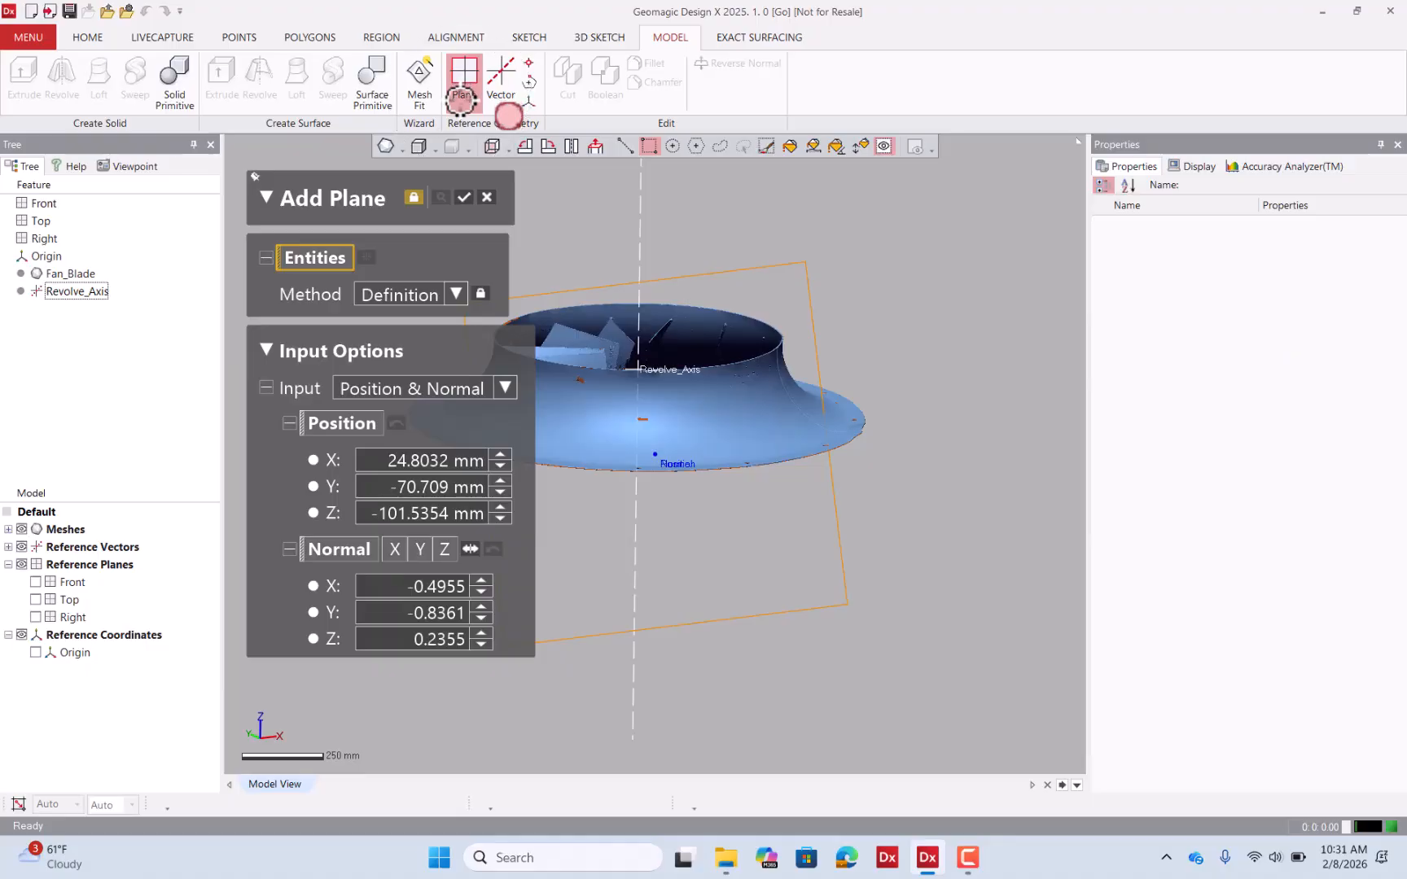
left_click(457, 295)
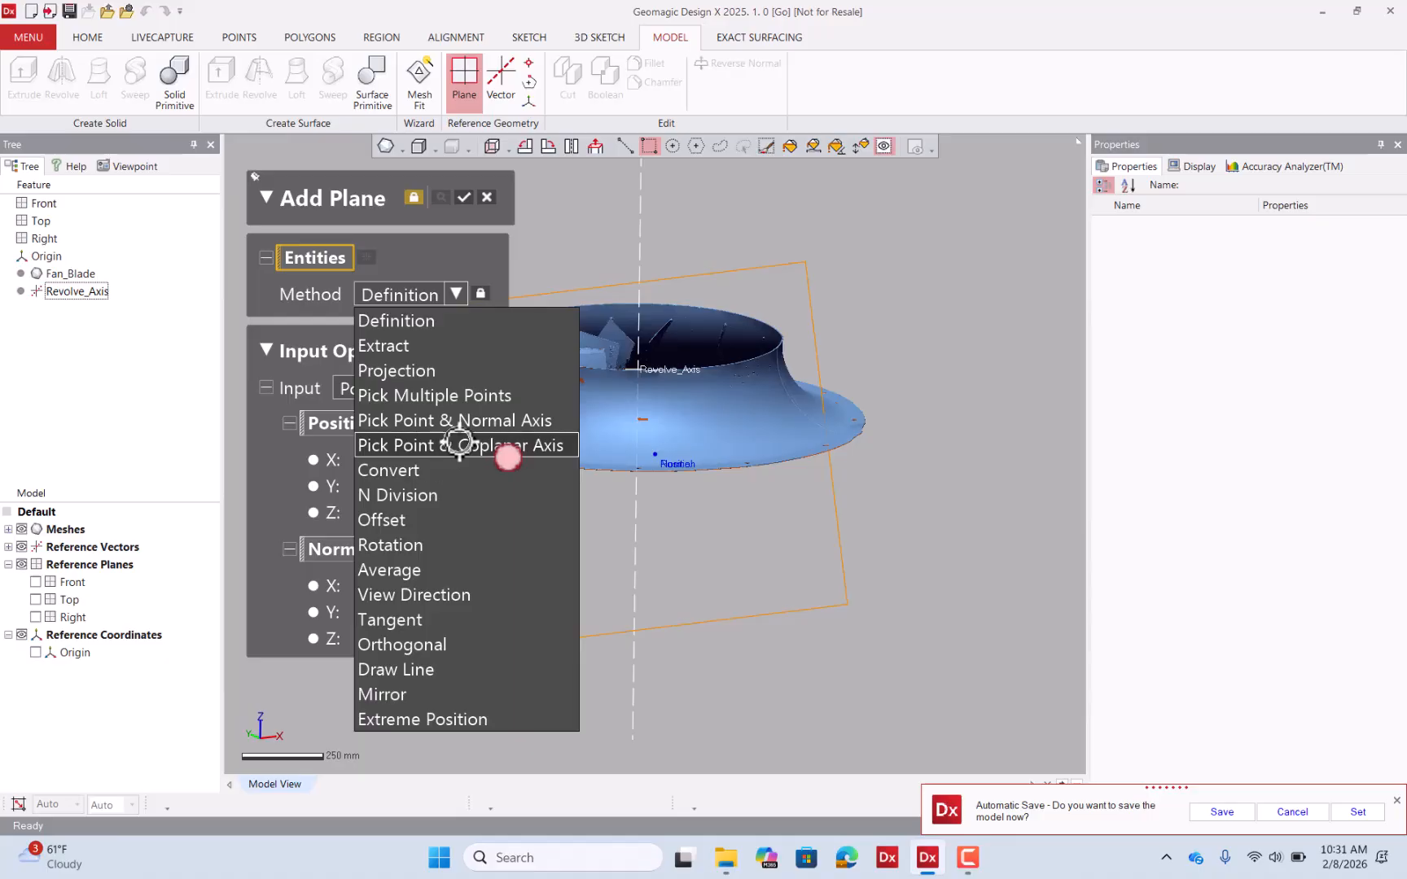
left_click(461, 444)
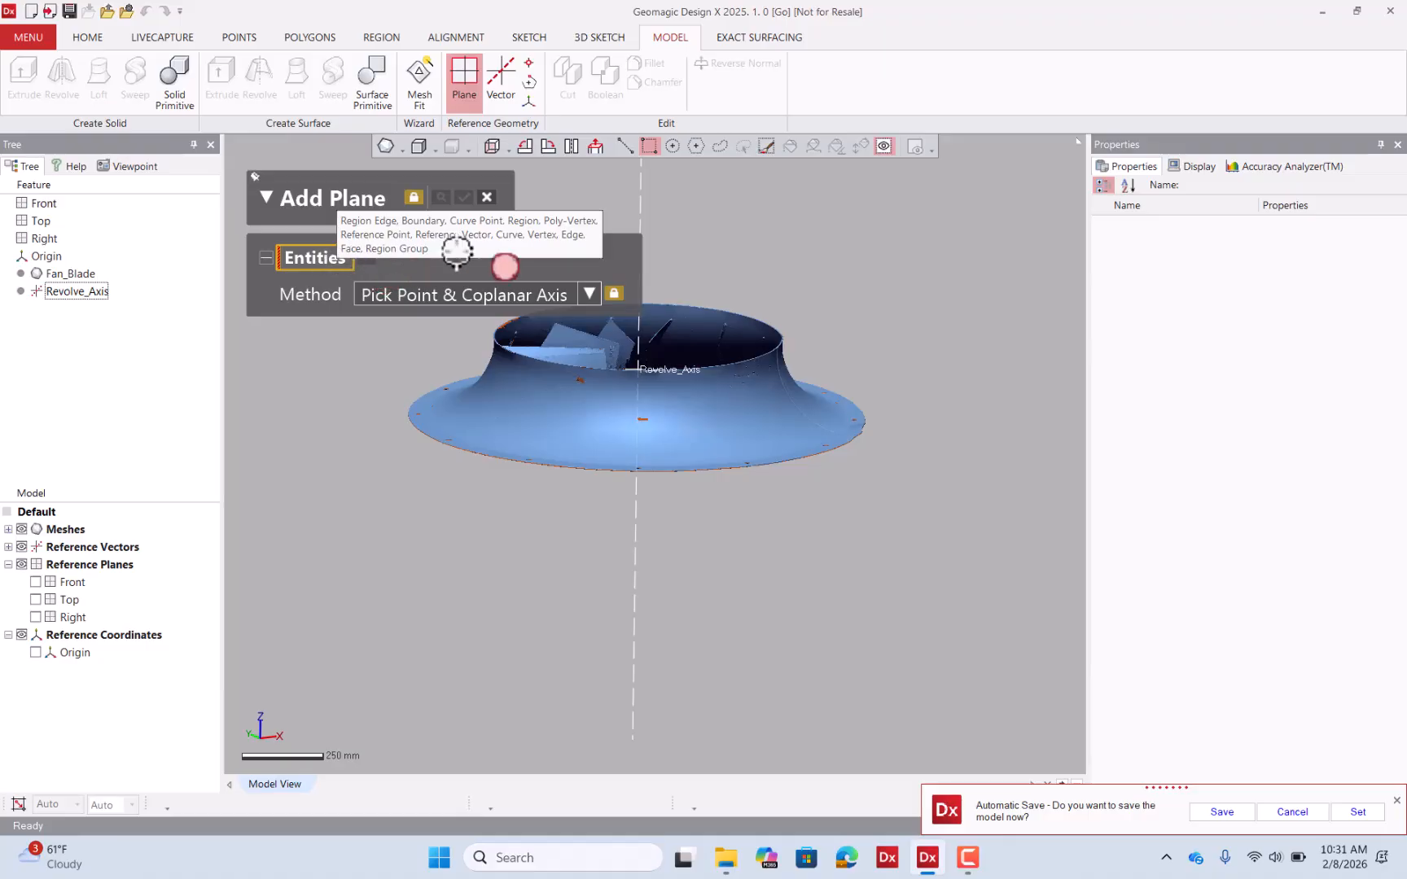
left_click(638, 202)
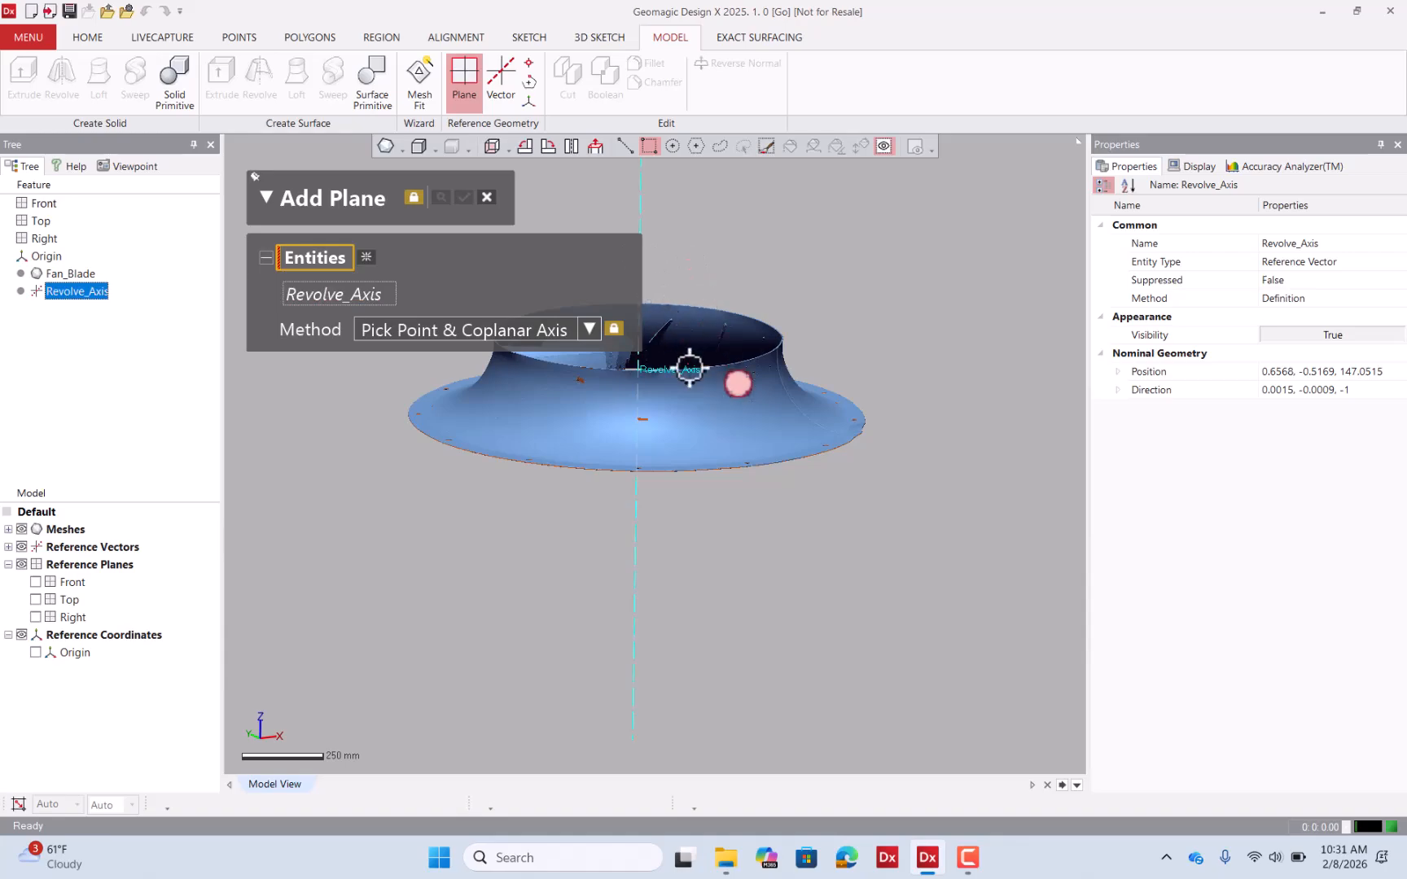
left_click(704, 308)
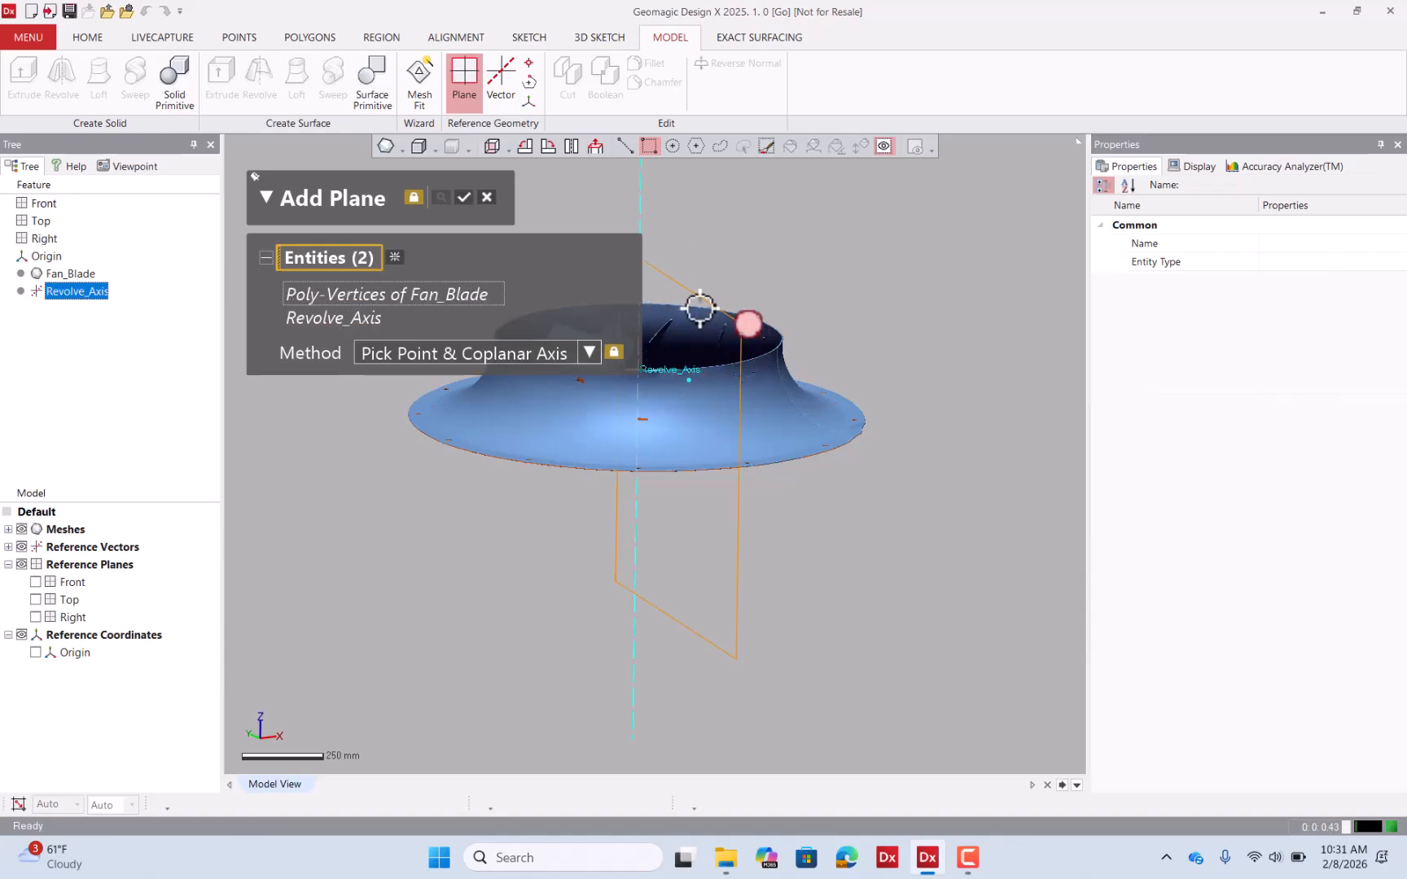
right_click_drag(704, 307, 848, 399)
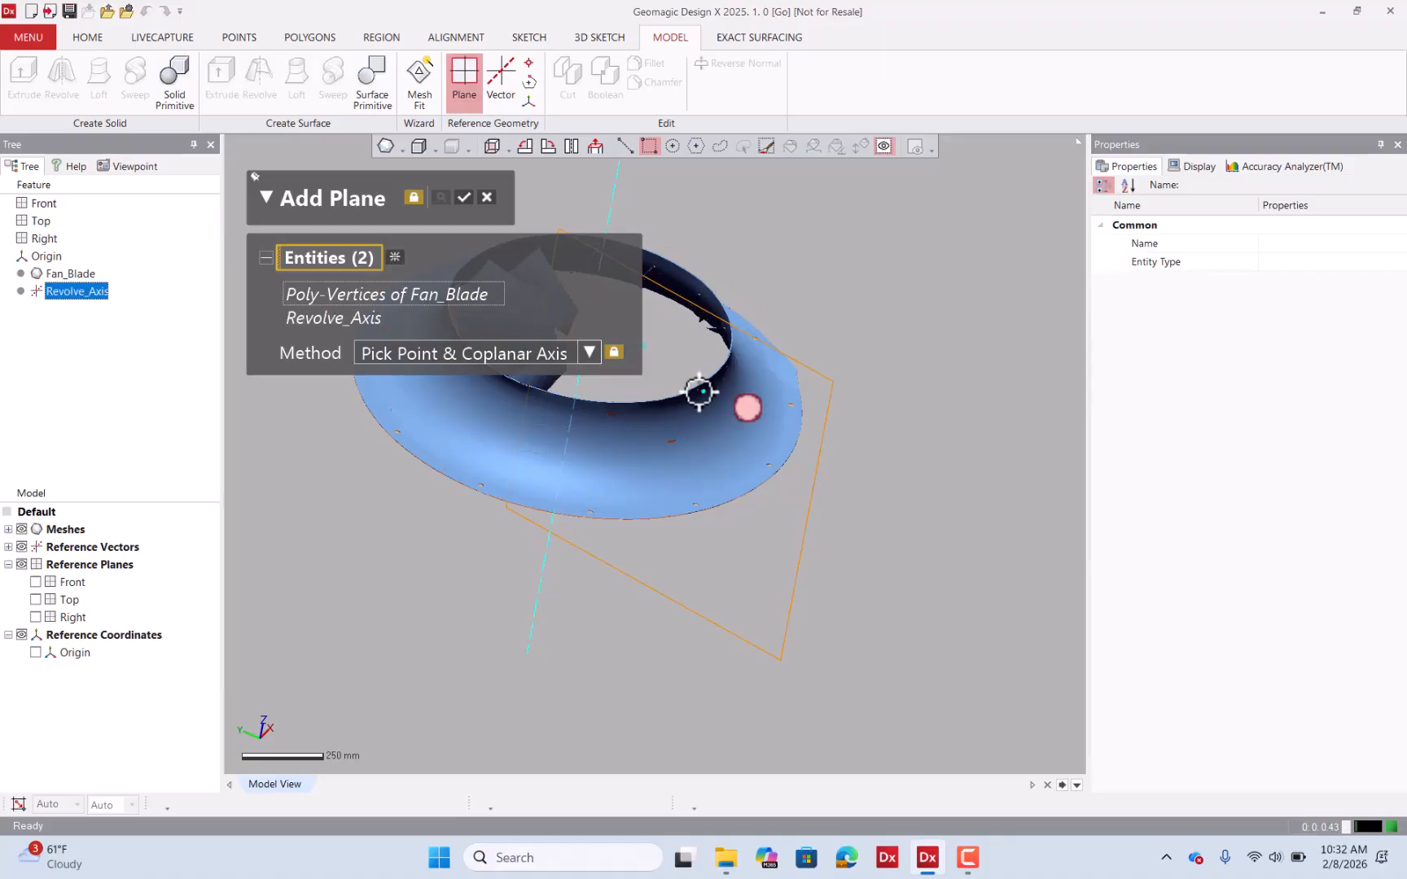
right_click_drag(829, 392, 773, 391)
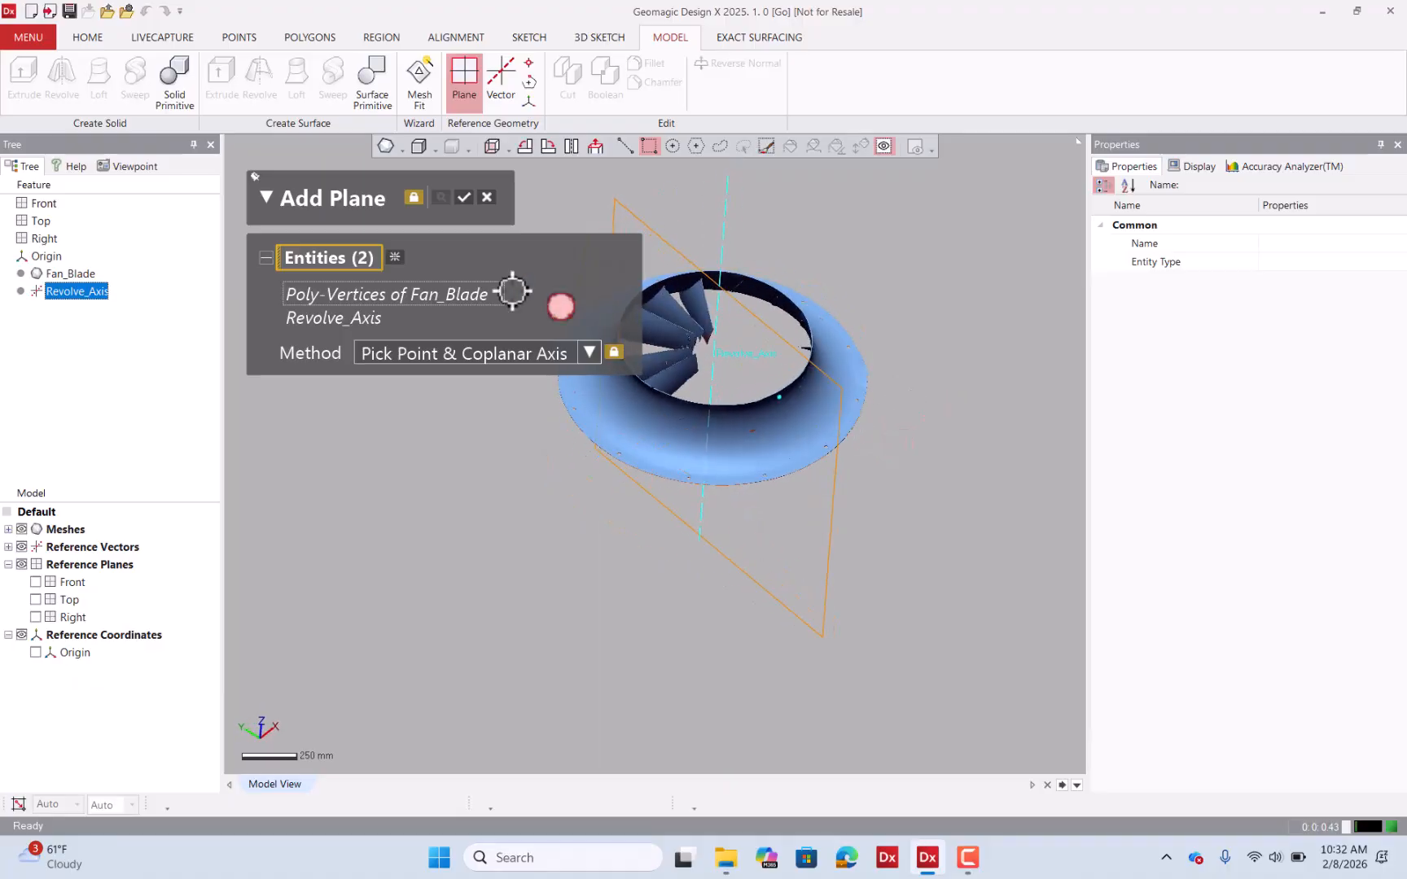
left_click(462, 198)
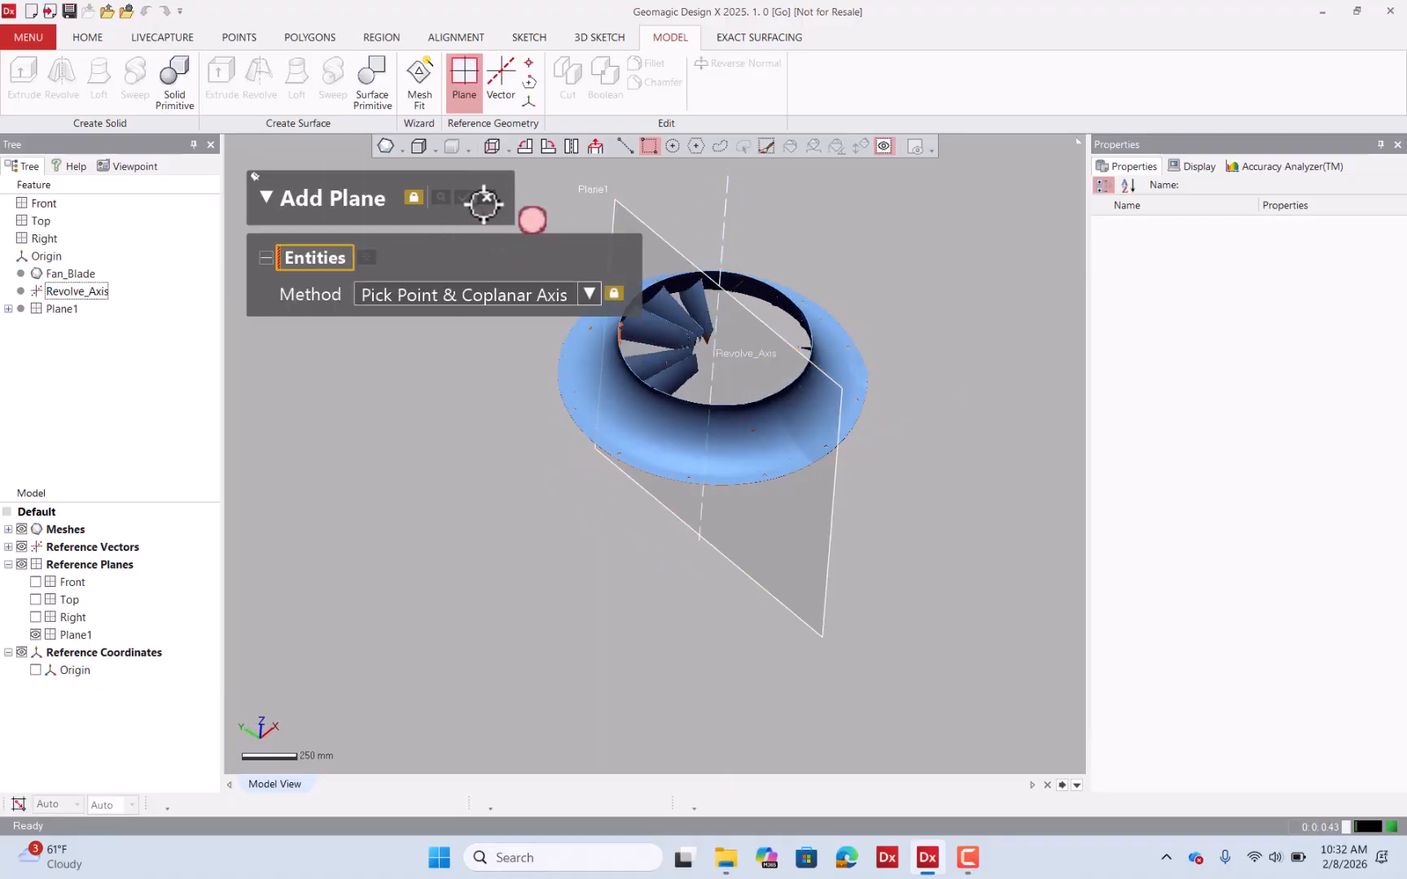
left_click(486, 198)
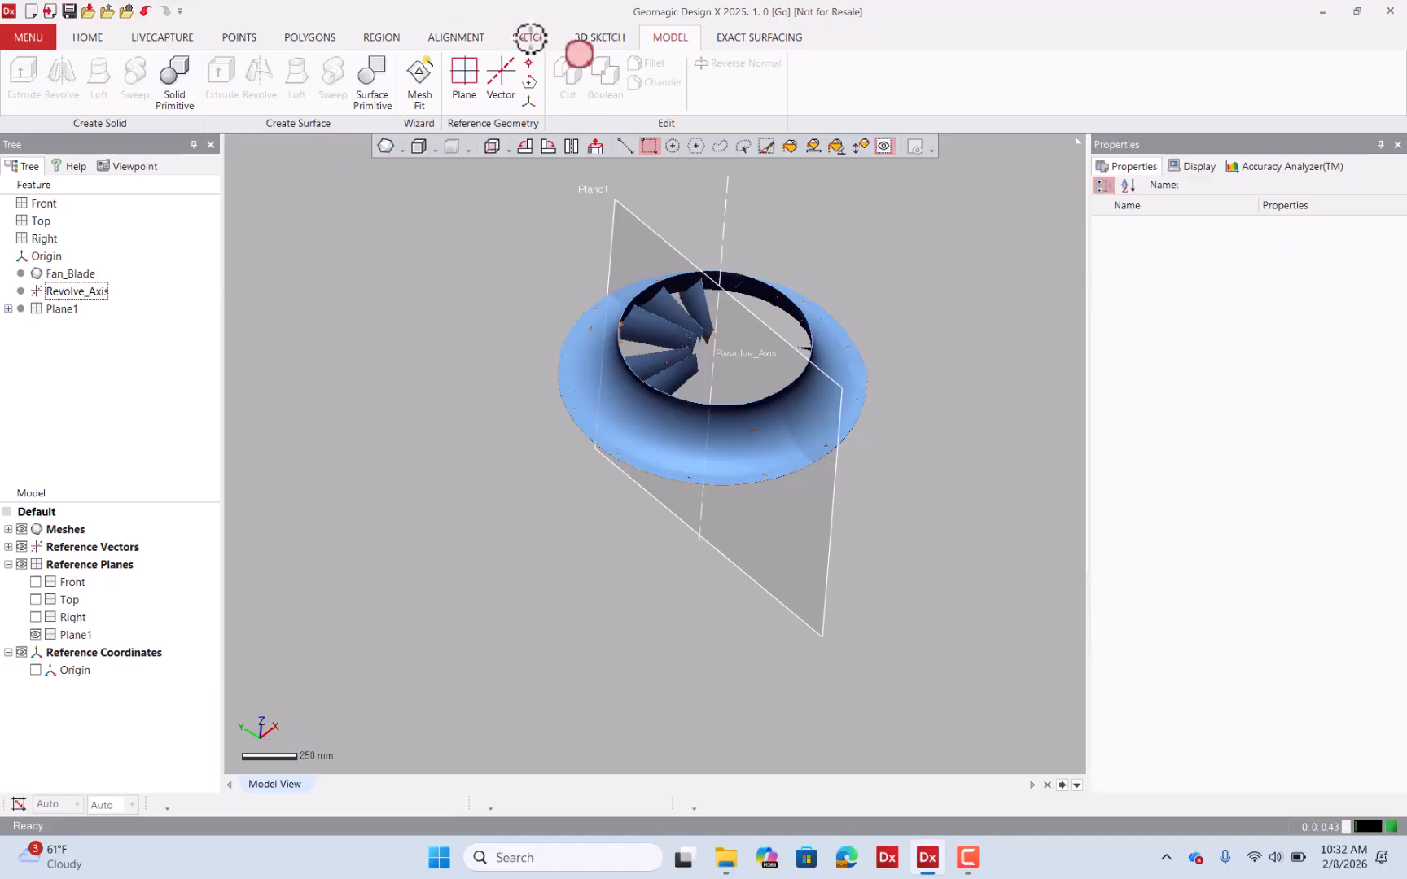
Start a mesh sketch on Fan_Blade and set it to the Rotational Method.
left_click(531, 37)
left_click(23, 80)
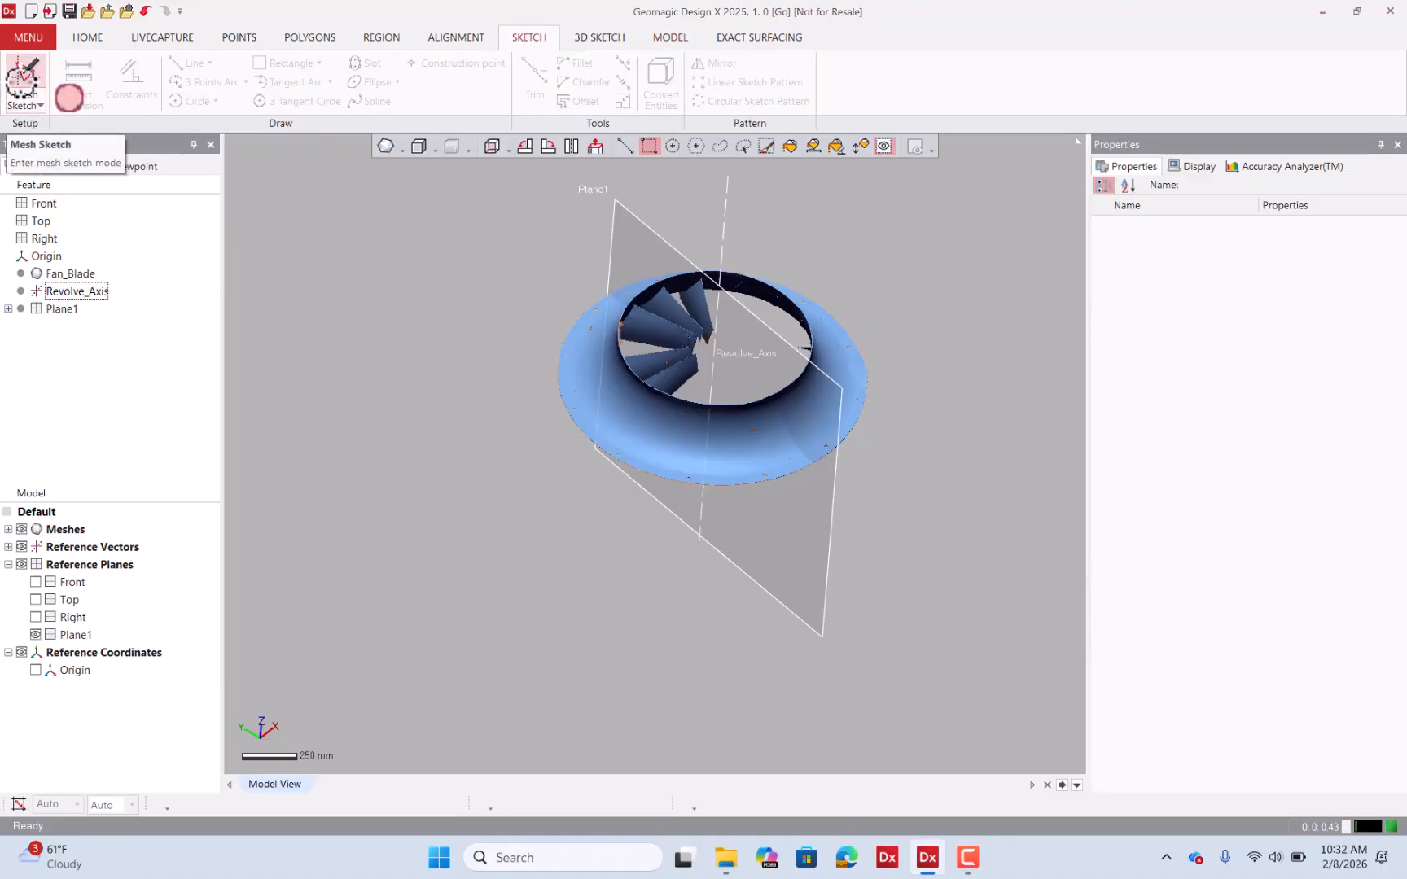
left_click(21, 79)
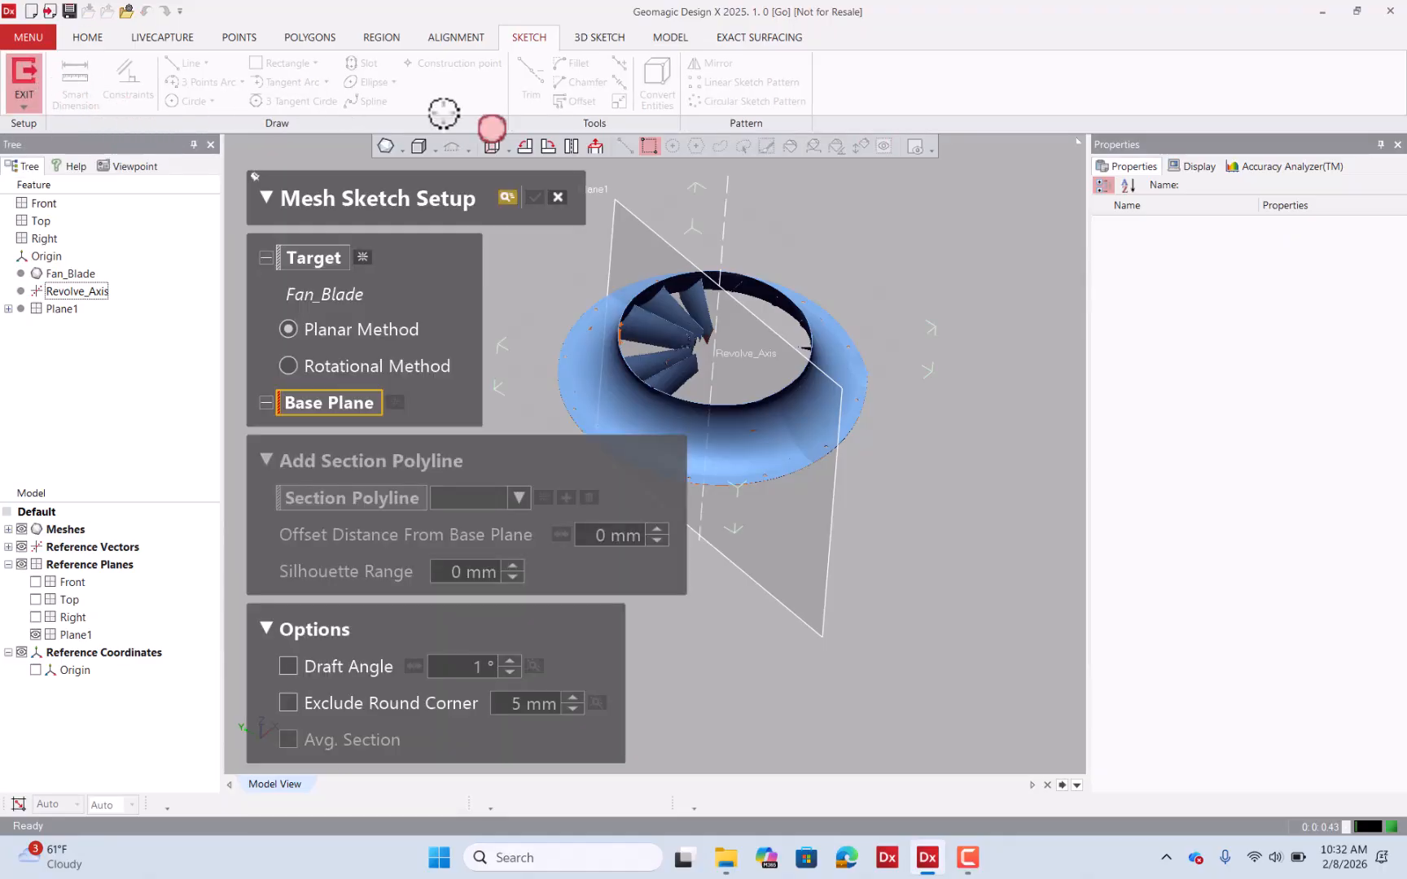
mouse_move(955, 297)
right_mouse_down()
mouse_move(920, 374)
mouse_move(1012, 305)
right_mouse_up()
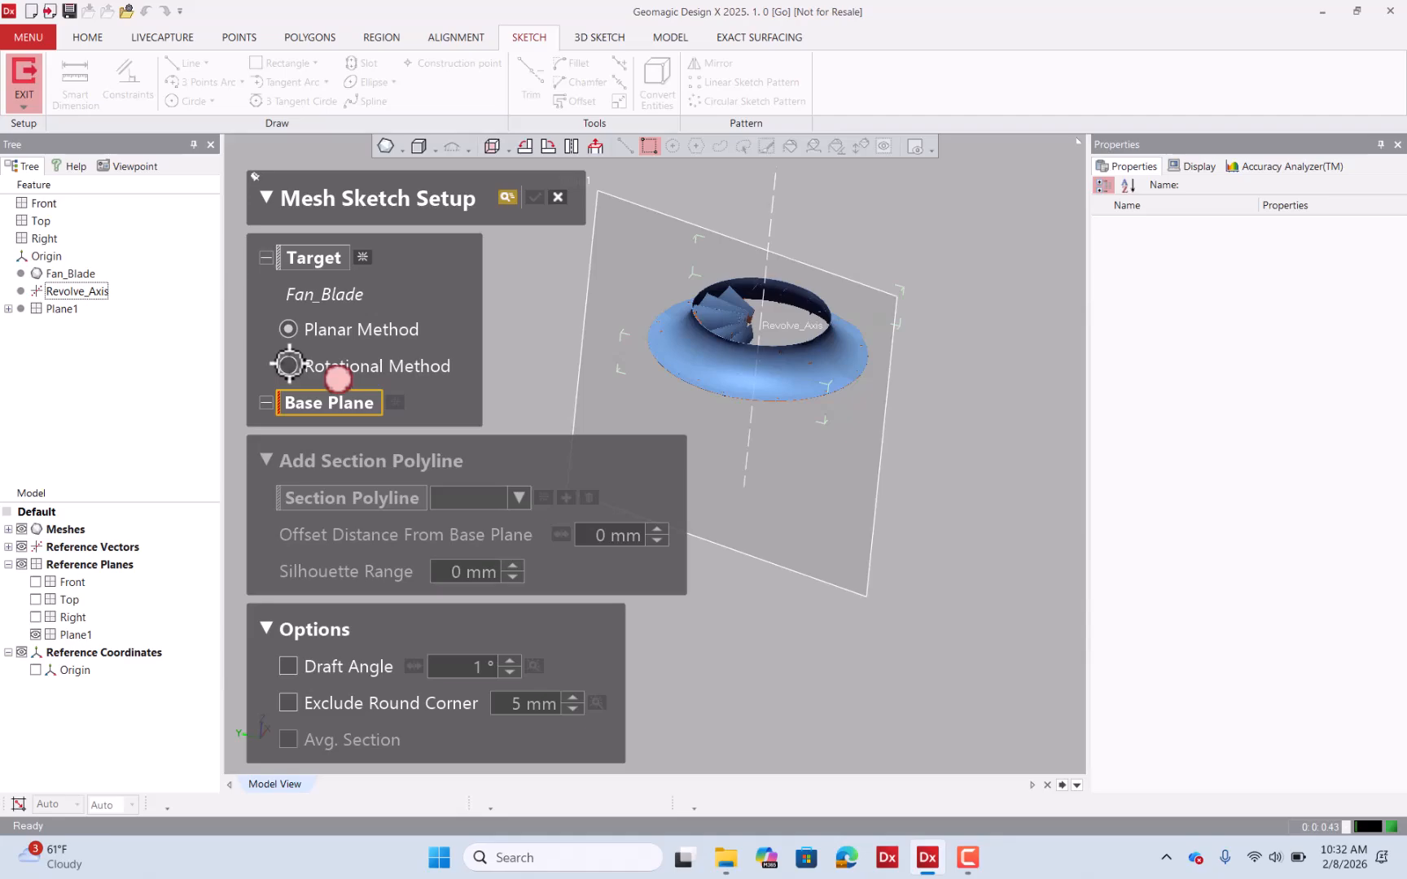
left_click(289, 366)
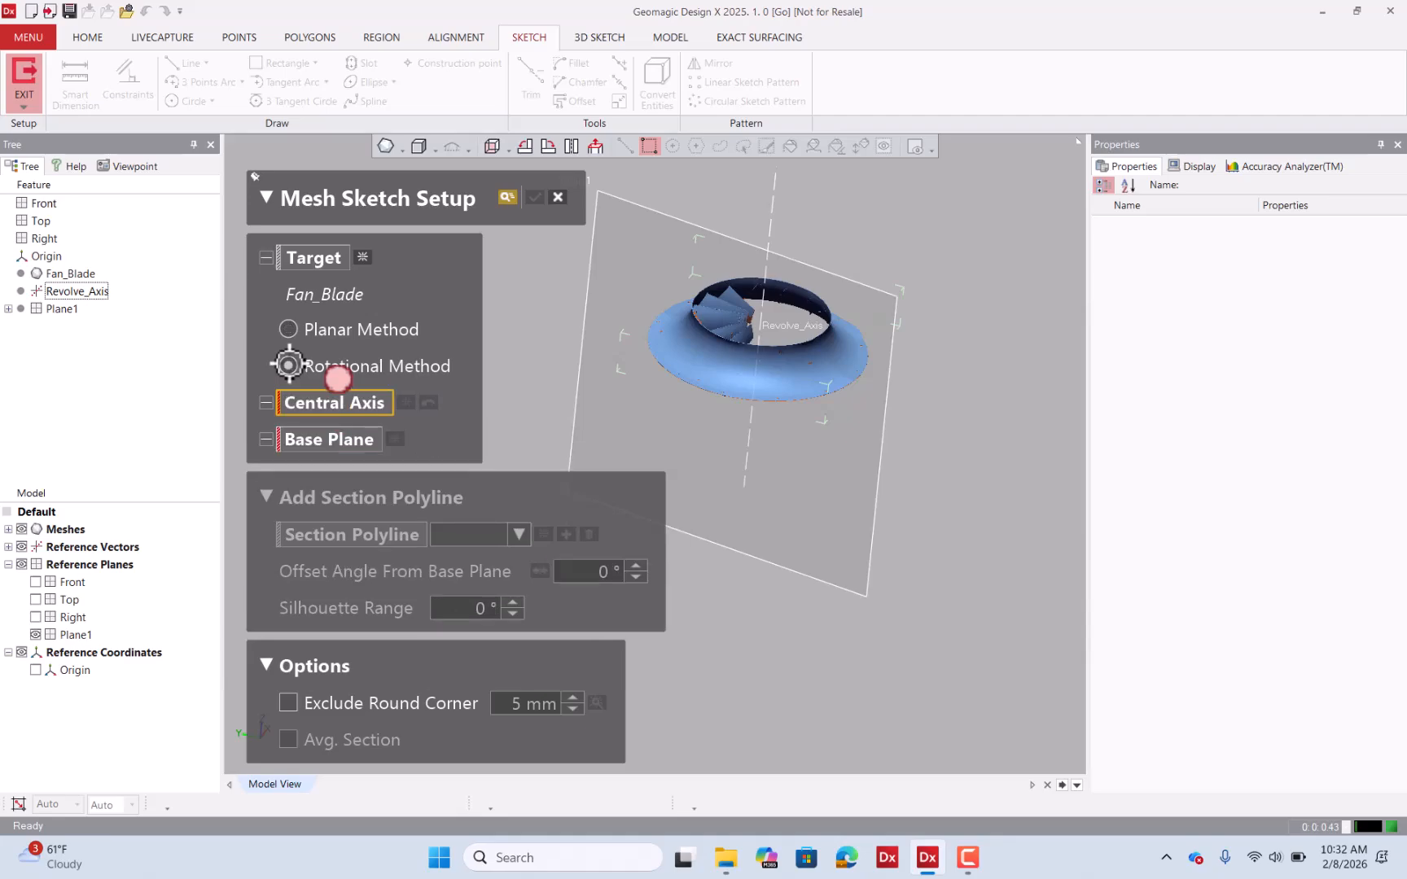
Set Plane1 as the mesh sketch's base plane and Revolve_Axis as its central axis.
left_click(305, 440)
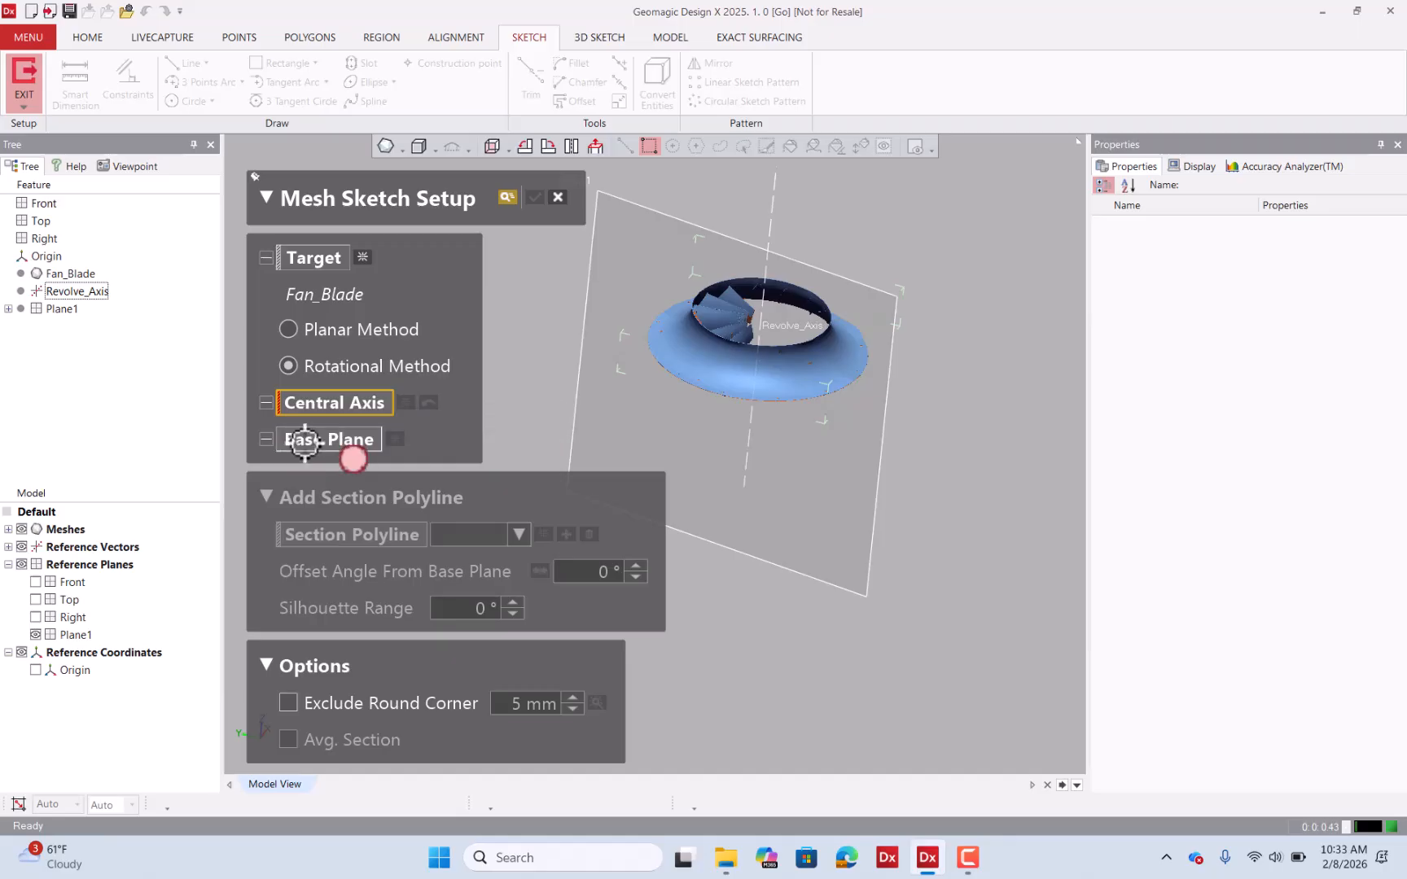
left_click(837, 487)
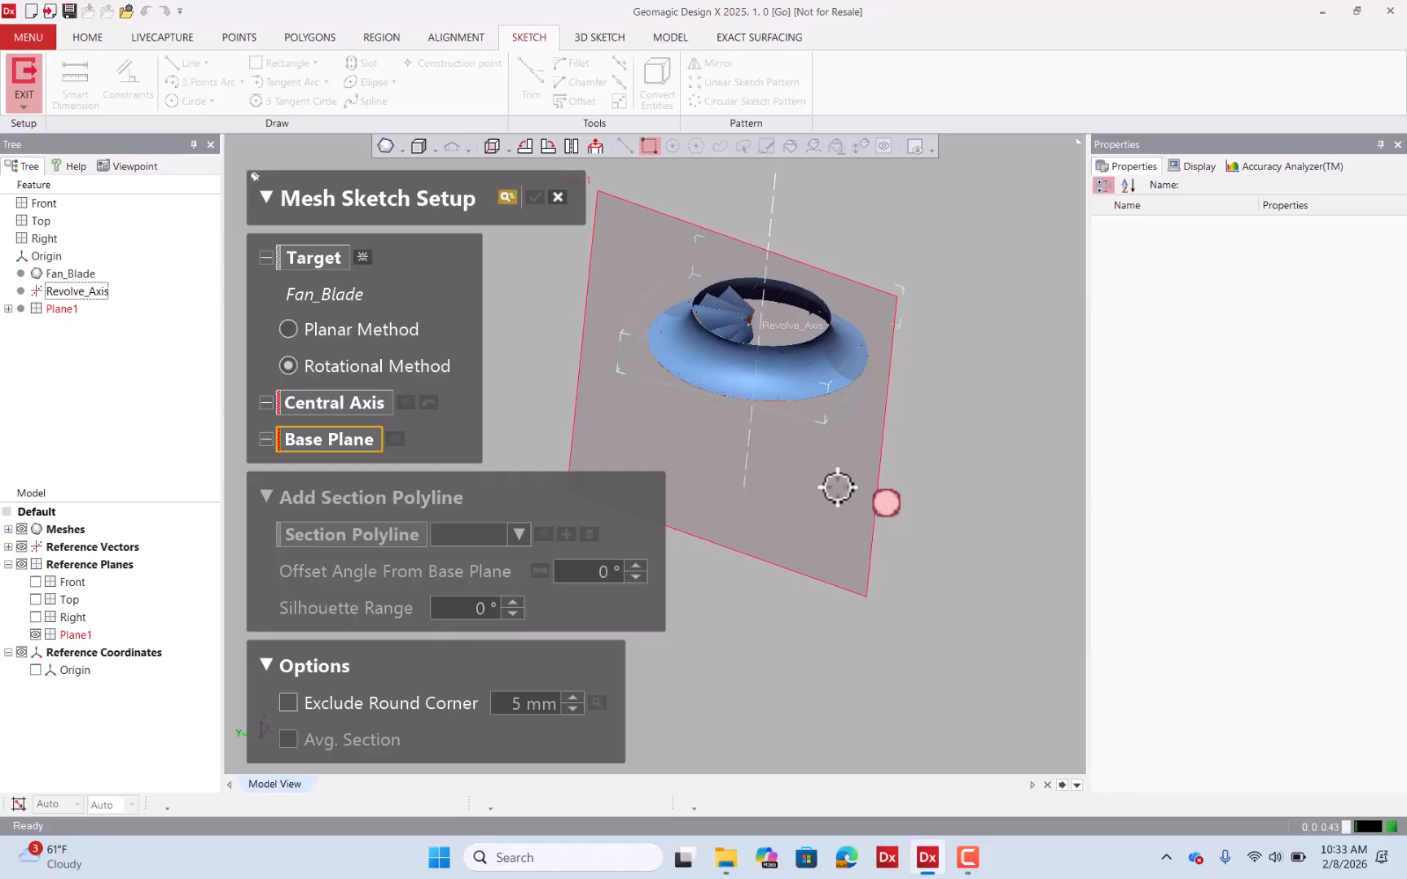
left_click(837, 487)
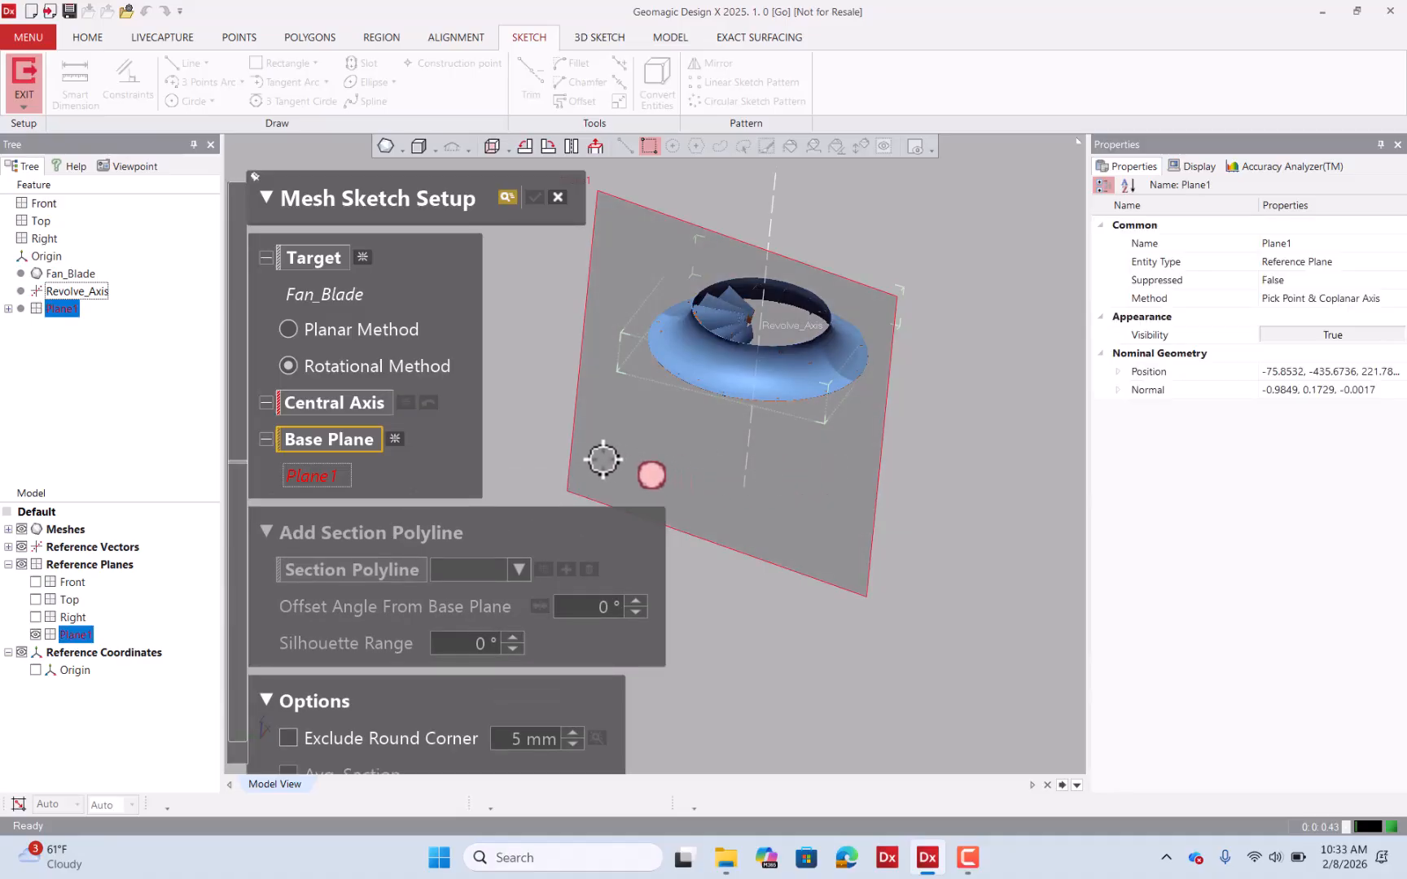
left_click(386, 402)
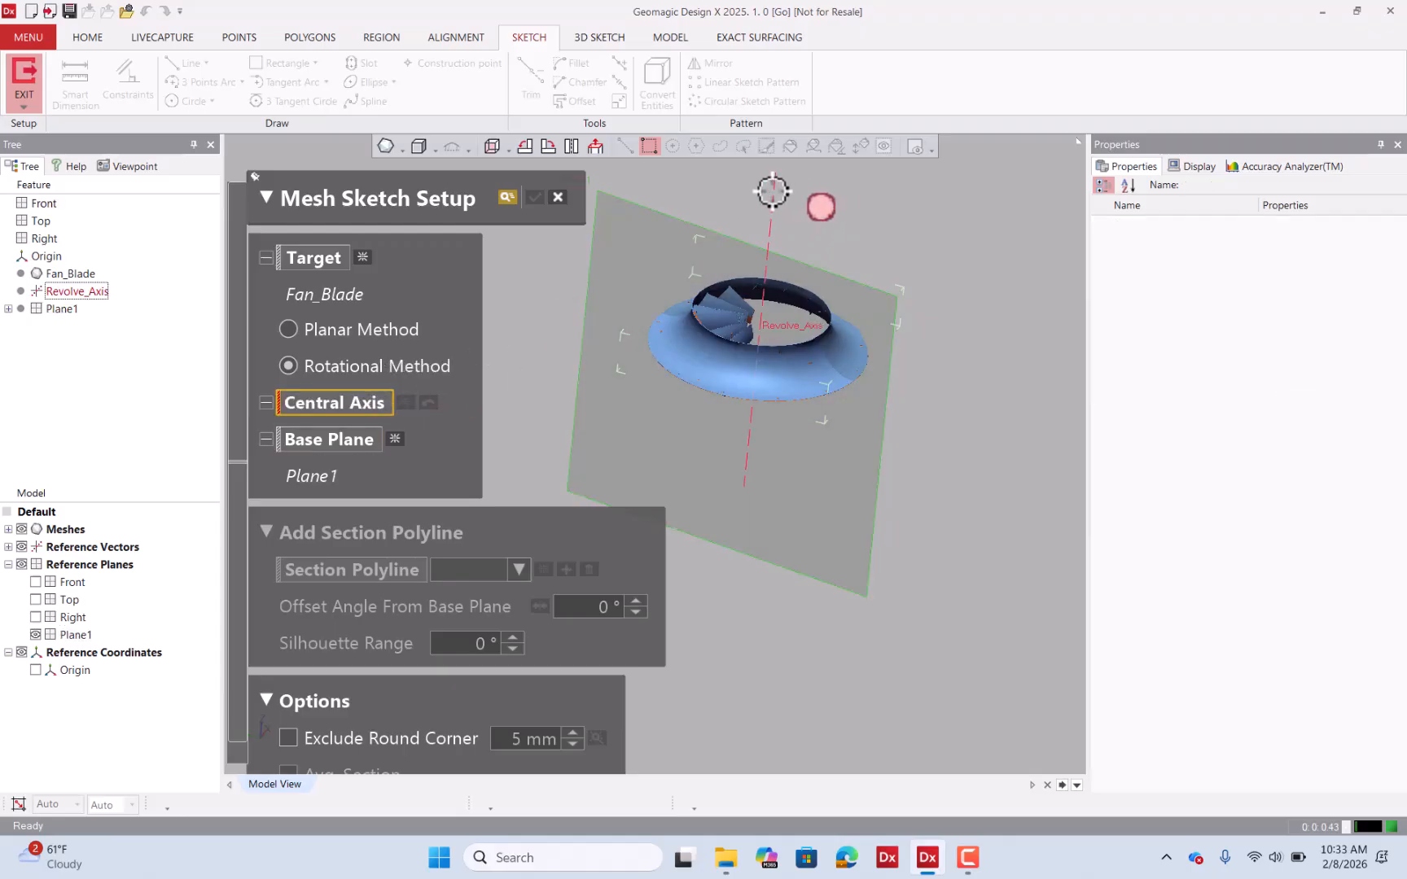
left_click(759, 326)
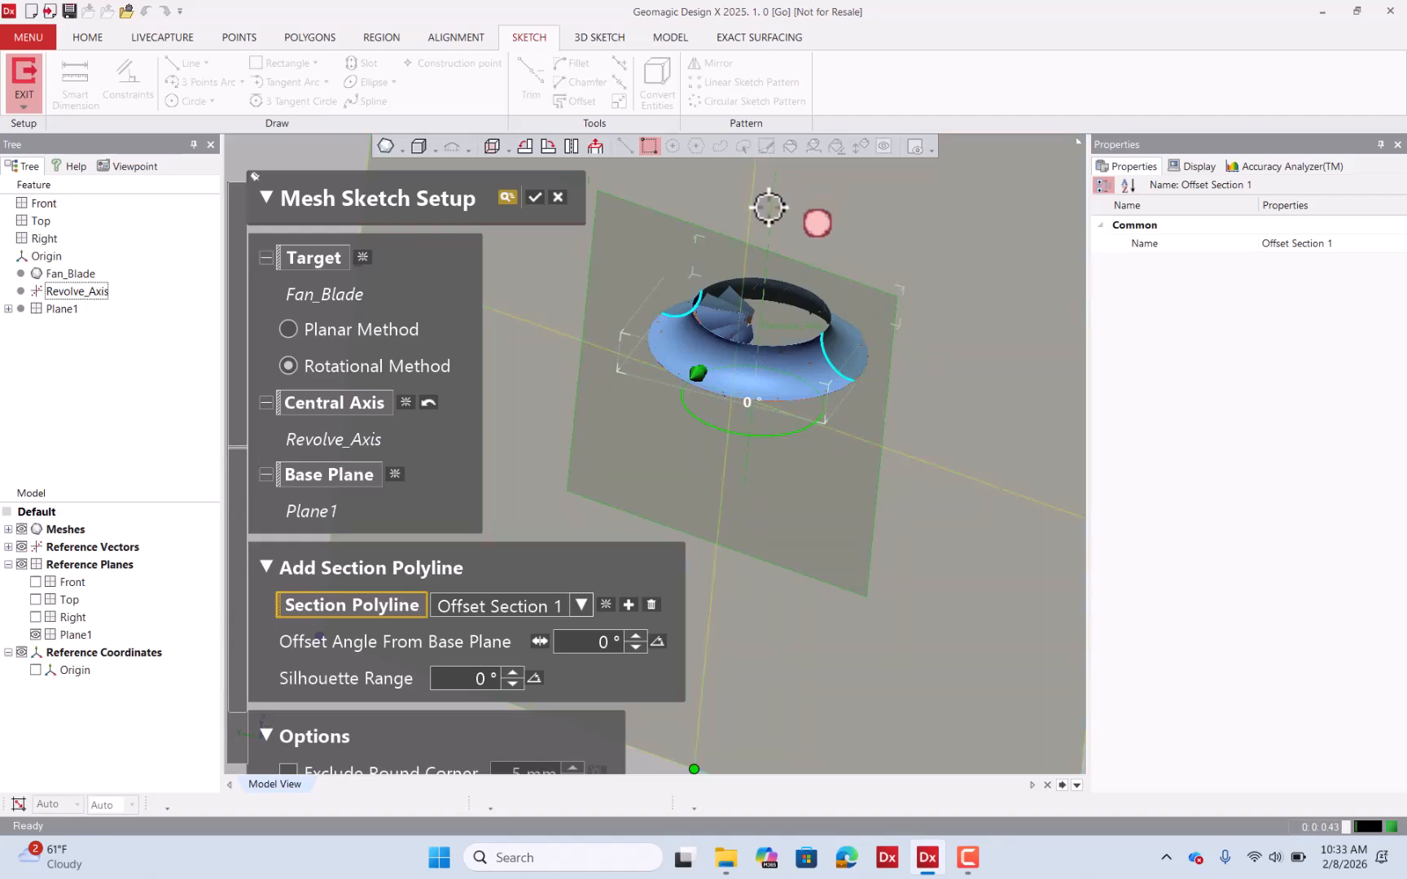
Examine the section polyline along the shroud's wall from close up and from different angles.
scroll(833, 404, "down", 3)
scroll(833, 404, "up", 5)
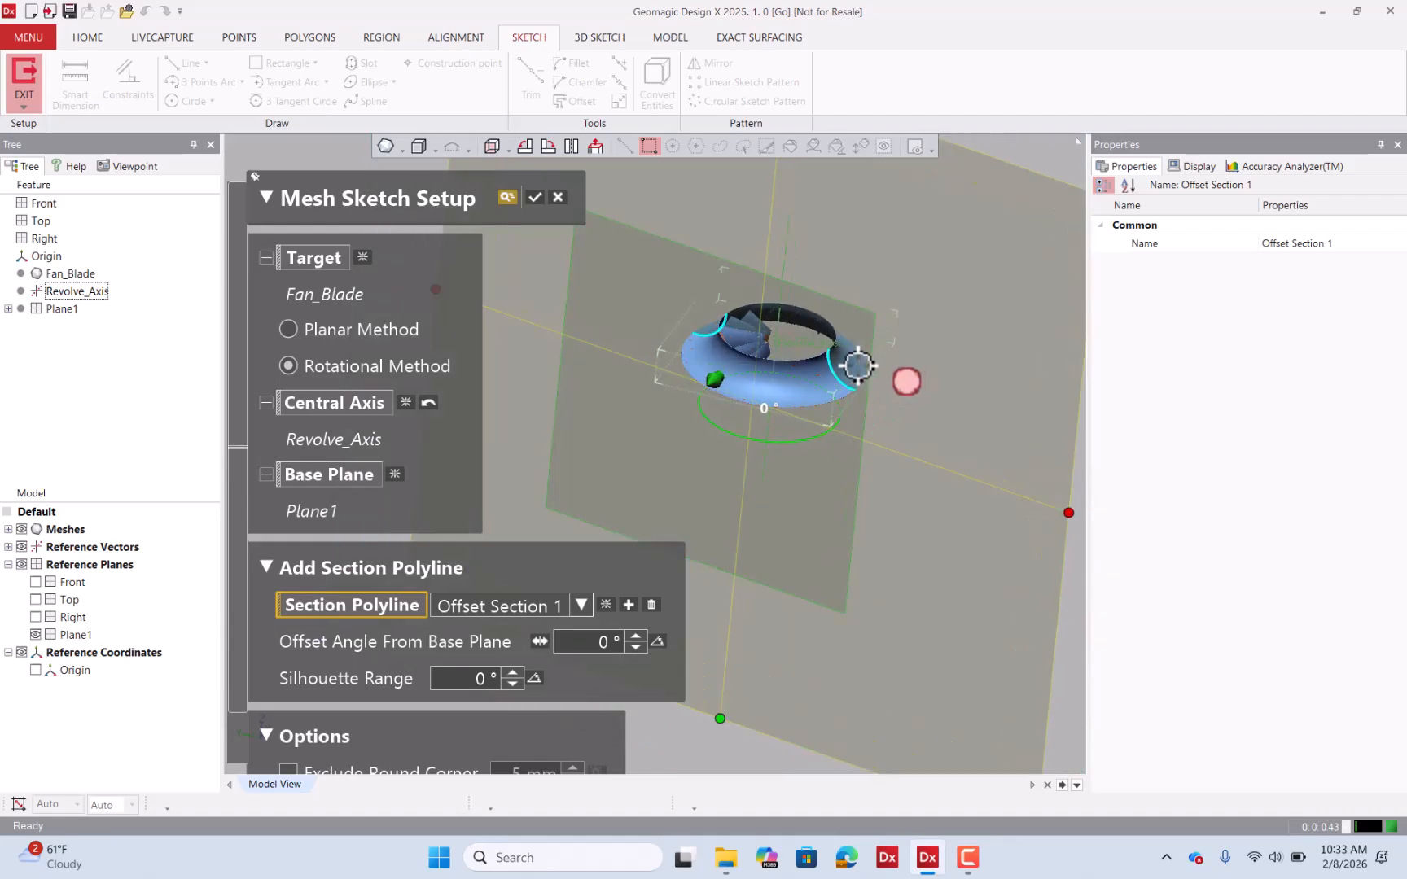
right_click_drag(783, 367, 834, 294)
scroll(834, 294, "up", 5)
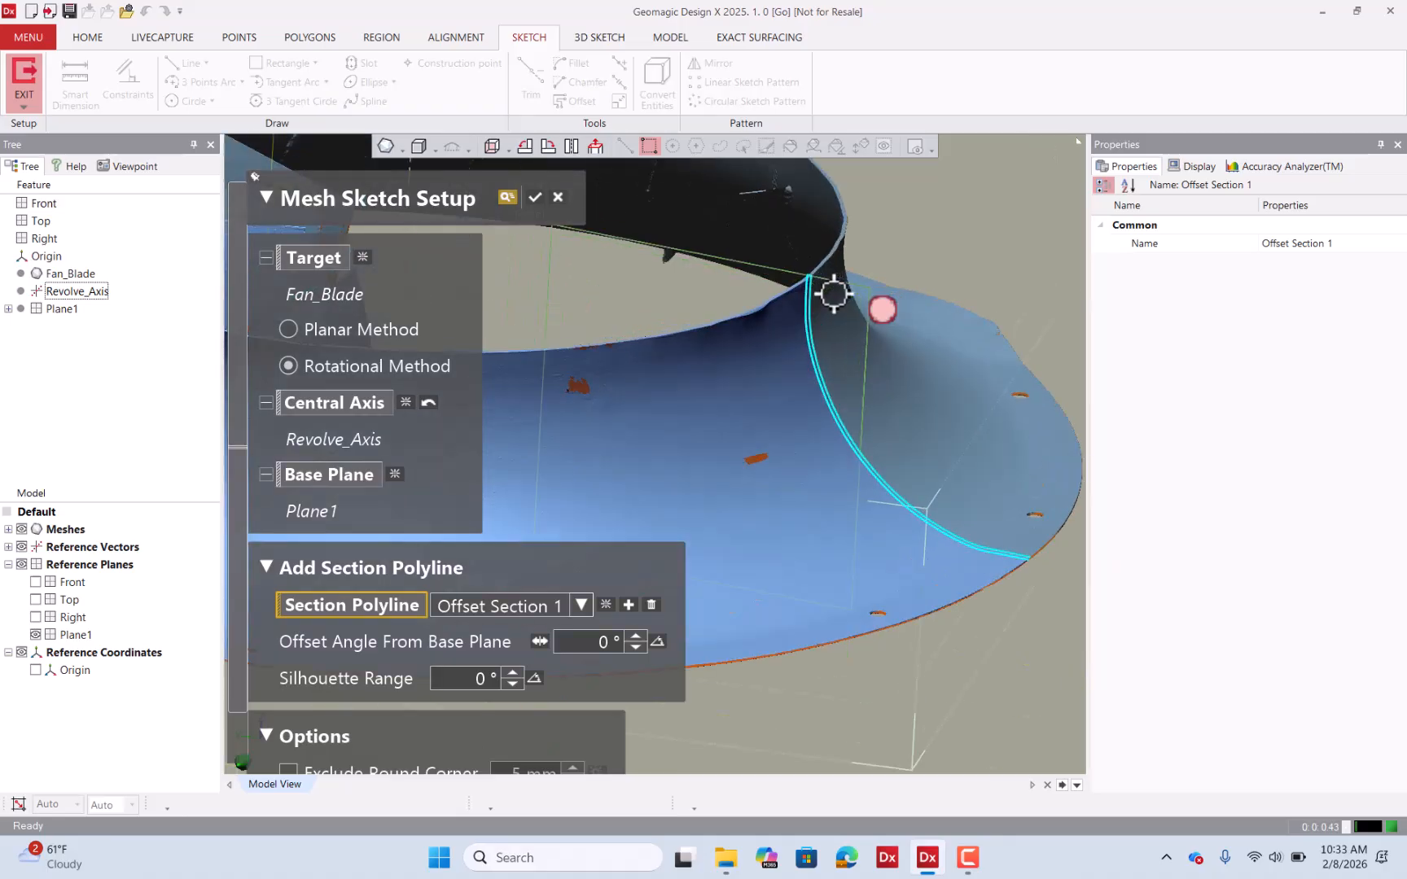
scroll(833, 294, "down", 3)
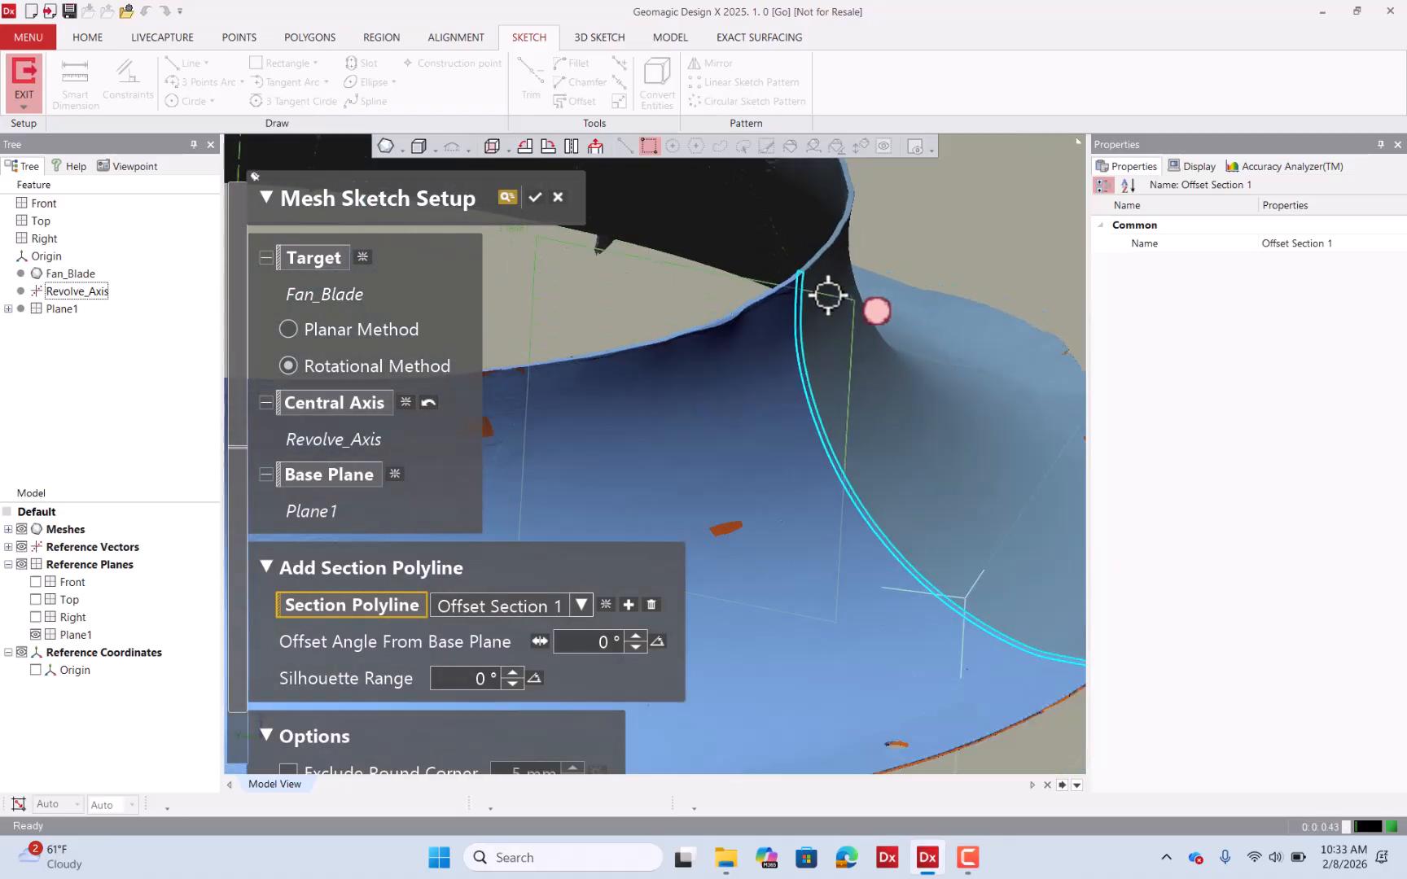
right_click_drag(825, 296, 913, 344)
scroll(913, 344, "down", 4)
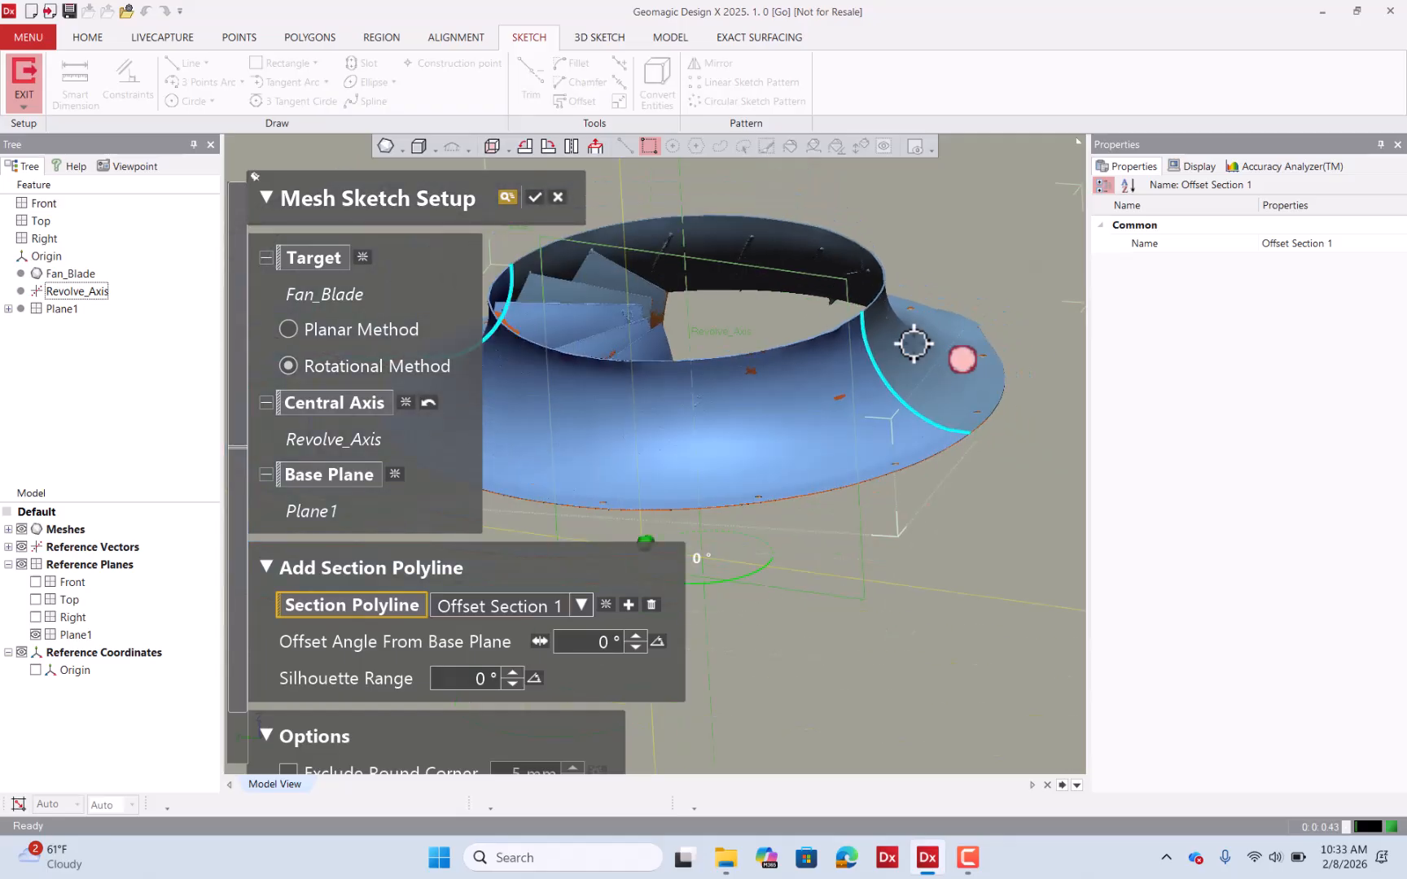
Shrink the section plane at its handle until it crosses the shroud's wall on only one side of Revolve_Axis.
scroll(858, 385, "down", 2)
scroll(859, 384, "down", 5)
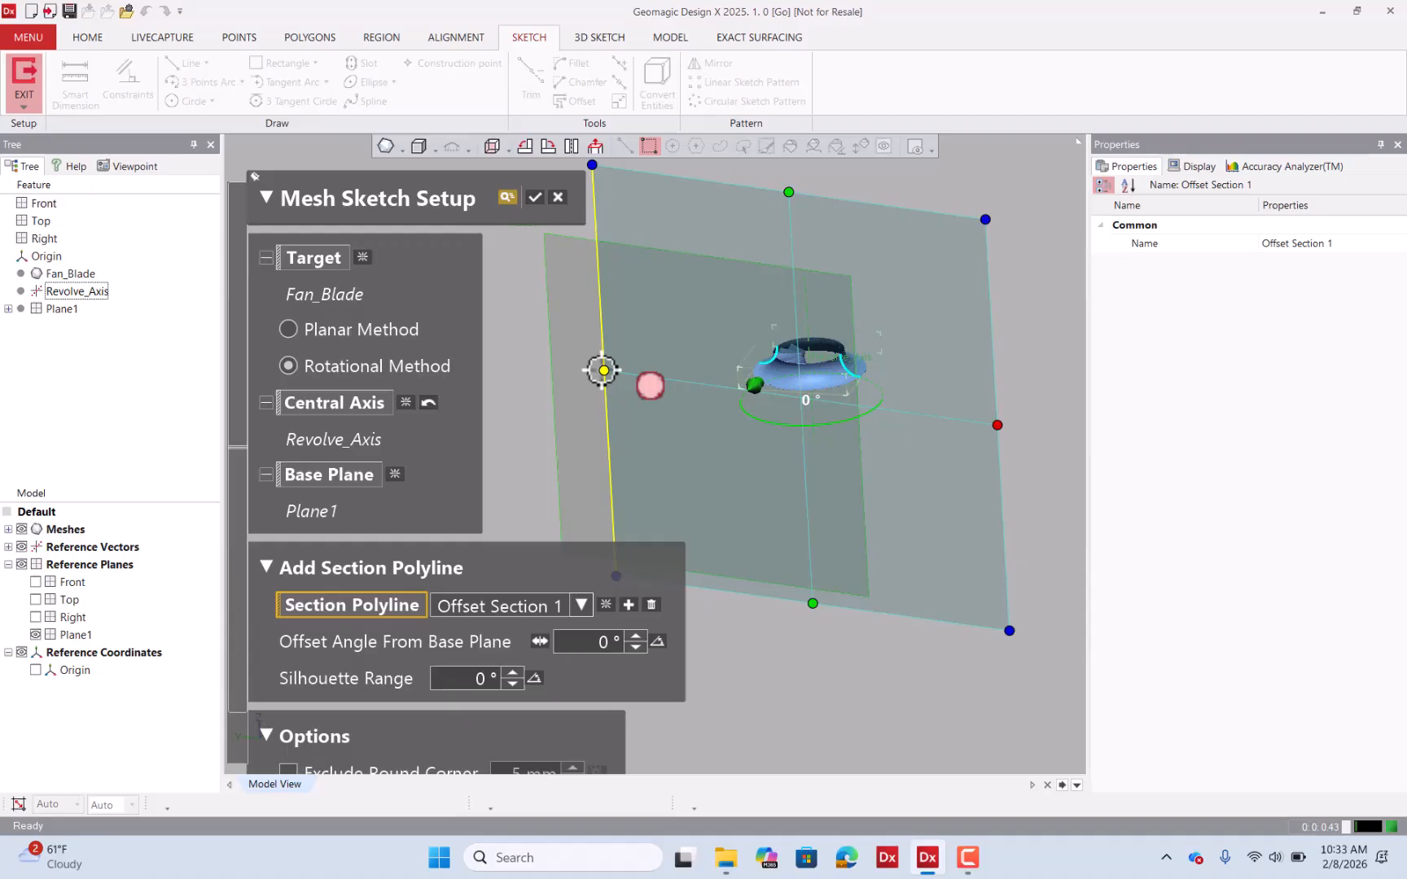
left_click_drag(603, 371, 781, 396)
left_click_drag(812, 407, 820, 411)
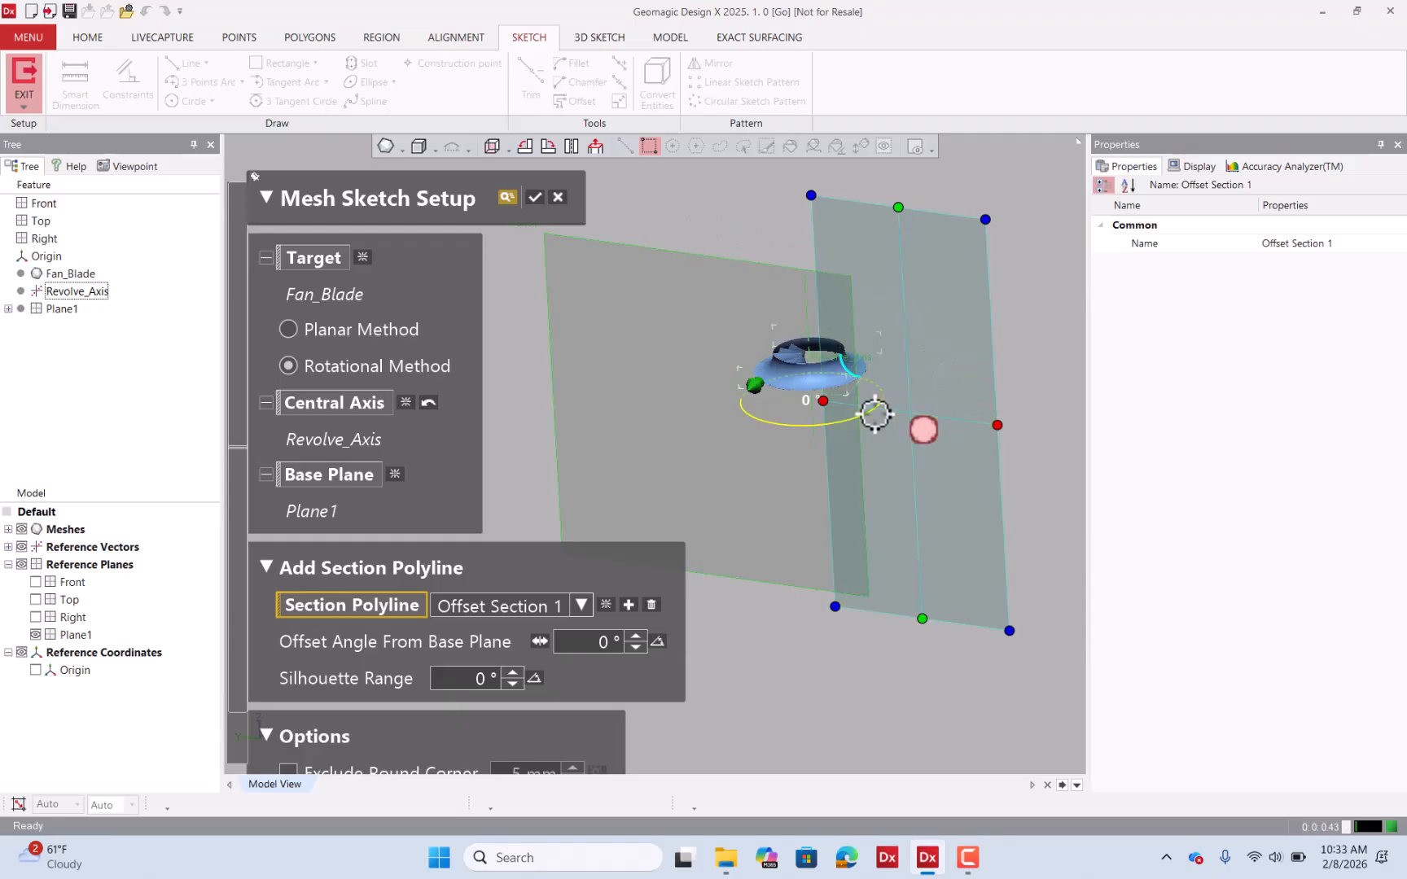
Examine the remaining section polyline on the shroud's wall up close and from several angles.
scroll(876, 412, "up", 8)
scroll(909, 314, "up", 3)
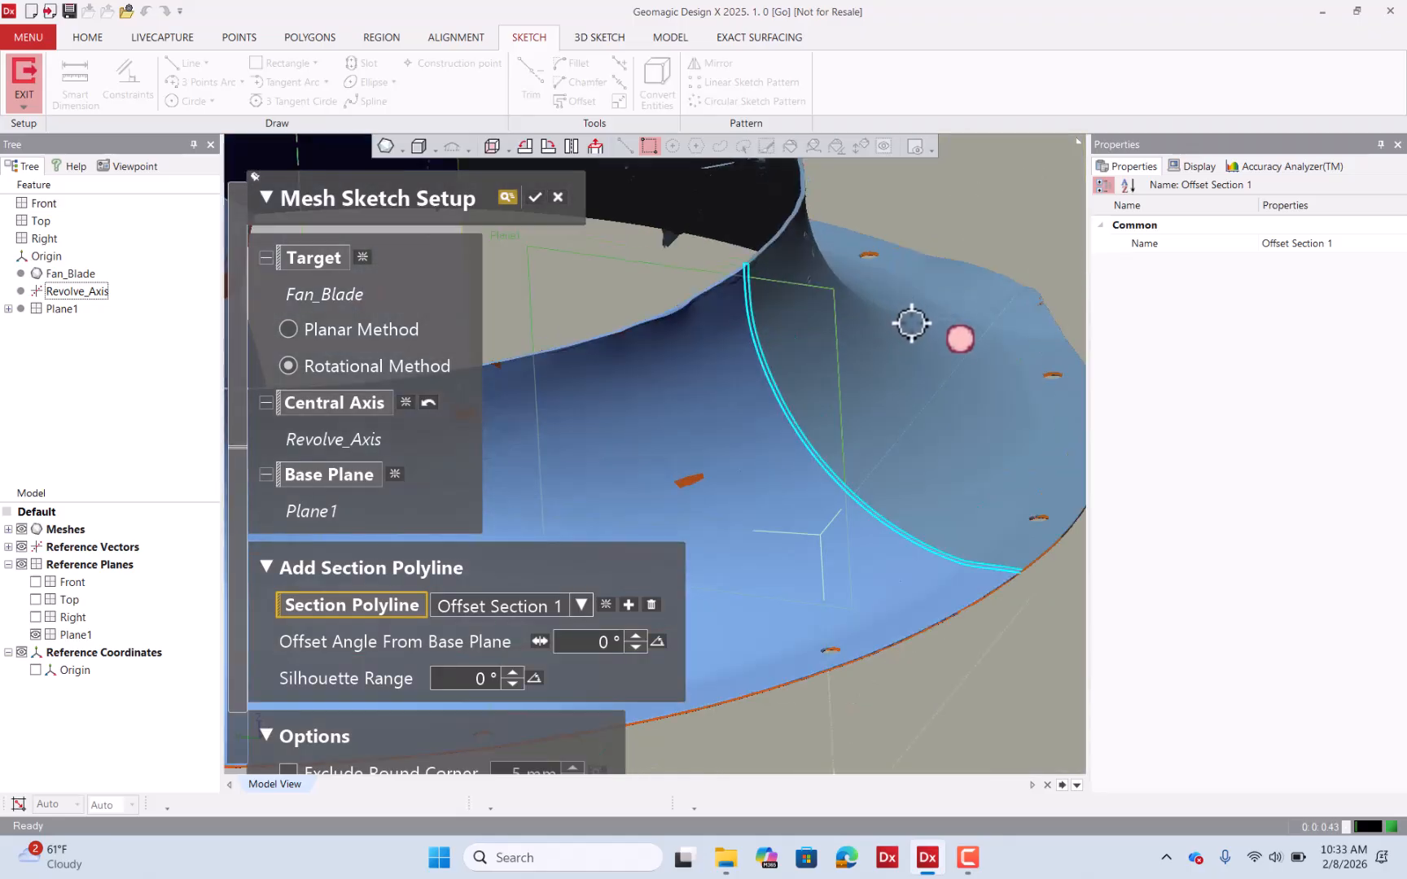
scroll(803, 309, "up", 2)
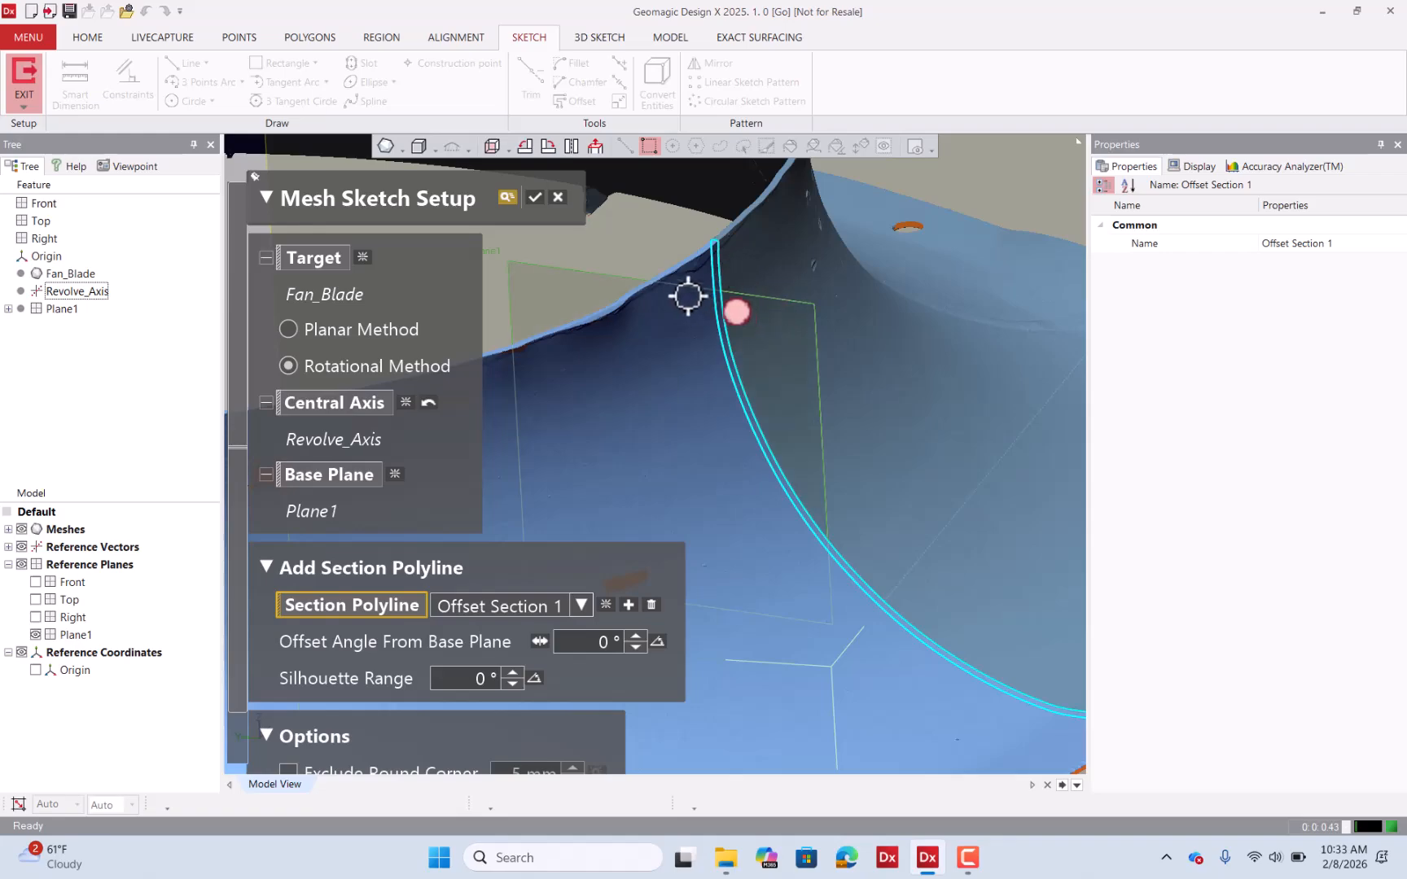
right_click_drag(688, 296, 764, 275)
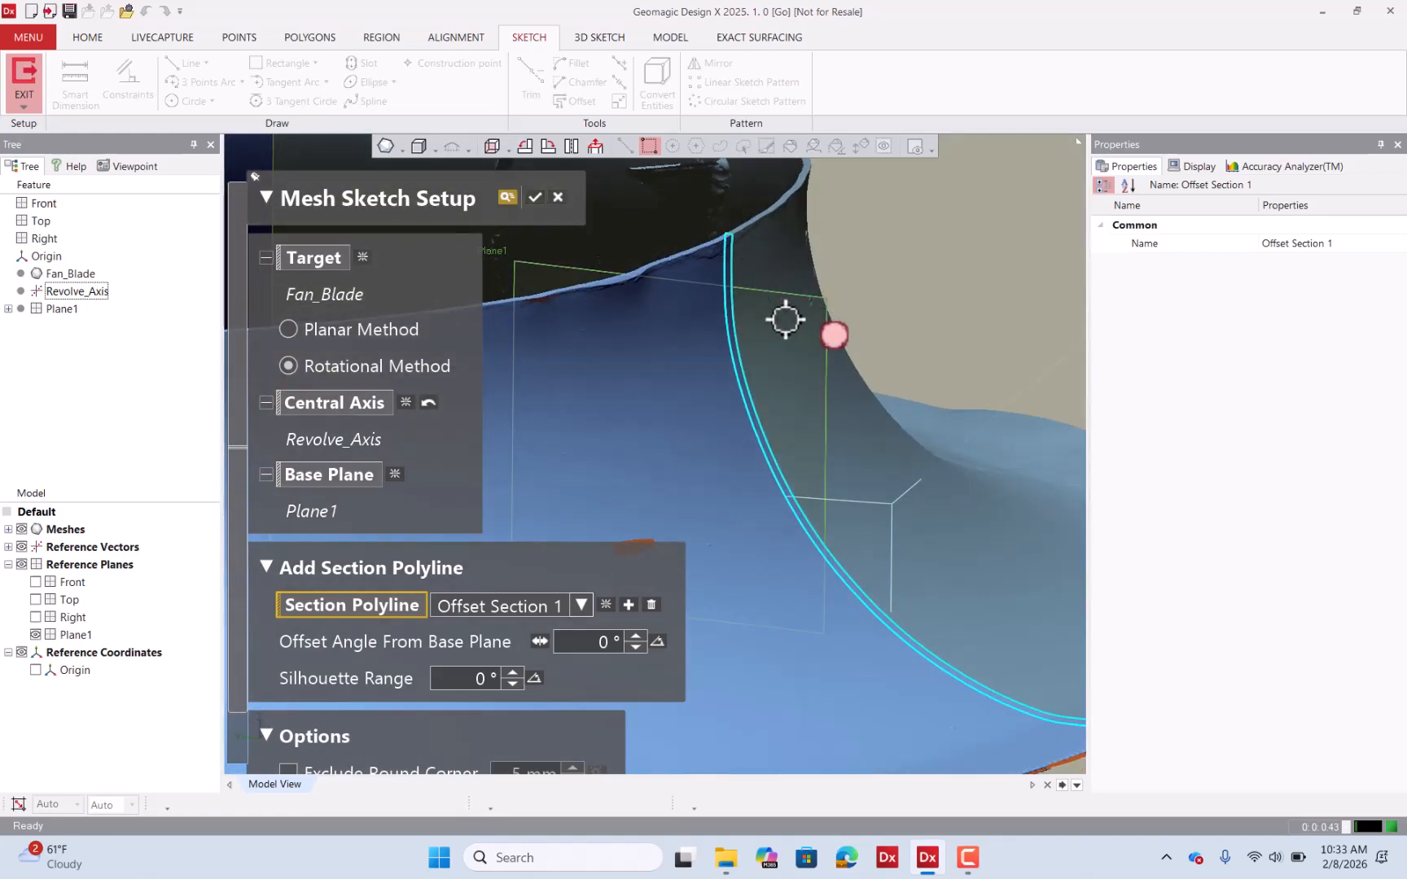
scroll(786, 320, "down", 2)
scroll(864, 411, "down", 4)
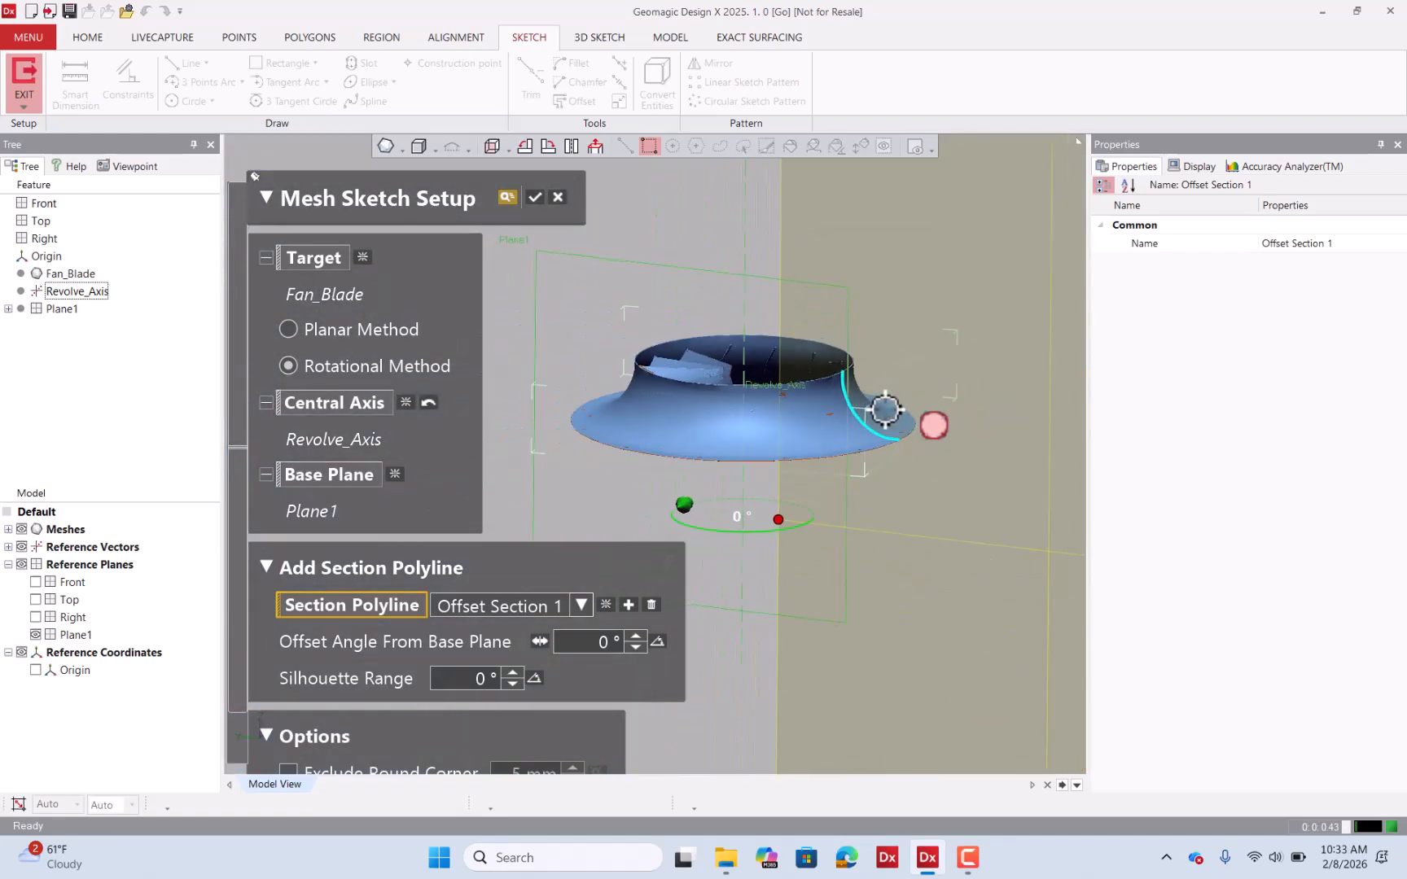
scroll(885, 410, "up", 1)
right_click_drag(885, 409, 820, 399)
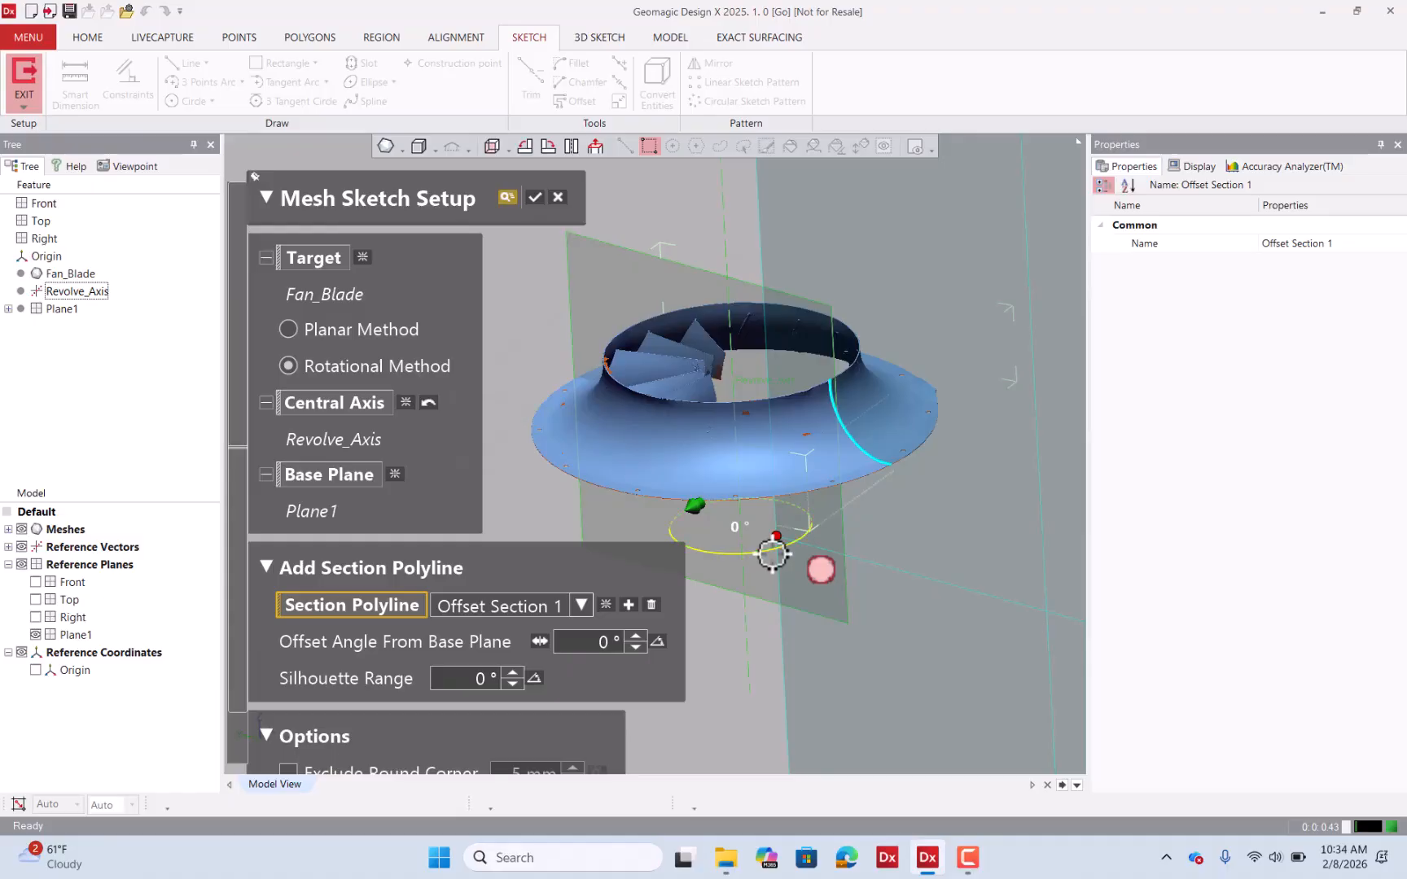
Rotate the section polyline about 28.5° from the base plane and accept the mesh sketch setup.
left_click_drag(772, 555, 732, 565)
scroll(804, 509, "up", 5)
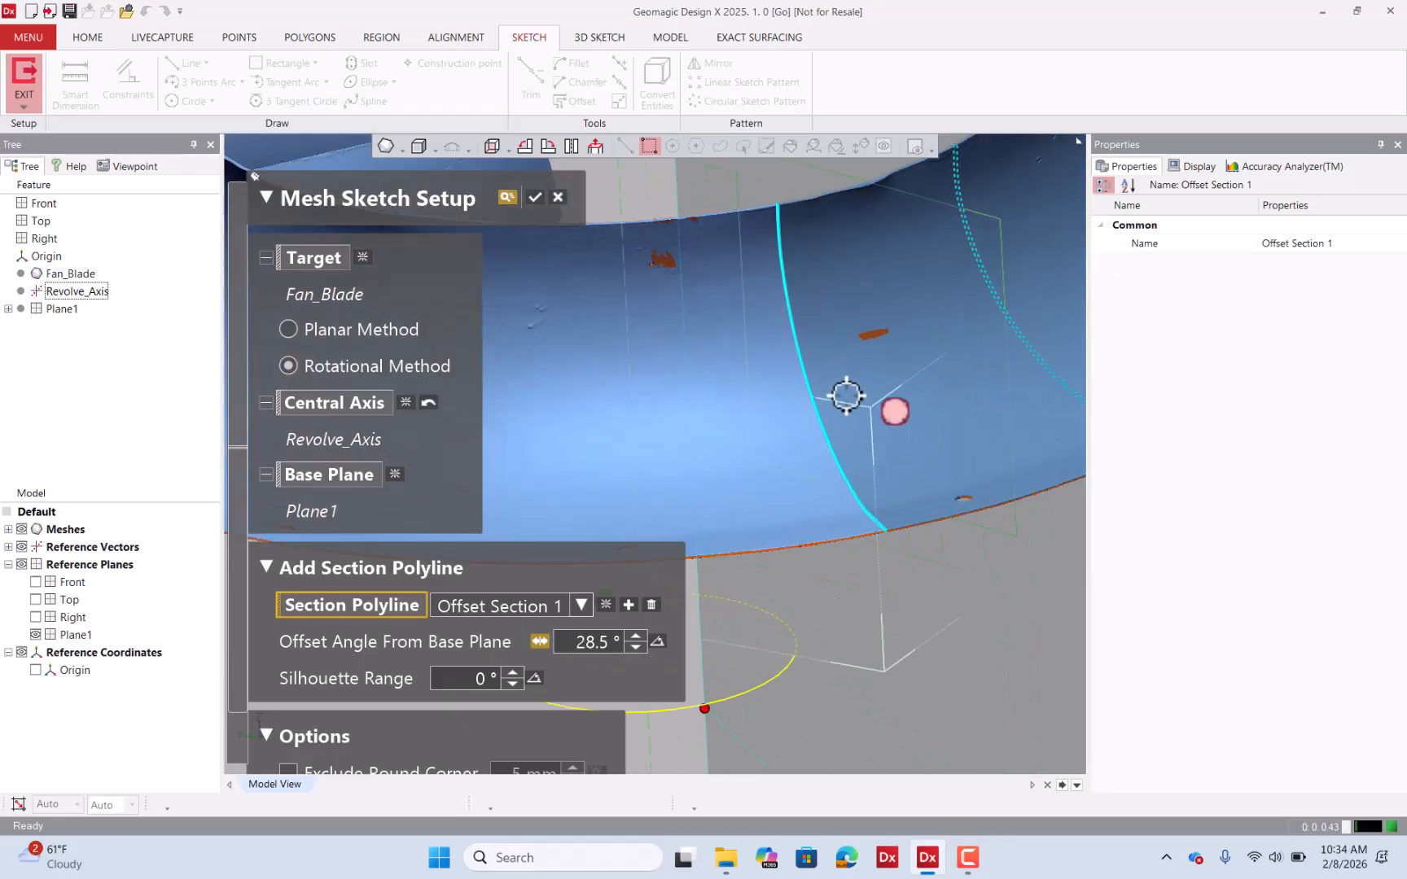
scroll(839, 396, "up", 1)
right_click_drag(800, 414, 942, 325)
scroll(919, 452, "down", 5)
scroll(919, 452, "up", 5)
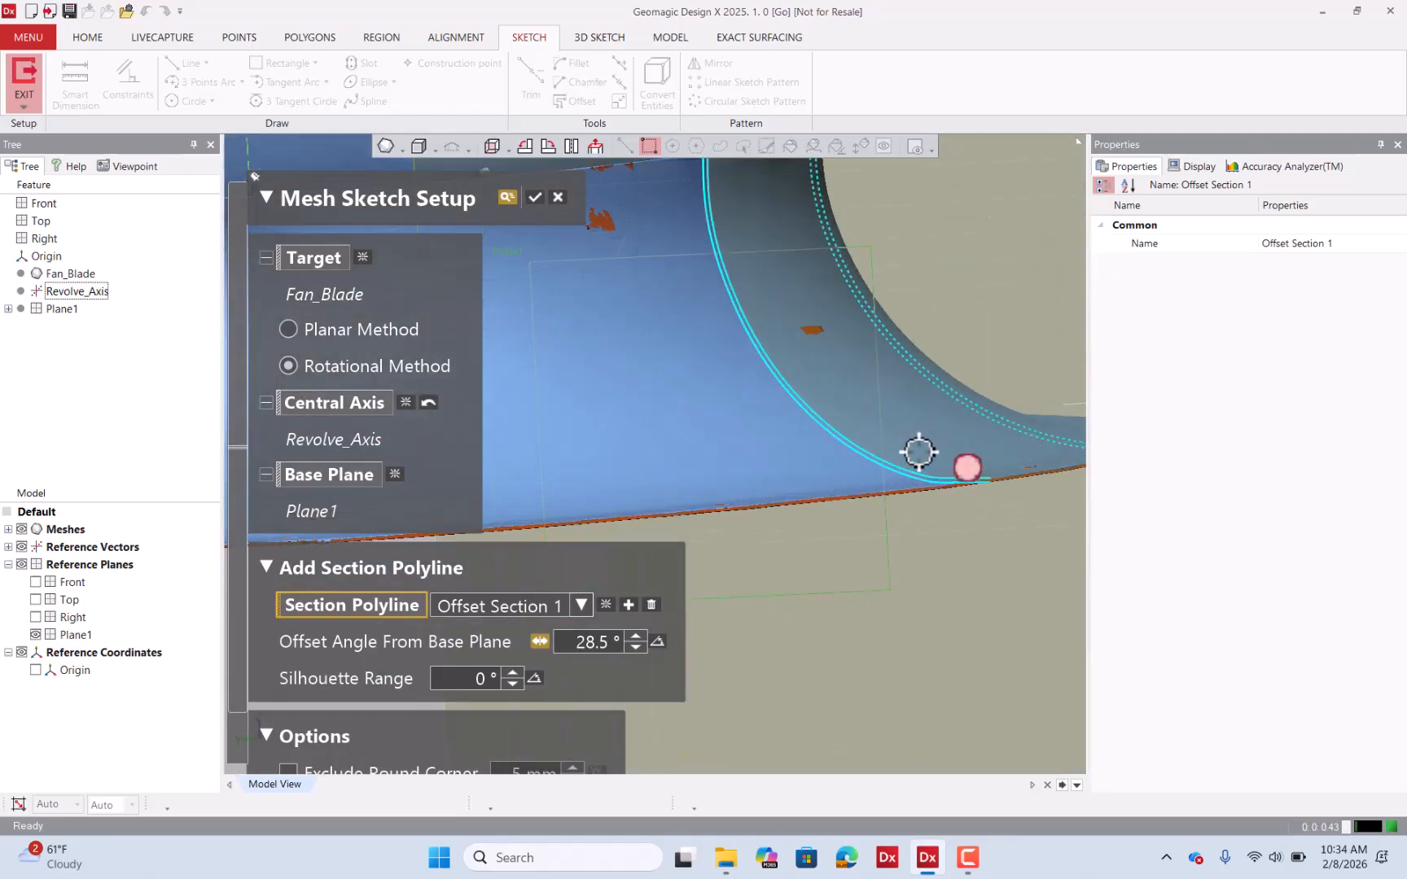
scroll(918, 452, "down", 4)
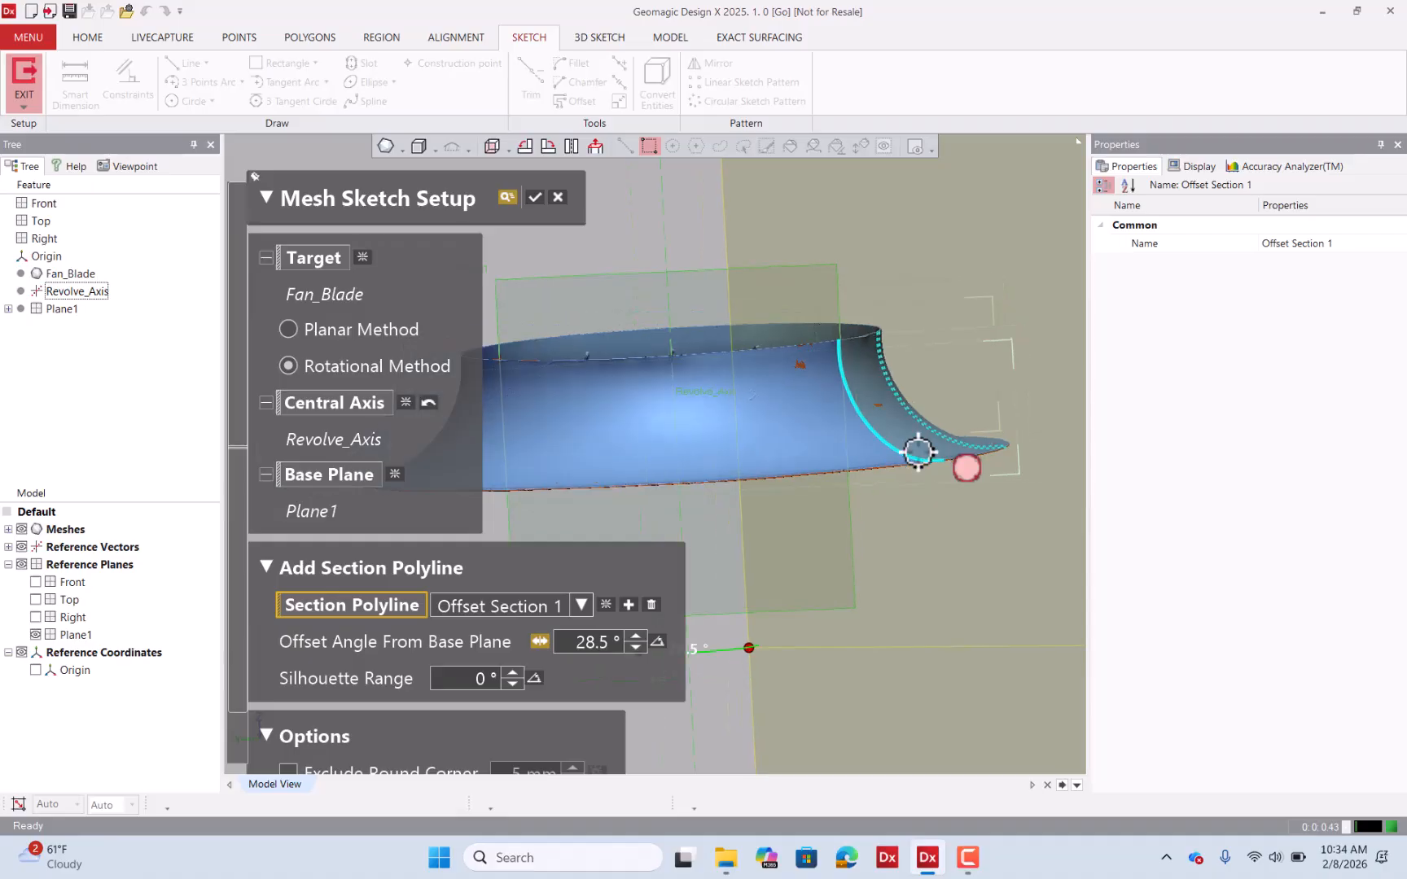
right_click_drag(919, 452, 767, 444)
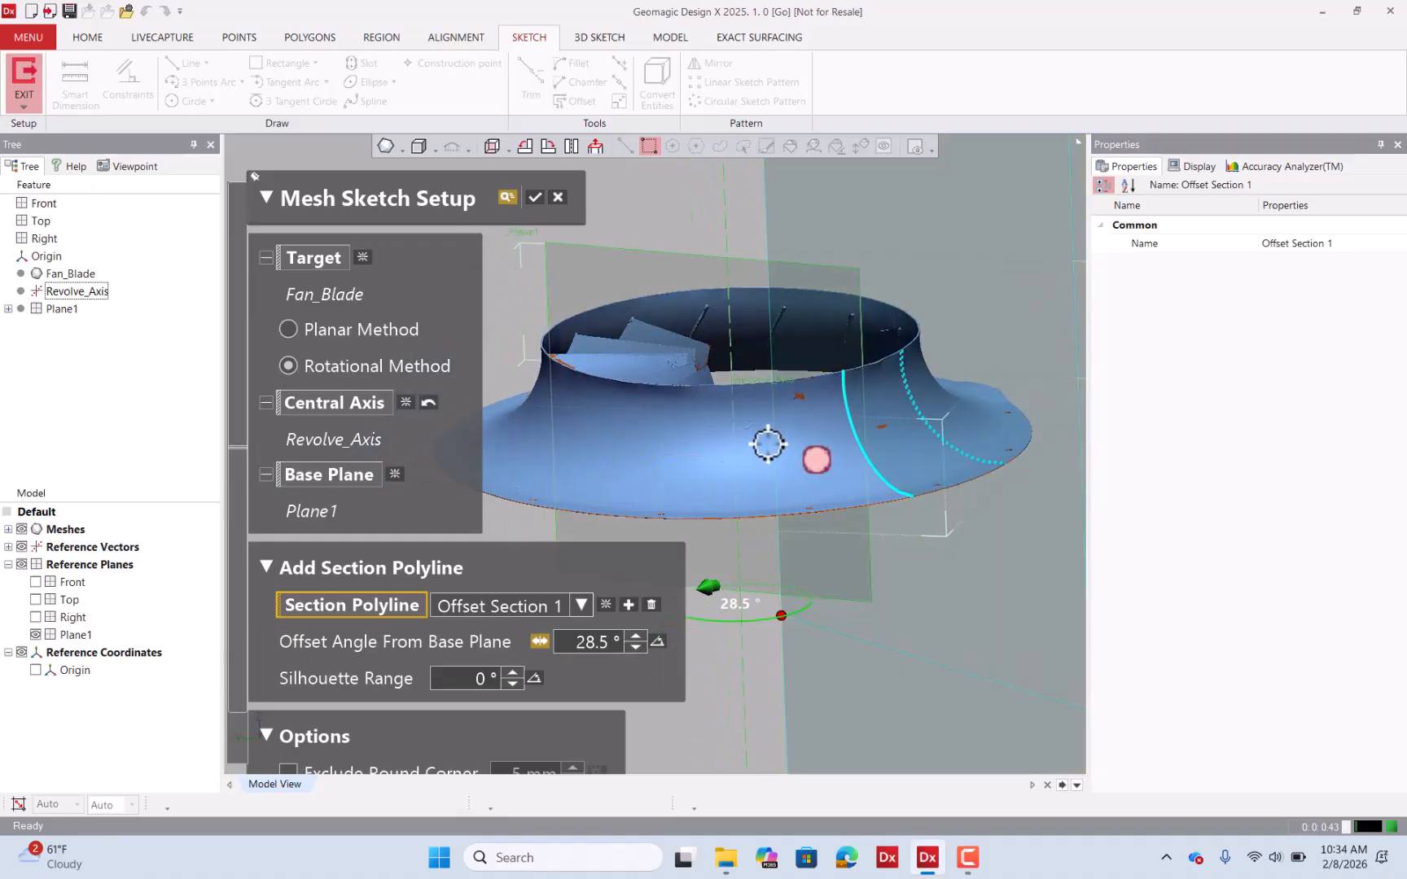
left_click(534, 196)
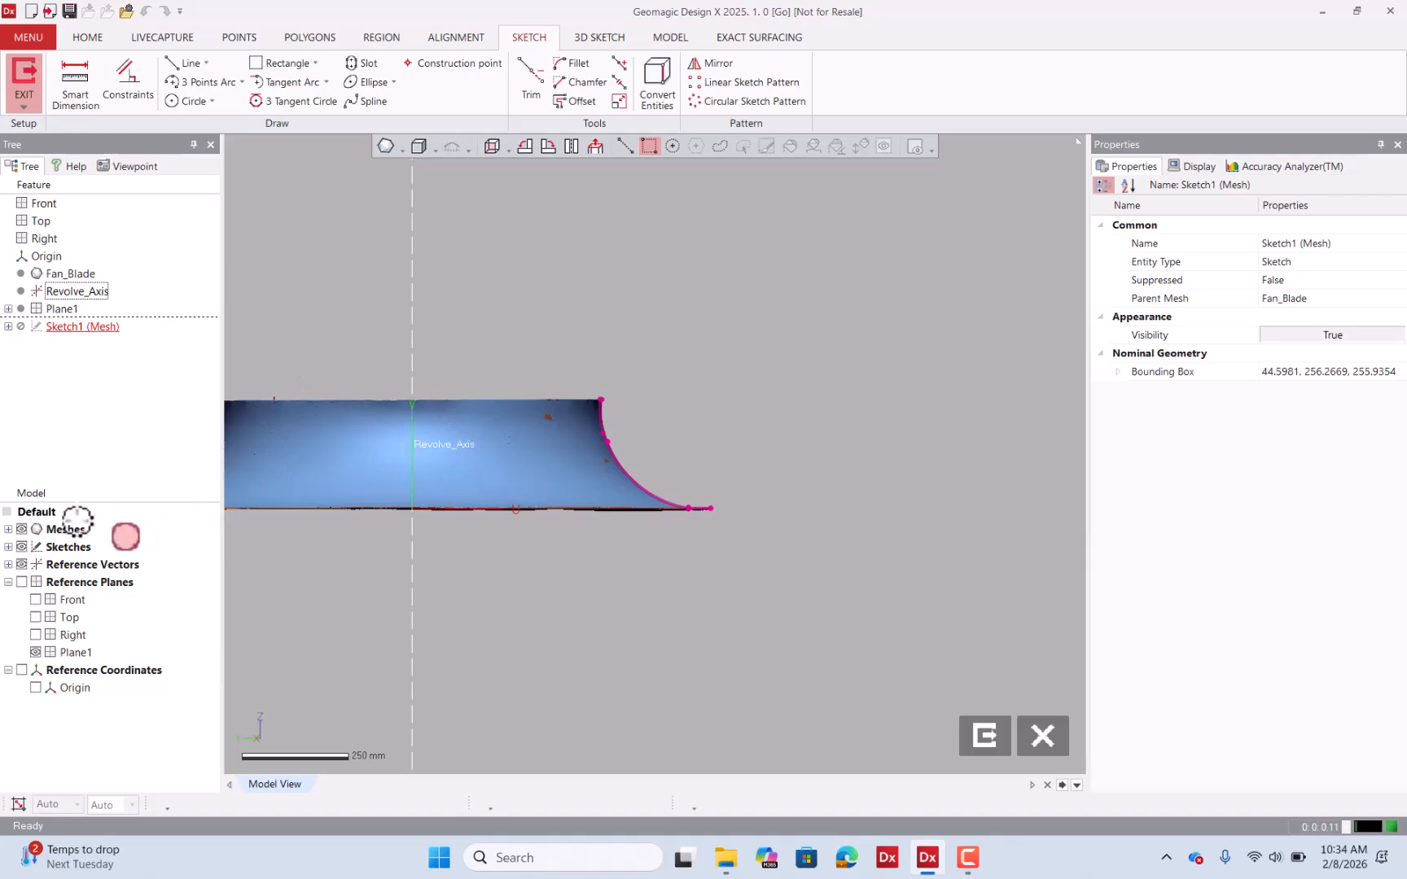
Hide the meshes, leaving the shroud's profile polylines in the sketch, and inspect both wall curves.
left_click(21, 530)
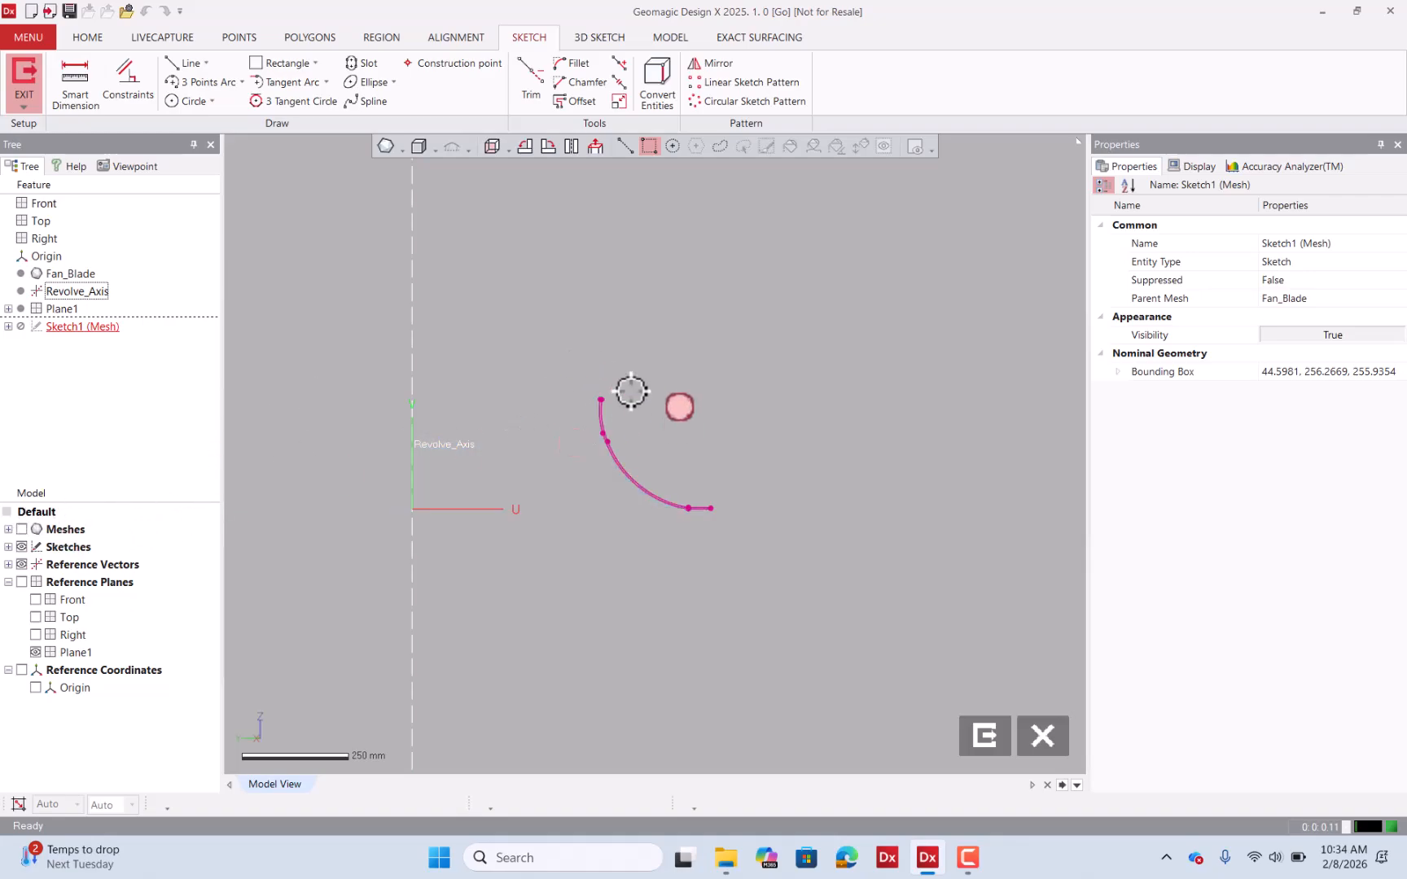
scroll(623, 399, "up", 10)
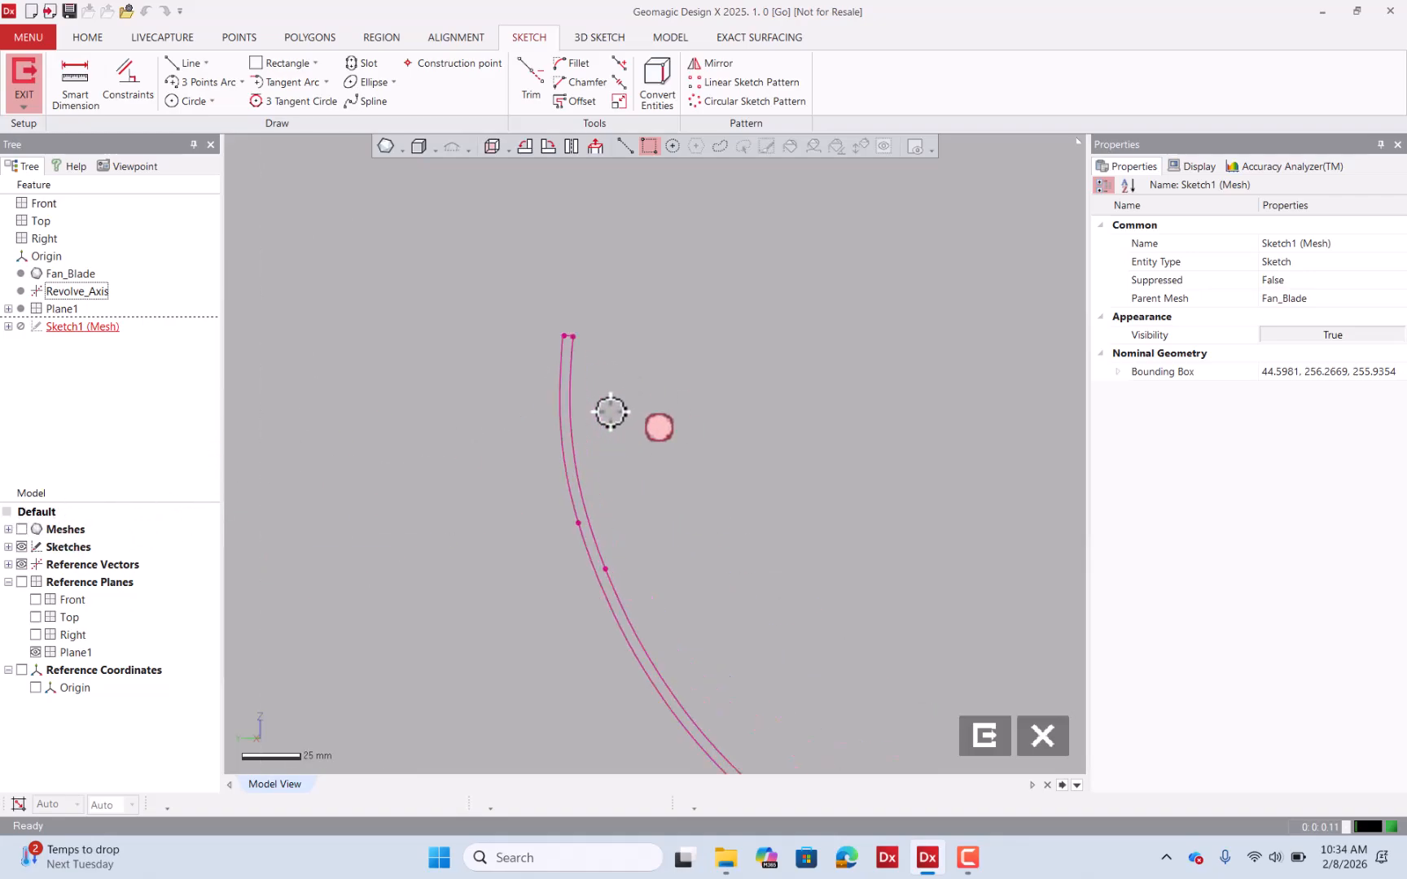
scroll(582, 333, "down", 5)
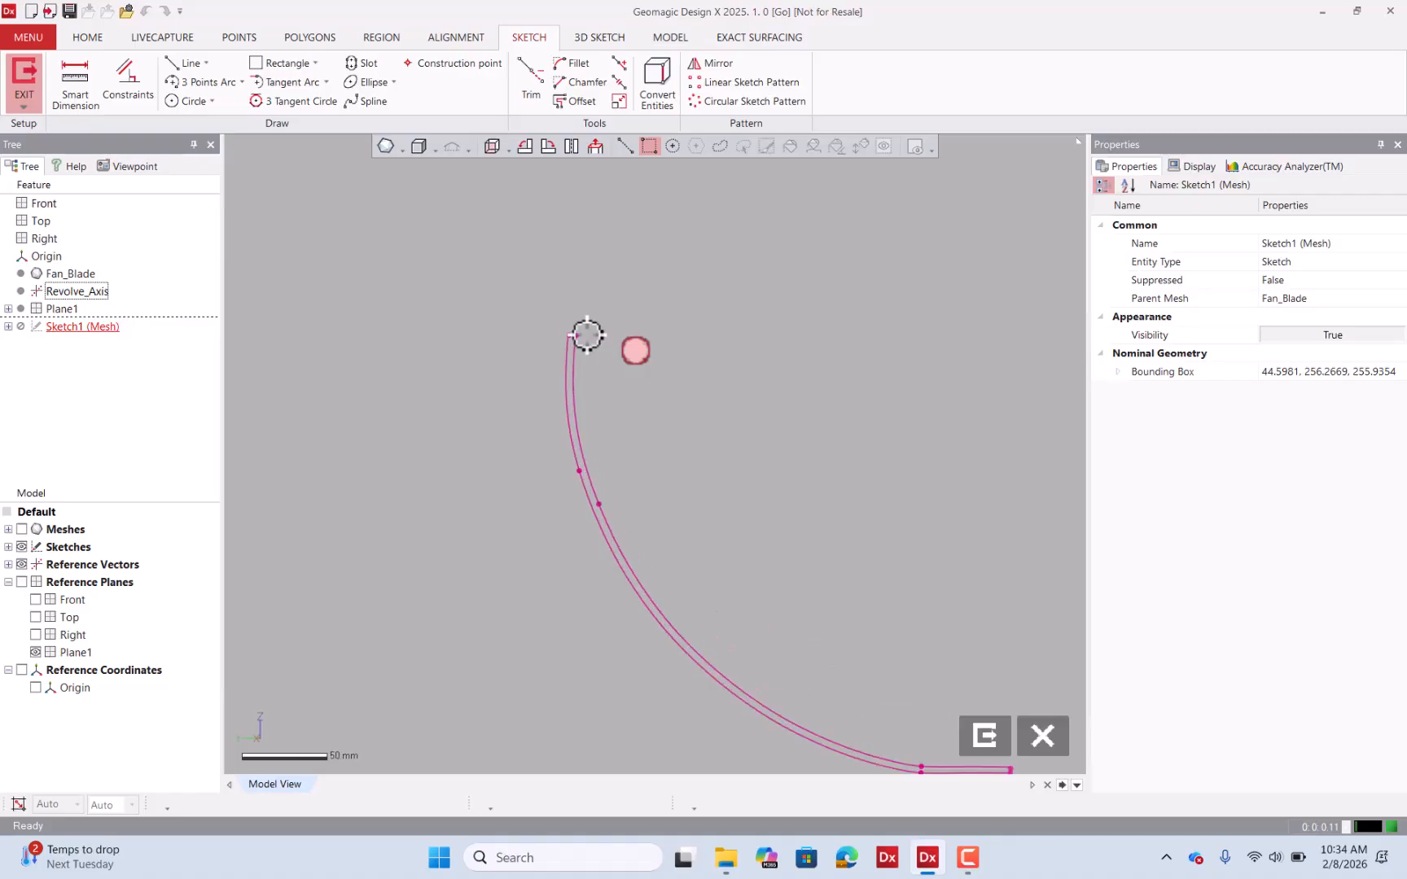
scroll(587, 334, "down", 5)
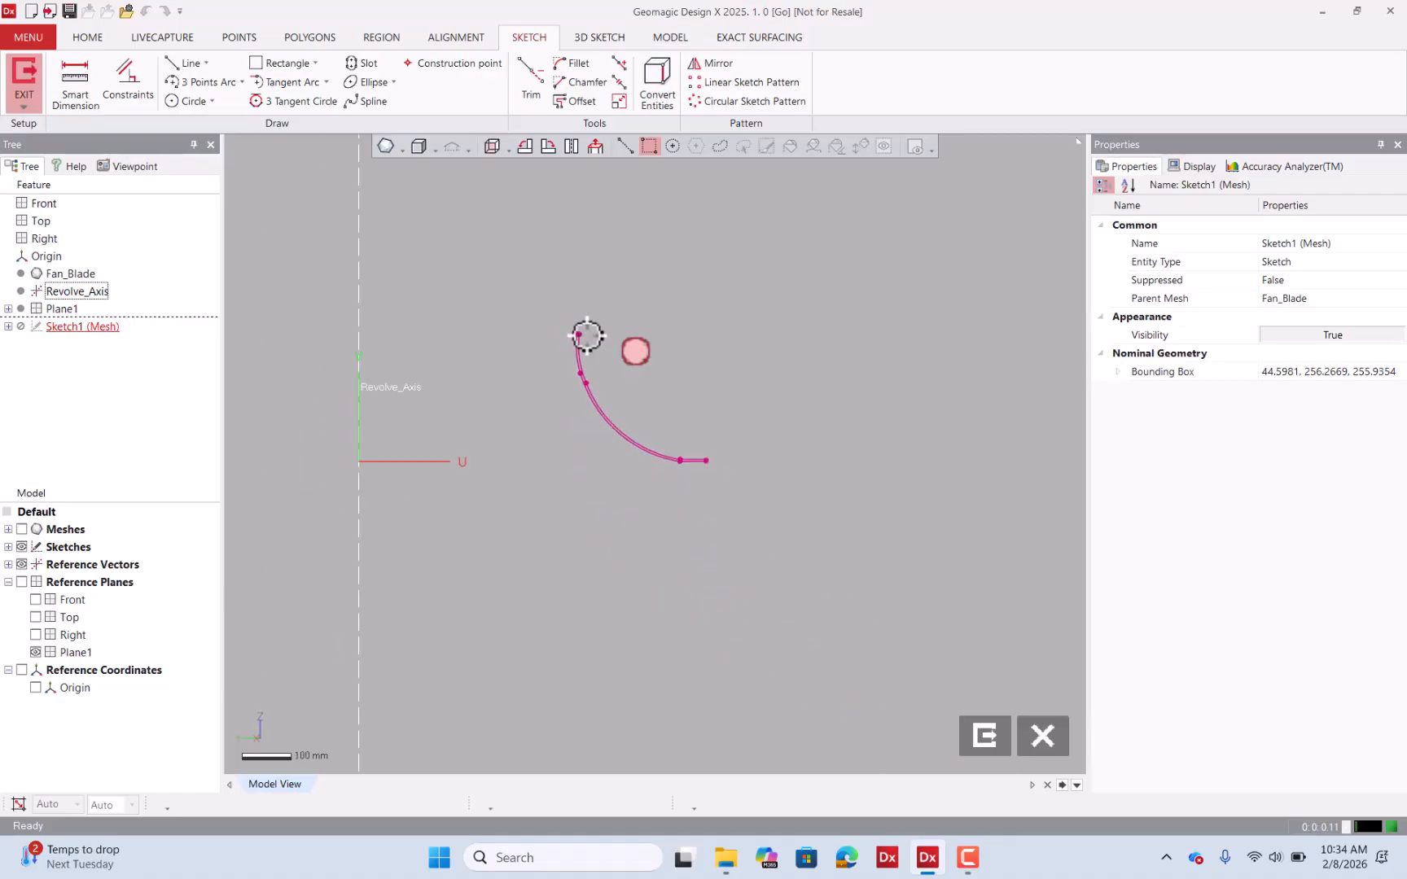
Draw a vertical construction centerline along Revolve_Axis, extending well above and below the shroud's profile.
left_click(204, 63)
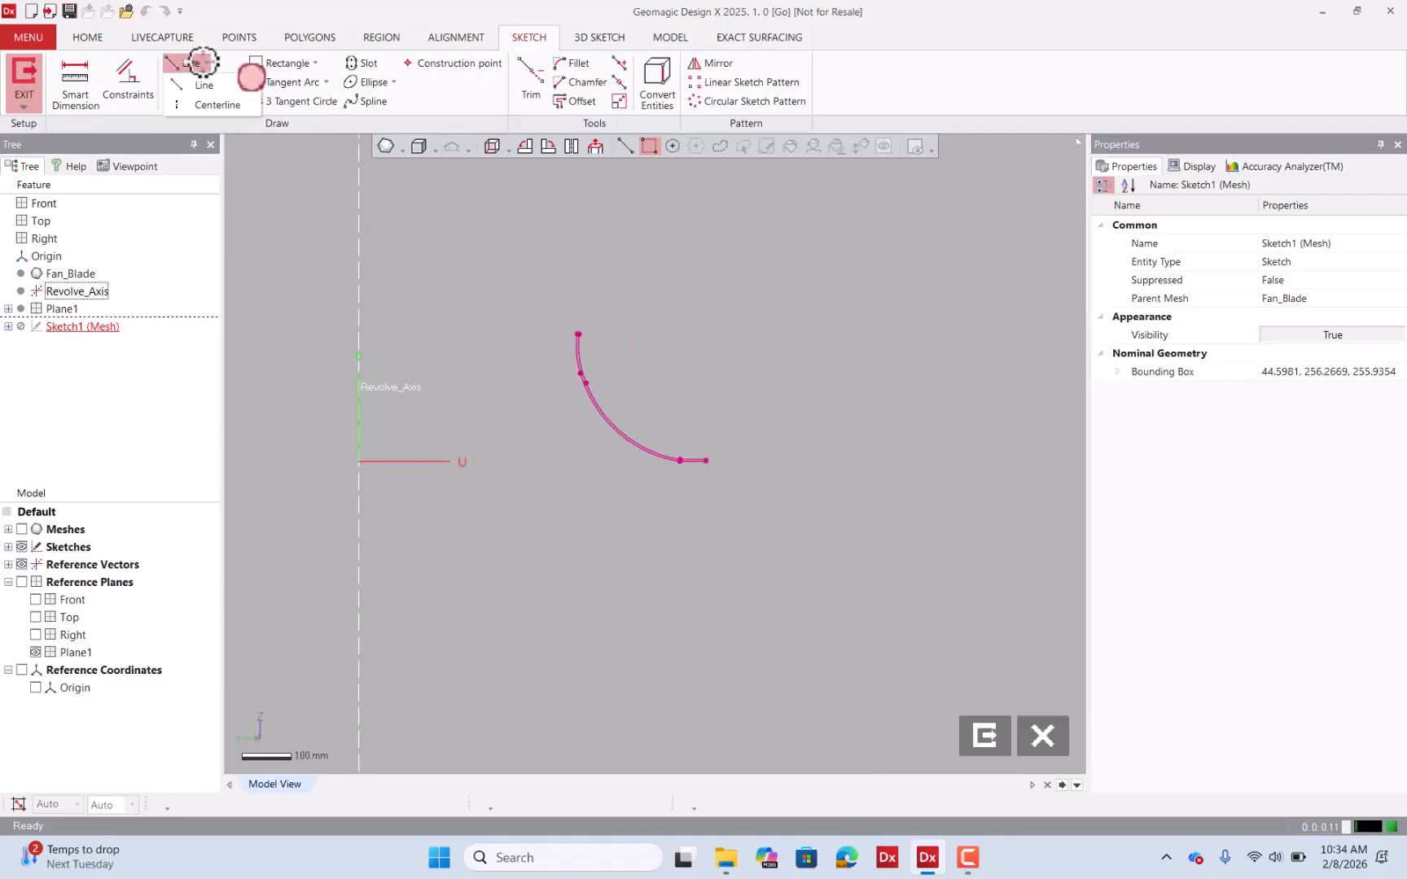
left_click(218, 104)
left_click(360, 151)
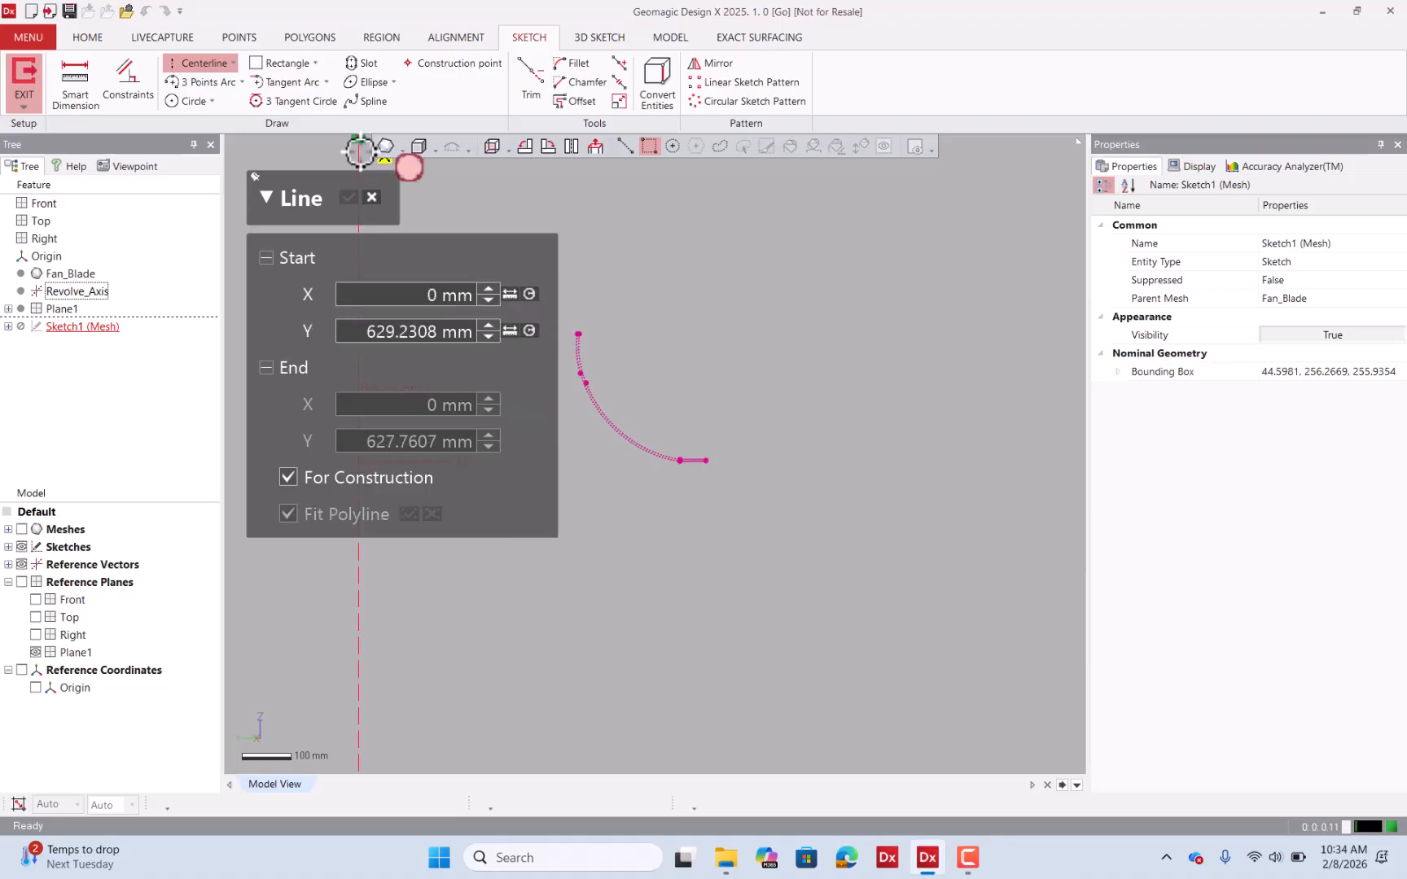
left_click(362, 735)
key("Escape")
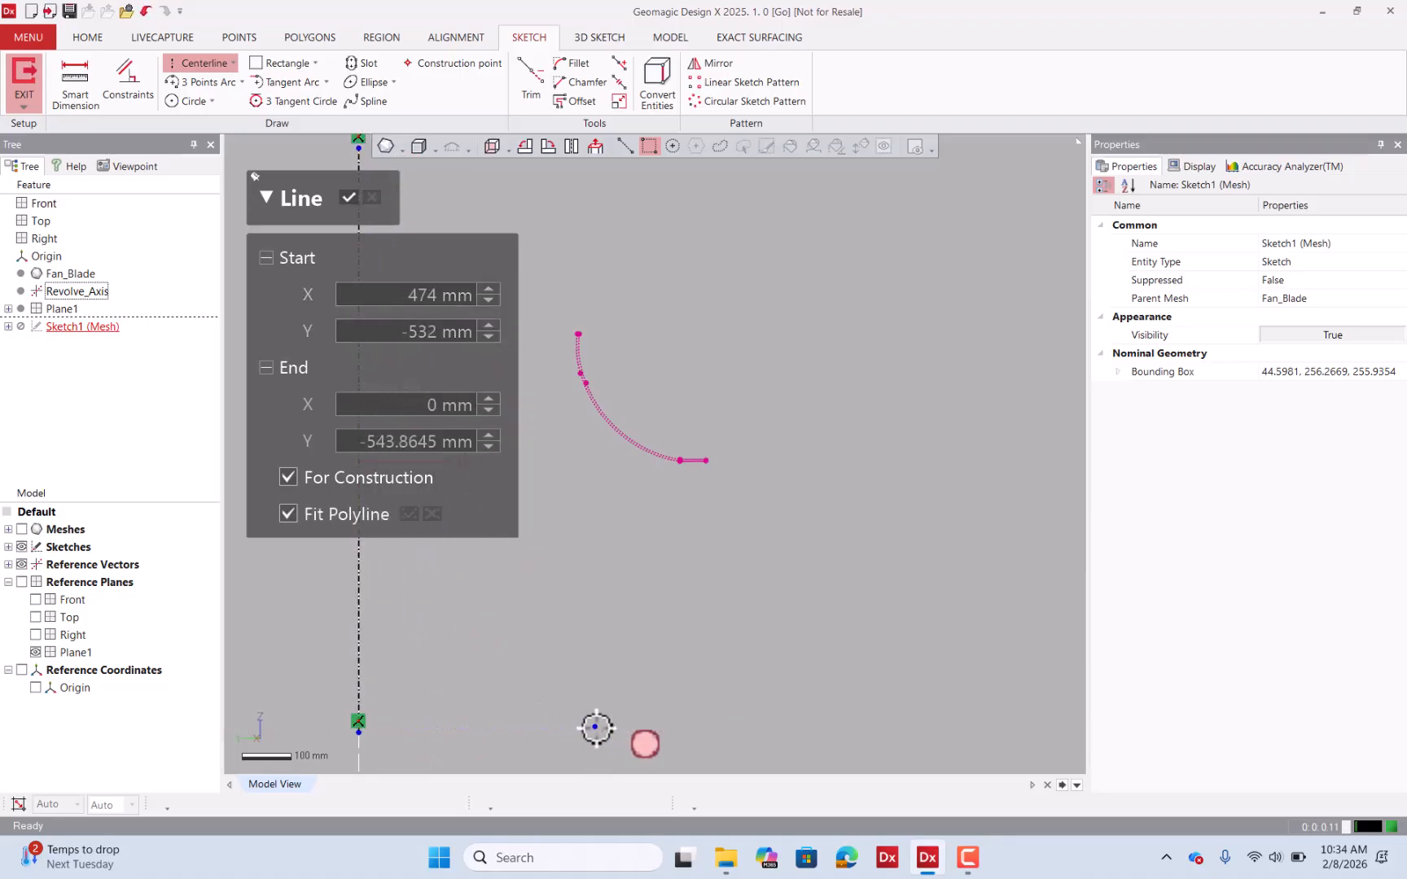
key("Escape")
scroll(676, 598, "down", 2)
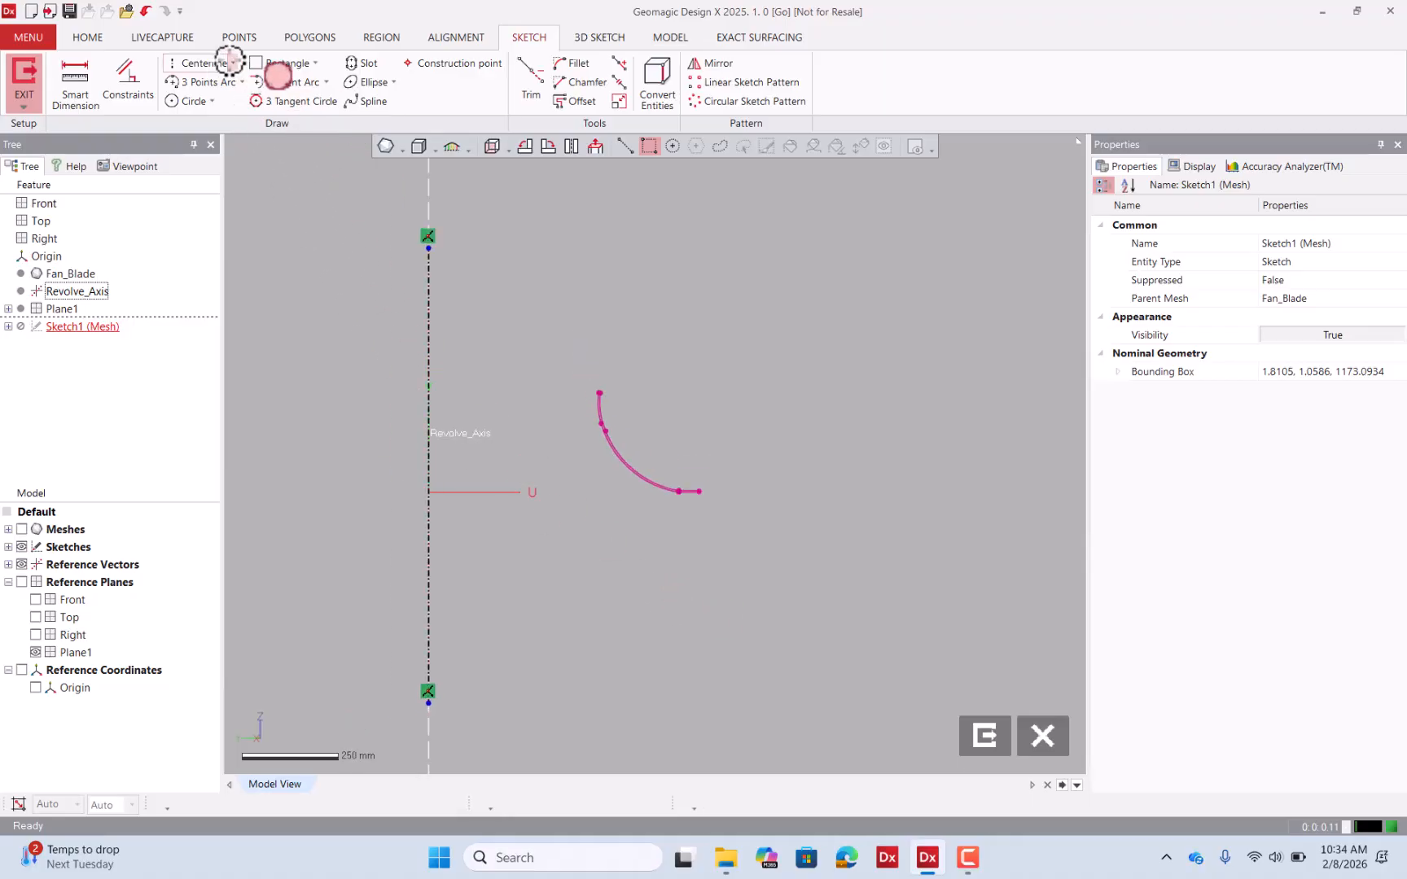
Fit a 3 Points Arc to the upper polyline segment of the wall curve nearest Revolve_Axis.
left_click(209, 80)
scroll(538, 386, "up", 6)
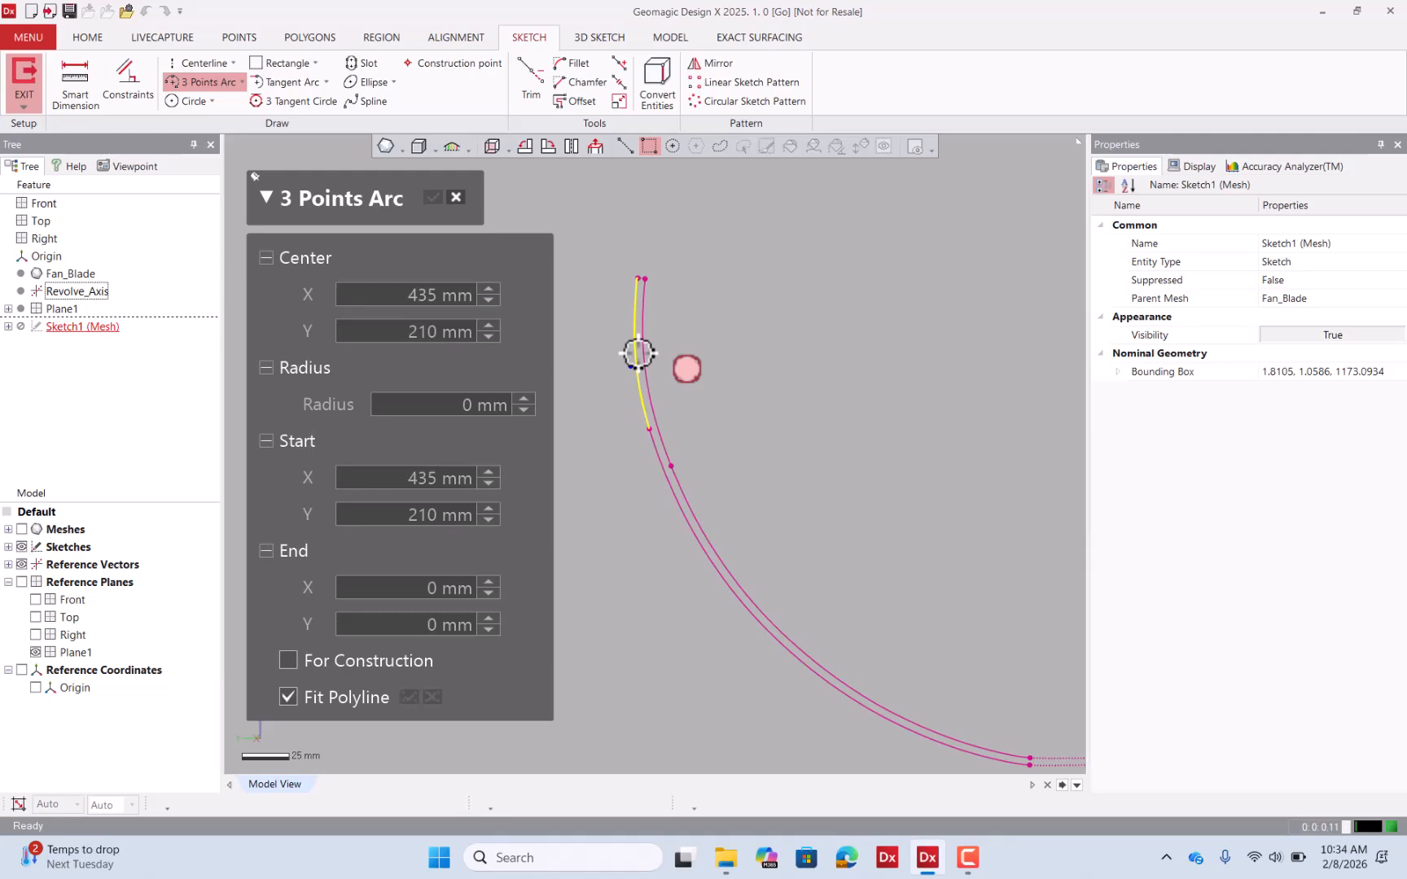
left_click(639, 352)
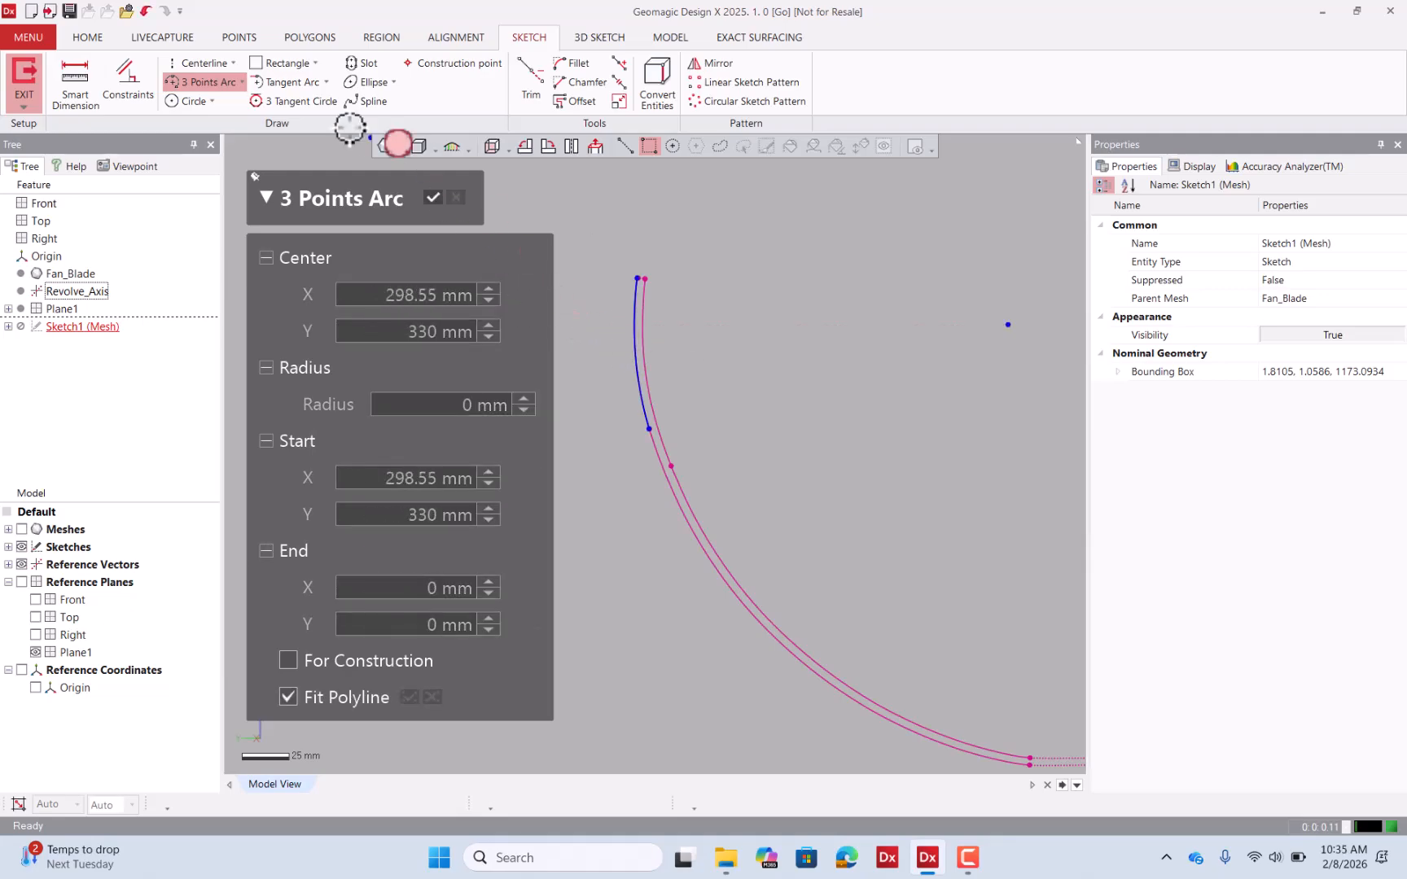
Continue the inner wall curve with a tangent arc of about 250 mm radius from the upper arc's lower end to just before the flange.
left_click(269, 84)
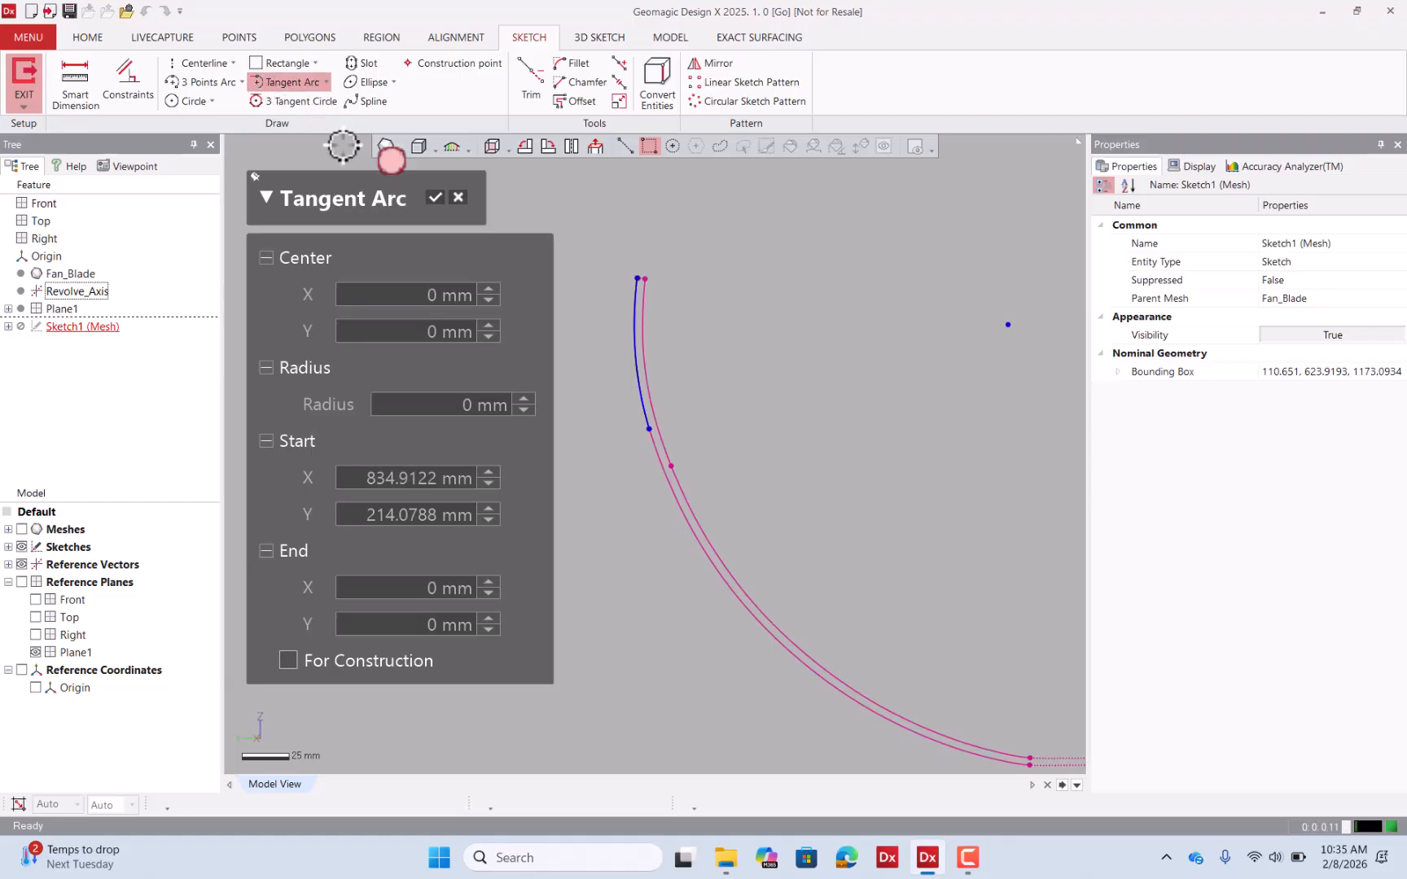
left_click(655, 434)
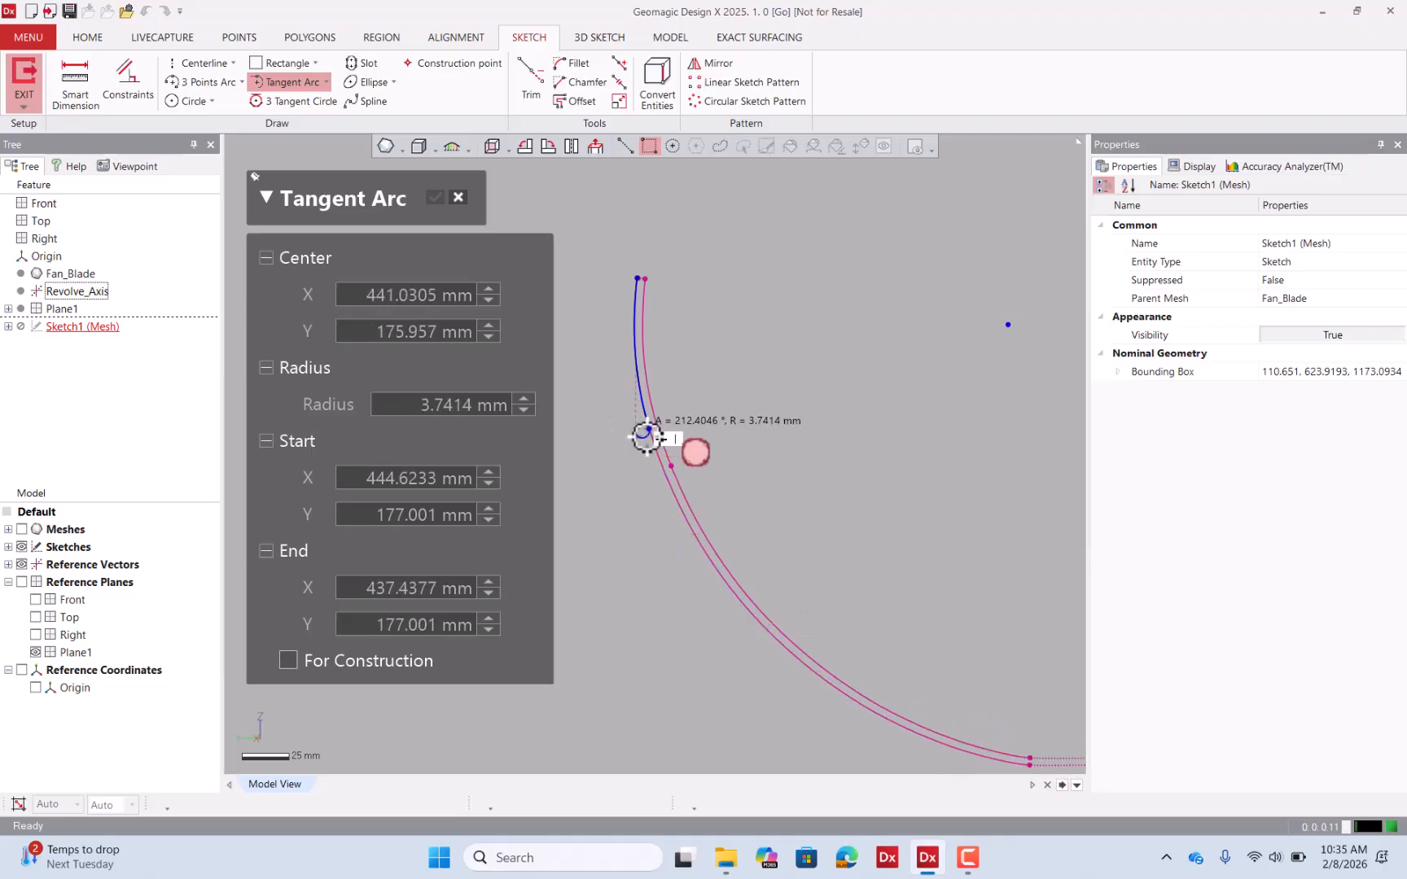
key("Escape")
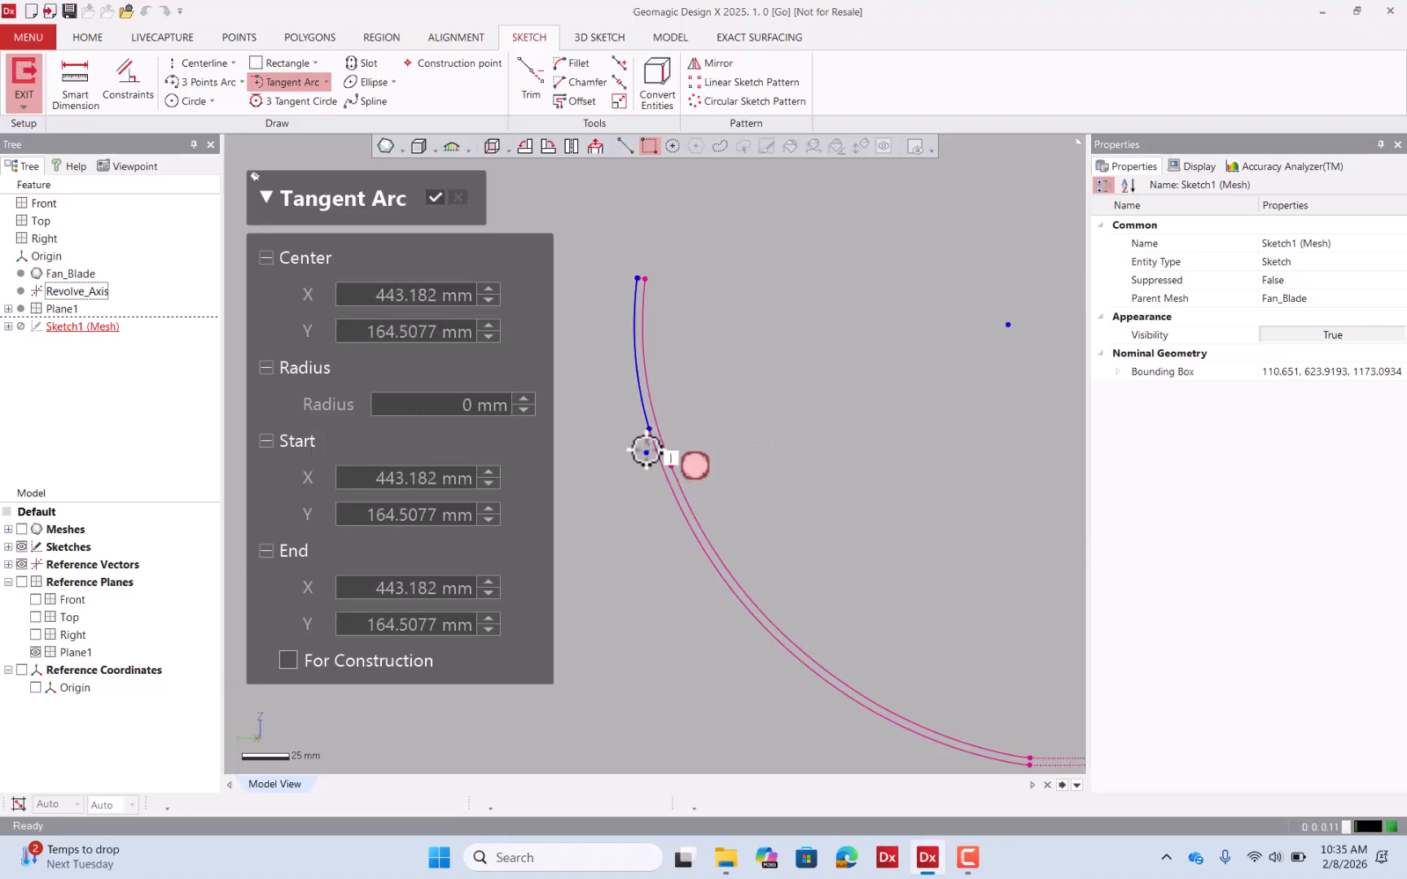
left_click(649, 429)
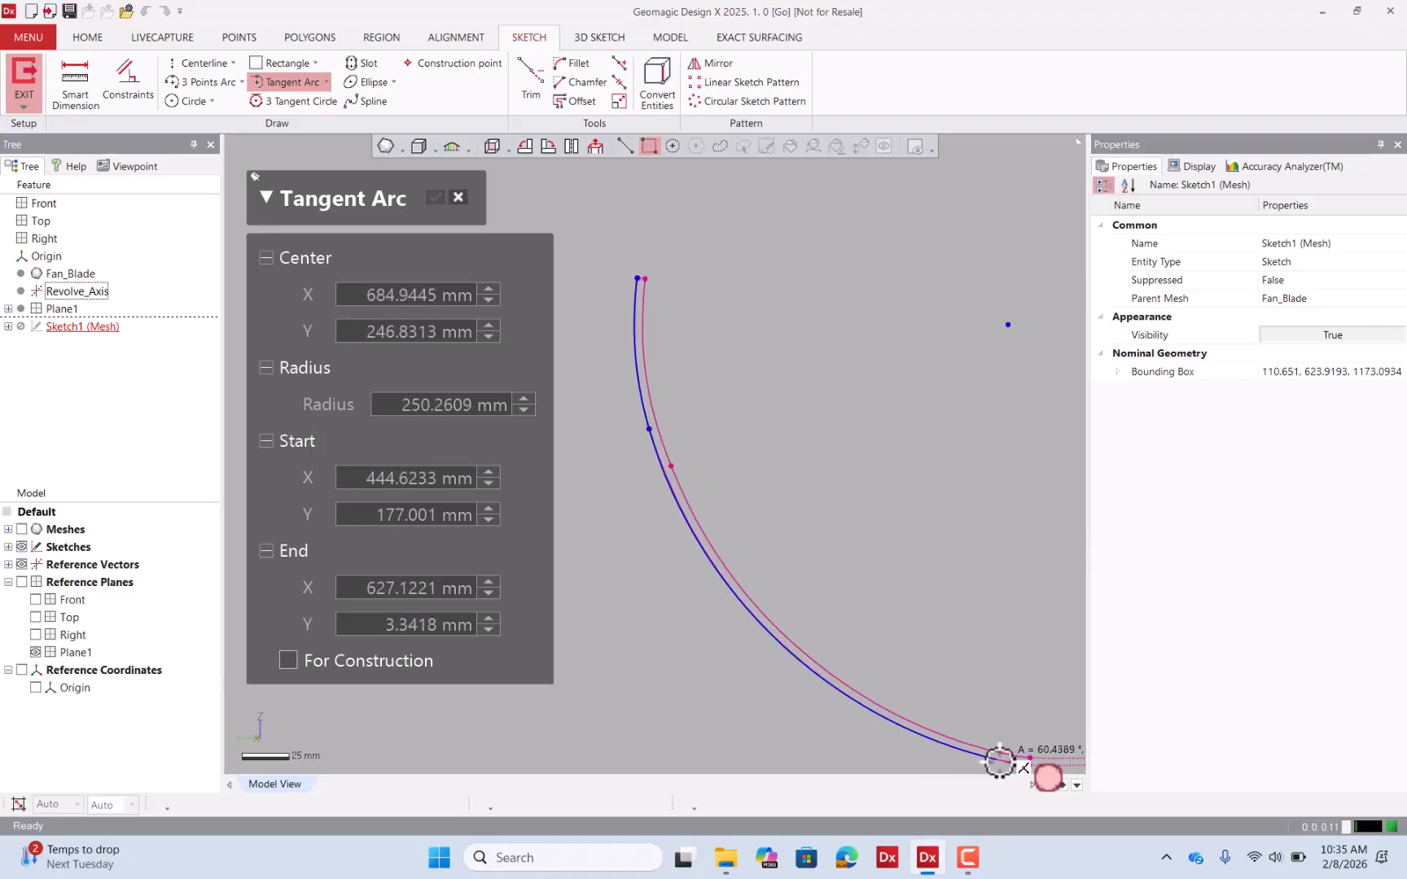
left_click(998, 760)
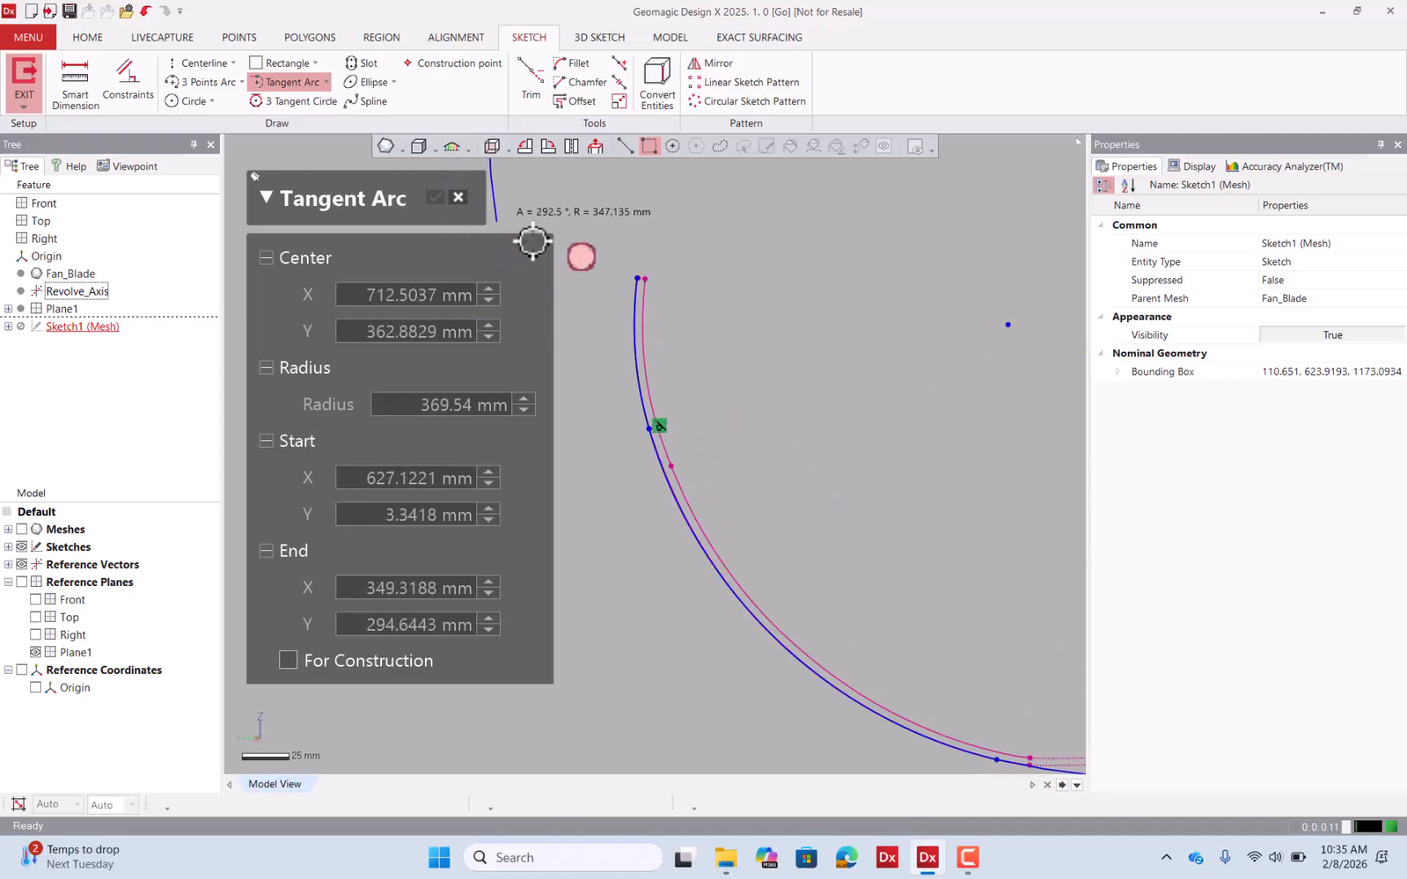
left_click(661, 435)
key("Escape")
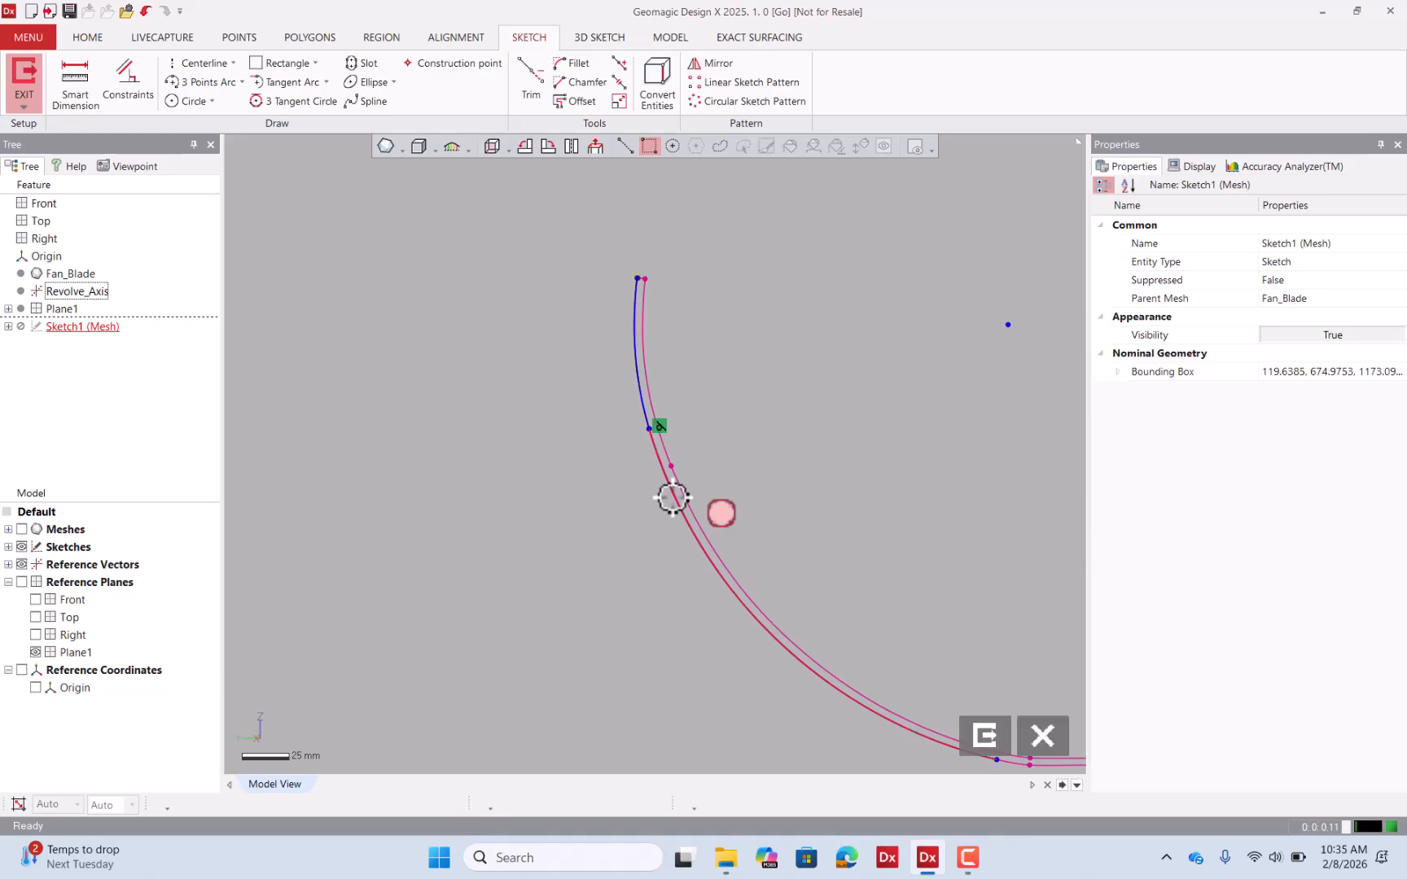
scroll(418, 414, "down", 4)
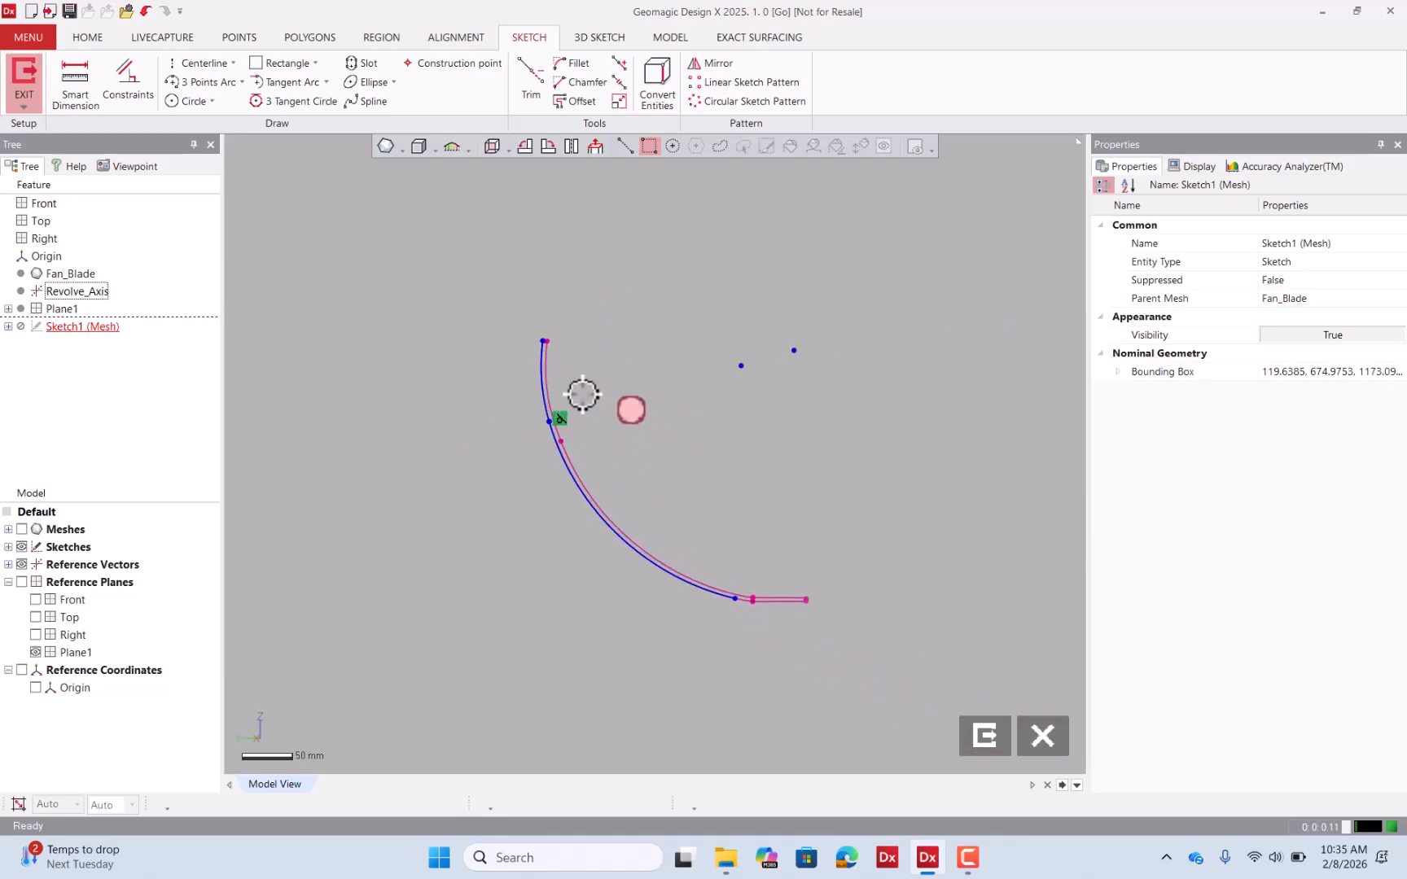
Fit a 3 Points Arc to the outer wall curve's upper polyline segment and chain four tangent arcs from its lower end to just before the flange.
left_click(201, 82)
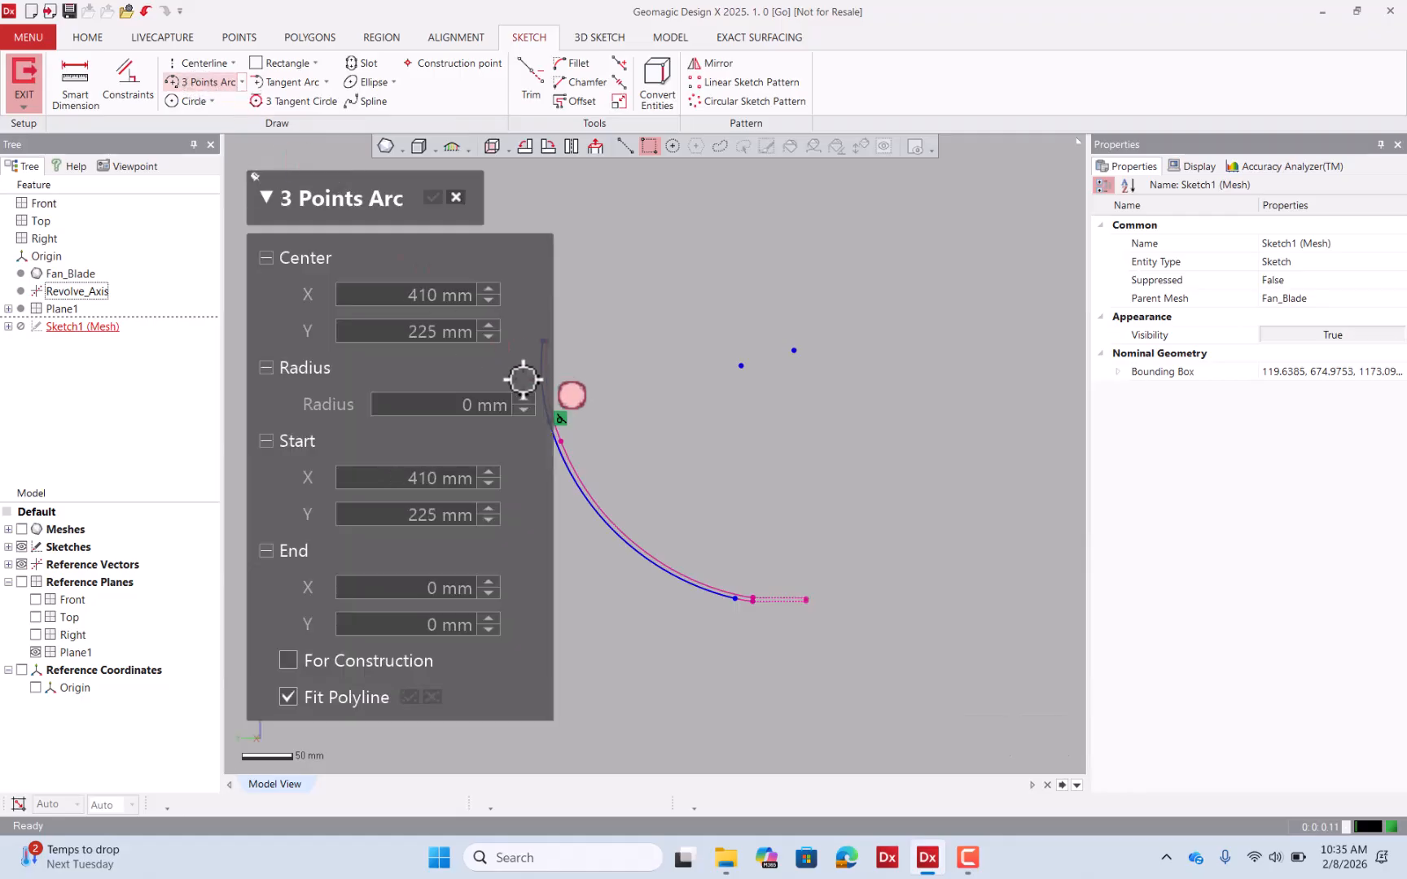
scroll(660, 472, "up", 4)
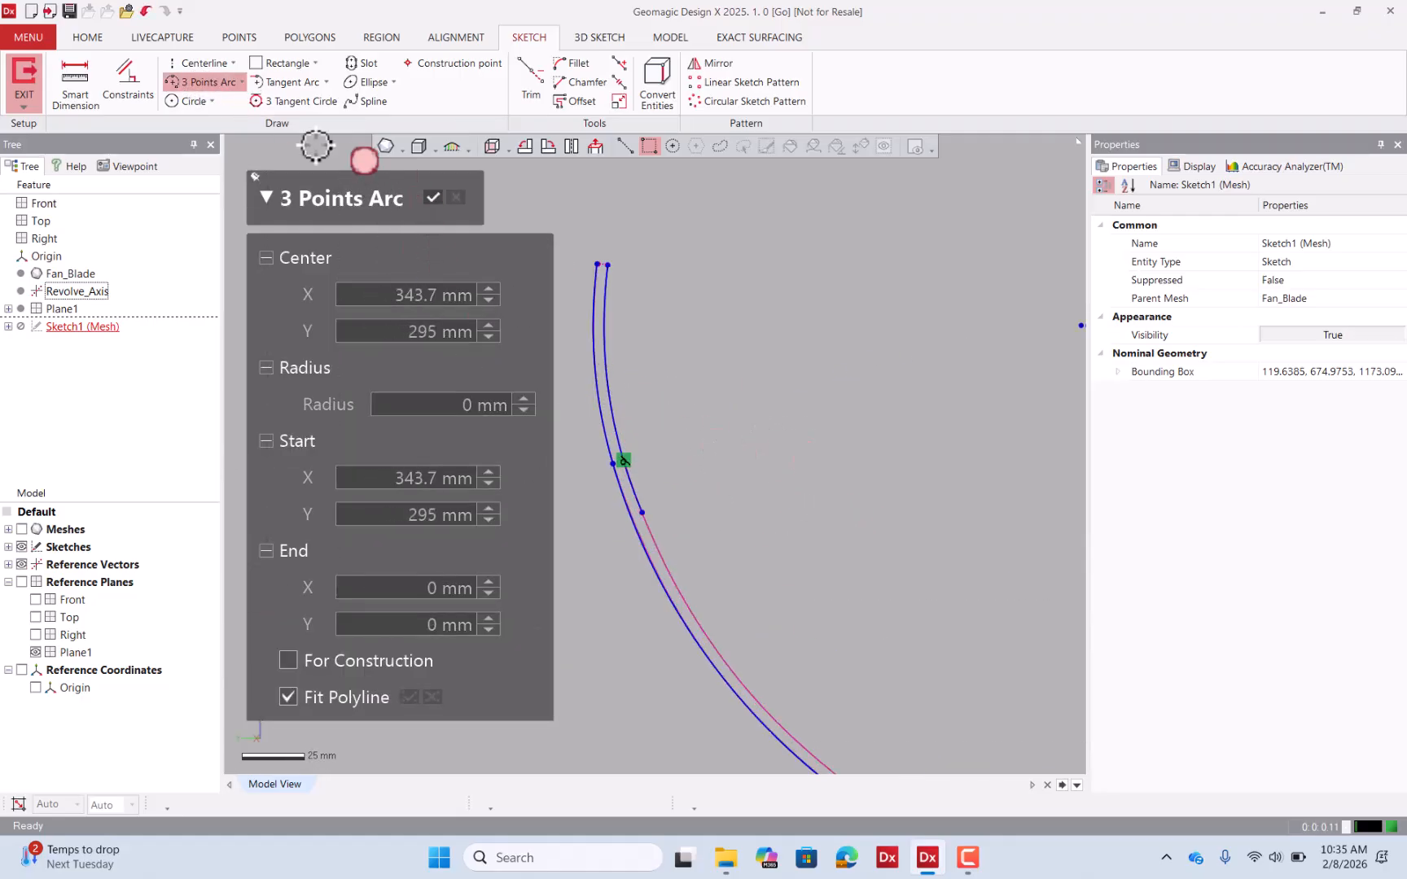
left_click(289, 81)
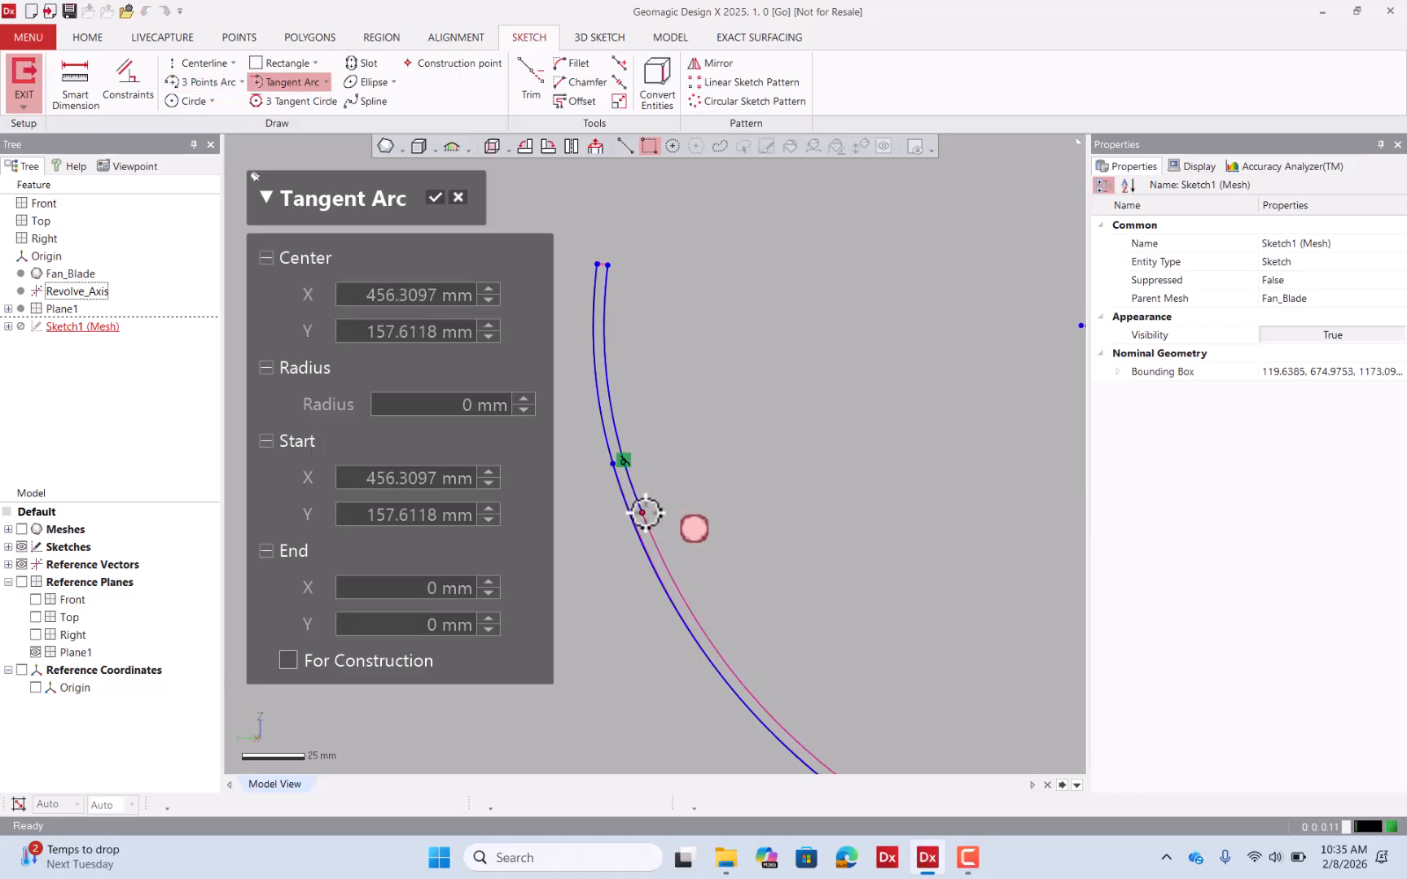
left_click(645, 513)
scroll(779, 531, "down", 8)
scroll(835, 594, "up", 7)
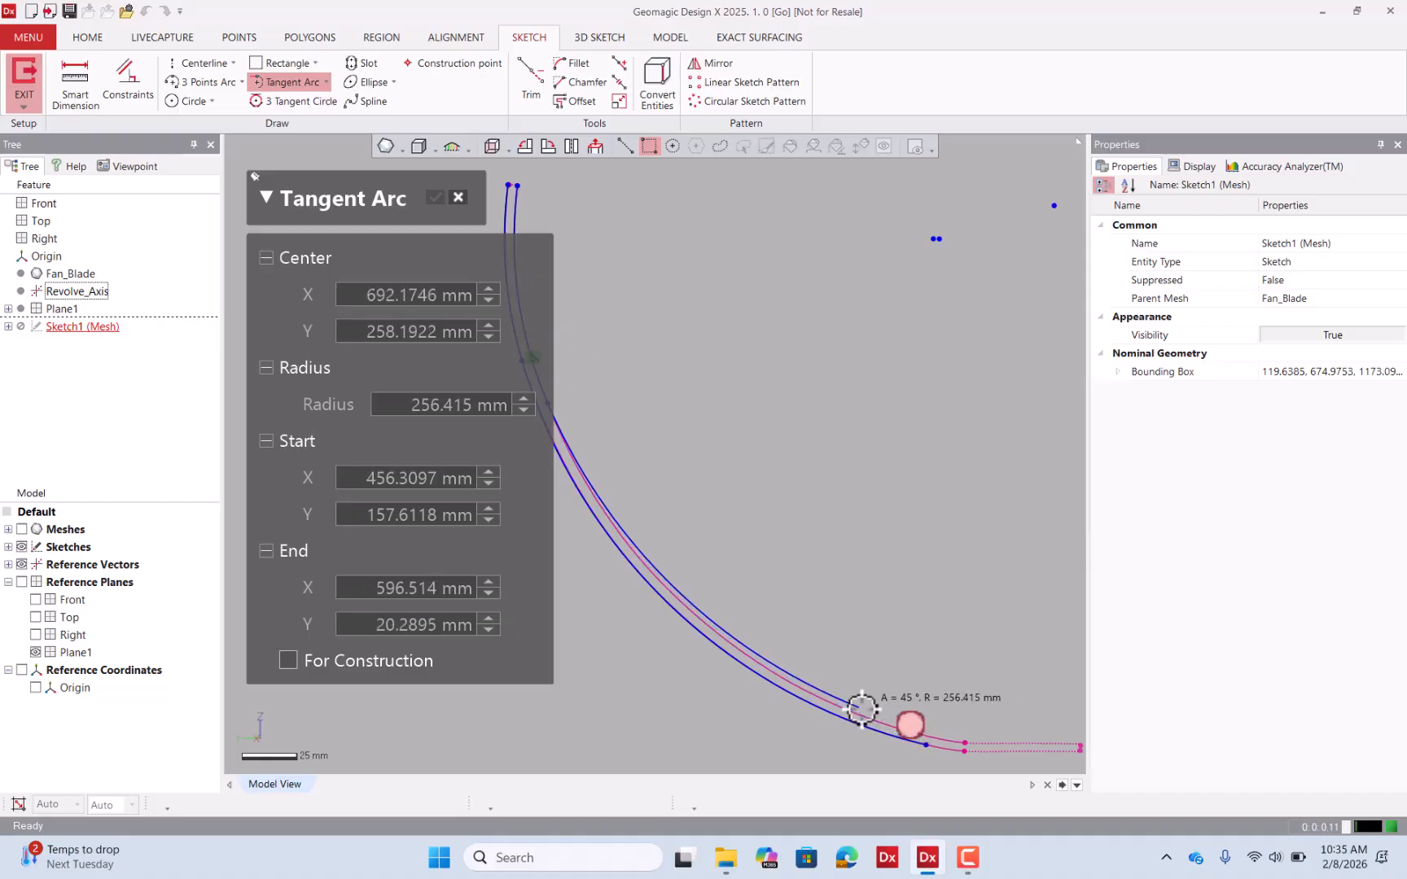
left_click(594, 495)
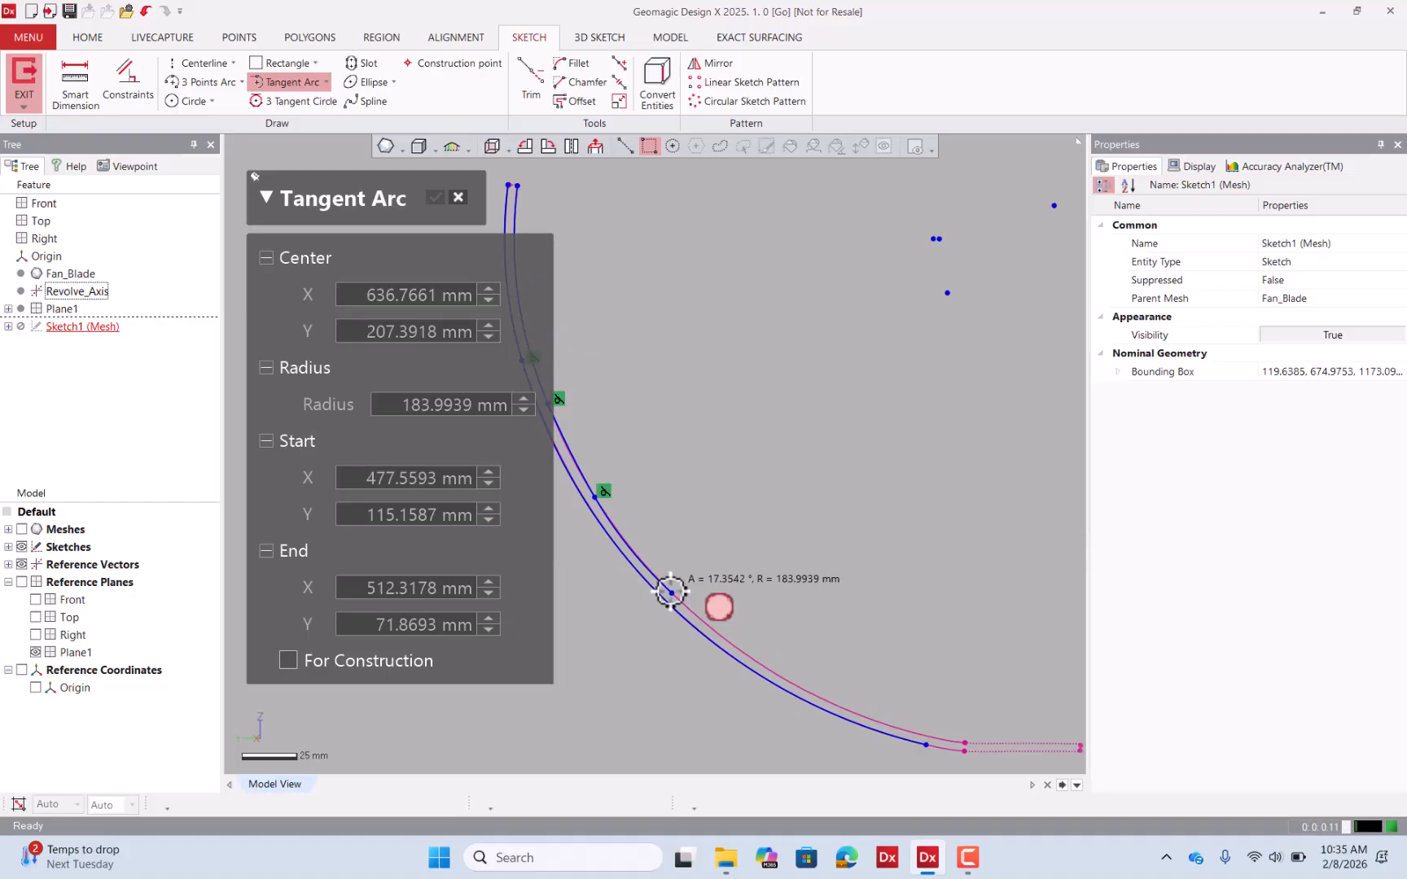
left_click(671, 592)
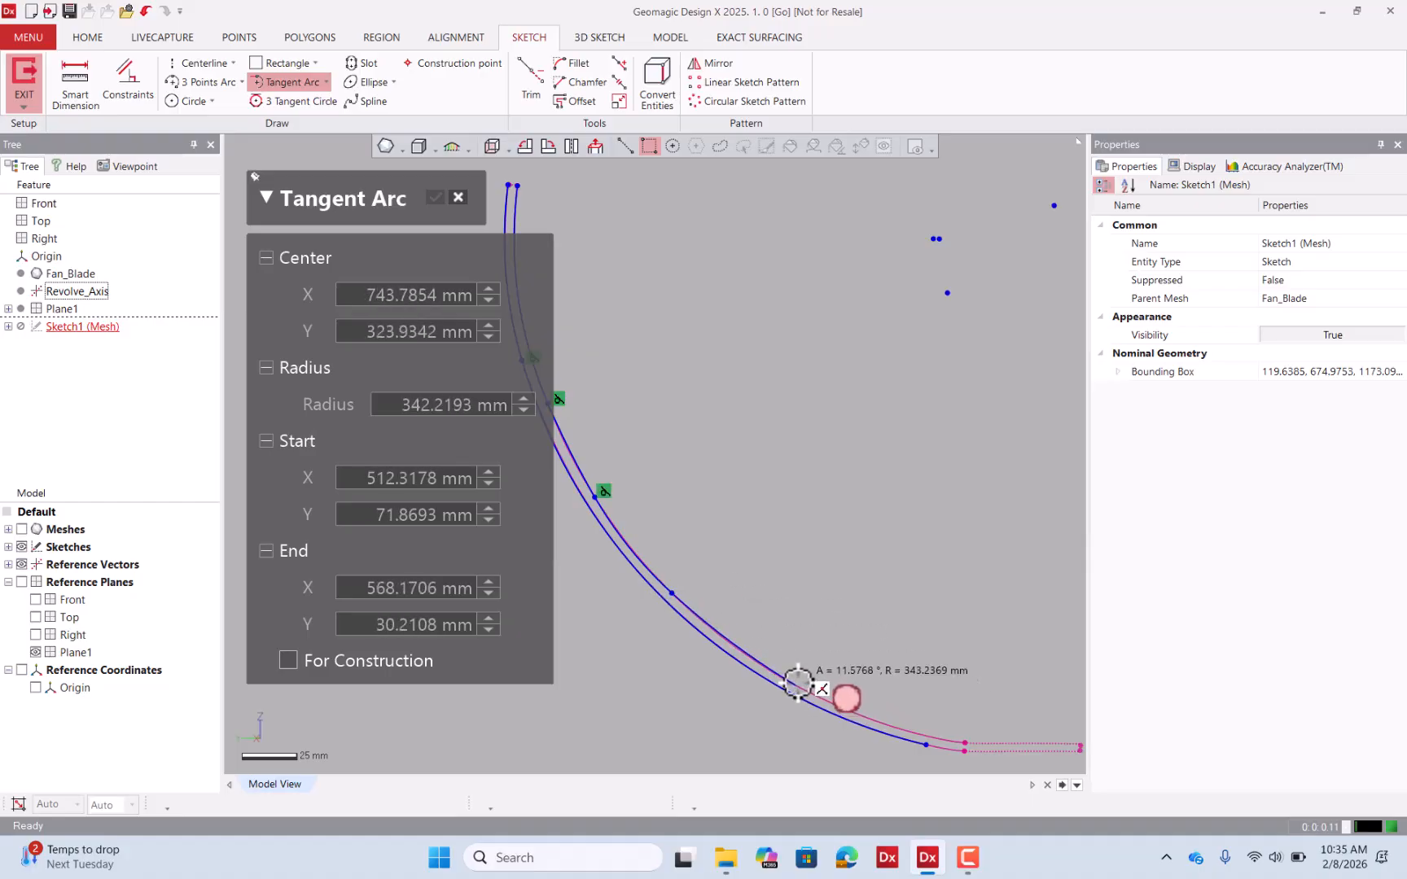
left_click(796, 683)
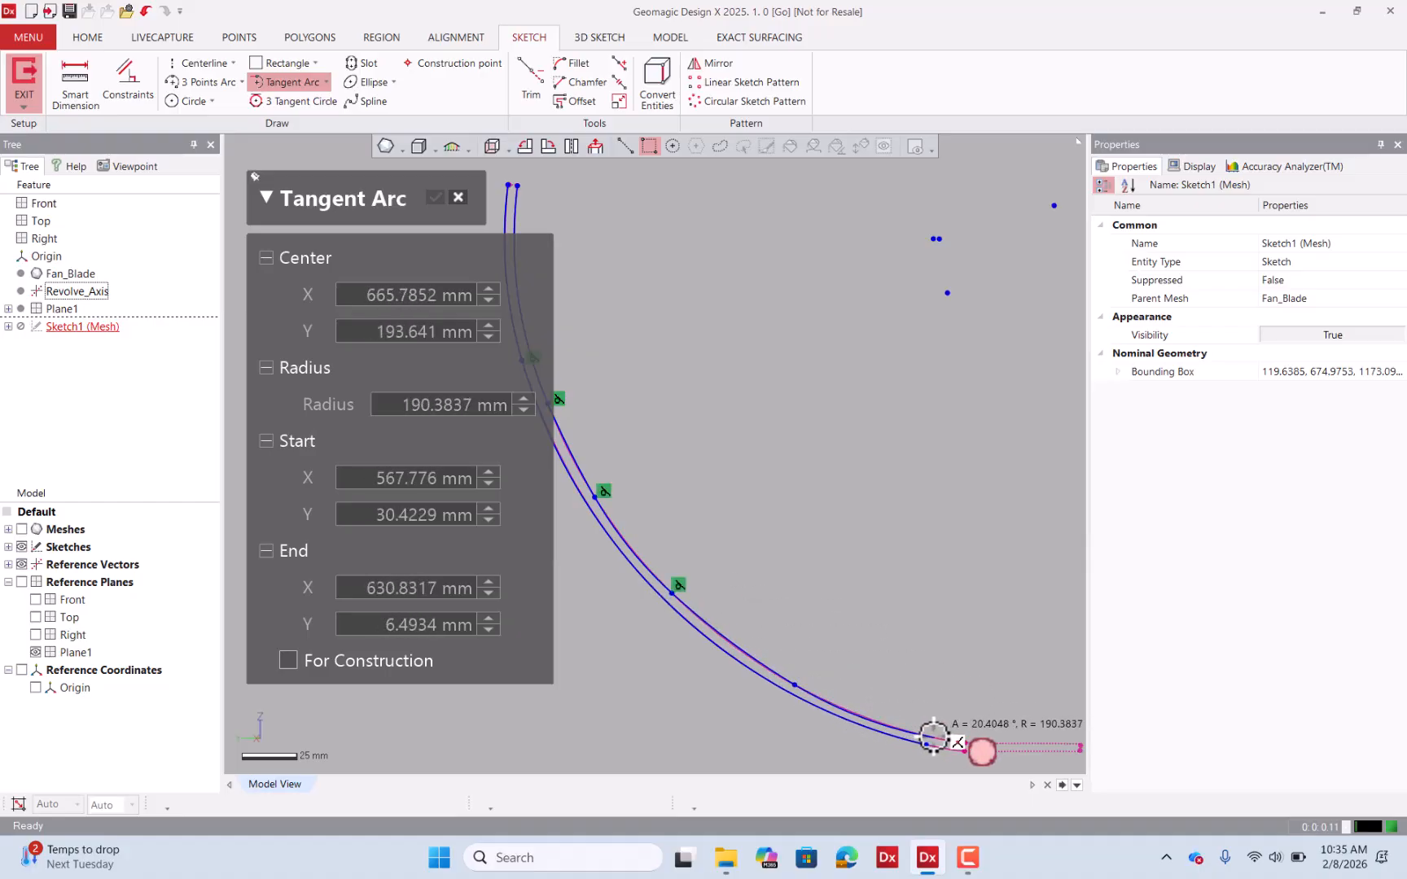
left_click(934, 737)
left_click(459, 197)
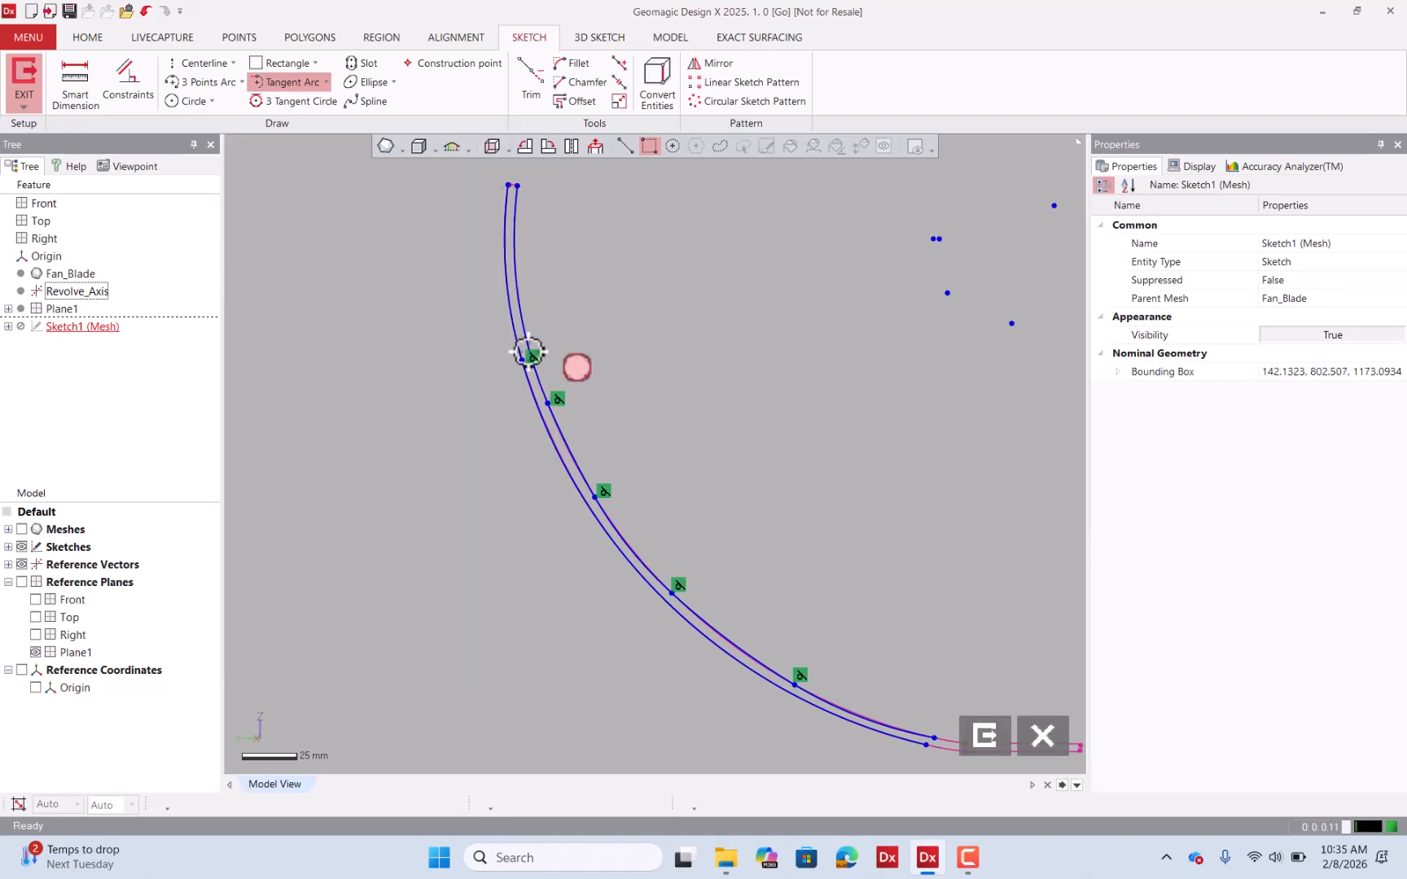
Fit straight lines to the flange's upper and lower polyline segments.
scroll(640, 507, "down", 2)
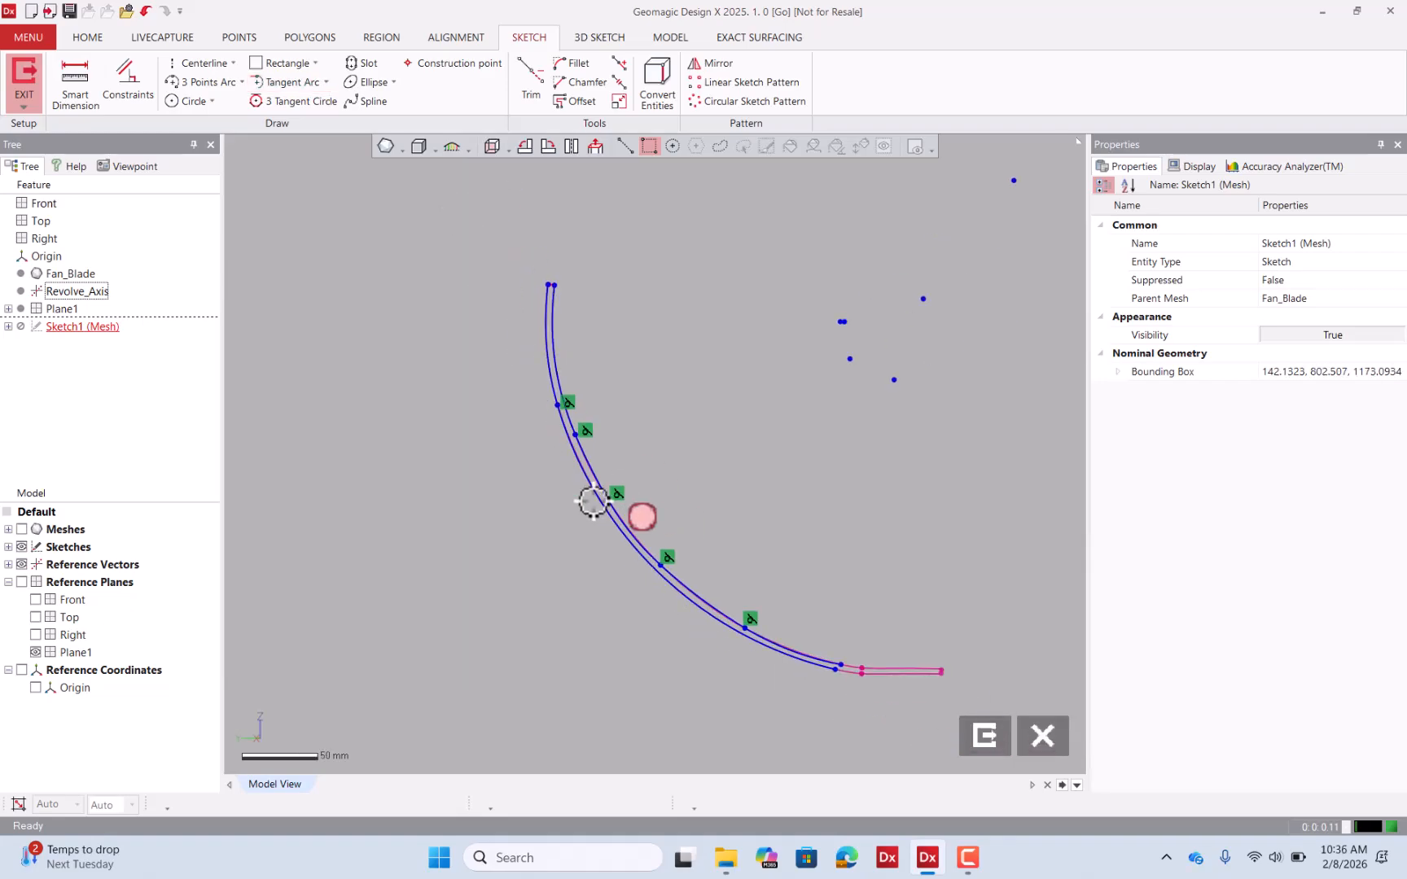
scroll(929, 694, "up", 2)
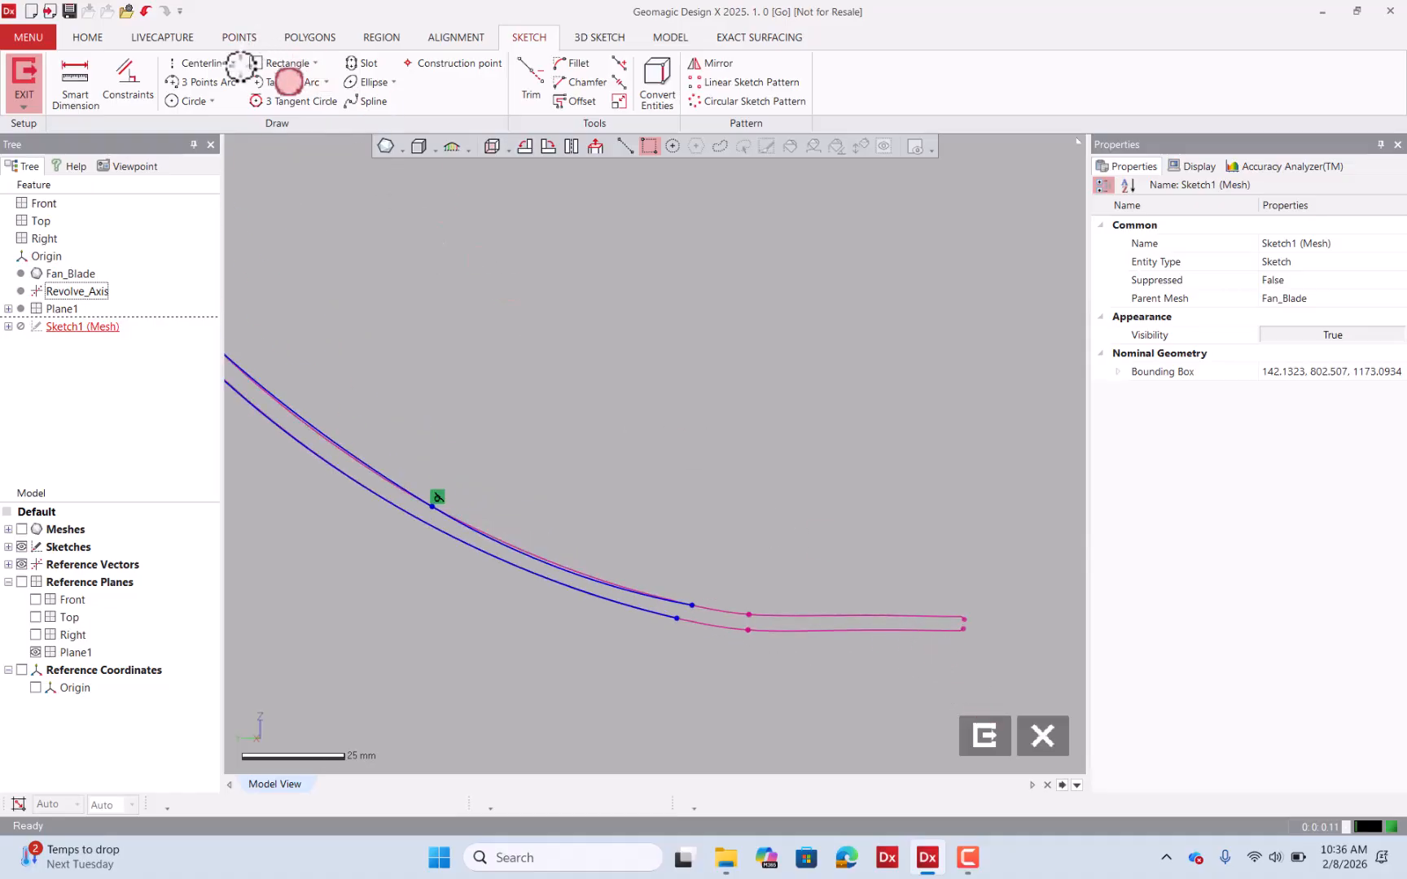
left_click(232, 63)
left_click(207, 84)
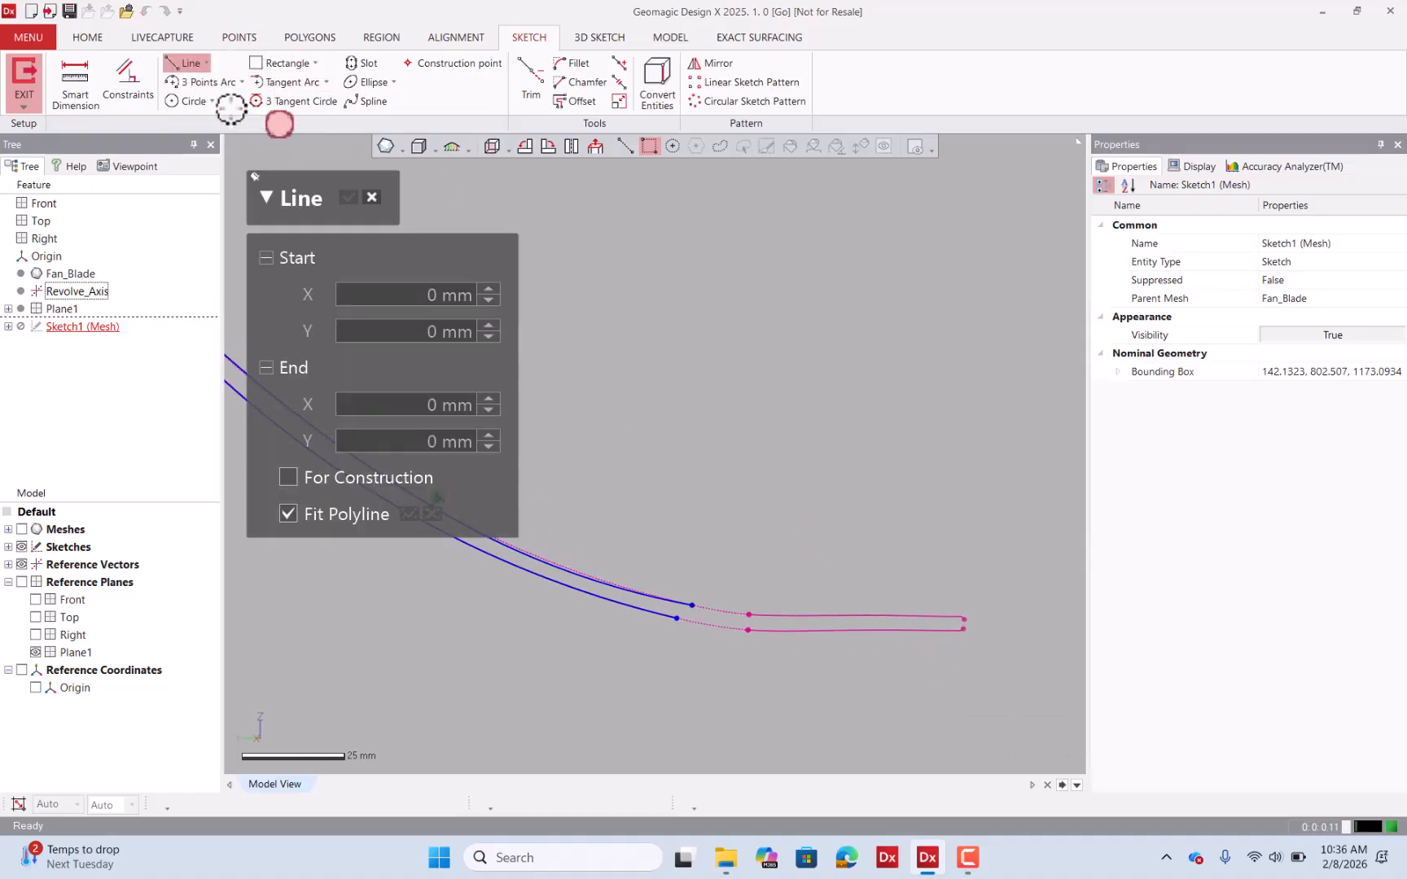
left_click(831, 617)
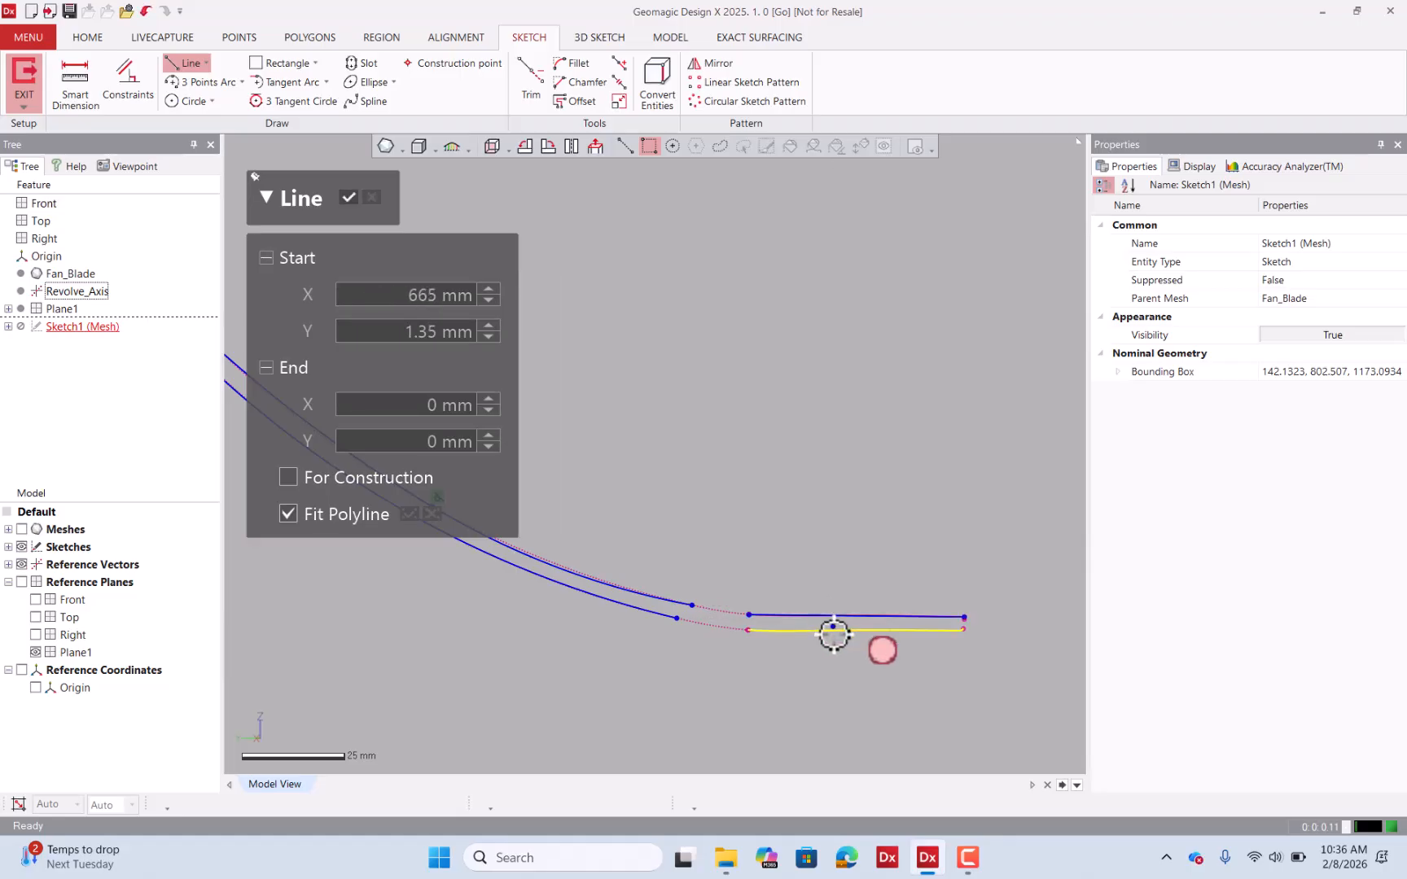
left_click(833, 633)
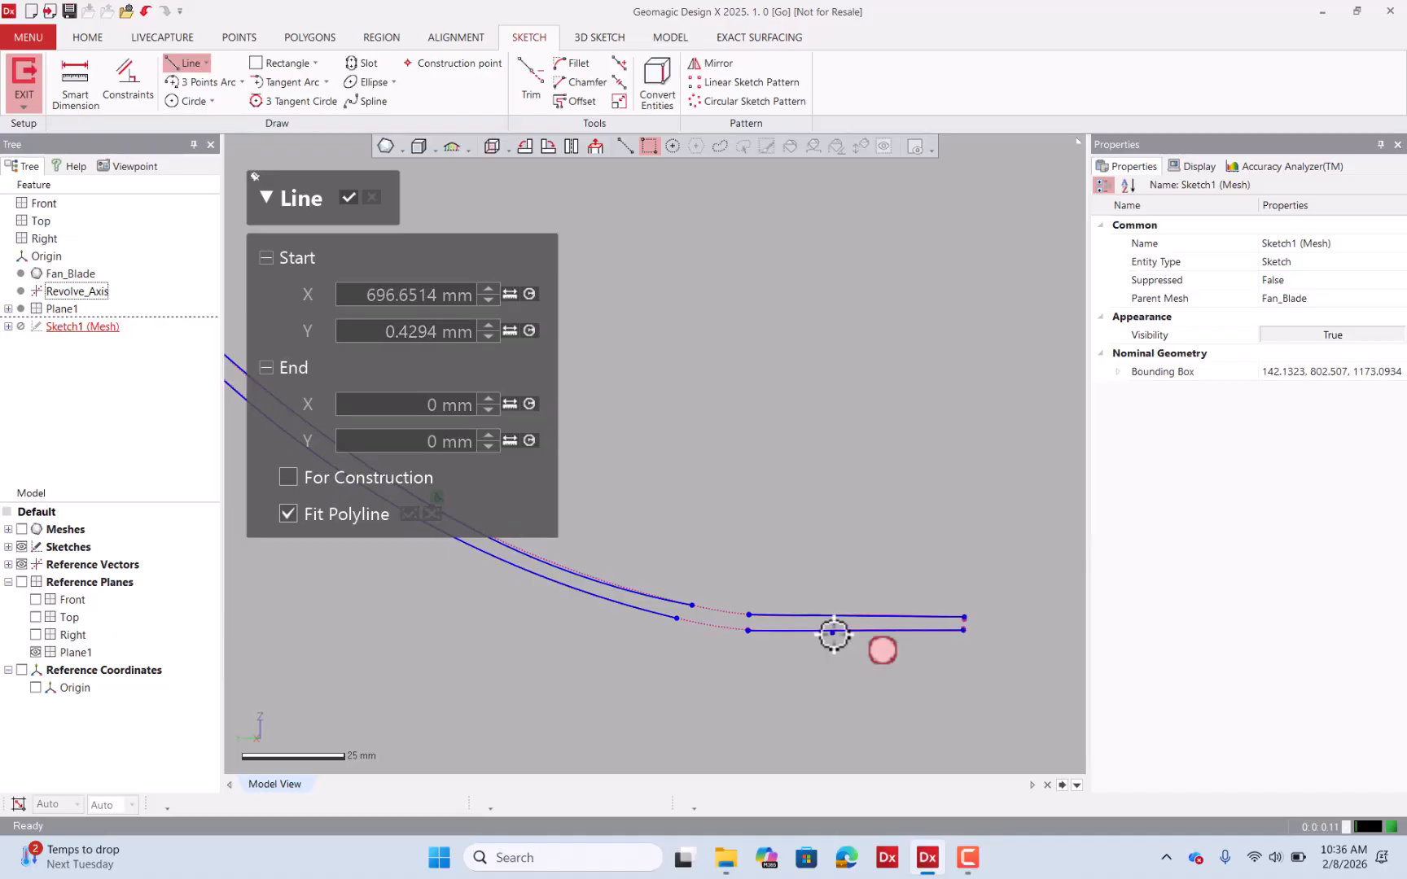
left_click(355, 197)
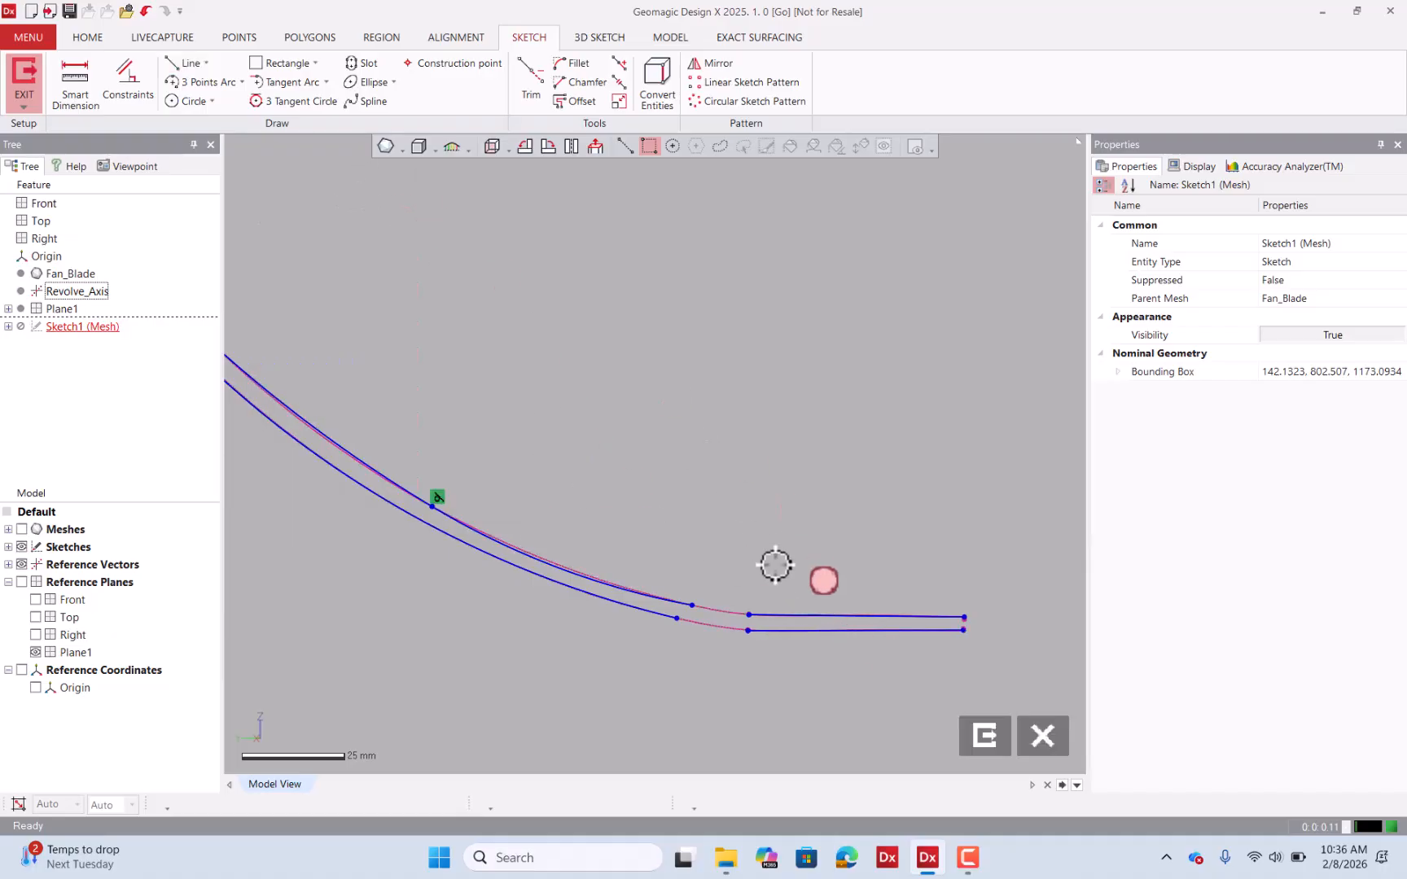
Draw a line about 3.7 mm long across the wall's upper end and join it to both wall curves with Corner Trim.
scroll(773, 565, "down", 4)
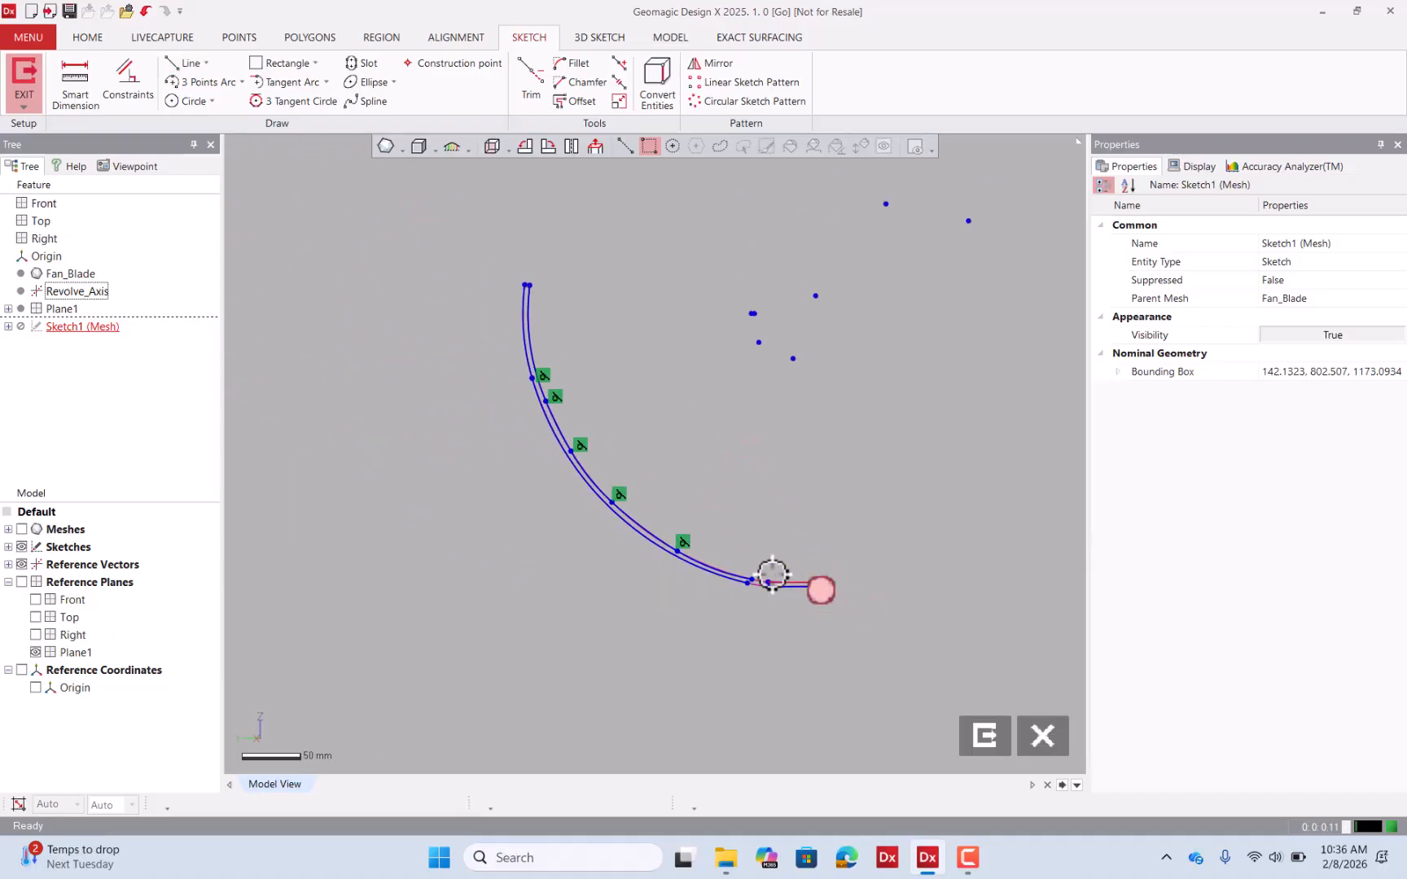
scroll(531, 275, "up", 10)
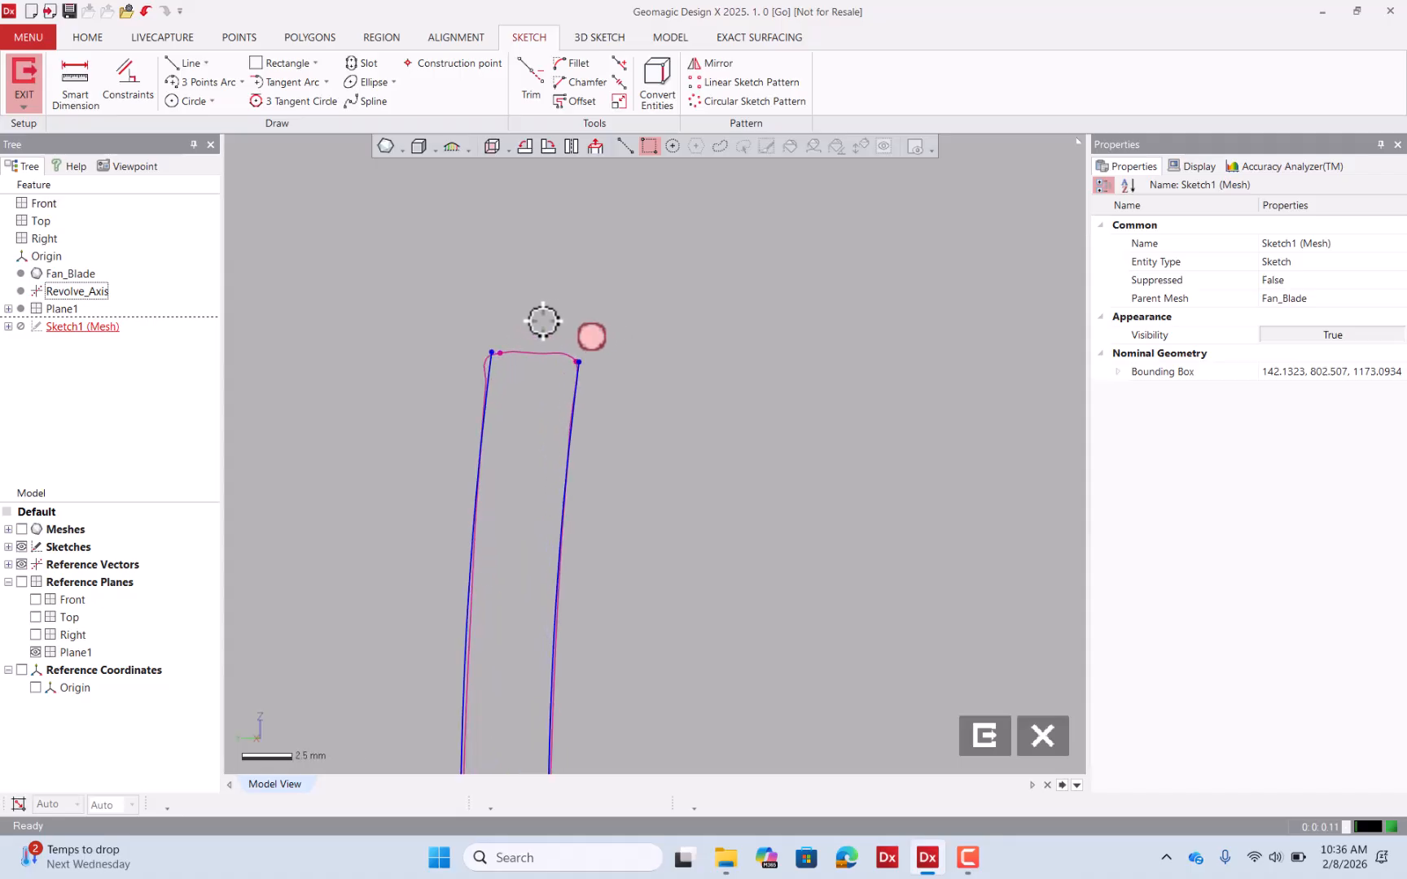
scroll(541, 320, "up", 3)
left_click(185, 62)
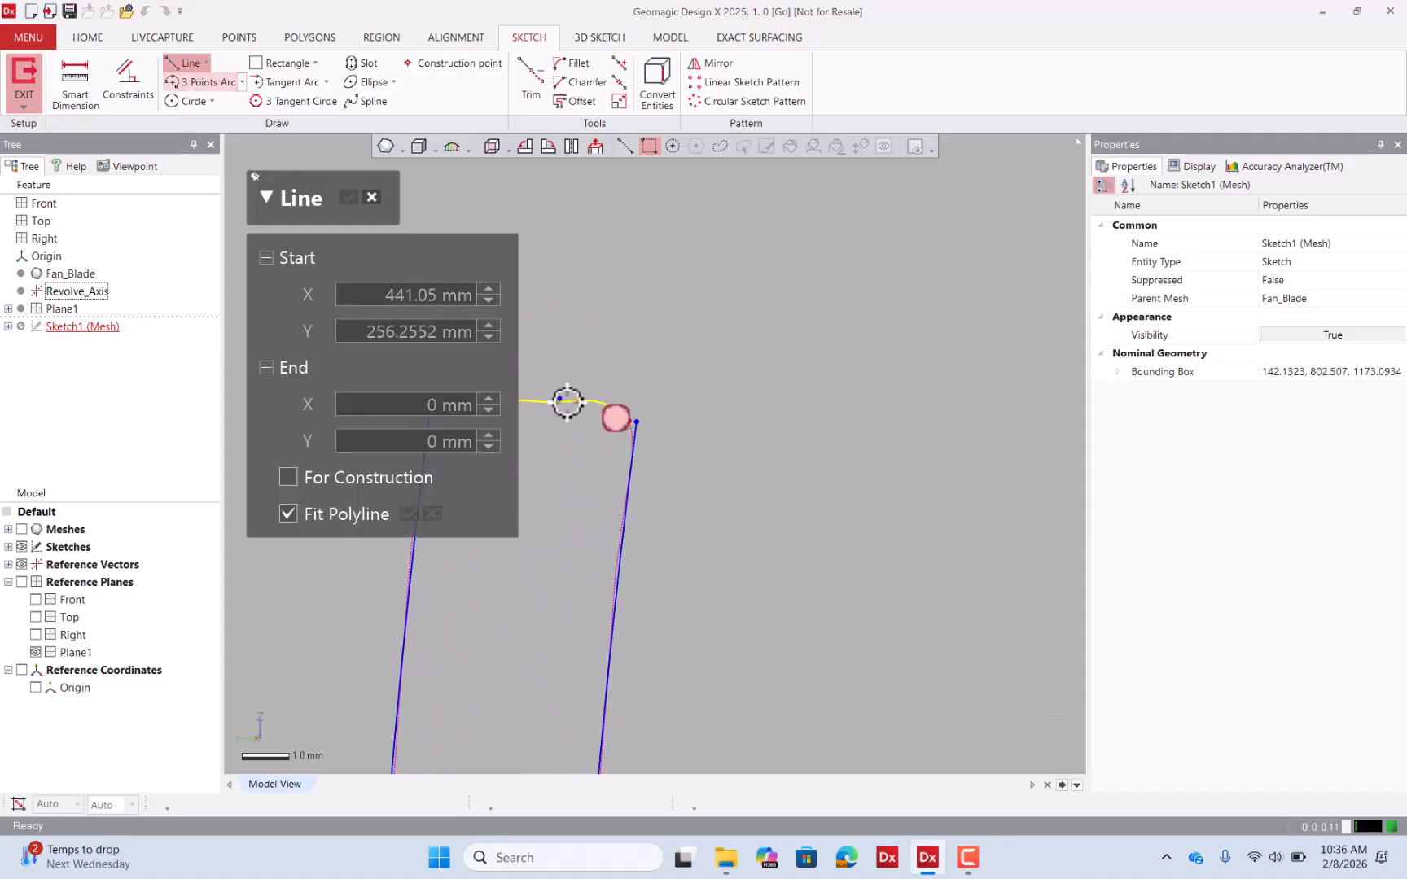
left_click(730, 459)
scroll(730, 459, "down", 2)
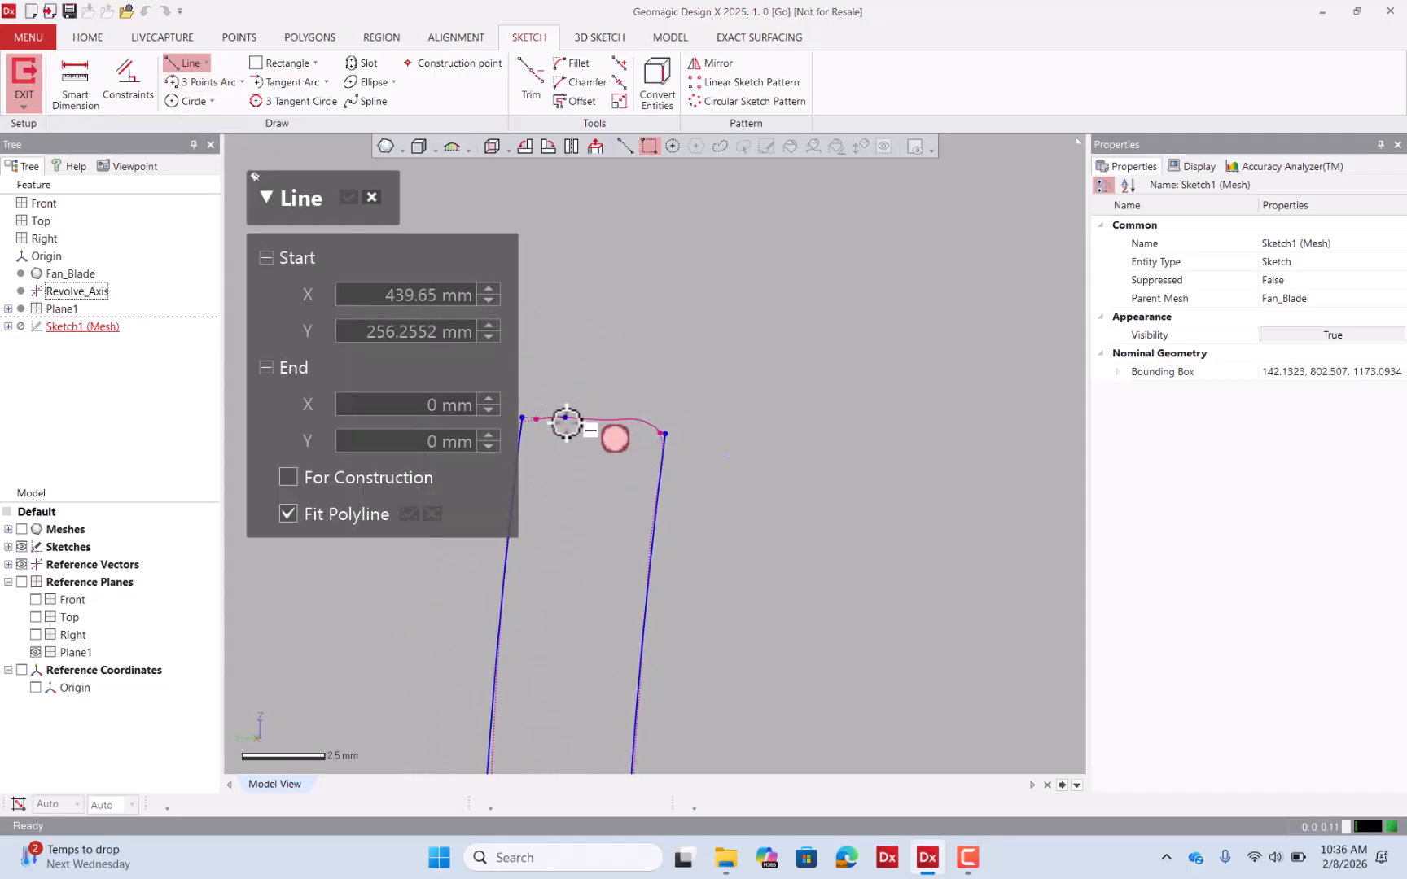
left_click(536, 418)
left_click(661, 425)
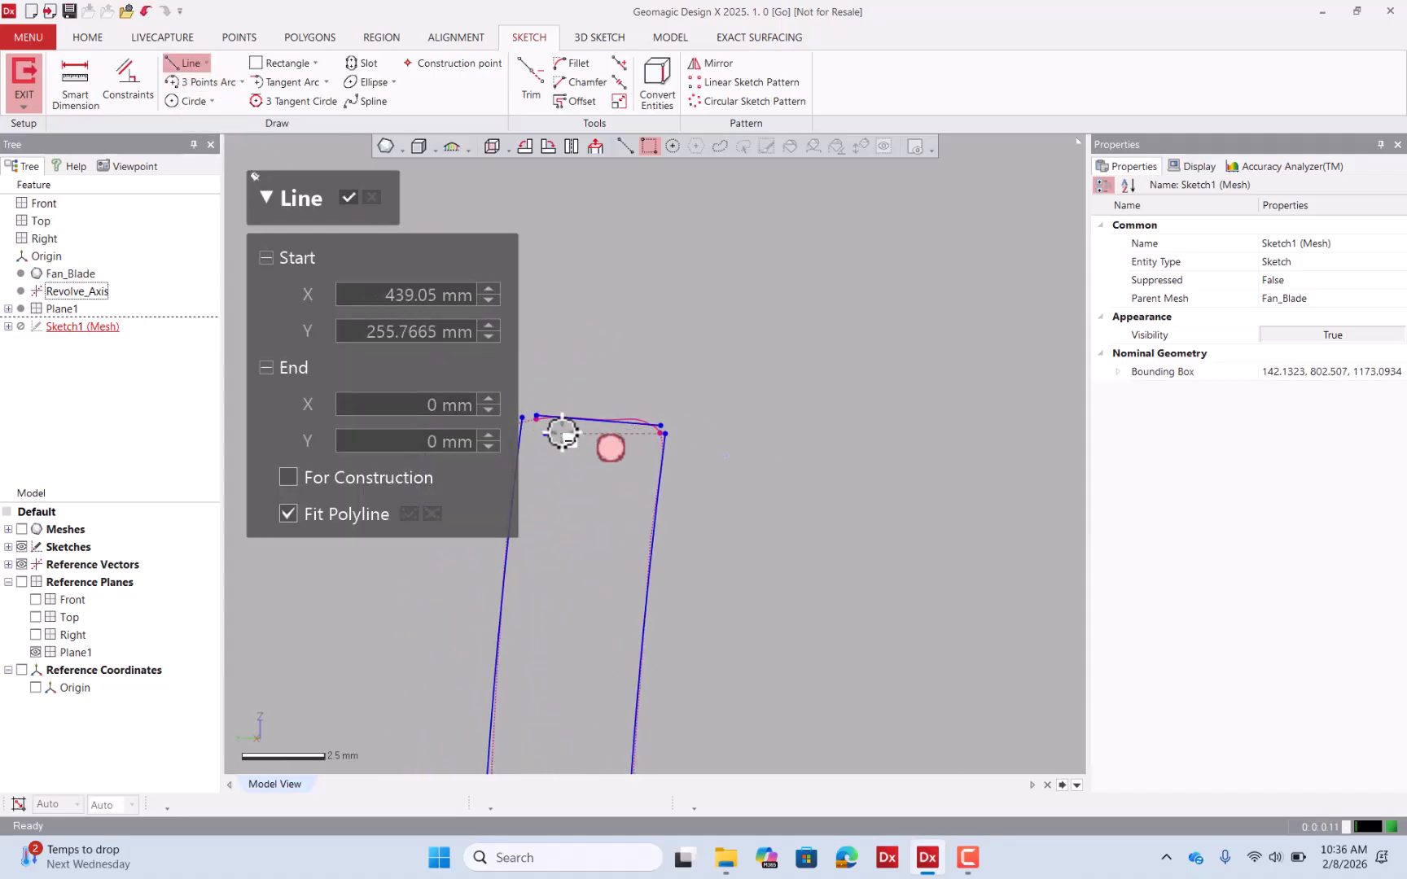
left_click(352, 203)
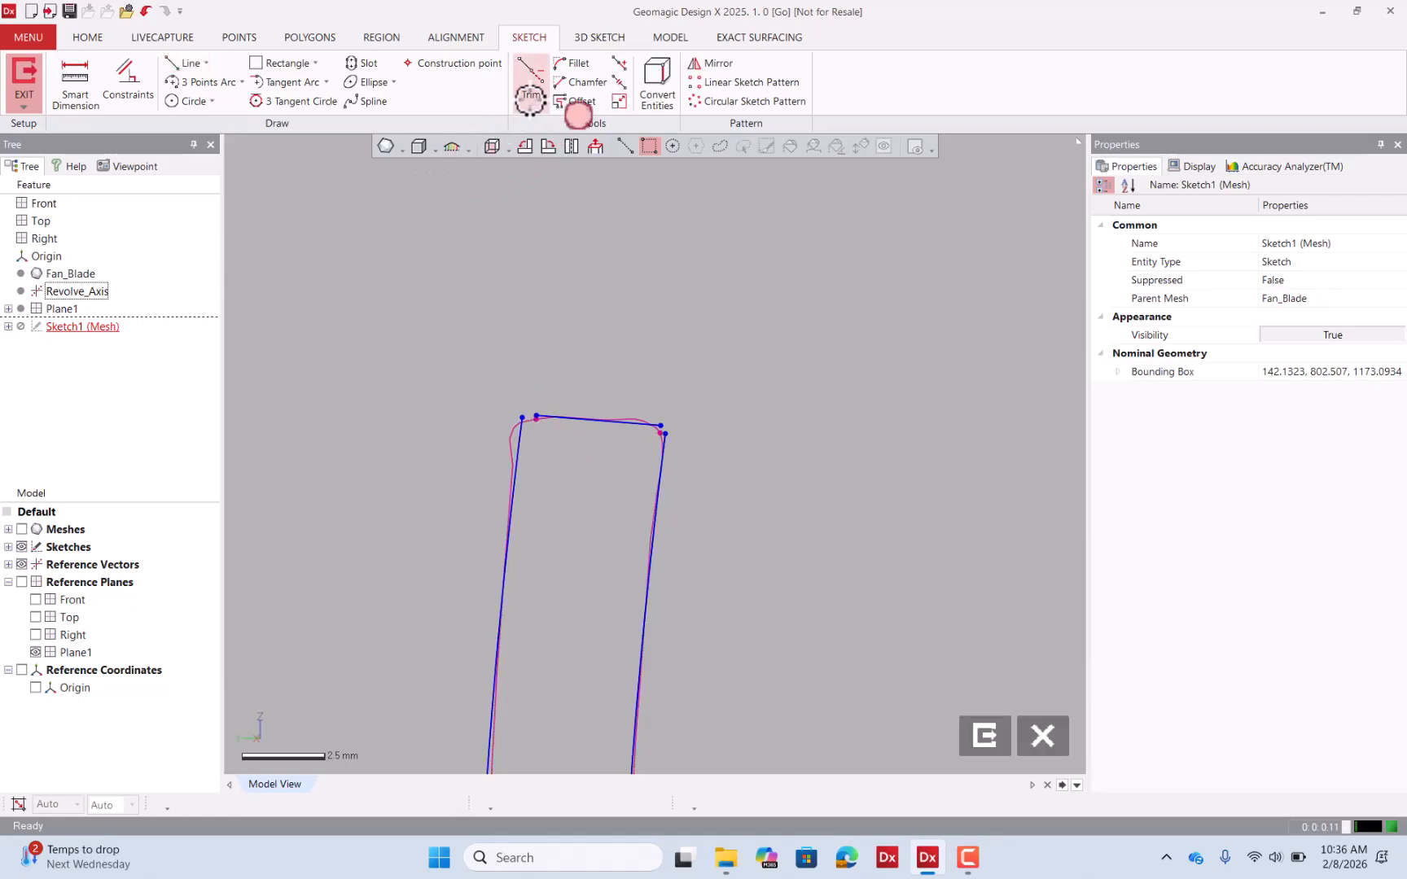
left_click(531, 89)
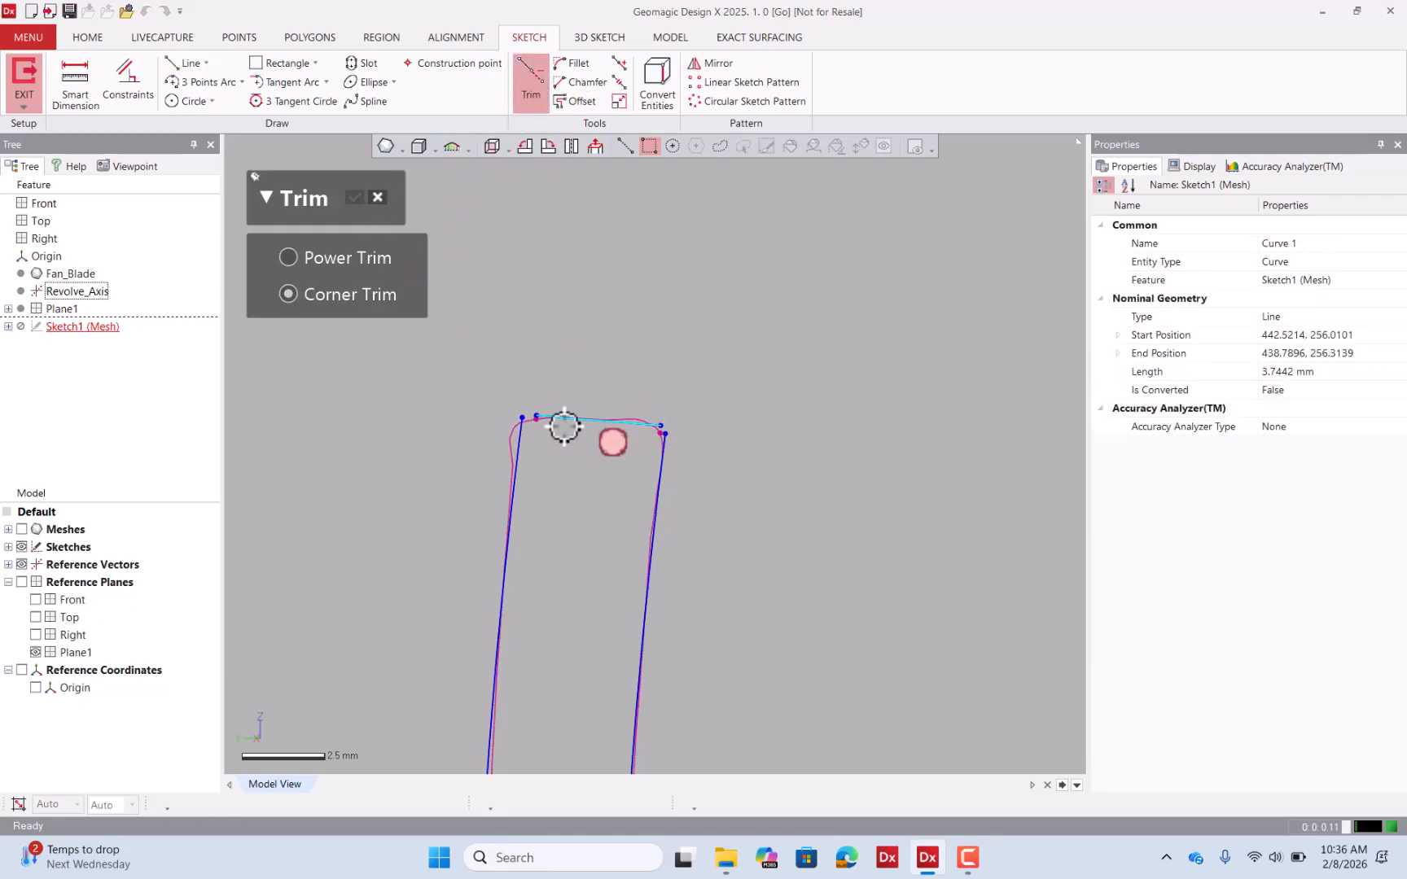
left_click_drag(604, 383, 680, 467)
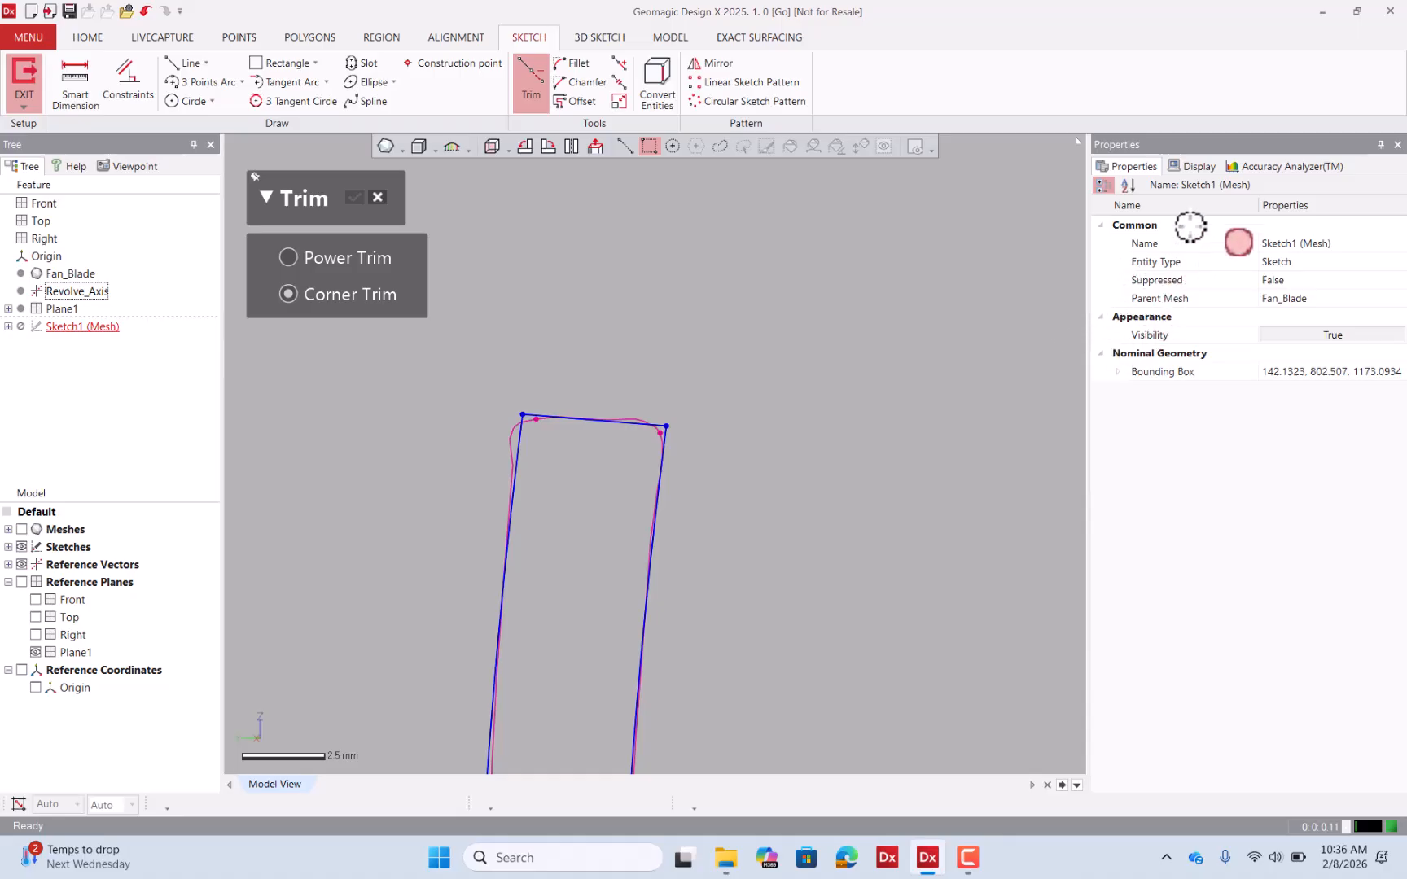
Turn on the Disjoined Ends analysis and inspect the profile's open ends from the top of the wall down to the flange.
left_click(1259, 166)
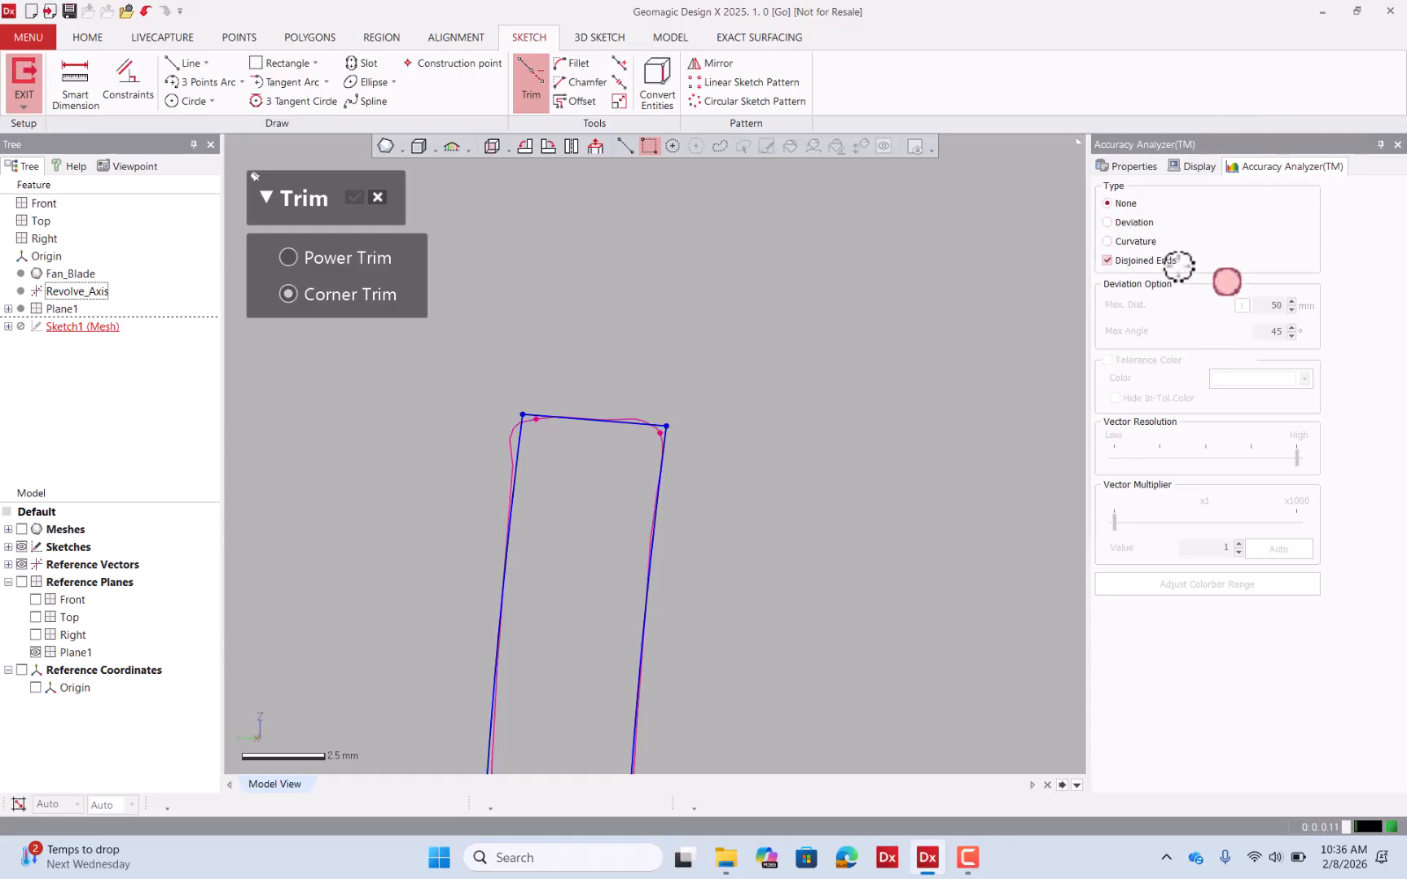
scroll(672, 320, "down", 5)
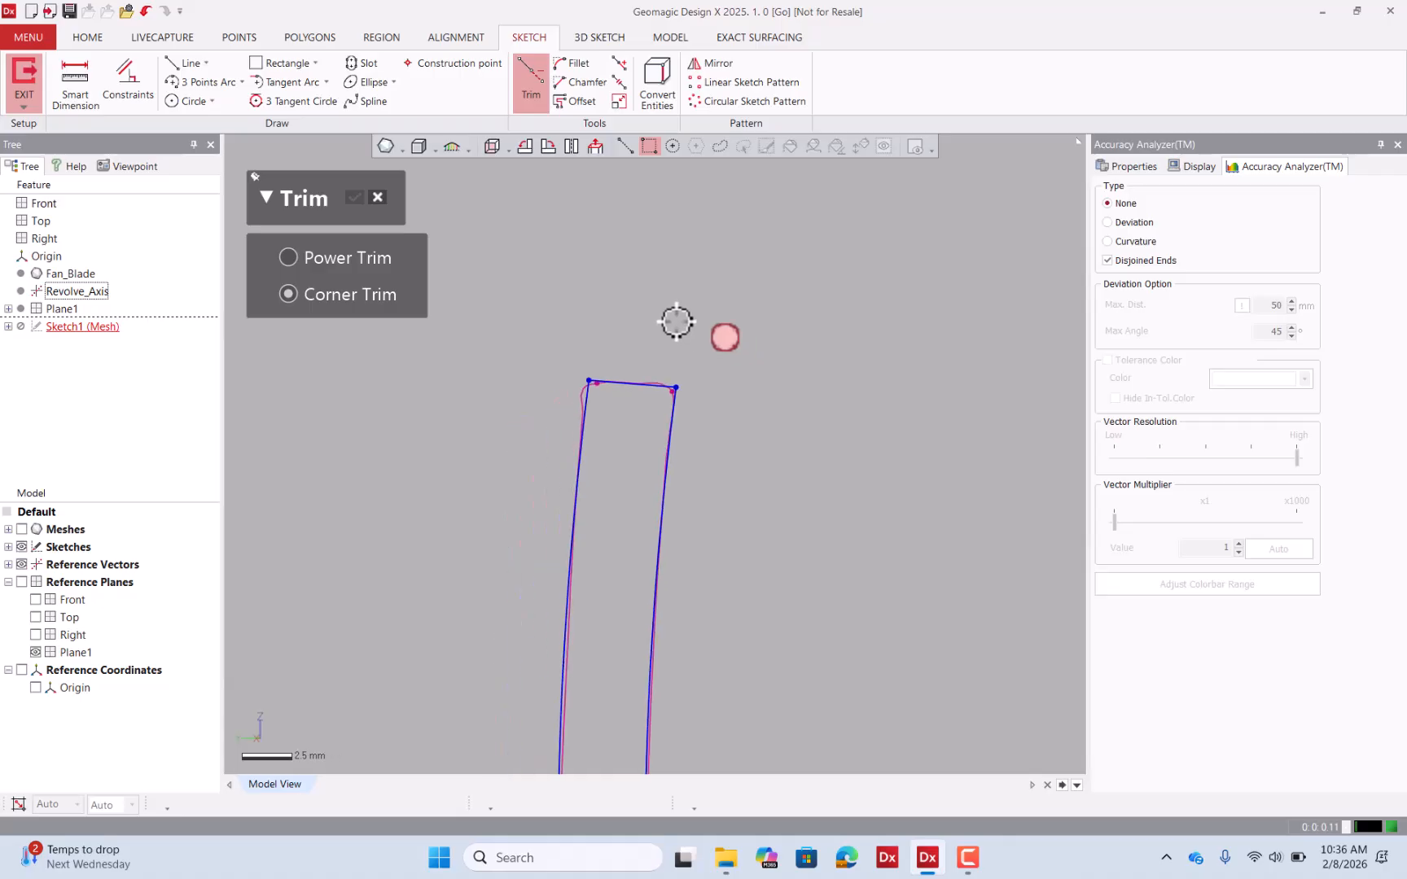
scroll(613, 302, "down", 10)
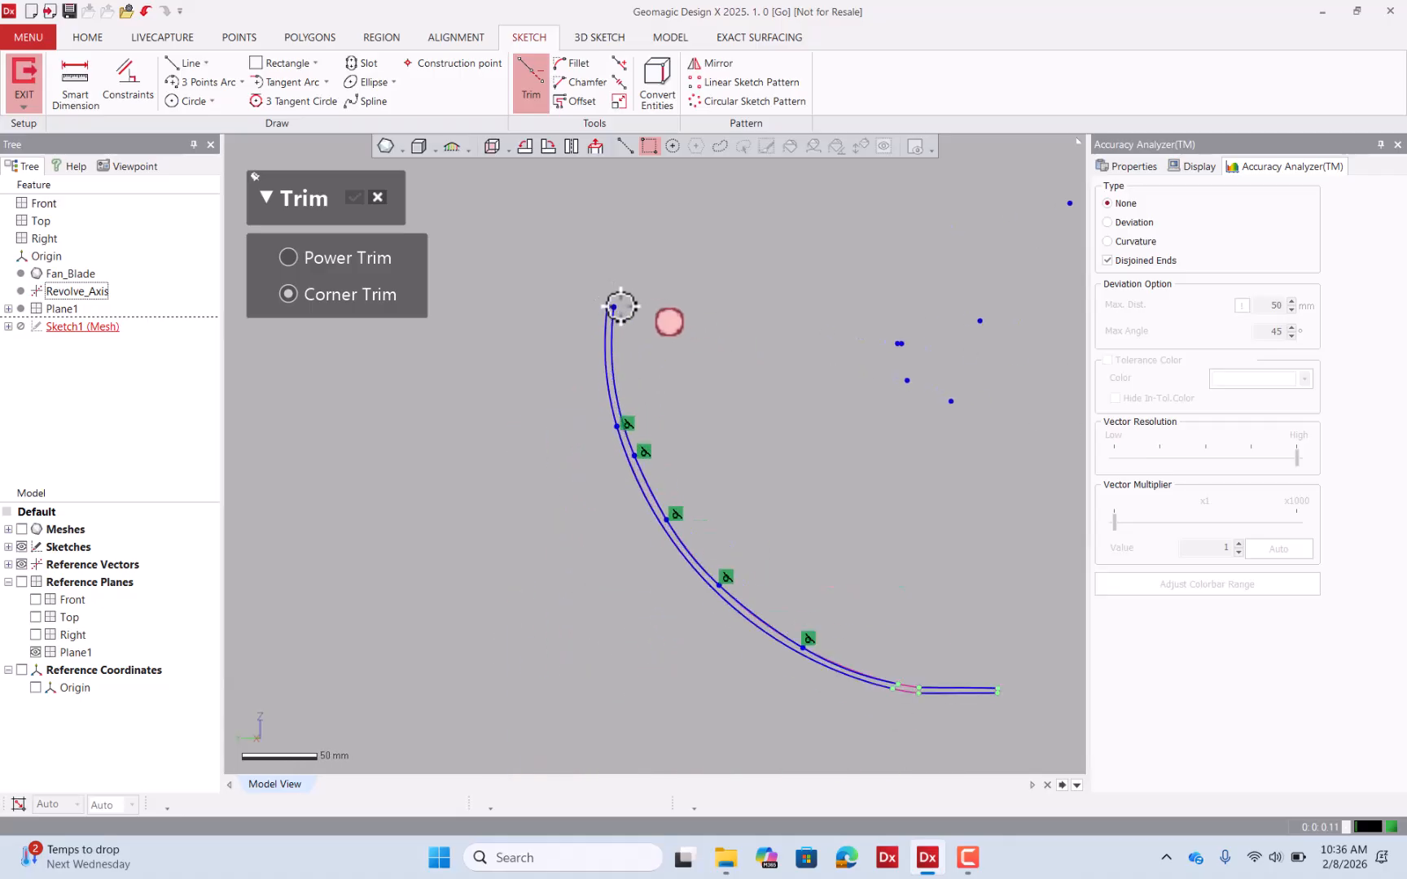
scroll(737, 391, "up", 4)
scroll(782, 489, "down", 3)
scroll(895, 684, "up", 8)
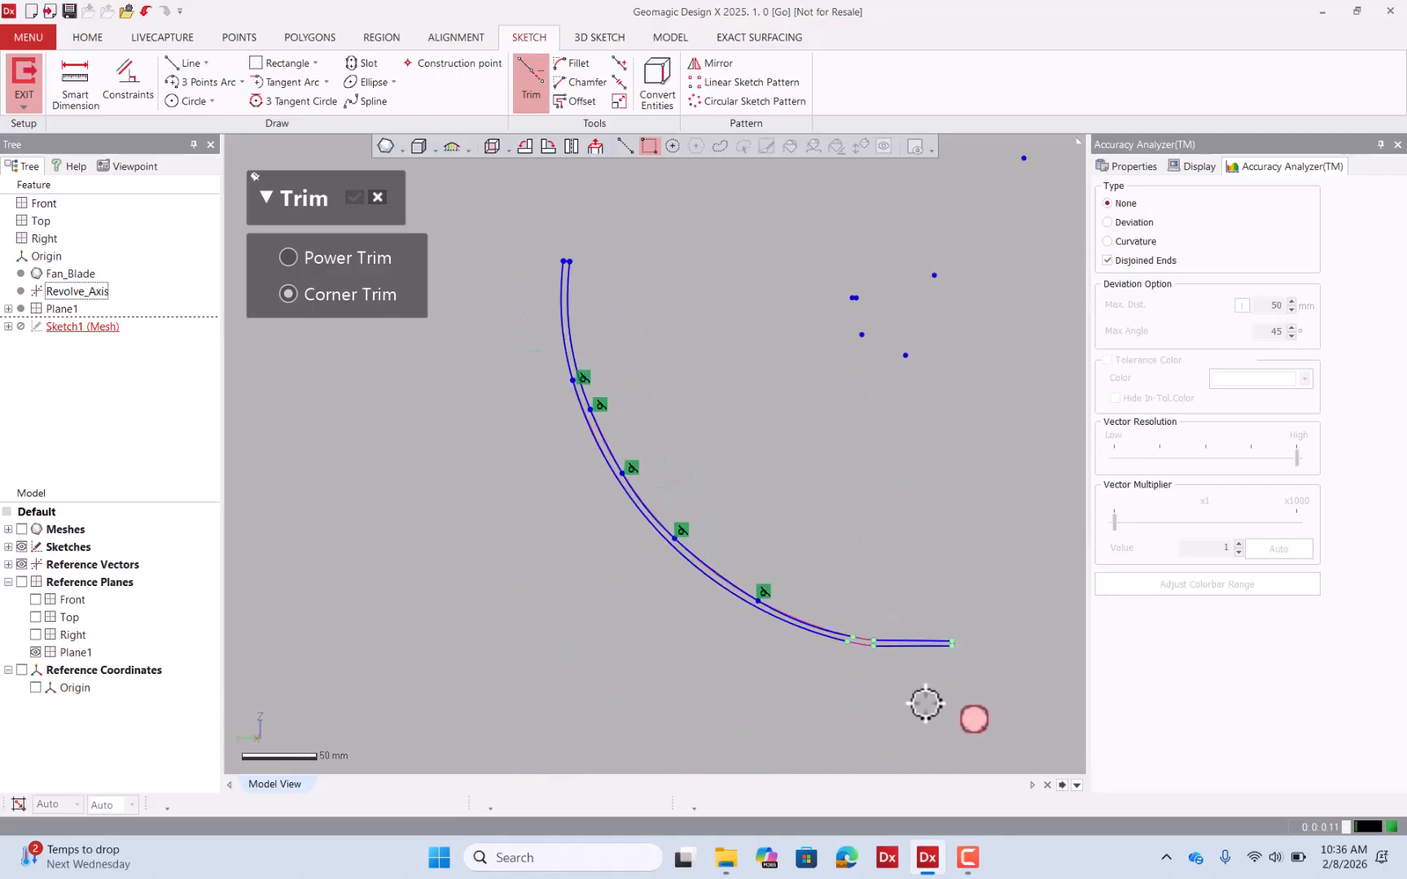
scroll(795, 546, "down", 5)
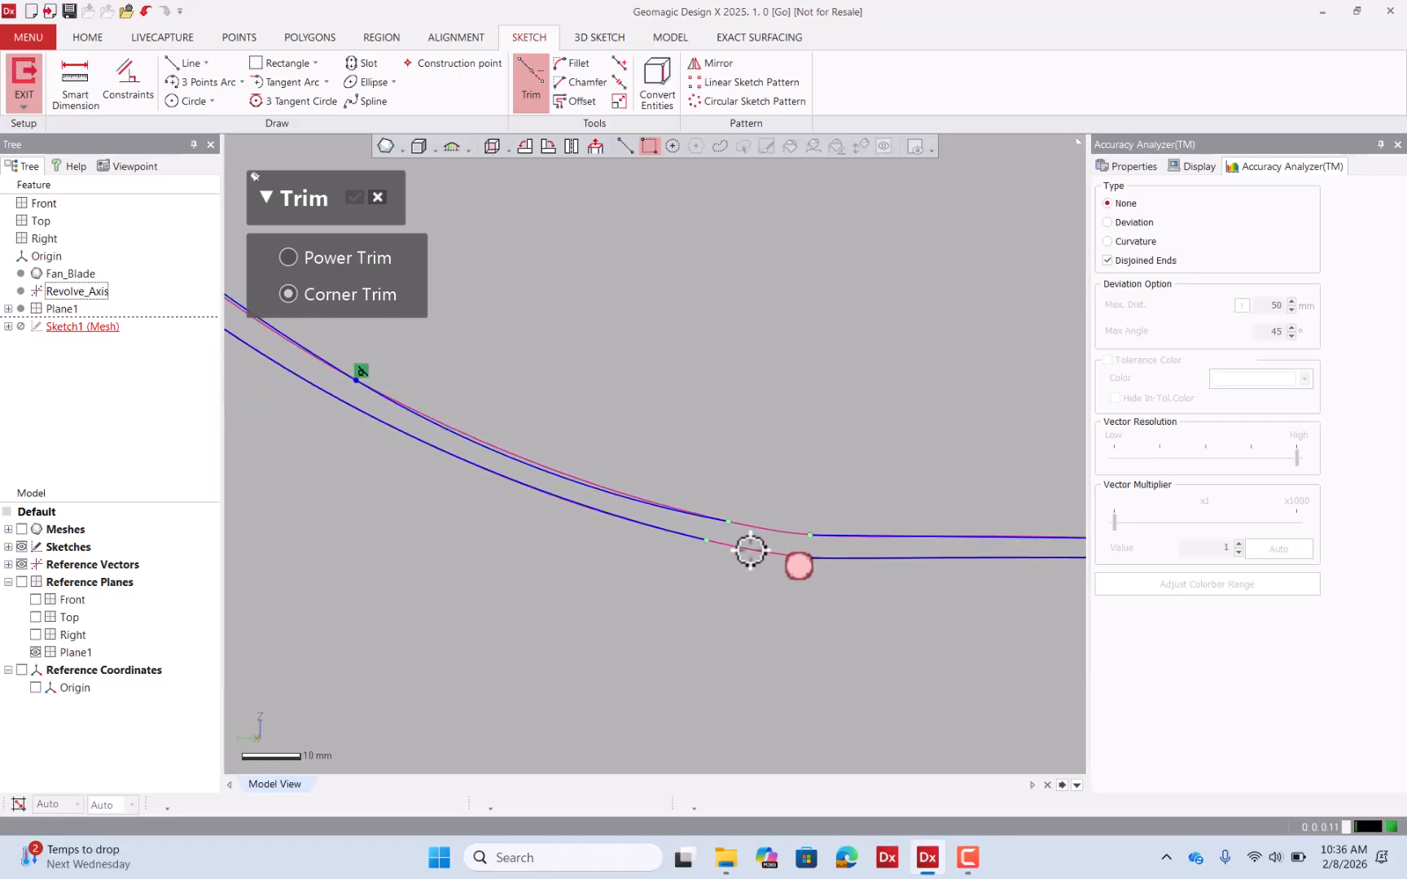
scroll(717, 540, "up", 5)
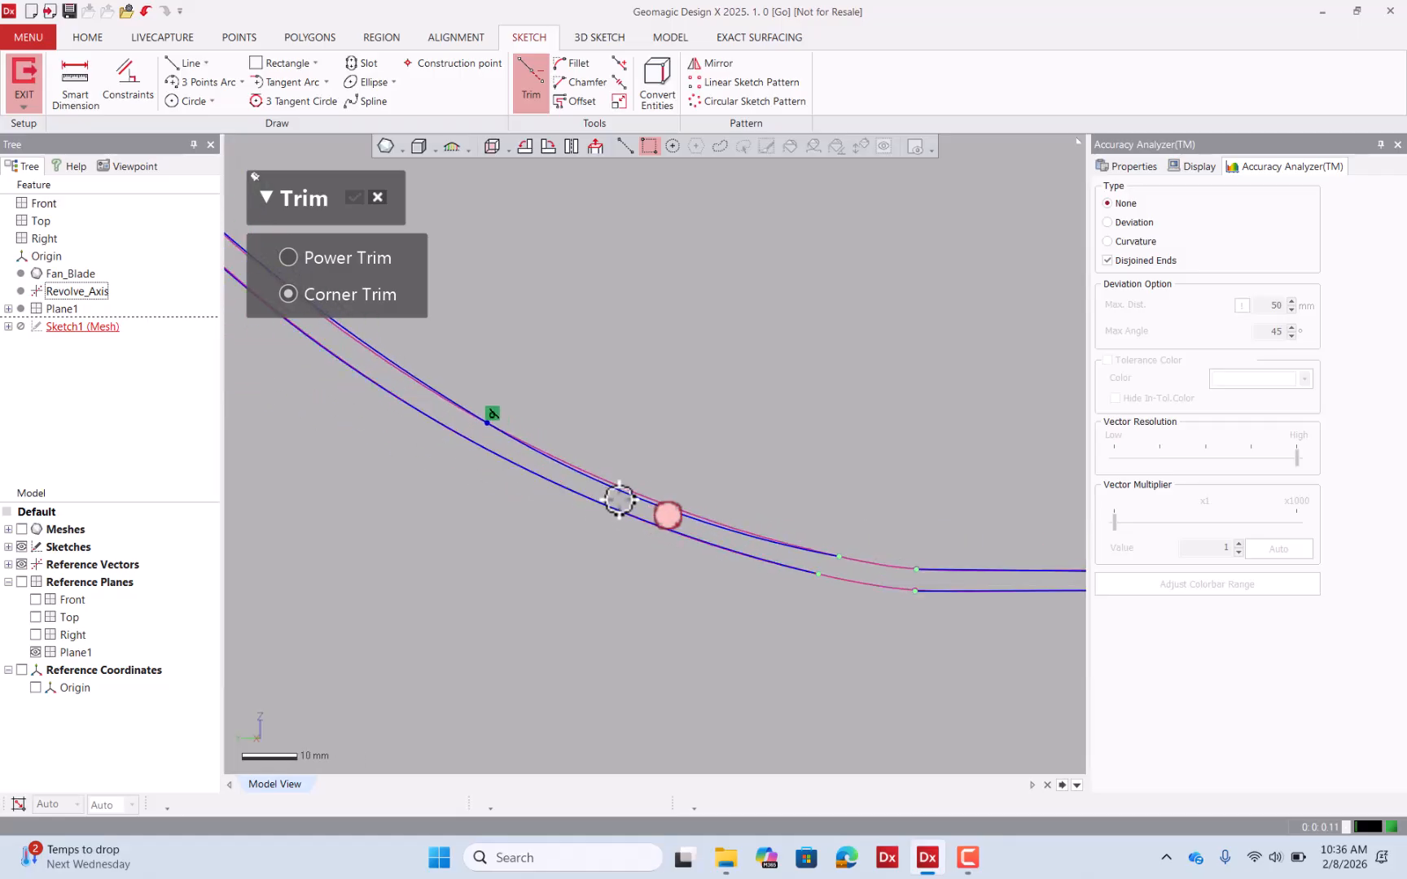
left_click(378, 199)
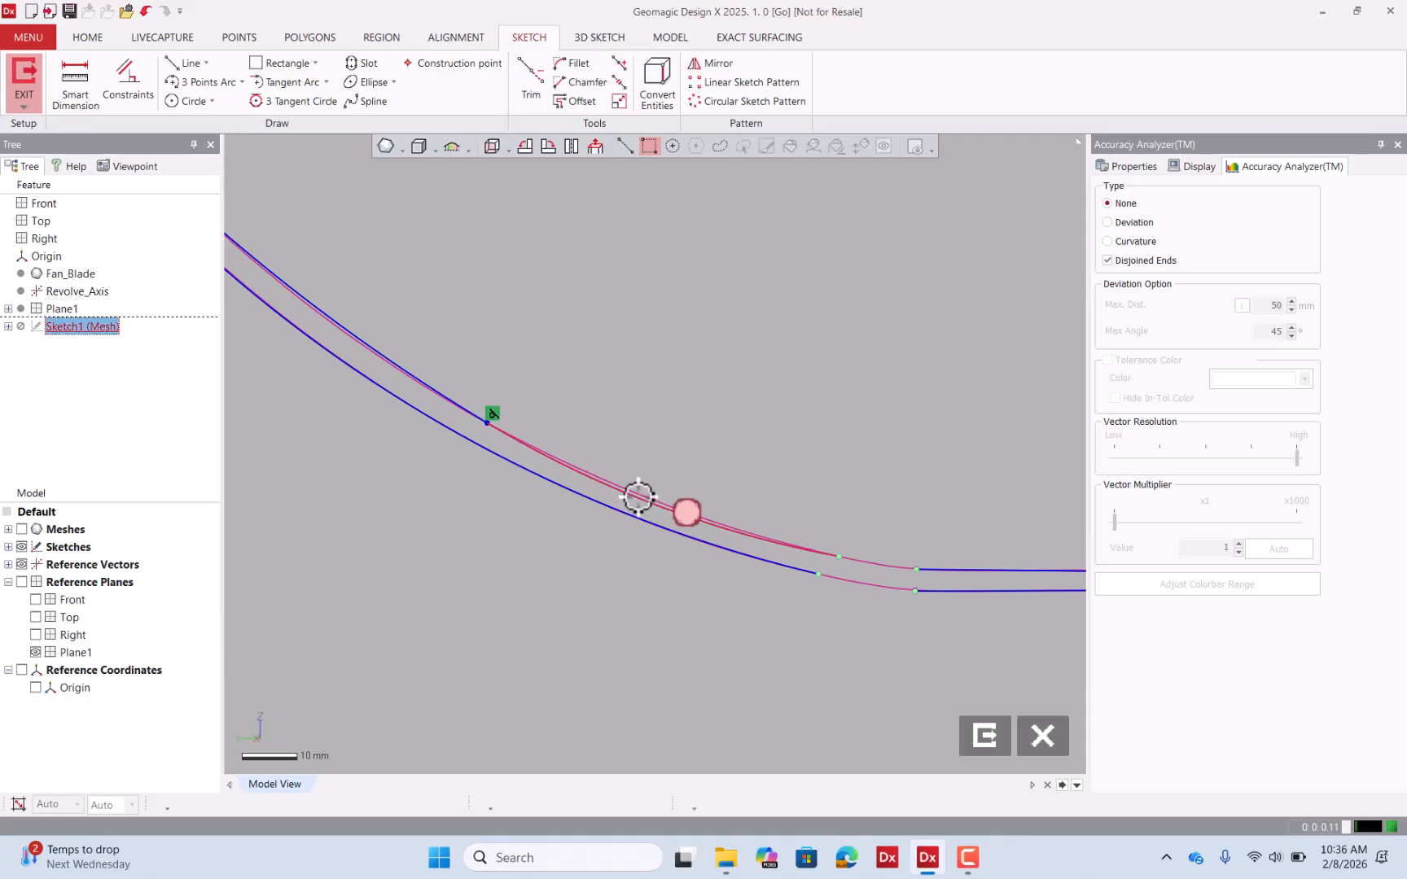
Reshape the outer wall curve's lowest tangent arc and shift its upper junction point up along the curve to follow the mesh polyline.
left_click_drag(638, 497, 643, 491)
left_click(691, 456)
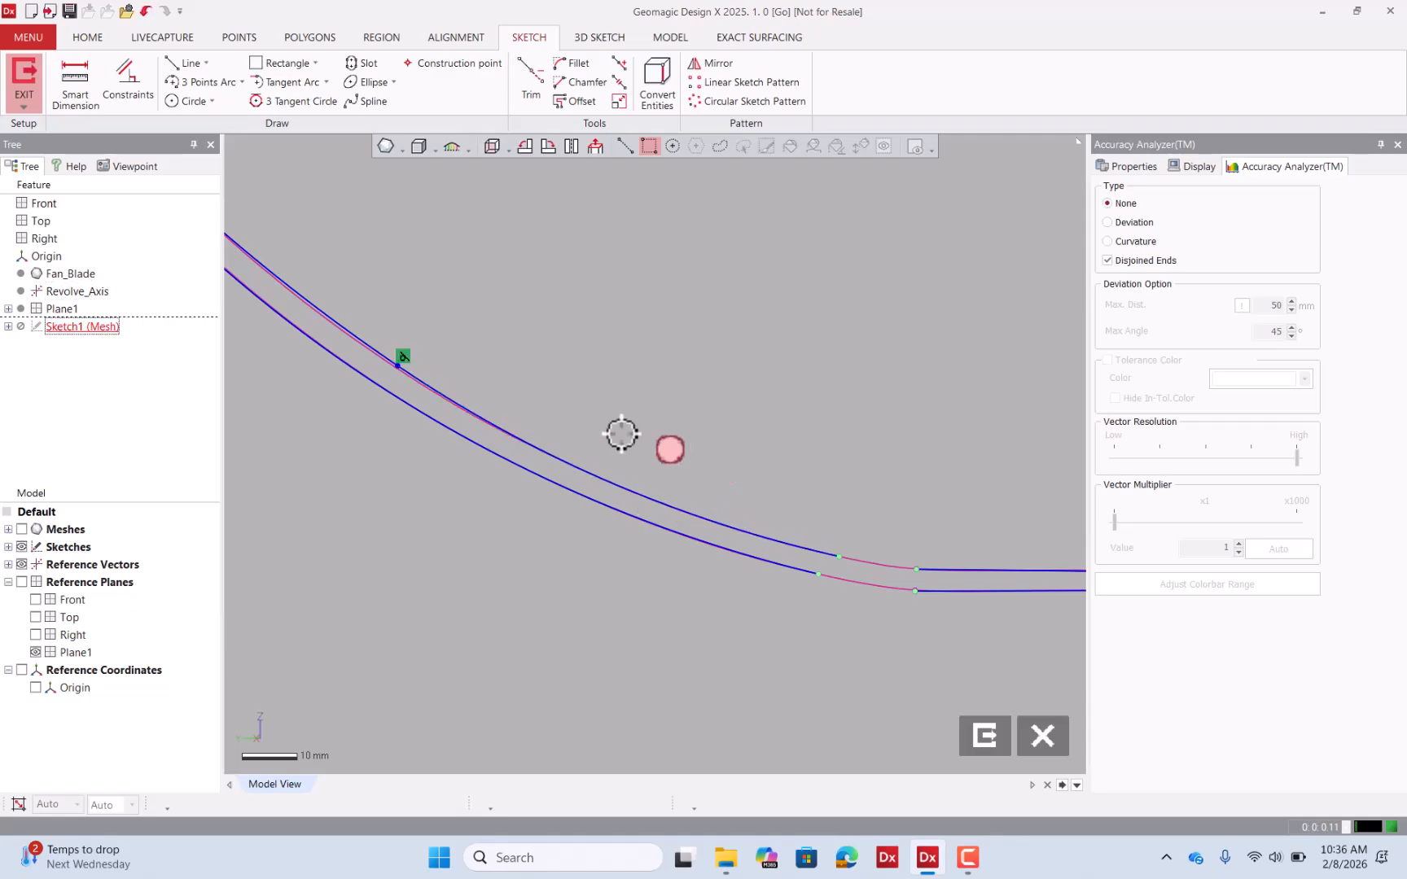
left_click_drag(399, 366, 395, 367)
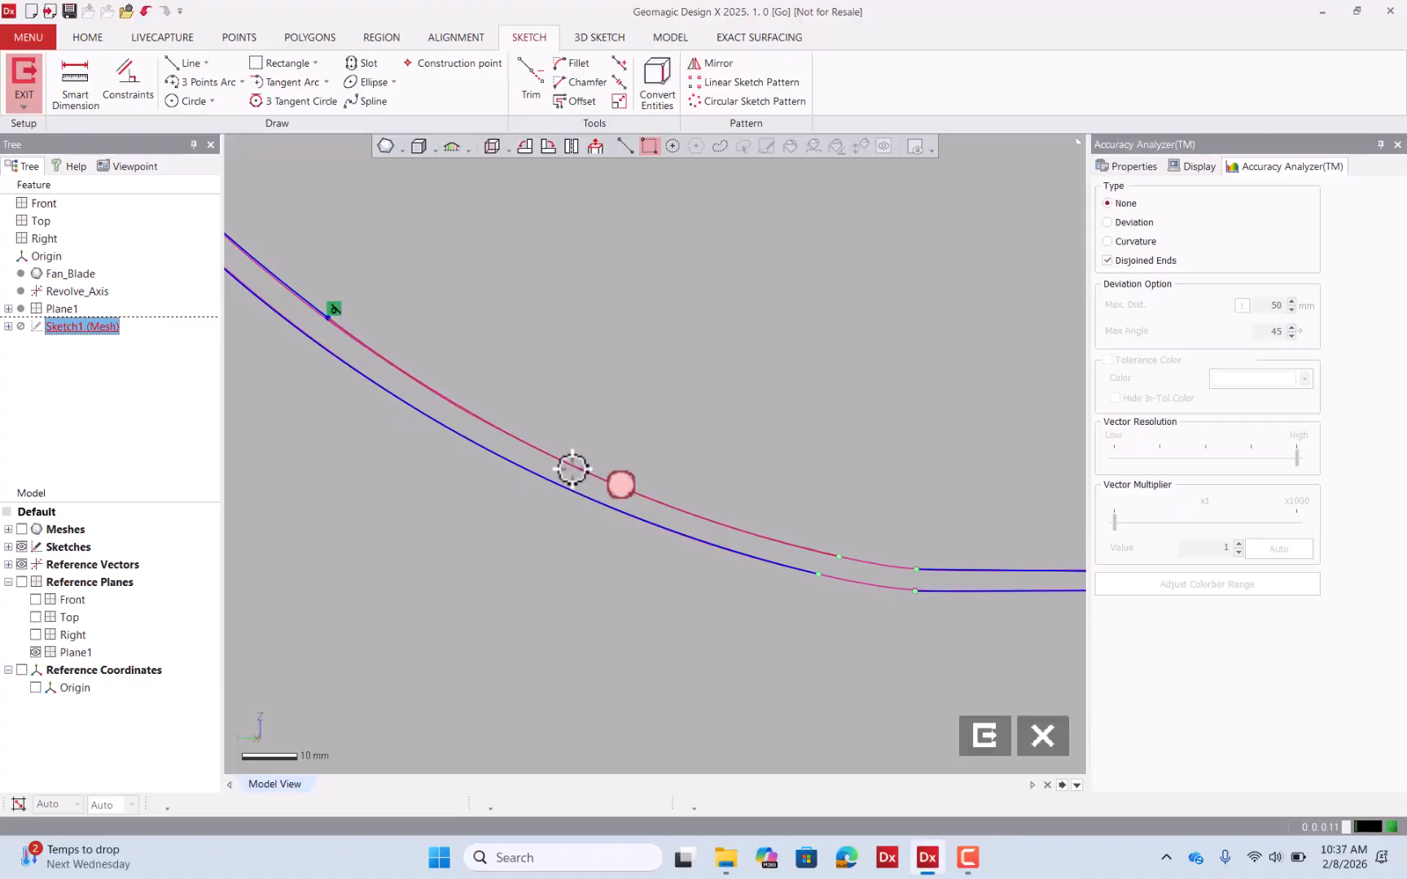
Fillet the wall's upper curve to the flange's upper line without a specified radius, then shrink the fillet to follow the mesh polyline.
scroll(651, 464, "down", 5)
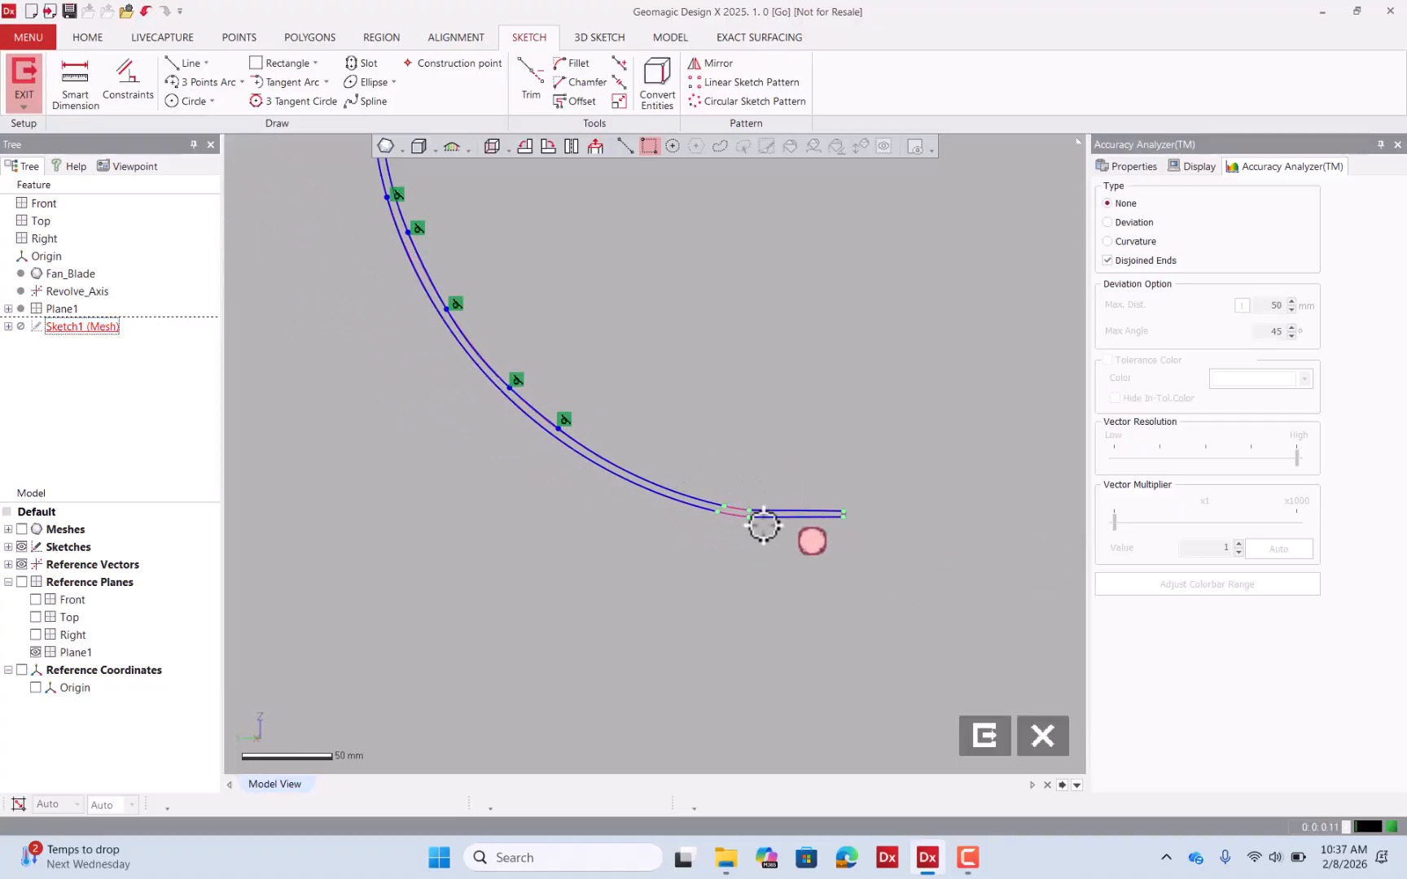
scroll(735, 491, "up", 5)
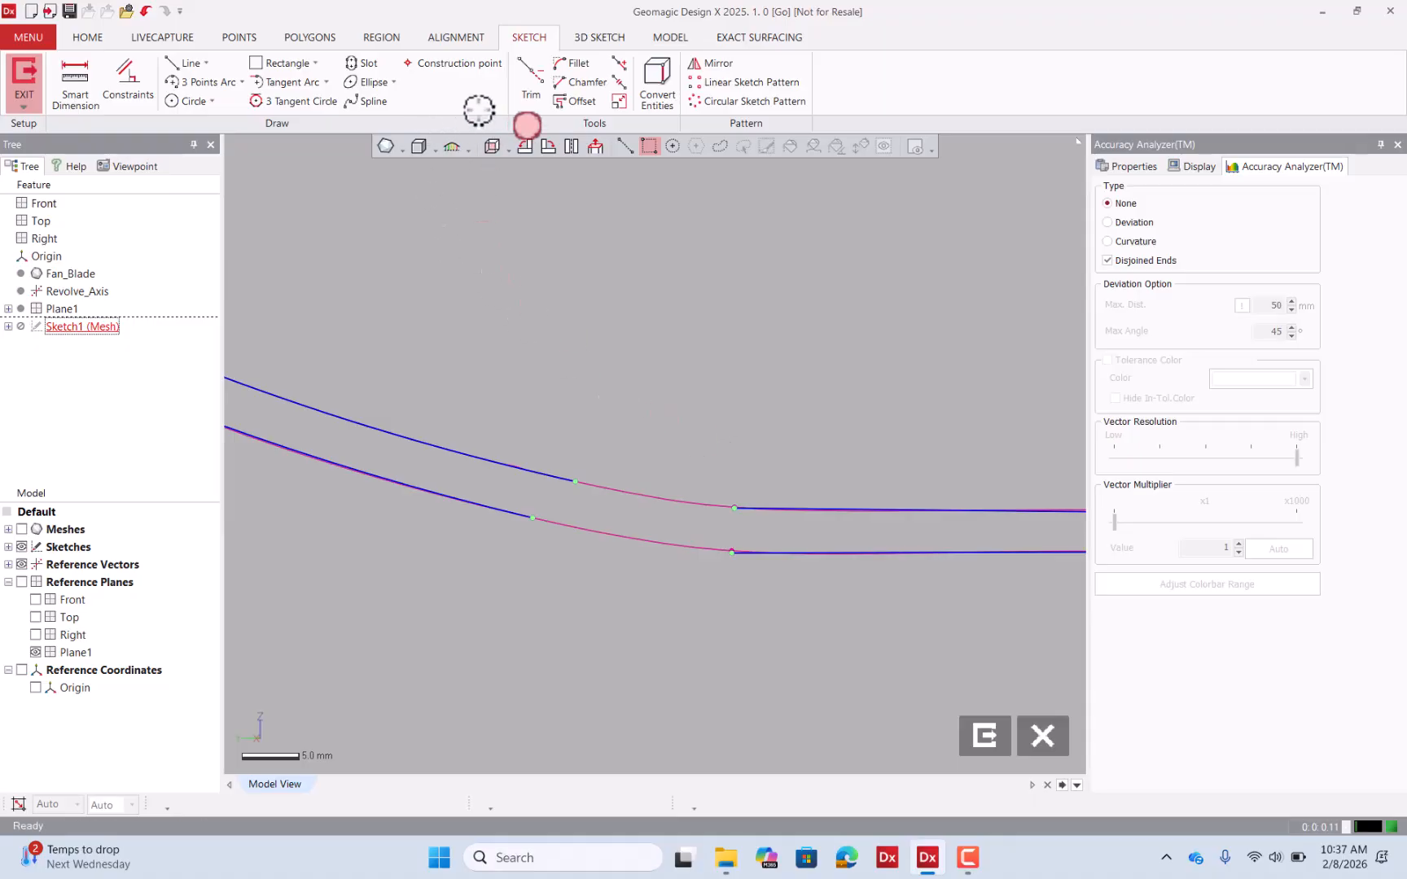
left_click(575, 63)
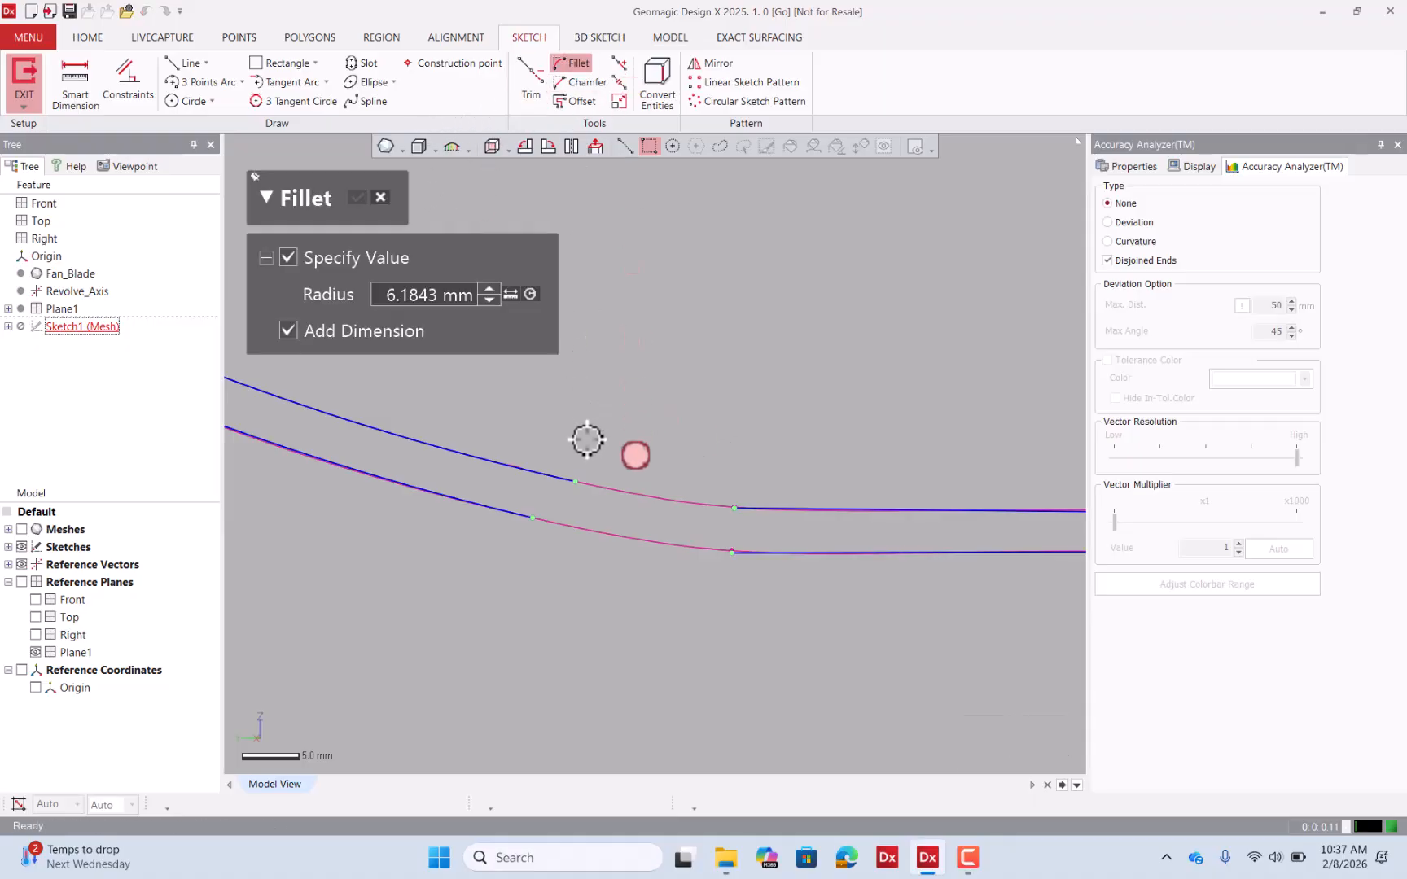
left_click(334, 258)
left_click(557, 480)
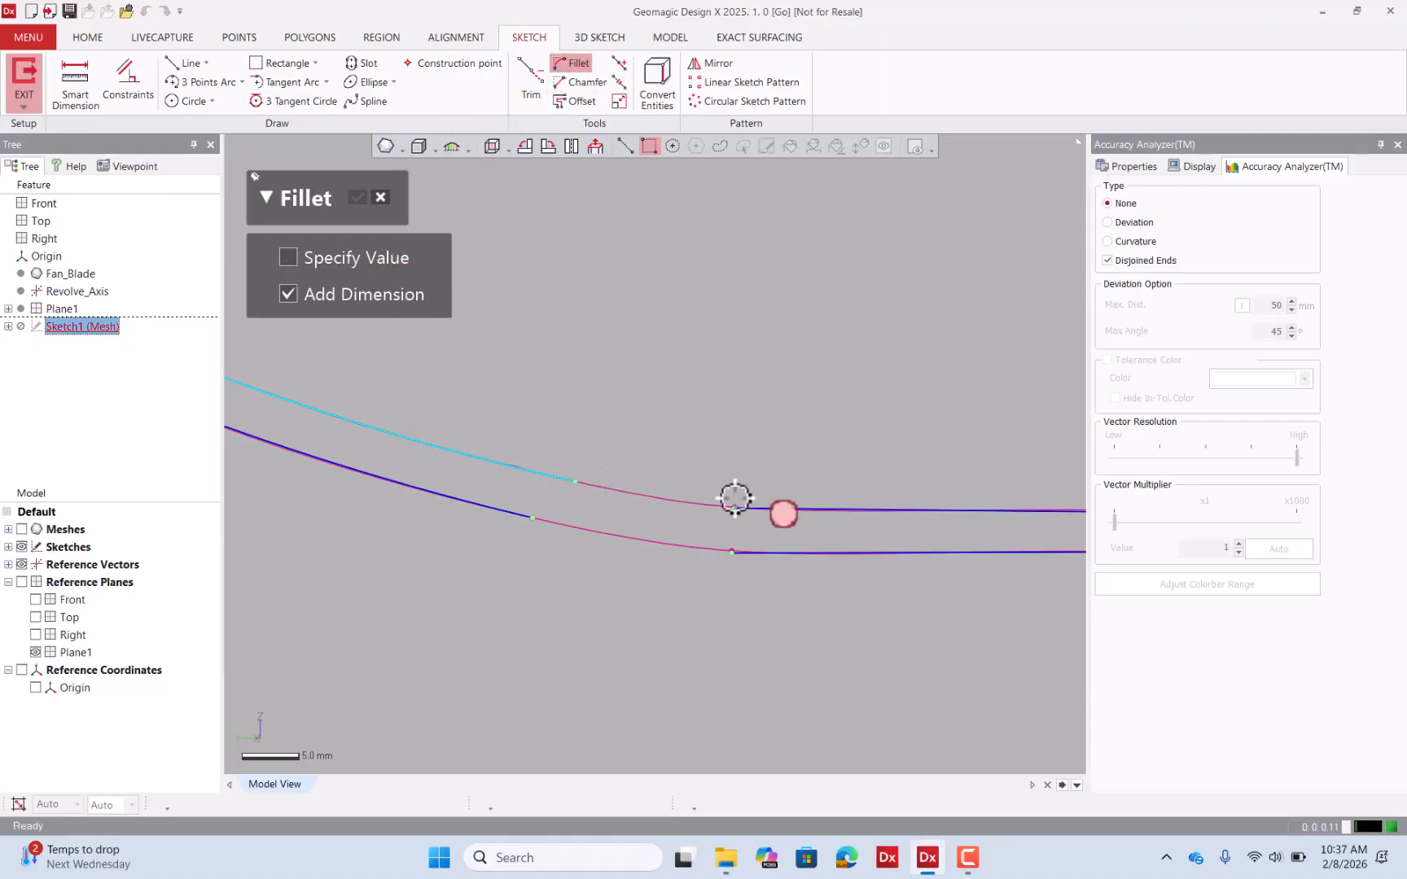
left_click(814, 511)
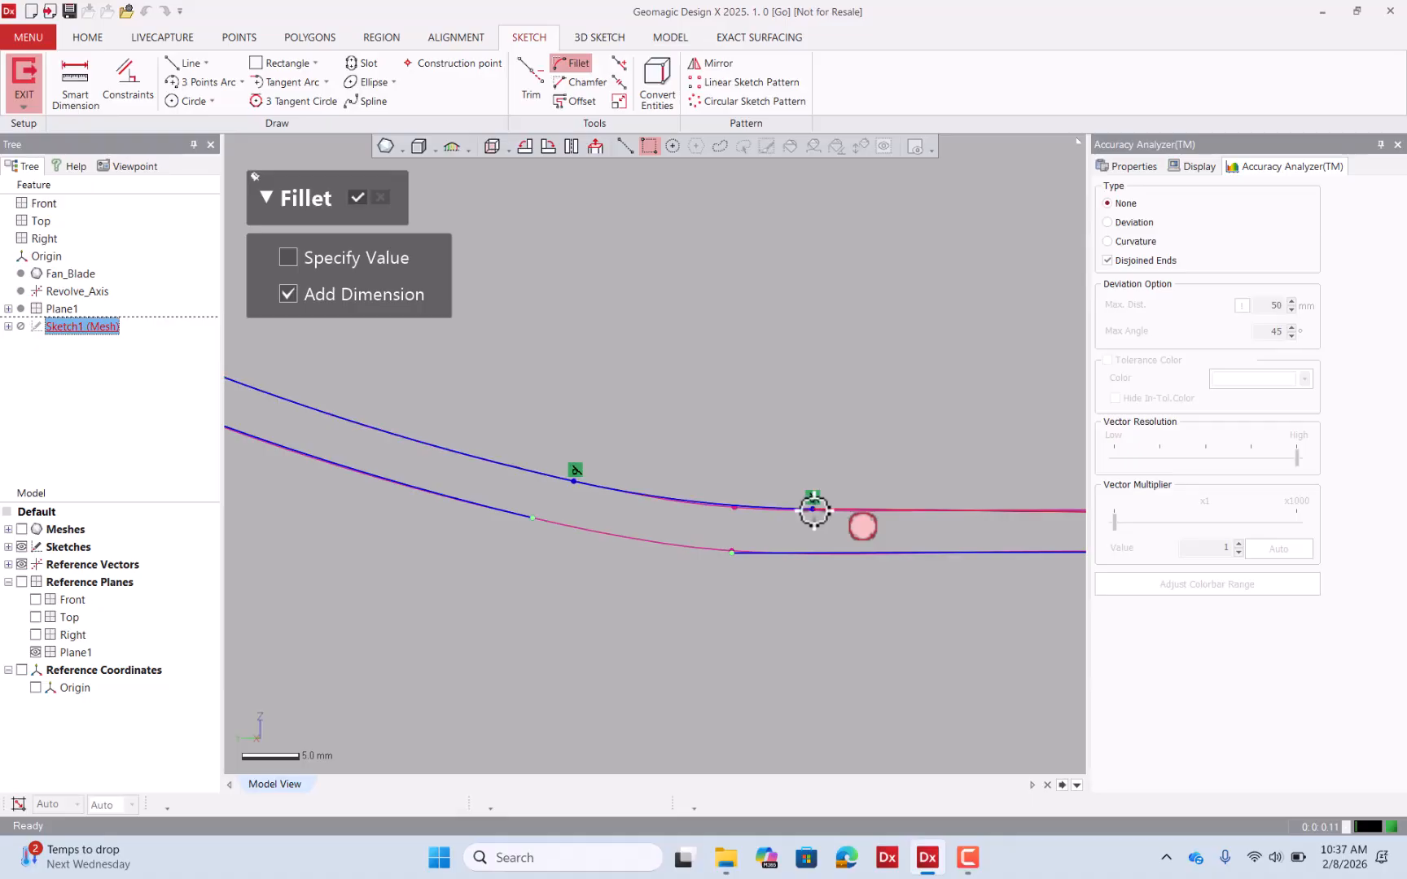
mouse_move(814, 510)
left_mouse_down()
mouse_move(703, 509)
mouse_move(1046, 503)
mouse_move(794, 507)
left_mouse_up()
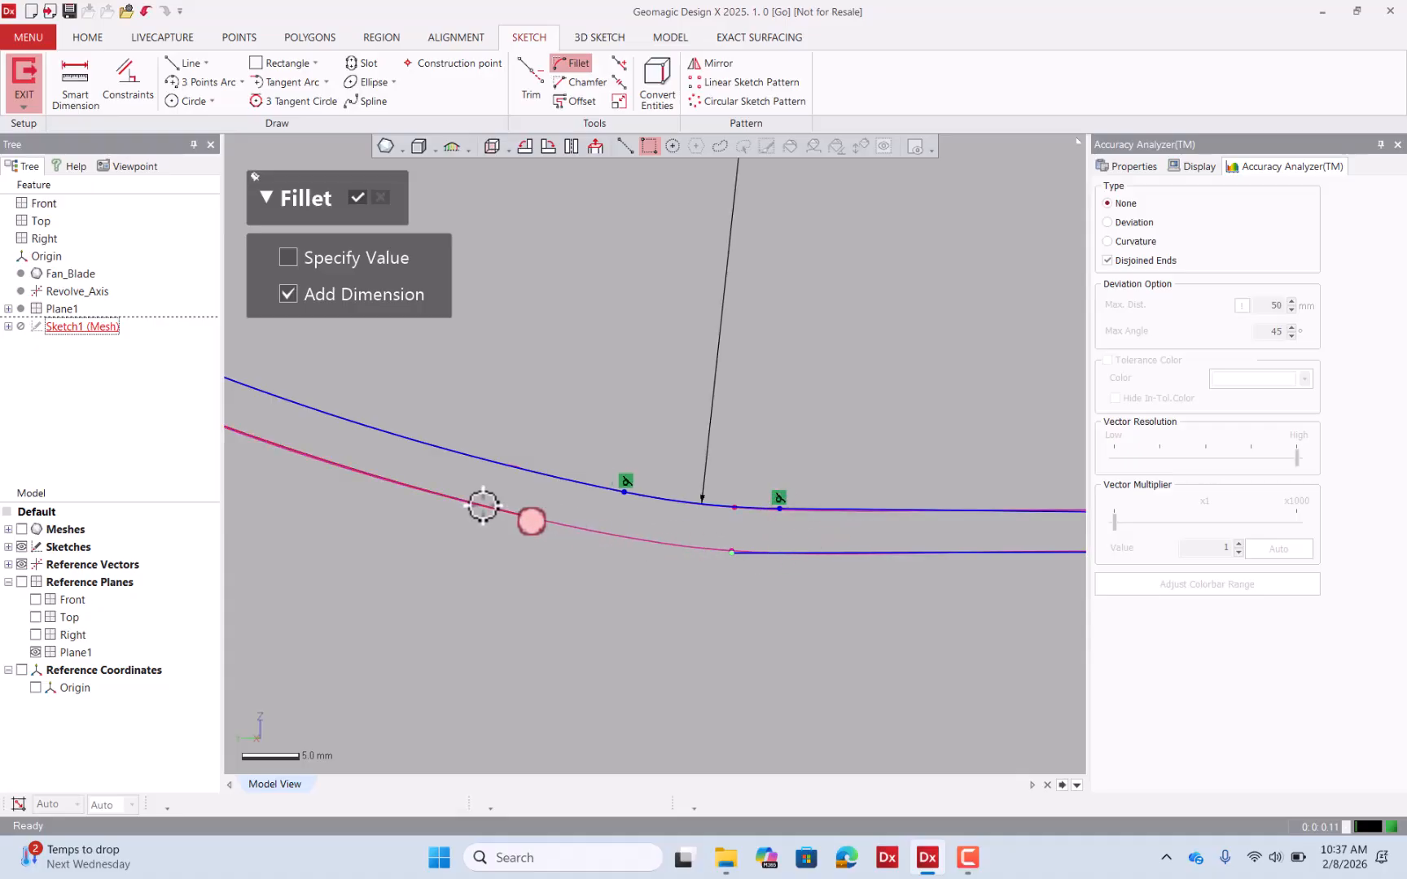
Fillet the wall's lower curve to the flange's lower line so the bend follows the mesh polyline.
left_click(487, 508)
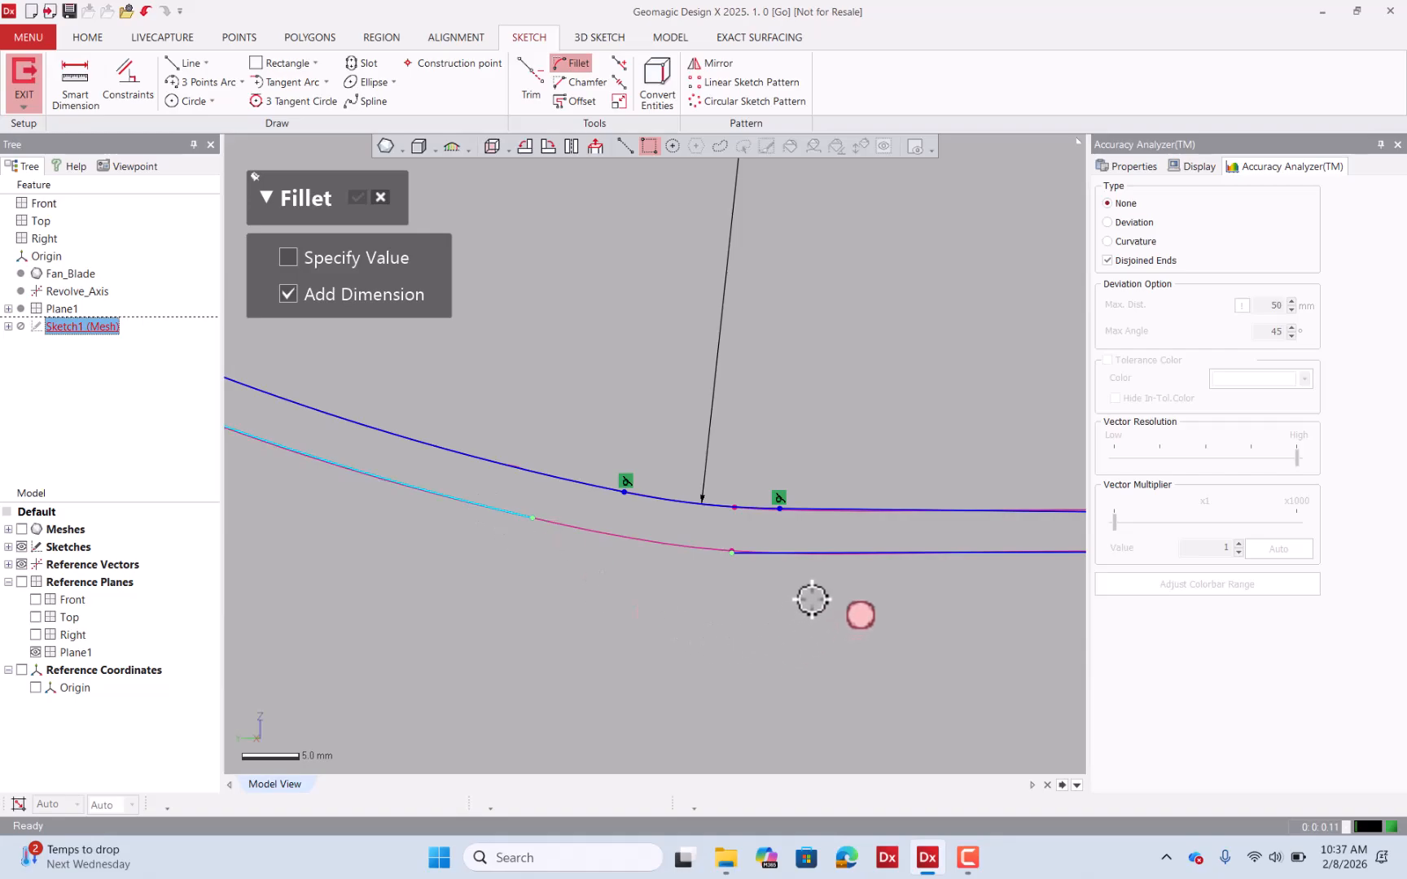
left_click(852, 556)
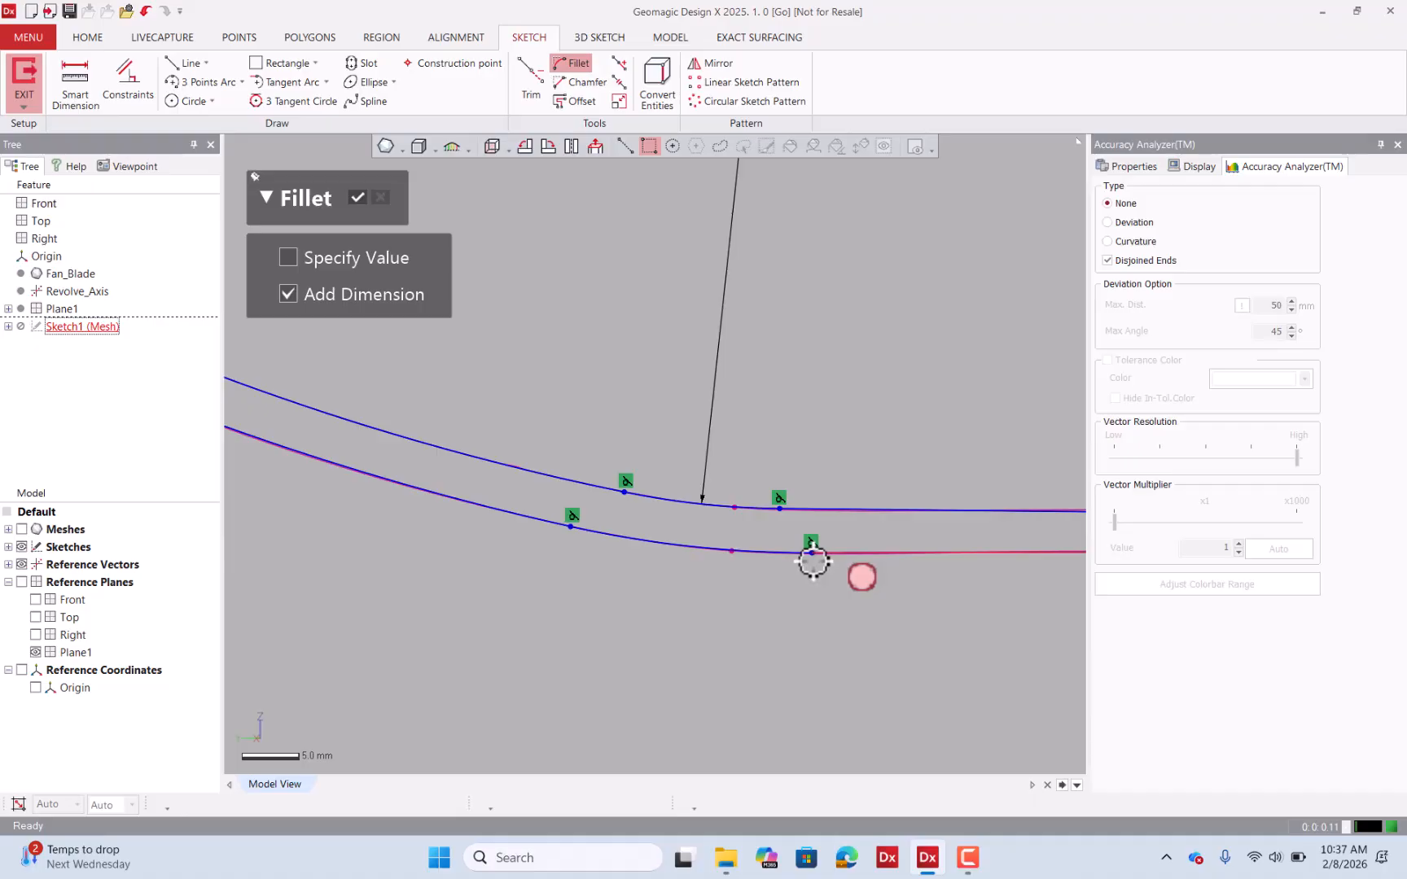
scroll(733, 580, "down", 5)
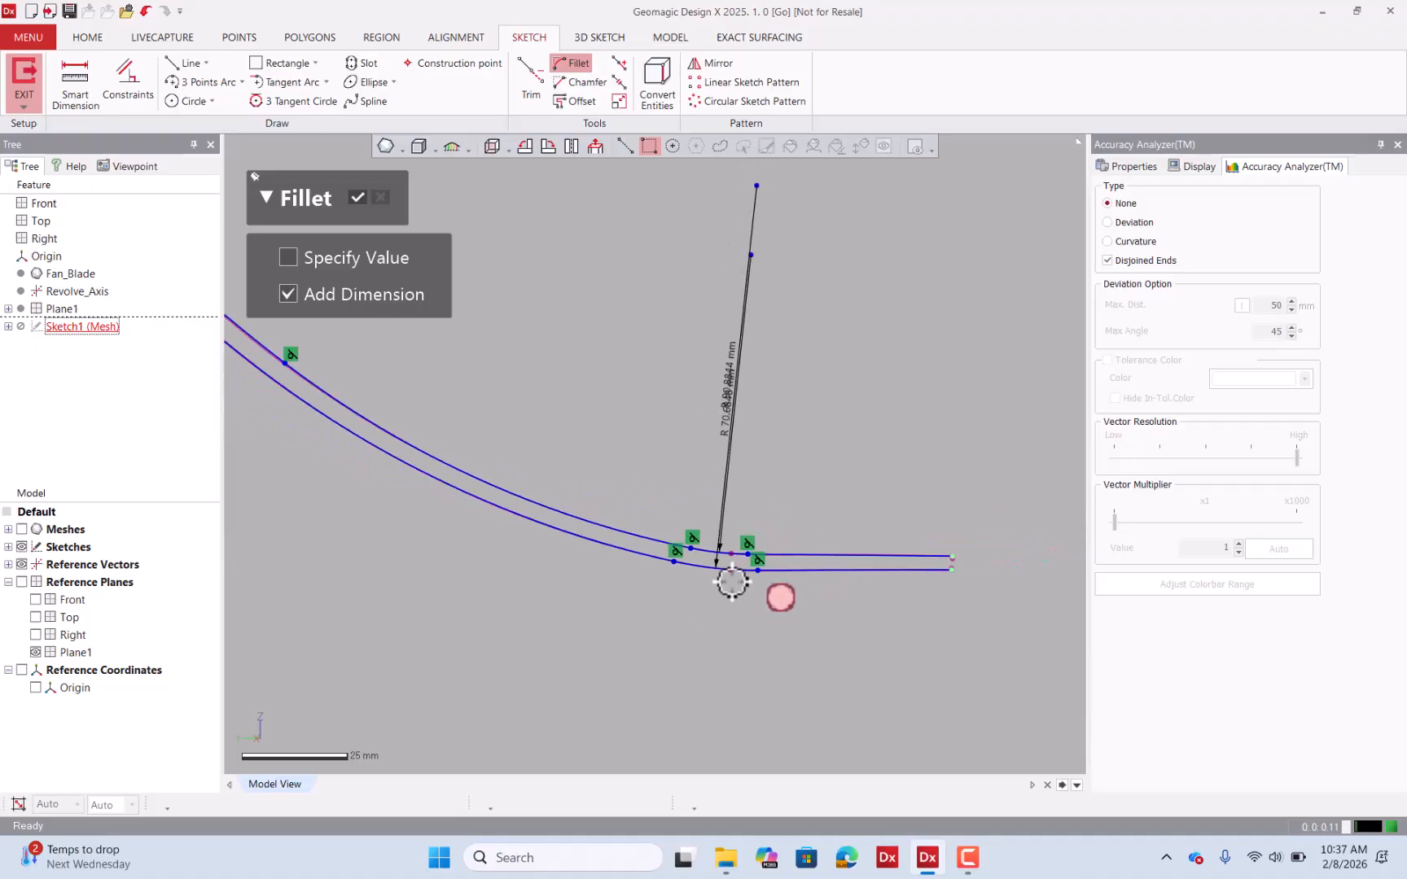
left_click(362, 198)
Compare the flange's outer end with the mesh and draw a vertical line about 15 mm long across that end.
left_click(21, 529)
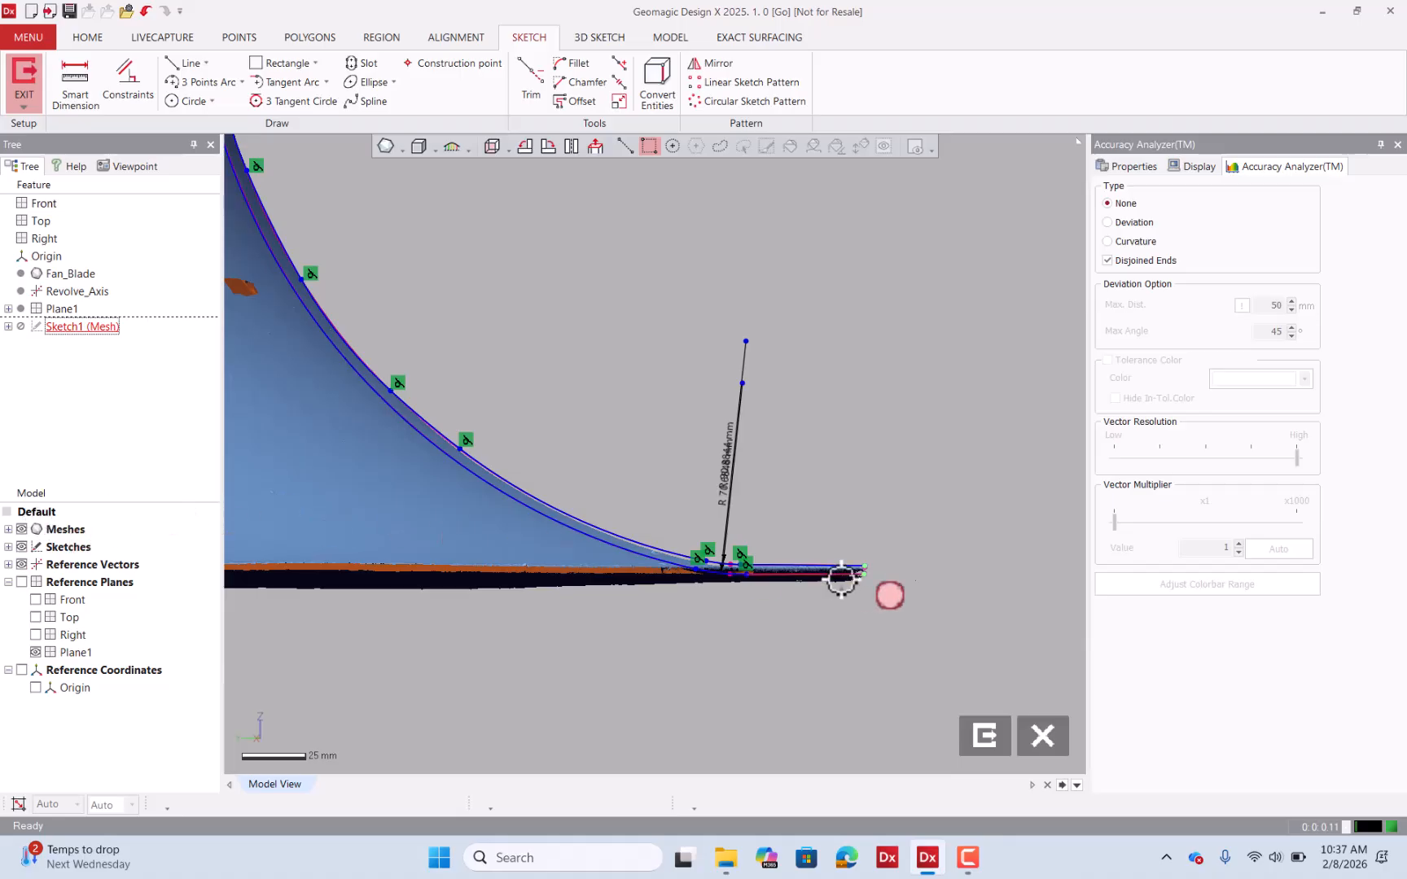
scroll(842, 580, "up", 5)
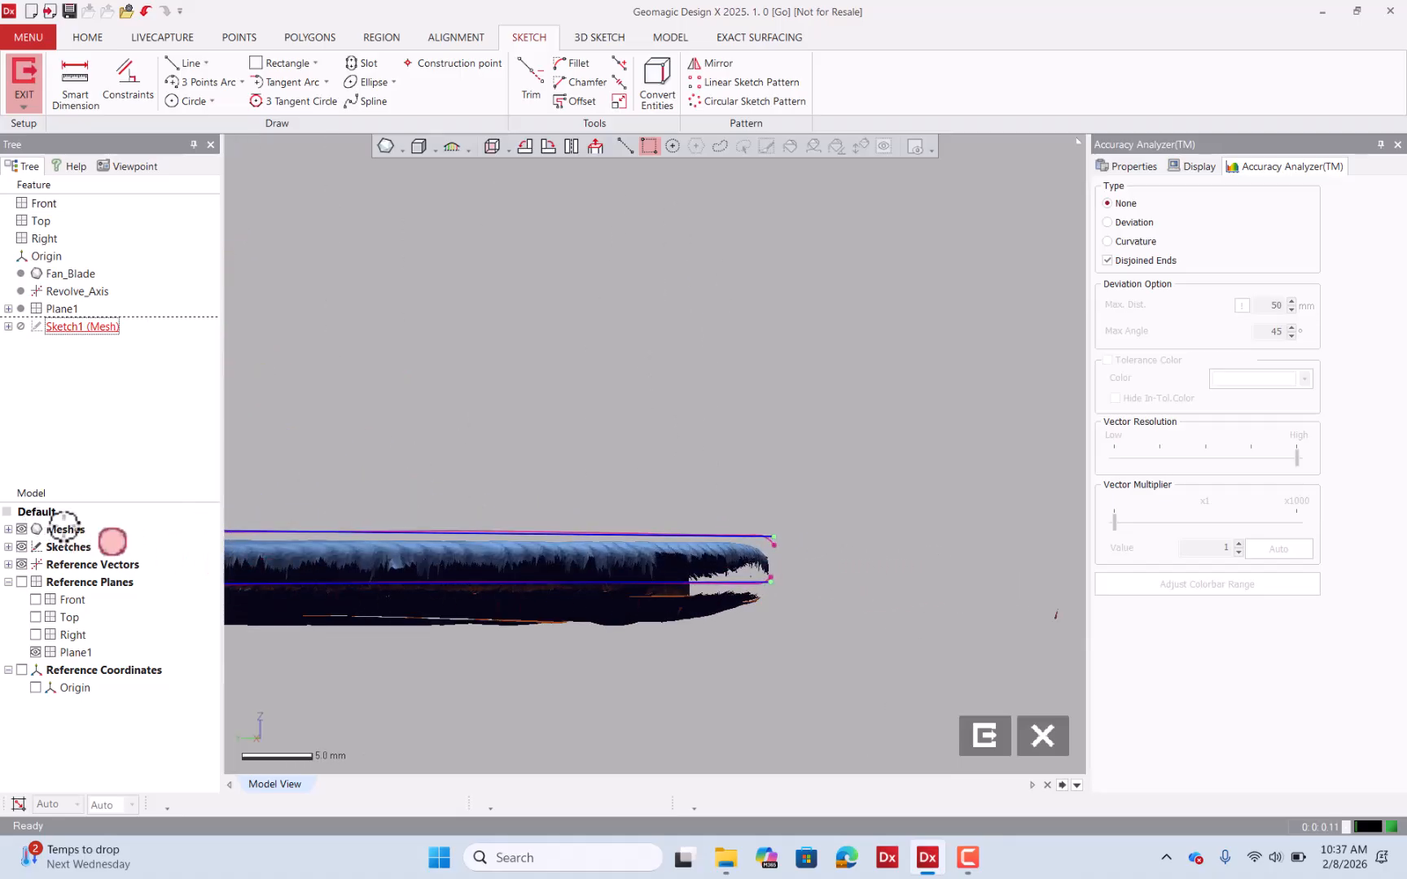
left_click(22, 529)
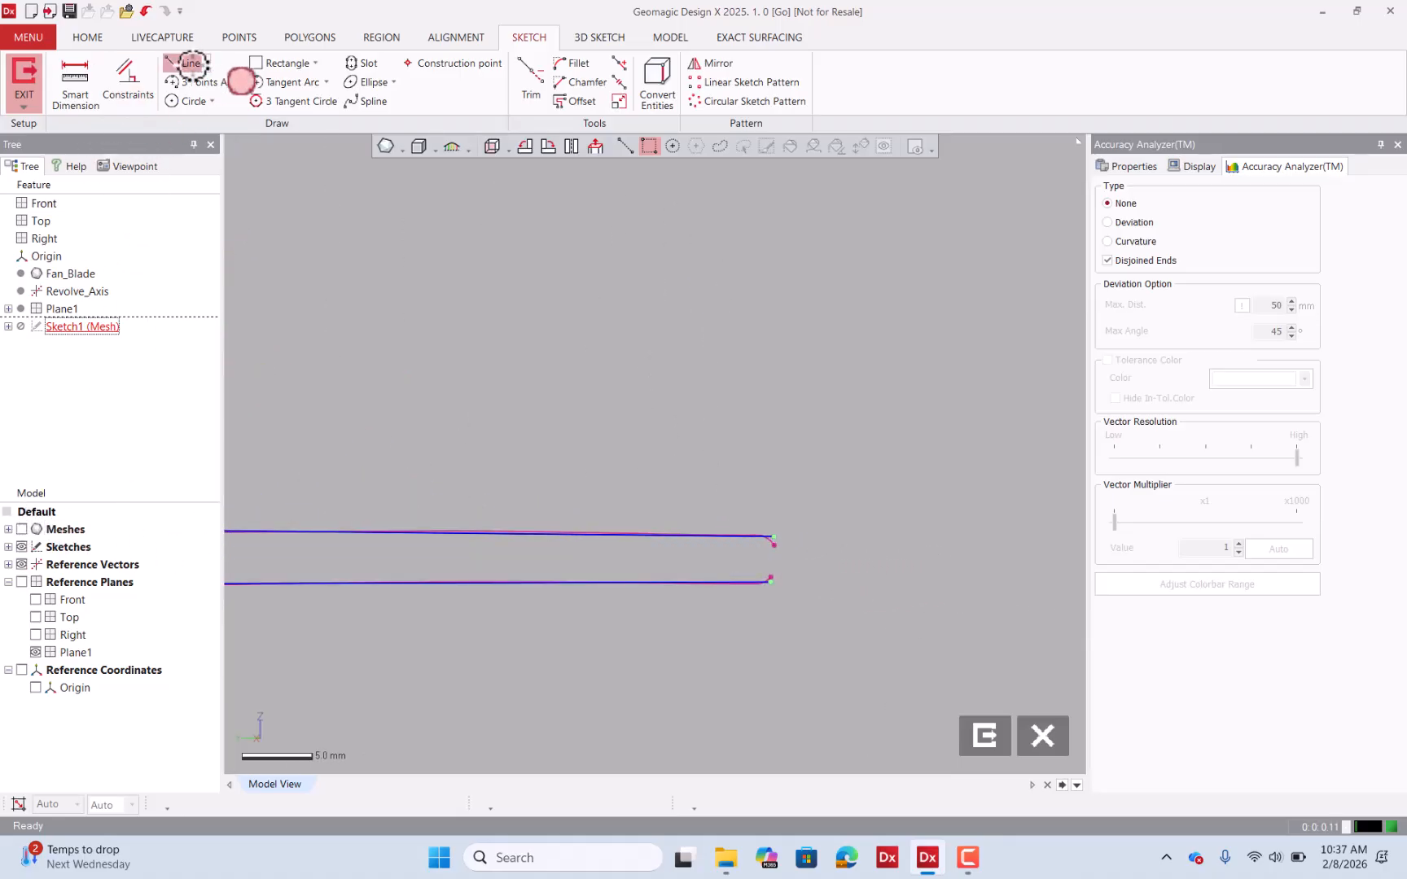
left_click(173, 63)
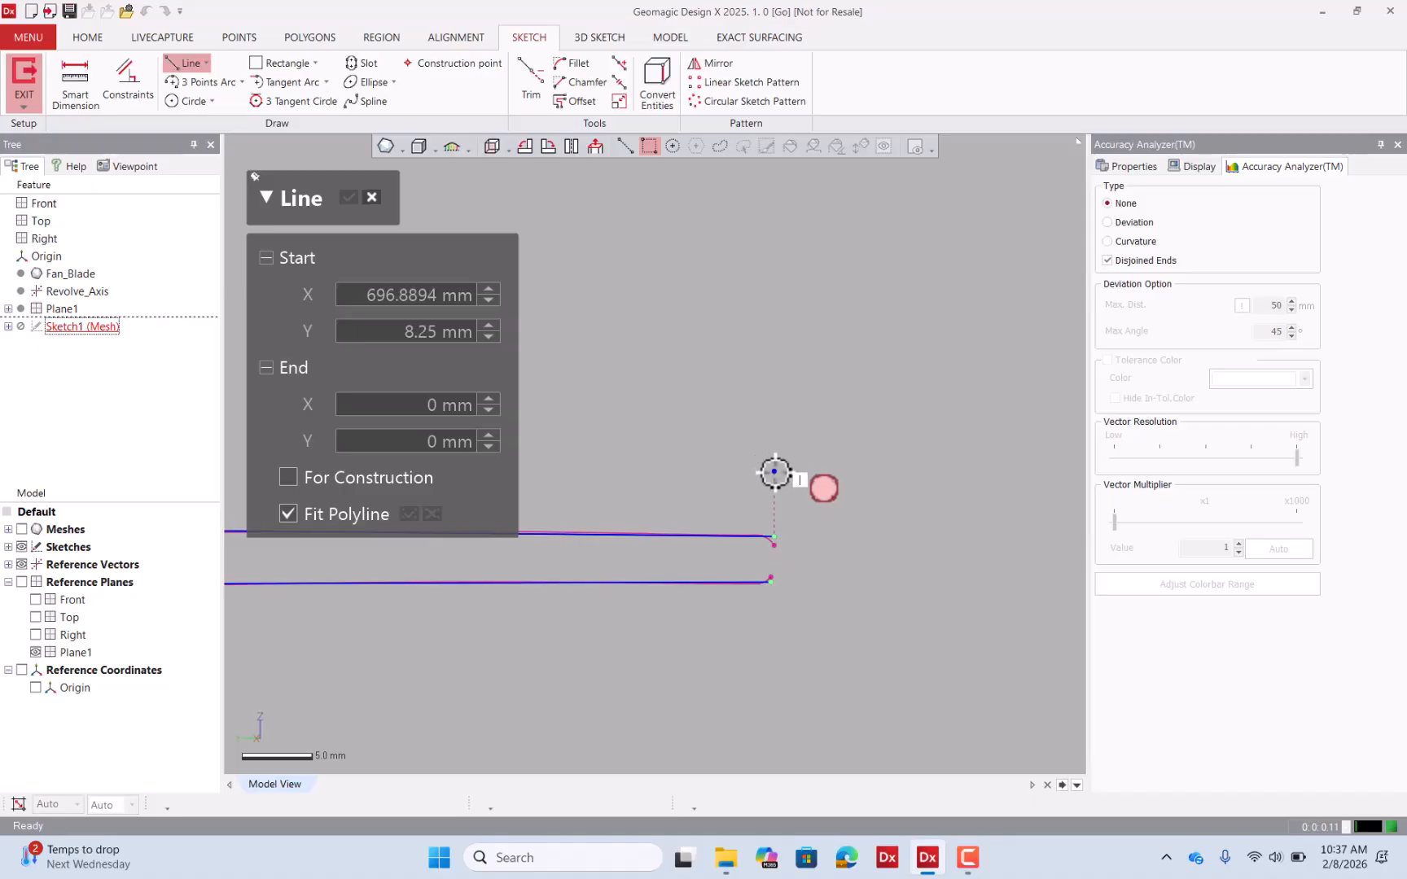
left_click(774, 472)
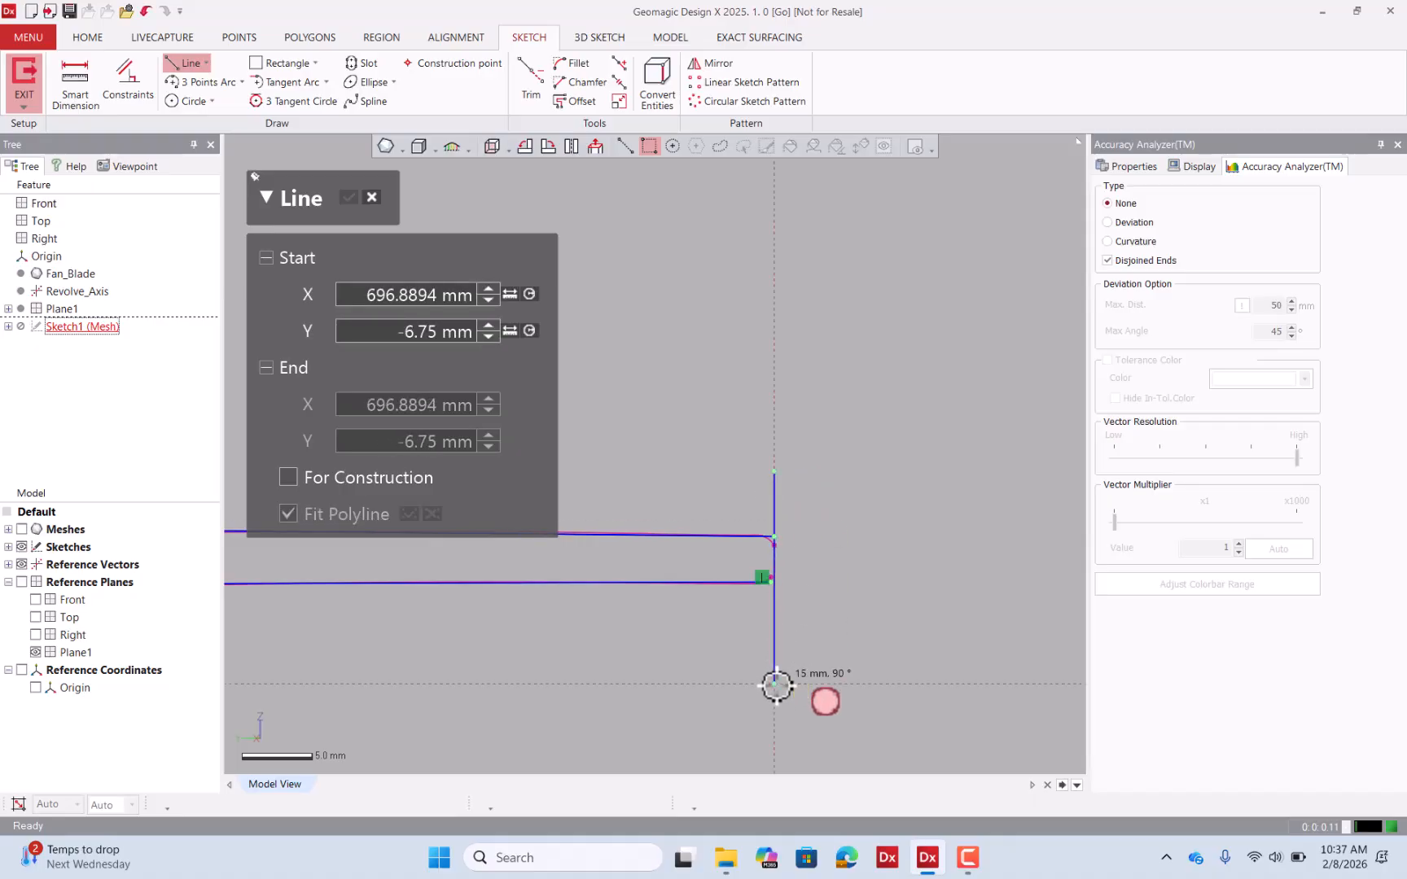
key("Escape")
key("Escape")
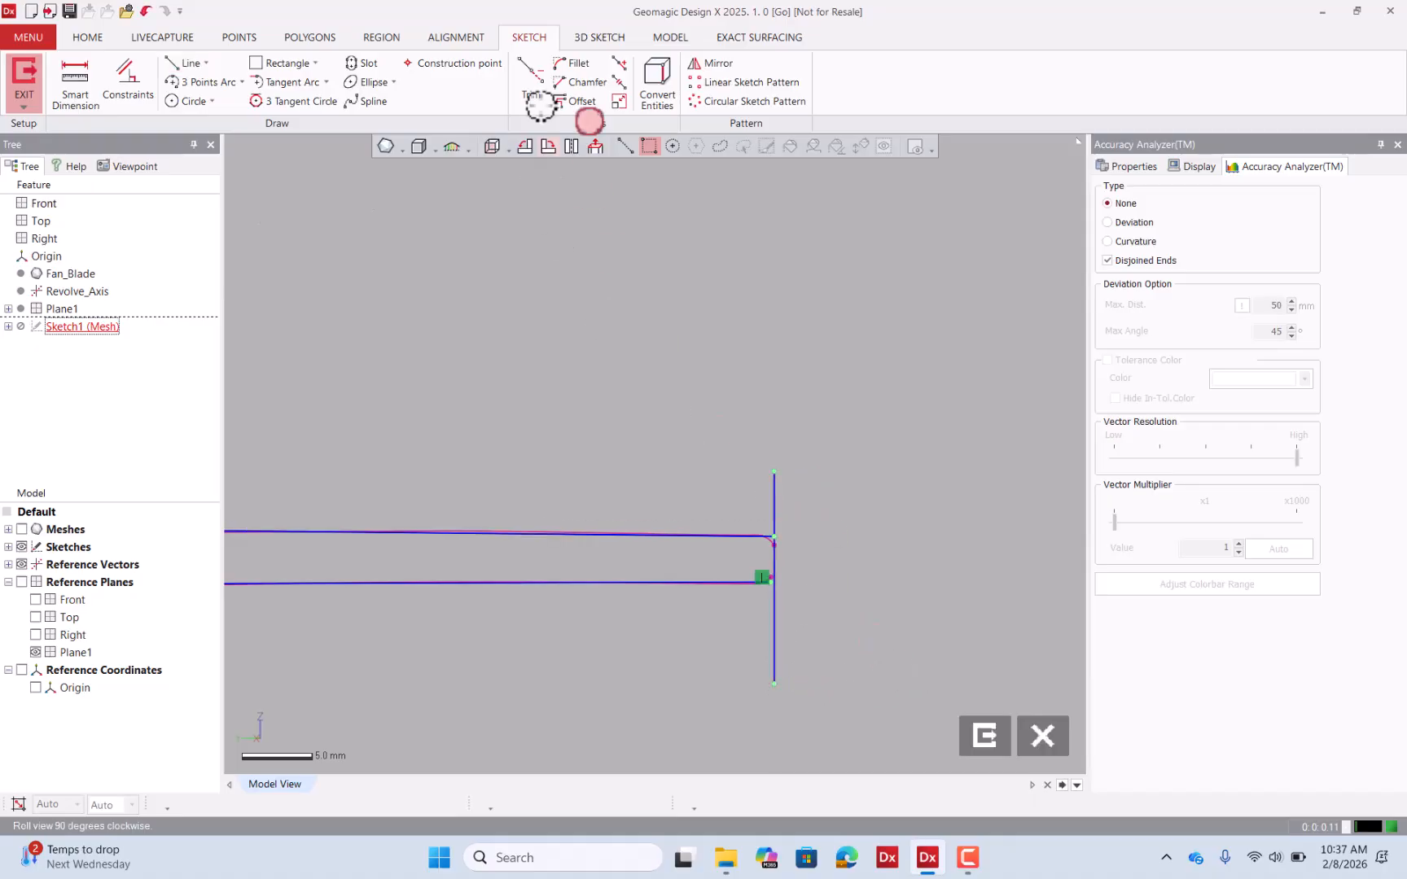
Join the vertical end line to the flange's upper and lower lines with Corner Trim.
left_click(531, 80)
left_click(710, 536)
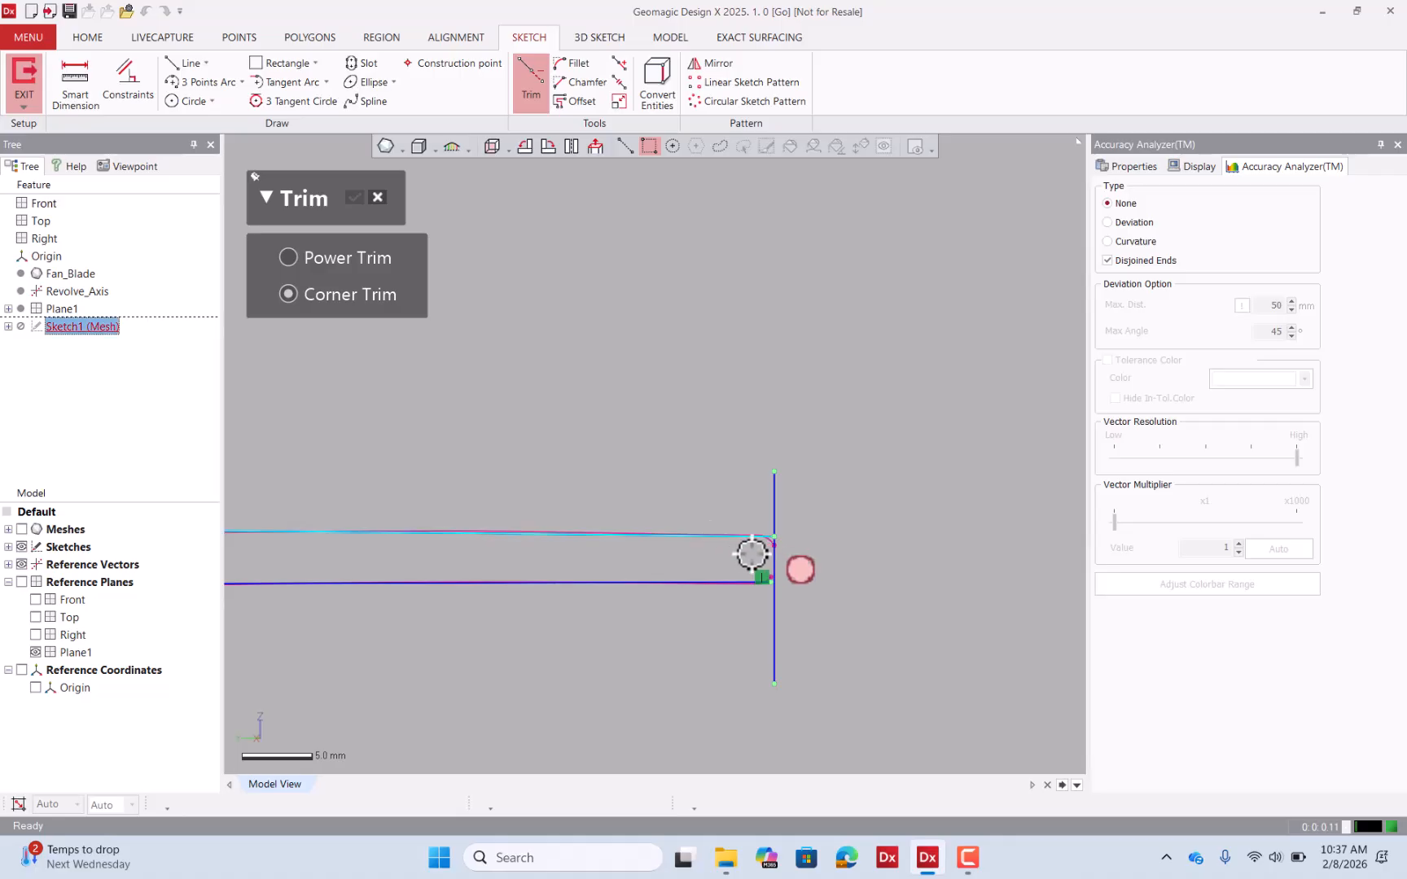
left_click(772, 560)
left_click(737, 583)
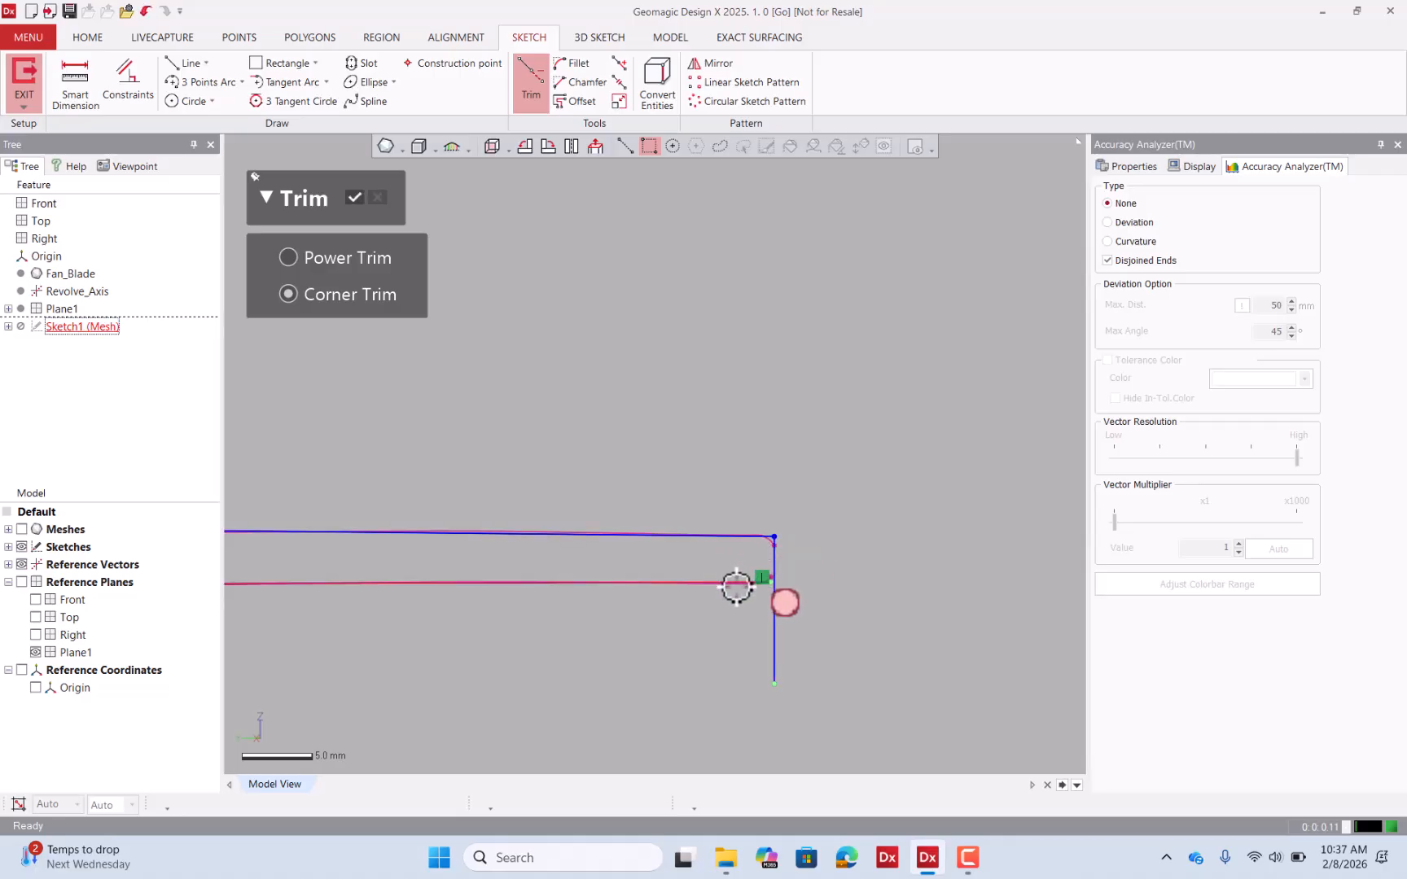
left_click(774, 566)
scroll(868, 582, "down", 1)
scroll(868, 582, "down", 8)
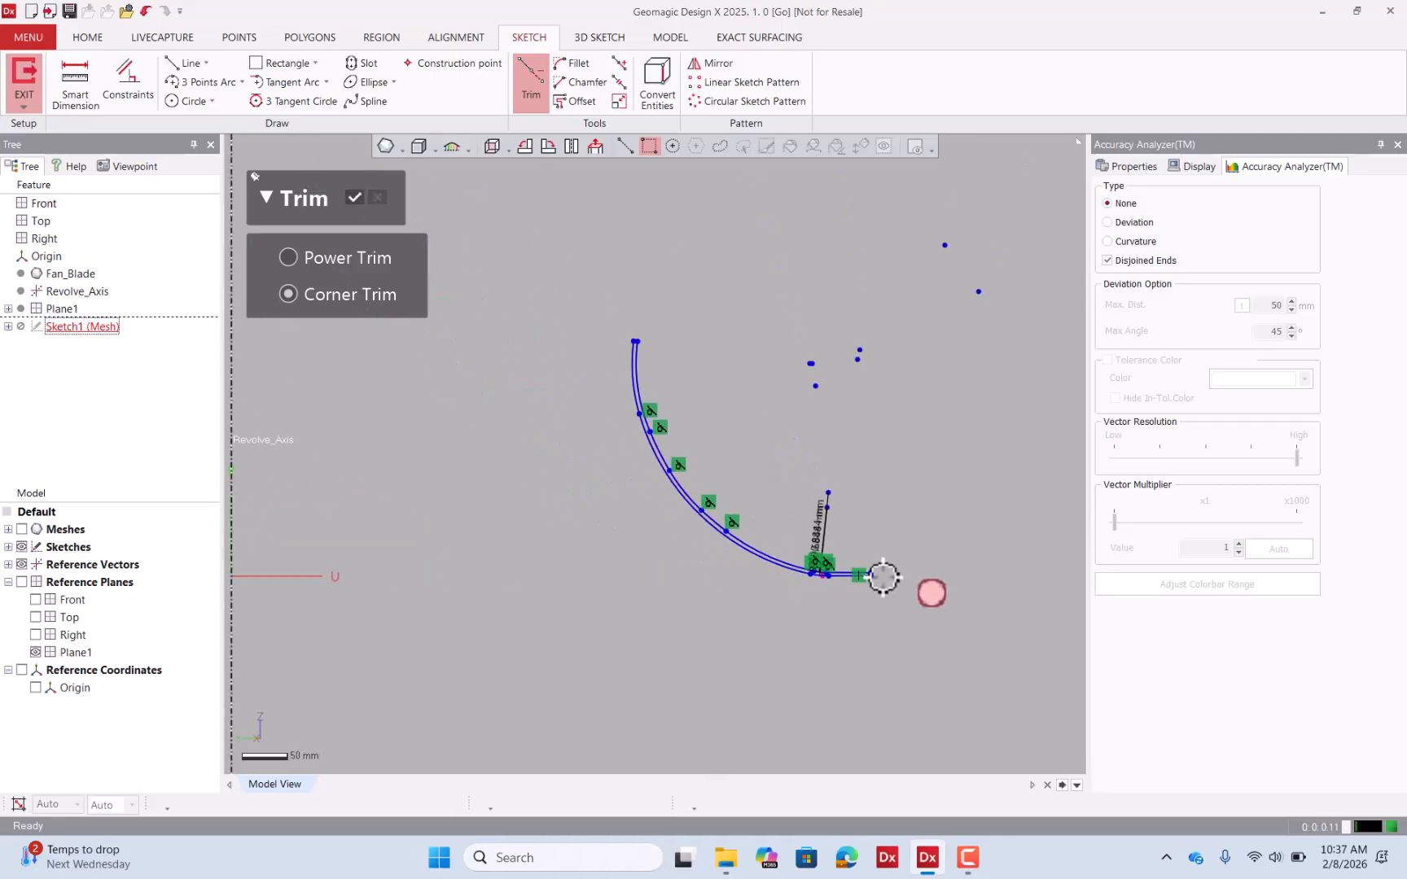
left_click(354, 190)
Inspect the whole profile for remaining disjoined ends, from the top of the wall to the flange's outer end.
scroll(612, 367, "down", 3)
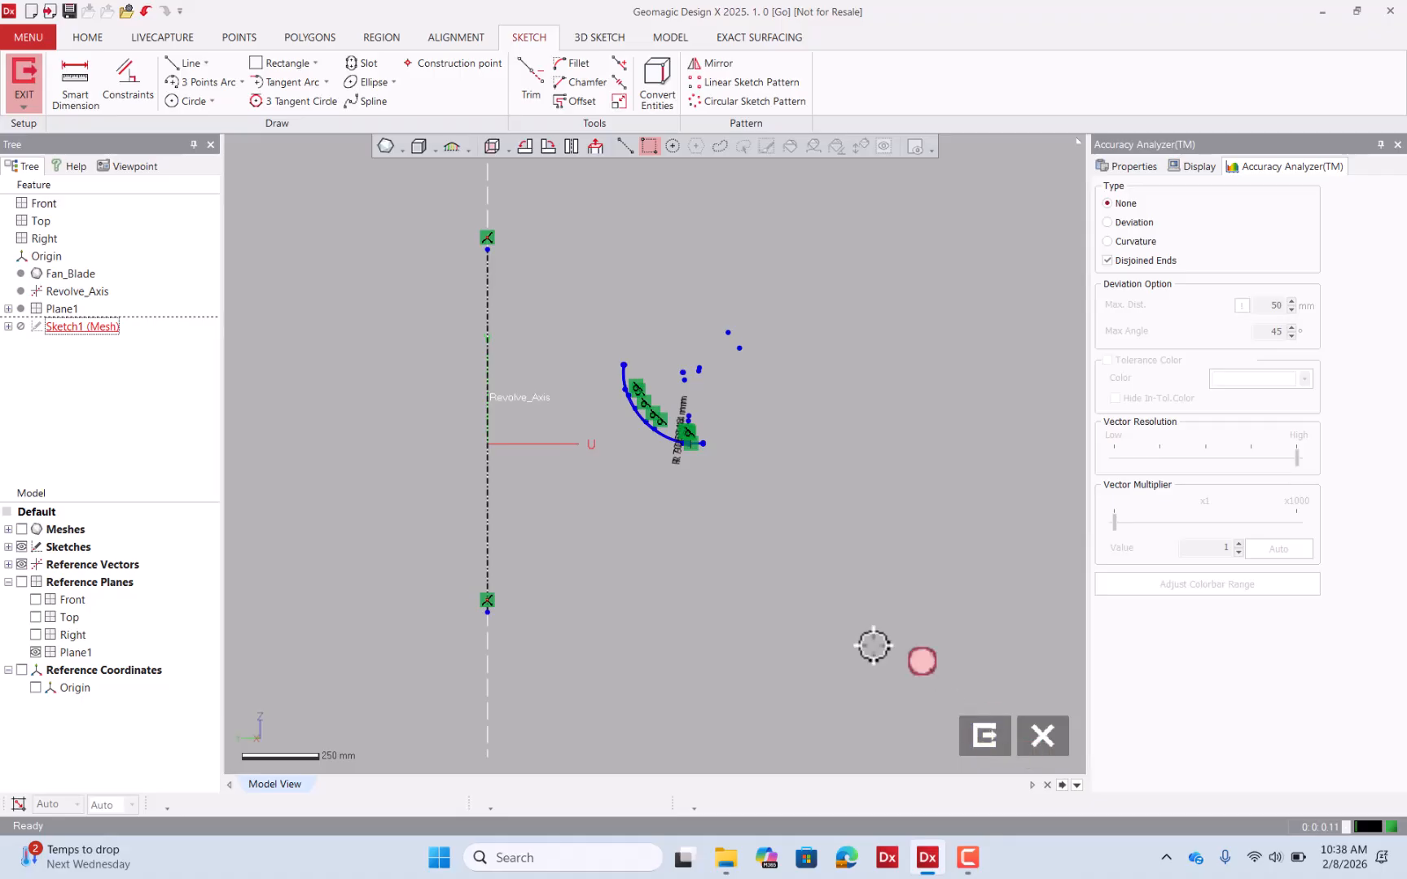
scroll(610, 372, "up", 5)
scroll(607, 374, "up", 2)
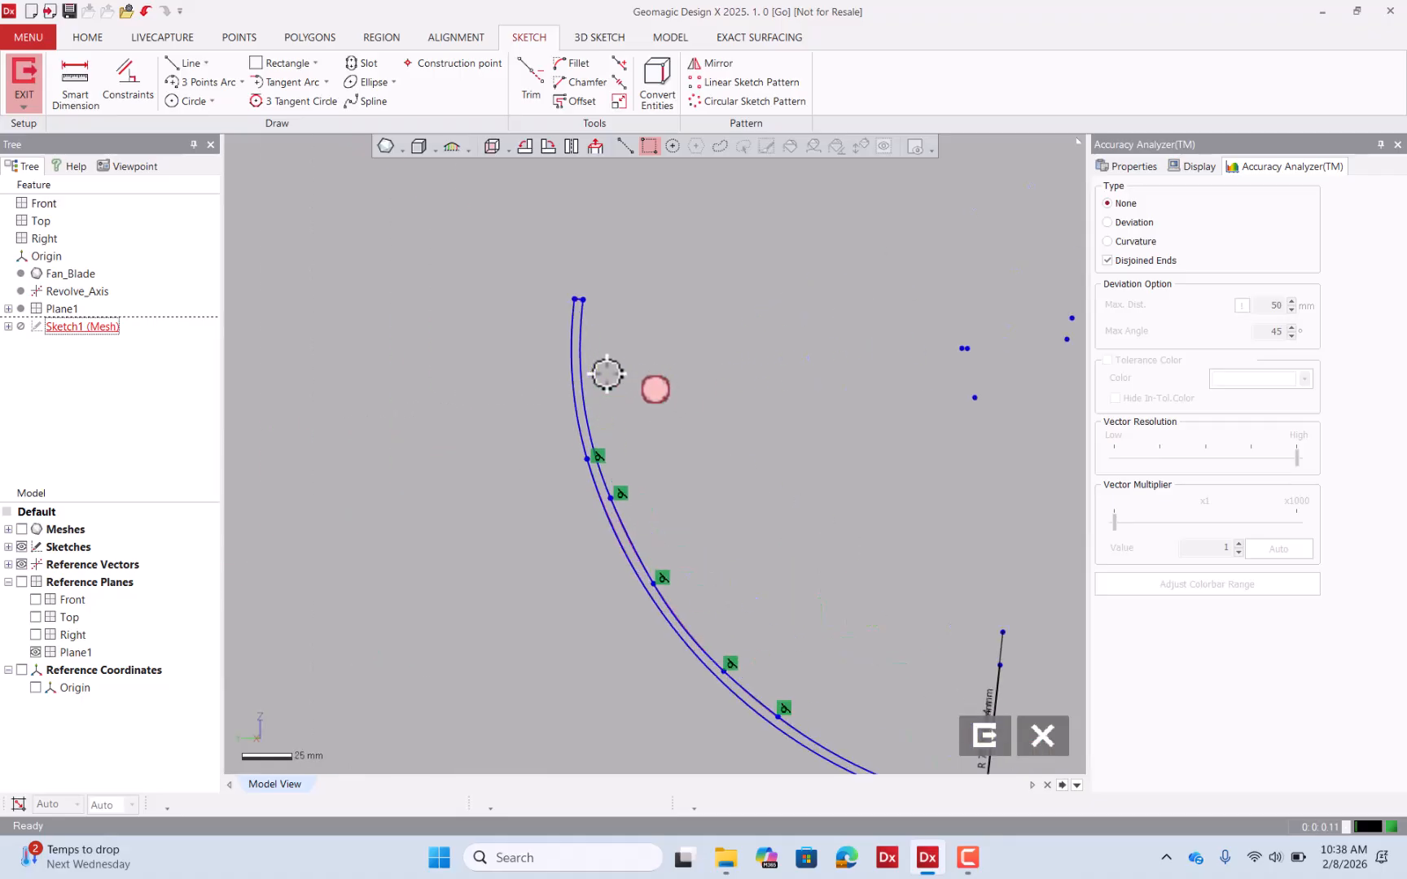
scroll(607, 373, "down", 1)
scroll(938, 691, "up", 1)
scroll(938, 692, "up", 1)
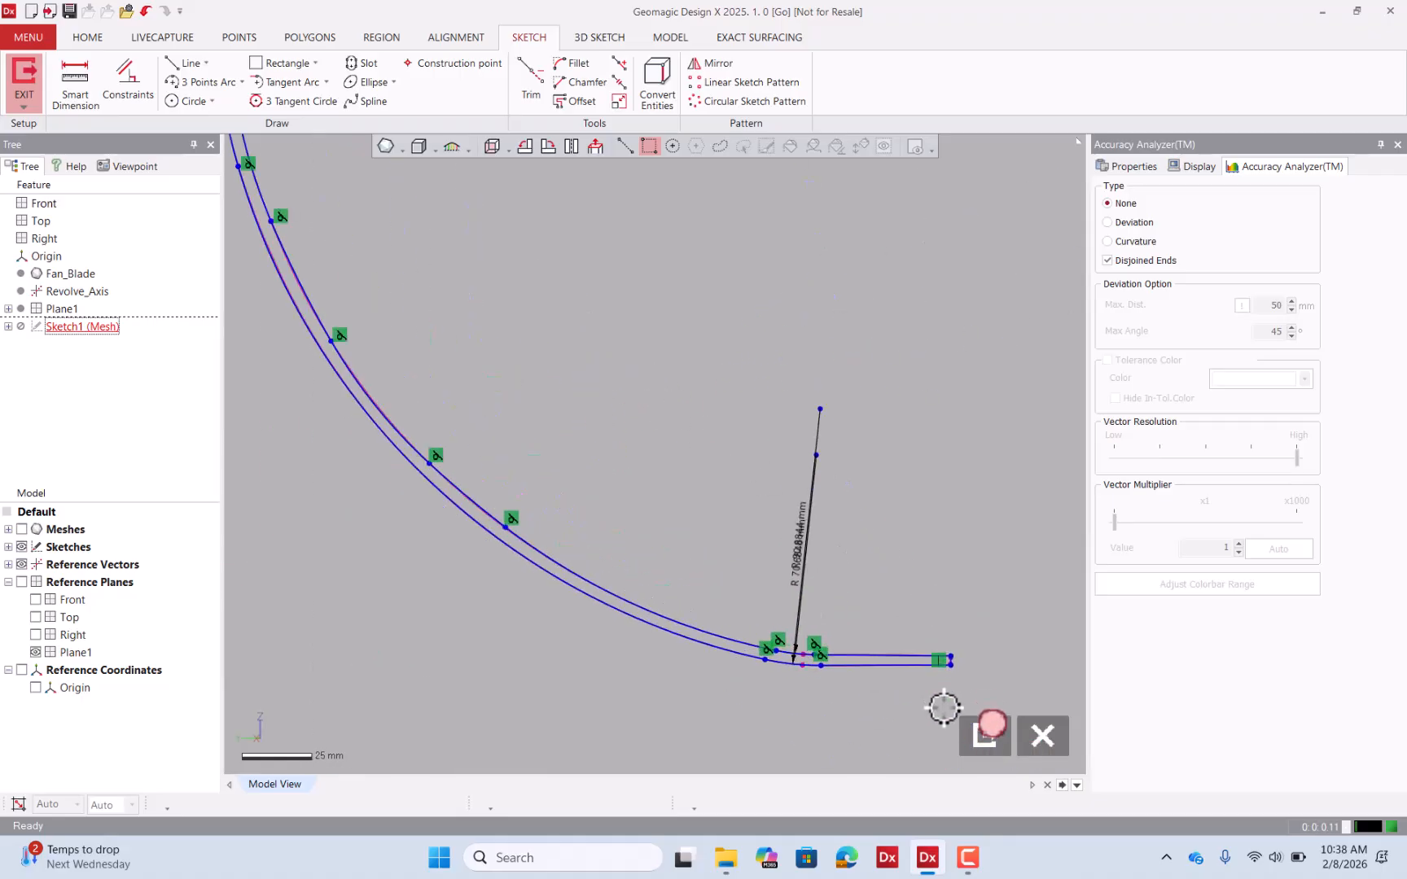
scroll(938, 691, "down", 1)
scroll(611, 519, "down", 1)
scroll(610, 519, "down", 1)
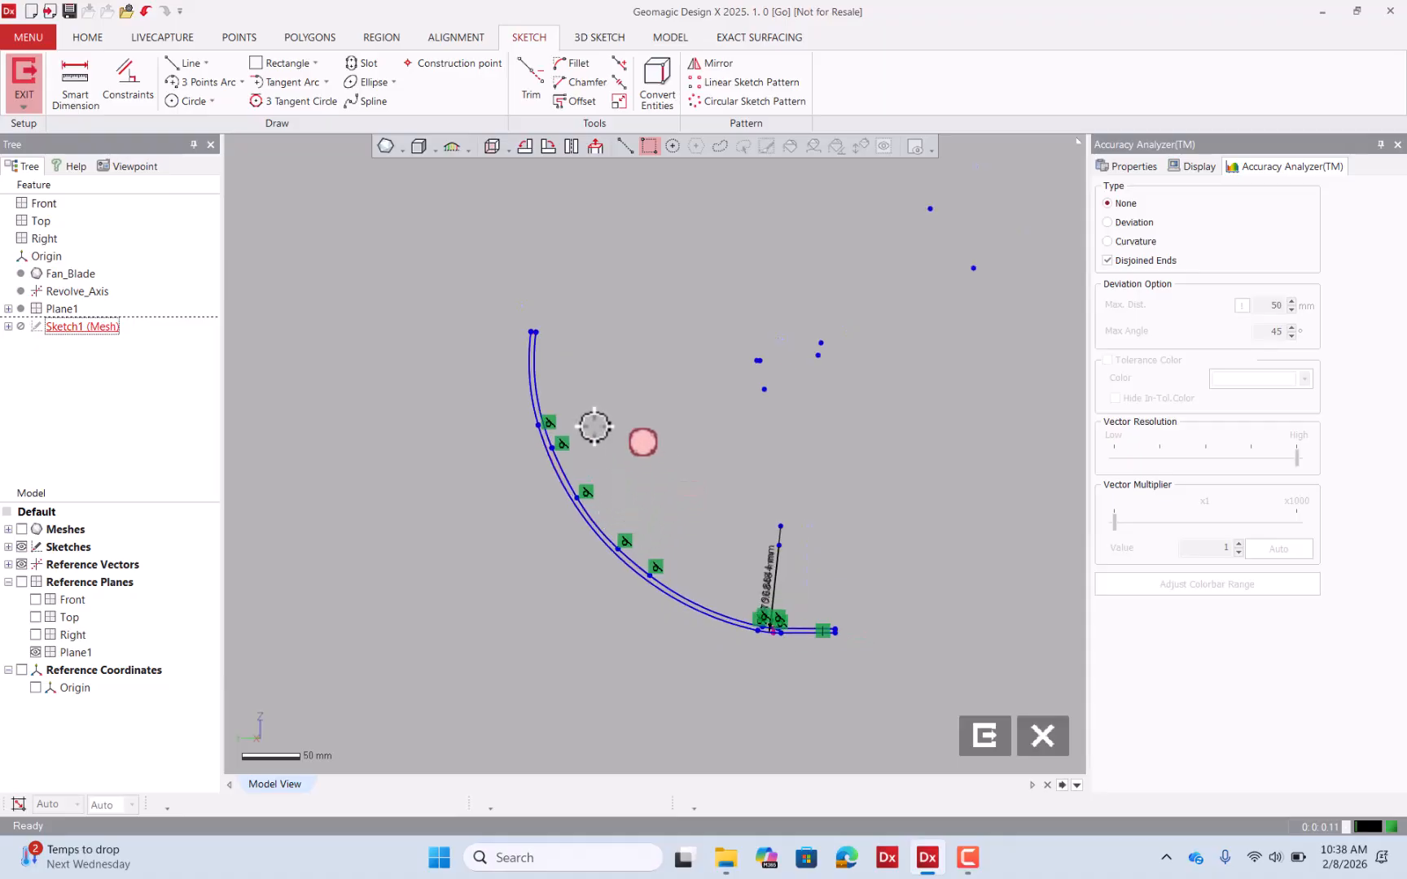
Check the profile curves with the Deviation analysis at a vector multiplier of about 7.13, and turn the analysis off.
left_click(451, 147)
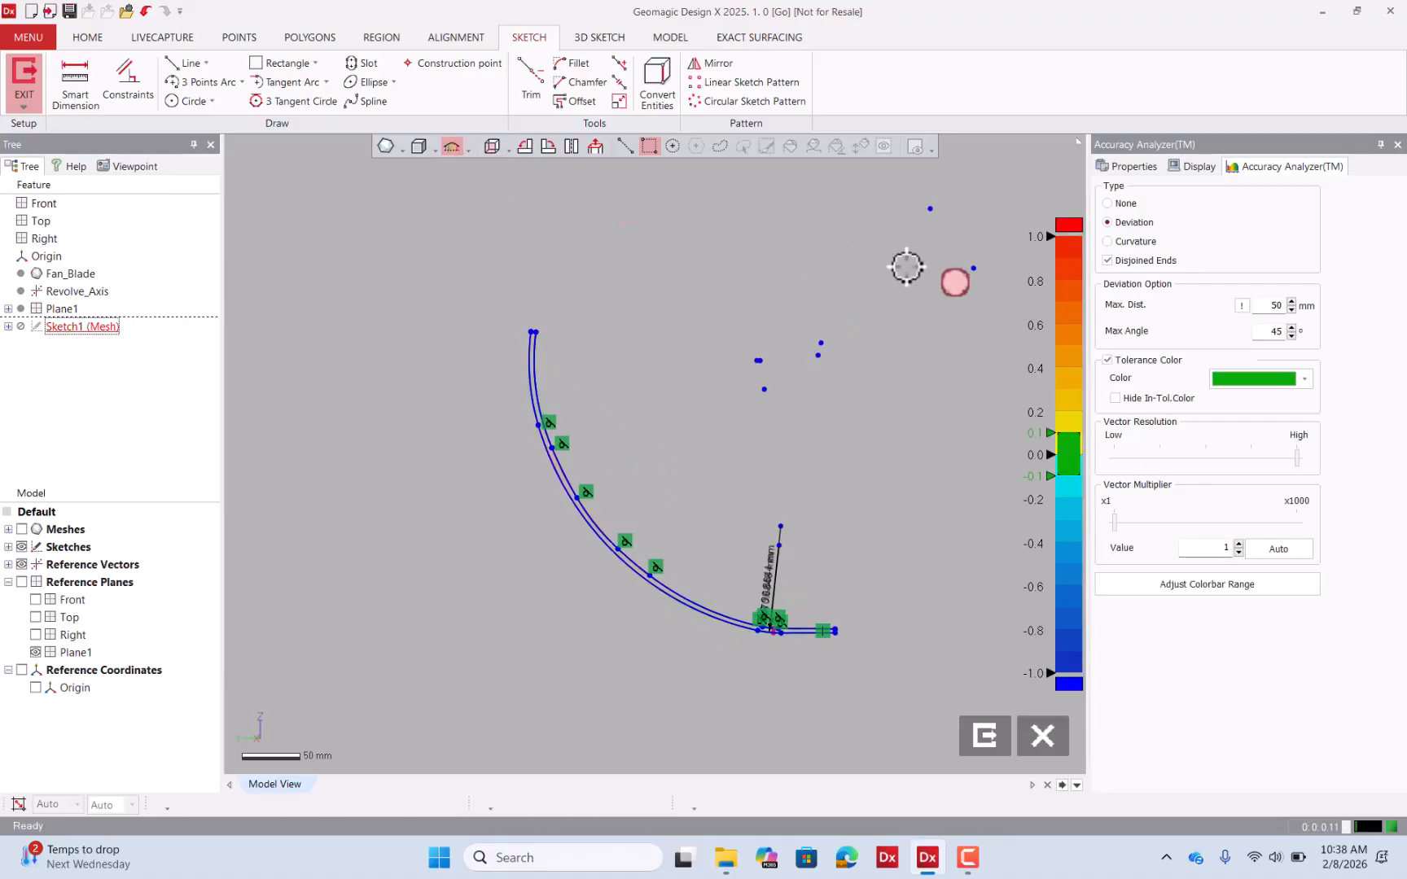
scroll(531, 493, "up", 8)
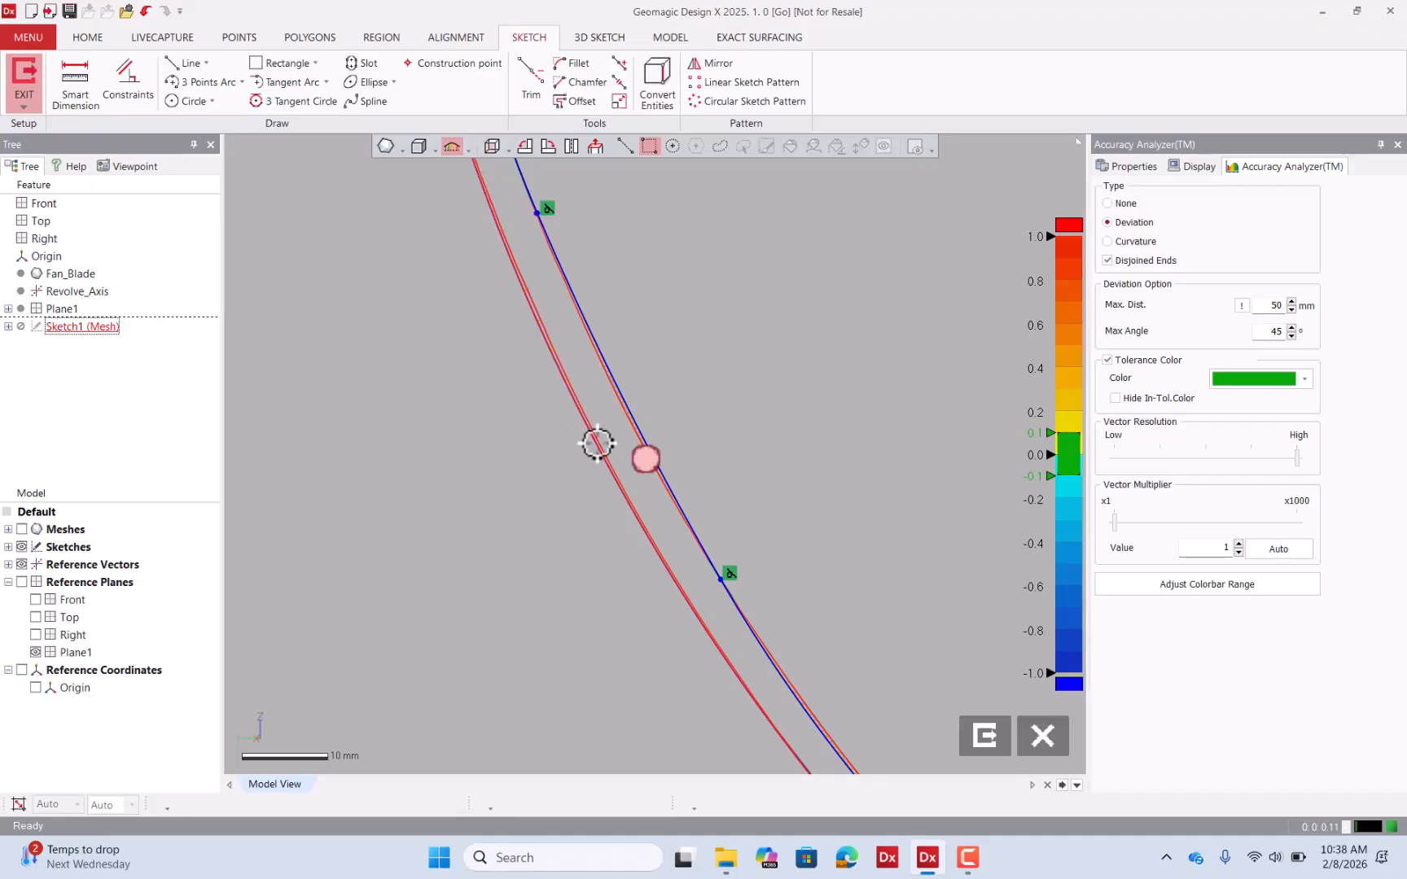
scroll(597, 443, "down", 8)
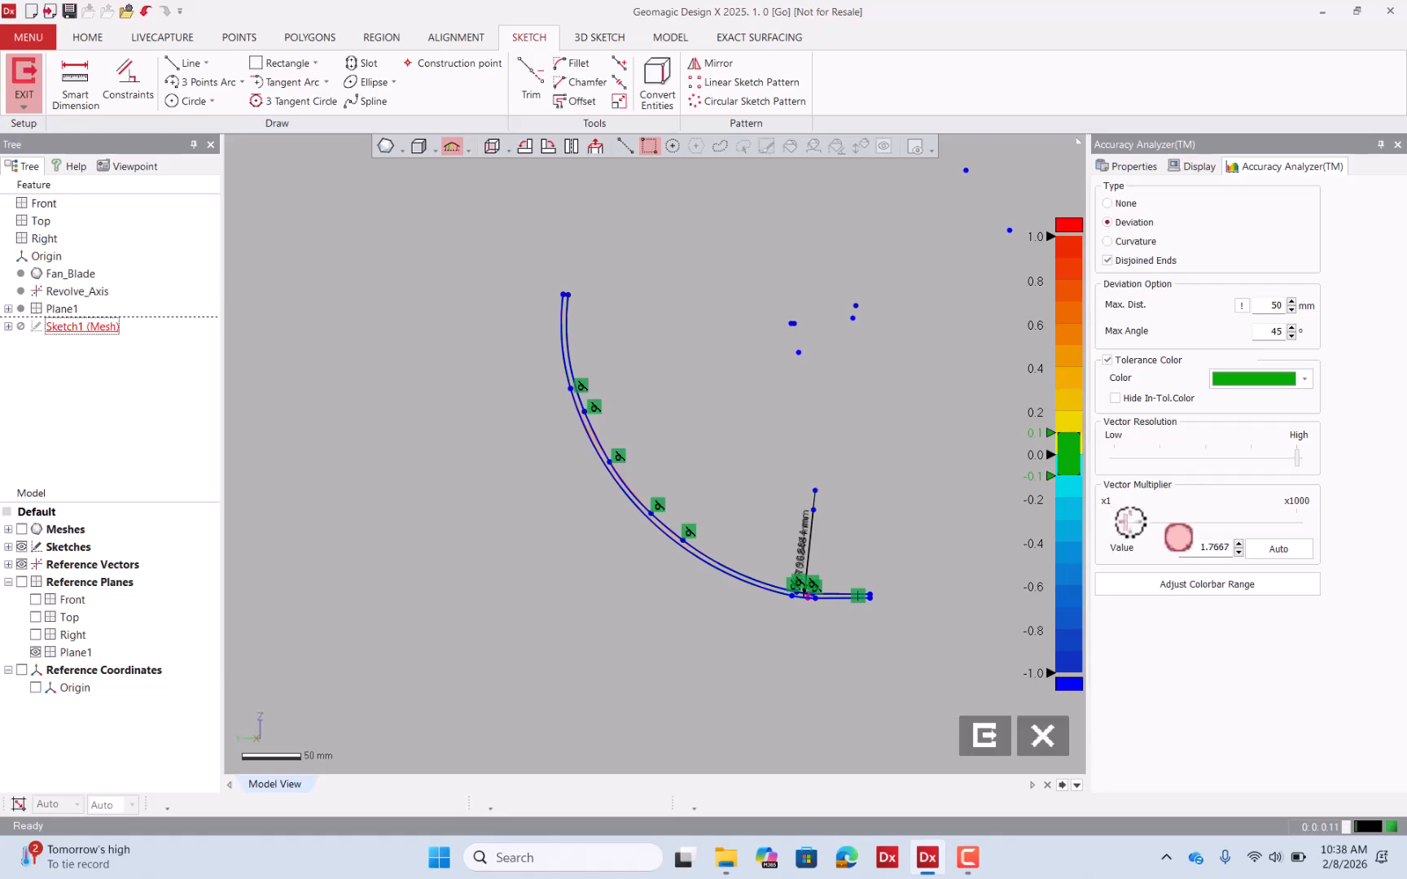
mouse_move(1150, 526)
left_mouse_down()
mouse_move(1267, 529)
mouse_move(1178, 527)
left_mouse_up()
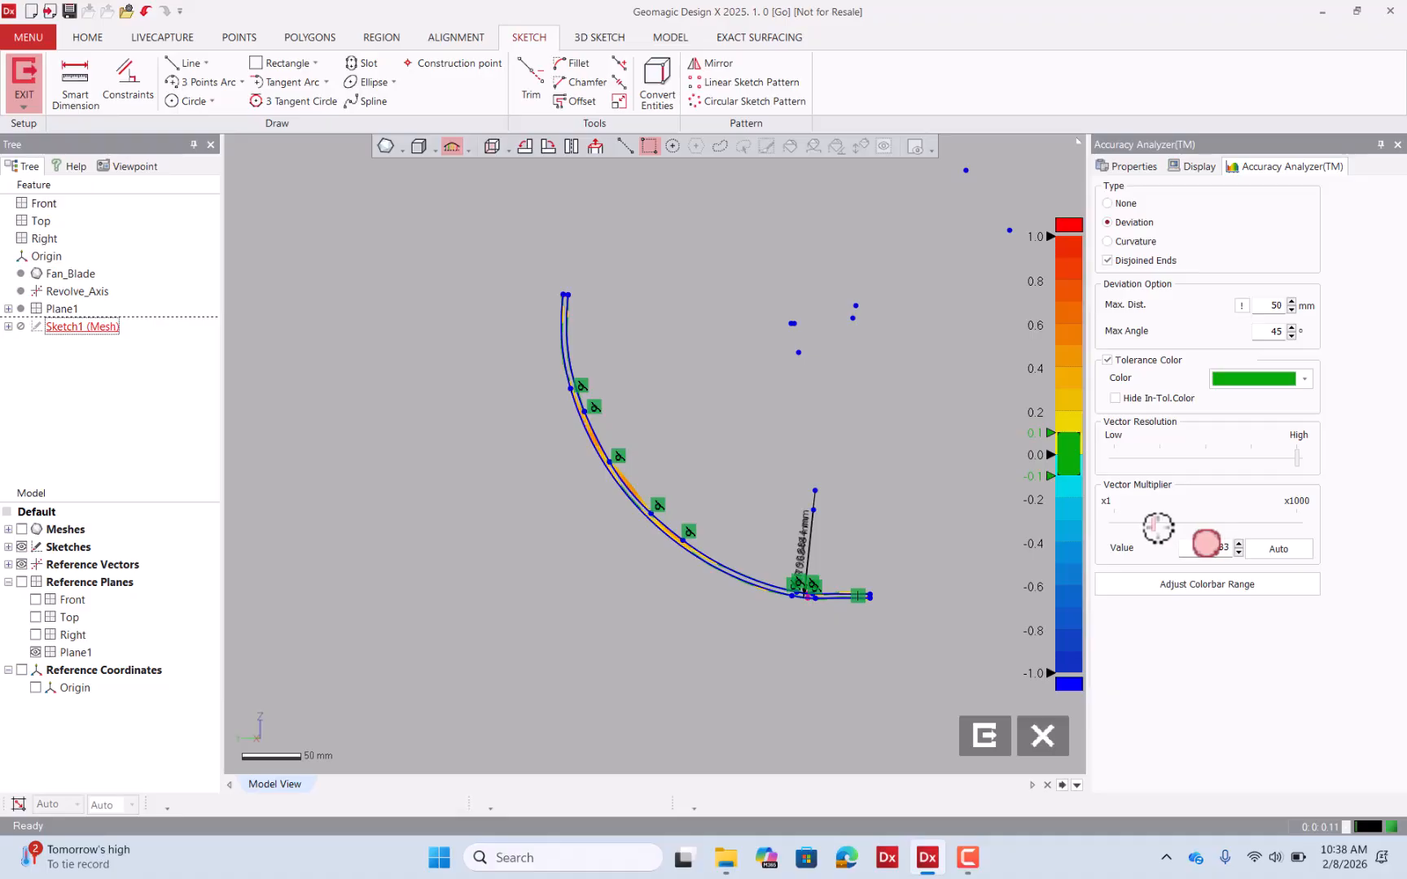
scroll(648, 512, "up", 10)
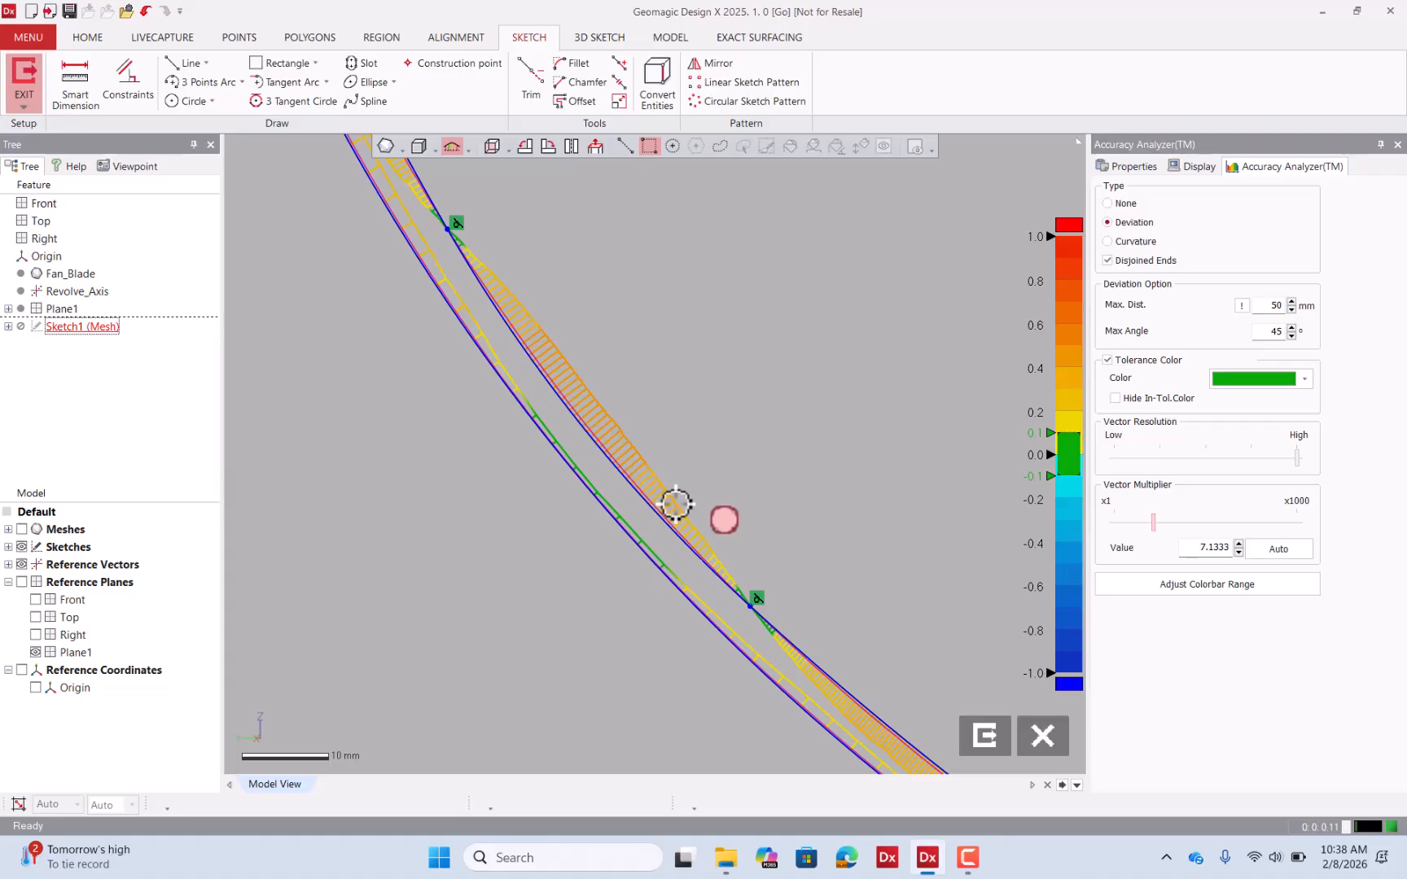
scroll(677, 509, "down", 10)
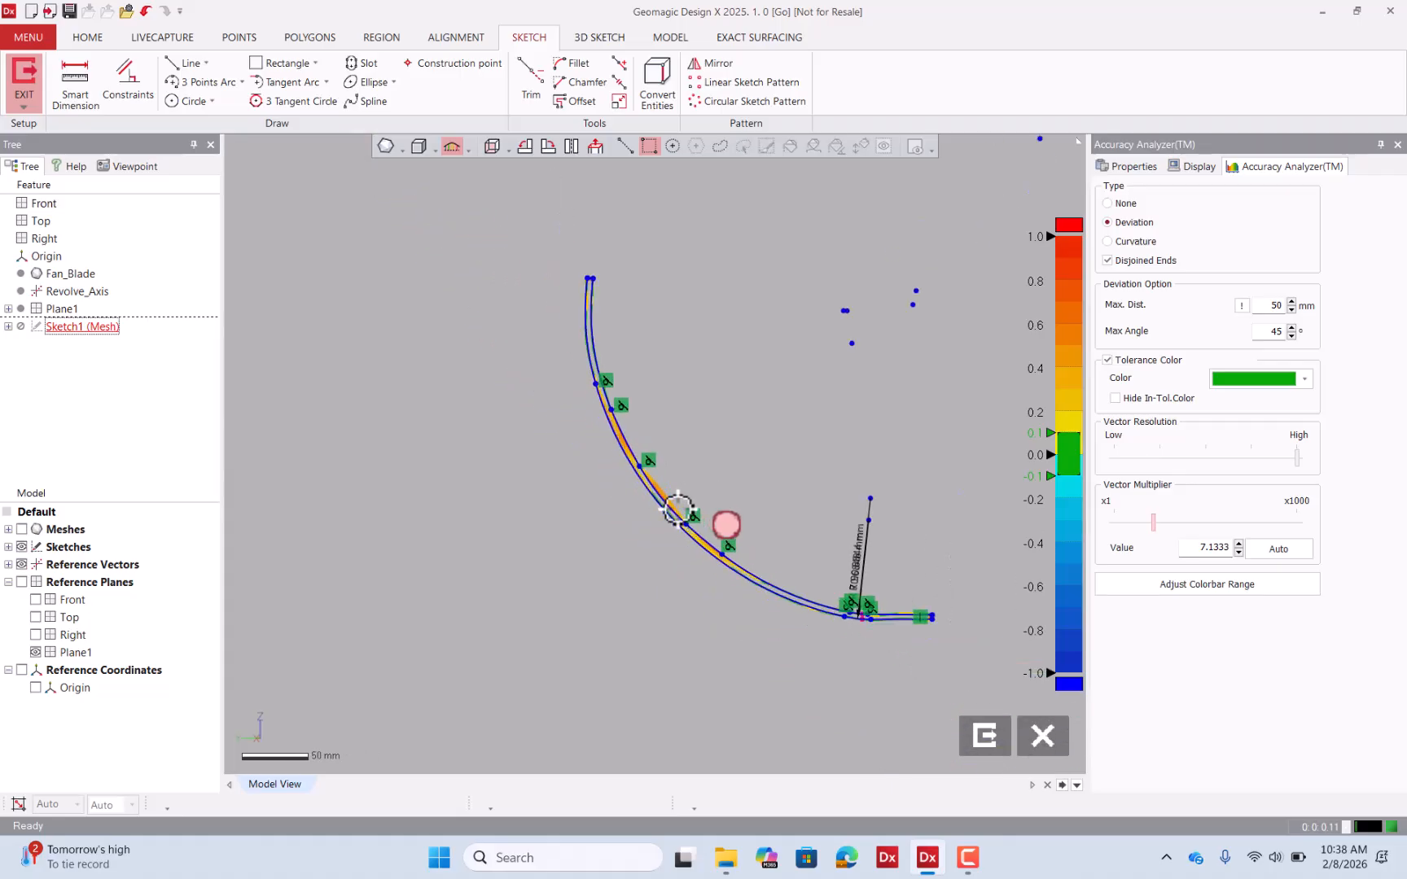
scroll(682, 514, "down", 2)
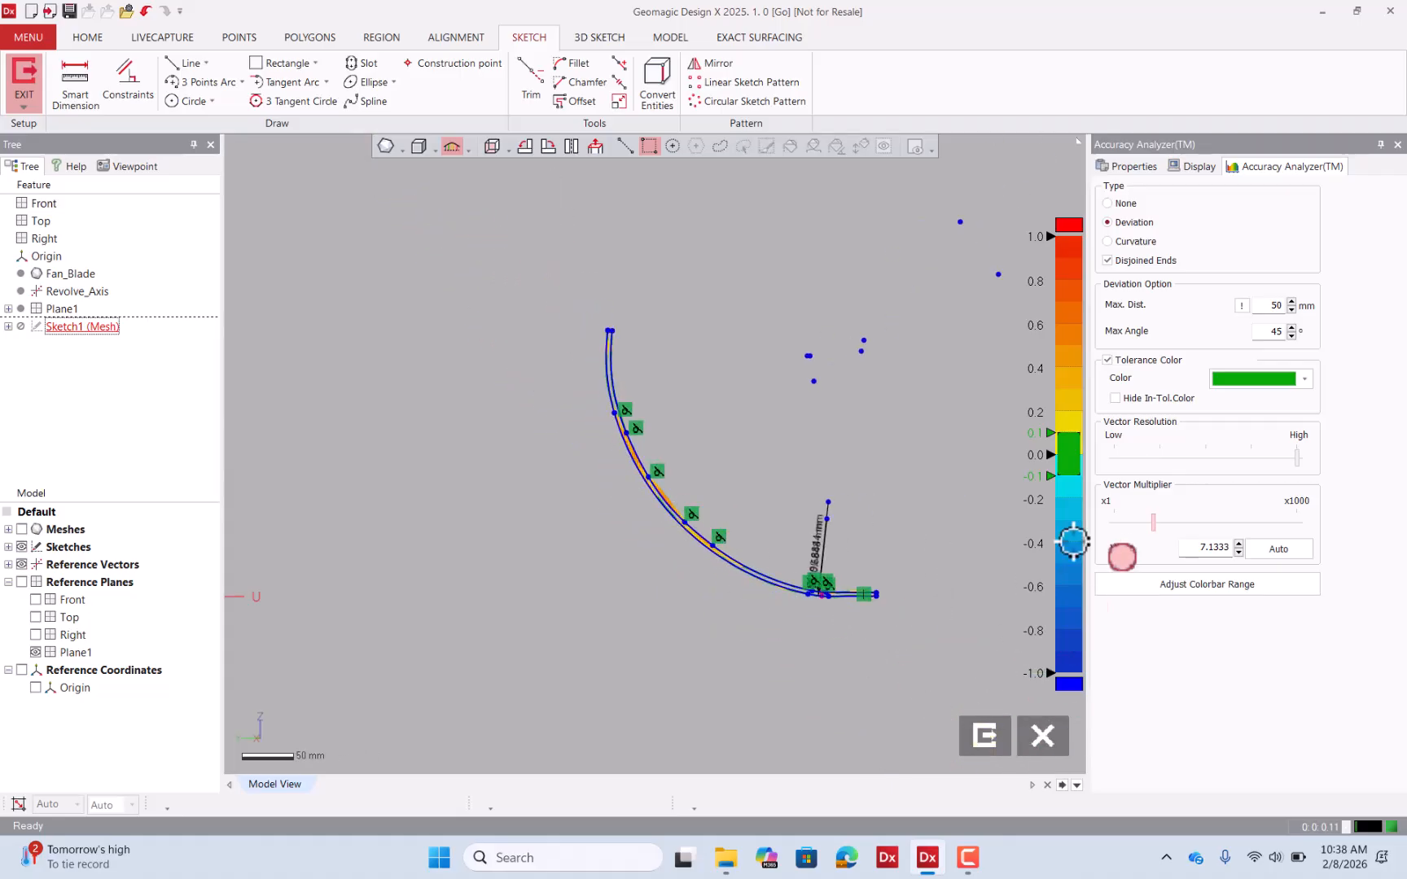
left_click(452, 147)
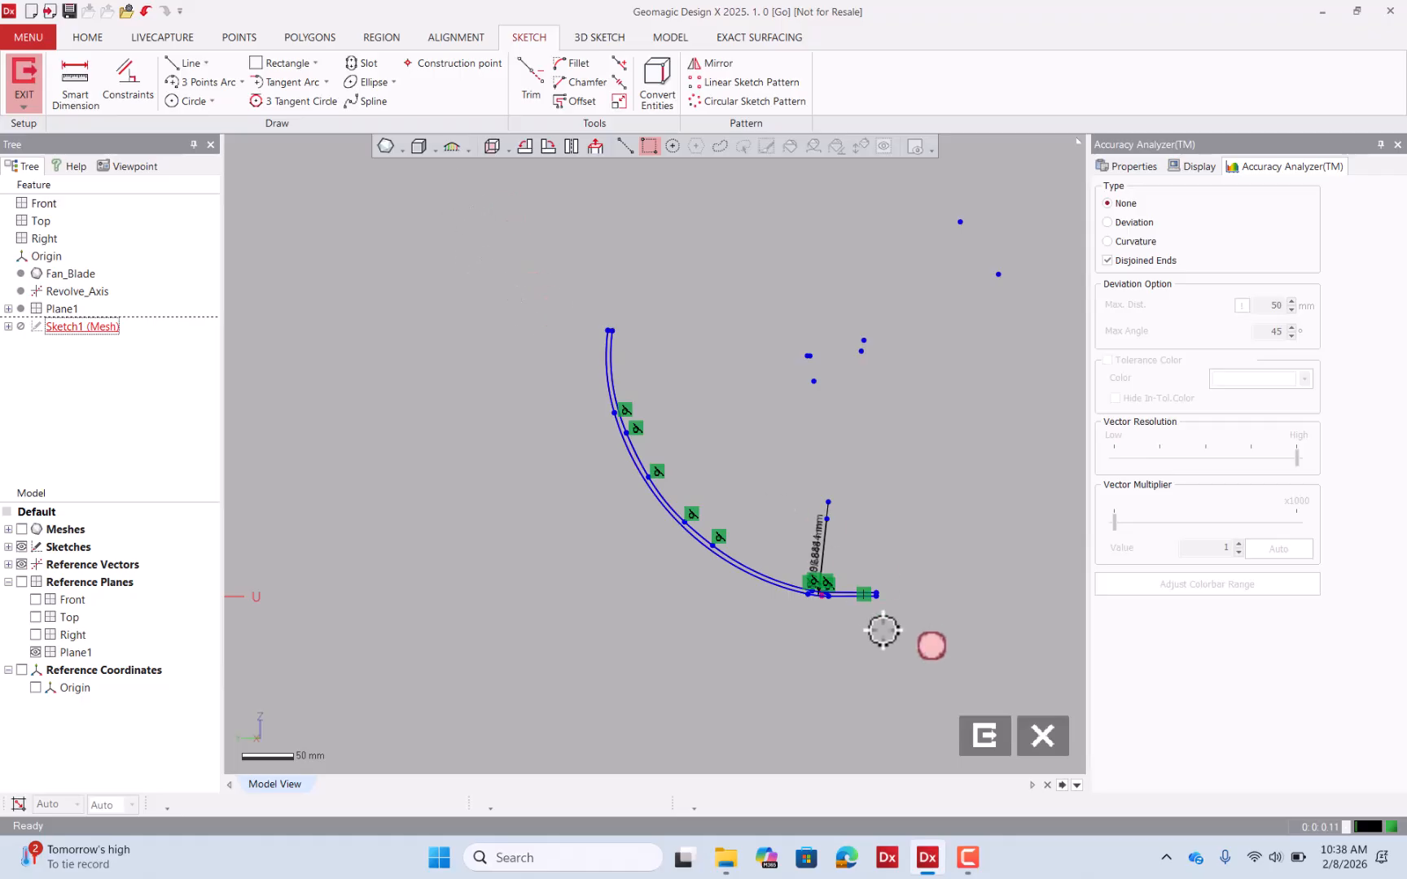
Exit the mesh sketch and revolve its closed wall-and-flange profile 360° about the sketched axis line as a new solid body.
left_click(985, 728)
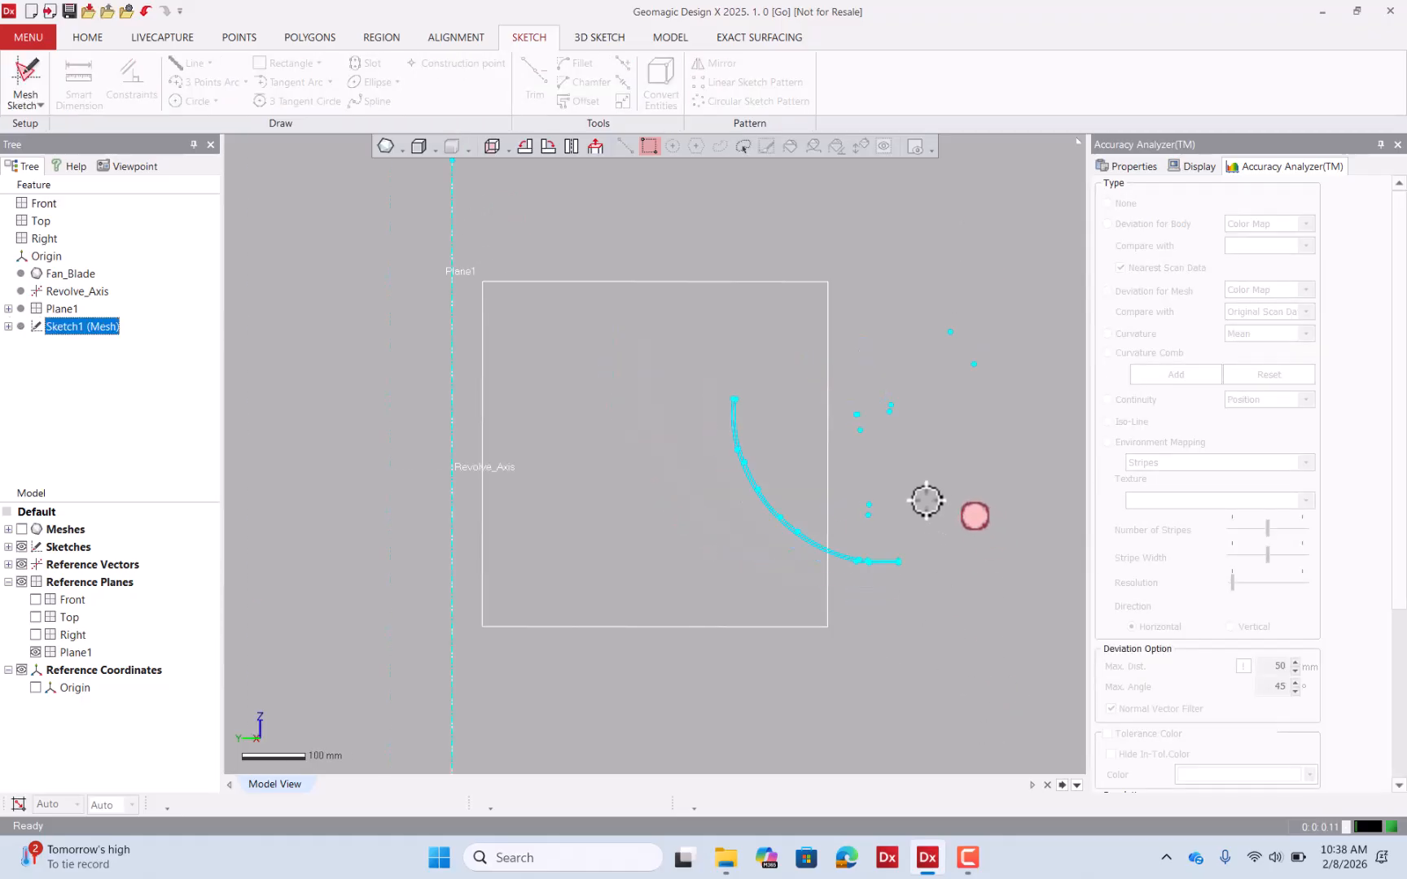
left_click(366, 414)
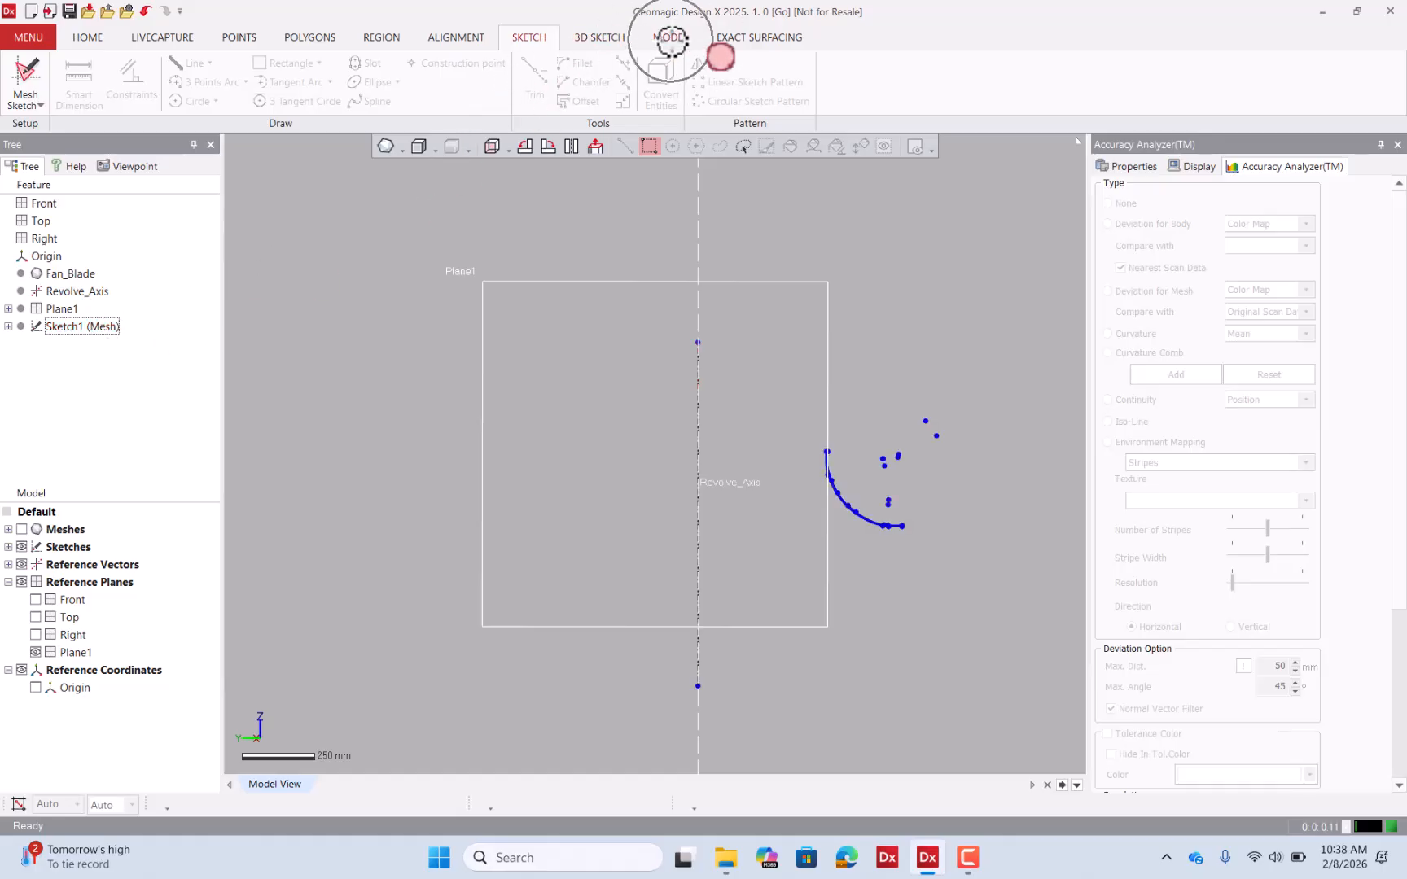
left_click(669, 38)
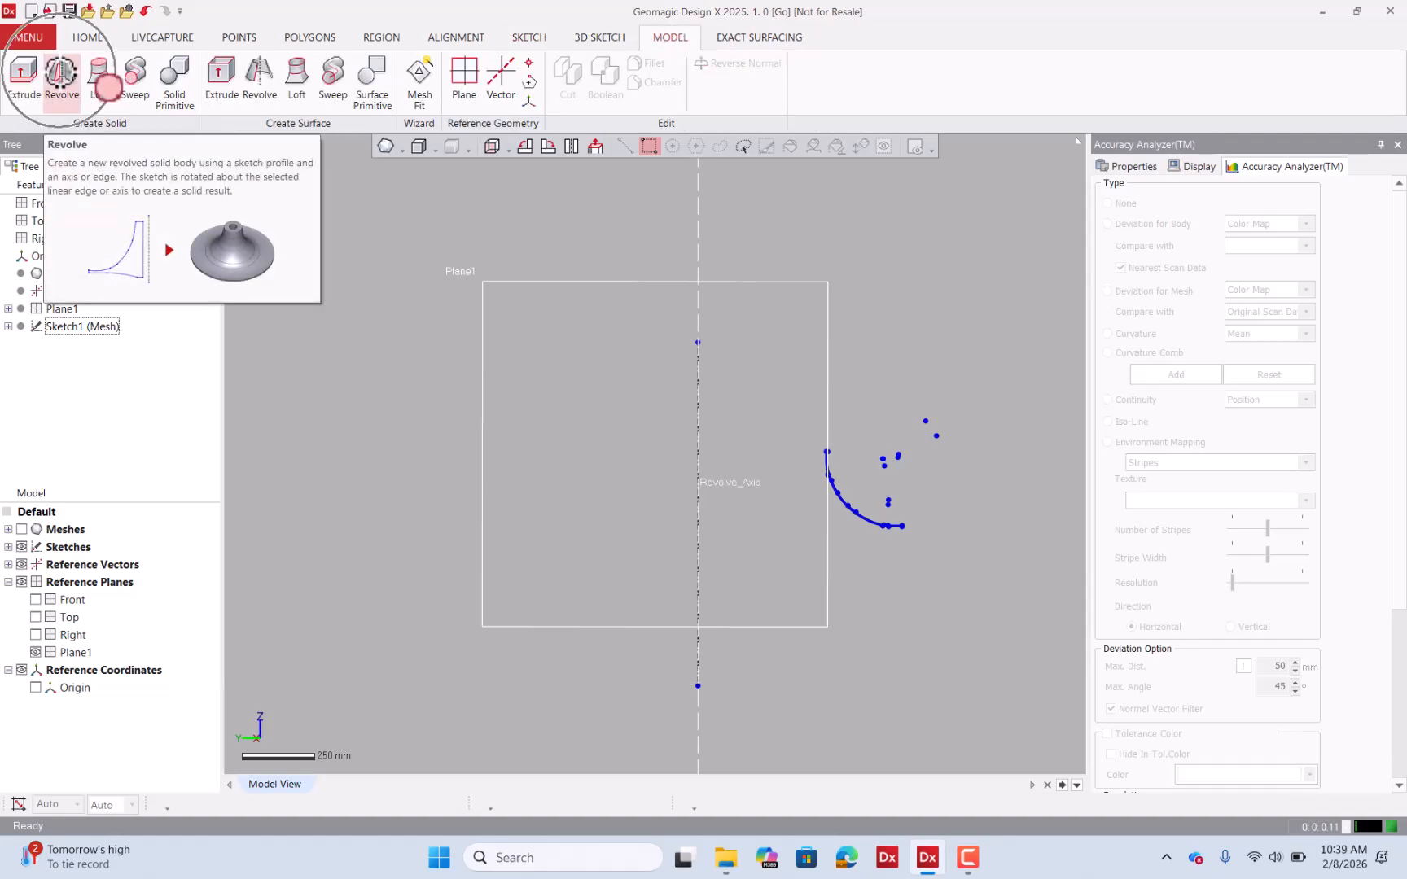
left_click(62, 77)
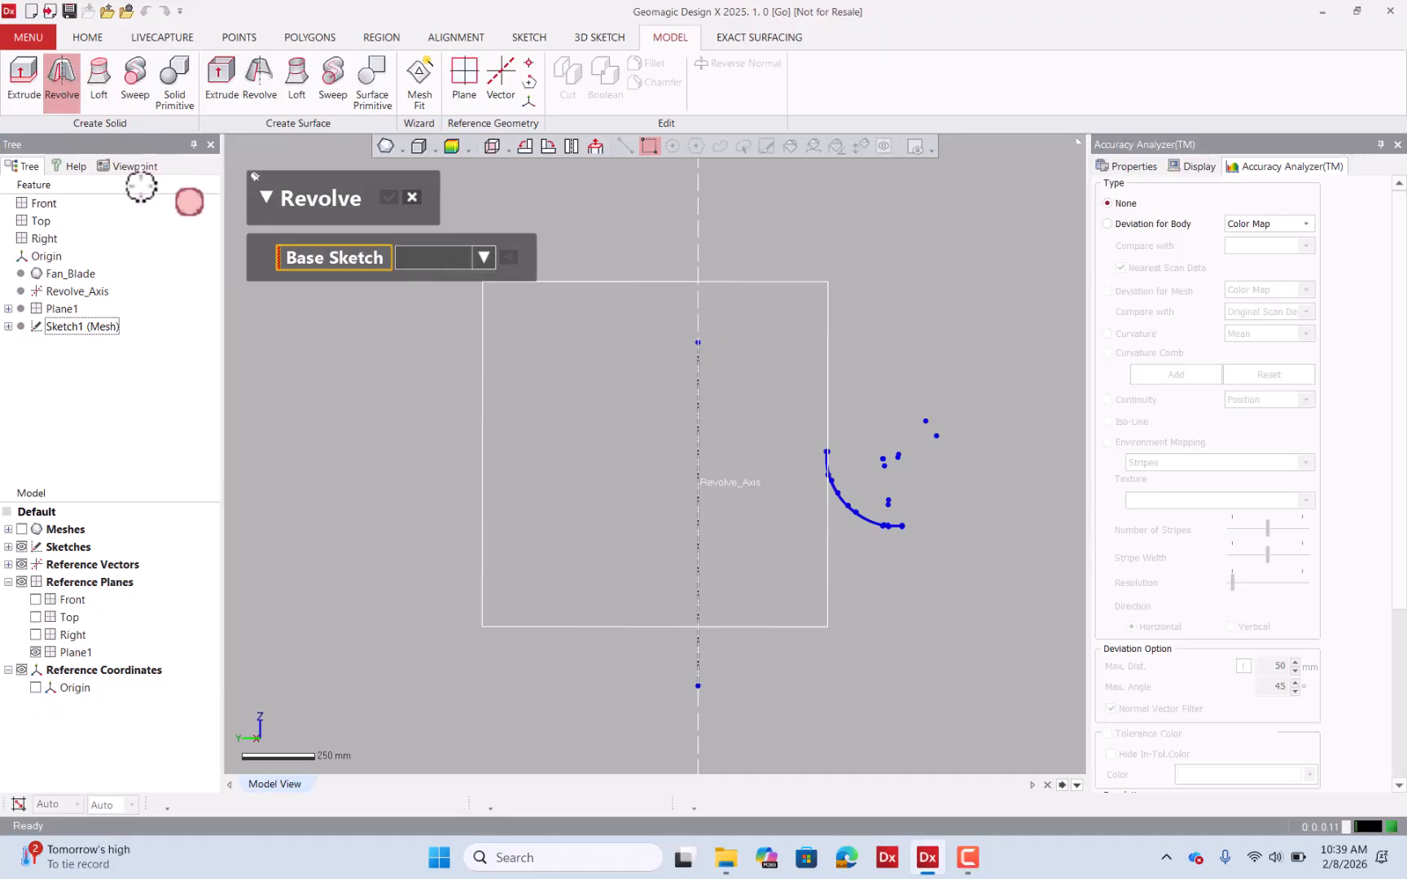
left_click(103, 329)
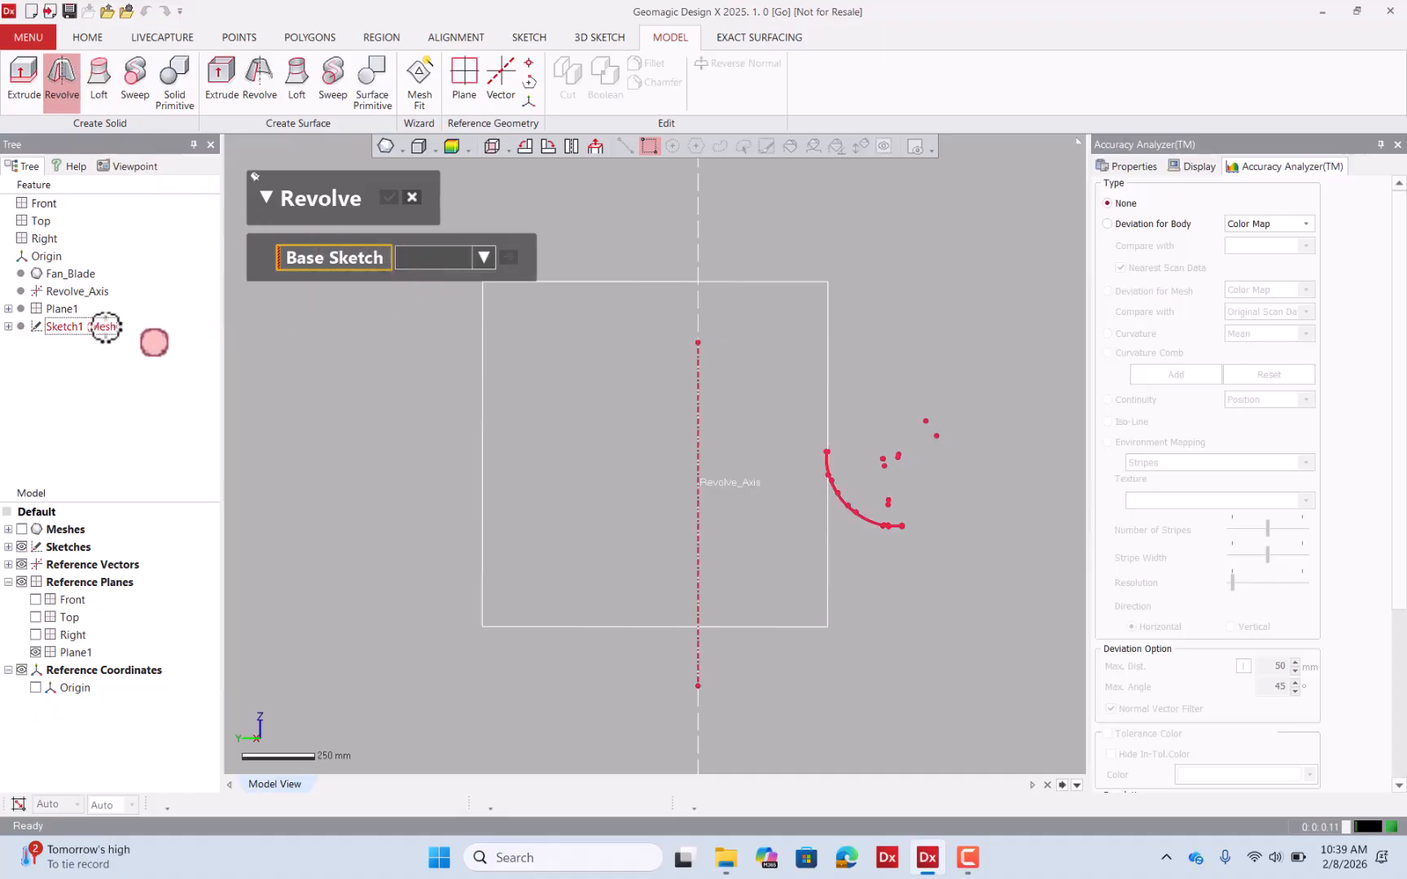
left_click(106, 326)
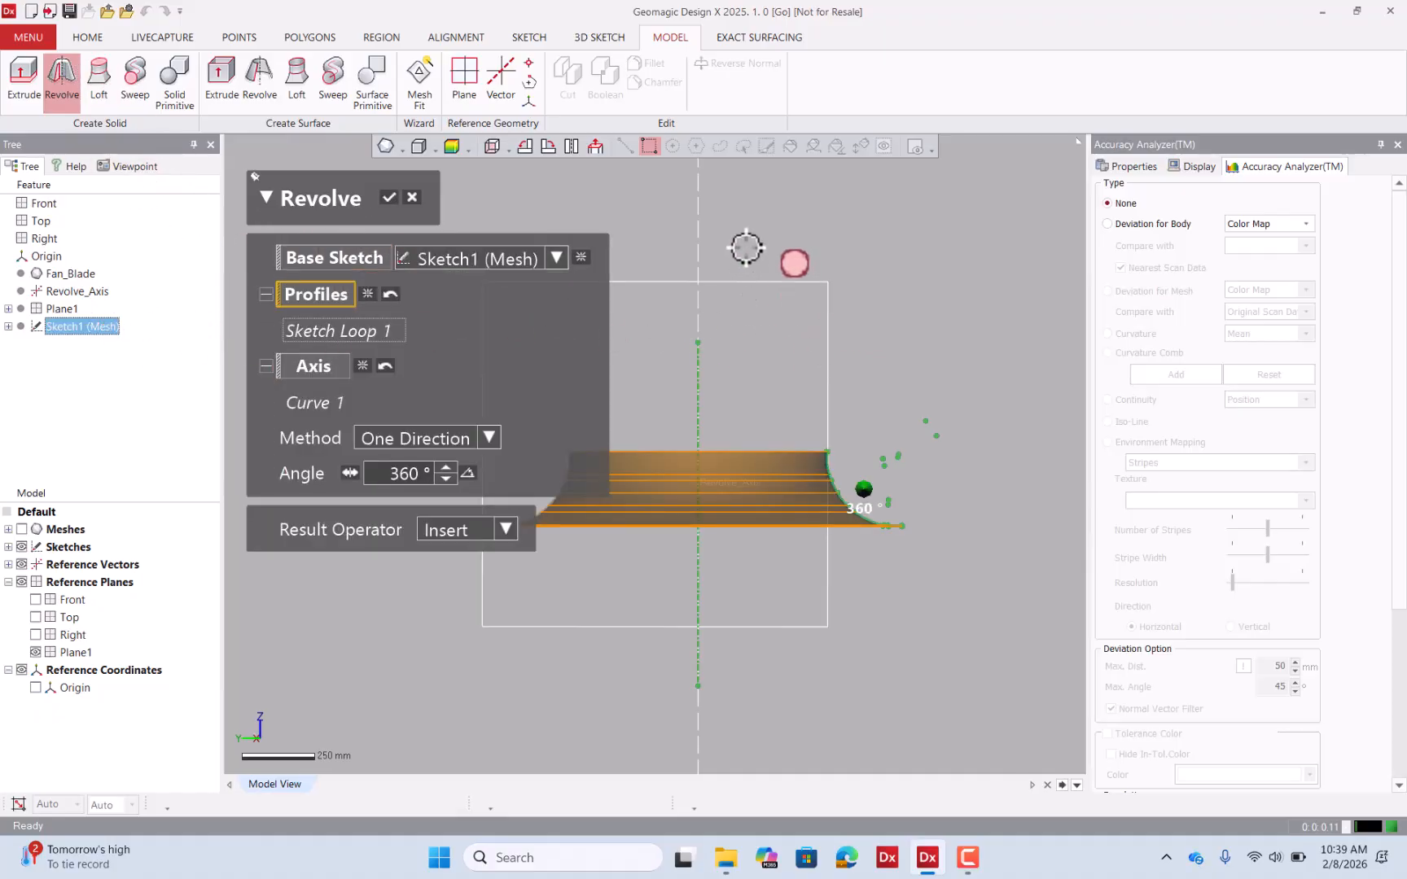
mouse_move(716, 395)
right_mouse_down()
mouse_move(729, 439)
mouse_move(714, 408)
right_mouse_up()
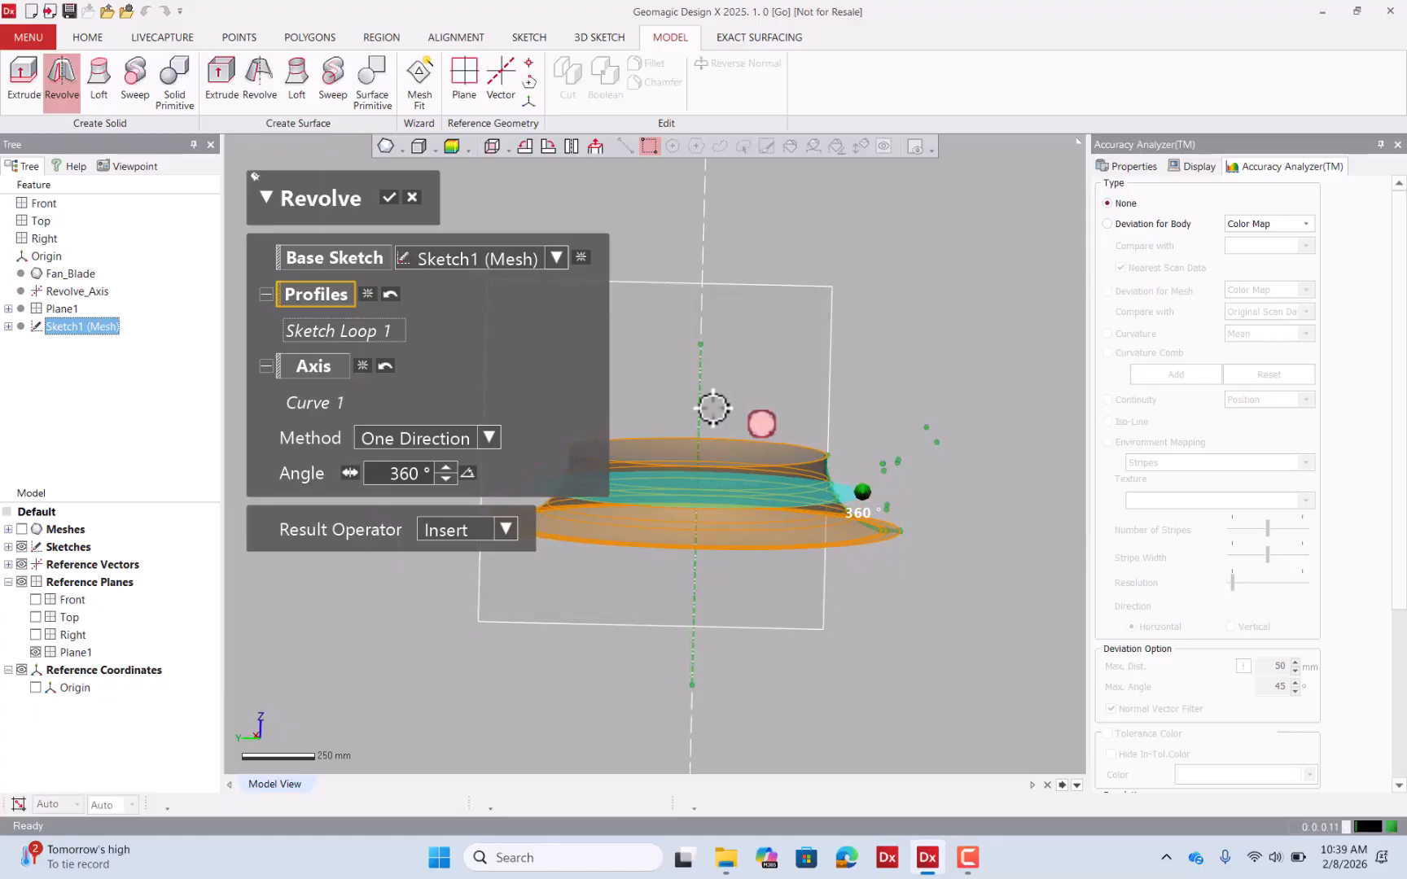
left_click(391, 196)
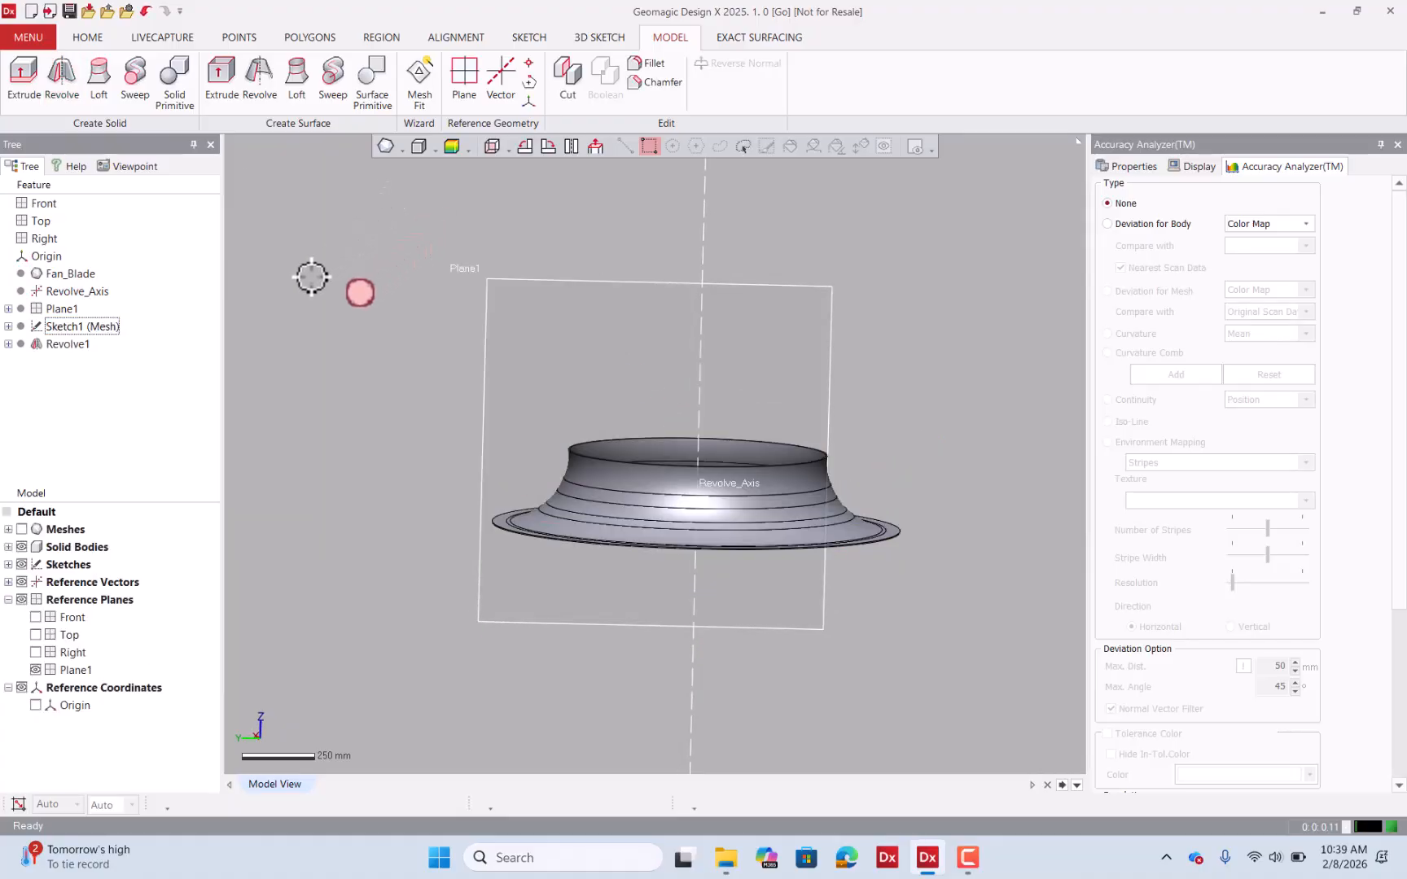
Show the mesh together with the revolved body and reopen the Revolve feature to review its settings without changing them.
left_click(21, 530)
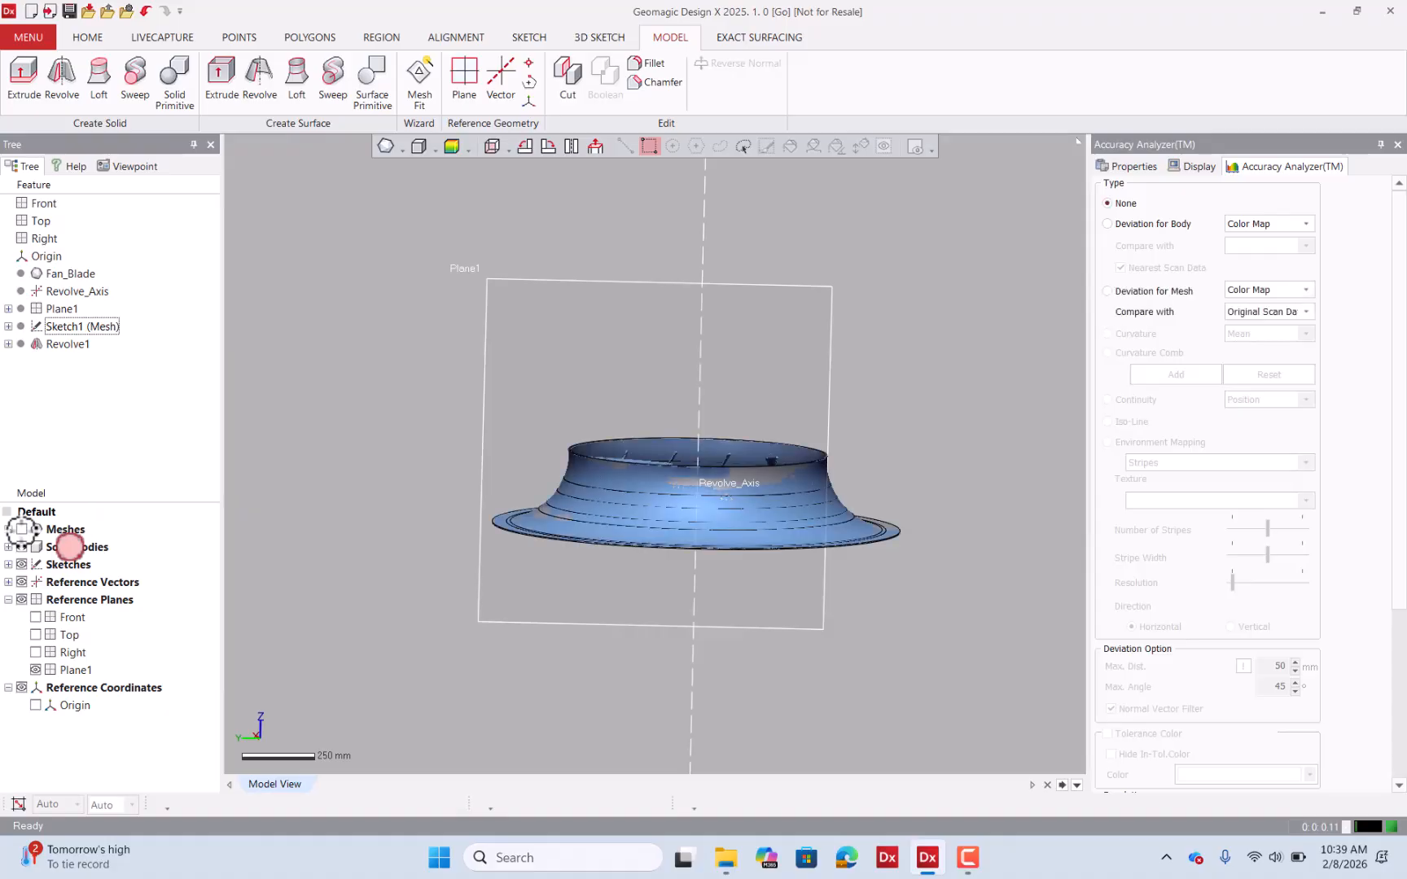
right_click_drag(547, 472, 635, 513)
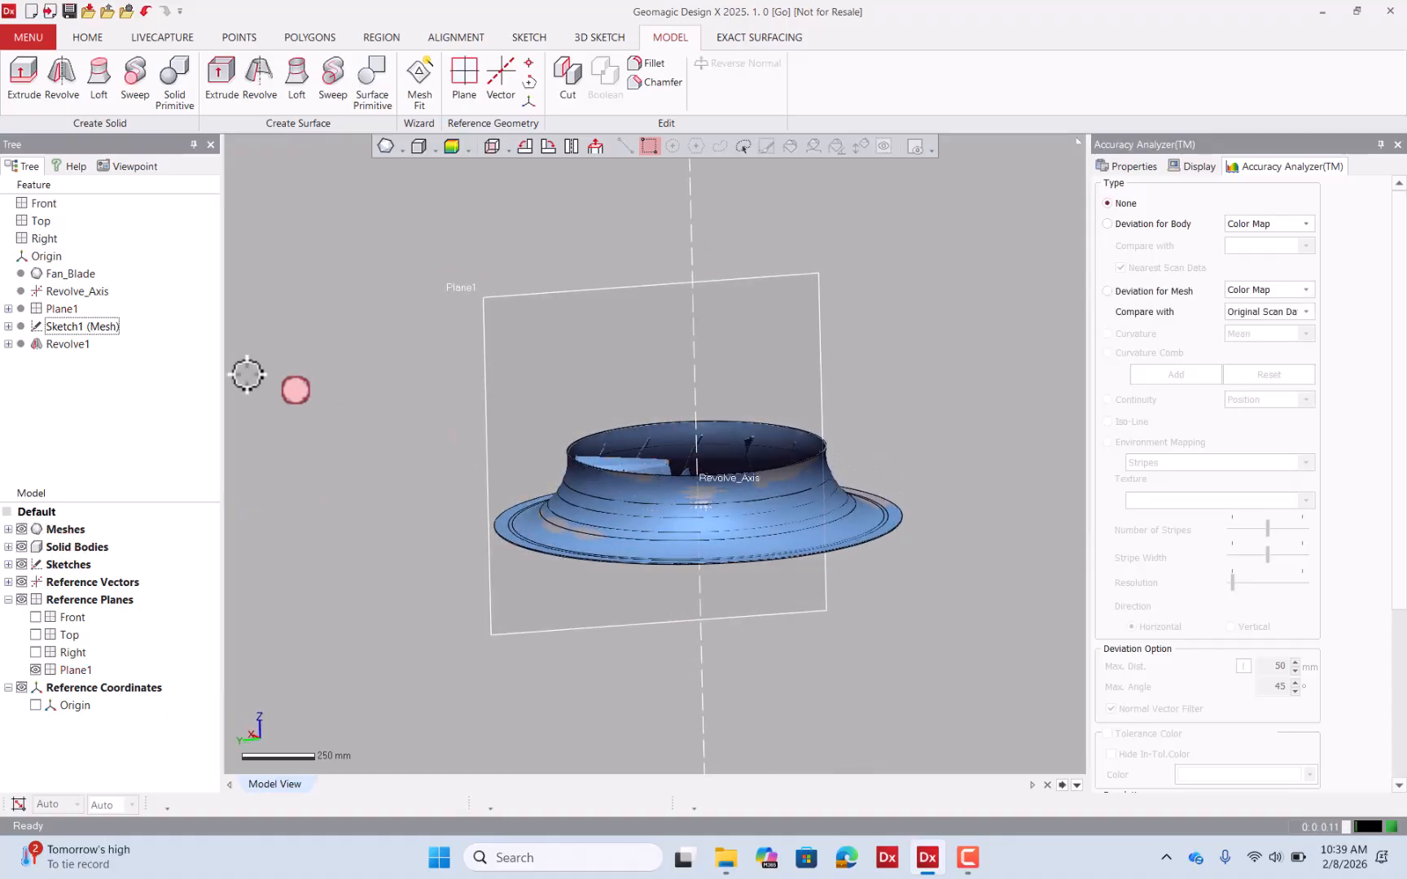
double_click(81, 344)
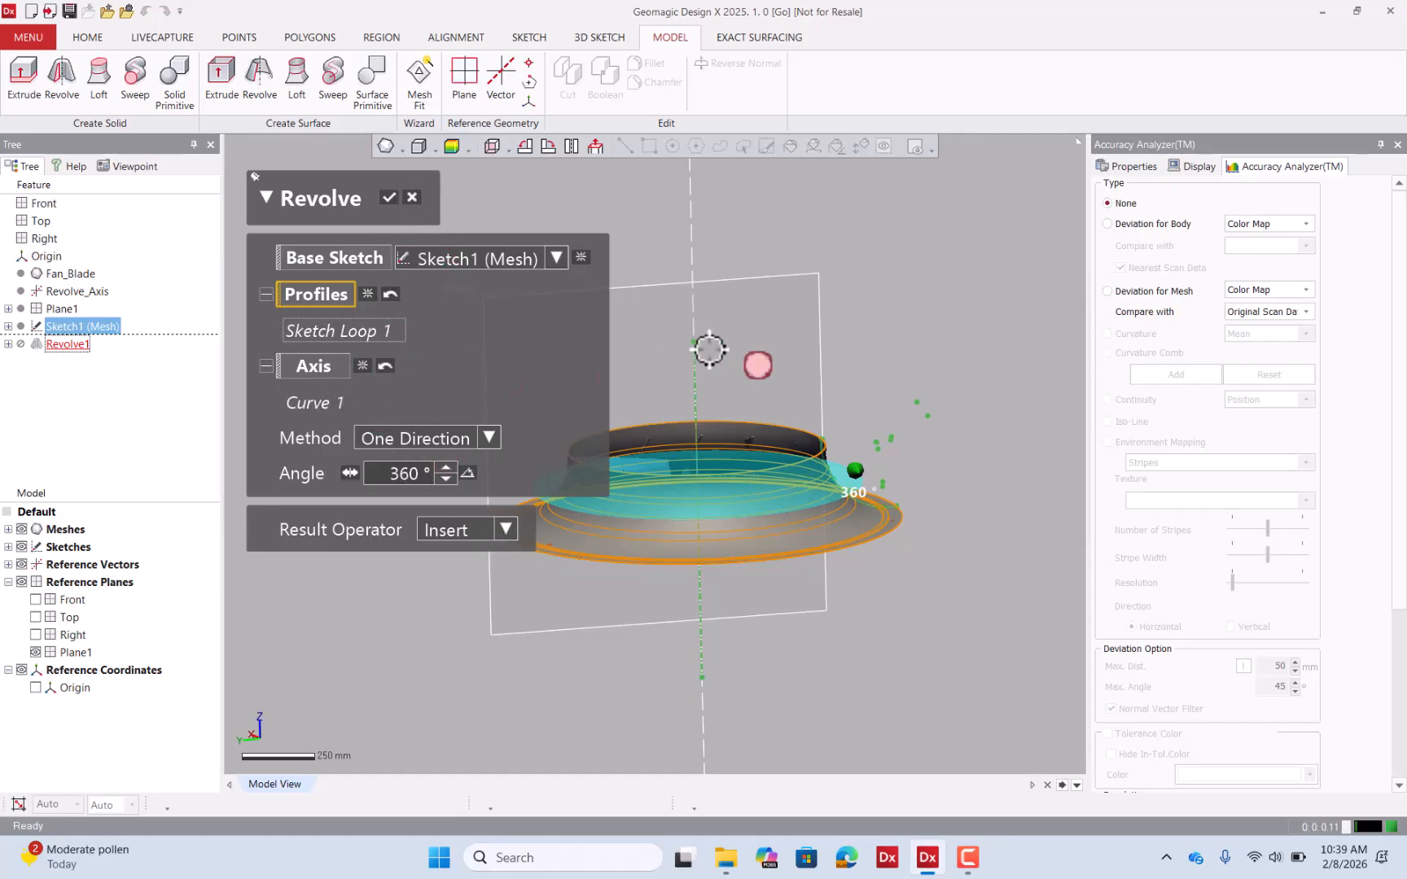
left_click(411, 198)
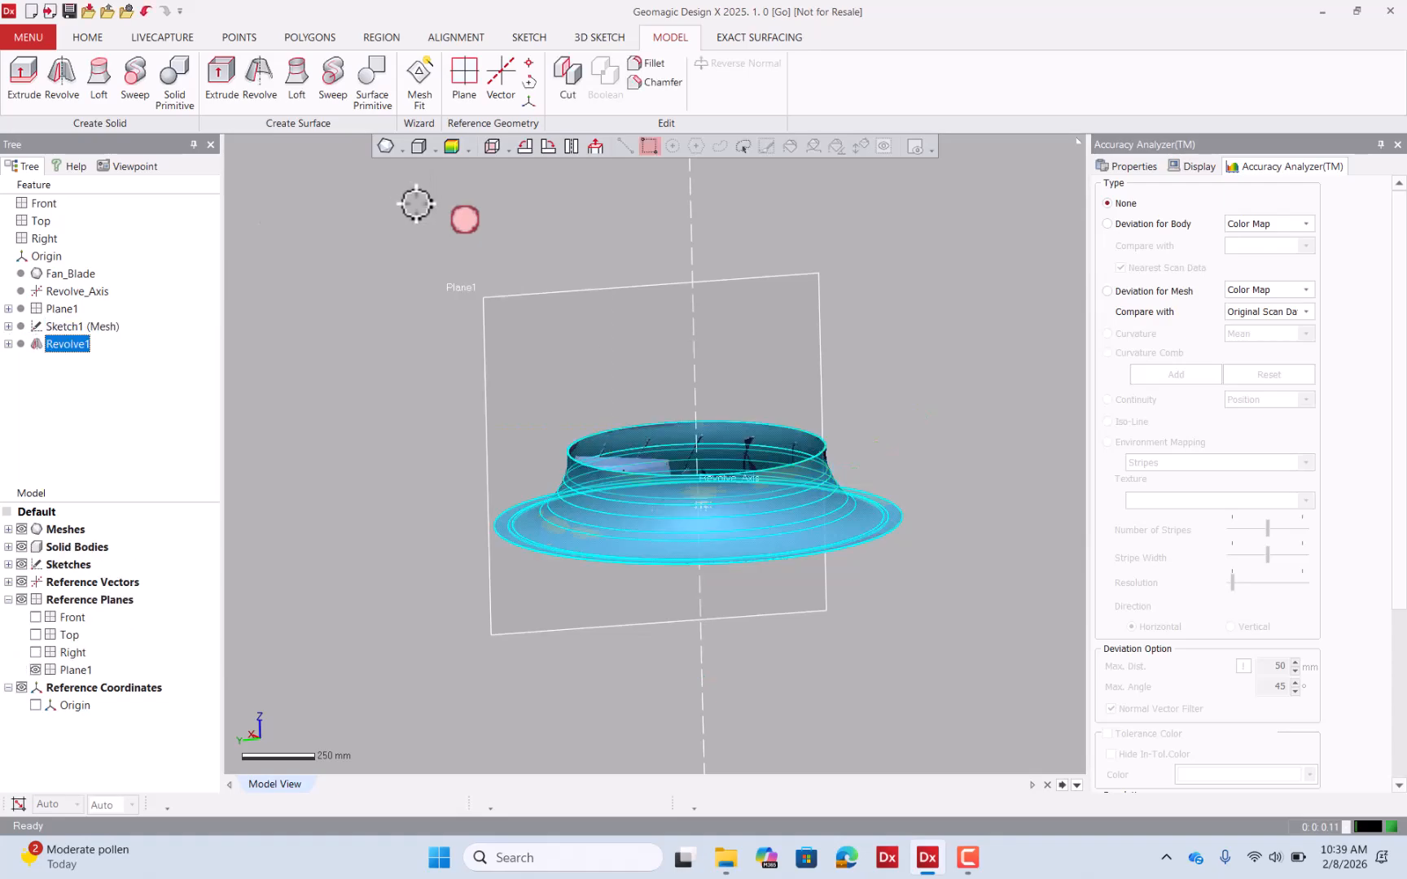
Check the revolved wall and flange against the scan with the Deviation for Body color map, and turn the analysis off.
left_click(450, 145)
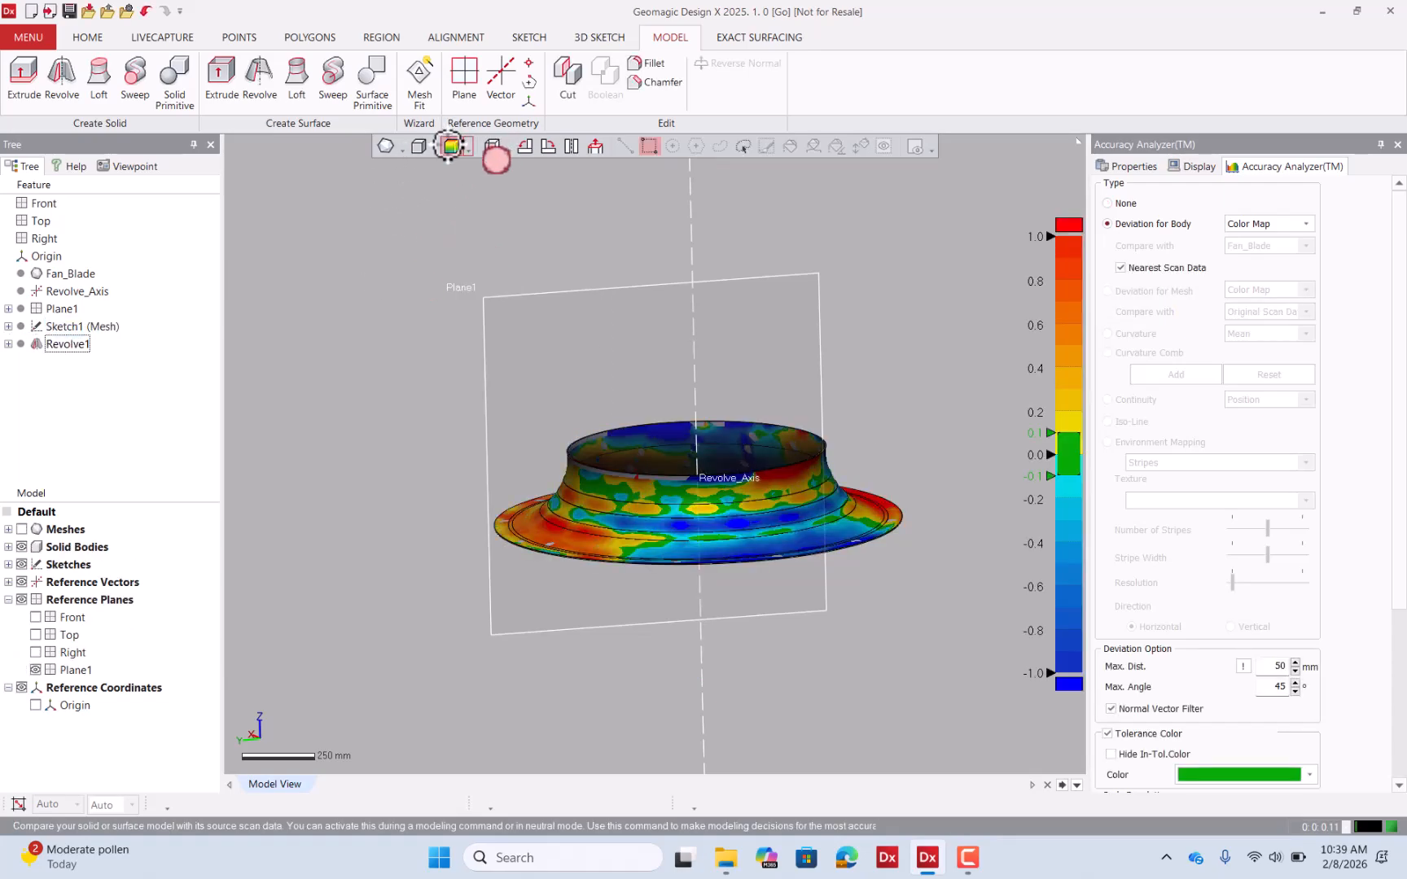
mouse_move(709, 319)
right_mouse_down()
mouse_move(689, 314)
mouse_move(714, 337)
right_mouse_up()
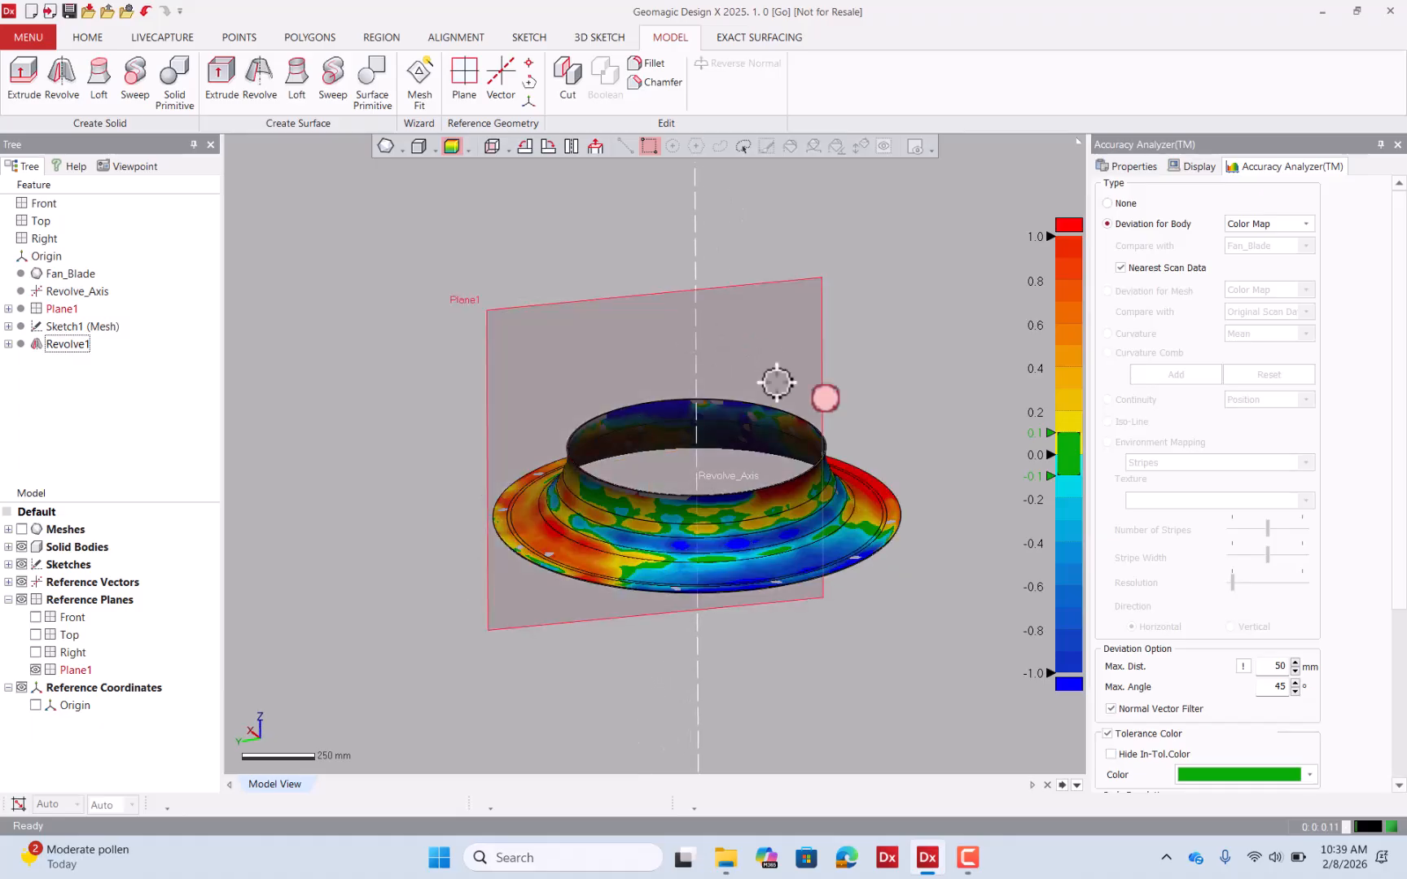
scroll(885, 467, "up", 3)
right_click_drag(887, 468, 619, 425)
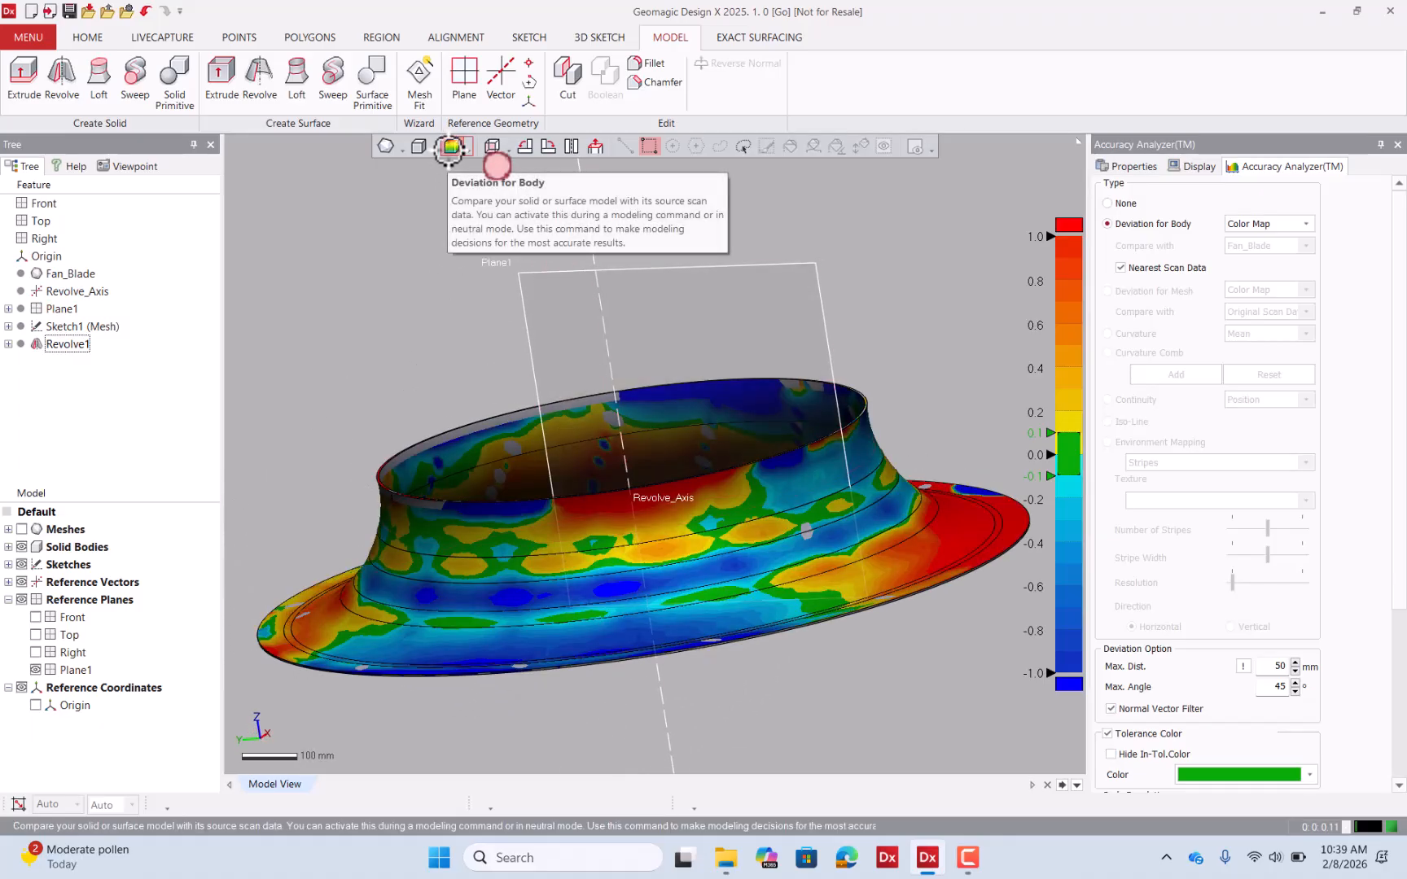
left_click(450, 146)
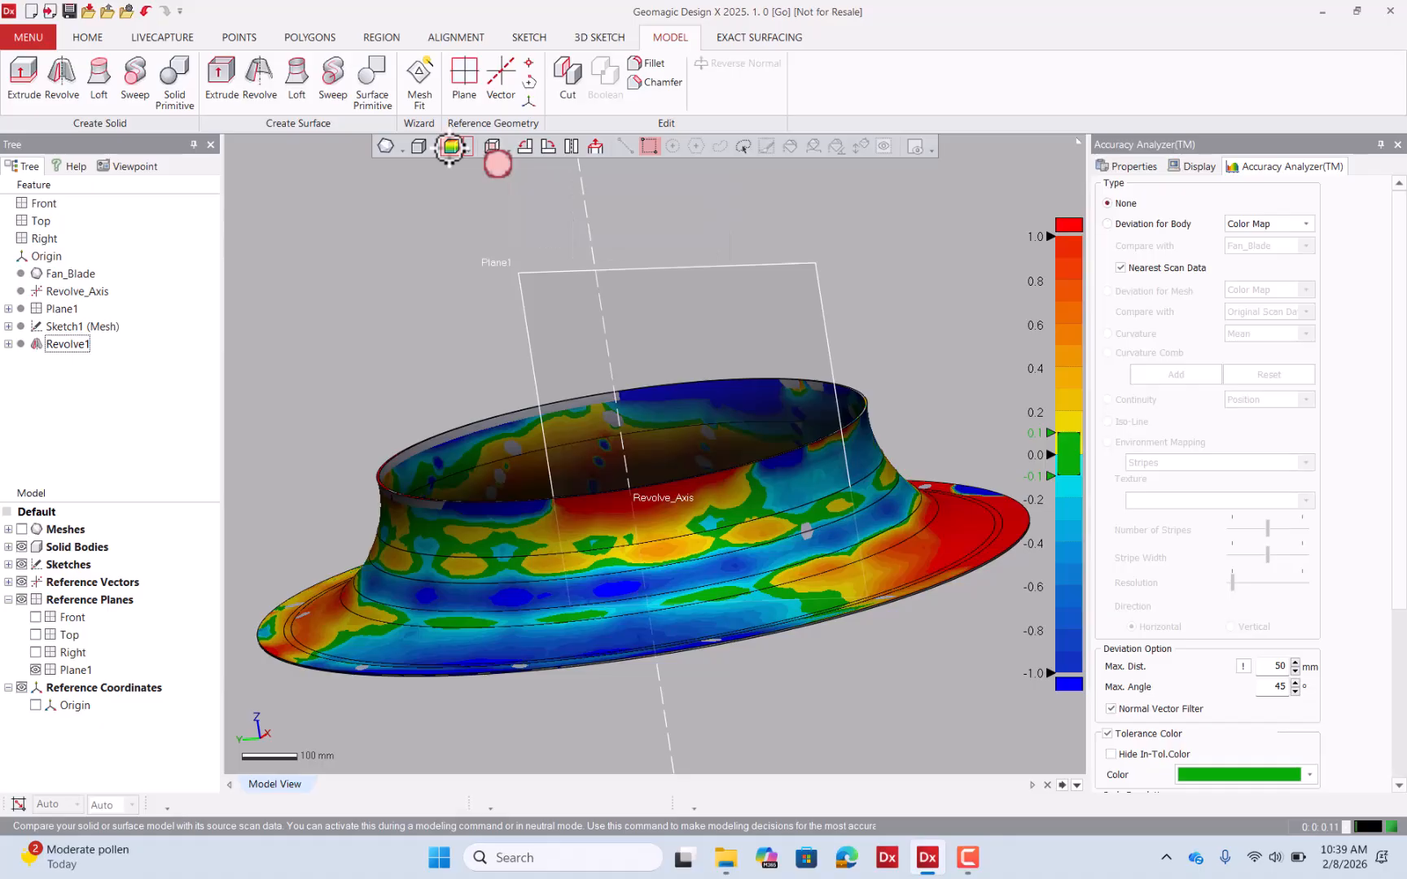
Hide the solid bodies, reference planes and reference vectors to isolate the scanned mesh.
mouse_move(521, 362)
right_mouse_down()
mouse_move(550, 396)
mouse_move(652, 376)
mouse_move(609, 392)
mouse_move(588, 433)
mouse_move(580, 368)
mouse_move(626, 346)
mouse_move(747, 393)
mouse_move(634, 425)
mouse_move(406, 444)
mouse_move(90, 449)
mouse_move(29, 527)
right_mouse_up()
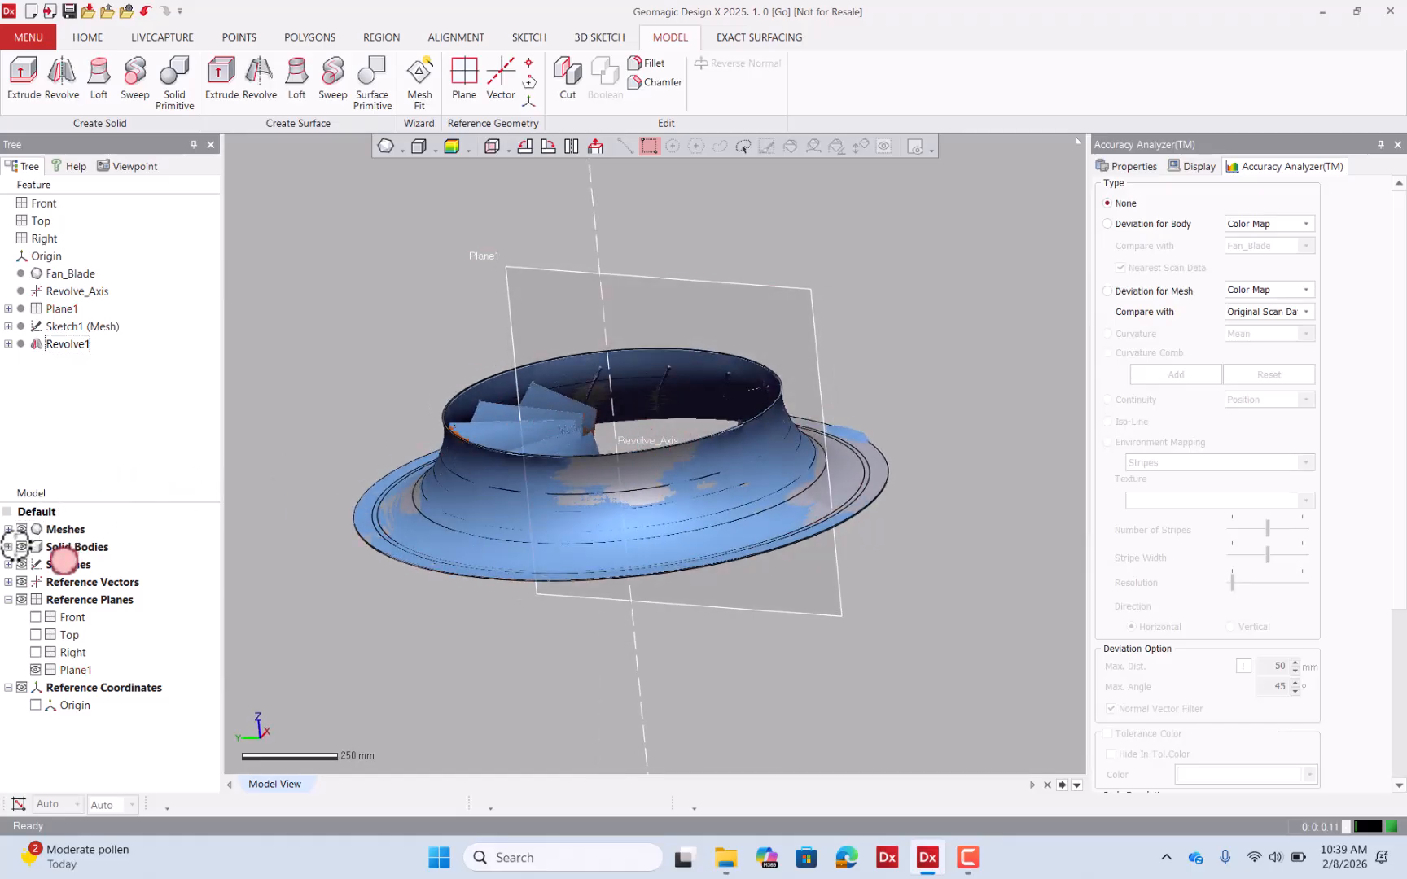
left_click(21, 548)
mouse_move(663, 377)
right_mouse_down()
mouse_move(534, 587)
mouse_move(419, 441)
mouse_move(214, 591)
mouse_move(20, 617)
right_mouse_up()
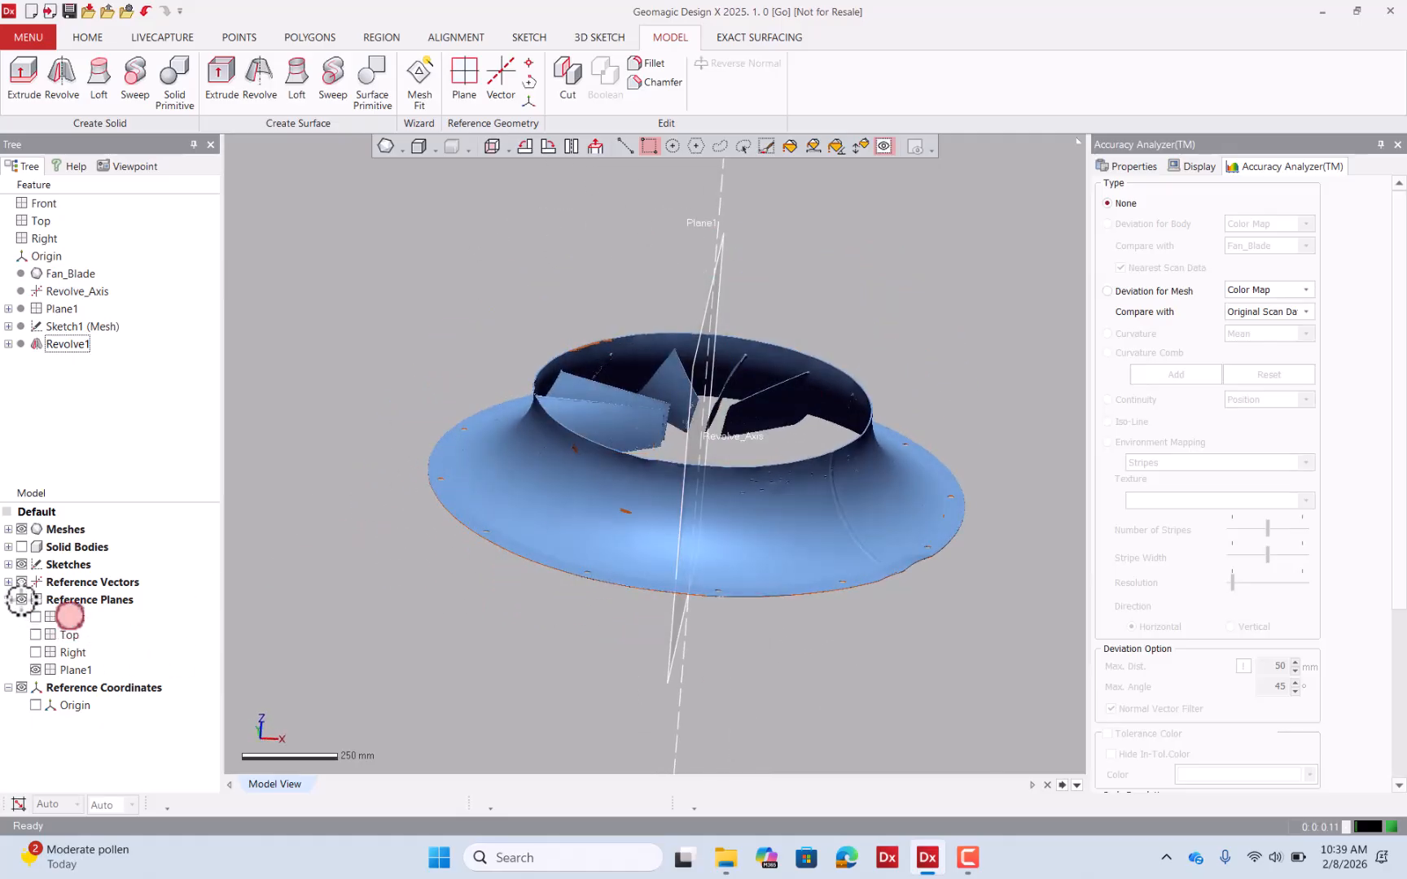
left_click(22, 600)
left_click(21, 582)
Select the broad face of one scanned blade inside the shroud by extending the selection to similar mesh areas.
scroll(584, 405, "up", 10)
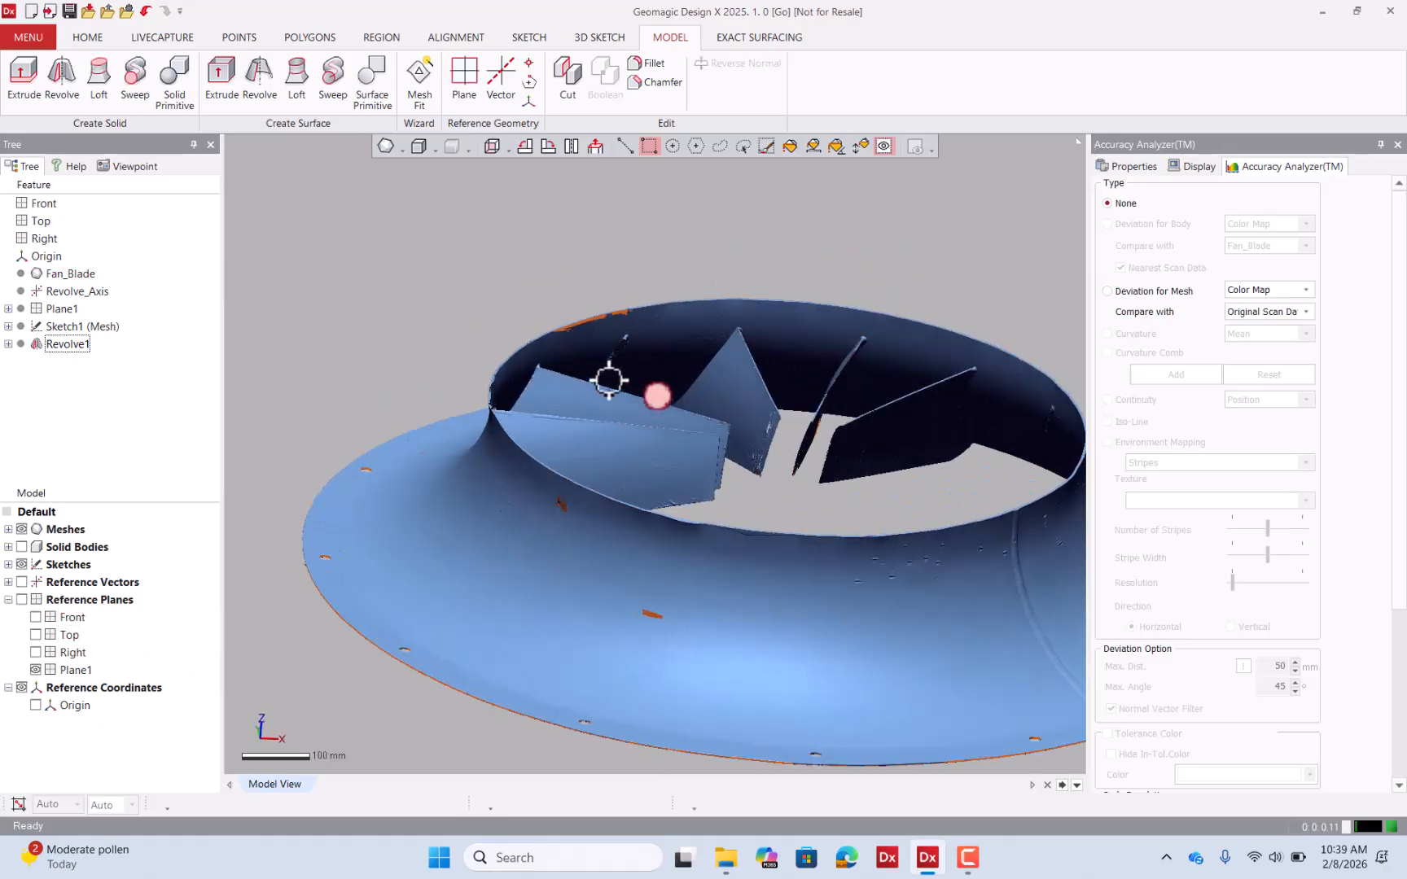
right_click_drag(525, 493, 503, 491)
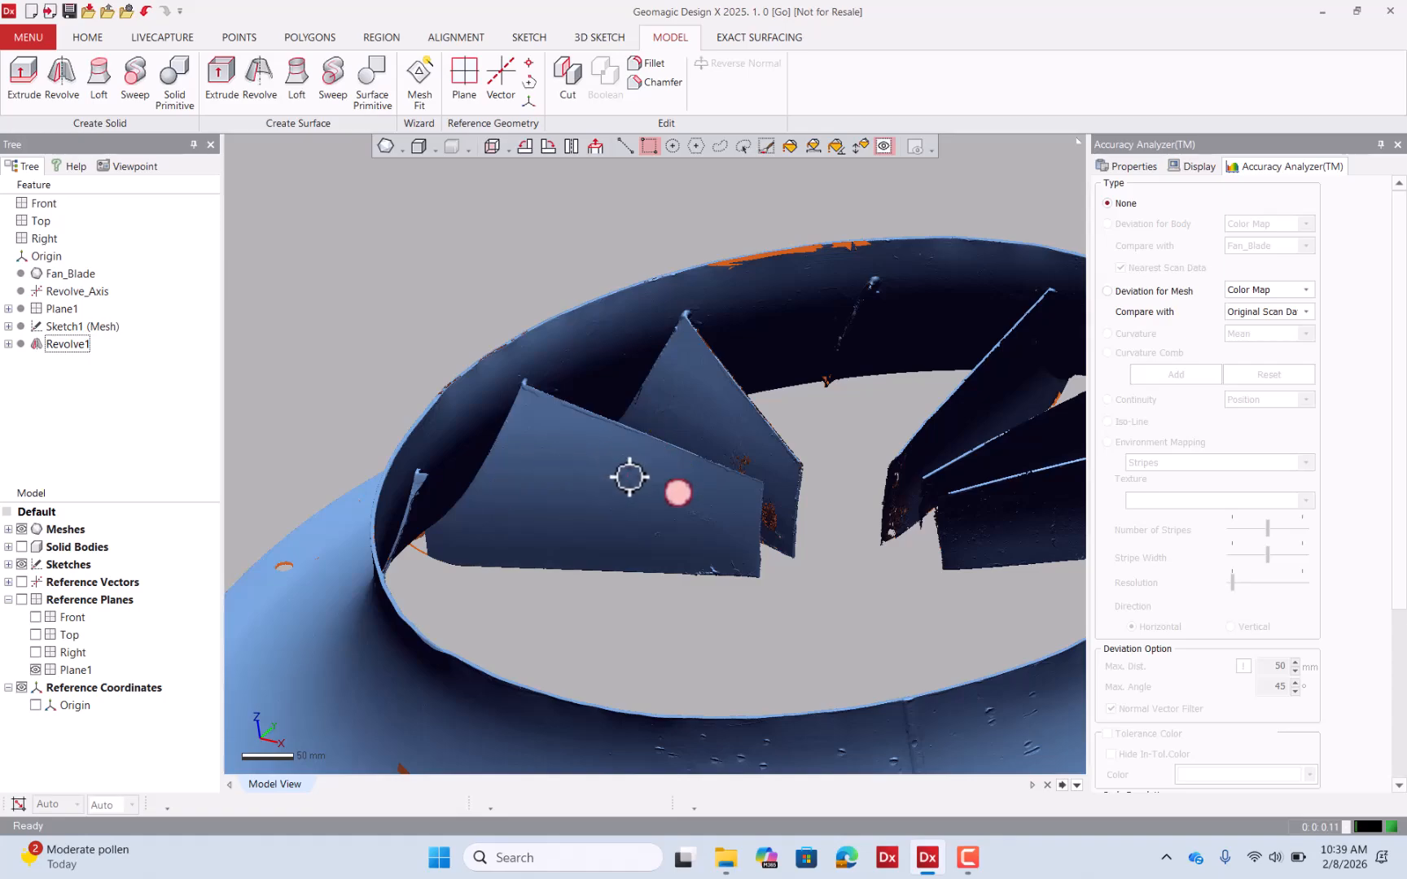
mouse_move(626, 475)
right_mouse_down()
mouse_move(421, 505)
mouse_move(695, 483)
mouse_move(685, 470)
right_mouse_up()
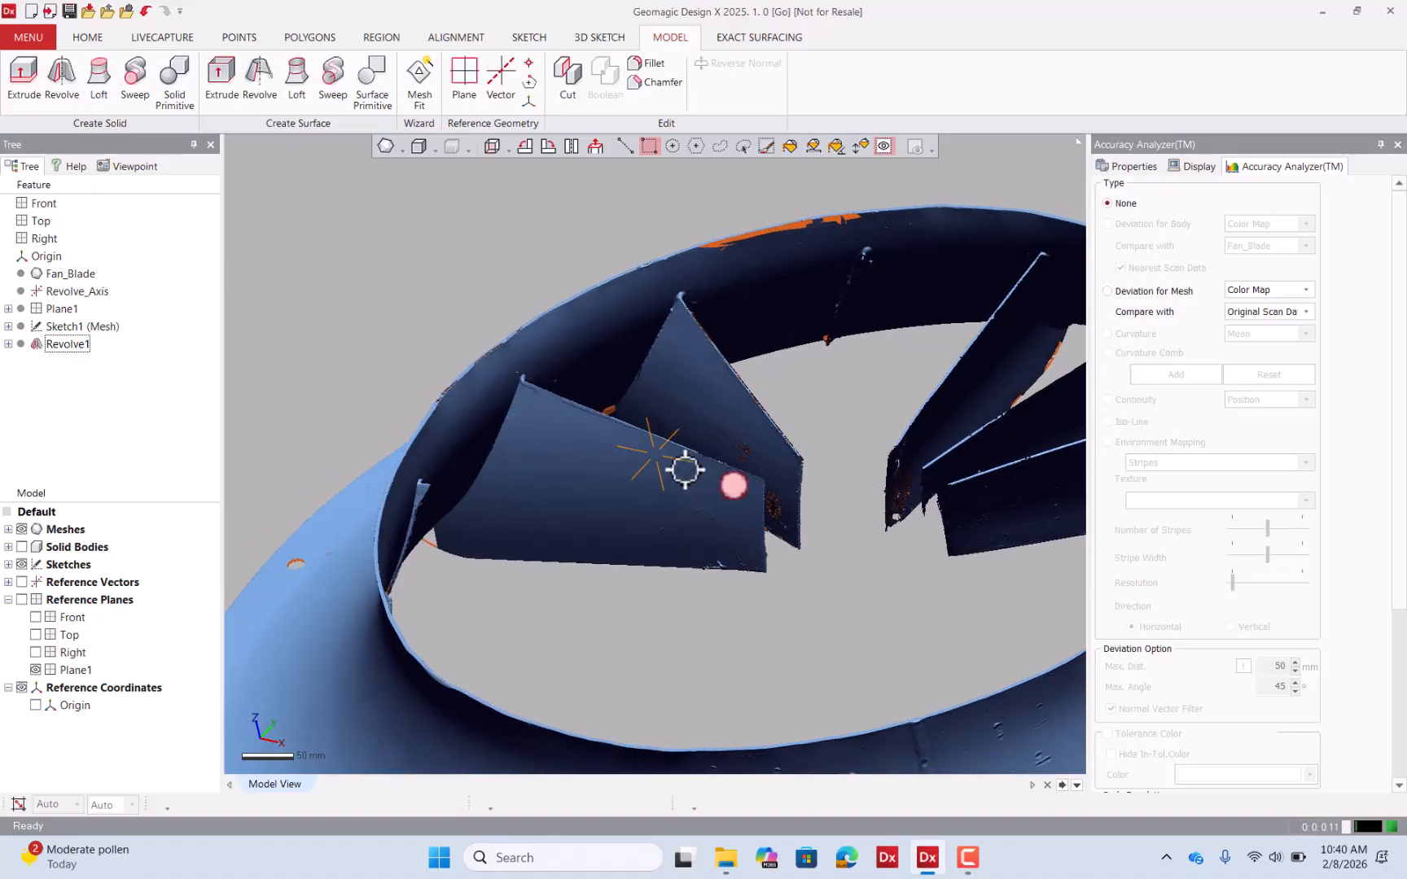
scroll(664, 507, "up", 3)
mouse_move(663, 508)
right_mouse_down()
mouse_move(606, 506)
mouse_move(558, 429)
right_mouse_up()
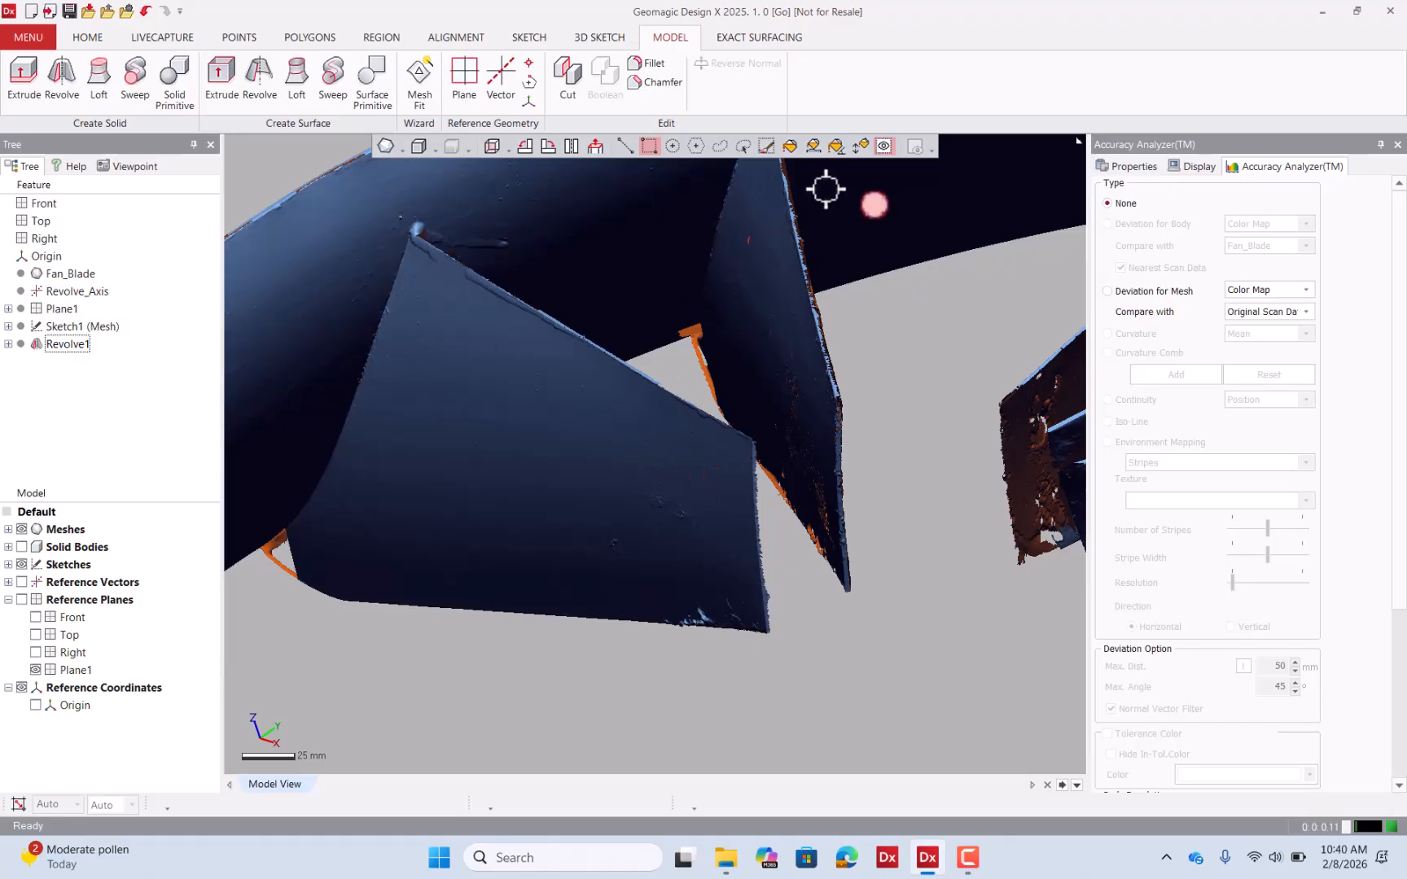
left_click(861, 147)
left_click(578, 378)
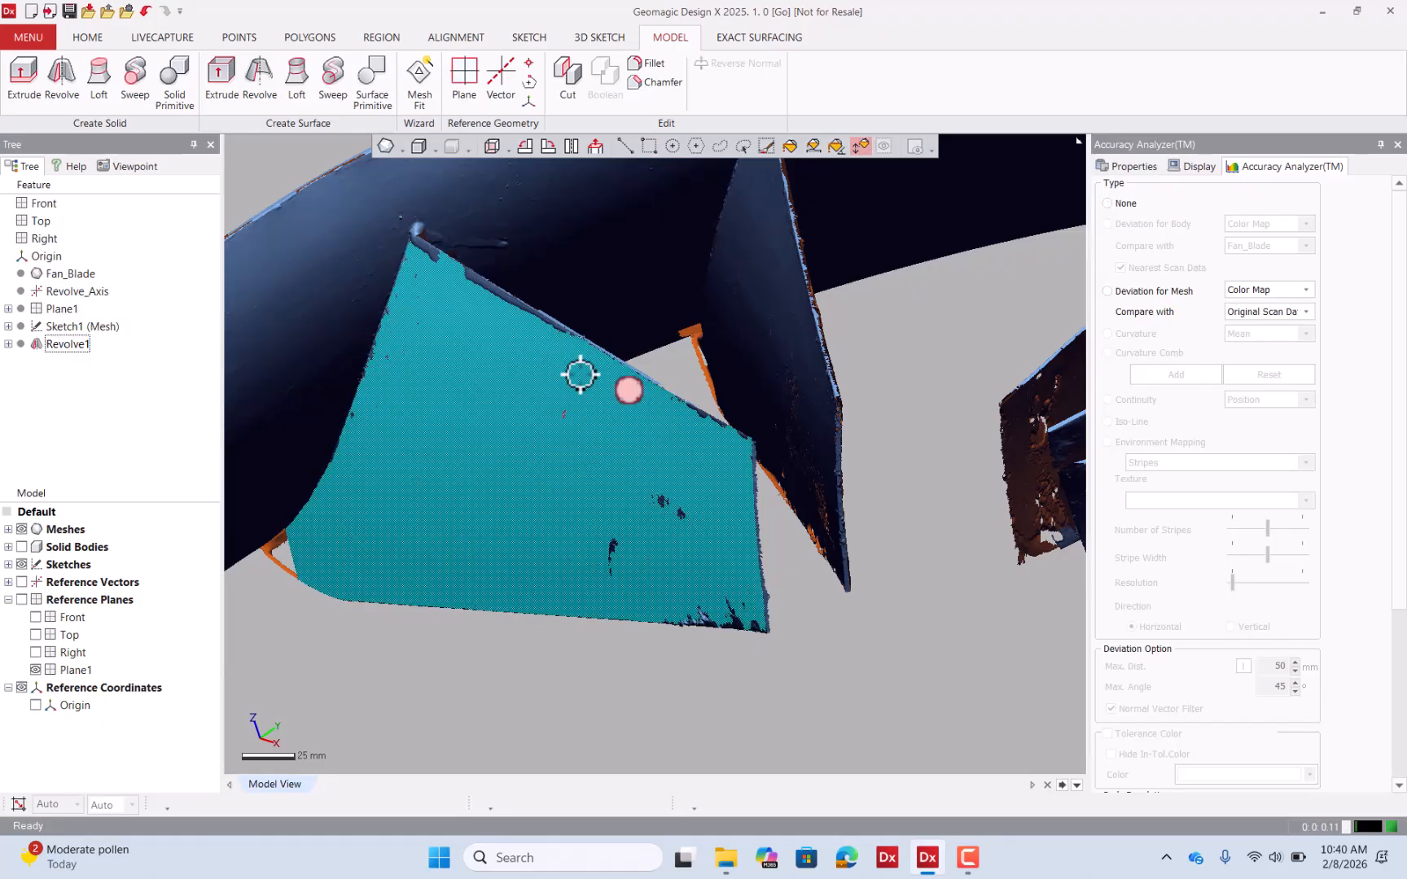
left_click_drag(541, 417, 618, 369)
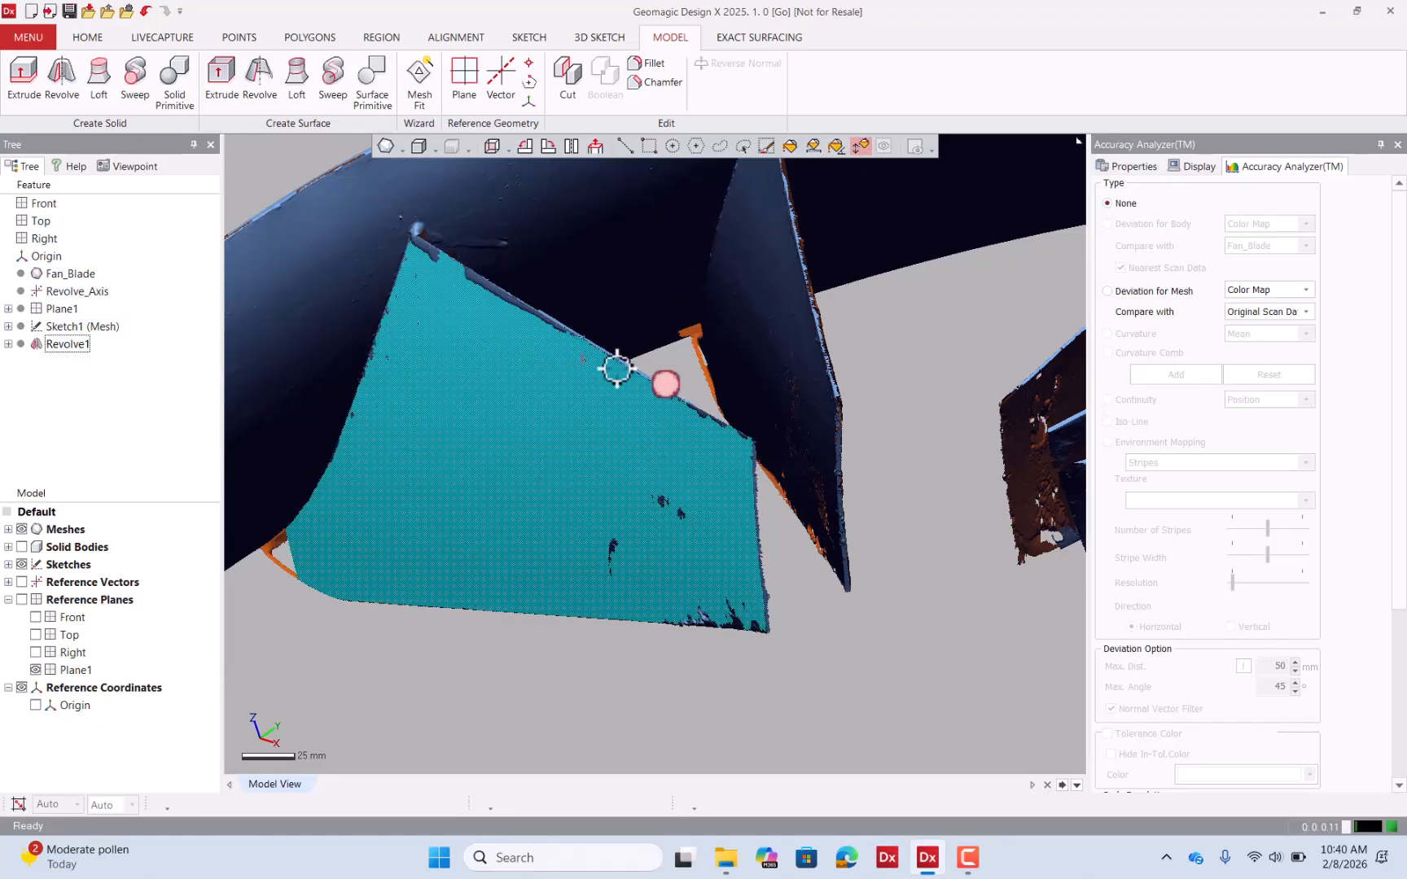
Examine the scanned blades from several angles, comparing the mesh quality of their faces and inner ends.
mouse_move(757, 443)
right_mouse_down()
mouse_move(493, 512)
mouse_move(477, 531)
mouse_move(691, 540)
mouse_move(927, 483)
mouse_move(829, 513)
mouse_move(798, 314)
mouse_move(909, 416)
mouse_move(669, 424)
mouse_move(722, 396)
mouse_move(704, 428)
mouse_move(638, 430)
mouse_move(860, 477)
mouse_move(1001, 379)
mouse_move(691, 364)
mouse_move(658, 460)
mouse_move(762, 487)
mouse_move(687, 470)
right_mouse_up()
scroll(701, 467, "up", 5)
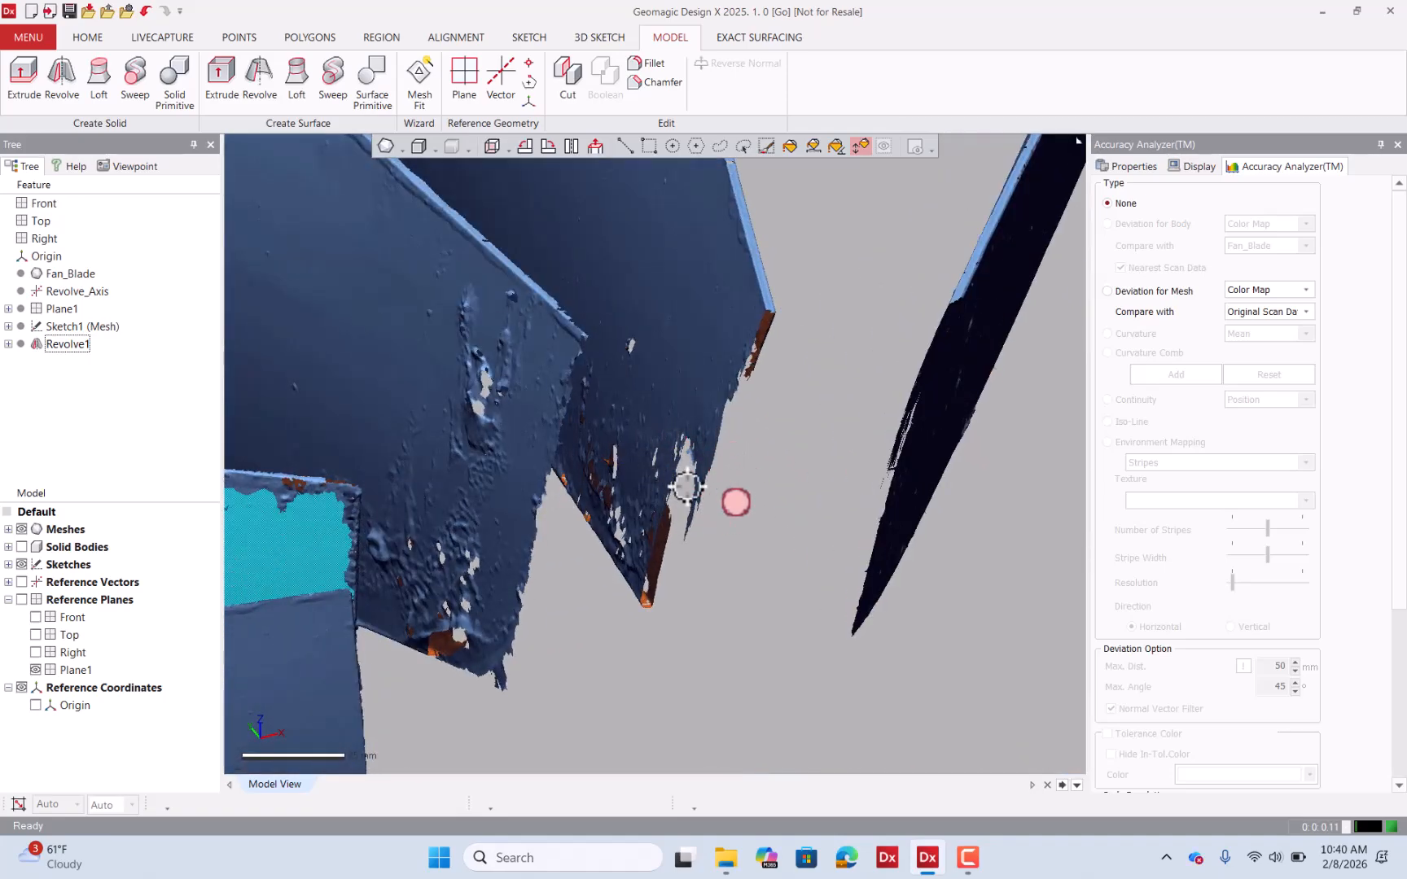
right_click_drag(686, 487, 829, 456)
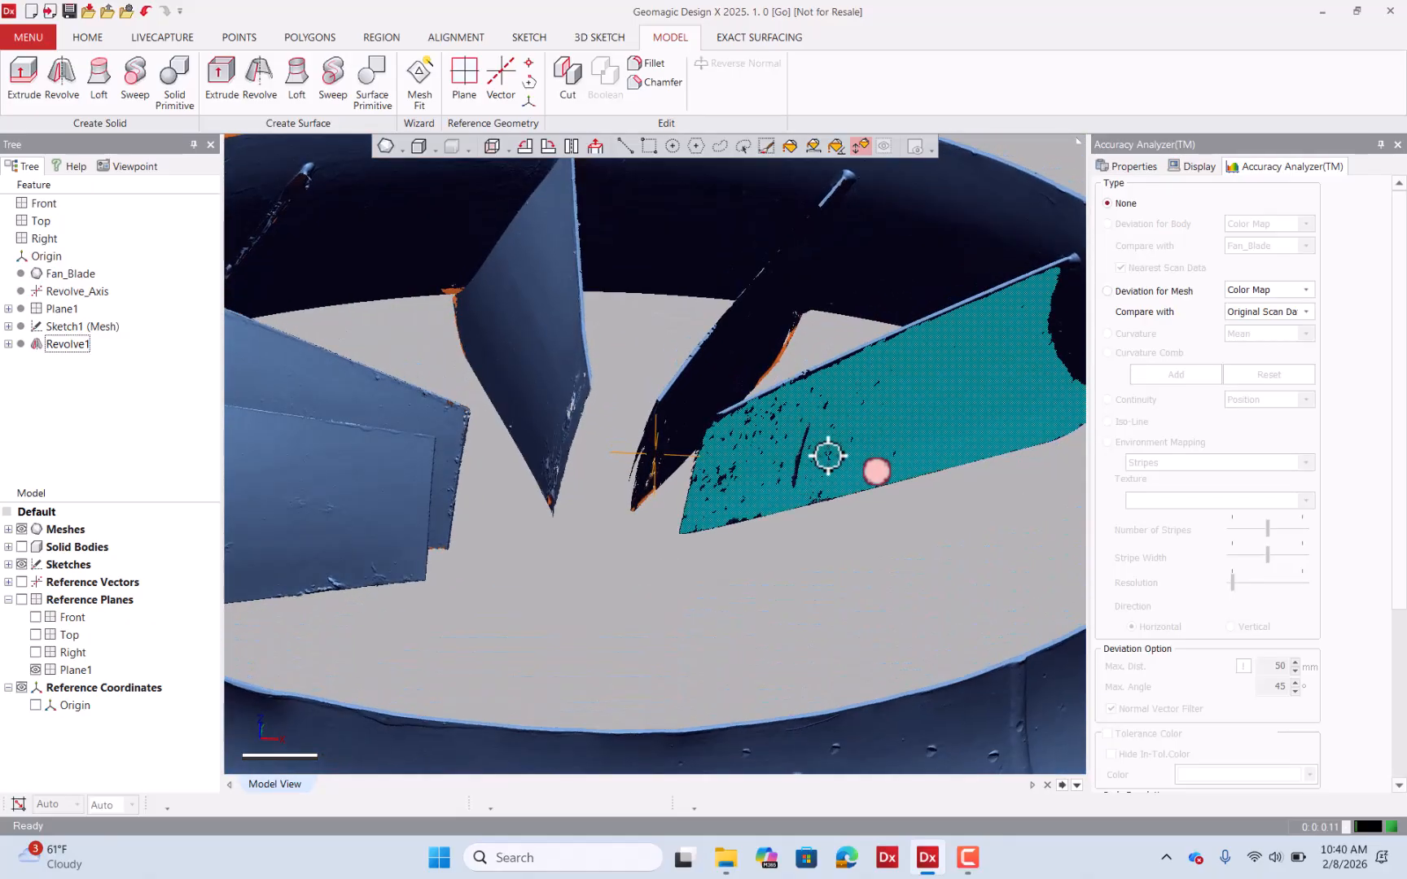
scroll(827, 452, "down", 3)
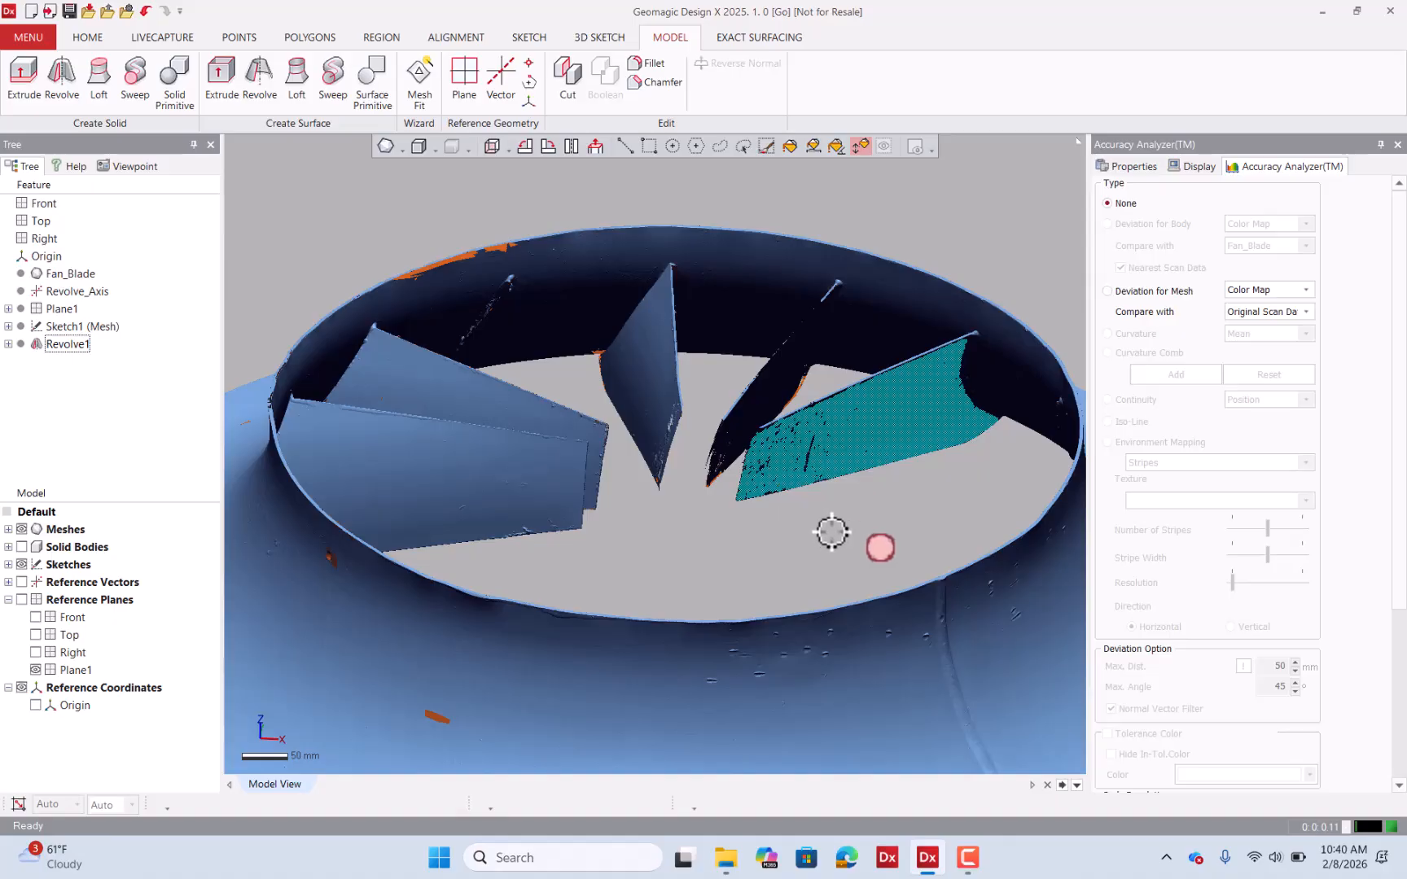
right_click_drag(832, 533, 954, 584)
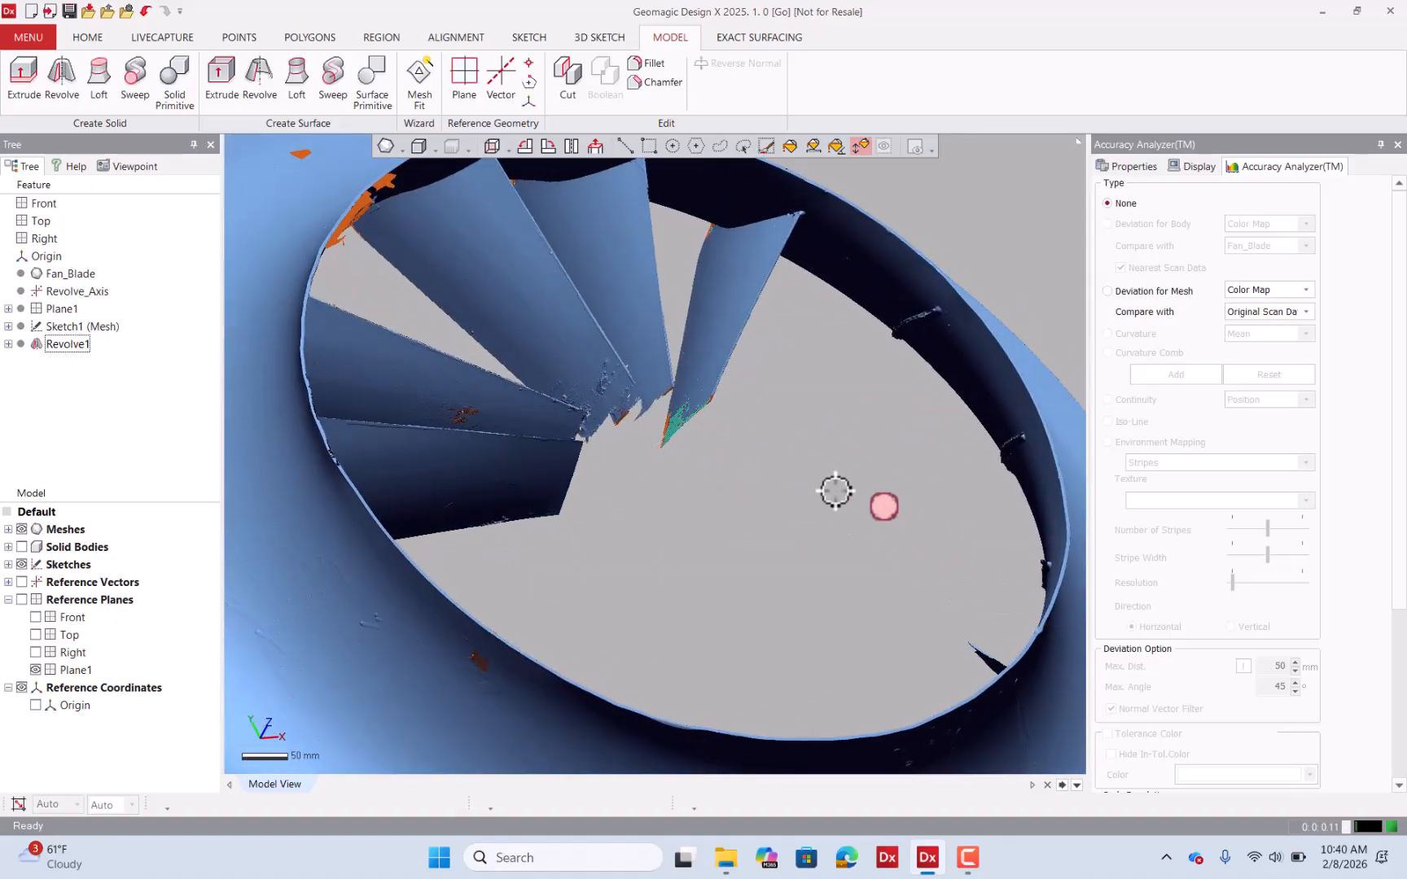
right_click_drag(821, 493, 793, 442)
scroll(783, 446, "down", 3)
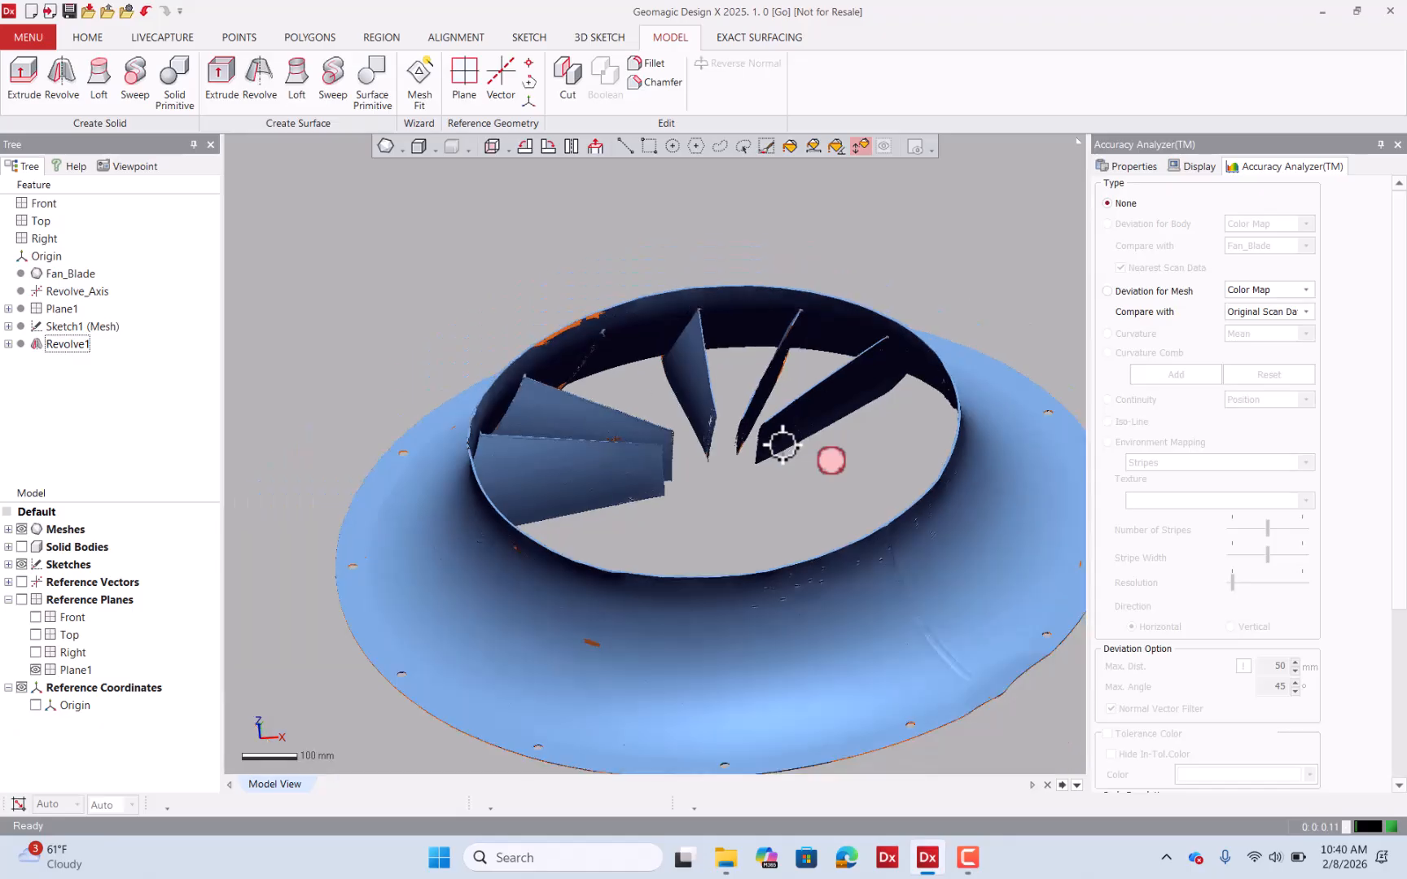
scroll(683, 317, "down", 2)
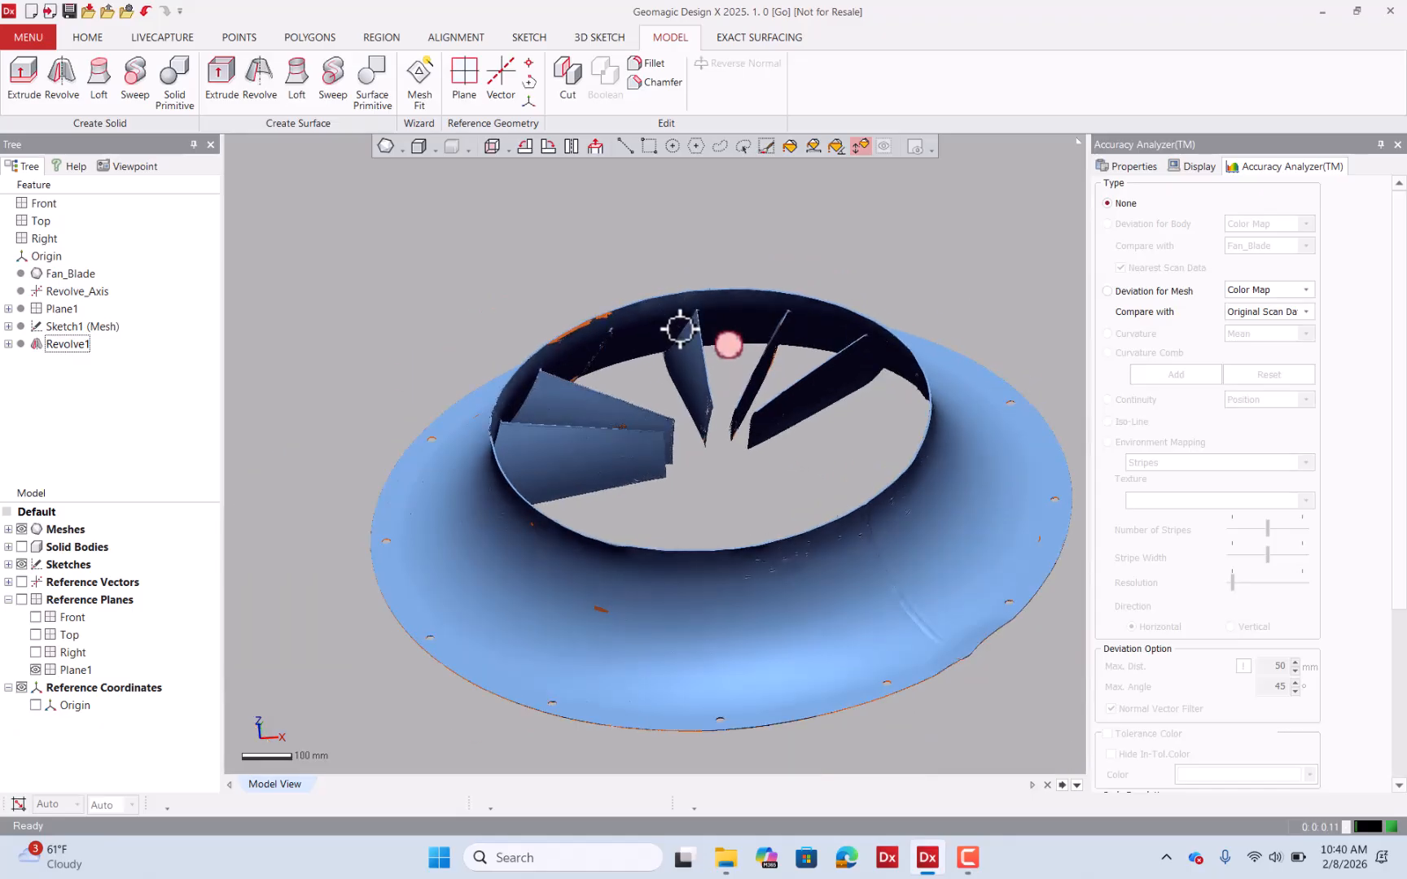
right_click_drag(681, 329, 684, 416)
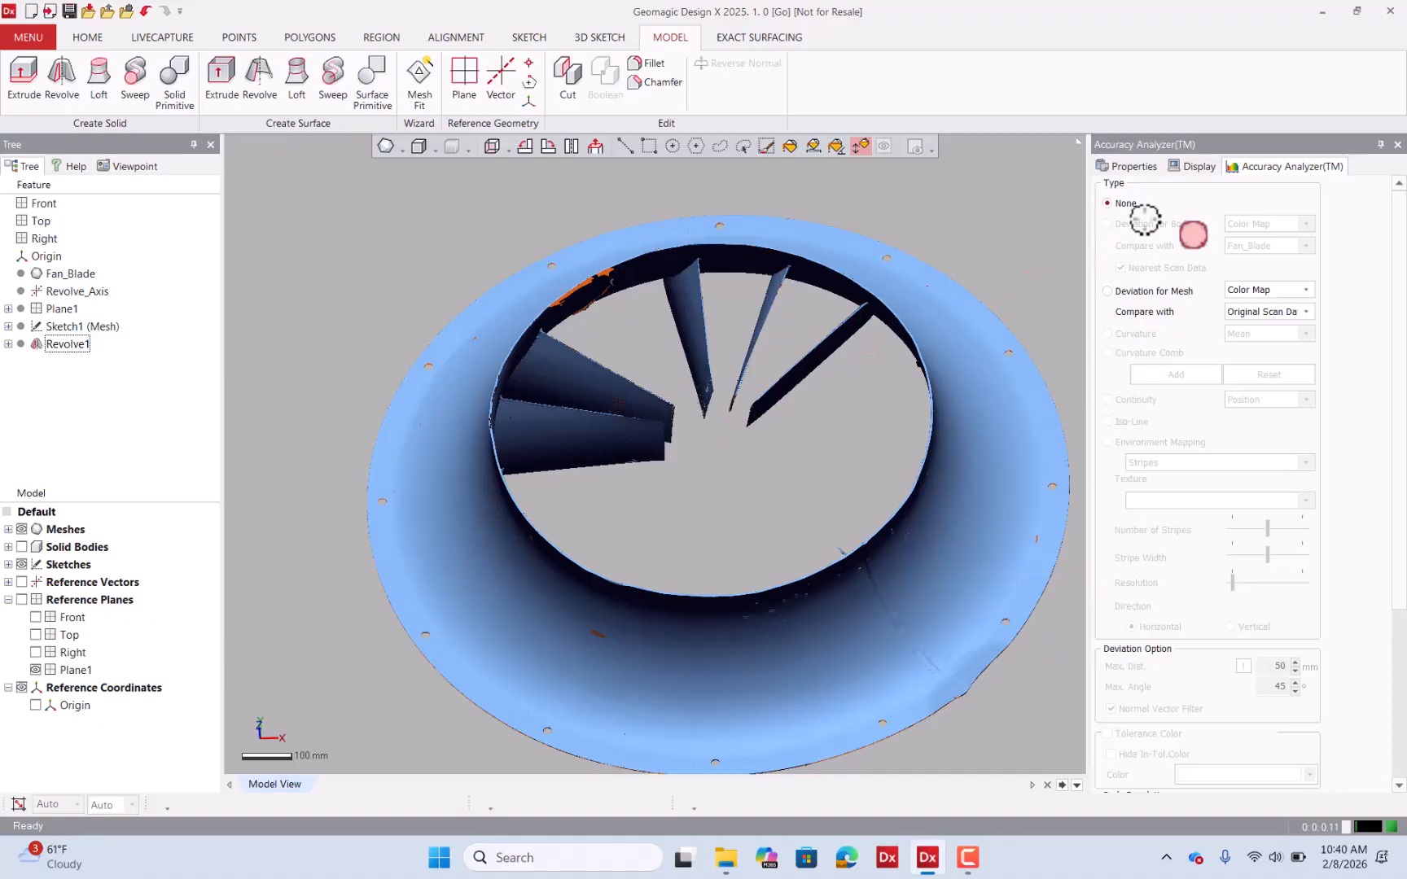
Enable View Clip and lower its Below Plane clipping plane through the shroud to a Z position of about 98 mm.
left_click(1198, 166)
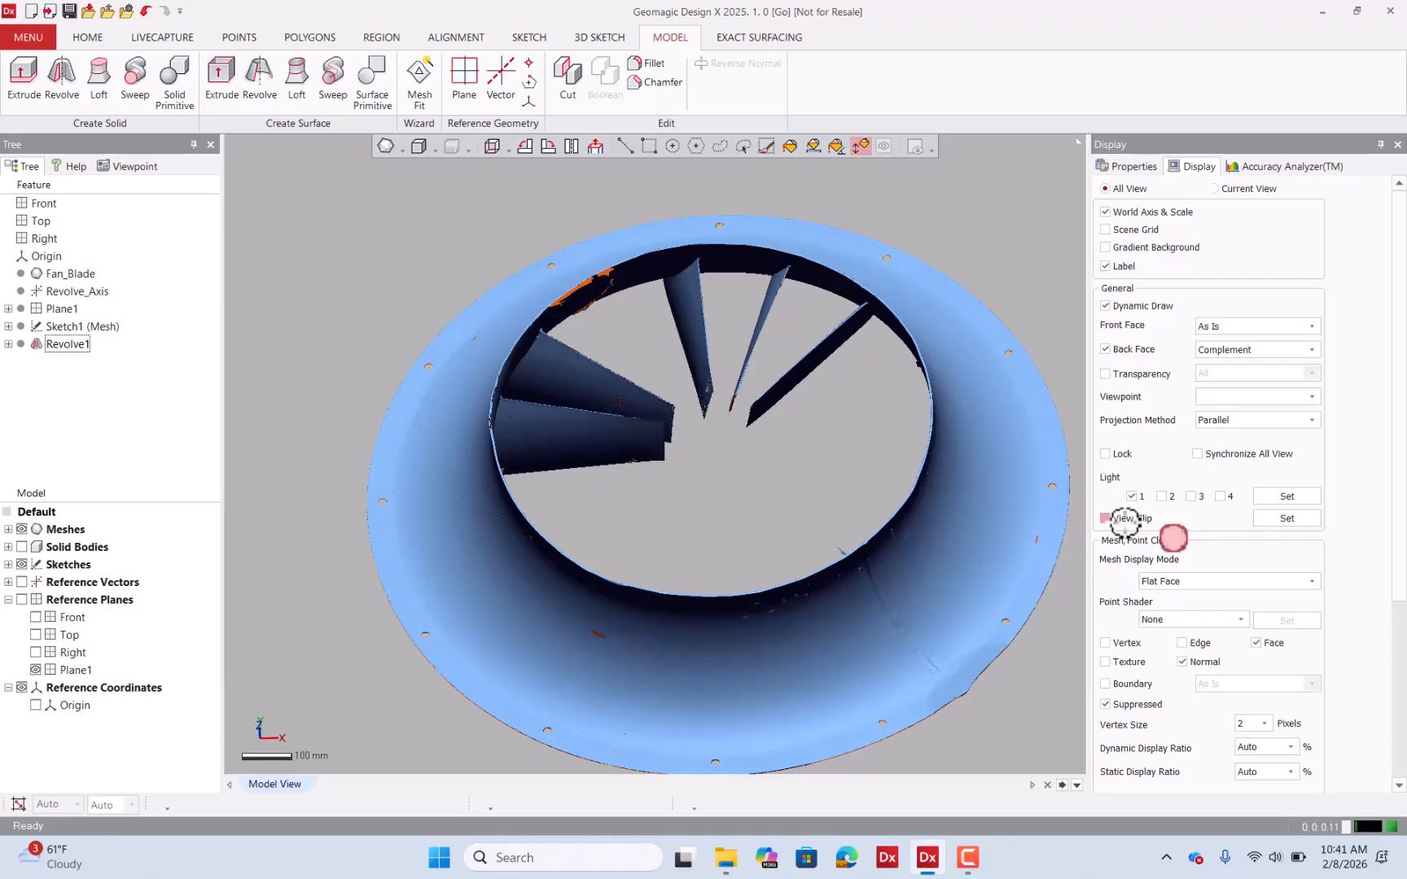
left_click(1298, 518)
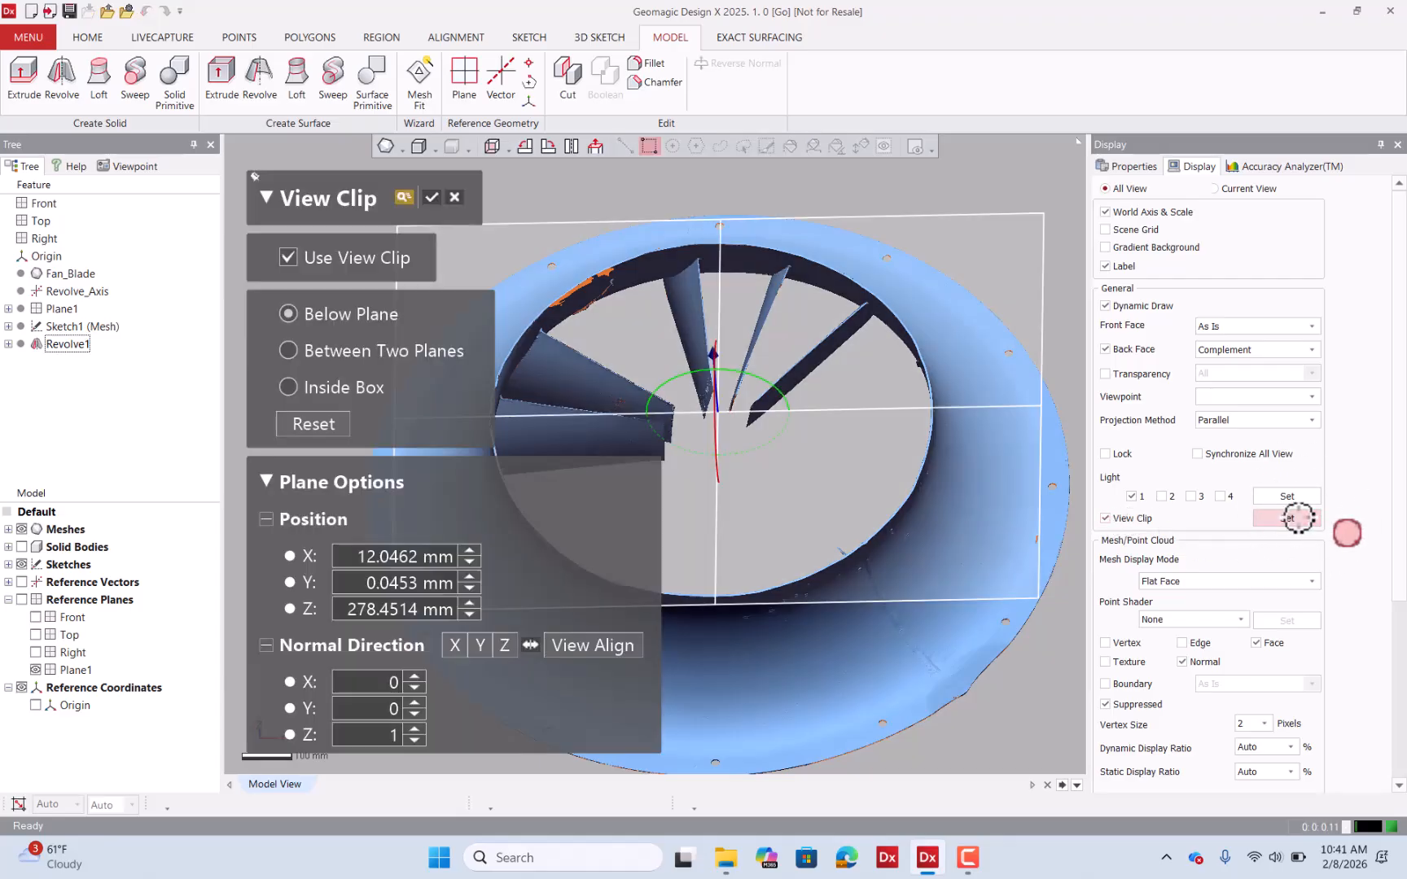
right_click_drag(917, 362, 888, 274)
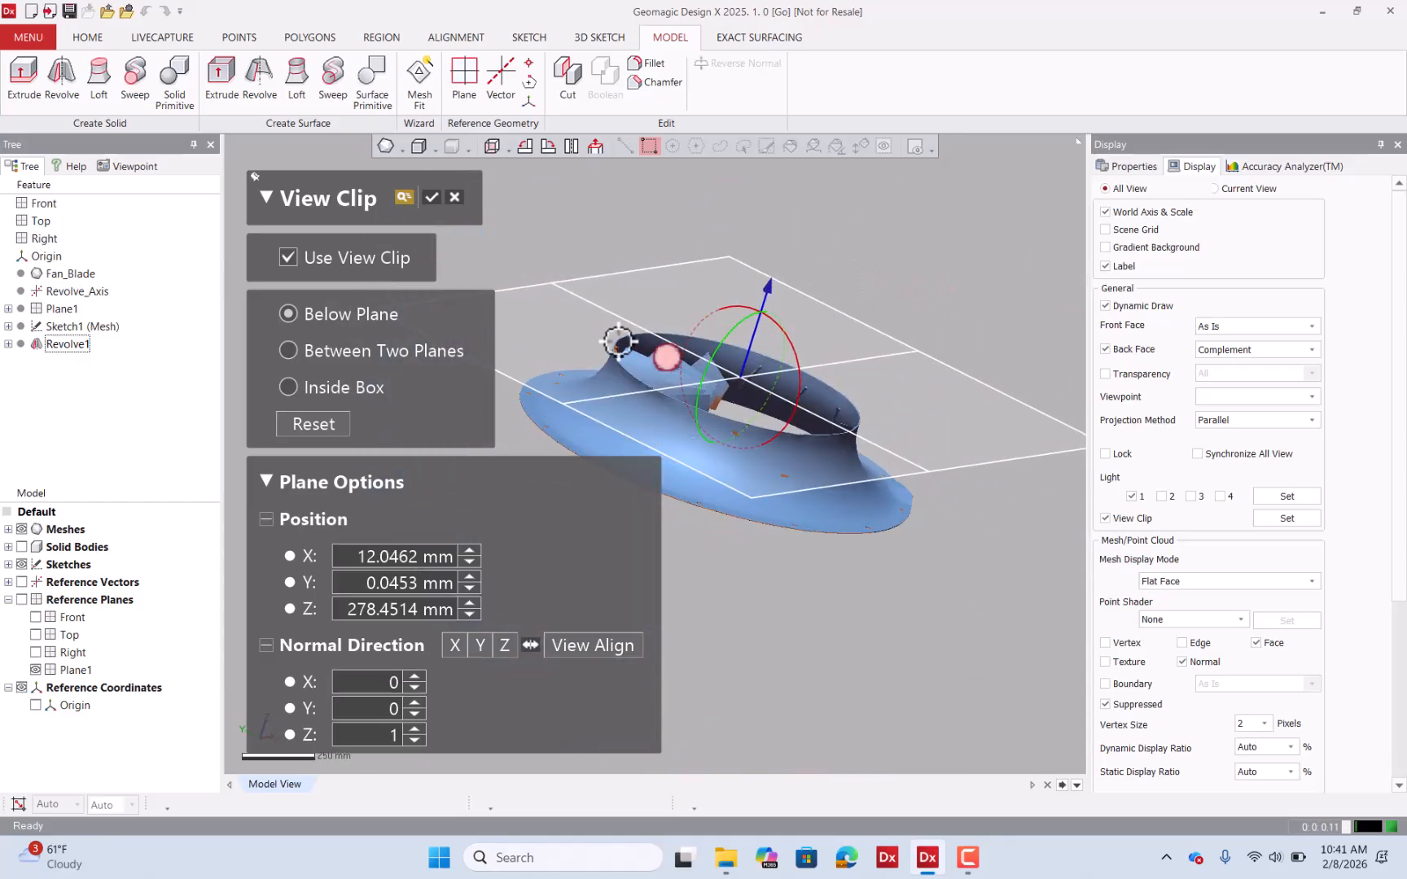
right_click_drag(470, 311, 776, 315)
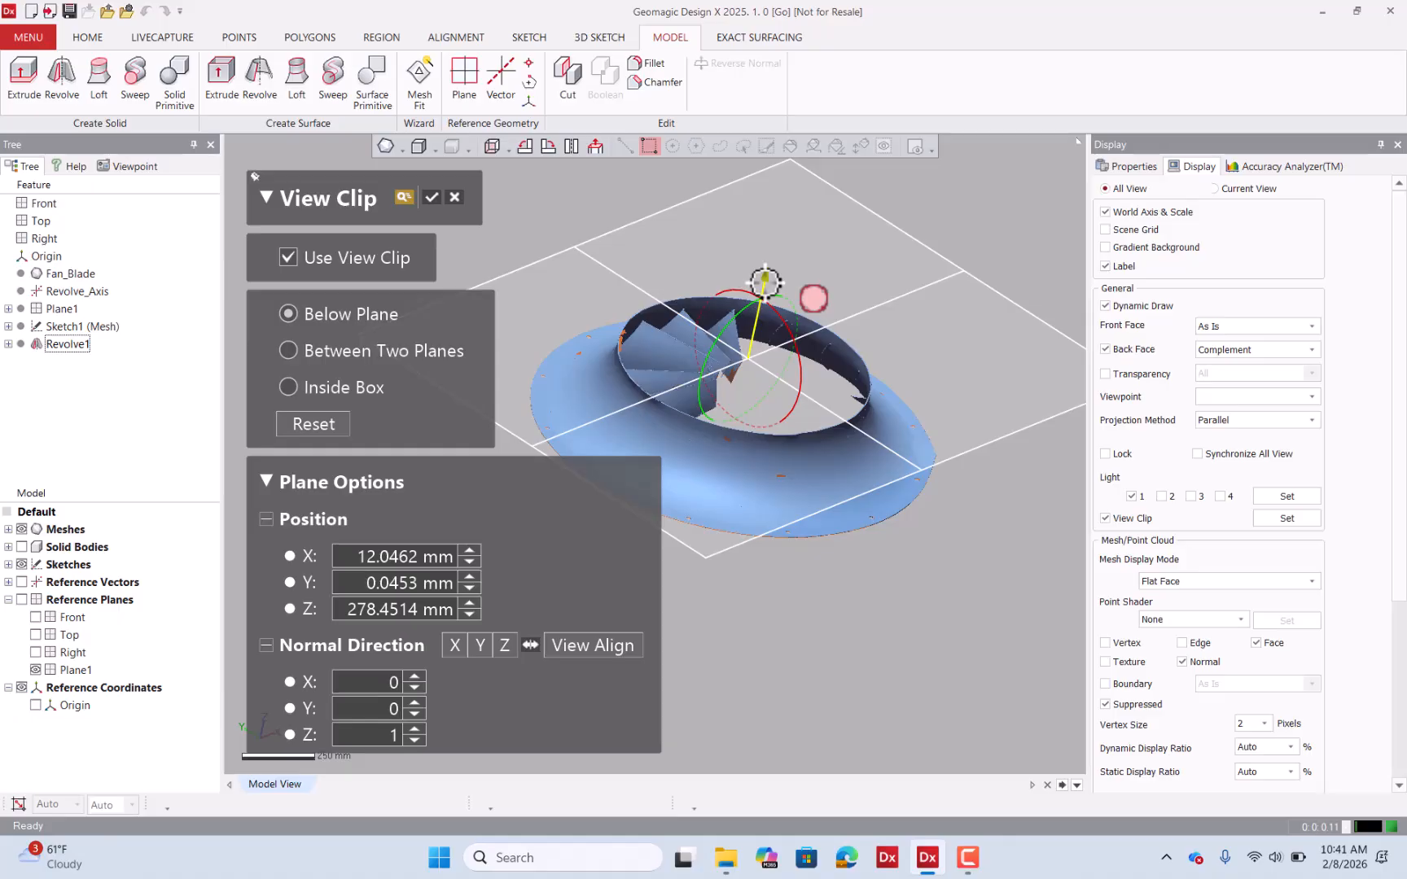
left_click_drag(764, 282, 788, 342)
right_click_drag(789, 342, 734, 311)
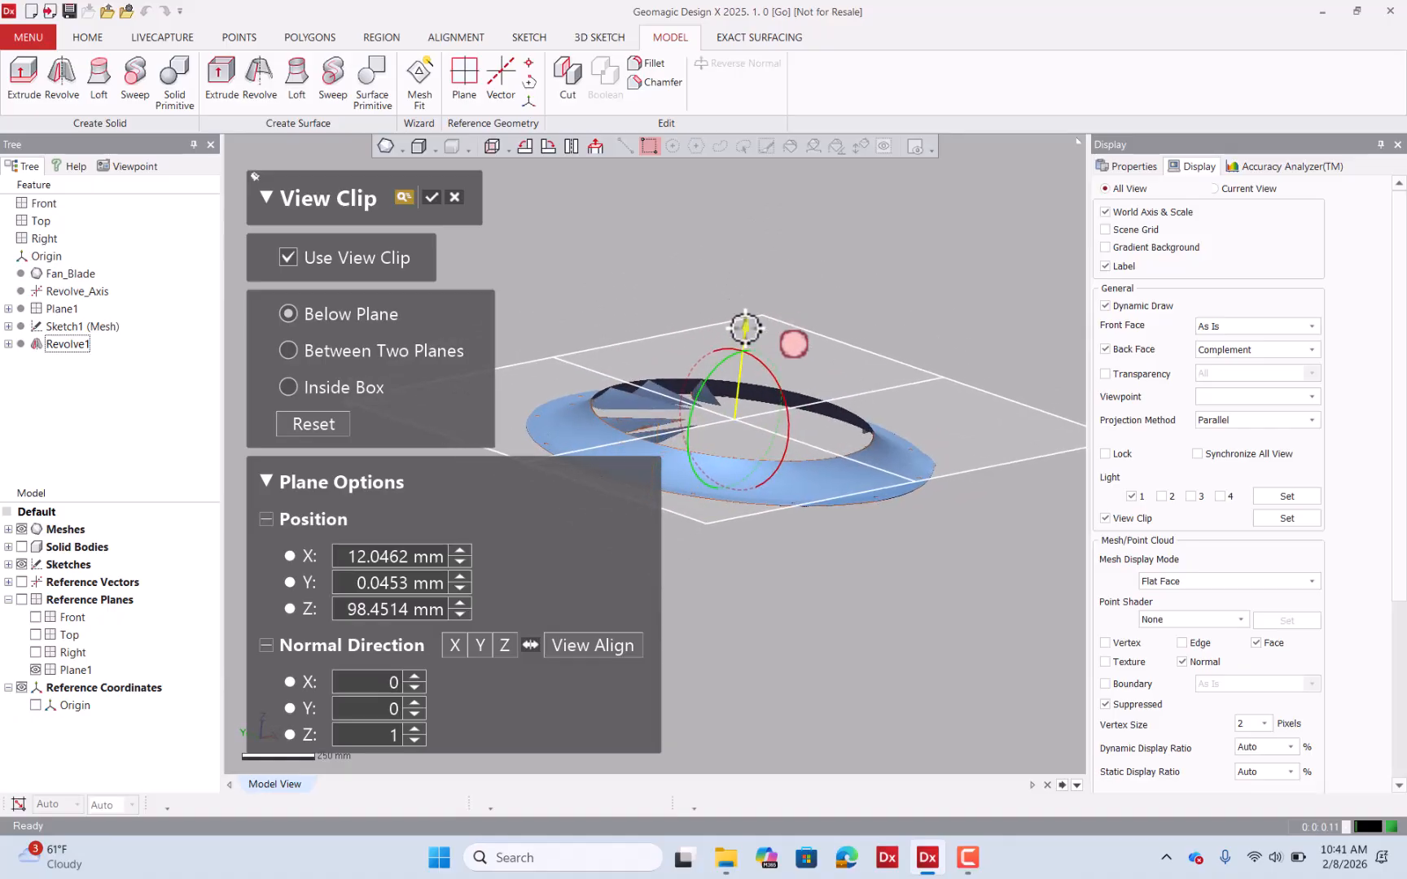
left_click_drag(768, 368, 797, 487)
right_click_drag(790, 416, 760, 399)
left_click_drag(771, 385, 587, 226)
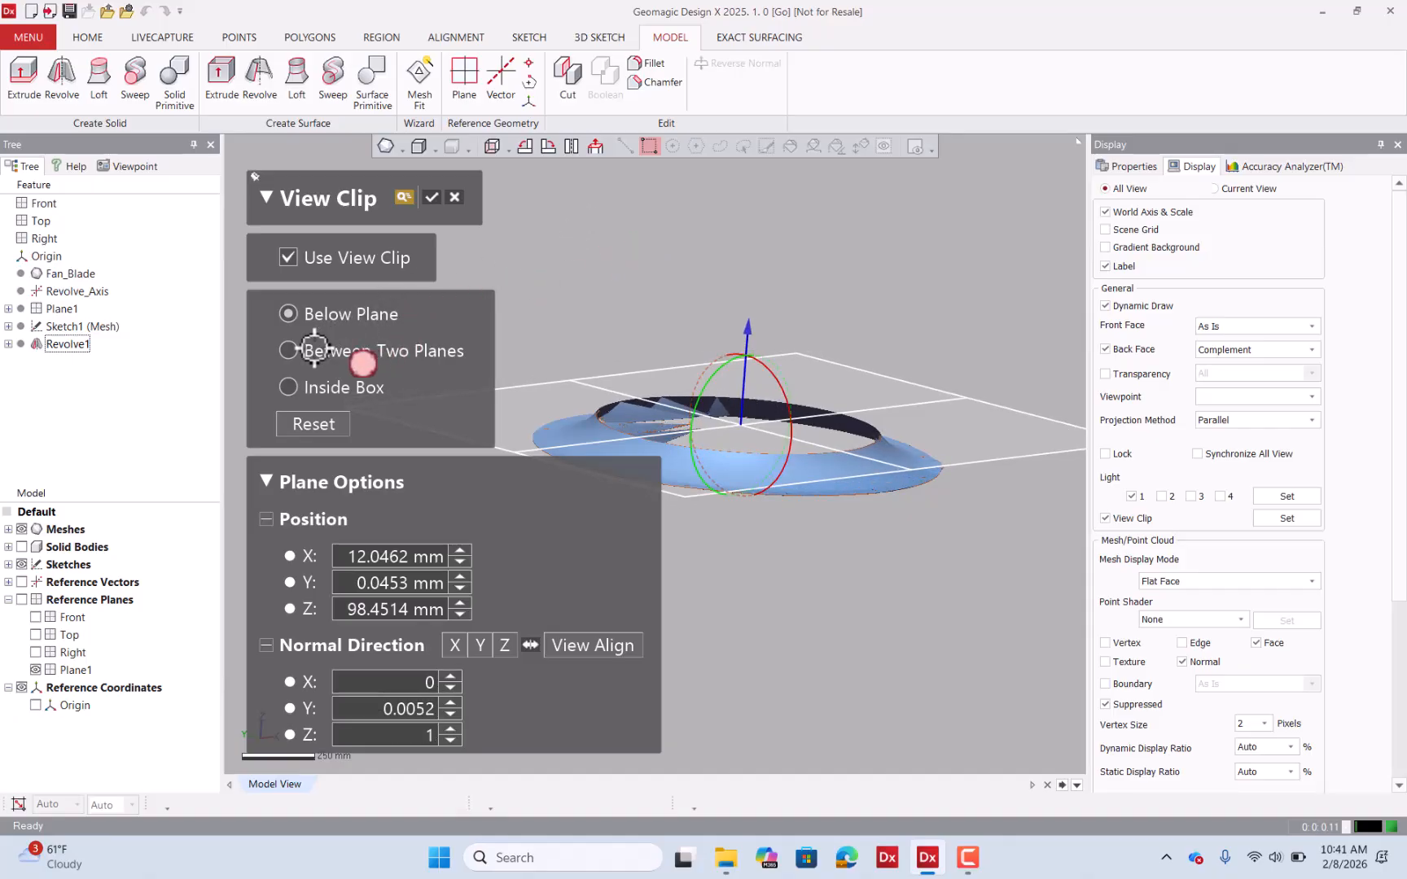
Switch the clip to Between Two Planes and rotate the plane pair upright across the shroud, at an angle along the blades.
left_click(315, 350)
right_click_drag(709, 497, 777, 369)
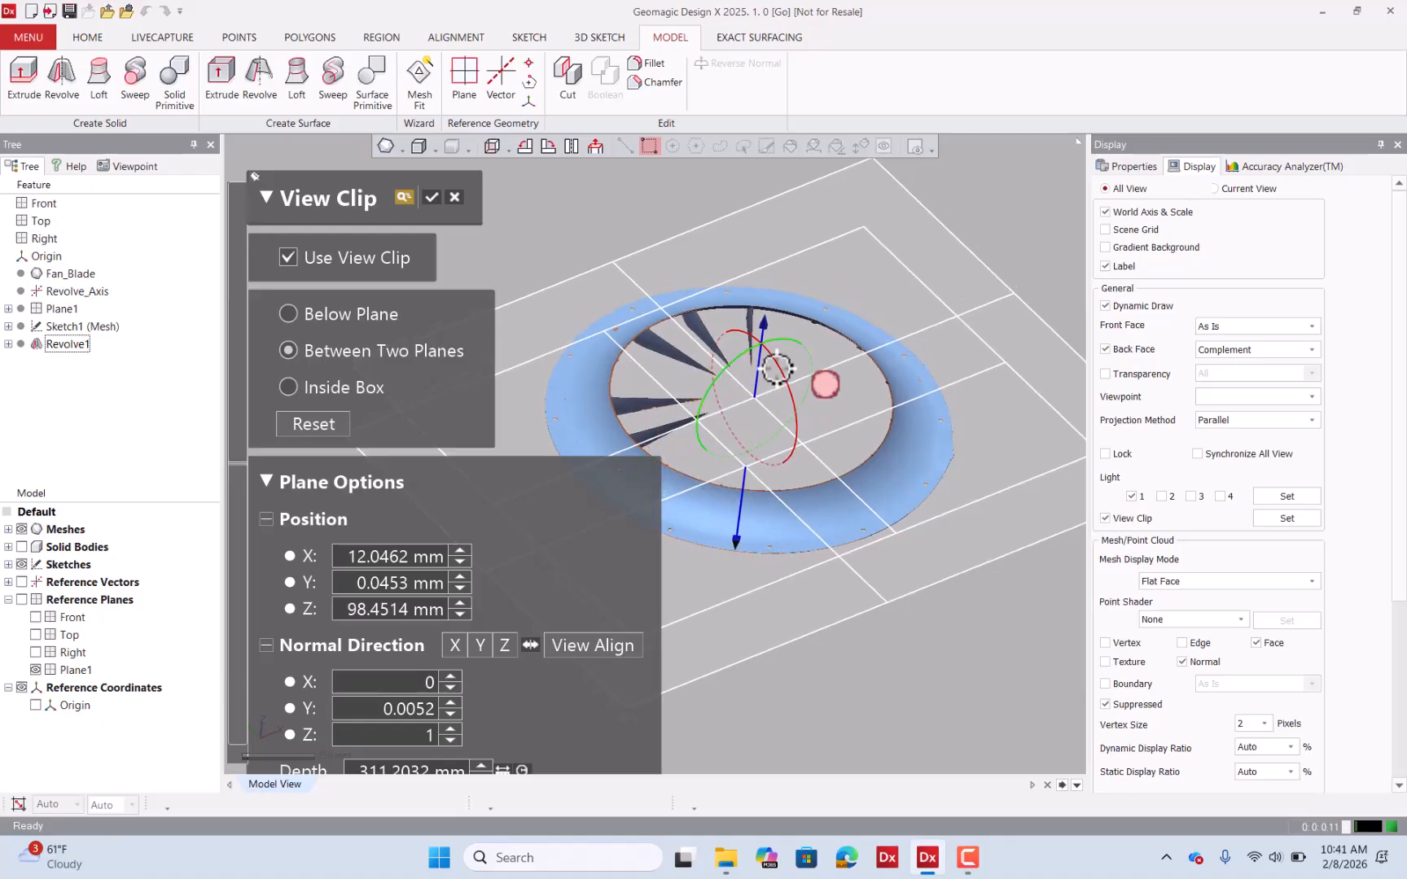
left_click_drag(786, 340, 933, 340)
right_click_drag(933, 339, 933, 398)
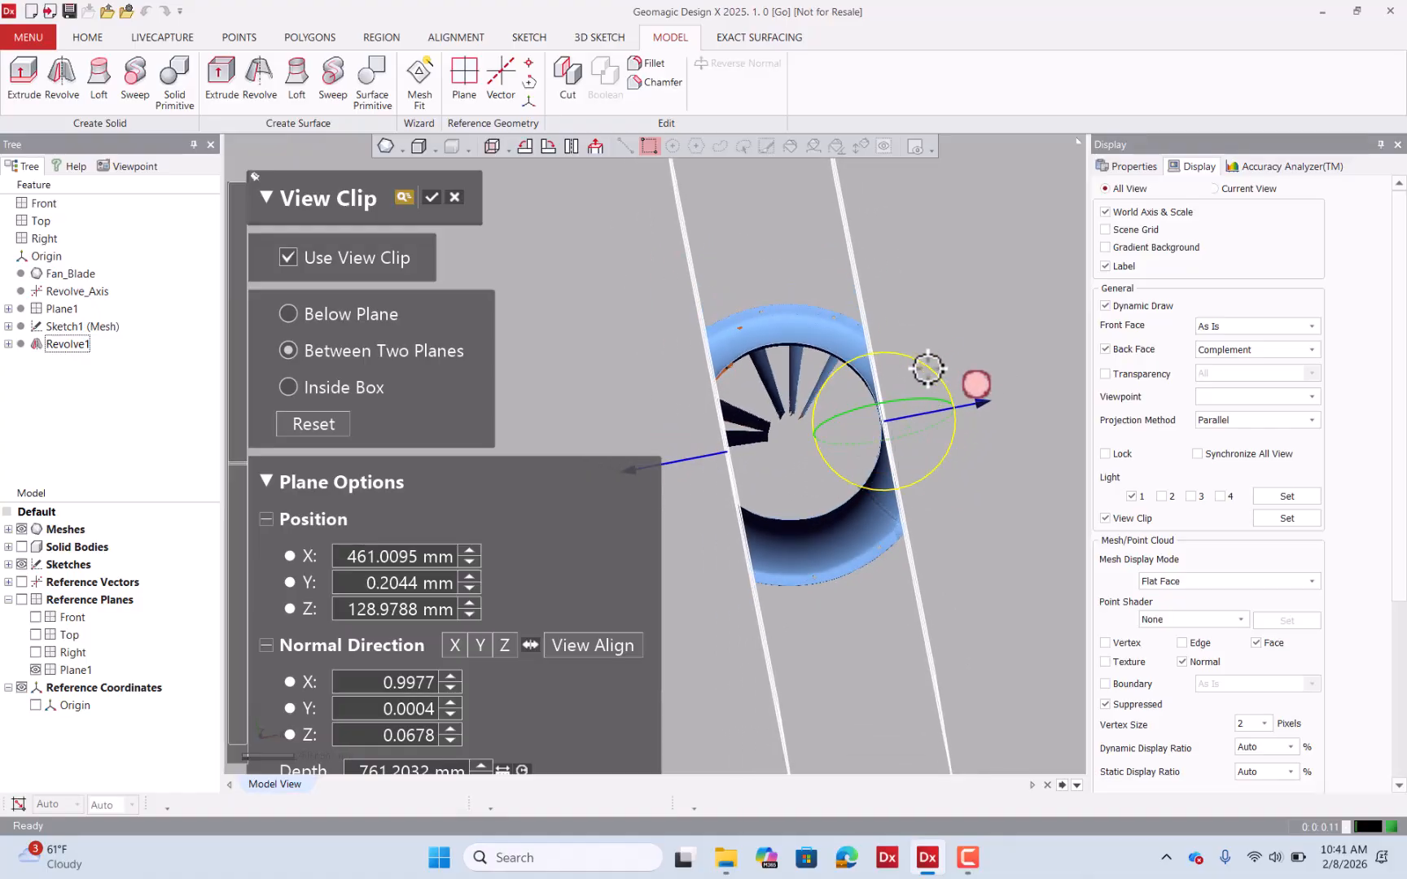
left_click_drag(928, 368, 933, 411)
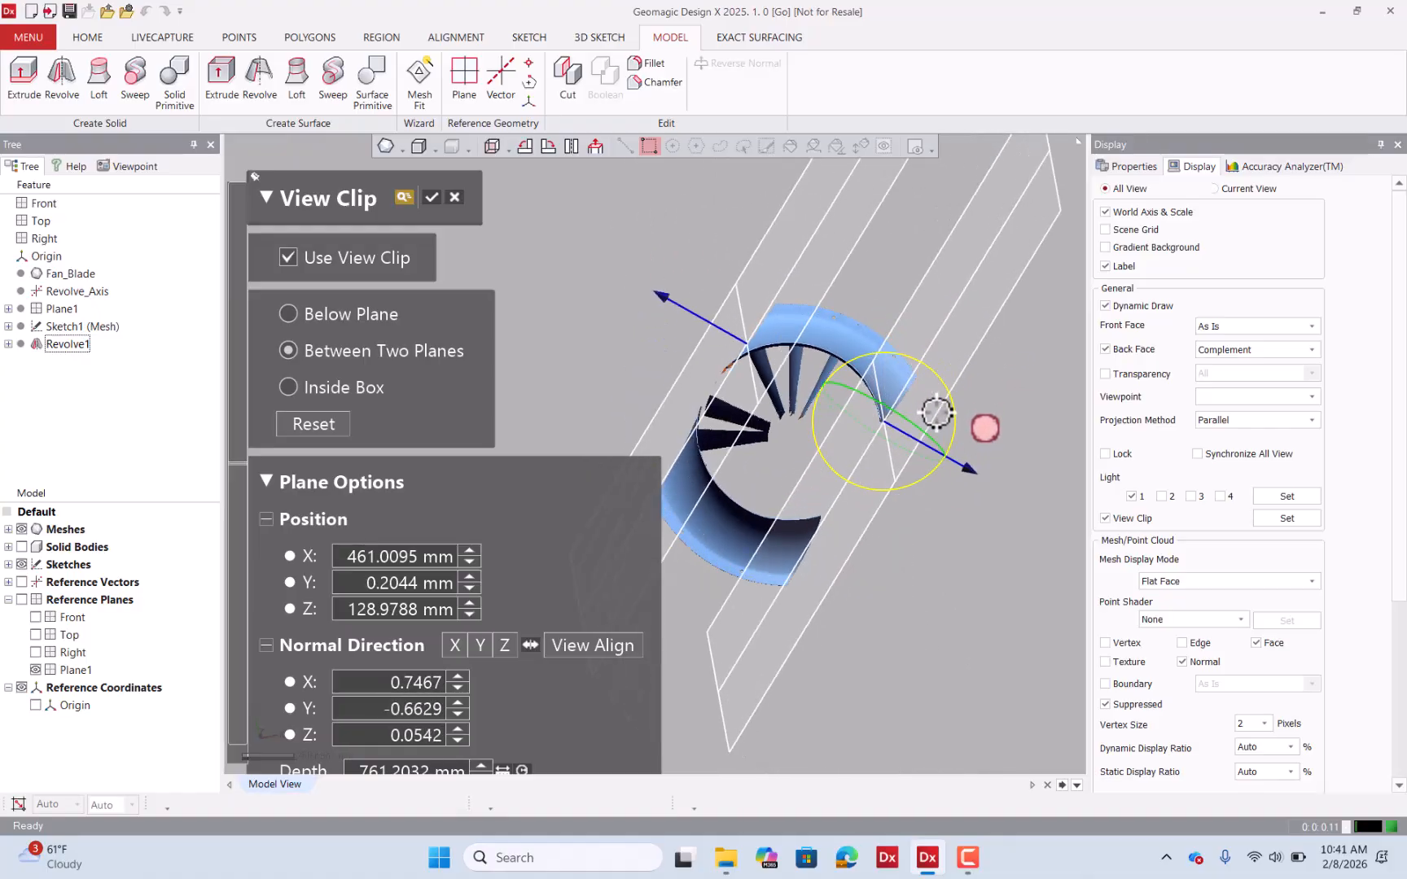
Narrow the gap between the two clipping planes to a depth of 220 mm around one scanned blade.
right_click_drag(829, 432, 849, 439)
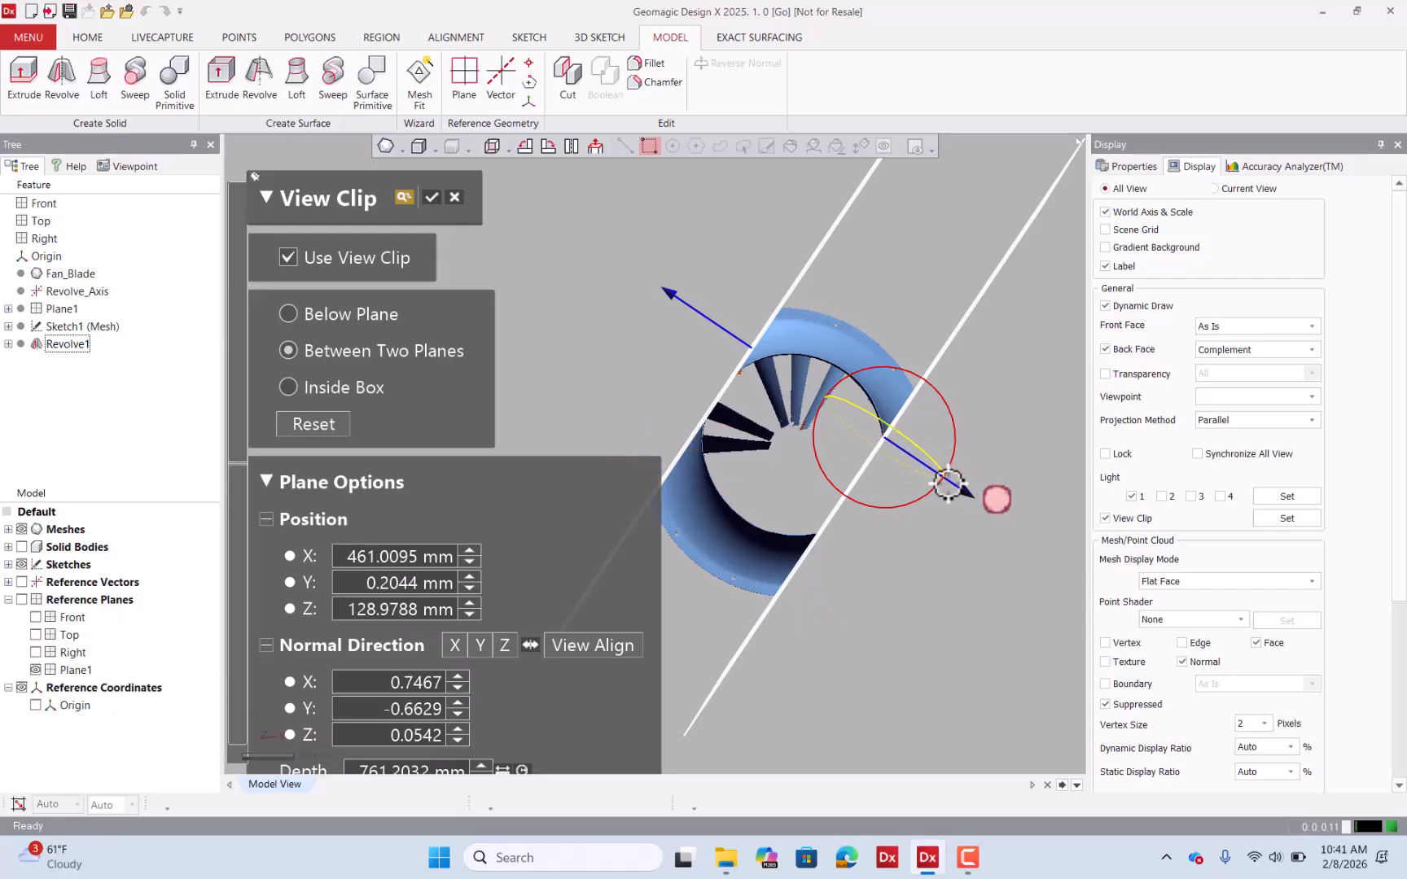
left_click_drag(967, 493, 931, 473)
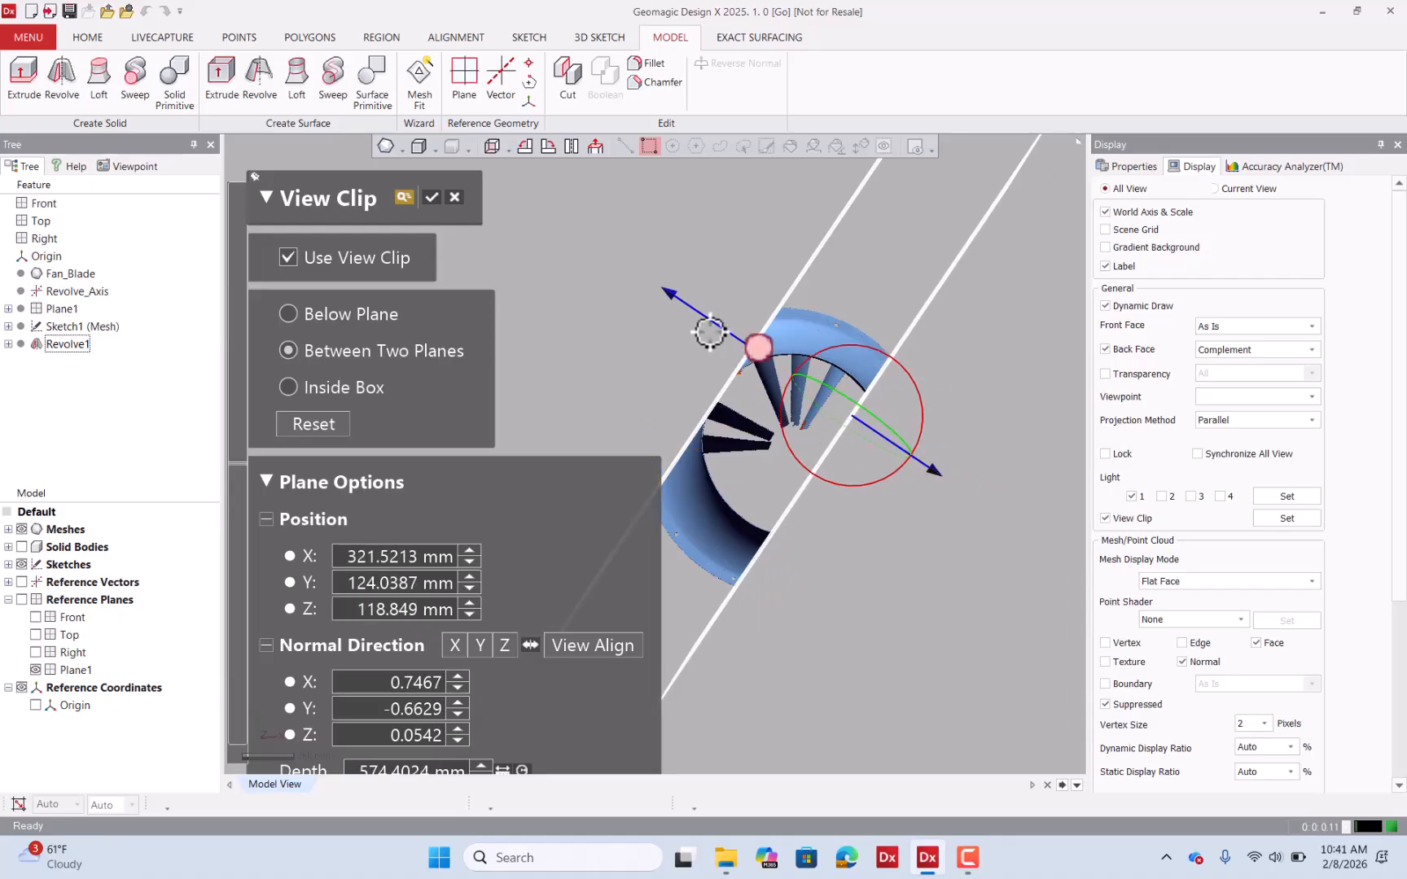
left_click_drag(745, 327, 804, 372)
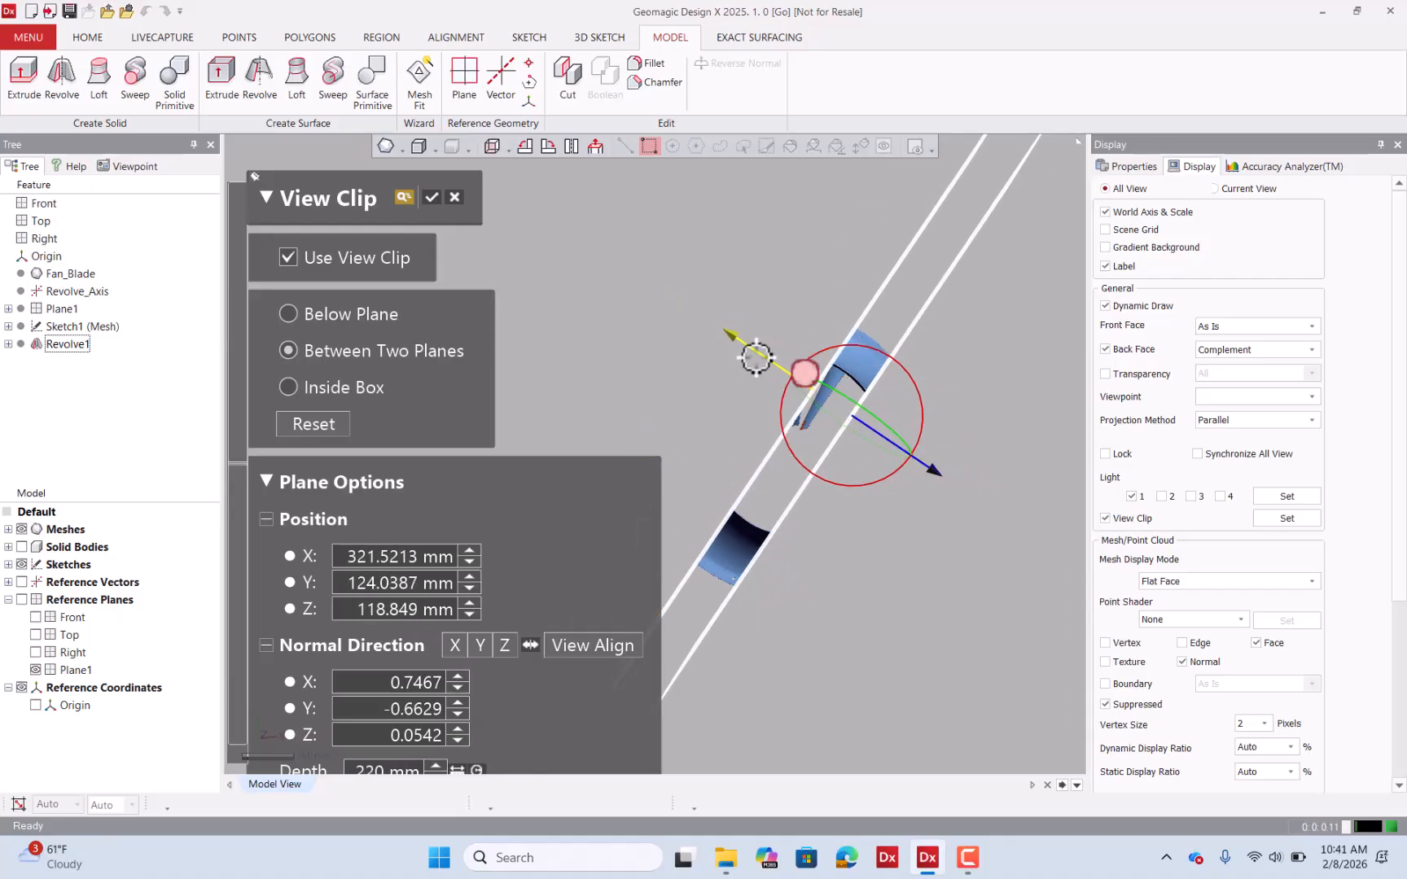
right_click_drag(756, 357, 882, 395)
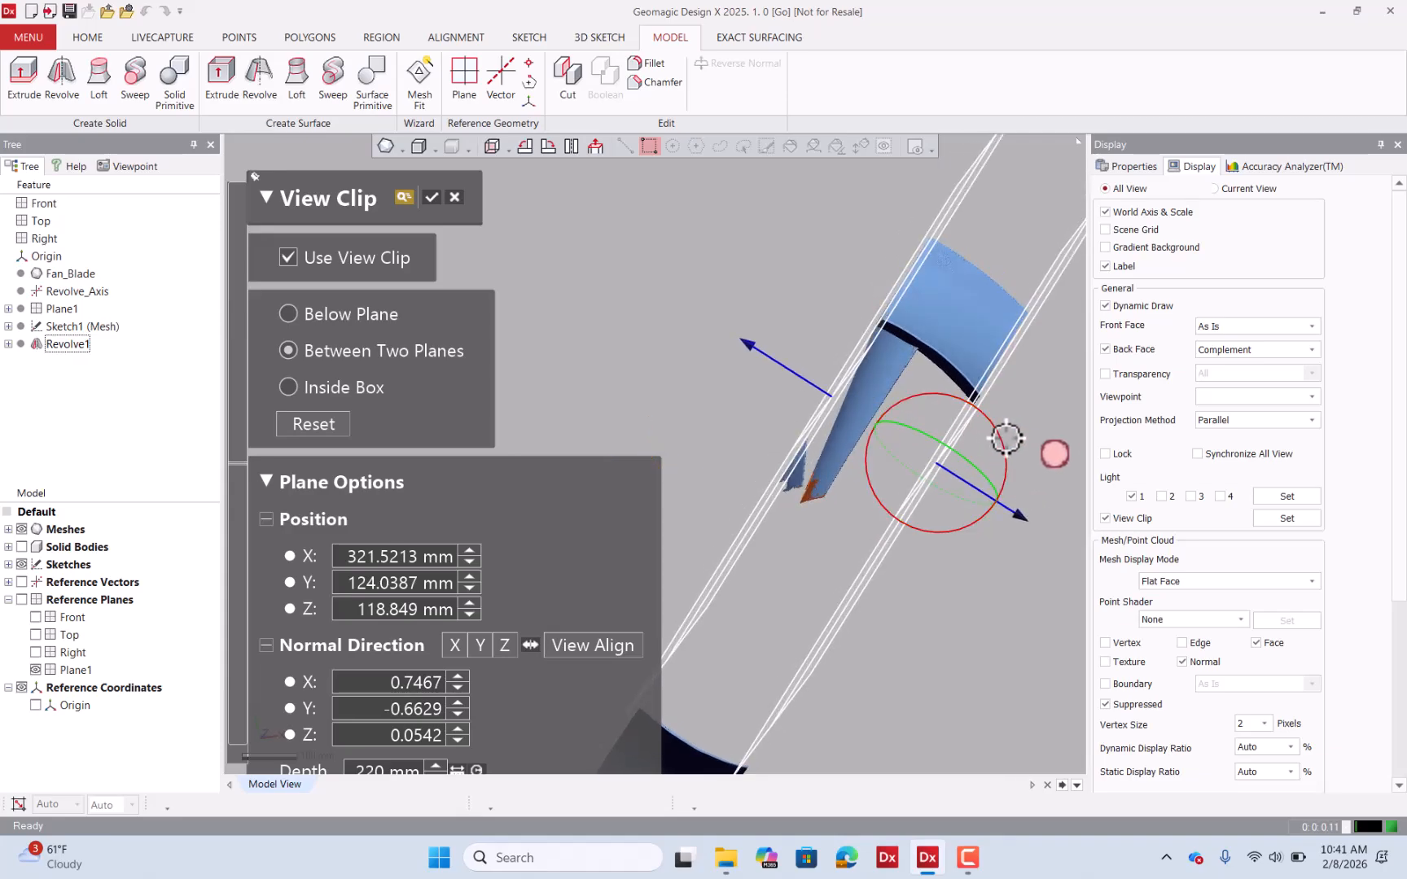
mouse_move(1007, 438)
left_mouse_down()
mouse_move(987, 477)
mouse_move(998, 408)
mouse_move(1006, 419)
left_mouse_up()
mouse_move(858, 441)
right_mouse_down()
mouse_move(946, 296)
mouse_move(939, 380)
mouse_move(914, 381)
mouse_move(870, 513)
mouse_move(955, 446)
mouse_move(854, 427)
mouse_move(748, 543)
mouse_move(844, 454)
mouse_move(780, 402)
mouse_move(528, 447)
mouse_move(716, 535)
mouse_move(807, 444)
mouse_move(622, 443)
mouse_move(719, 424)
mouse_move(364, 385)
mouse_move(848, 434)
mouse_move(785, 543)
mouse_move(766, 376)
right_mouse_up()
Switch the clip to Inside Box and shrink the box around two neighbouring scanned blades.
left_click(355, 386)
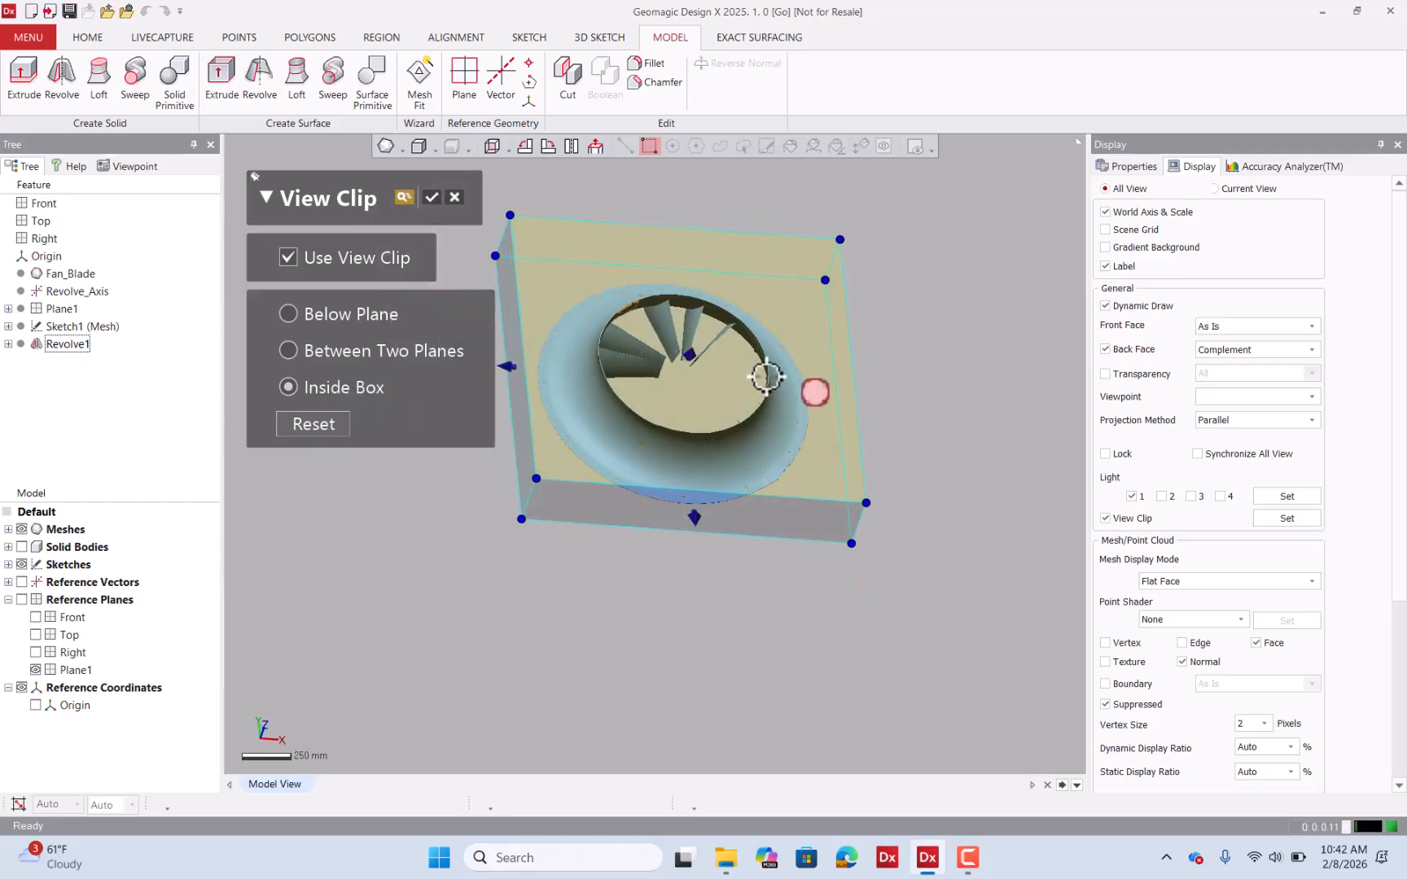
left_click_drag(512, 368, 669, 400)
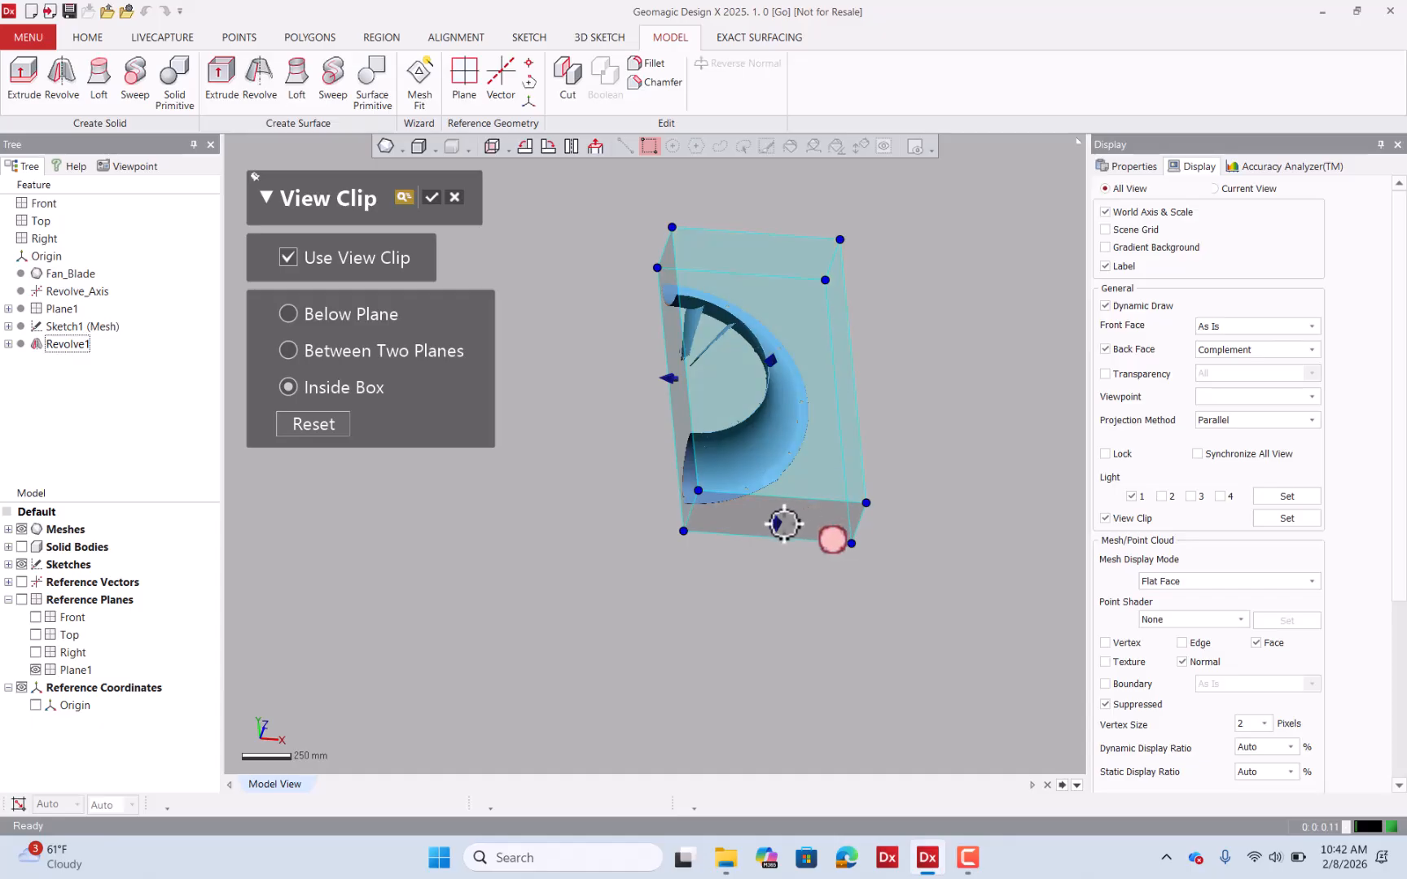
left_click_drag(780, 520, 759, 377)
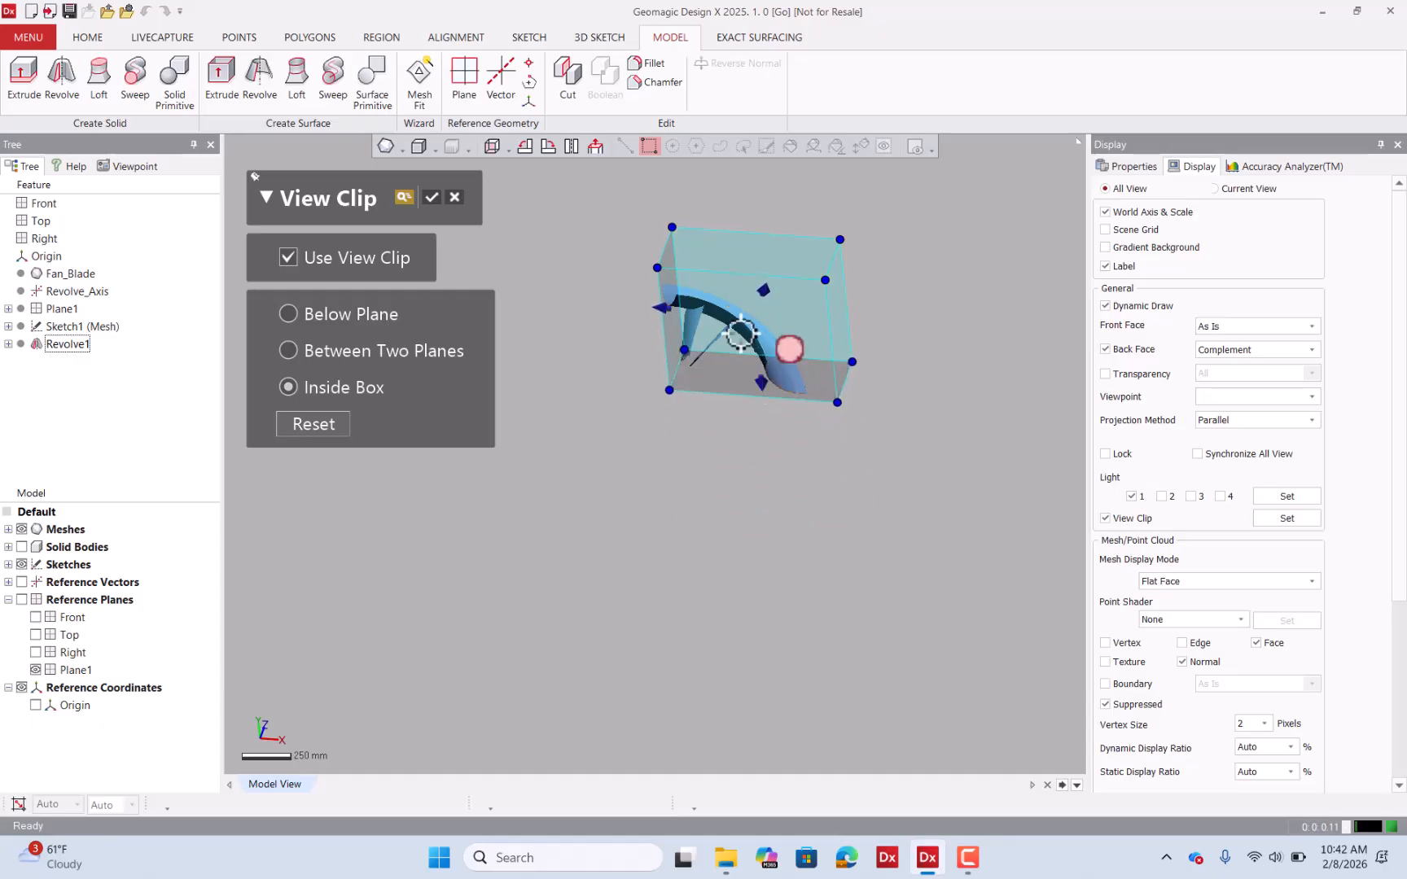
right_click_drag(661, 346, 836, 341)
left_click_drag(840, 332, 738, 335)
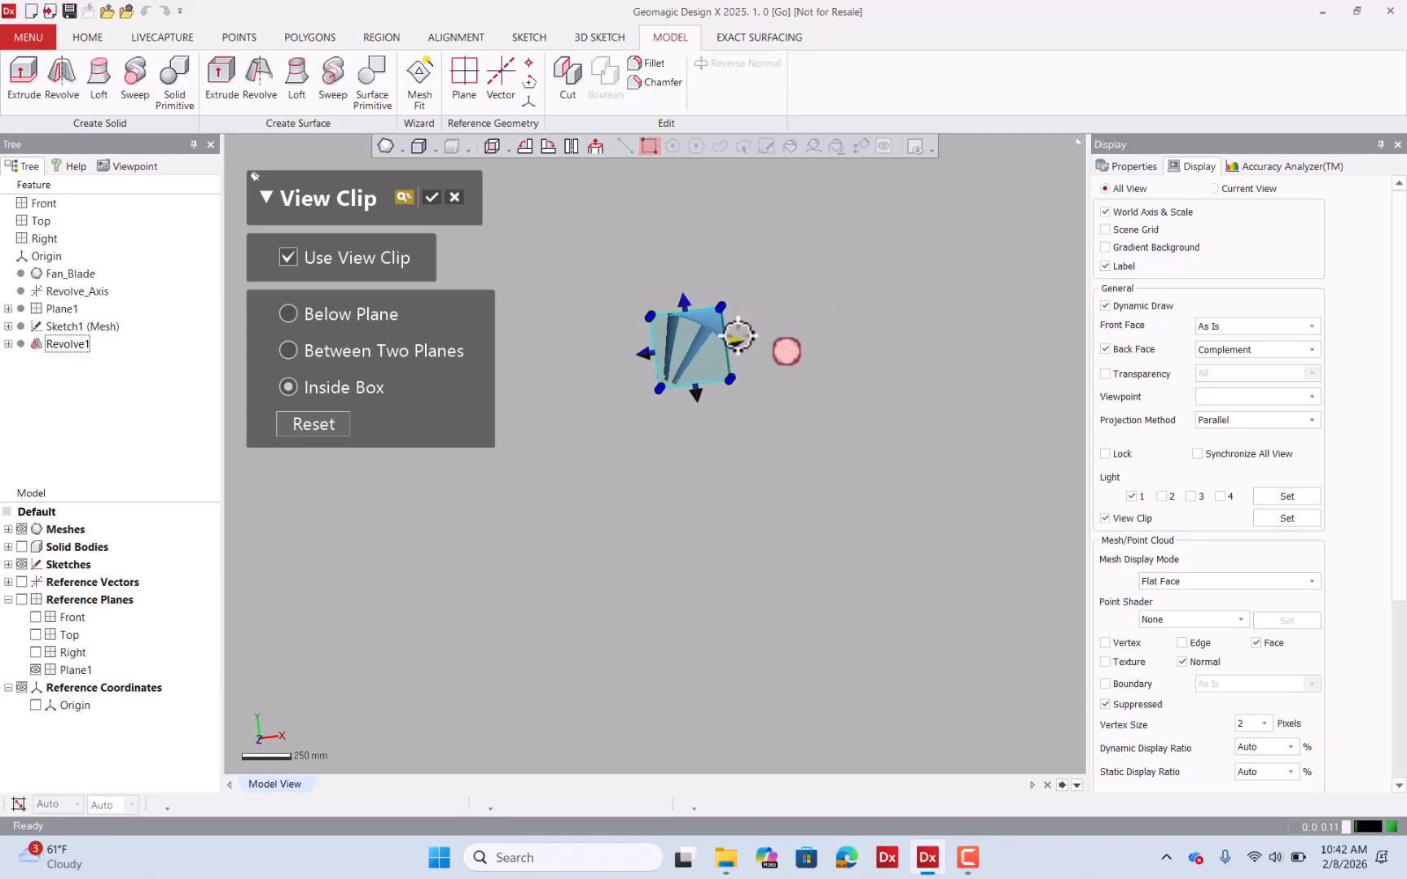
Tighten the clipping box around a single blade and its adjoining piece of shroud wall, and apply the view clip.
scroll(690, 330, "up", 5)
scroll(690, 328, "up", 2)
right_click_drag(690, 328, 705, 284)
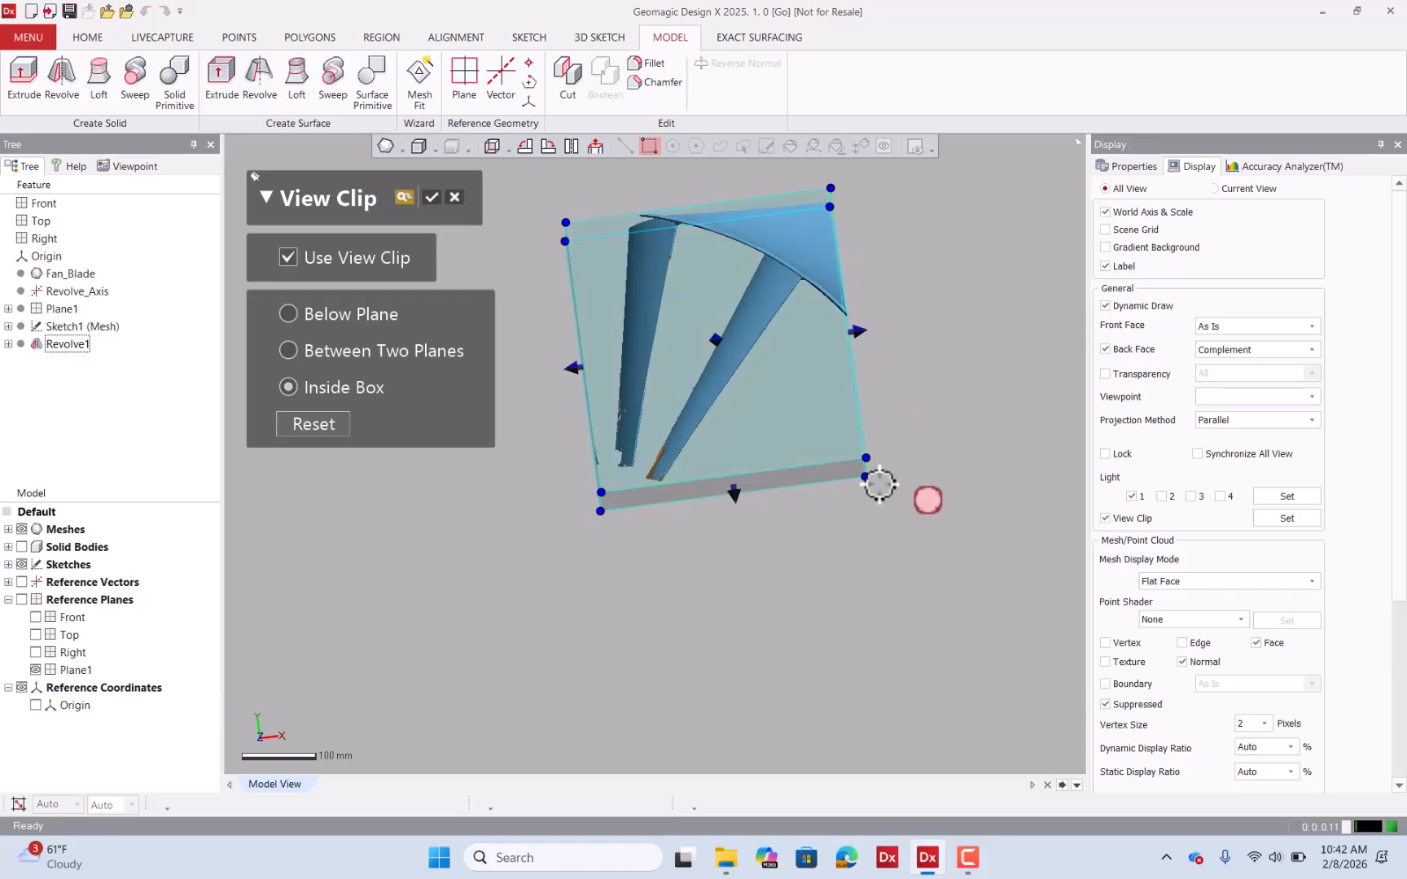
right_click_drag(869, 471, 680, 357)
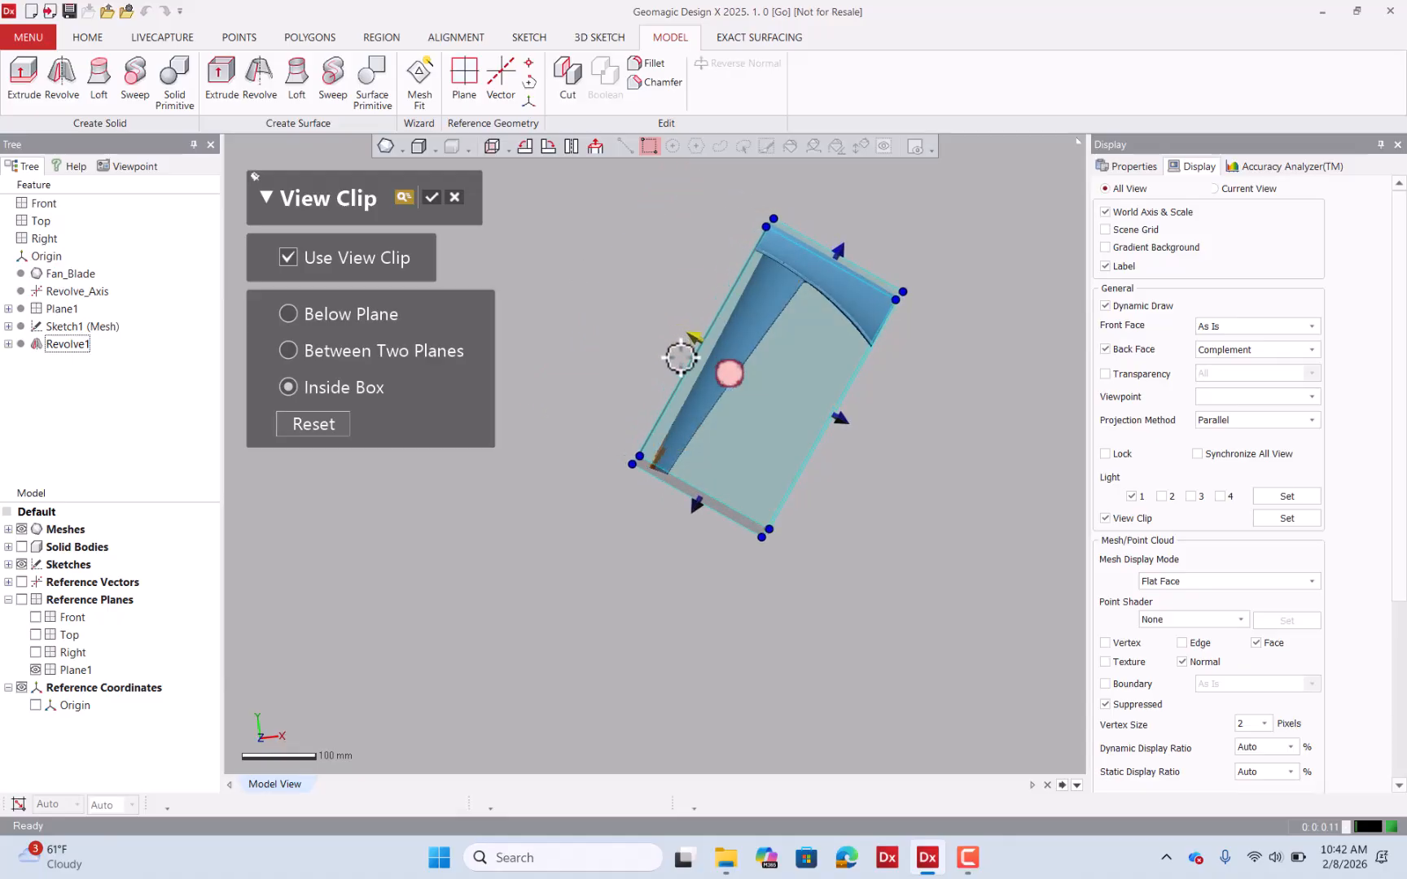
left_click_drag(851, 421, 791, 387)
mouse_move(783, 465)
right_mouse_down()
mouse_move(776, 324)
mouse_move(725, 480)
mouse_move(689, 474)
mouse_move(779, 443)
mouse_move(670, 591)
mouse_move(754, 569)
mouse_move(637, 526)
mouse_move(578, 536)
mouse_move(635, 496)
mouse_move(553, 490)
mouse_move(497, 505)
mouse_move(575, 540)
mouse_move(578, 632)
mouse_move(626, 478)
mouse_move(741, 490)
mouse_move(729, 492)
mouse_move(750, 506)
right_mouse_up()
left_click_drag(761, 504, 782, 507)
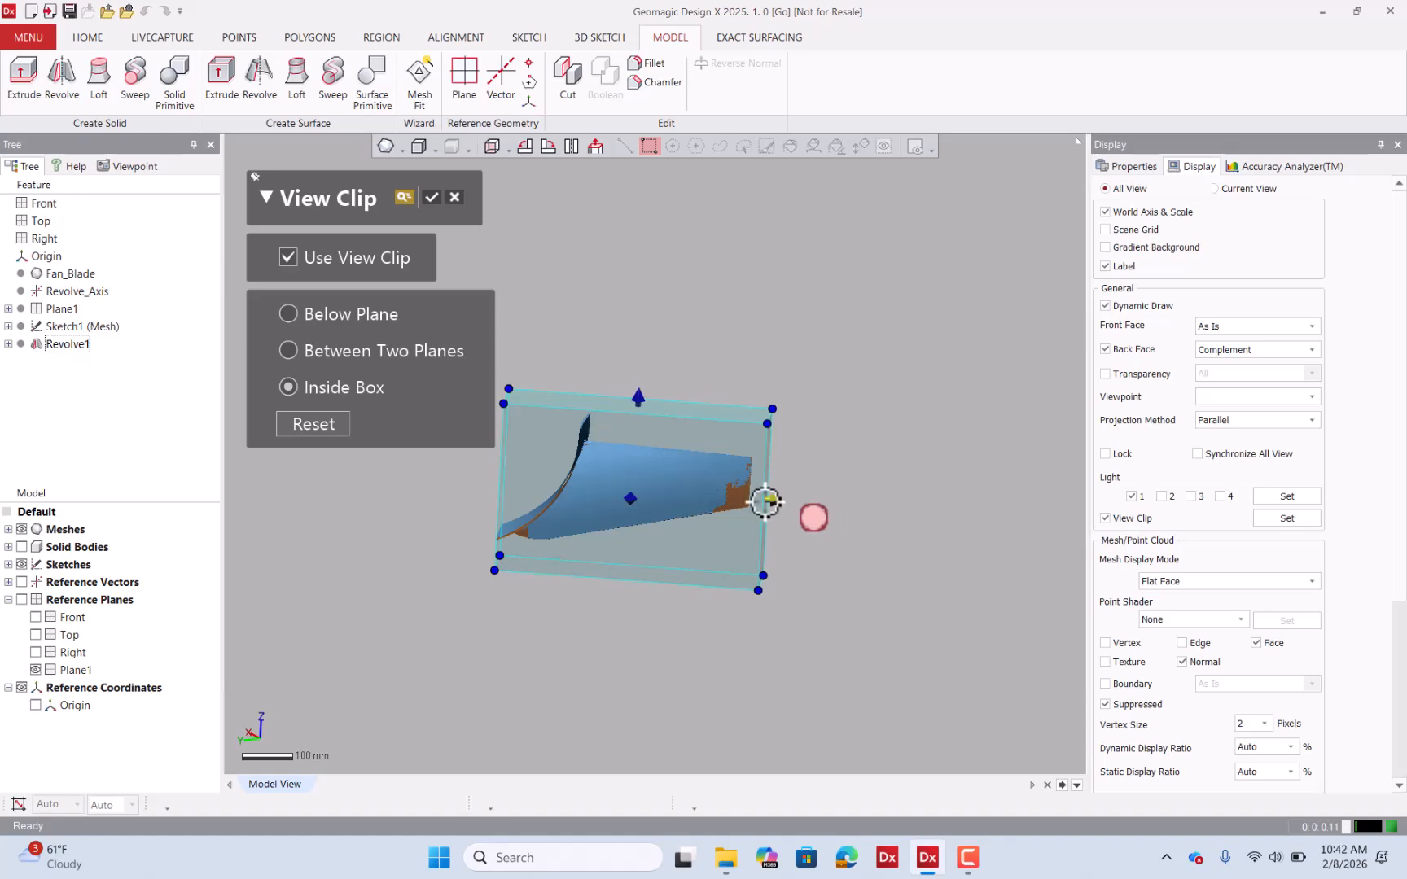
left_click(433, 198)
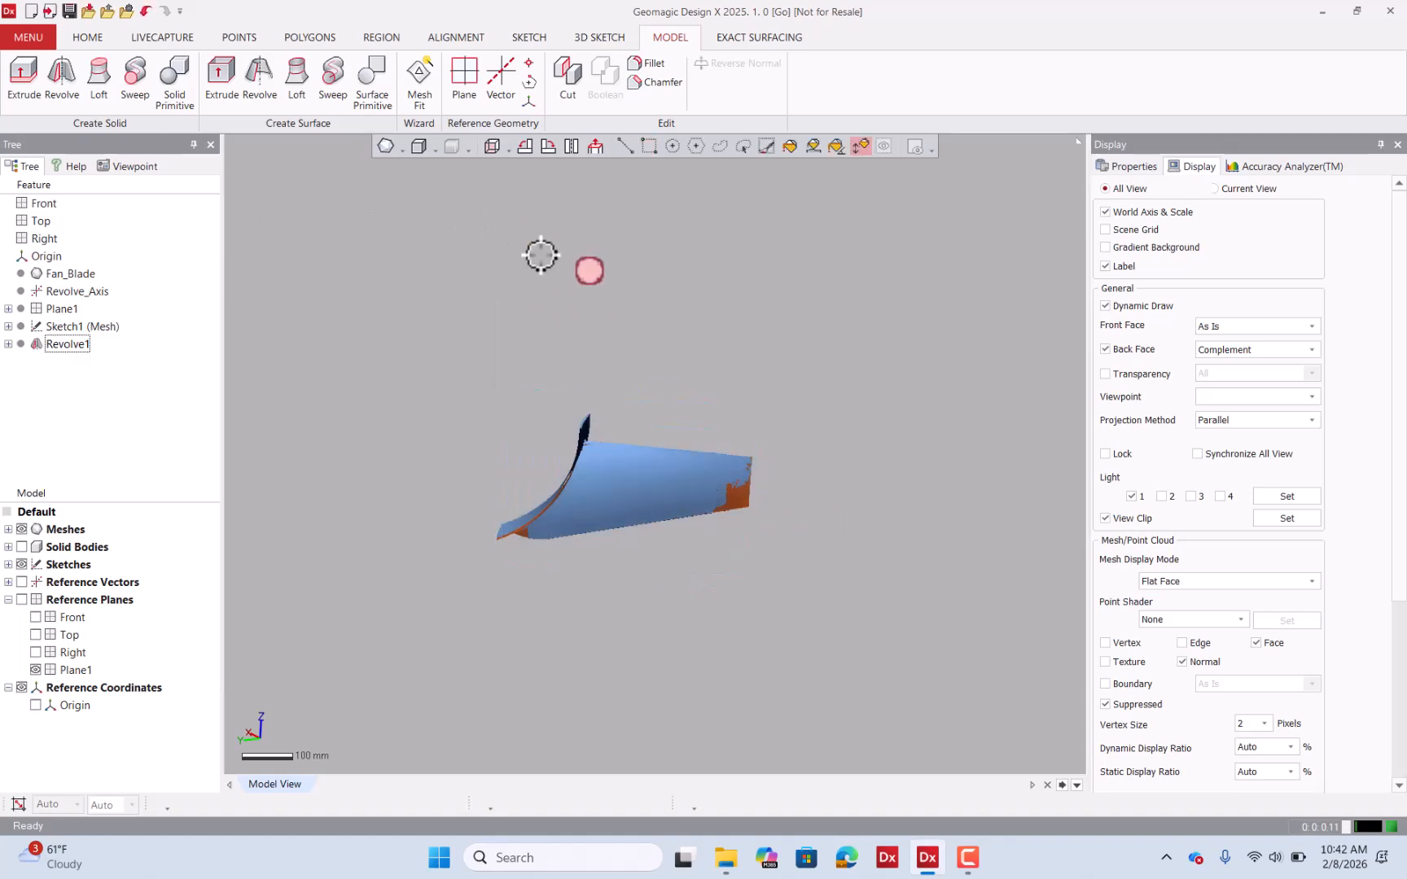
Examine the isolated blade from several angles, comparing it with the unclipped scan, and turn View Clip off.
right_click_drag(840, 464, 629, 512)
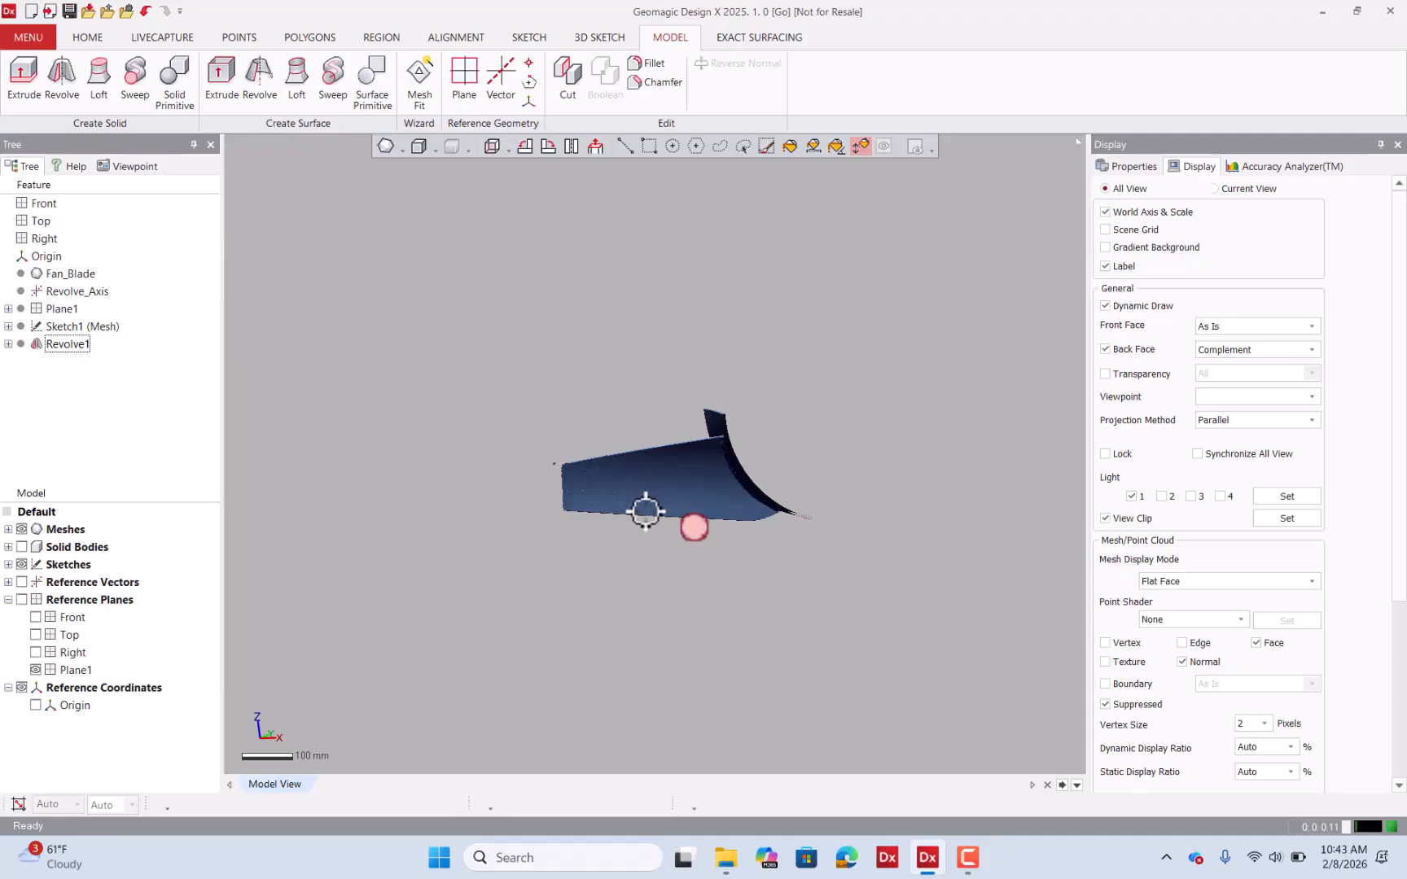
left_click(1130, 517)
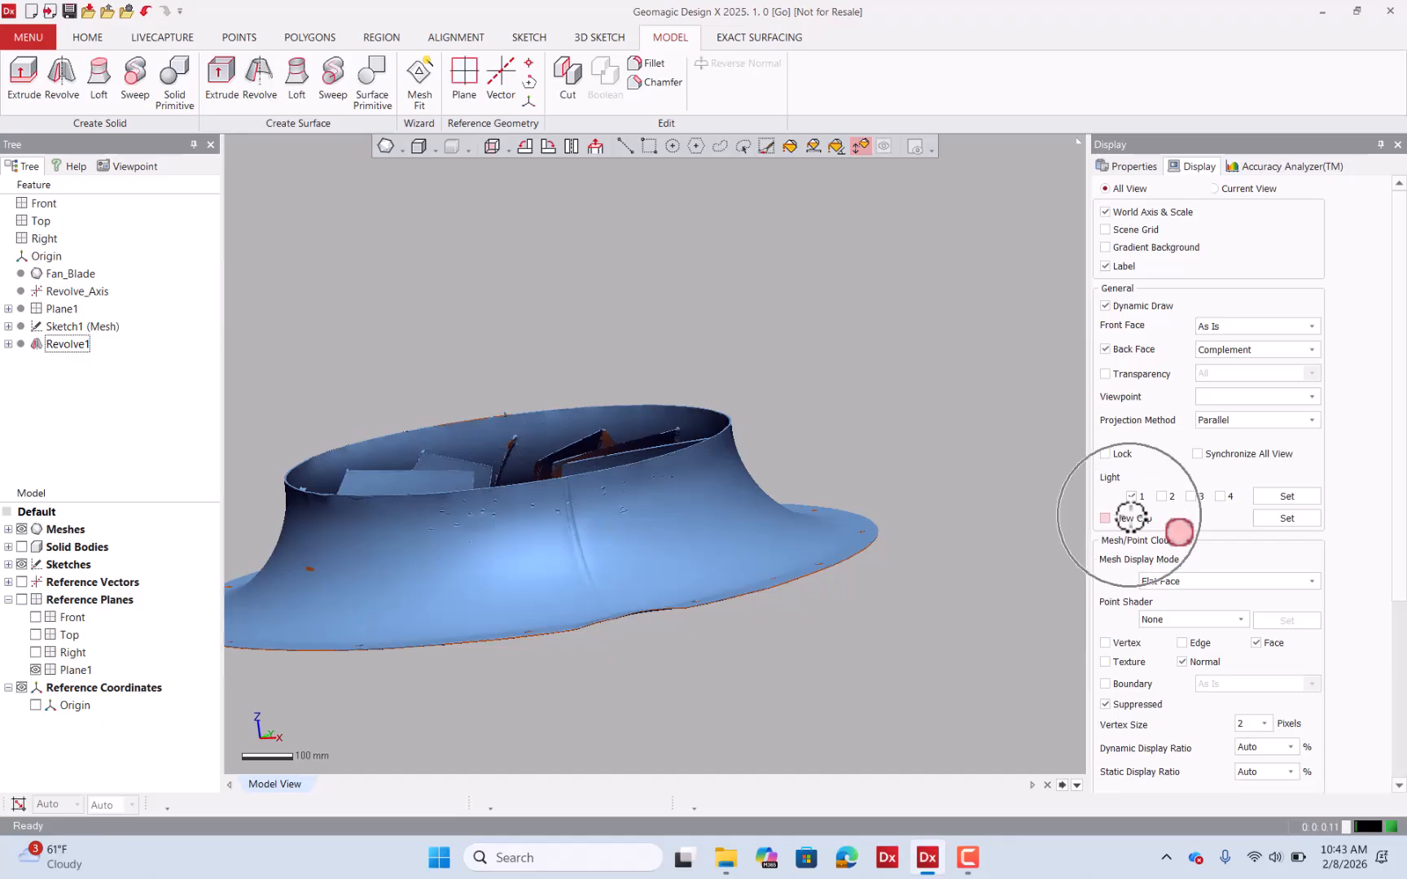
left_click(1131, 516)
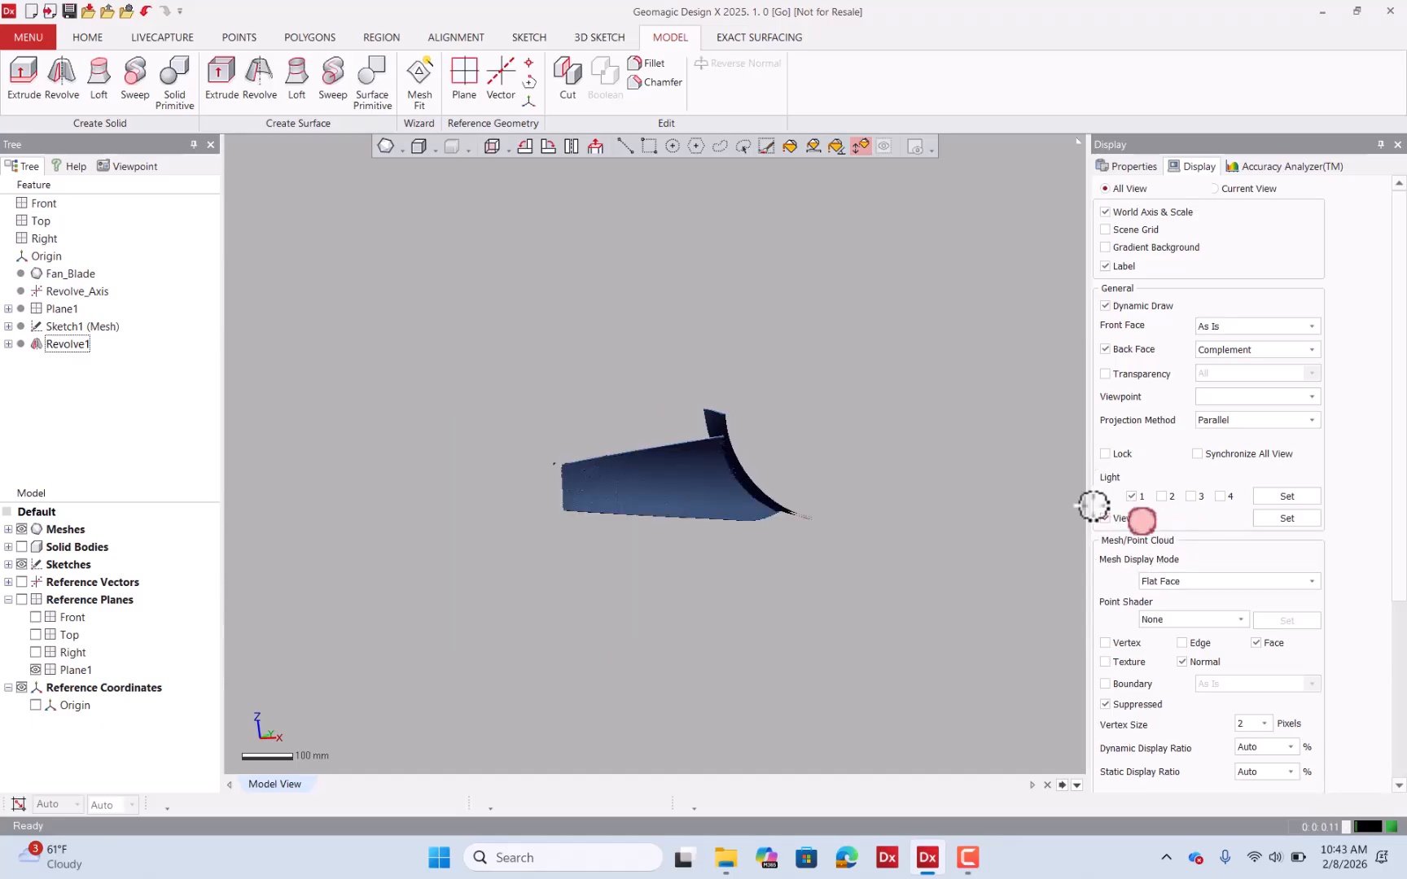
right_click_drag(540, 474, 661, 445)
scroll(760, 456, "up", 3)
right_click_drag(760, 455, 795, 560)
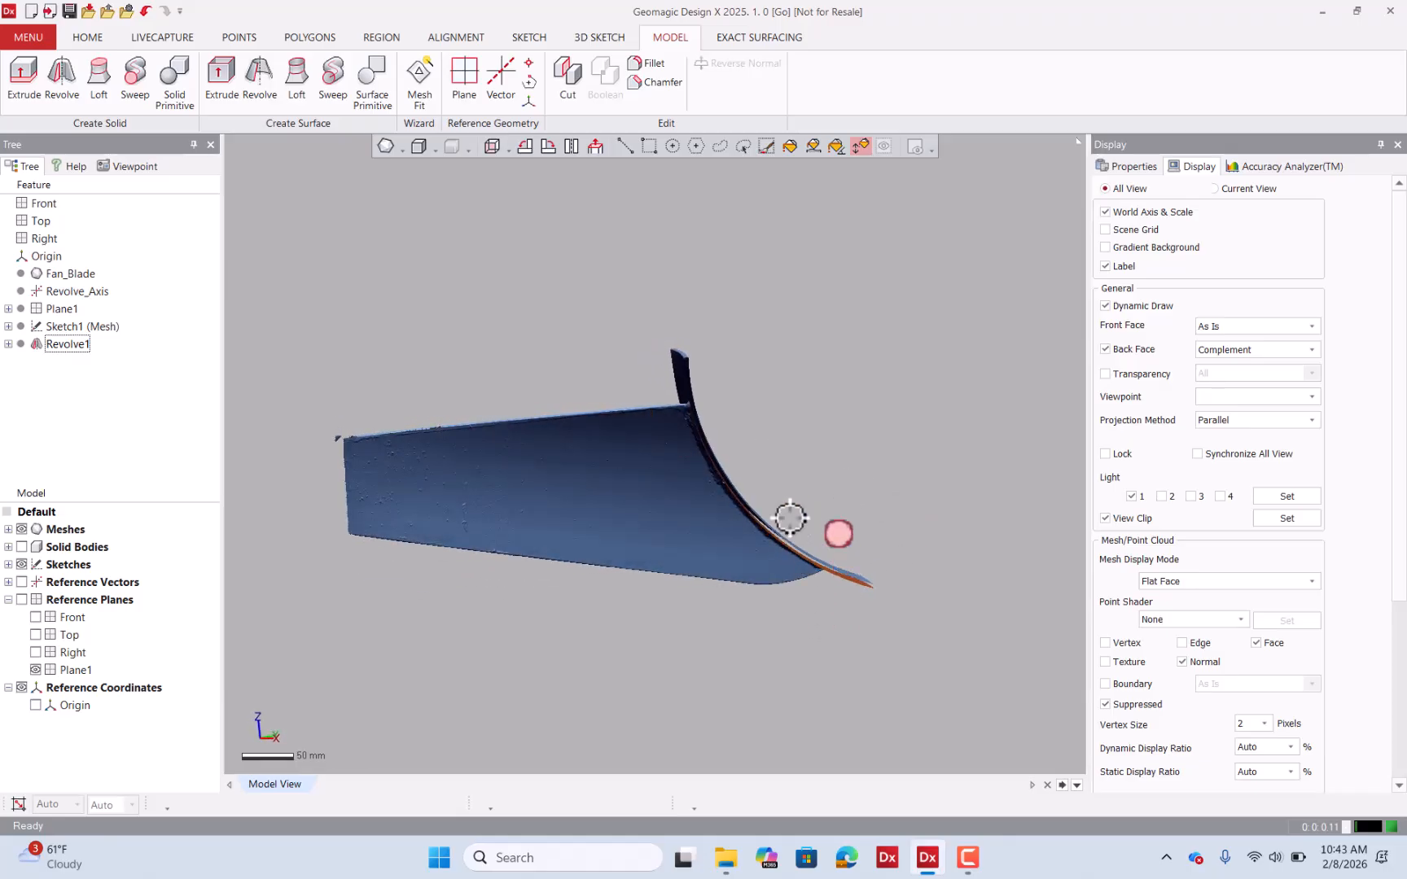
scroll(750, 480, "down", 3)
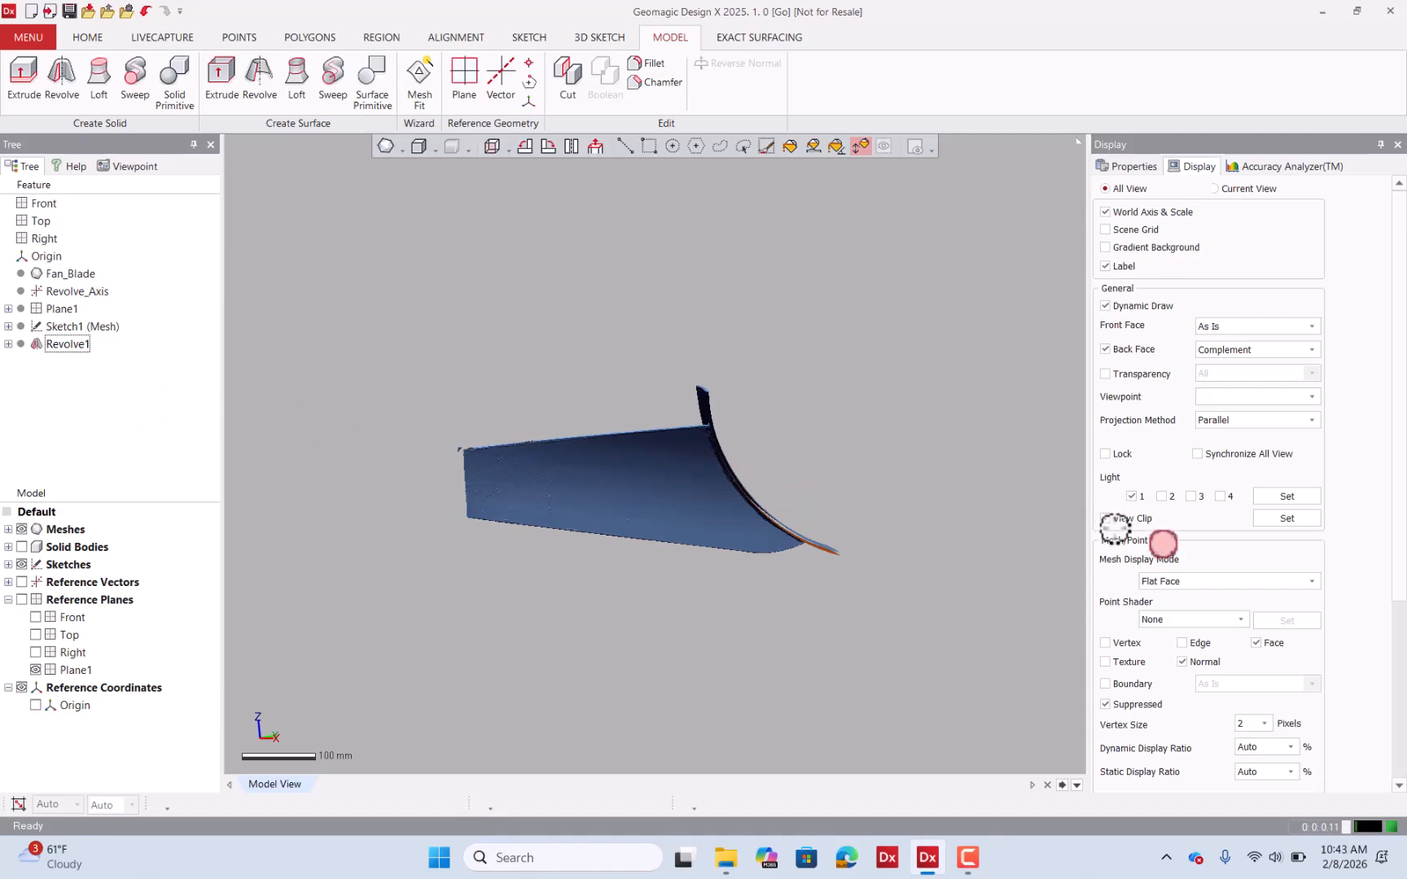
left_click(1105, 518)
scroll(822, 415, "down", 2)
scroll(1030, 457, "down", 1)
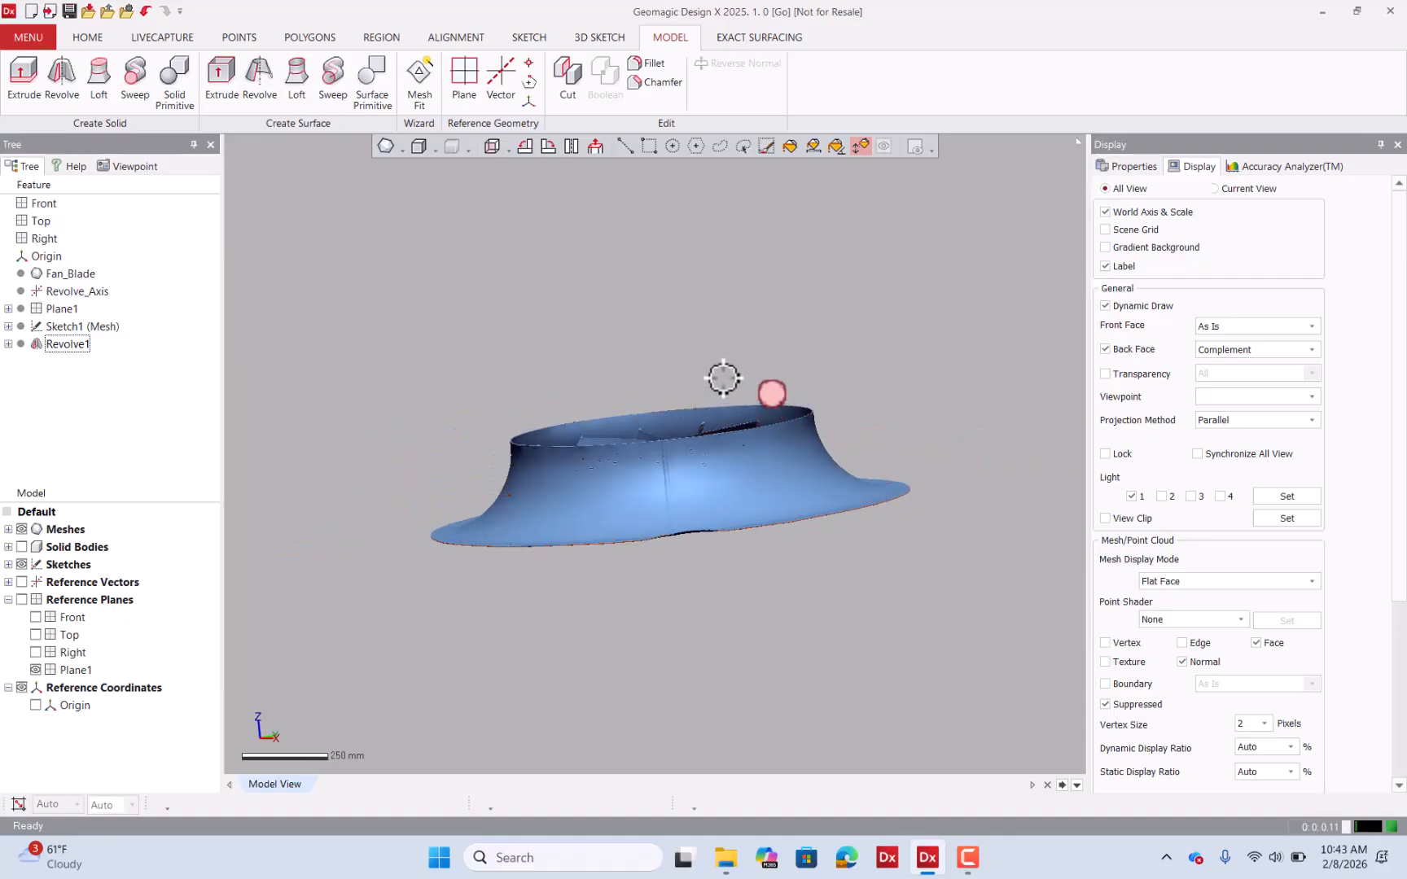
right_click_drag(773, 393, 760, 456)
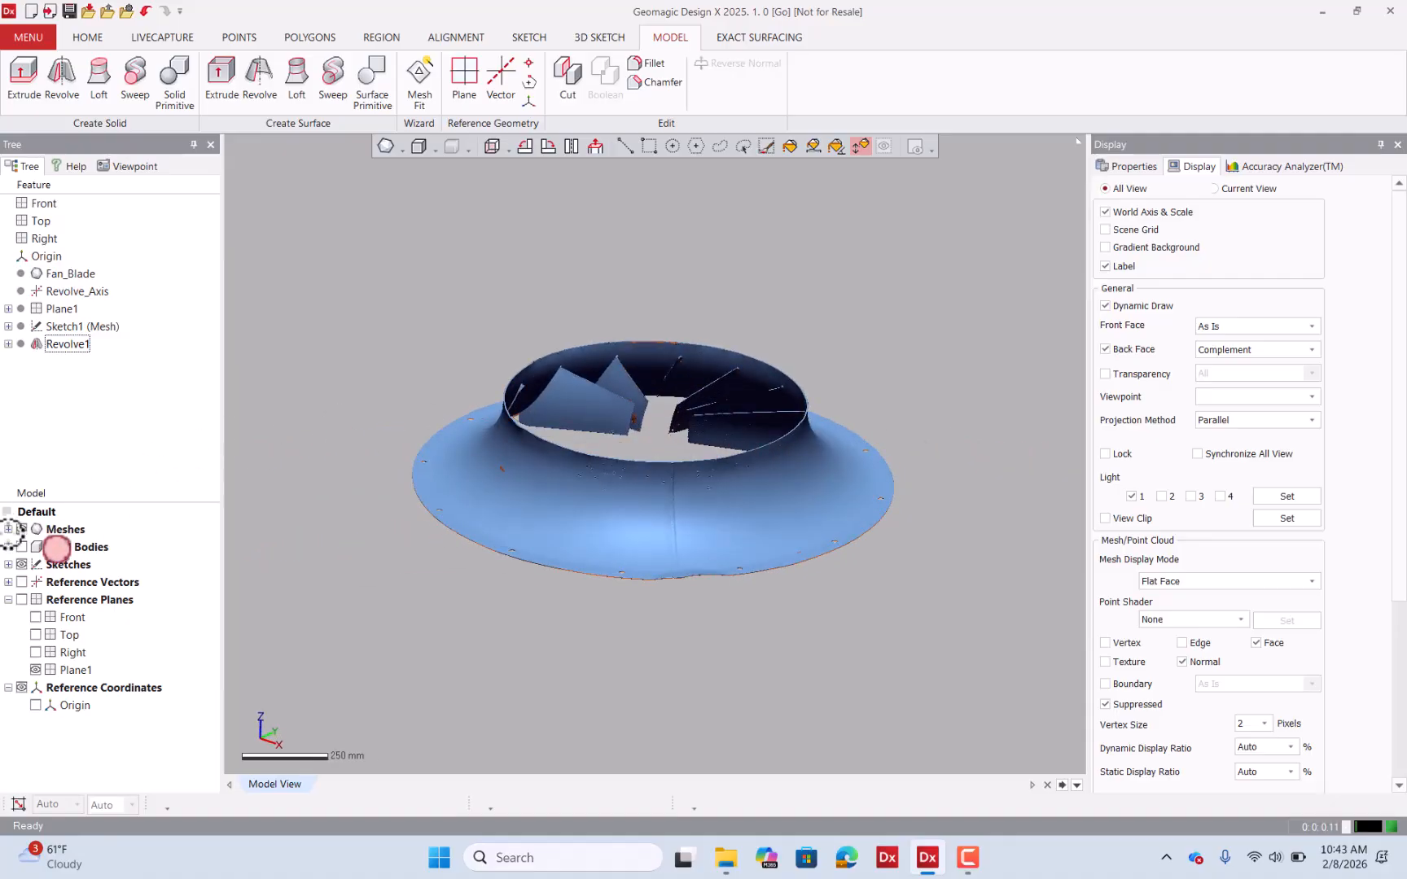
Duplicate the Fan_Blade mesh and hide the original so only the copy is displayed.
left_click(8, 529)
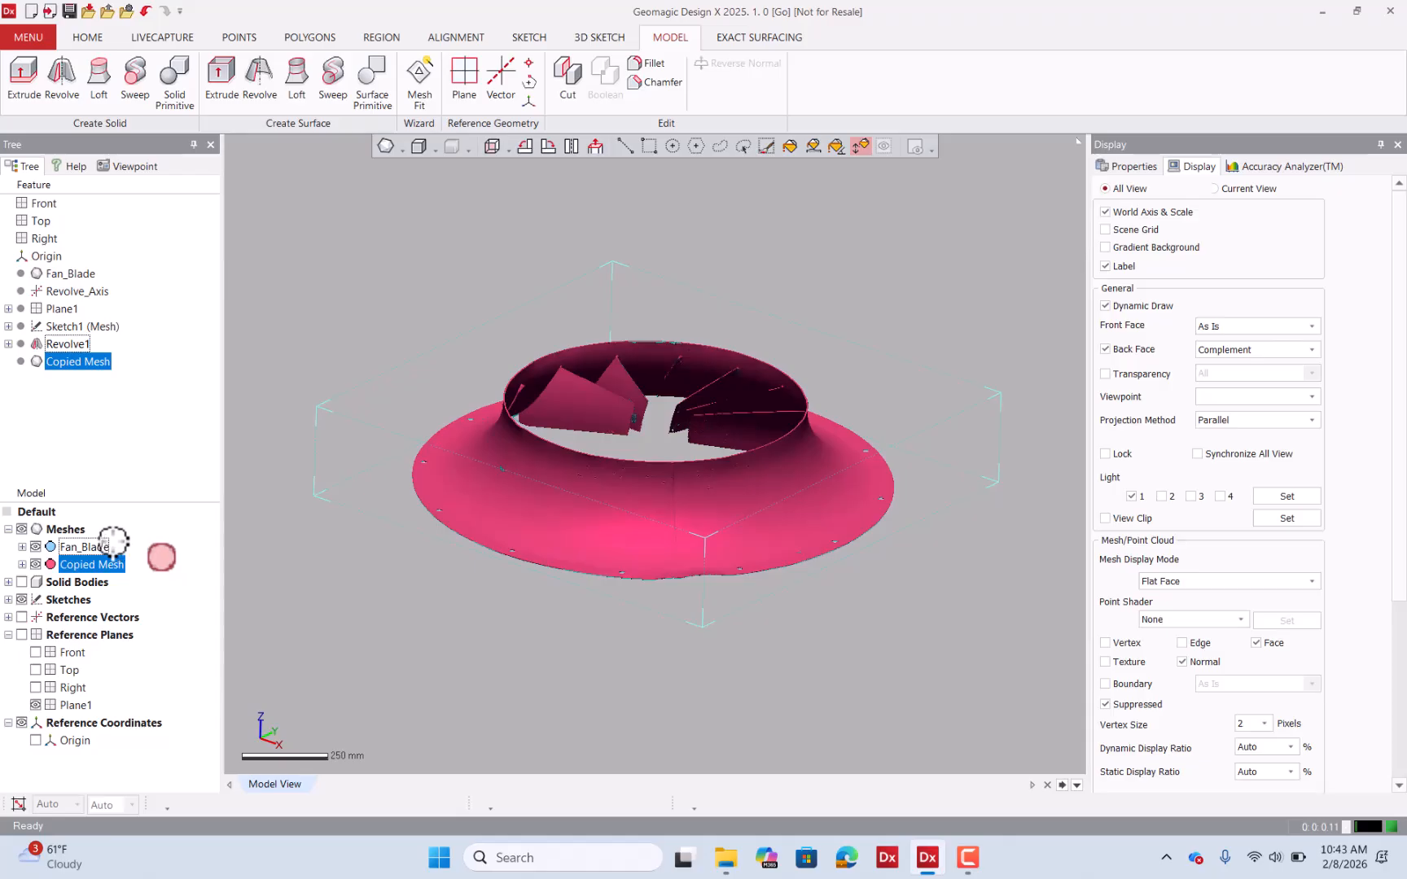
left_click(98, 547)
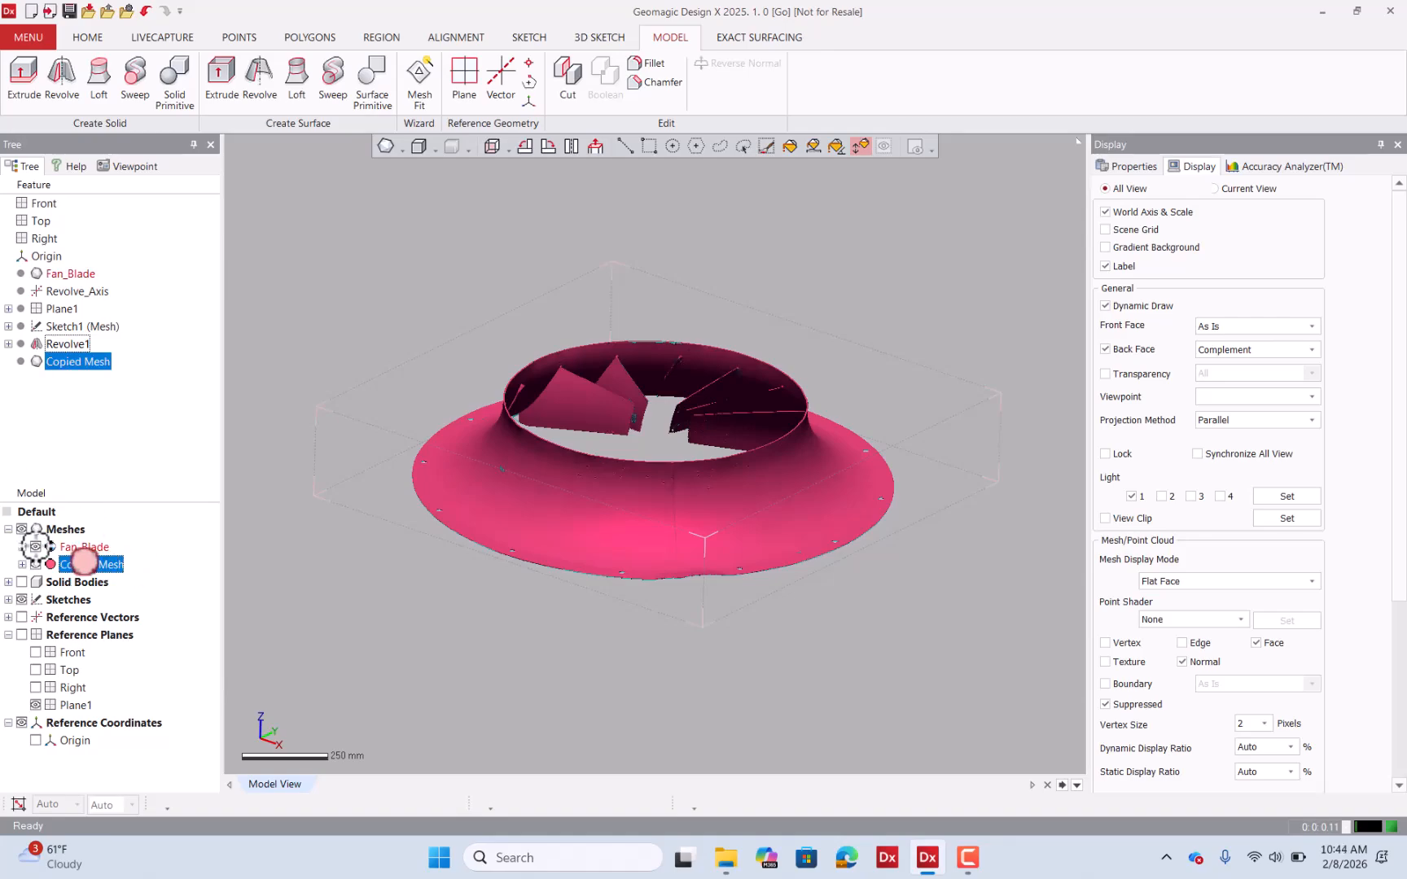
Select one blade and its adjoining strip of shroud wall on the copied mesh with a polygon outline.
right_click_drag(676, 413, 674, 649)
scroll(724, 537, "down", 2)
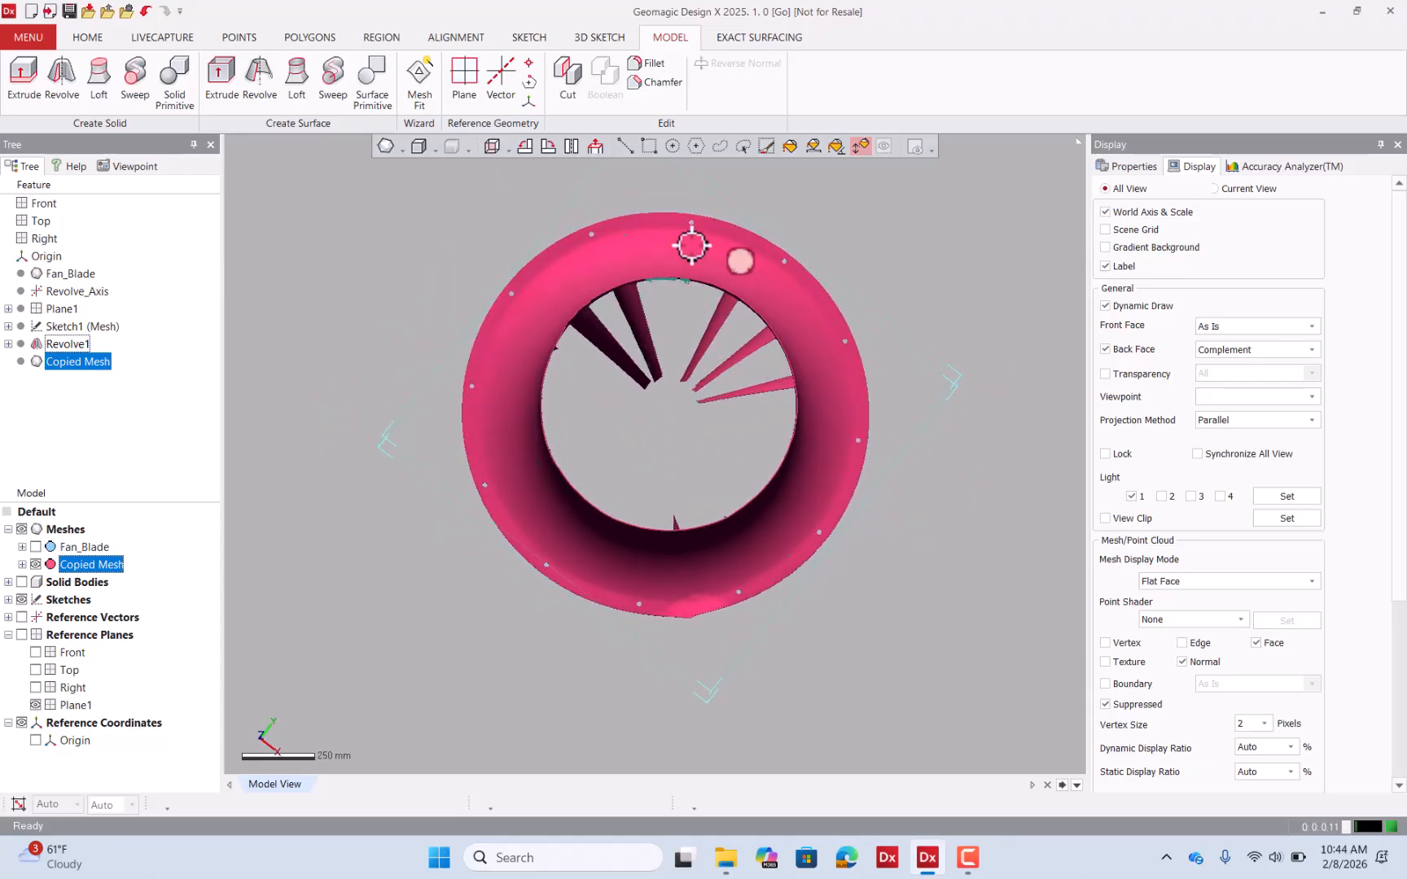
scroll(771, 250, "up", 3)
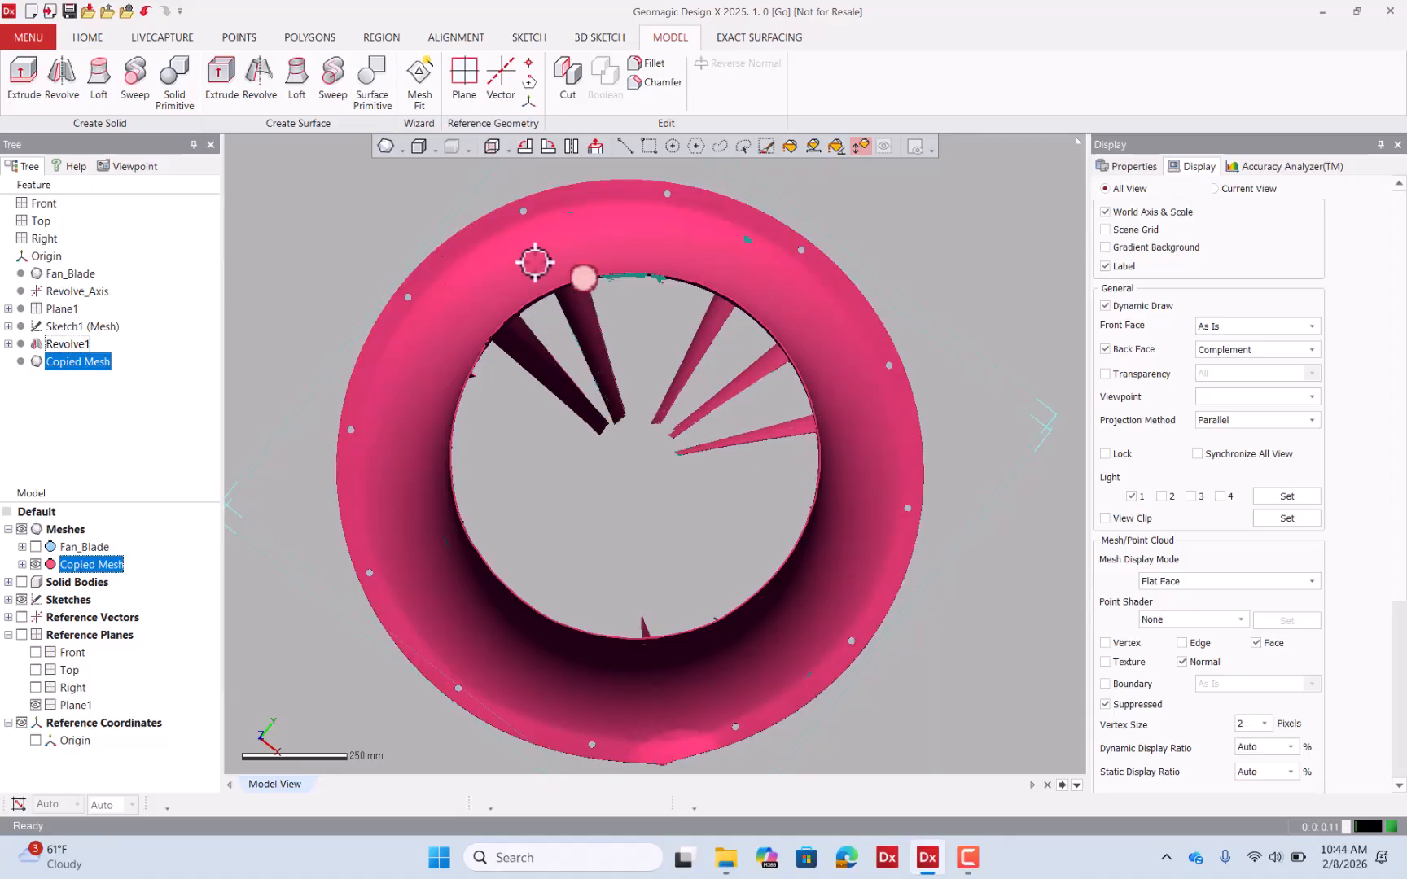
left_click(694, 149)
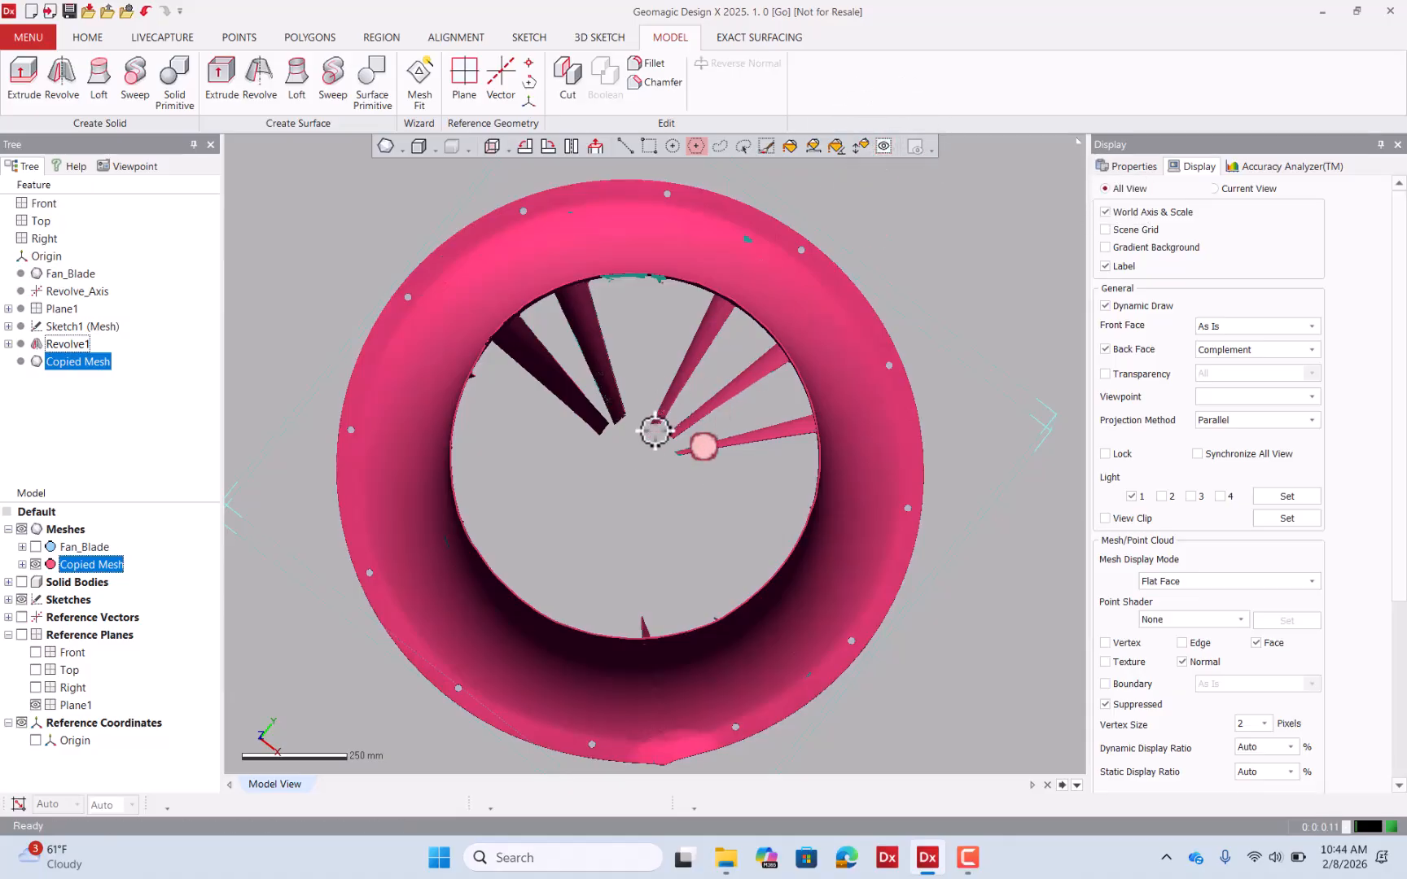
left_click(639, 454)
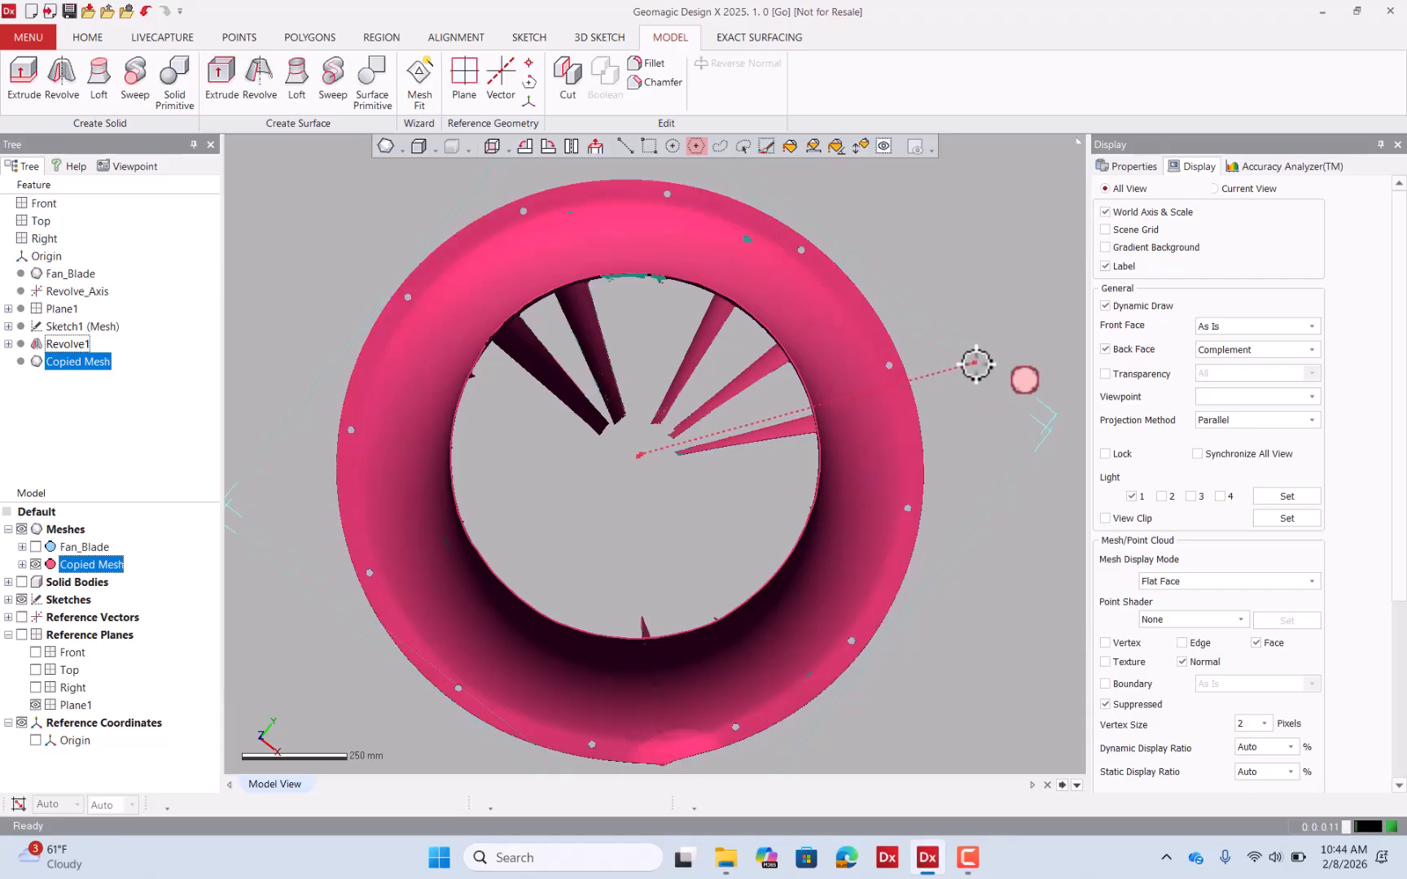
left_click(975, 364)
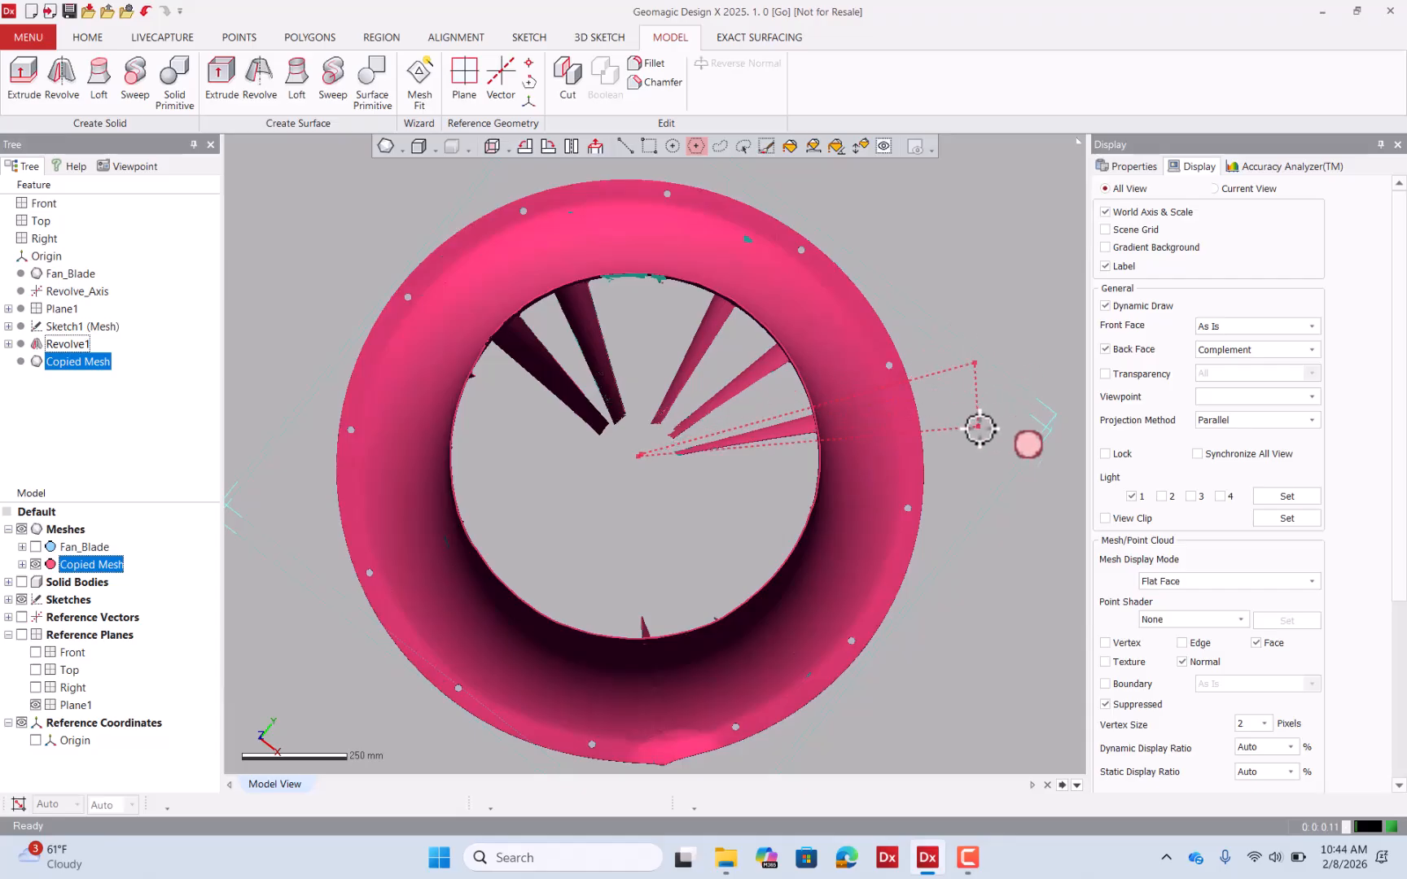
left_click(981, 434)
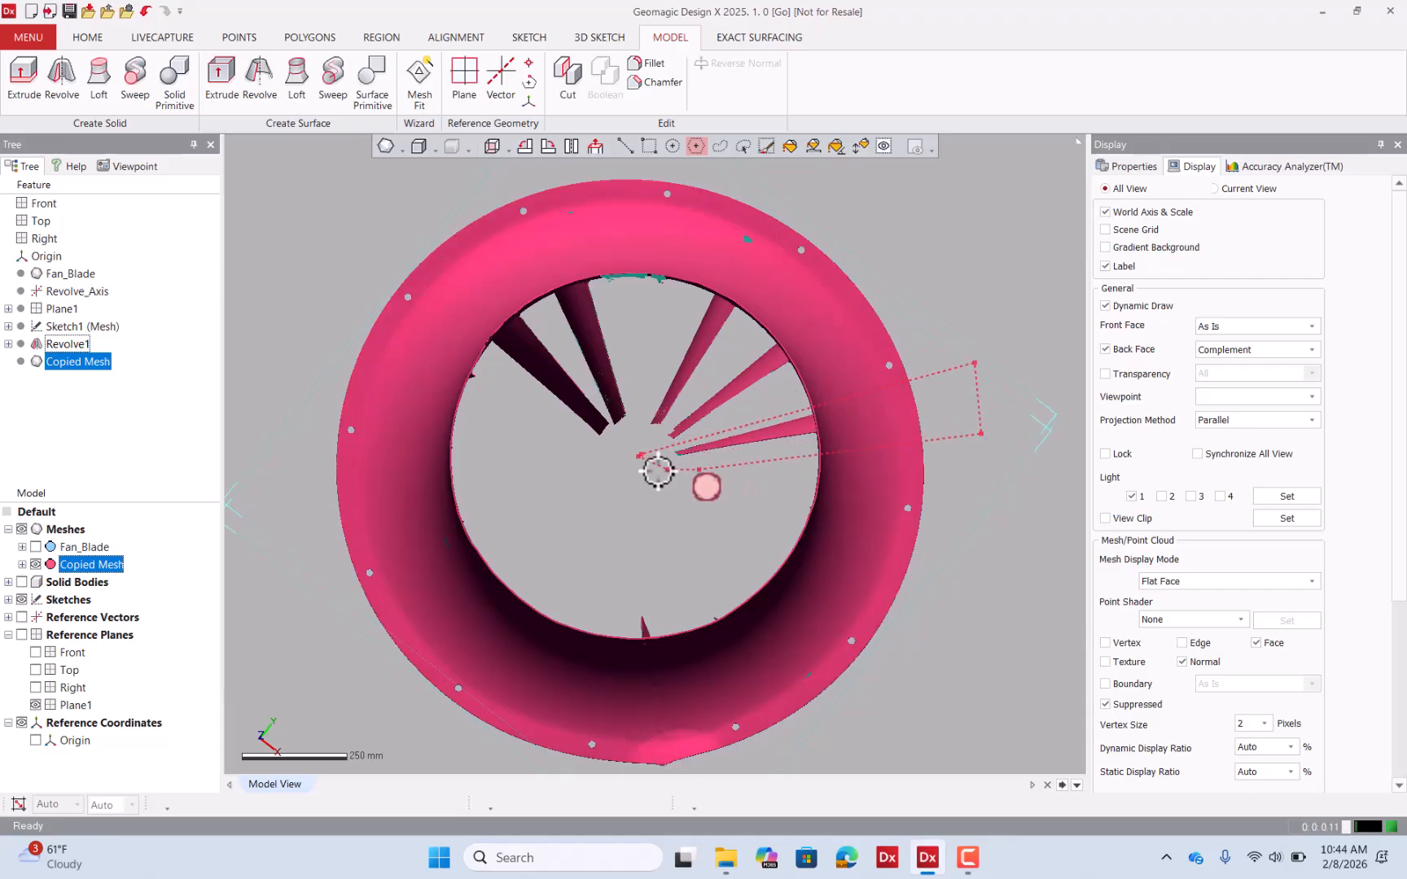
left_click(650, 470)
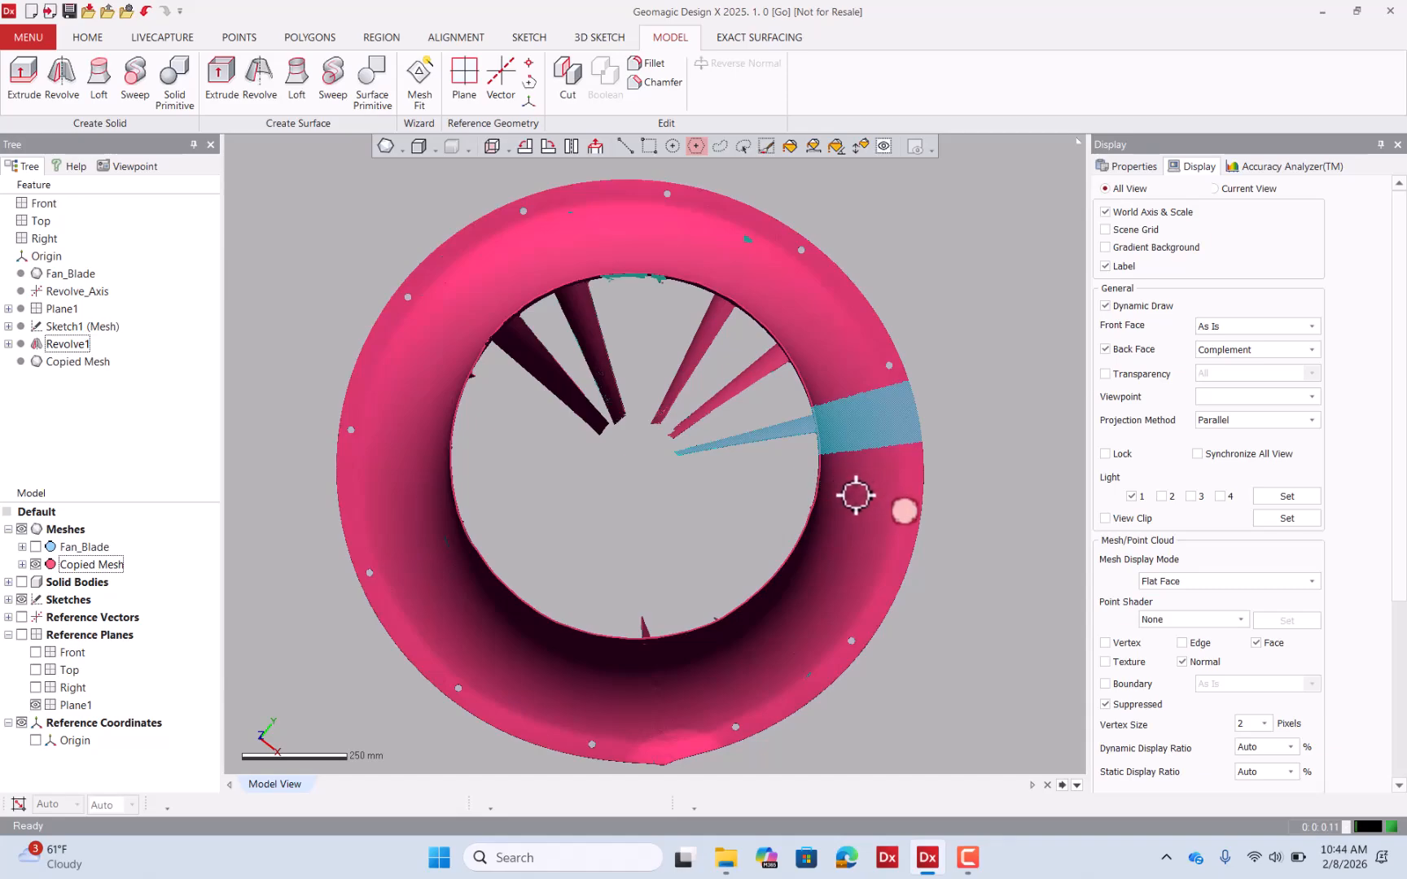
Invert the poly-face selection and delete everything on the copied mesh except the chosen blade and its shroud strip.
mouse_move(747, 499)
right_mouse_down()
mouse_move(873, 351)
mouse_move(905, 257)
mouse_move(735, 461)
right_mouse_up()
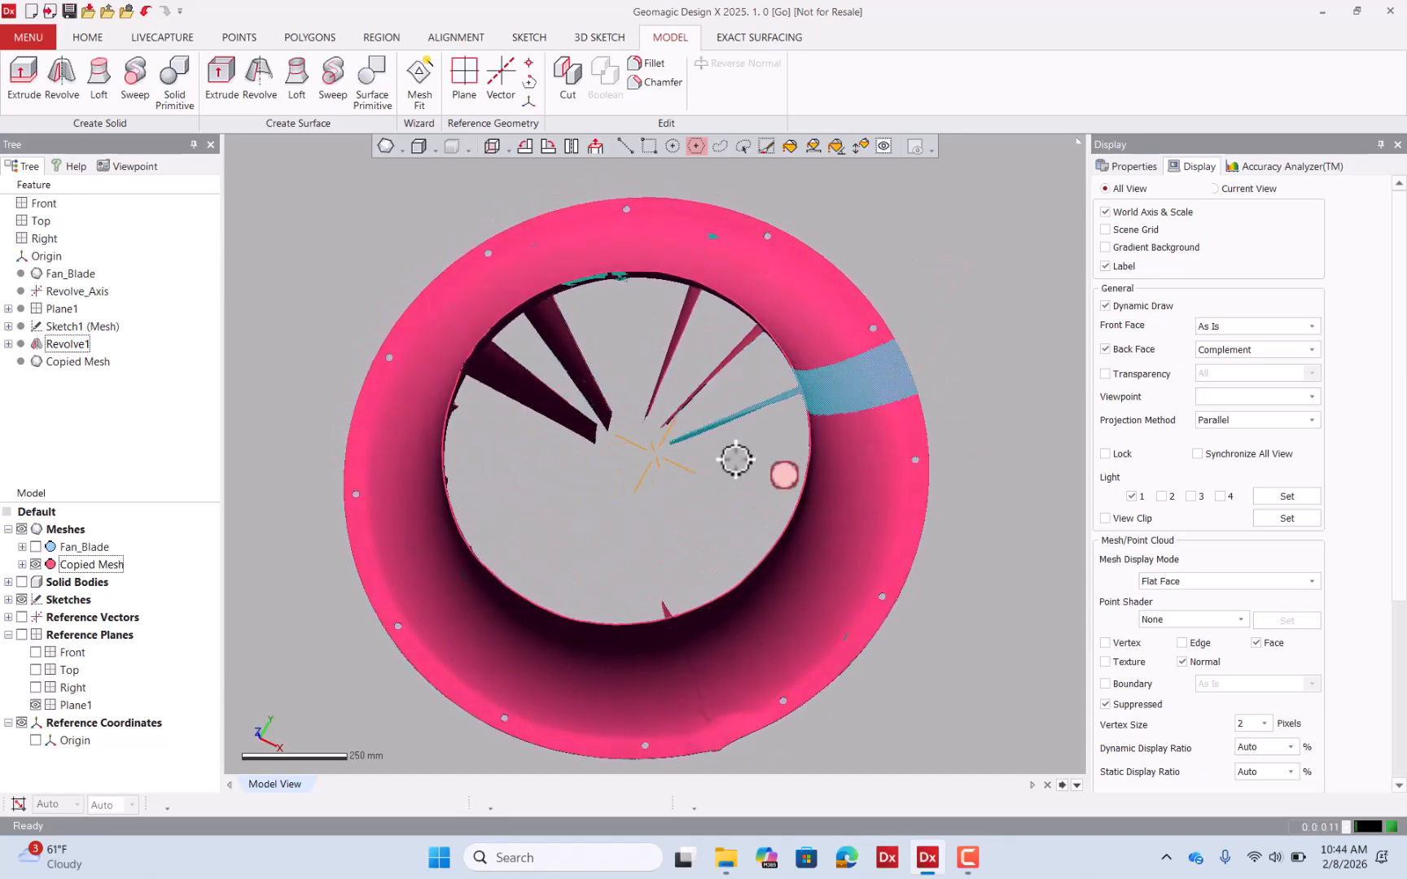
right_click(910, 287)
left_click(964, 360)
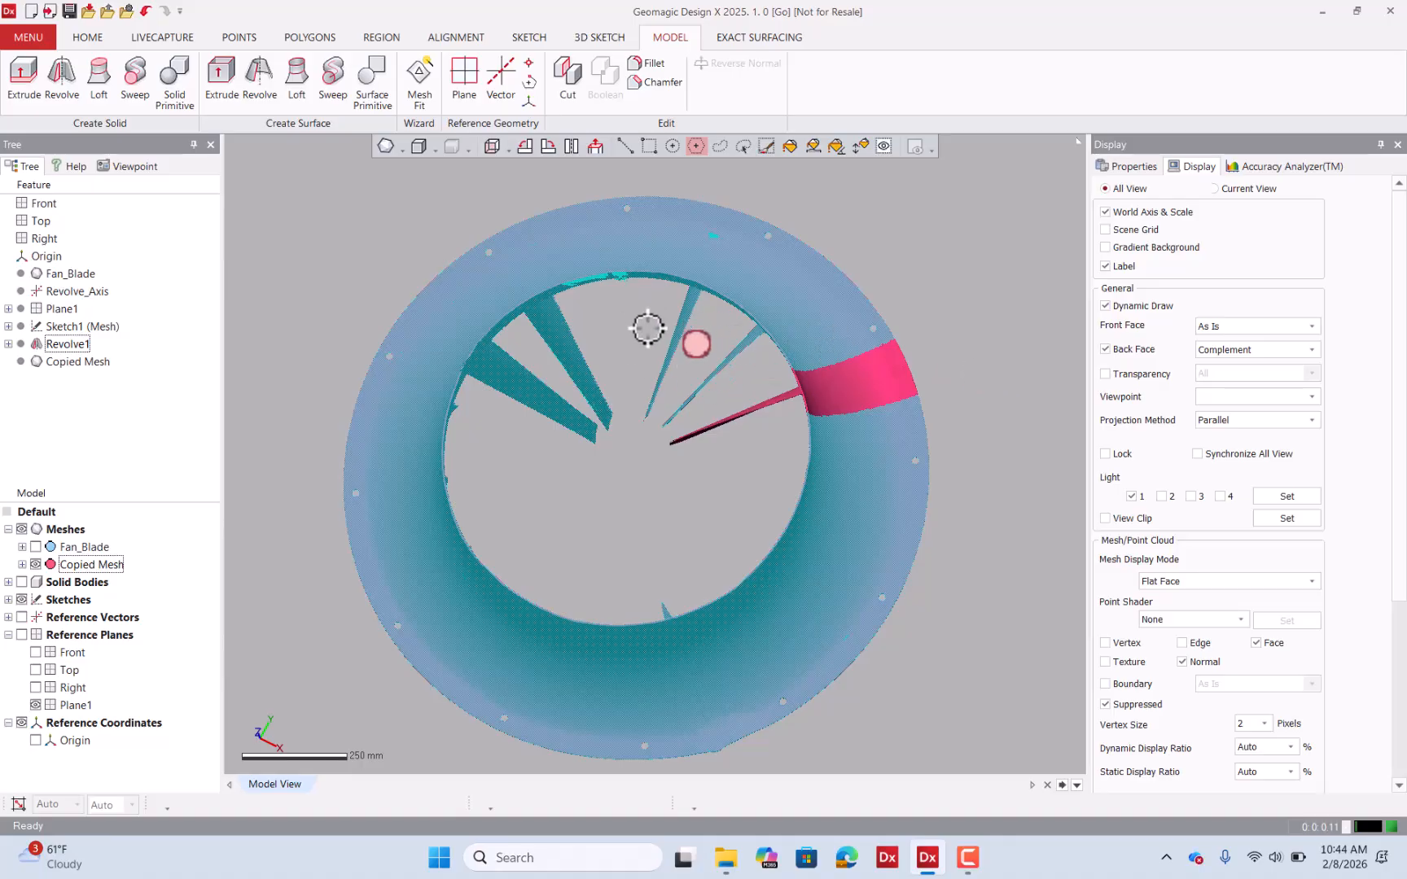
mouse_move(650, 324)
right_mouse_down()
mouse_move(754, 440)
mouse_move(763, 367)
mouse_move(697, 354)
mouse_move(680, 381)
mouse_move(707, 308)
mouse_move(644, 399)
mouse_move(597, 399)
mouse_move(591, 380)
right_mouse_up()
key("Delete")
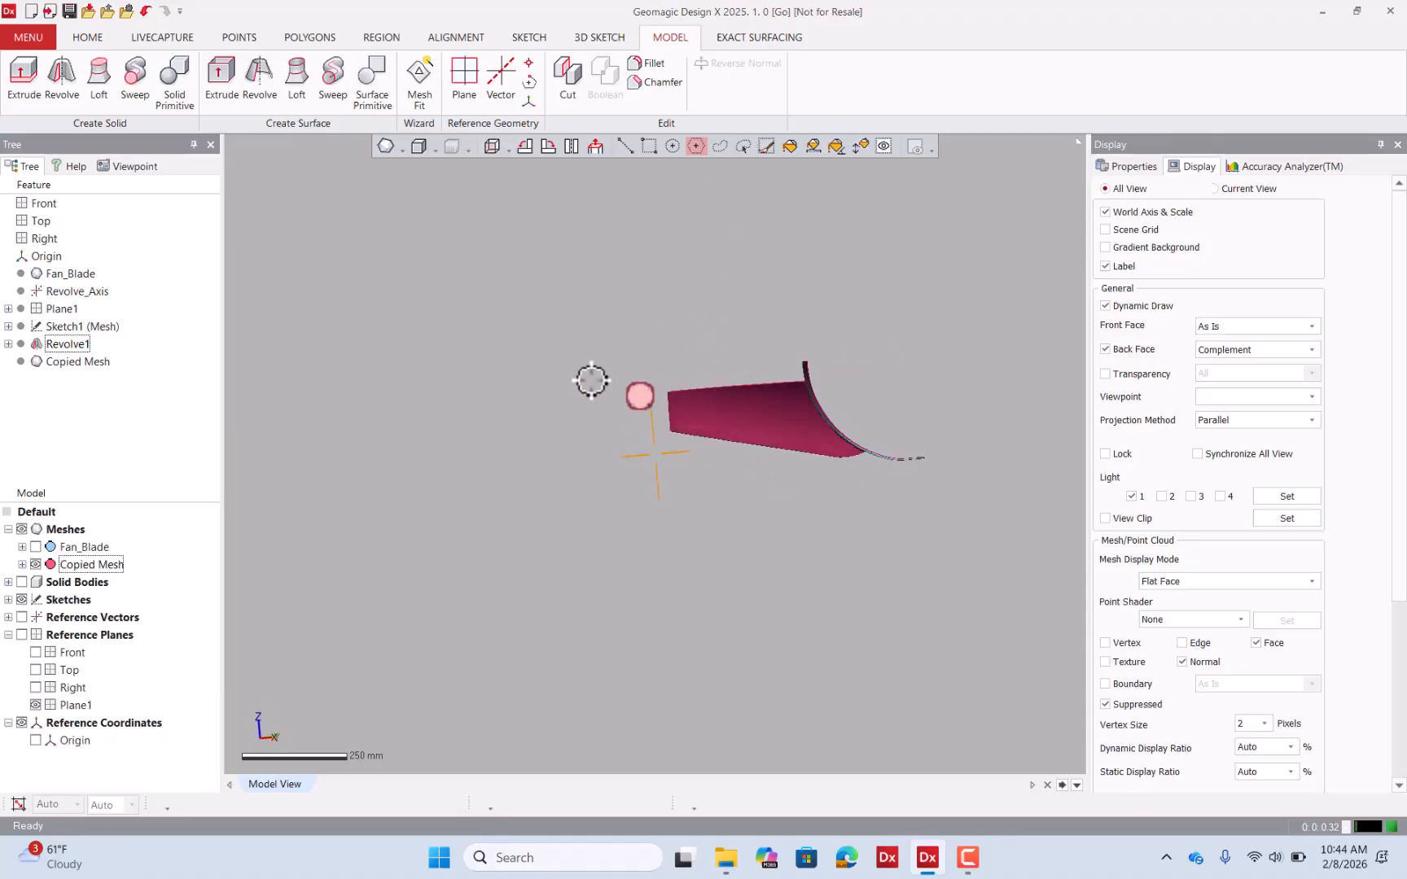
Select the outer flange end of the shroud strip, beyond the blade's lower corner, with a polygon outline.
scroll(870, 459, "up", 5)
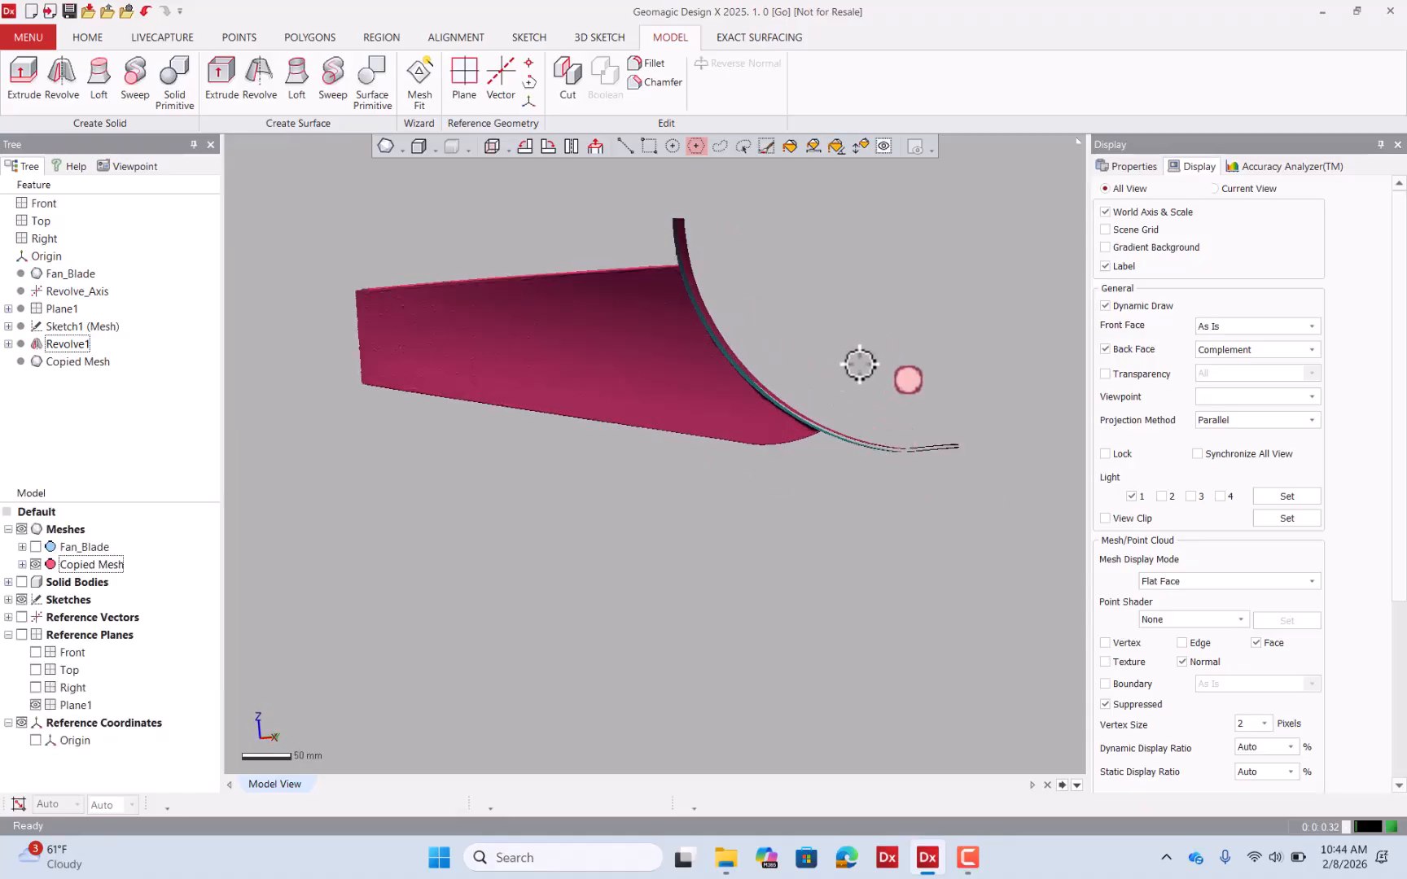
left_click(857, 365)
left_click(801, 511)
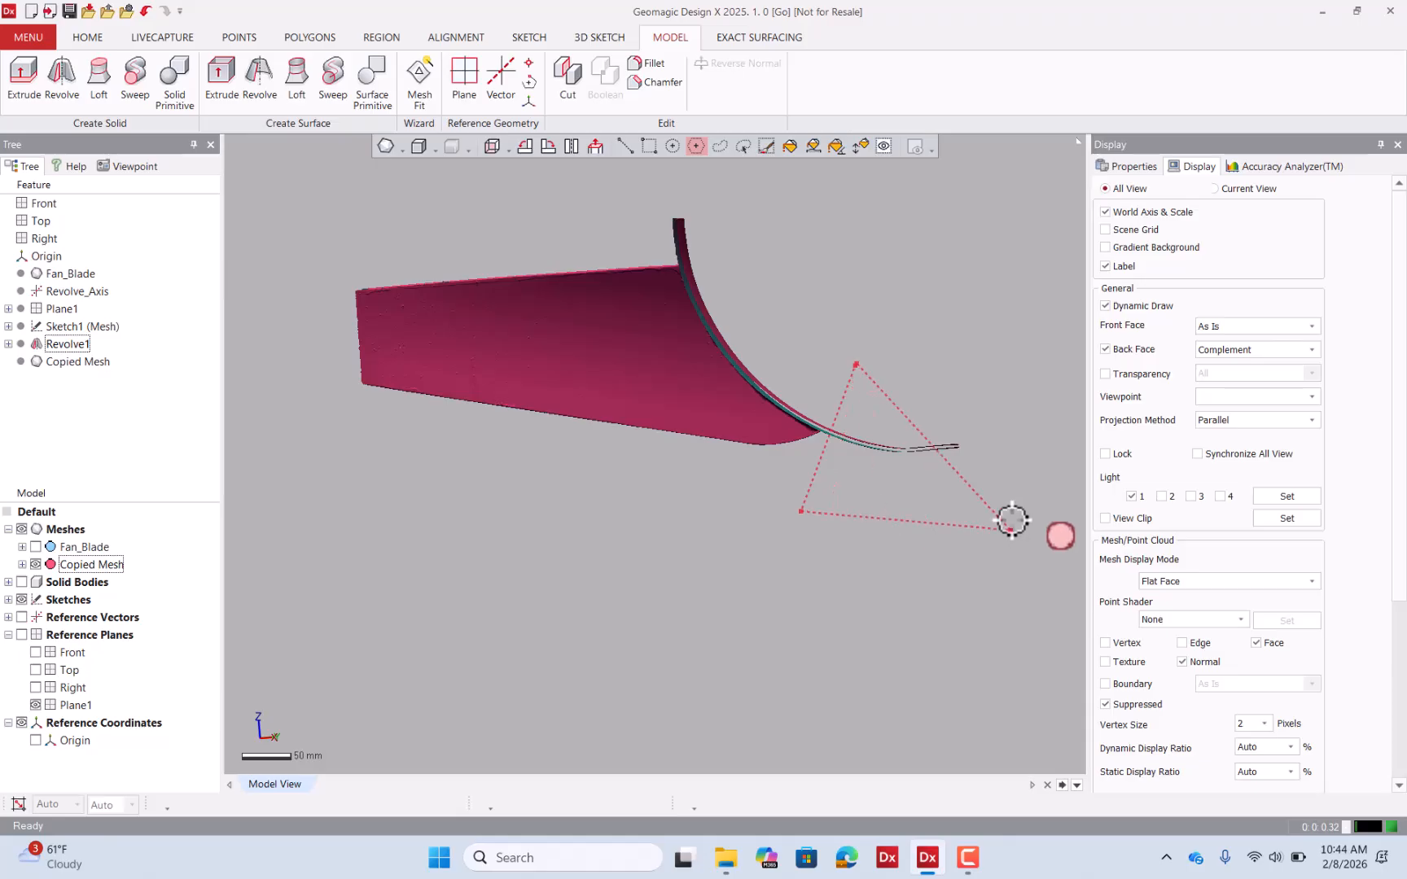
left_click(1009, 530)
left_click(717, 257)
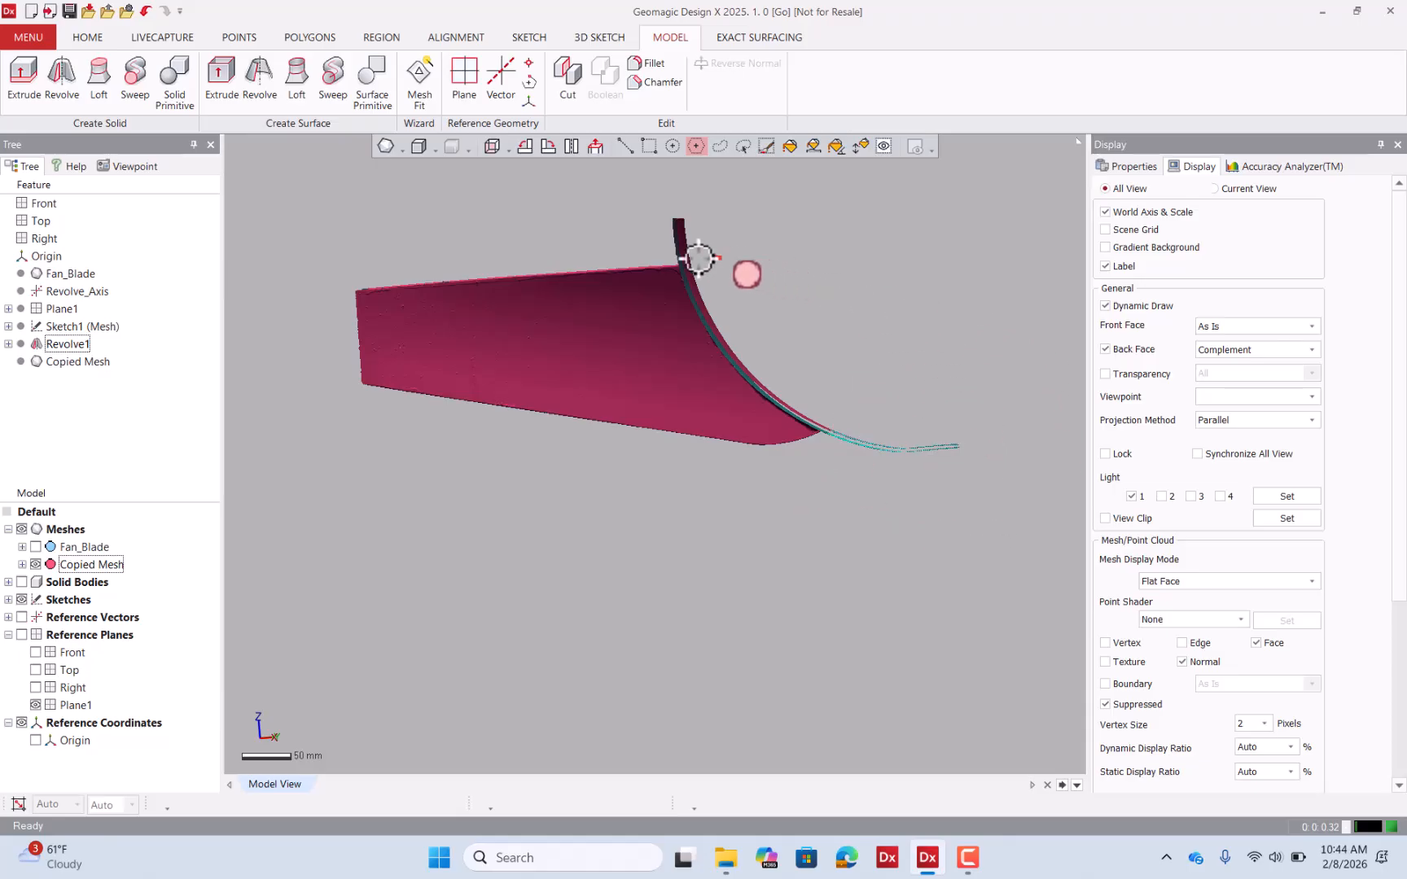
left_click(603, 247)
left_click(665, 187)
double_click(764, 205)
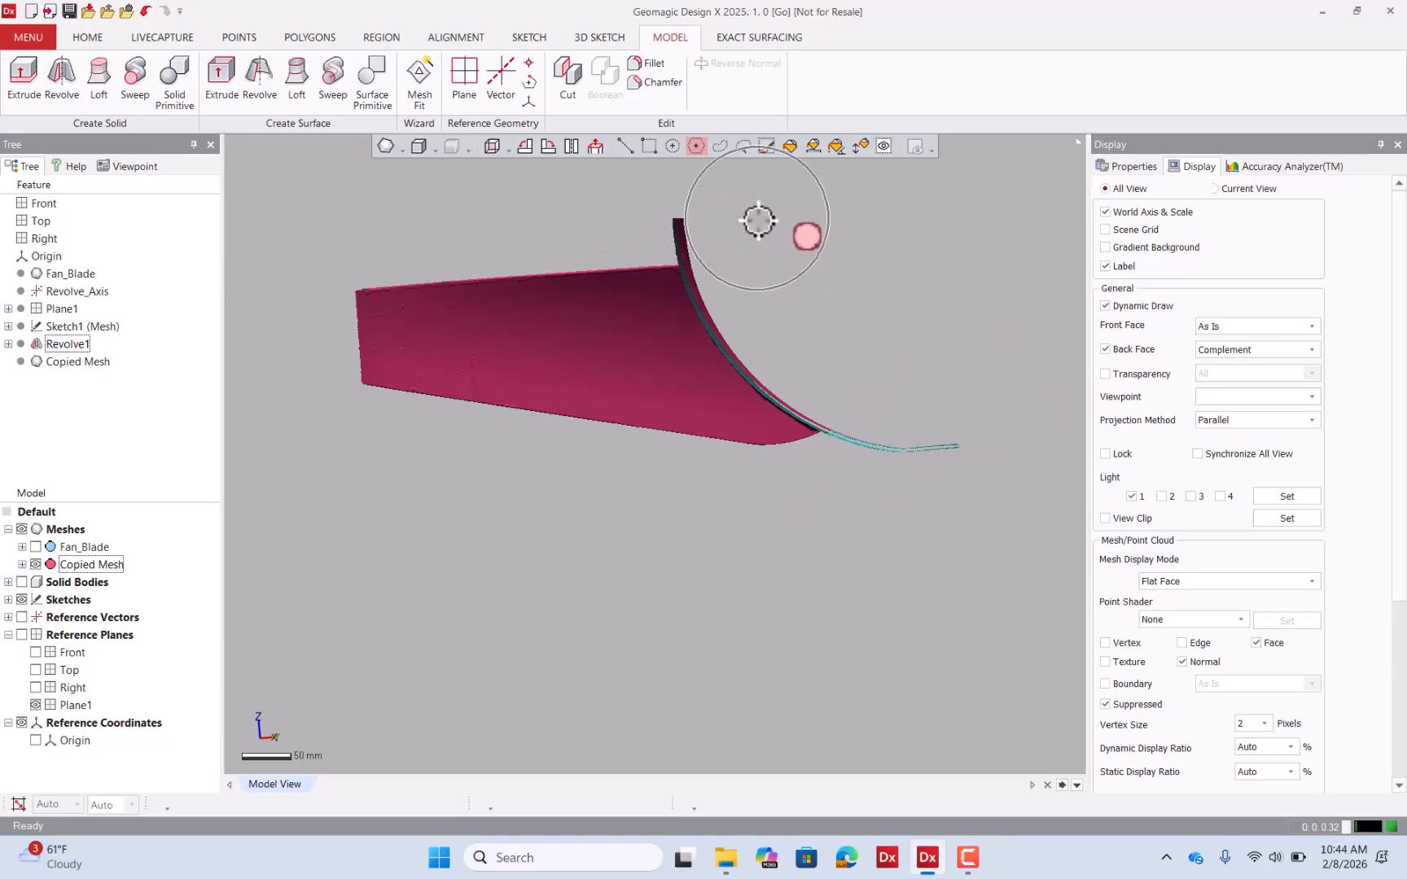
Add the upper end of the shroud strip above the blade to the selection and delete both ends.
left_click(752, 274)
left_click(624, 244)
left_click(647, 191)
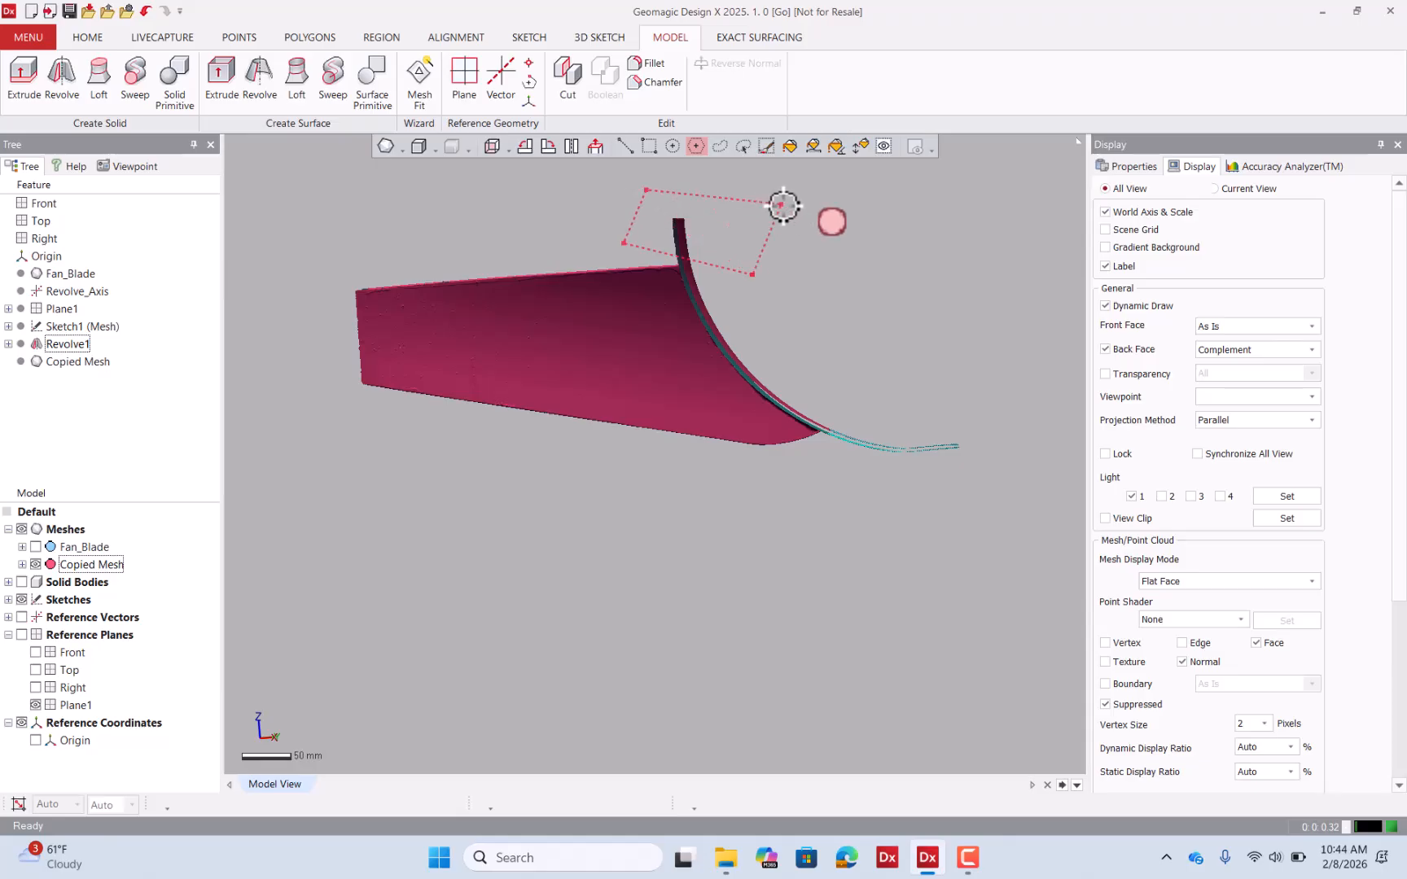
double_click(786, 205)
right_click_drag(771, 282, 619, 477)
Select the connected poly-faces of the shroud strip's surface facing away from the blade and delete them.
left_click(789, 147)
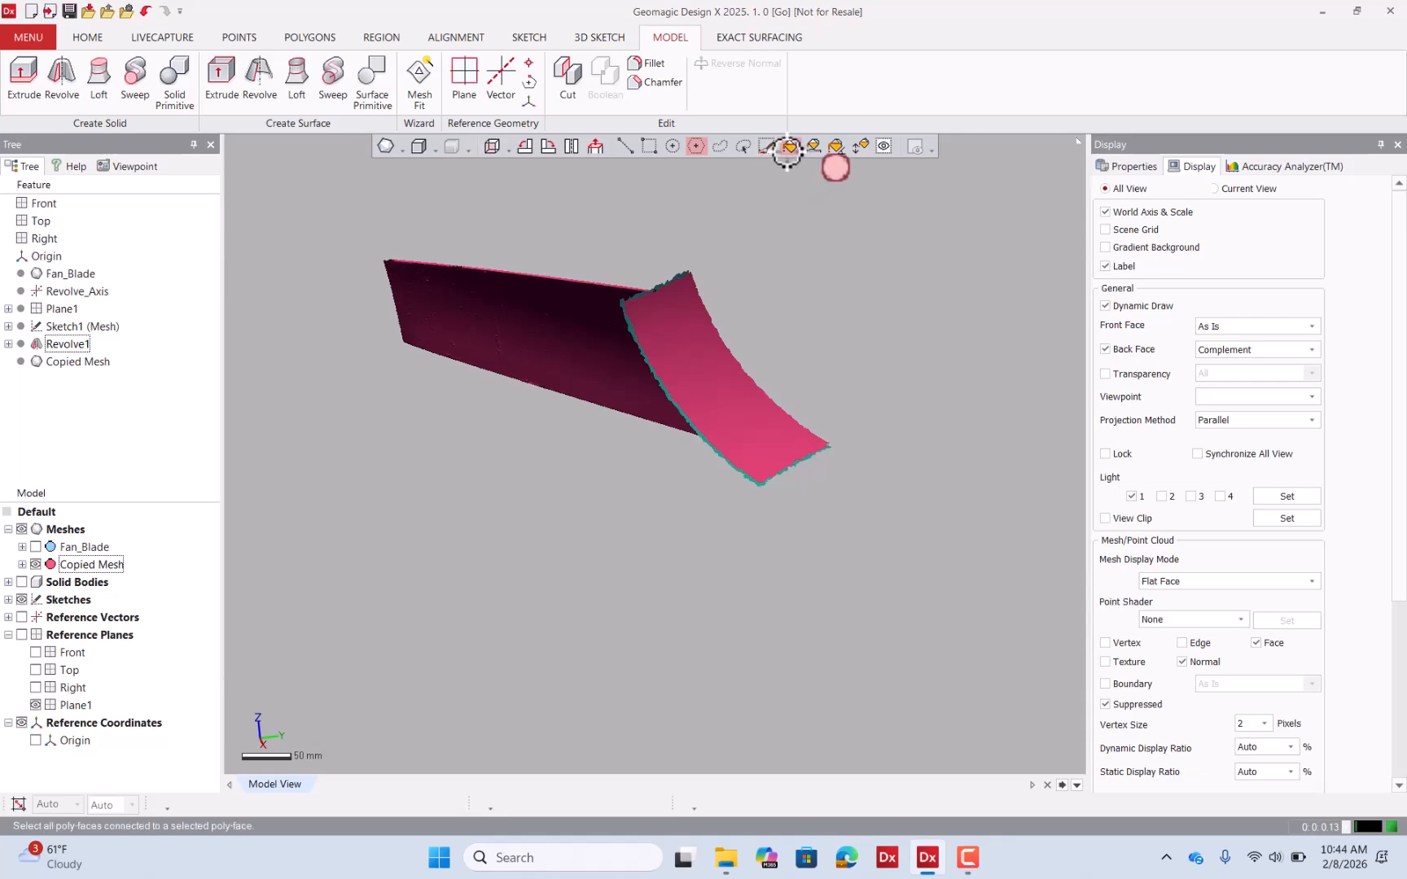
left_click(724, 390)
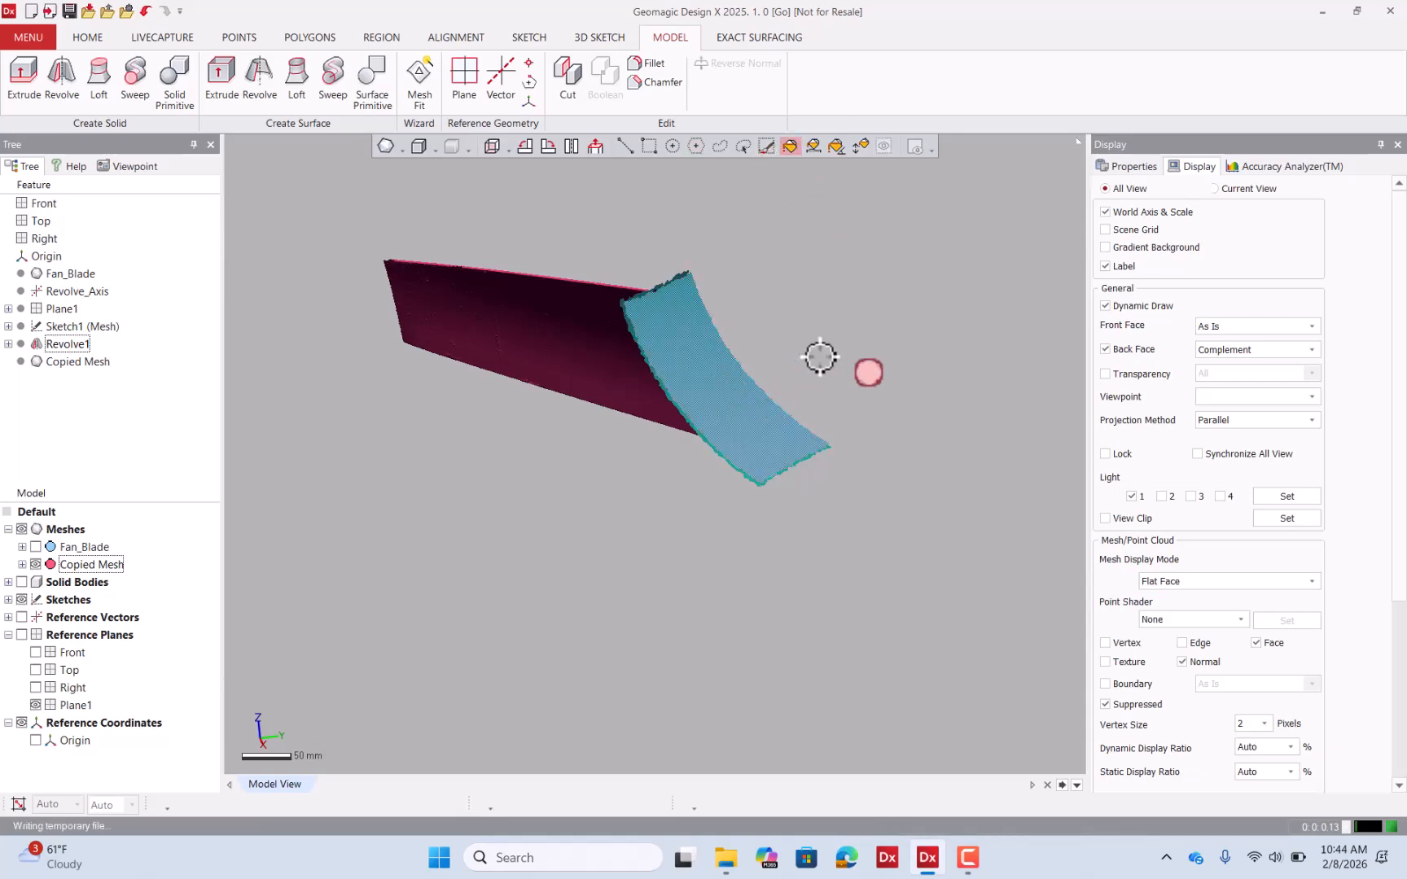
mouse_move(820, 357)
right_mouse_down()
mouse_move(682, 441)
mouse_move(850, 387)
mouse_move(810, 334)
mouse_move(716, 380)
mouse_move(725, 405)
mouse_move(886, 443)
mouse_move(1002, 496)
mouse_move(371, 502)
mouse_move(760, 349)
mouse_move(701, 325)
right_mouse_up()
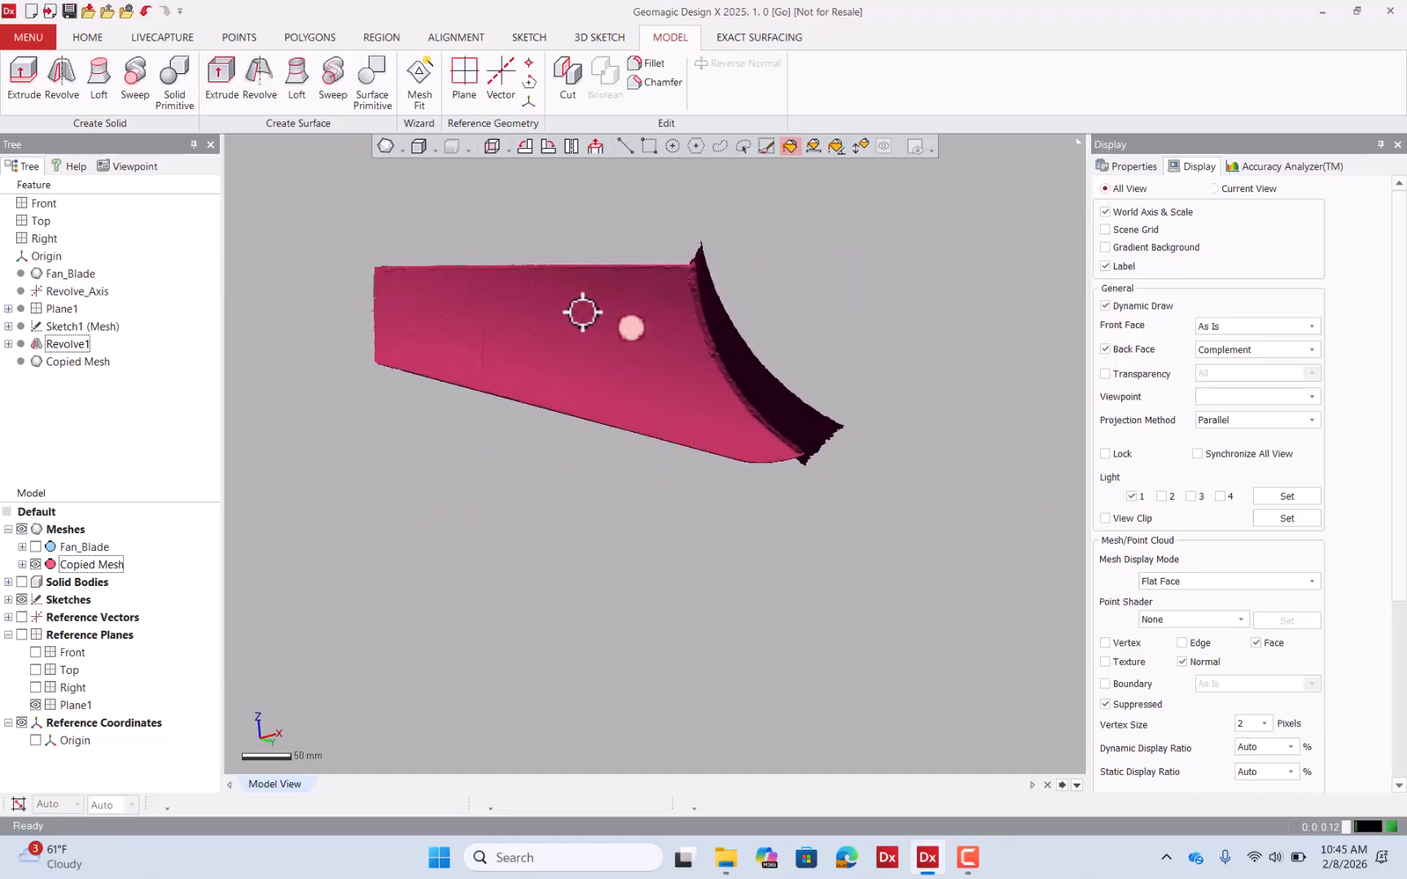
right_click_drag(577, 321, 653, 477)
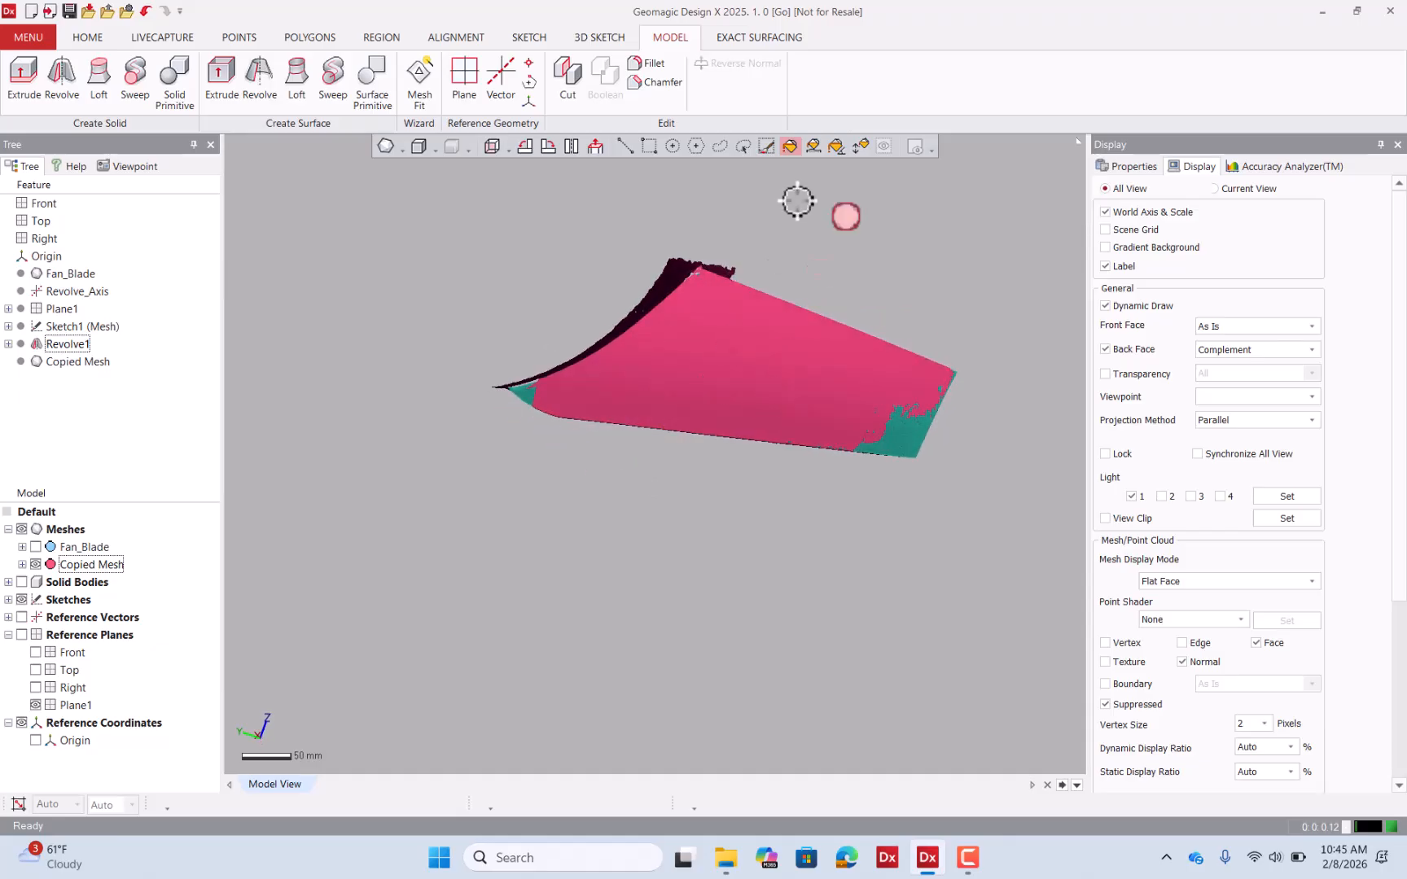
Select the blade's reverse-side surface by similar curvature and delete its poly-faces.
left_click(865, 145)
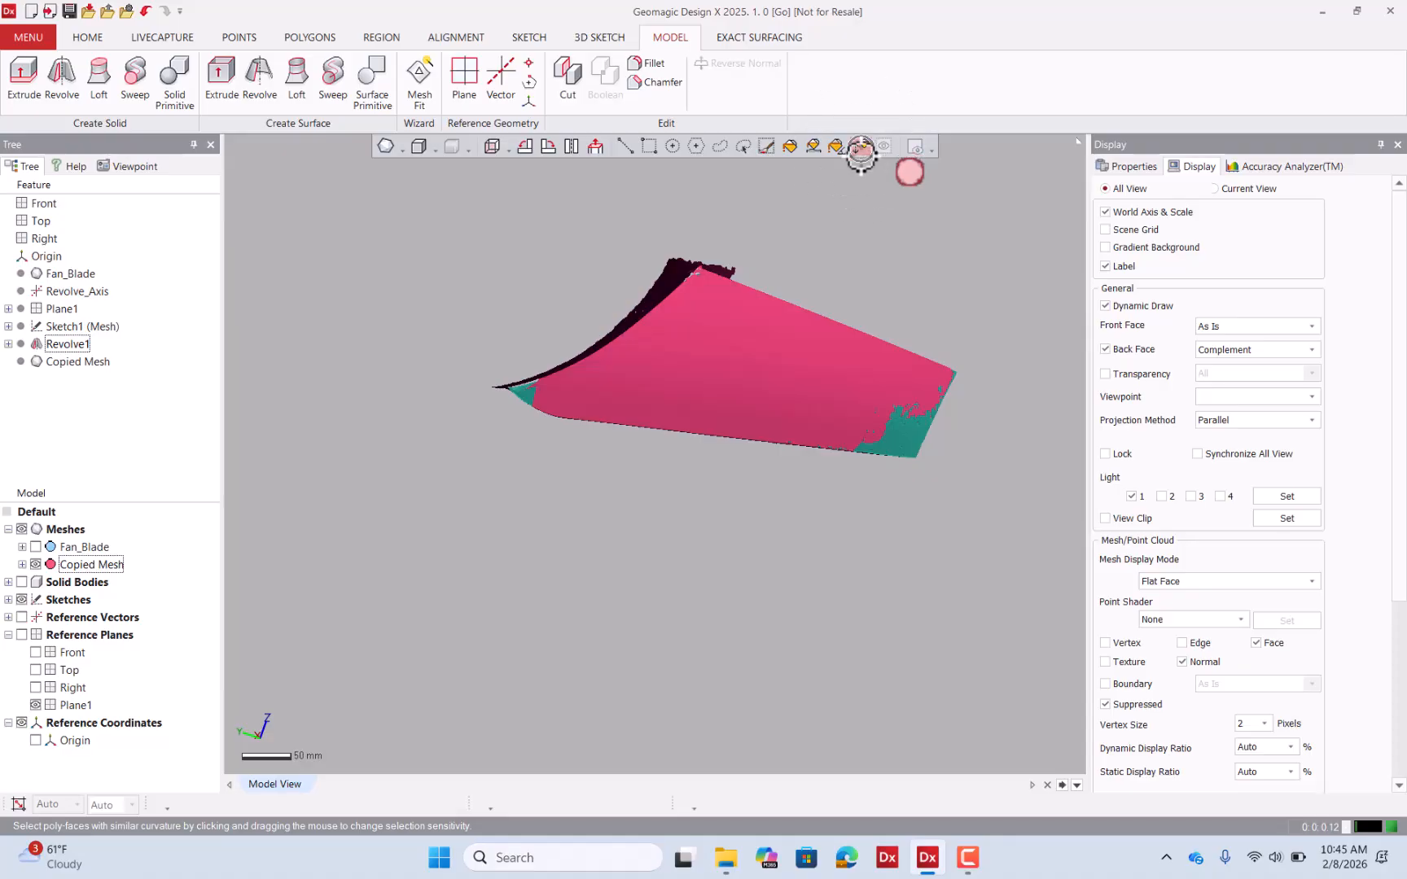
left_click(777, 343)
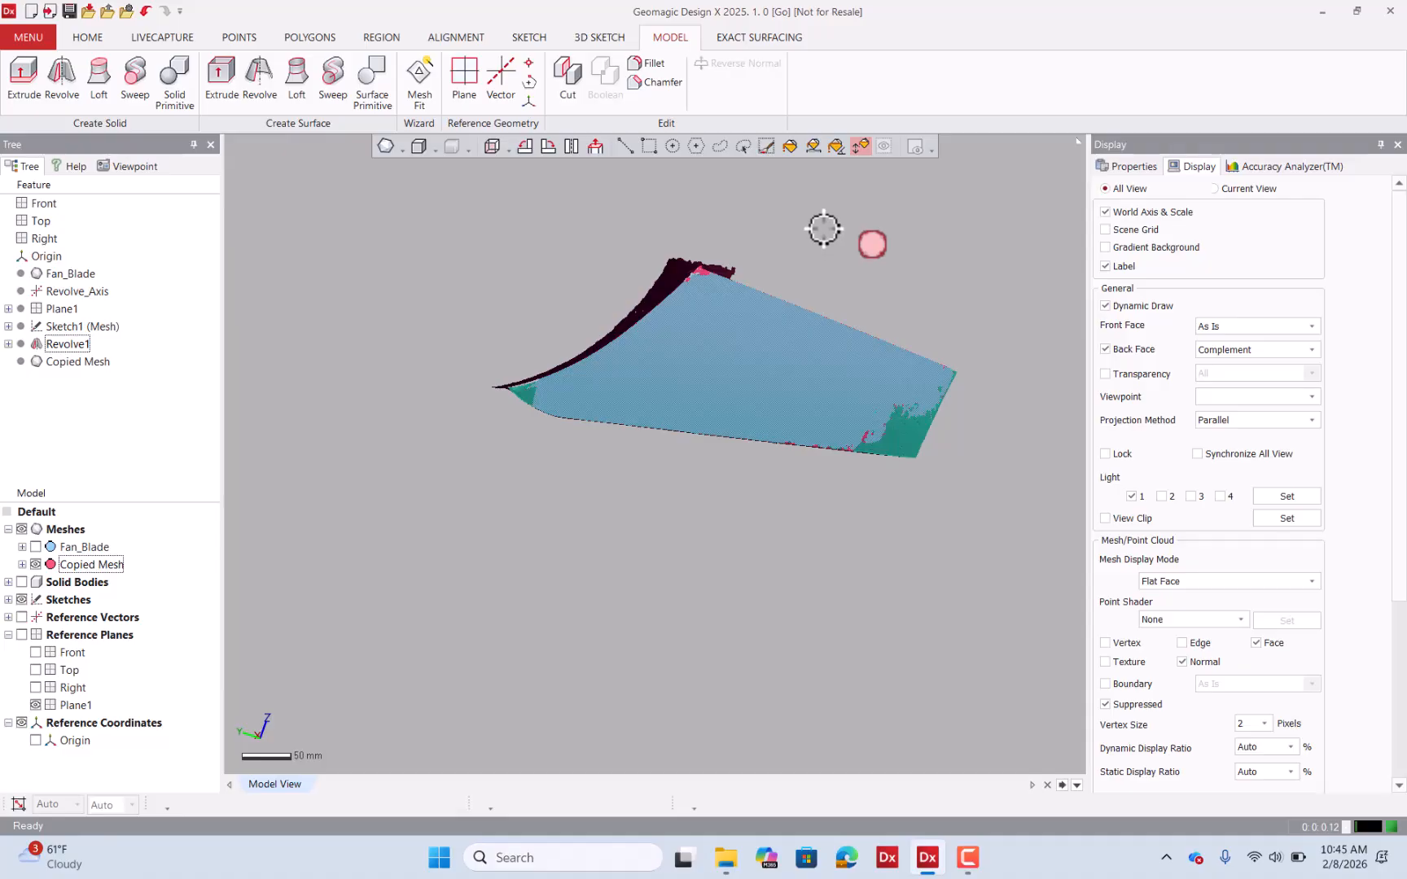
right_click_drag(870, 296, 791, 337)
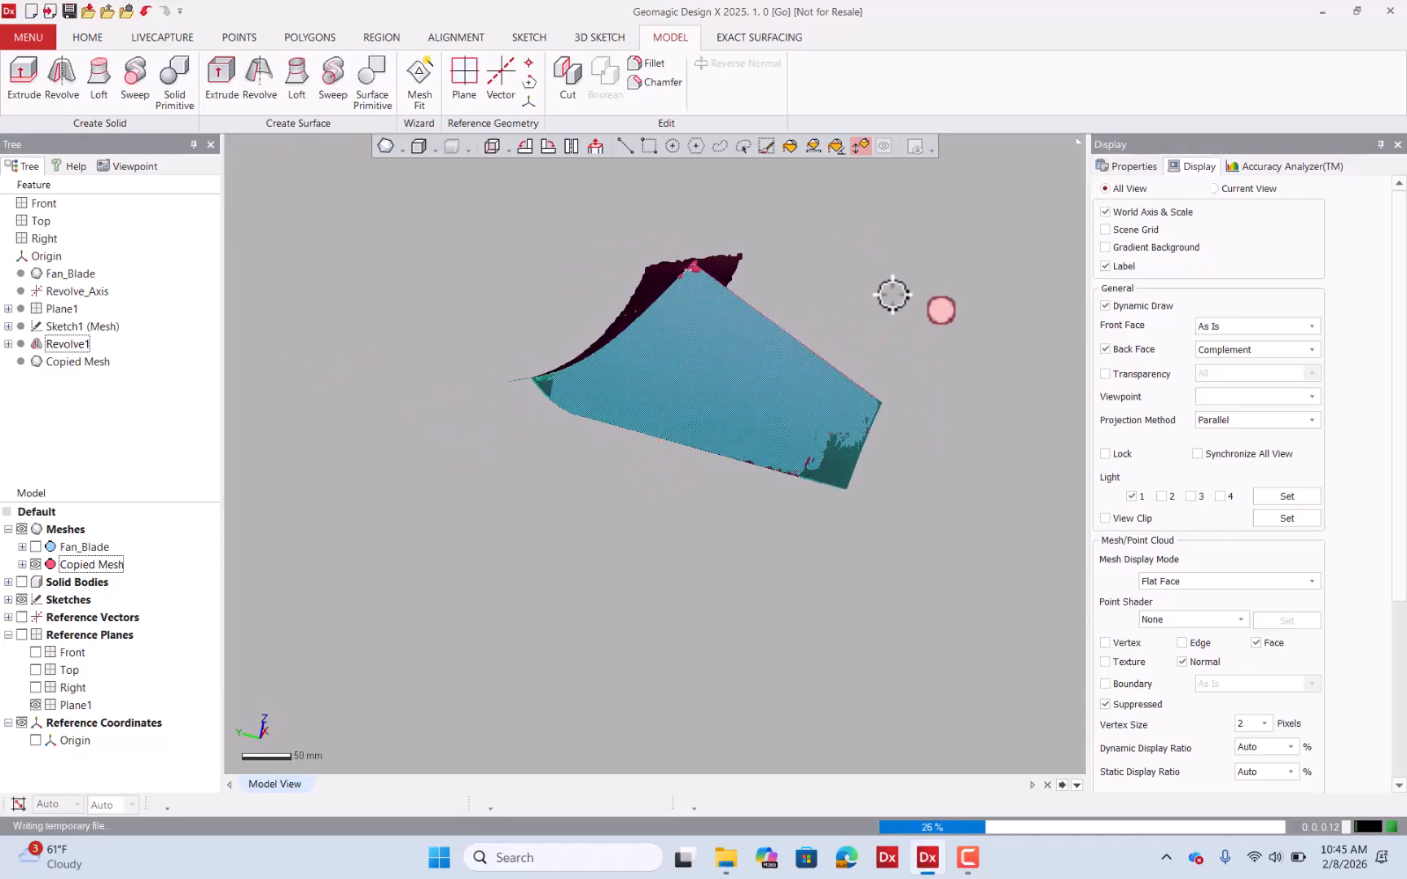
right_click_drag(892, 295, 685, 253)
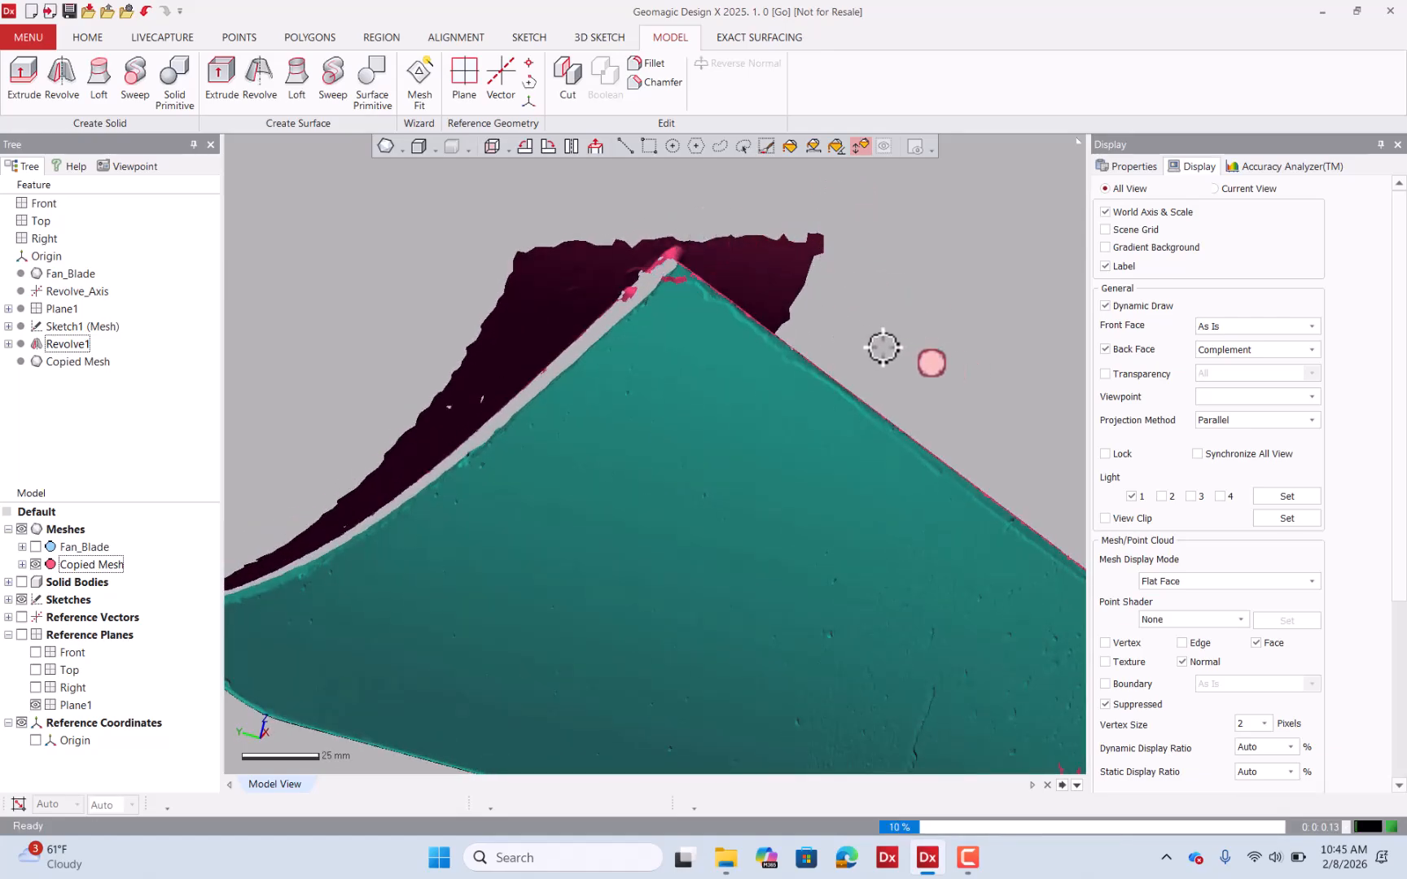
Select the poly-faces connected to the remaining blade surface, invert the selection and delete the loose leftover fragments.
right_click_drag(883, 348, 817, 220)
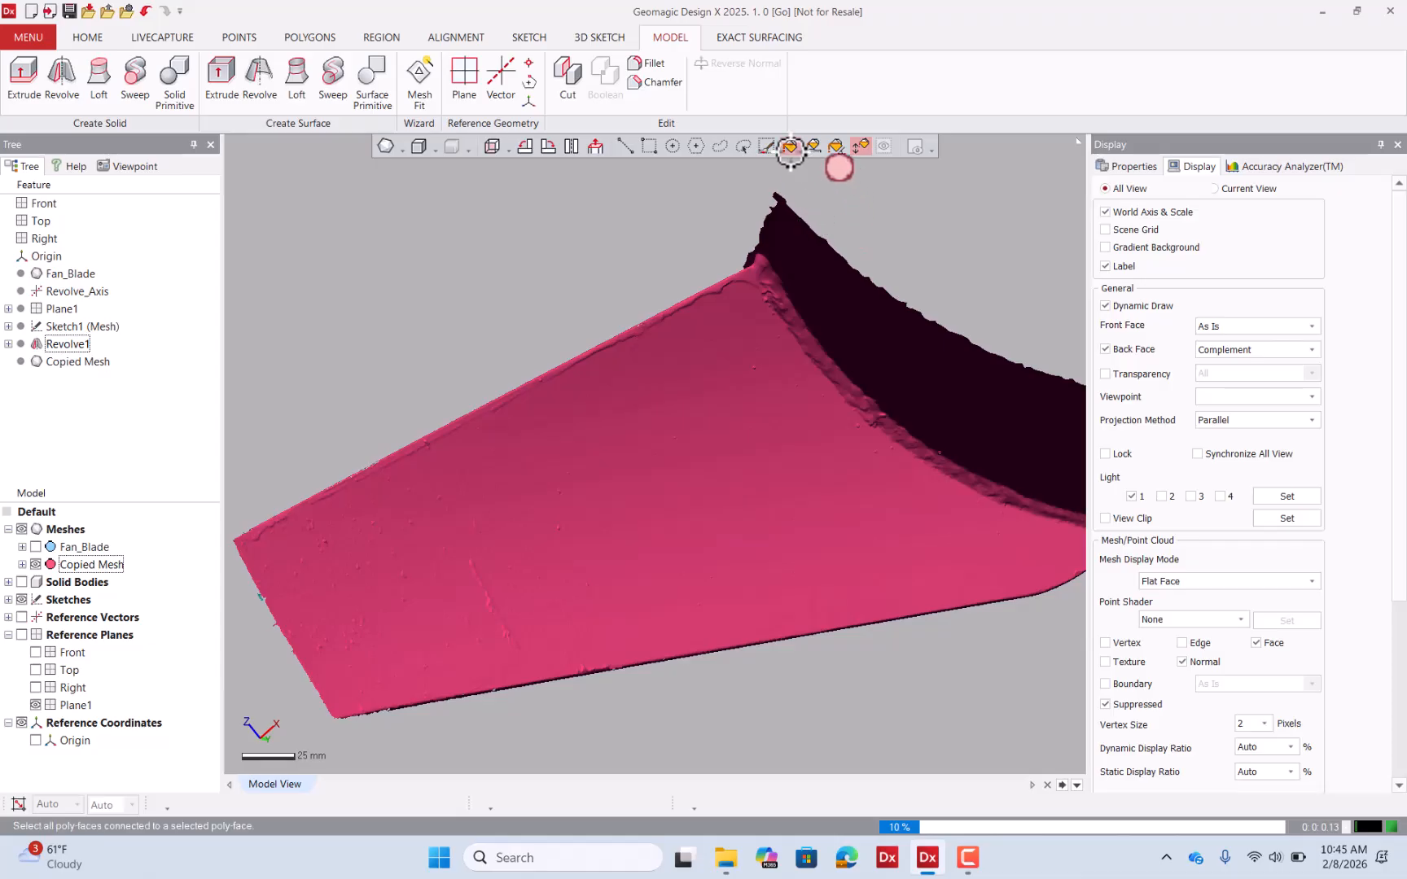
left_click(570, 350)
right_click(464, 300)
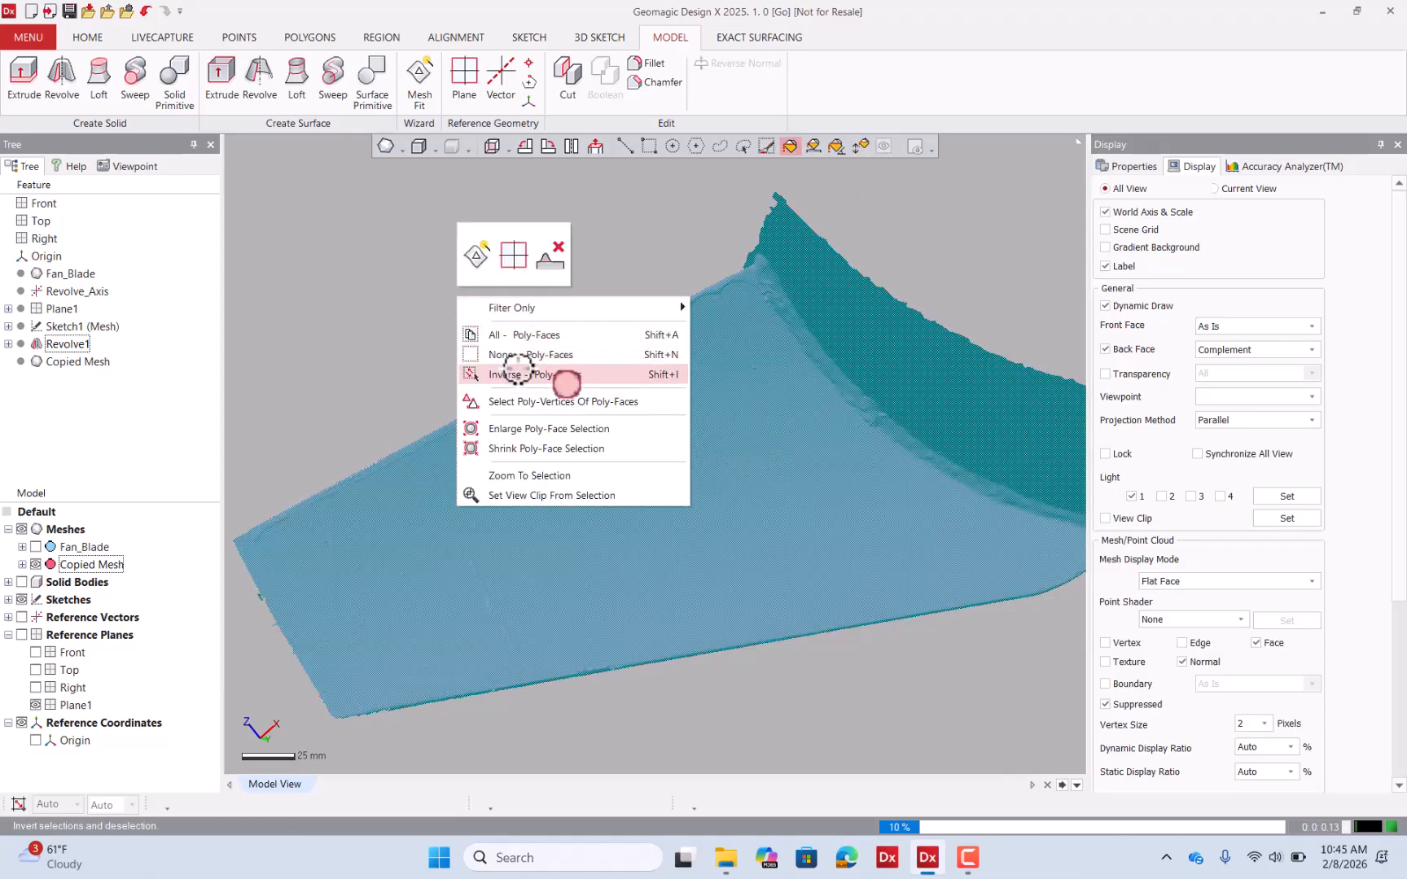
left_click(517, 374)
right_click_drag(458, 336, 522, 368)
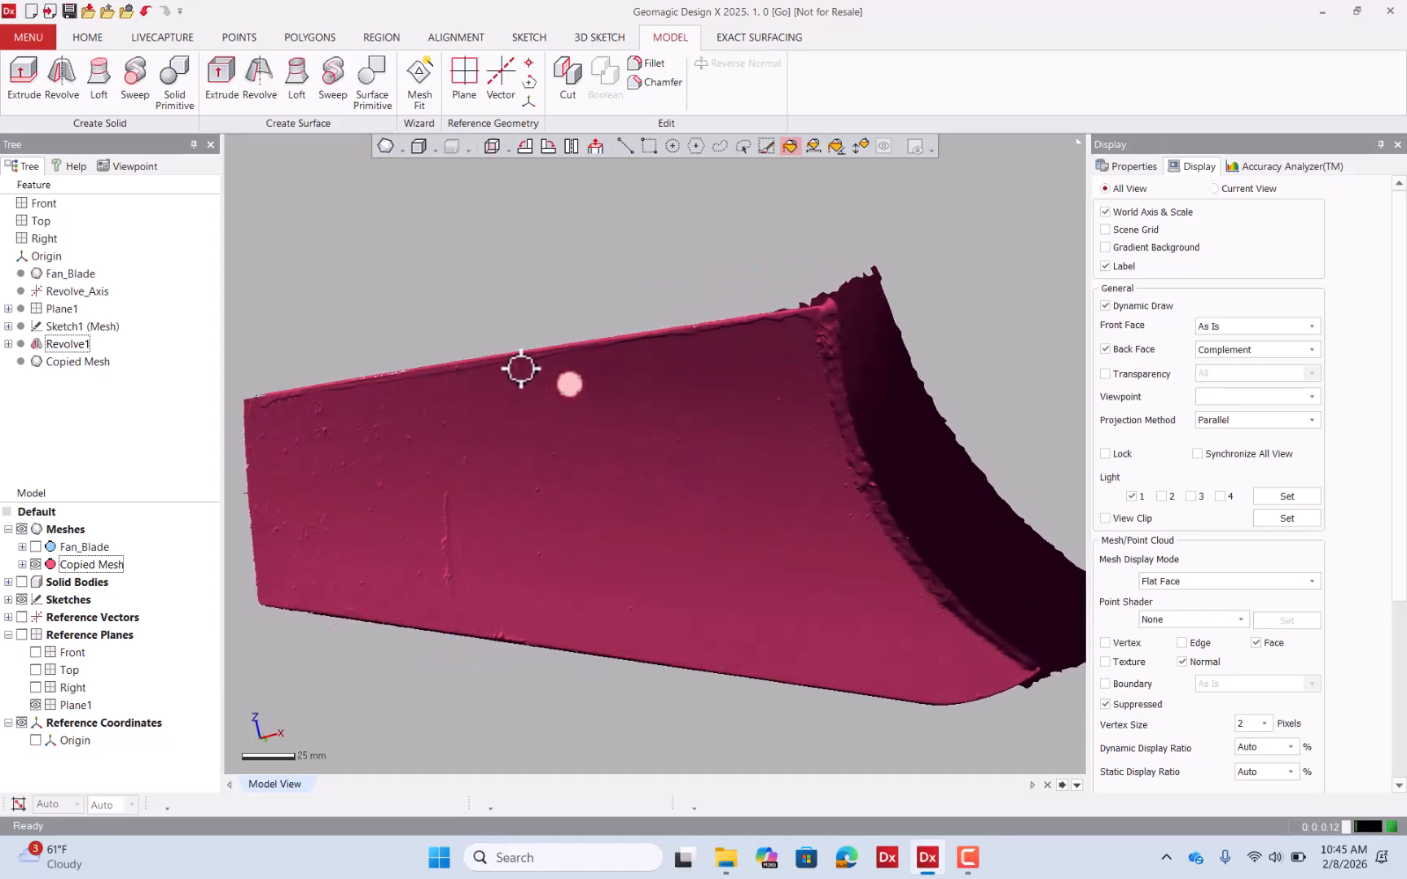
scroll(522, 369, "down", 3)
right_click_drag(745, 427, 658, 424)
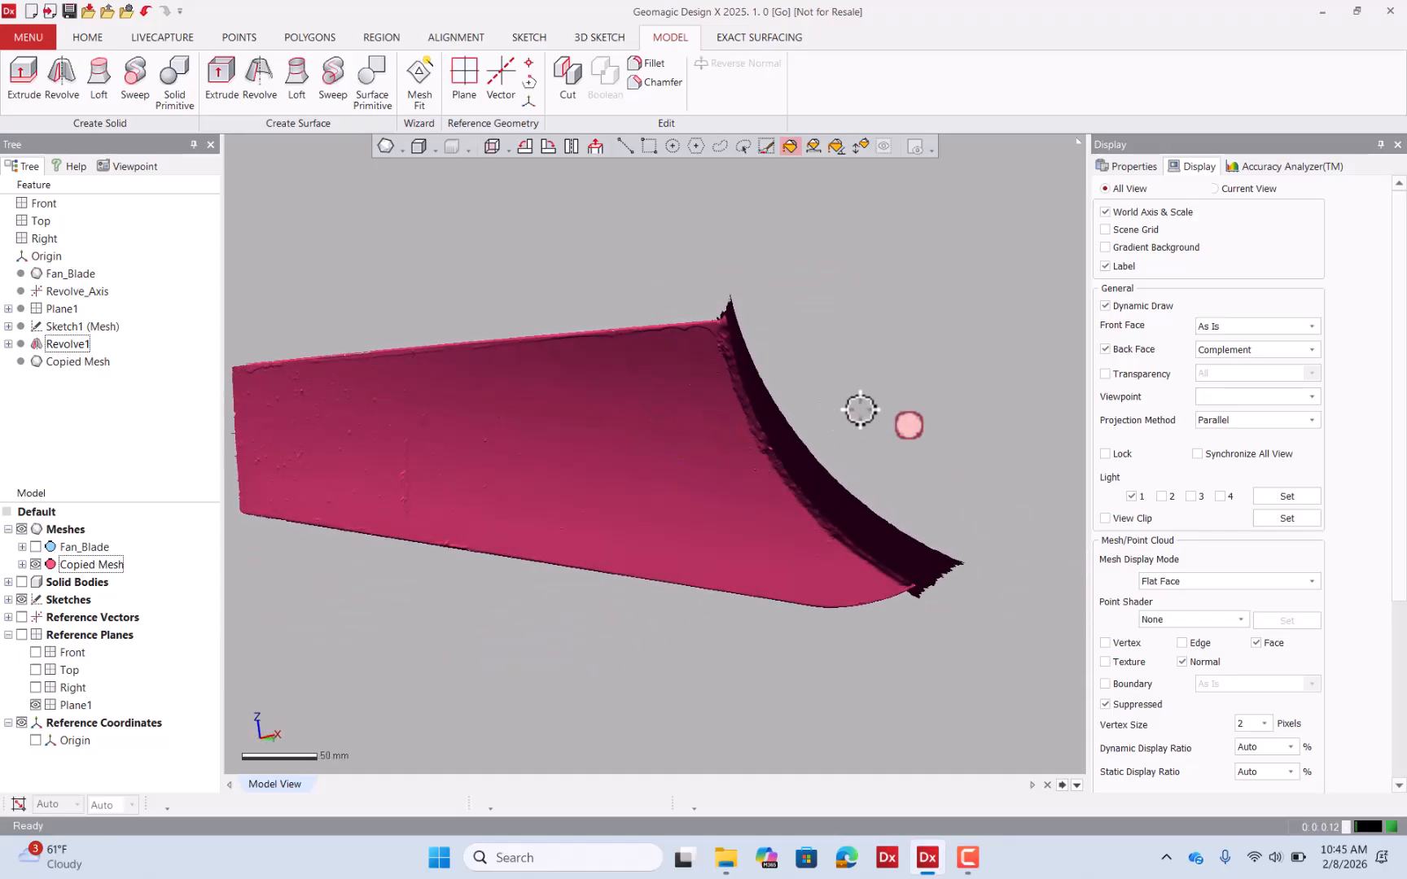
scroll(859, 409, "down", 2)
right_click_drag(883, 418, 812, 448)
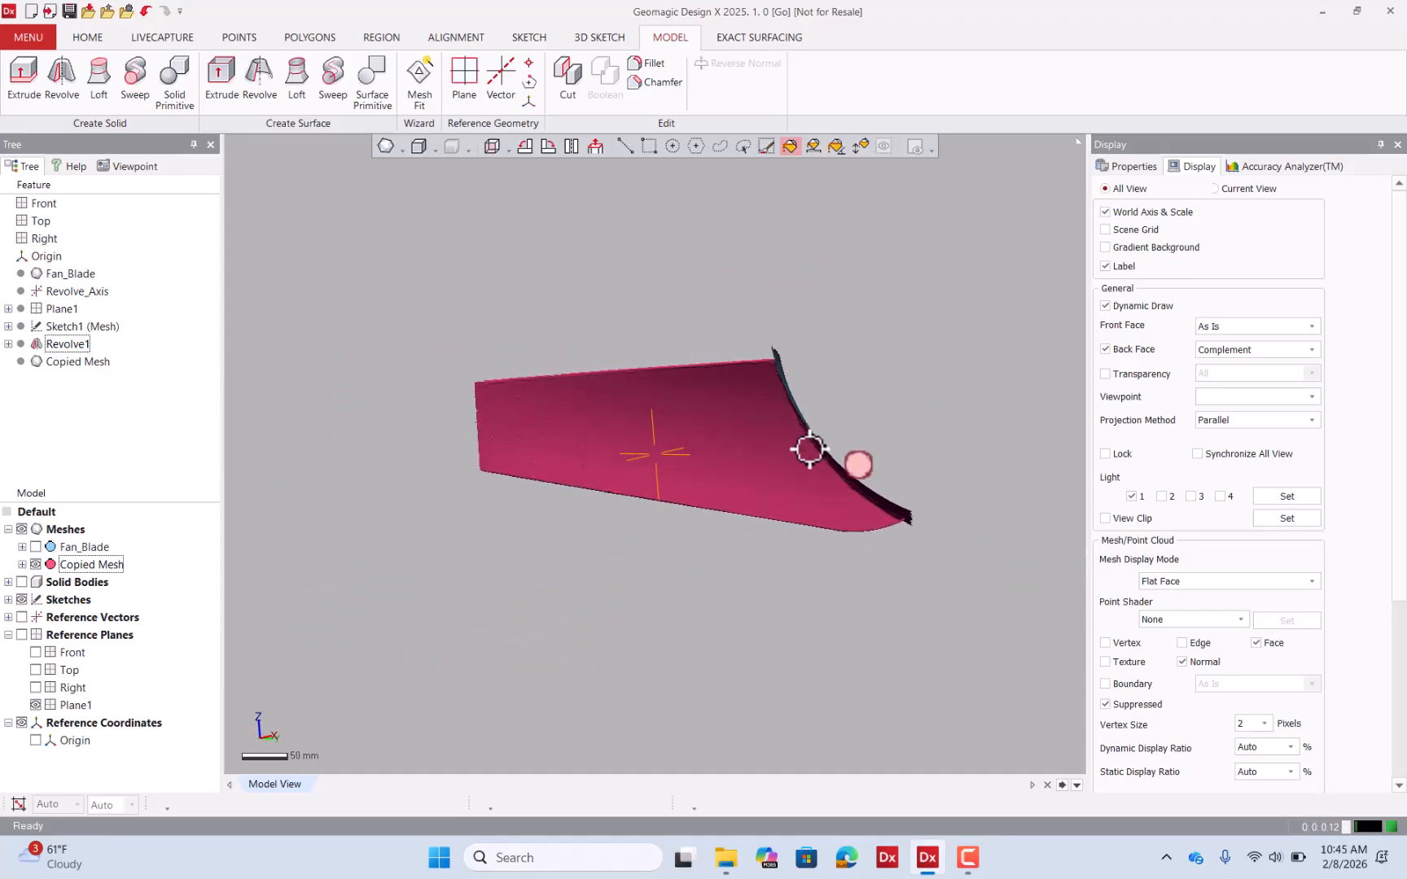
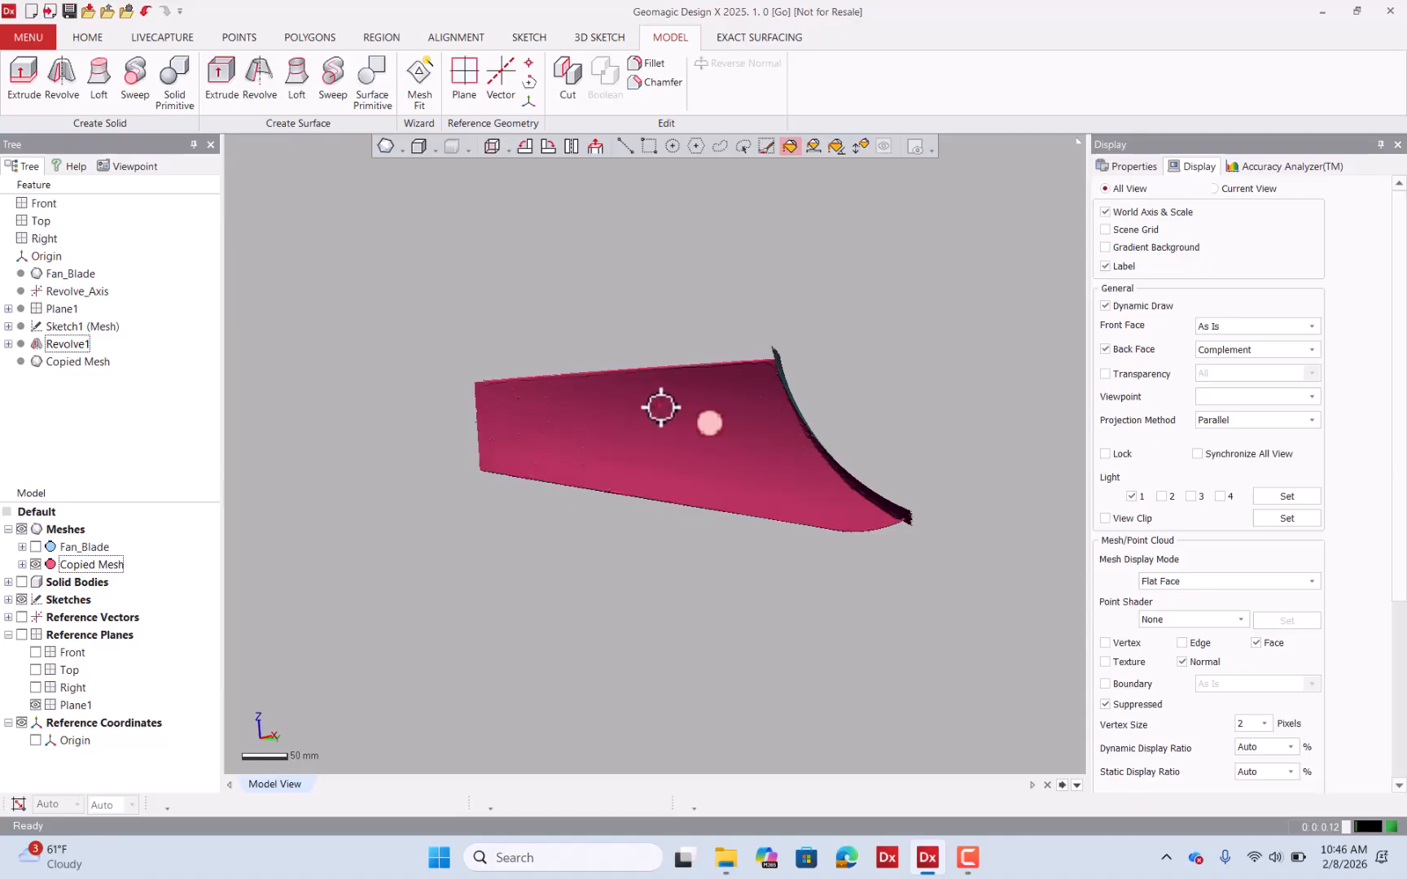
Add a reference plane with the Draw Line method, drawing the line across the blade just inside its narrow free end.
left_click(479, 100)
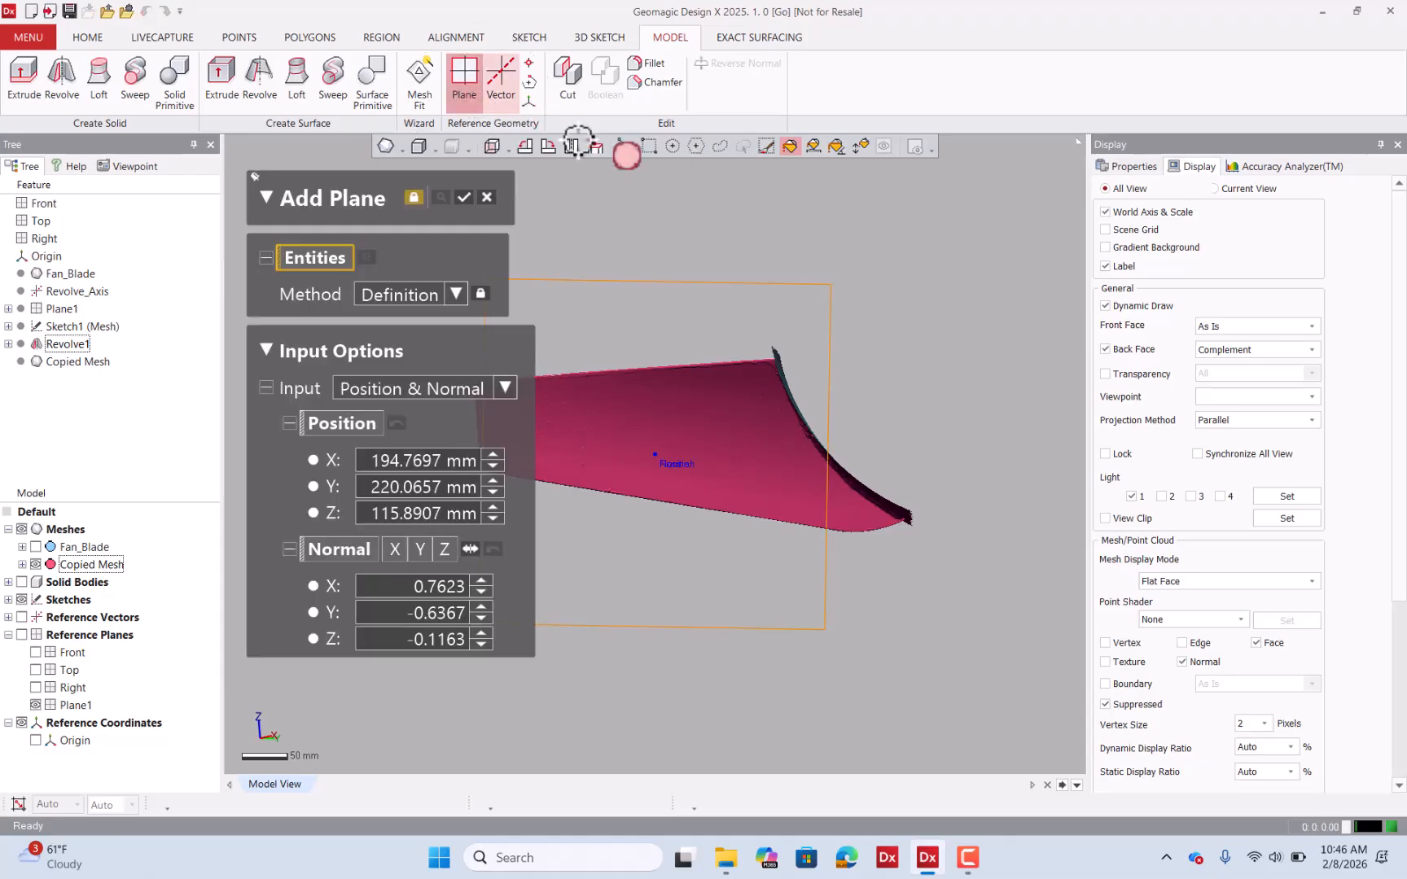
scroll(1004, 409, "down", 2)
scroll(745, 436, "up", 3)
right_click_drag(744, 436, 702, 334)
scroll(773, 411, "down", 2)
scroll(703, 332, "down", 4)
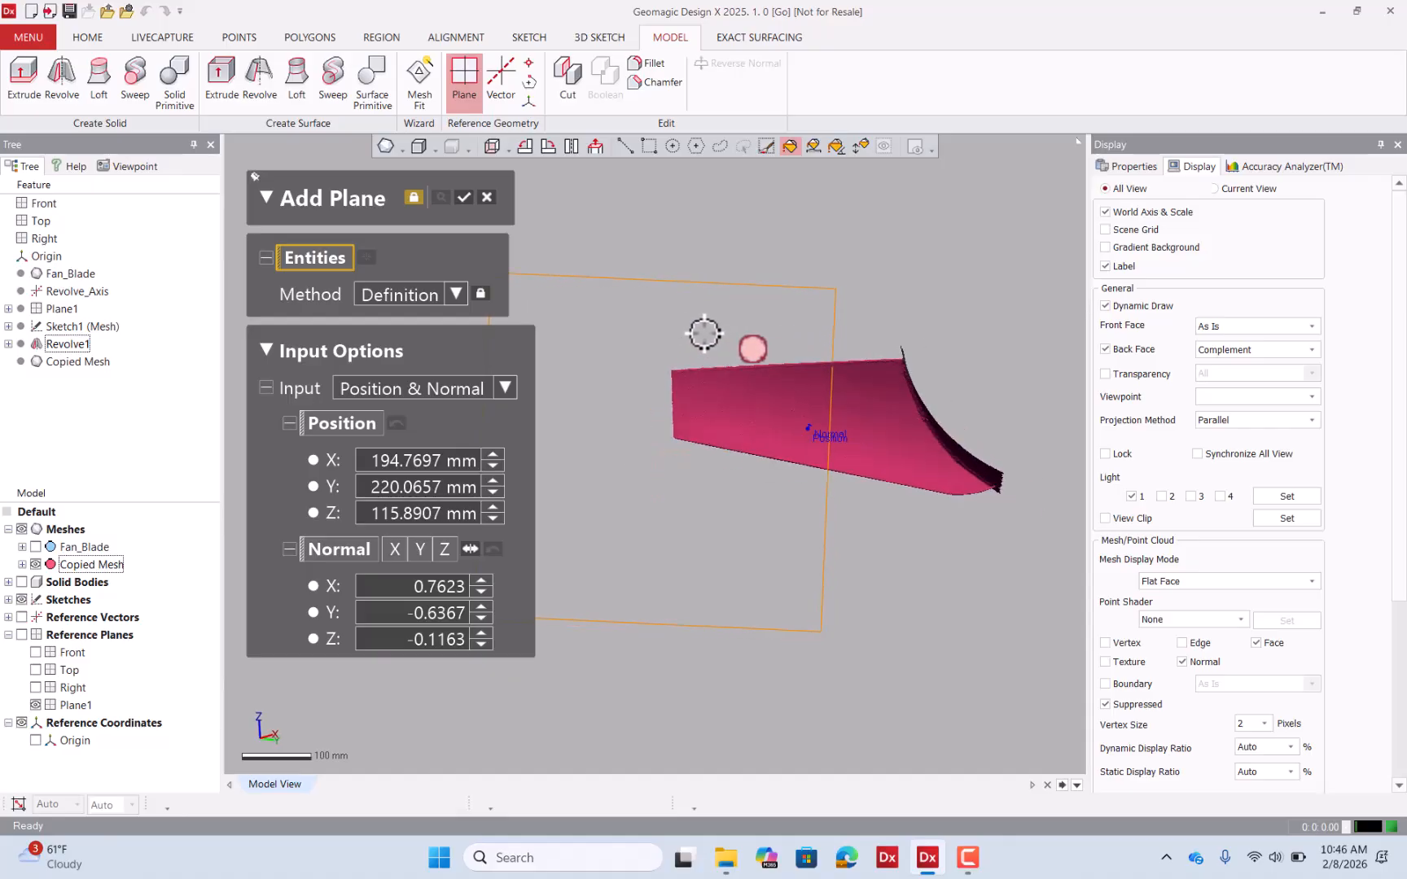
scroll(843, 365, "up", 5)
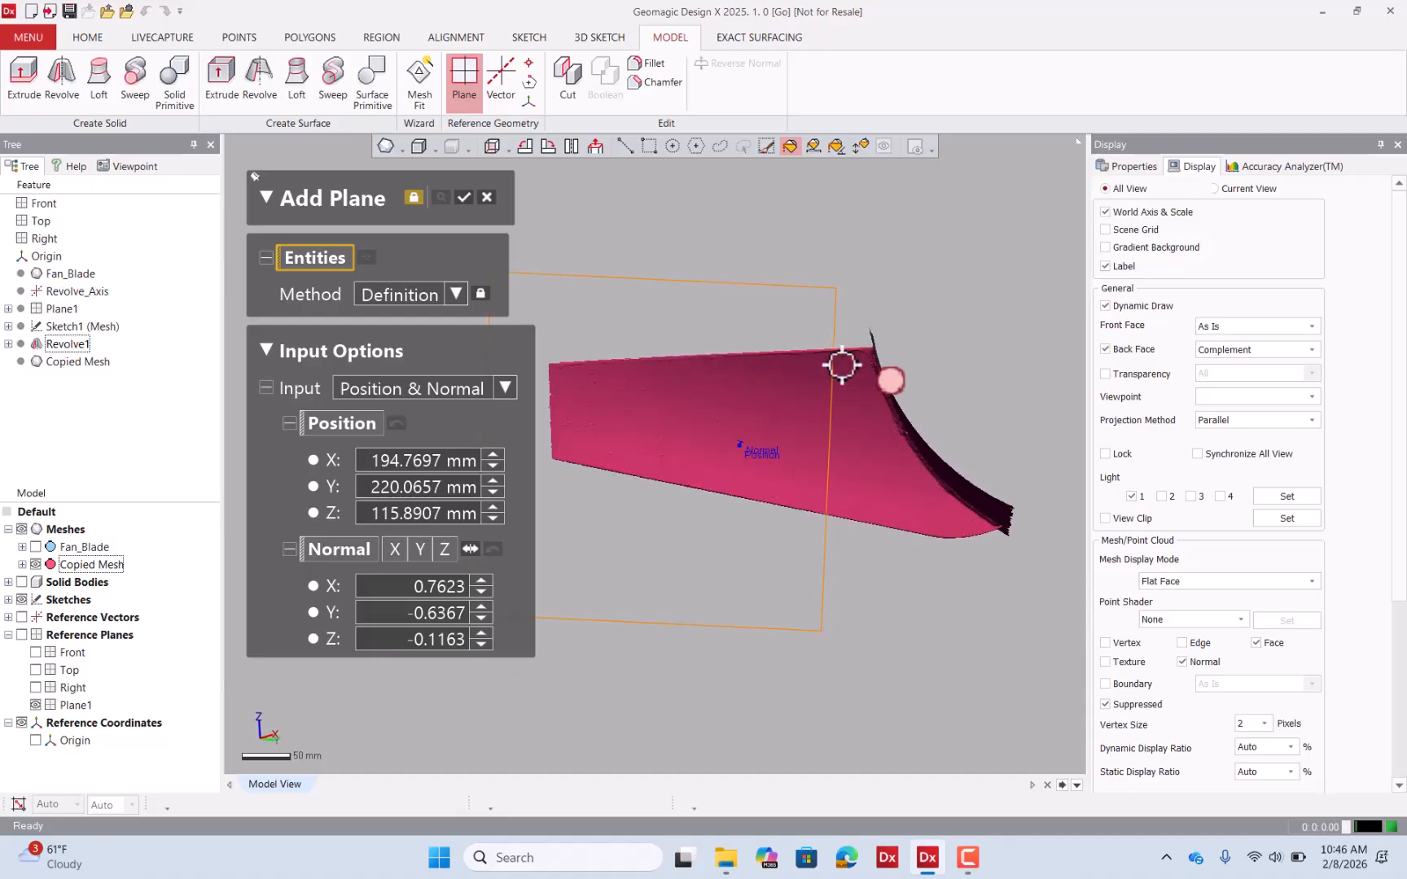
right_click_drag(854, 374, 729, 375)
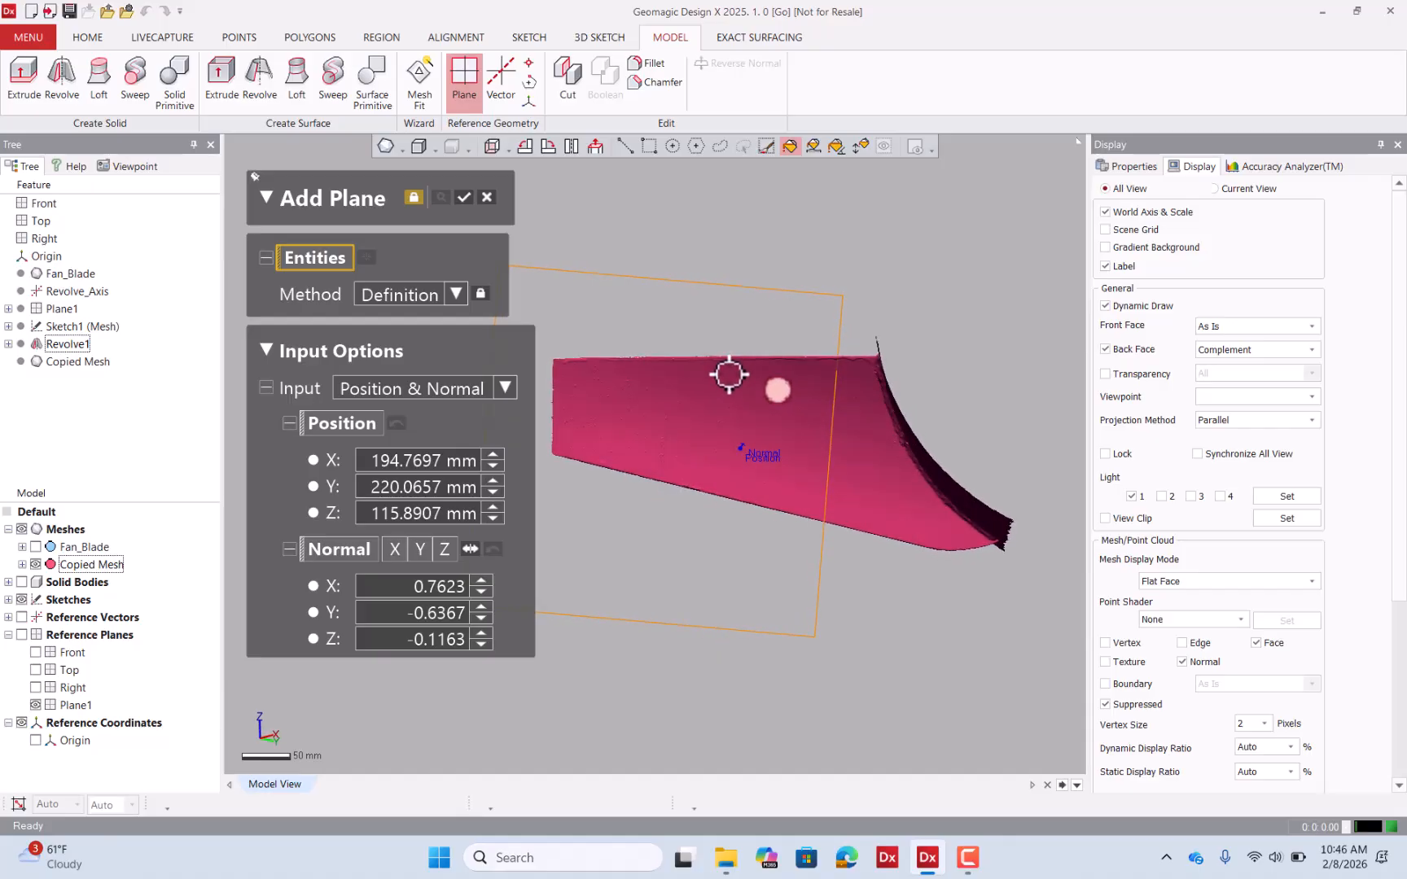
scroll(548, 409, "up", 3)
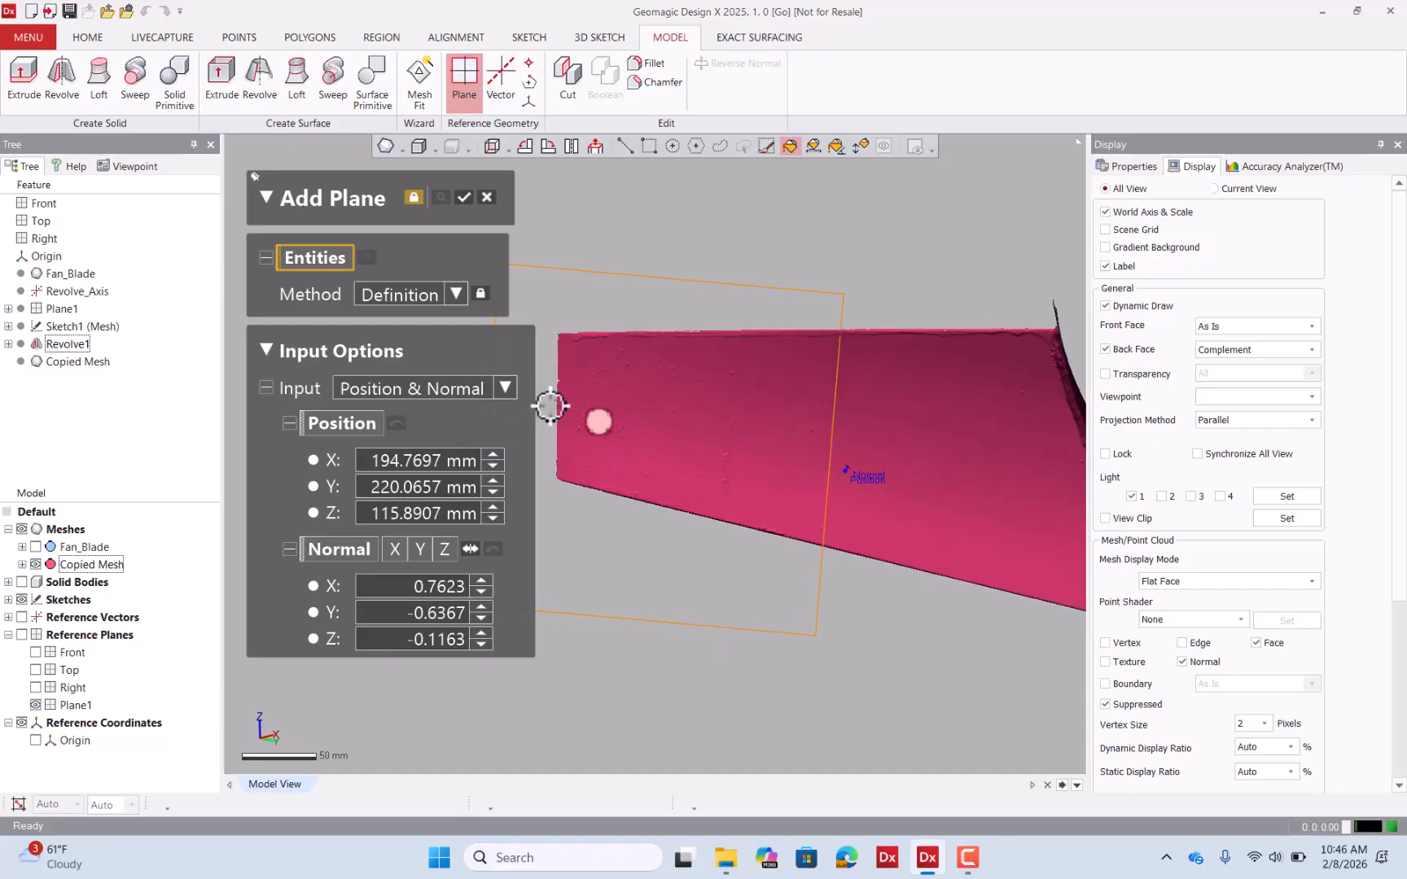
left_click(456, 294)
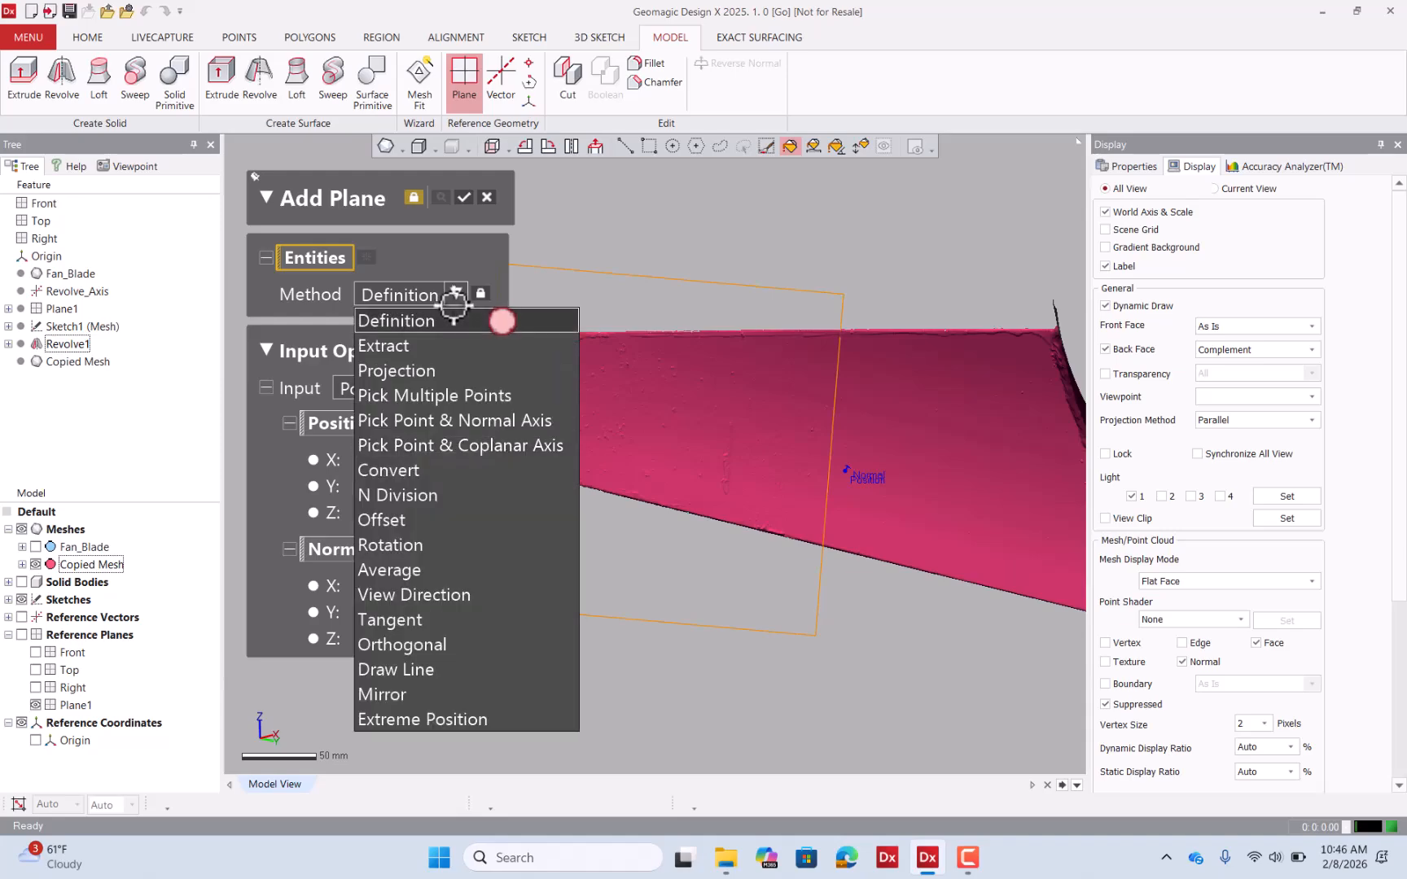
left_click(439, 667)
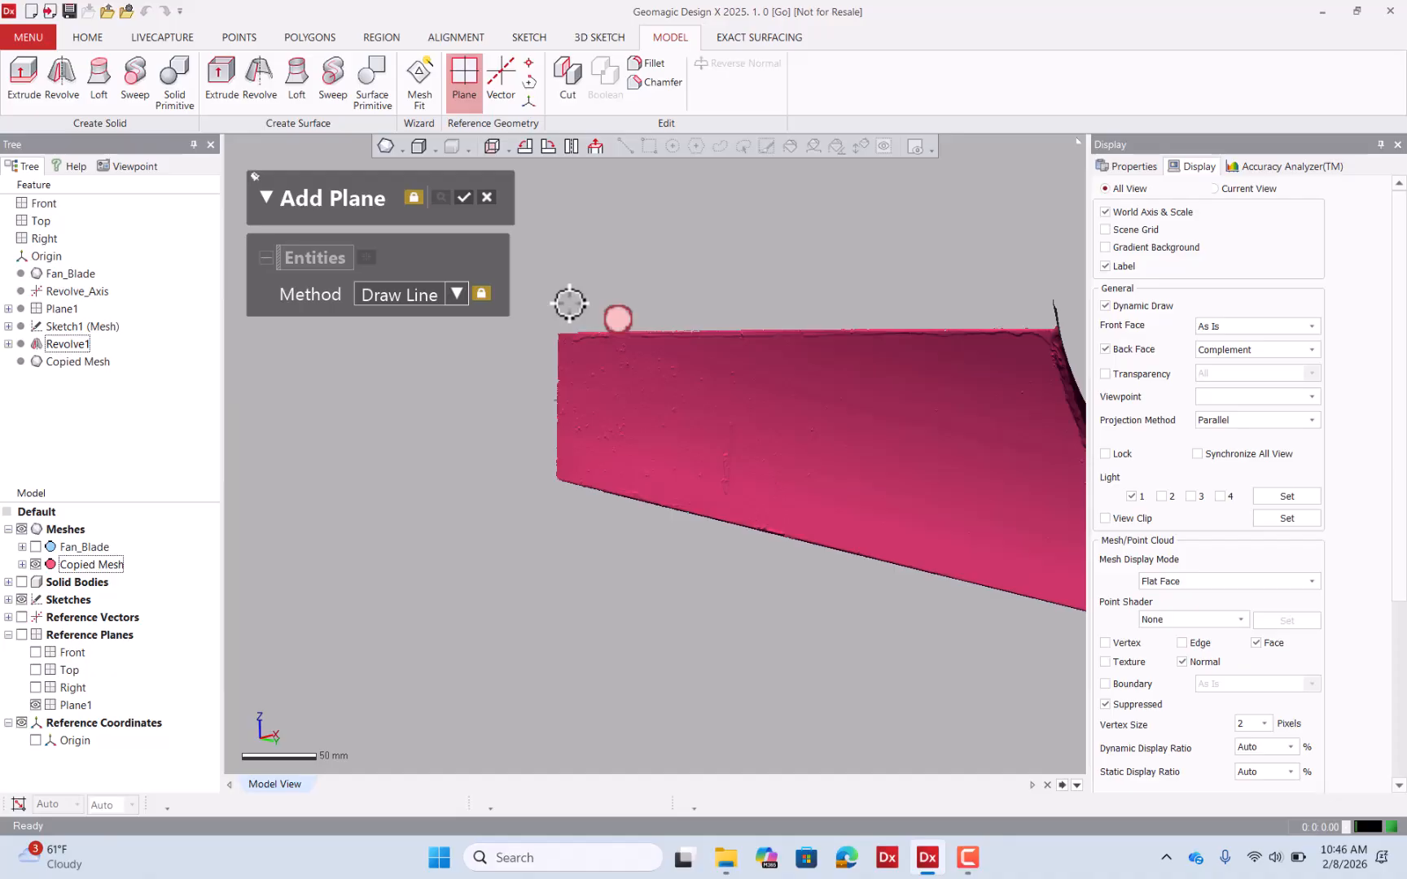
mouse_move(575, 319)
left_mouse_down()
mouse_move(563, 601)
mouse_move(878, 676)
left_mouse_up()
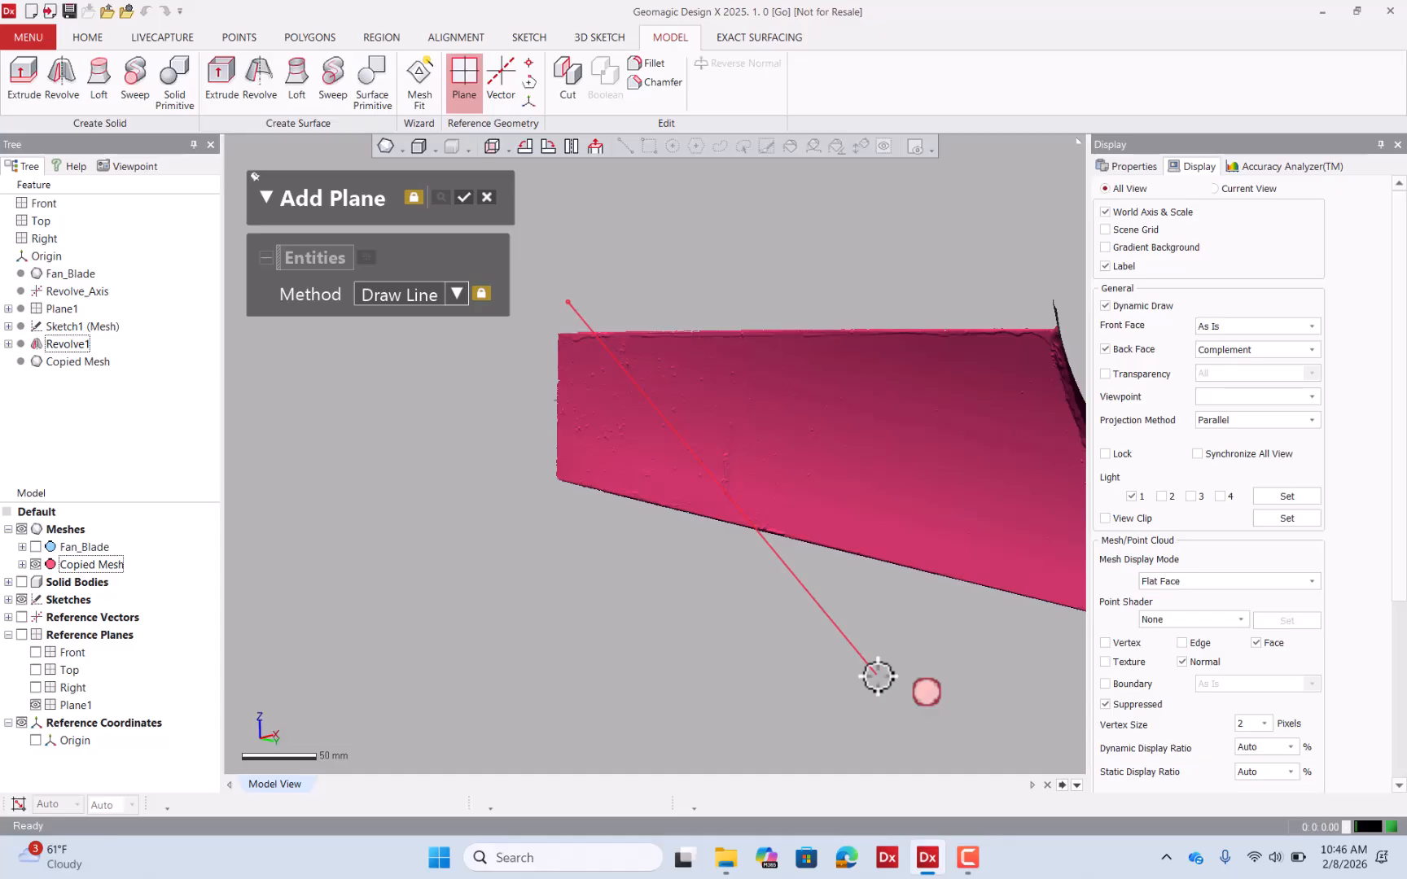
mouse_move(697, 603)
right_mouse_down()
mouse_move(858, 462)
mouse_move(745, 539)
mouse_move(704, 606)
mouse_move(735, 597)
mouse_move(718, 604)
right_mouse_up()
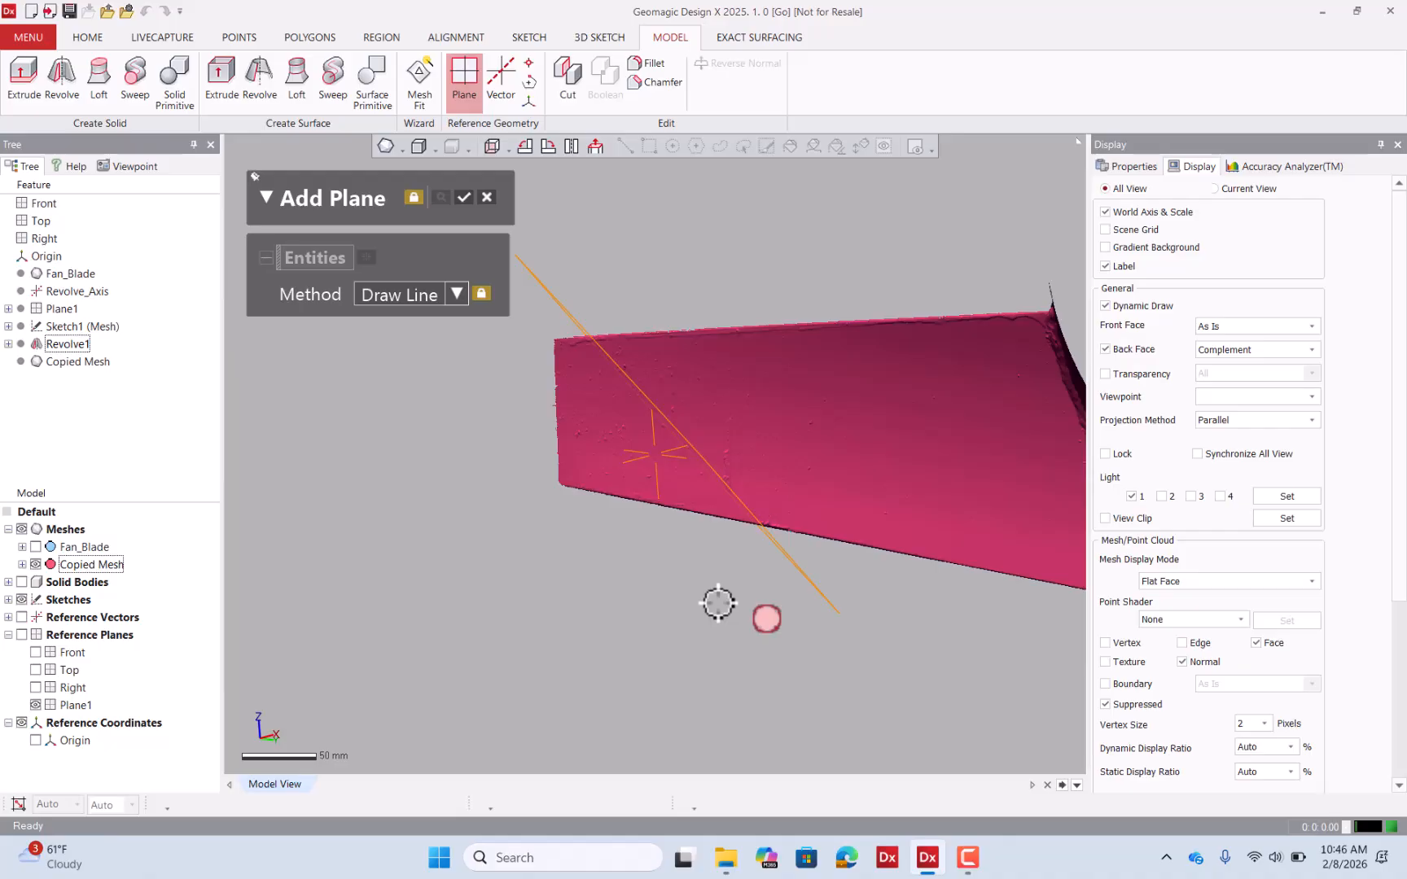
left_click_drag(566, 324, 580, 556)
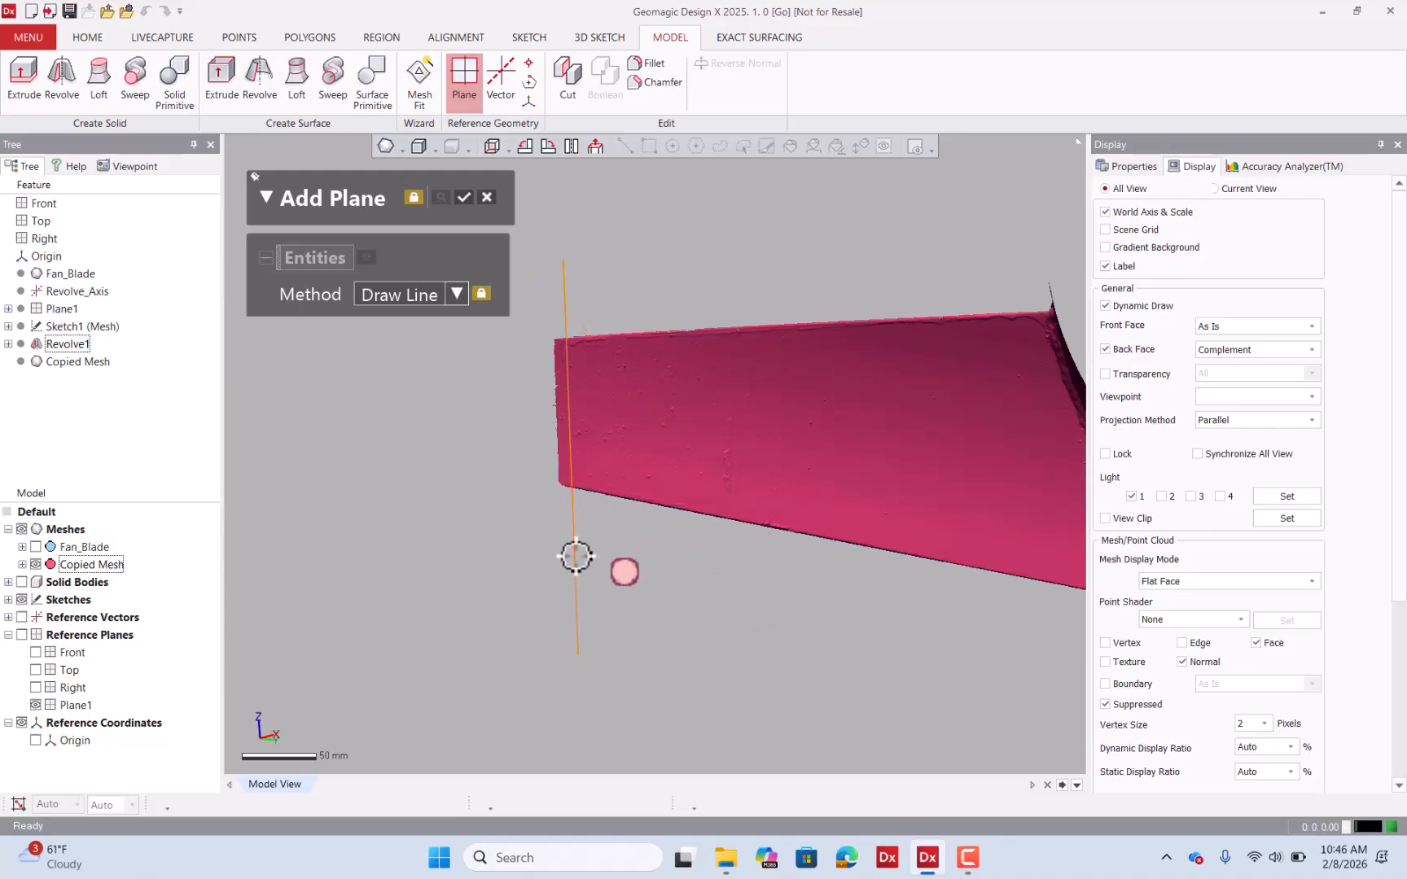
mouse_move(606, 462)
right_mouse_down()
mouse_move(760, 383)
mouse_move(590, 487)
mouse_move(497, 319)
mouse_move(634, 253)
mouse_move(521, 374)
mouse_move(386, 592)
right_mouse_up()
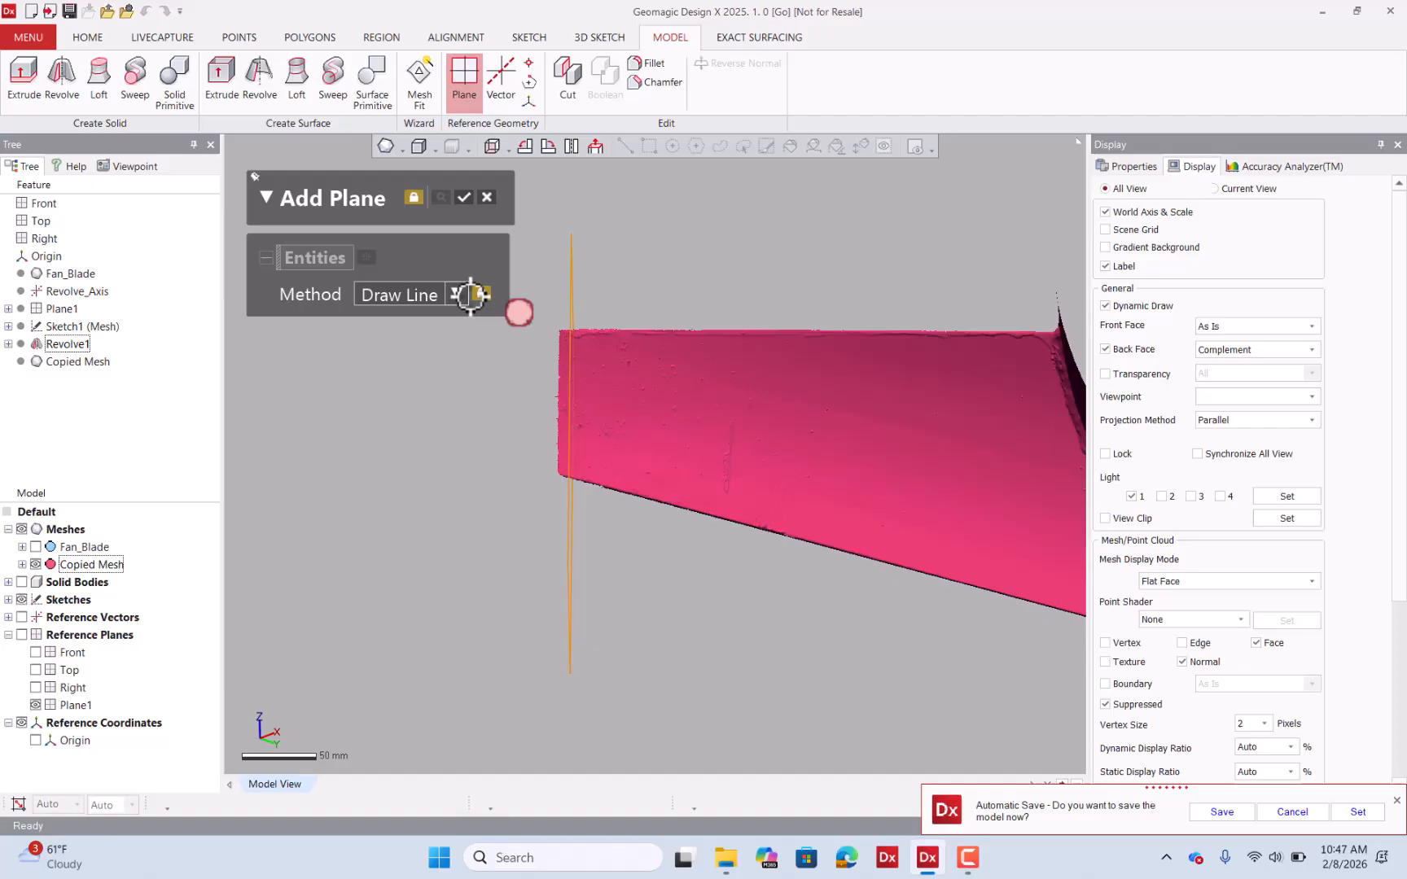
left_click(464, 197)
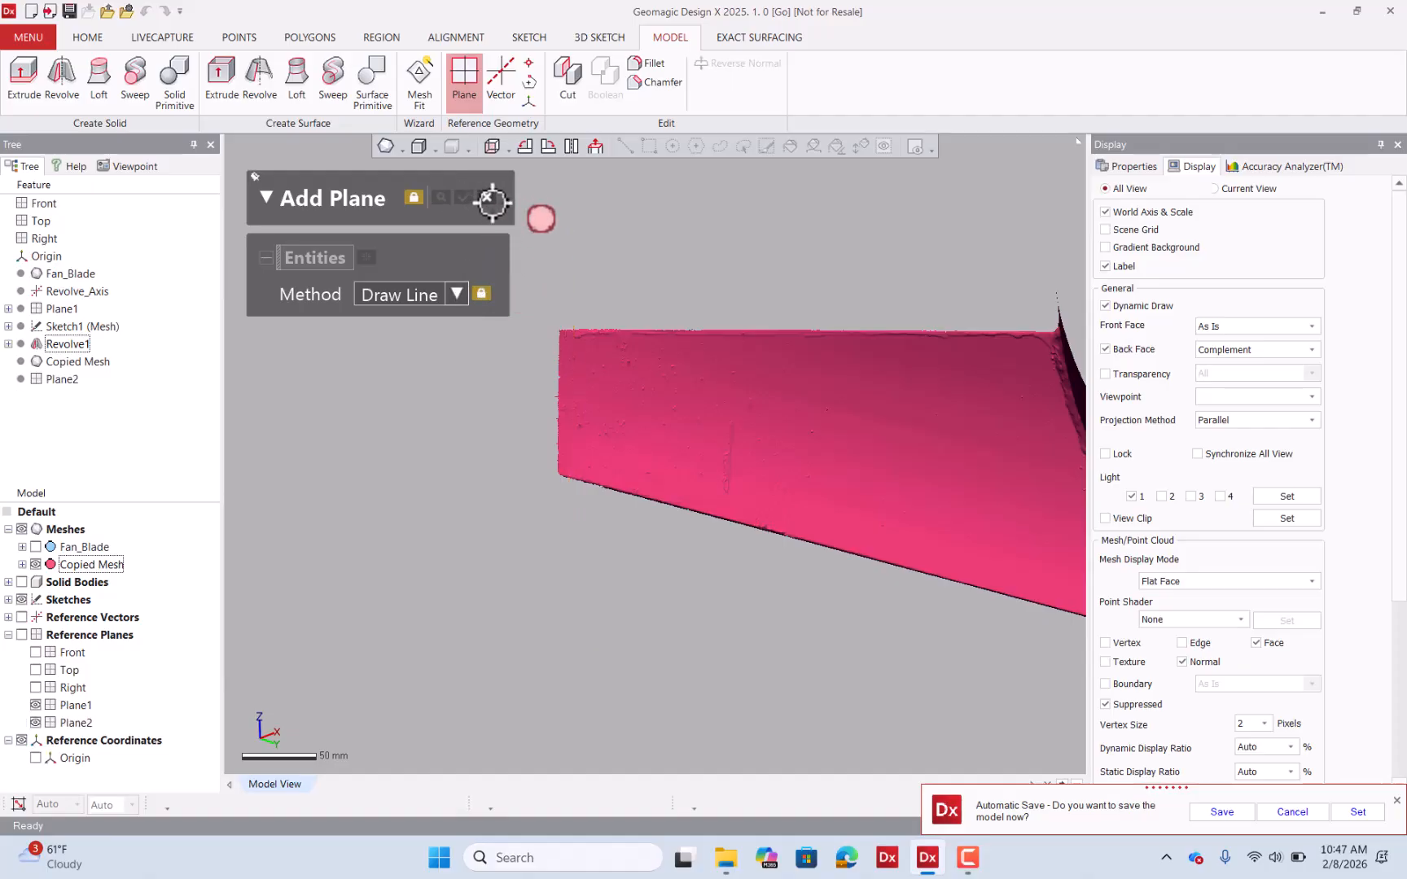
right_click_drag(472, 227, 503, 370)
left_click(251, 395)
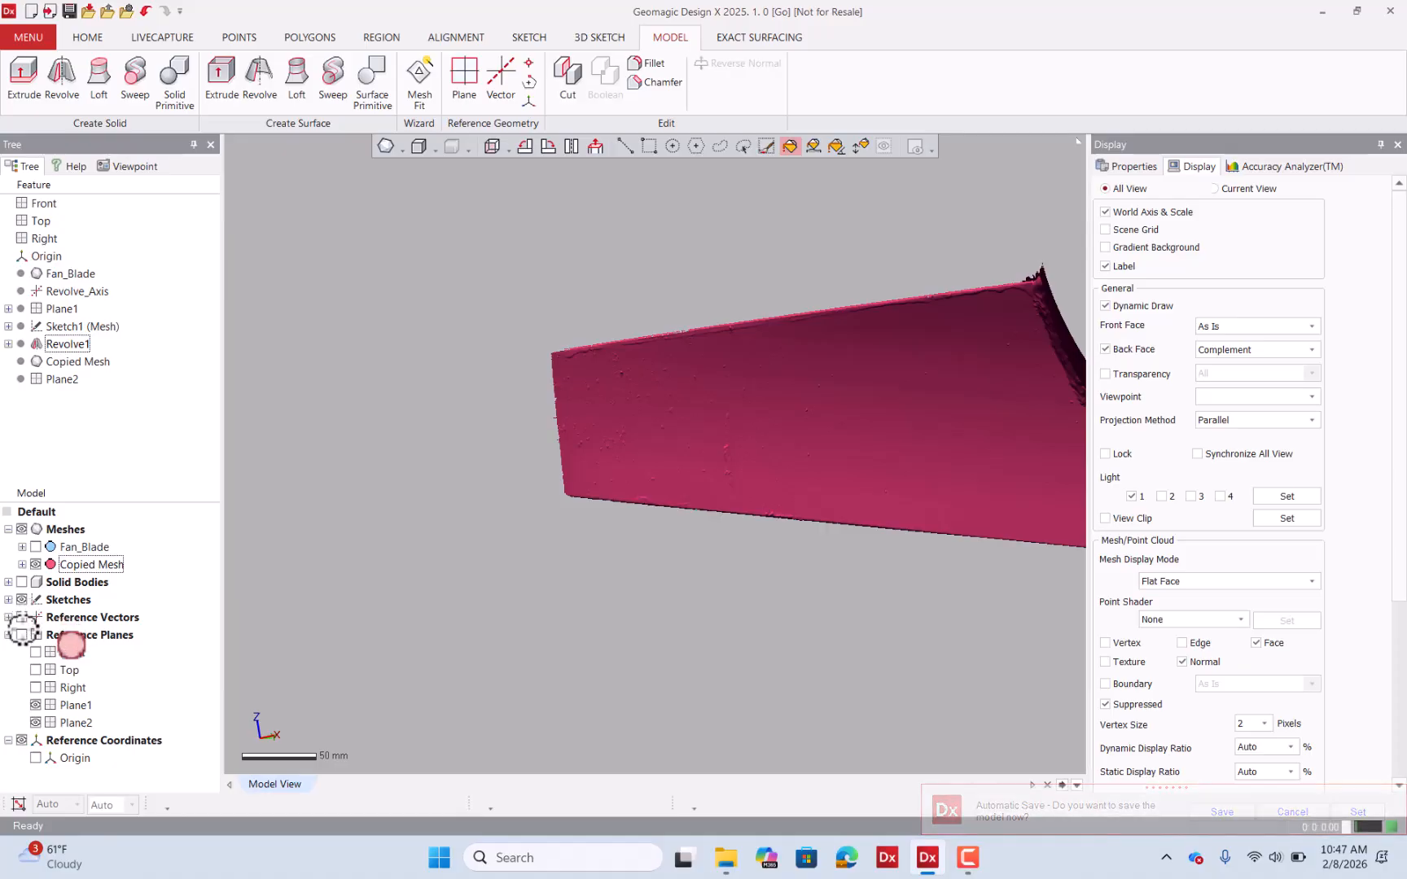
Show the reference planes and hide Plane1 so only the new plane at the blade's narrow end is displayed.
left_click(22, 633)
left_click(37, 703)
right_click_drag(614, 471, 569, 439)
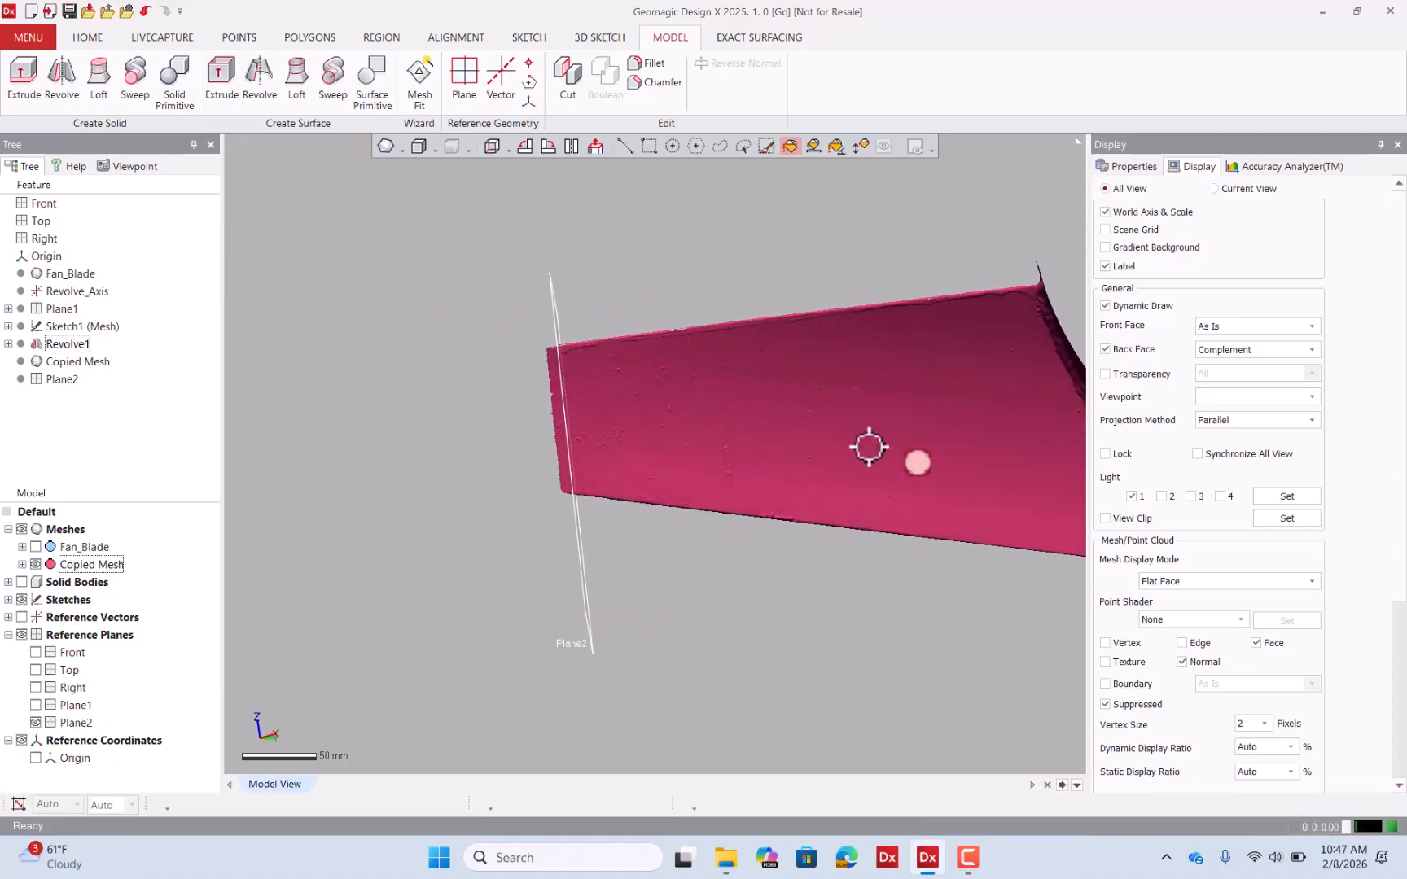
Set up six offset planes from Plane2 at 50 mm spacing, running from the blade's narrow end towards the shroud strip.
scroll(589, 366, "down", 3)
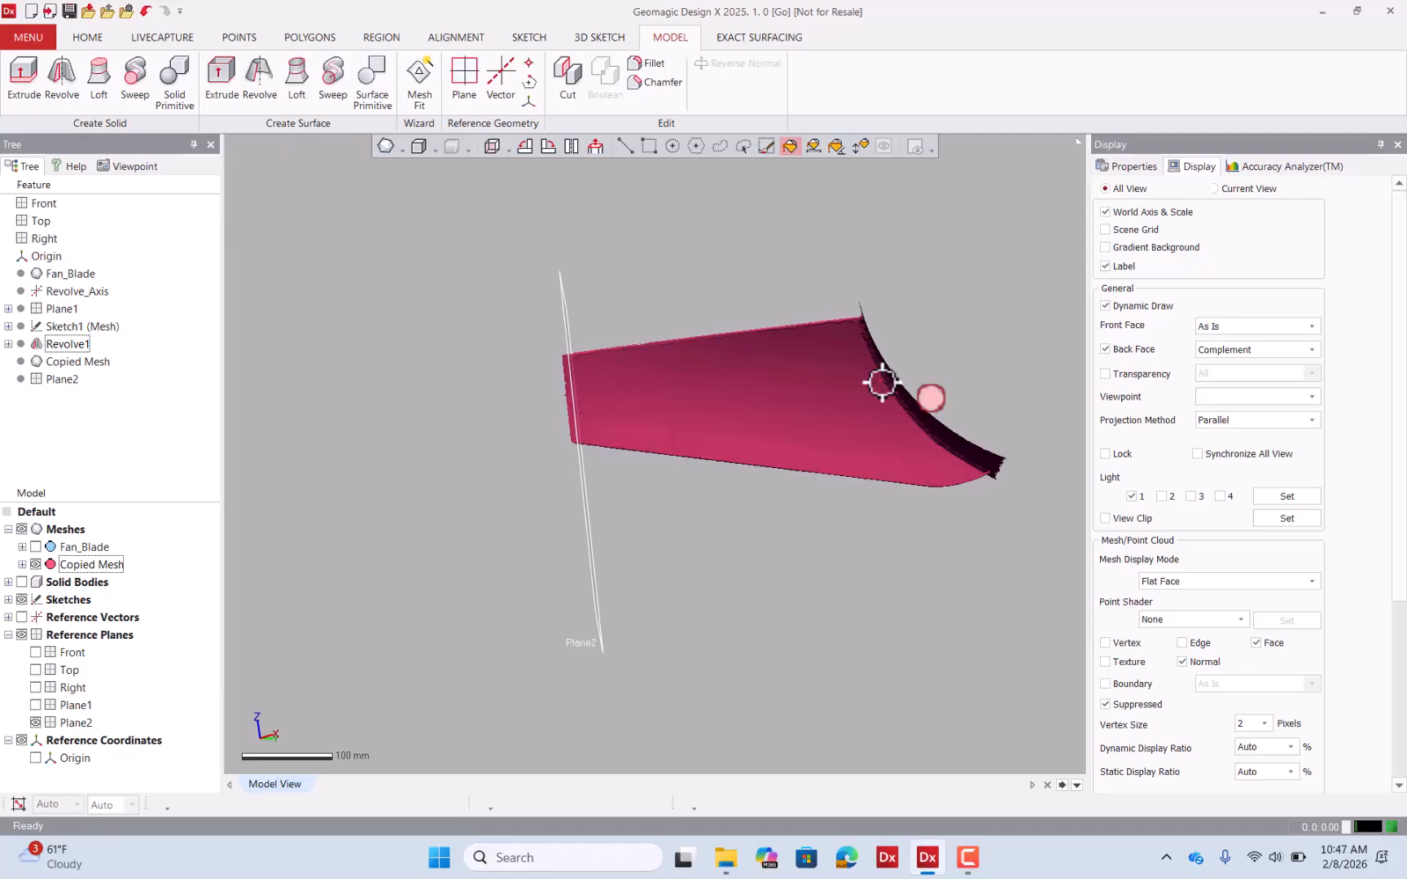
right_click_drag(730, 264, 741, 271)
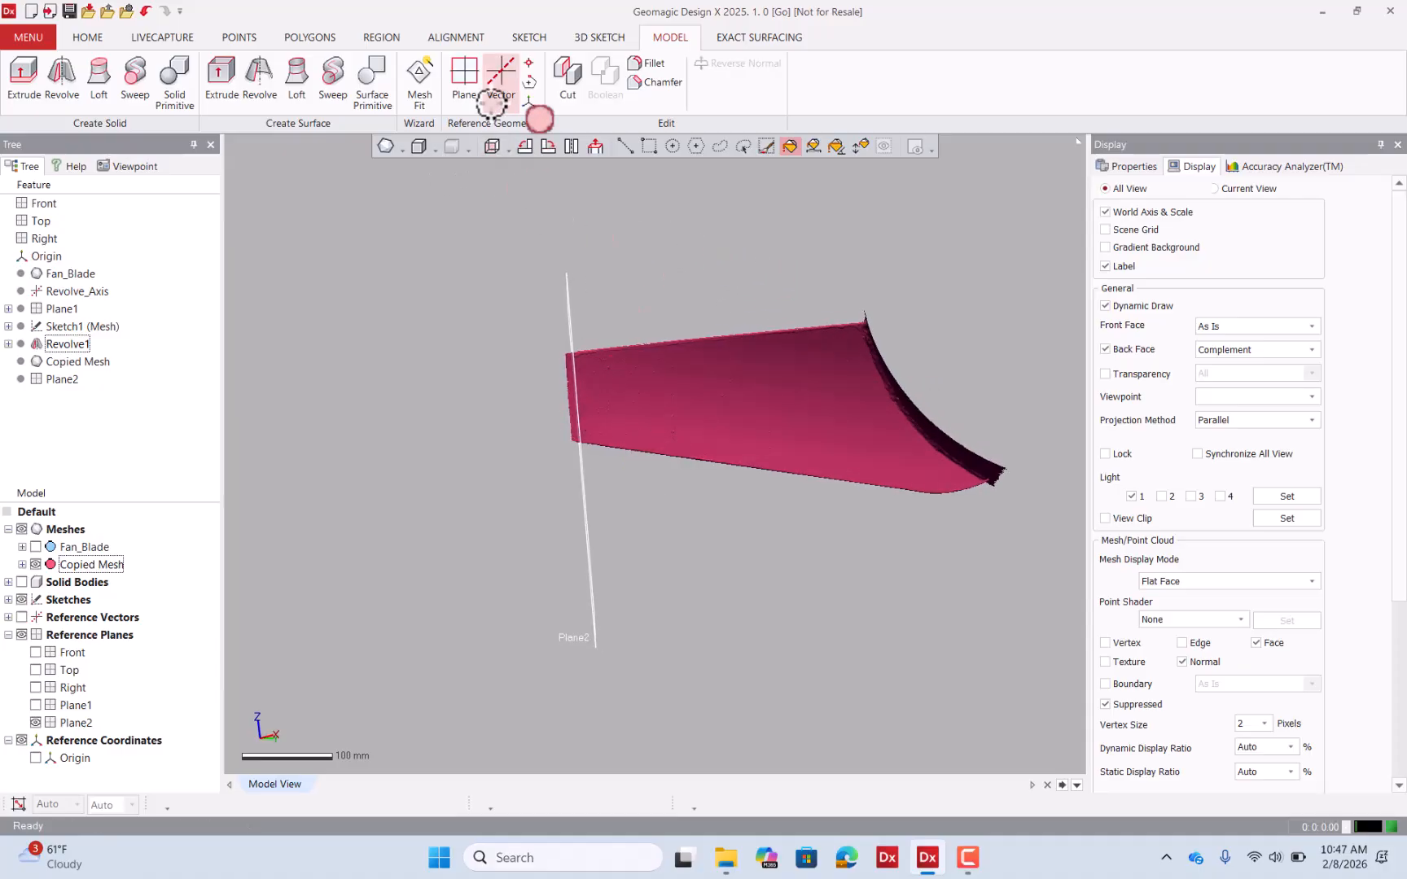
left_click(472, 86)
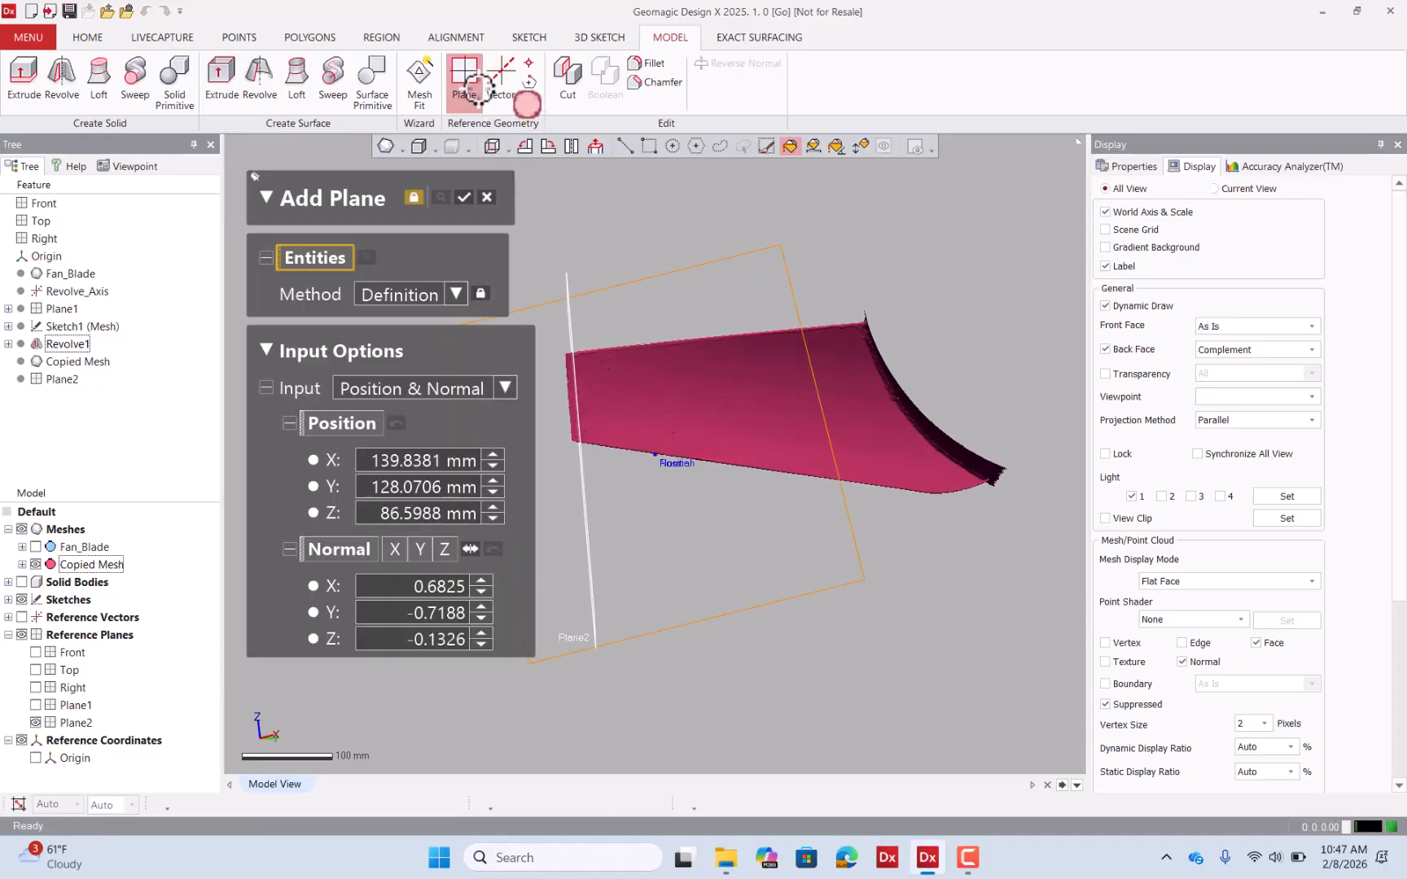
left_click(452, 294)
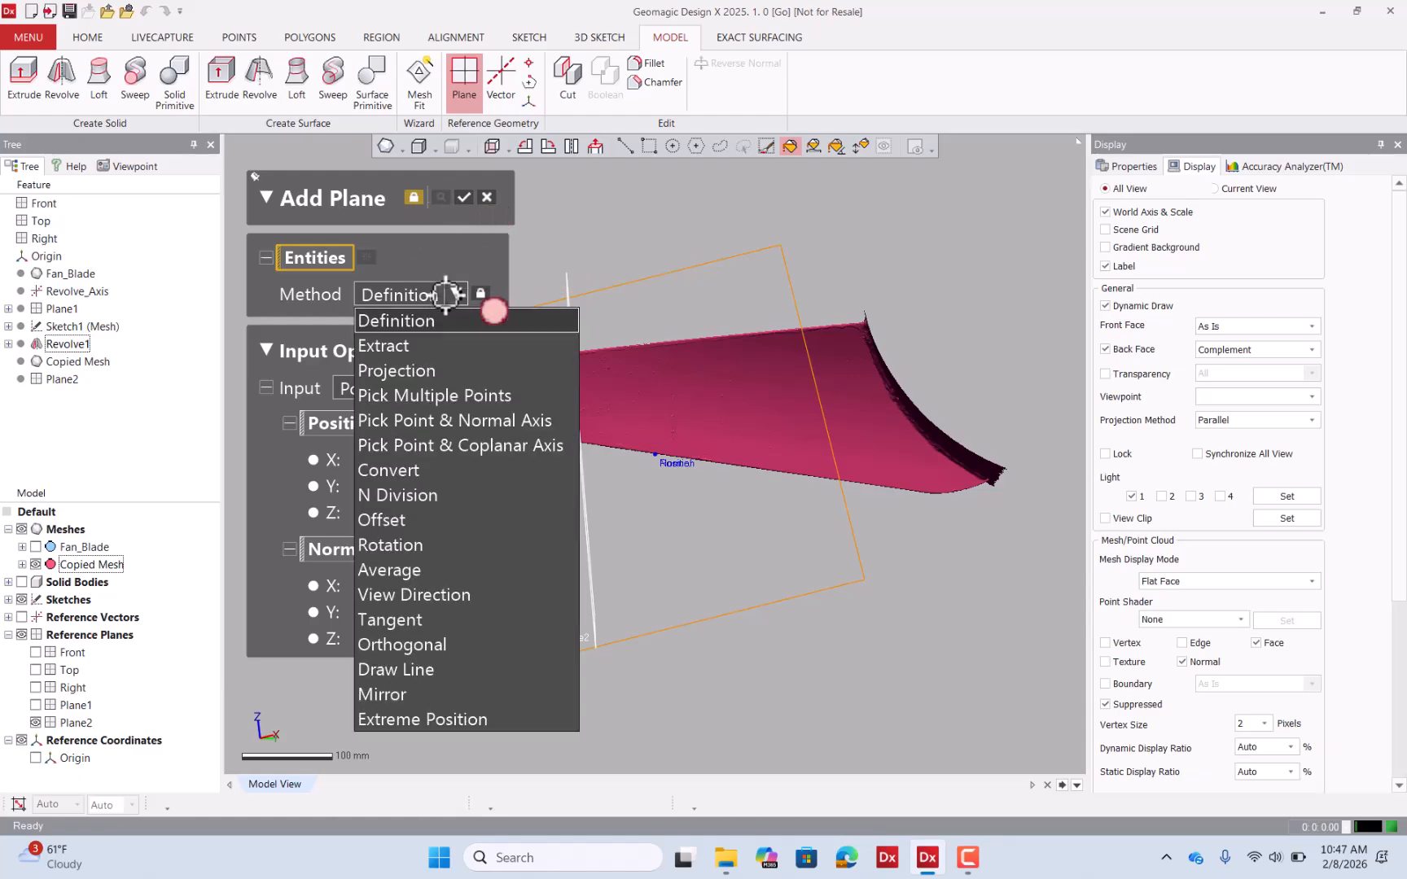
left_click(430, 522)
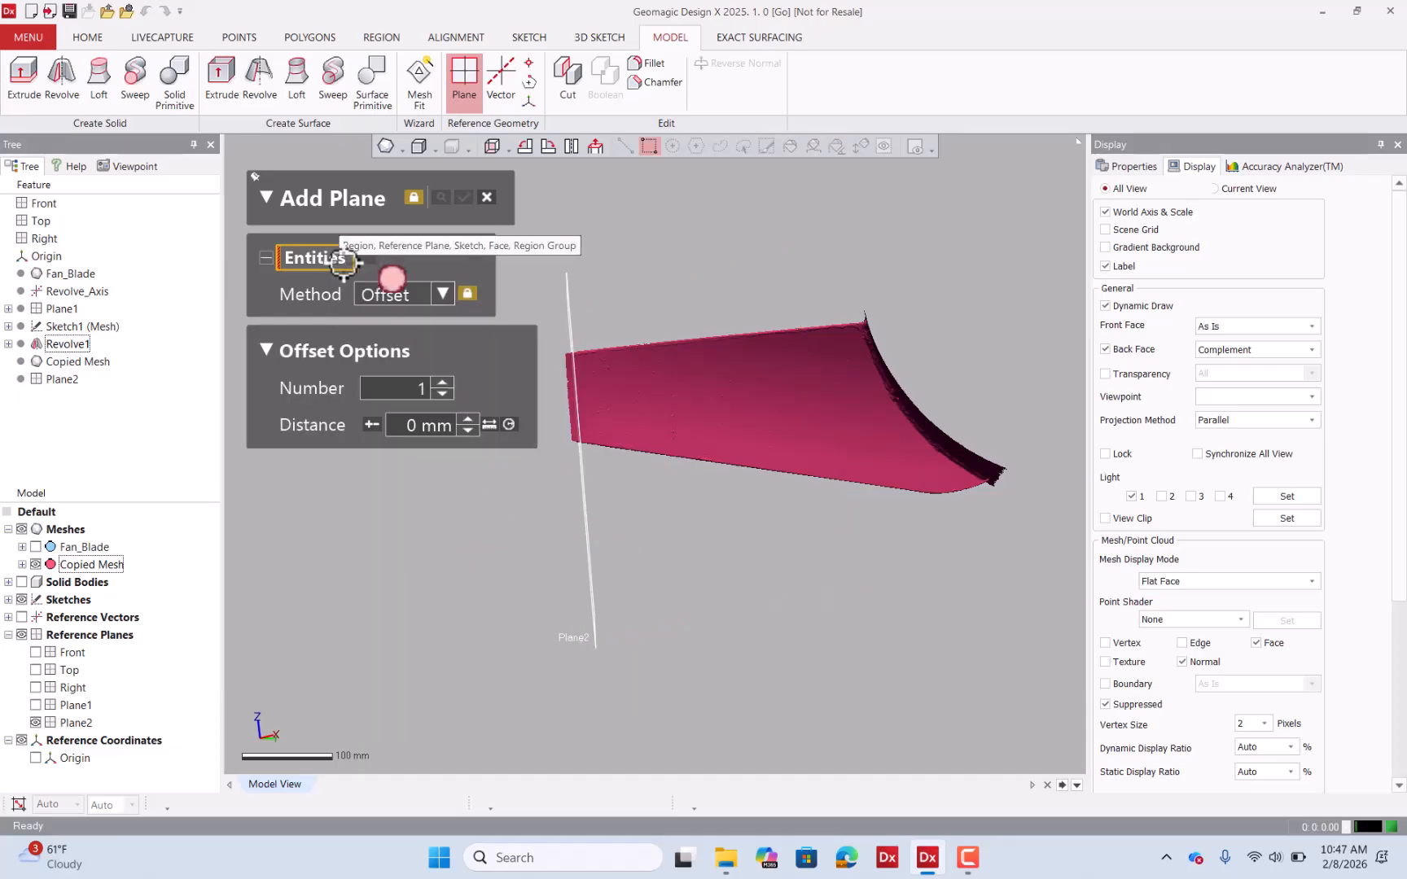
left_click(583, 478)
left_click(583, 478)
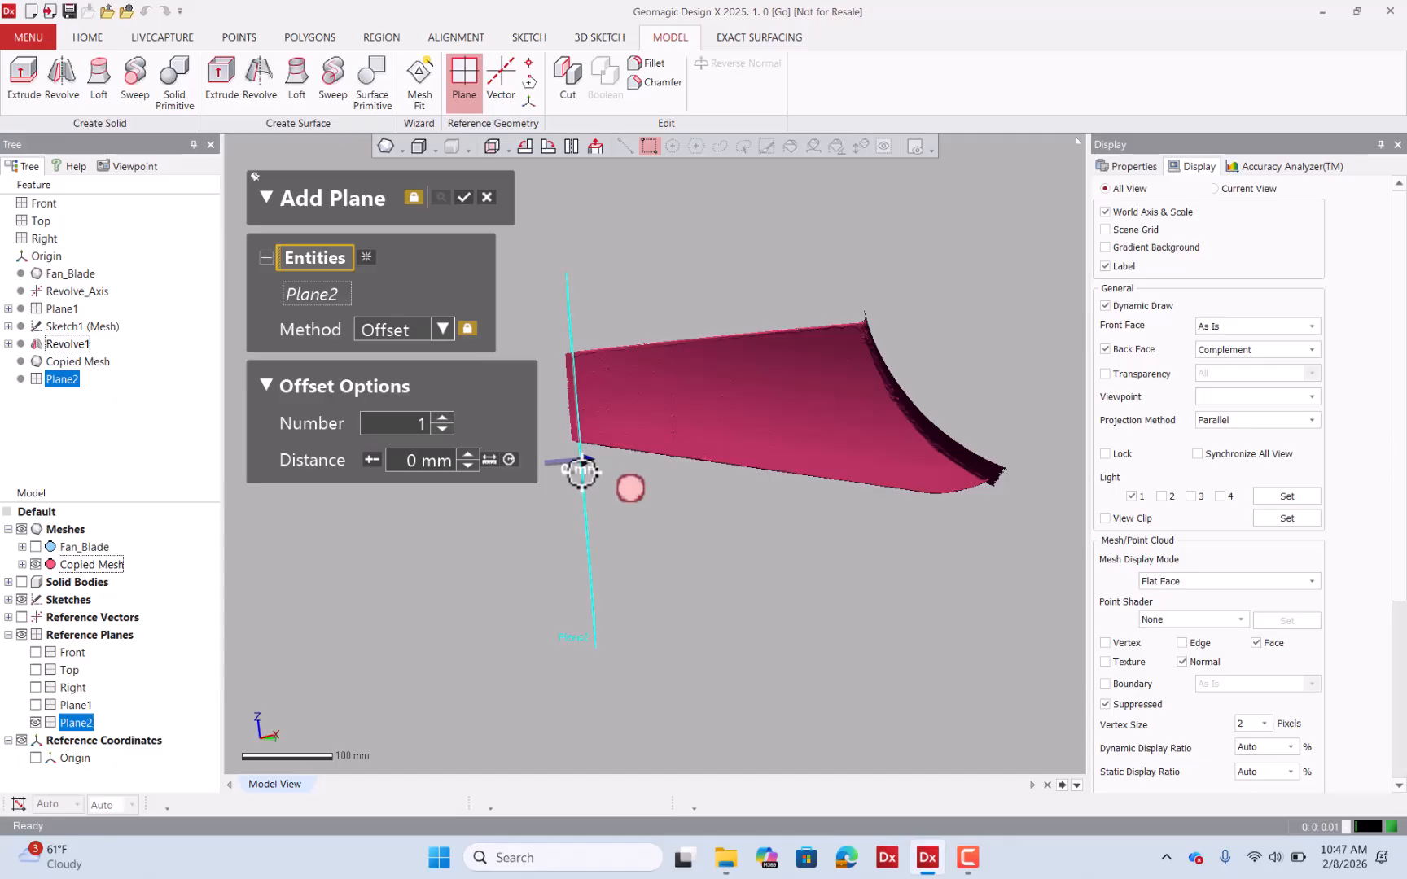
left_click_drag(583, 460, 631, 461)
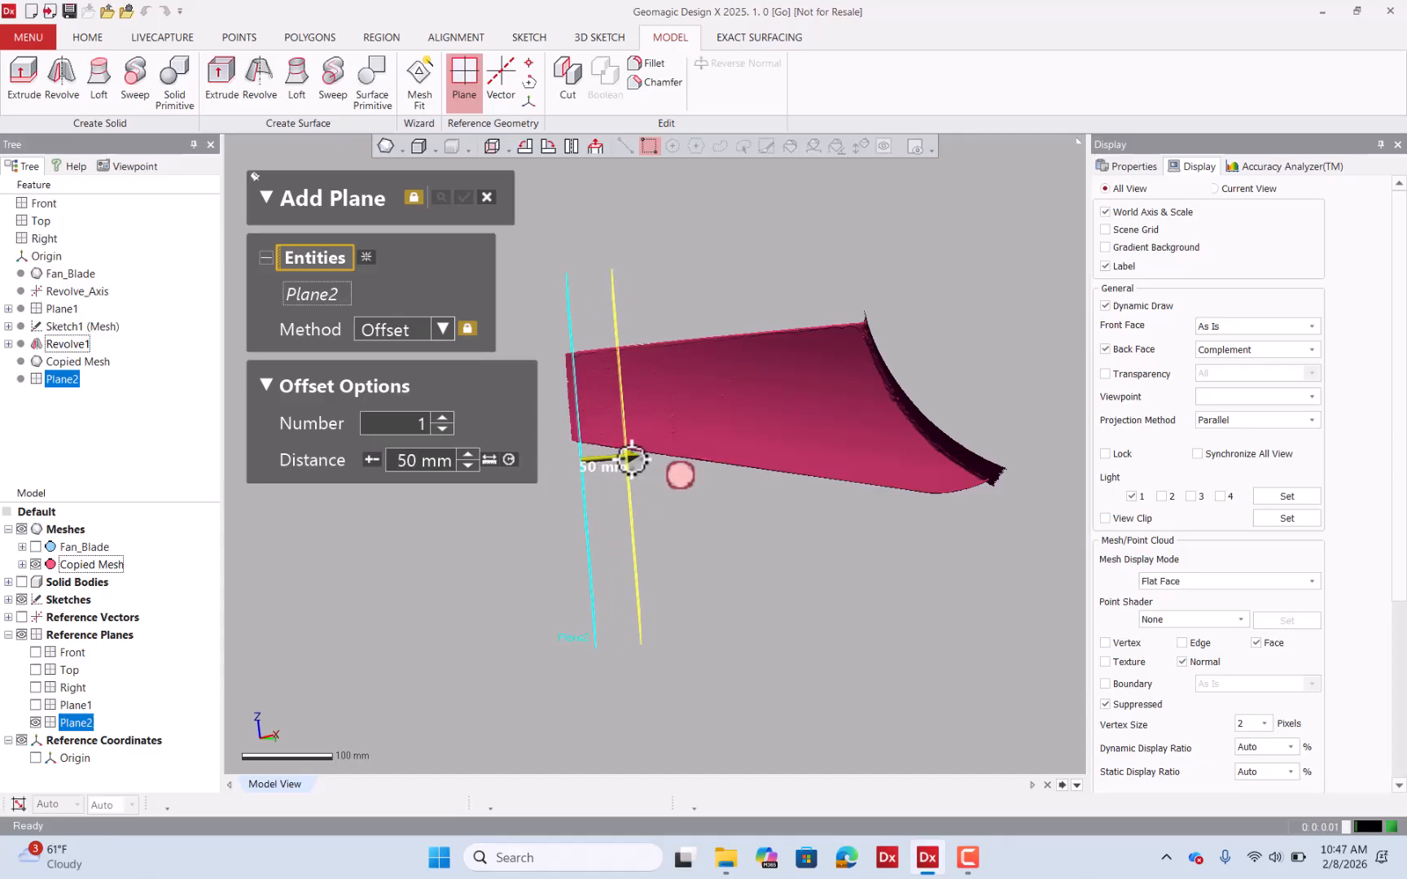
mouse_move(617, 458)
left_mouse_down()
mouse_move(606, 462)
mouse_move(625, 460)
left_mouse_up()
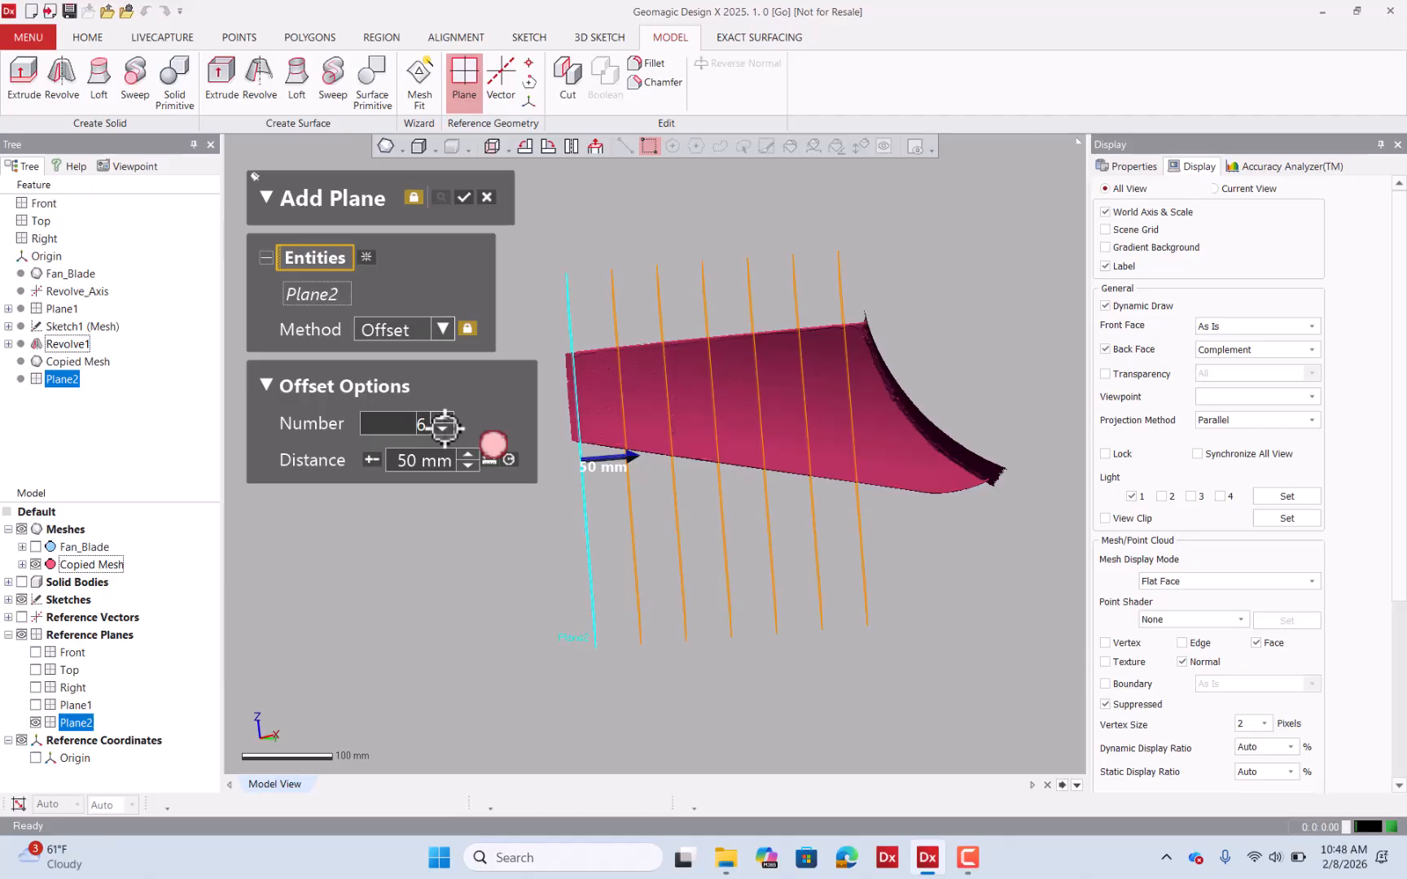
Change the offset distance to 60 mm and the number to 5, and create the offset planes.
left_click(418, 461)
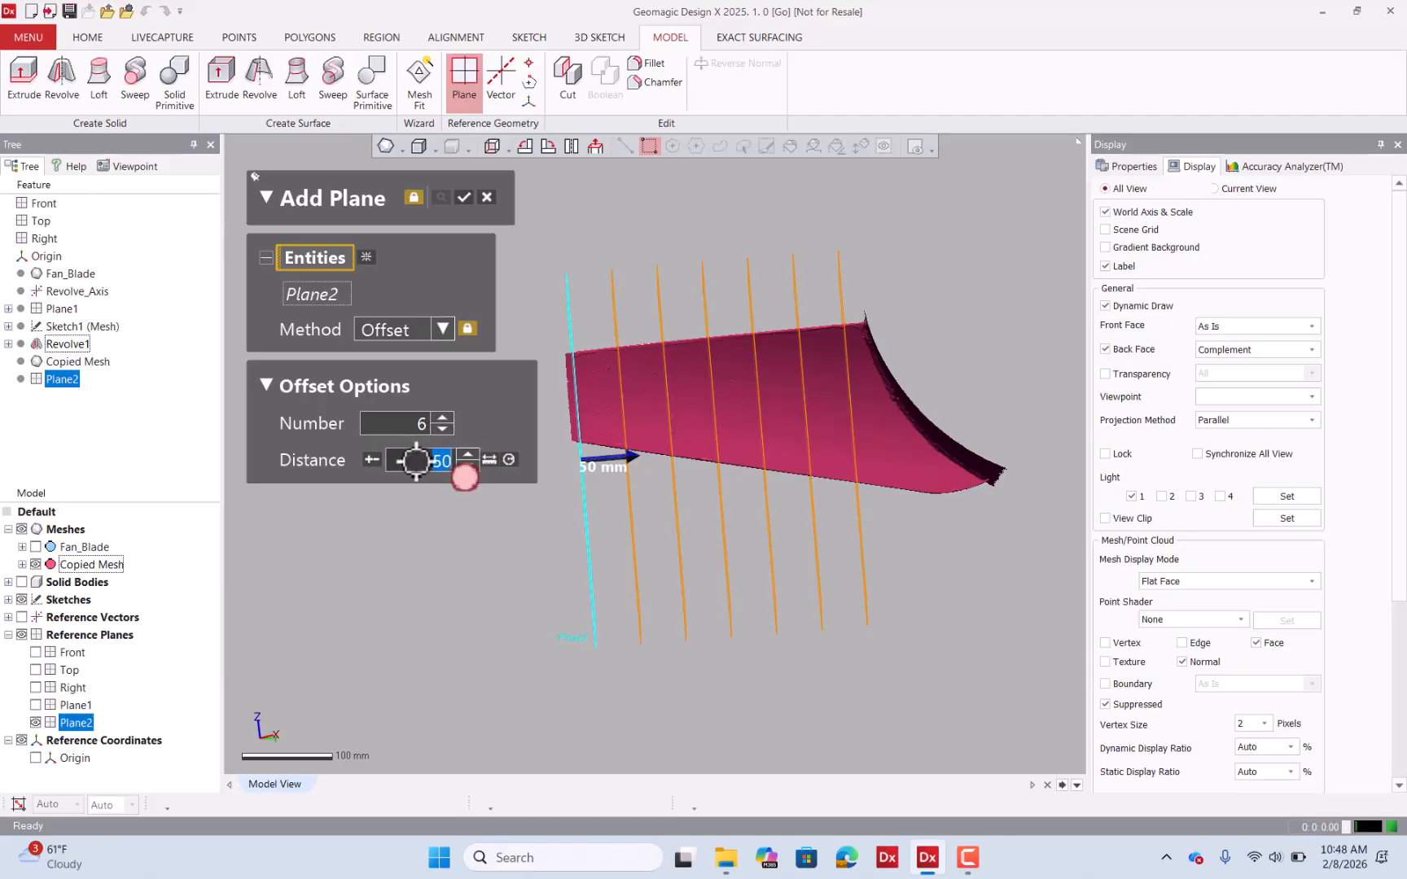
type("60")
key("Return")
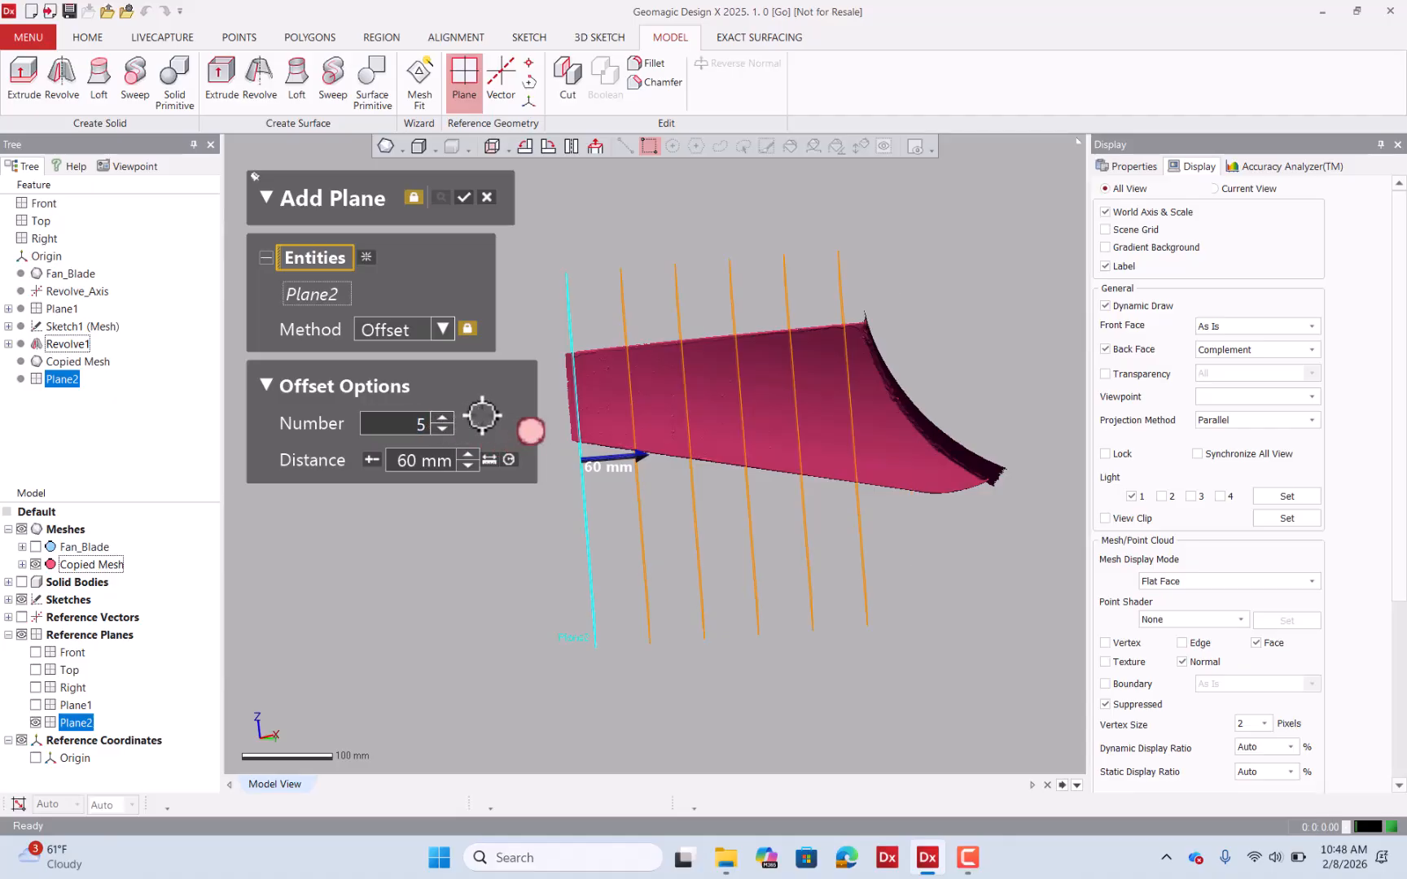
right_click_drag(729, 490, 748, 390)
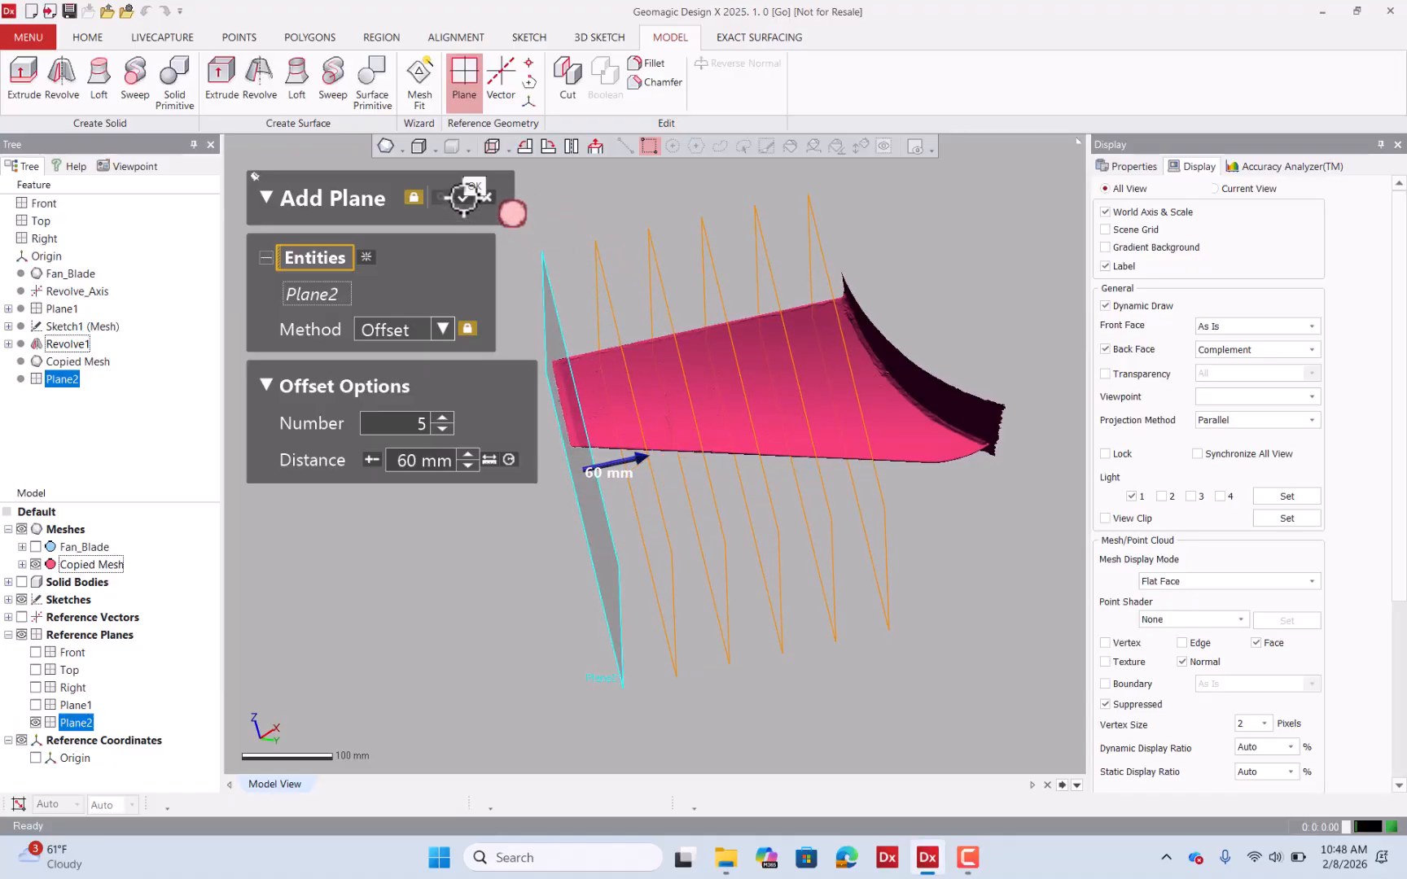
left_click(464, 196)
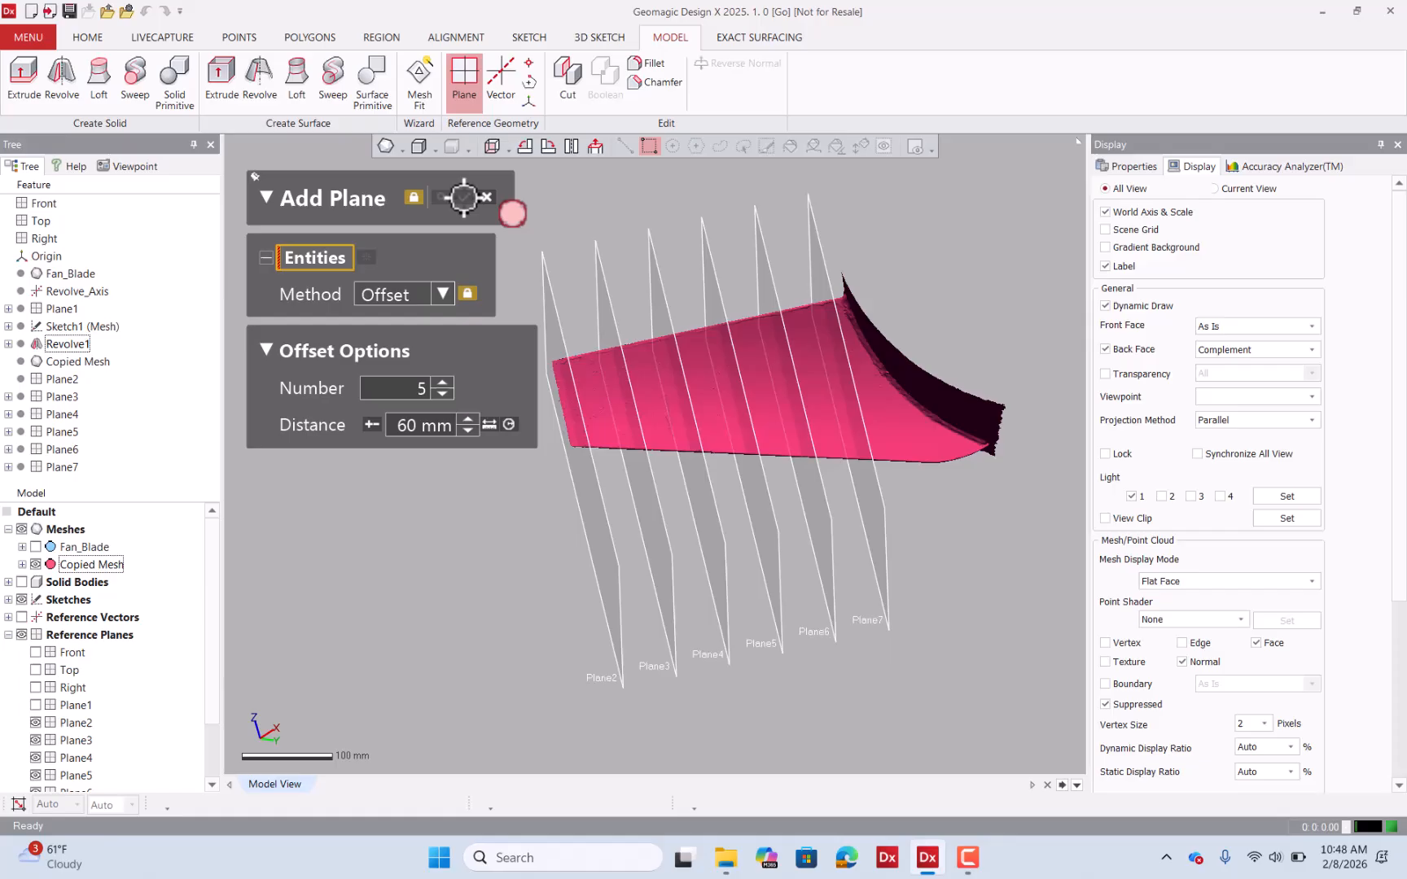
left_click(488, 198)
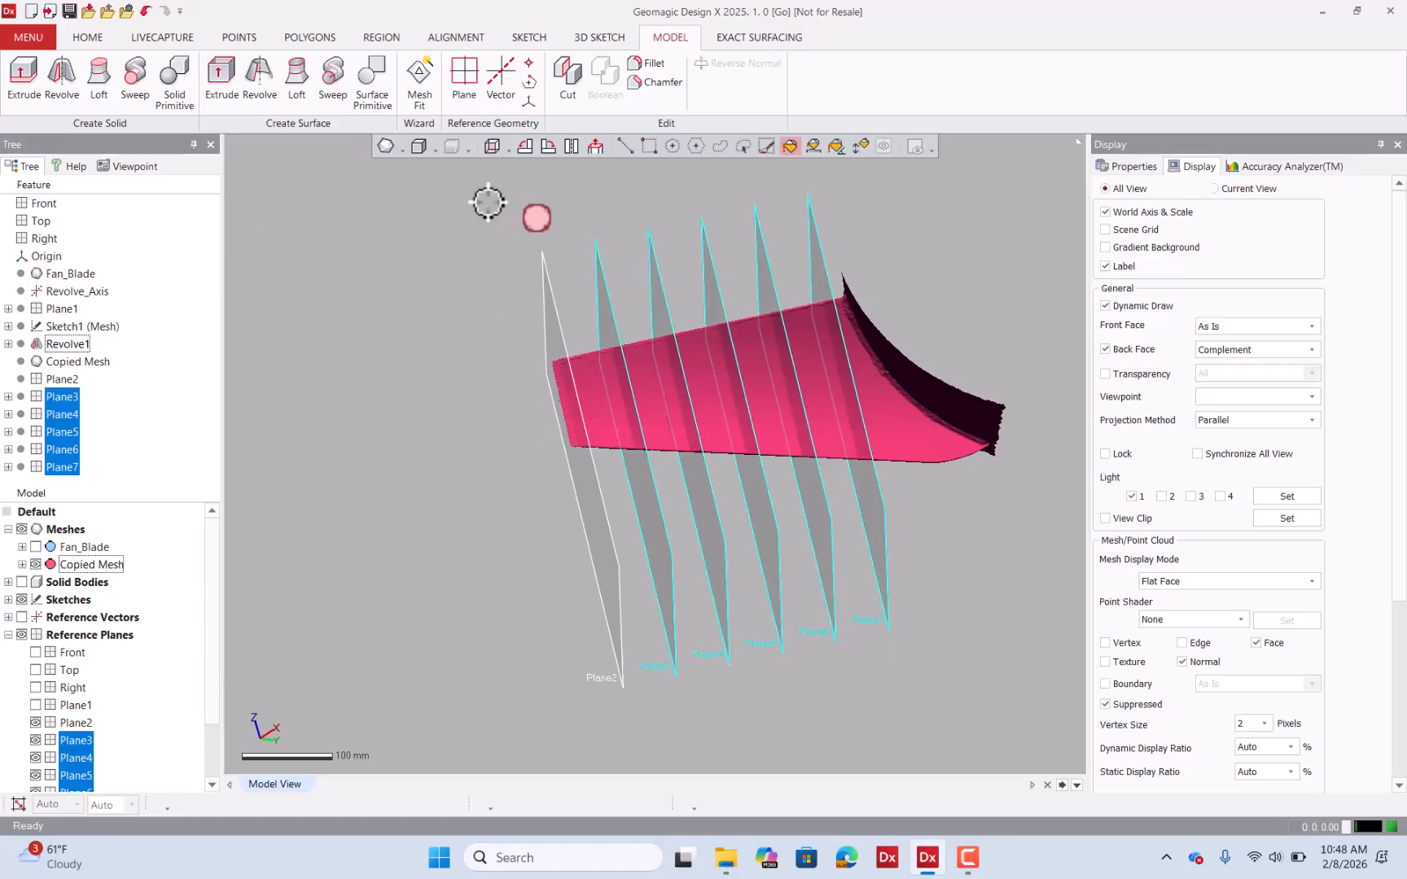
Highlight Plane2 together with the five offset planes to examine their spread along the blade, then clear the selection.
left_click(66, 378, "ctrl")
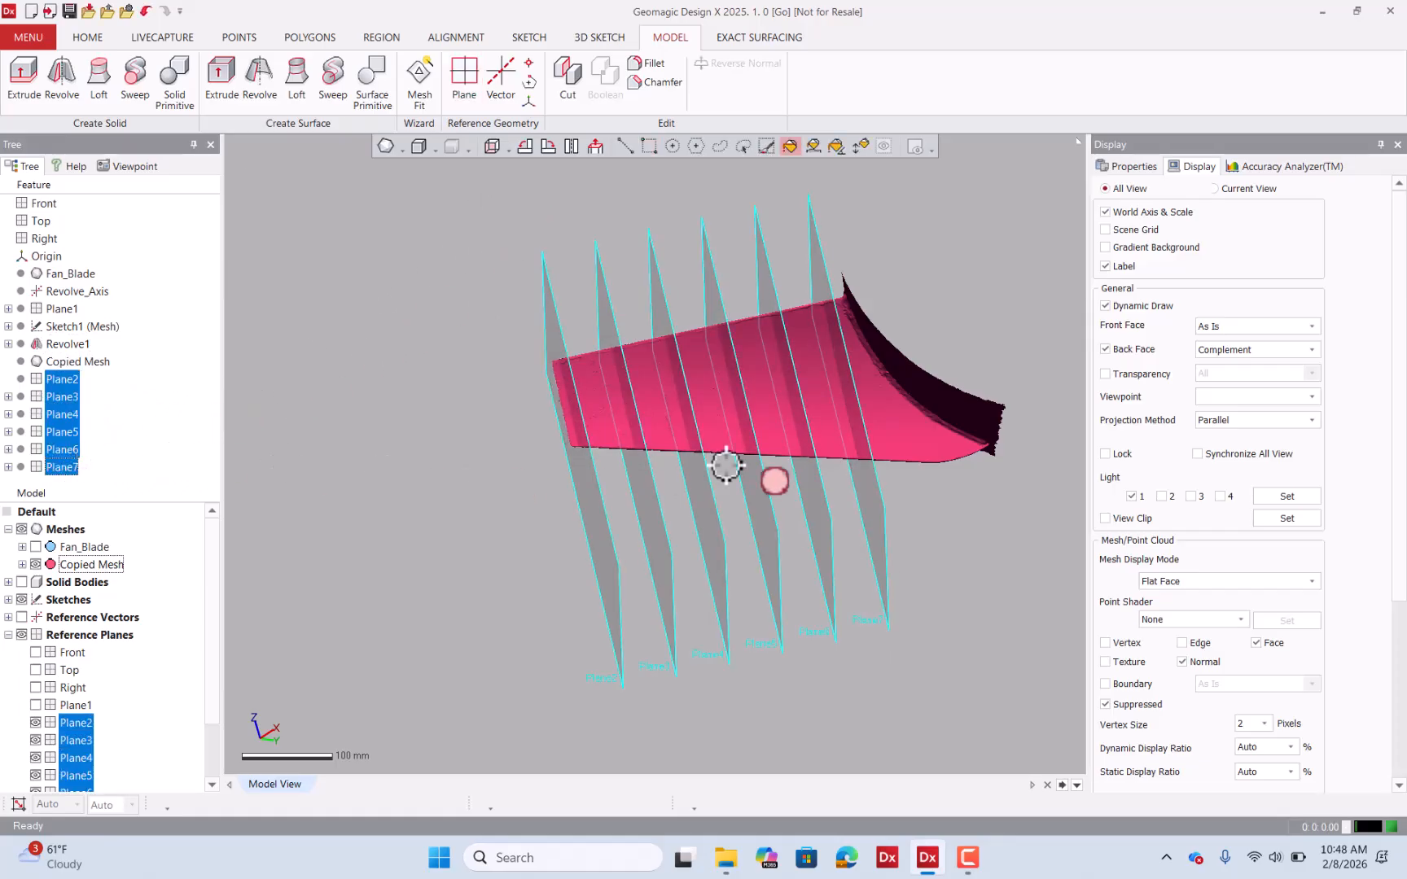
right_click_drag(726, 465, 438, 377)
left_click(174, 402)
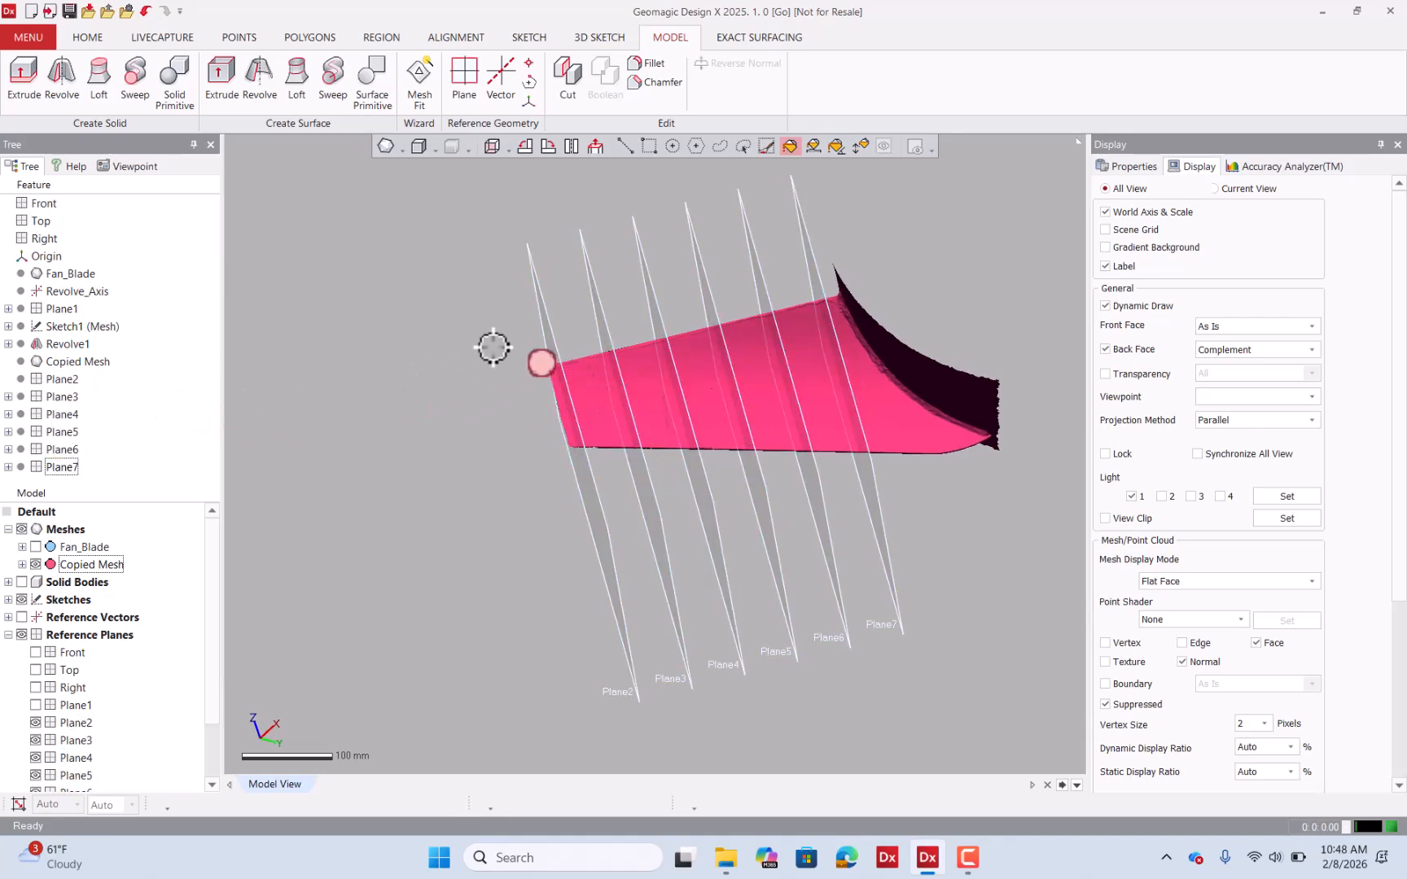
Start a planar mesh sketch on Plane2 with the copied mesh as target, using a section at 0 mm offset.
right_click(449, 330)
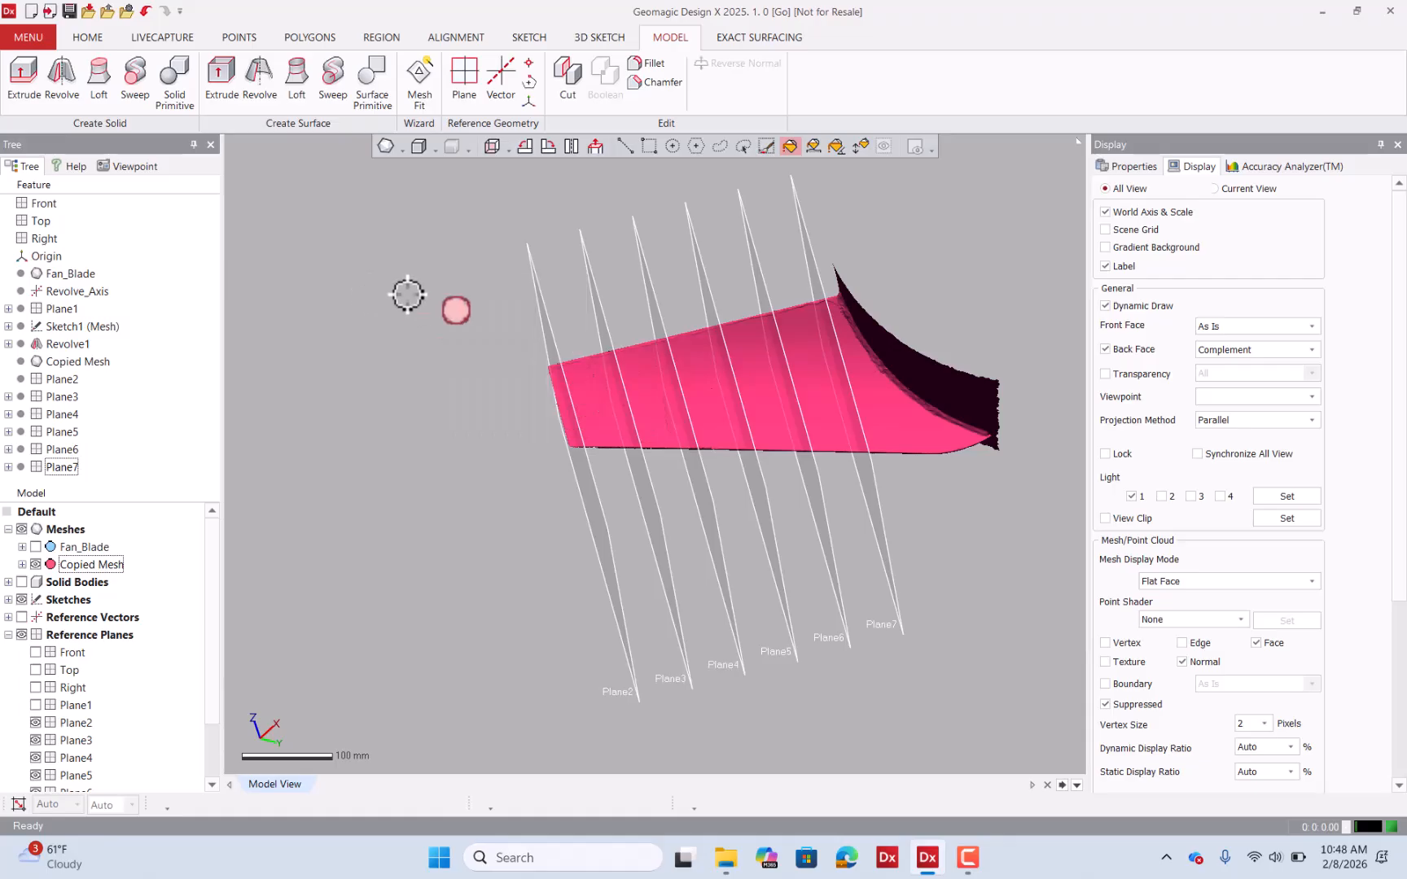
right_click(548, 329)
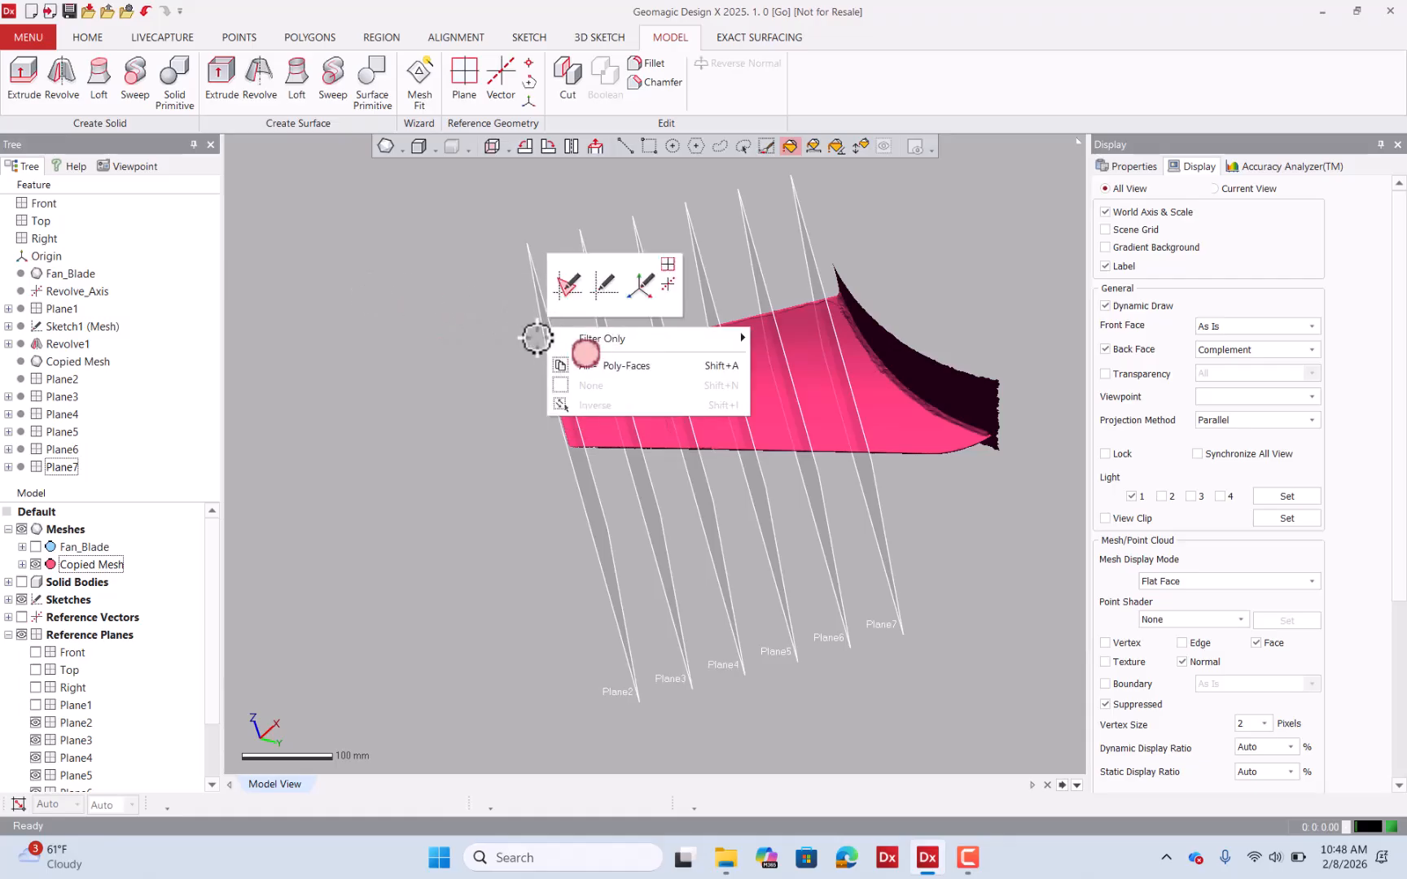
left_click(568, 284)
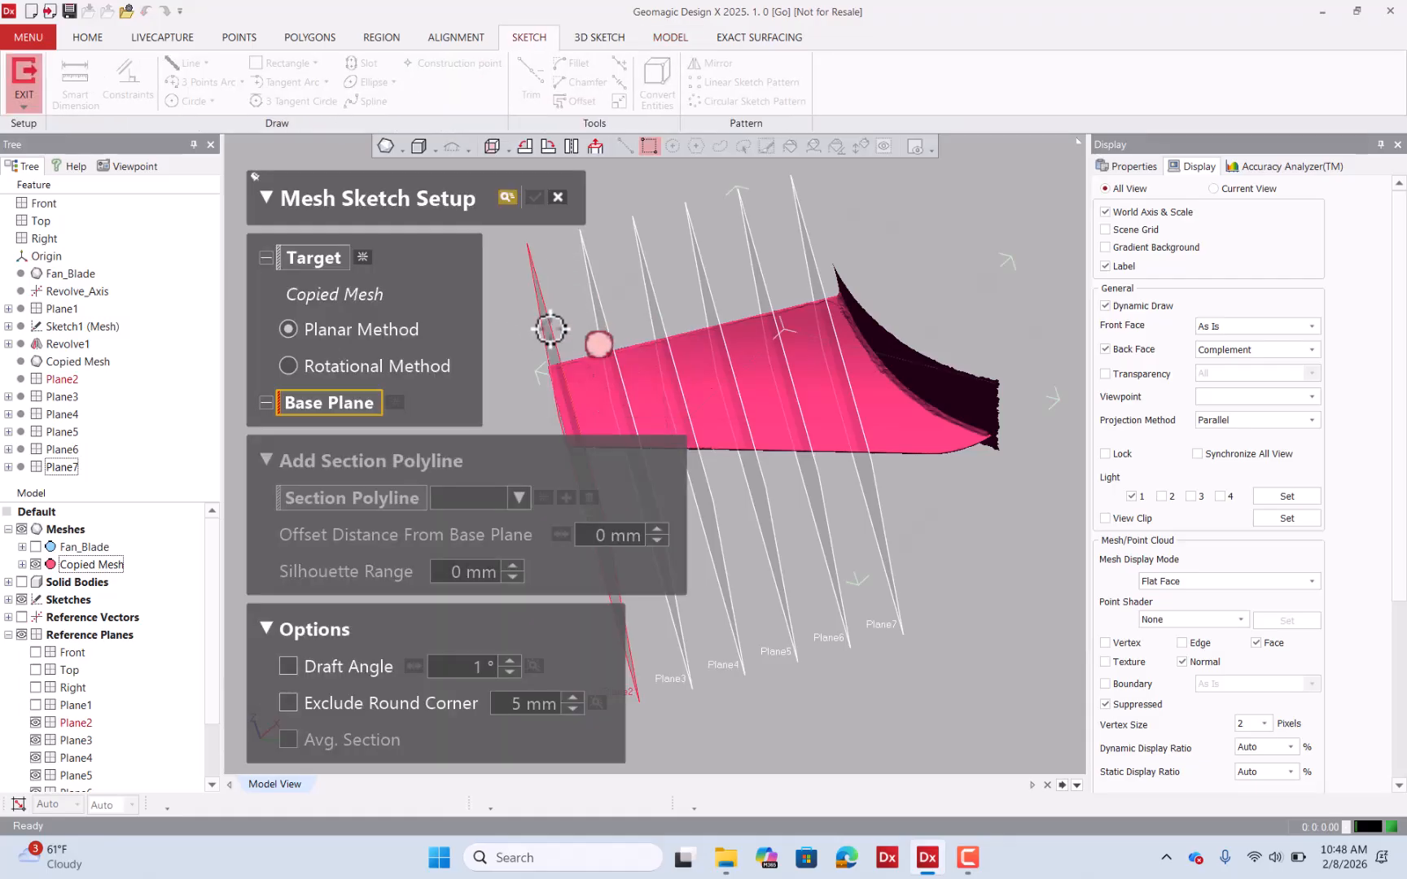
left_click(551, 328)
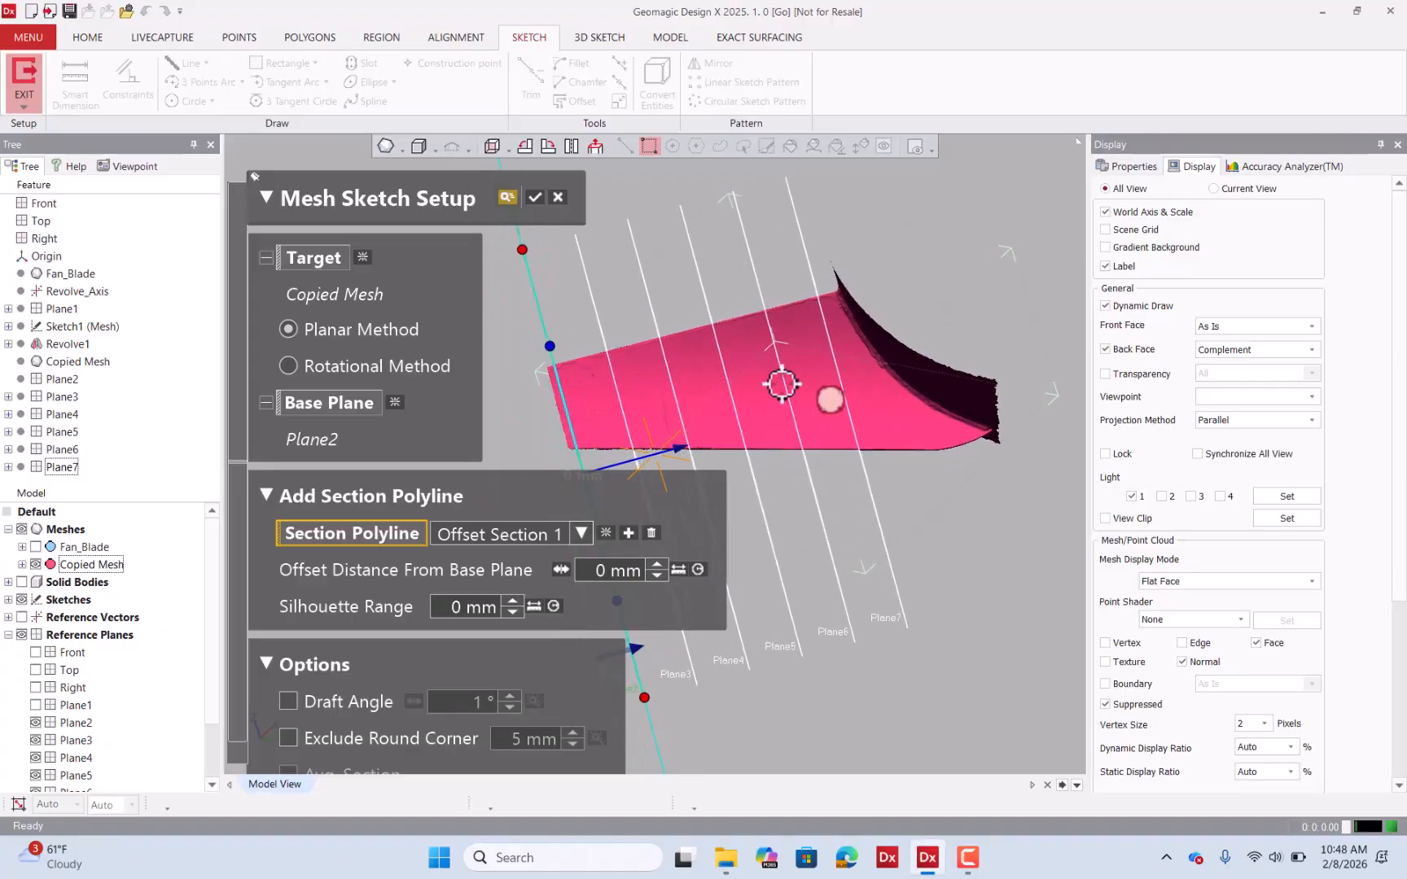
right_click_drag(782, 384, 688, 377)
scroll(563, 389, "up", 5)
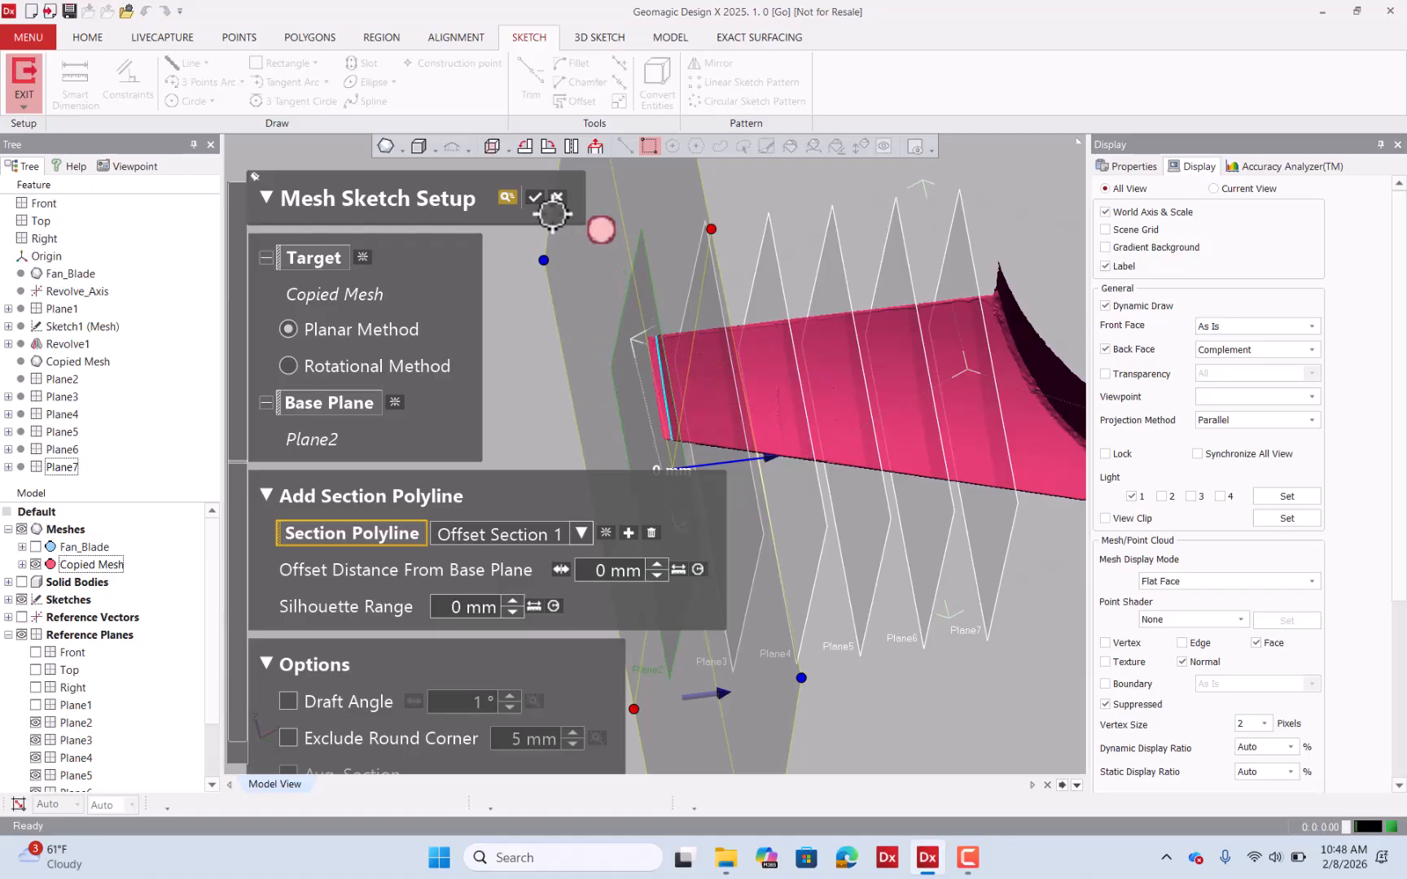
left_click(535, 196)
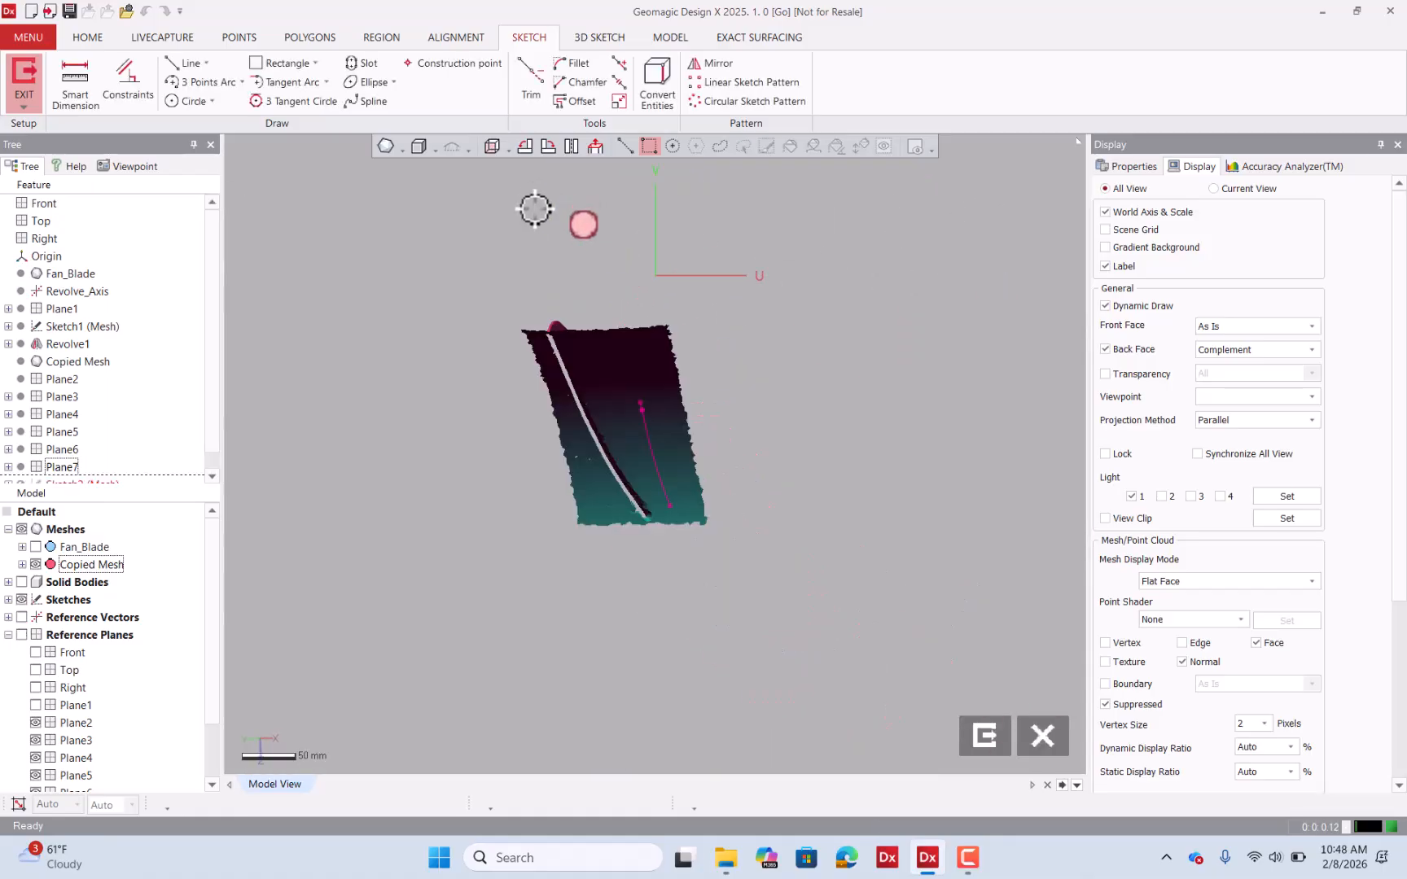
Check the Plane2 section against the blade mesh, hide the meshes, and fit a 3 Points Arc to the long section polyline.
left_click(22, 529)
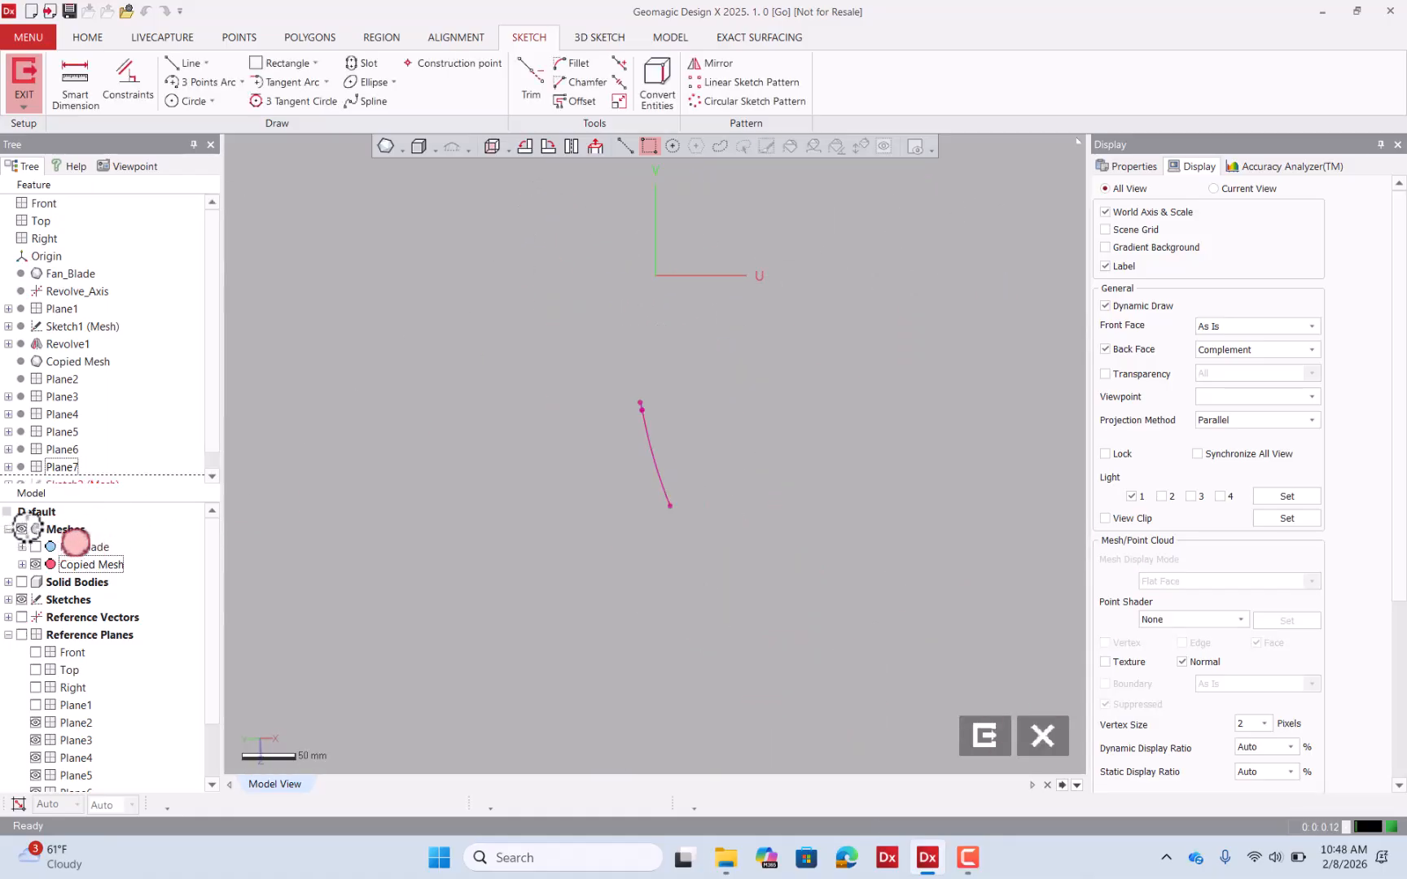
left_click(22, 529)
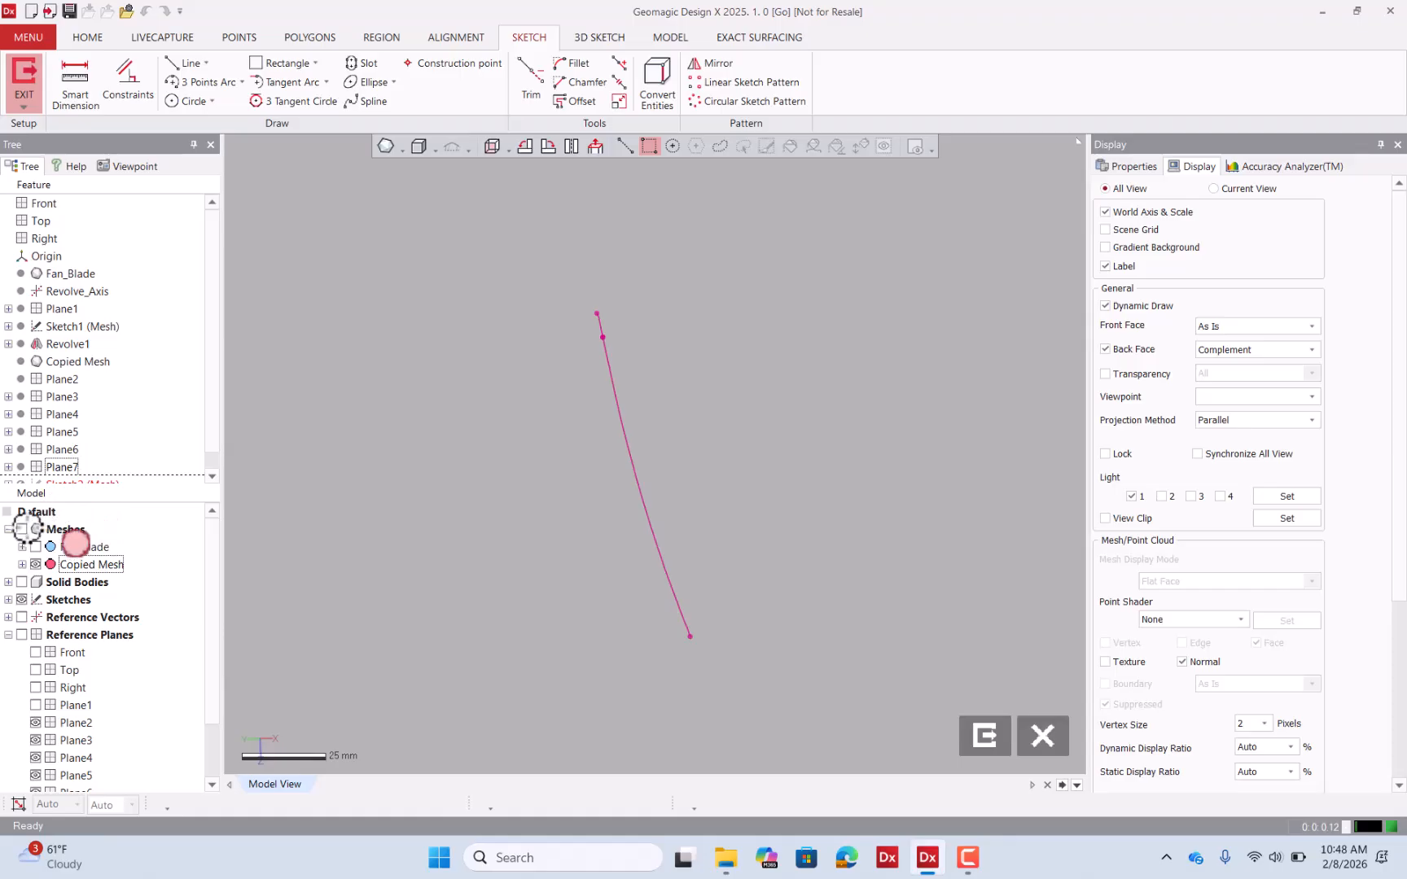
right_click_drag(604, 507, 430, 371)
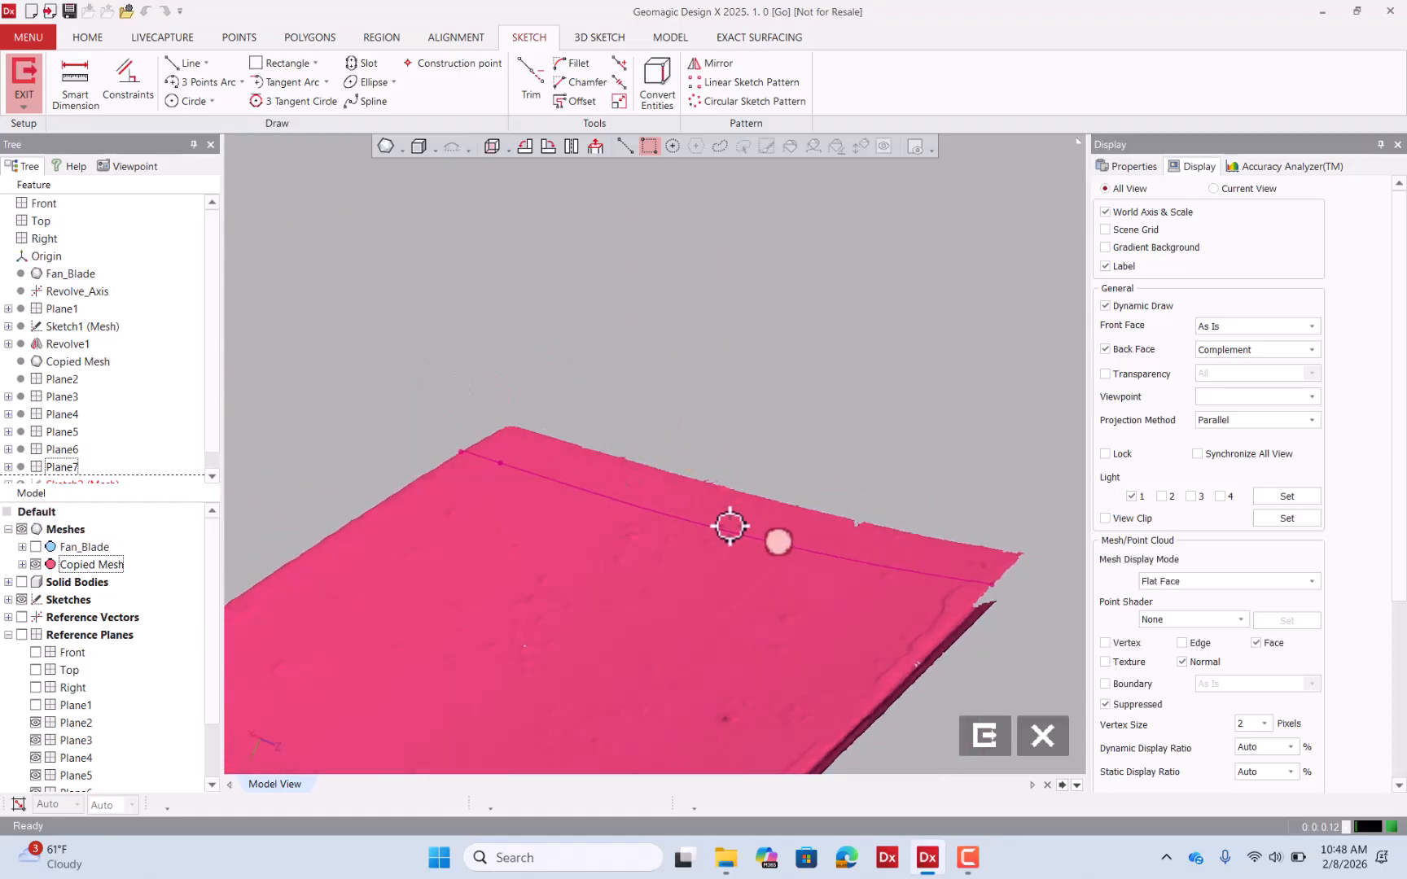
left_click(22, 529)
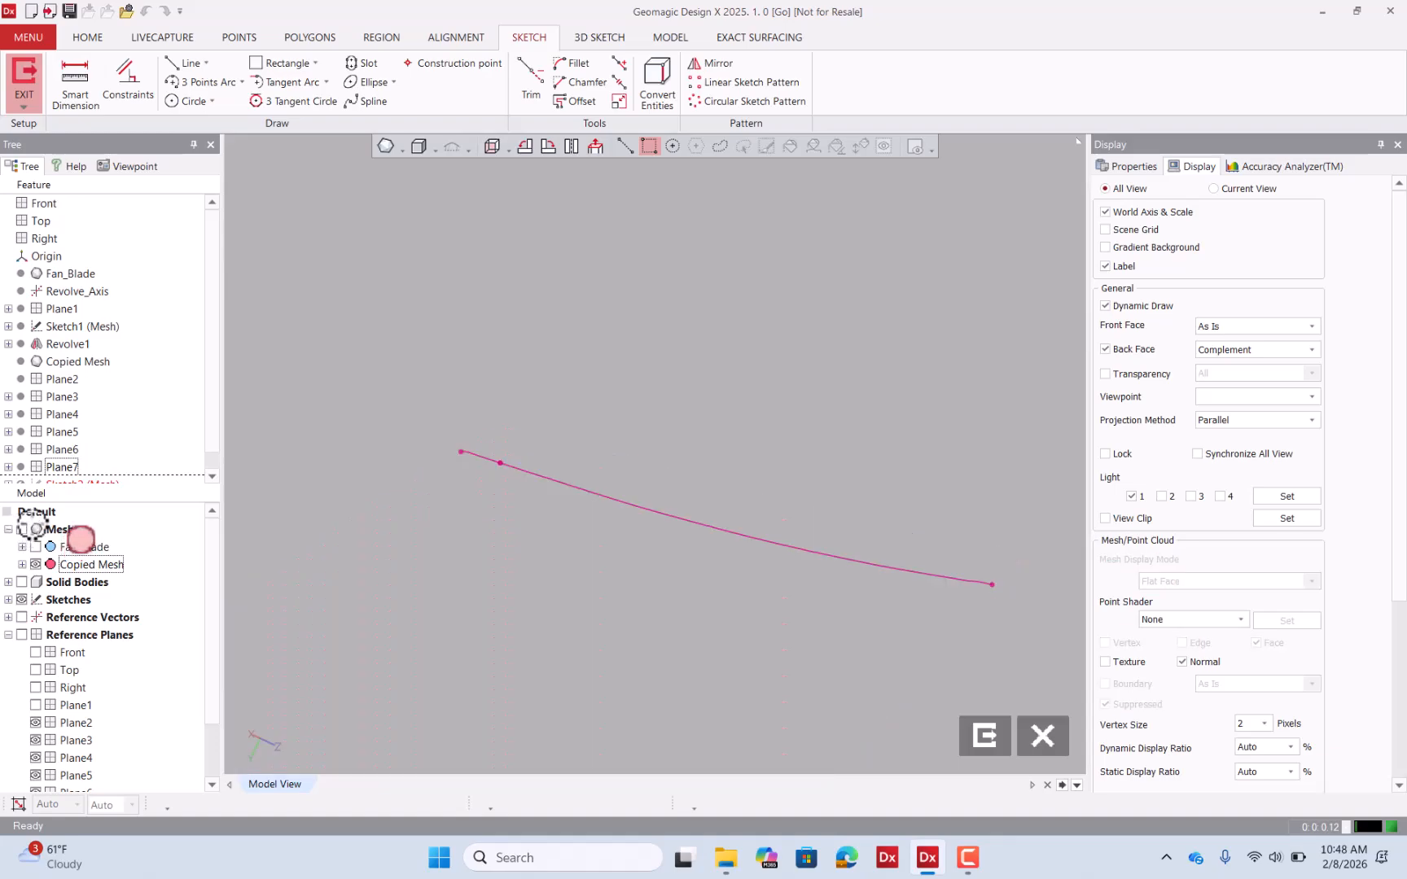
left_click(202, 82)
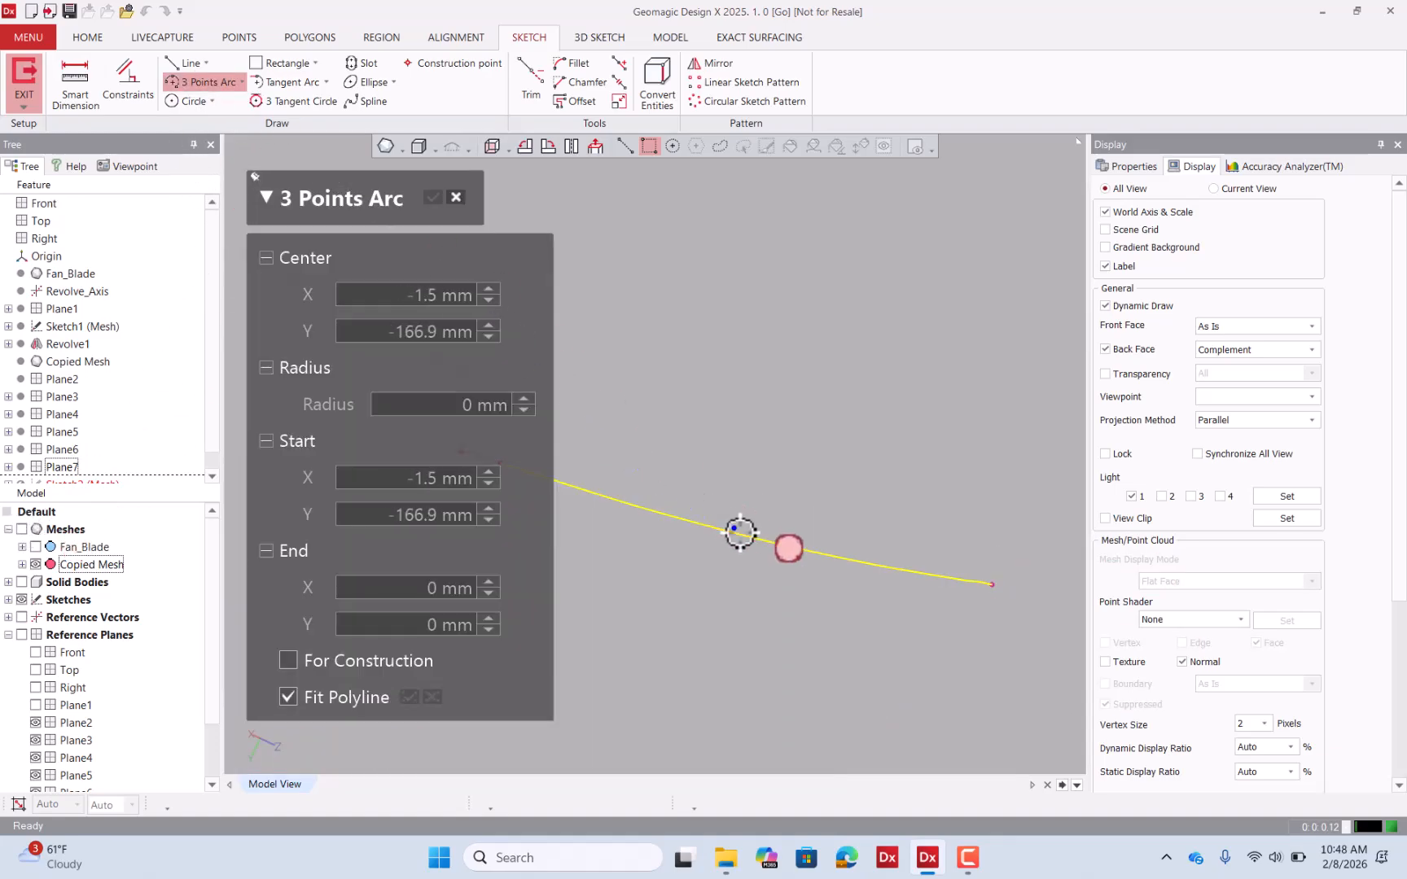
left_click(741, 535)
Start Resize for the fitted arc and turn on the deviation display to compare the arc with its section polyline.
scroll(916, 473, "down", 5)
scroll(689, 463, "up", 5)
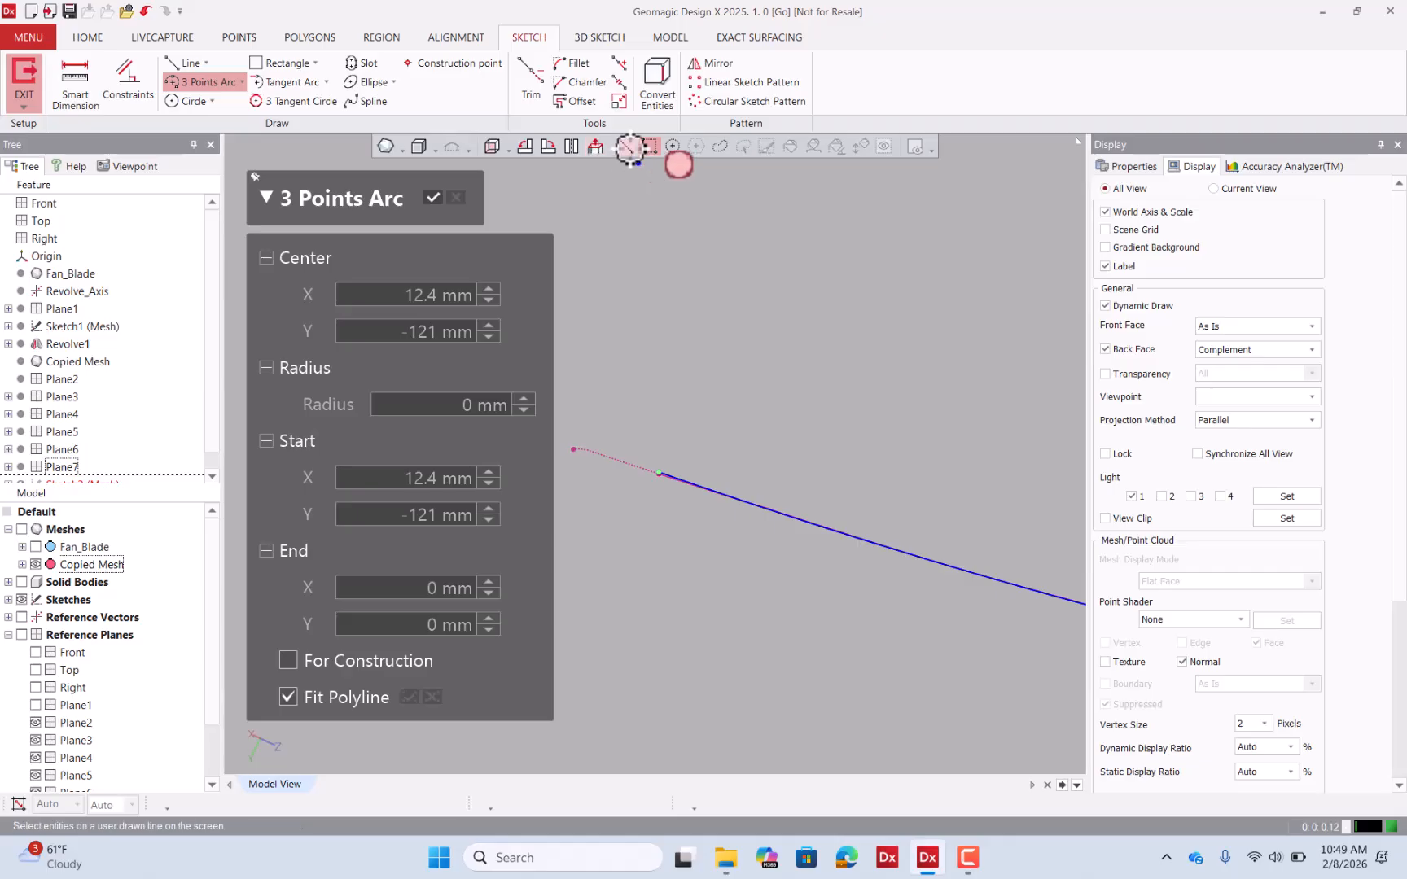
left_click(620, 101)
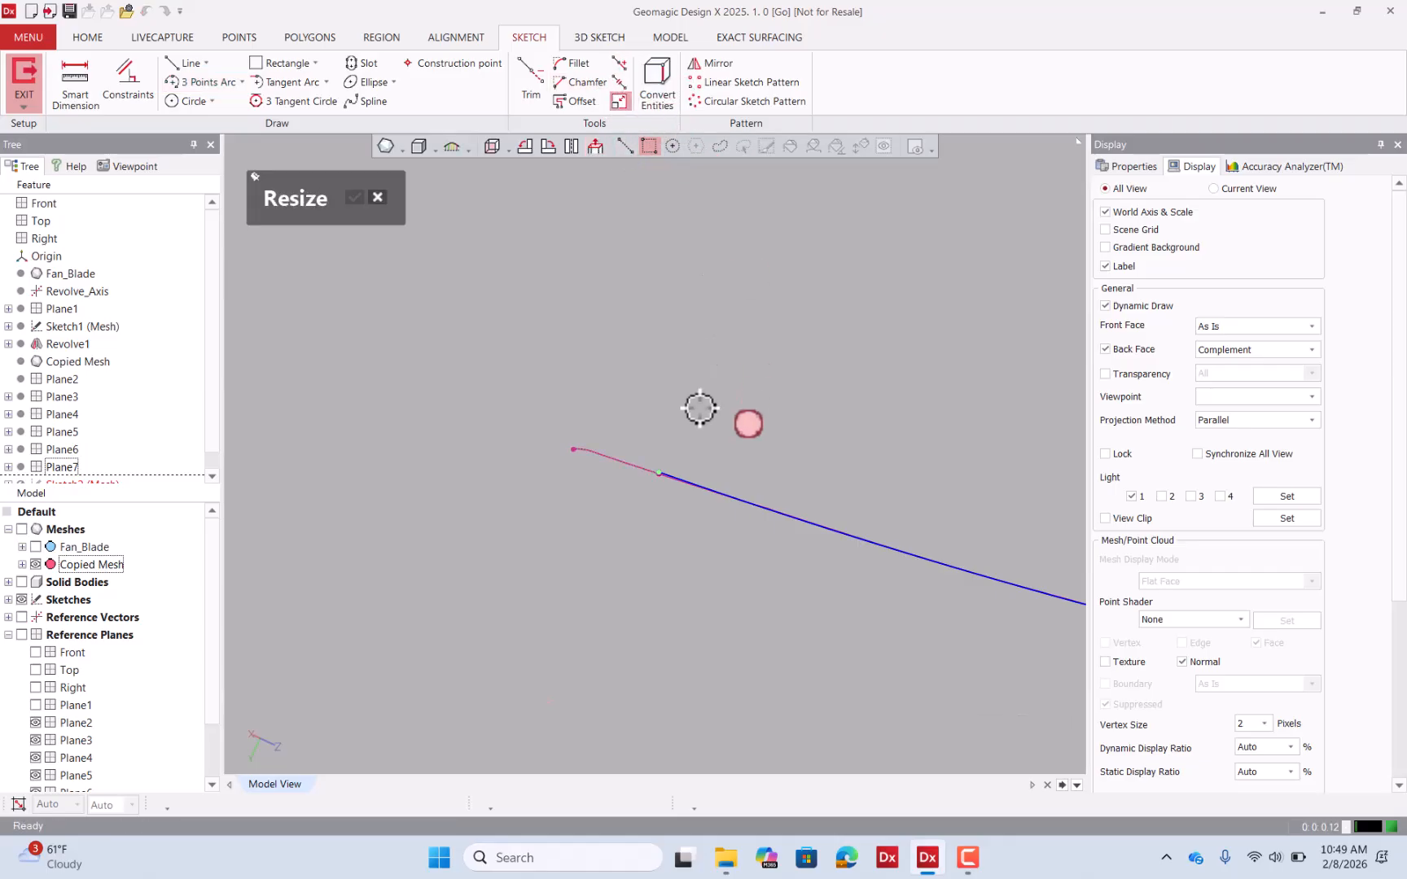
scroll(678, 505, "up", 3)
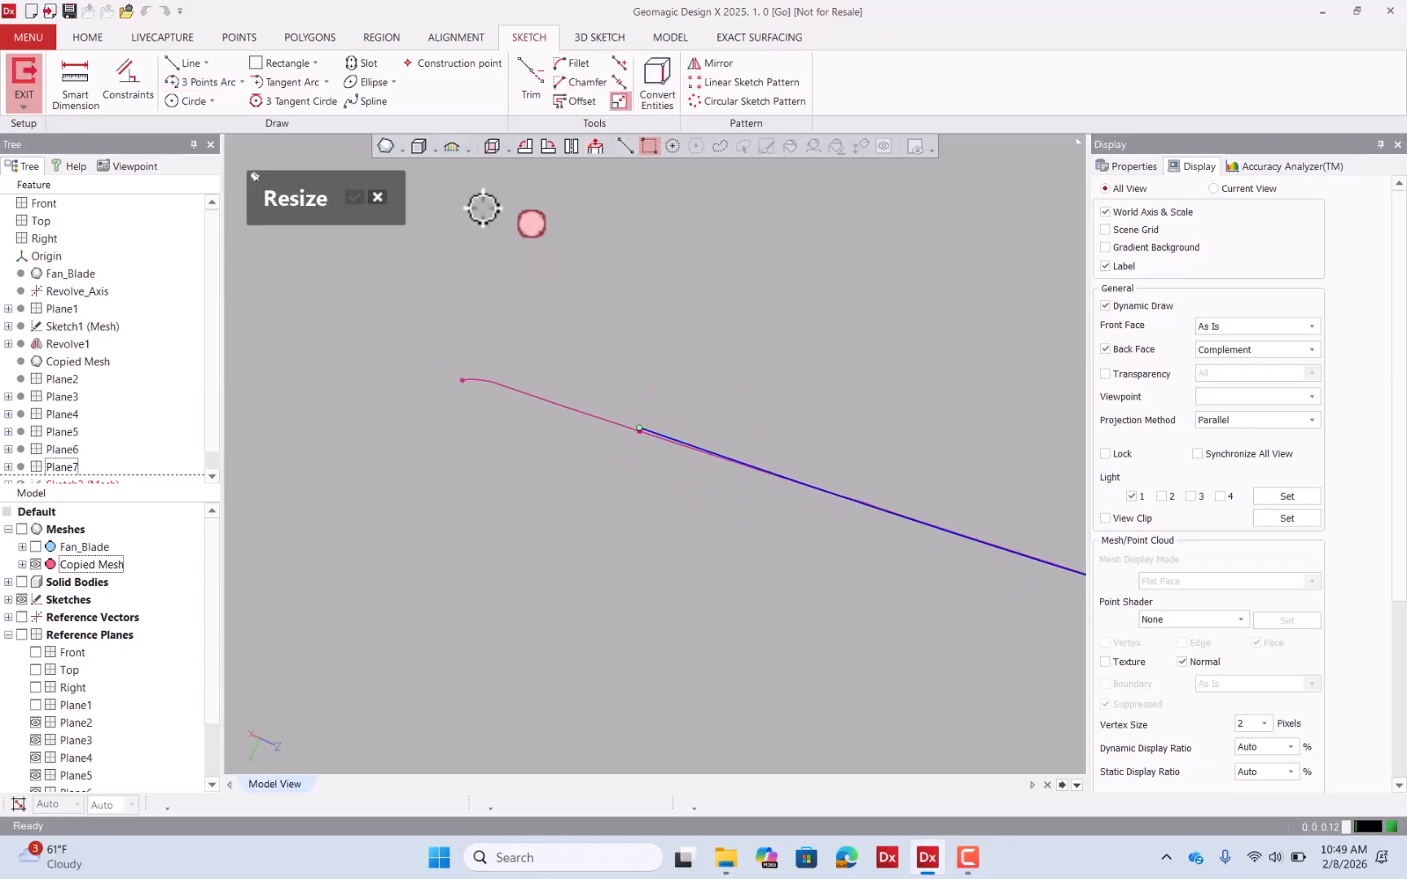
left_click(452, 147)
scroll(570, 440, "down", 2)
left_click_drag(570, 440, 617, 442)
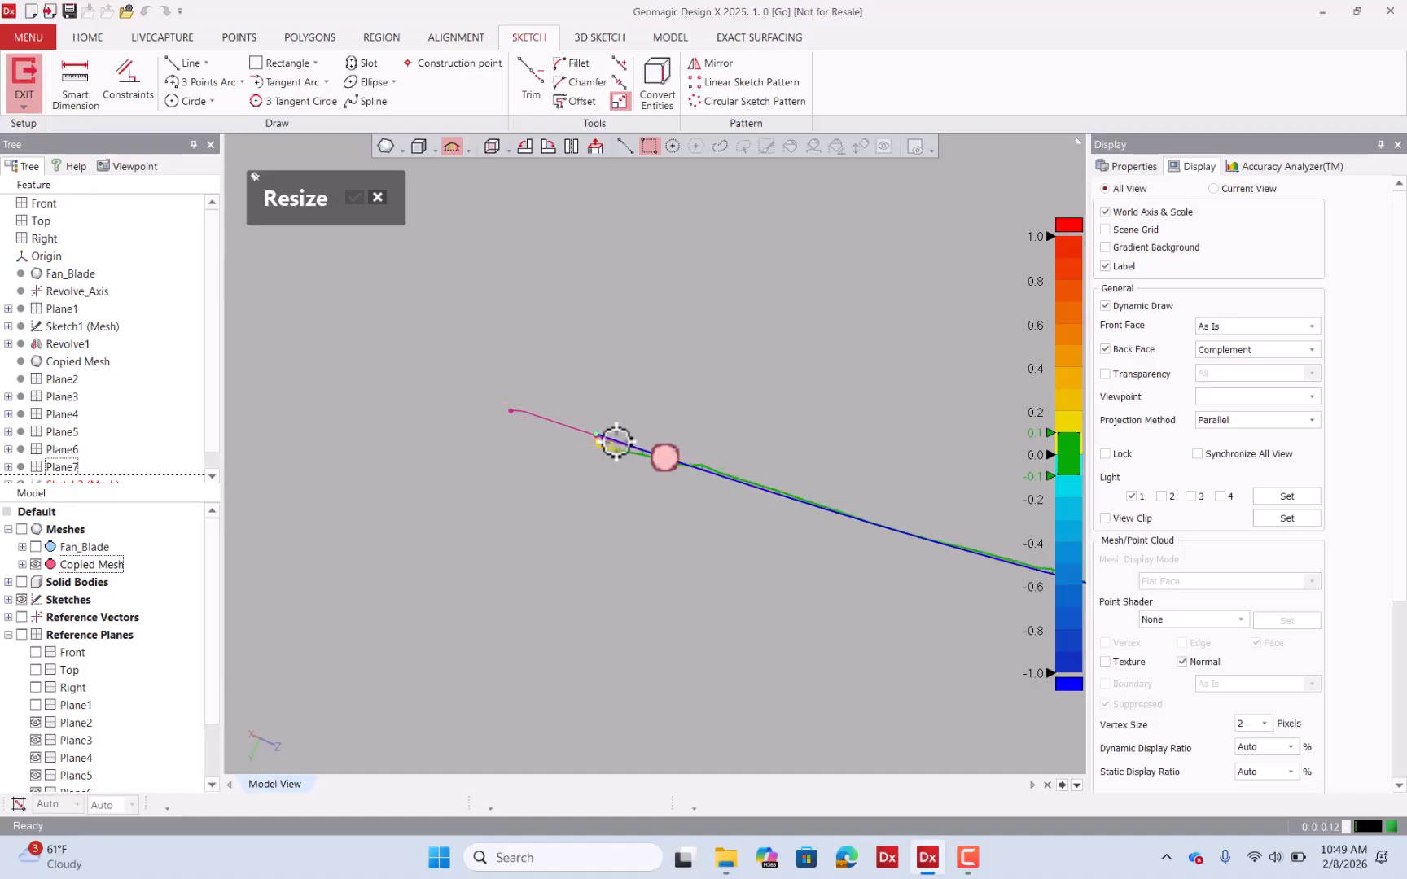
scroll(521, 421, "down", 3)
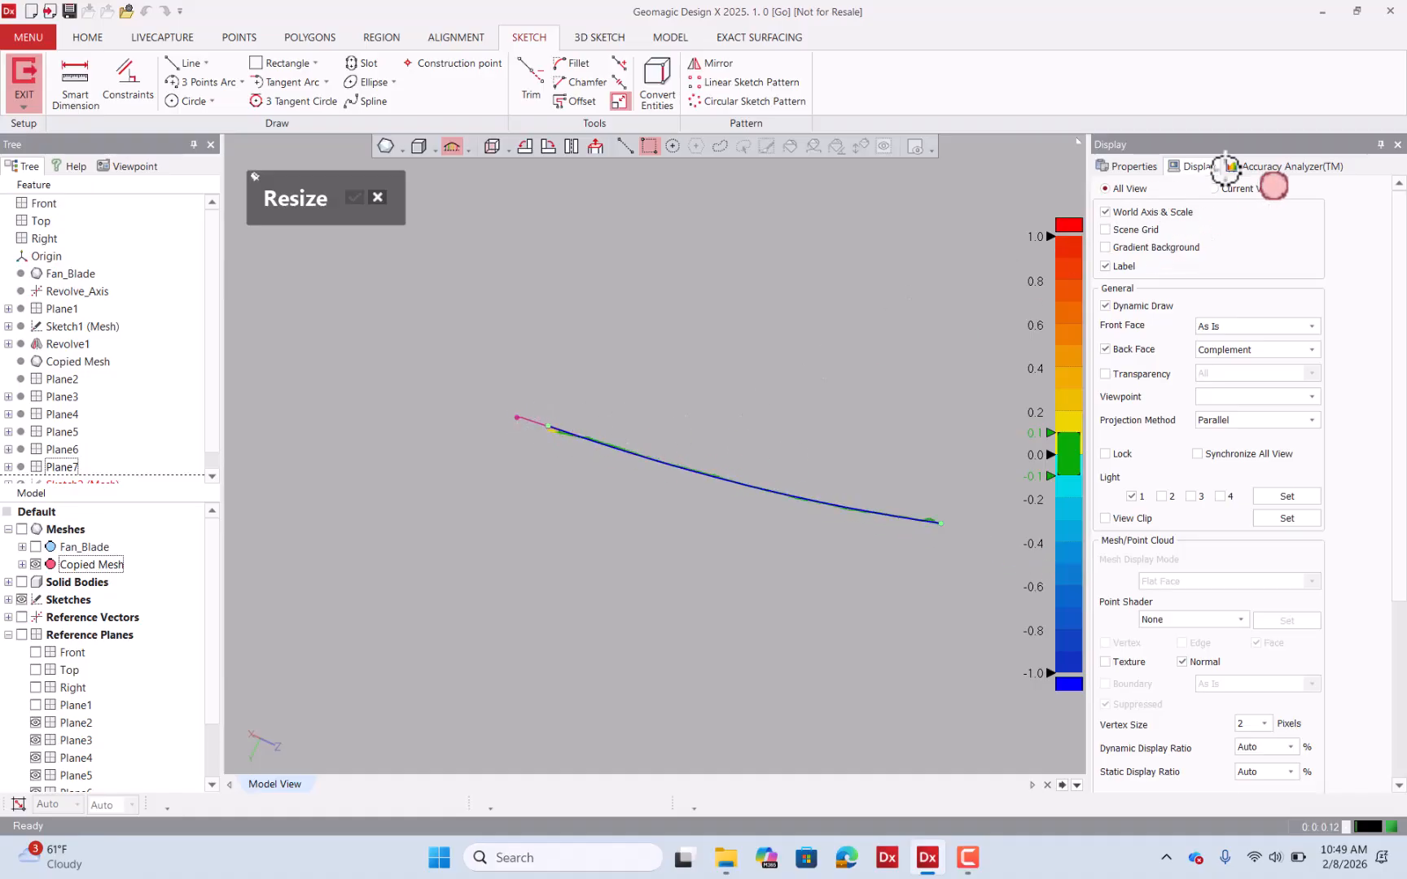
Set the deviation vector multiplier to about 42.85 and shorten the arc at its end beside the short polyline segment.
left_click(1231, 165)
mouse_move(1154, 521)
left_mouse_down()
mouse_move(1208, 521)
mouse_move(1195, 522)
left_mouse_up()
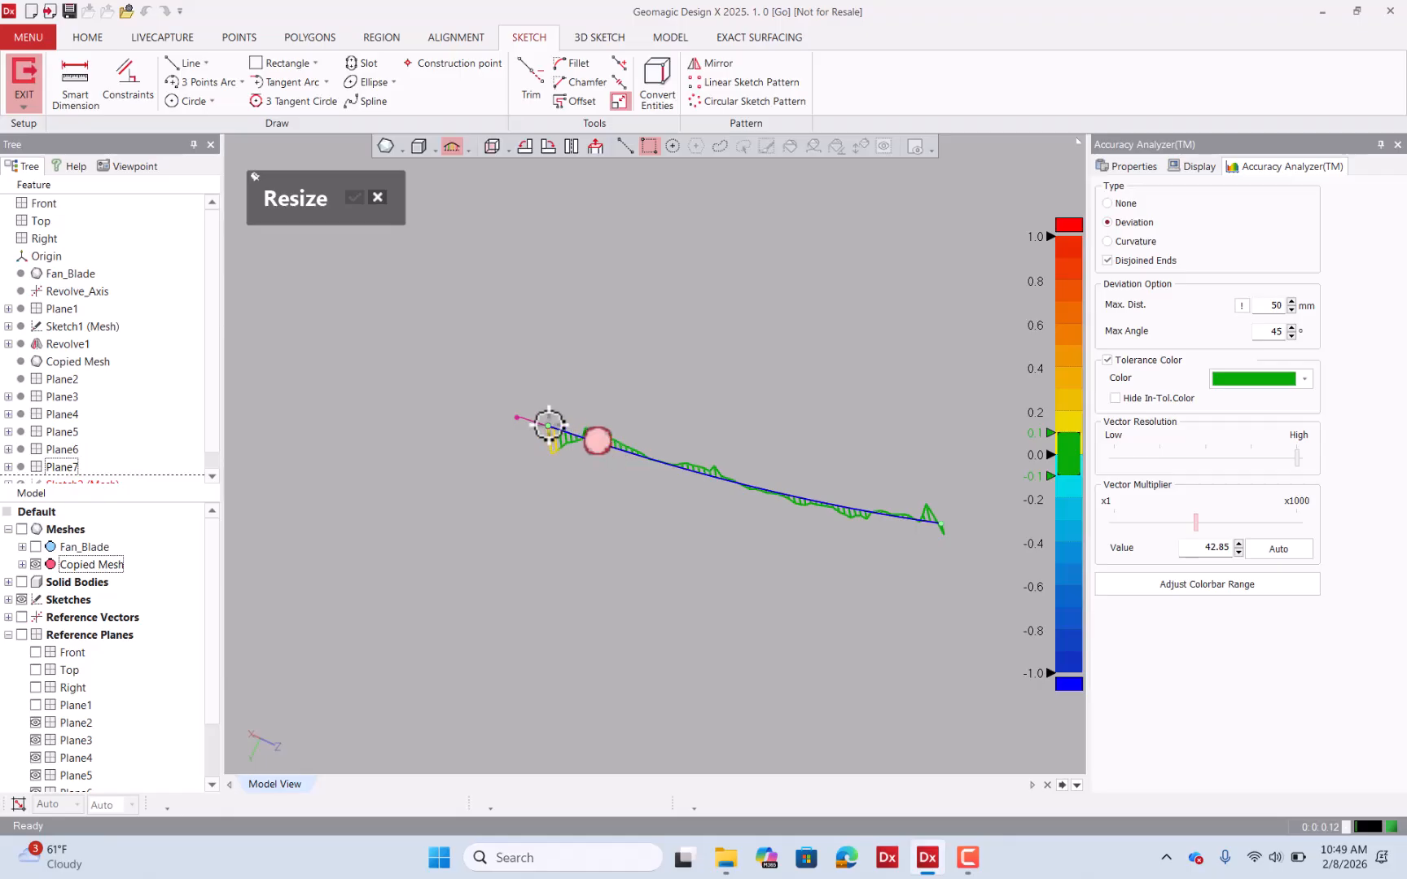
left_click_drag(549, 424, 592, 438)
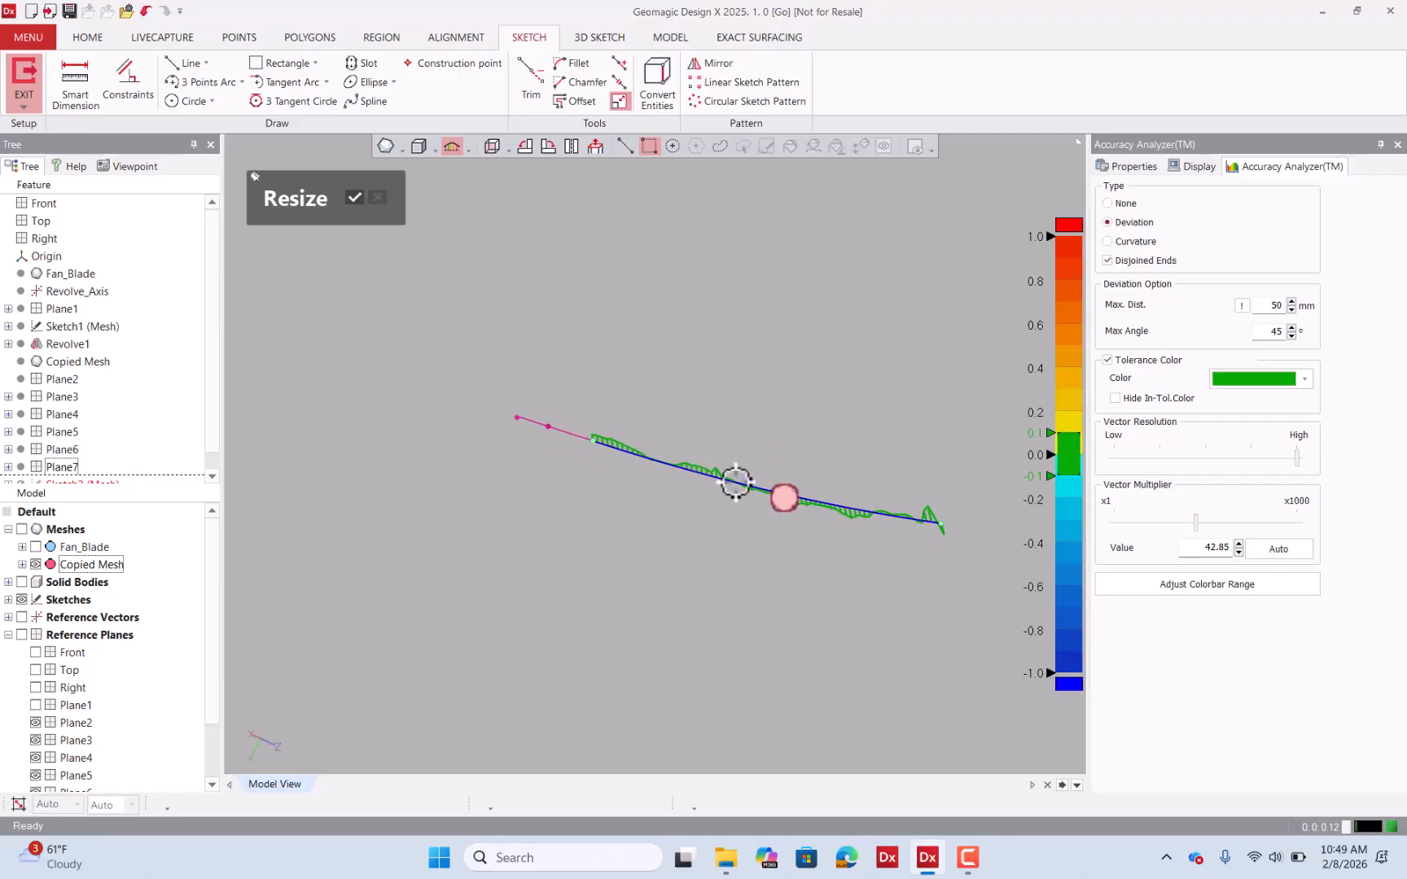
left_click(355, 198)
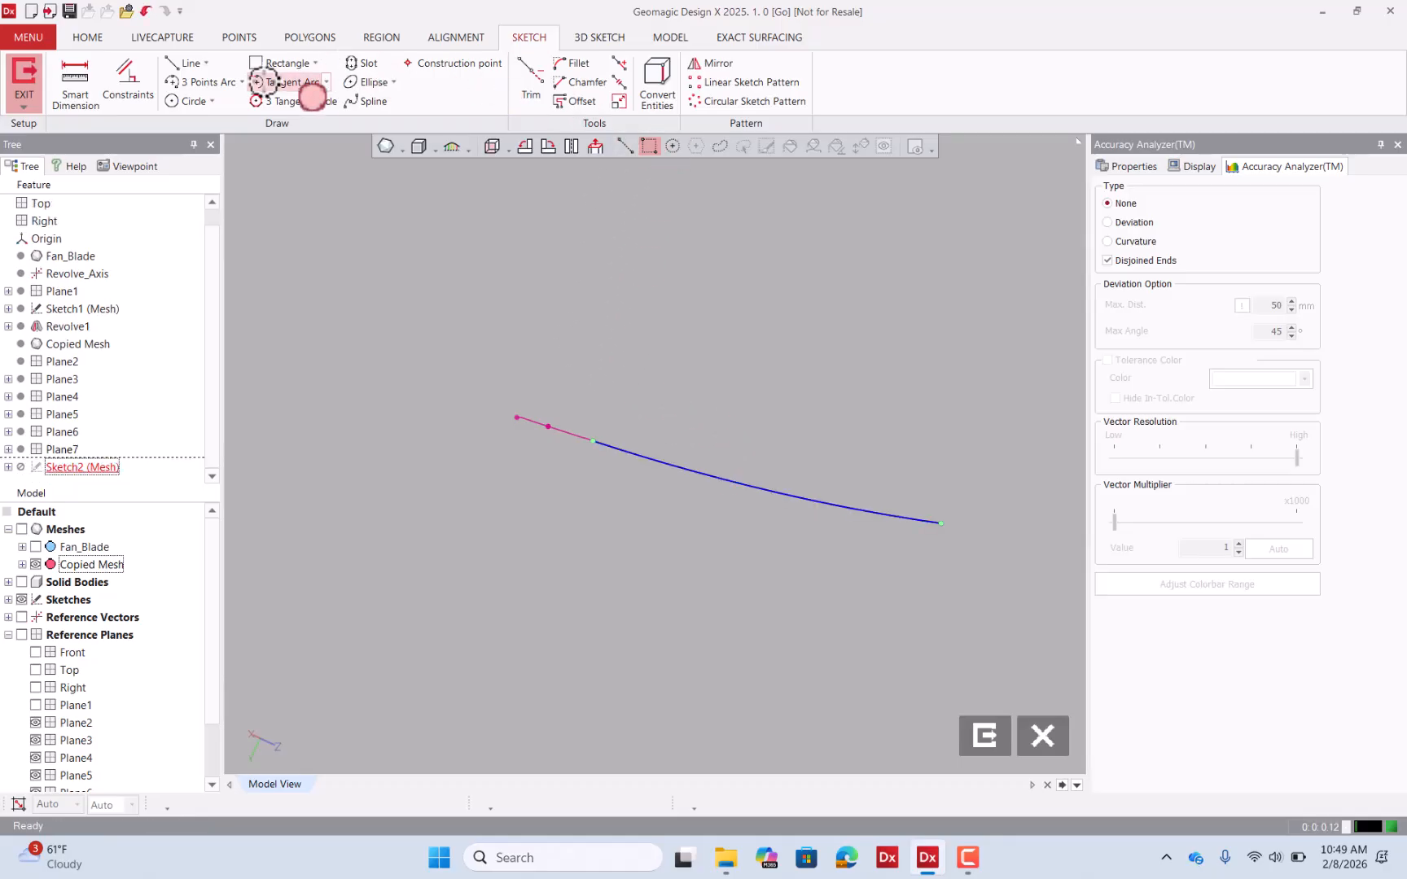
Draw a tangent arc from the shortened arc's end to the section's outer endpoint, and exit the Plane2 sketch.
left_click(262, 81)
middle_click_drag(601, 443, 697, 462)
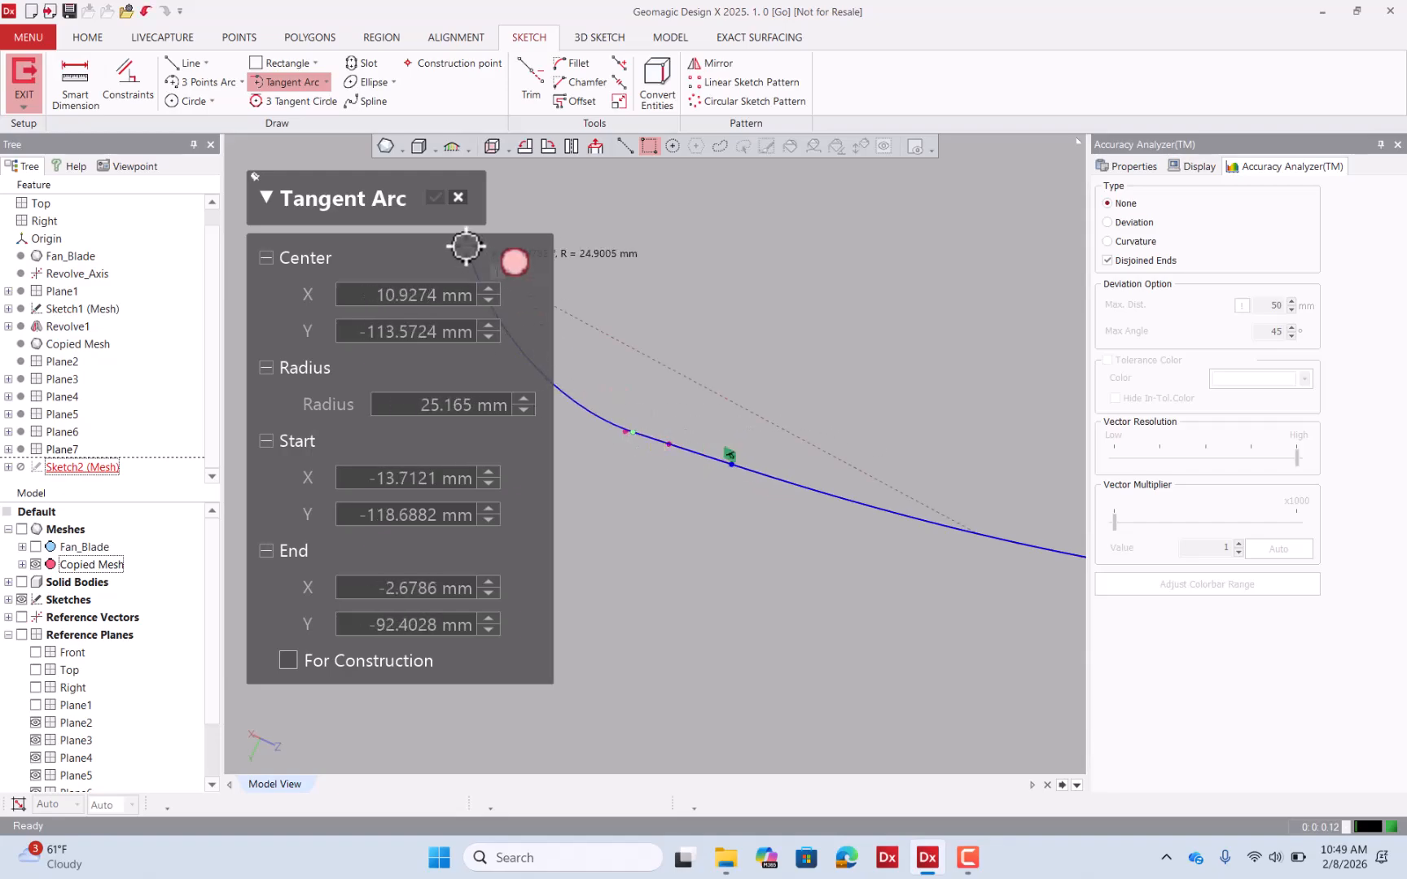
left_click(457, 197)
scroll(476, 315, "down", 2)
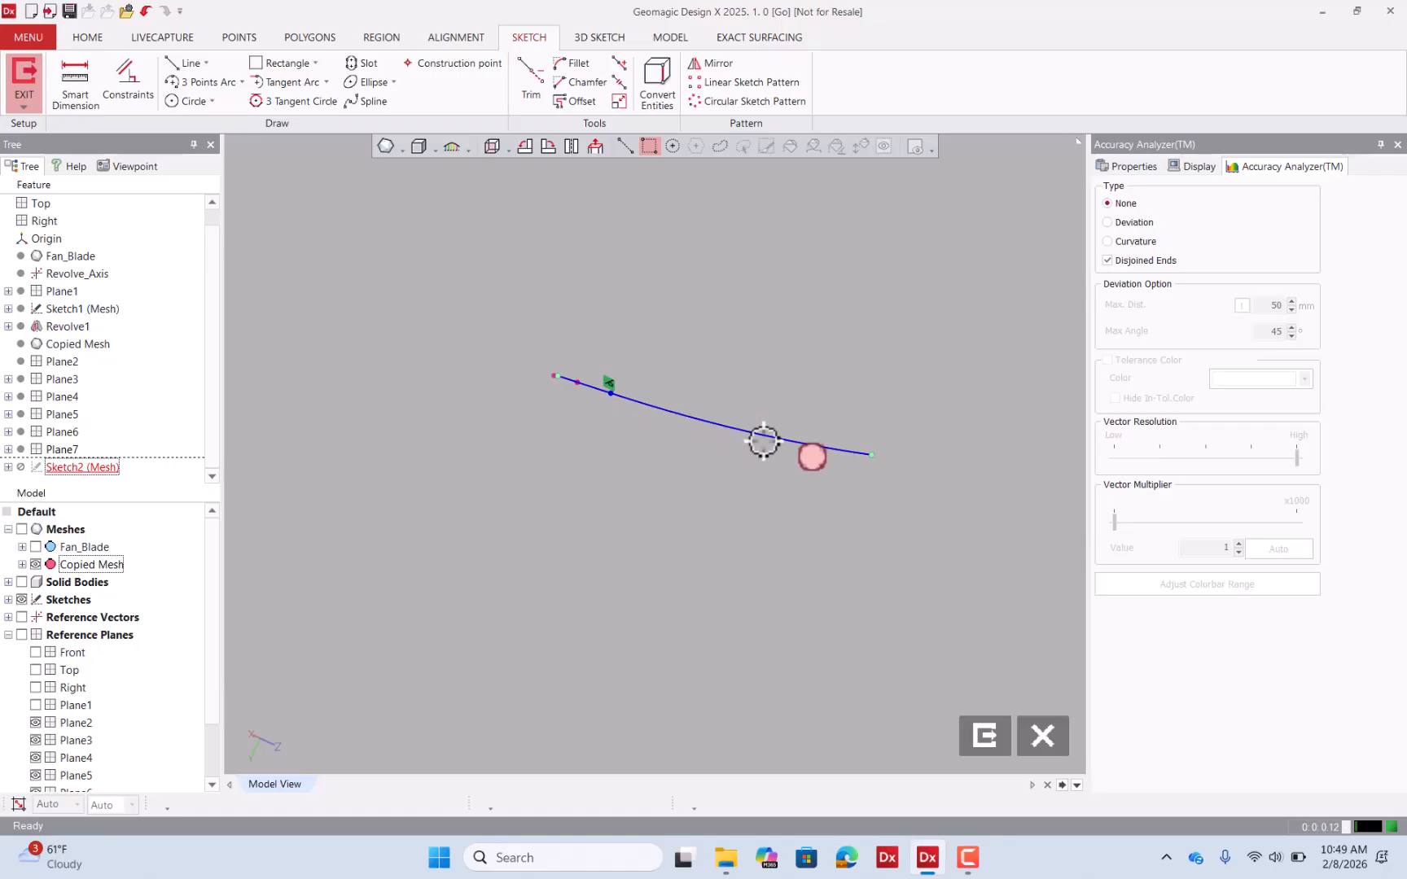
left_click(987, 735)
Show the meshes again and start a planar mesh sketch on Plane3 with Copied Mesh as target and a 0 mm section offset.
mouse_move(547, 559)
right_mouse_down()
mouse_move(930, 534)
mouse_move(906, 524)
right_mouse_up()
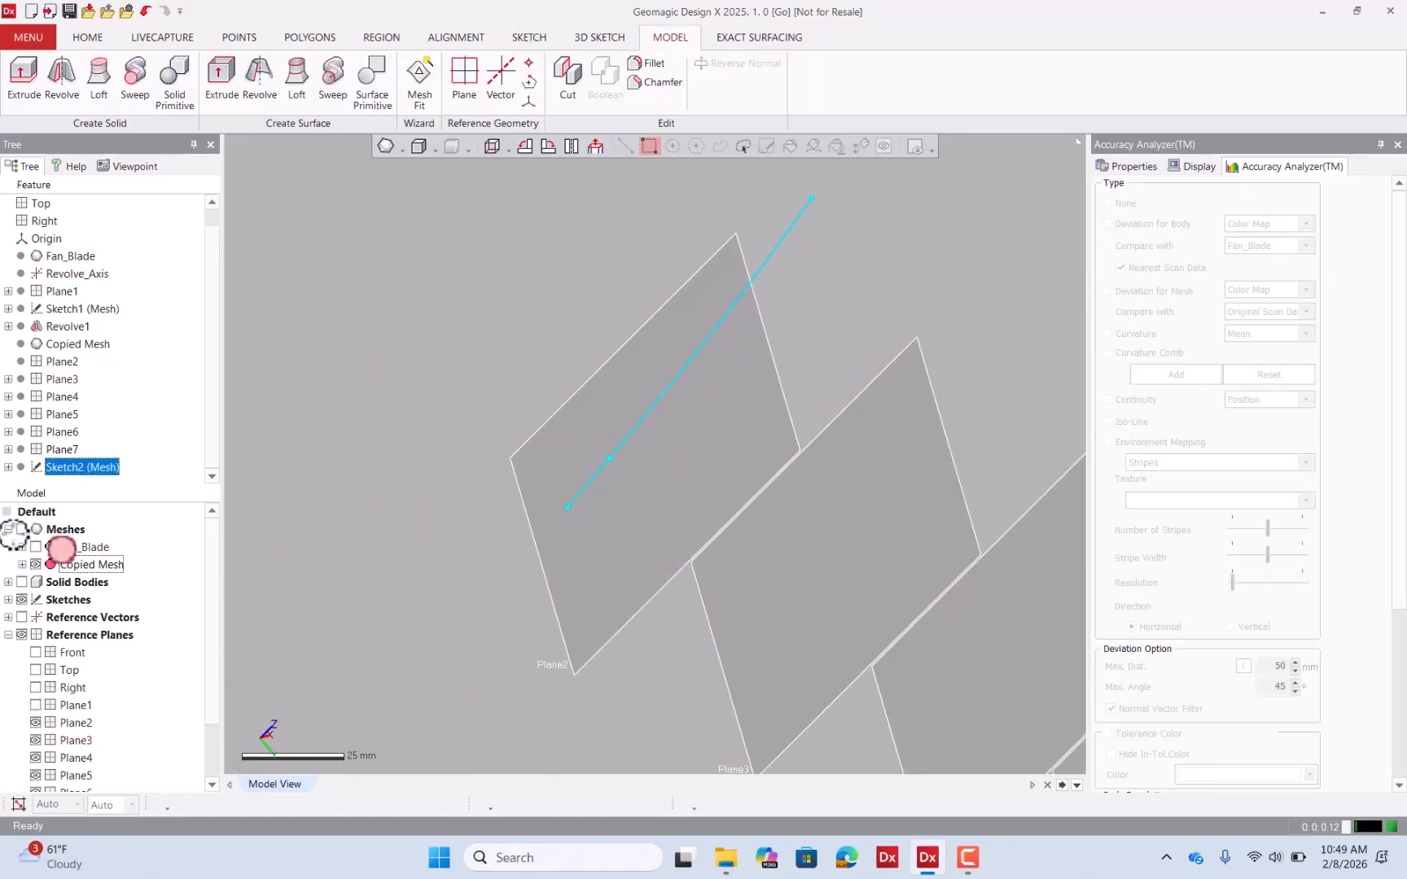
left_click(22, 529)
mouse_move(785, 495)
right_mouse_down()
mouse_move(891, 366)
mouse_move(841, 380)
right_mouse_up()
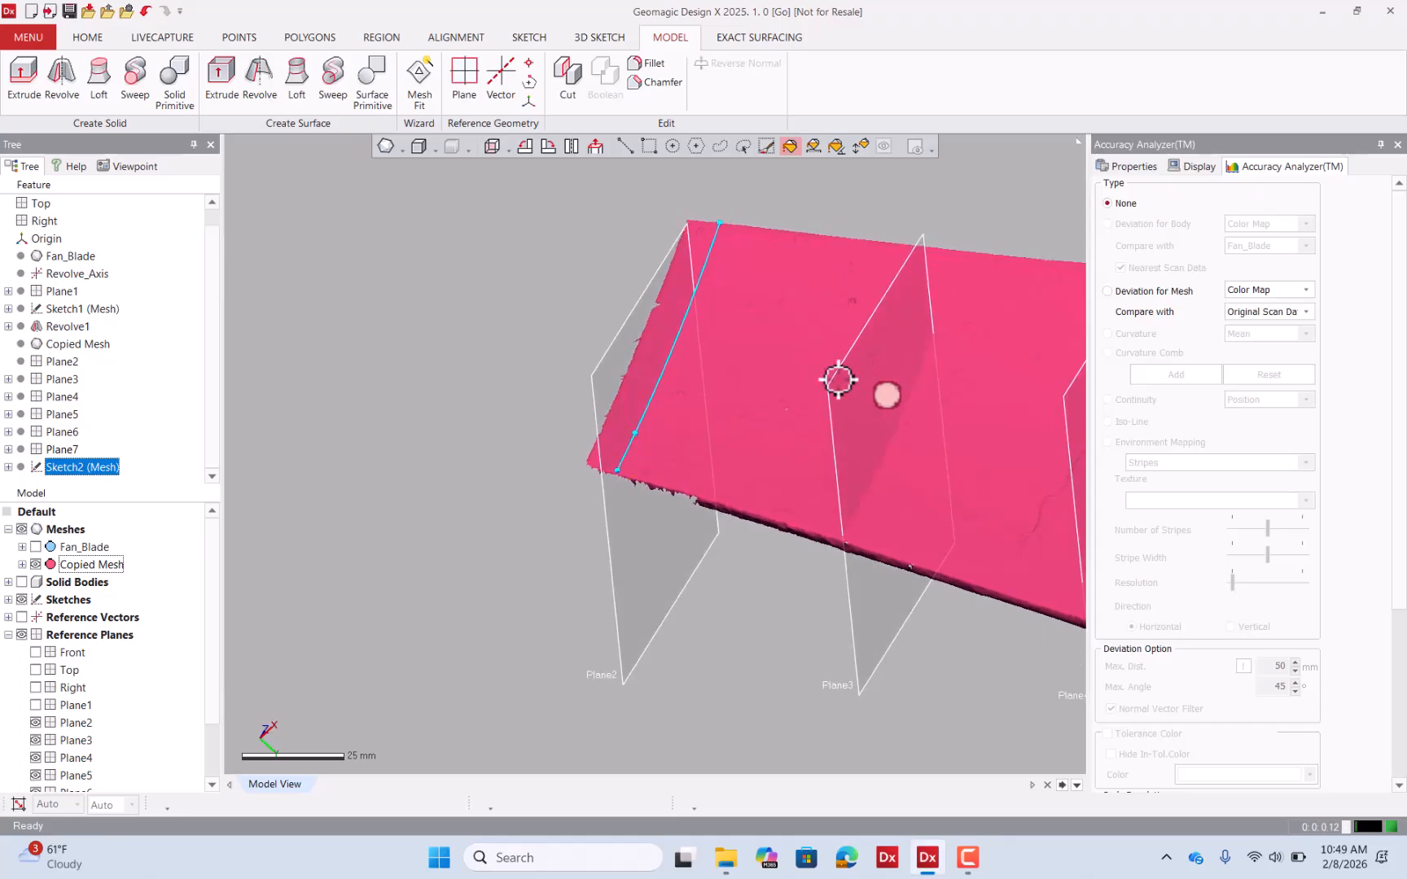
left_click(629, 141)
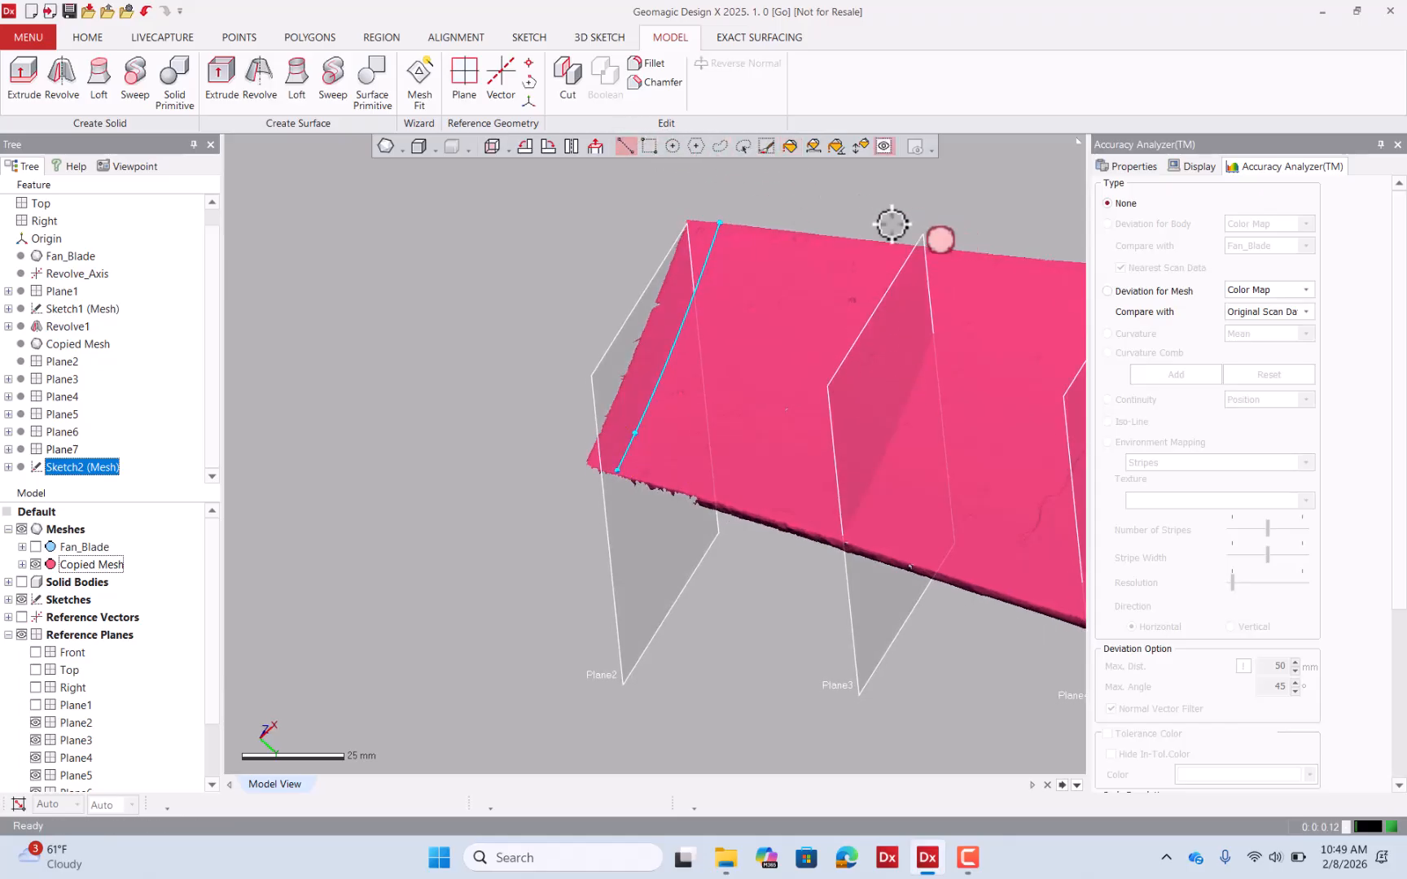
left_click(632, 146)
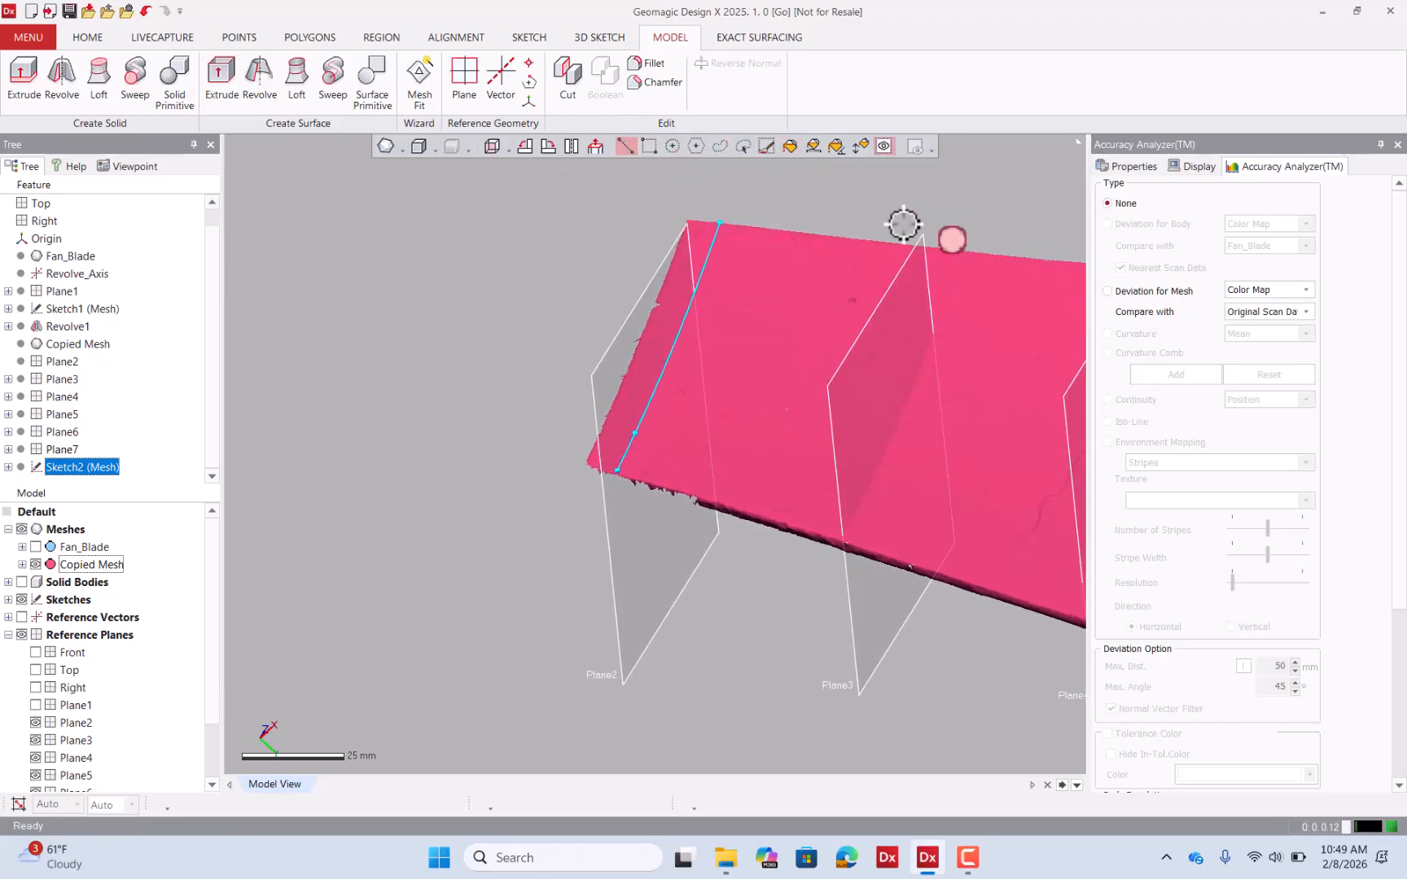
right_click(914, 247)
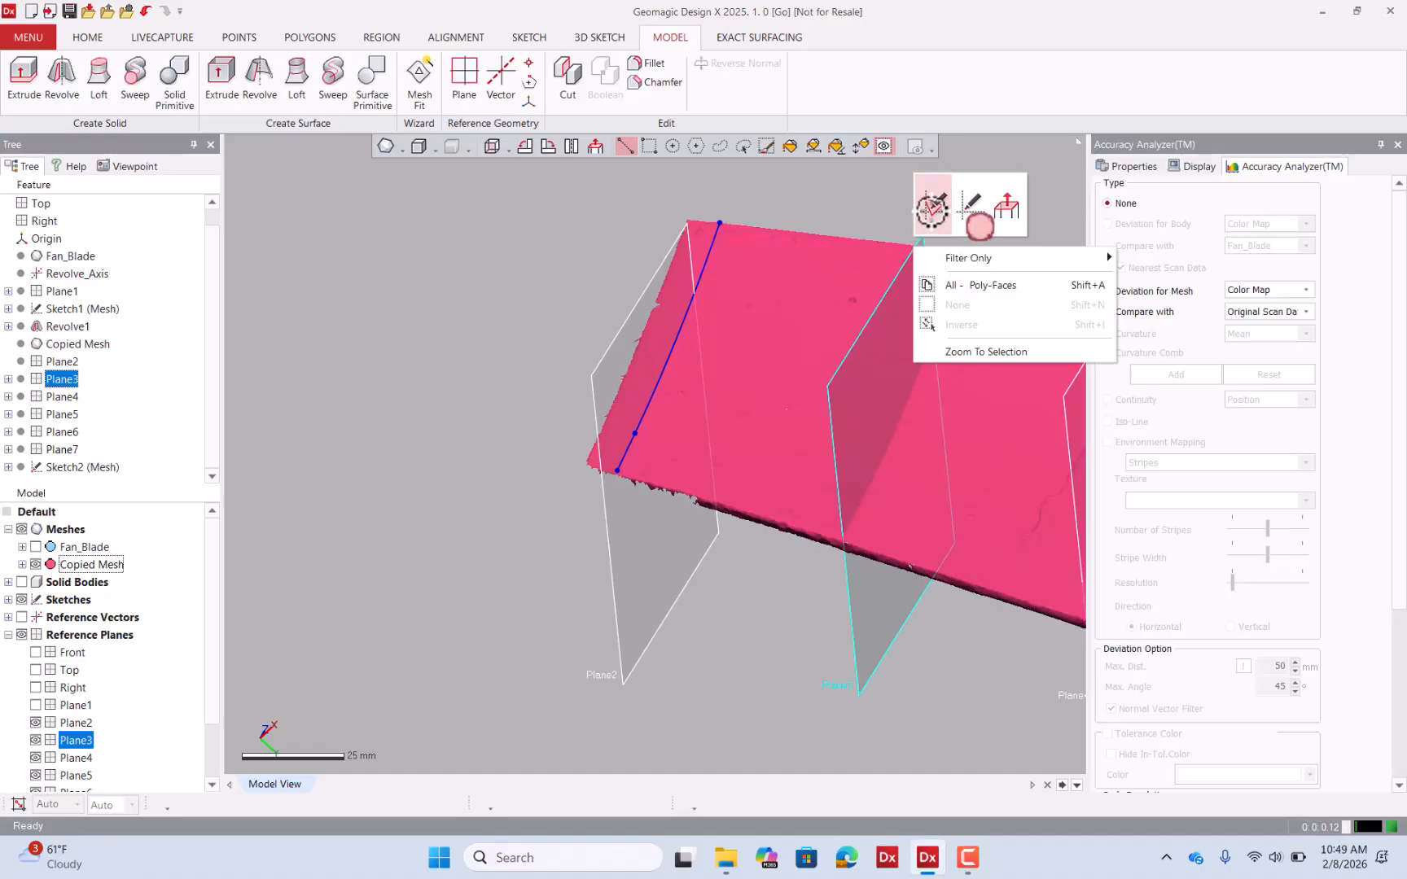
left_click(931, 208)
right_click_drag(931, 210, 548, 196)
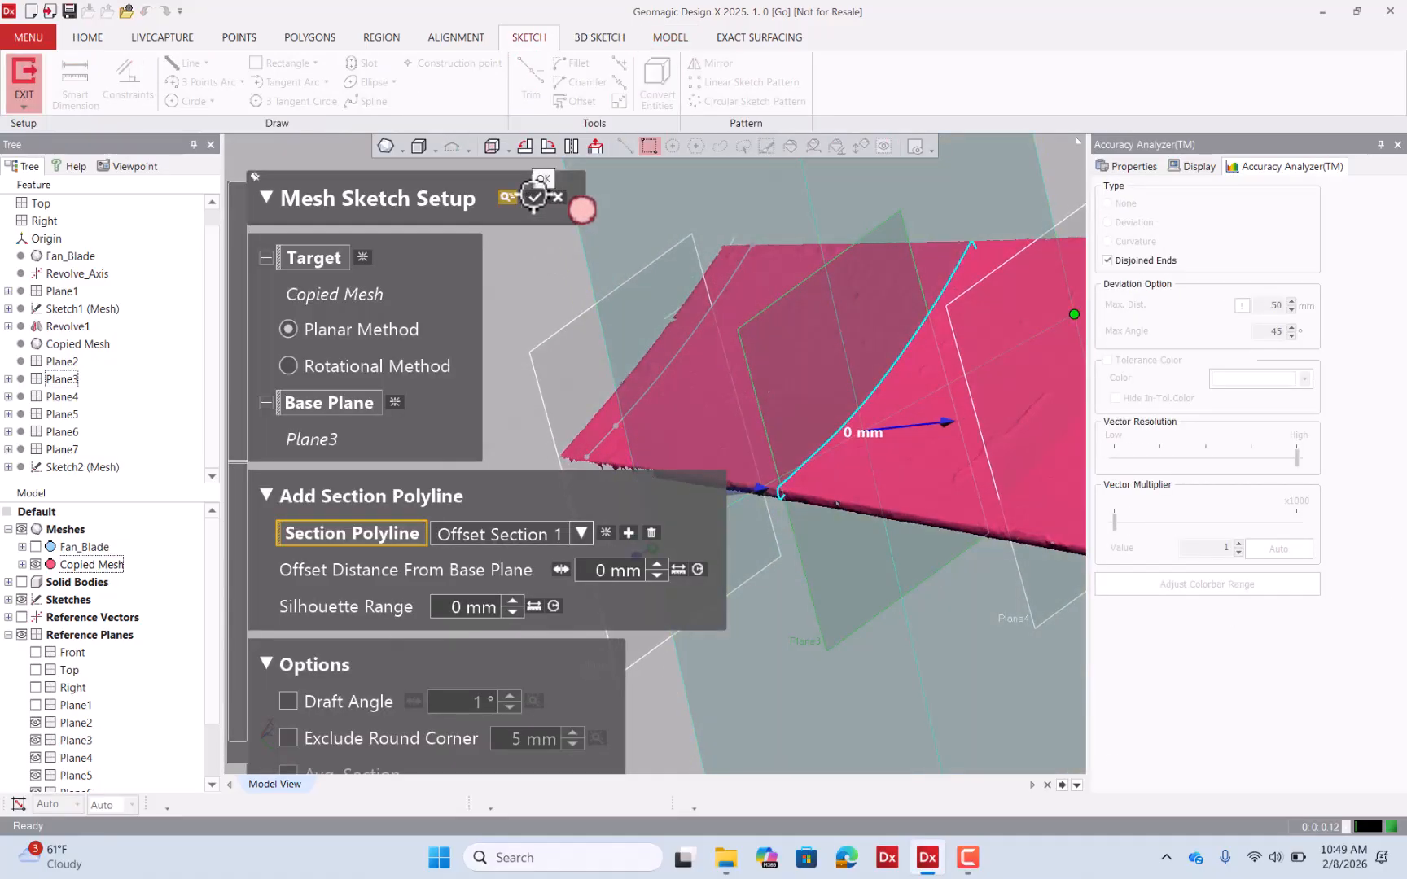
left_click(533, 195)
Hide the meshes and fit a 3 Points Arc to the long section polyline of the Plane3 sketch.
mouse_move(531, 208)
right_mouse_down()
mouse_move(411, 439)
mouse_move(794, 424)
right_mouse_up()
left_click(22, 530)
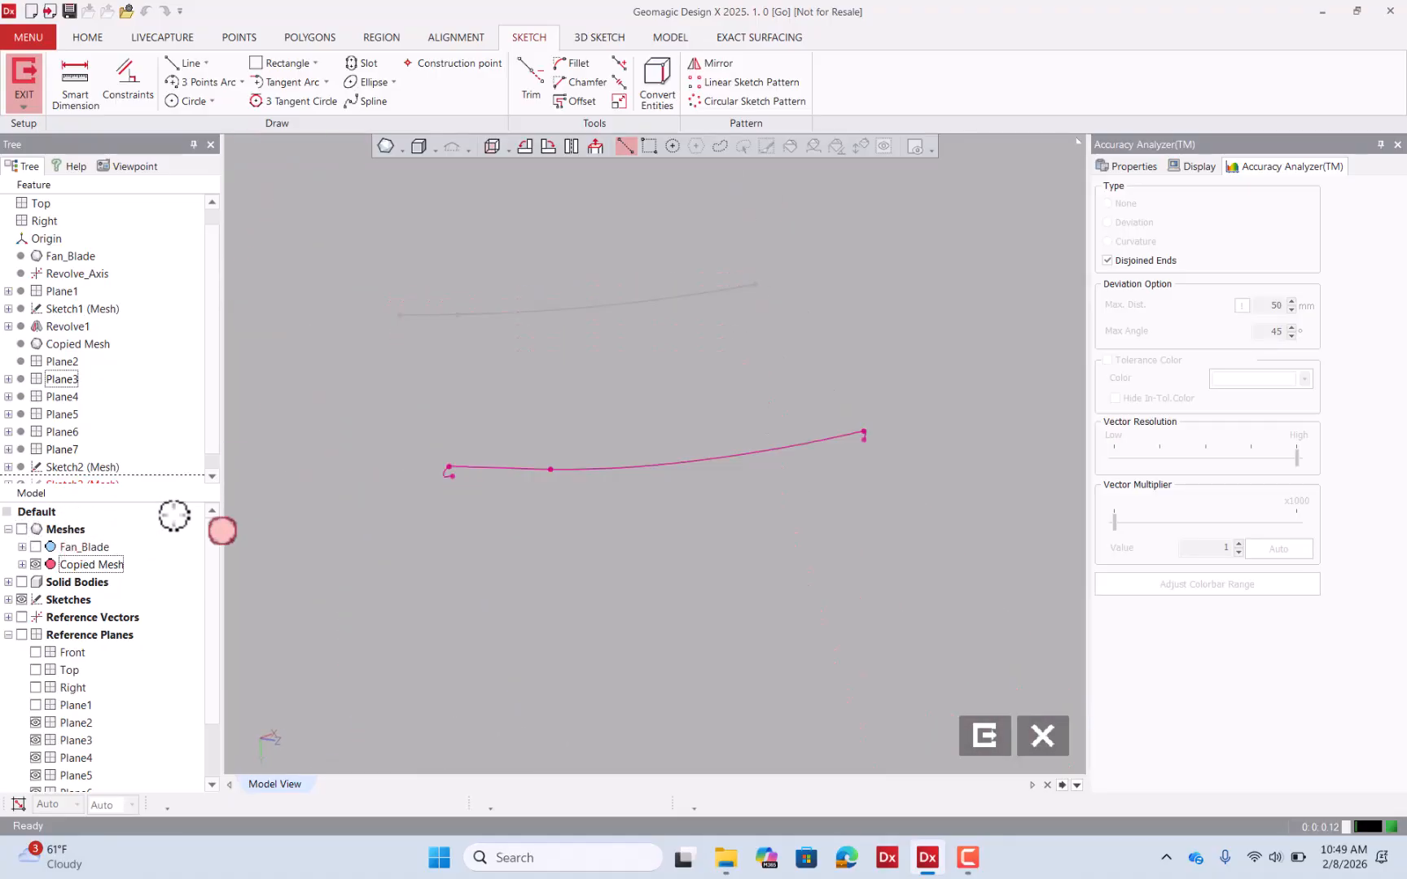
left_click(205, 81)
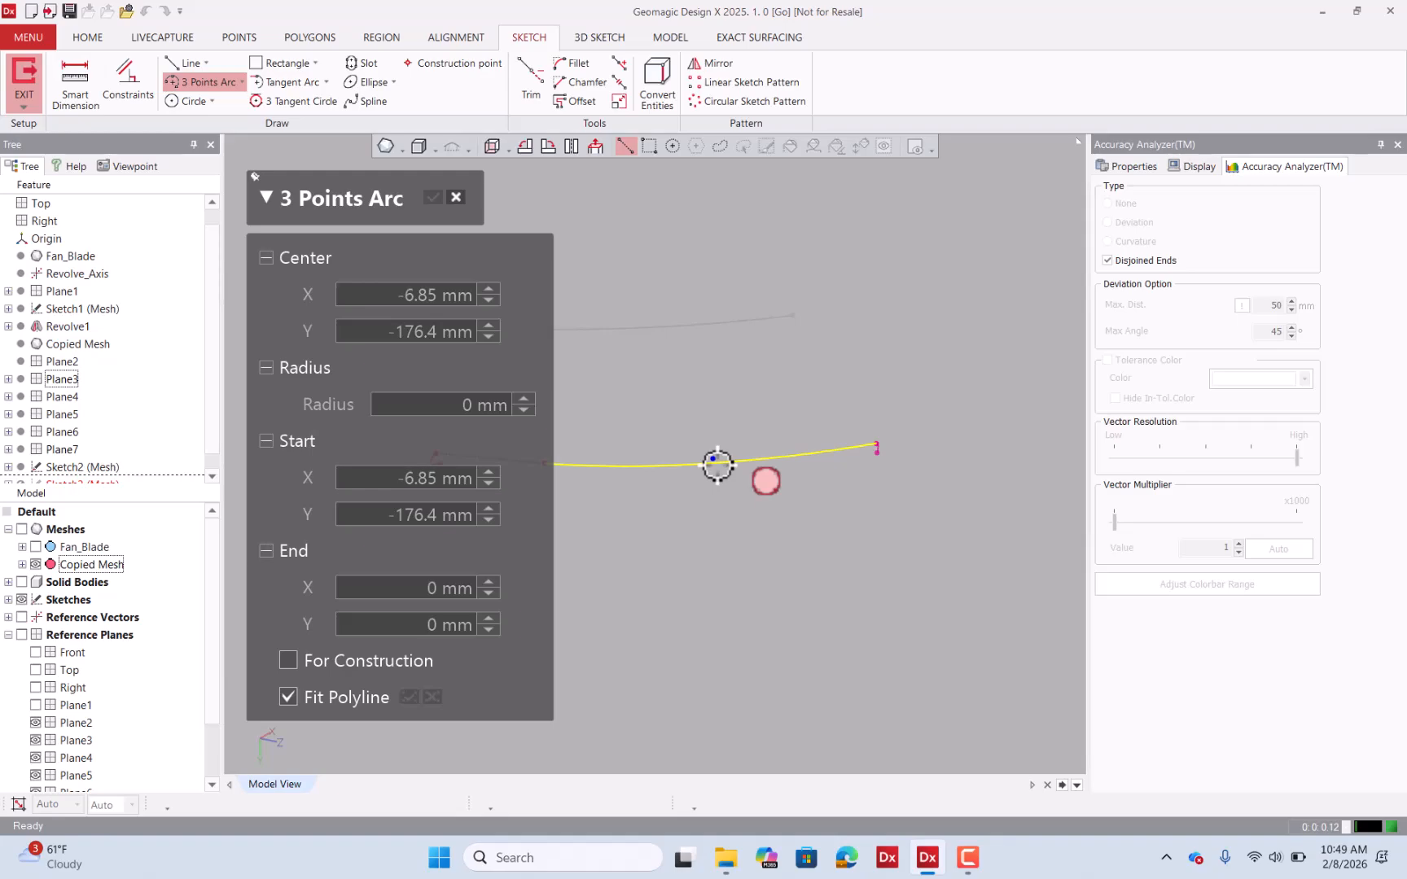
left_click(718, 465)
left_click(942, 452)
scroll(928, 452, "down", 2)
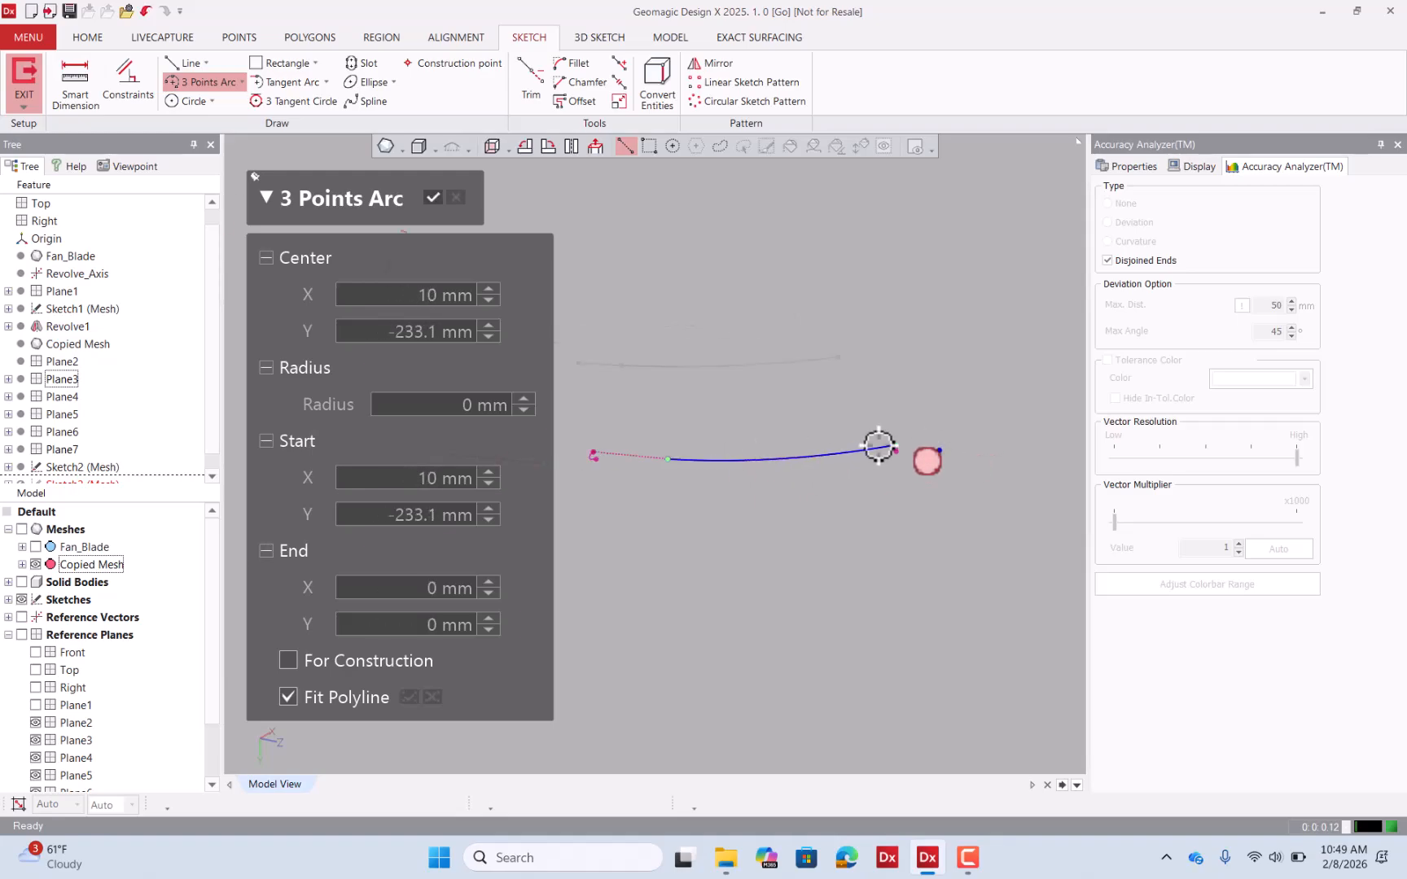
Shorten the Plane3 arc with Resize, pulling its end away from the junction with the straighter polyline segment.
scroll(551, 418, "up", 3)
scroll(759, 460, "up", 2)
scroll(782, 478, "up", 3)
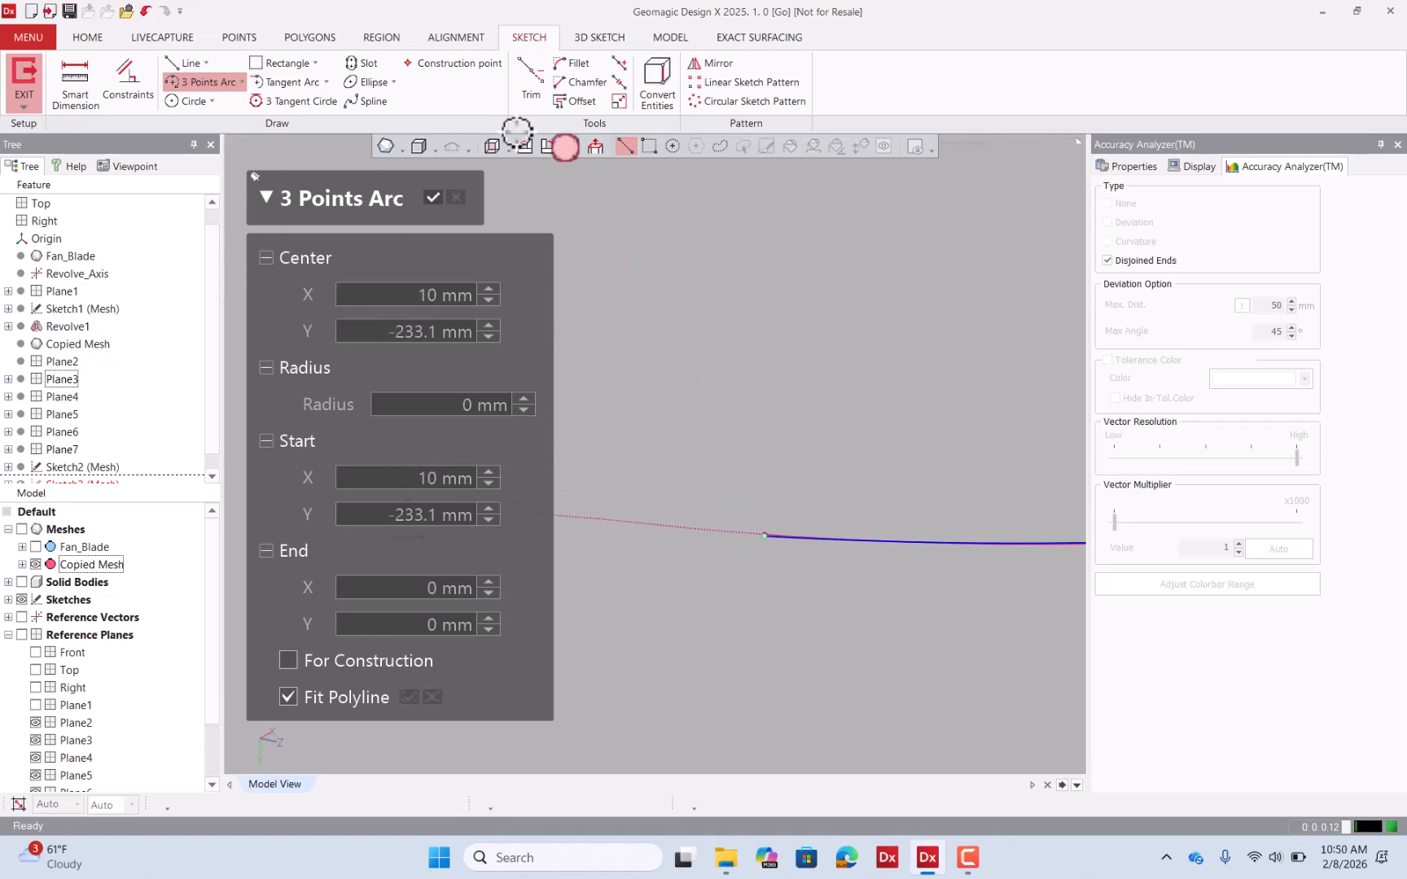
left_click(623, 79)
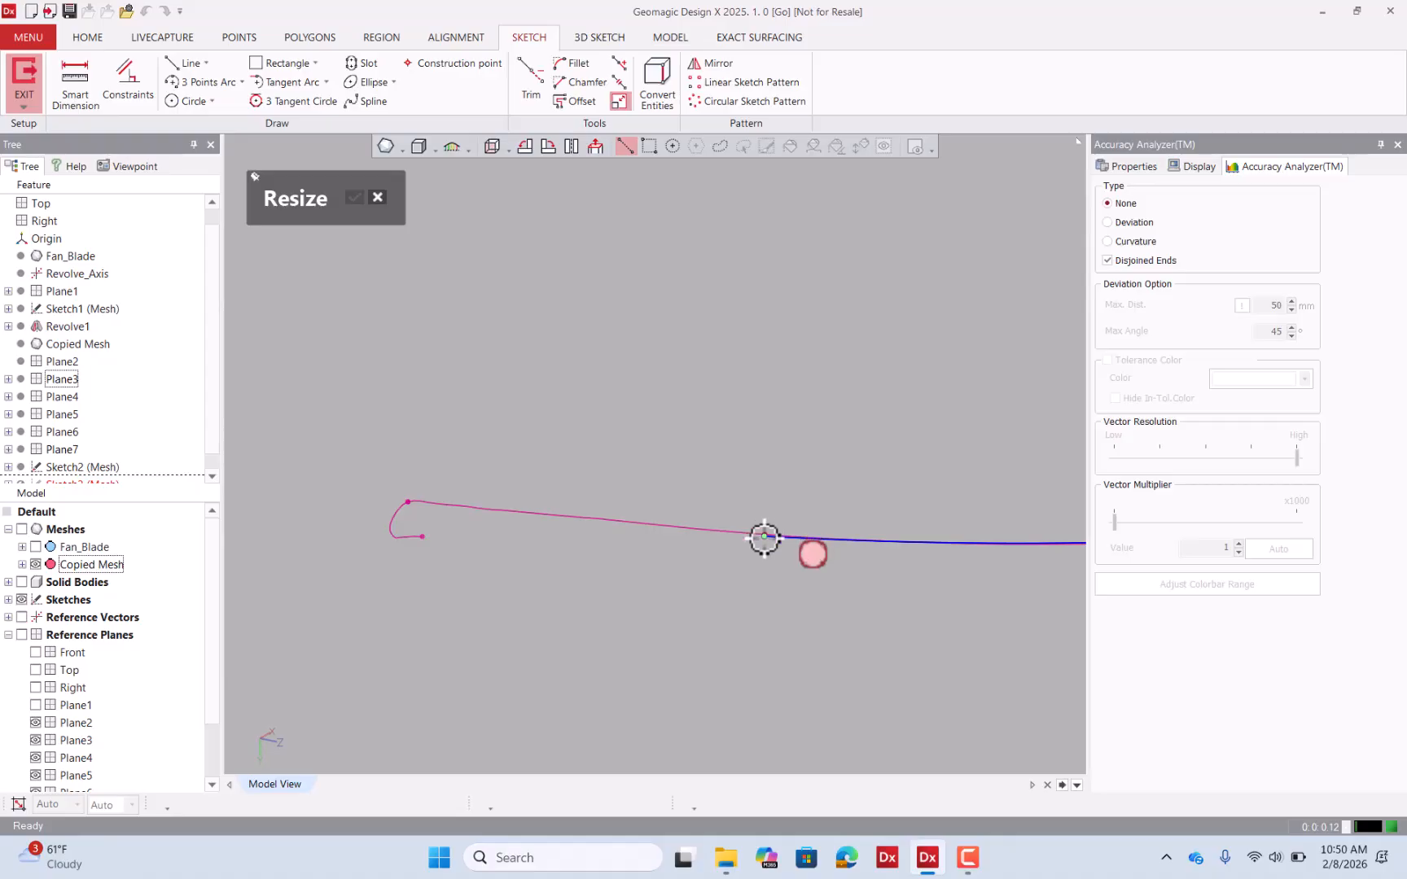
left_click_drag(764, 537, 895, 555)
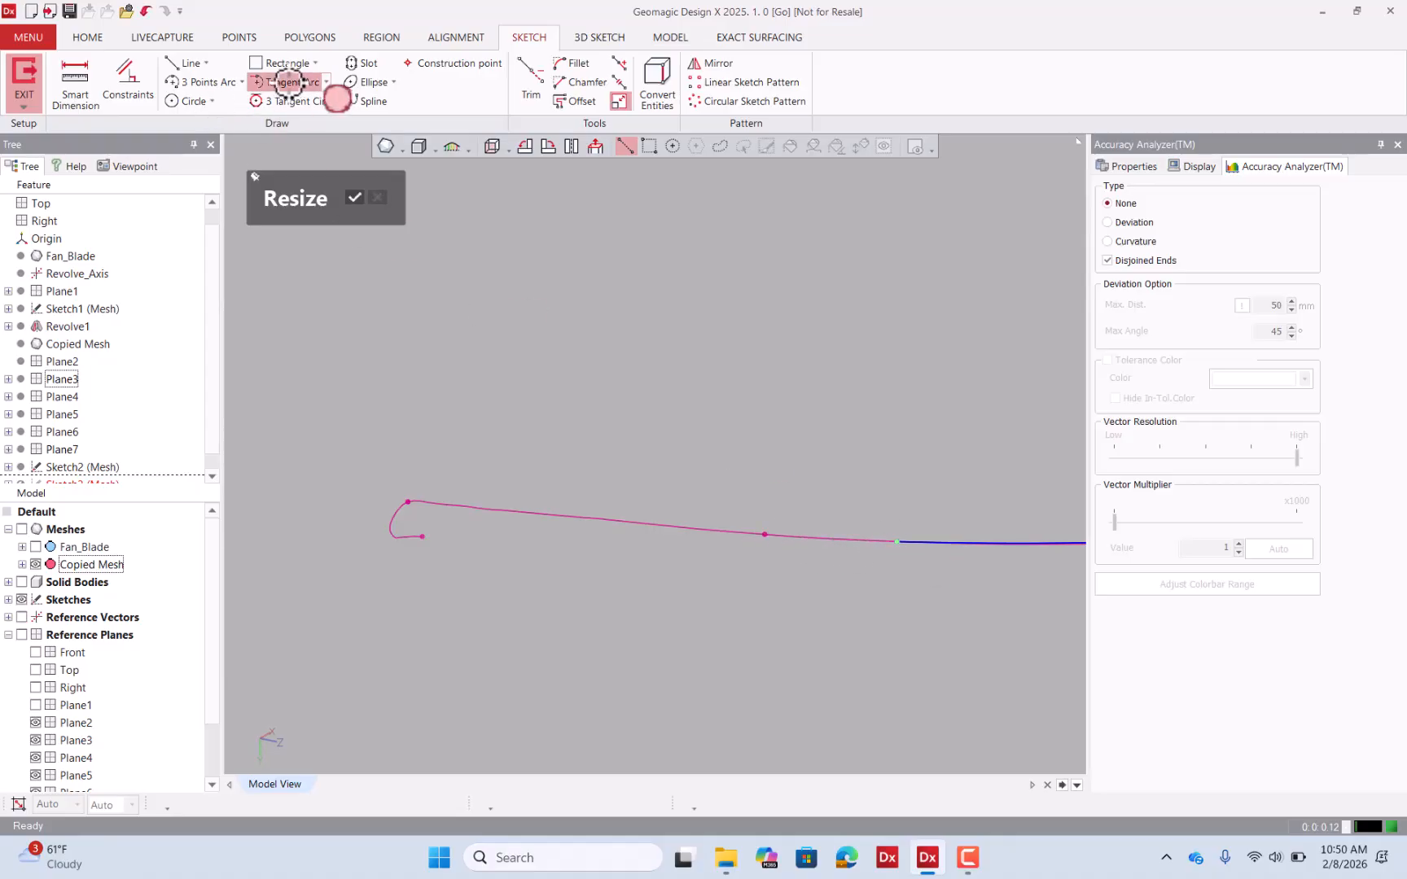
Draw a tangent arc from the shortened Plane3 arc's end towards the section's corner point before the hooked edge.
left_click(289, 82)
left_click(900, 542)
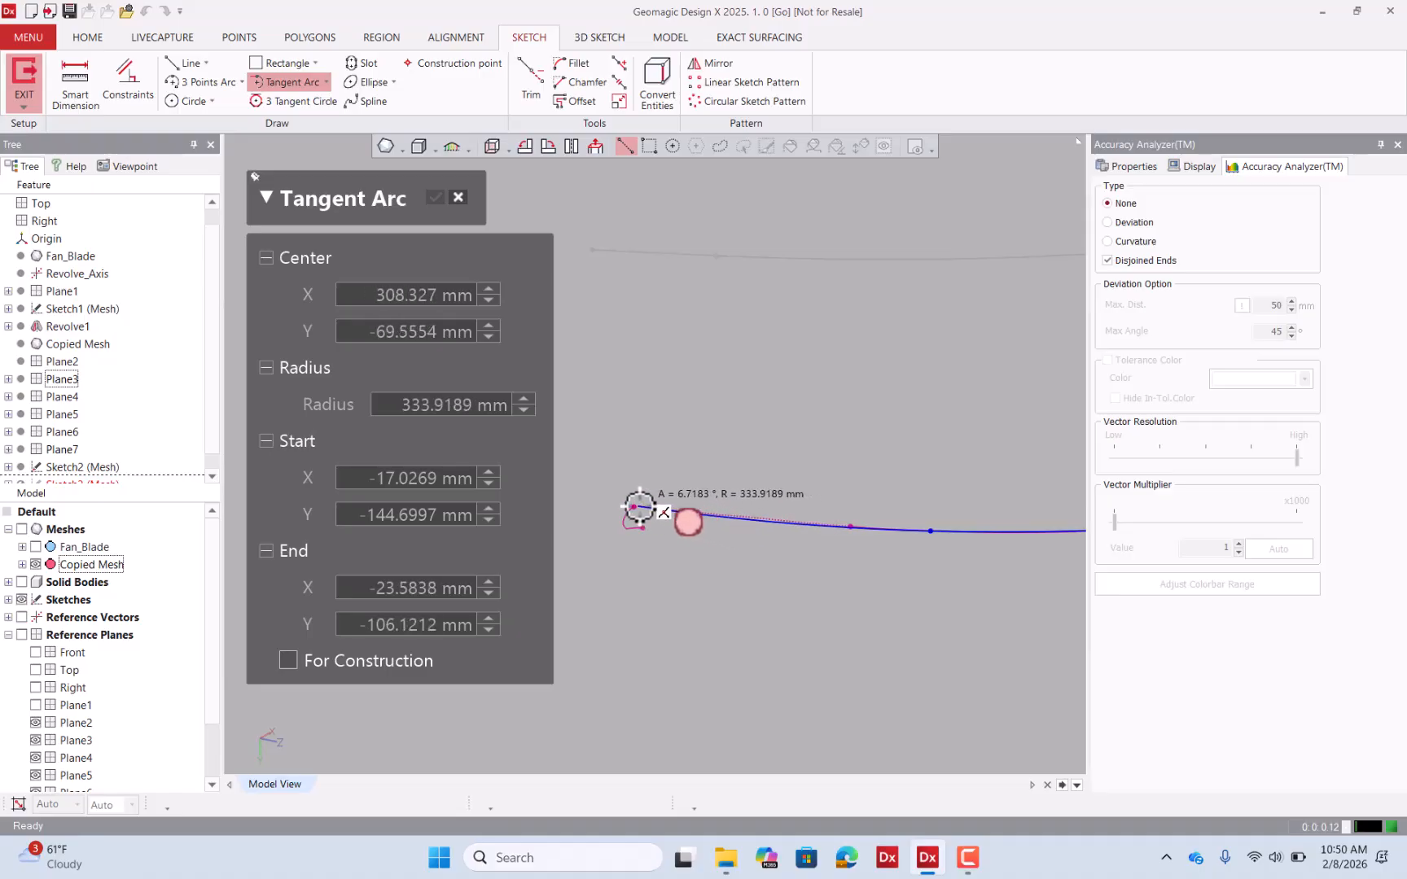
End the Tangent Arc command and exit the mesh sketch on Plane3.
left_click(458, 197)
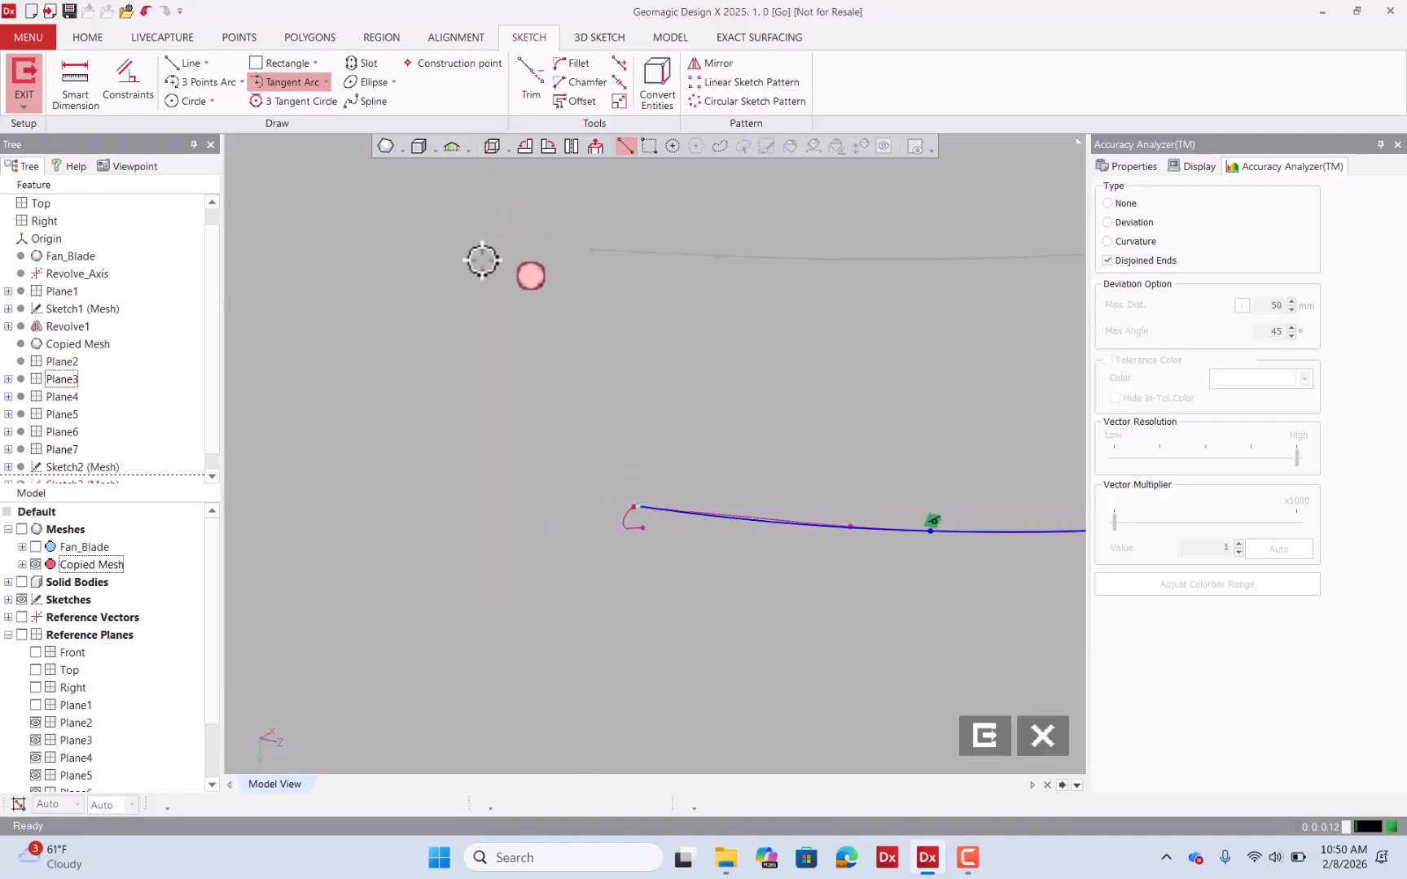
scroll(418, 376, "down", 2)
scroll(418, 375, "down", 1)
right_click_drag(489, 364, 1005, 471)
left_click(1031, 748)
Show the meshes and create a planar mesh sketch on Plane4 with Copied Mesh as the target.
left_click(949, 389)
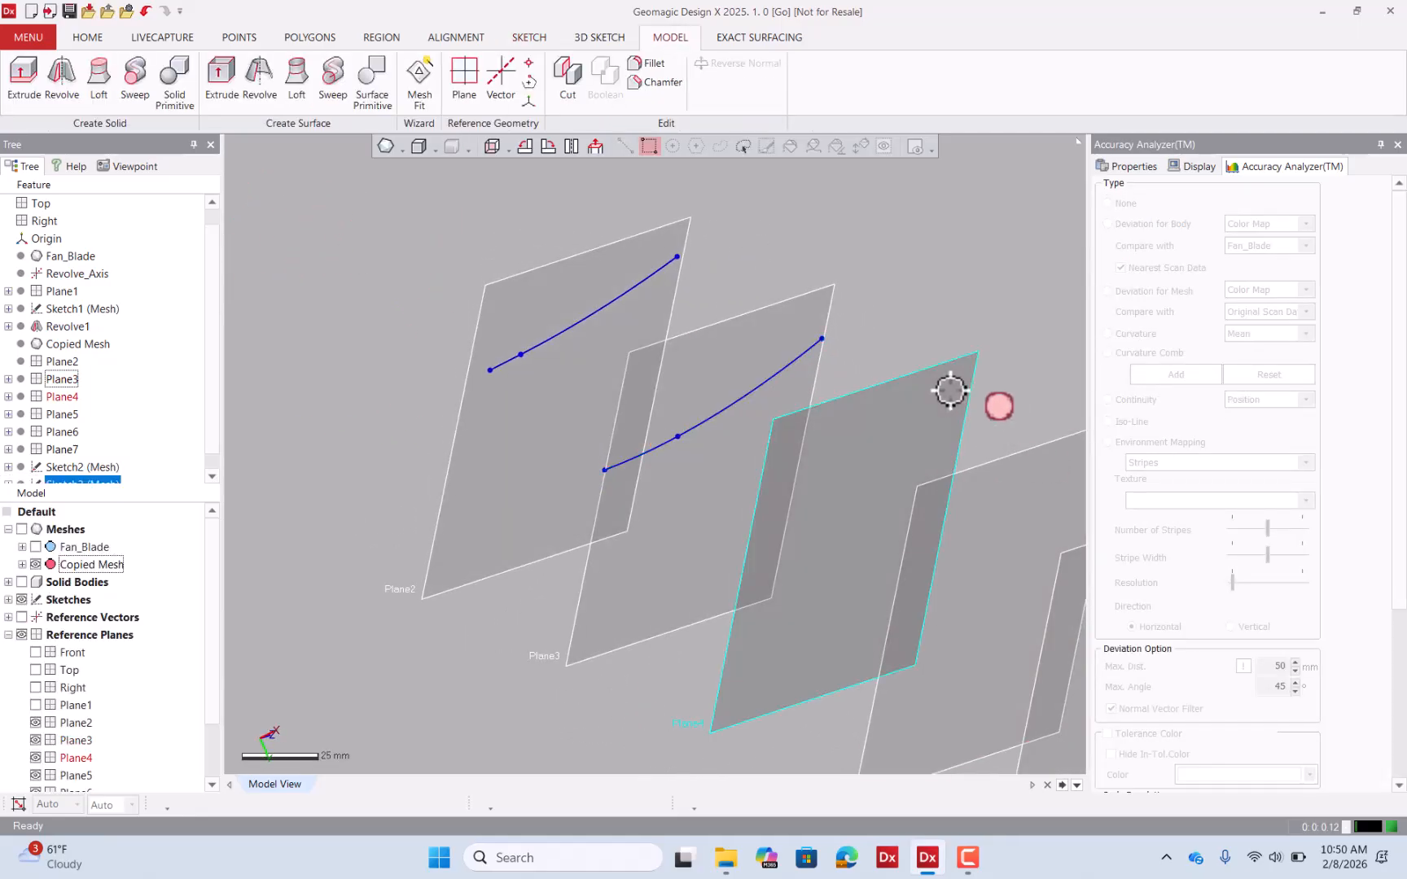
right_click(948, 389)
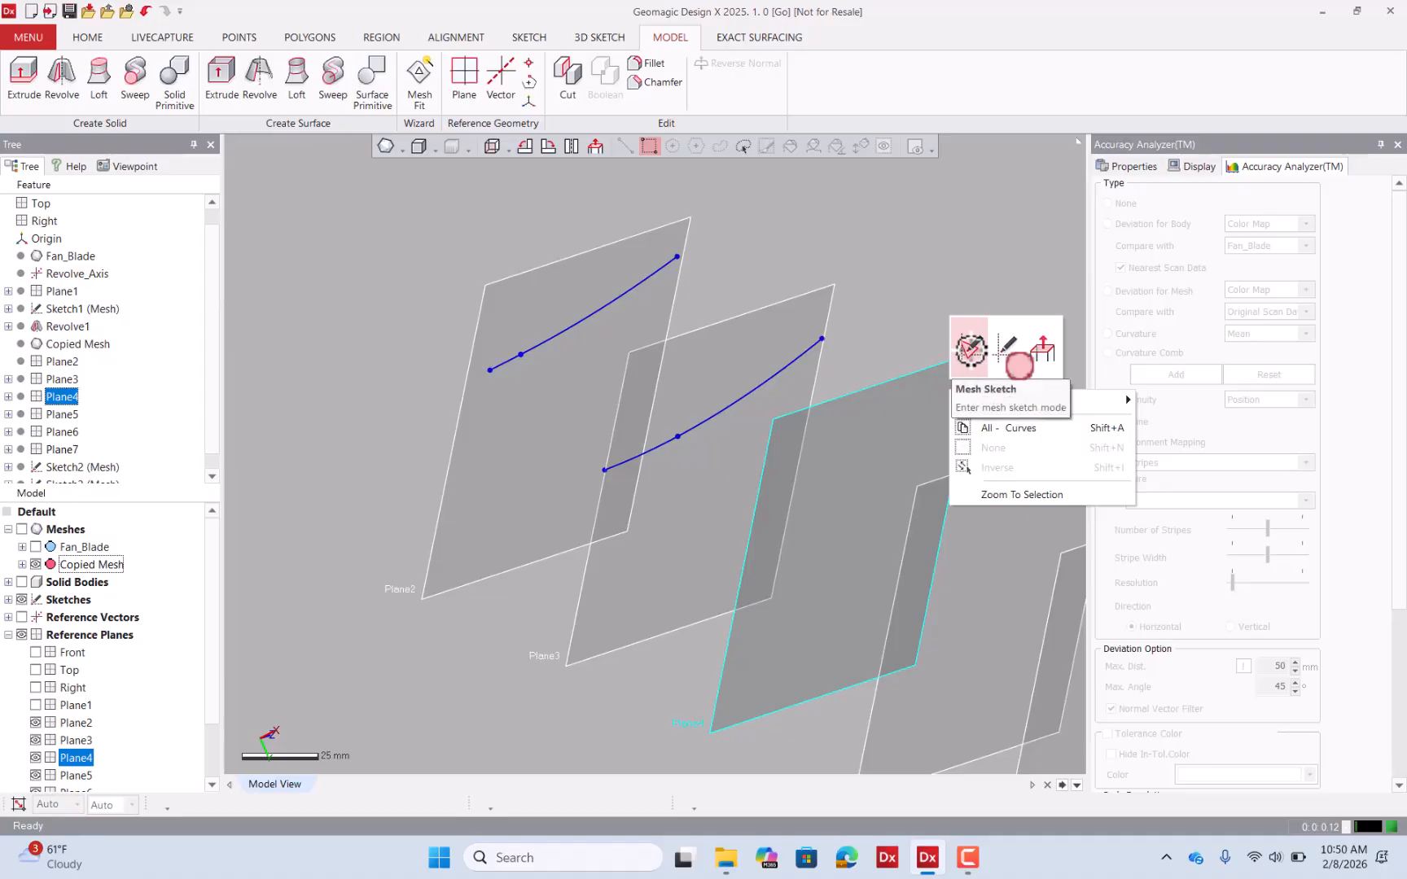
left_click(971, 350)
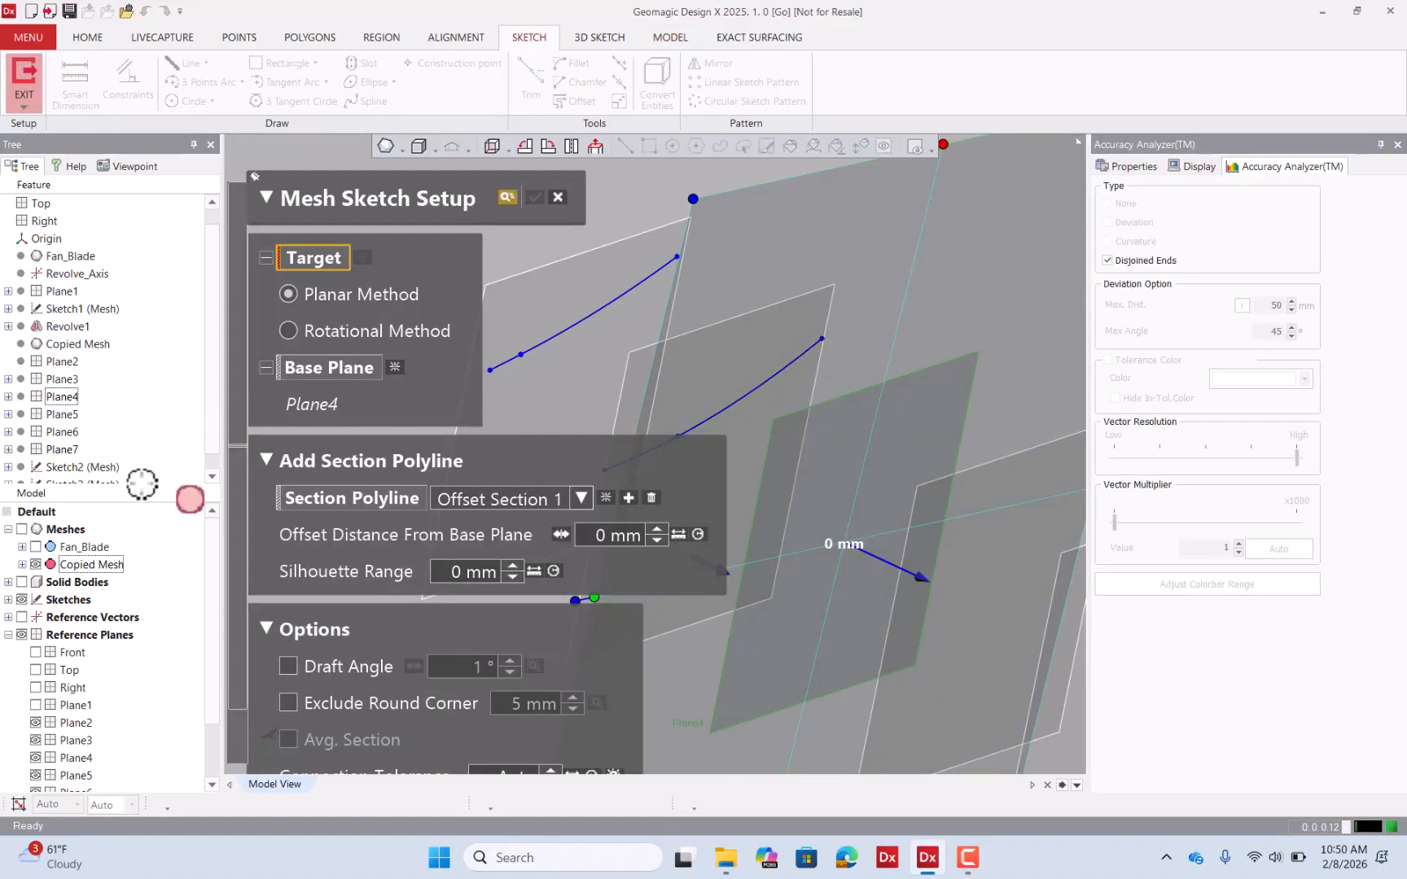
left_click(21, 529)
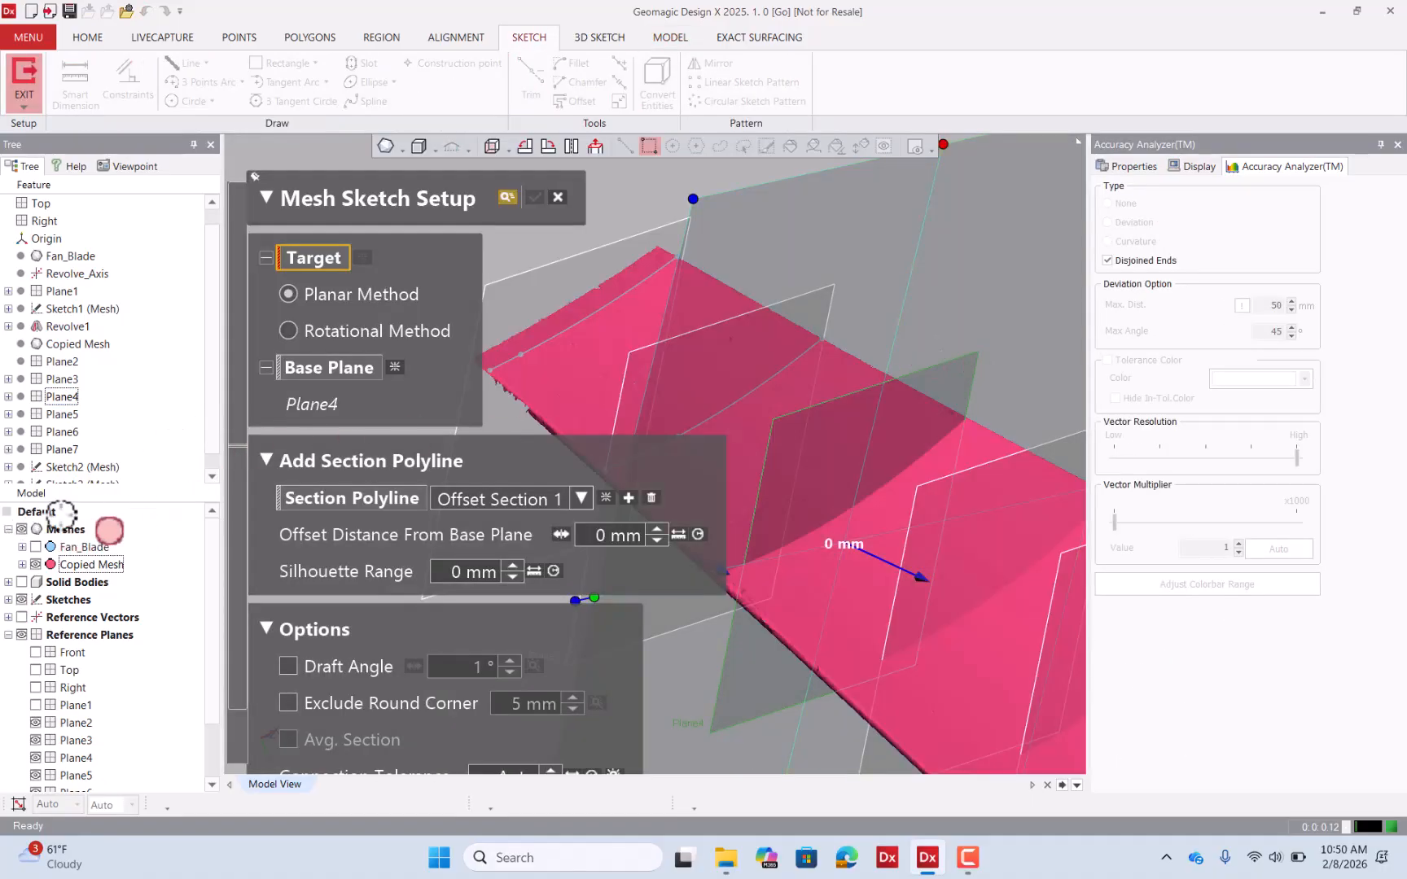
left_click(92, 563)
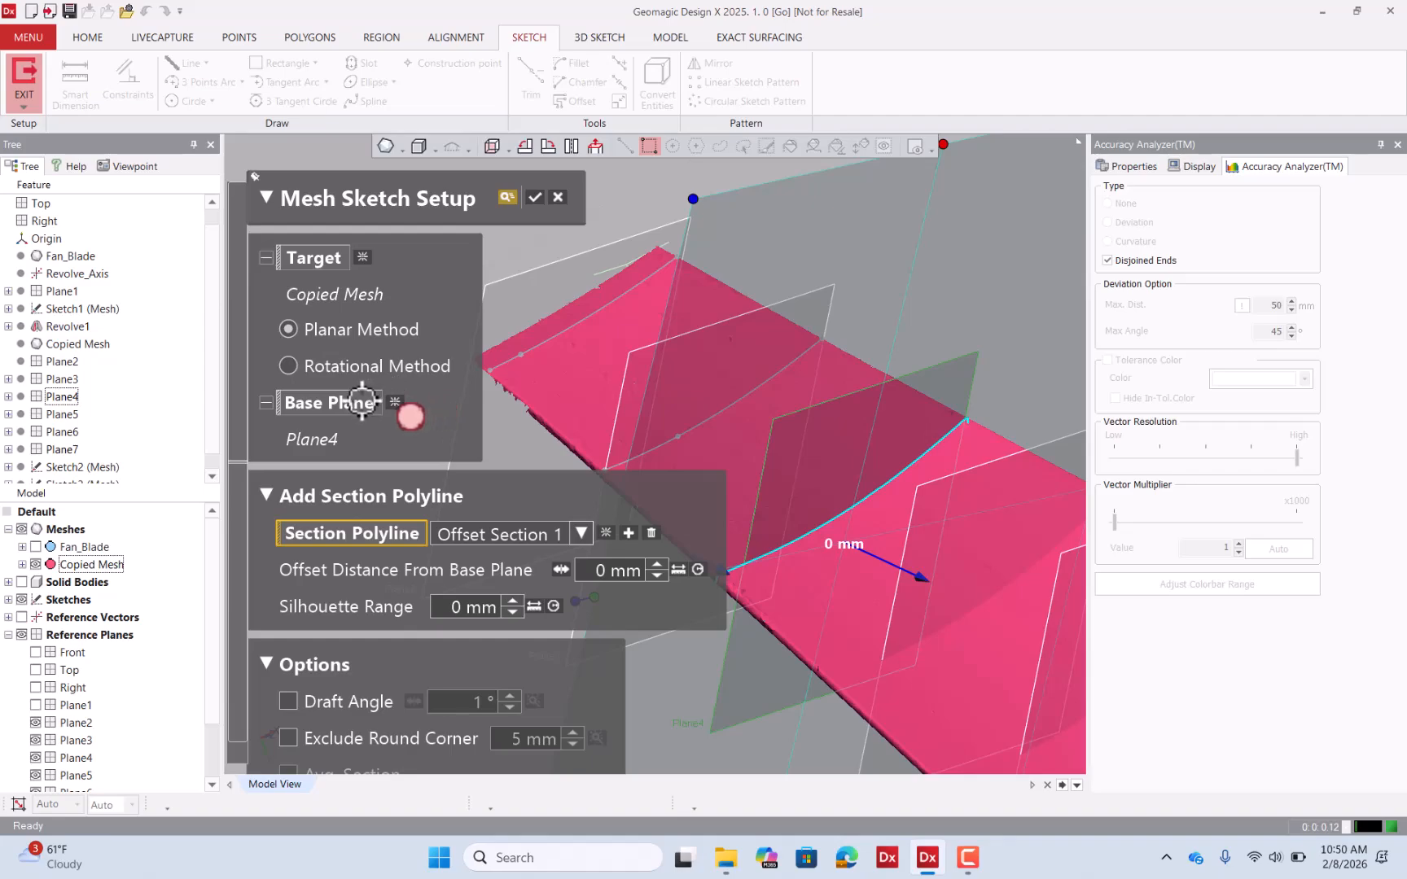
right_click_drag(802, 386, 779, 372)
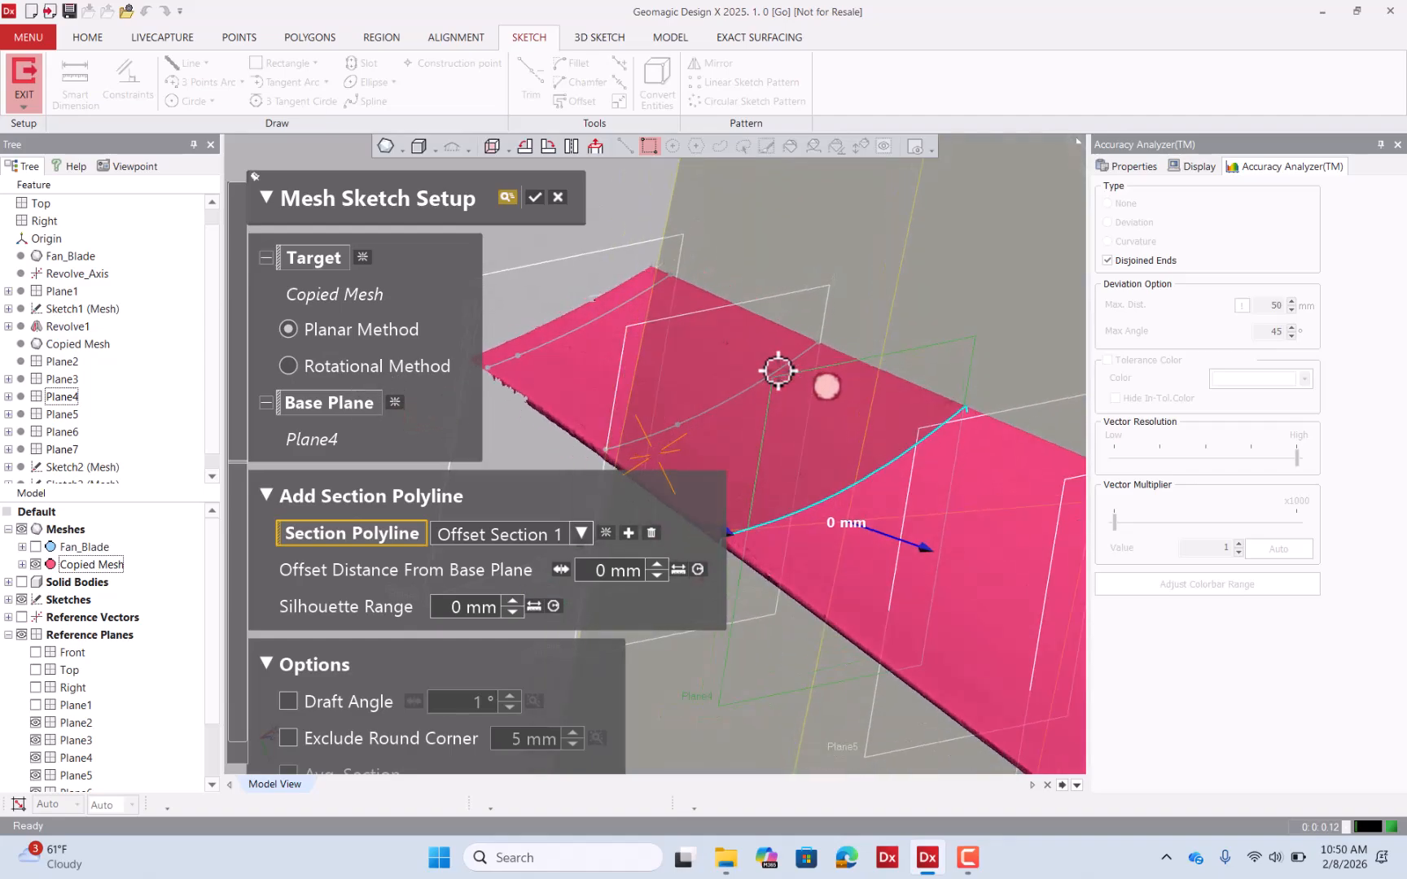
left_click(535, 197)
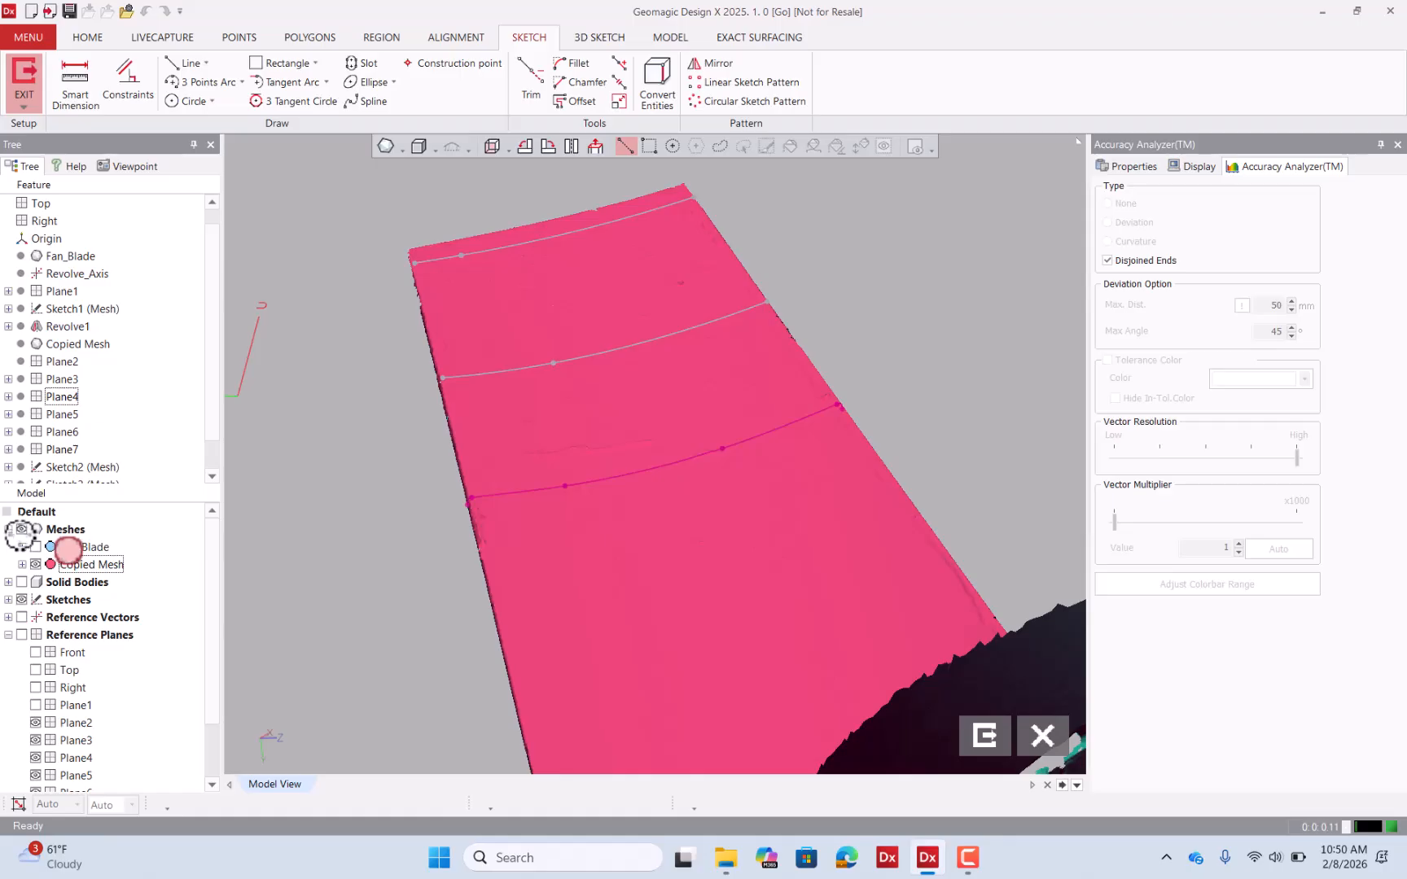
Hide the meshes and fit a three-point arc to the outer end segment of the Plane4 section polyline.
left_click(22, 529)
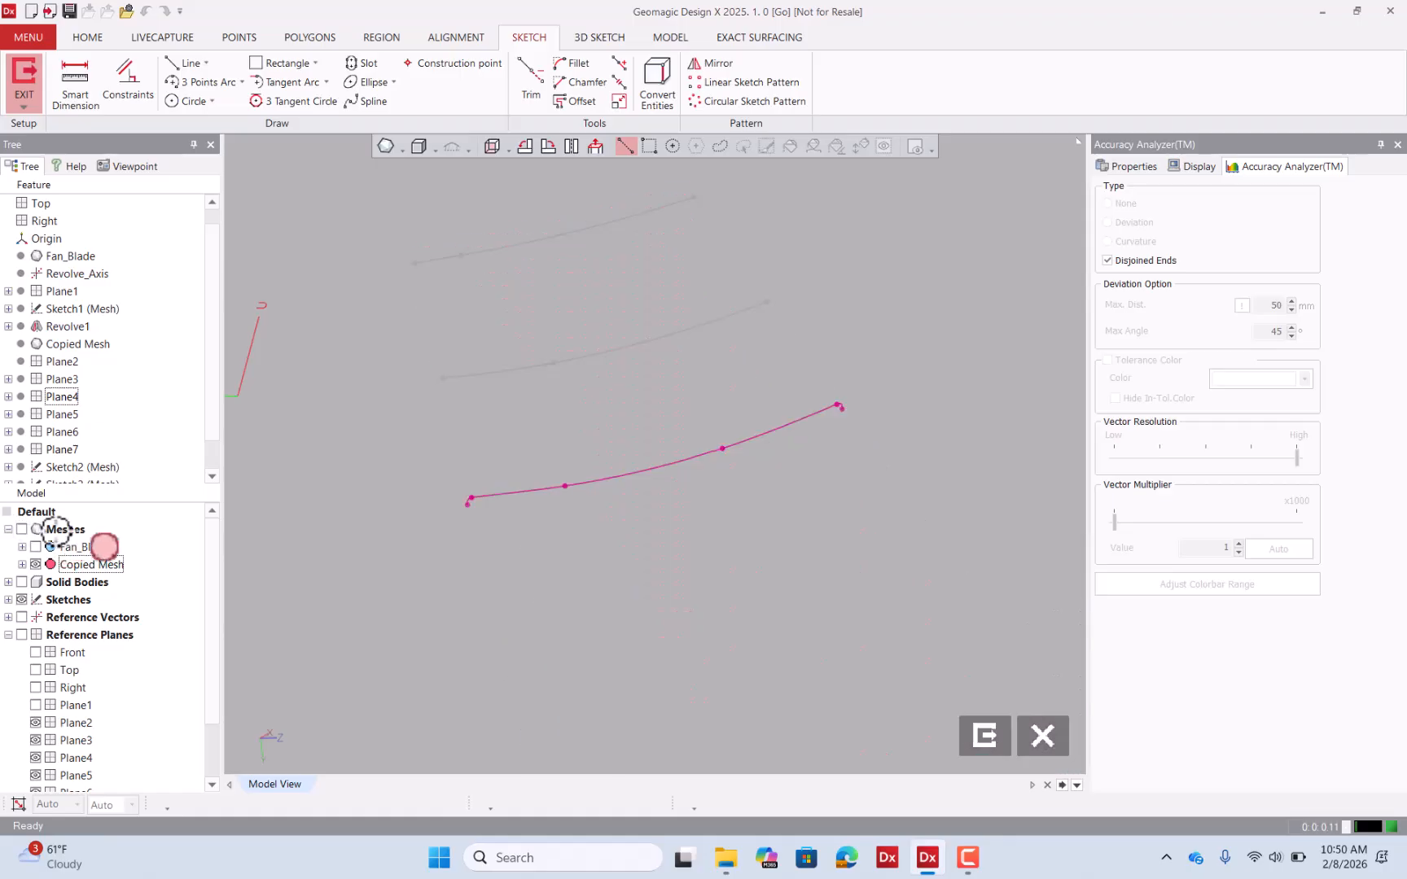
left_click(205, 82)
left_click(844, 430)
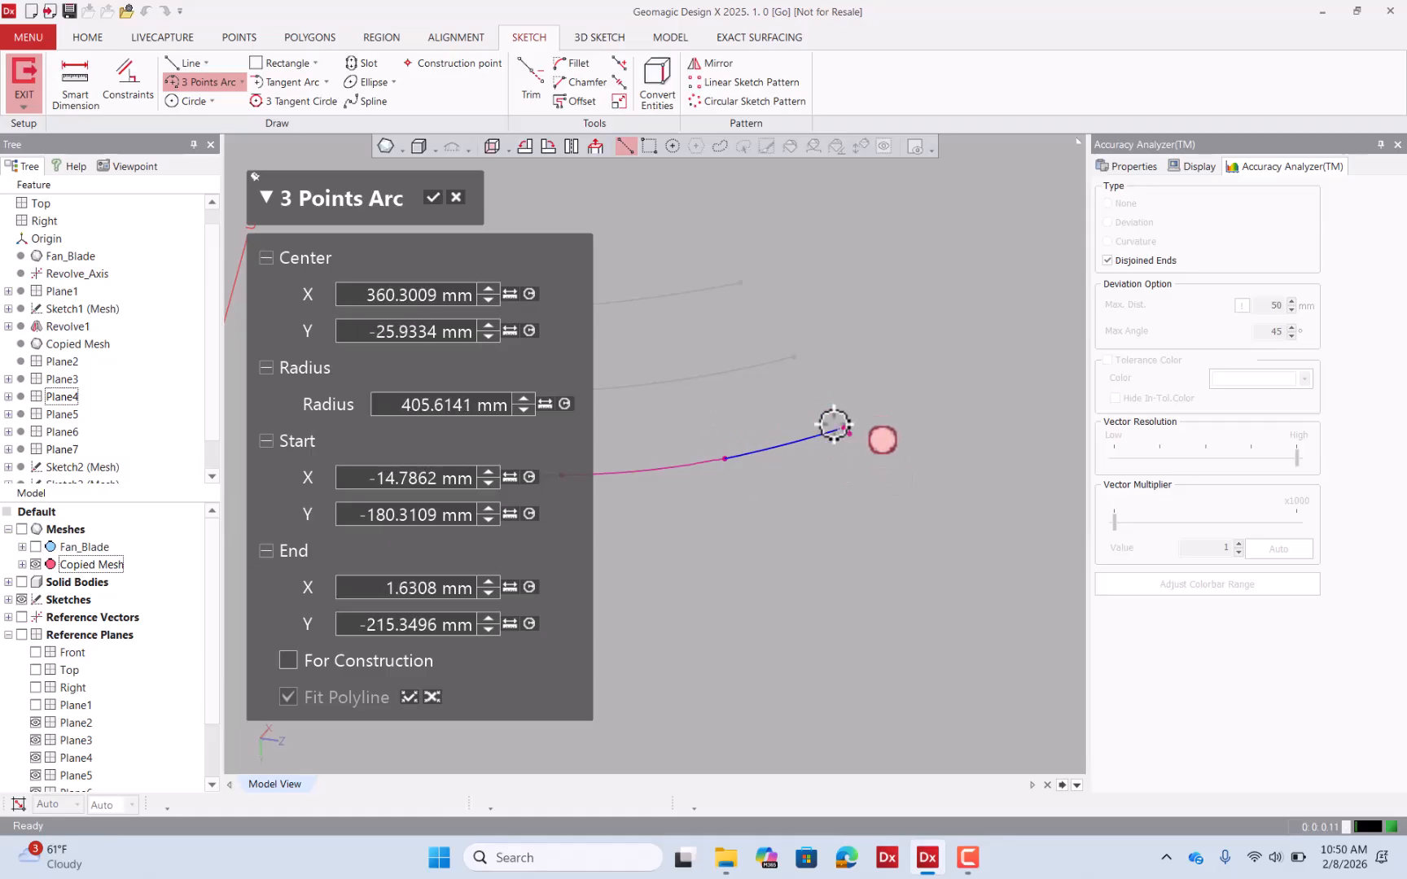
left_click(432, 198)
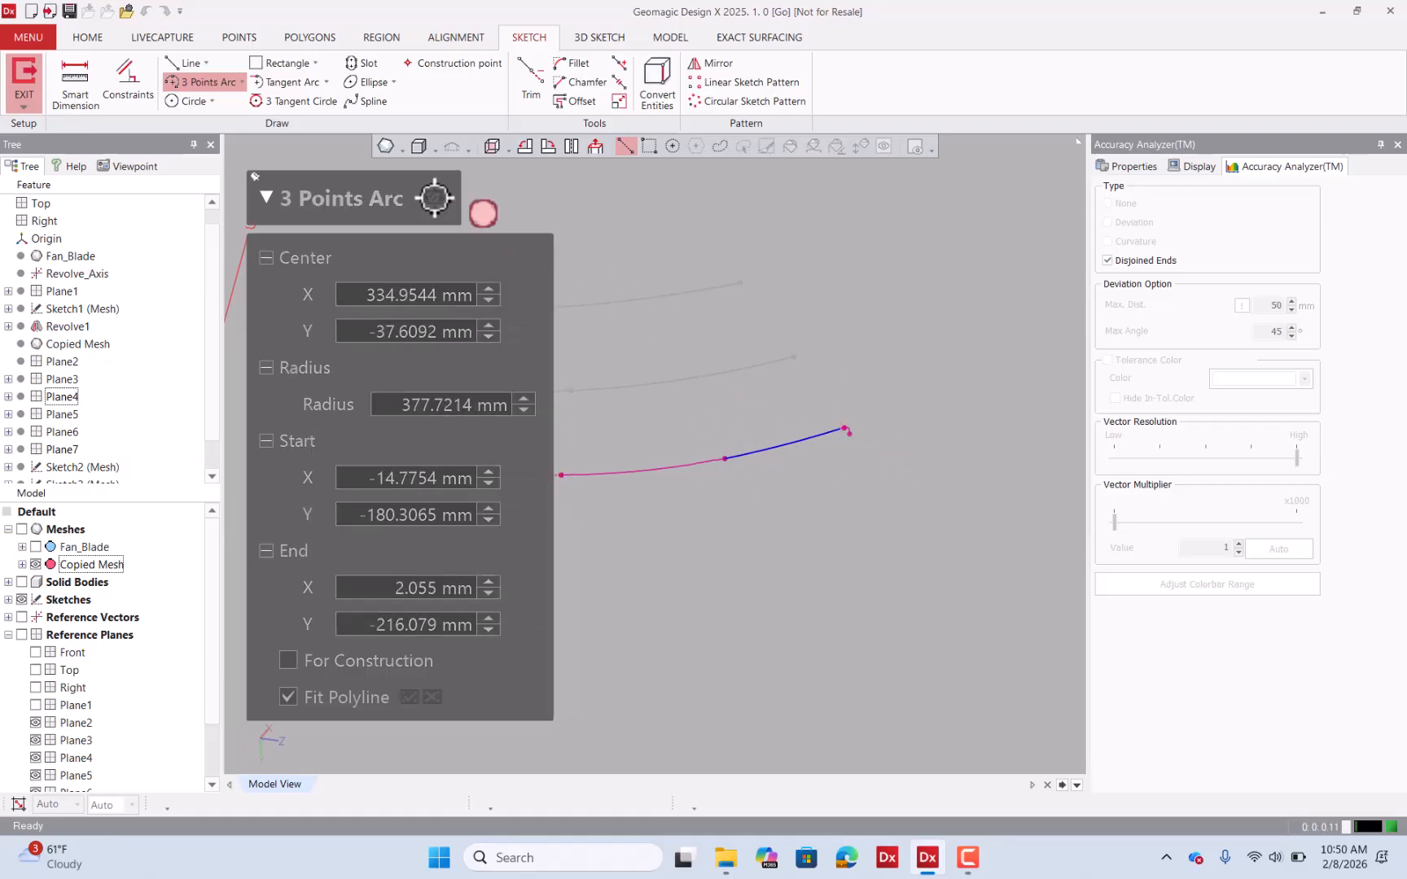
Continue the first arc with tangent arcs along the rest of the Plane4 section polyline and exit the sketch.
left_click(727, 463)
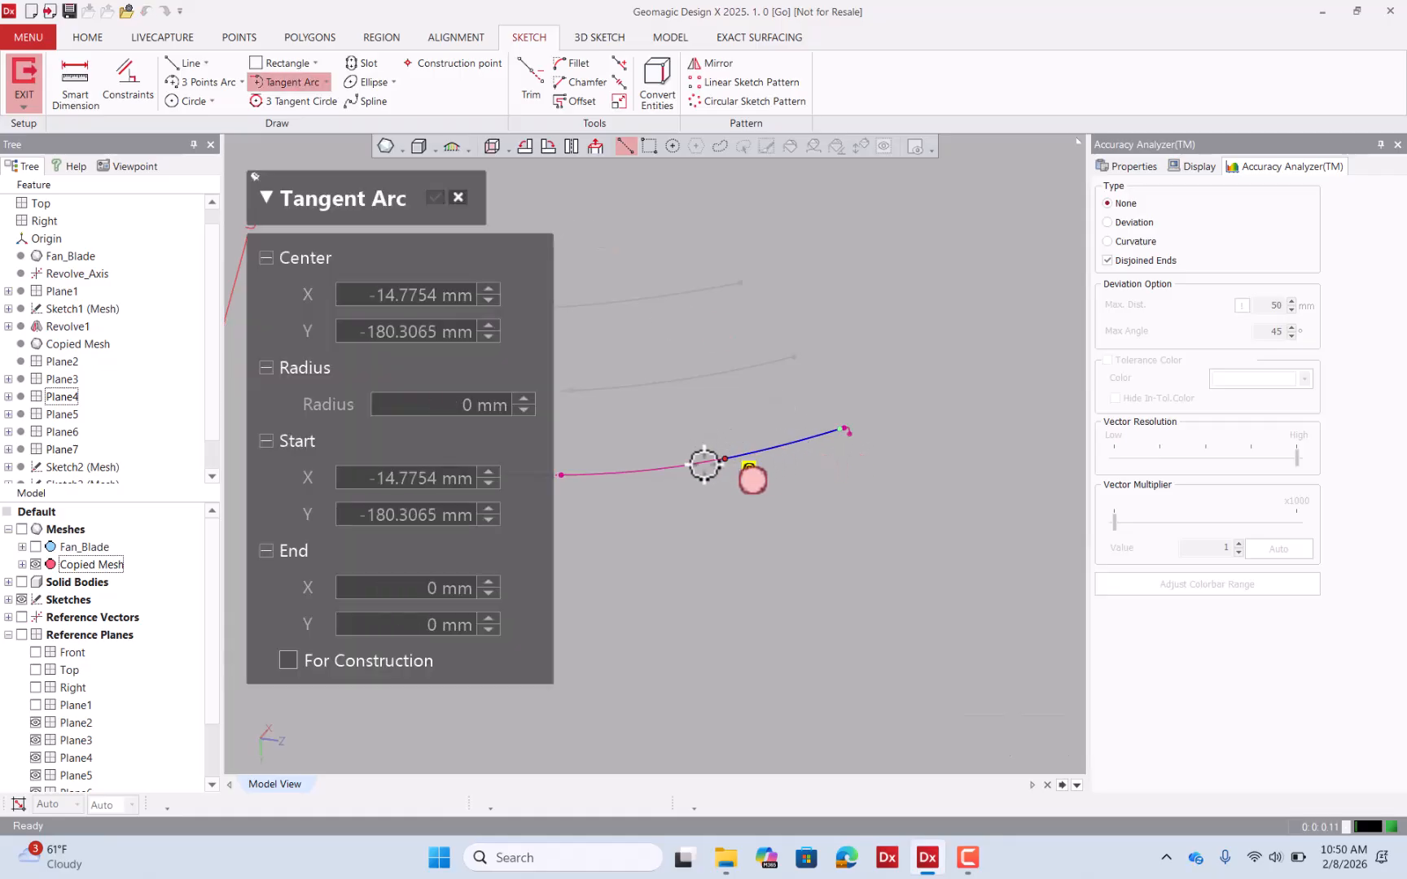
left_click(561, 476)
scroll(910, 496, "down", 3)
scroll(627, 494, "up", 9)
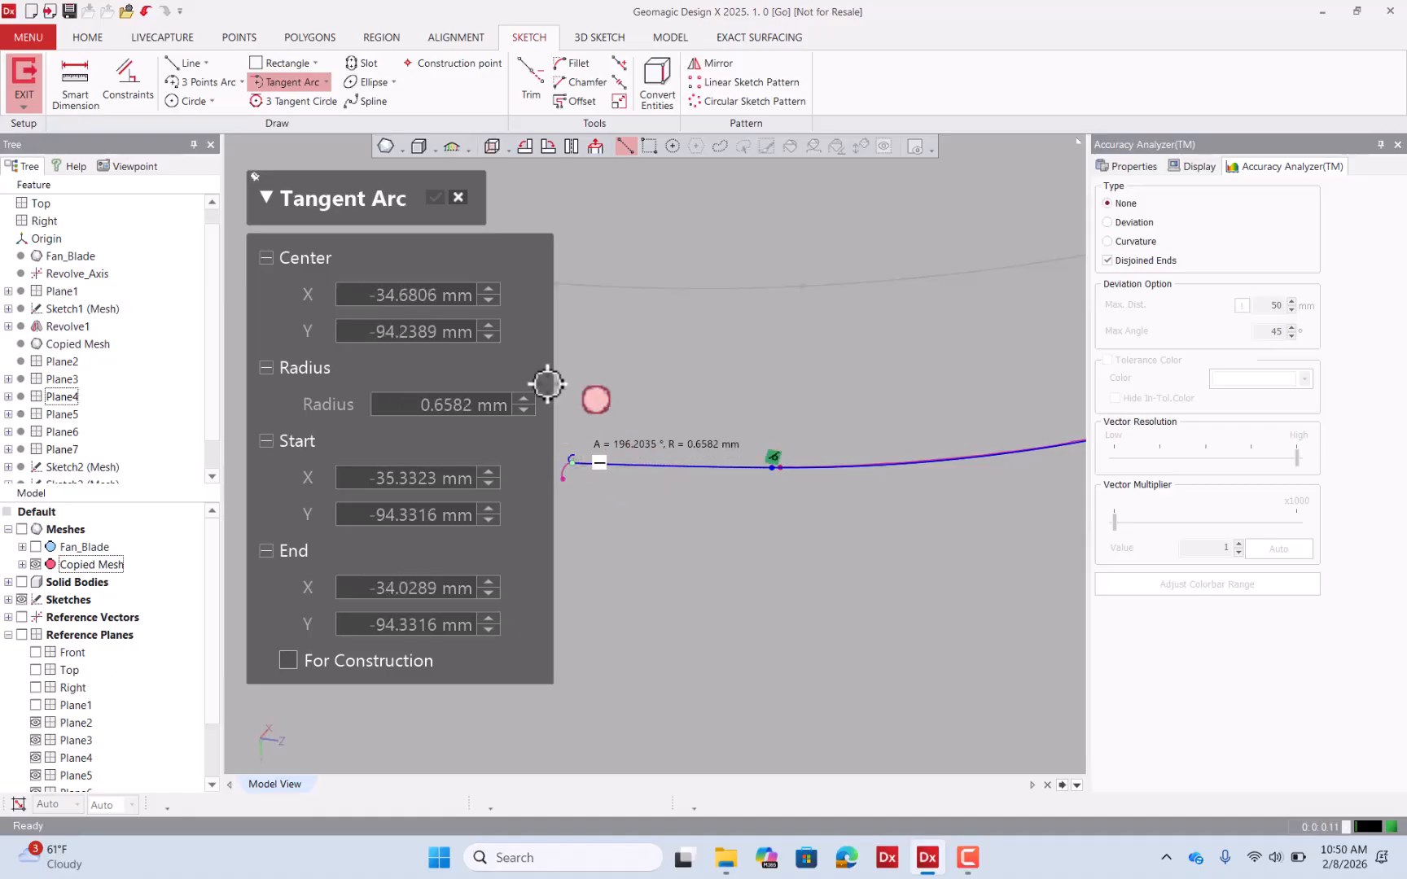
left_click(459, 198)
scroll(521, 398, "down", 2)
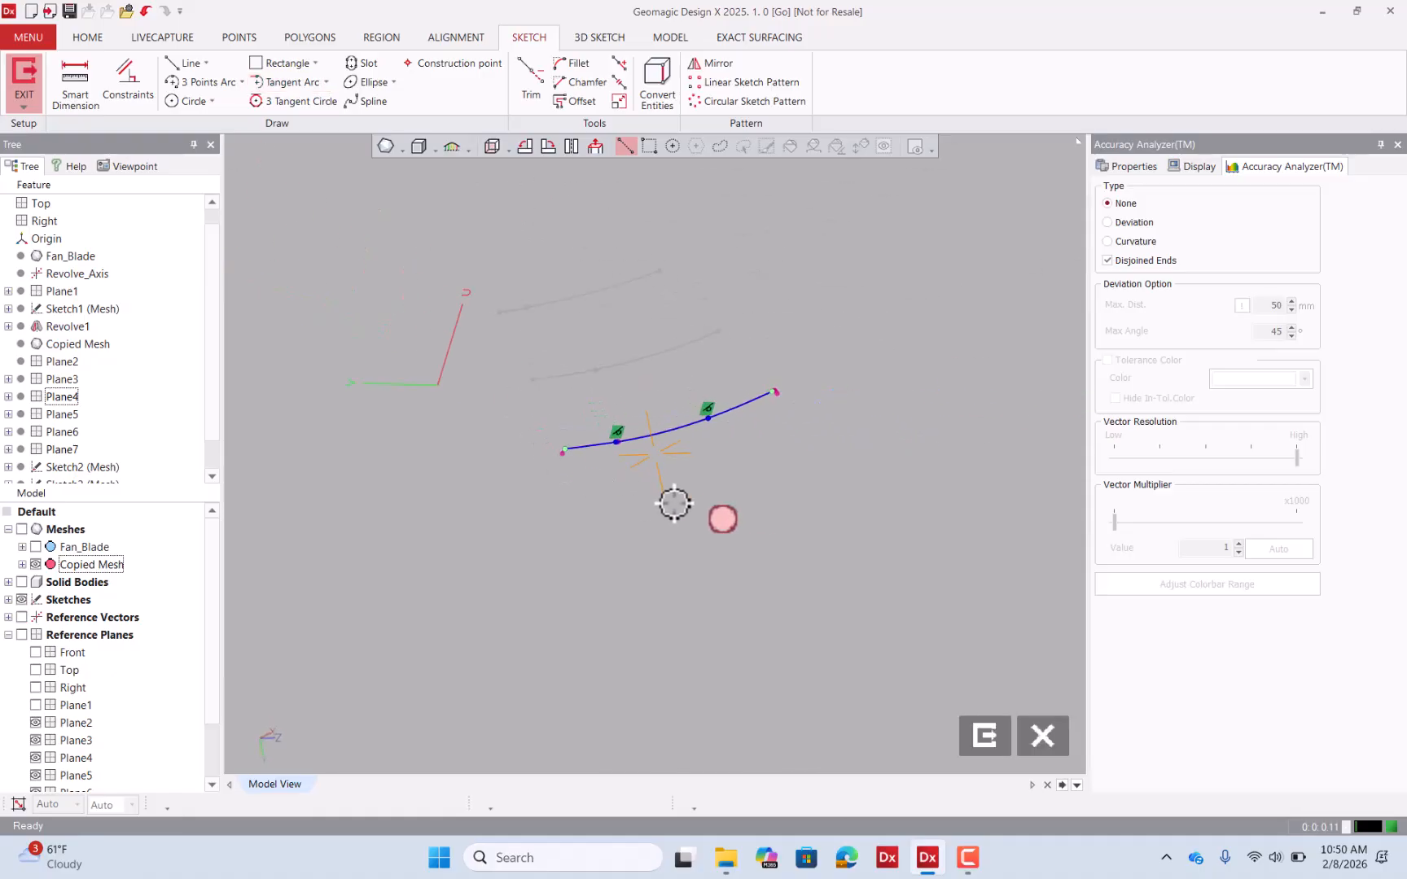
left_click(985, 735)
Show the meshes and create a planar mesh sketch on Plane5 with Copied Mesh as the target.
right_click_drag(867, 558, 986, 516)
right_click(833, 376)
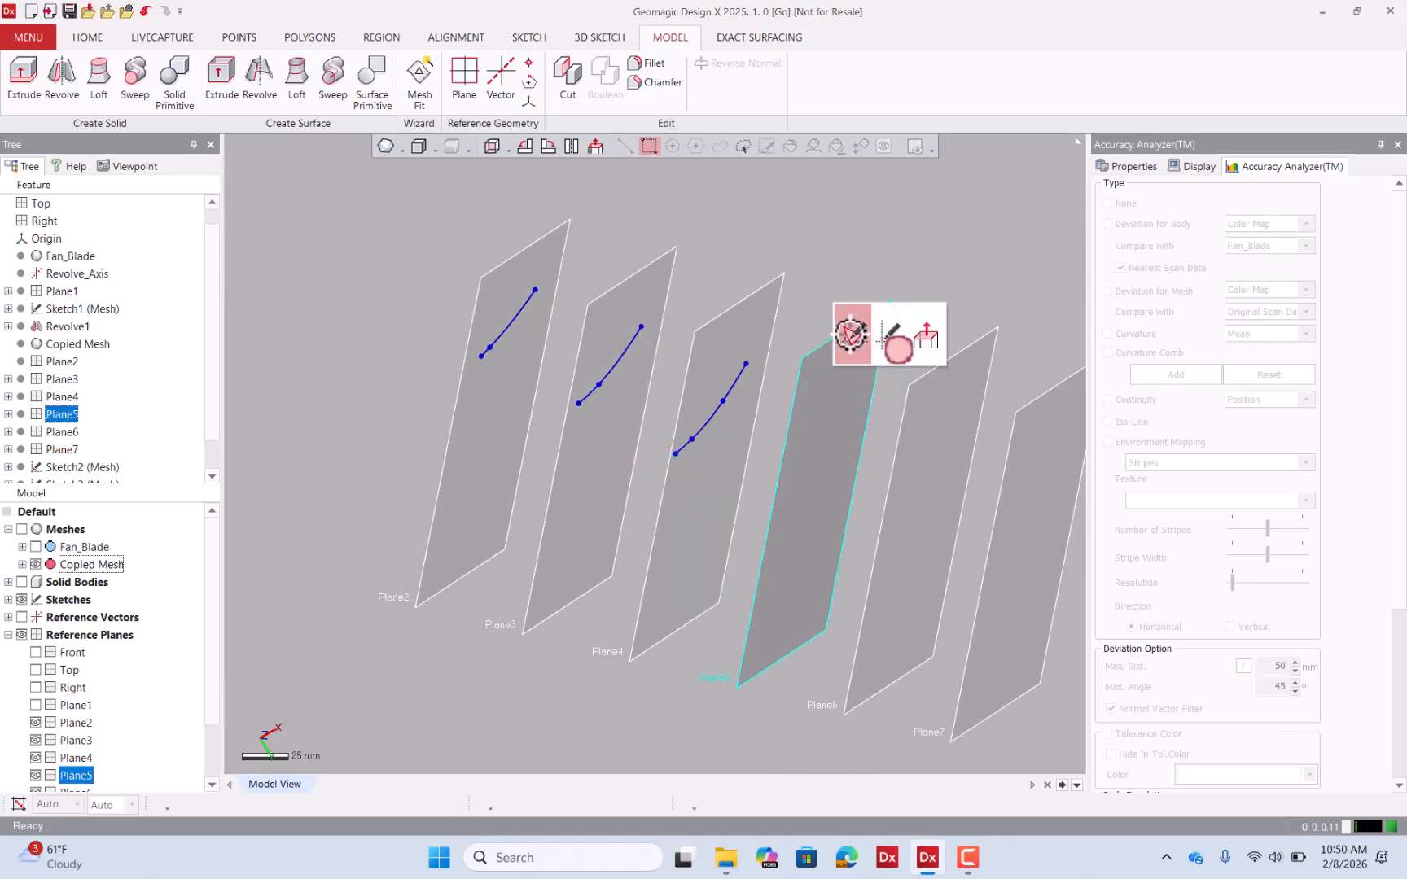
left_click(850, 330)
left_click(22, 529)
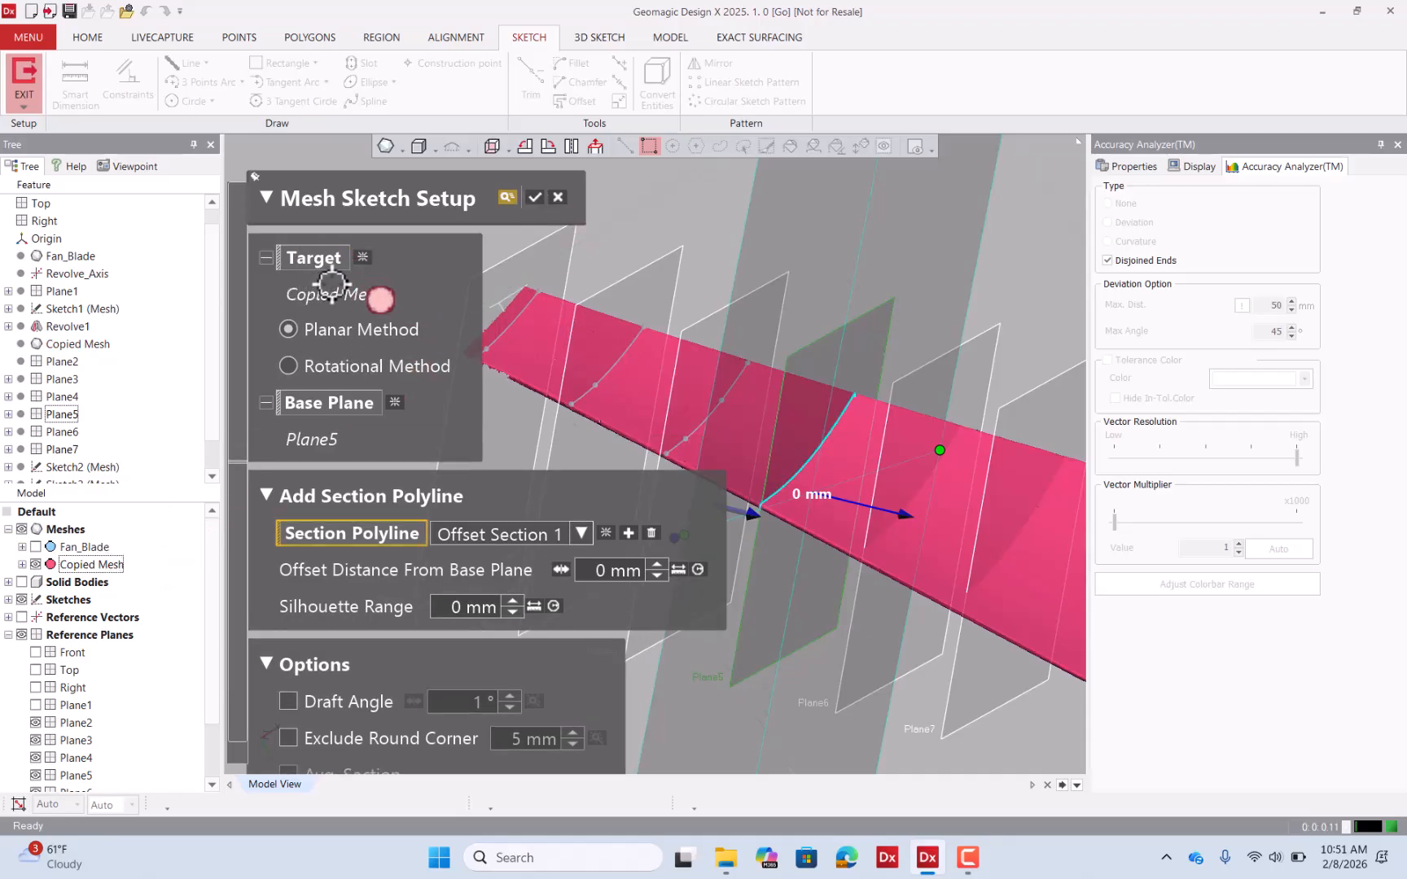
left_click(534, 198)
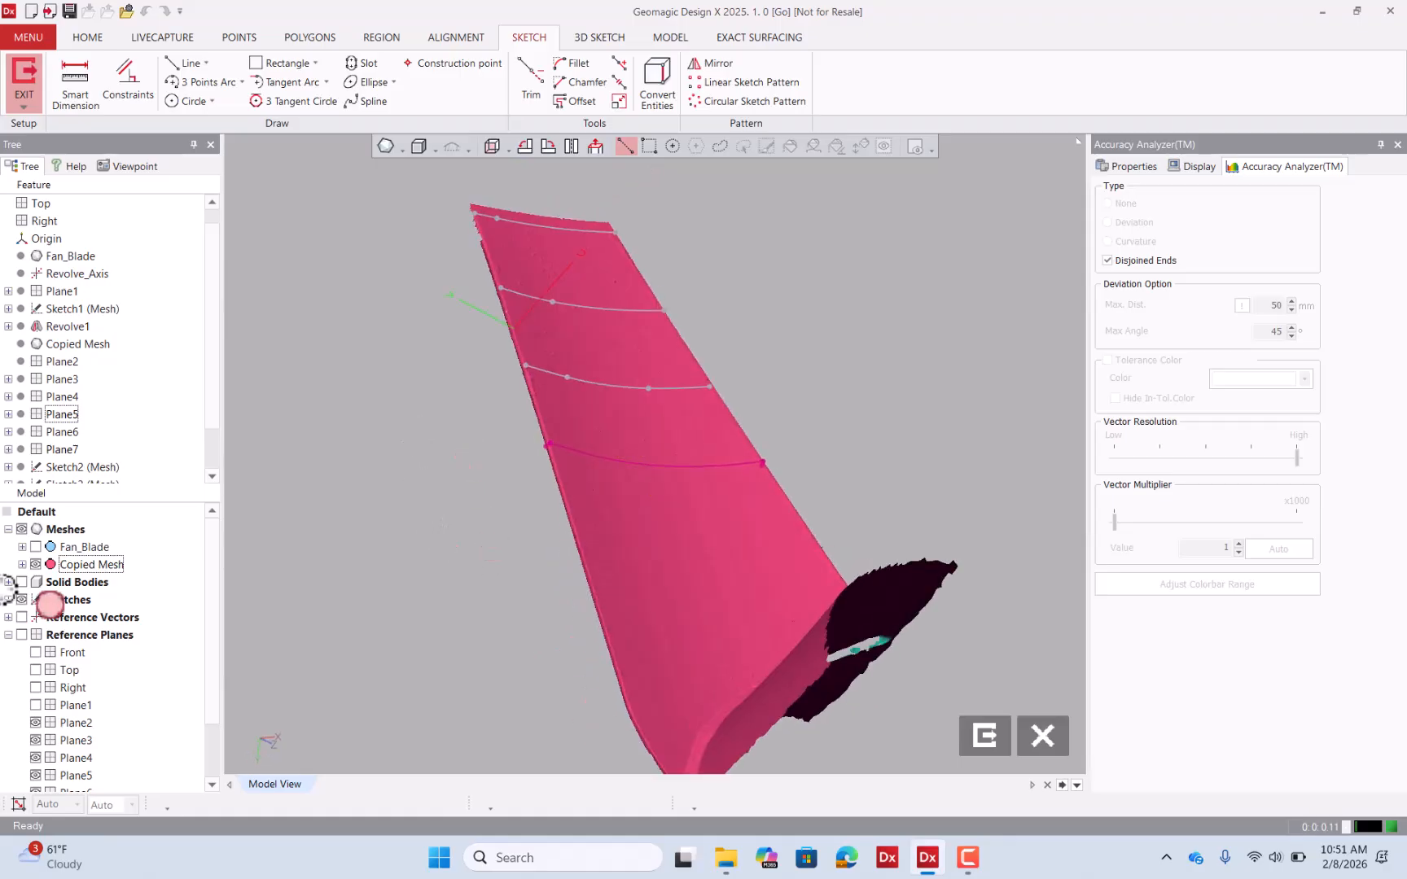
Hide the meshes, fit a single three-point arc to the whole Plane5 section polyline and exit the sketch.
left_click(21, 529)
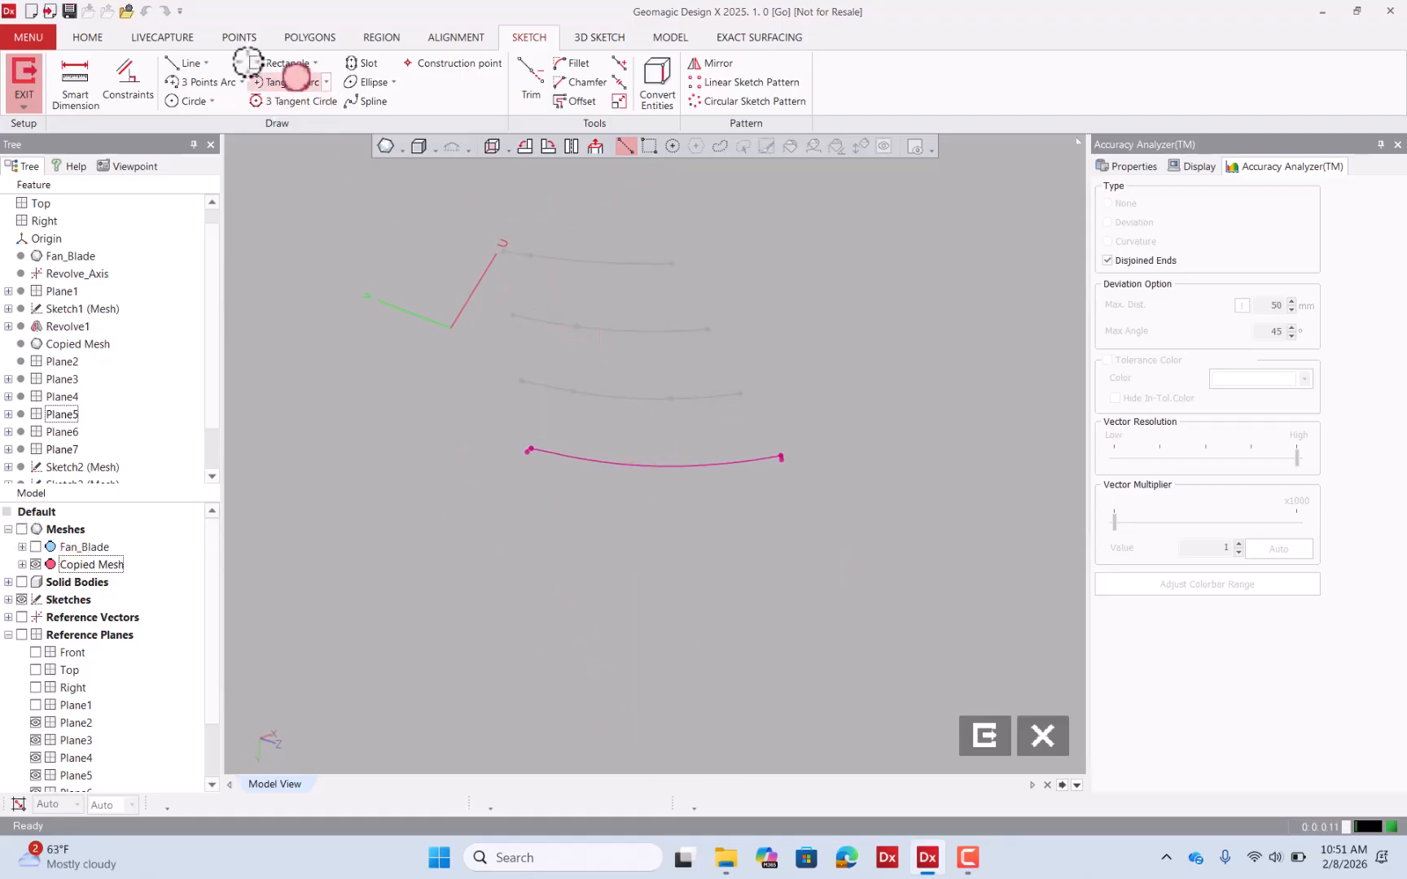
left_click(218, 84)
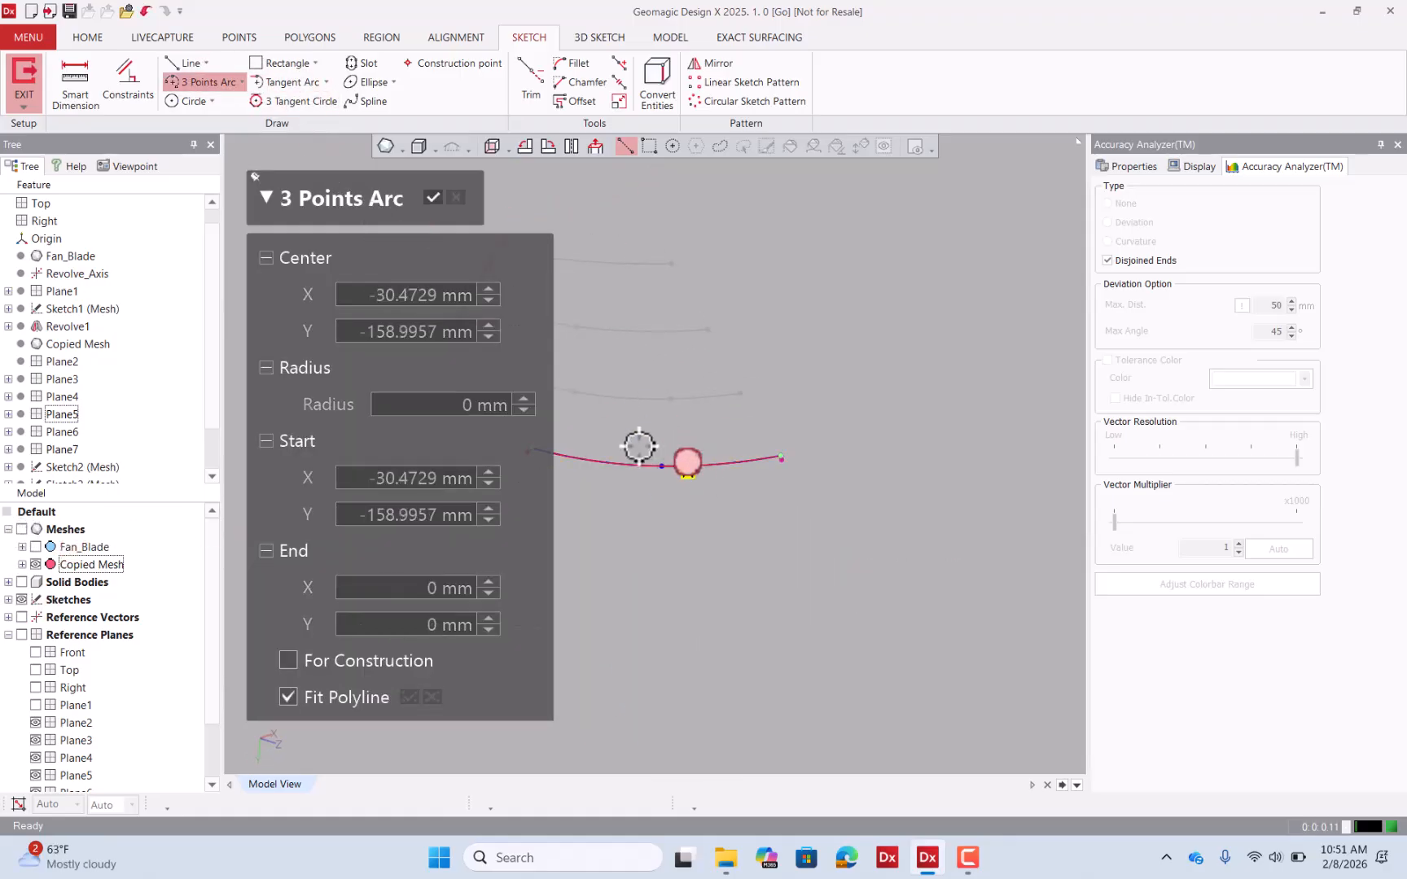
left_click(432, 195)
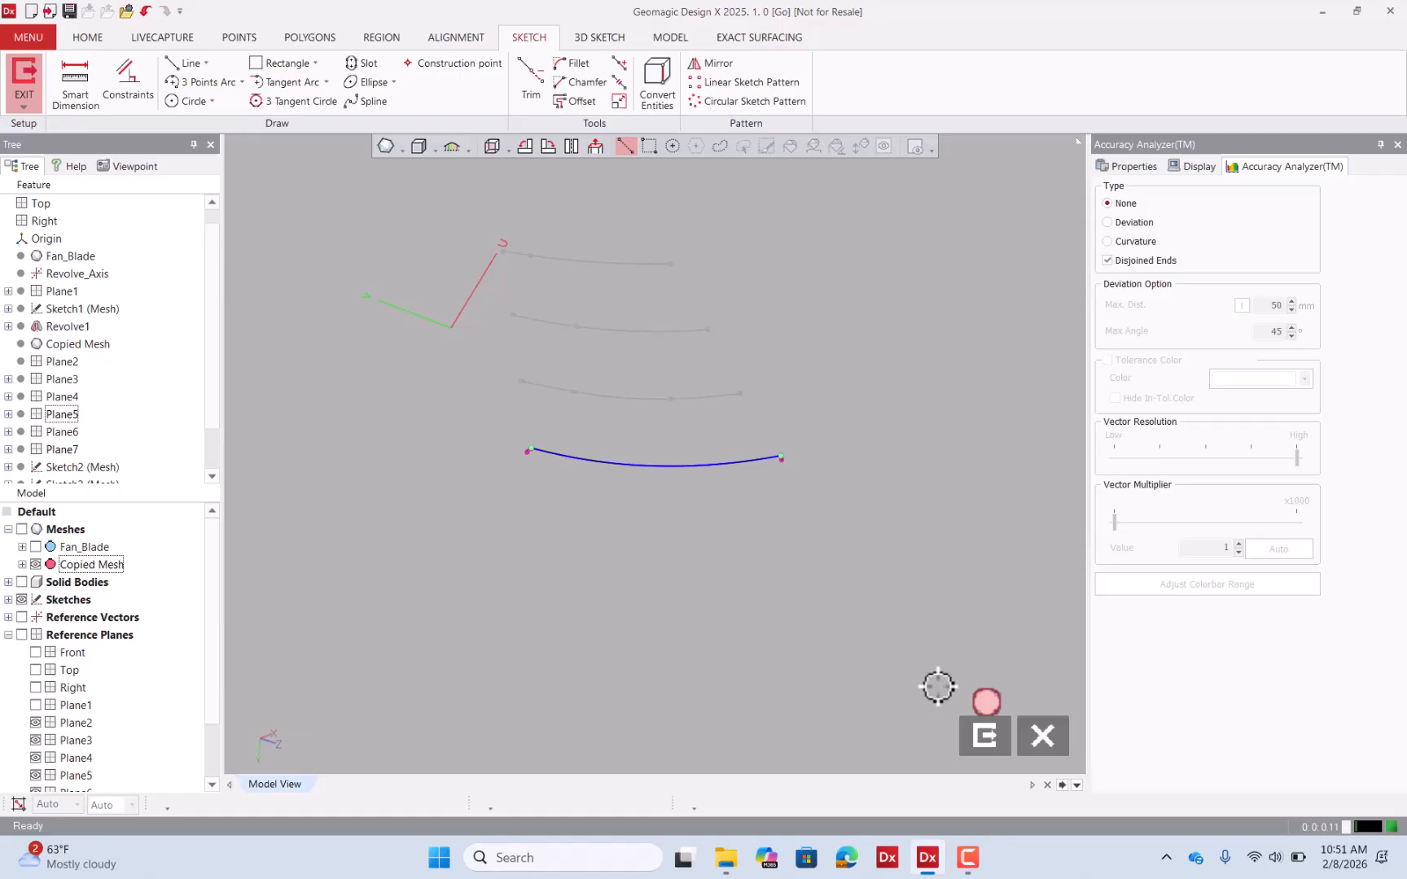
left_click(989, 736)
Create a planar mesh sketch on Plane6 with Copied Mesh as the target.
mouse_move(570, 446)
right_mouse_down()
mouse_move(801, 581)
mouse_move(754, 480)
mouse_move(841, 494)
right_mouse_up()
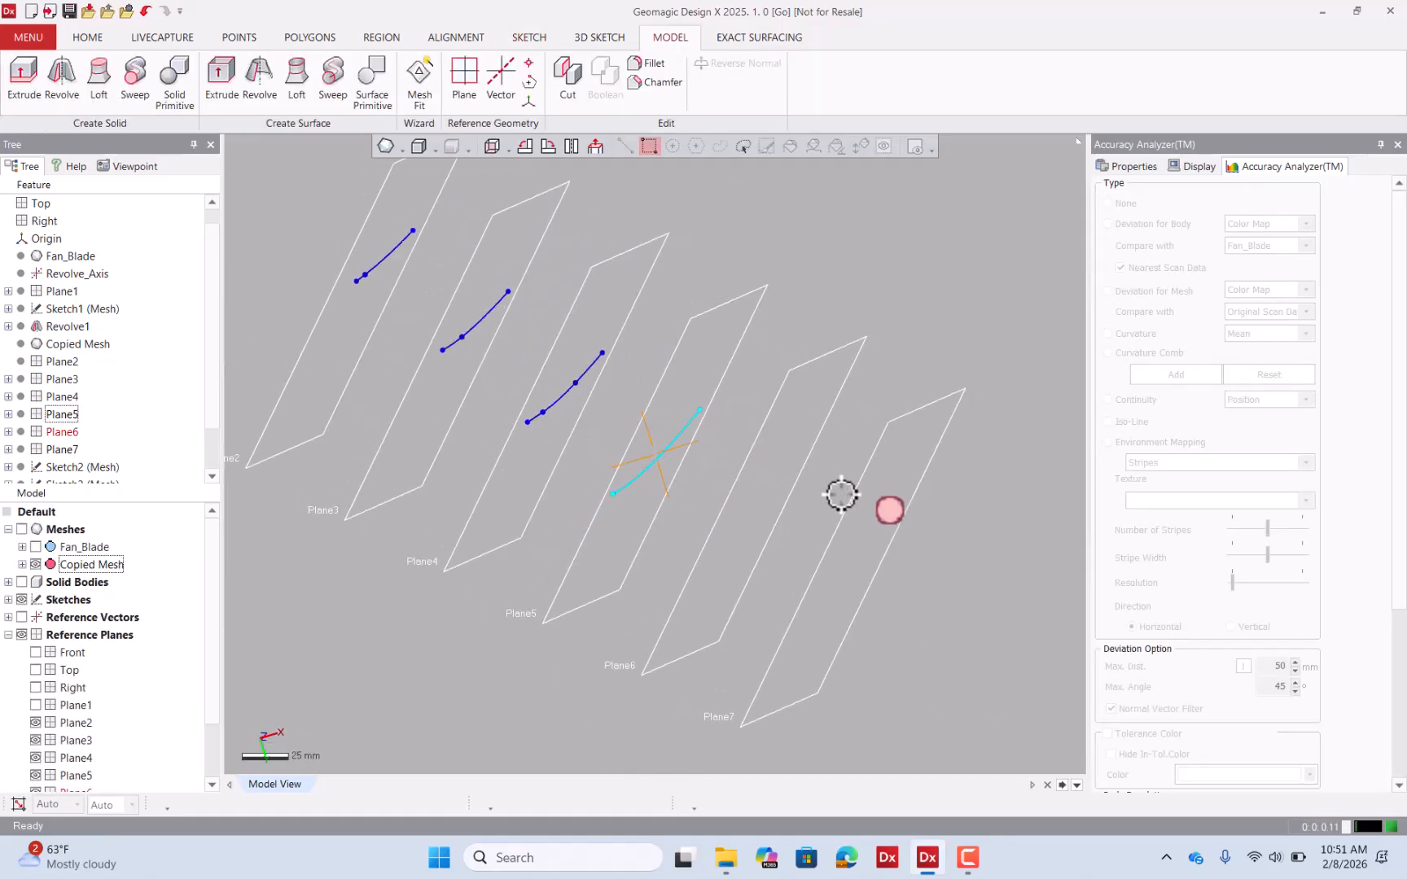
right_click(794, 403)
left_click(878, 369)
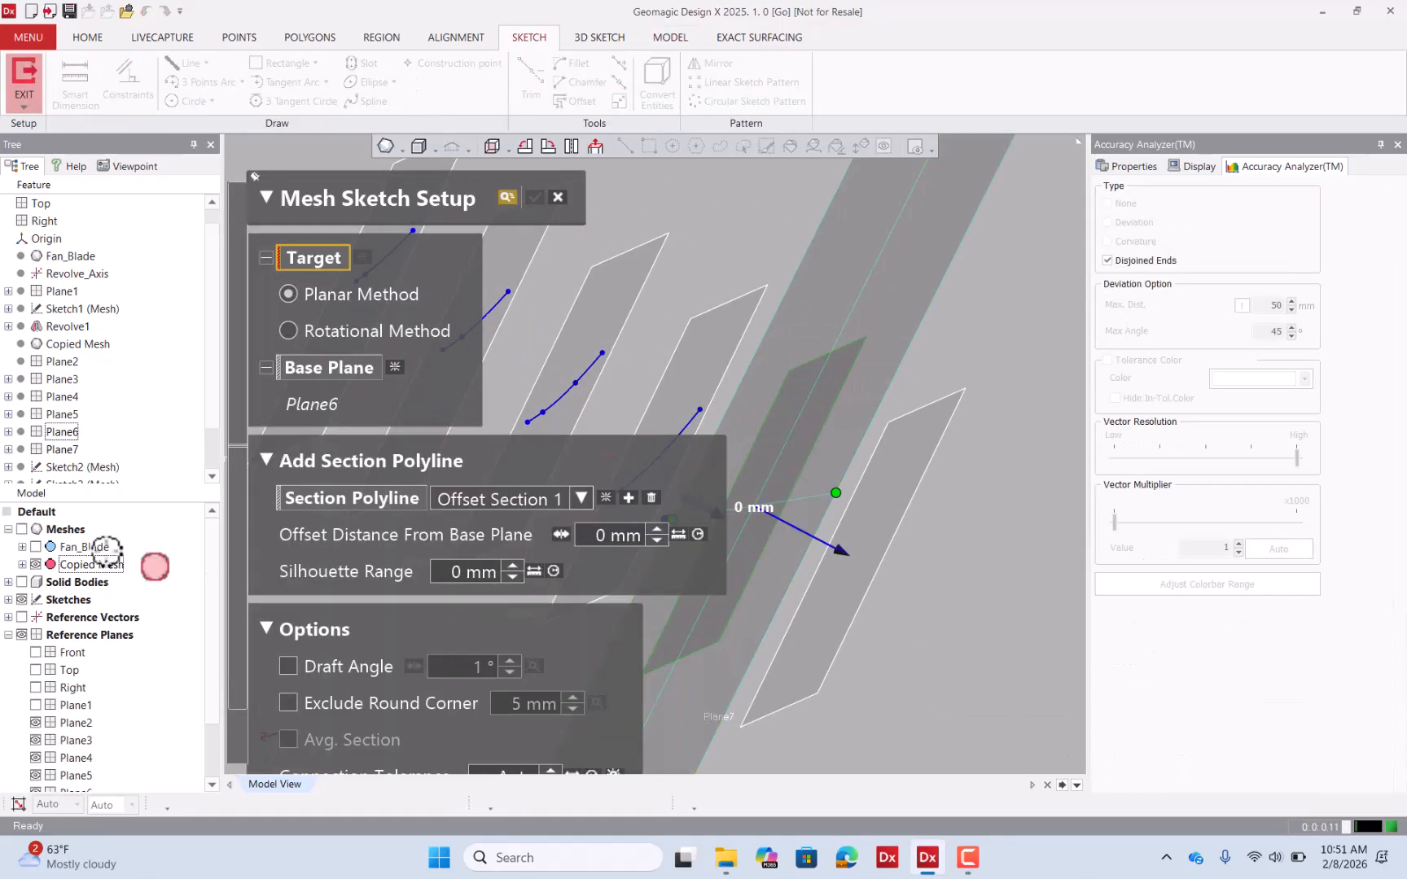
left_click(90, 563)
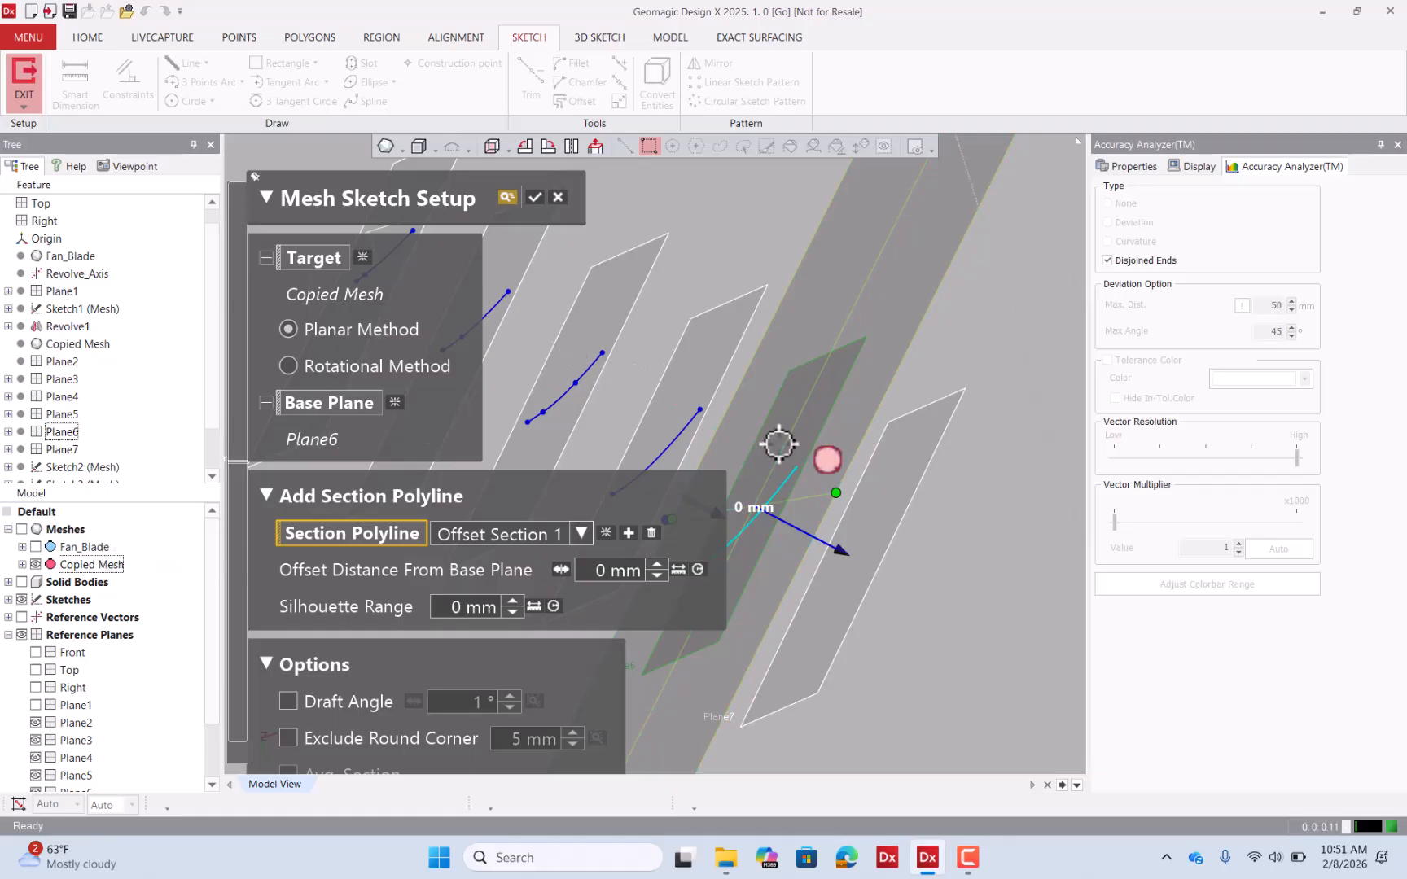
right_click_drag(778, 446, 634, 285)
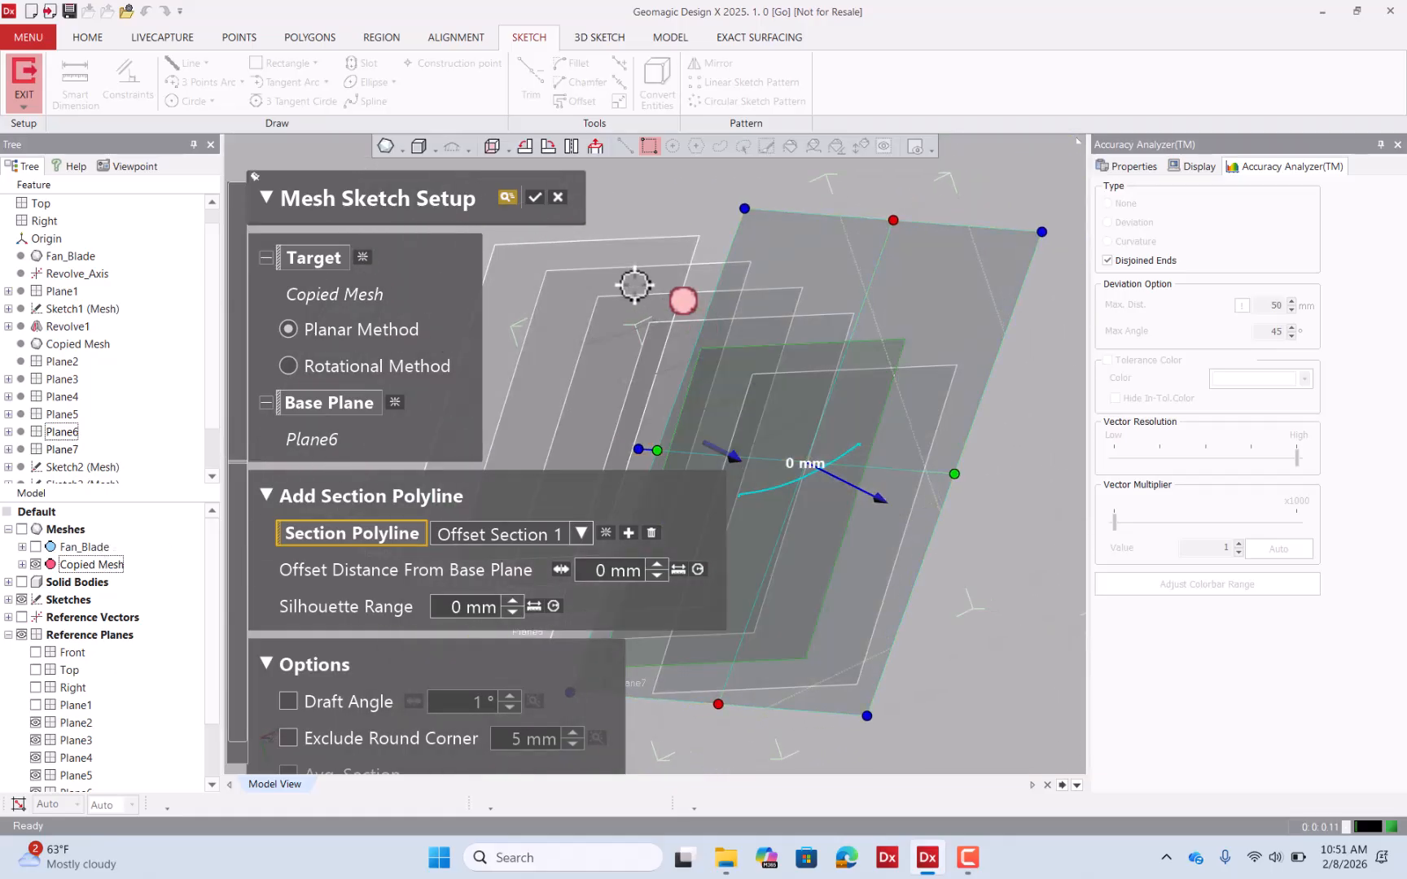
left_click(537, 198)
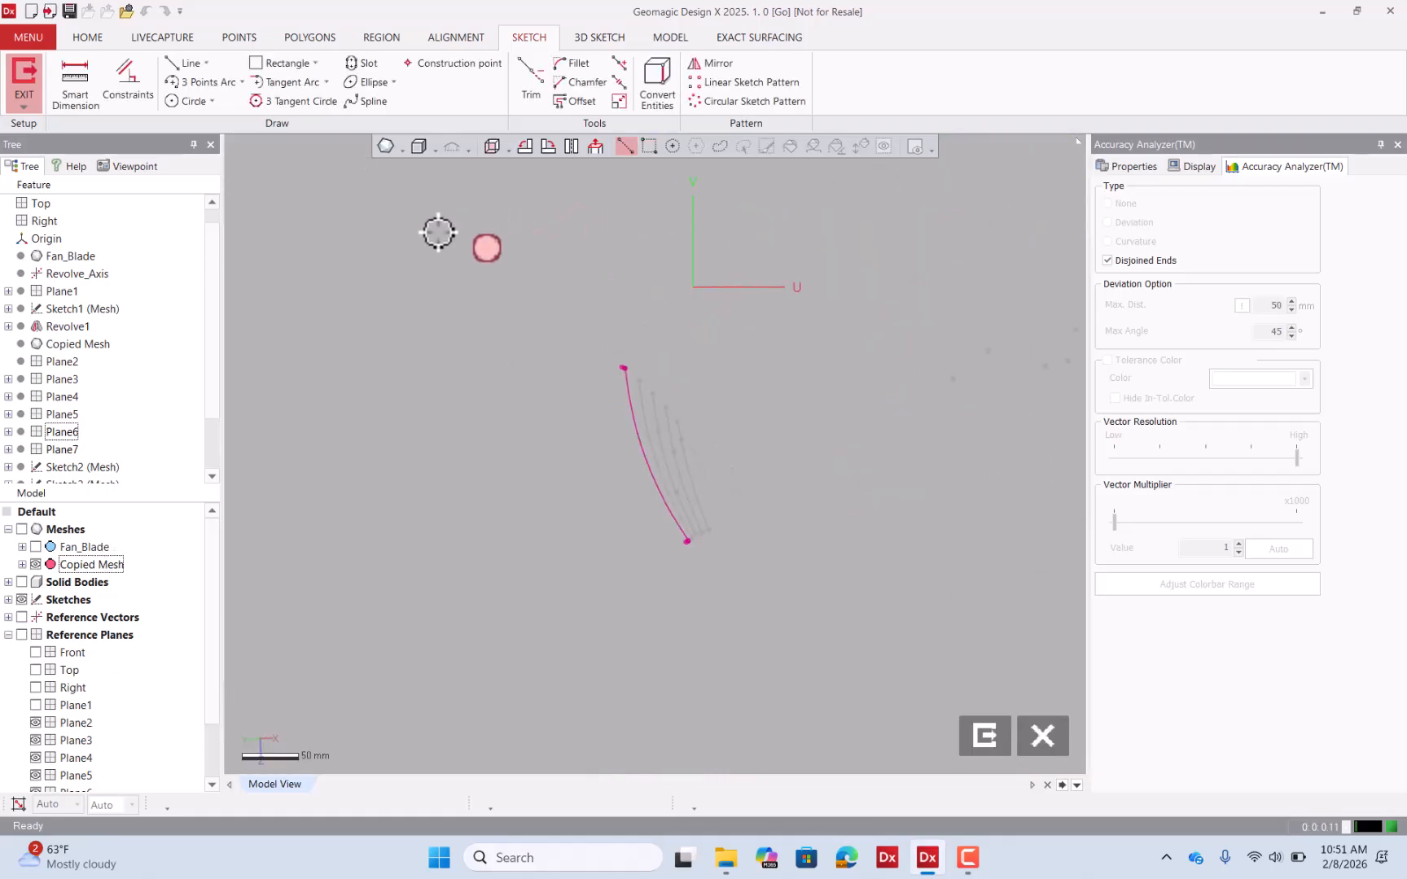
Show the meshes to examine where the Plane6 section crosses the blade, and hide them again.
mouse_move(67, 543)
right_mouse_down()
mouse_move(612, 349)
mouse_move(741, 702)
mouse_move(89, 591)
right_mouse_up()
left_click(23, 530)
right_click_drag(760, 395, 749, 345)
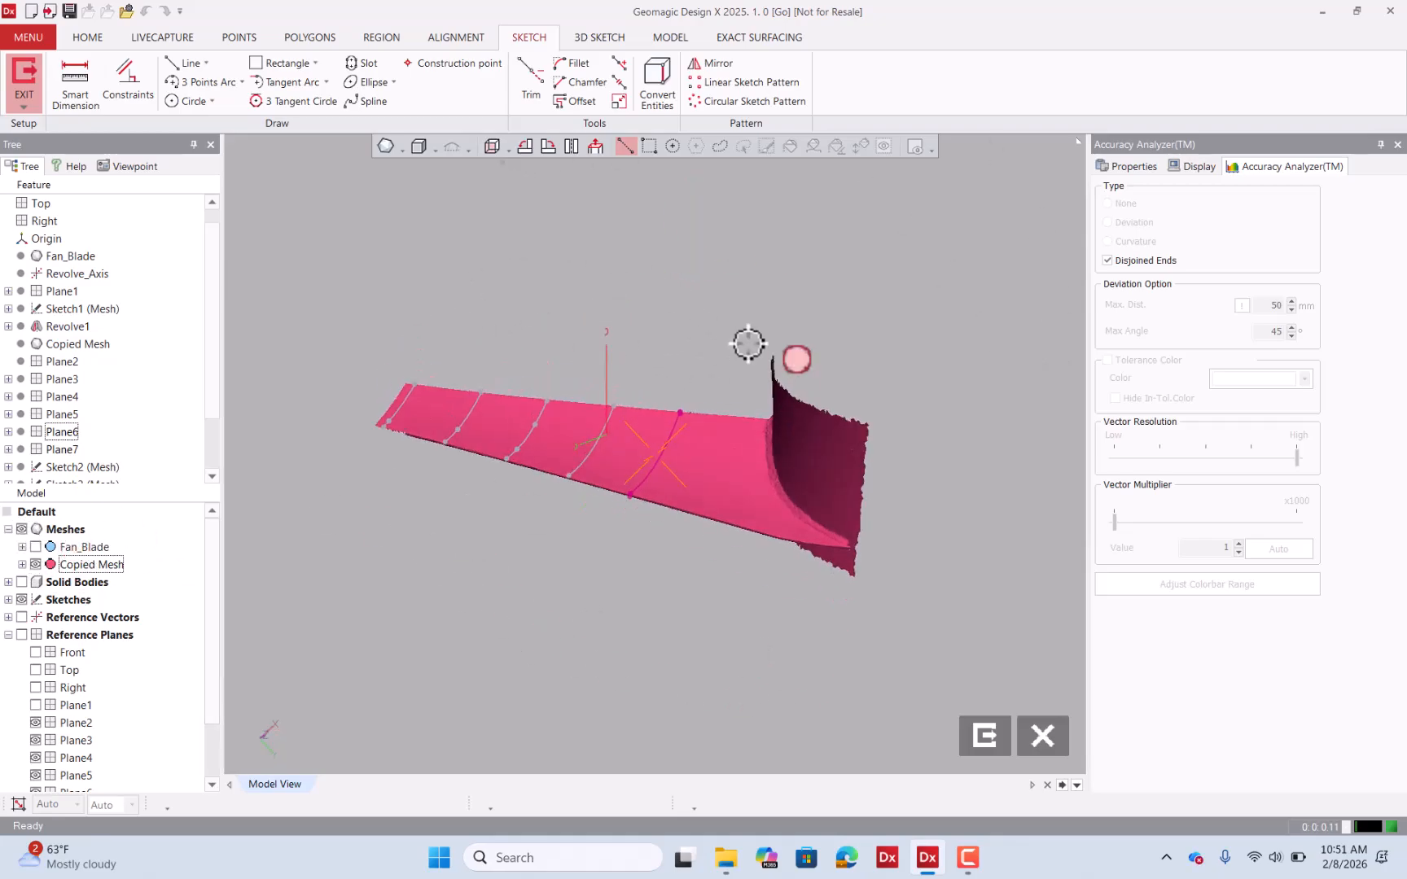
scroll(702, 408, "up", 5)
right_click_drag(694, 422, 630, 472)
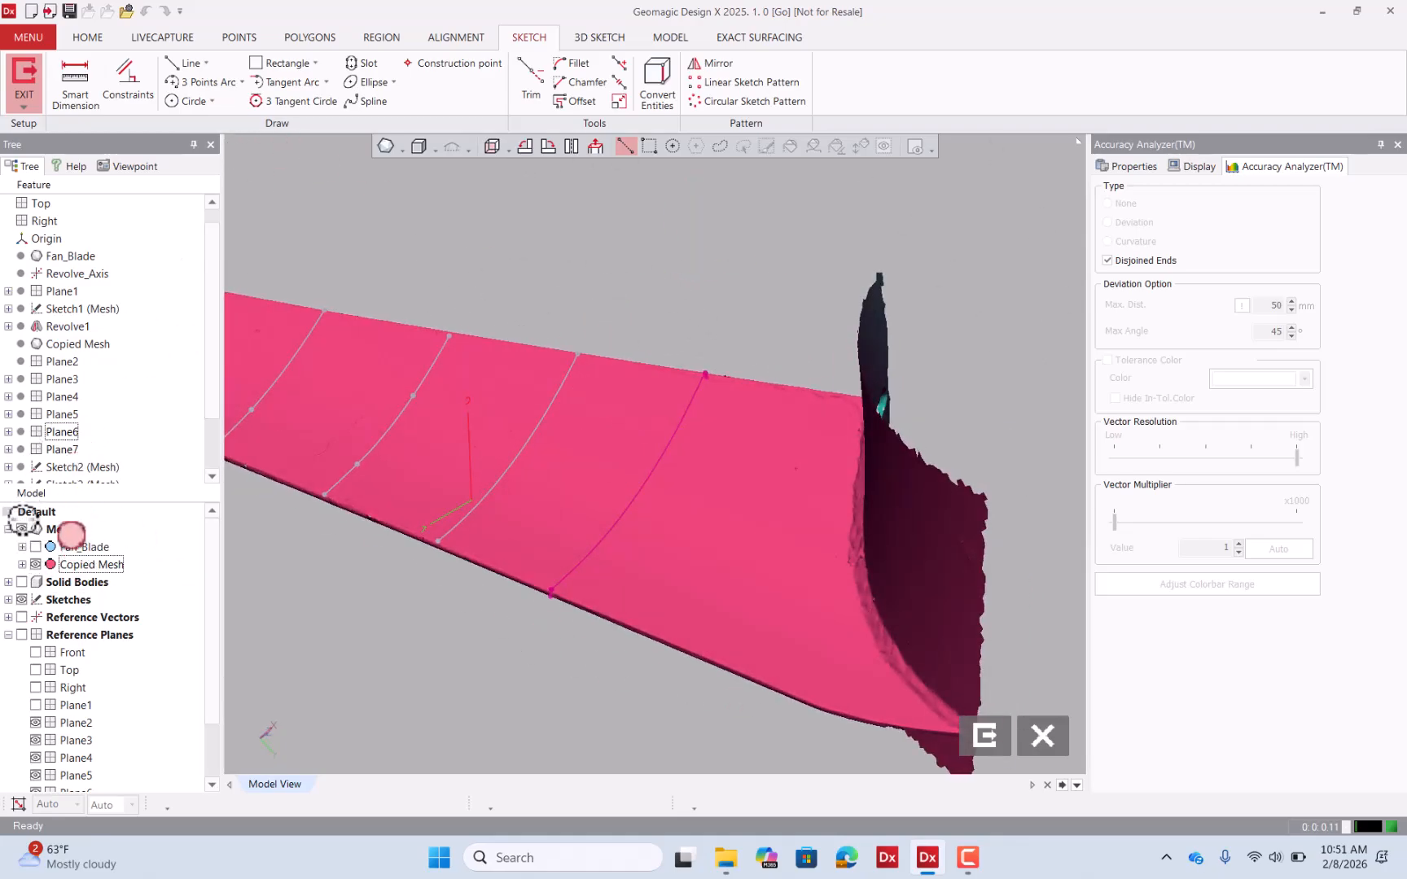
left_click(22, 529)
Fit a single three-point arc to the Plane6 section polyline and exit the sketch.
left_click(220, 93)
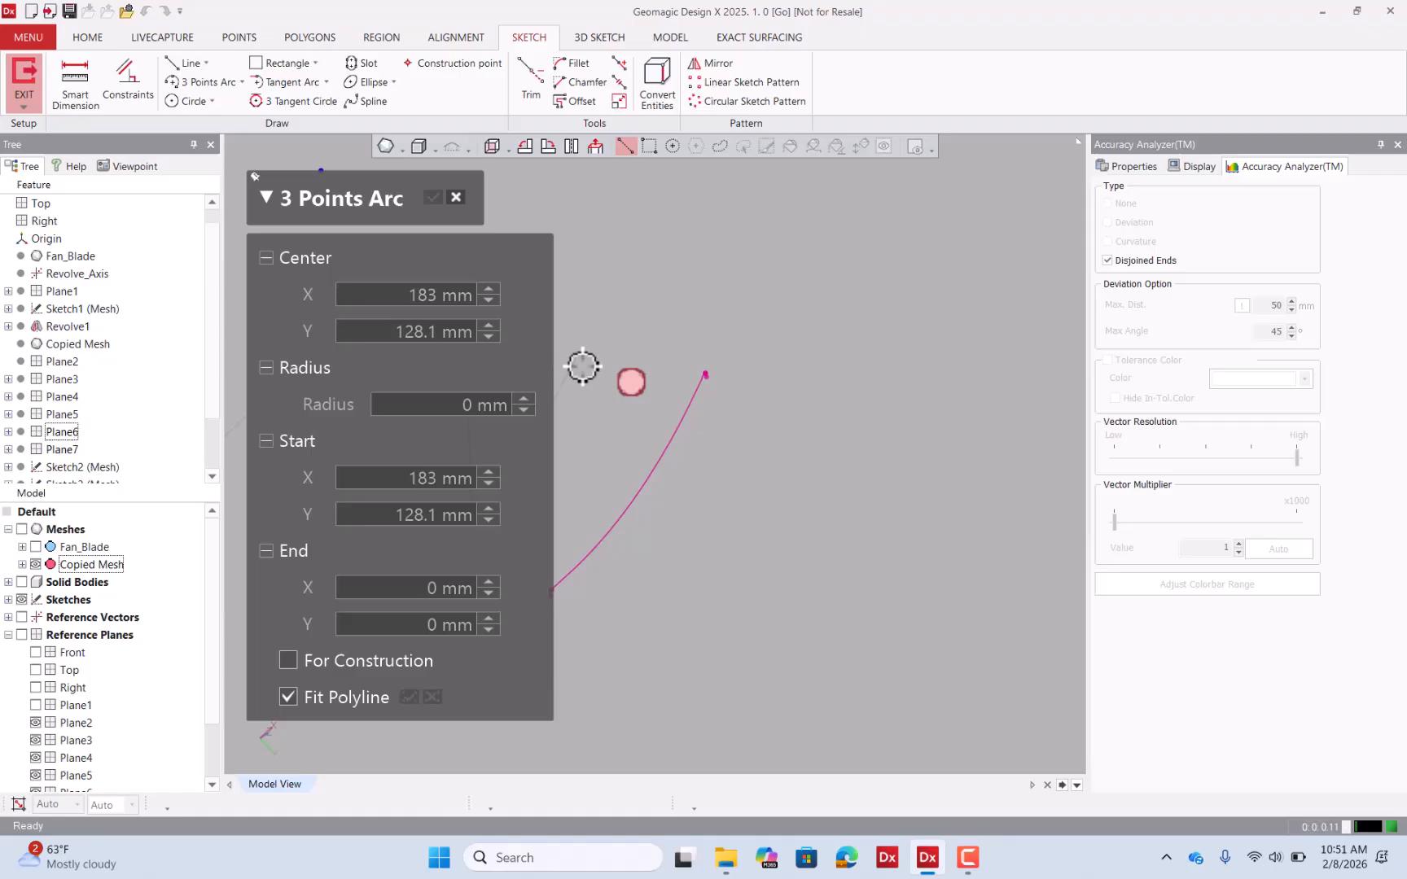
left_click(678, 437)
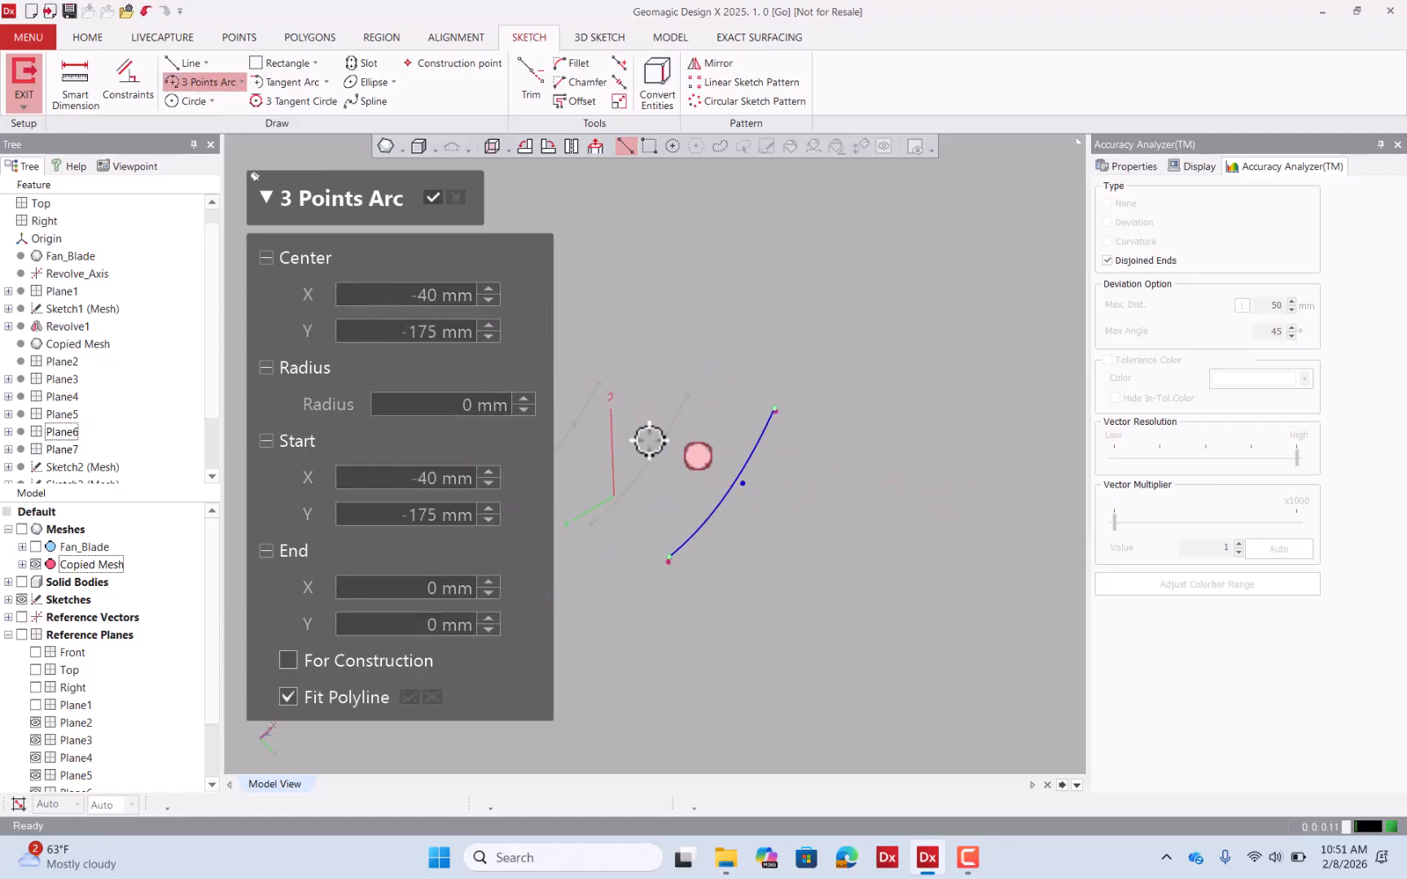
right_click_drag(651, 442, 588, 381)
left_click(438, 200)
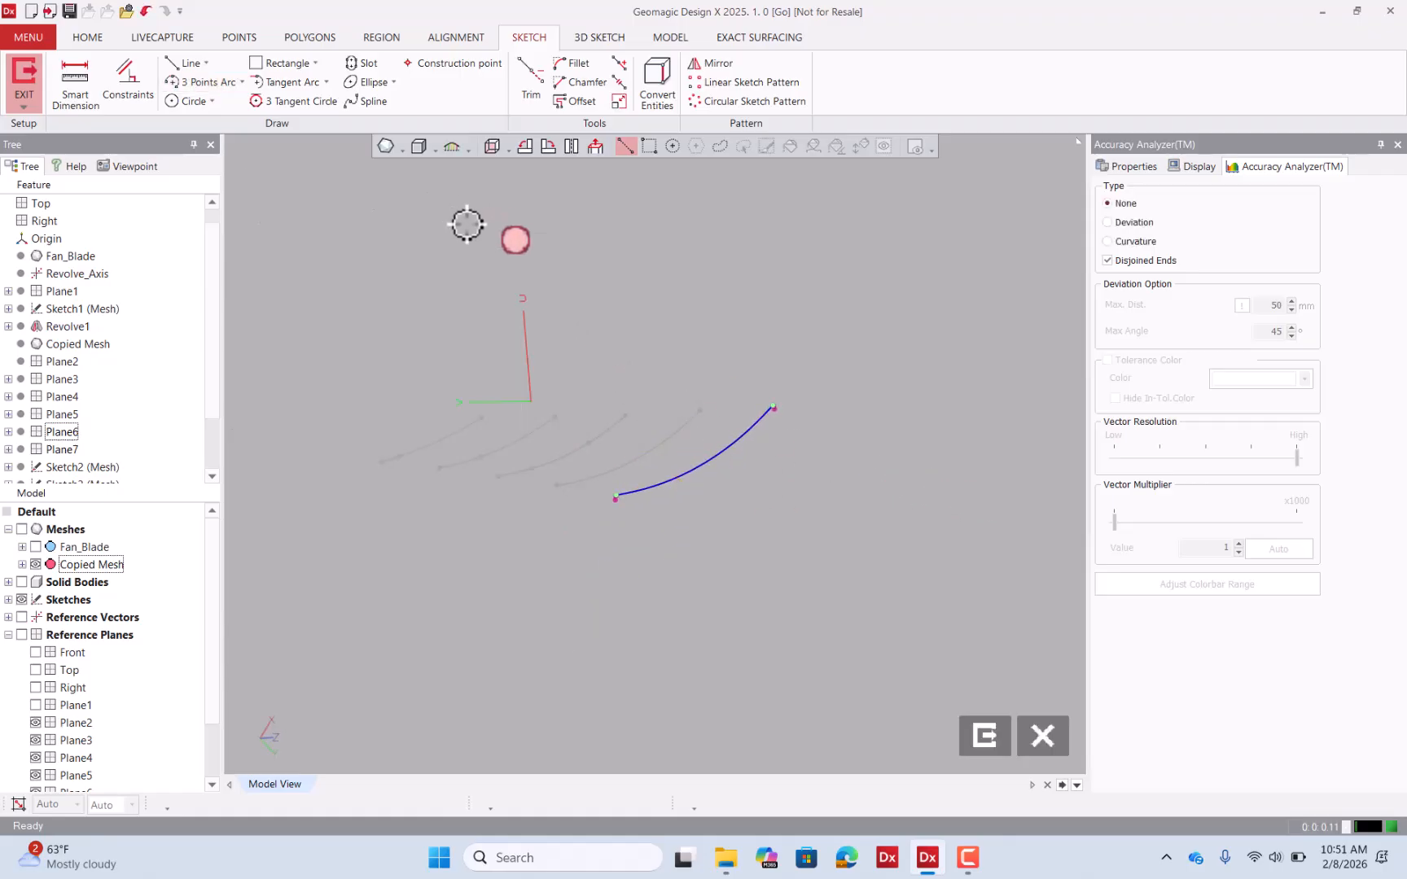
left_click(982, 737)
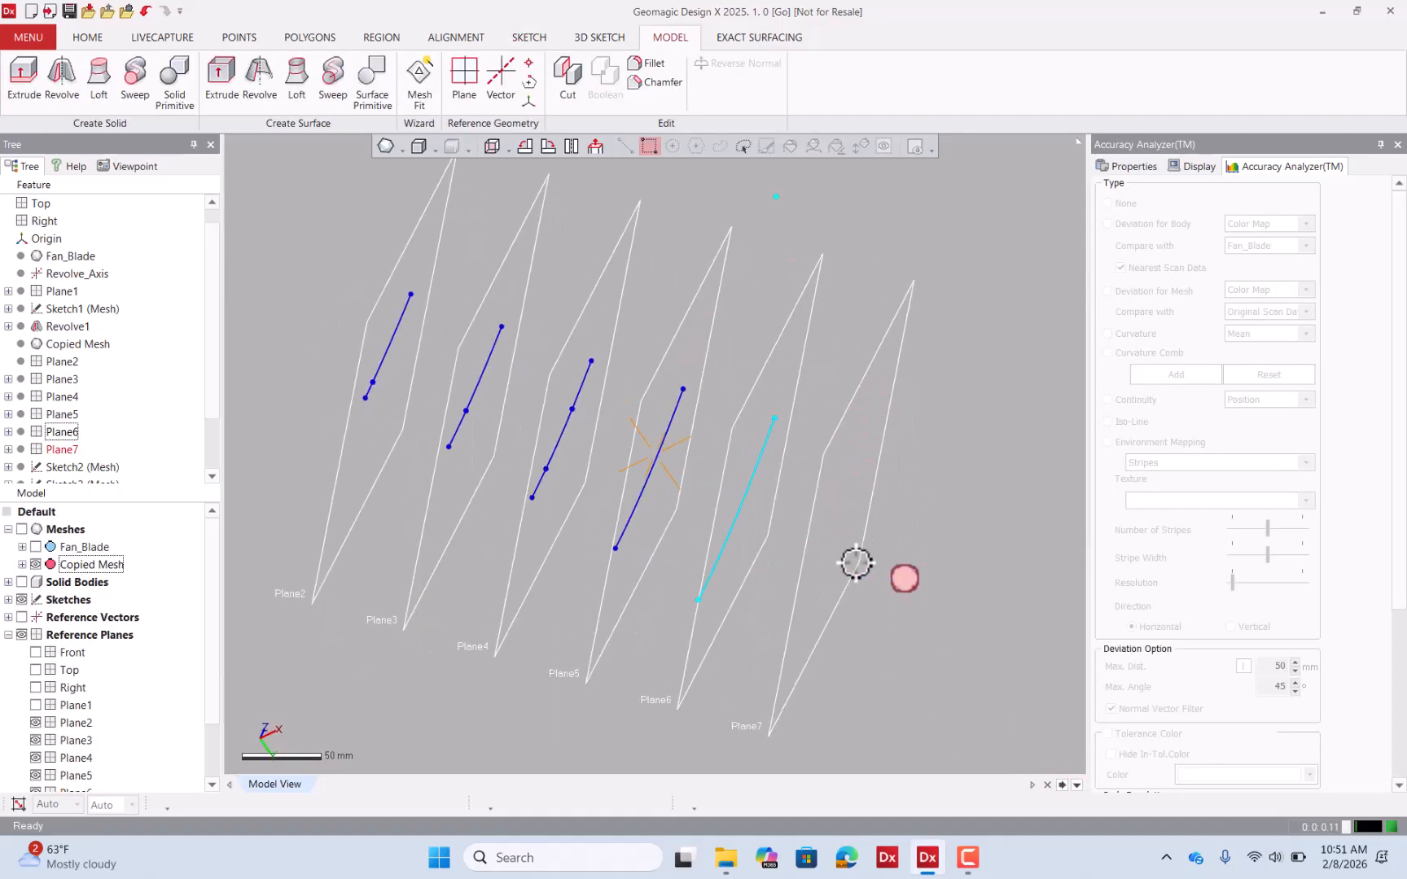
Create a planar mesh sketch on Plane7 with Copied Mesh as the target.
right_click(822, 482)
left_click(842, 446)
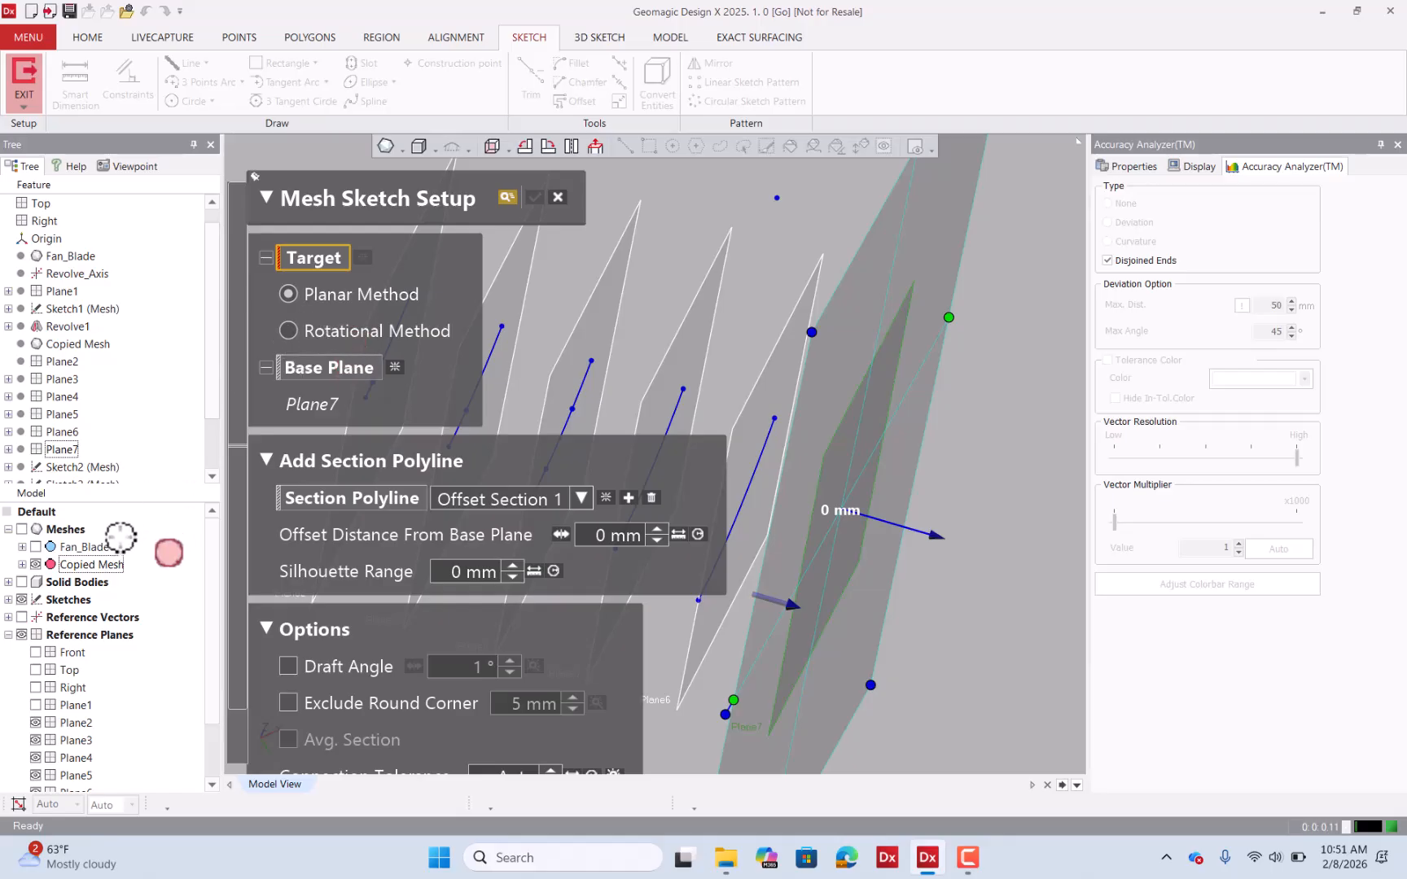
left_click(112, 560)
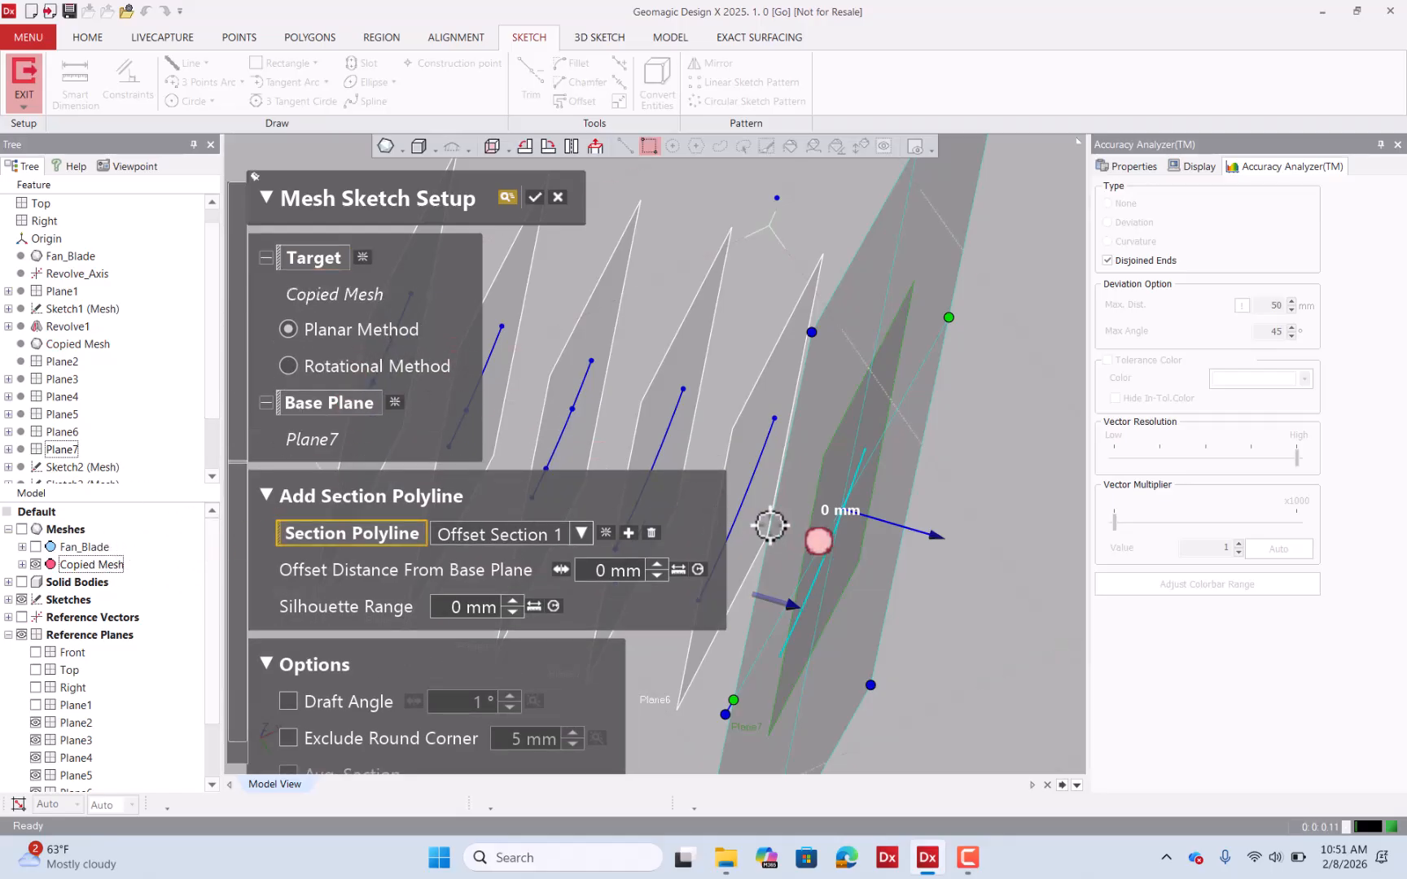
right_click_drag(770, 526, 674, 391)
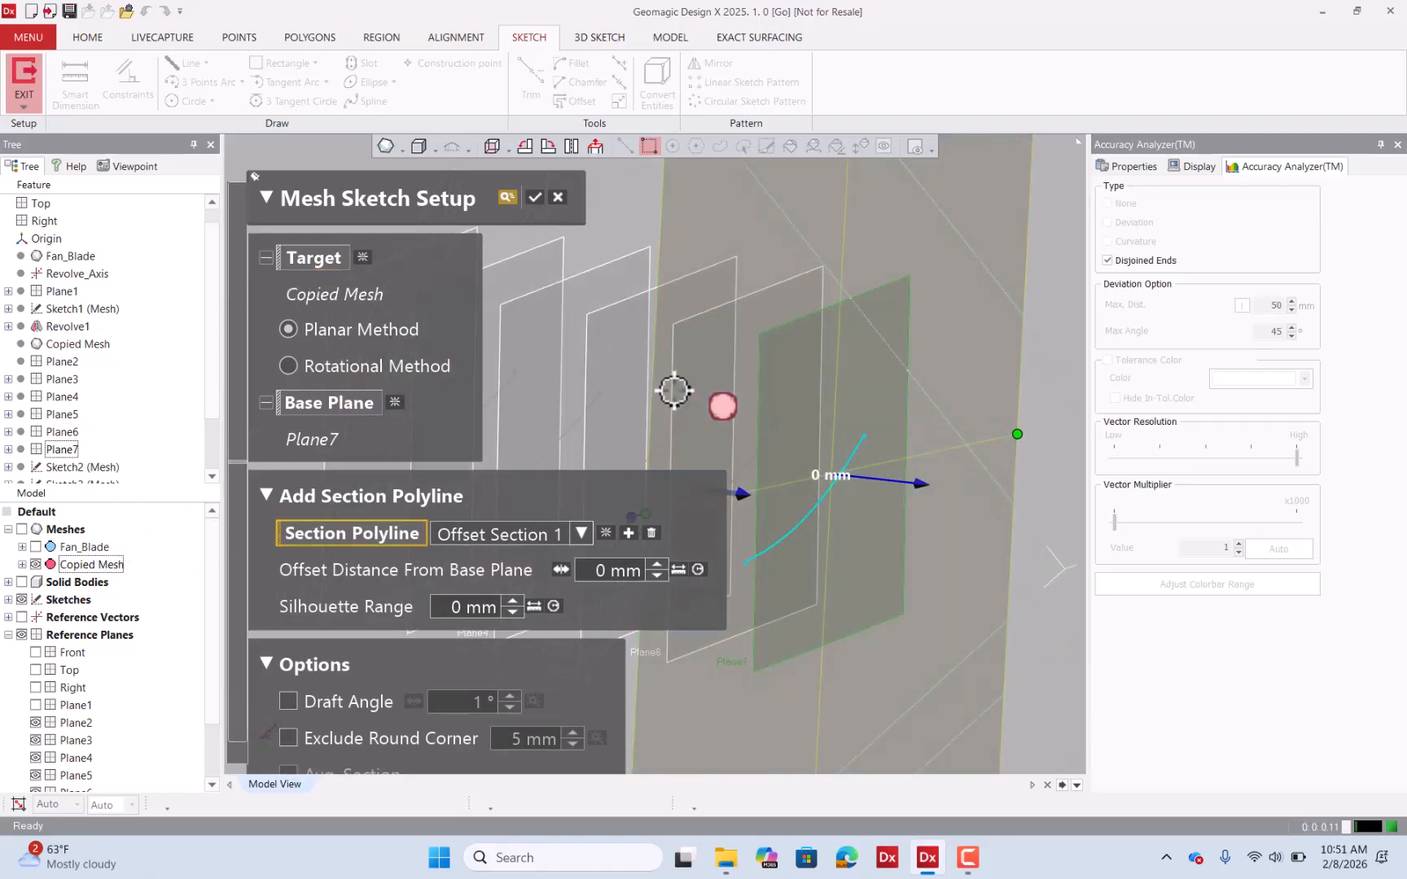
left_click(530, 199)
Fit a single three-point arc to the section polyline of the Plane7 mesh sketch.
left_click(183, 83)
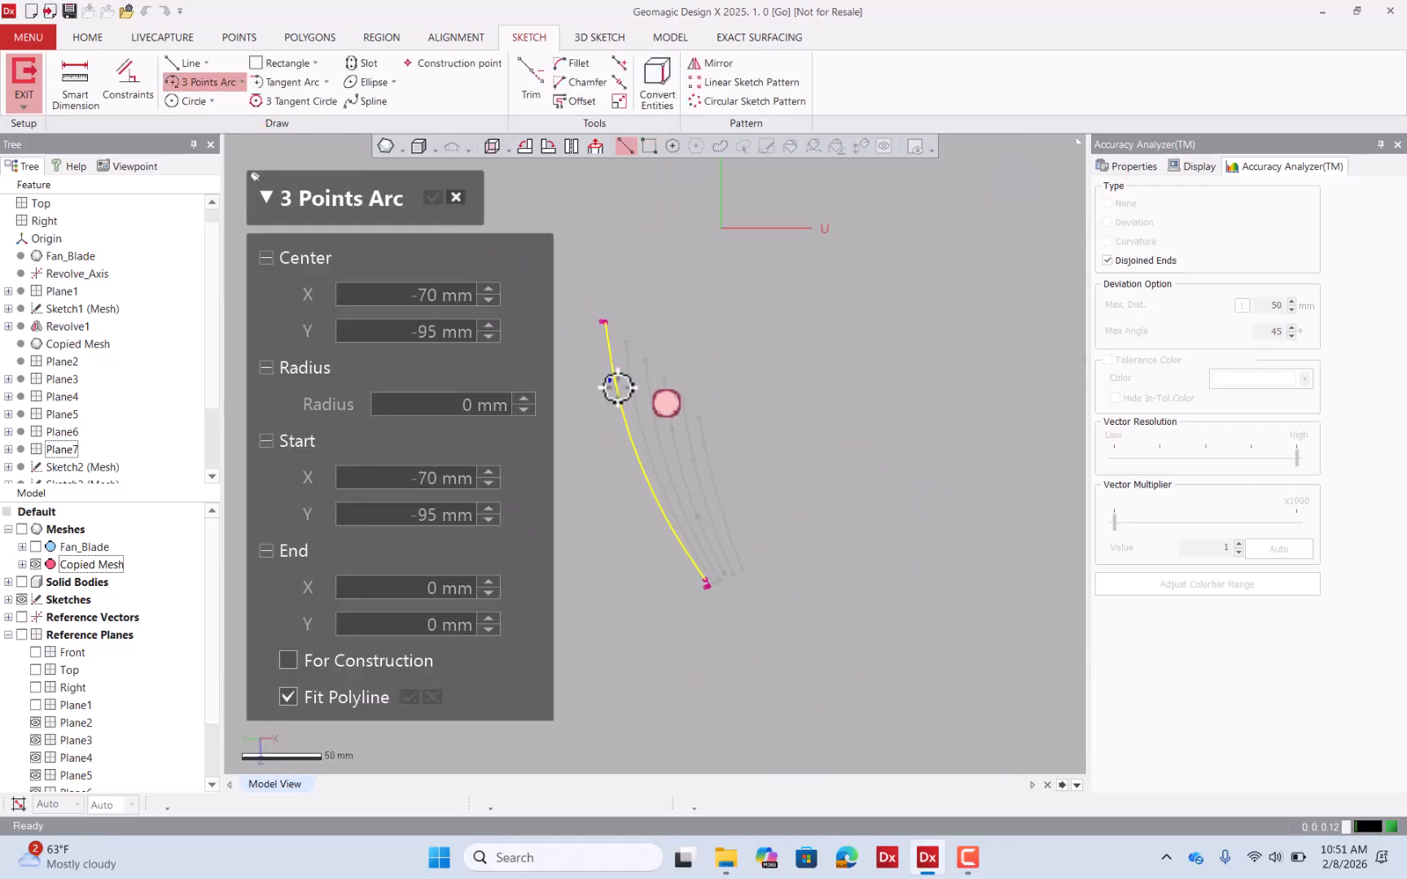
left_click(619, 390)
left_click(432, 198)
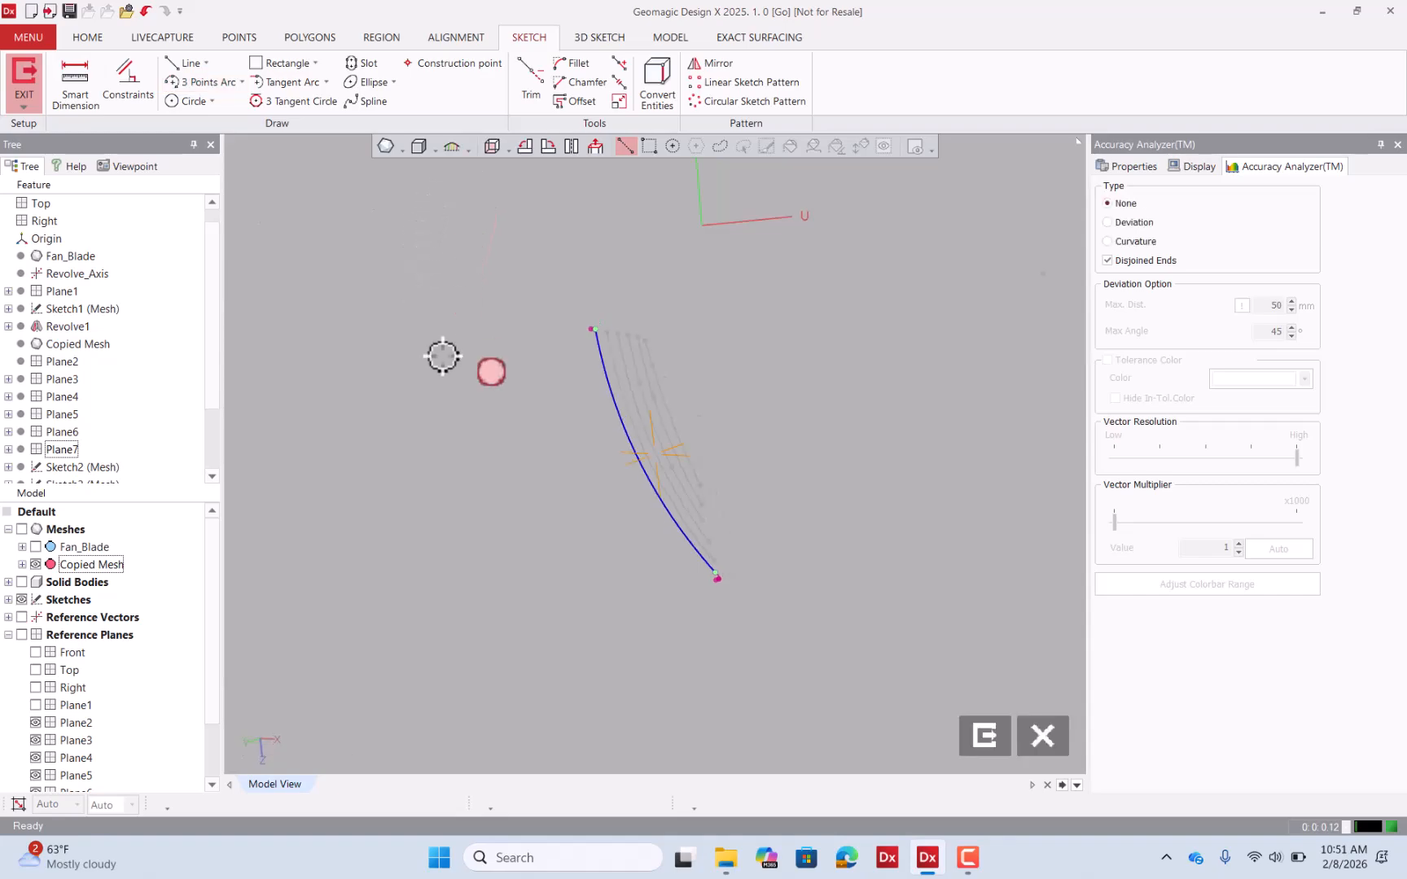
mouse_move(443, 356)
right_mouse_down()
mouse_move(807, 660)
mouse_move(685, 289)
mouse_move(653, 411)
mouse_move(434, 432)
right_mouse_up()
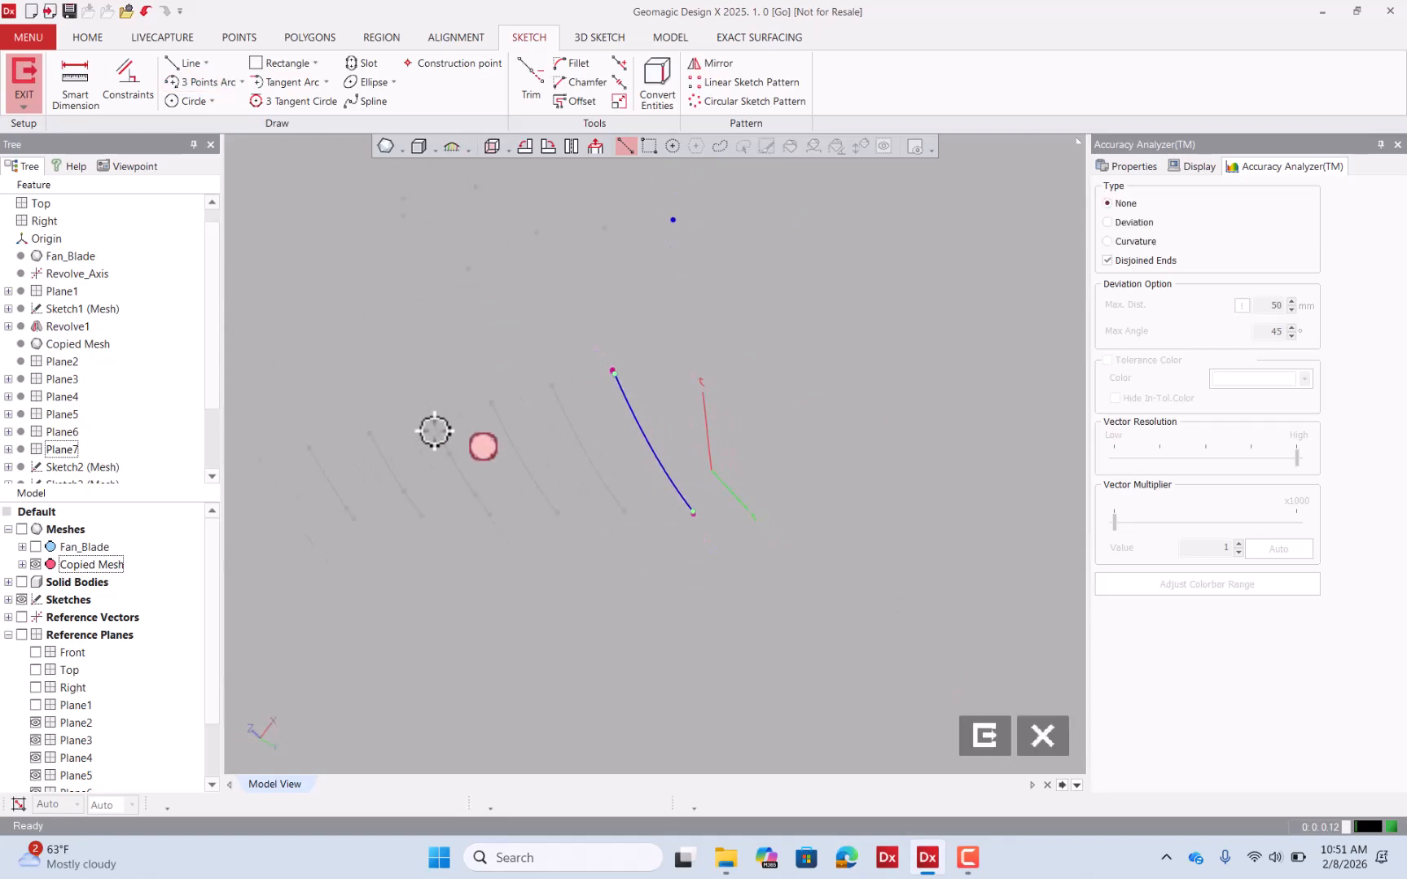
Show the meshes again to check the Plane7 arc against the blade, and exit the sketch.
left_click(18, 530)
right_click_drag(664, 410, 811, 554)
left_click(985, 733)
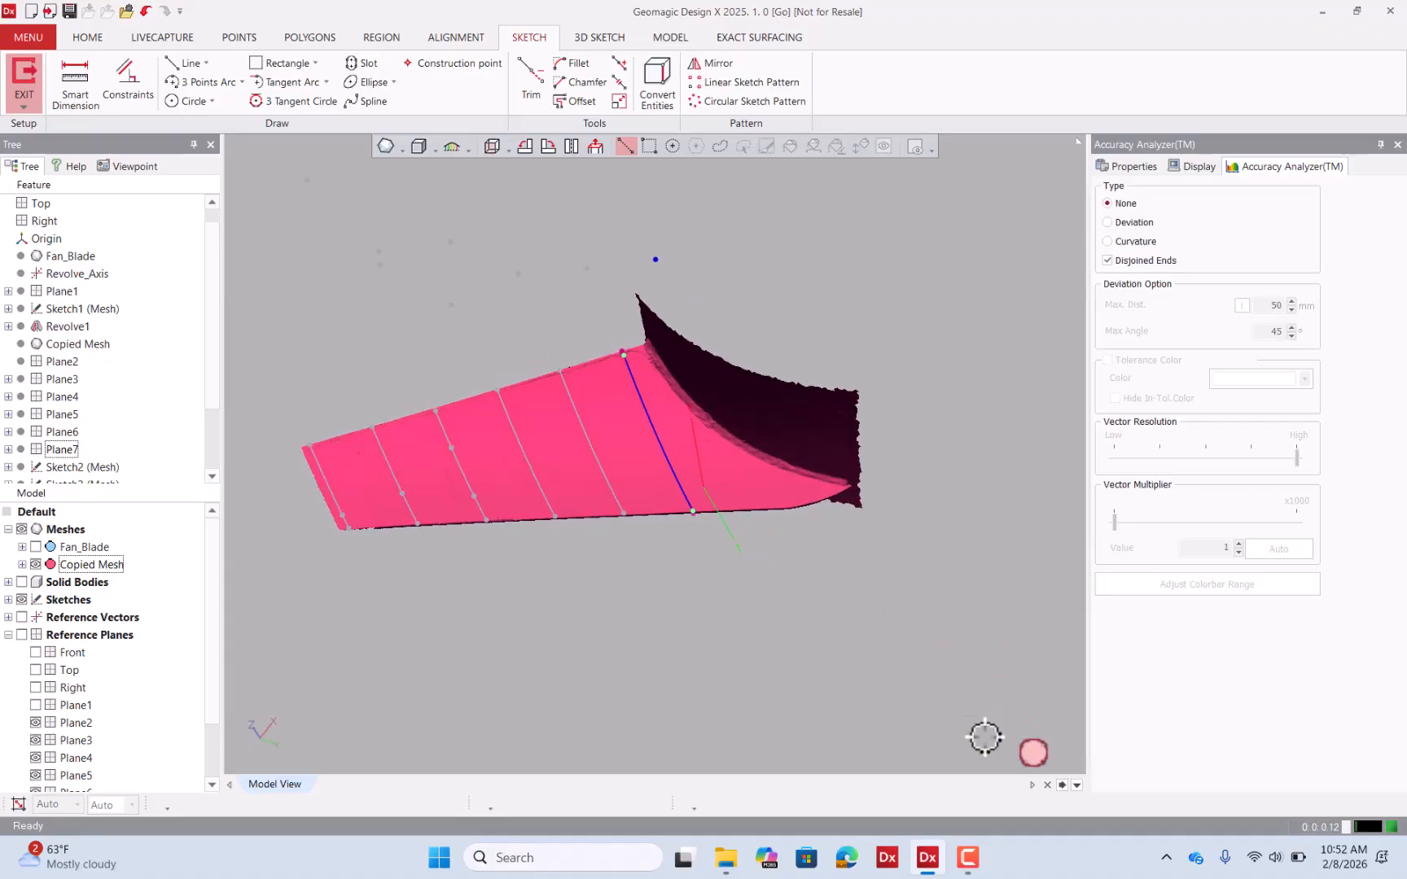
mouse_move(842, 628)
right_mouse_down()
mouse_move(732, 625)
mouse_move(733, 580)
right_mouse_up()
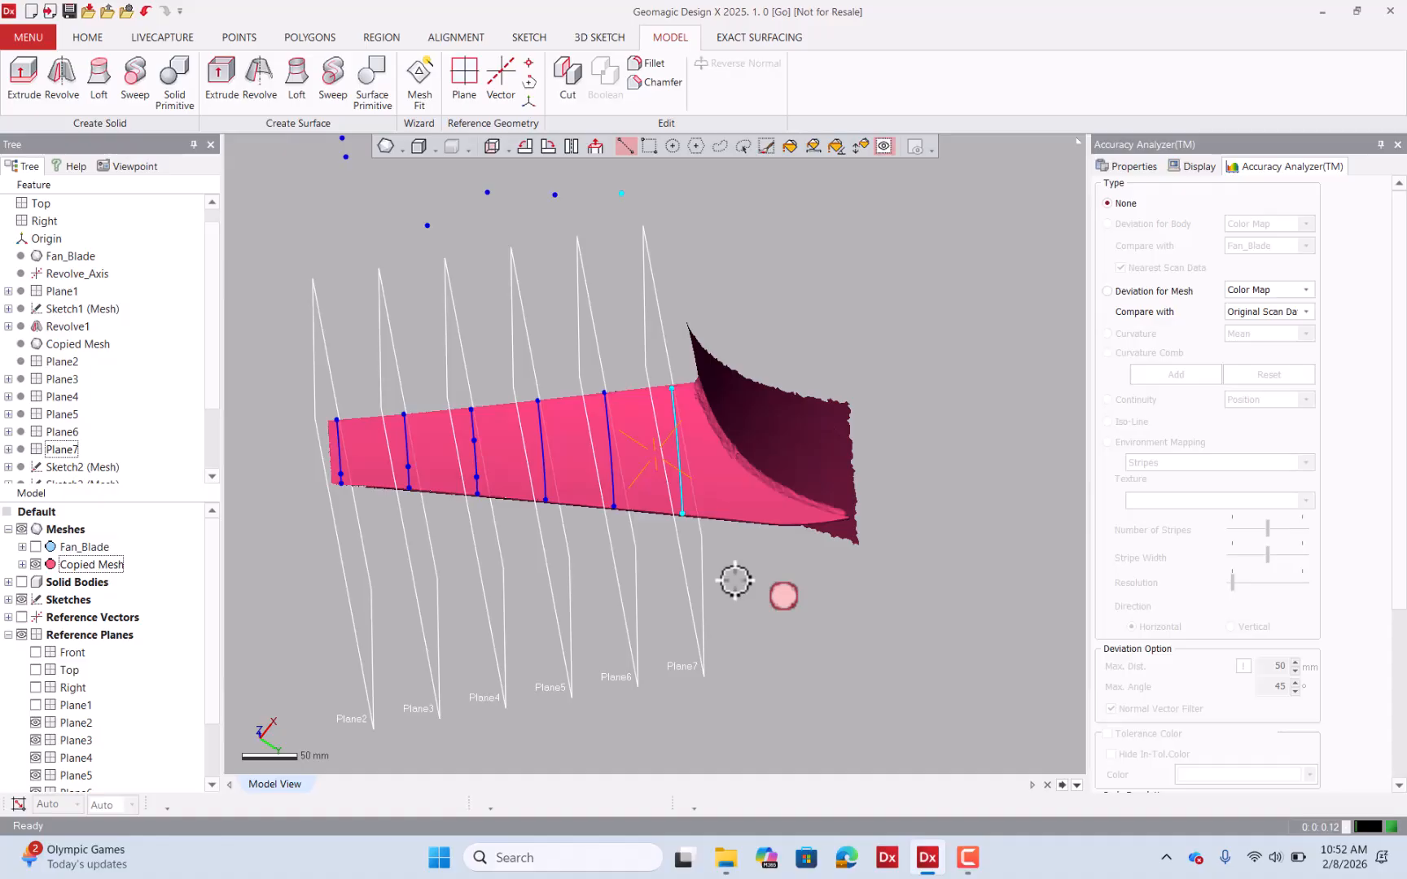
right_click_drag(735, 581, 755, 589)
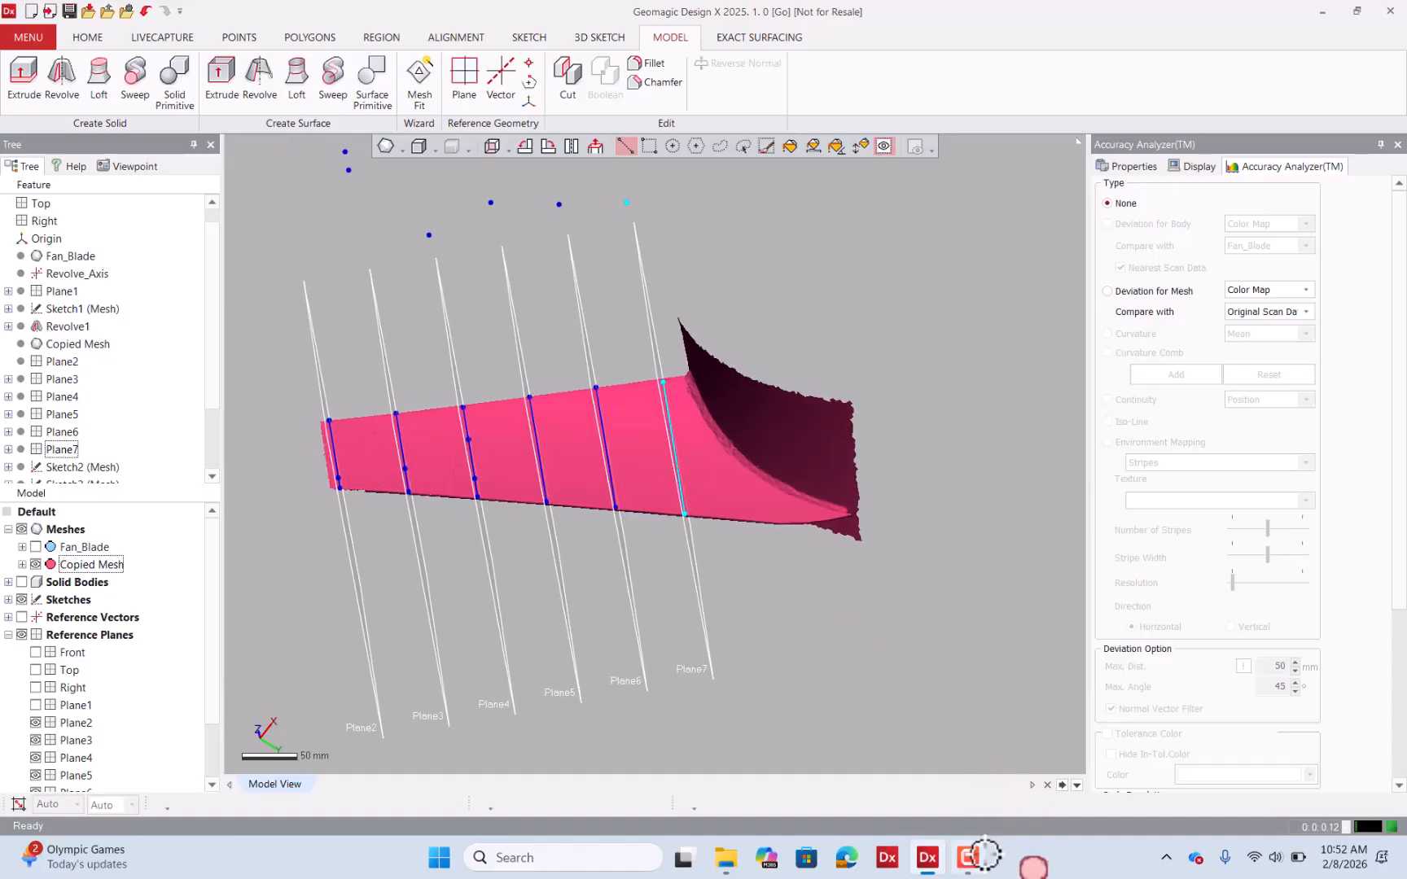
mouse_move(977, 856)
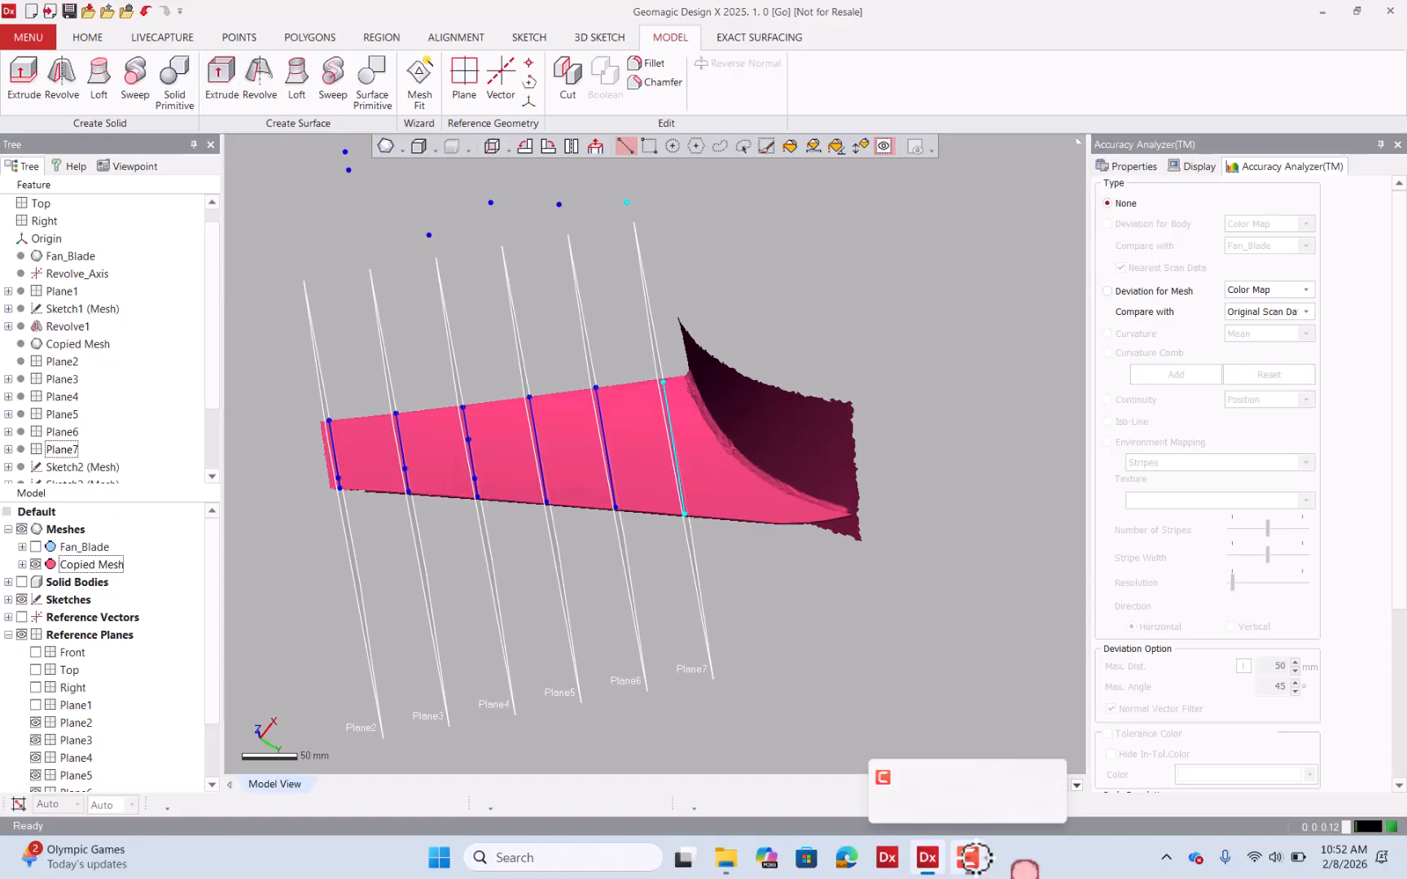
left_click(975, 856)
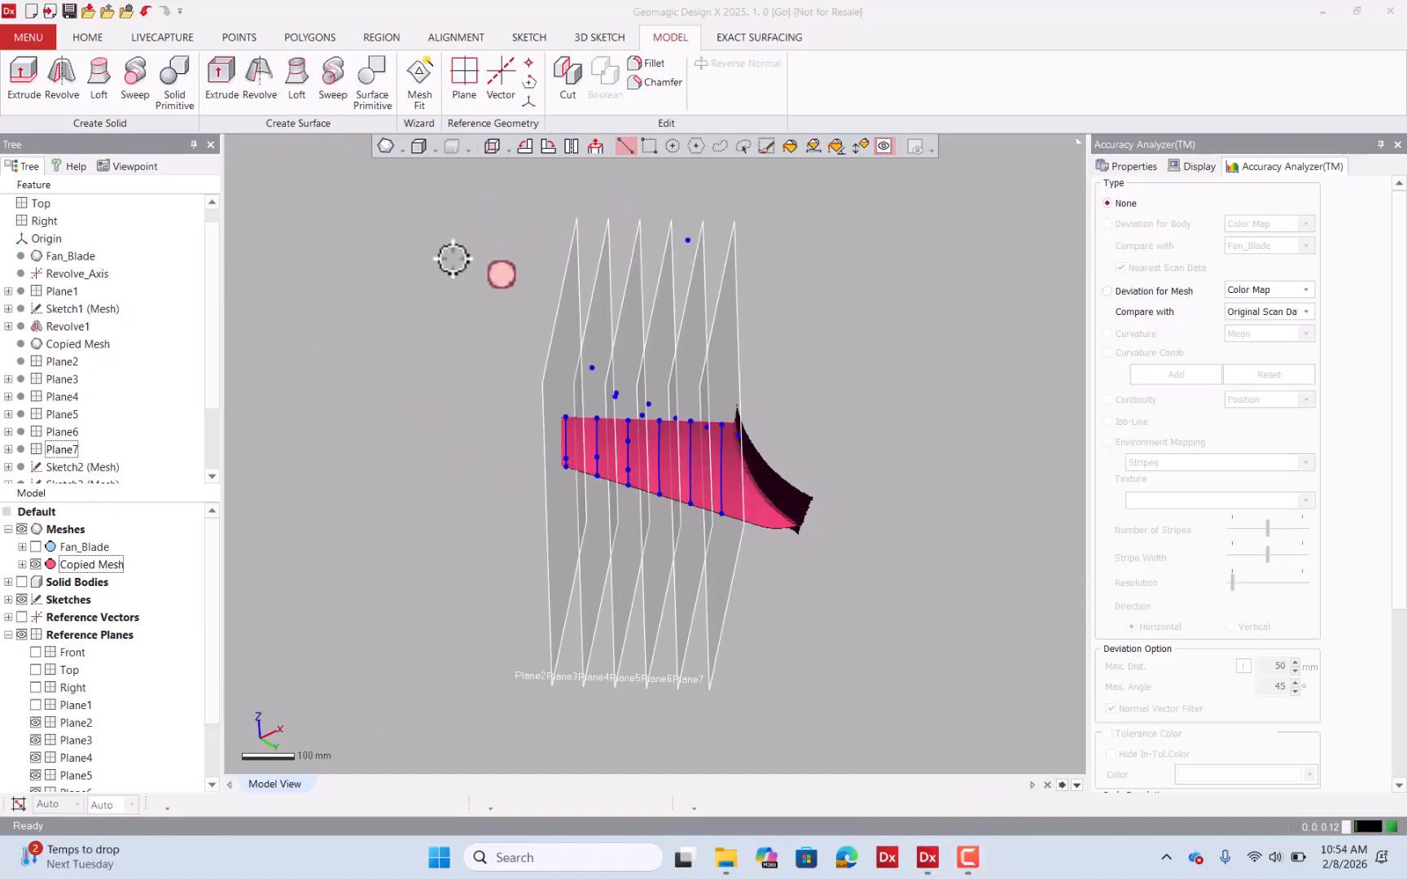
Add a reference plane with the Draw Line method, drawing a slanted line across the blade root between Plane7 and the hub surface.
scroll(802, 447, "up", 5)
right_click_drag(770, 439, 714, 372)
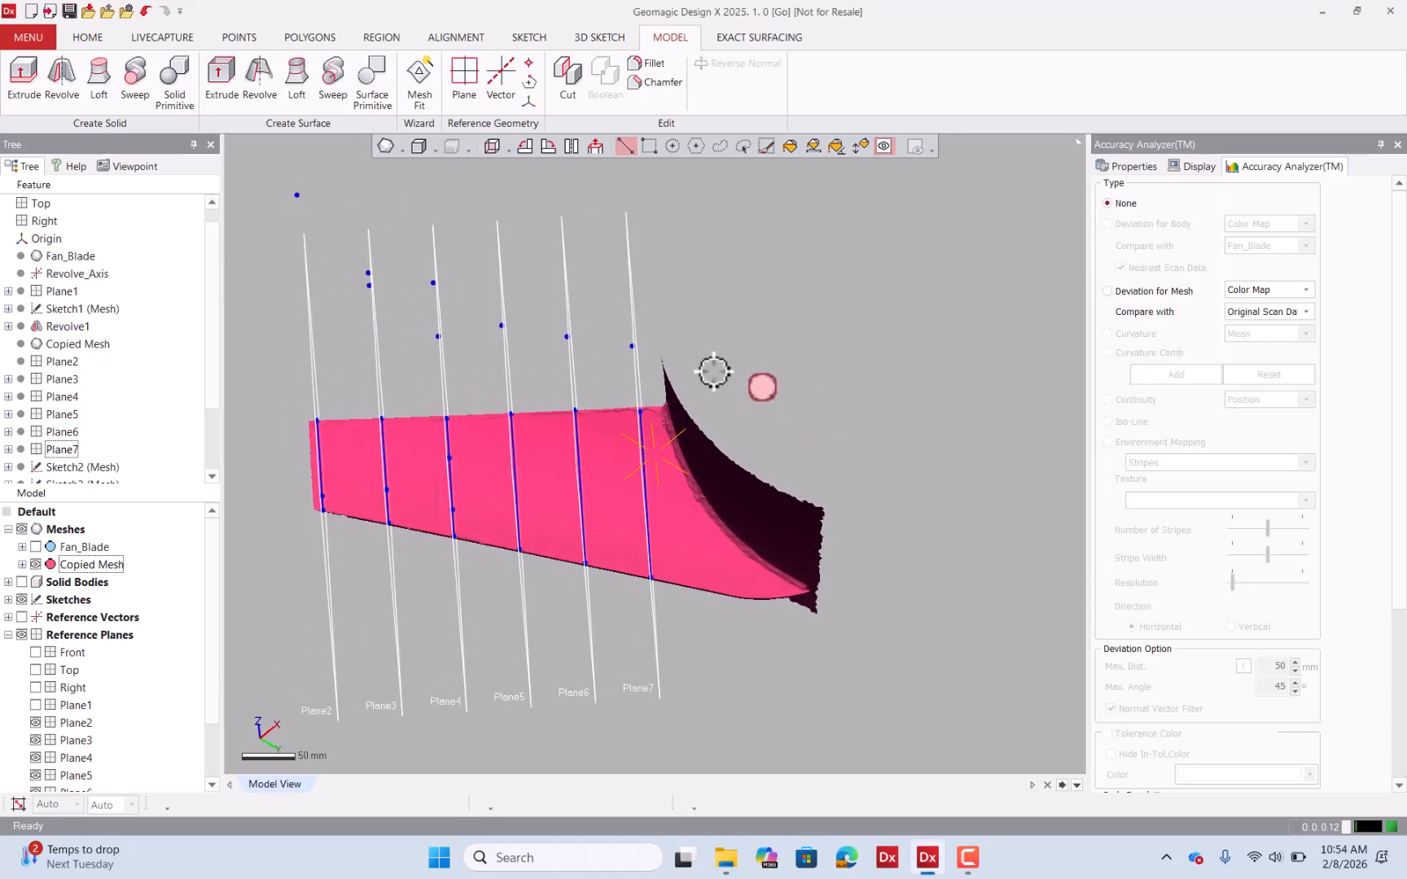
scroll(714, 382, "up", 3)
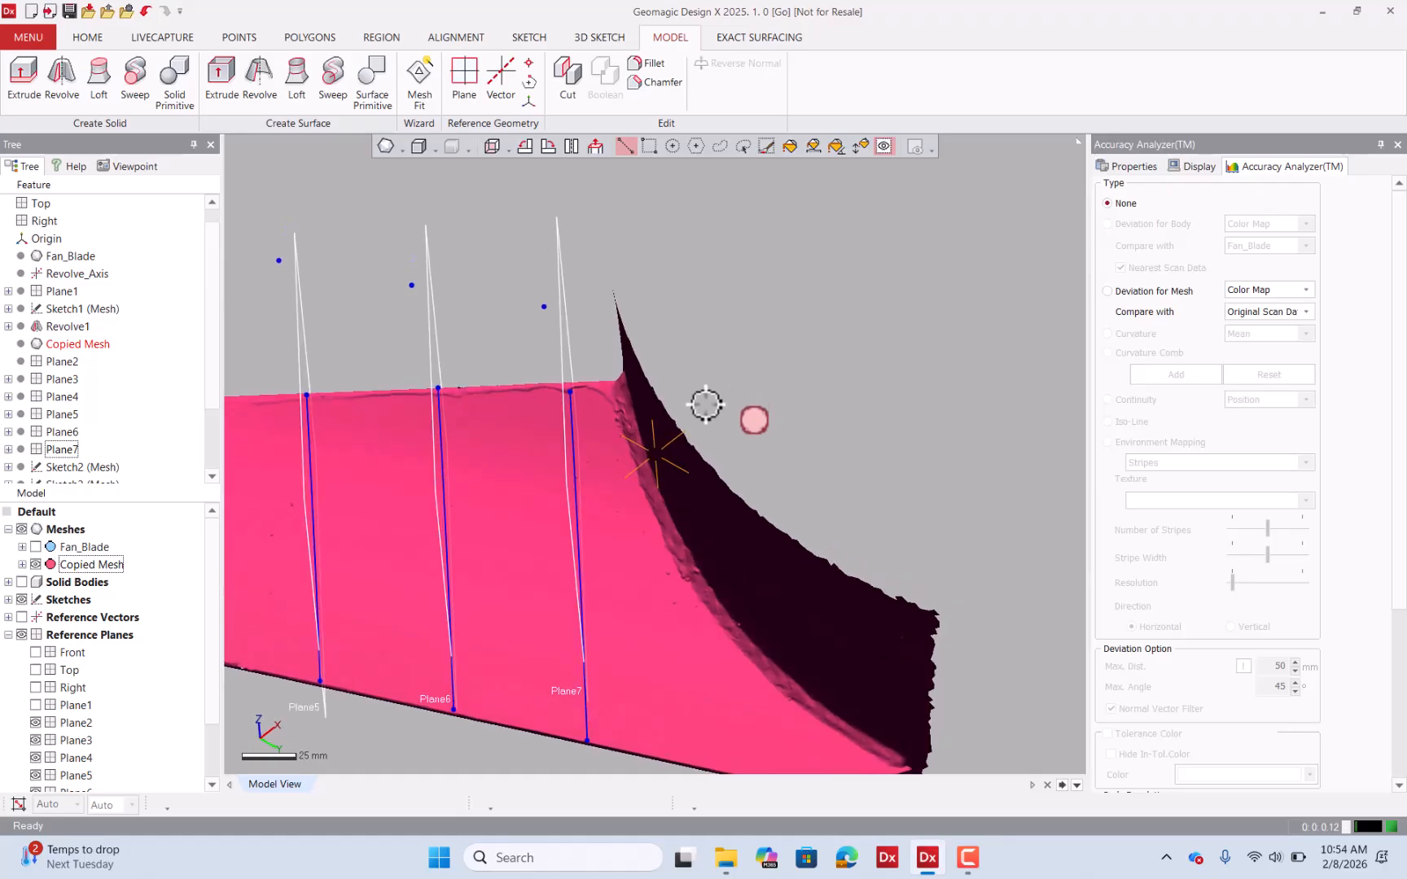
right_click_drag(710, 376, 664, 375)
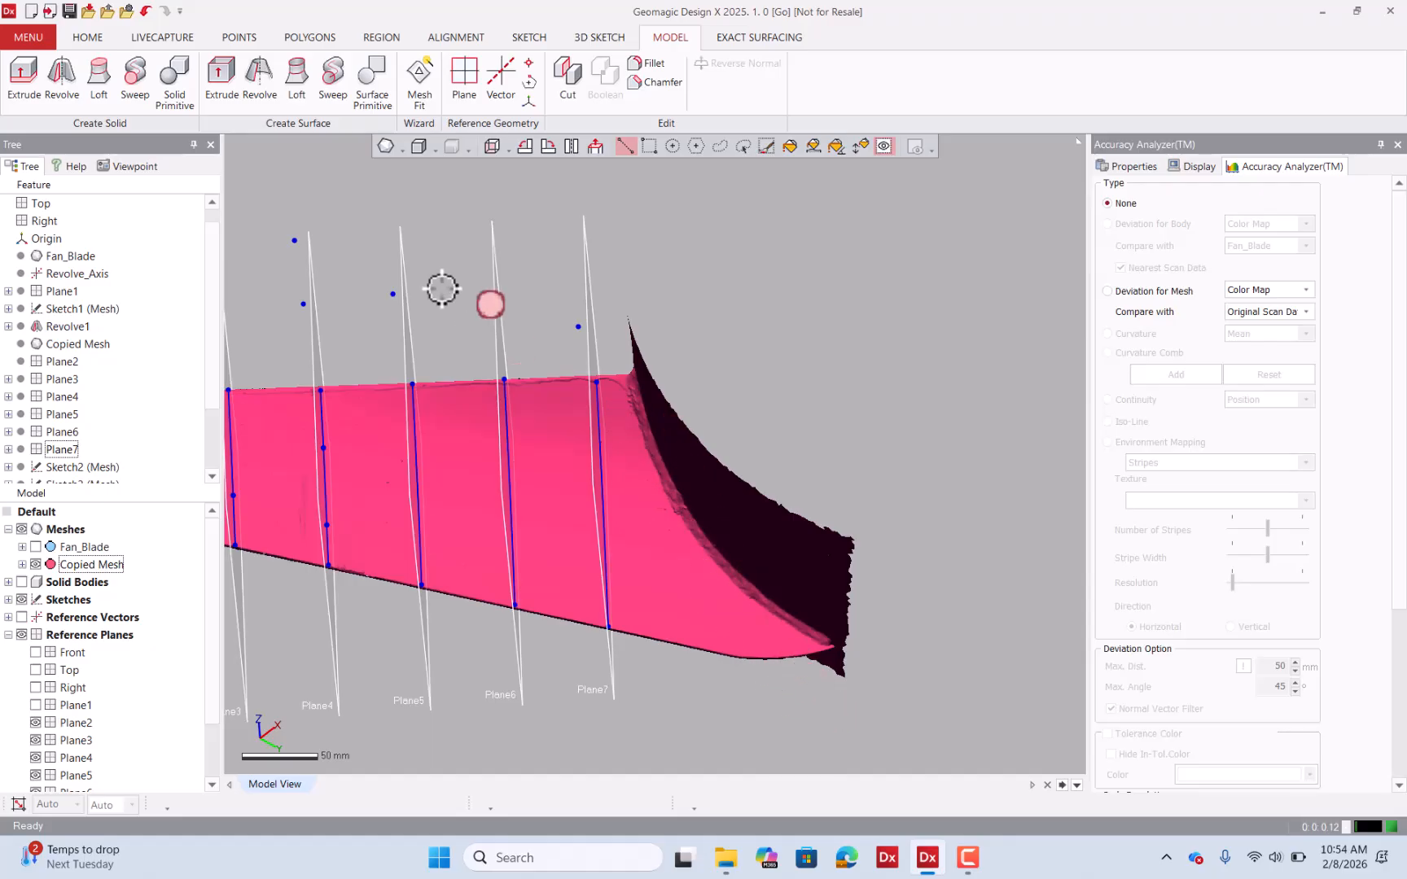
left_click(463, 97)
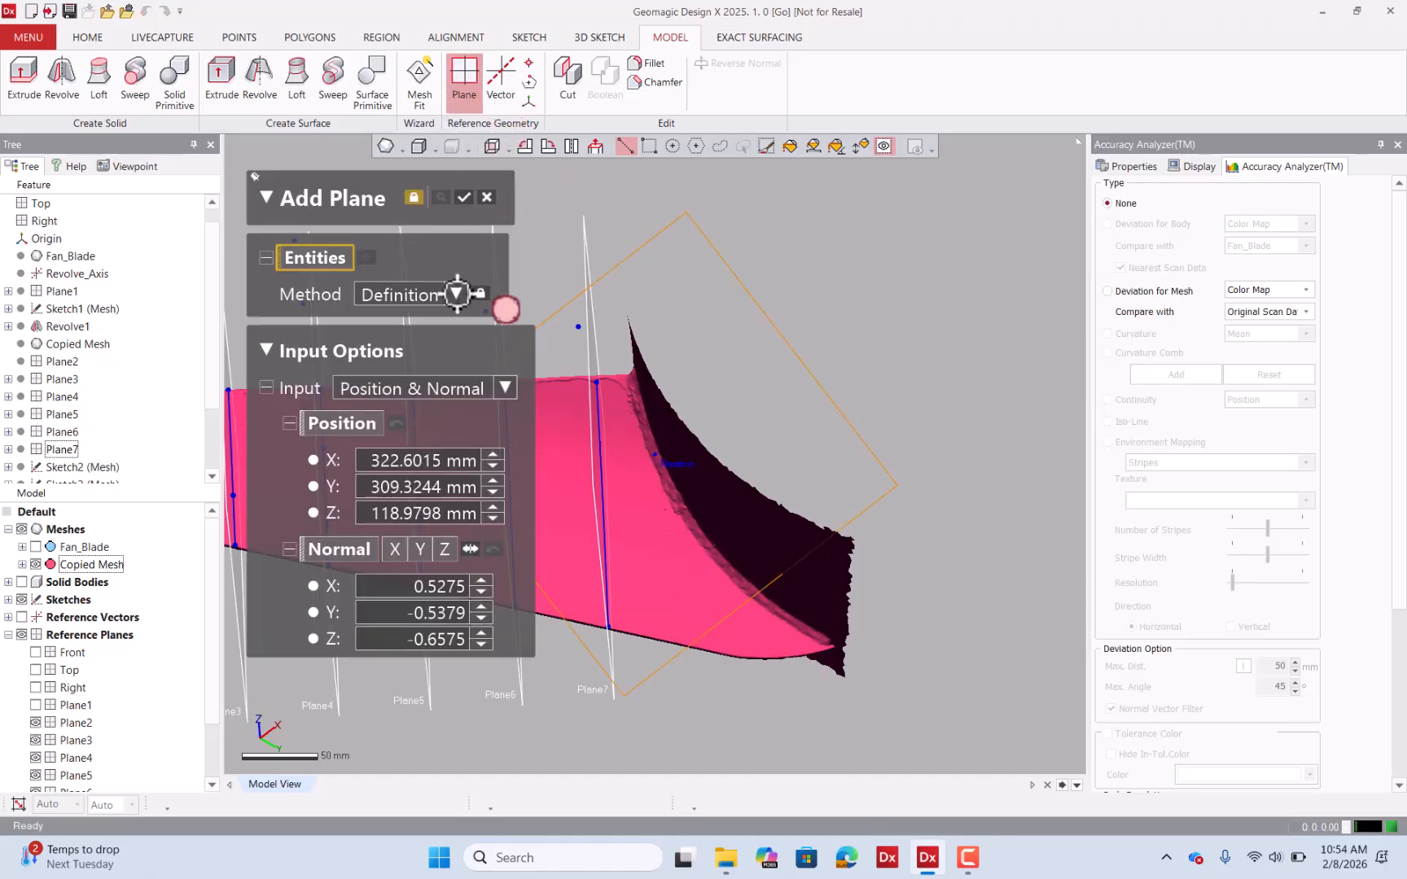
left_click(457, 294)
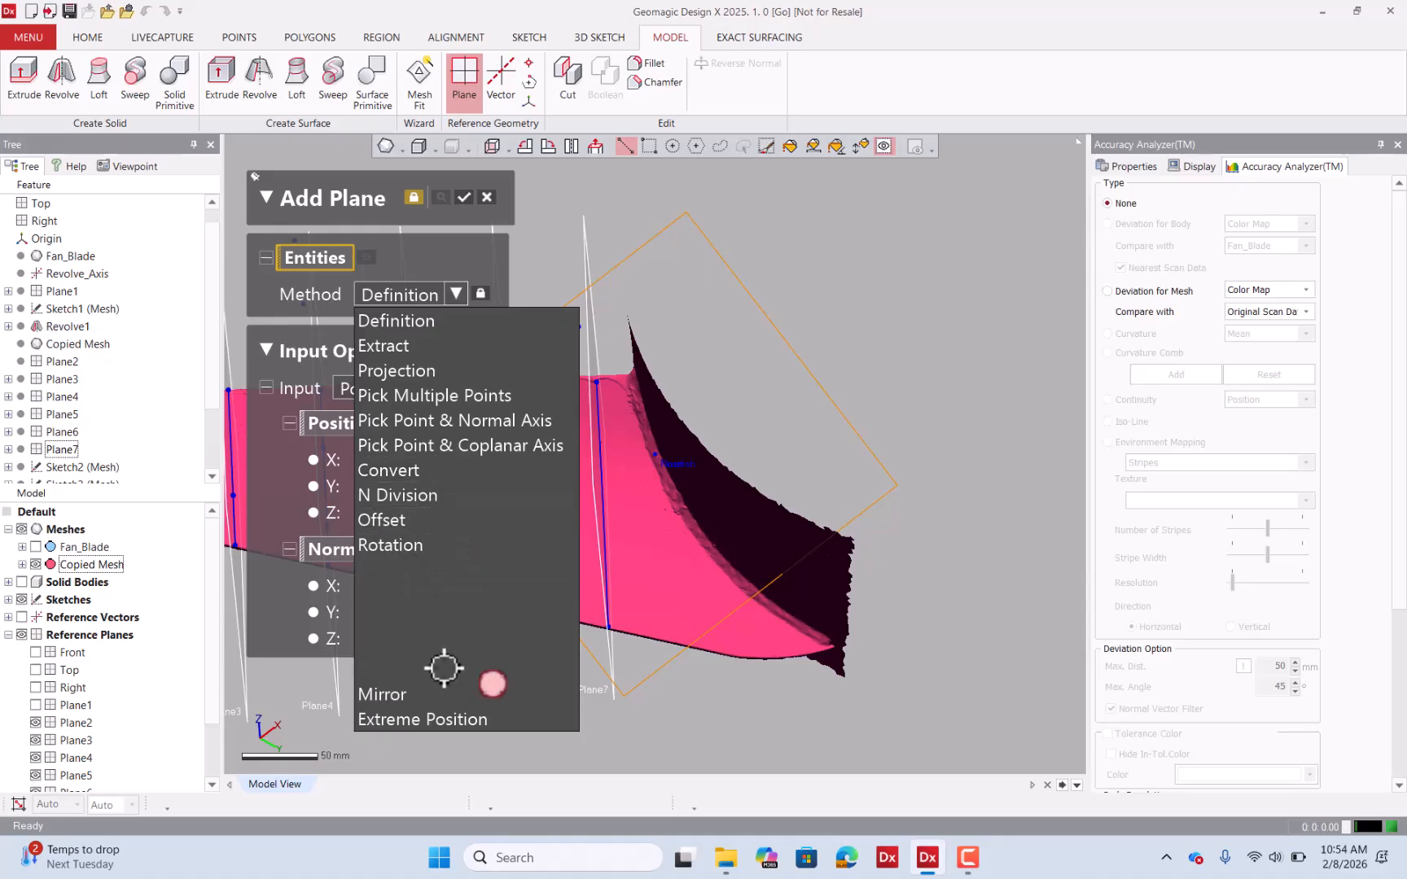
left_click(444, 667)
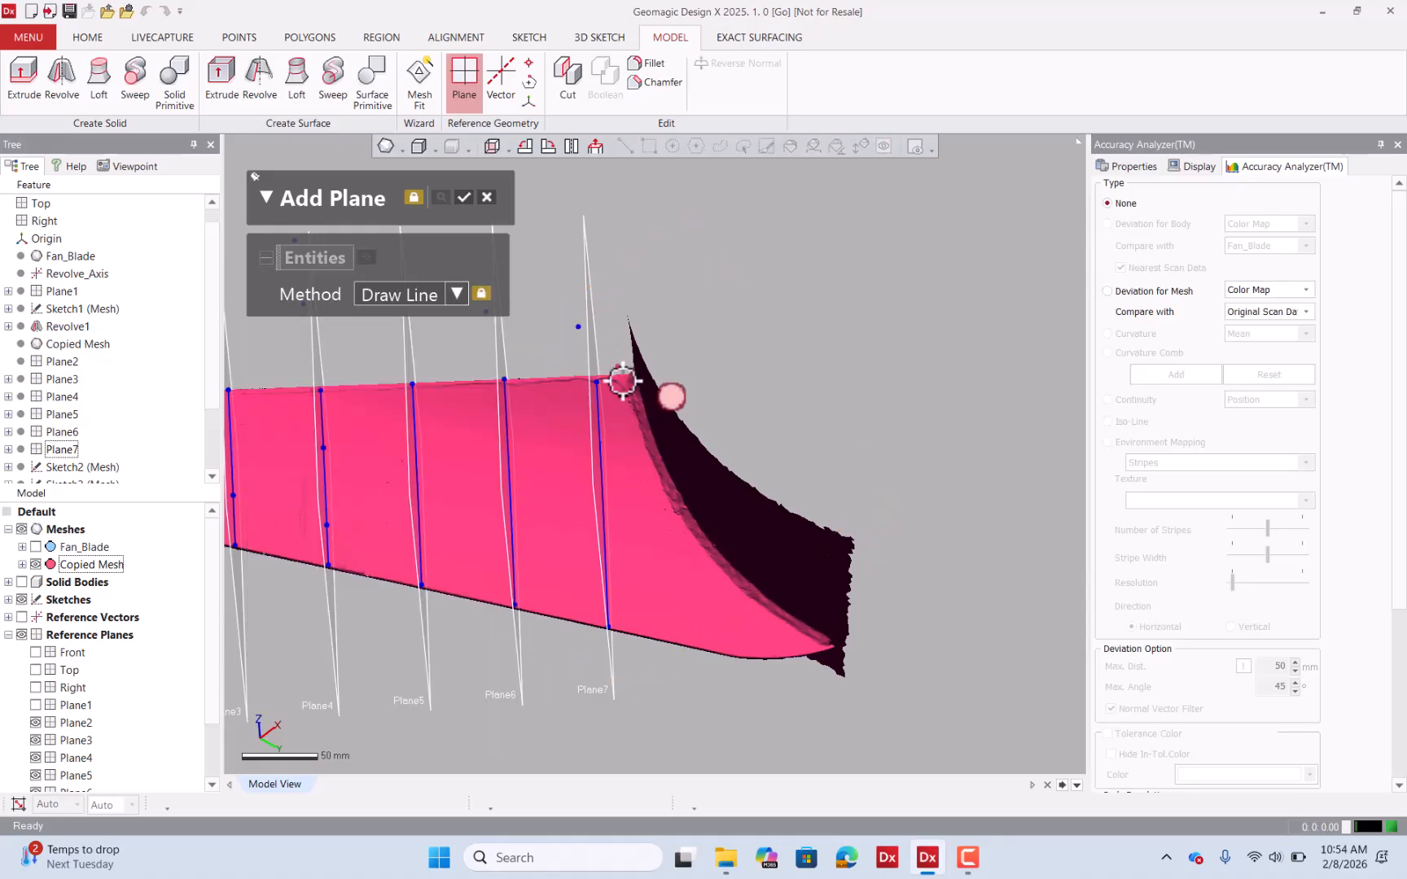
mouse_move(669, 534)
left_mouse_down()
mouse_move(722, 653)
mouse_move(720, 688)
left_mouse_up()
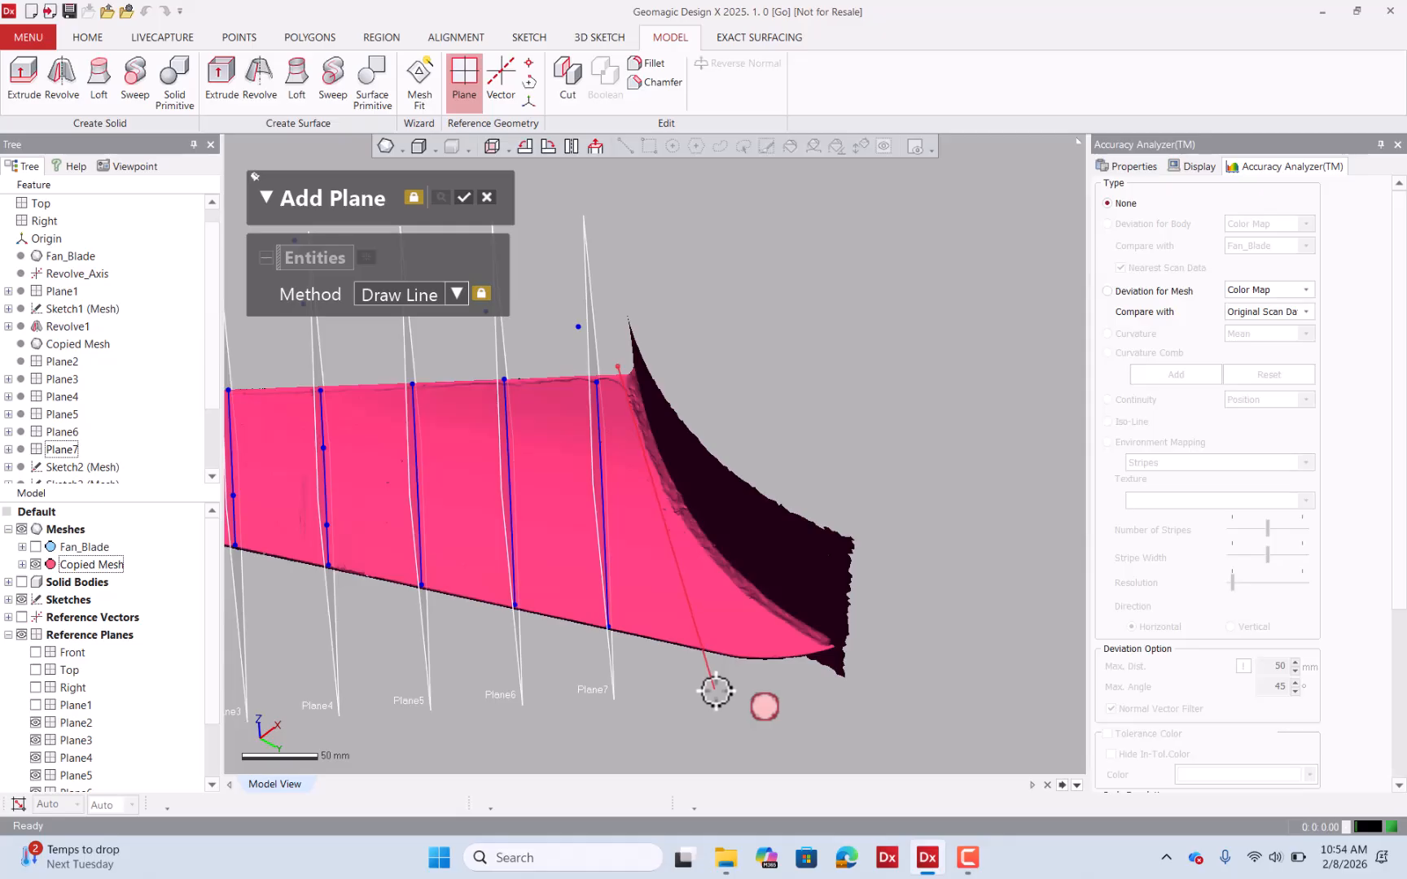
left_click(469, 198)
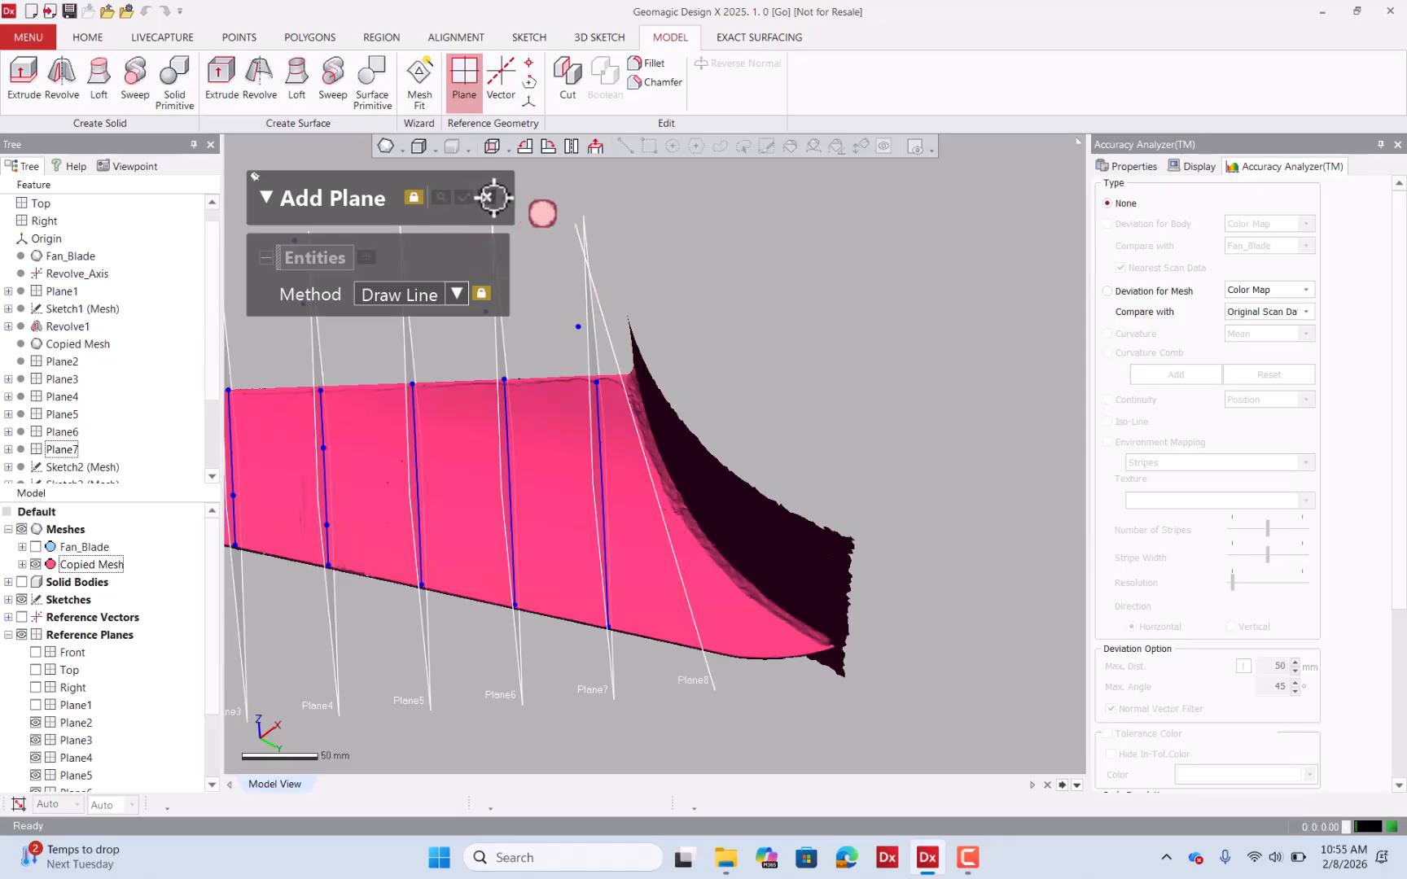
left_click(487, 198)
Create a planar mesh sketch on the slanted root plane, Plane8, with Copied Mesh as the target.
right_click(609, 326)
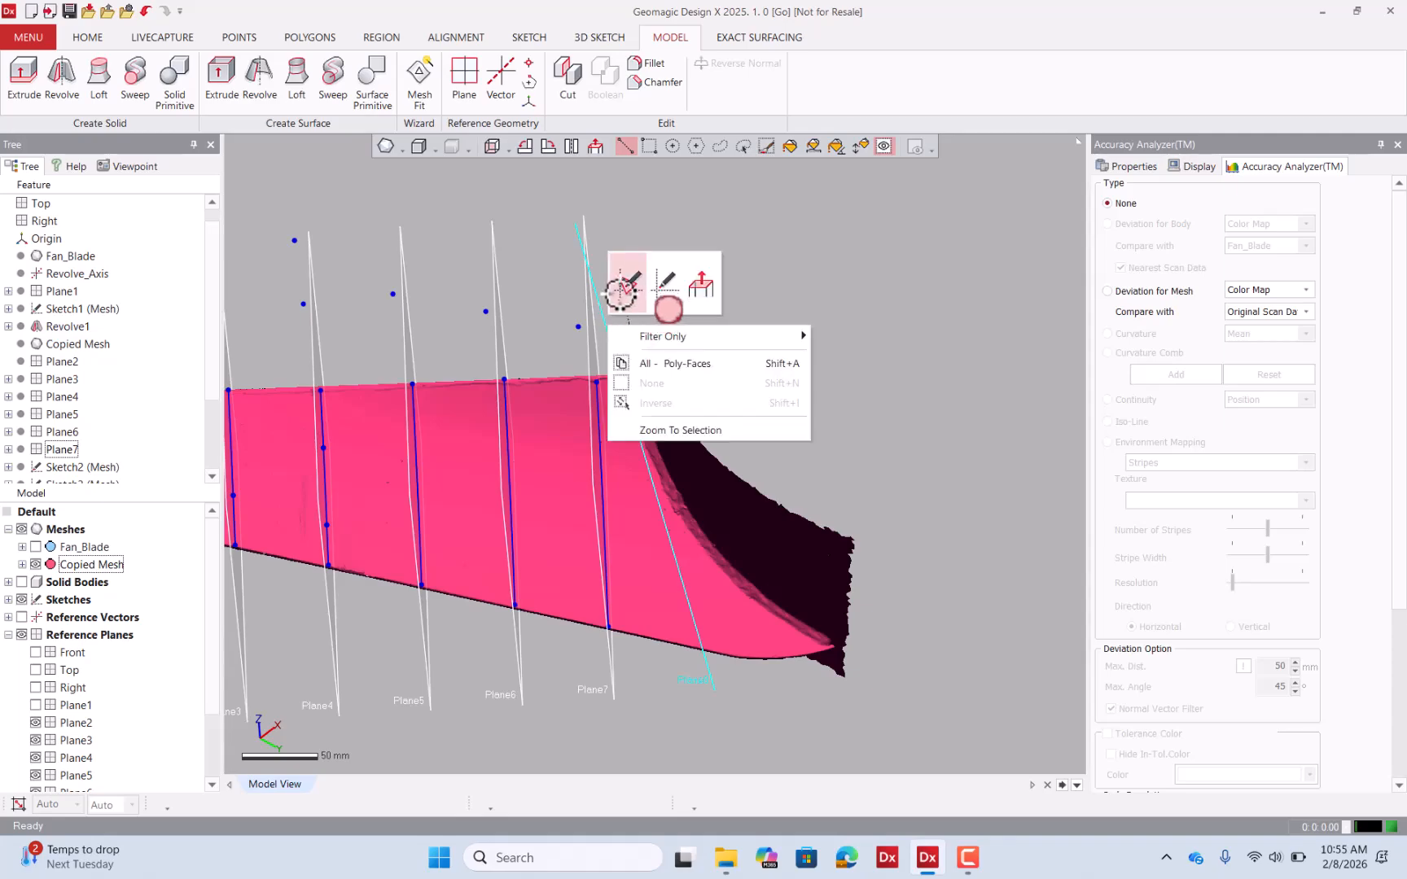
left_click(623, 286)
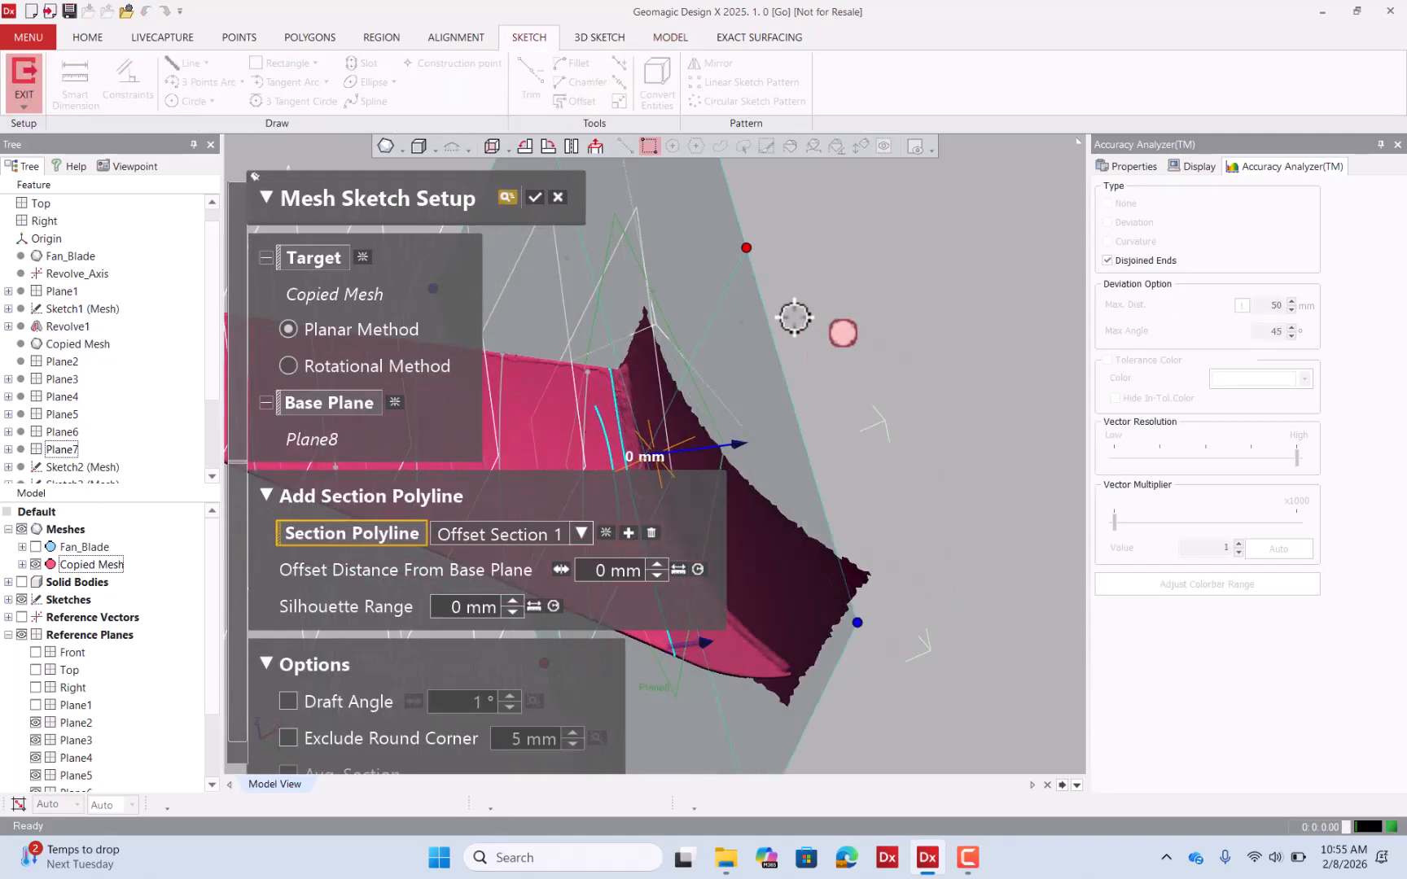
left_click(535, 197)
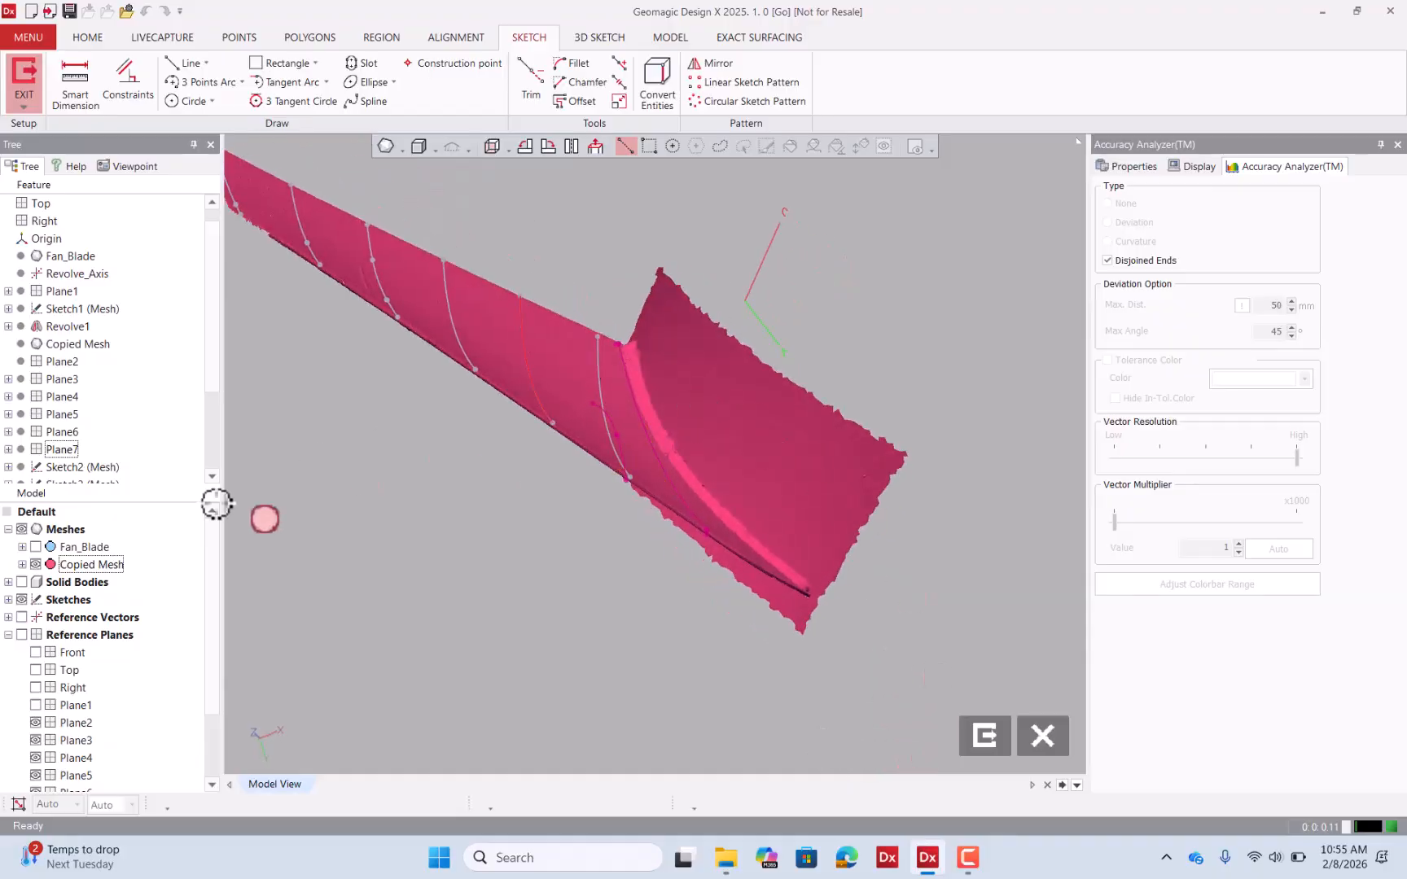
With the meshes hidden, fit a single three-point arc to the longer Plane8 section polyline and exit the sketch.
left_click(22, 529)
mouse_move(381, 408)
right_mouse_down()
mouse_move(603, 462)
mouse_move(472, 480)
right_mouse_up()
left_click(201, 82)
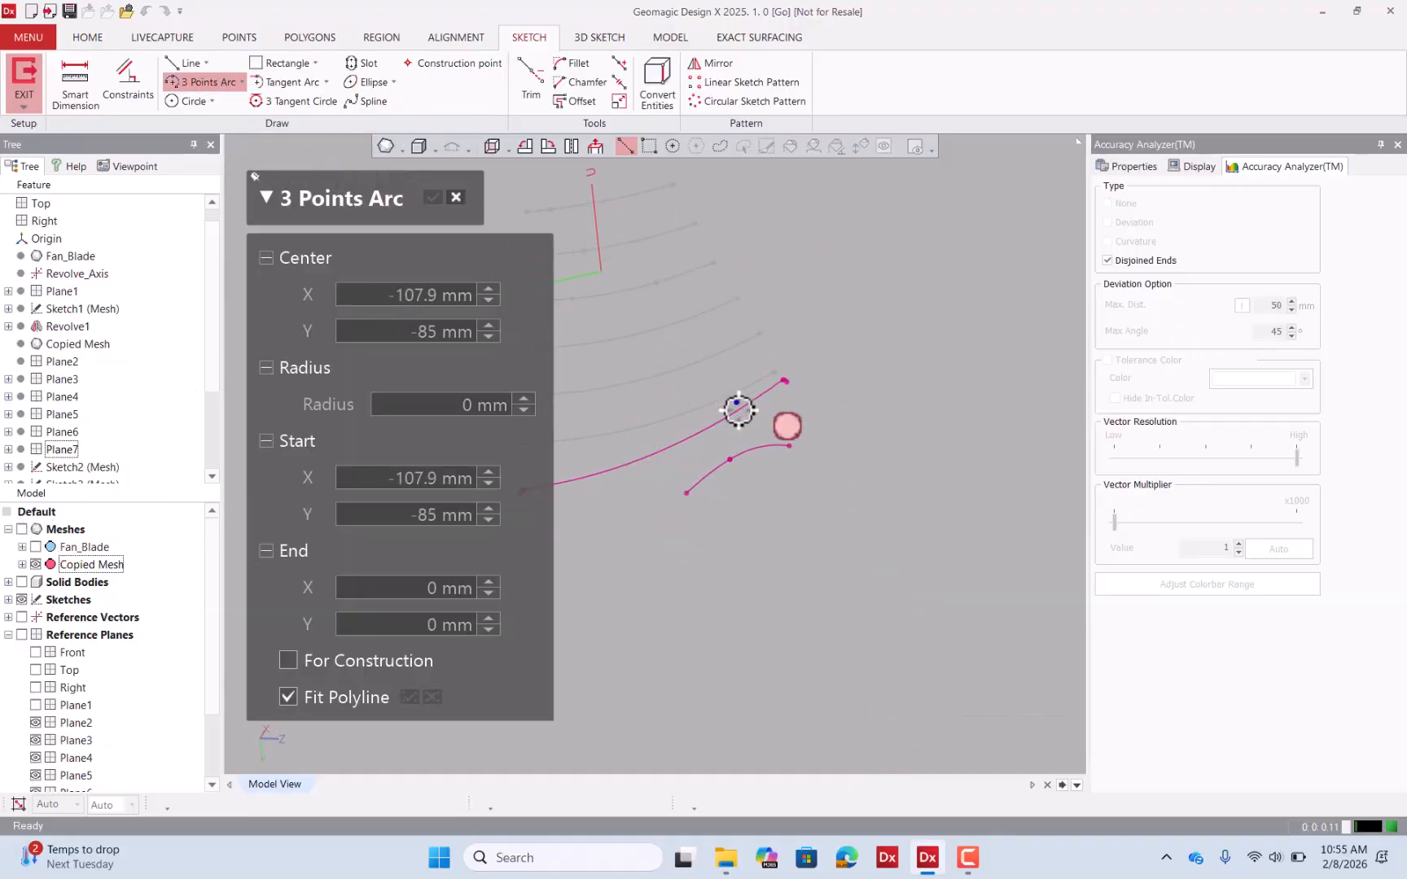
left_click(739, 411)
scroll(897, 428, "down", 2)
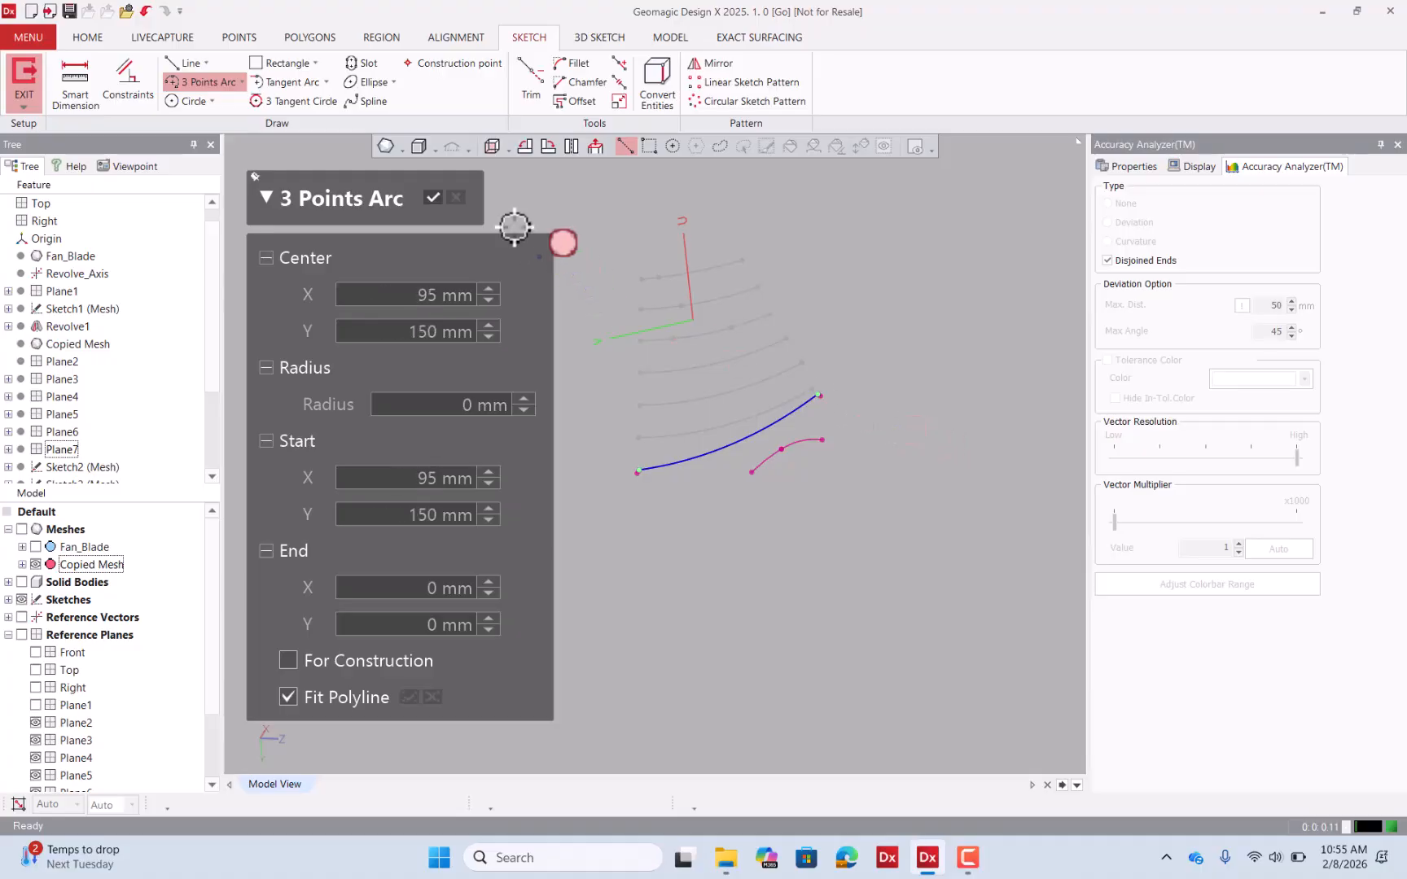
left_click(434, 195)
mouse_move(430, 348)
right_mouse_down()
mouse_move(848, 543)
mouse_move(719, 301)
mouse_move(550, 325)
right_mouse_up()
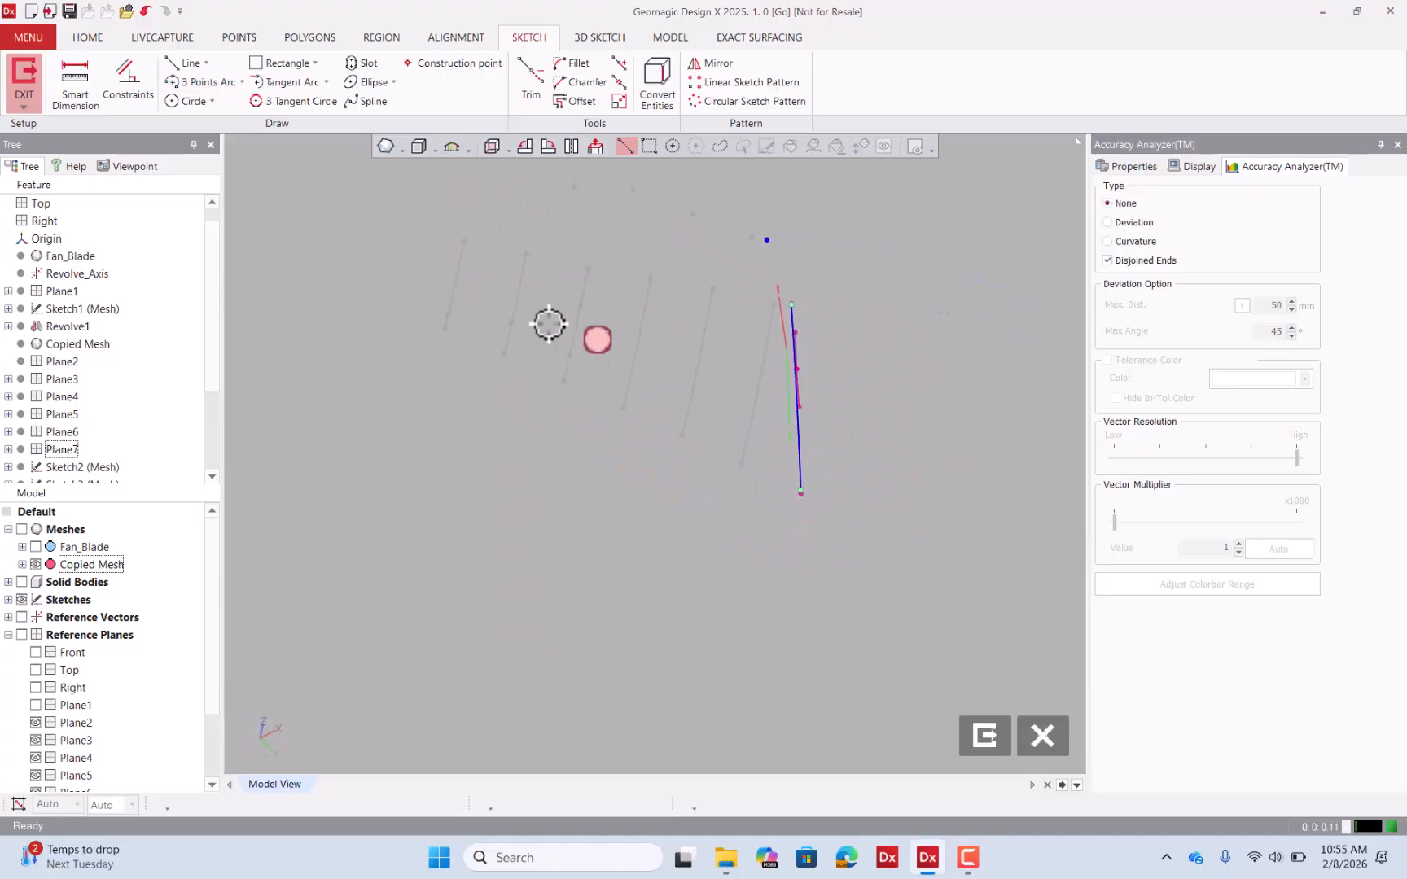
left_click(983, 732)
Show the meshes and examine how the arcs on Plane2 to Plane8 lie along the blade.
right_click_drag(868, 428, 418, 389)
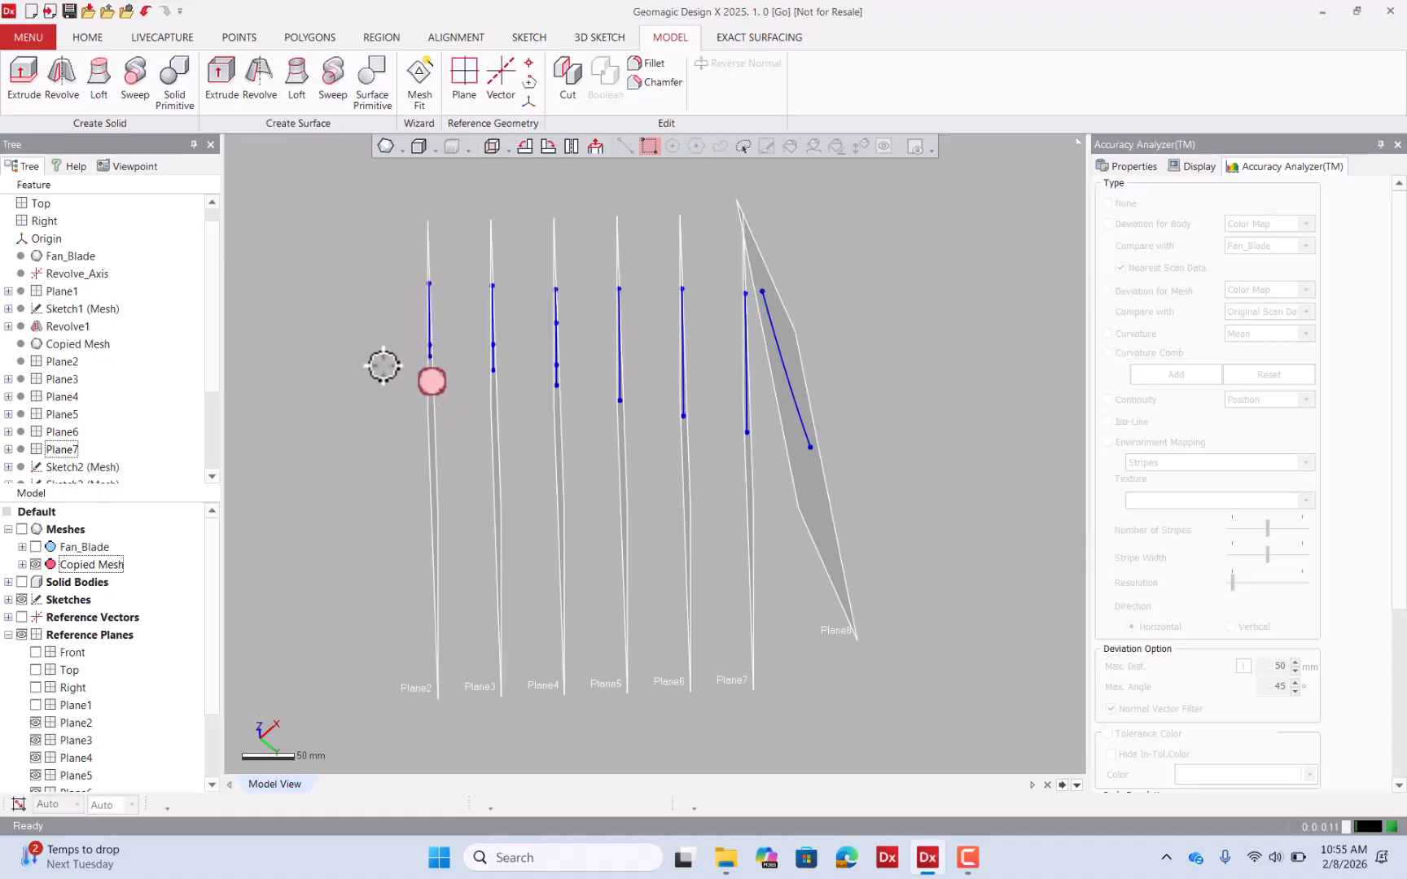
mouse_move(532, 207)
right_mouse_down()
mouse_move(534, 352)
mouse_move(553, 336)
mouse_move(152, 534)
right_mouse_up()
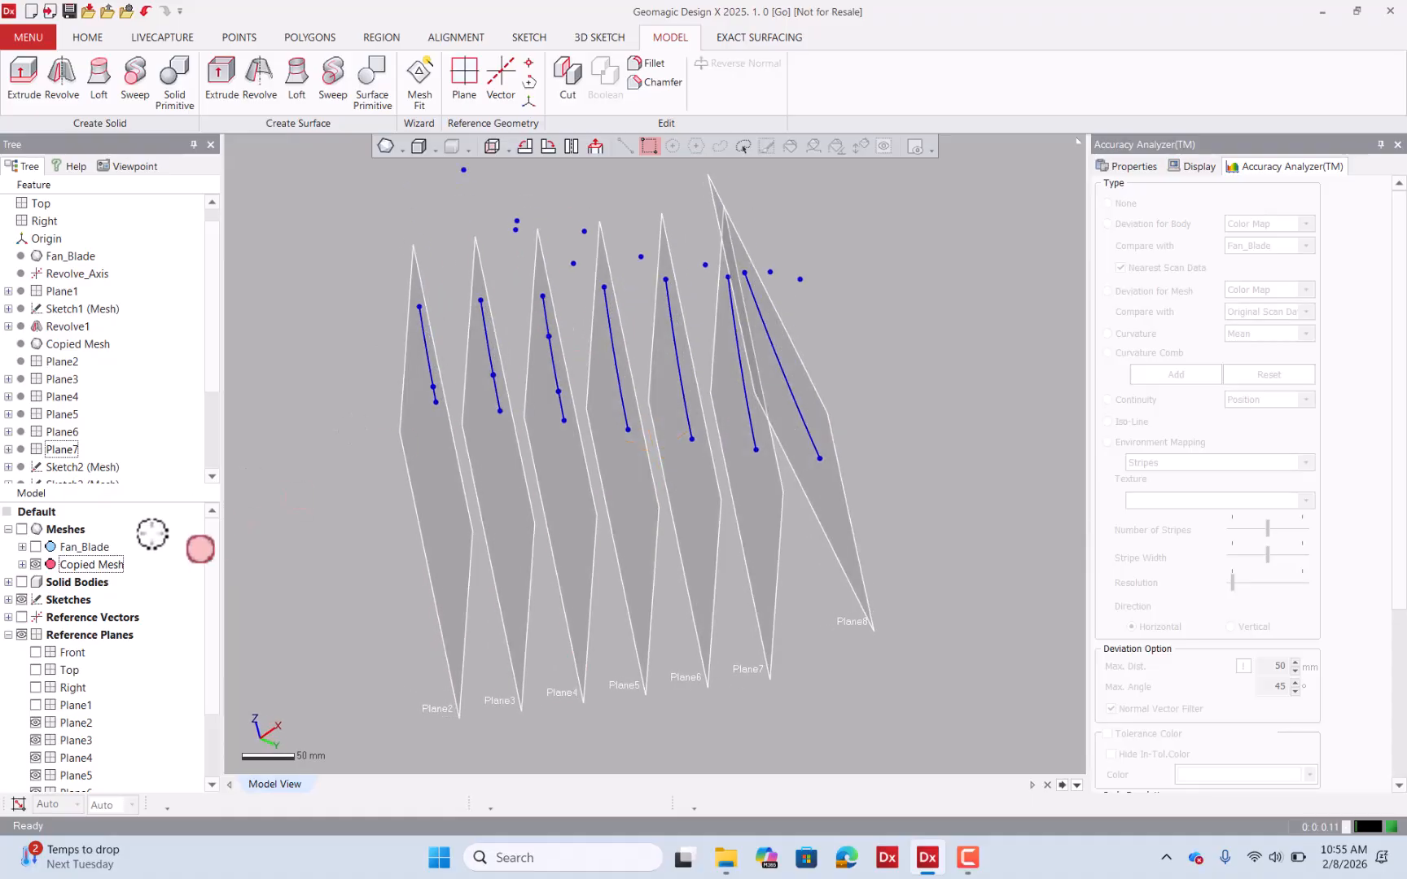
scroll(53, 542, "down", 1)
scroll(69, 585, "up", 1)
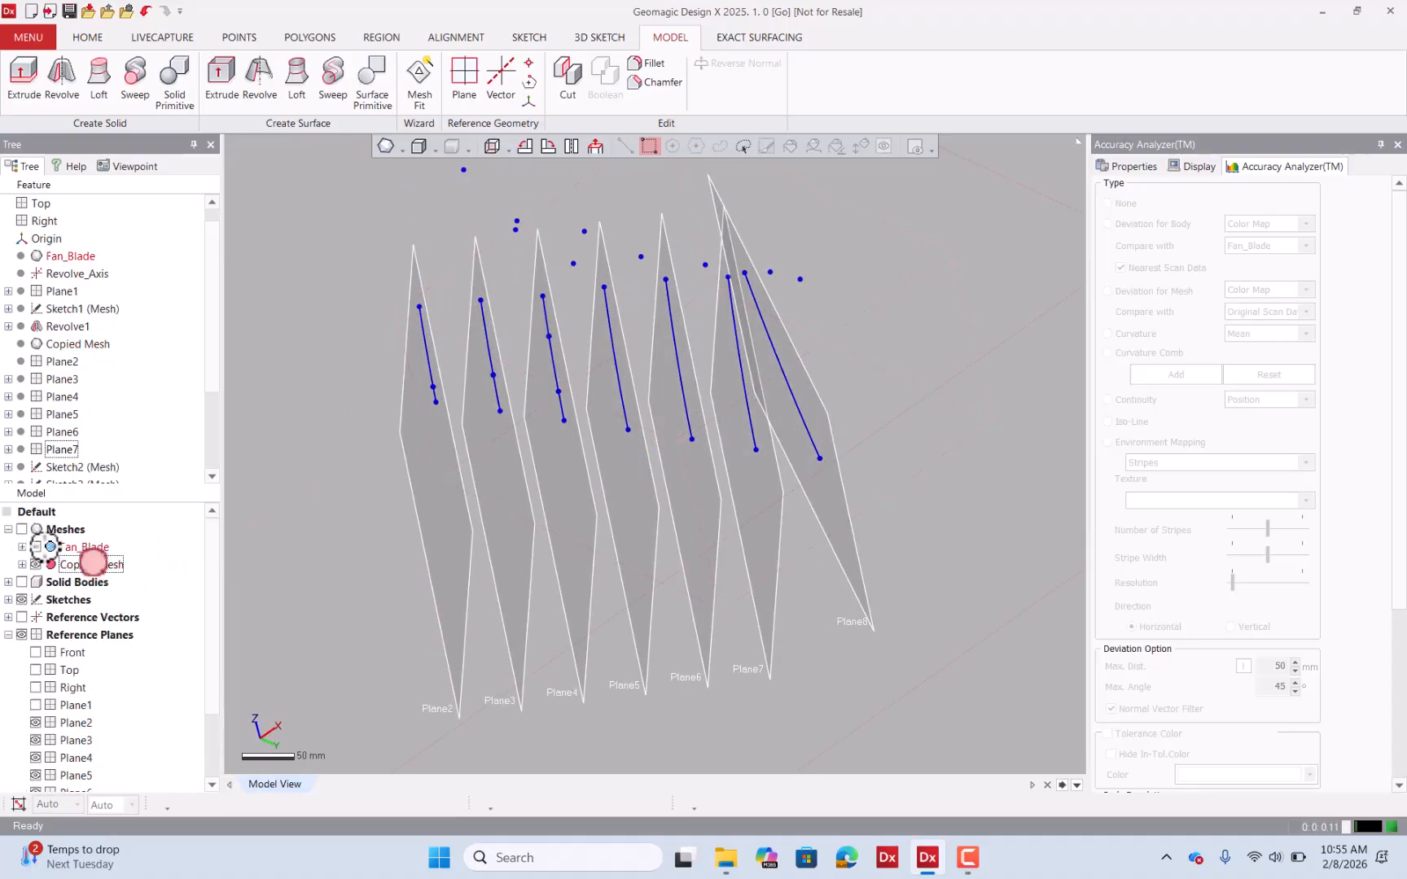
left_click(24, 529)
right_click_drag(619, 424, 637, 346)
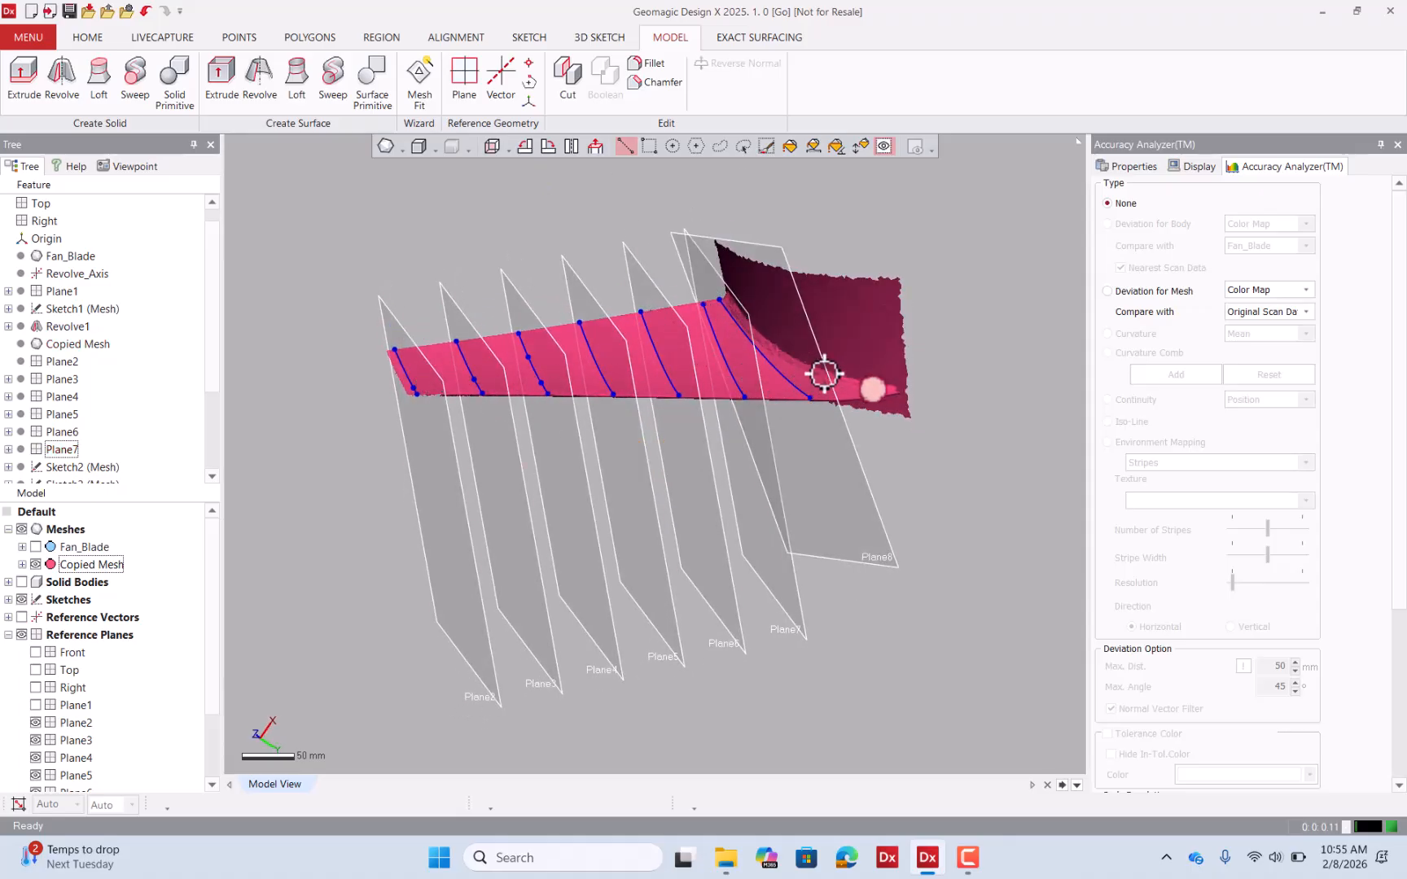
right_click_drag(750, 389, 744, 434)
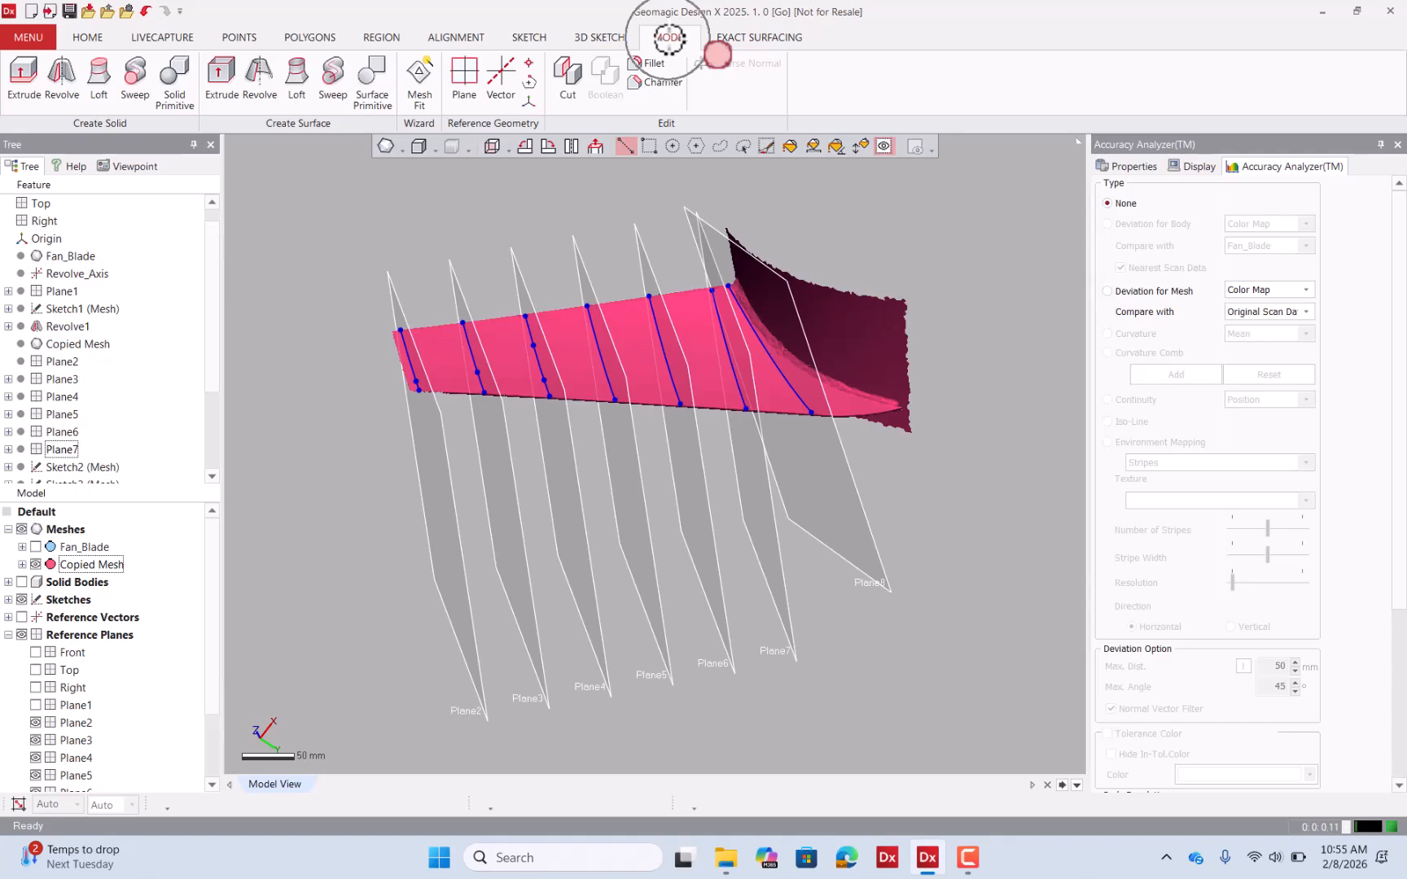
Start a surface Loft with the meshes hidden and add the arcs on Plane2, Plane3 and Plane4 as profiles.
left_click(298, 94)
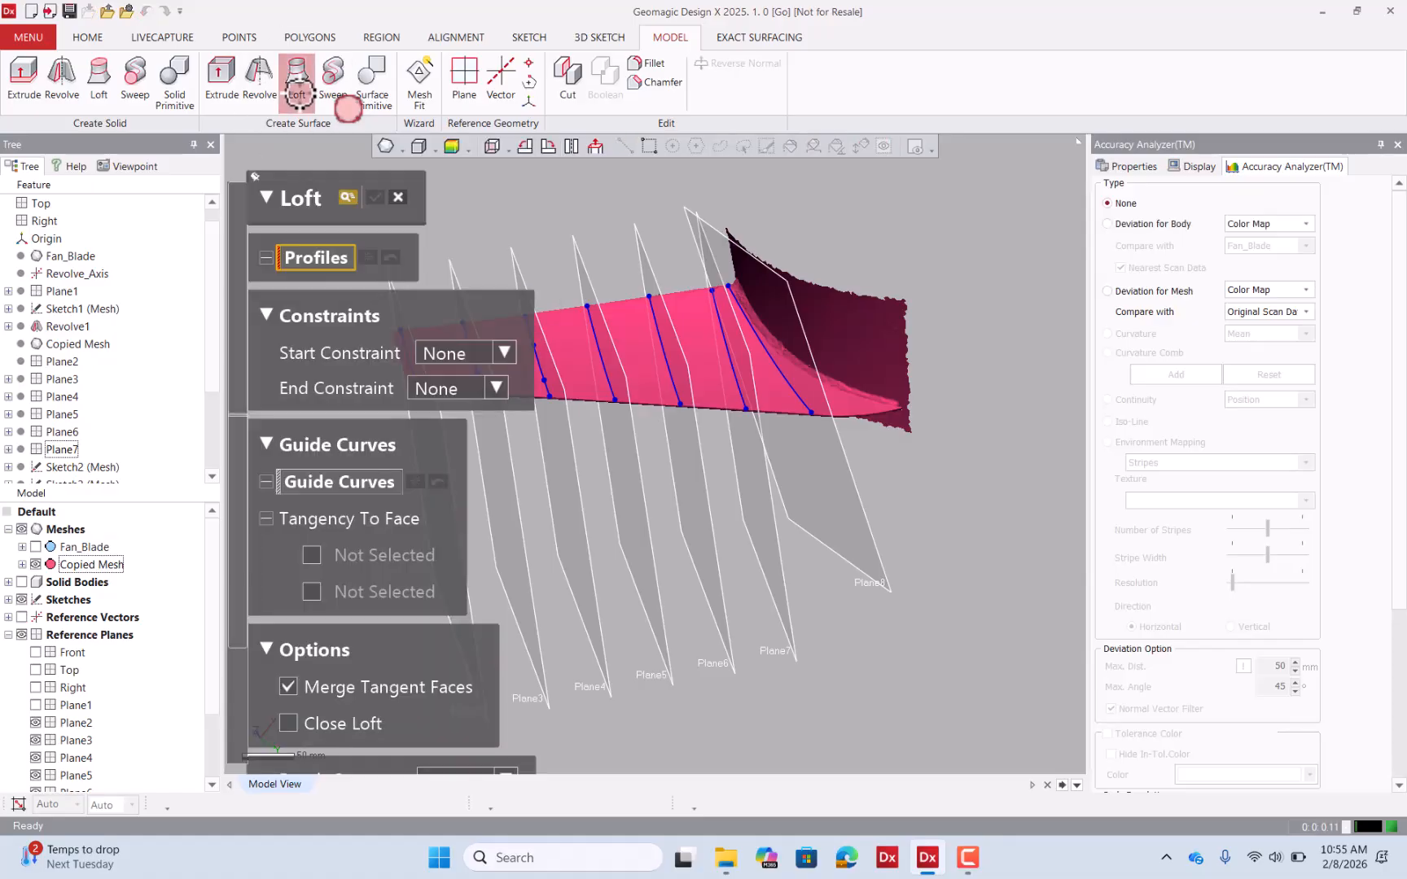
scroll(895, 388, "down", 3)
mouse_move(894, 389)
right_mouse_down()
mouse_move(754, 352)
mouse_move(746, 398)
right_mouse_up()
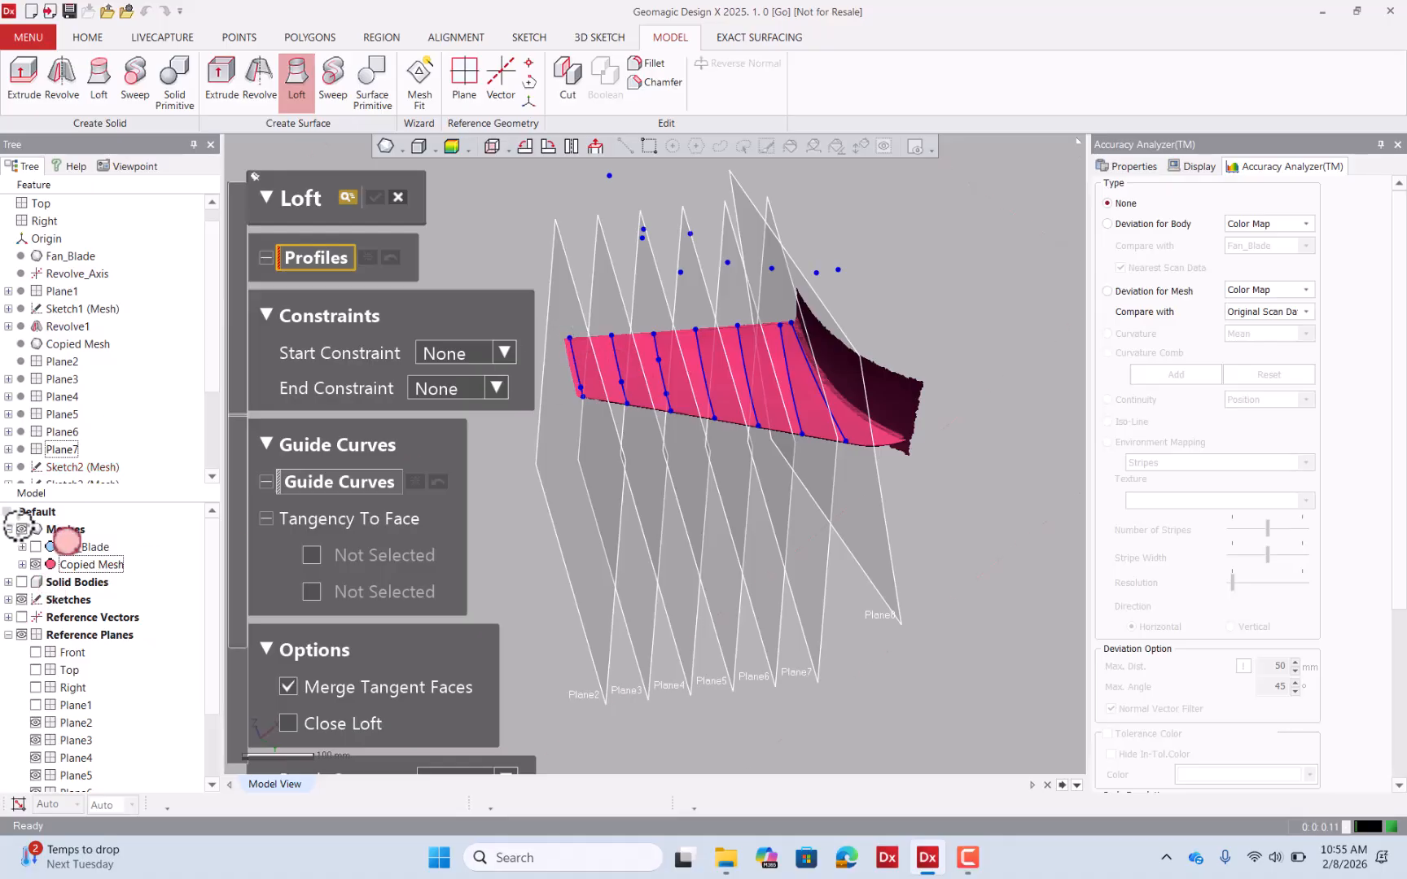
left_click(22, 530)
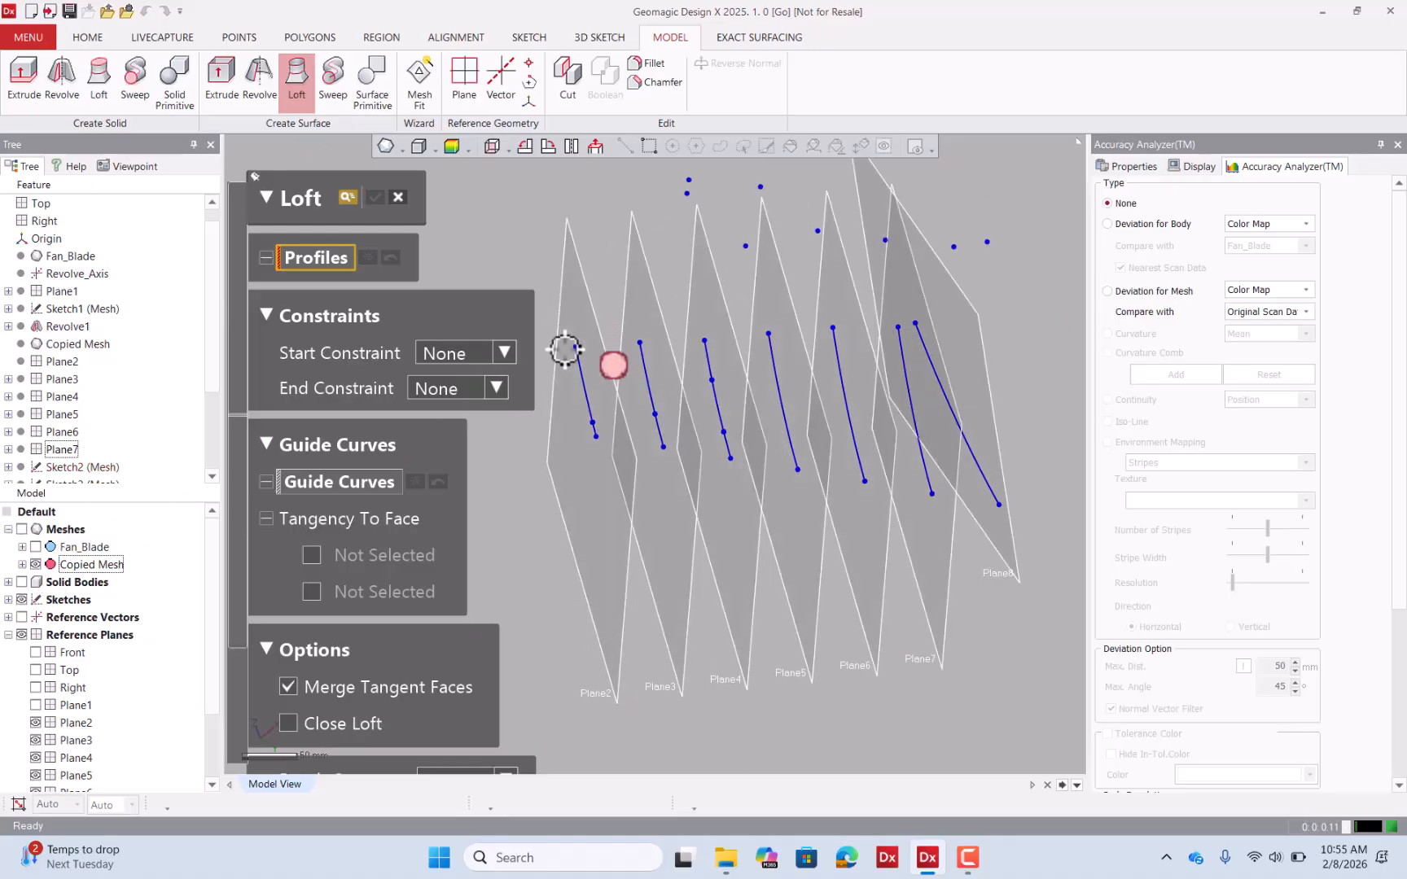
left_click(576, 349)
left_click(576, 349)
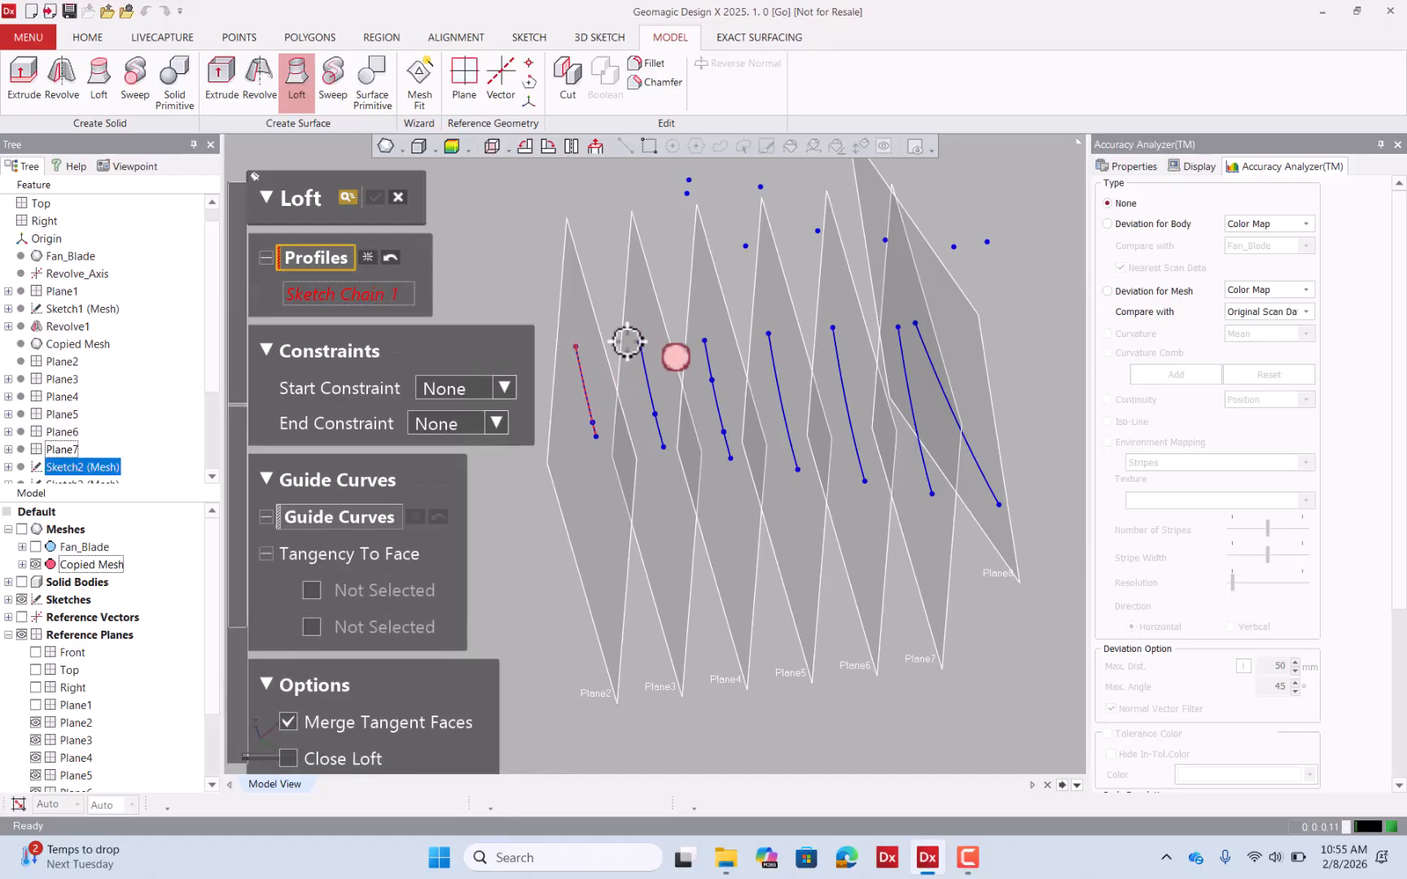
left_click(639, 346)
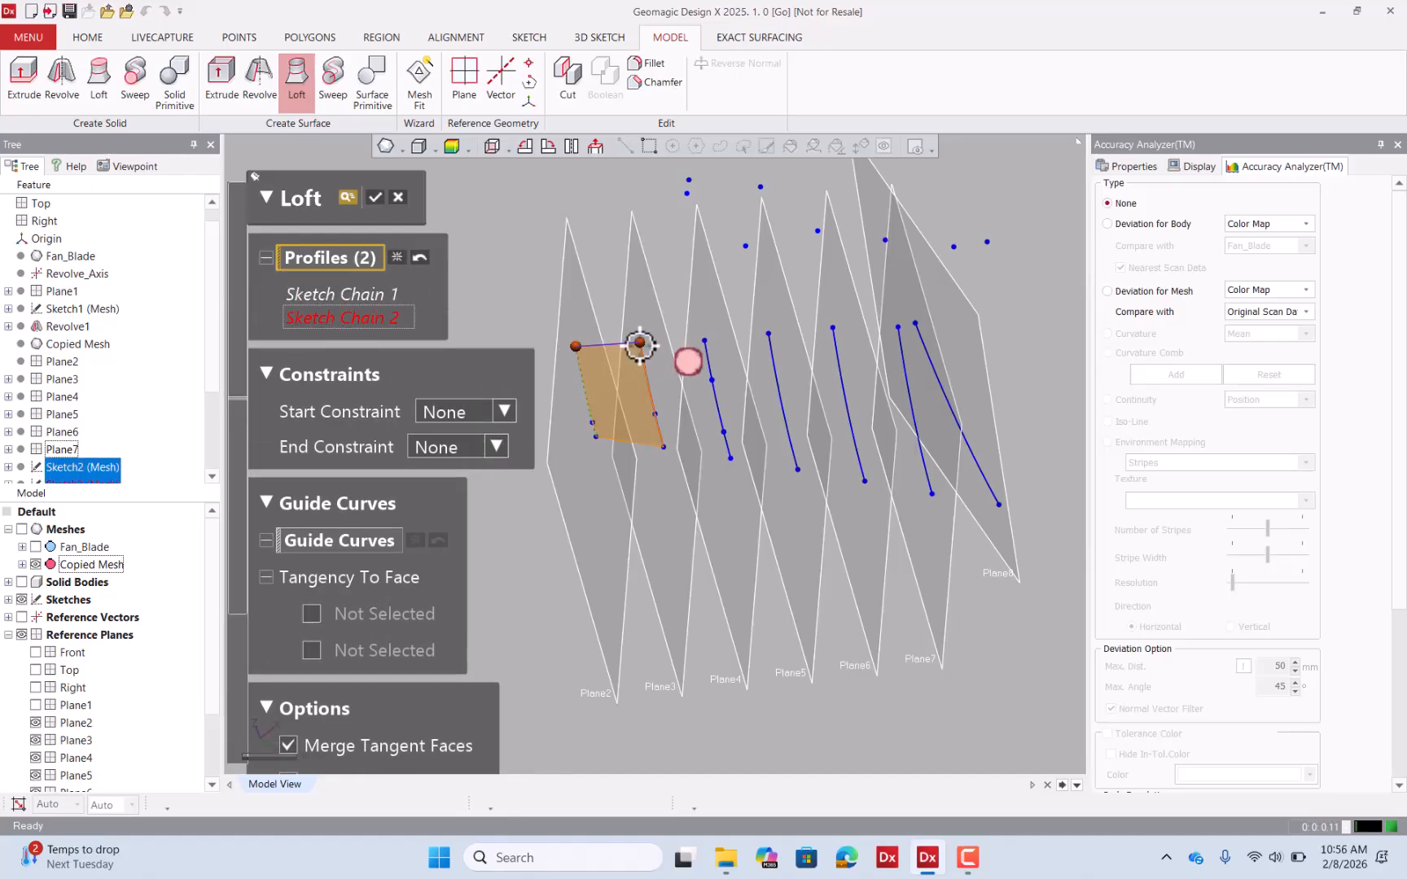
left_click(700, 342)
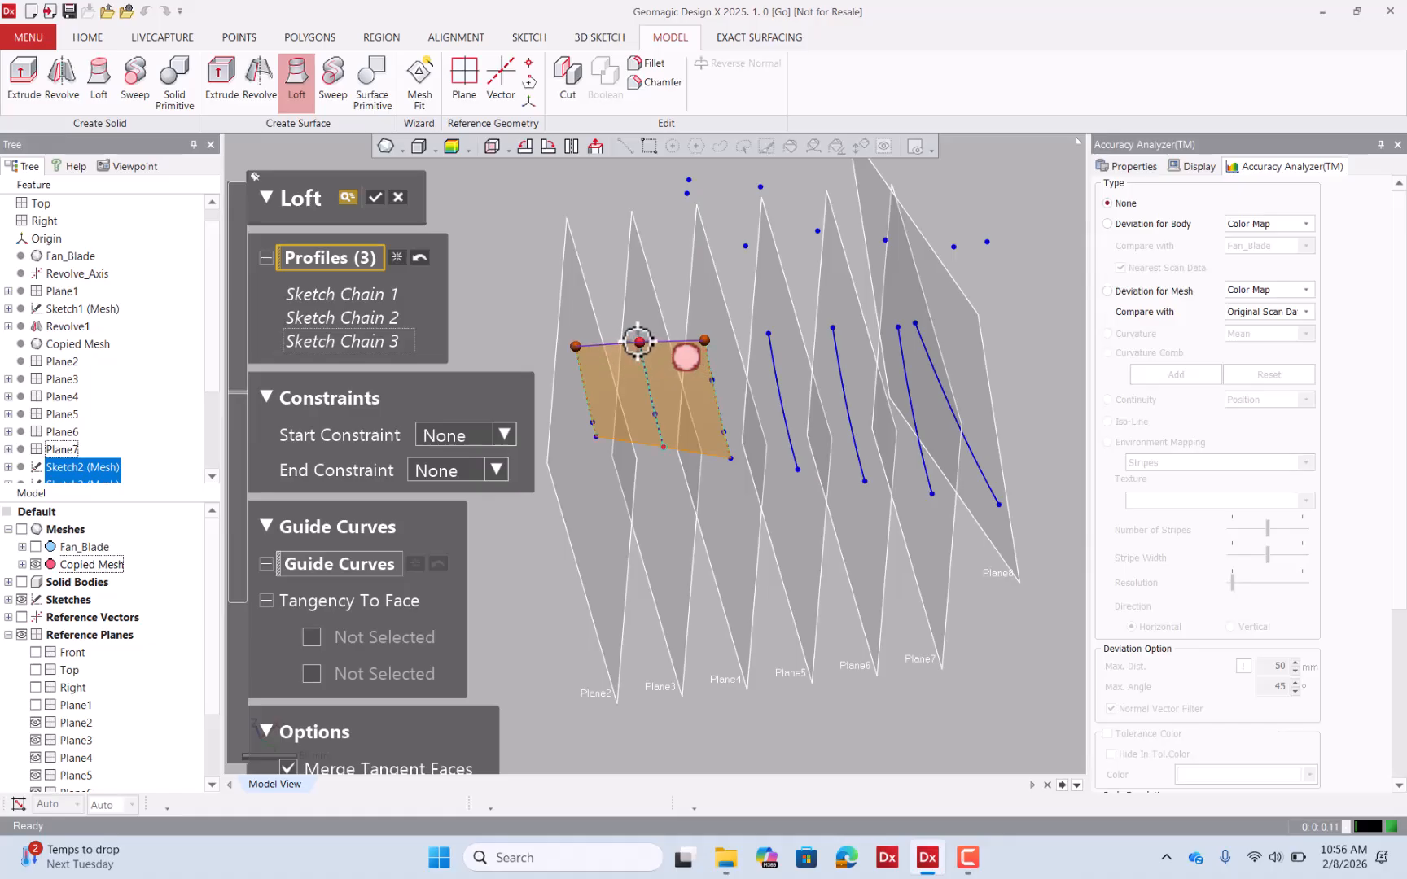
Add the arcs on Plane5 to Plane8 as loft profiles, aligning the Plane7 arc's connection point with the others along the upper edge.
left_click(801, 472)
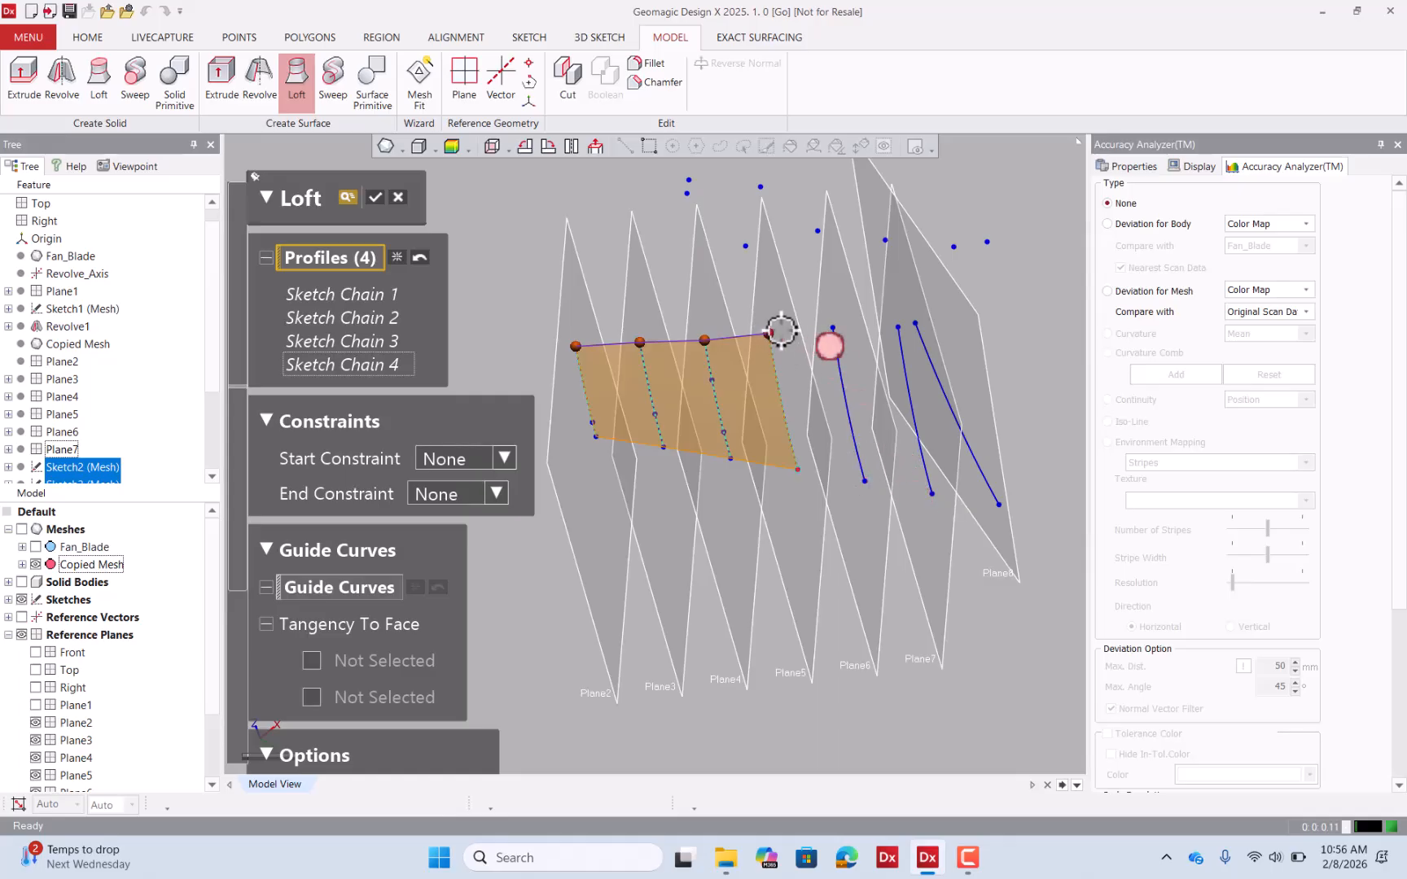
left_click(832, 327)
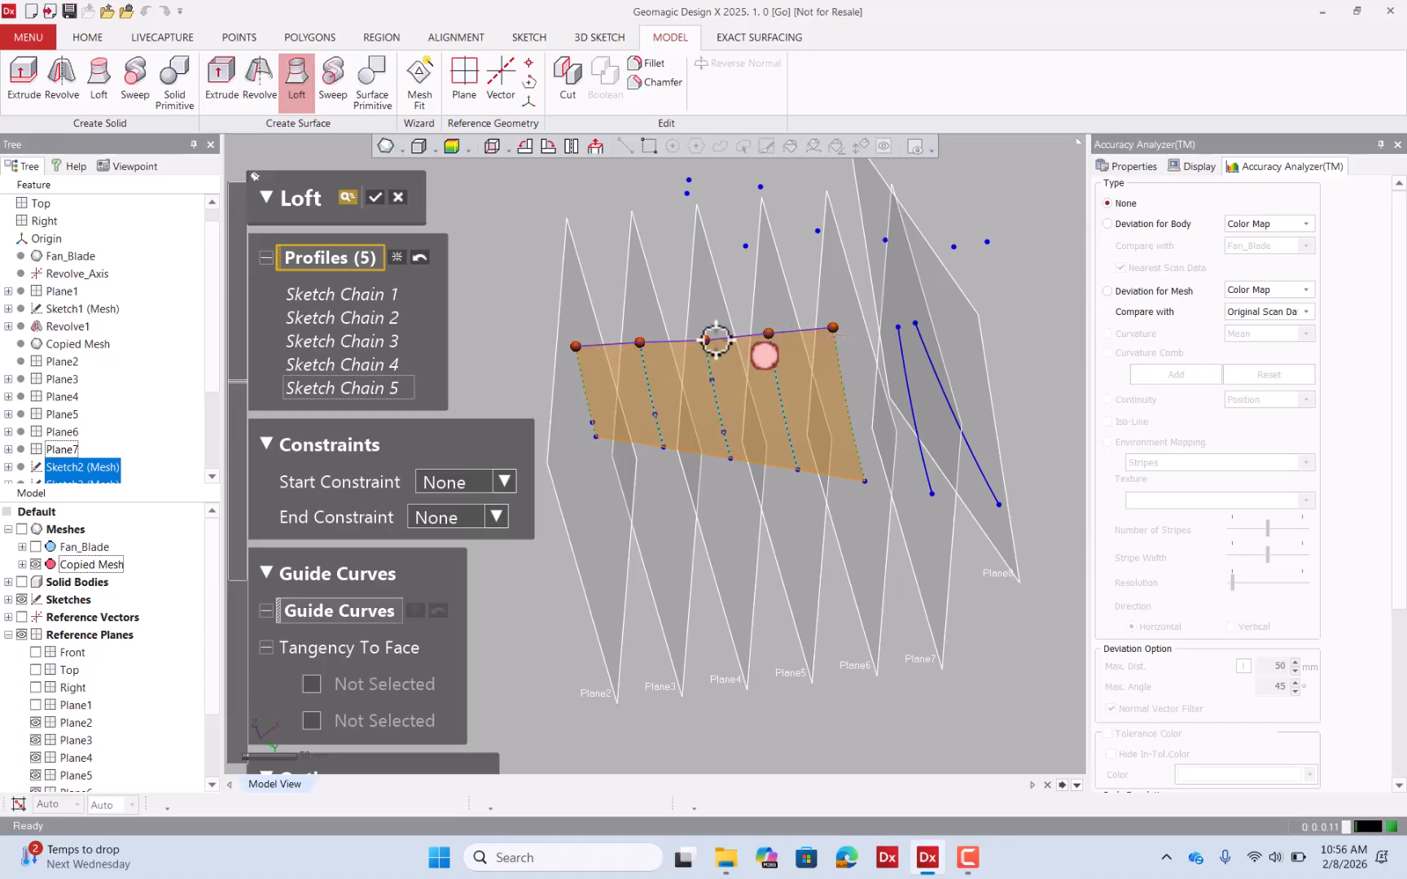
left_click(934, 491)
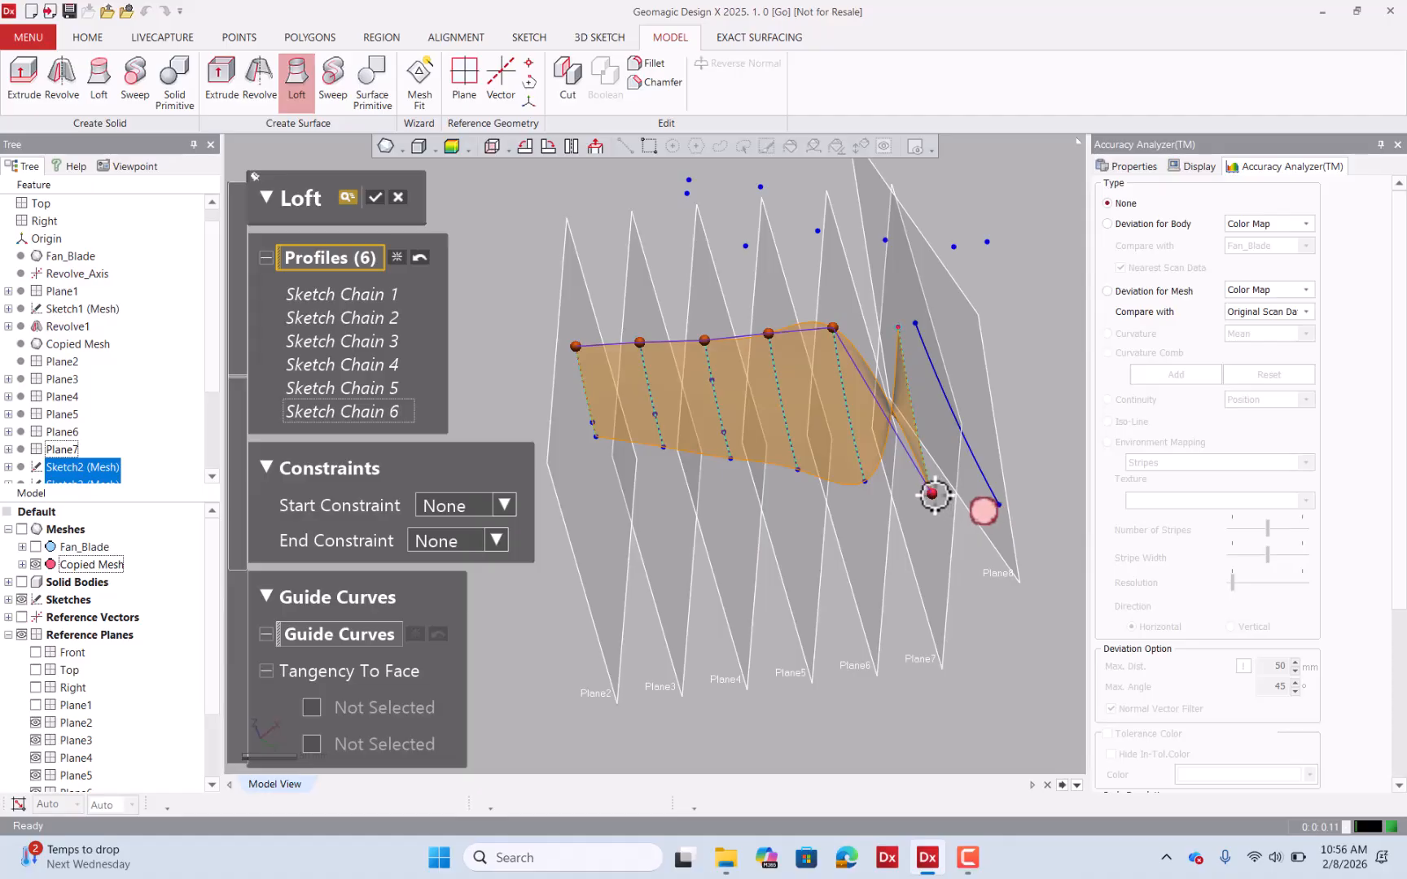
left_click(933, 494)
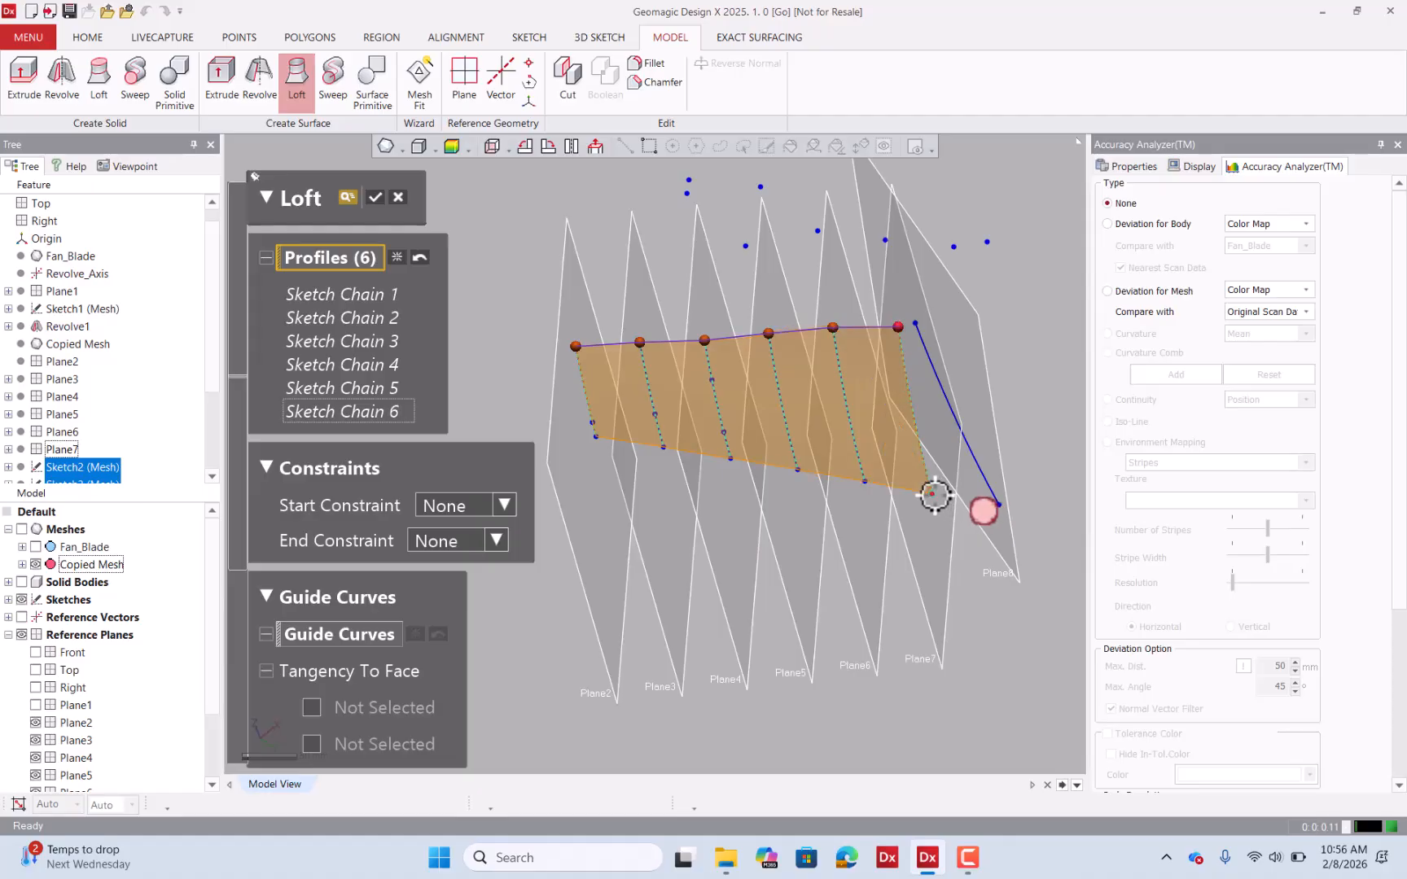
left_click(917, 324)
mouse_move(967, 487)
right_mouse_down()
mouse_move(848, 390)
mouse_move(776, 443)
mouse_move(766, 324)
mouse_move(737, 370)
mouse_move(656, 374)
mouse_move(888, 443)
mouse_move(741, 408)
mouse_move(828, 362)
mouse_move(807, 371)
right_mouse_up()
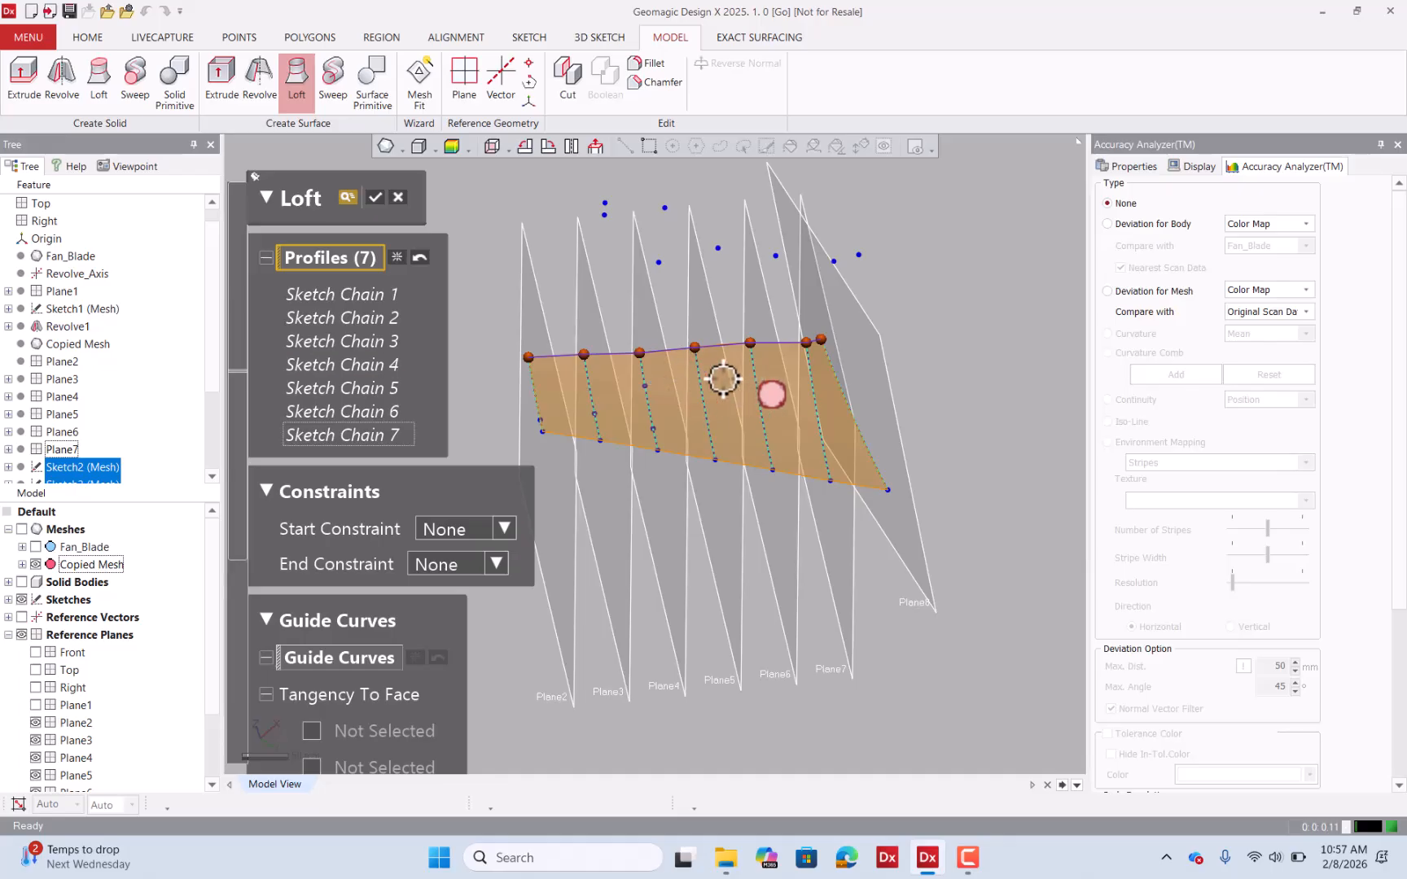
mouse_move(612, 367)
right_mouse_down()
mouse_move(553, 351)
mouse_move(513, 443)
right_mouse_up()
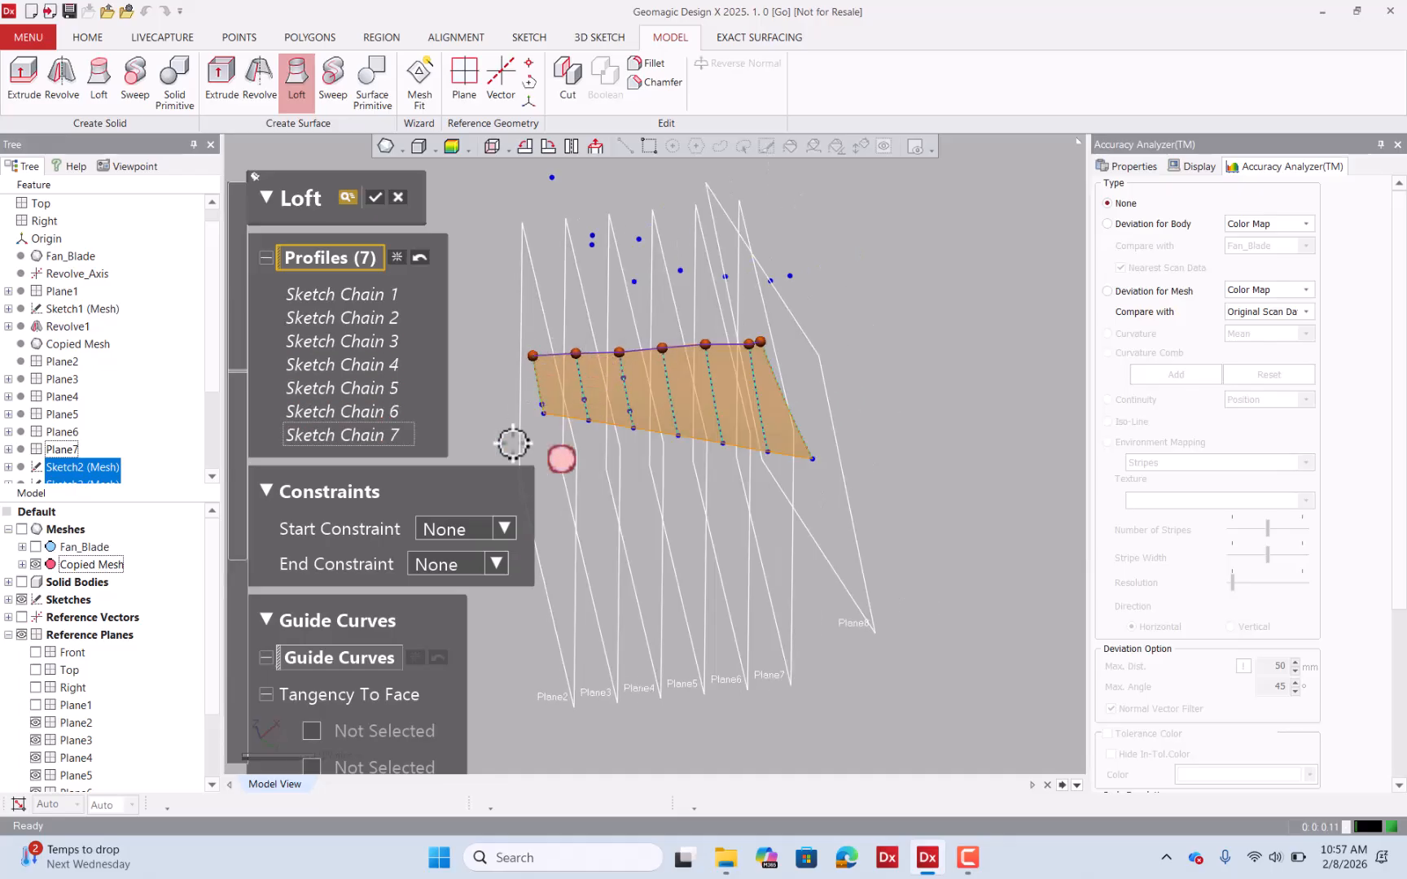
Create the lofted surface with no start or end constraint, no guide curves, Merge Tangent Faces on and the Insert result operator.
left_click(505, 525)
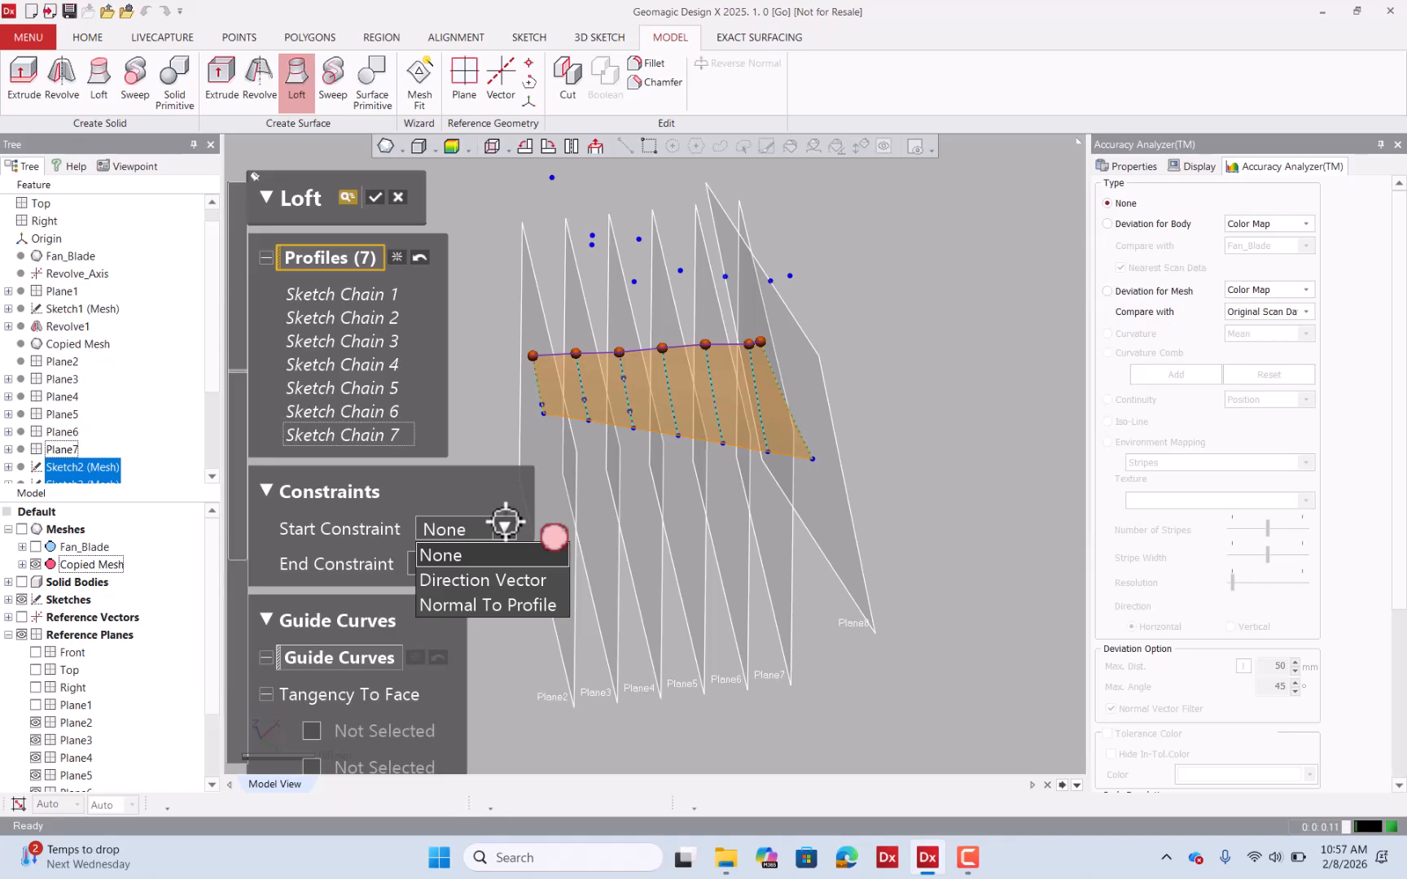
left_click(505, 525)
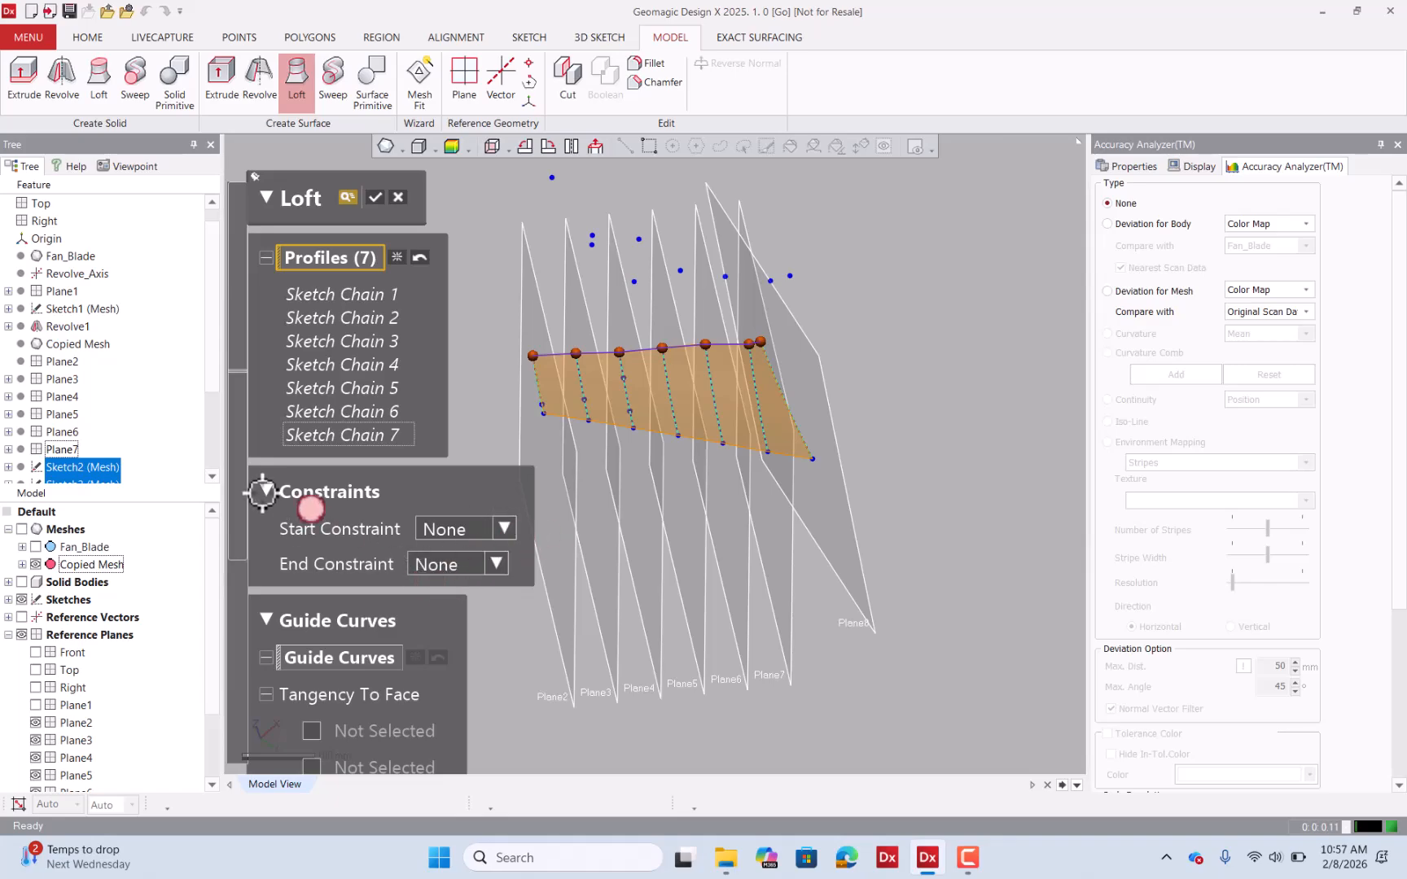
left_click(267, 491)
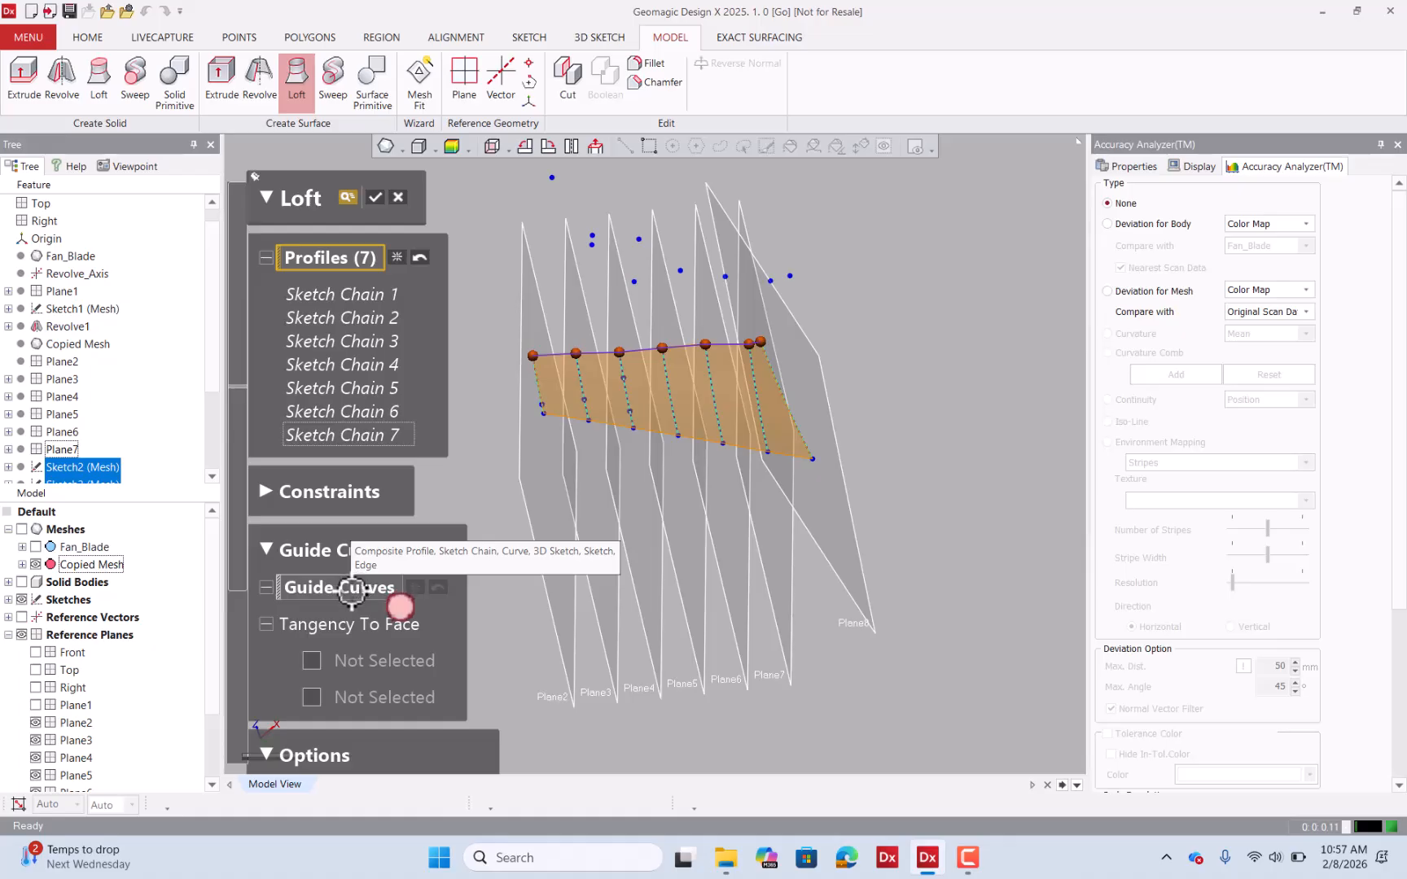
left_click(266, 623)
left_click(266, 554)
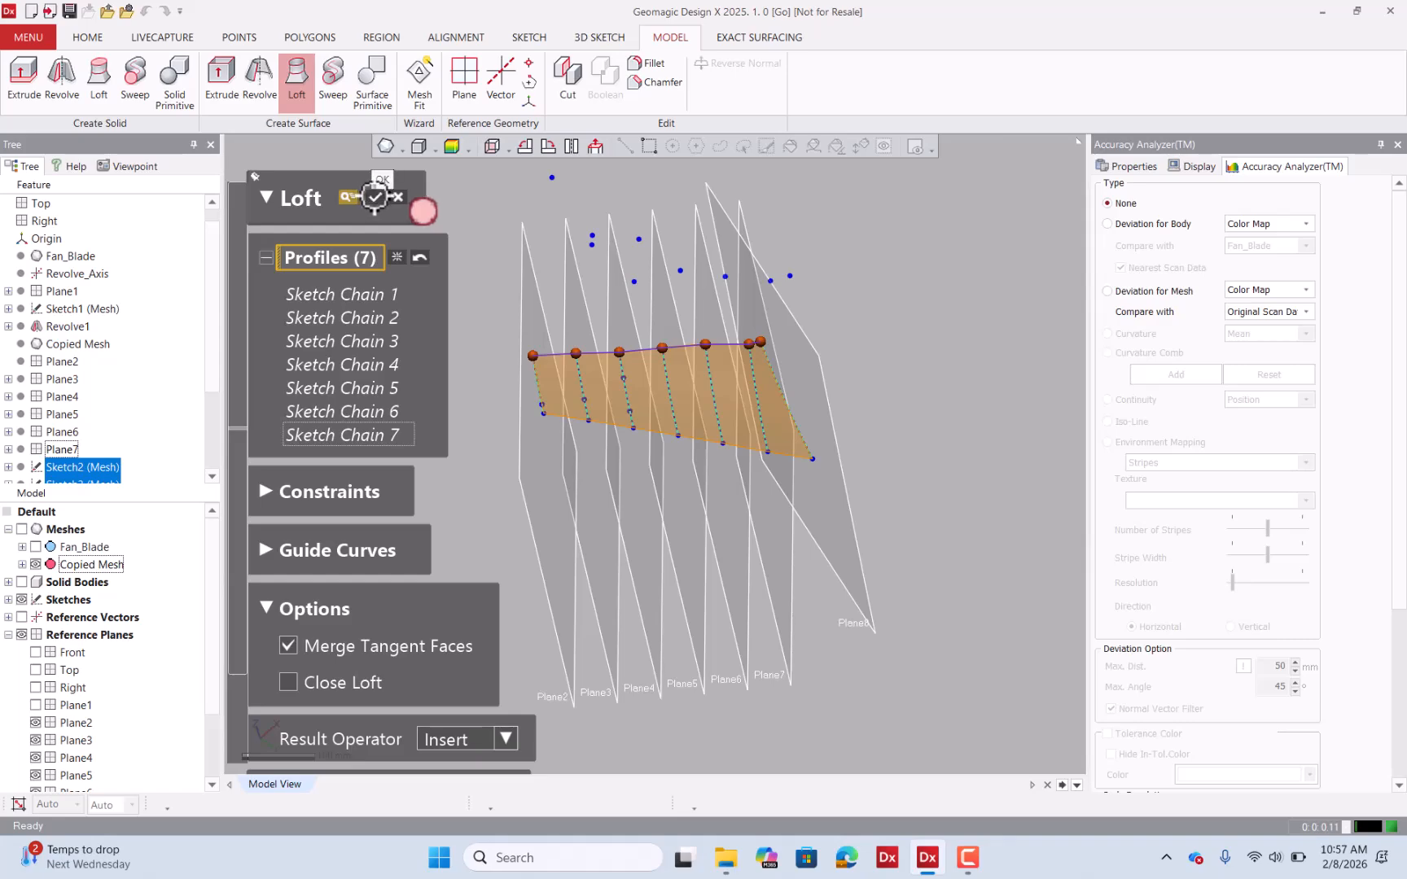
left_click(374, 197)
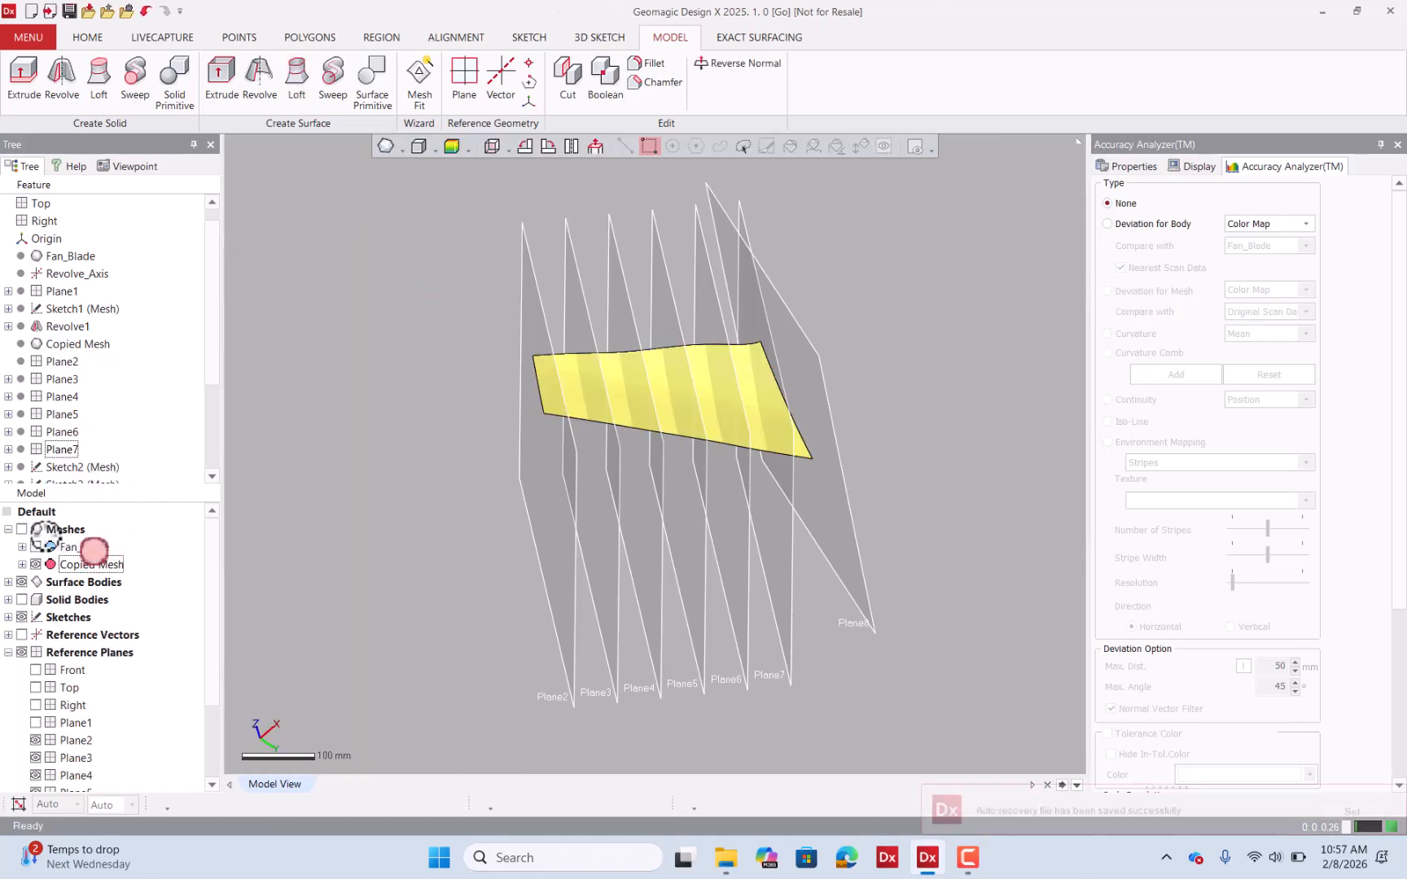
Examine the lofted surface's deviation from the scan with the Deviation for Body color map, and turn the map off.
right_click_drag(728, 340, 581, 399)
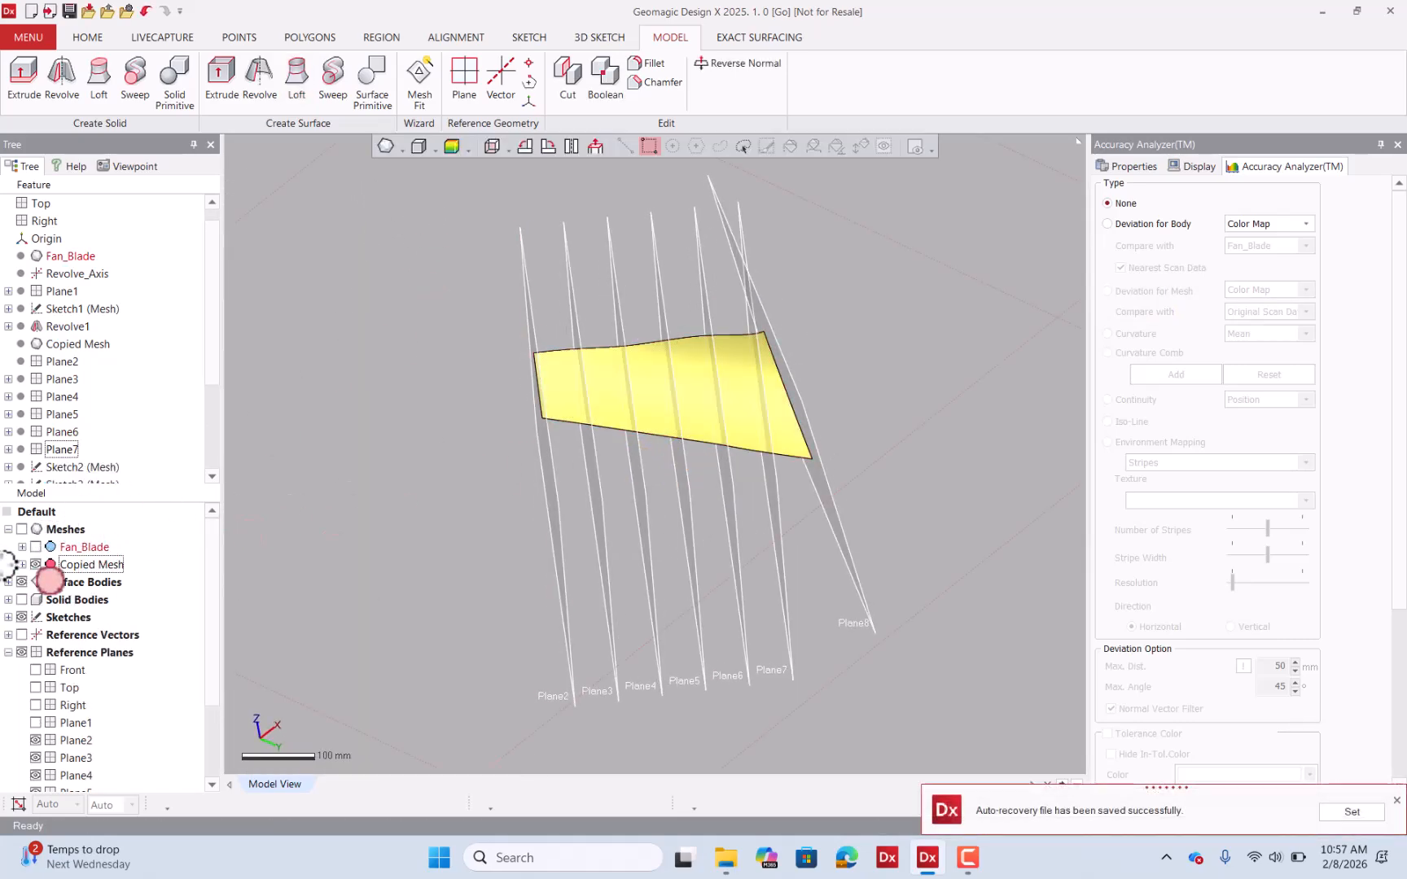
left_click(8, 581)
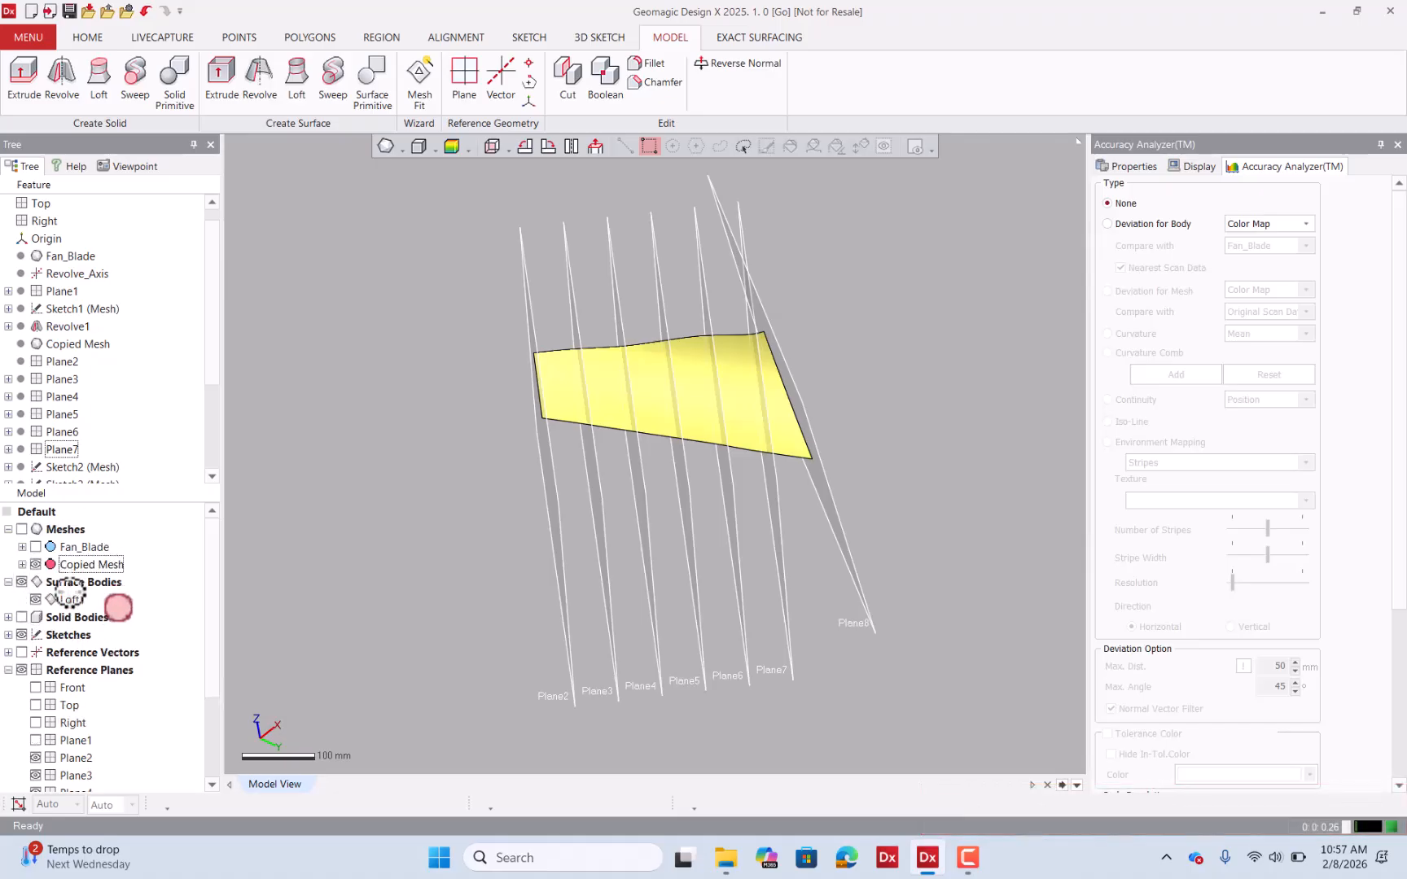
left_click(70, 600)
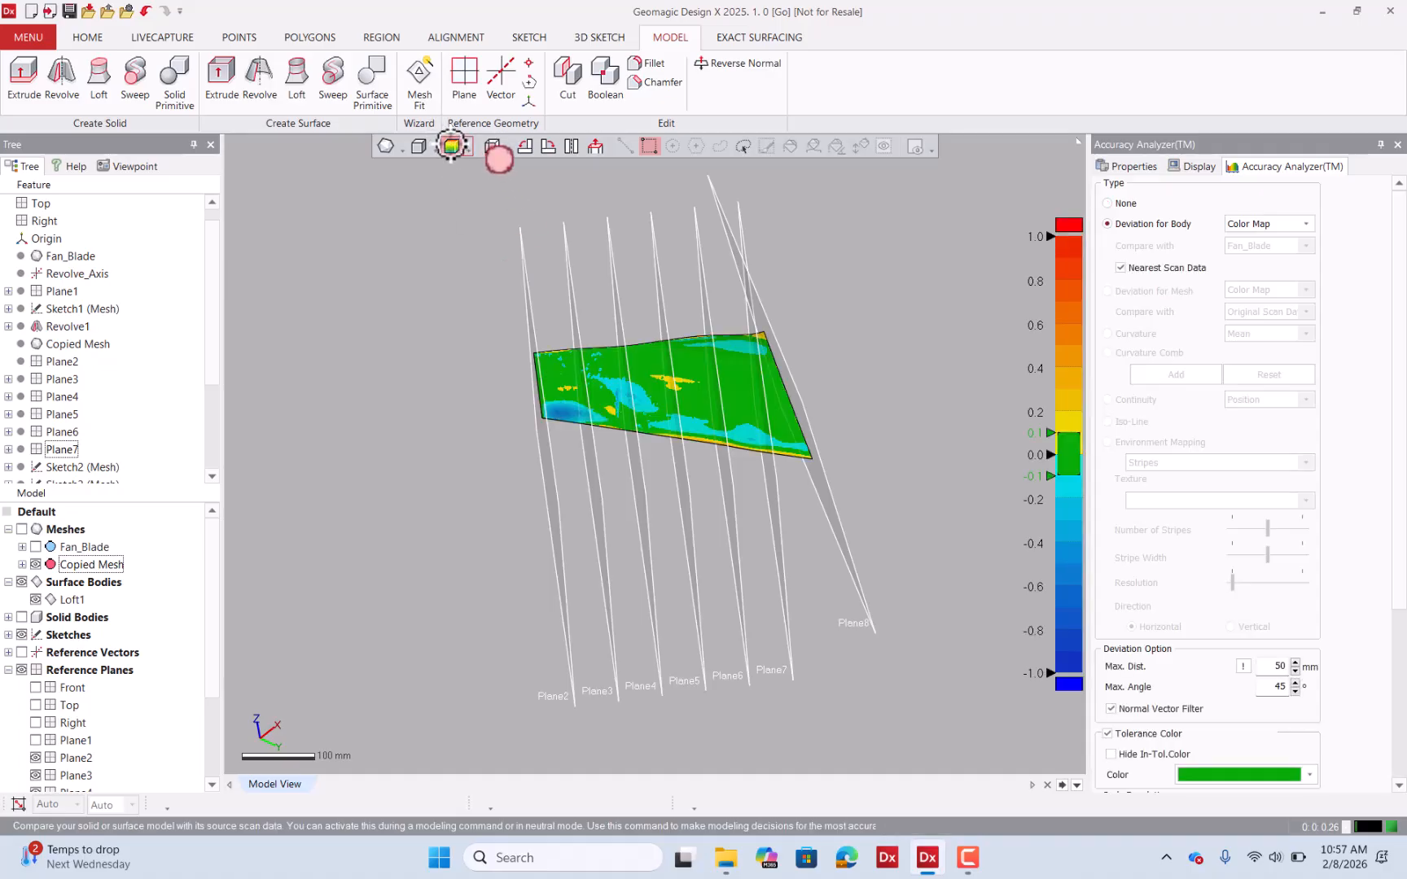
mouse_move(780, 245)
right_mouse_down()
mouse_move(769, 342)
mouse_move(785, 302)
right_mouse_up()
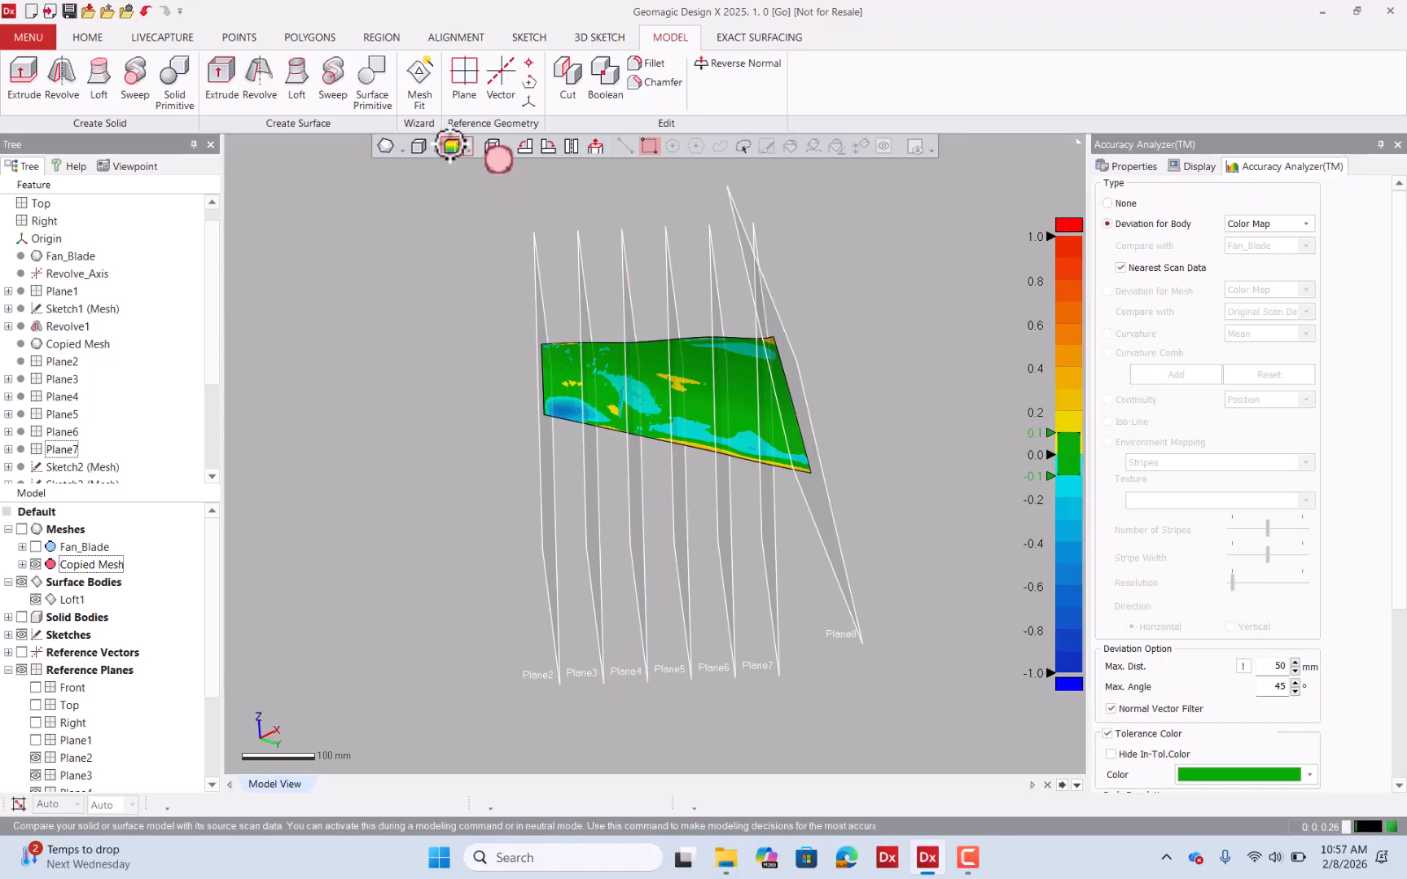
left_click(453, 146)
left_click(470, 147)
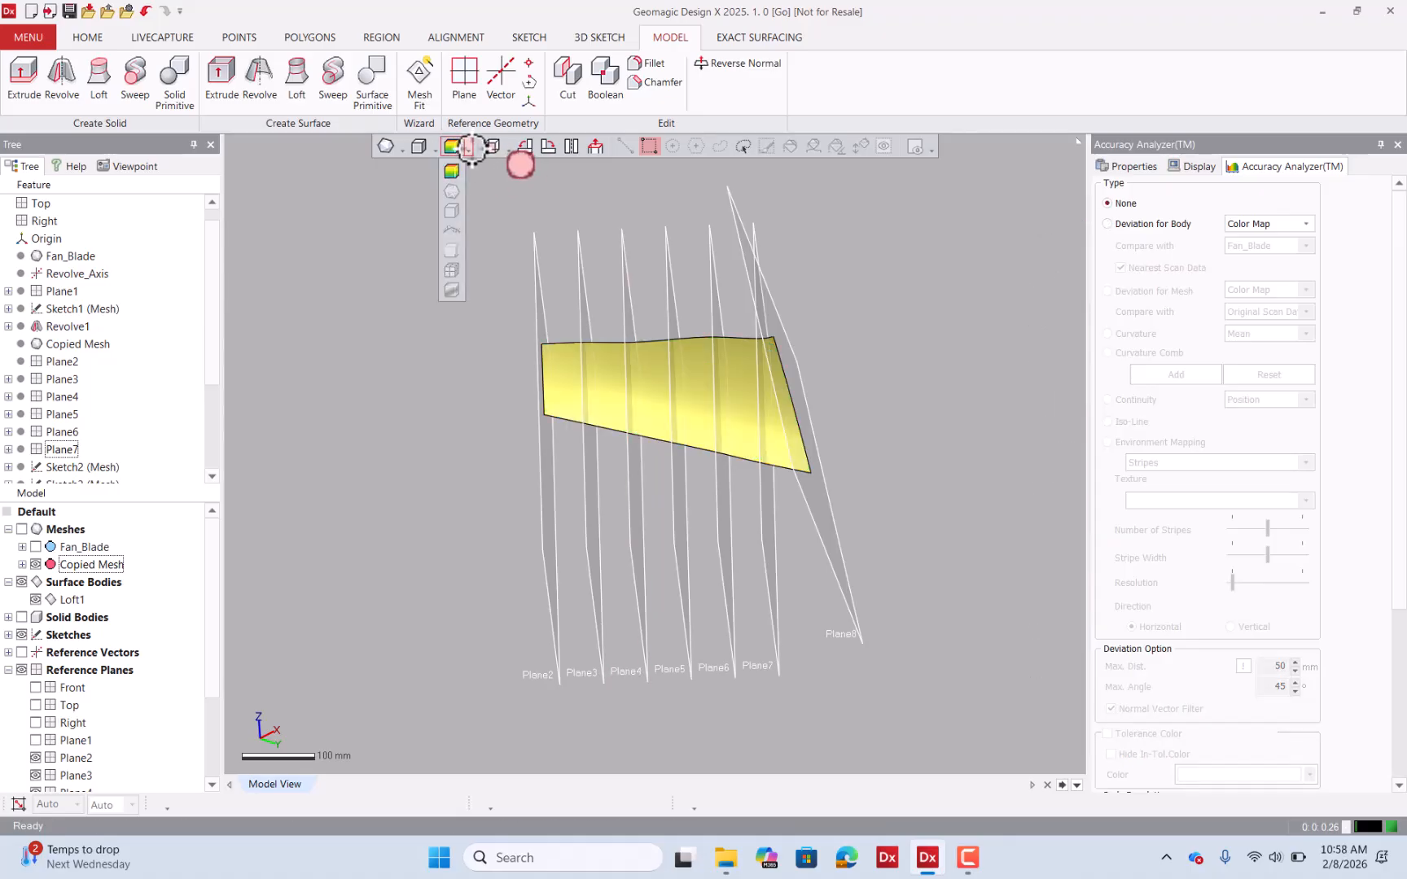
Show the meshes to compare the lofted surface with the copied mesh from several angles, and hide the surface bodies.
left_click(22, 530)
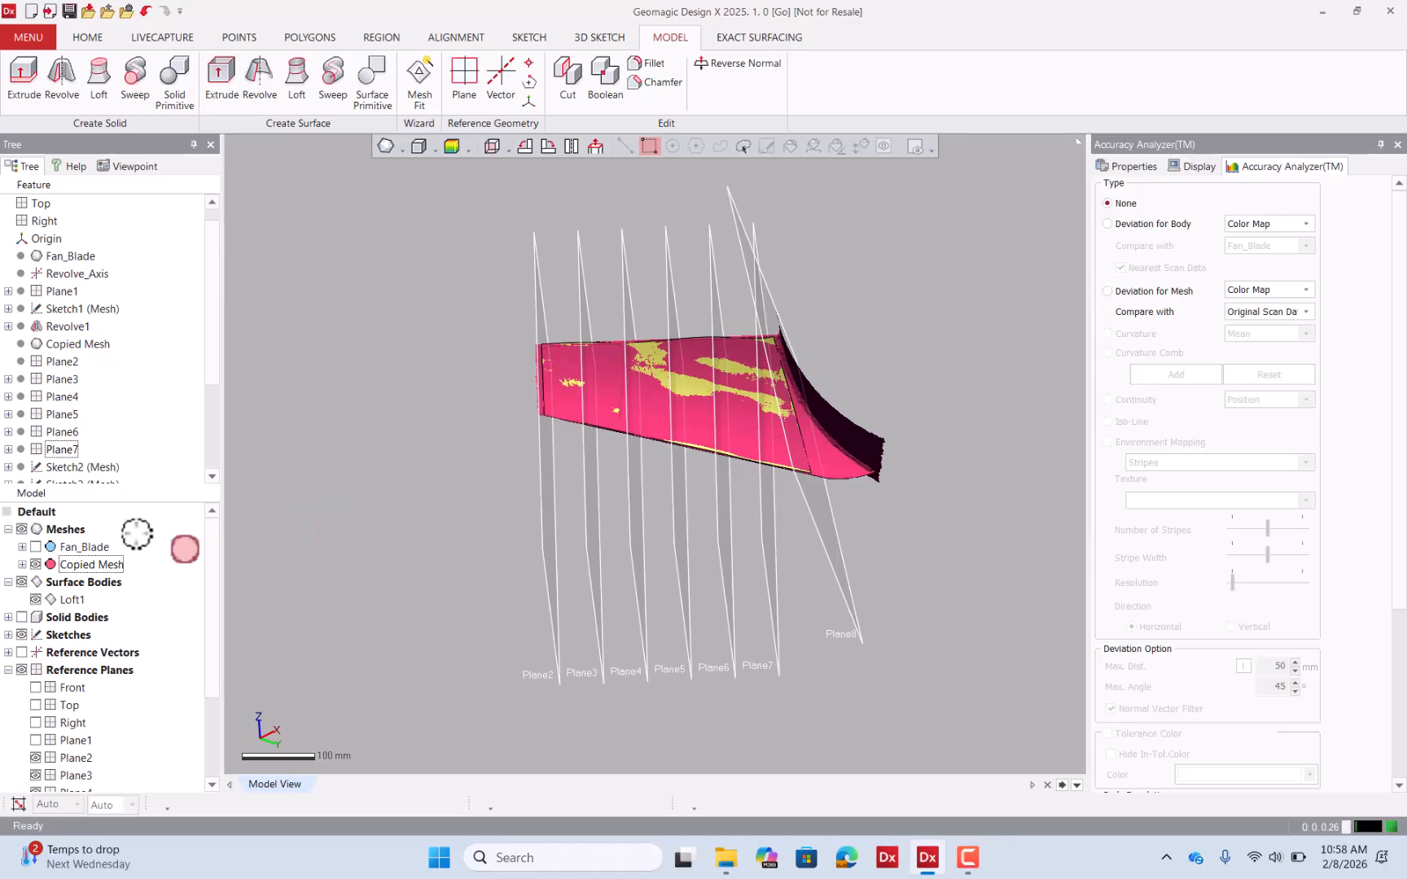
right_click_drag(638, 469, 719, 462)
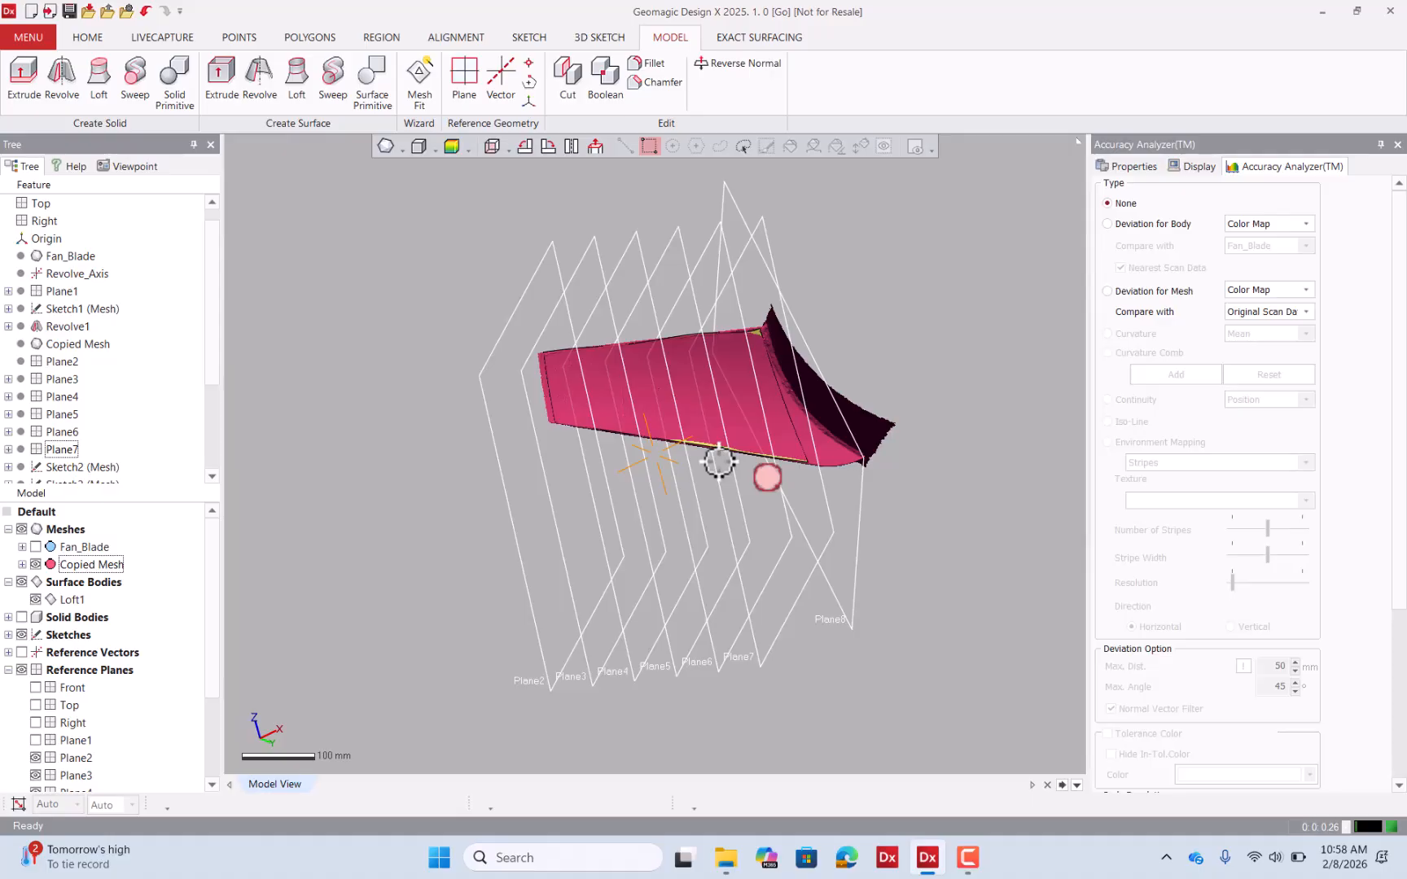
right_click_drag(719, 462, 698, 489)
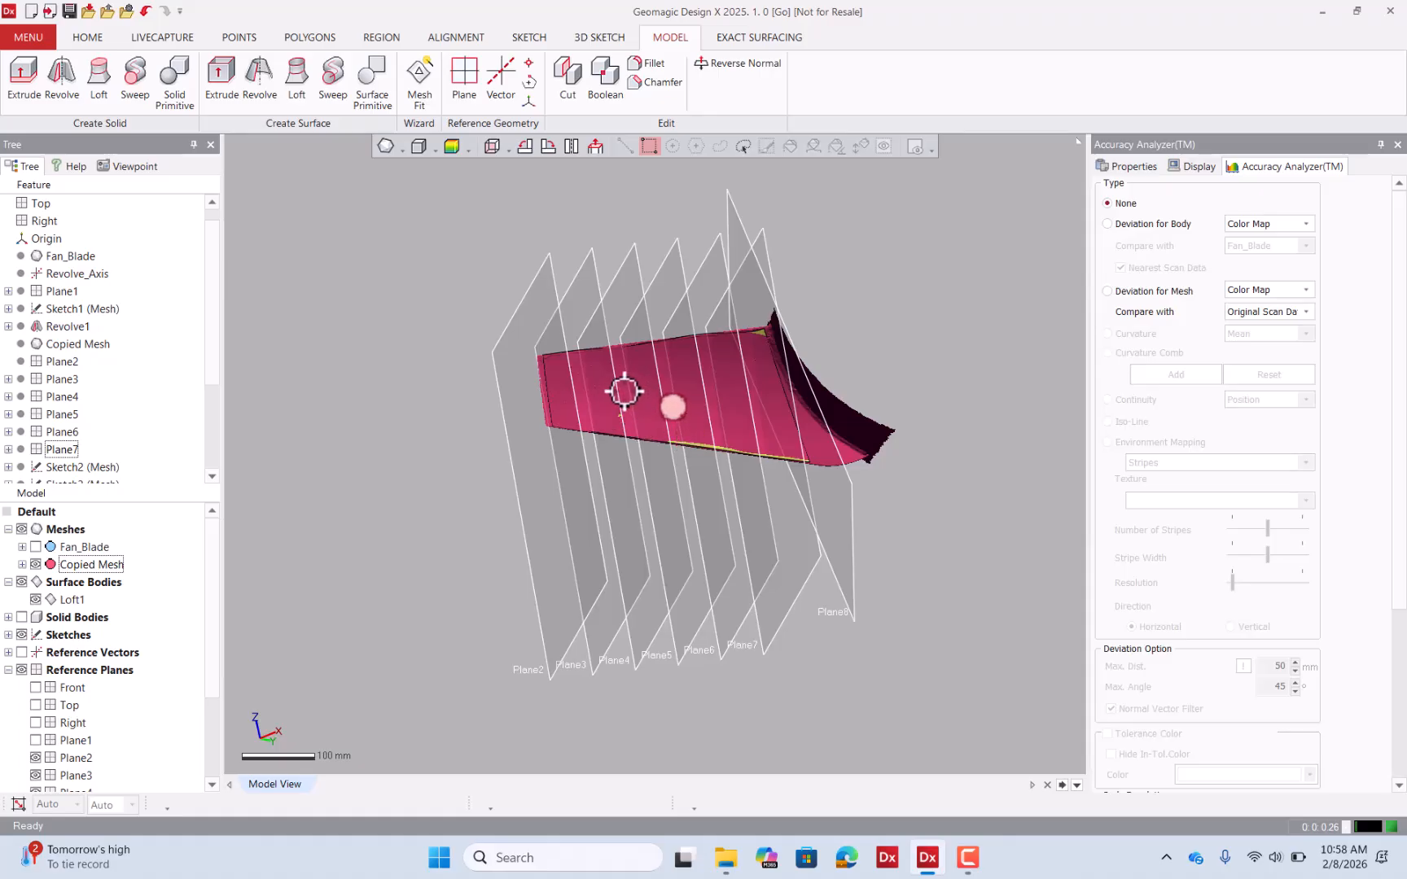
right_click_drag(719, 430, 700, 484)
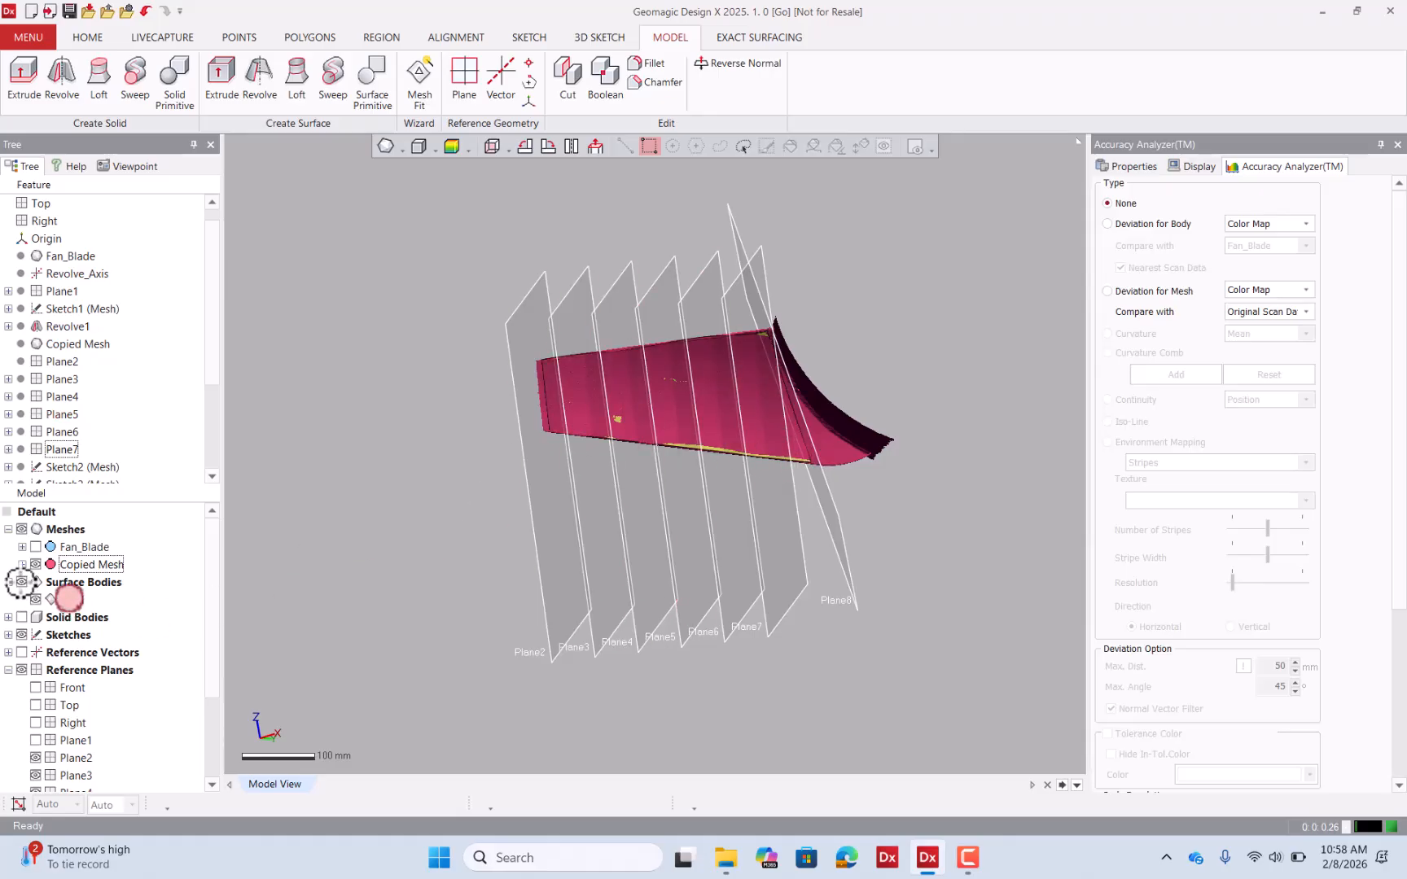
left_click(22, 581)
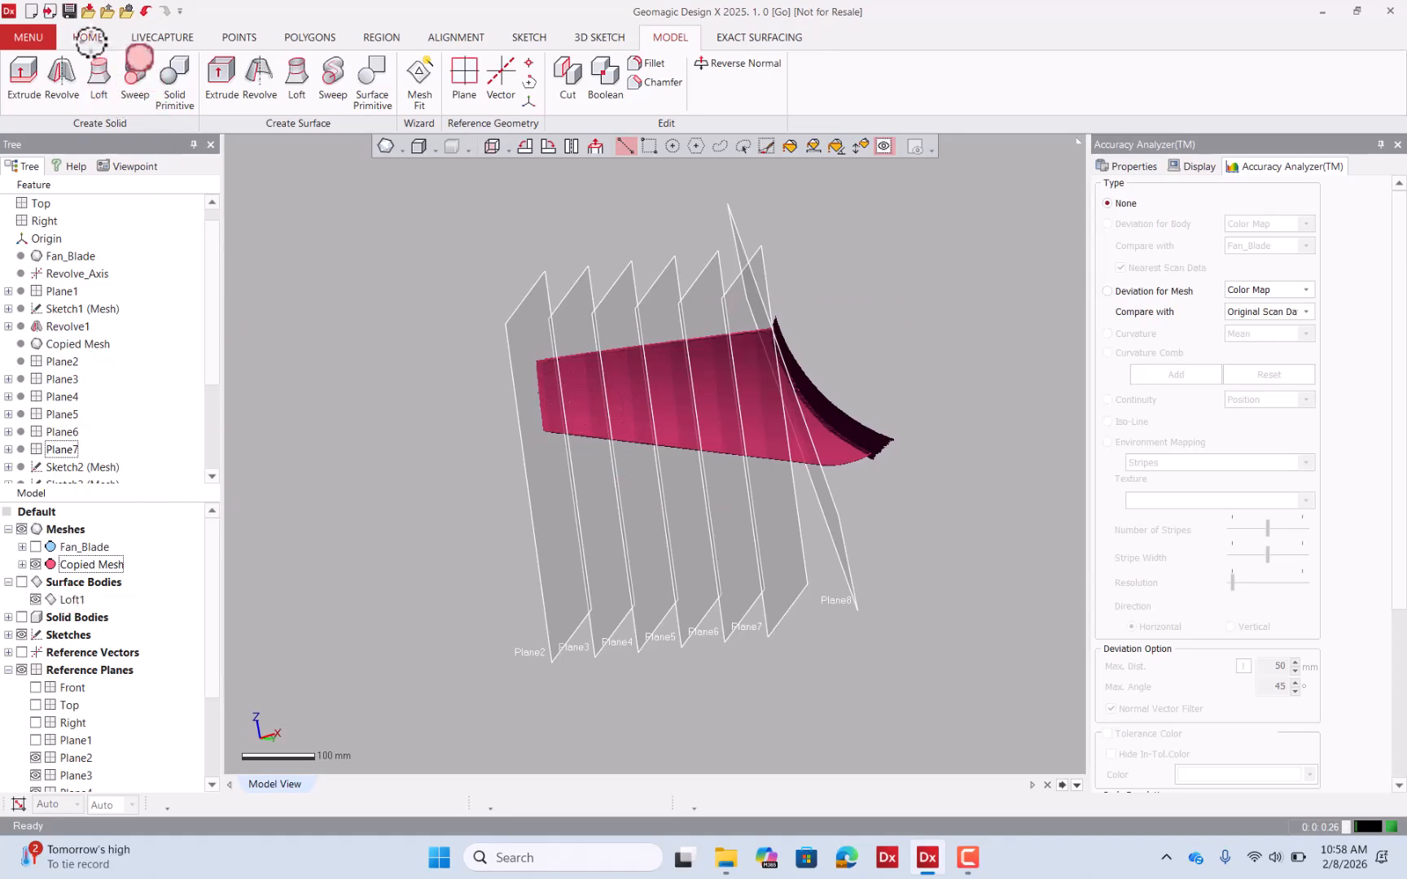
Transfer the model to SOLIDWORKS with LiveTransfer, starting from the first feature, and dismiss the welcome window and export message.
left_click(89, 37)
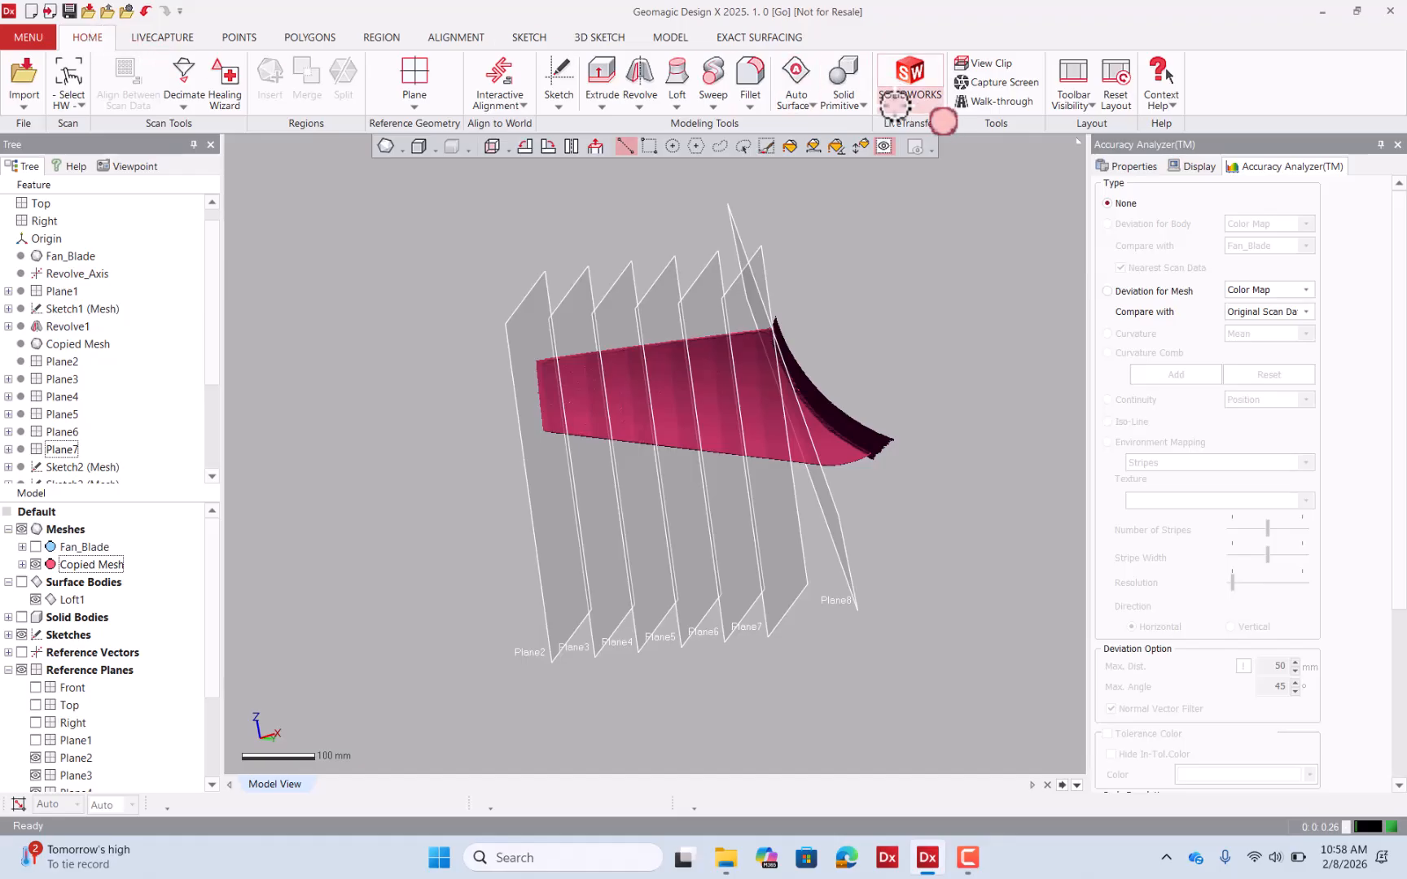
left_click(909, 99)
left_click(923, 133)
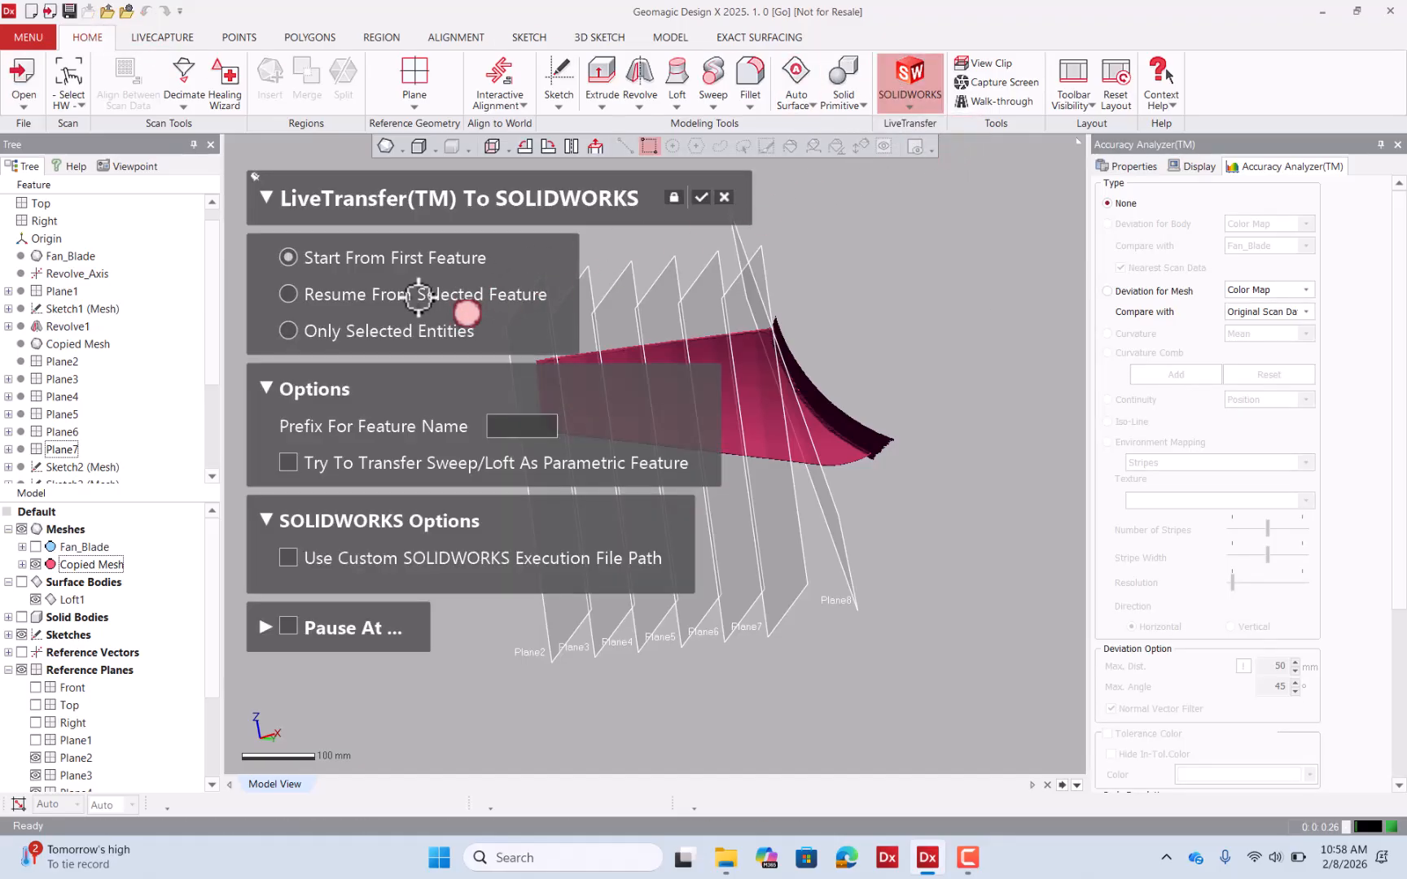
left_click(701, 197)
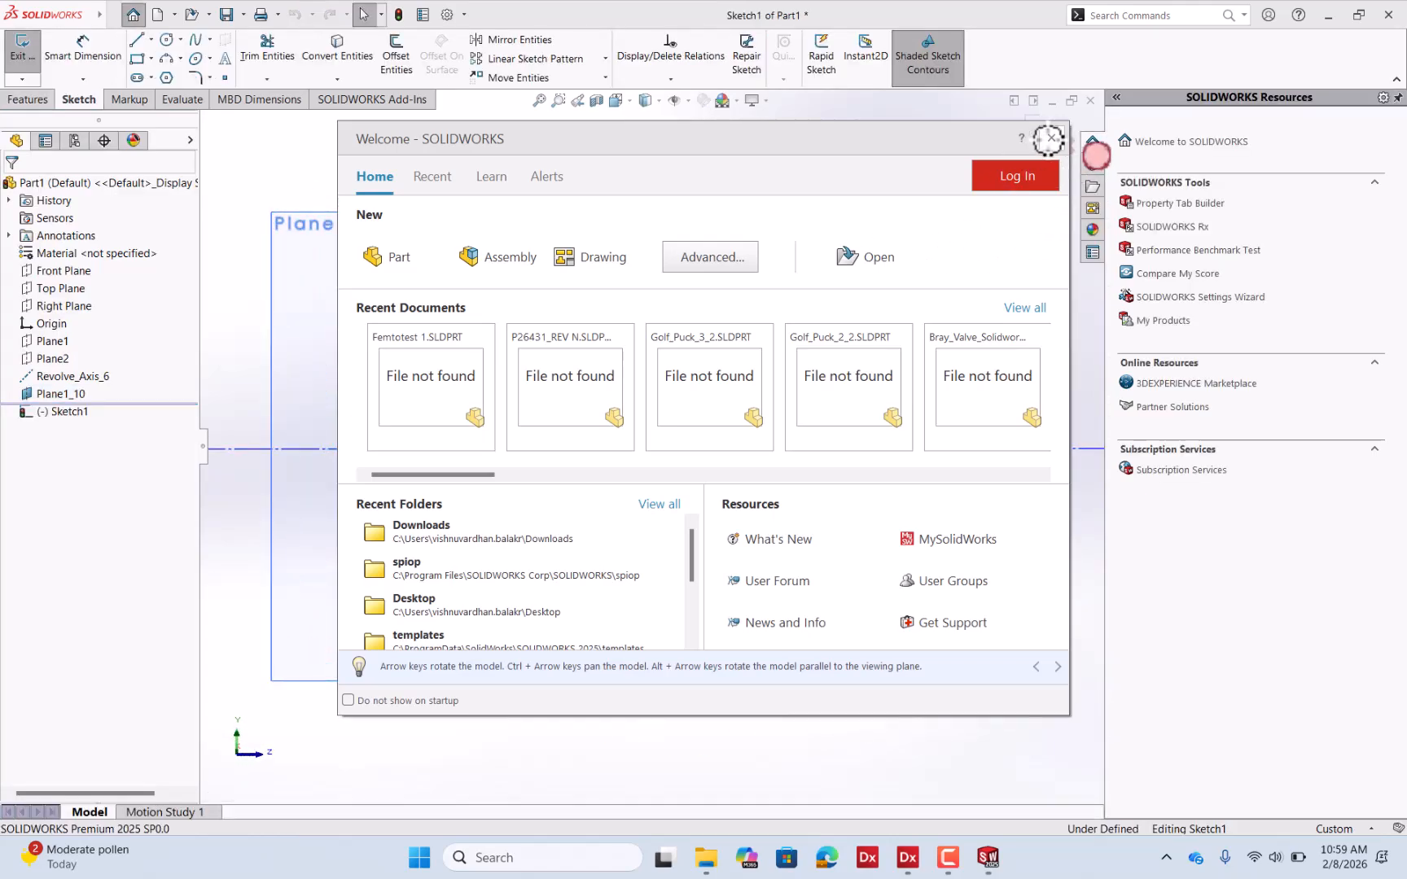
left_click(1049, 138)
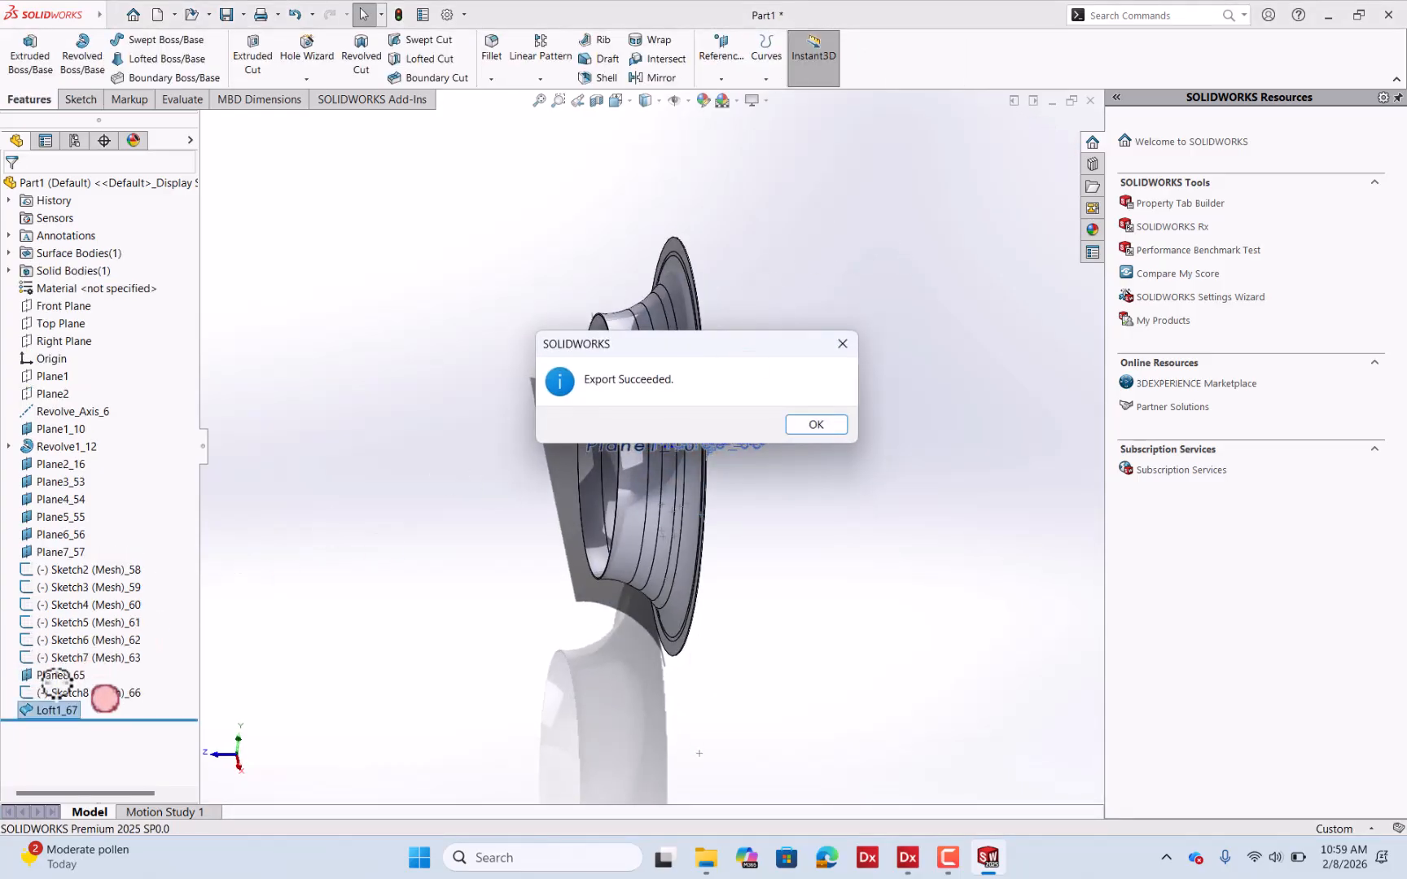
left_click(801, 422)
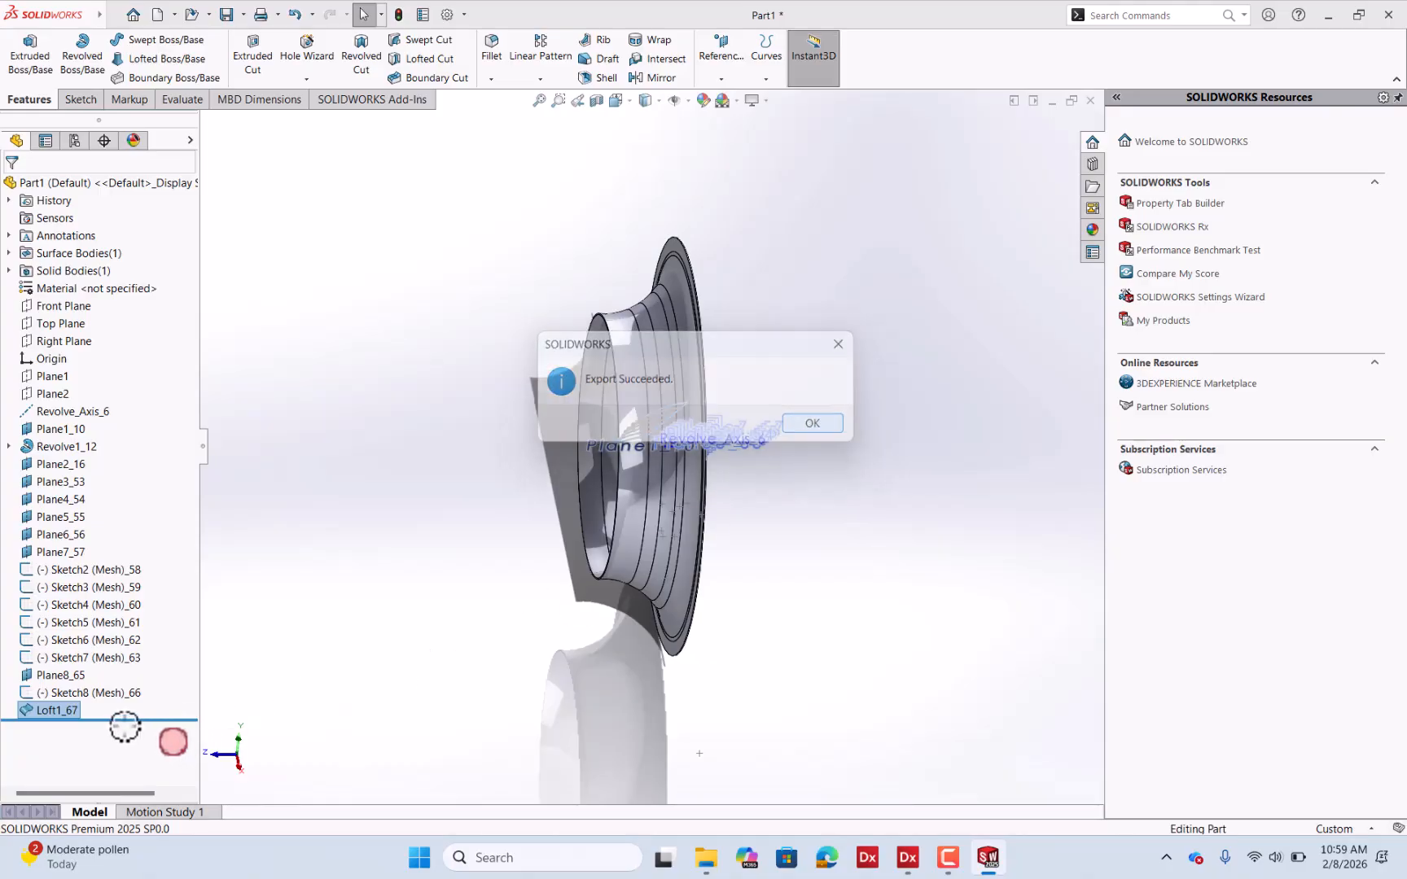
Hide the revolved hub's solid body in the transferred SOLIDWORKS part, leaving the blade surface shown.
mouse_move(789, 414)
middle_mouse_down()
mouse_move(513, 327)
mouse_move(804, 285)
mouse_move(741, 232)
mouse_move(600, 356)
mouse_move(565, 430)
mouse_move(418, 518)
mouse_move(634, 623)
mouse_move(837, 574)
mouse_move(842, 427)
mouse_move(619, 497)
mouse_move(826, 647)
mouse_move(674, 401)
mouse_move(702, 474)
middle_mouse_up()
scroll(600, 357, "up", 2)
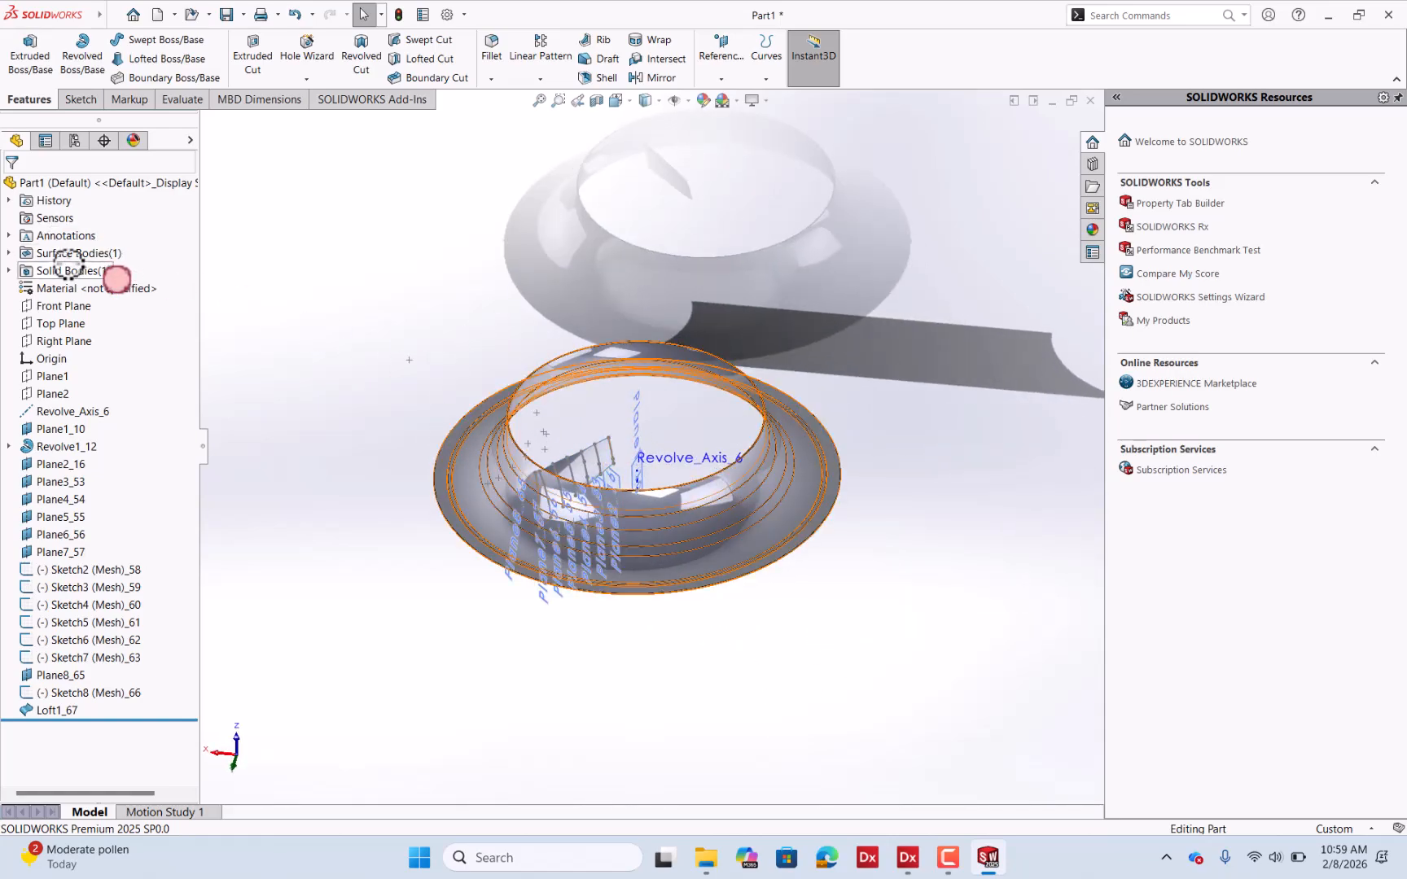
right_click(67, 265)
left_click(91, 239)
left_click(235, 291)
Start an Extend Surface on the whole blade face with a 20 mm distance and the Same surface extension type.
scroll(663, 440, "down", 10)
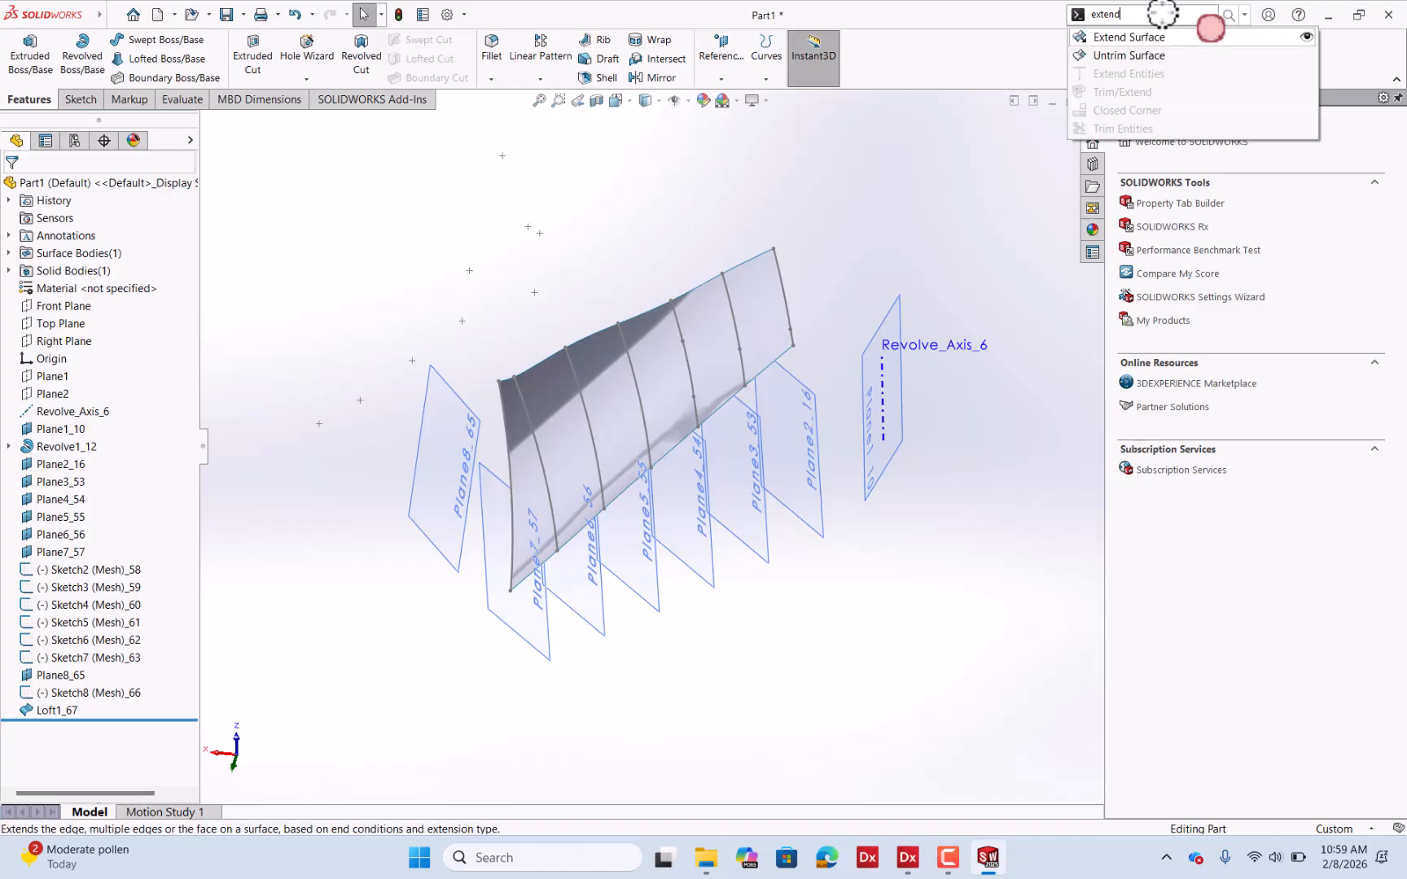
left_click(1140, 34)
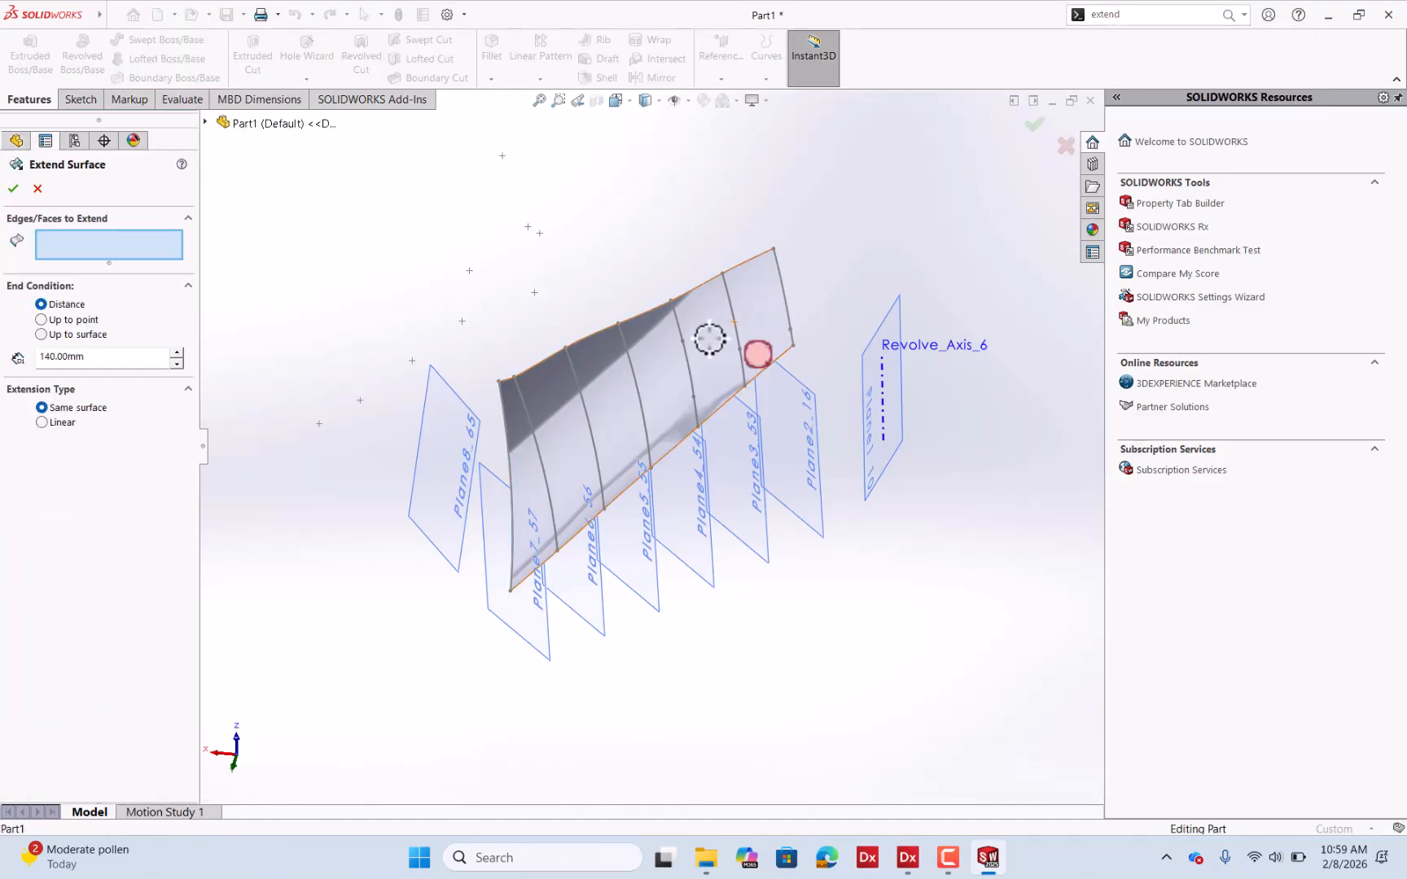
left_click(710, 338)
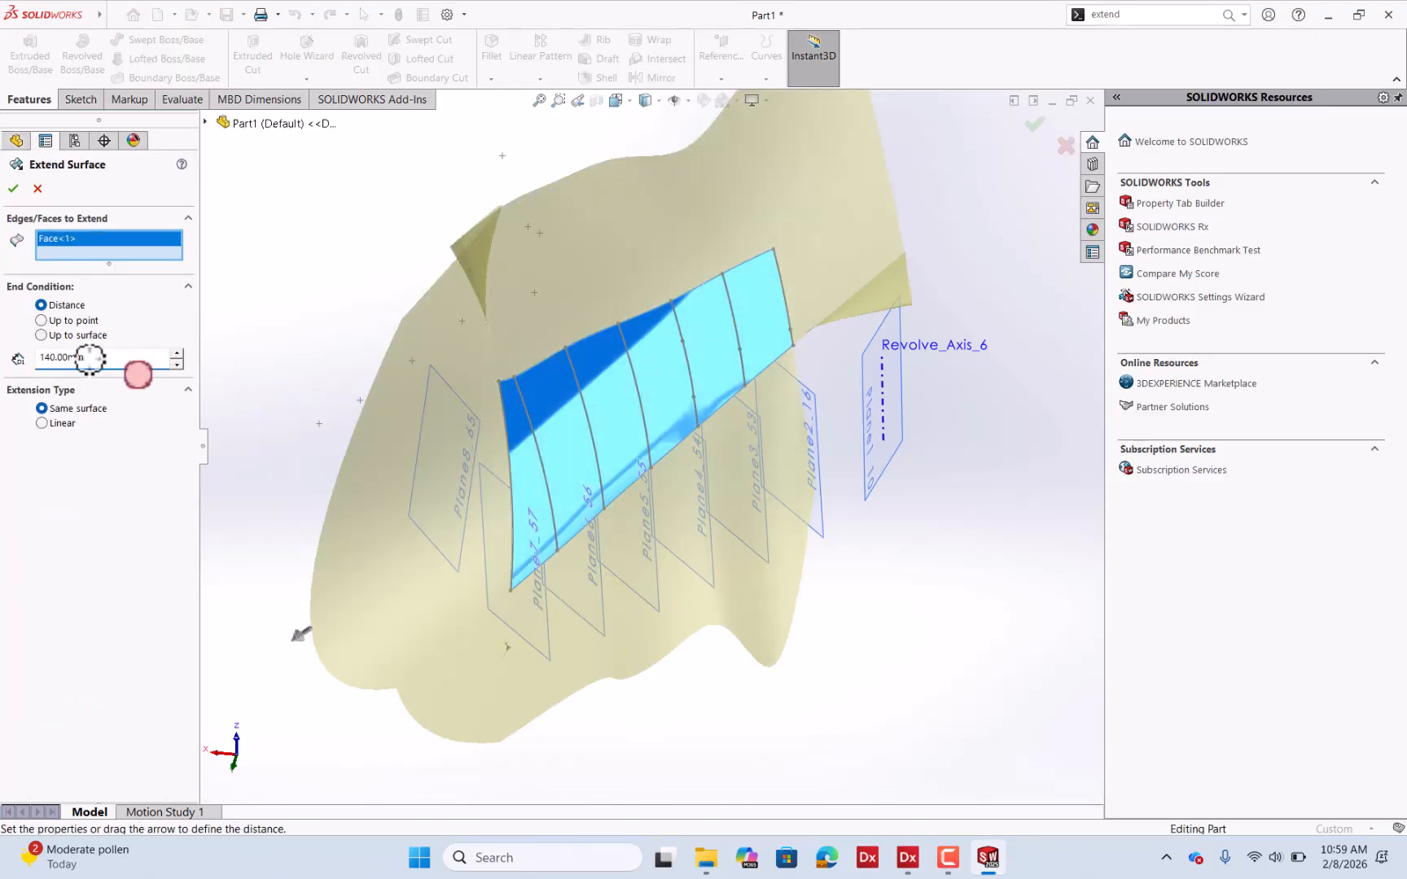
left_click_drag(89, 359, 17, 357)
key("BackSpace")
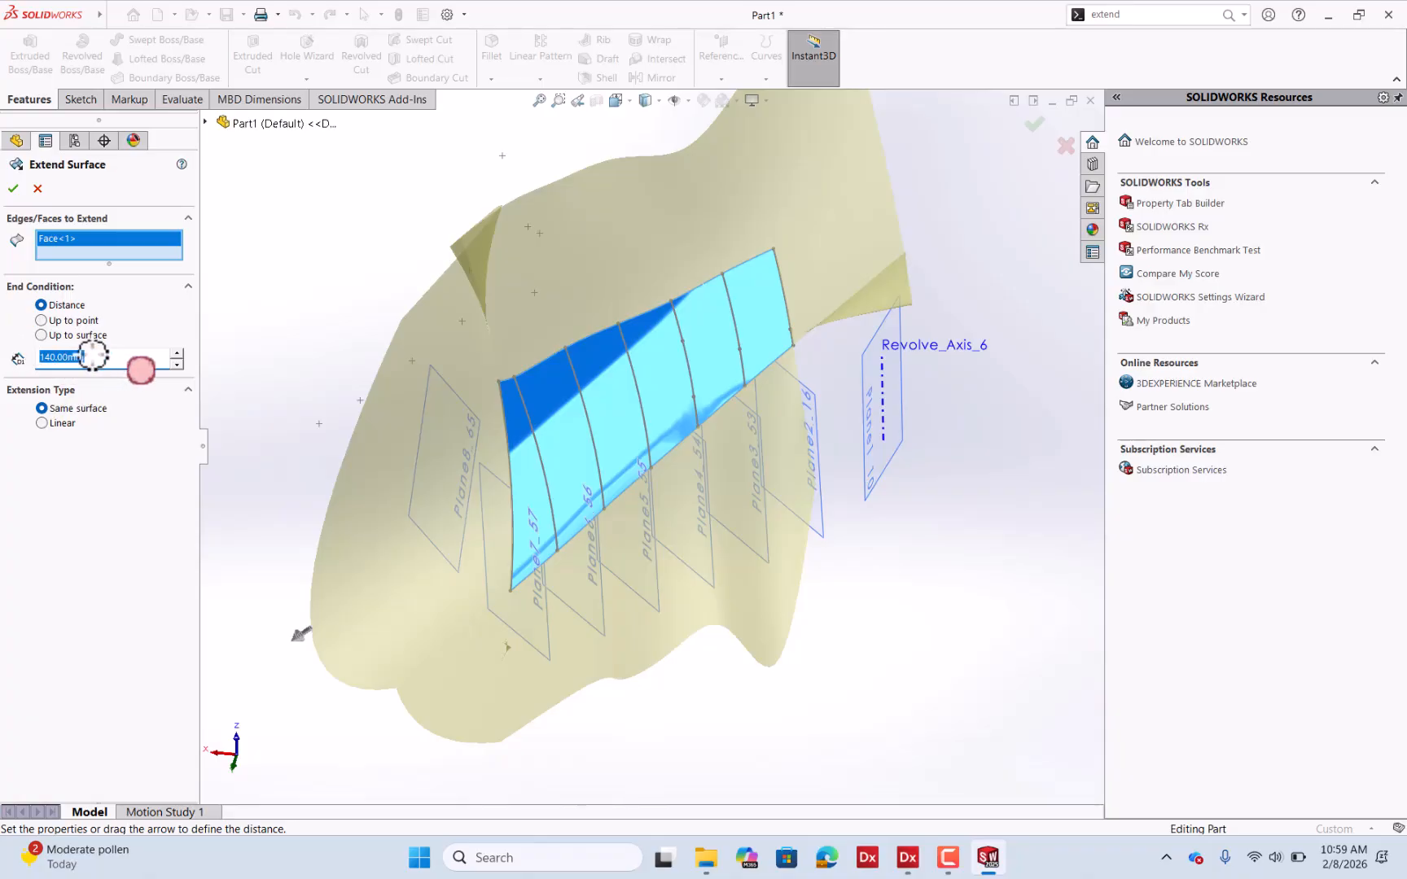
type("20")
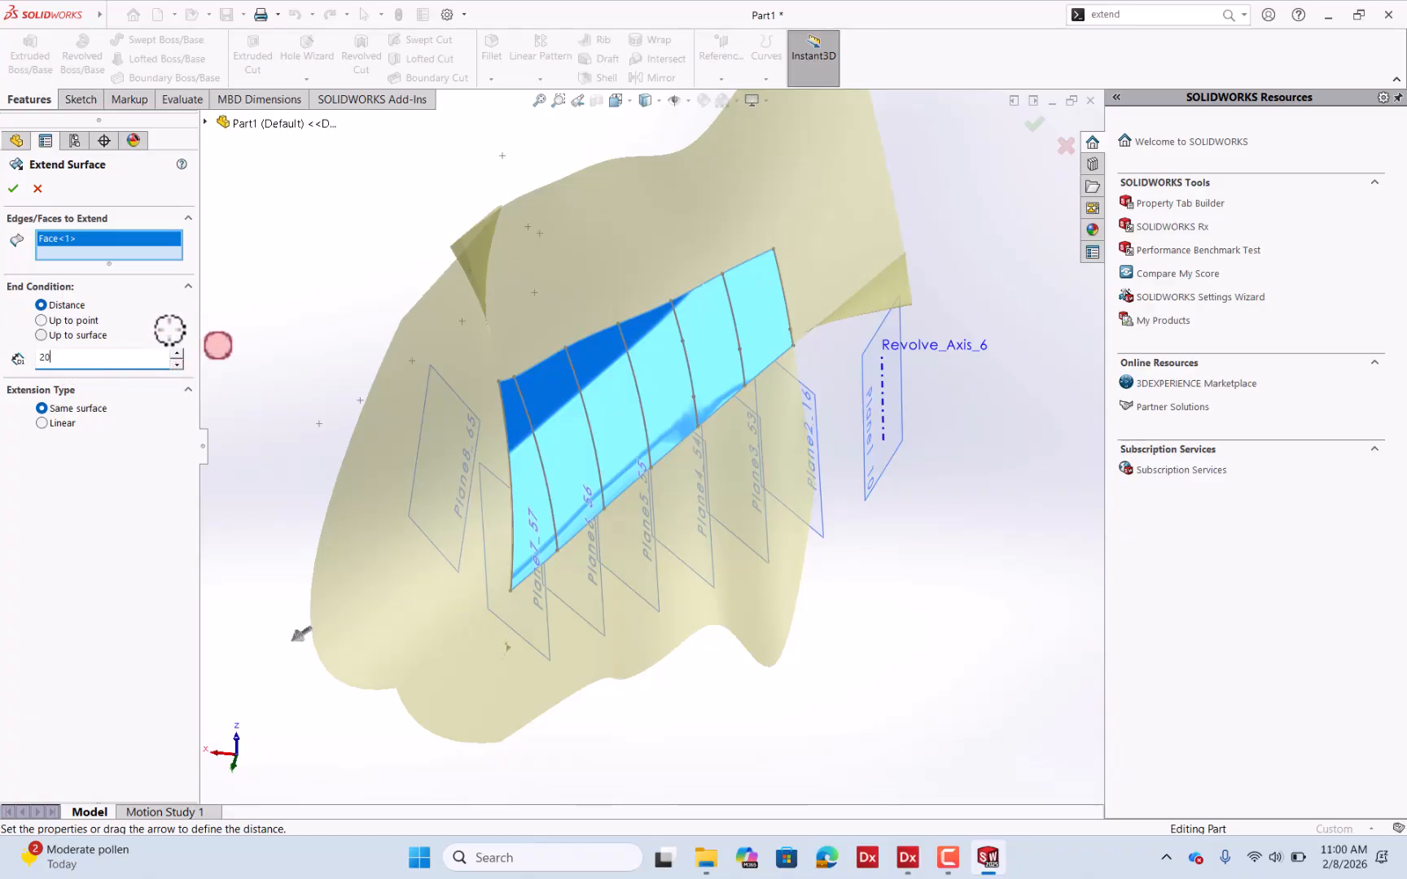
left_click(170, 328)
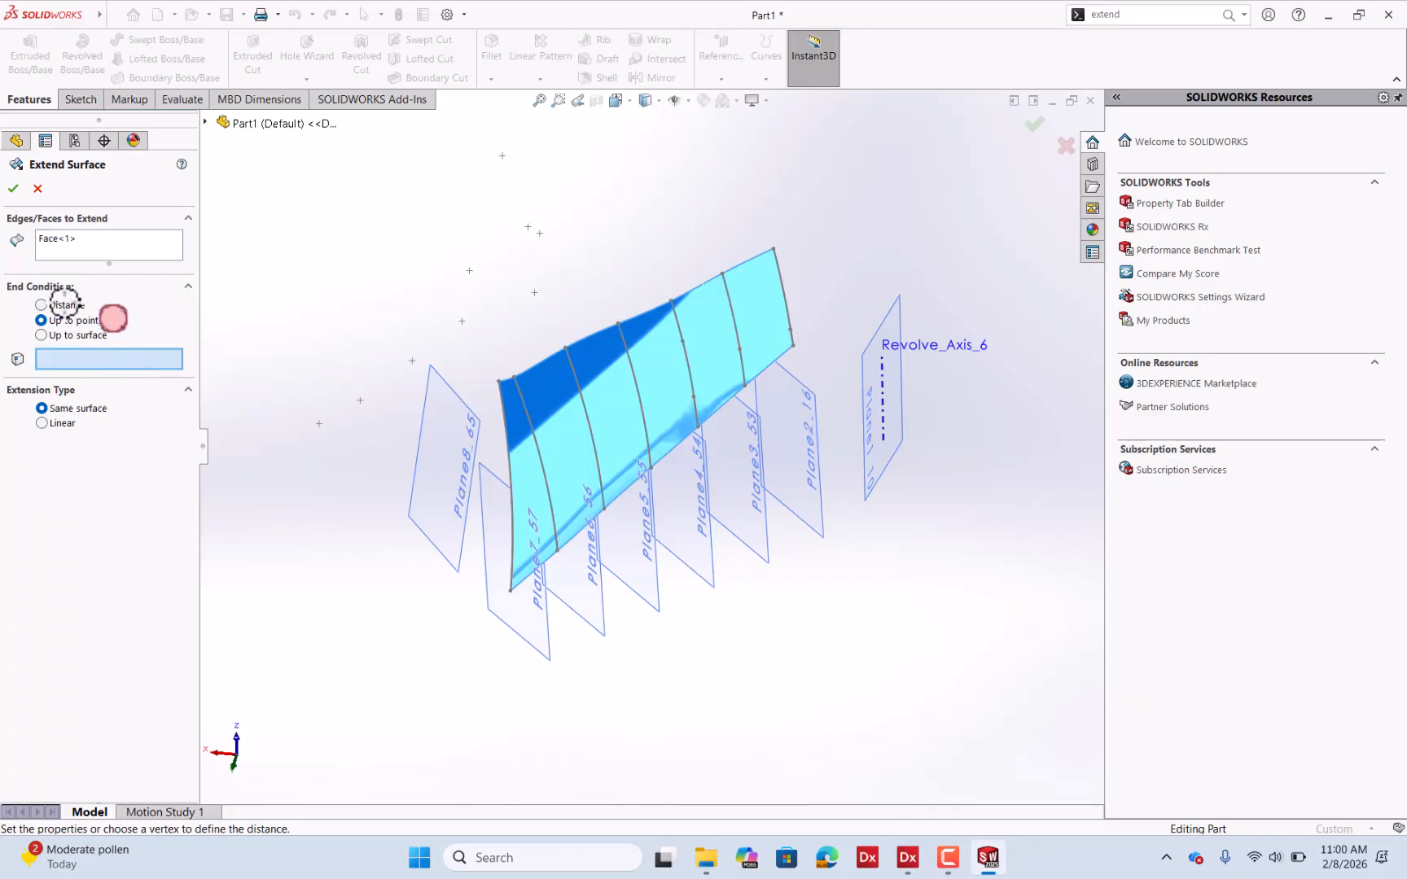
left_click(64, 304)
left_click(79, 357)
middle_click_drag(411, 374, 87, 363)
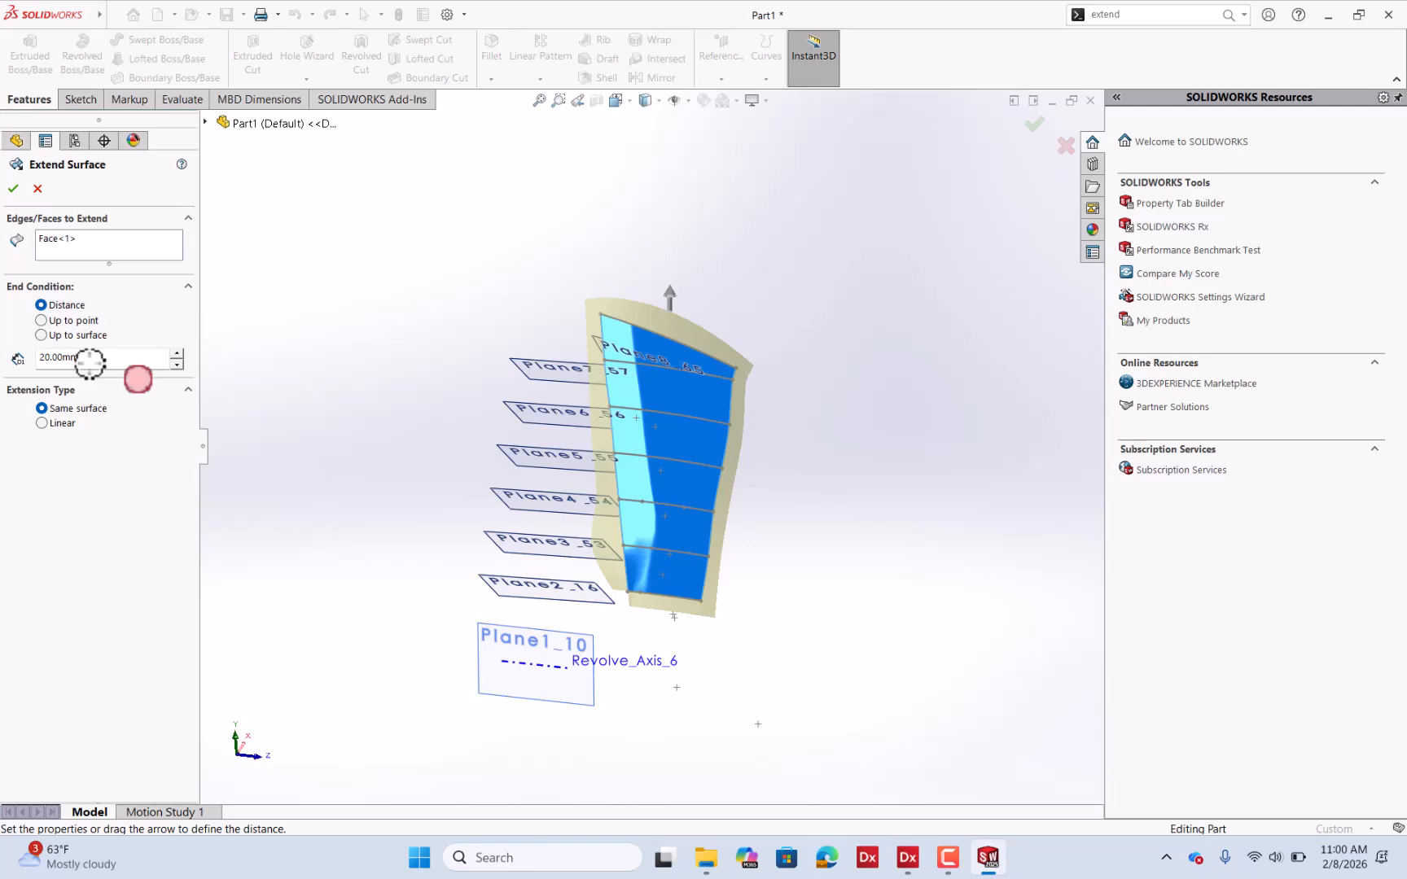
Set the surface extension distance to 40 mm and remove the blade face from the entities to extend.
left_click_drag(91, 363, 33, 358)
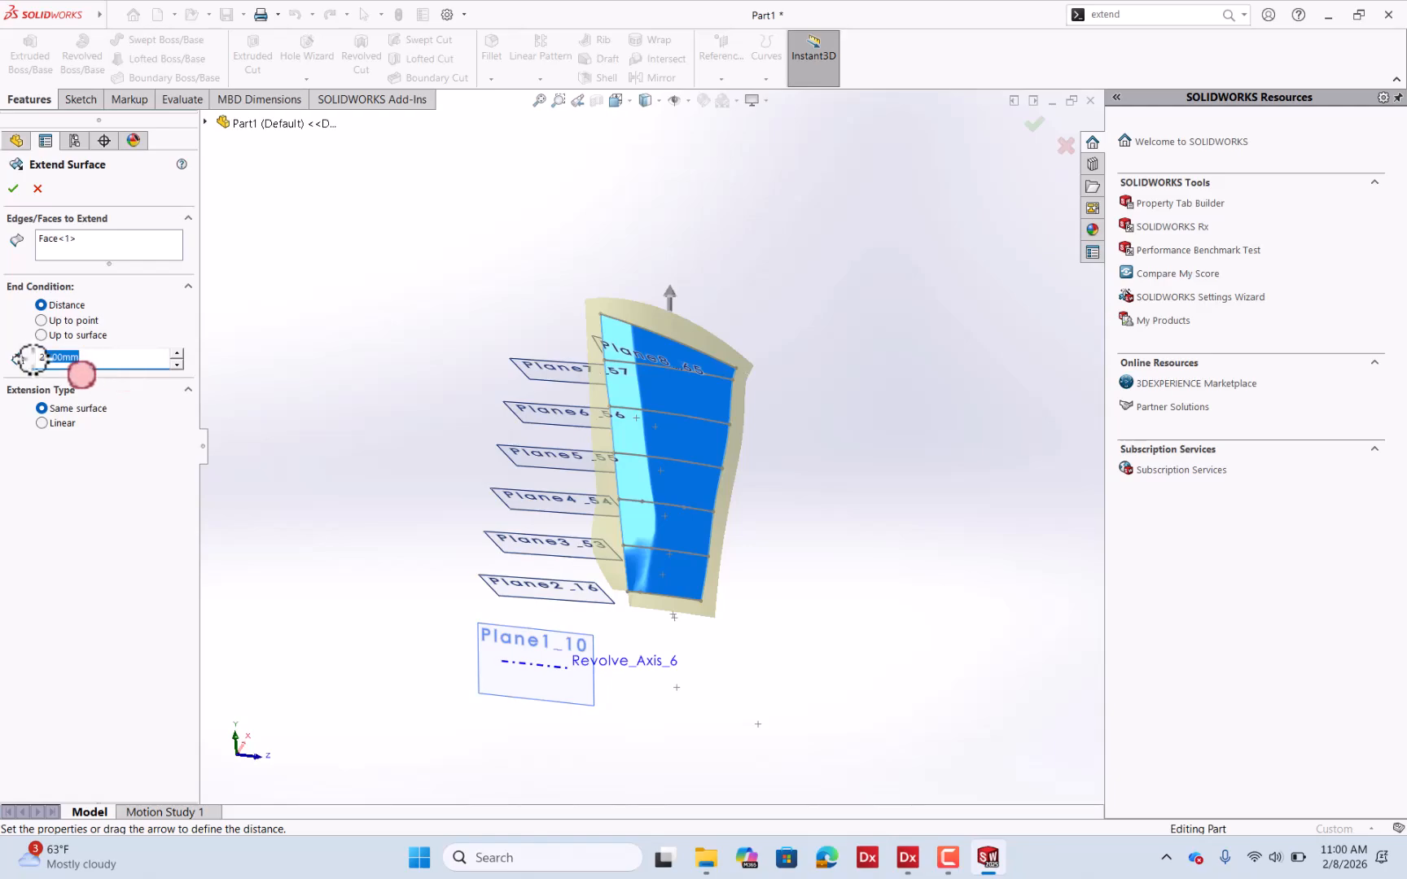
left_click(145, 336)
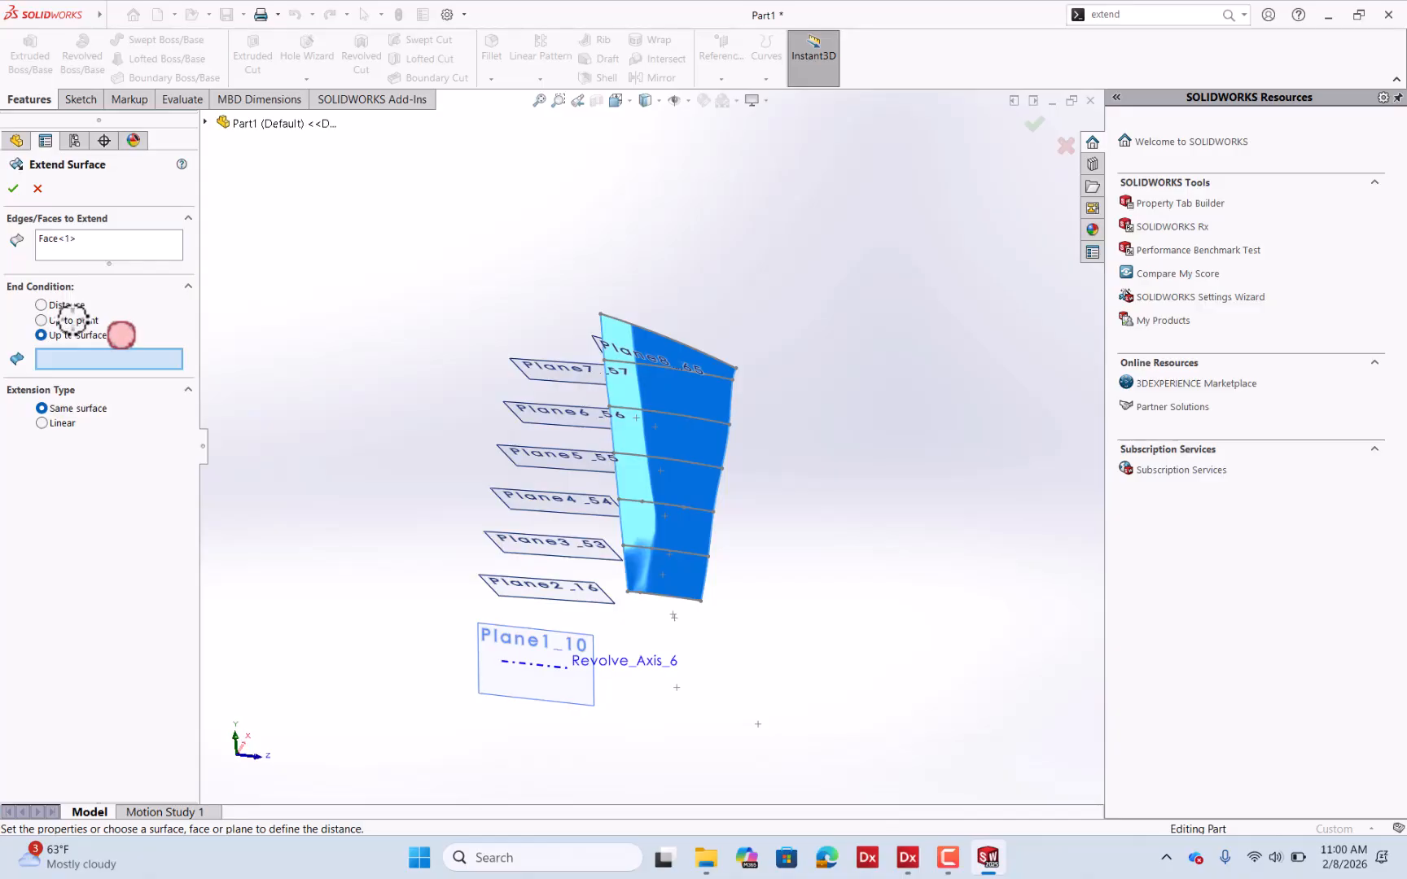
left_click(77, 307)
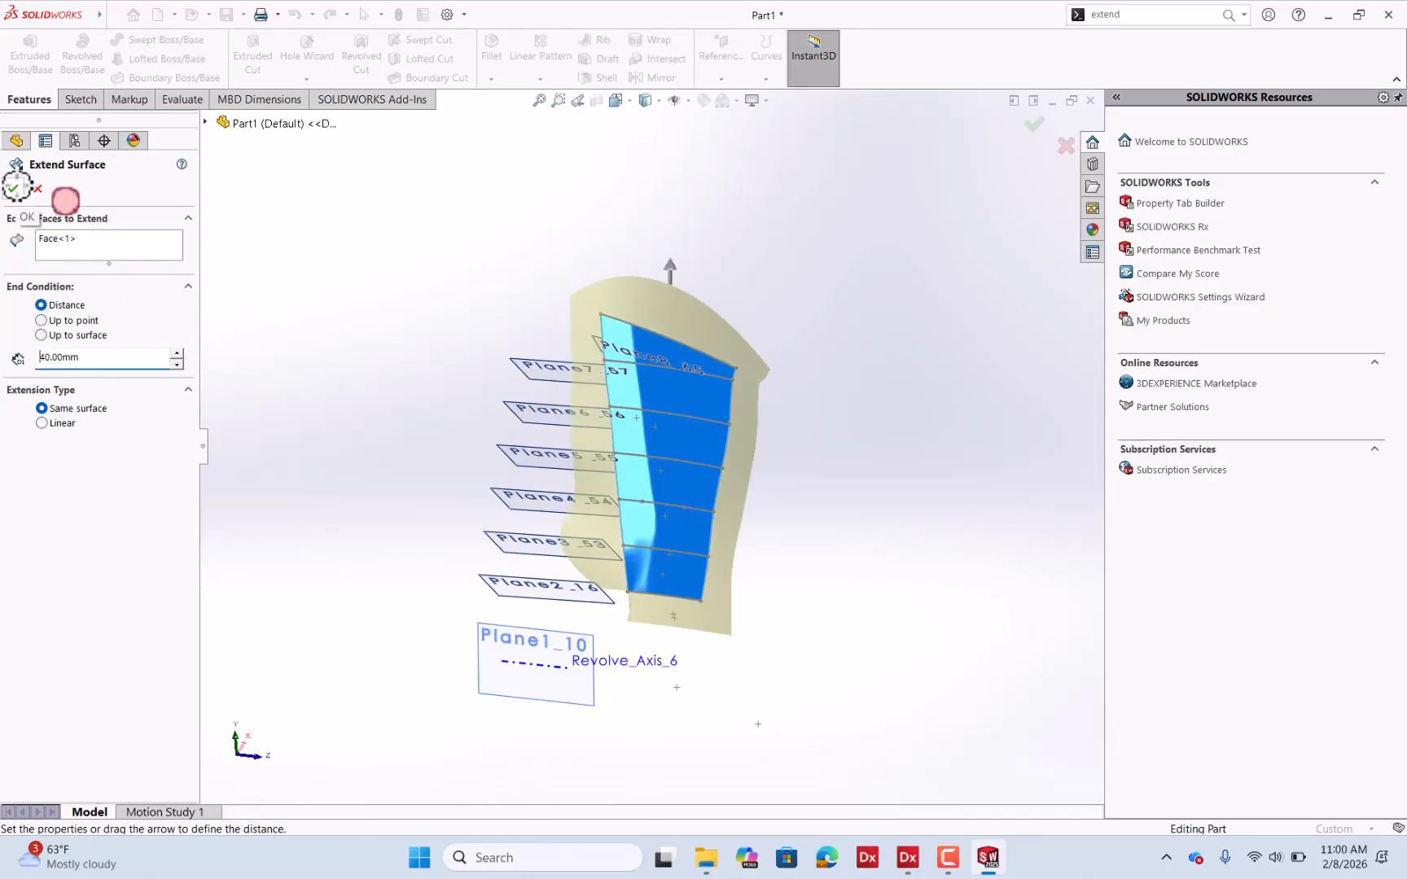
left_click(69, 239)
key("Delete")
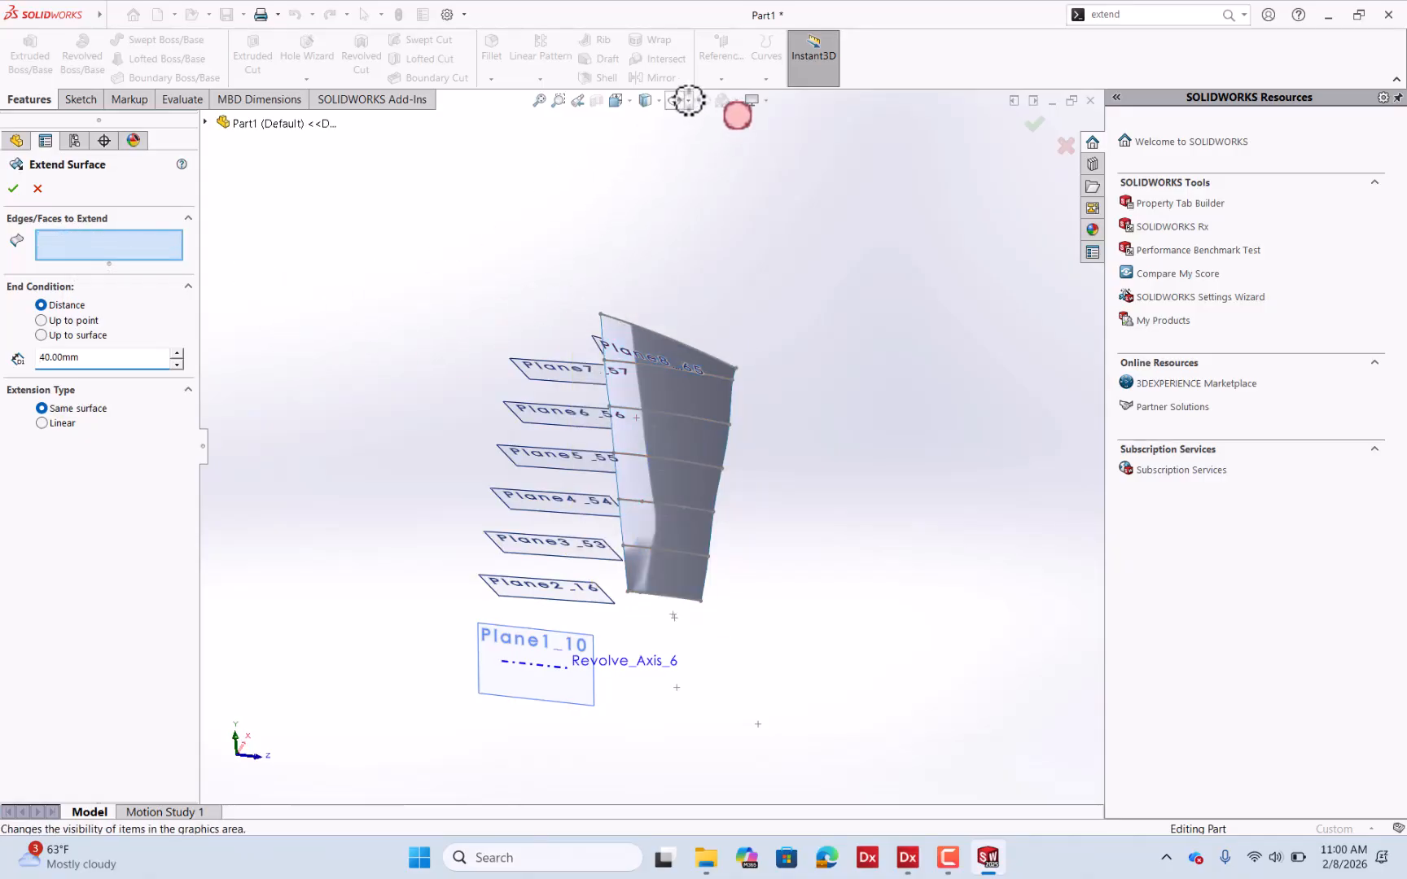
Hide the sketches in the graphics area so the blade surface's edges can be selected.
left_click(689, 100)
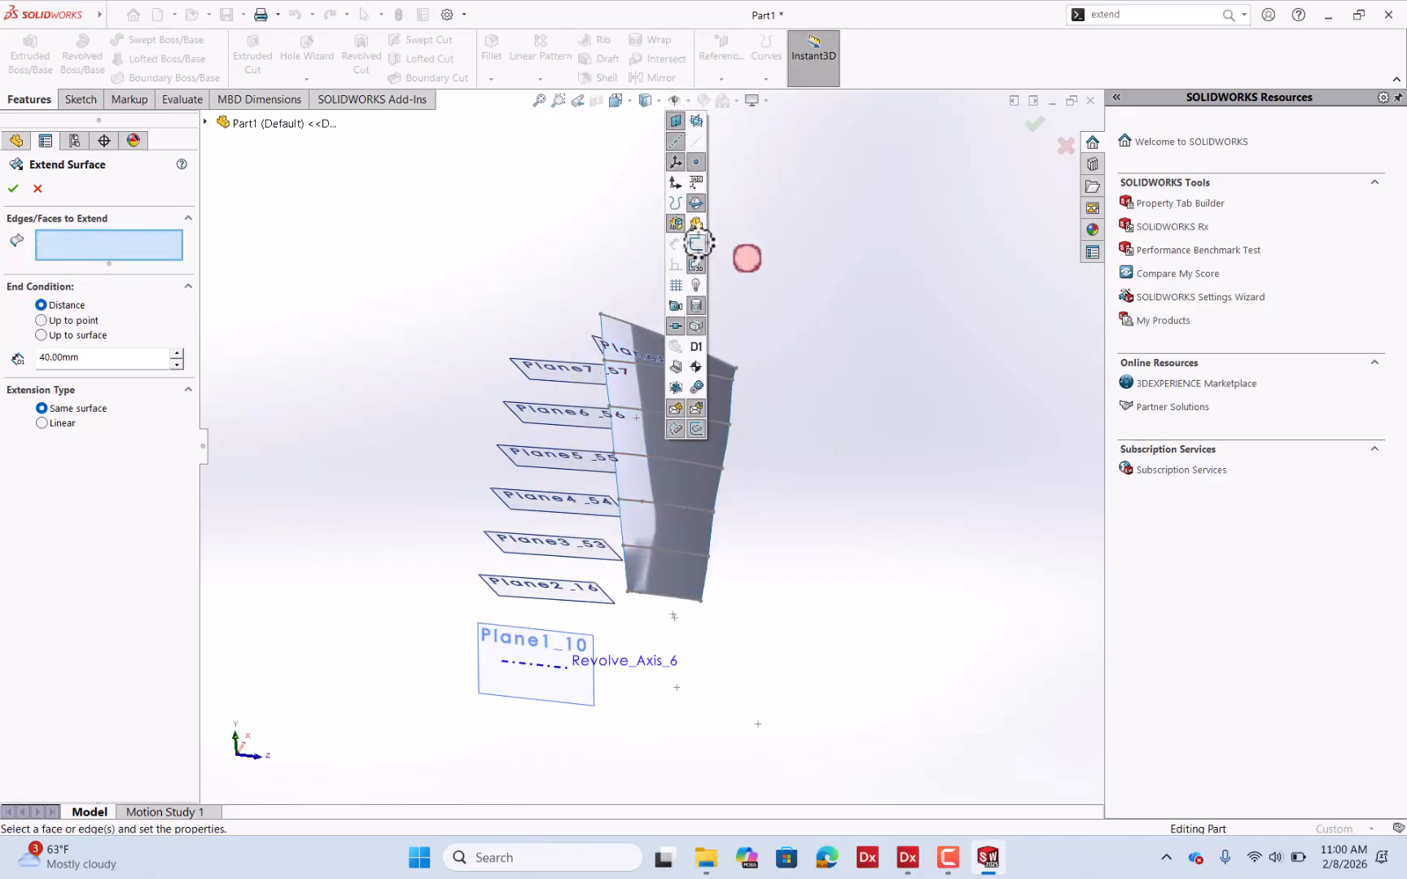
left_click(698, 245)
left_click(603, 267)
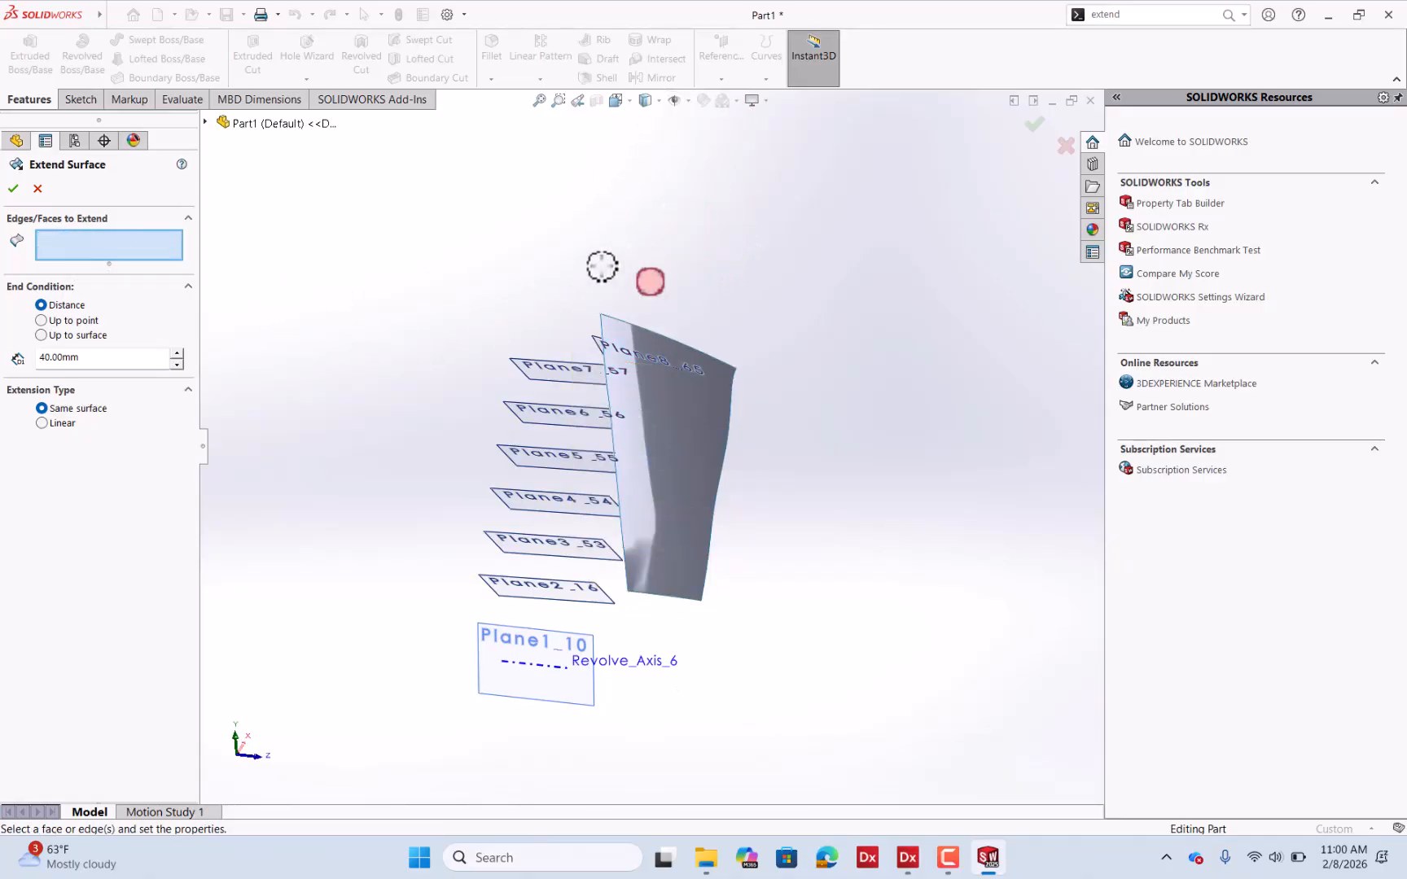
Select the blade surface's outer end edge near Plane8_65 and both long side edges for the extension.
left_click(653, 331)
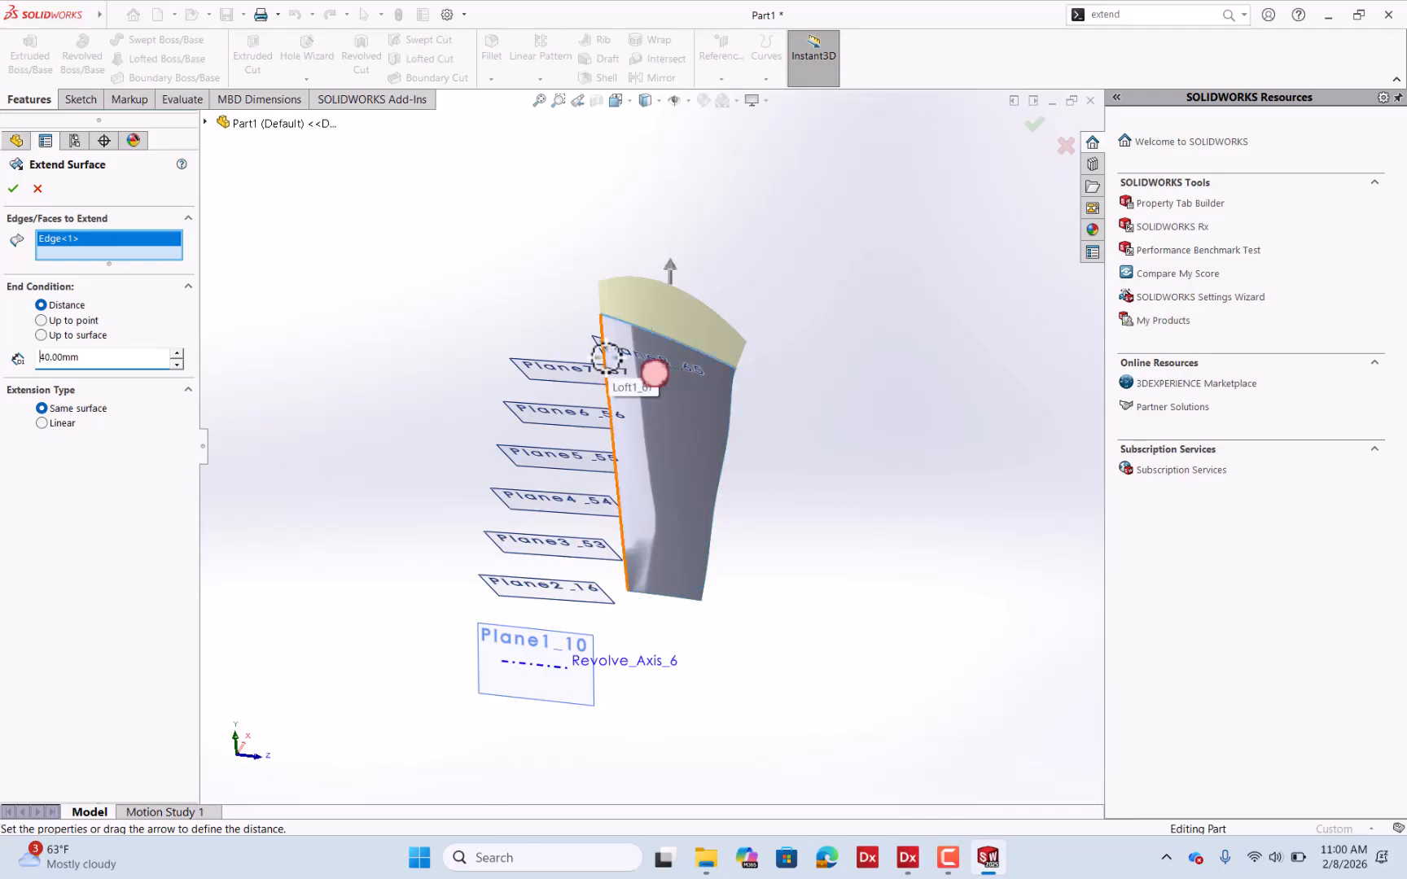
left_click(606, 356)
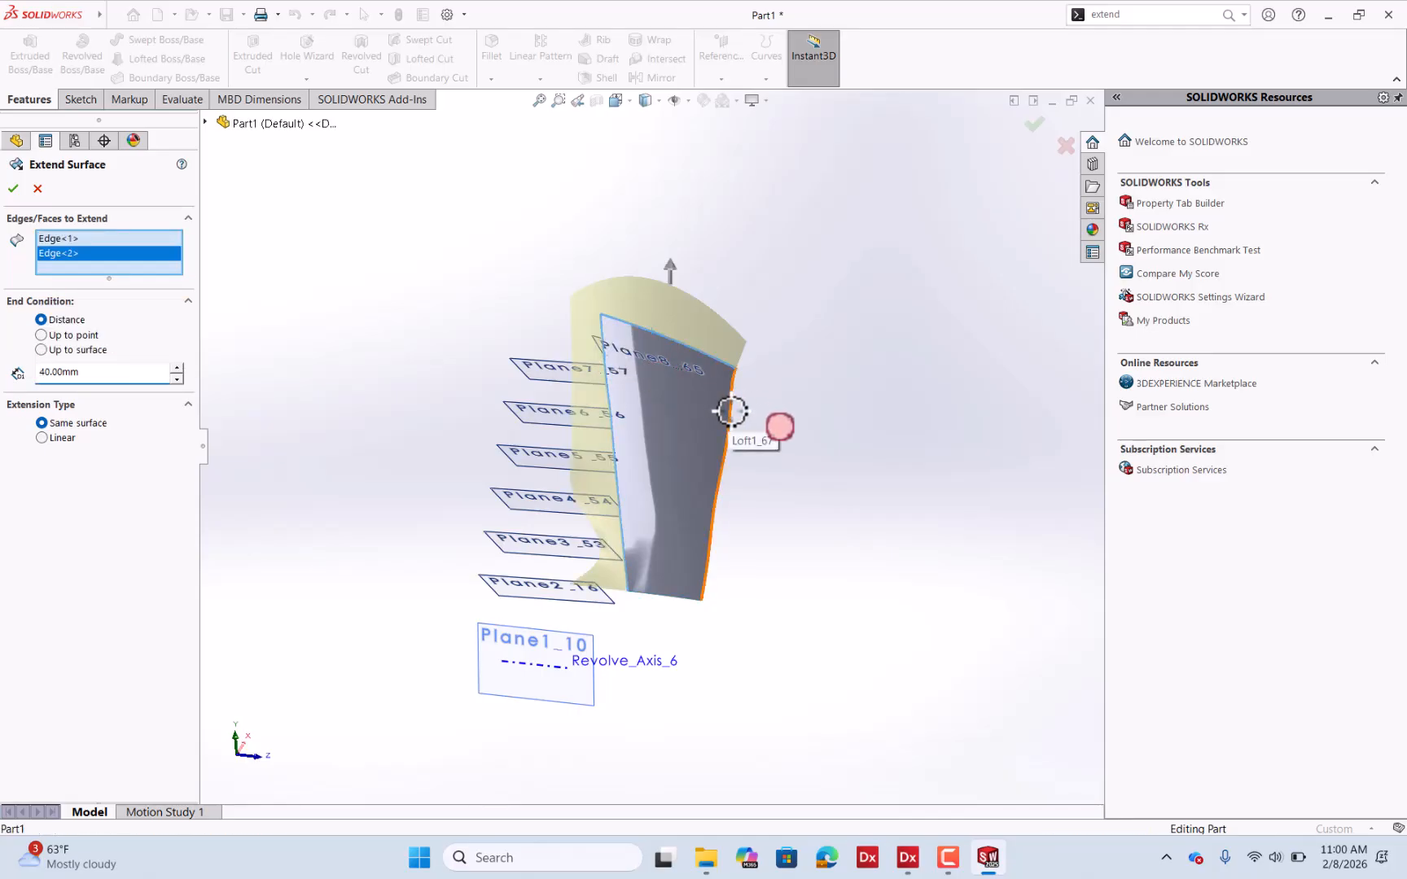
left_click(731, 411)
left_click_drag(87, 392, 31, 386)
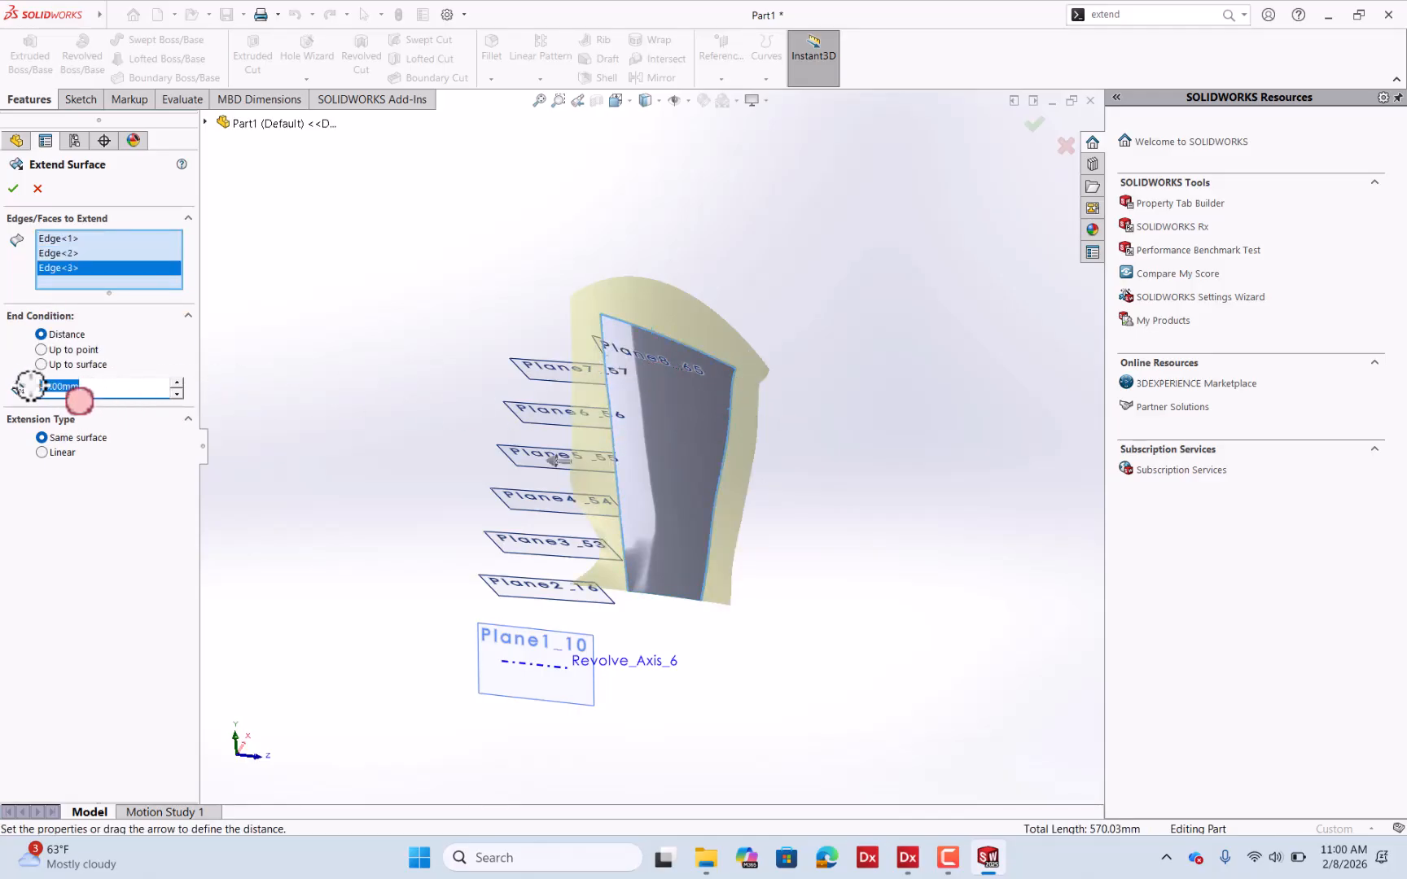
Remove both long side edges from the selection and extend only the blade's outer end edge by 40 mm.
left_click(60, 252)
key("Delete")
left_click(68, 256)
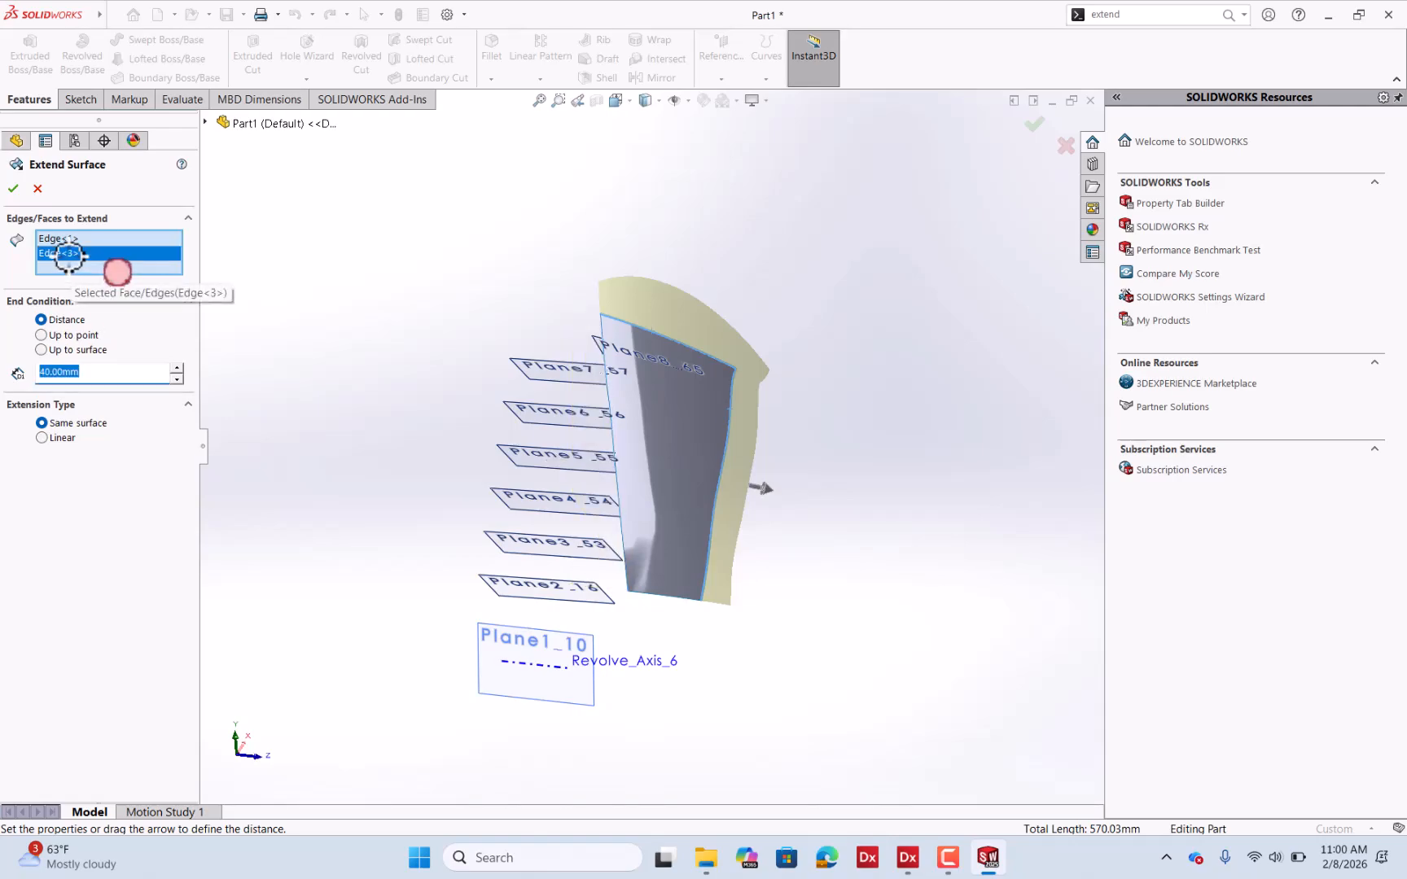
key("Delete")
left_click(13, 189)
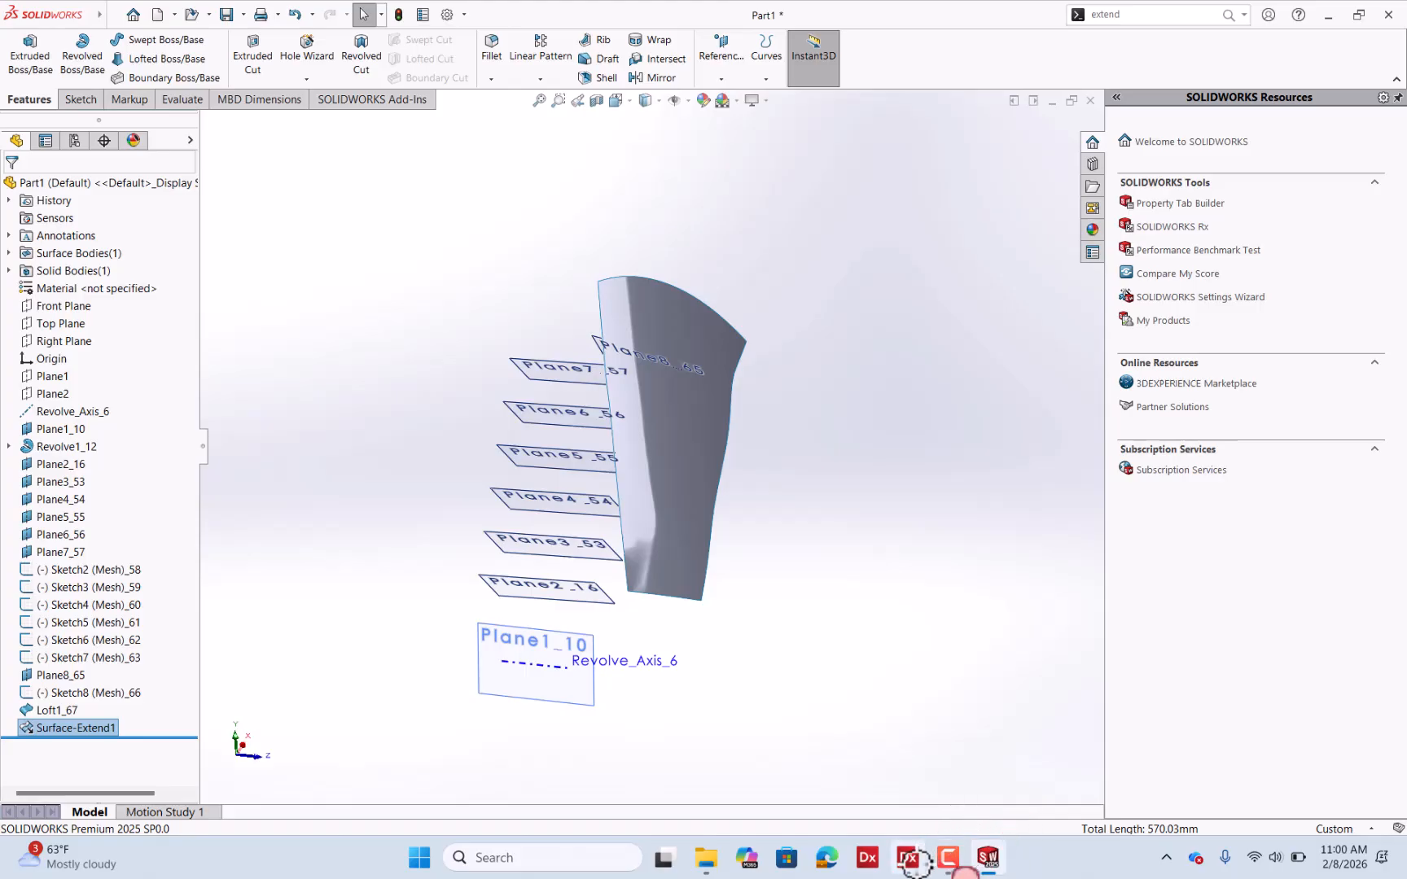
Switch to Geomagic Design X and hide reference planes Plane2 through Plane8 around the copied mesh.
mouse_move(907, 857)
left_click(872, 805)
right_click_drag(702, 500, 342, 509)
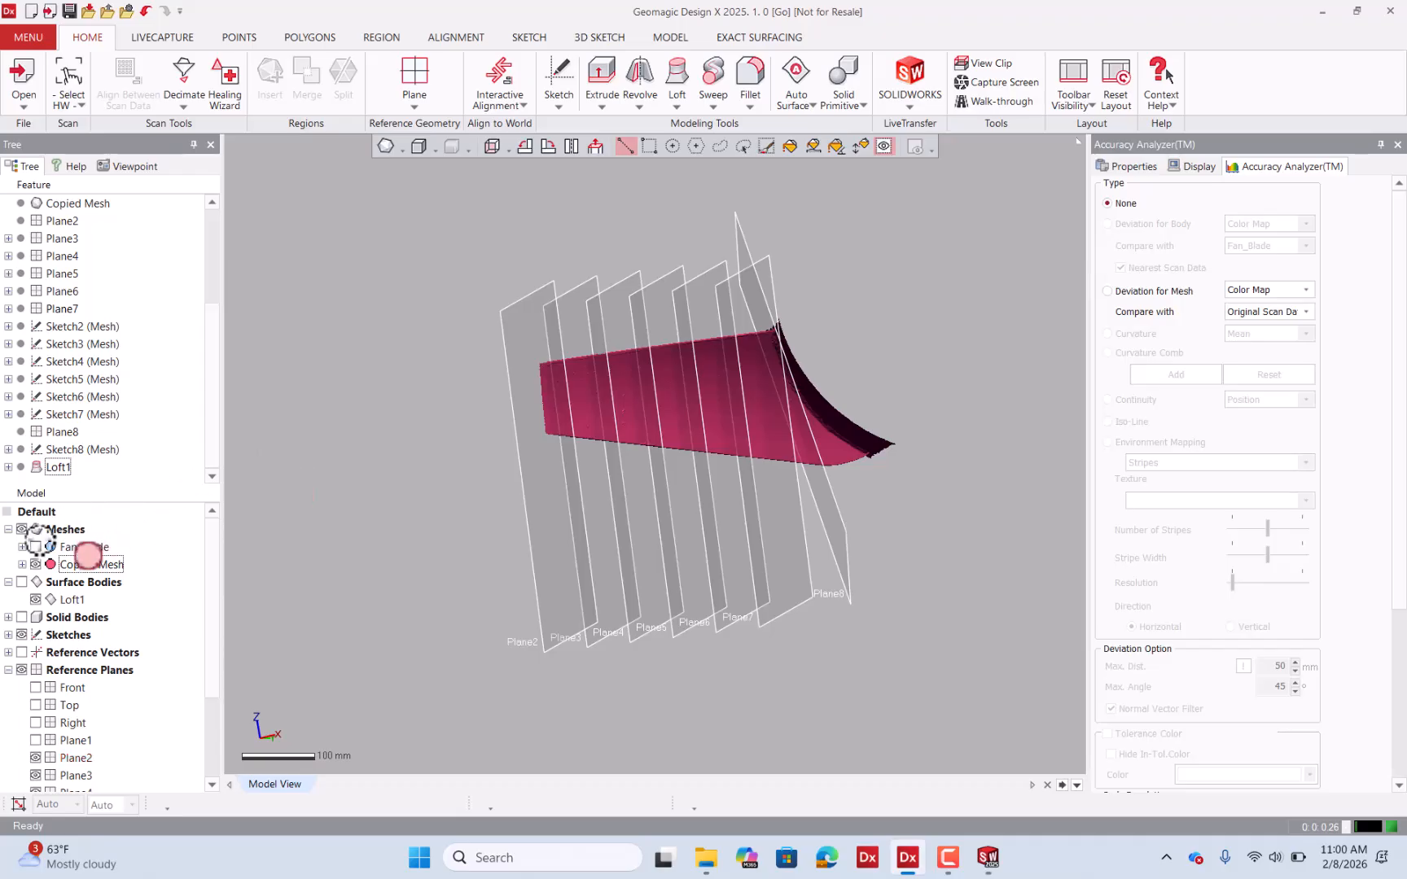
scroll(49, 676, "down", 2)
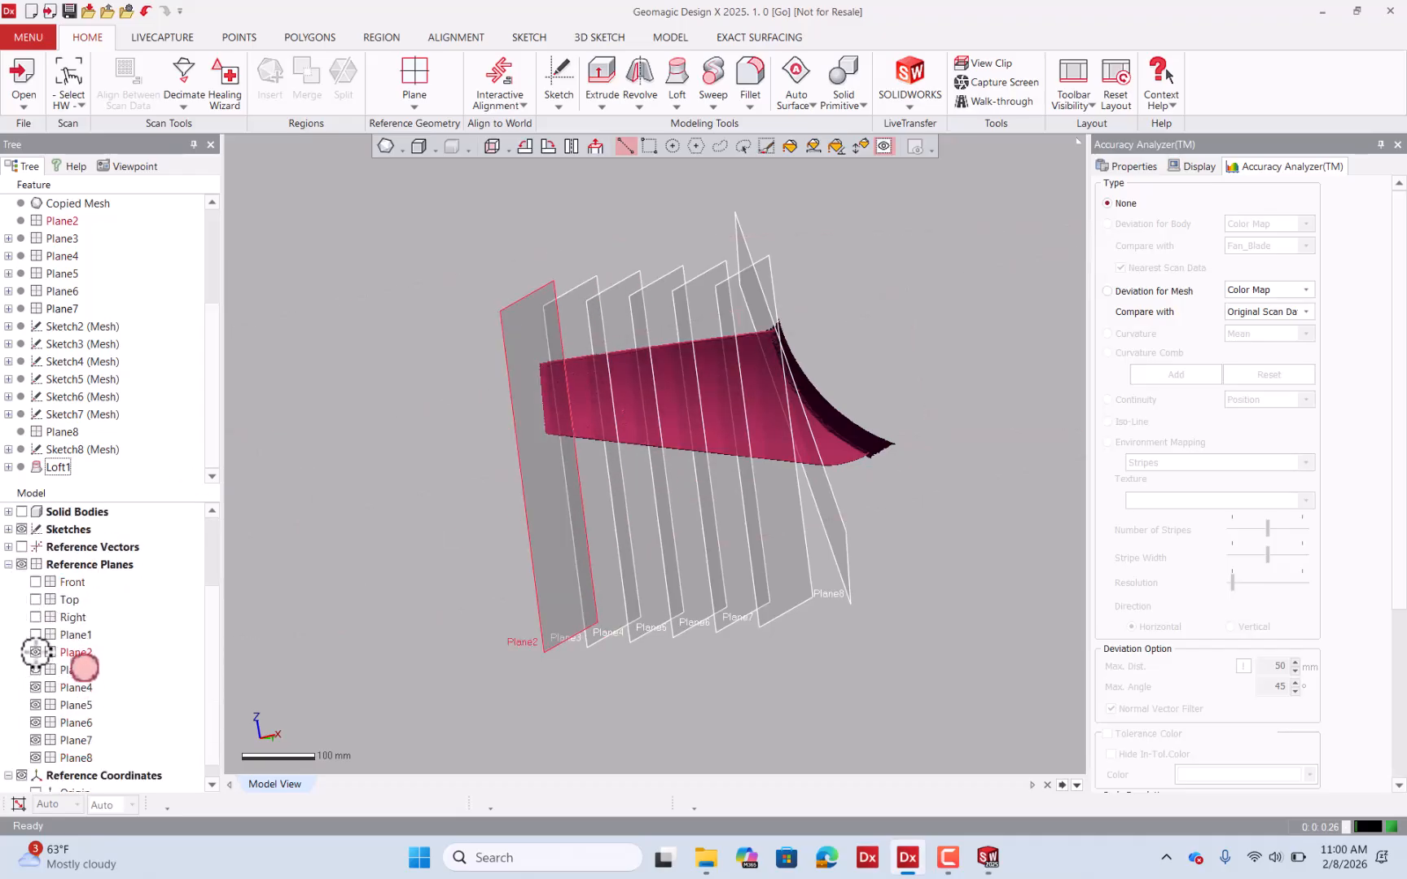
left_click_drag(35, 653, 38, 754)
scroll(603, 371, "up", 3)
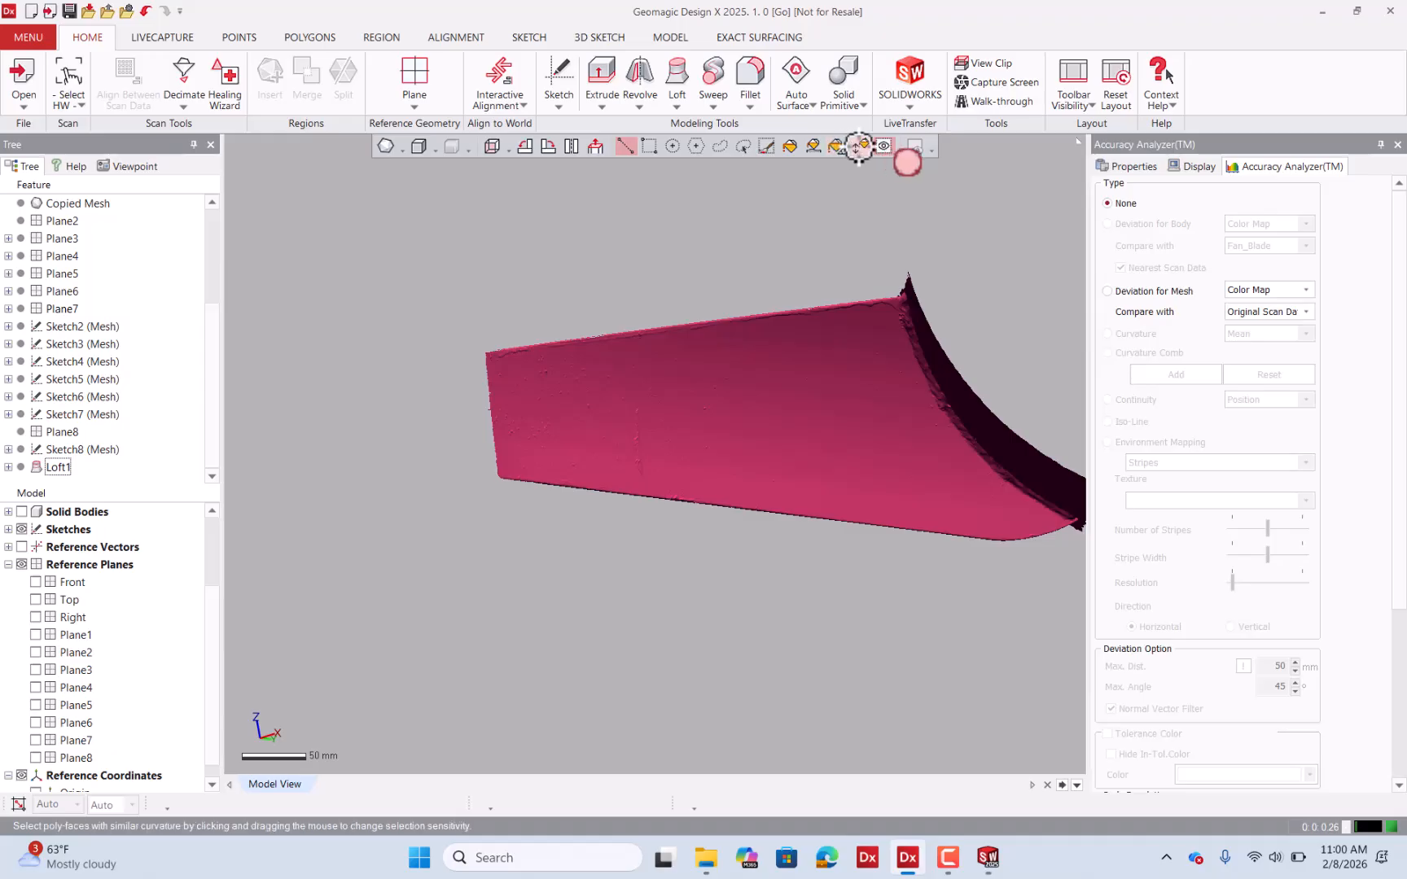
Start a new reference plane on the copied mesh using the Pick Multiple Points method.
left_click(415, 102)
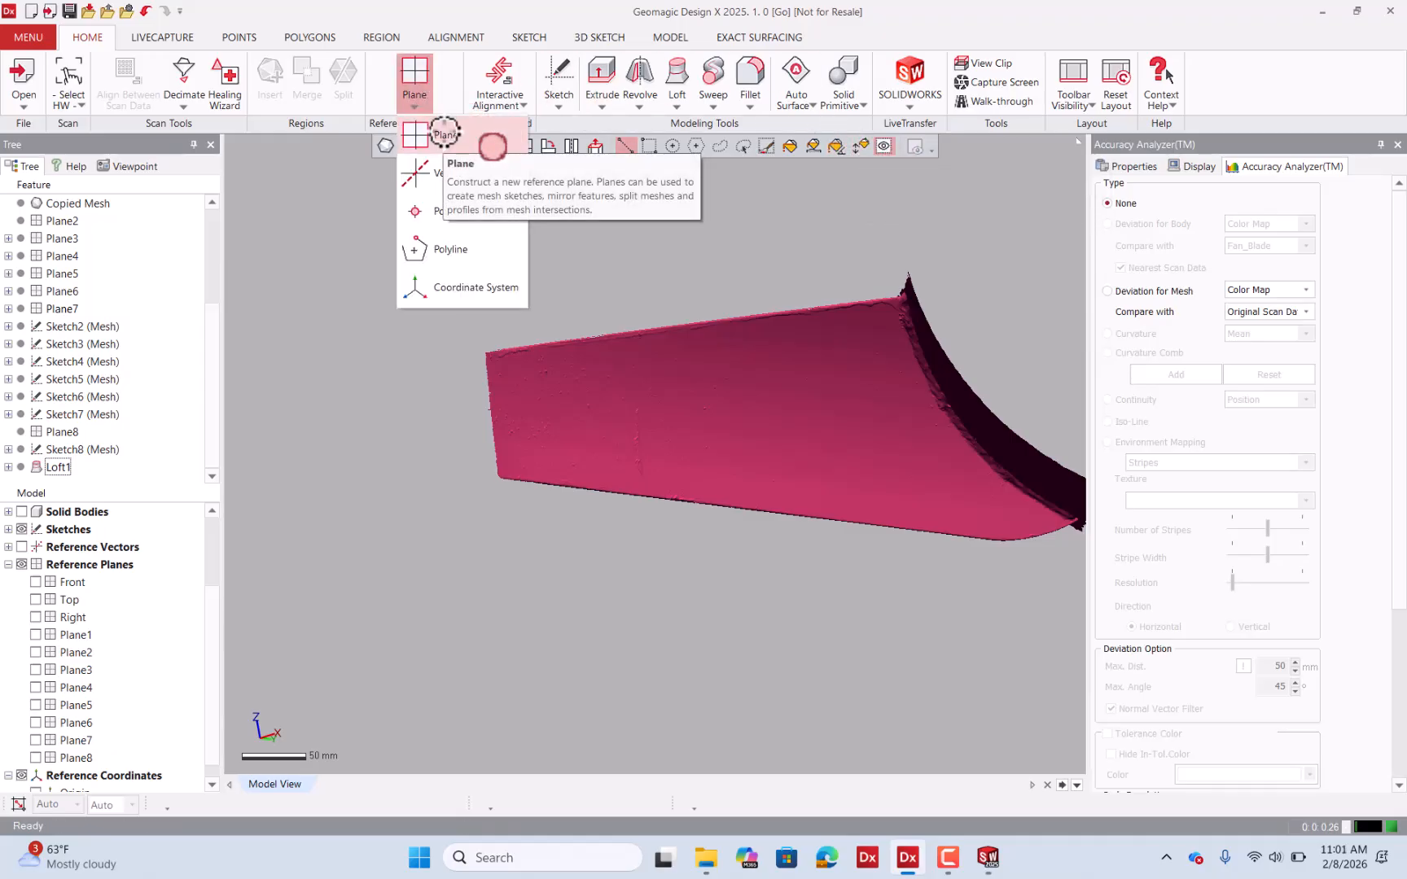
left_click(446, 133)
right_click_drag(598, 302, 921, 379)
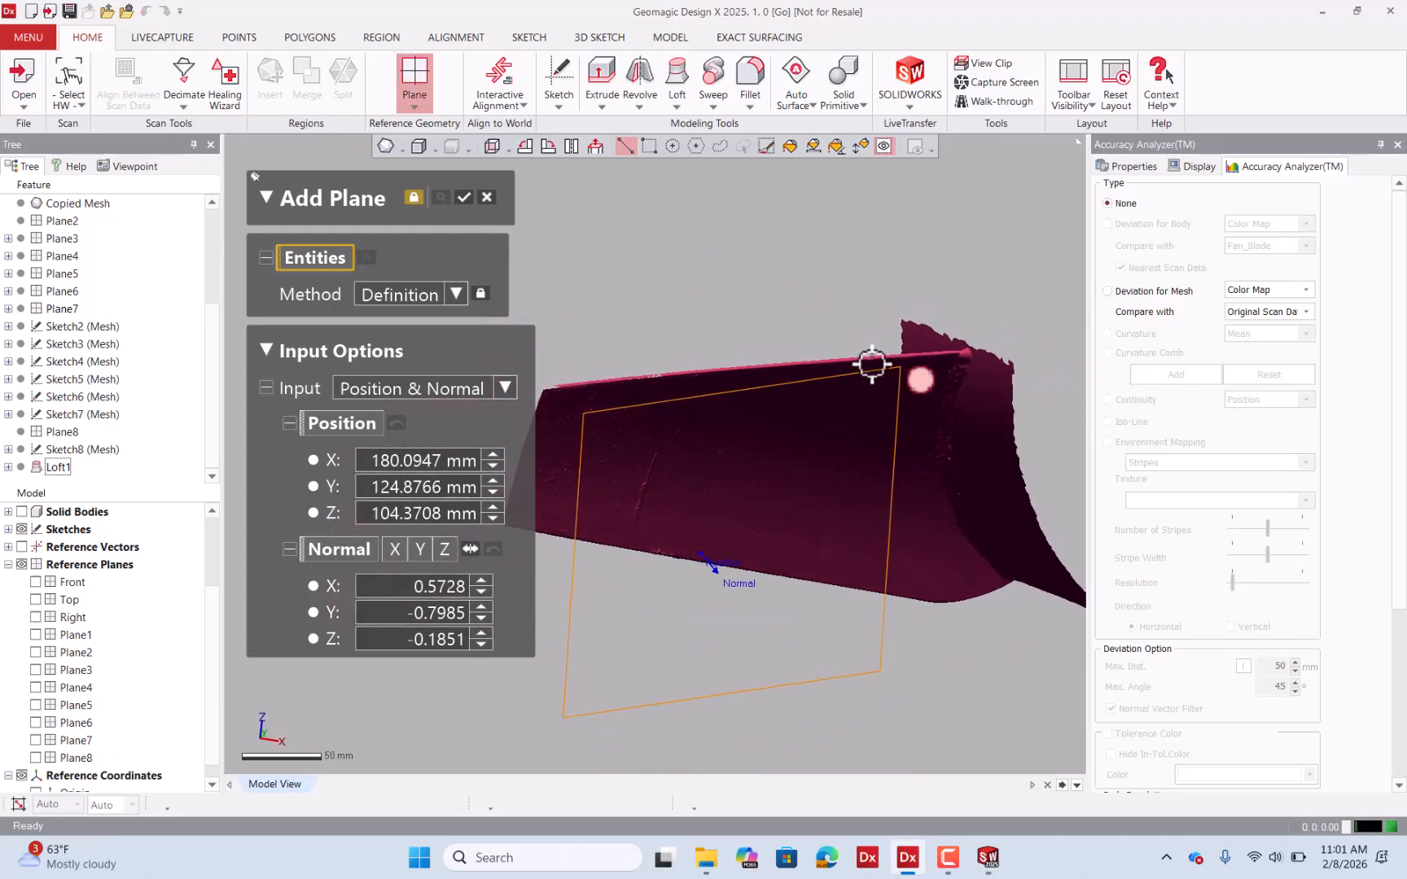
left_click(457, 294)
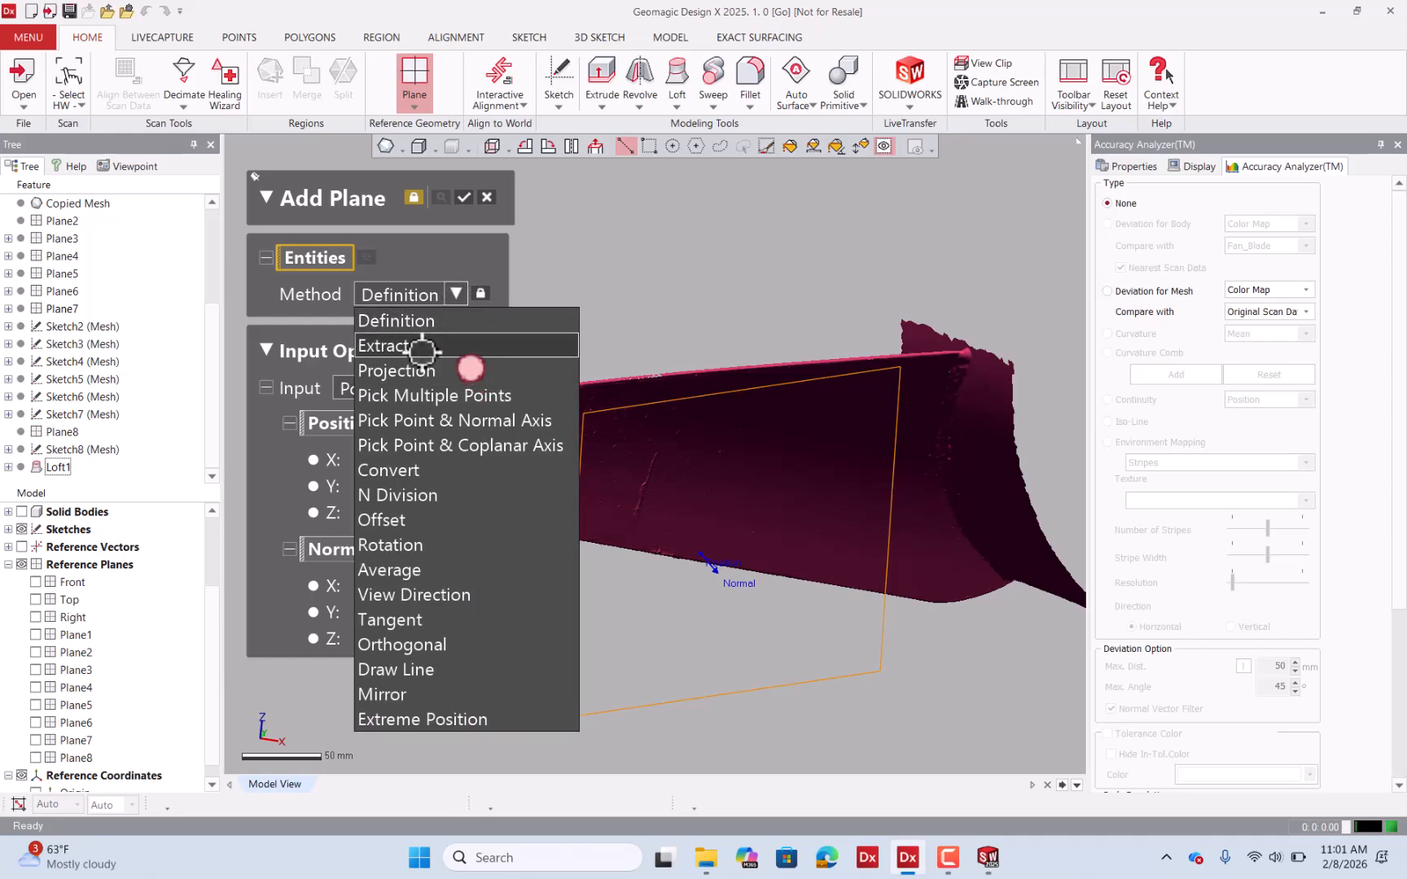
left_click(434, 395)
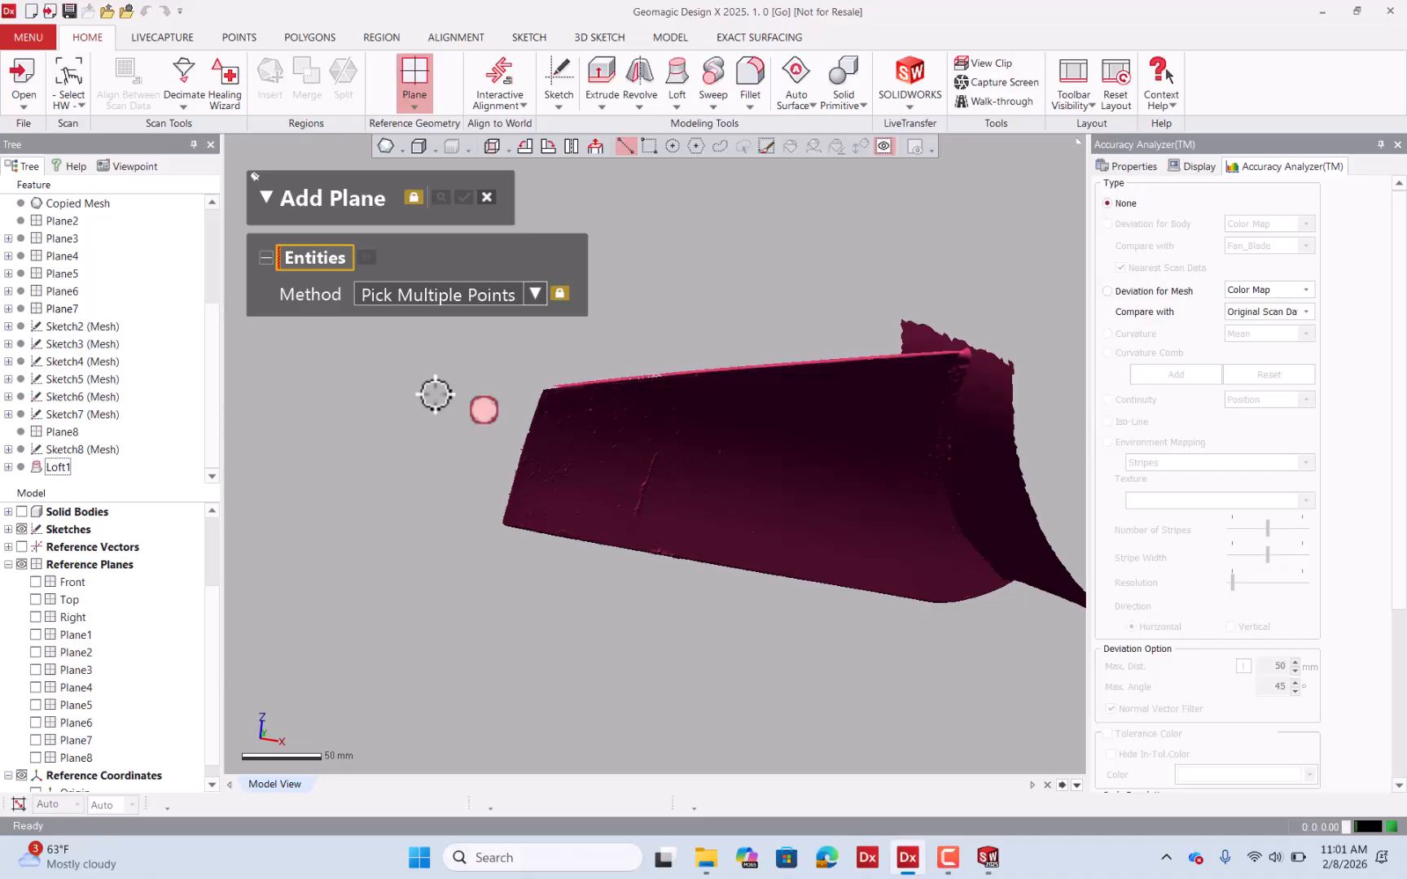
left_click(868, 358)
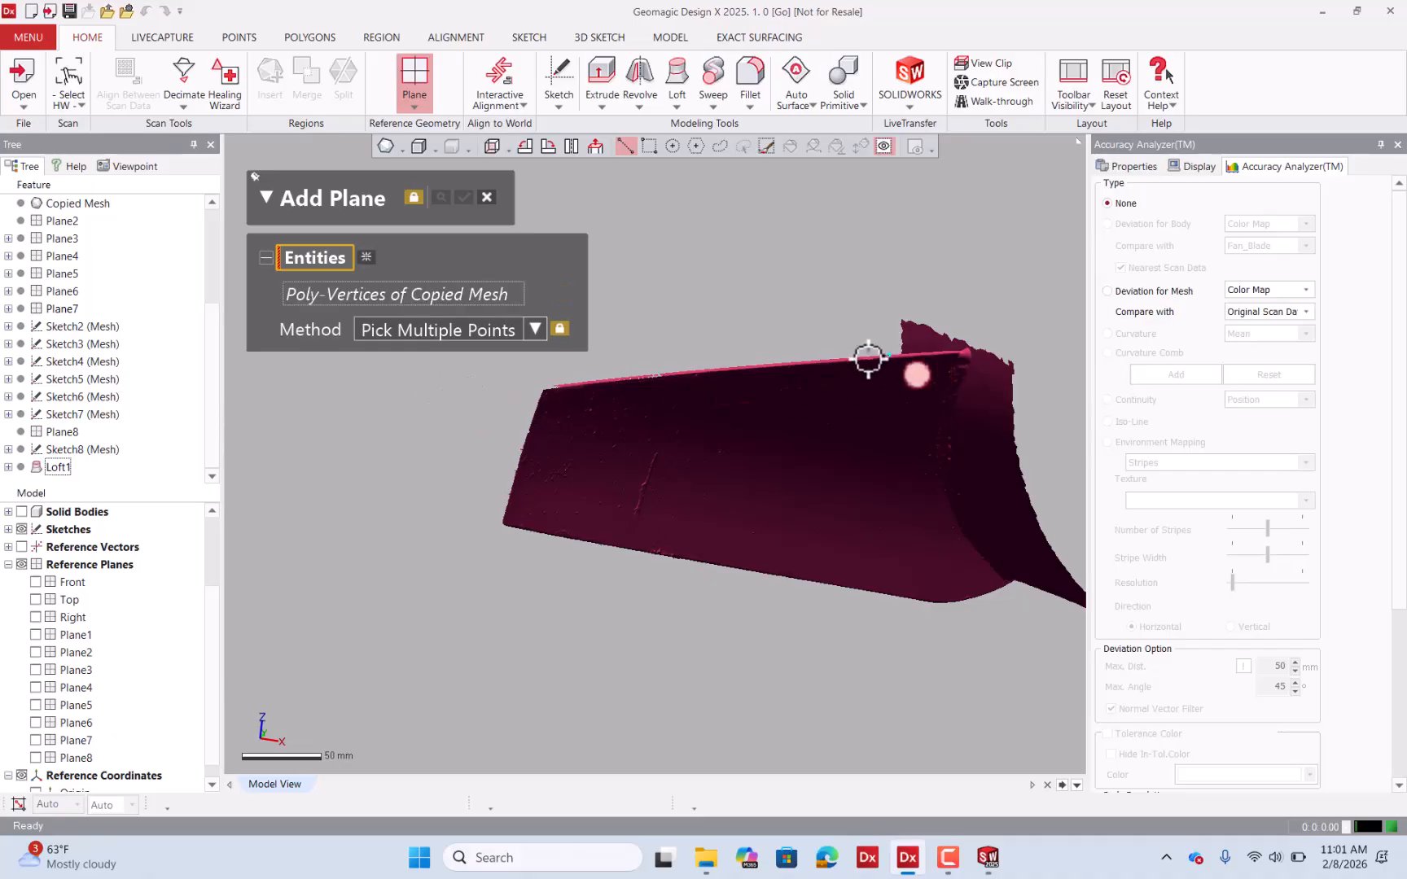
left_click(576, 384)
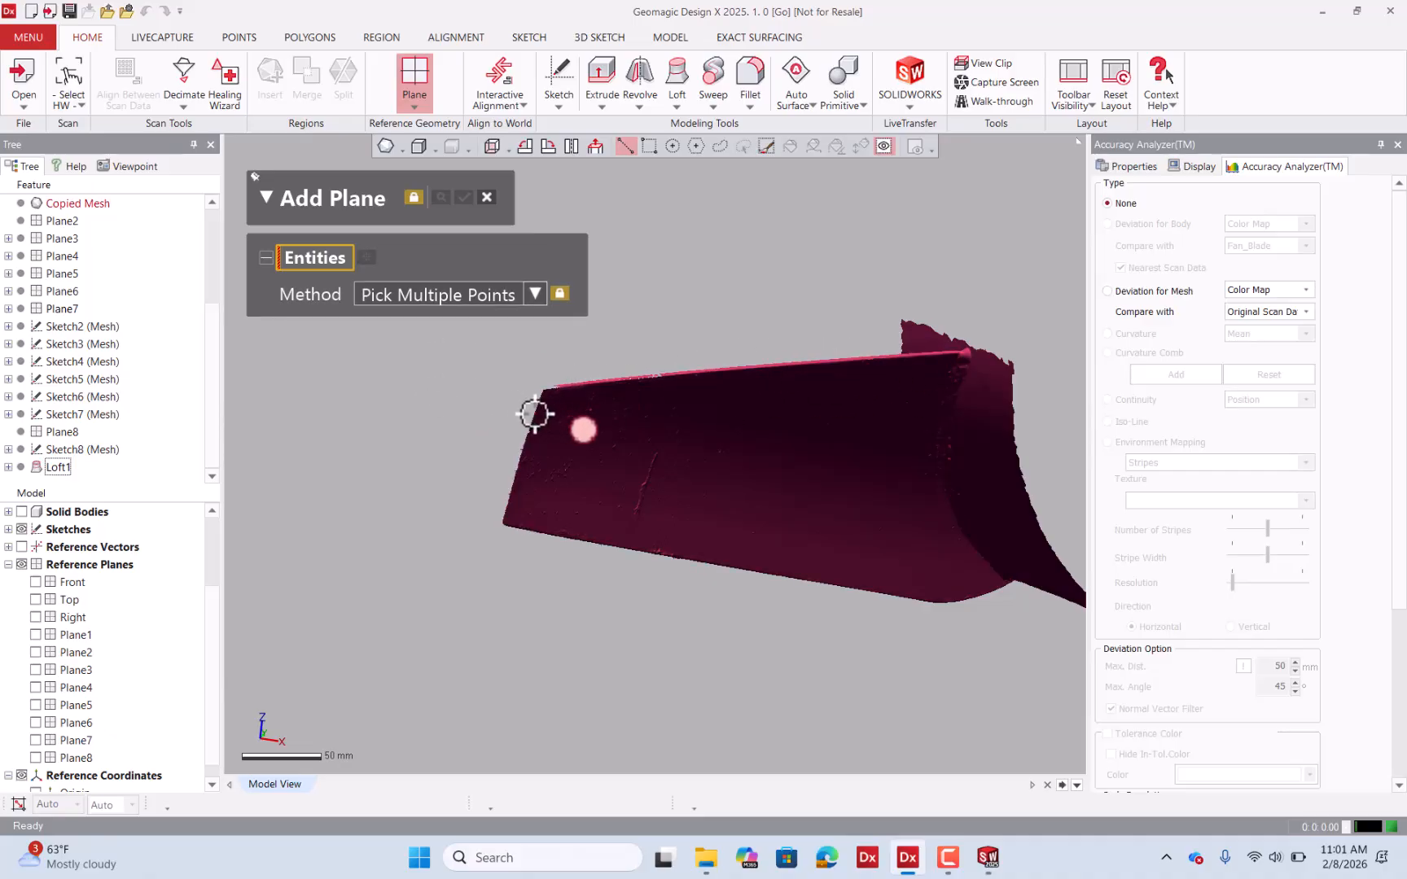
Pick two mesh points along the blade's outer end edge for the new reference plane.
scroll(534, 415, "up", 3)
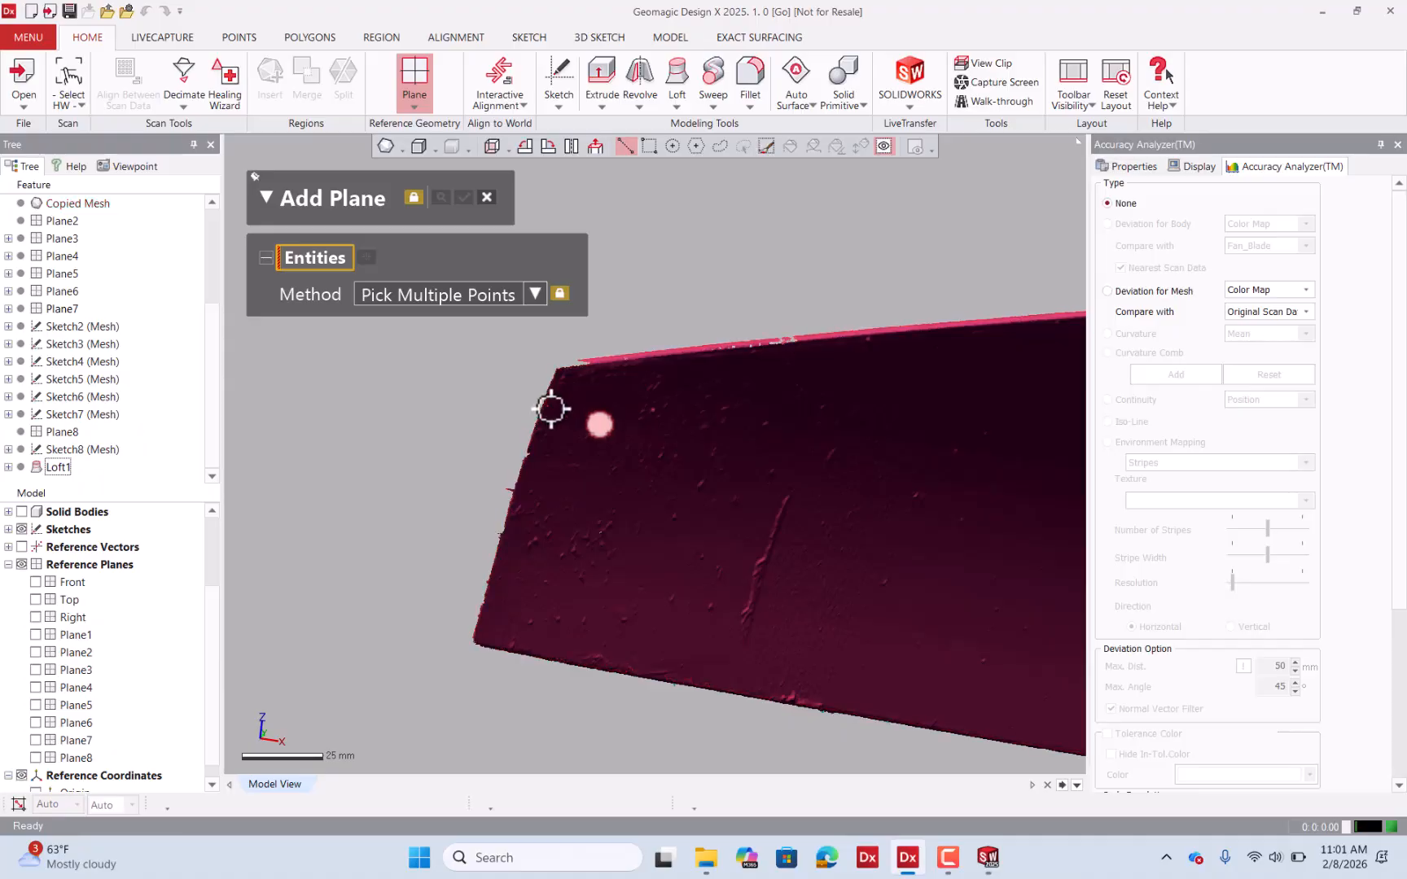
left_click(549, 410)
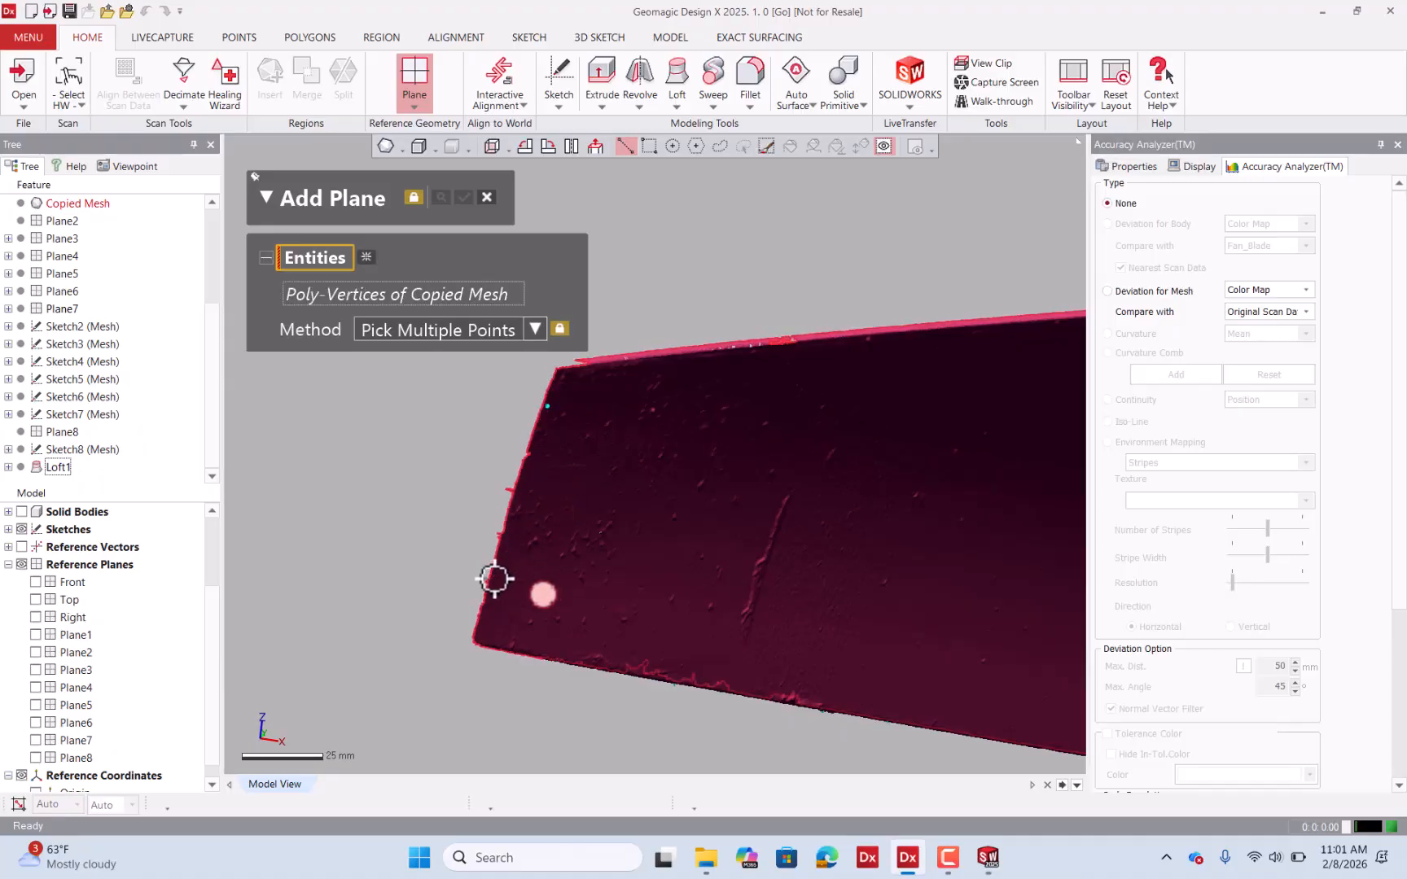
scroll(644, 456, "down", 5)
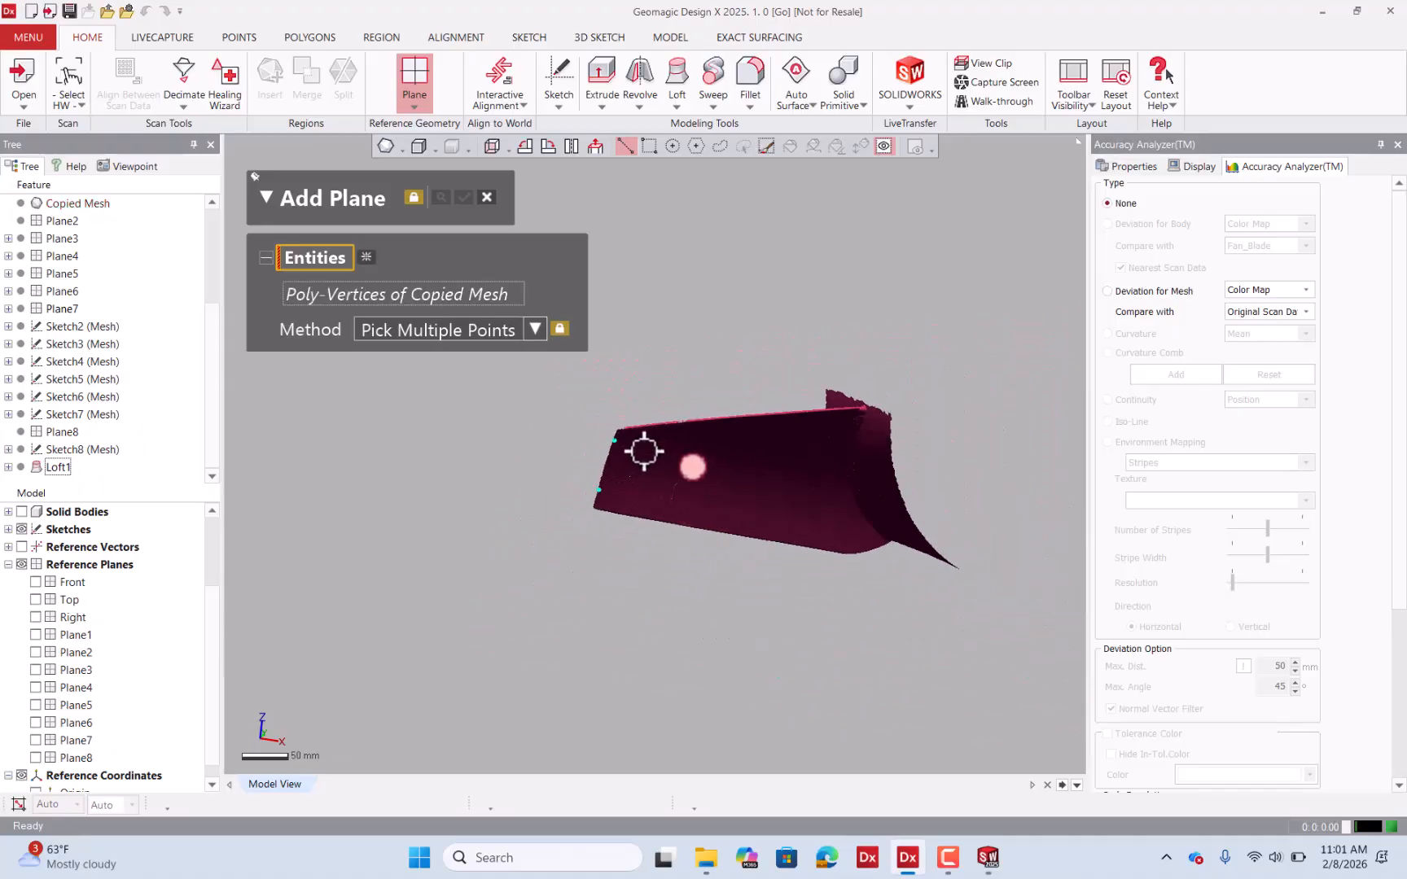
Pick three more mesh points along the blade's long upper edge and create the reference plane.
scroll(581, 386, "up", 3)
right_click_drag(668, 352, 721, 451)
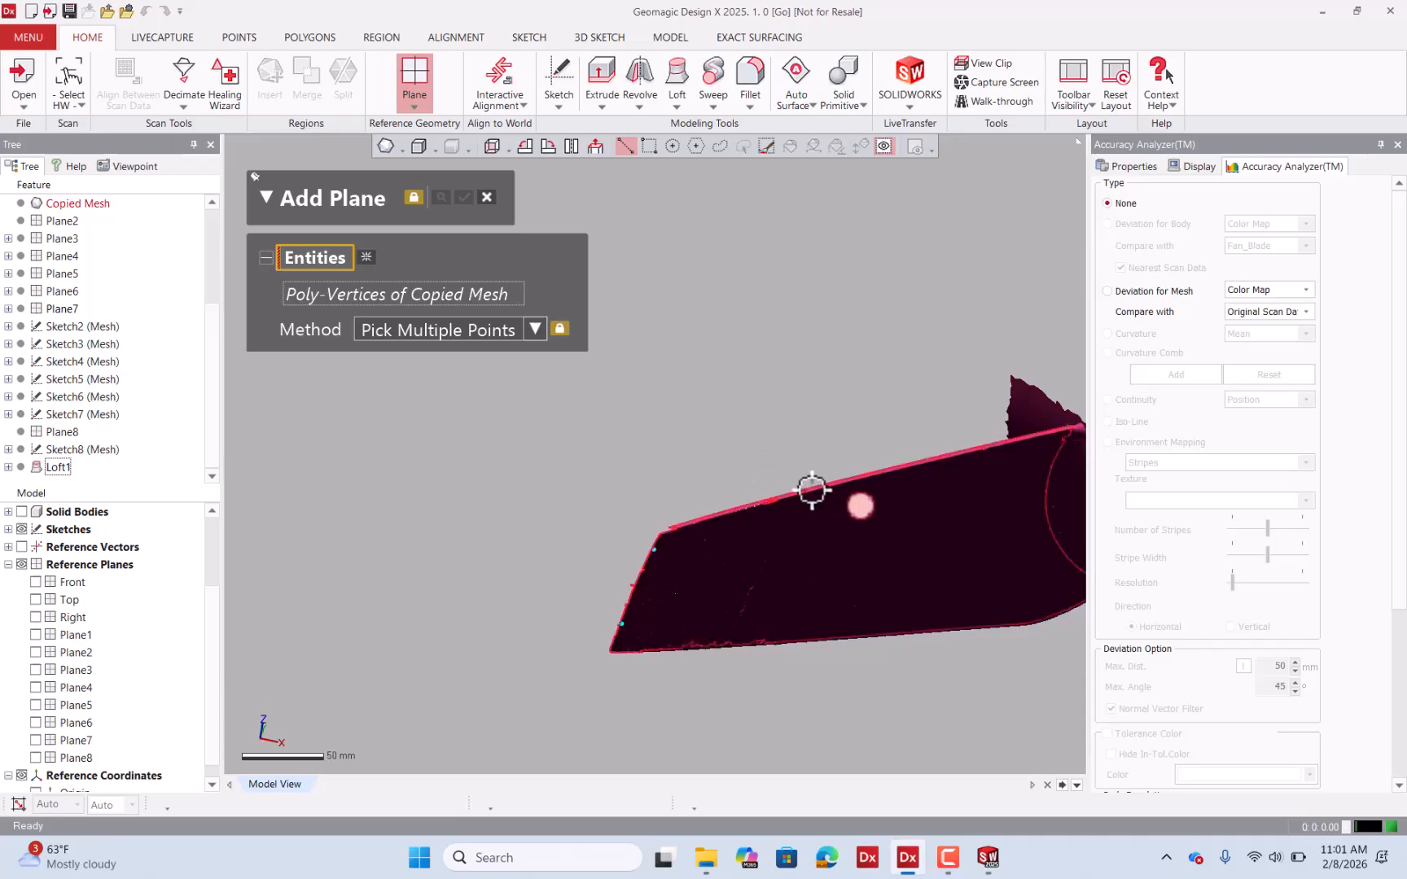
scroll(816, 493, "up", 3)
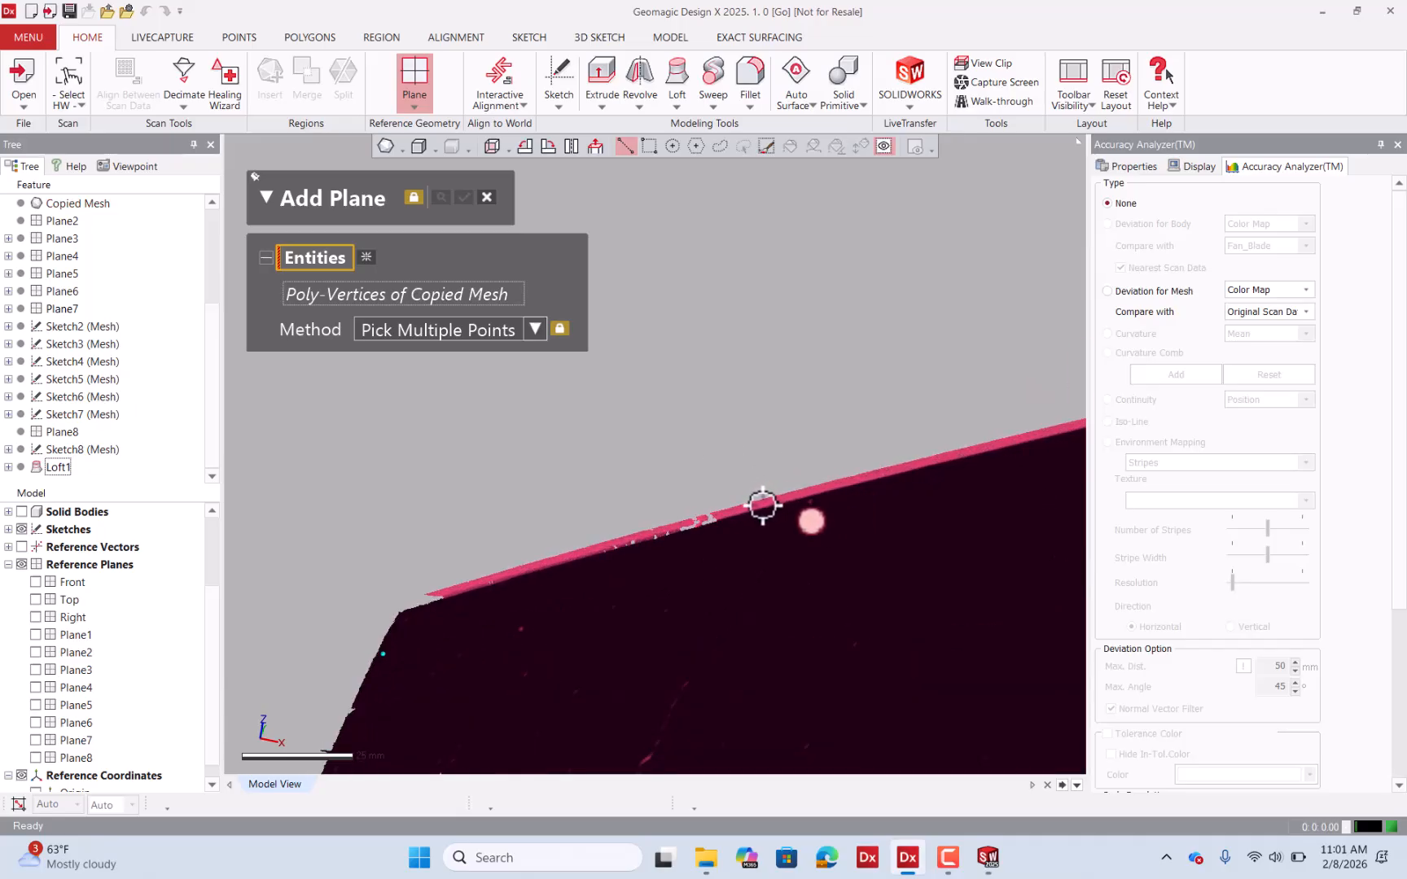
left_click(763, 504)
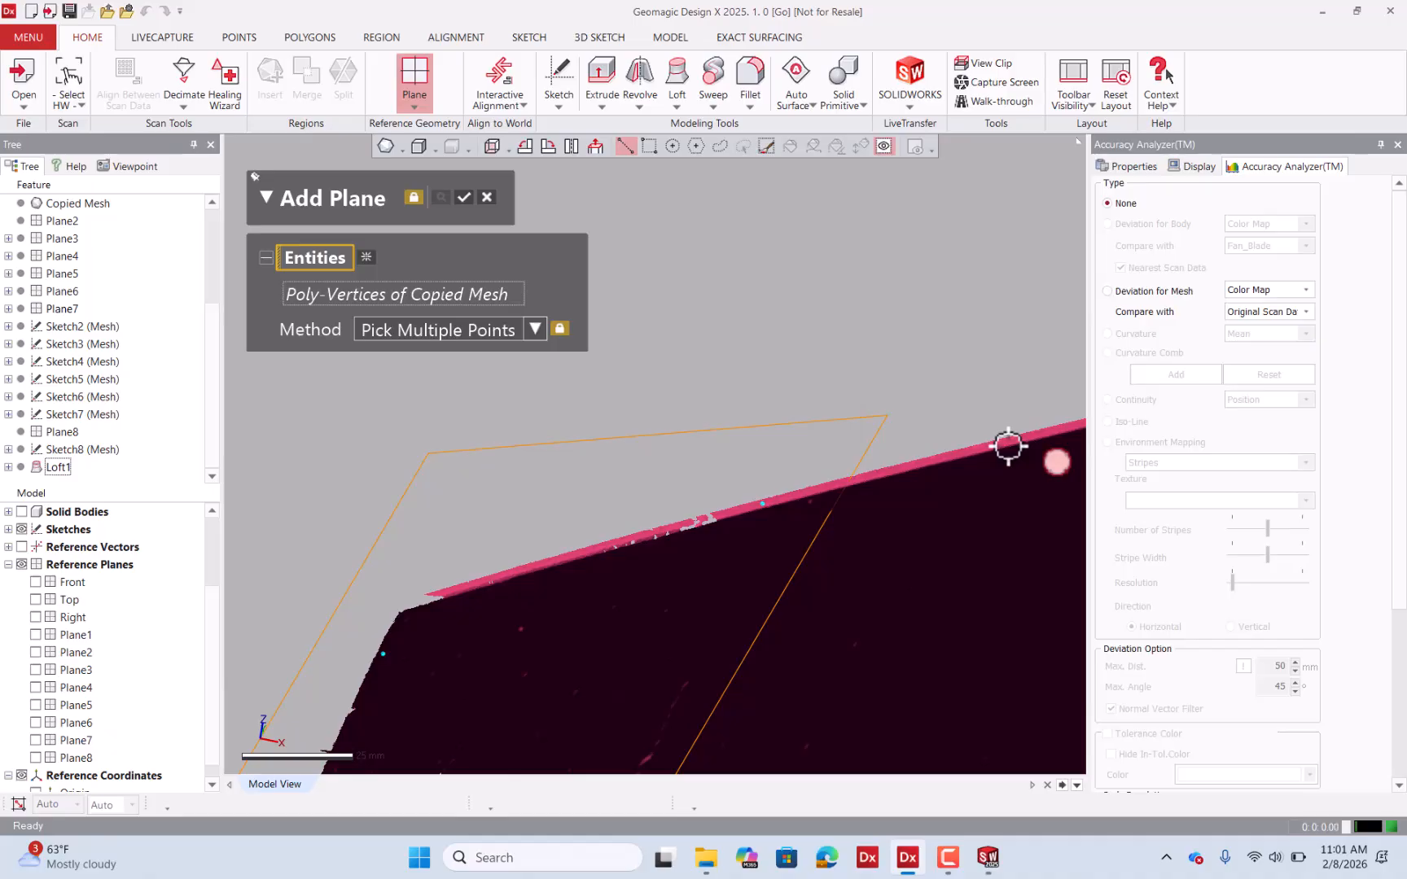
scroll(735, 434, "down", 3)
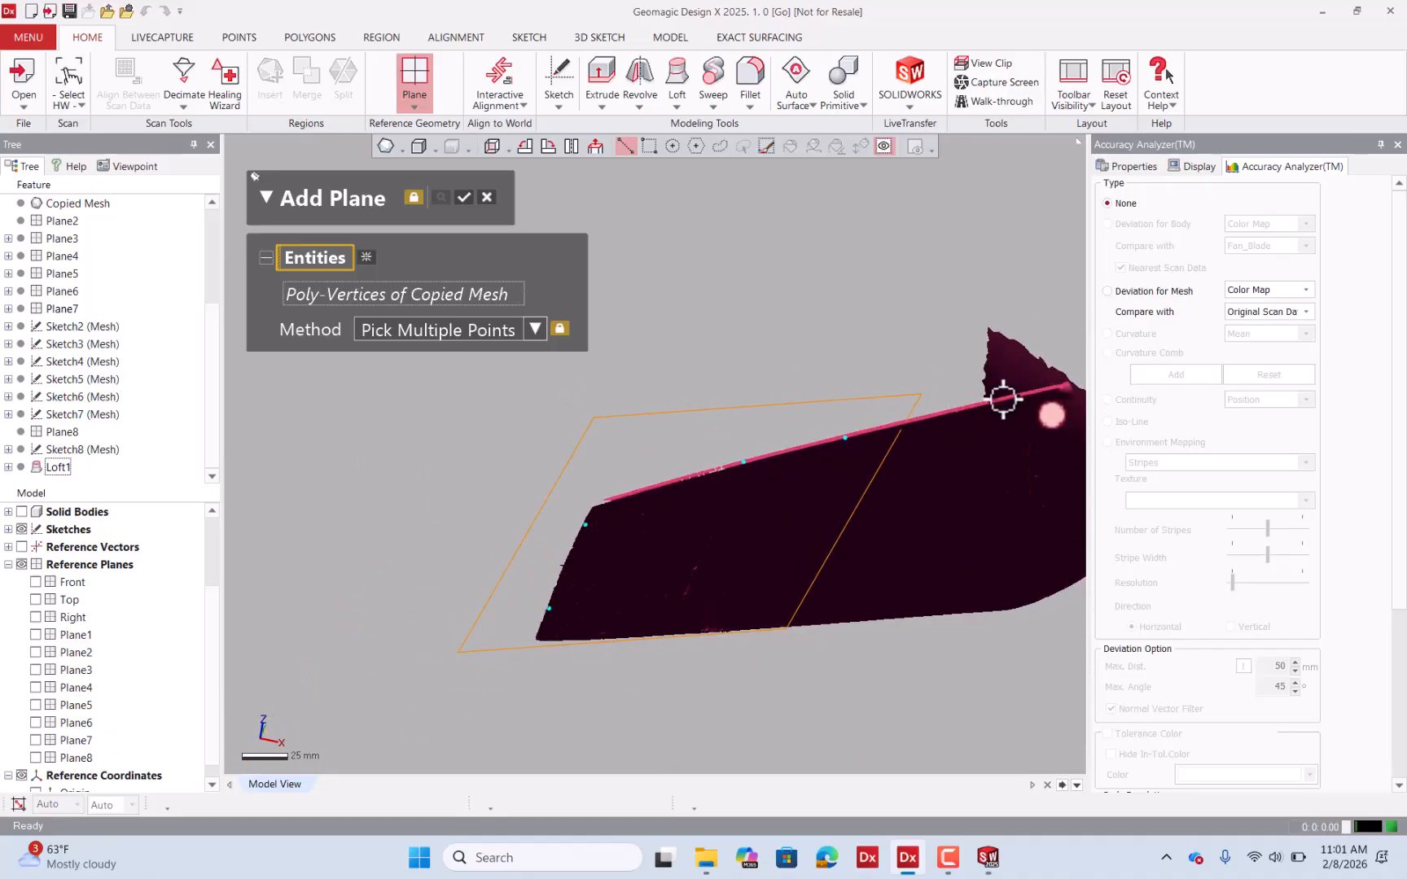
scroll(987, 405, "up", 3)
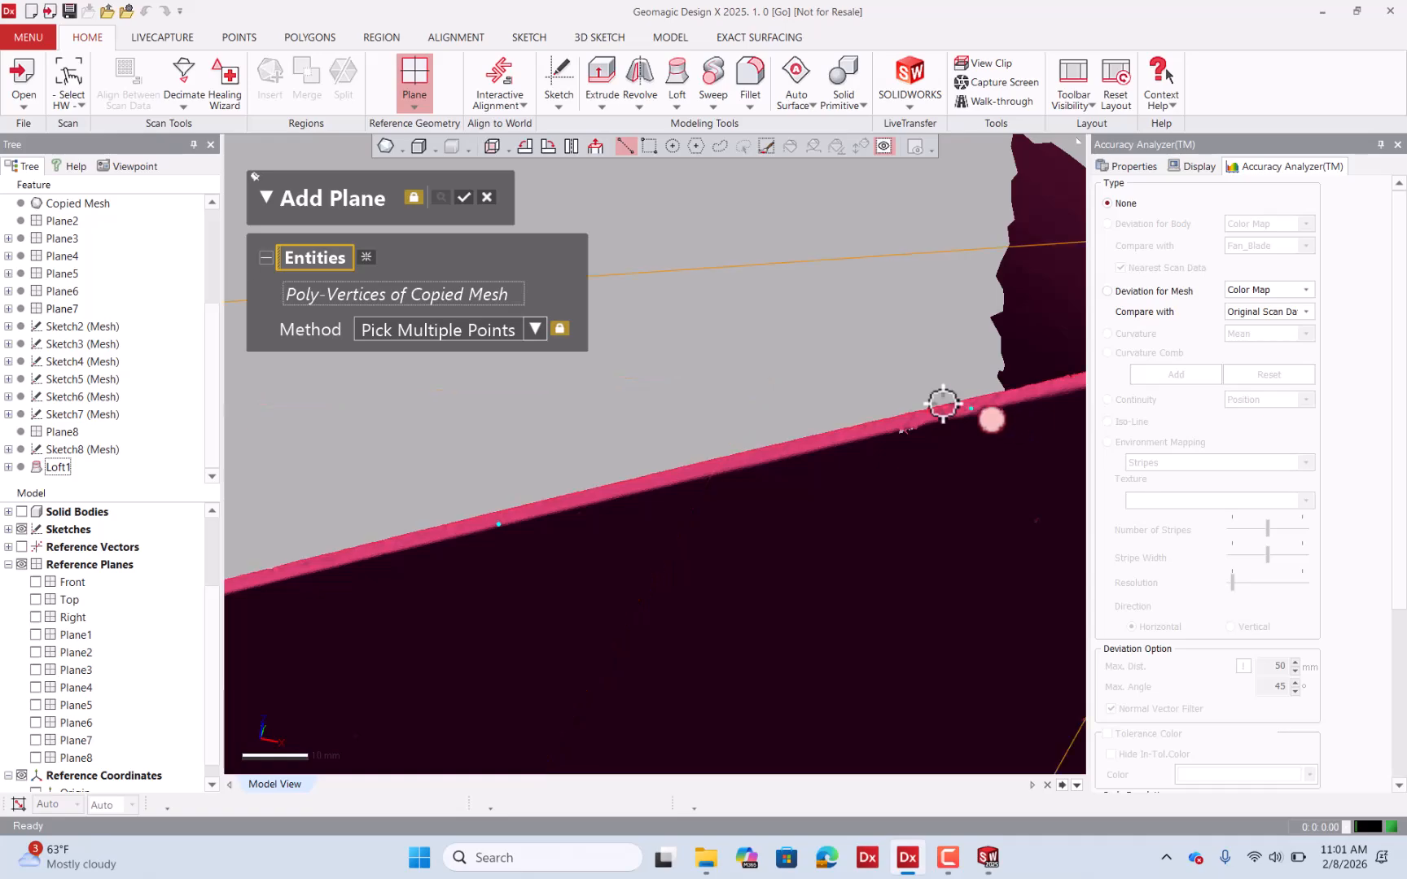
scroll(942, 402, "down", 5)
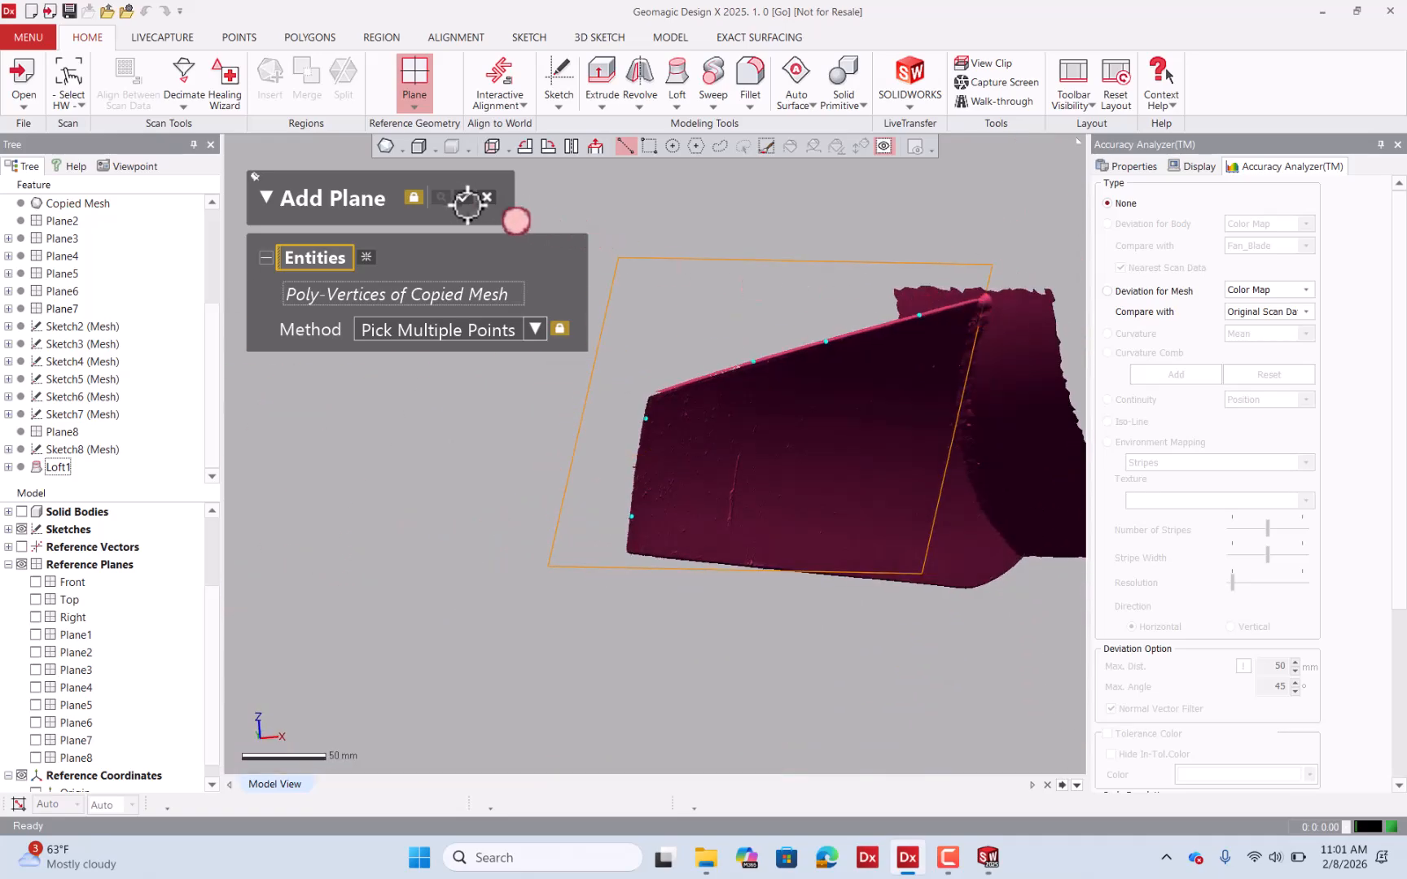
left_click(509, 213)
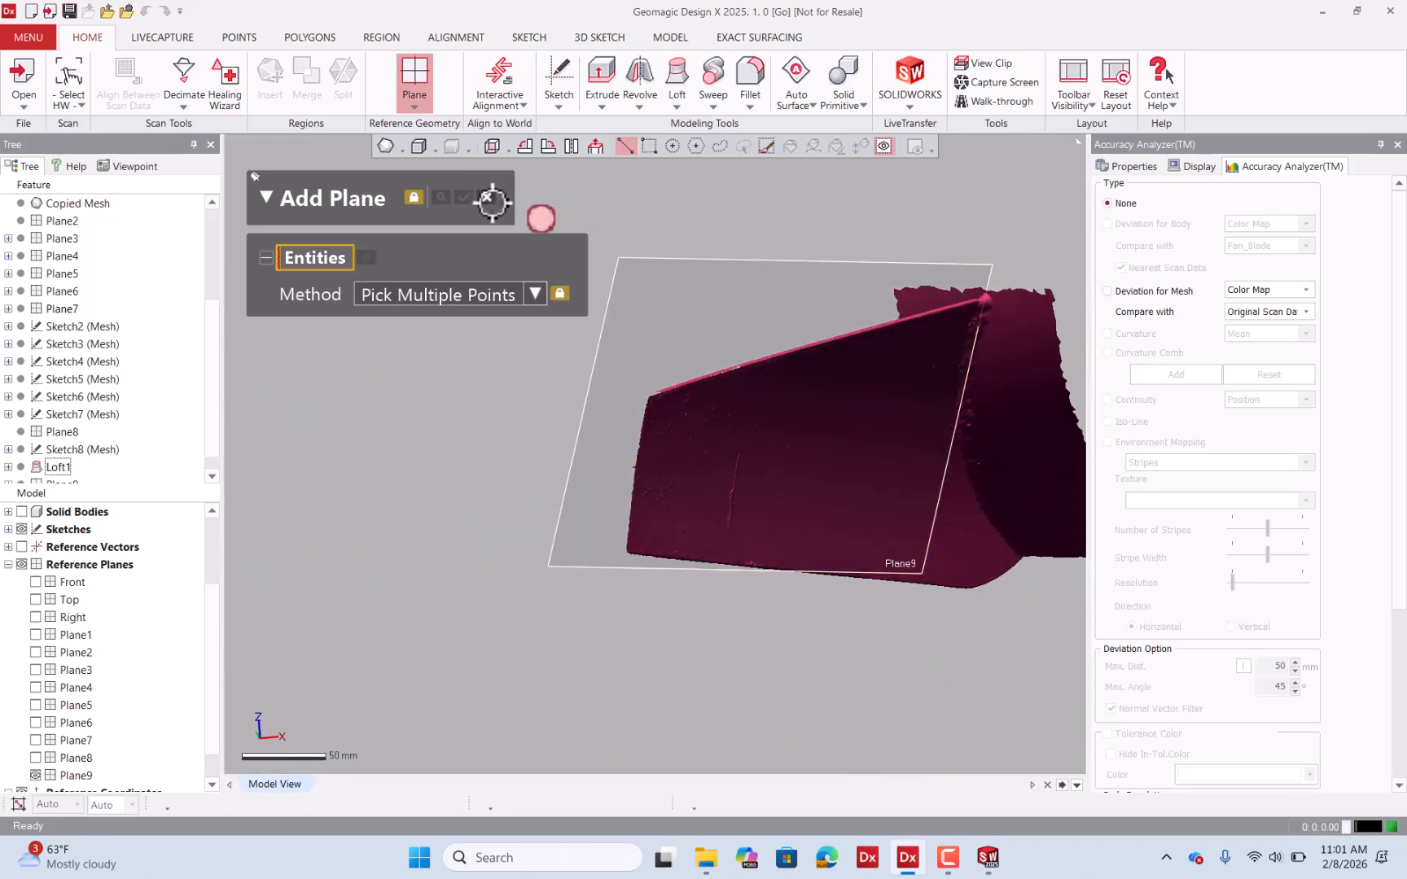
left_click(490, 201)
Set up a planar mesh sketch on Plane9 with a 35 mm silhouette range to capture the blade outline.
scroll(791, 343, "down", 2)
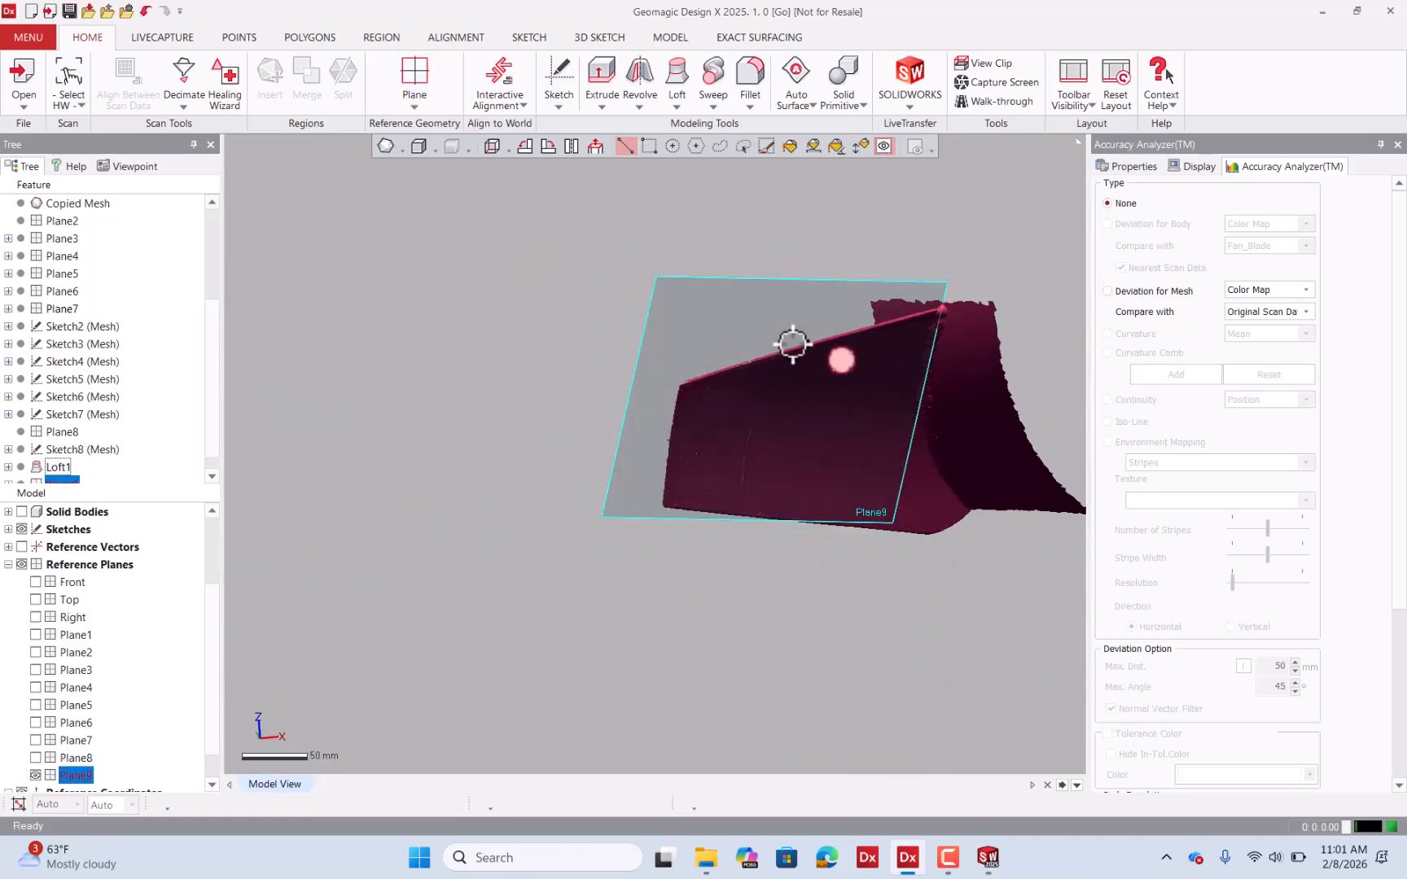
right_click(753, 300)
left_click(770, 266)
mouse_move(784, 290)
right_mouse_down()
mouse_move(836, 292)
mouse_move(831, 325)
right_mouse_up()
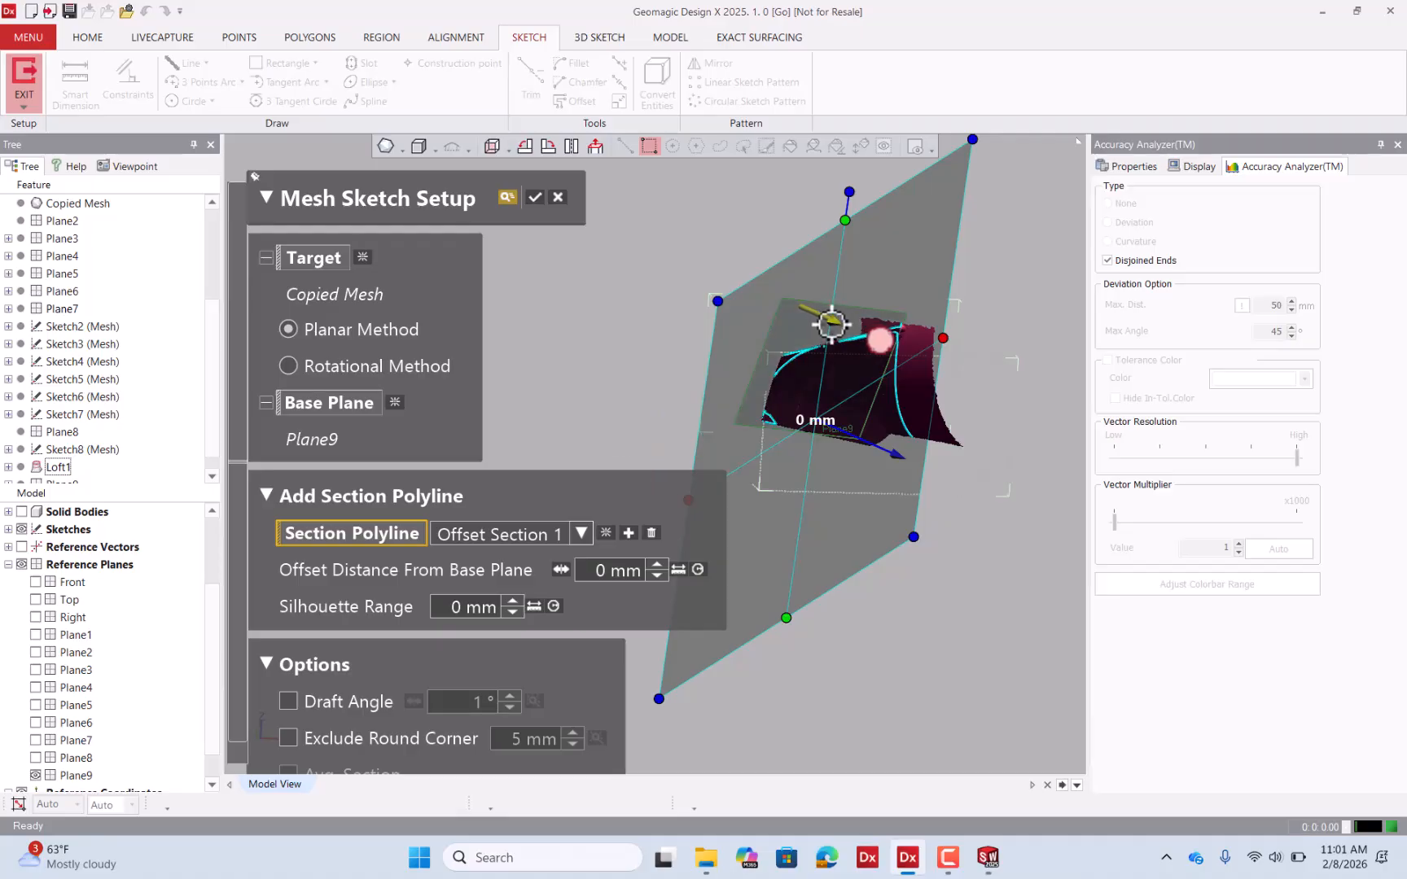
left_click_drag(835, 322, 853, 330)
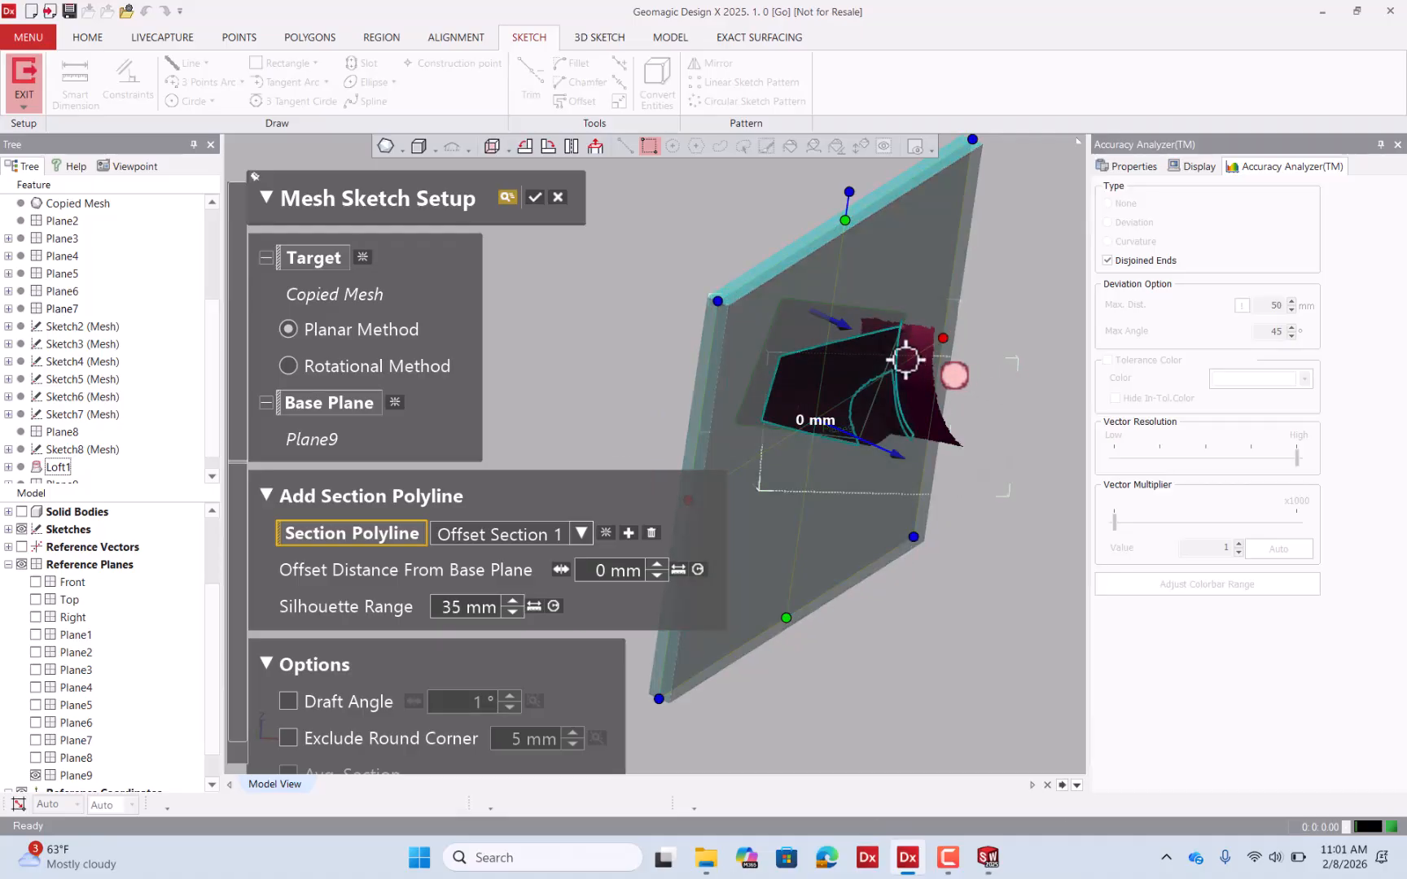
right_click_drag(908, 361, 627, 238)
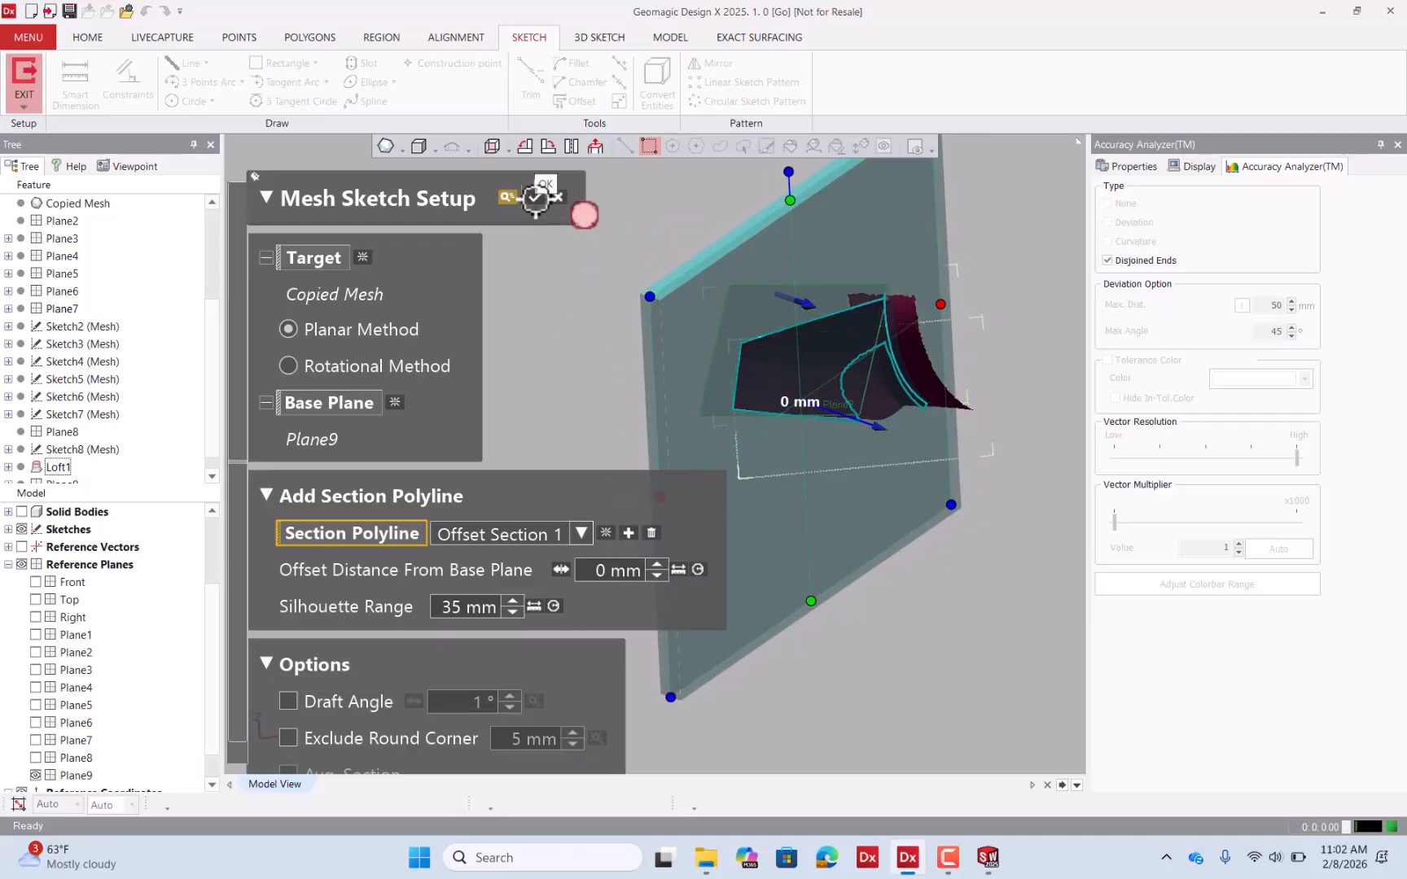
left_click(535, 197)
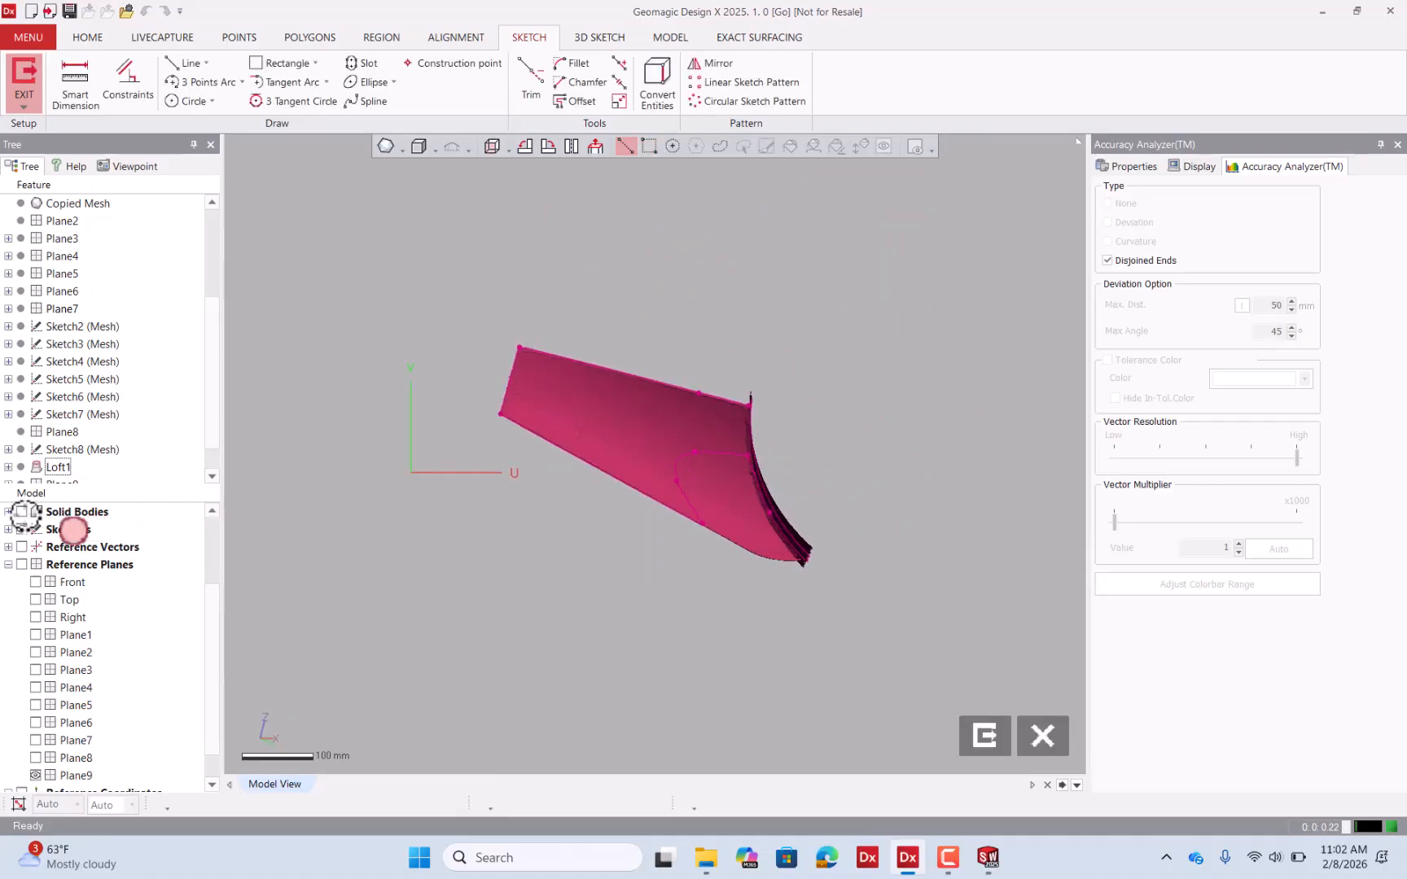
Hide the meshes and fit sketch lines to the blade outline's long upper edge and its outer end edge.
scroll(20, 526, "up", 2)
scroll(25, 527, "down", 1)
scroll(28, 518, "up", 1)
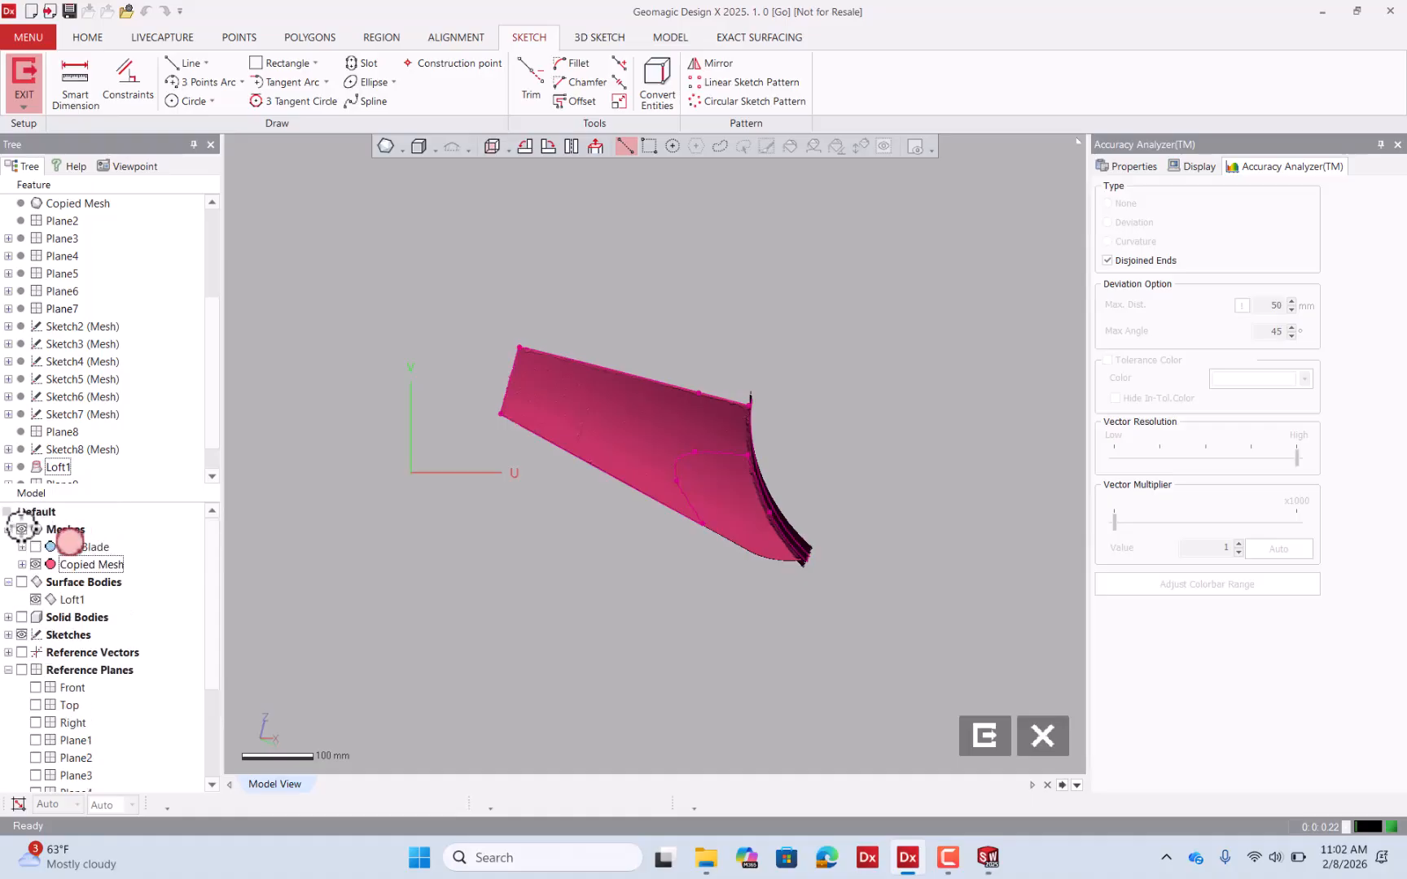
left_click(19, 529)
scroll(540, 443, "up", 3)
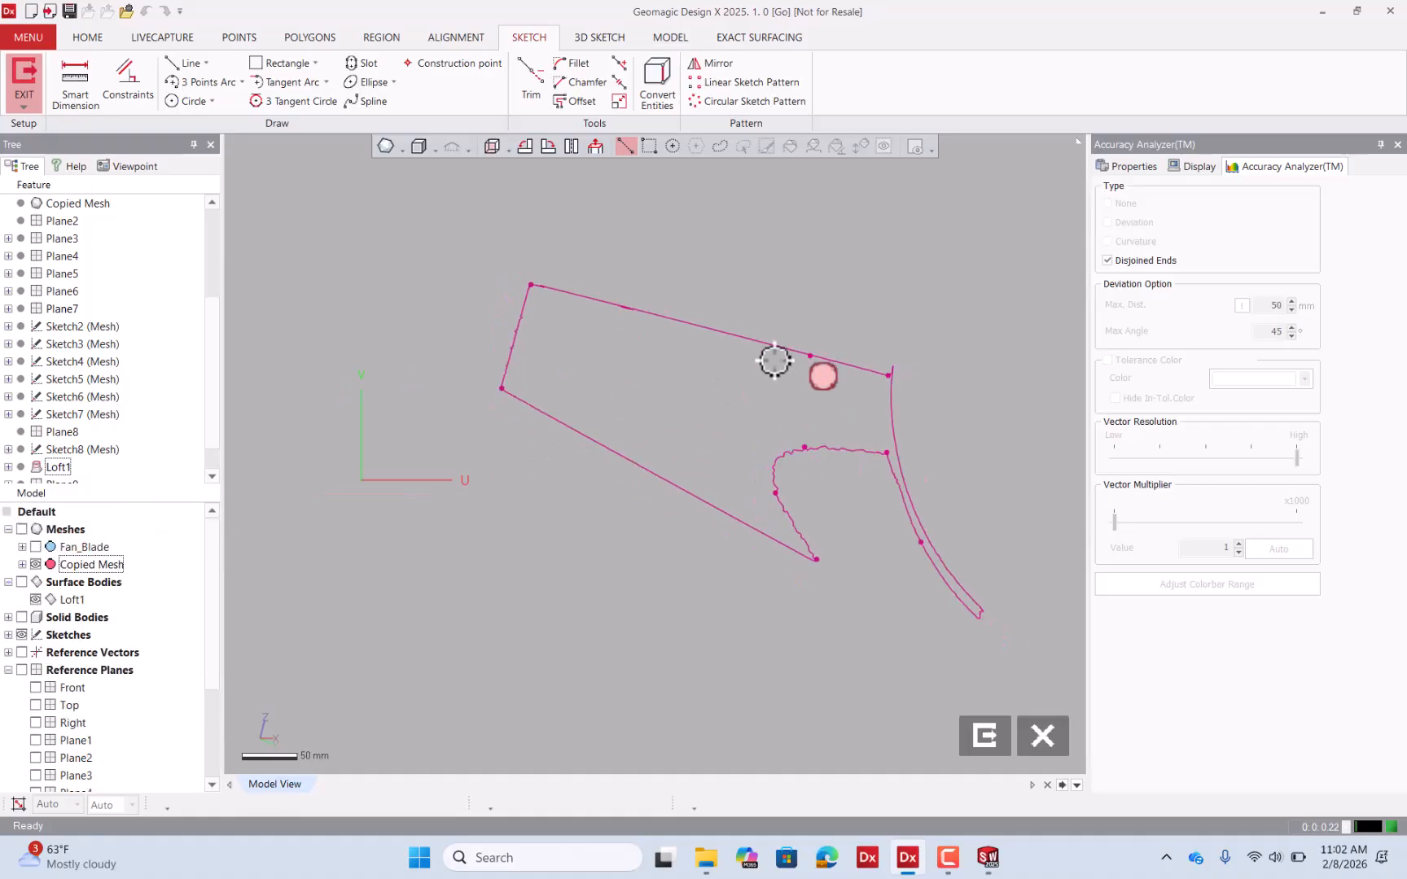
left_click(184, 62)
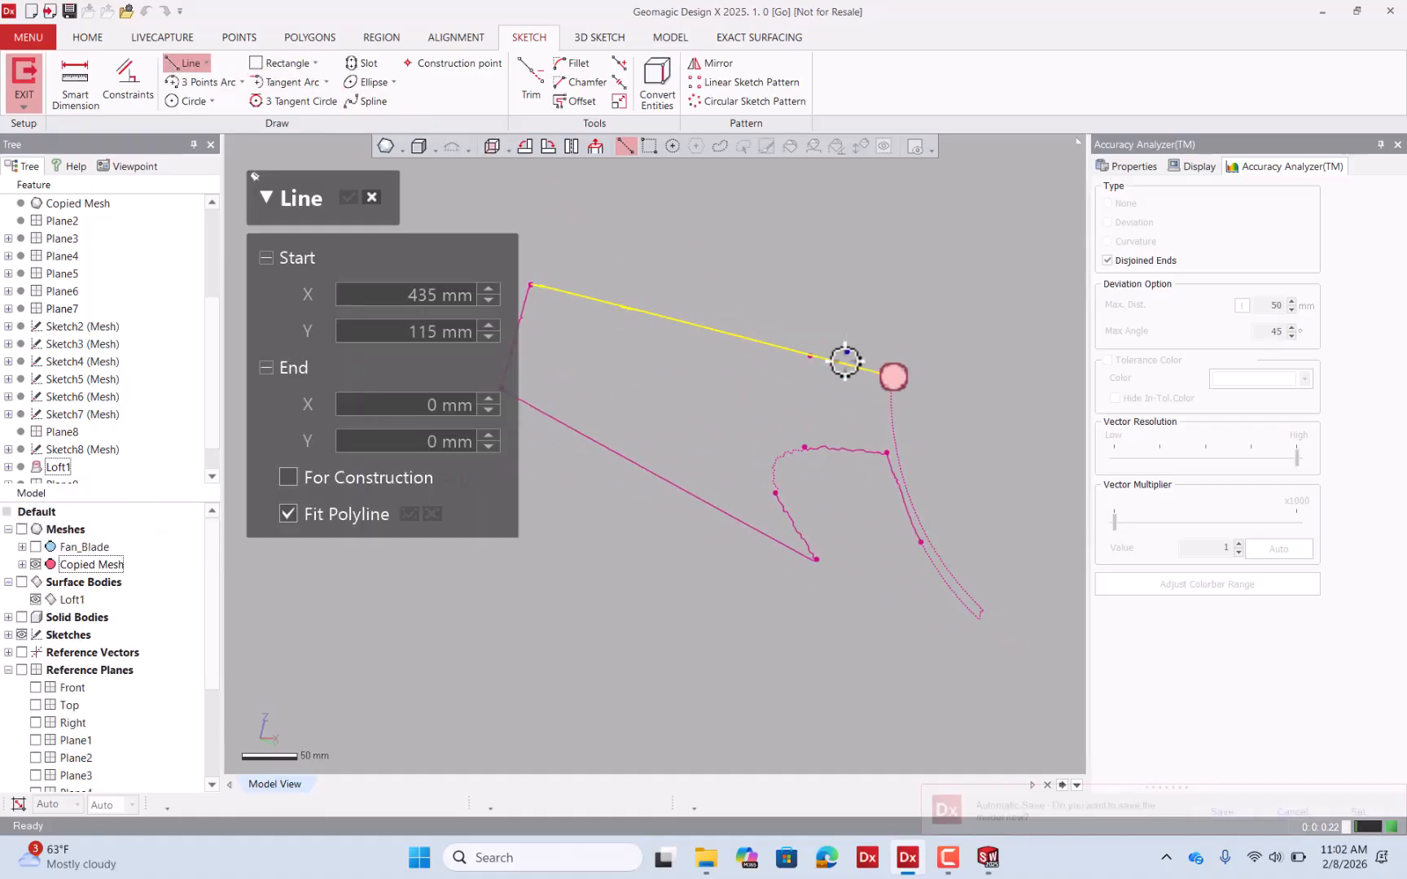
left_click(844, 362)
left_click(348, 197)
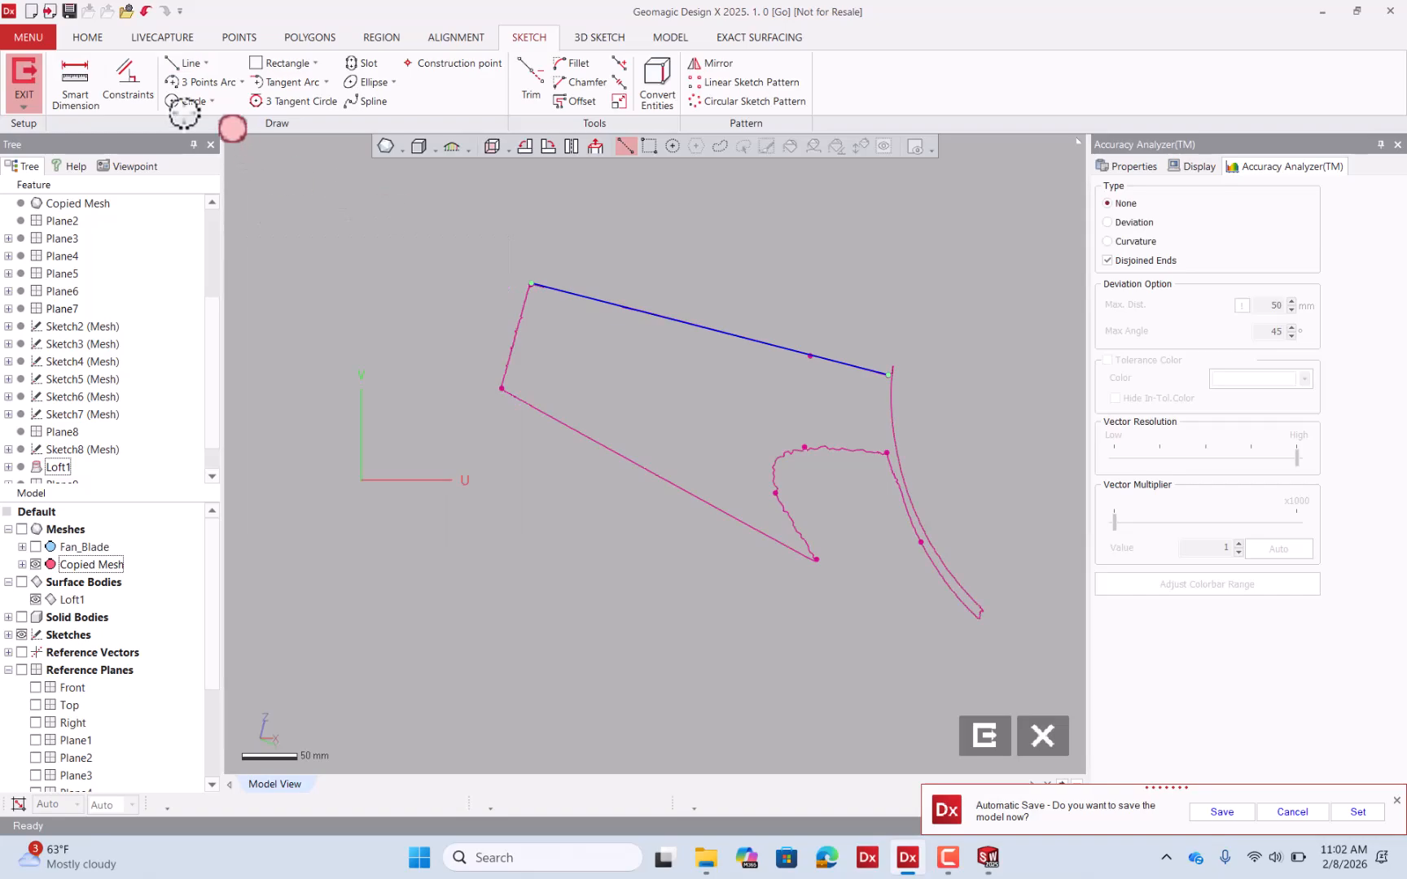
left_click(173, 64)
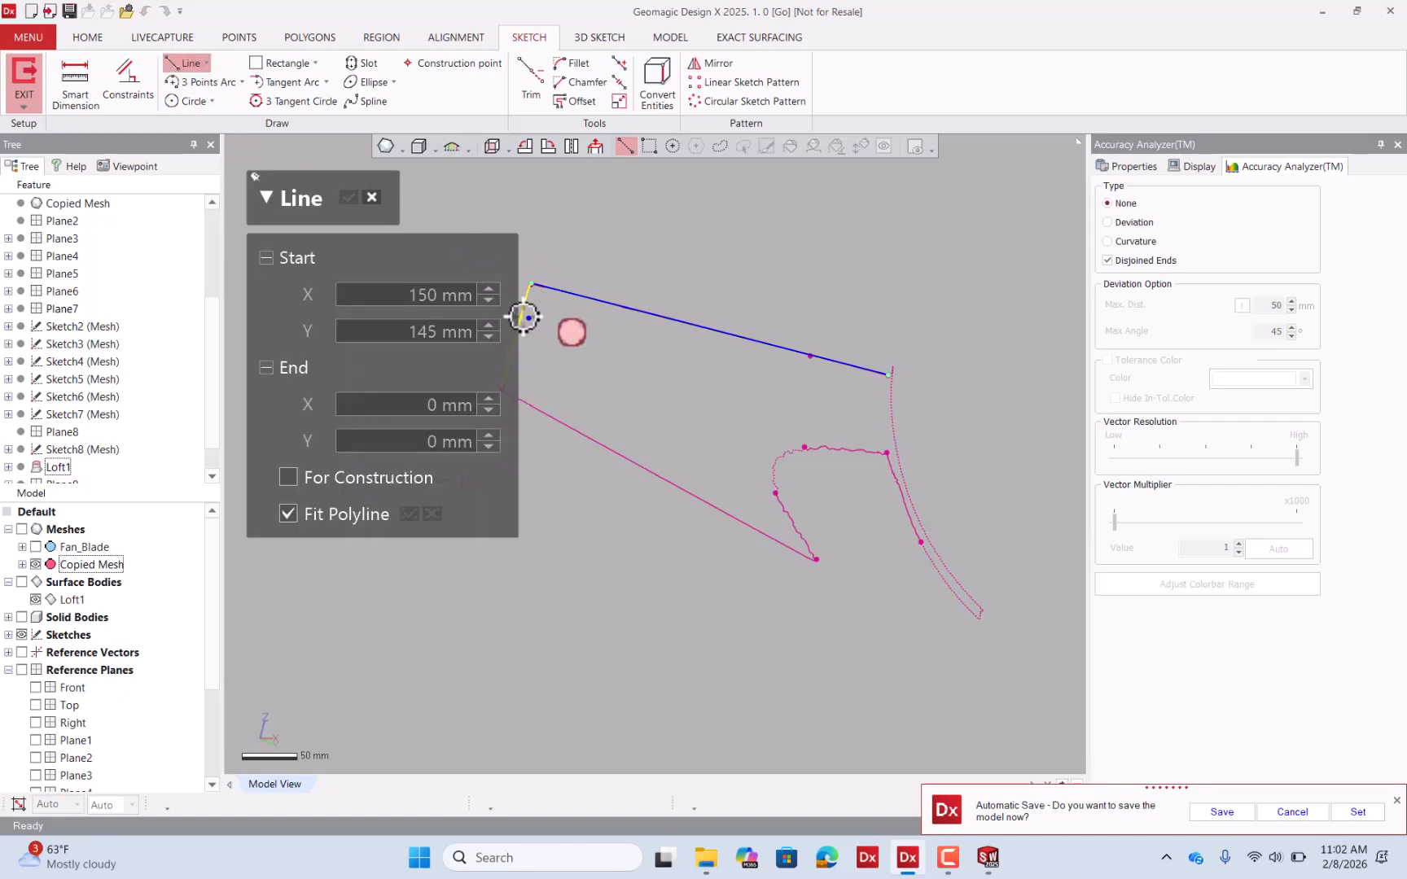
left_click(348, 197)
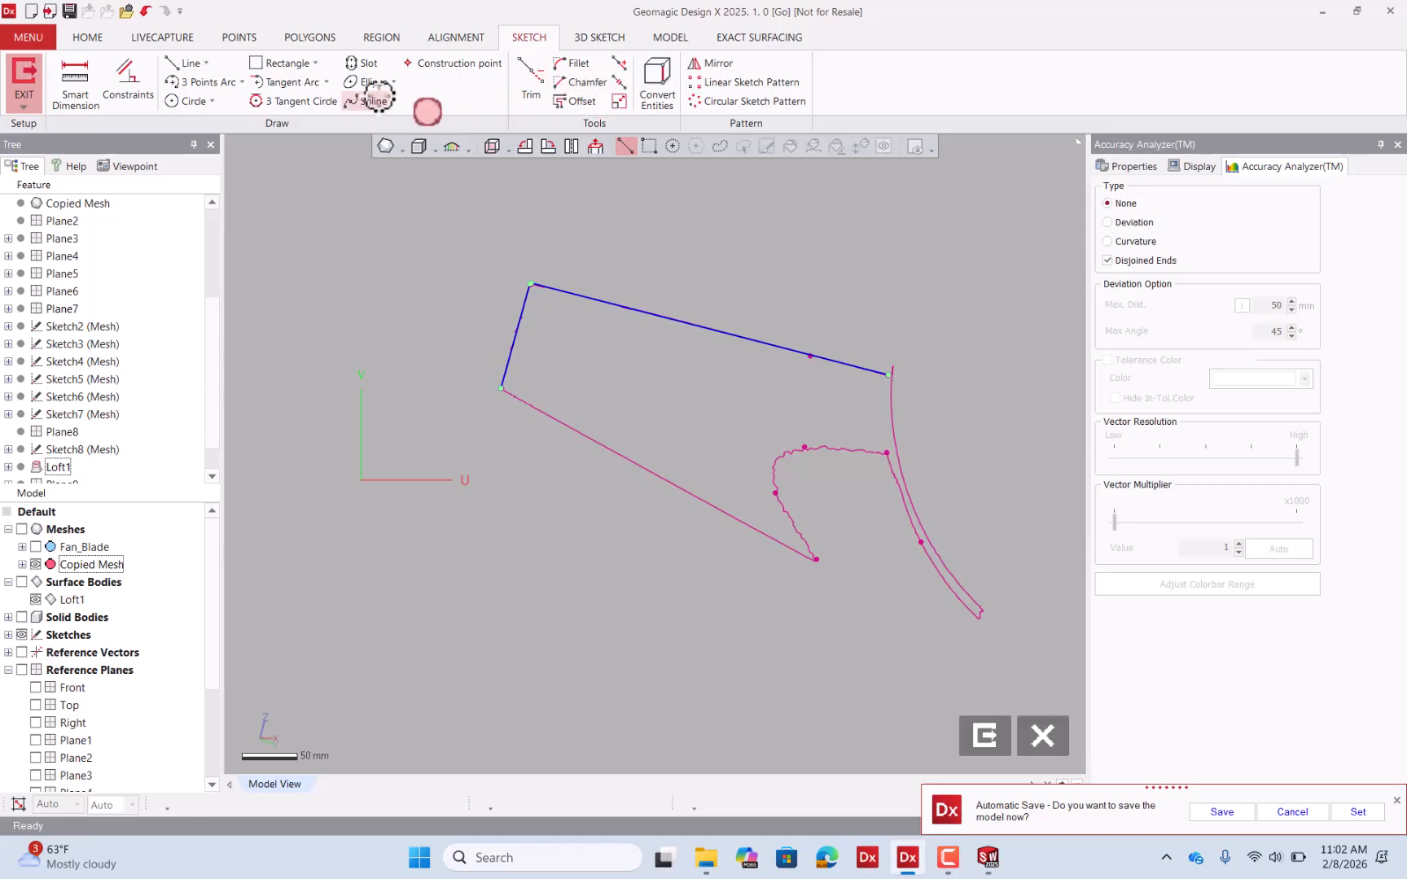
Join the two fitted lines at their shared corner with Corner Trim and show the meshes again.
left_click(531, 77)
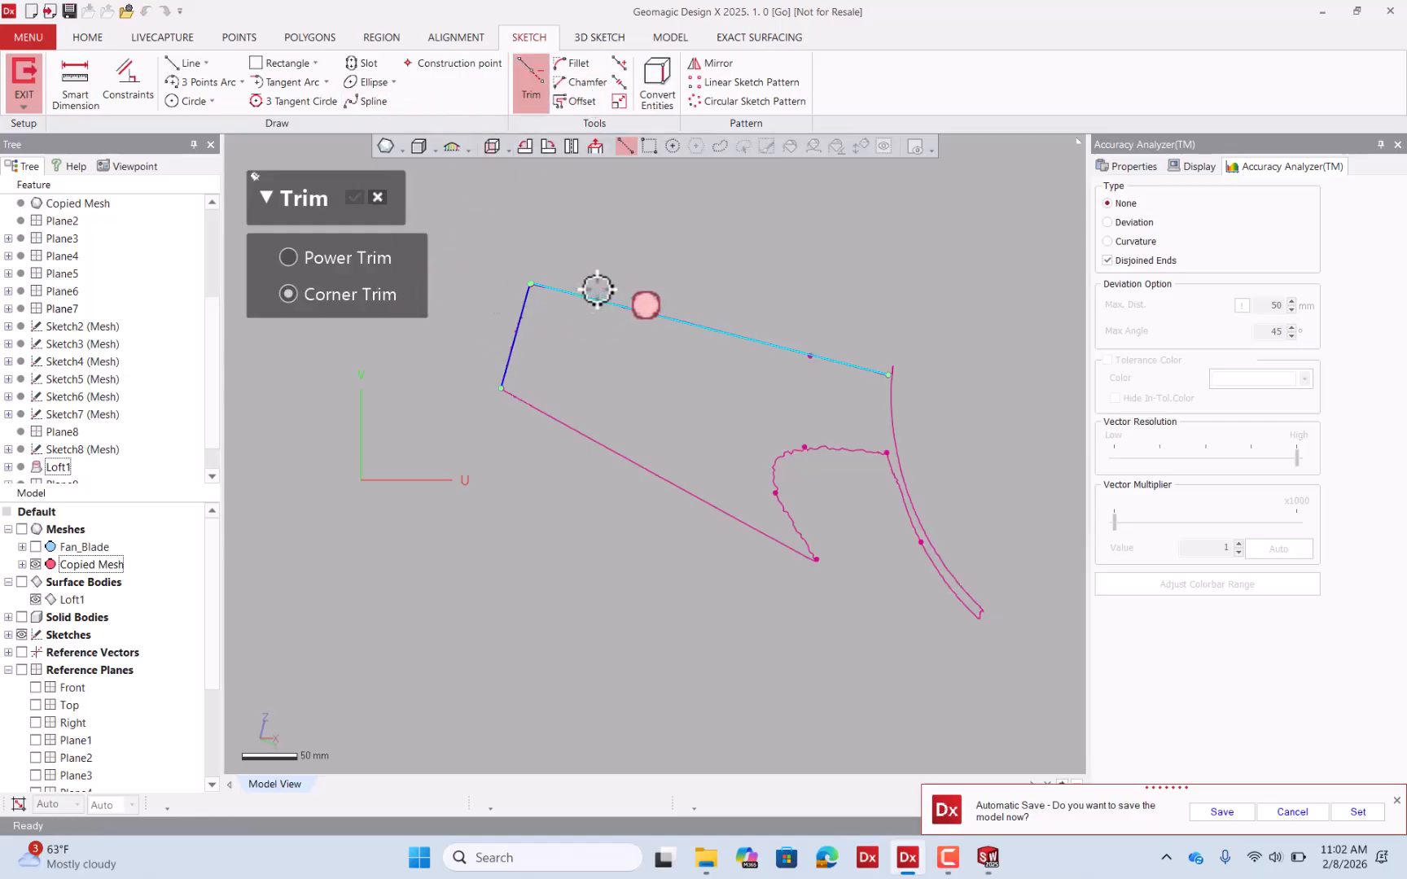
left_click(522, 307)
left_click(565, 289)
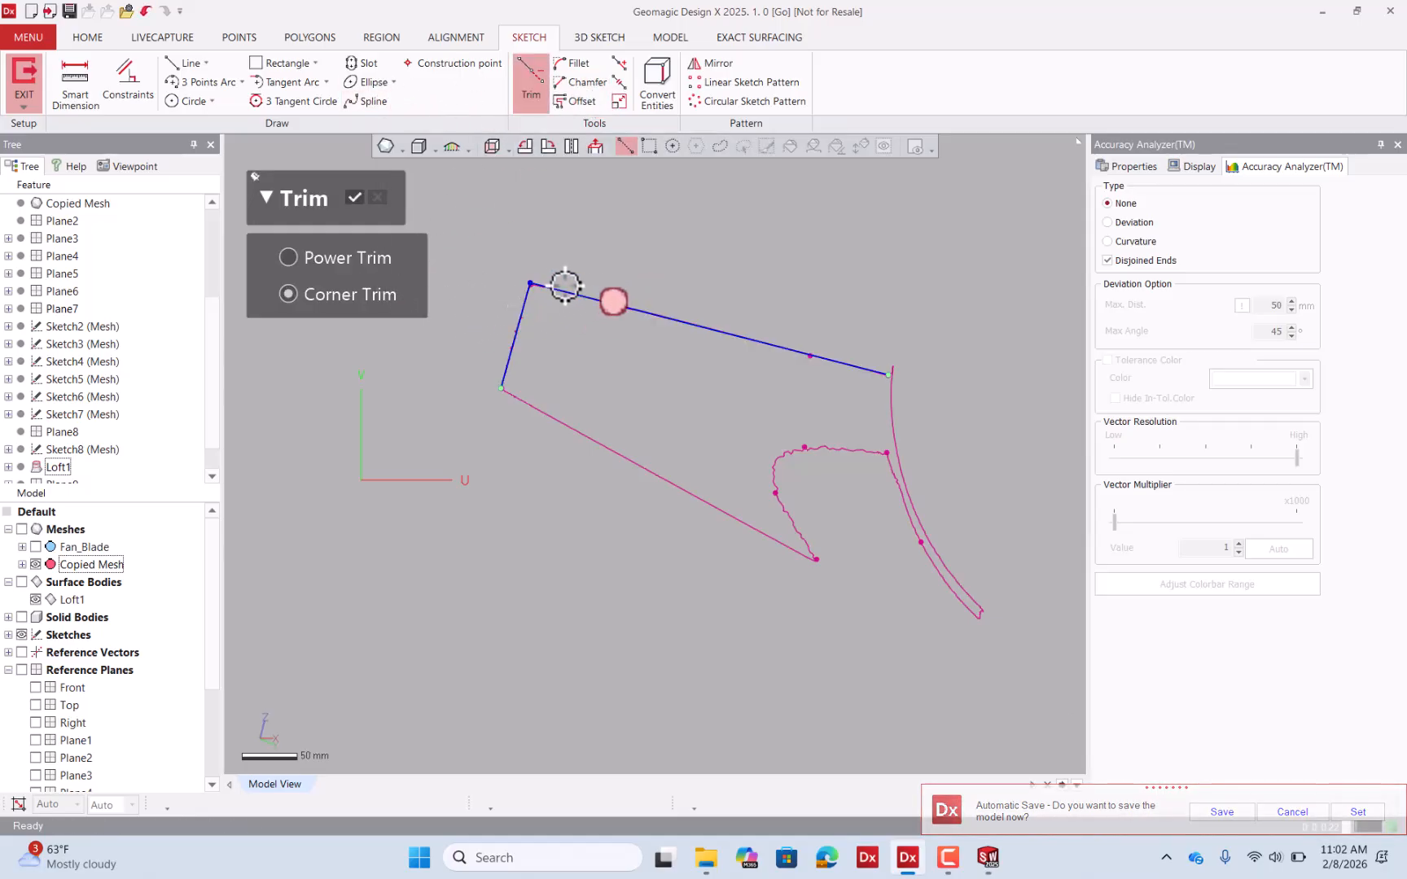
left_click(353, 197)
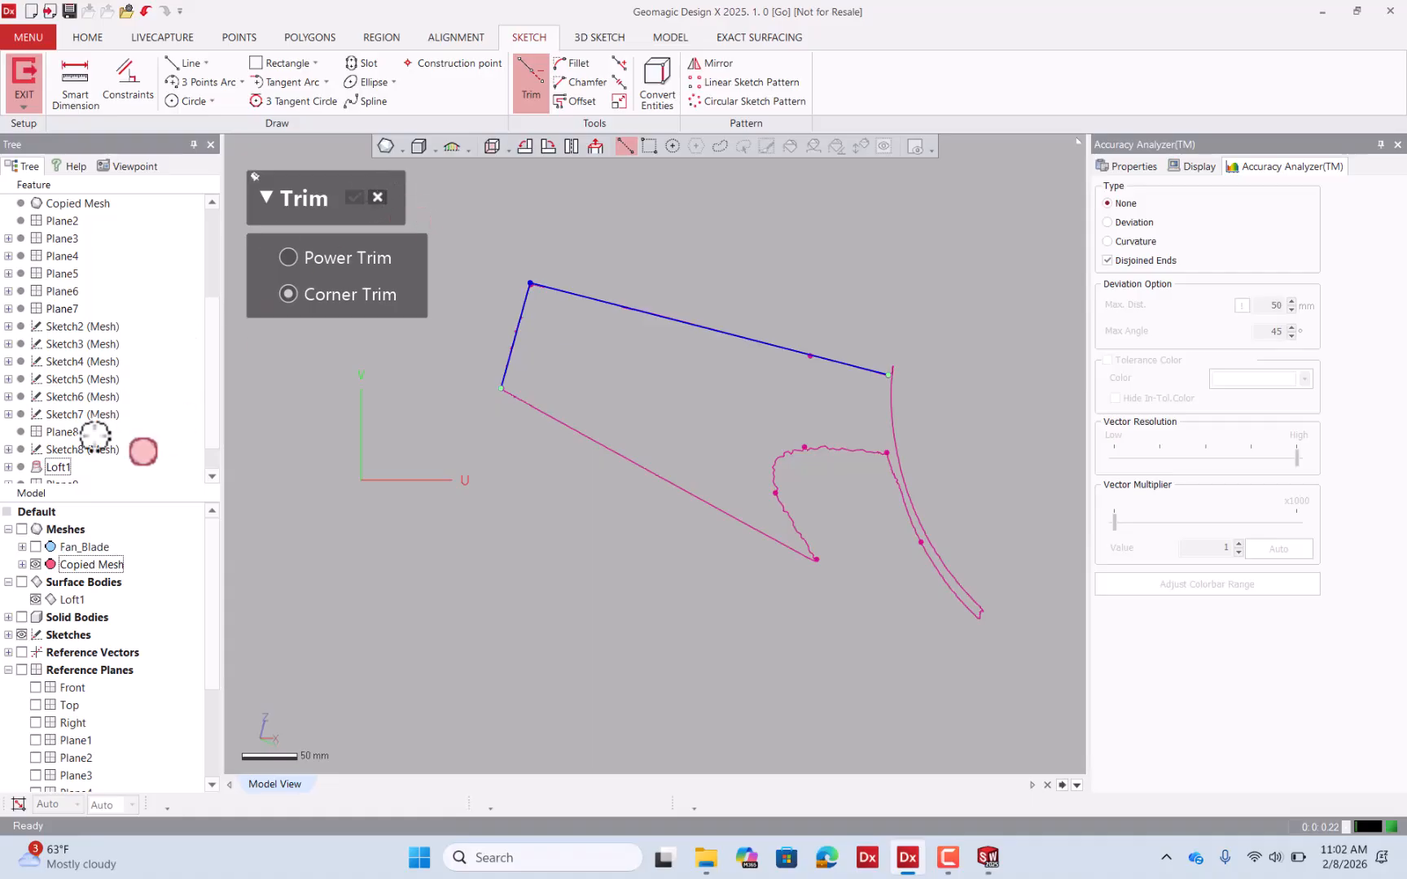
left_click(22, 529)
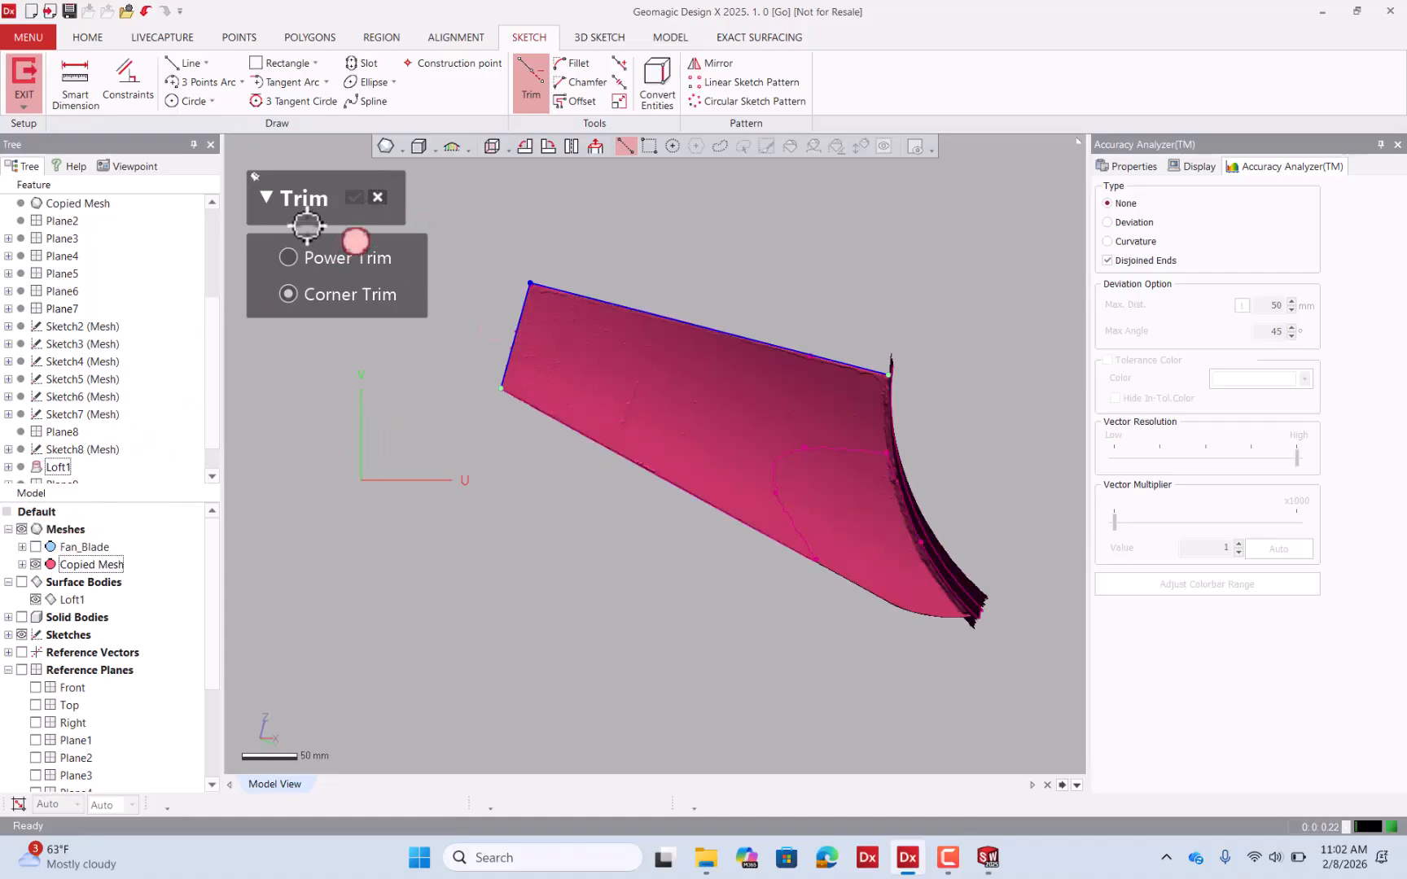
left_click(377, 196)
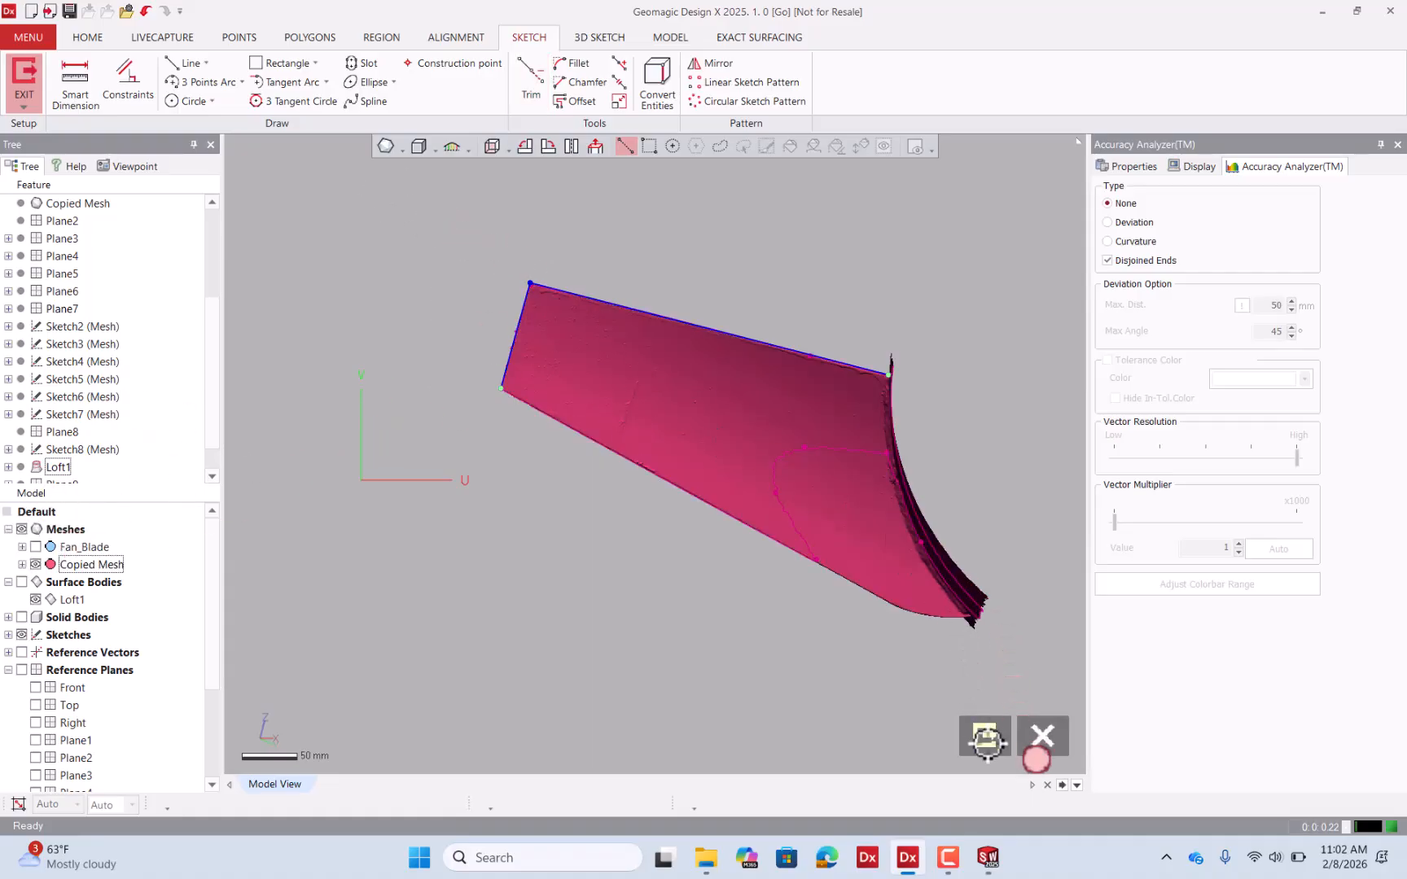
Use Resize to lengthen the free ends of both lines well beyond the mesh, and exit the sketch.
left_click(620, 100)
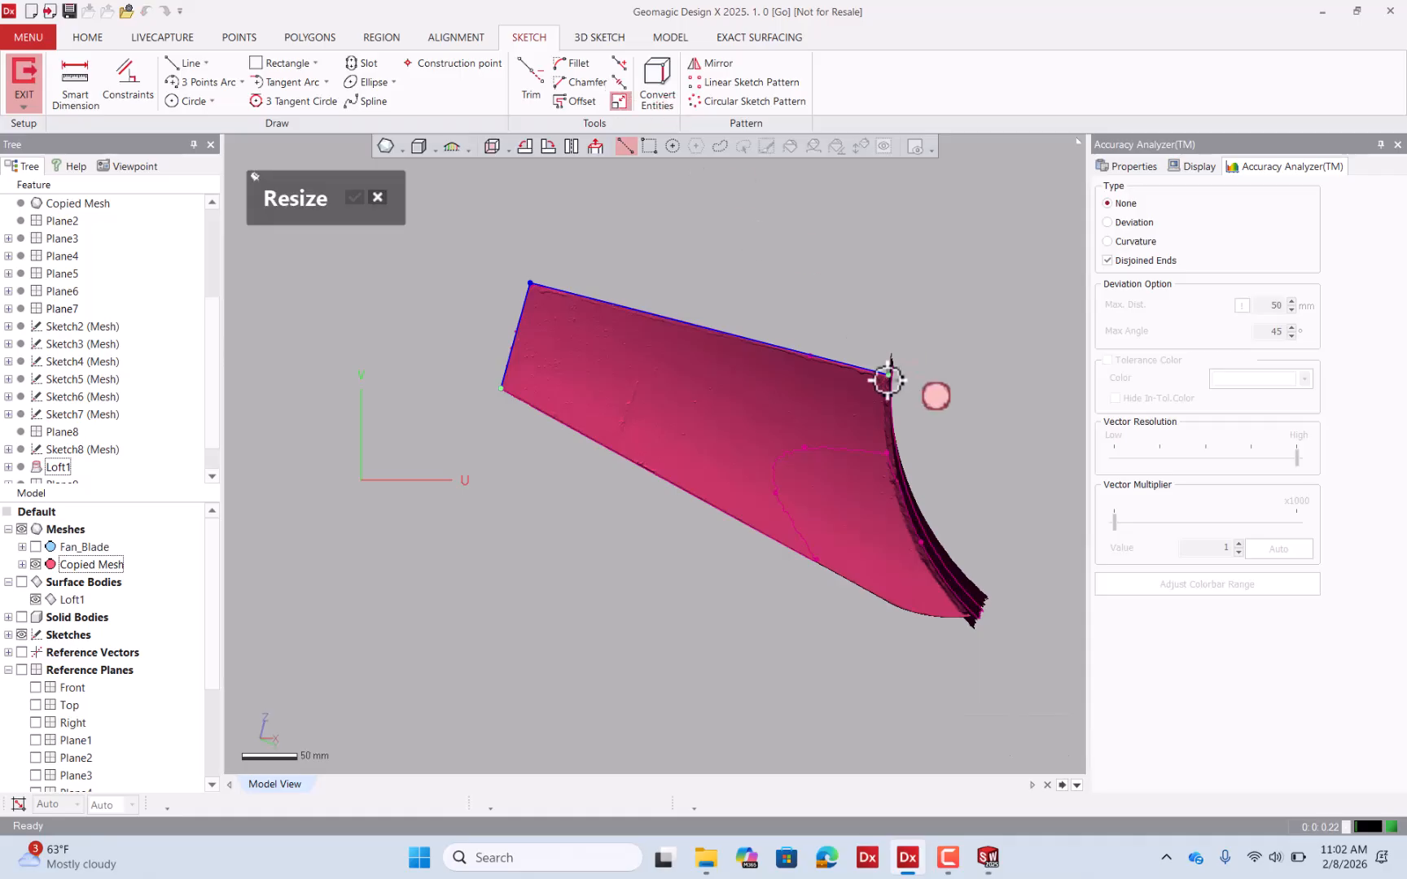
left_click_drag(891, 374, 1053, 417)
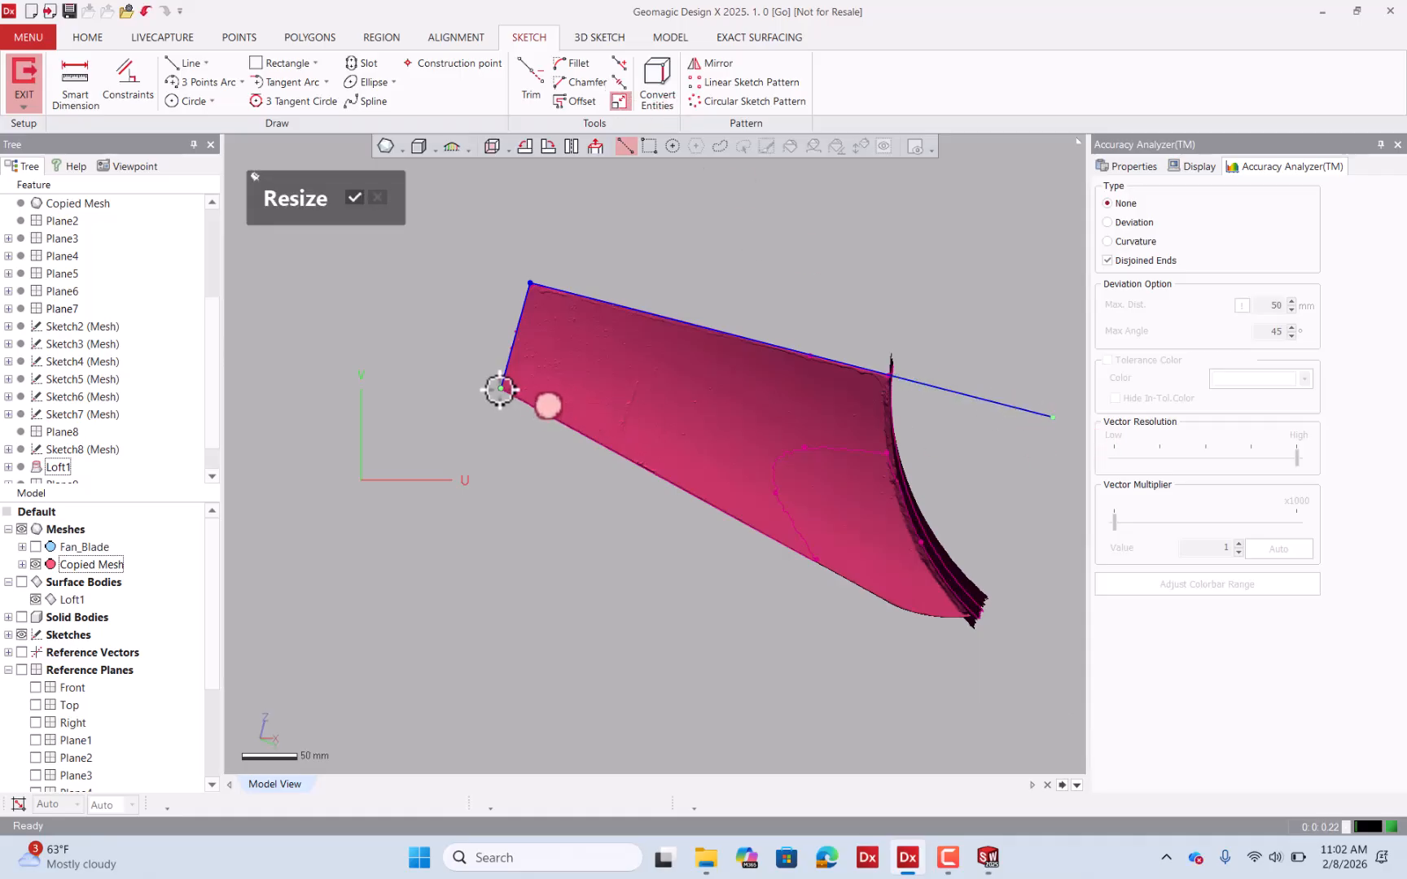
left_click_drag(500, 390, 473, 457)
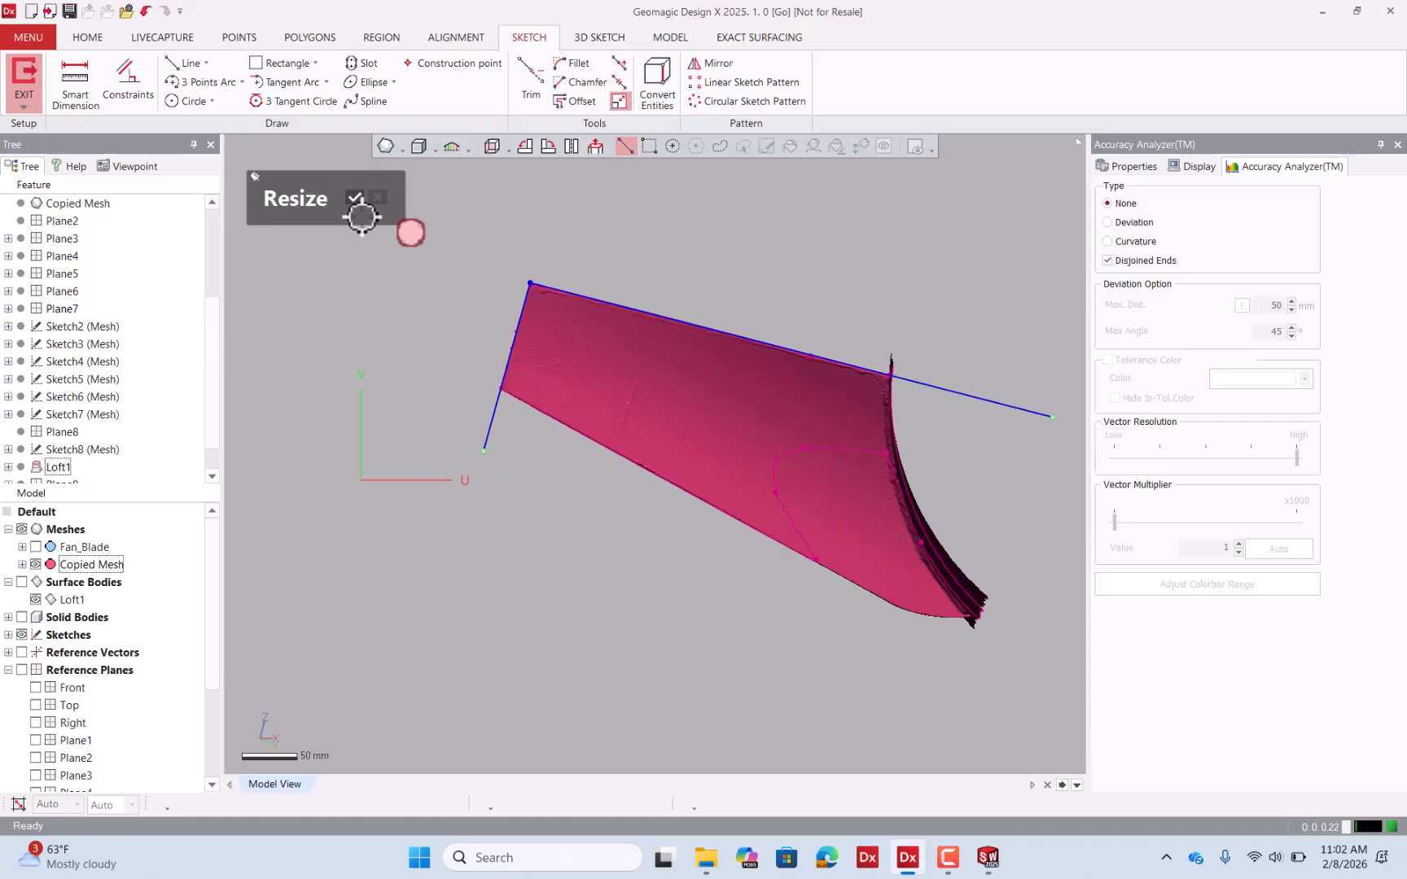
left_click(353, 196)
left_click(982, 731)
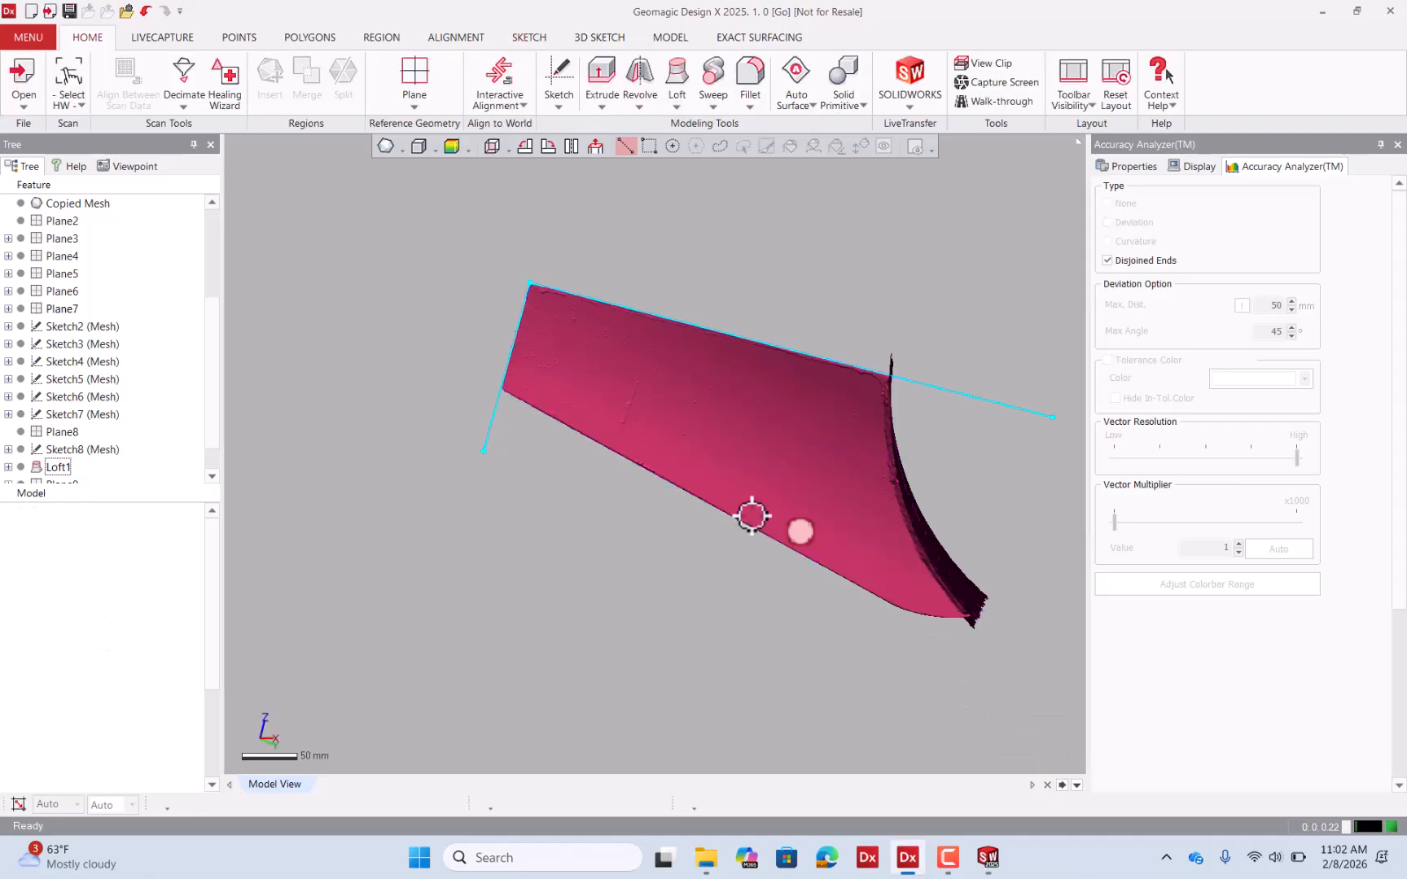
Extrude the blade-outline sketch into a surface, using the Mid Plane method with a 70 mm length.
right_click_drag(791, 585, 1018, 626)
right_click_drag(825, 465, 757, 396)
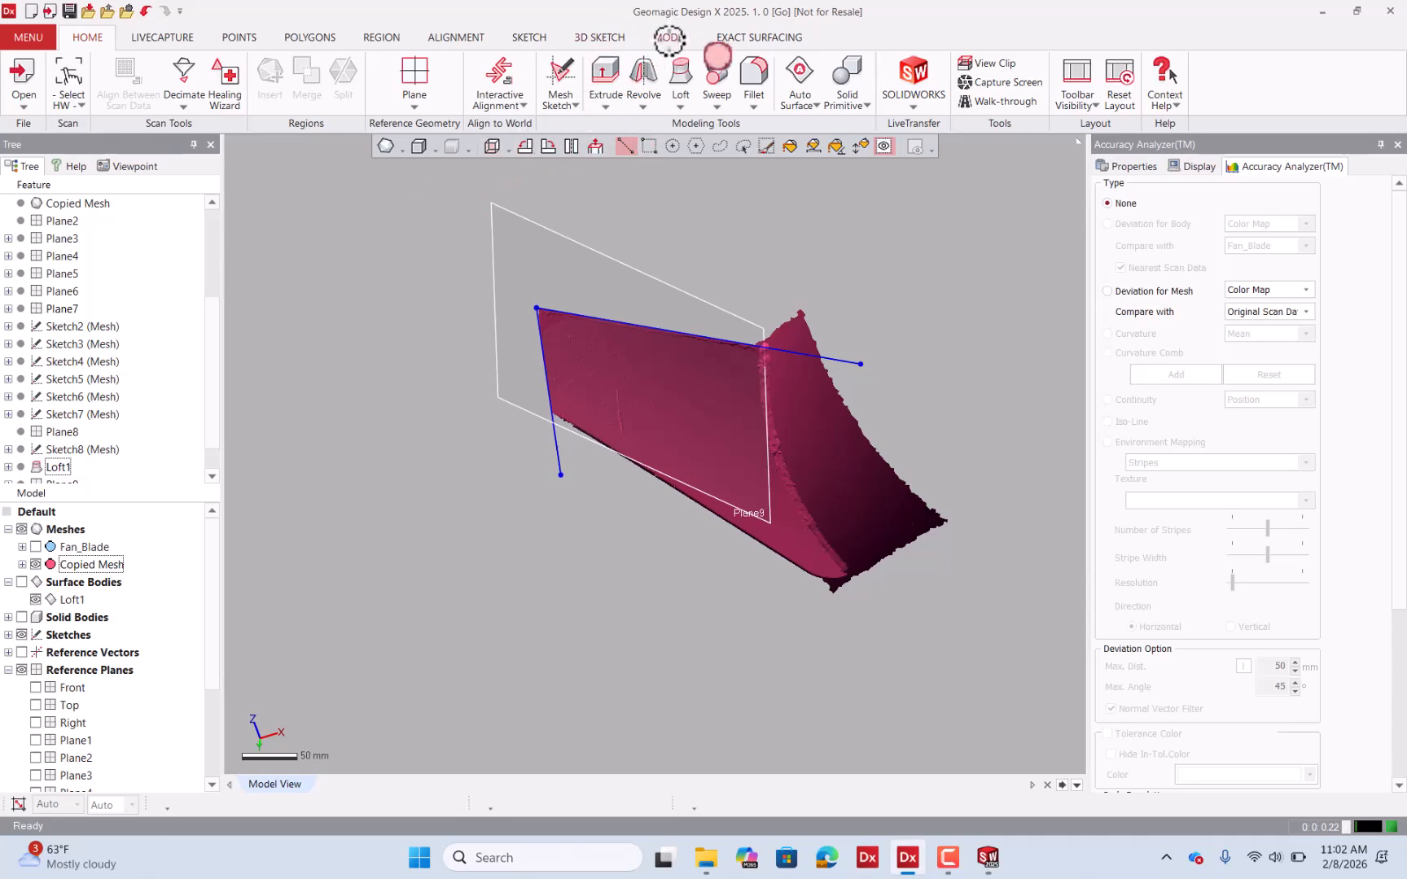
left_click(670, 37)
left_click(220, 77)
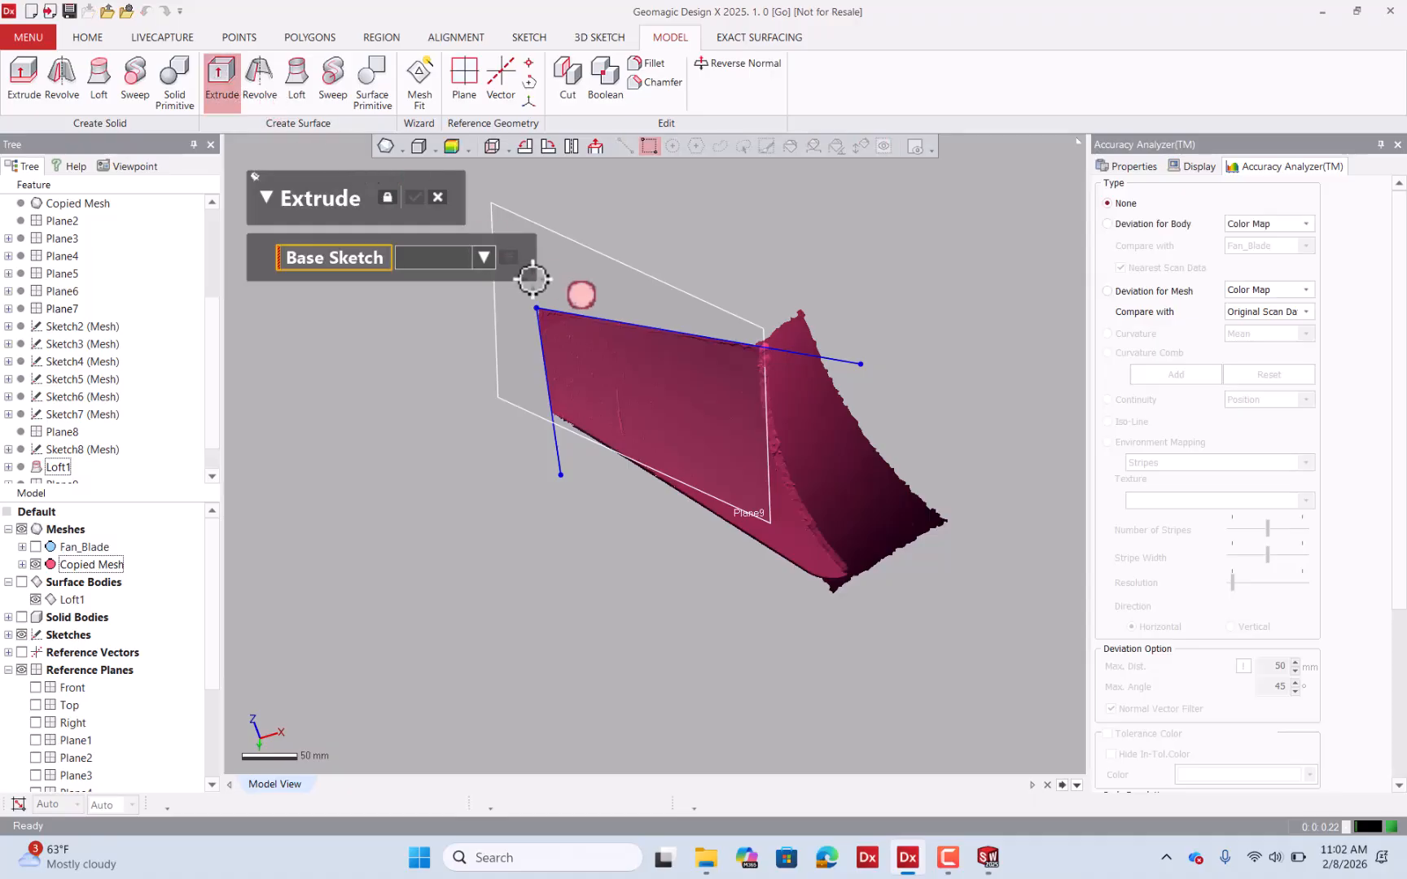
mouse_move(547, 354)
right_mouse_down()
mouse_move(697, 455)
mouse_move(615, 509)
right_mouse_up()
left_click(615, 509)
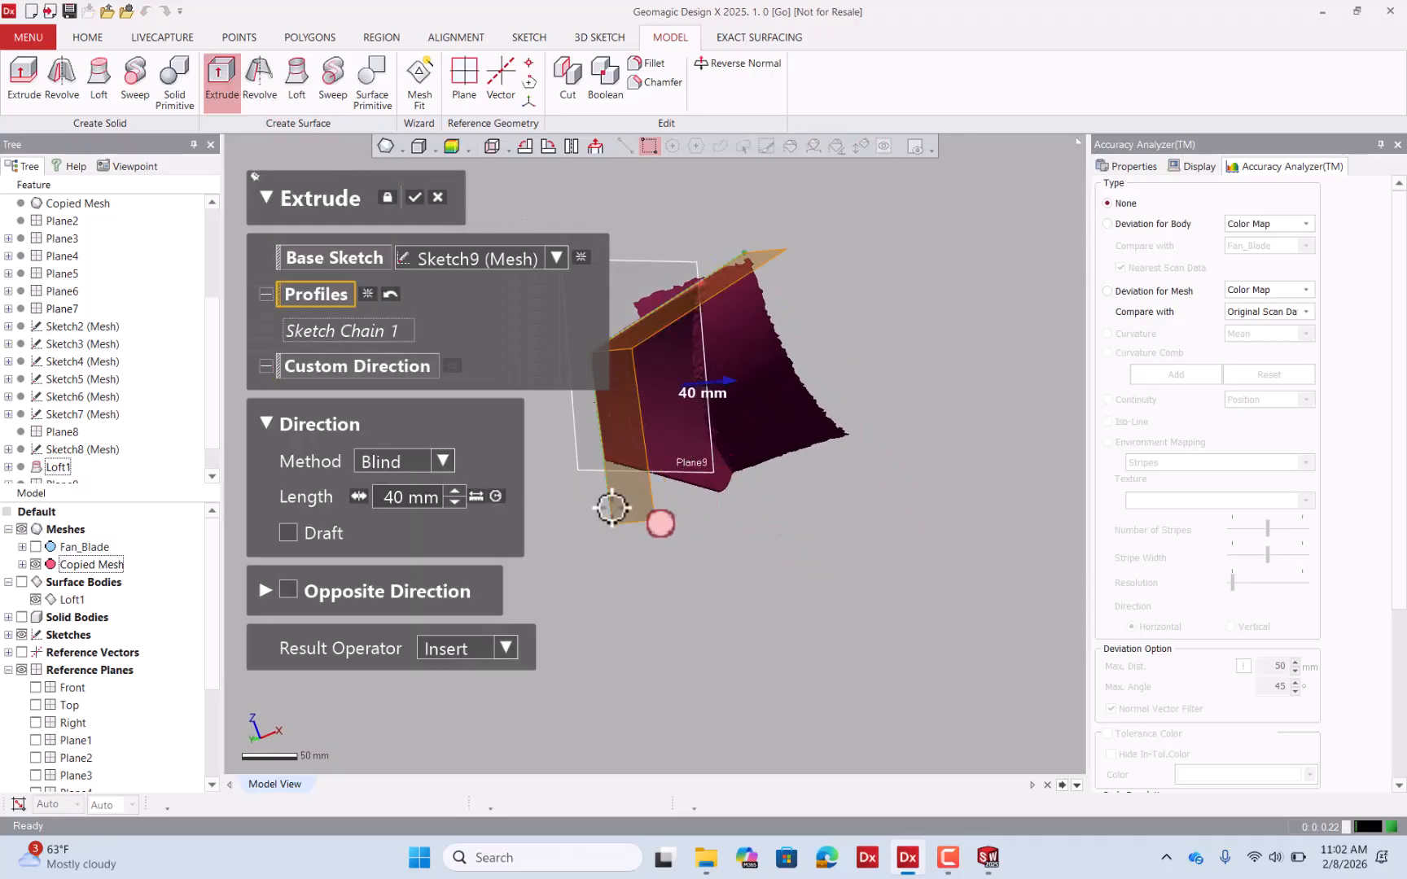
left_click(423, 464)
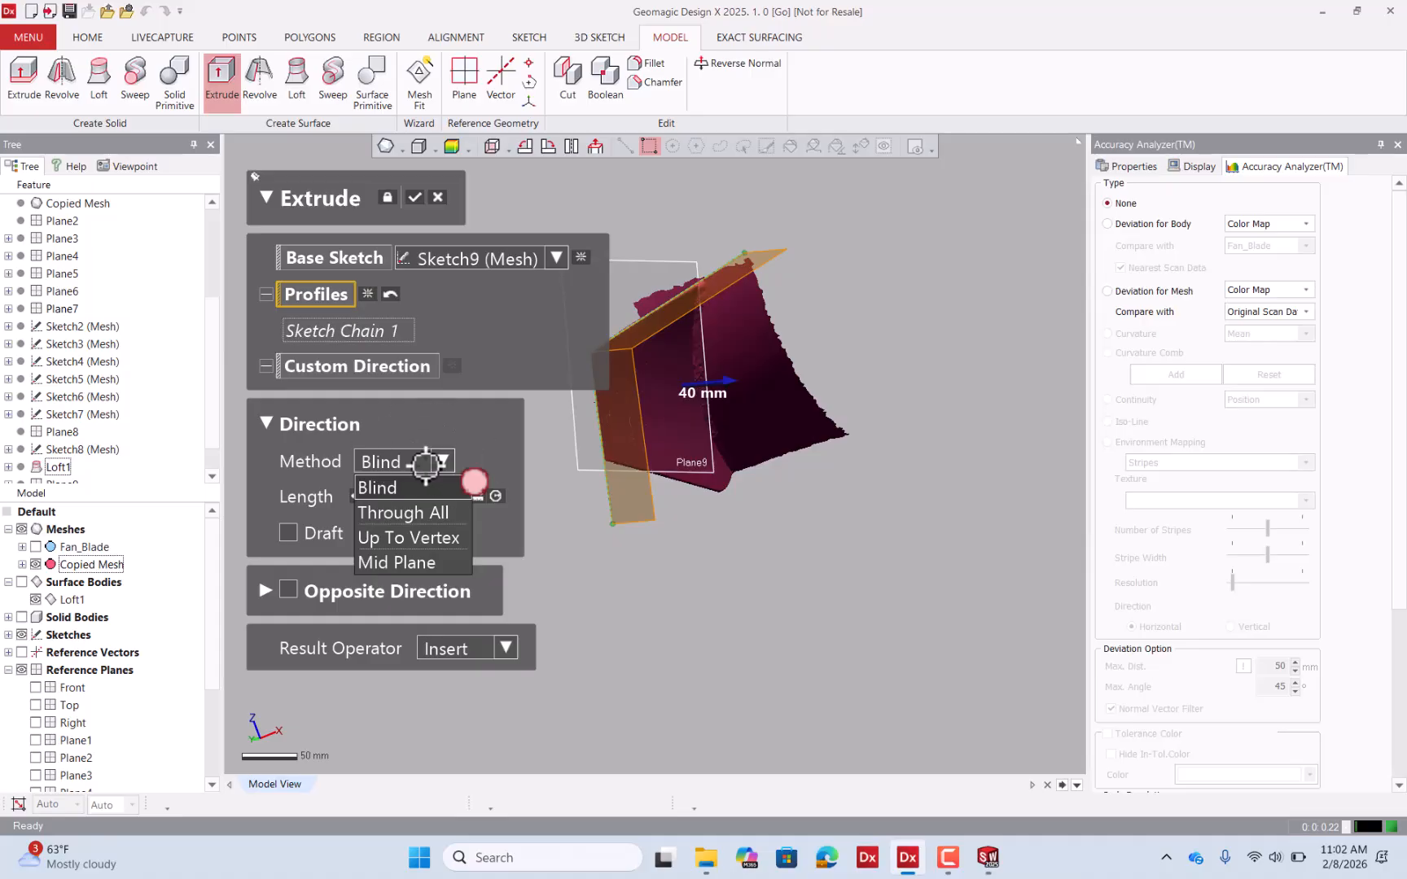
left_click(427, 556)
right_click_drag(696, 467, 735, 465)
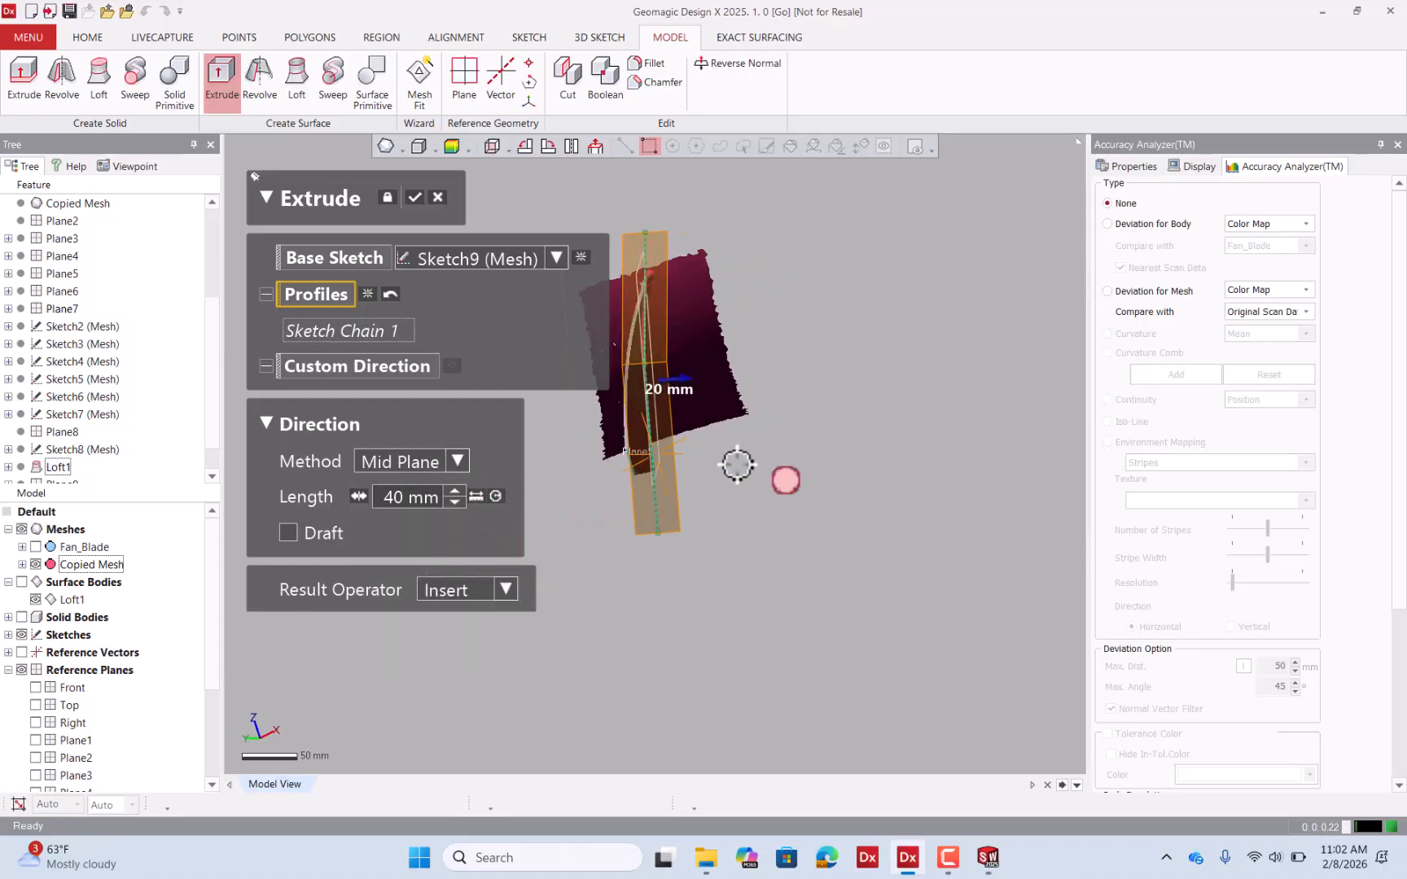
left_click_drag(741, 394, 707, 380)
mouse_move(663, 374)
right_mouse_down()
mouse_move(700, 368)
mouse_move(677, 379)
right_mouse_up()
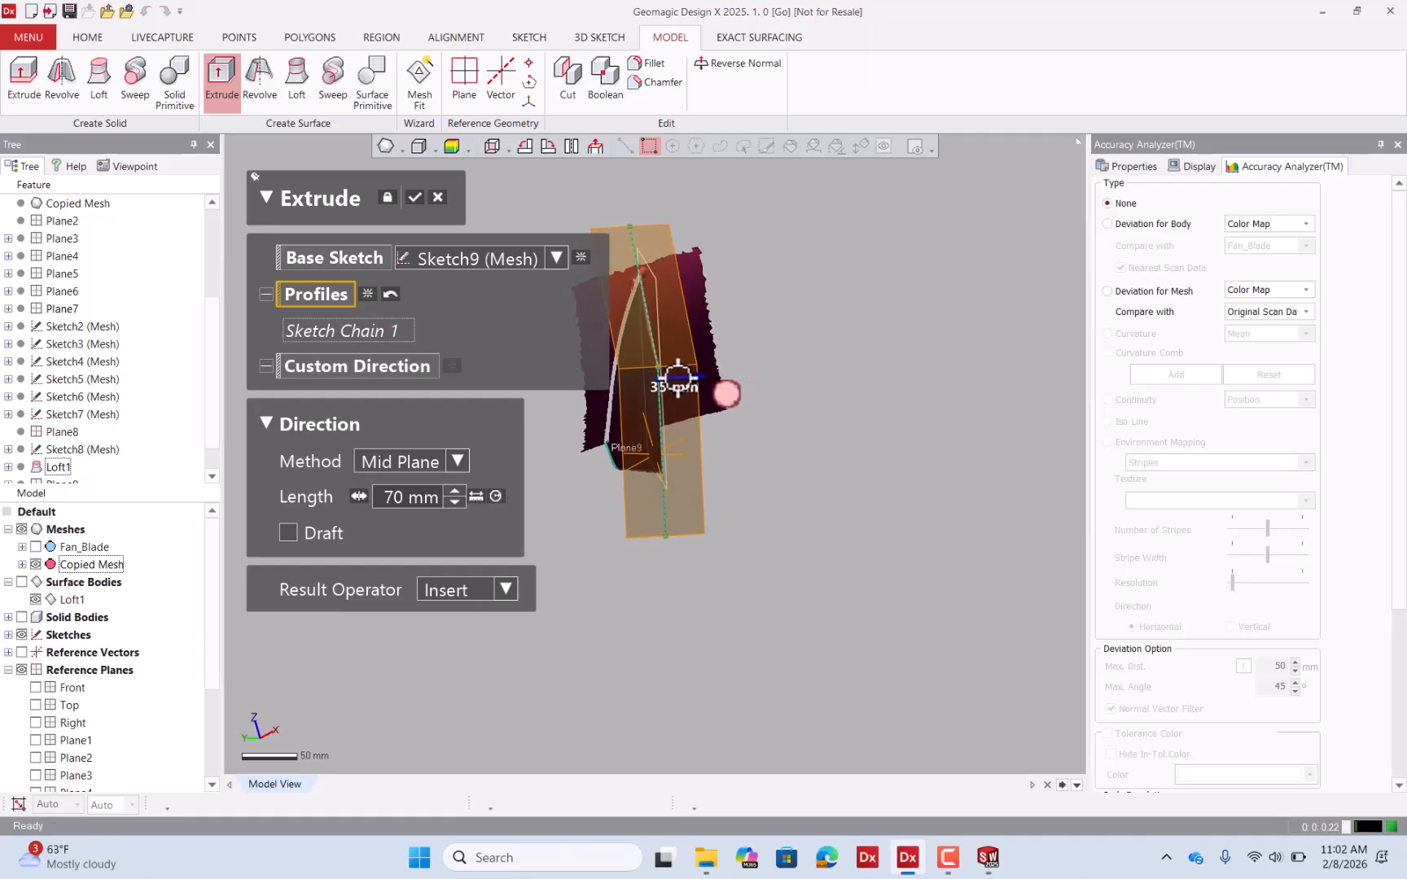
left_click(415, 197)
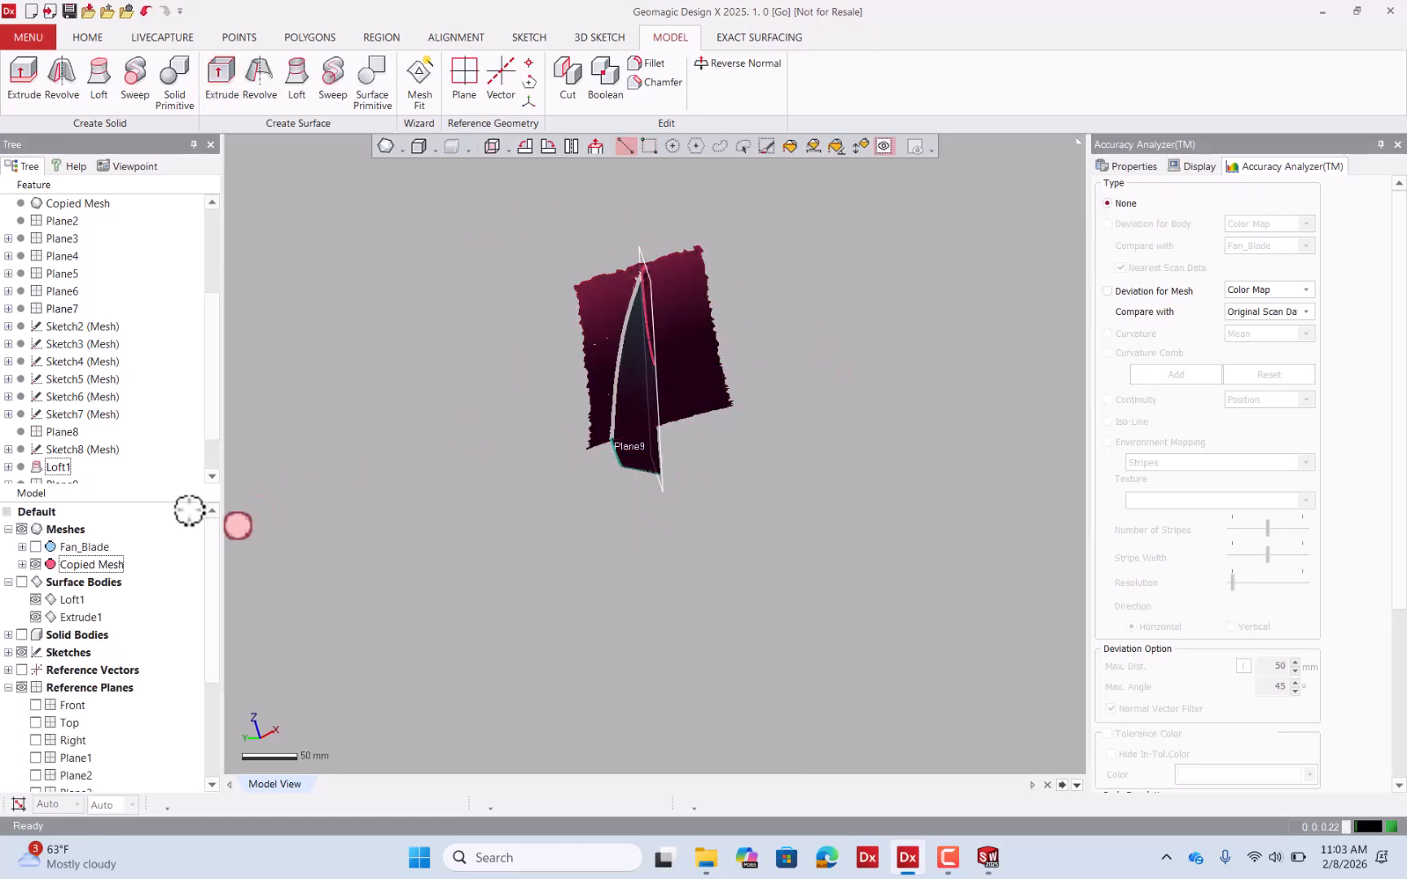
Show the surface bodies and compare the extruded trim surfaces with the loft, with and without the meshes, and hide the surface bodies again.
left_click(22, 581)
right_click_drag(670, 512, 329, 493)
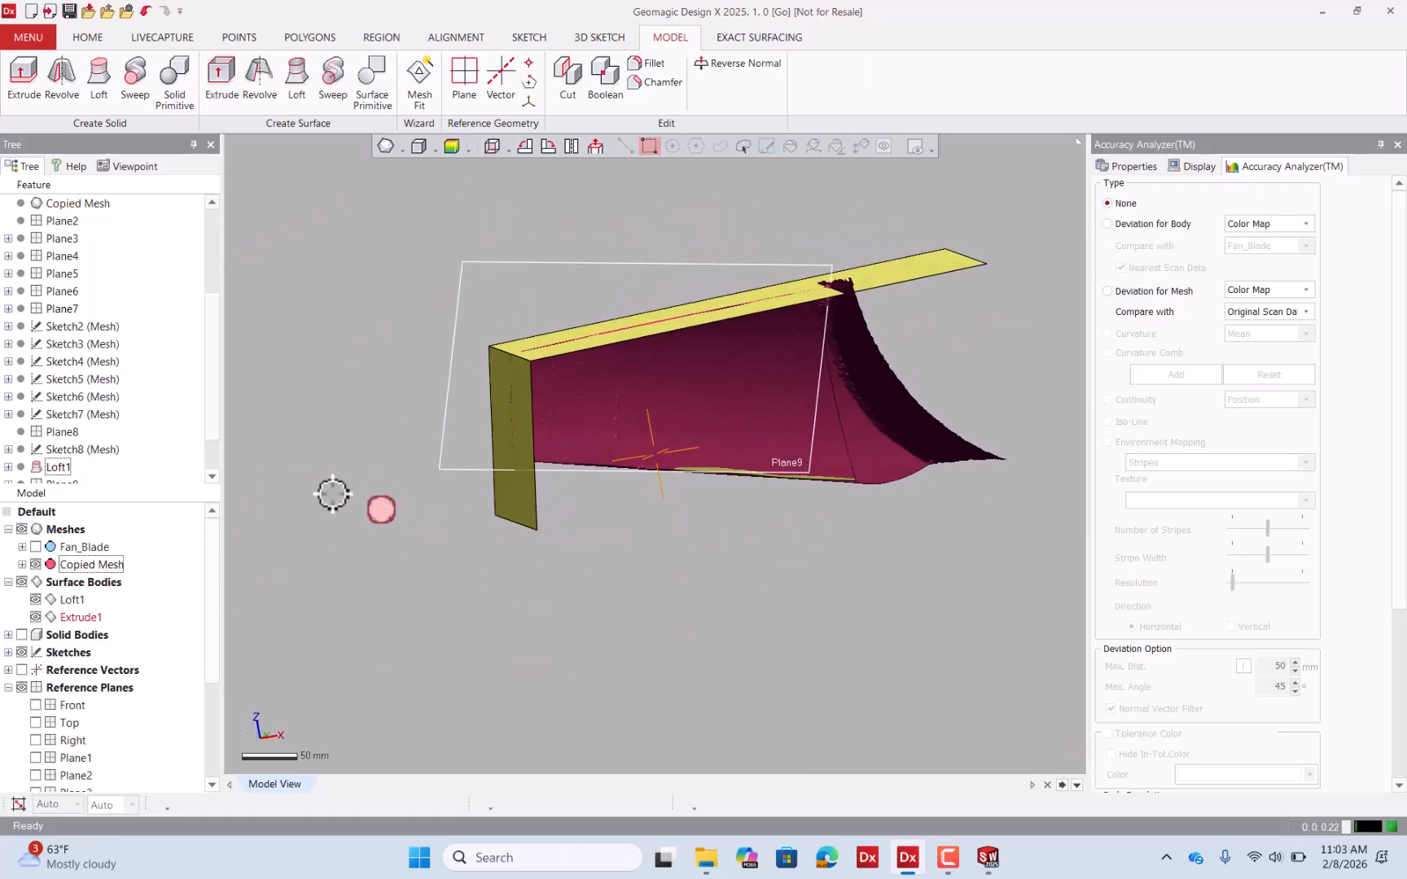
left_click(22, 530)
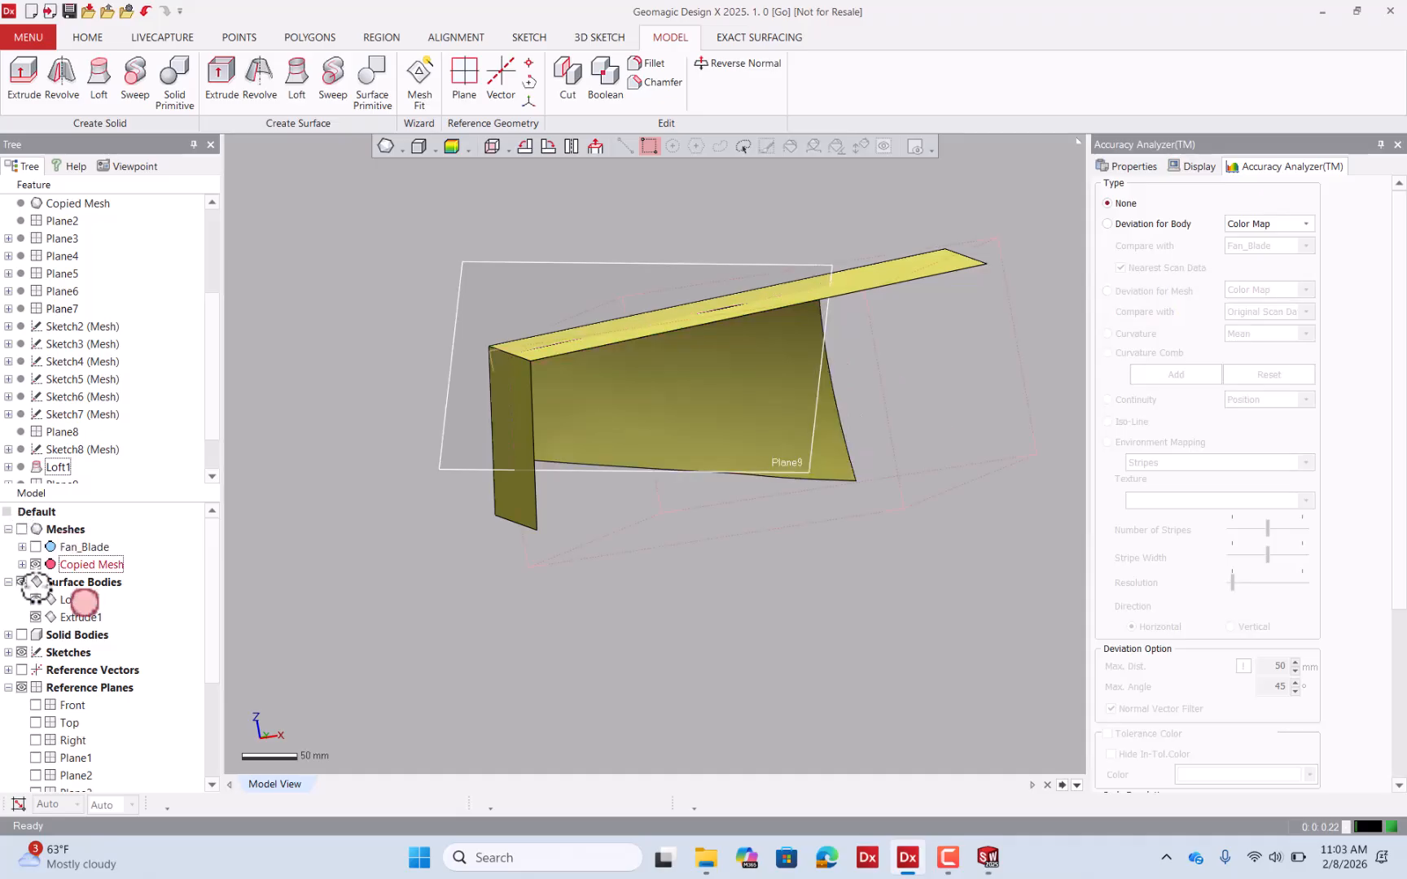
right_click_drag(628, 521, 751, 323)
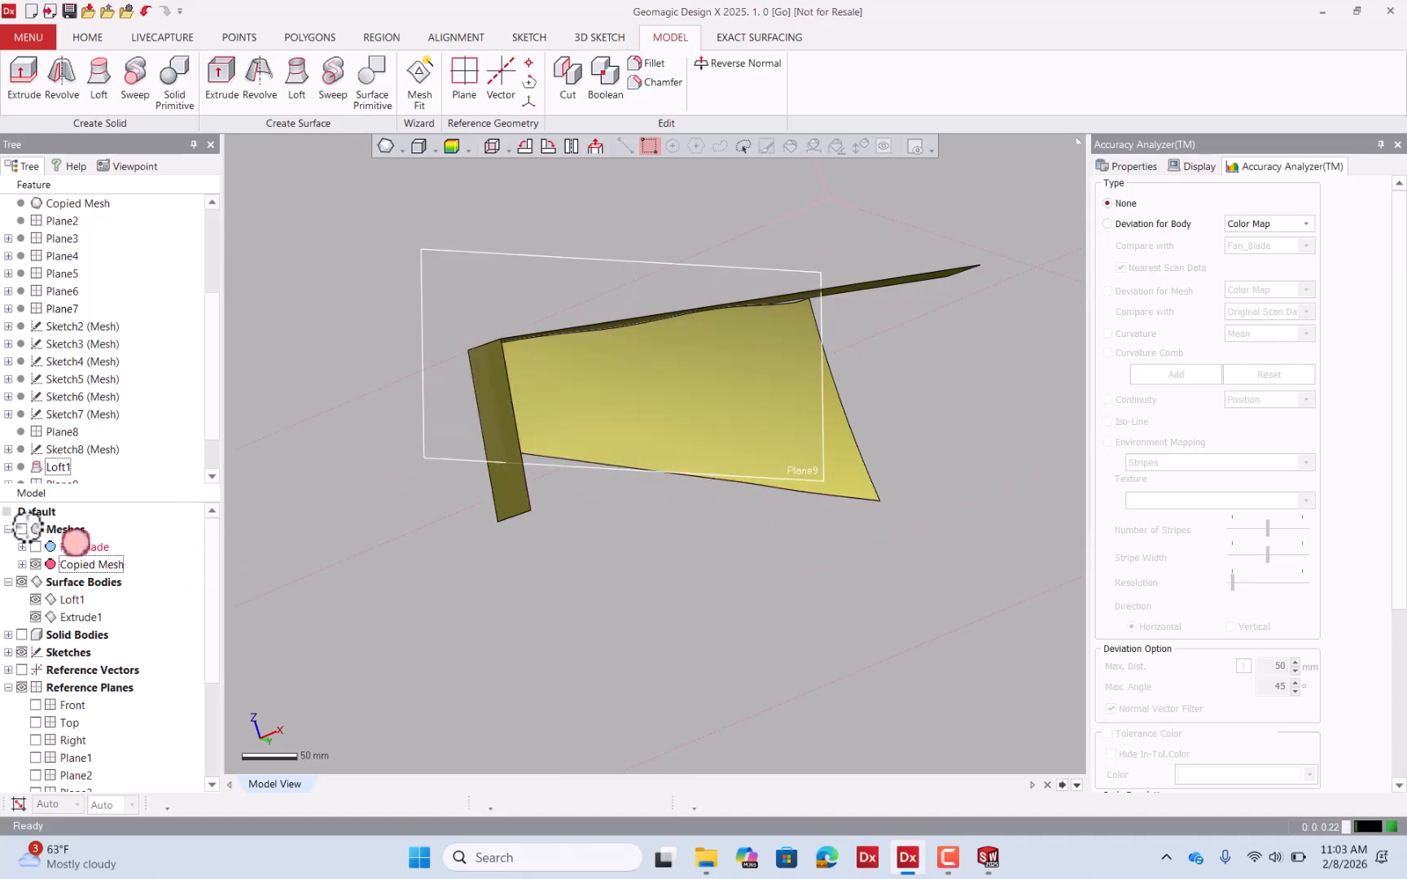
left_click(22, 530)
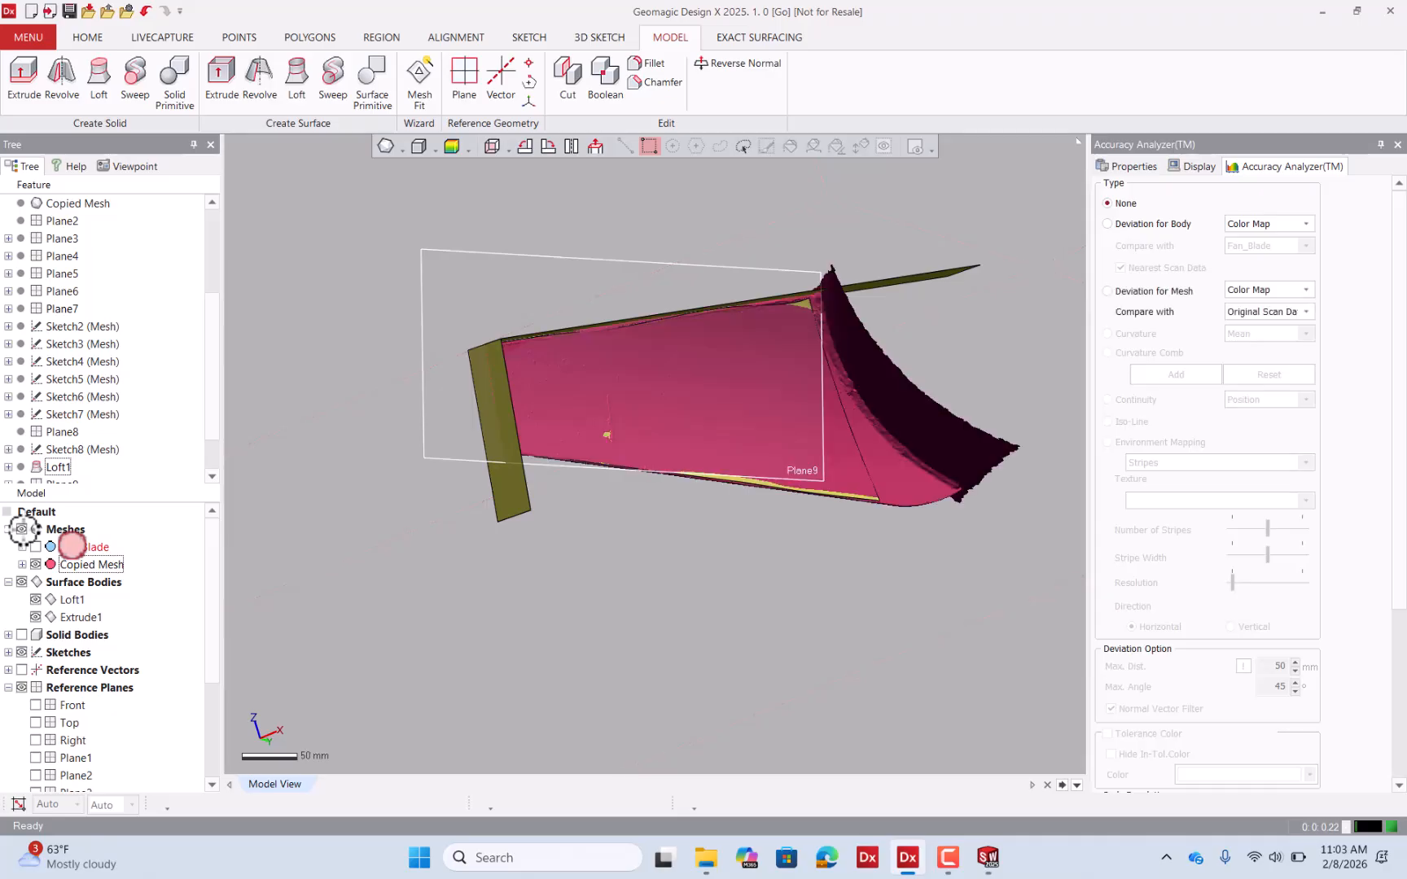
left_click(22, 581)
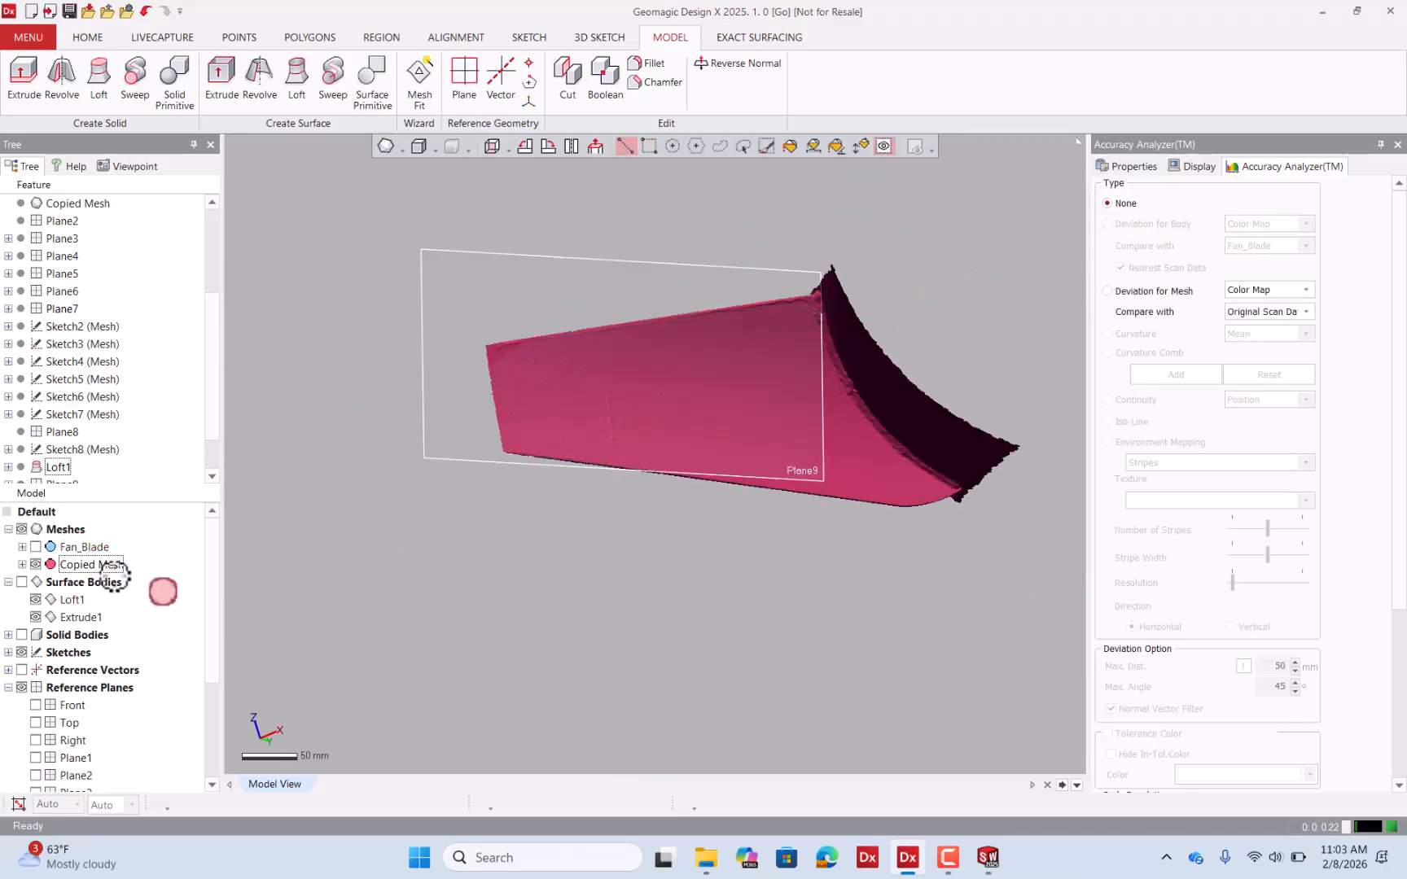
Hide Plane9 and pick mesh points along the blade's lower long edge for a new Pick Multiple Points plane.
right_click_drag(829, 525, 741, 293)
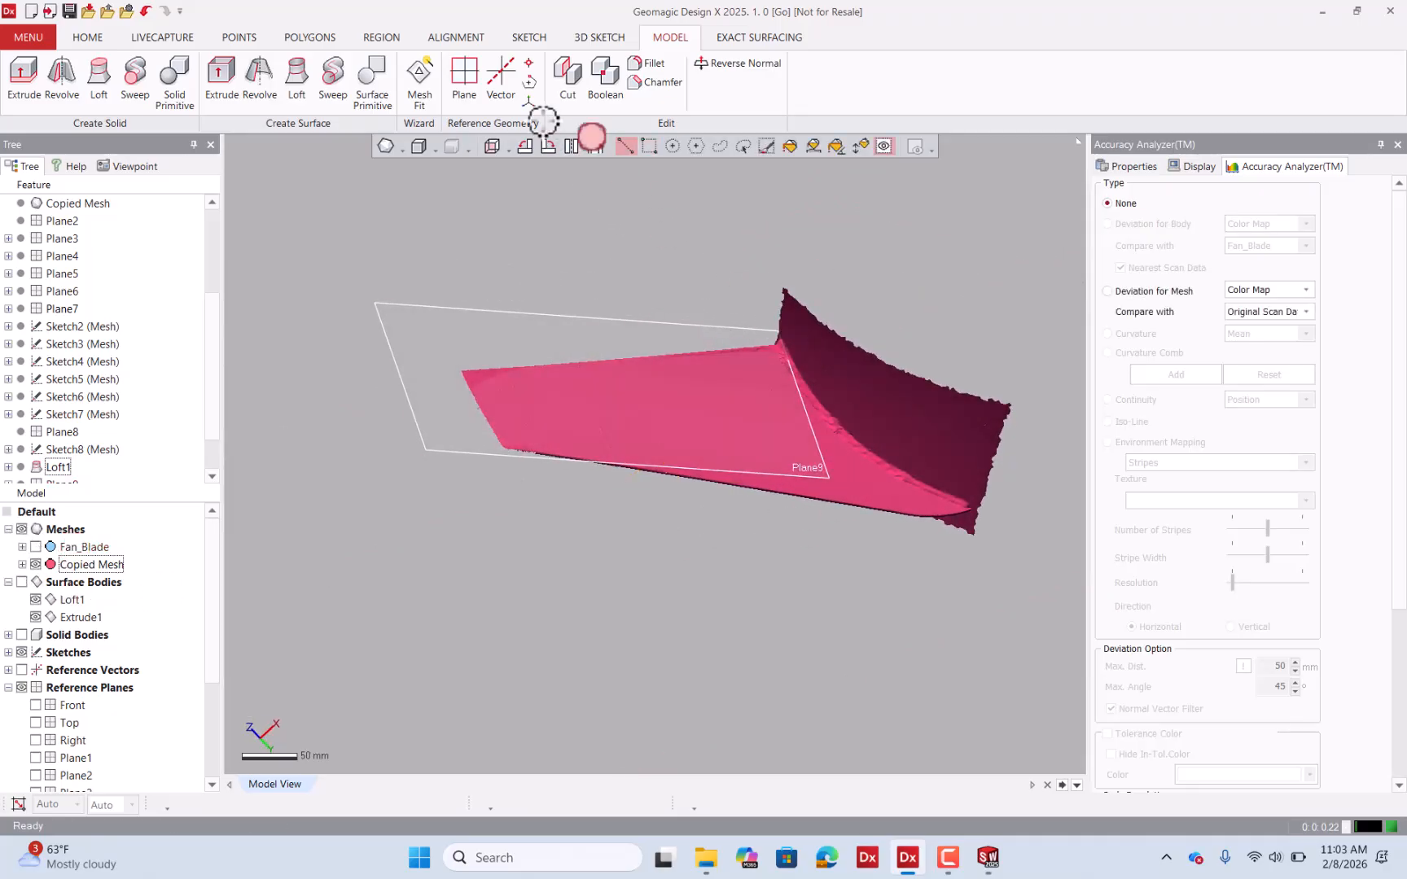
left_click(464, 75)
scroll(47, 695, "down", 2)
scroll(47, 695, "down", 1)
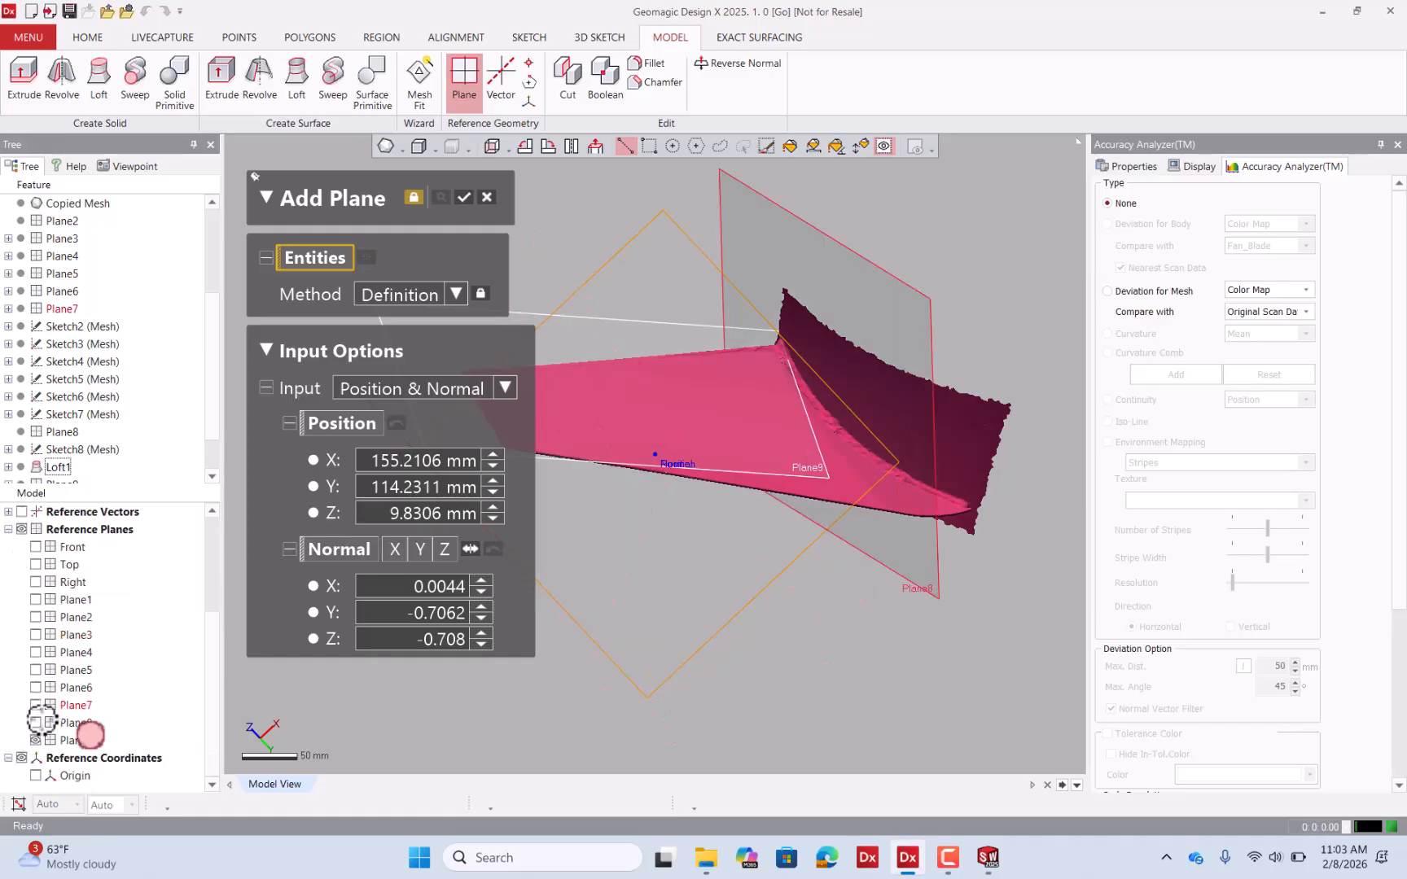
left_click(440, 294)
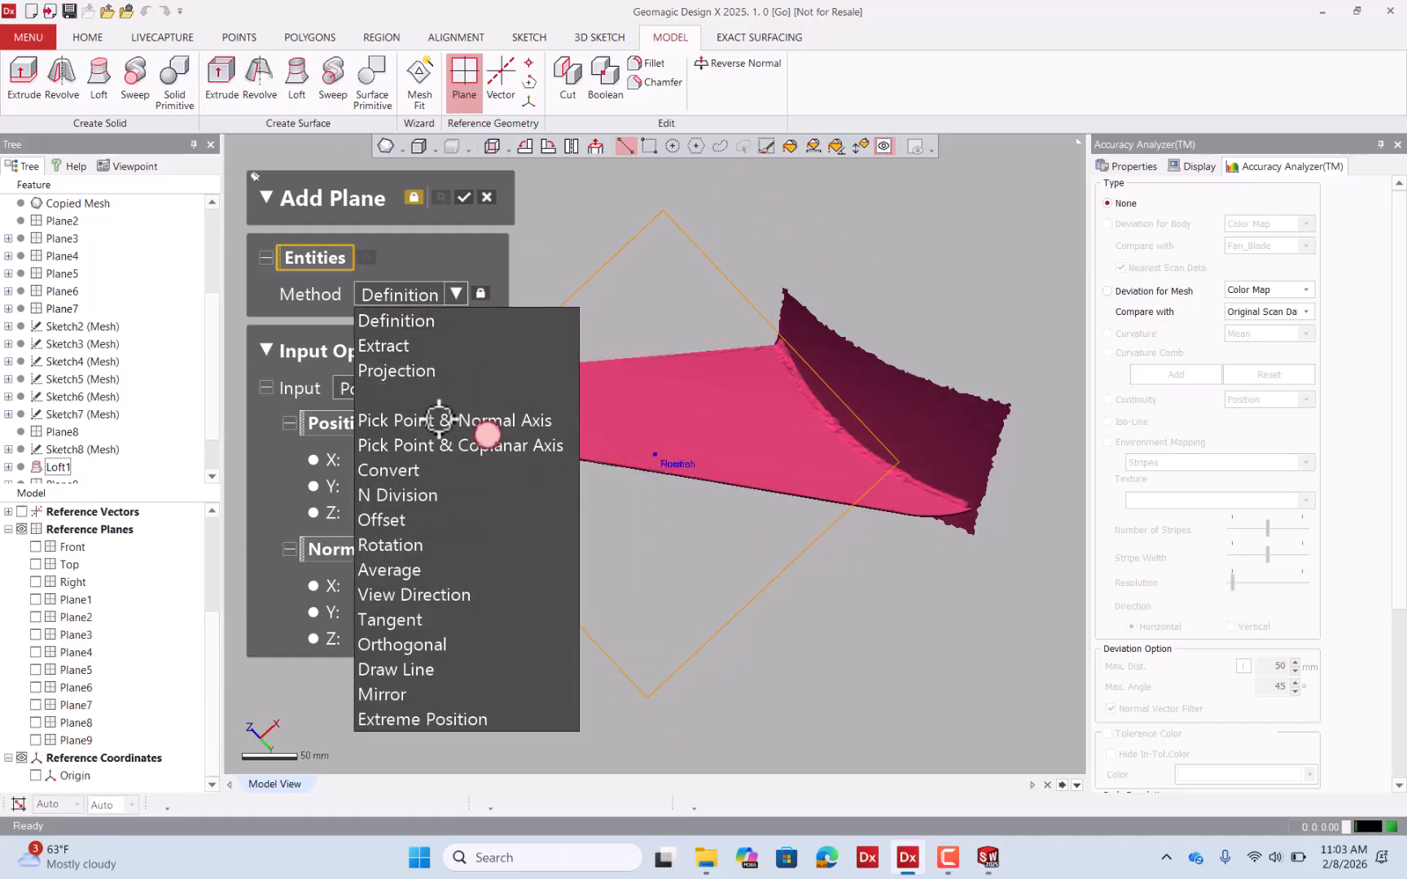
left_click(454, 394)
scroll(896, 513, "up", 3)
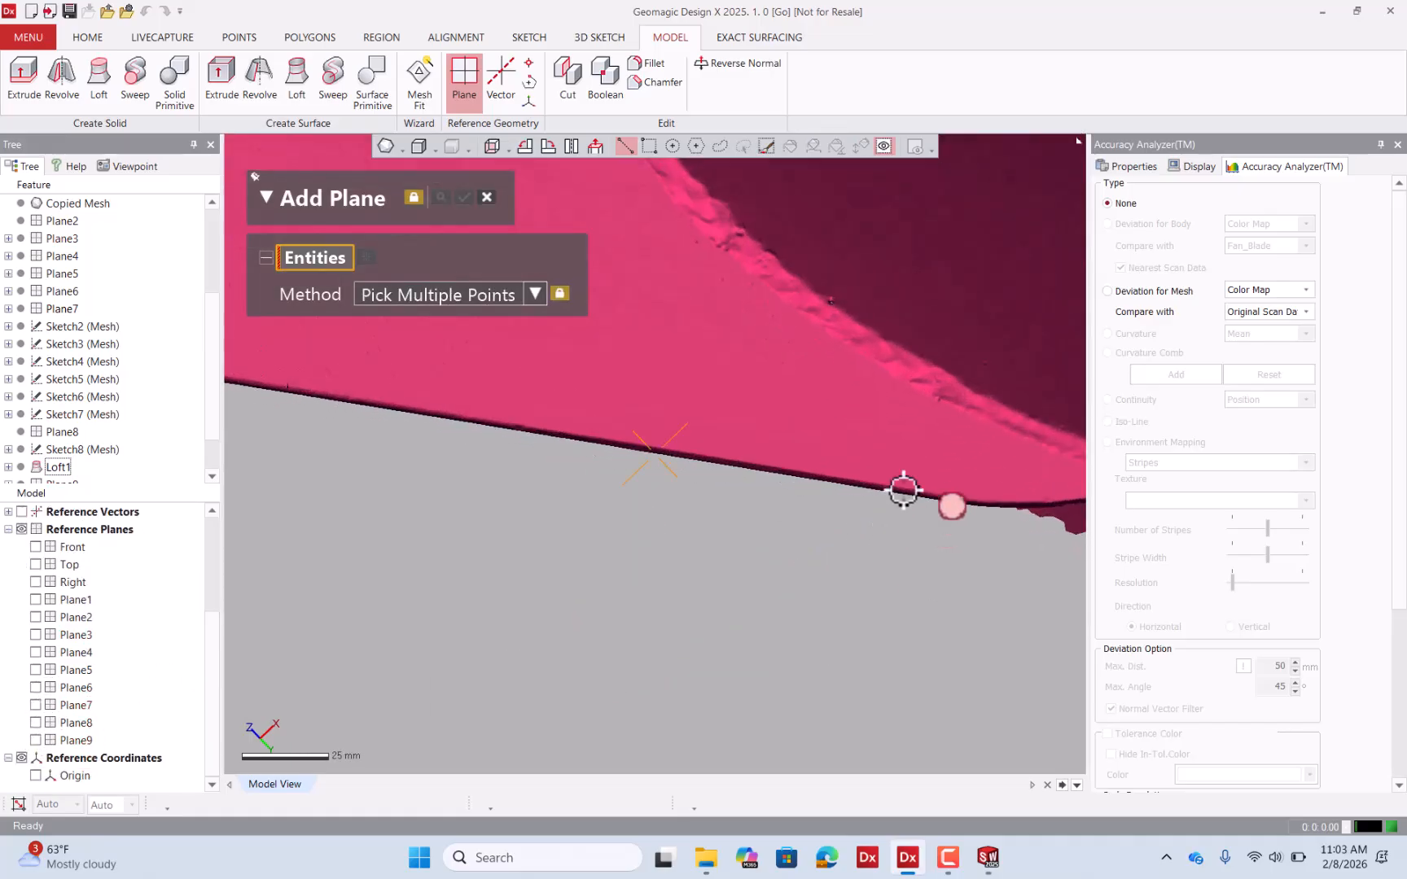
left_click(911, 418)
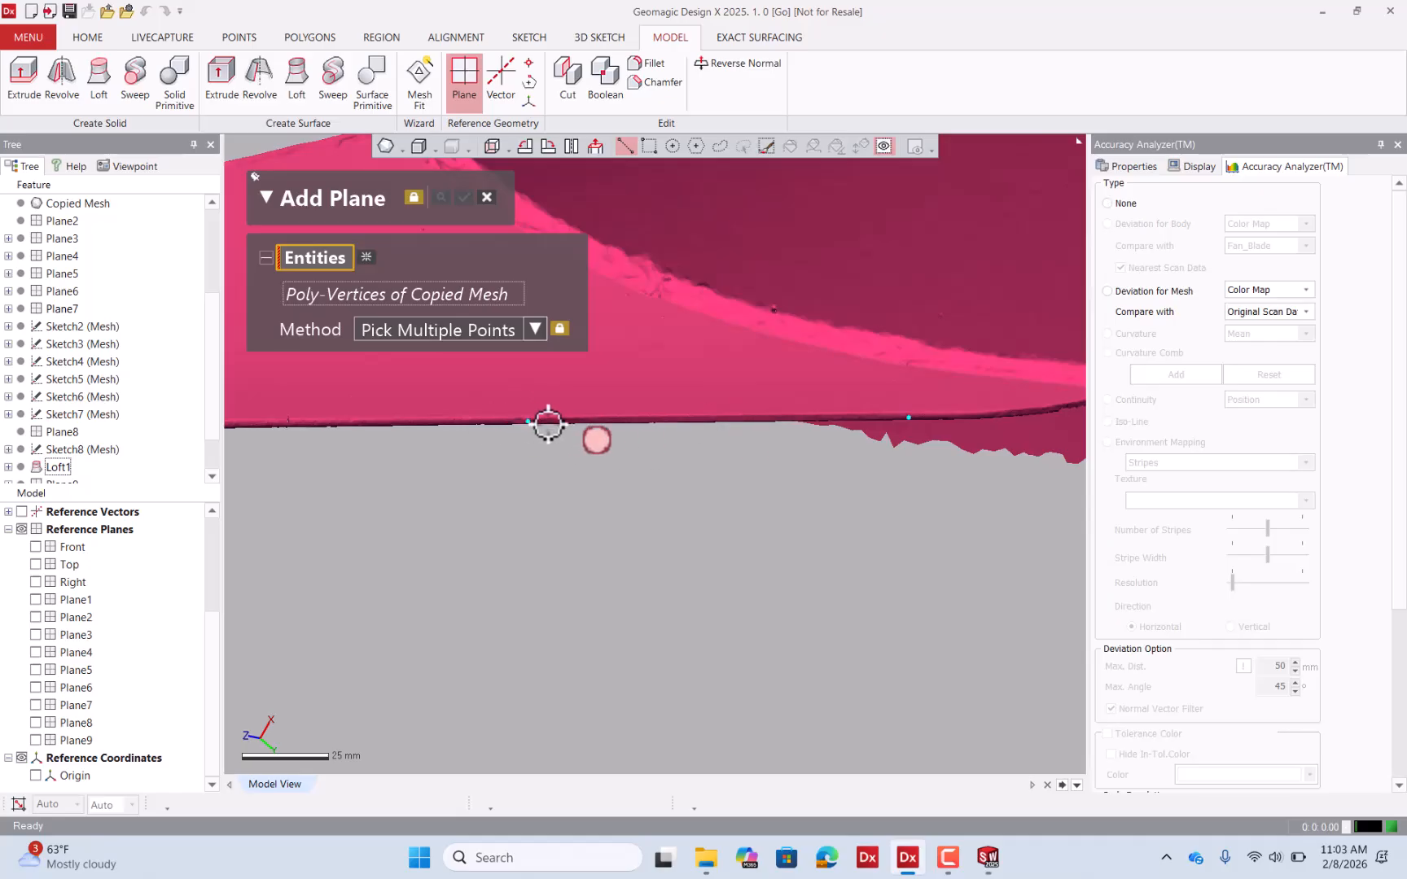
scroll(862, 494, "down", 3)
scroll(304, 480, "up", 4)
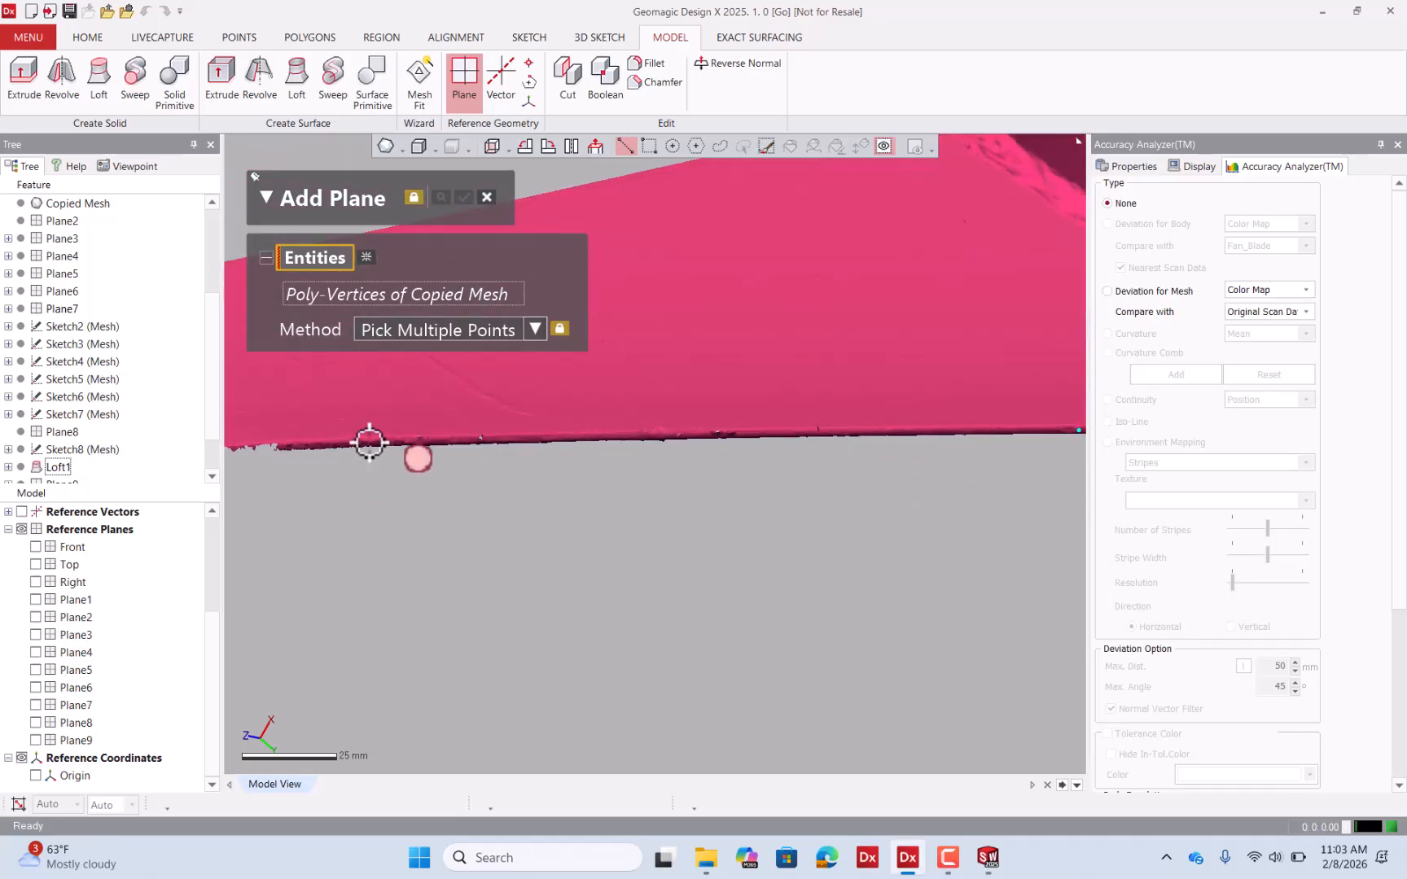
left_click(364, 446)
scroll(639, 492, "down", 3)
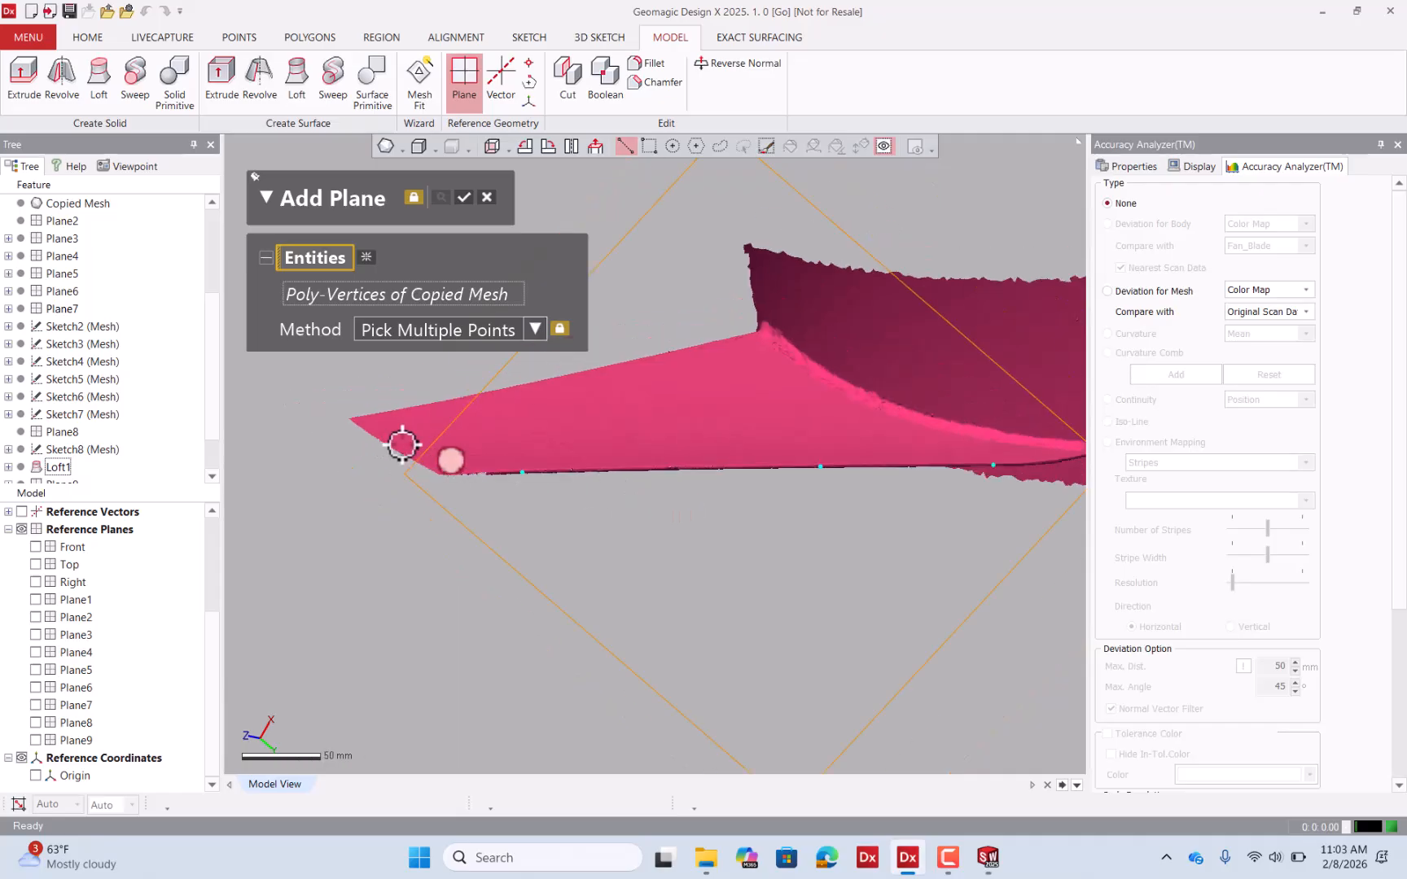
Pick further mesh points on the blade's jagged outer end edge and create the plane.
scroll(407, 456, "up", 5)
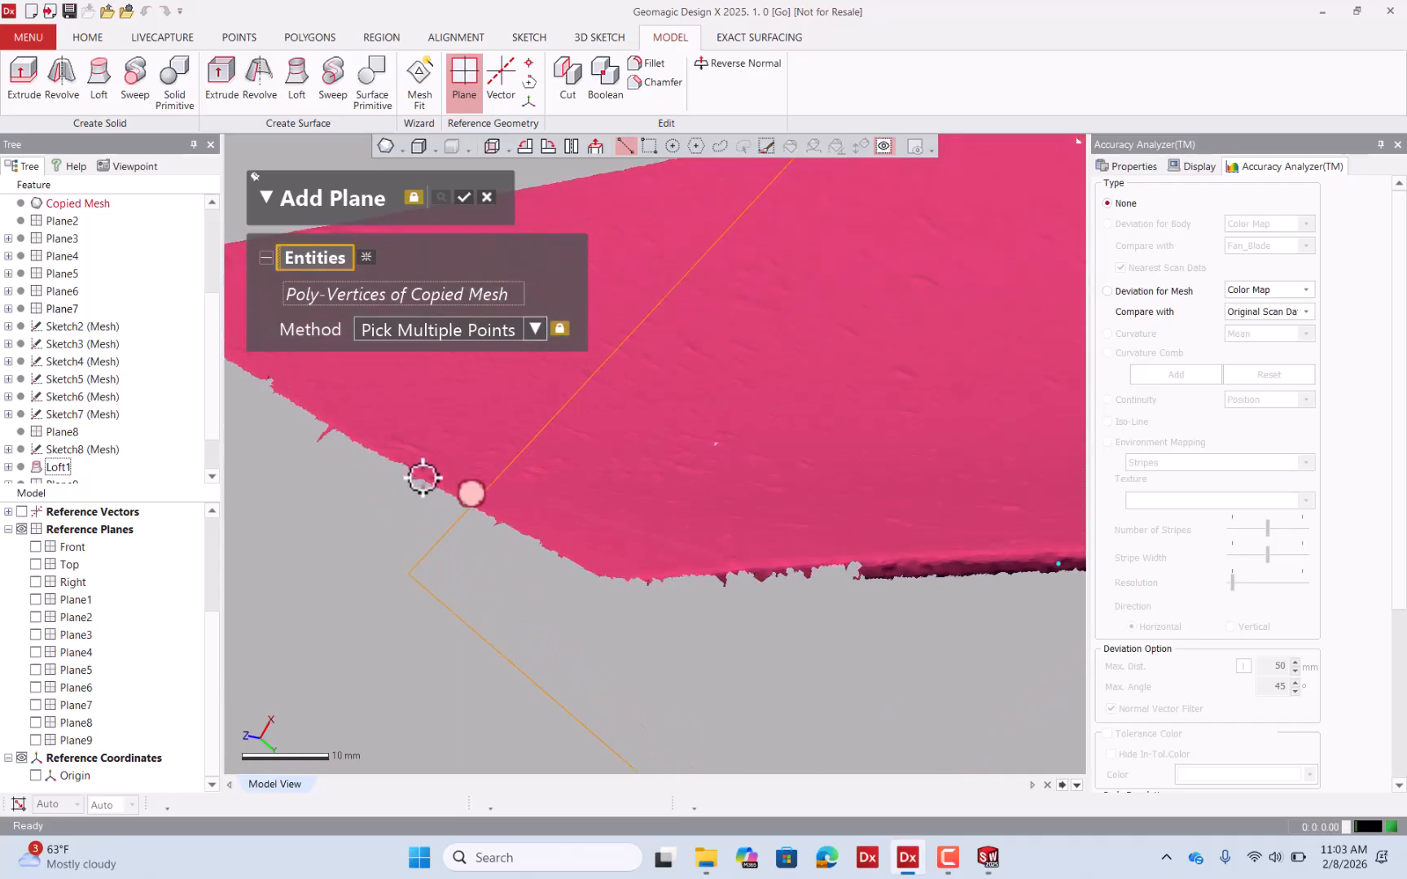
scroll(421, 475, "up", 6)
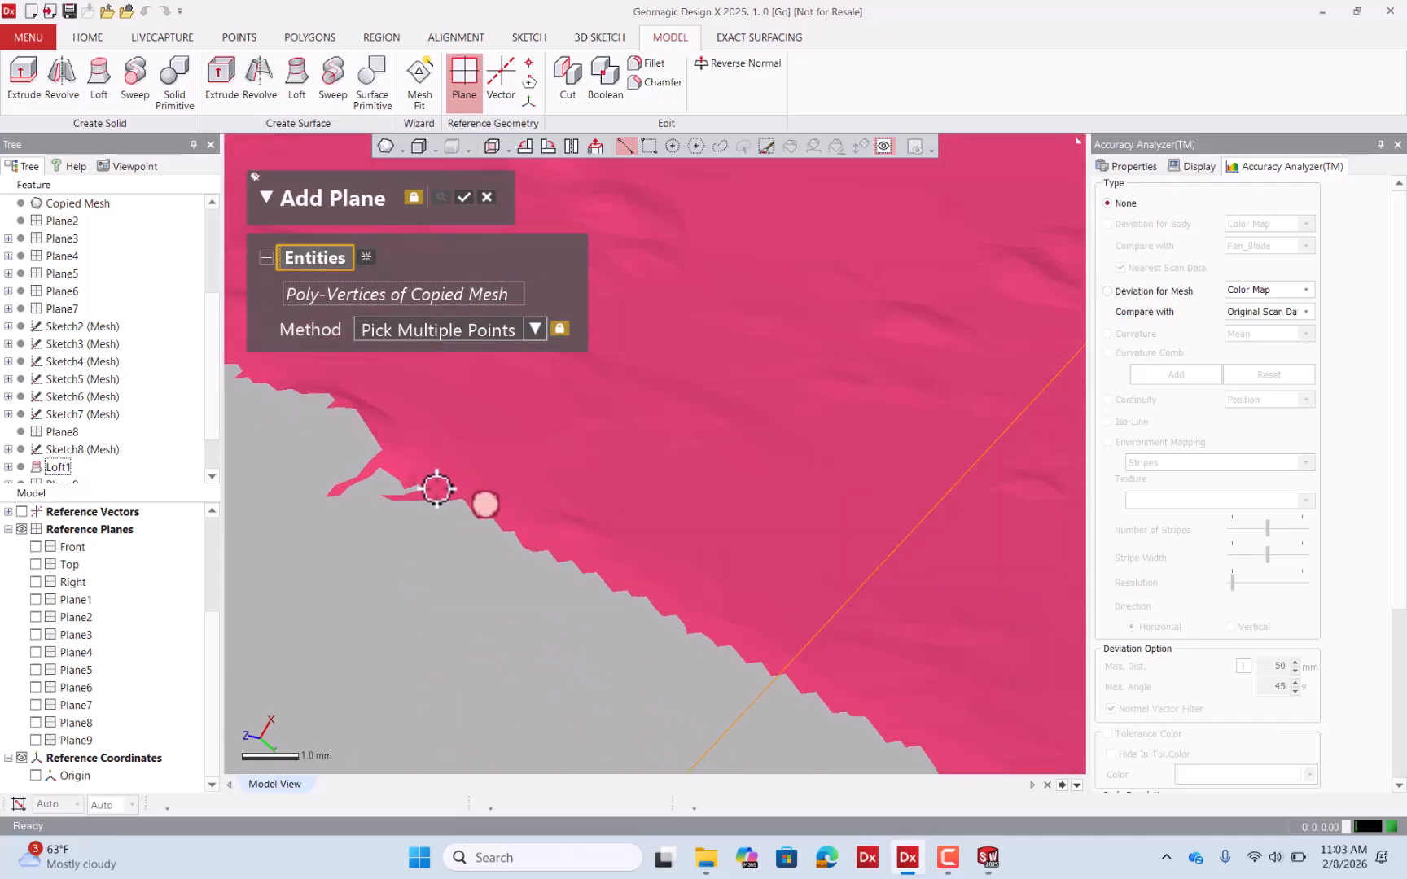
left_click(430, 487)
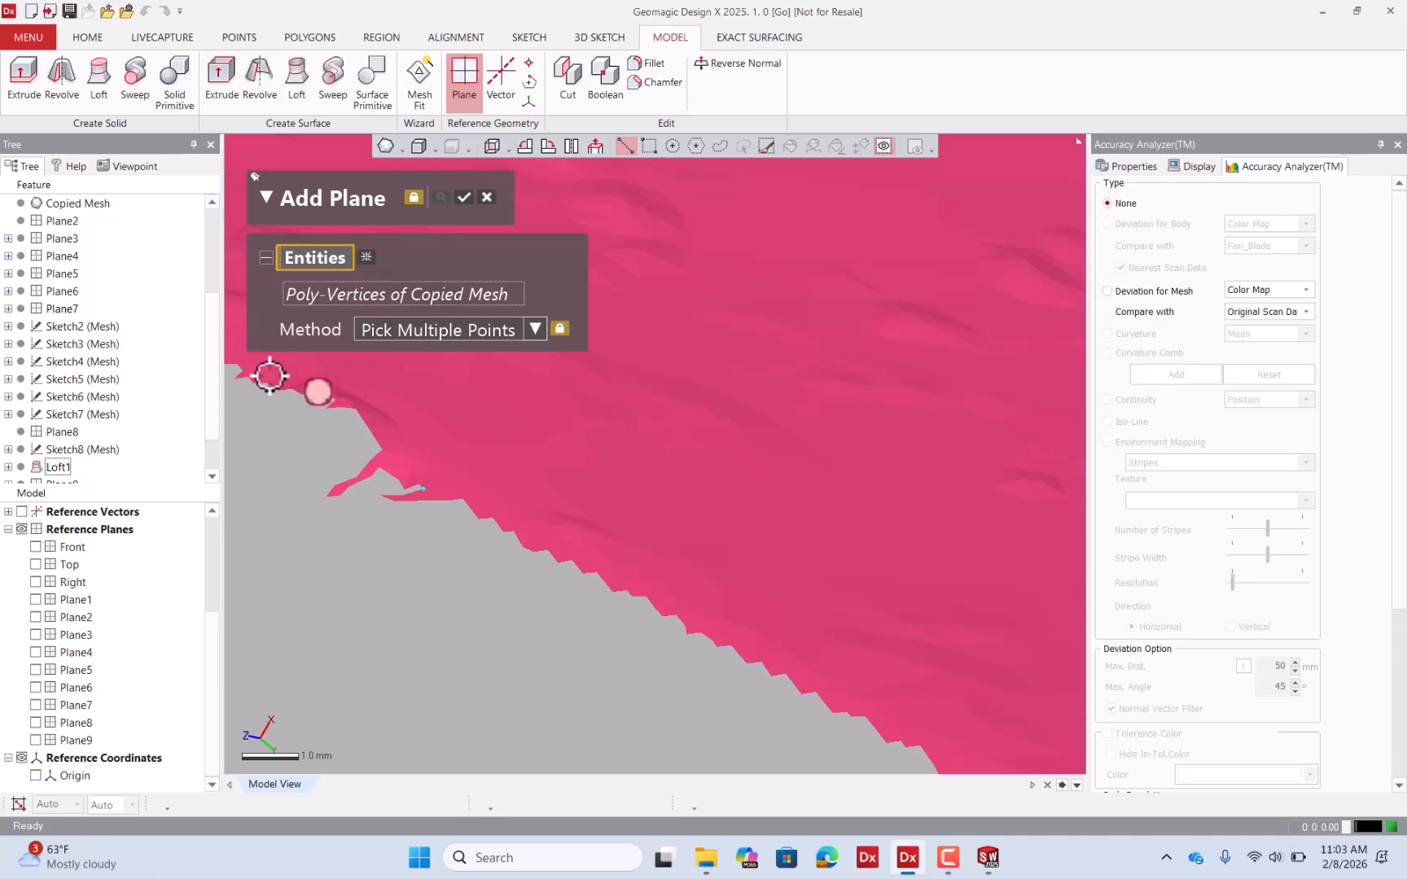
scroll(471, 453, "down", 3)
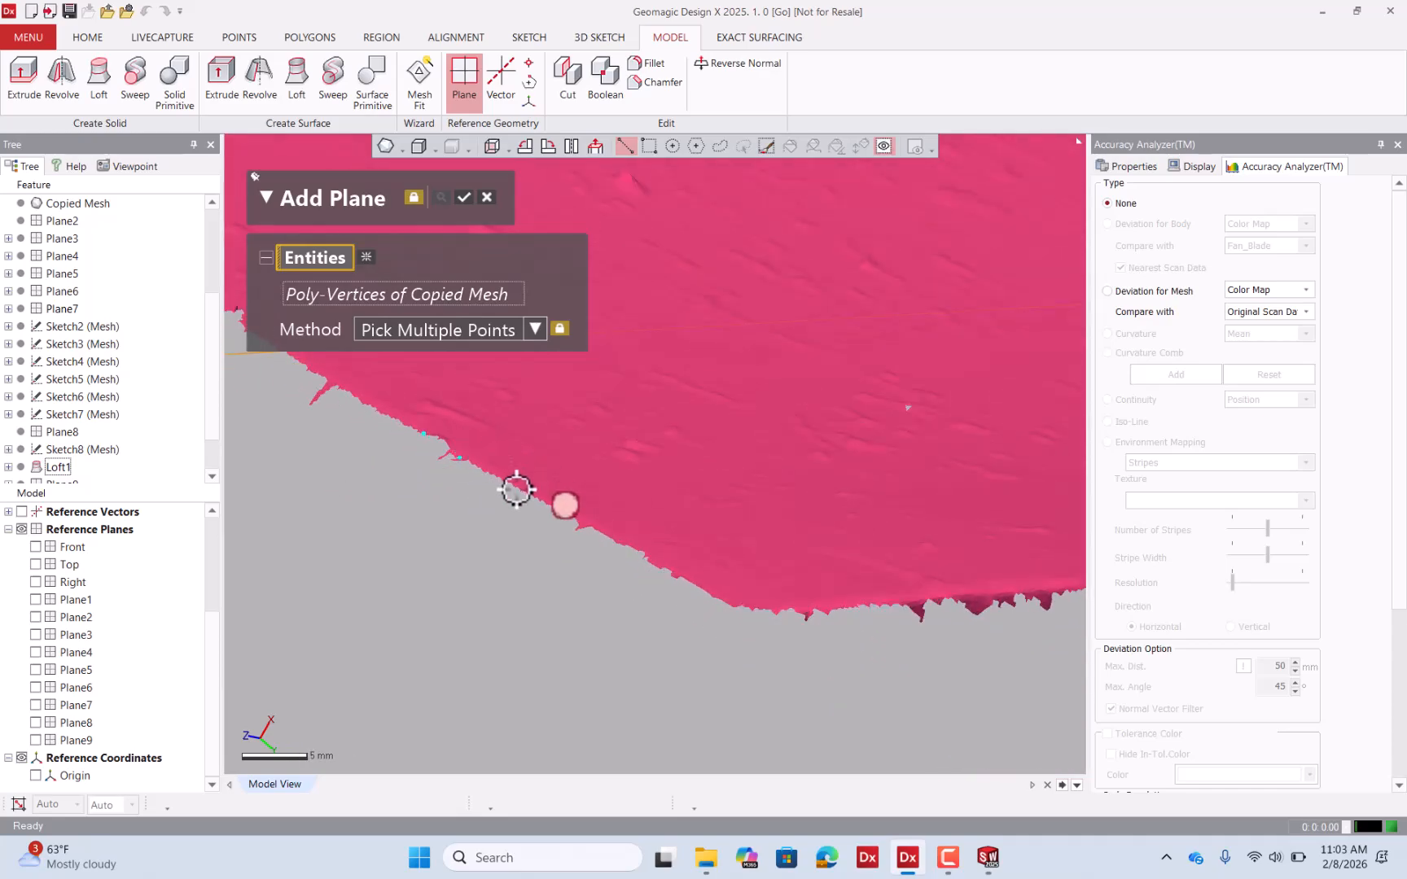
scroll(542, 494, "up", 3)
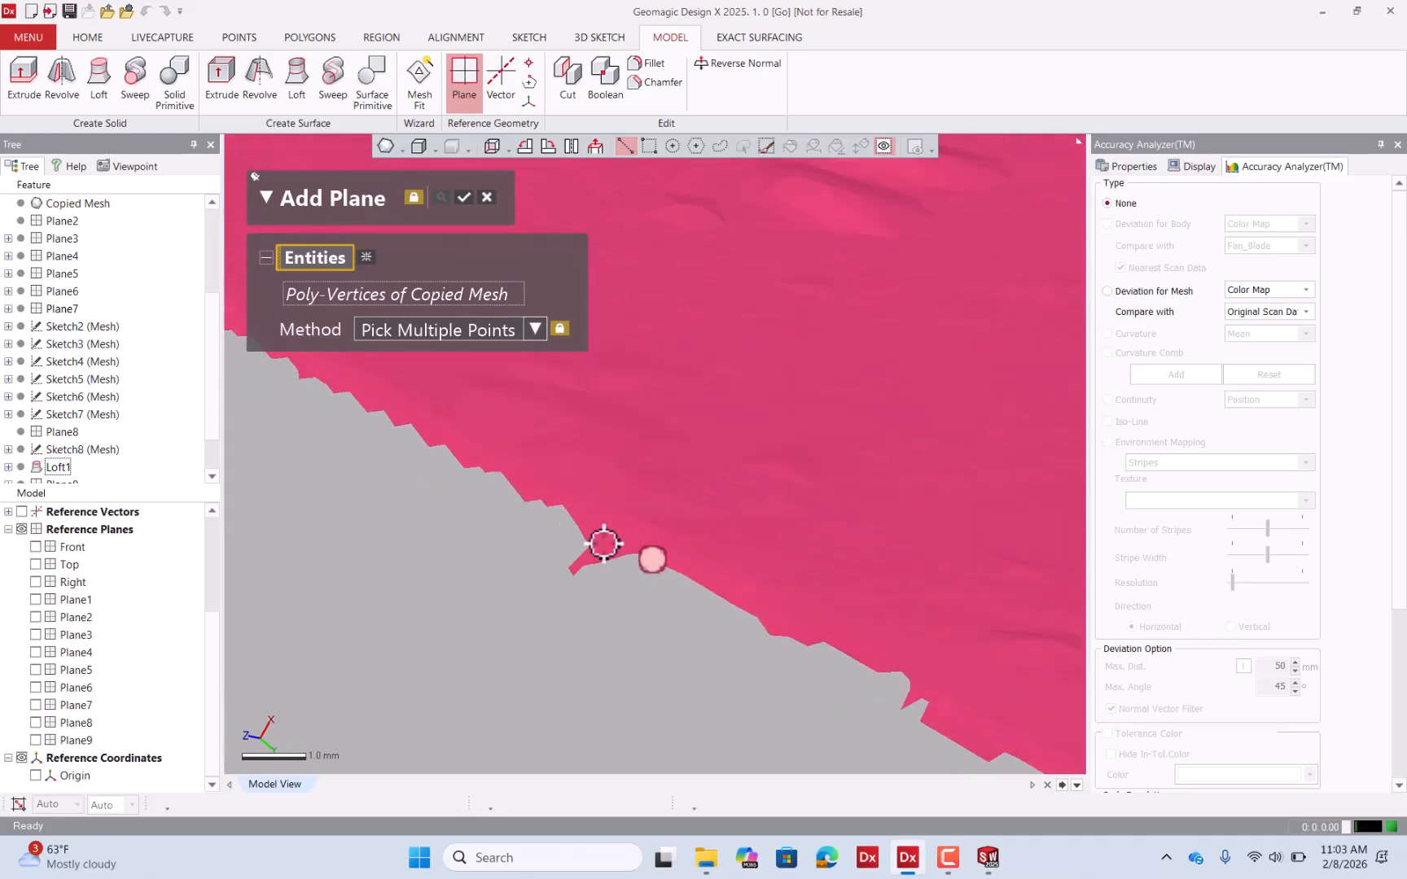
scroll(645, 535, "down", 6)
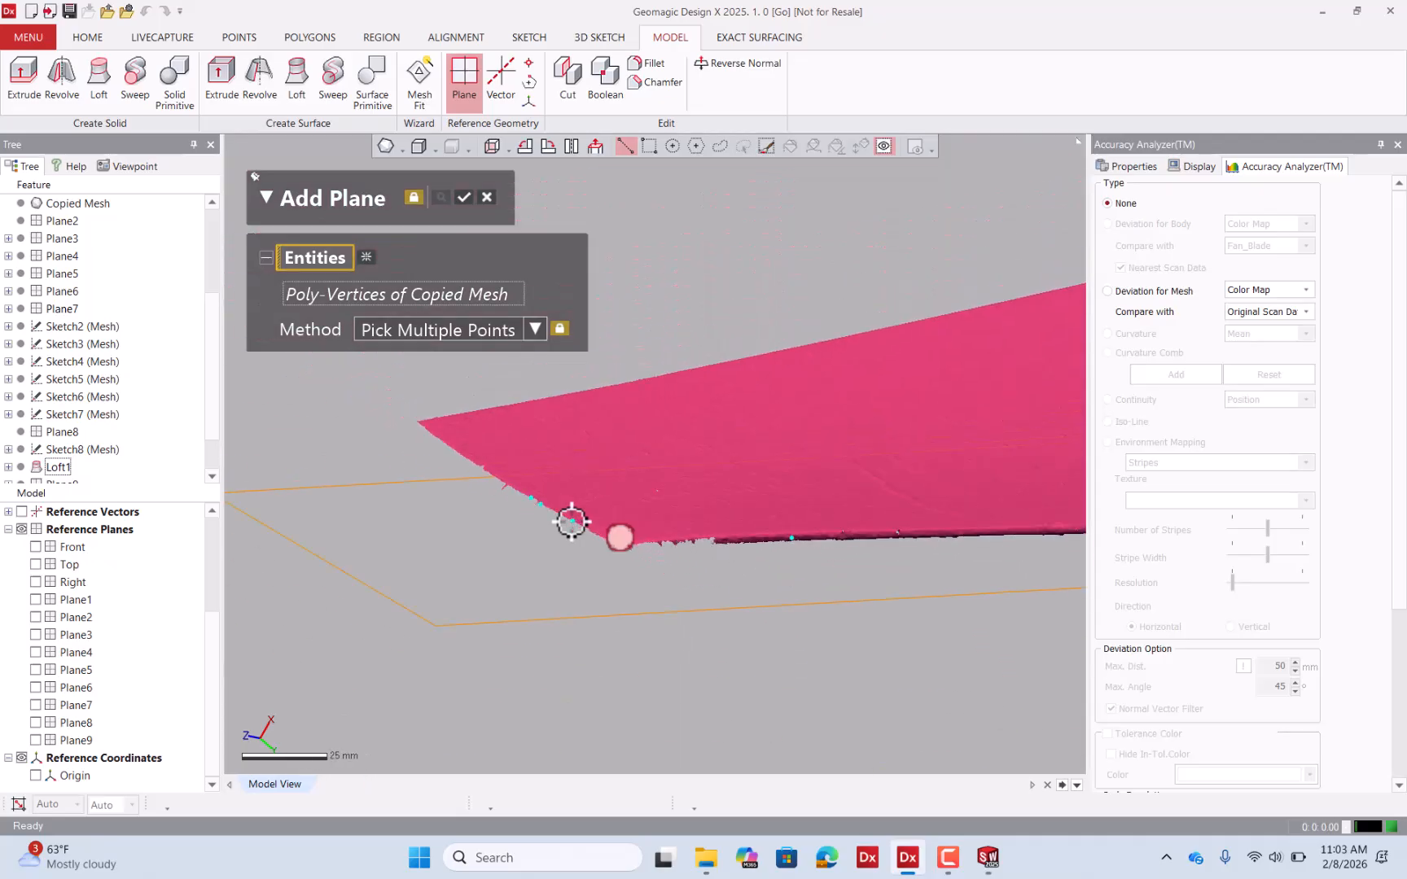
right_click_drag(588, 493, 619, 553)
scroll(568, 459, "down", 3)
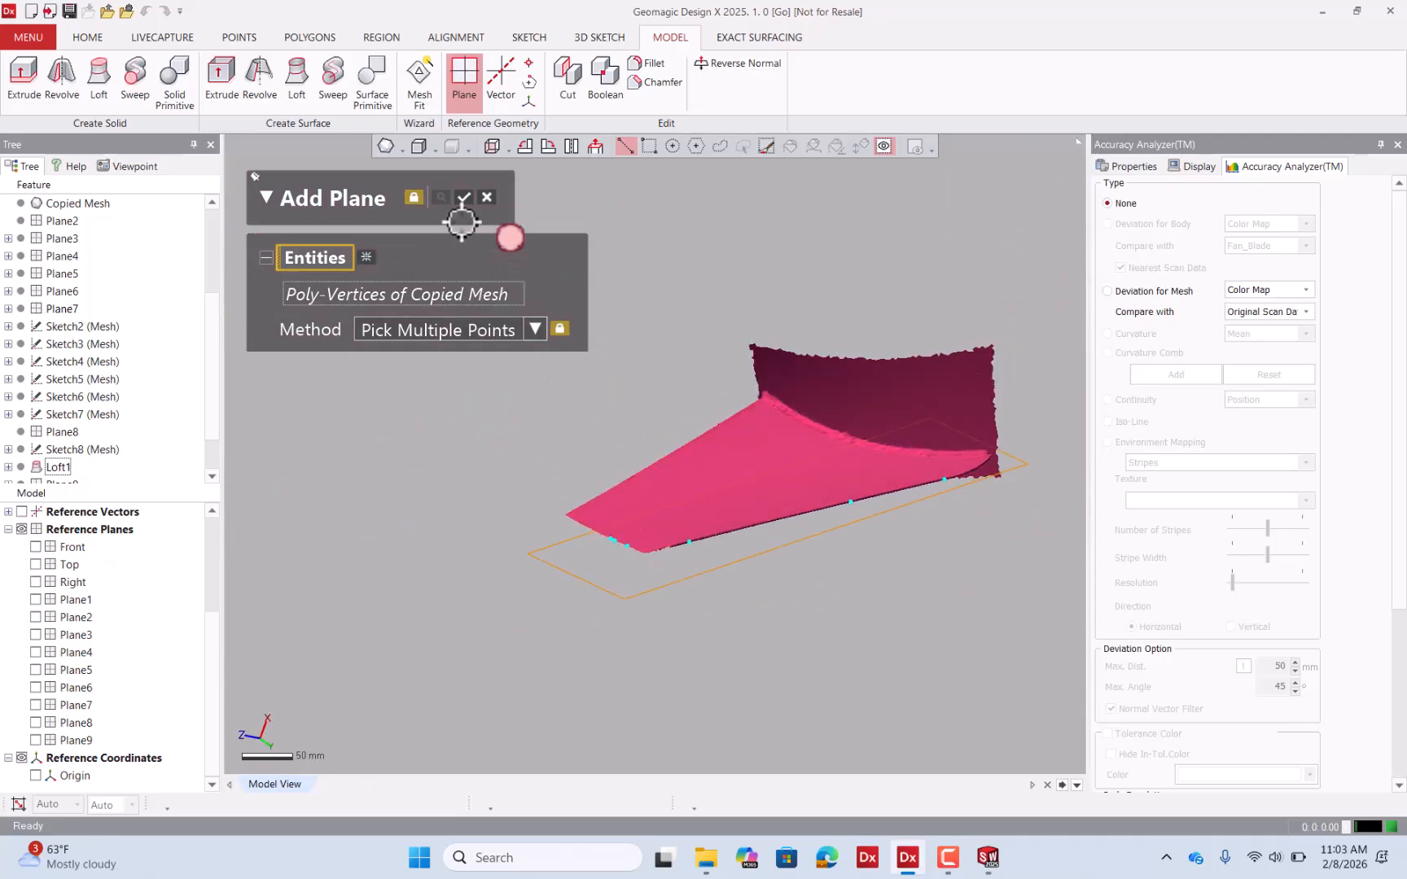
left_click(467, 197)
left_click(487, 197)
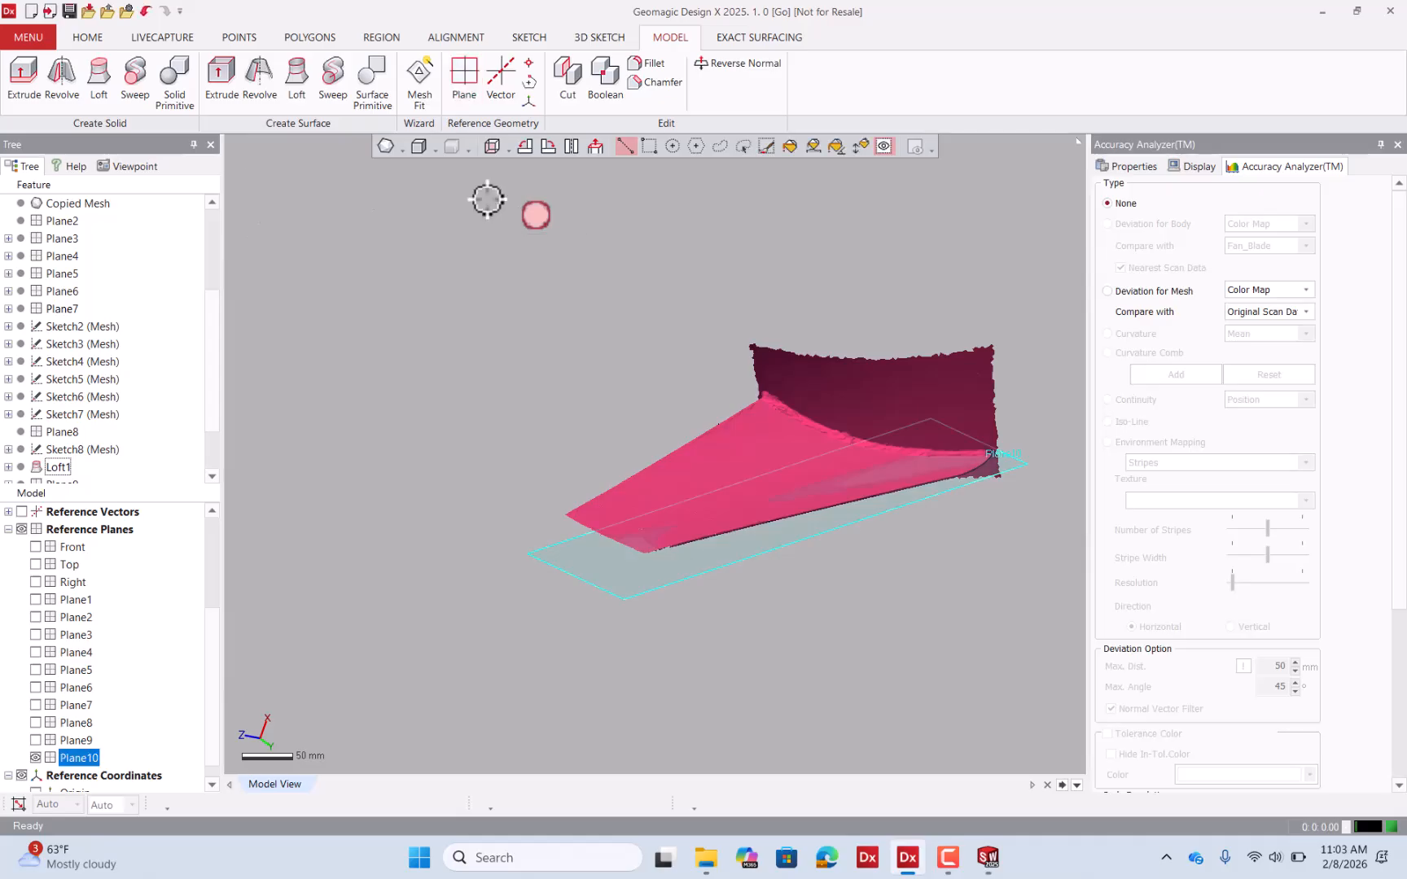
Start a mesh sketch on Plane10 using the Planar Method, with a 15 mm silhouette range to capture the blade outline.
left_click(619, 588)
right_click(619, 588)
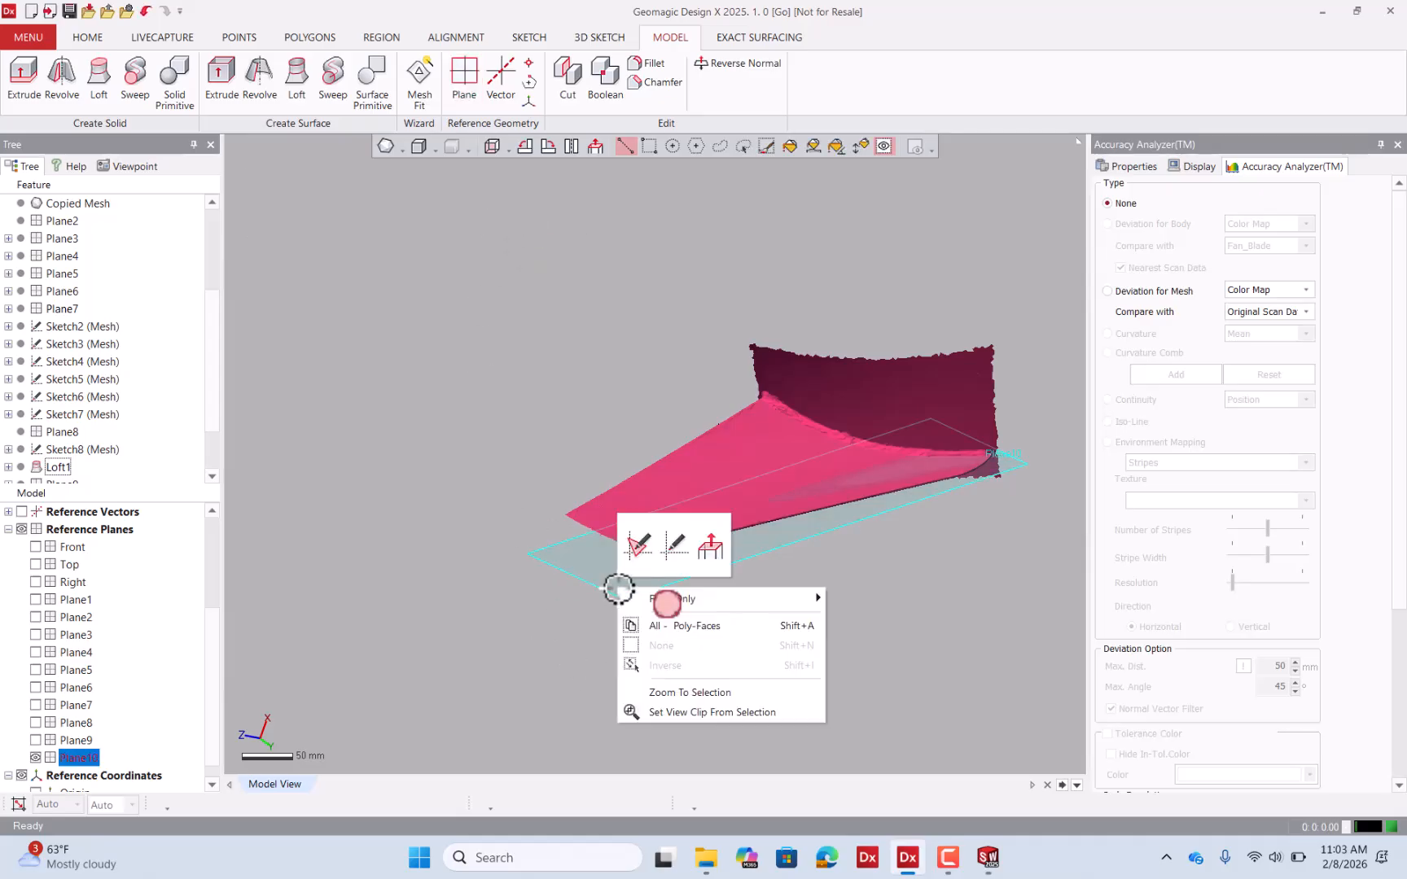
left_click(635, 550)
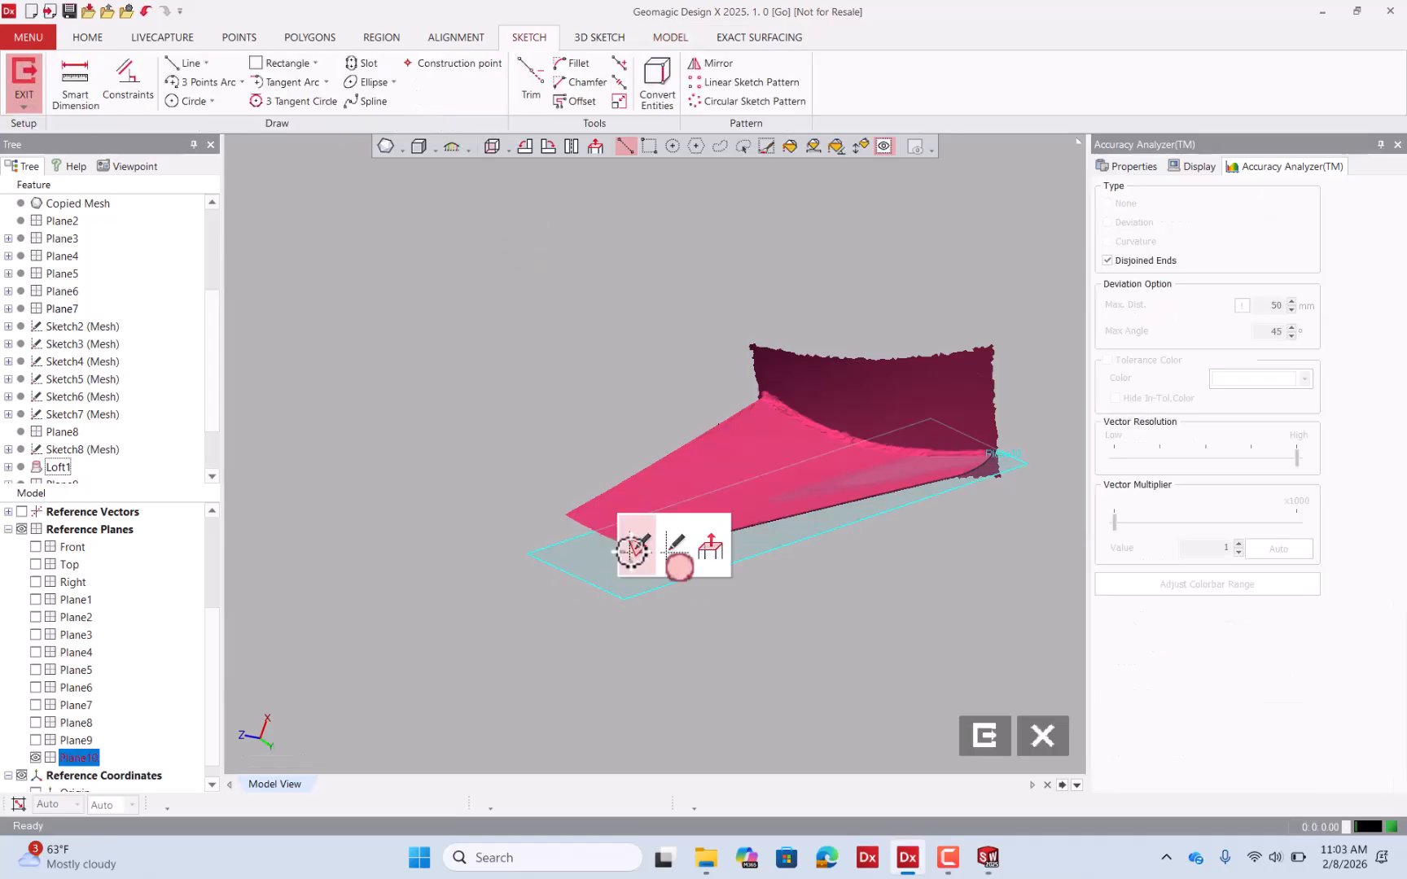
right_click_drag(878, 375, 829, 493)
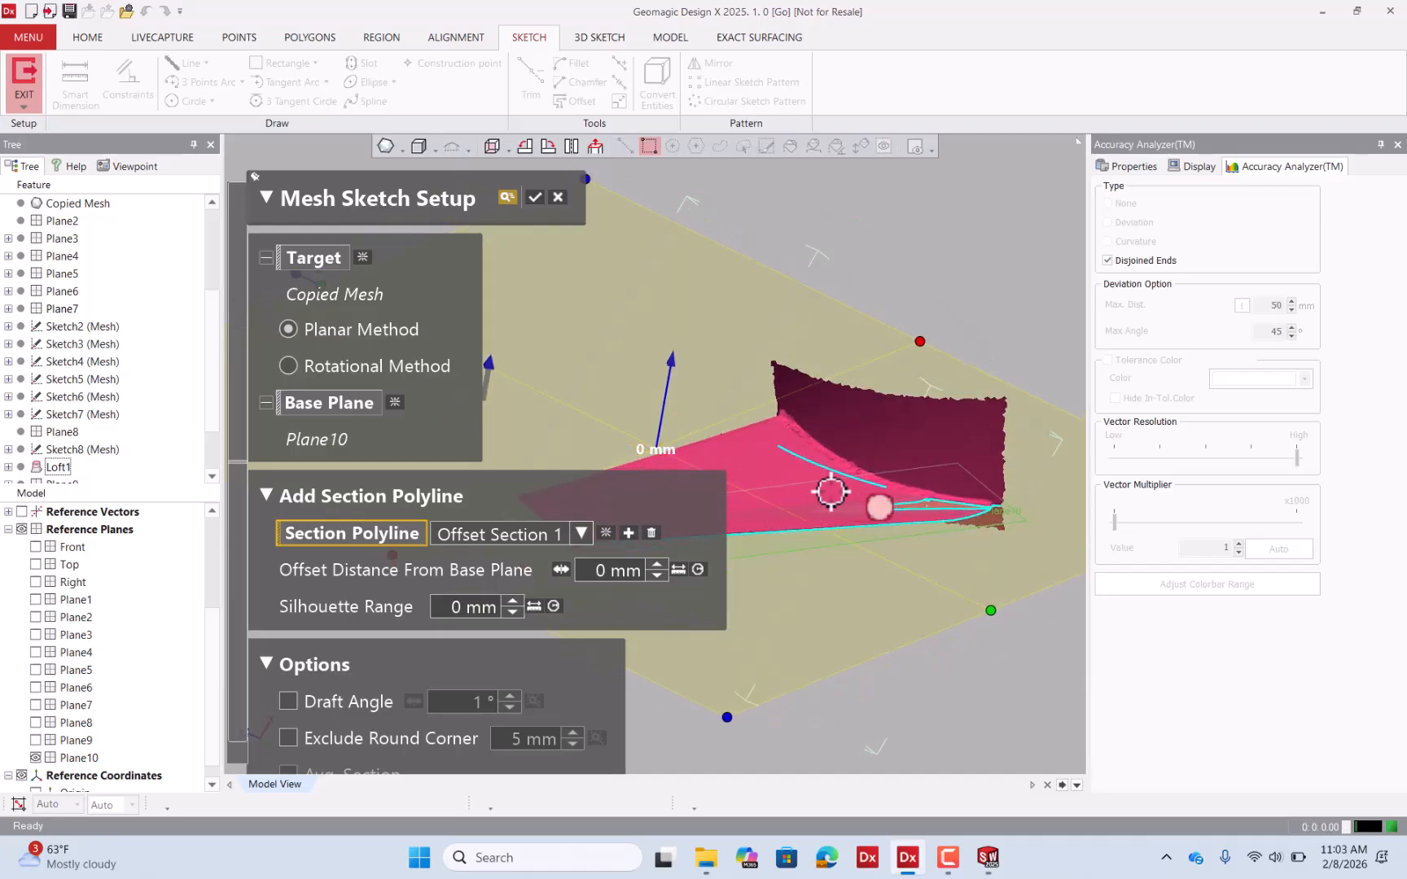
scroll(901, 496, "down", 3)
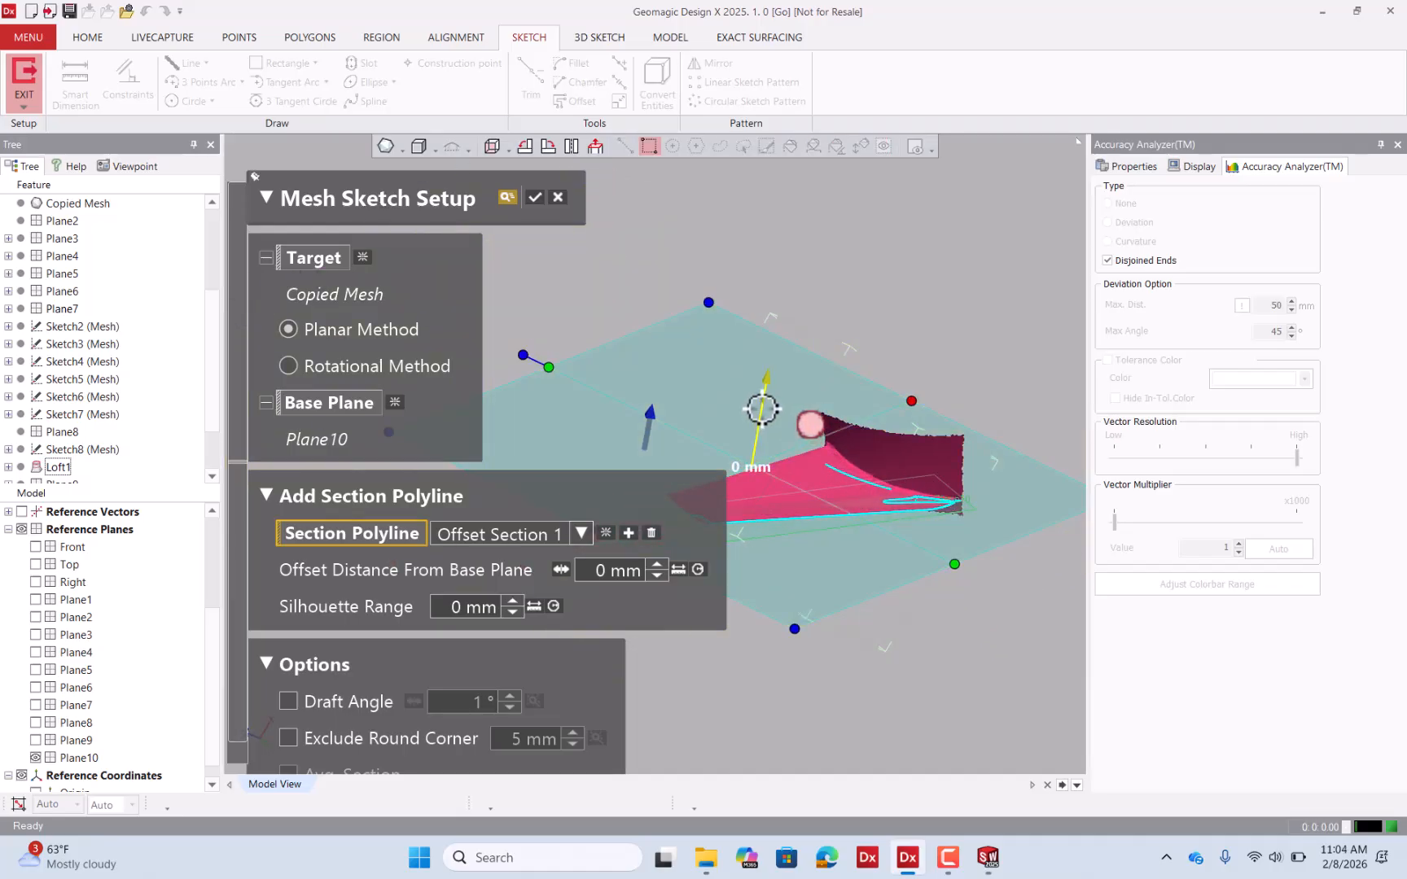
left_click_drag(762, 409, 769, 411)
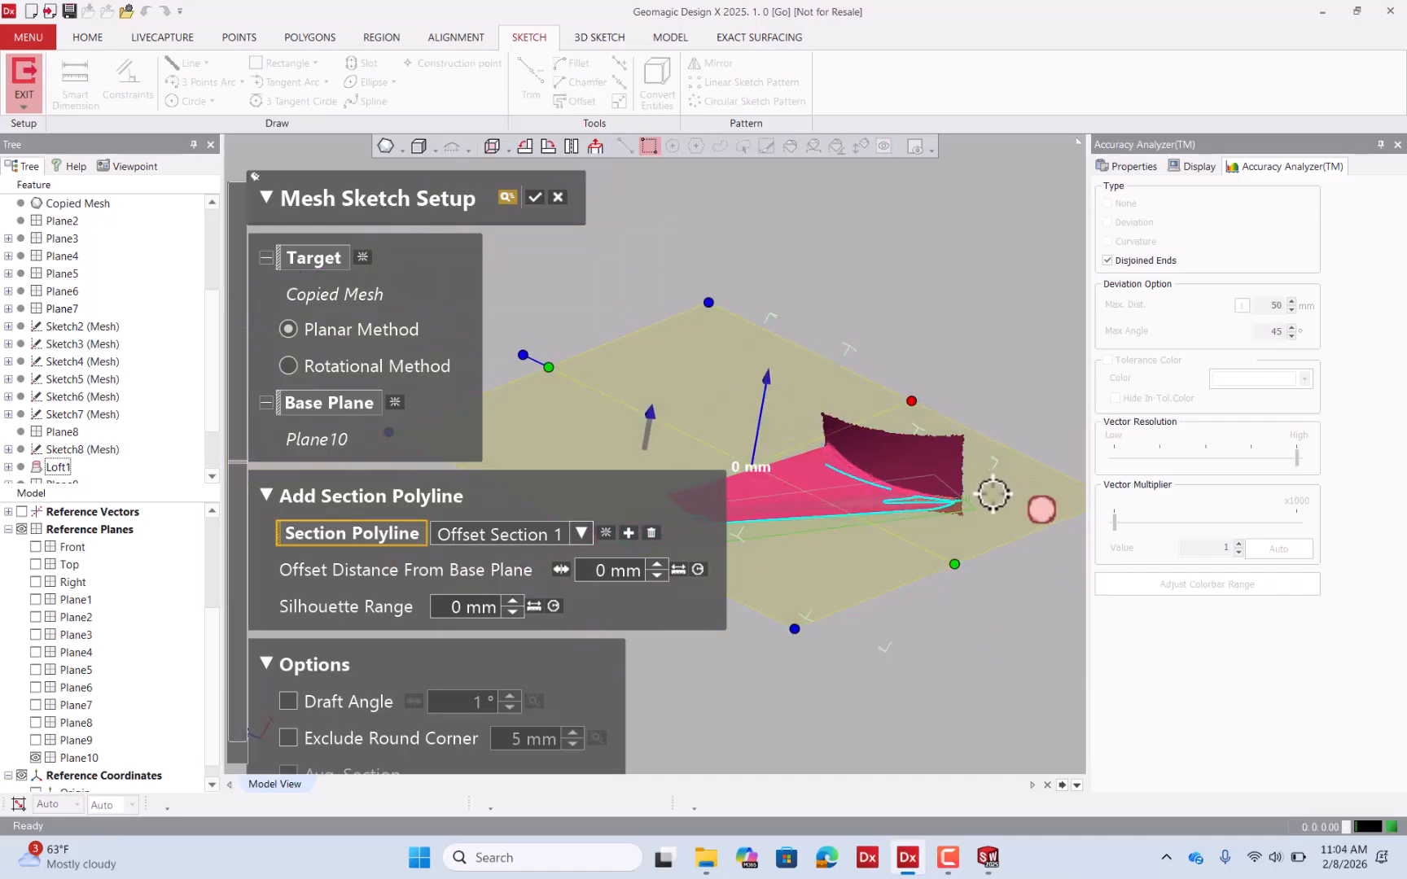
scroll(838, 477, "up", 3)
scroll(910, 494, "down", 2)
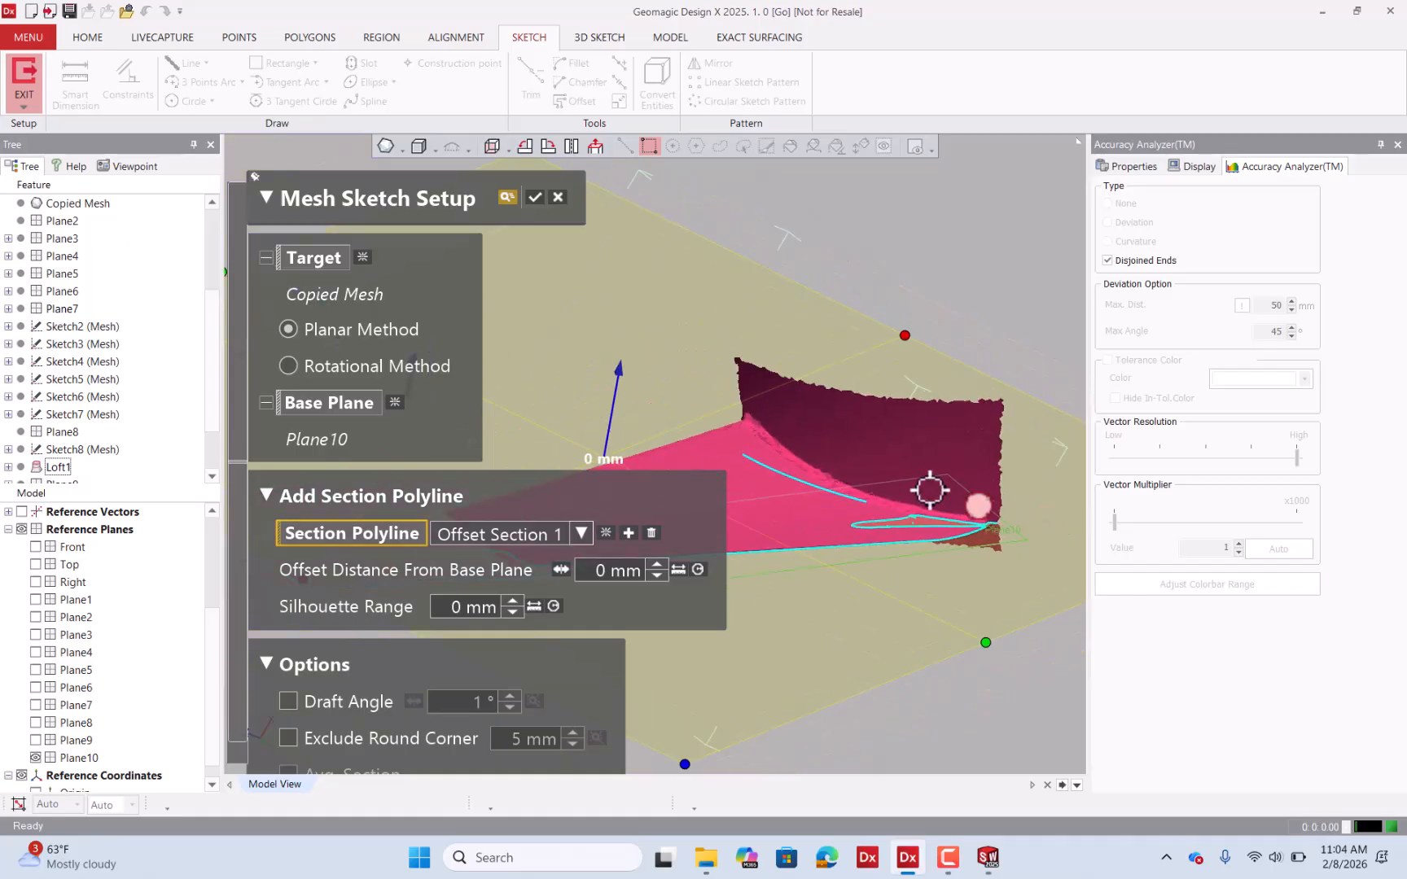
right_click_drag(930, 490, 963, 499)
scroll(972, 448, "down", 3)
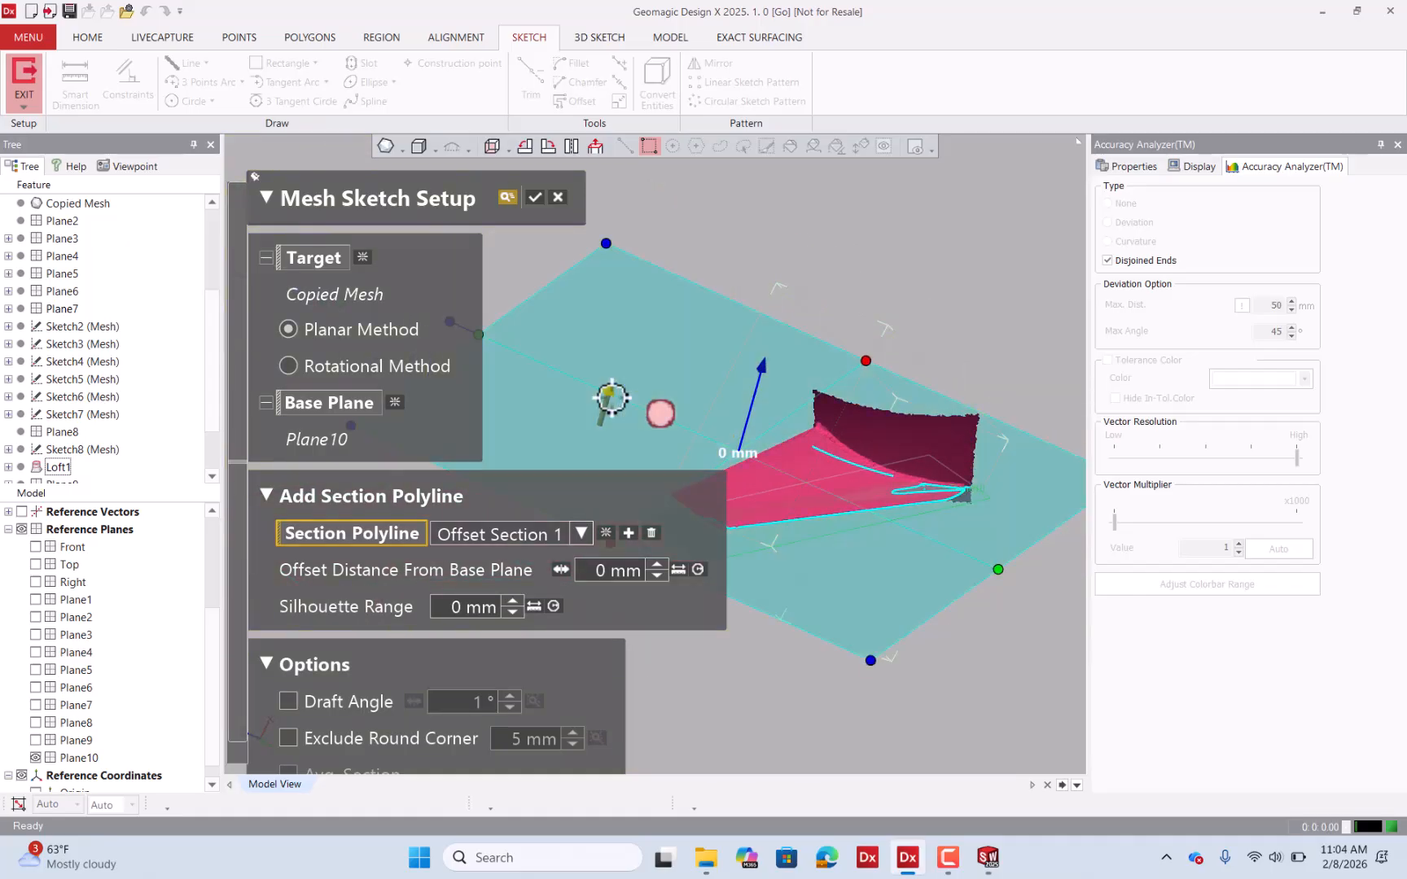
left_click_drag(610, 392, 616, 391)
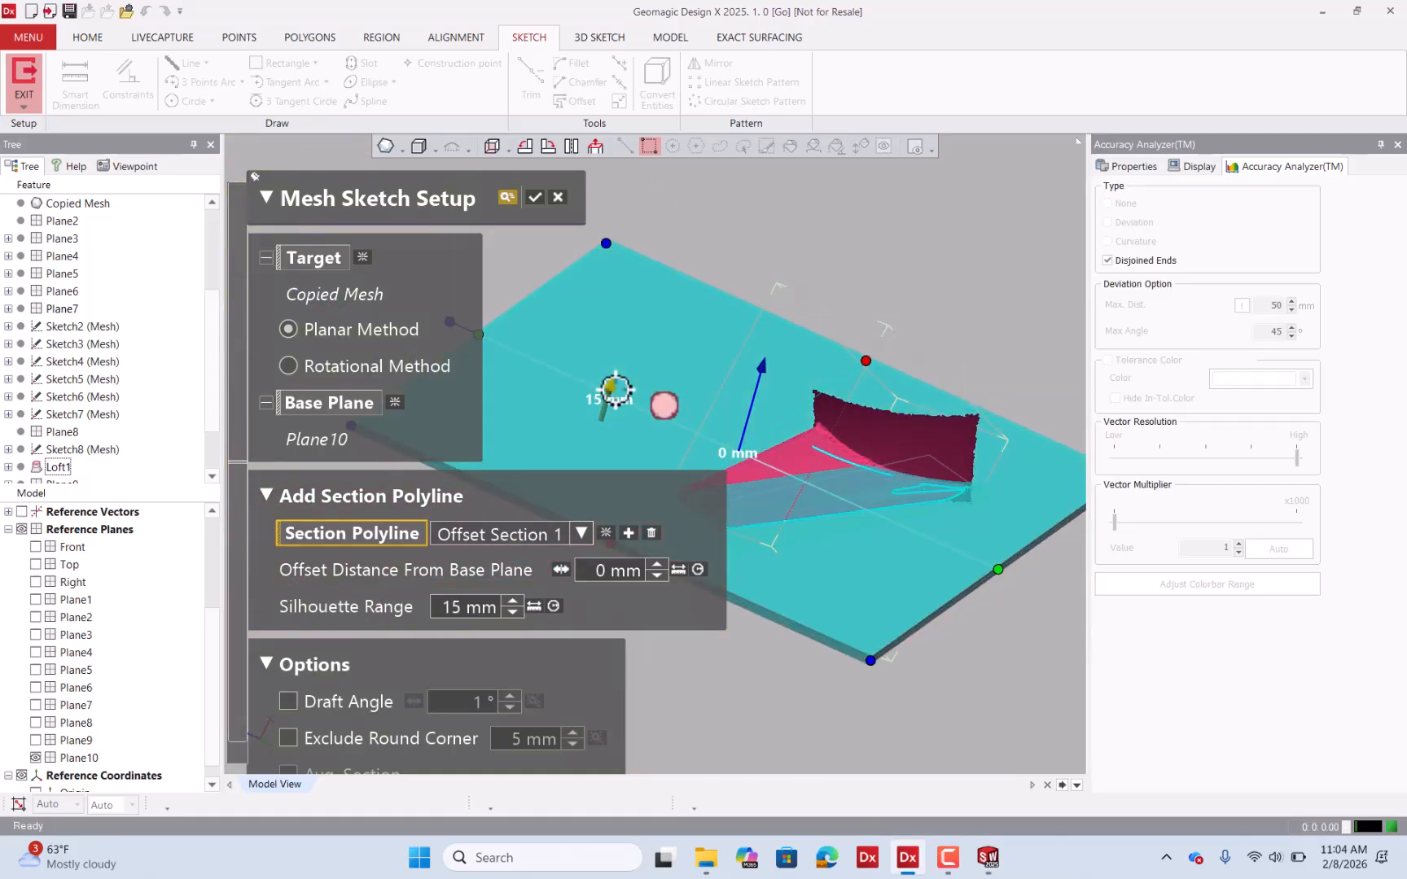
right_click_drag(817, 403, 835, 518)
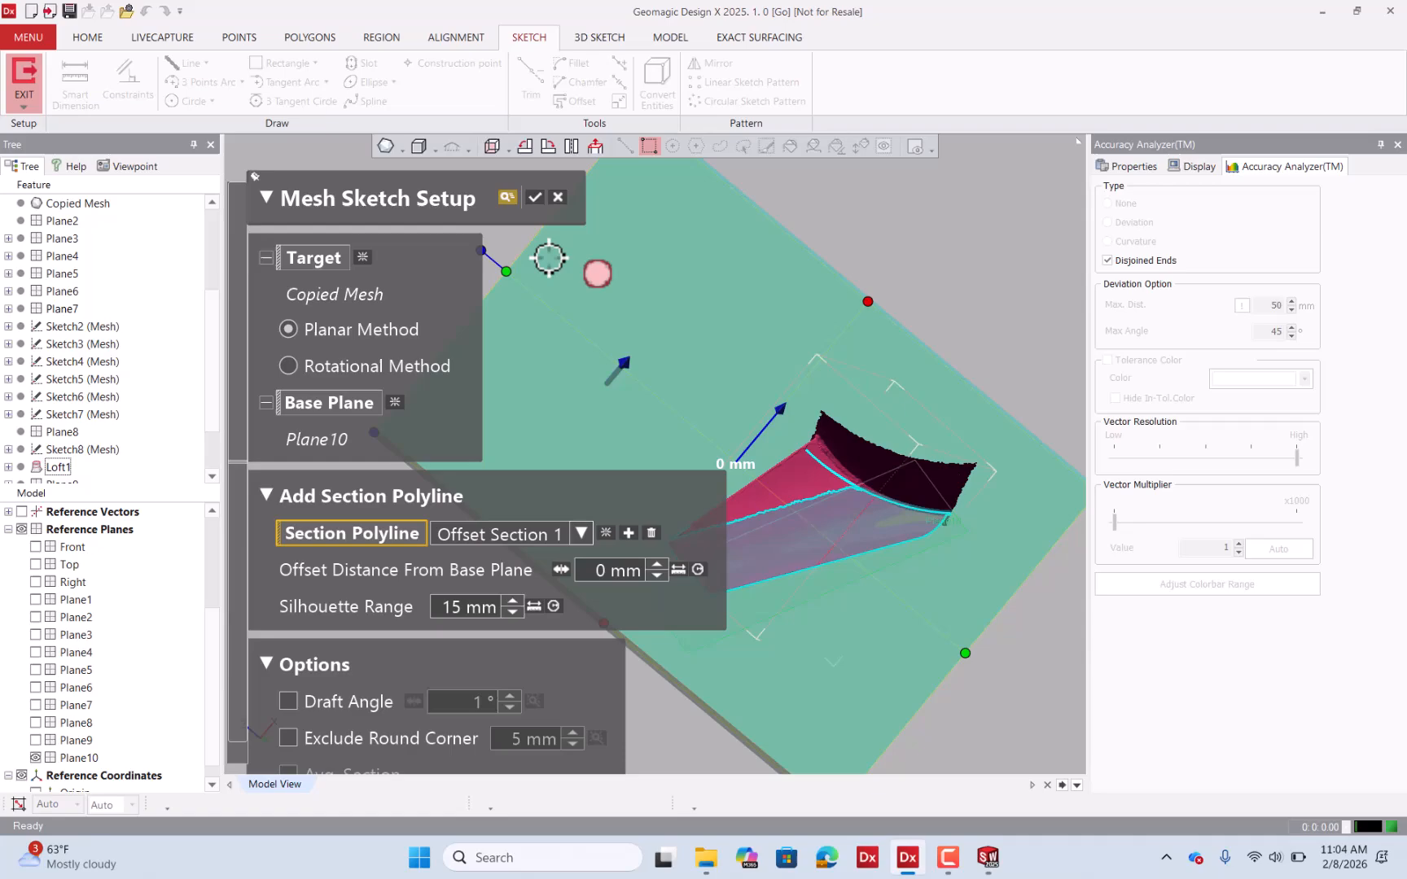
left_click(540, 199)
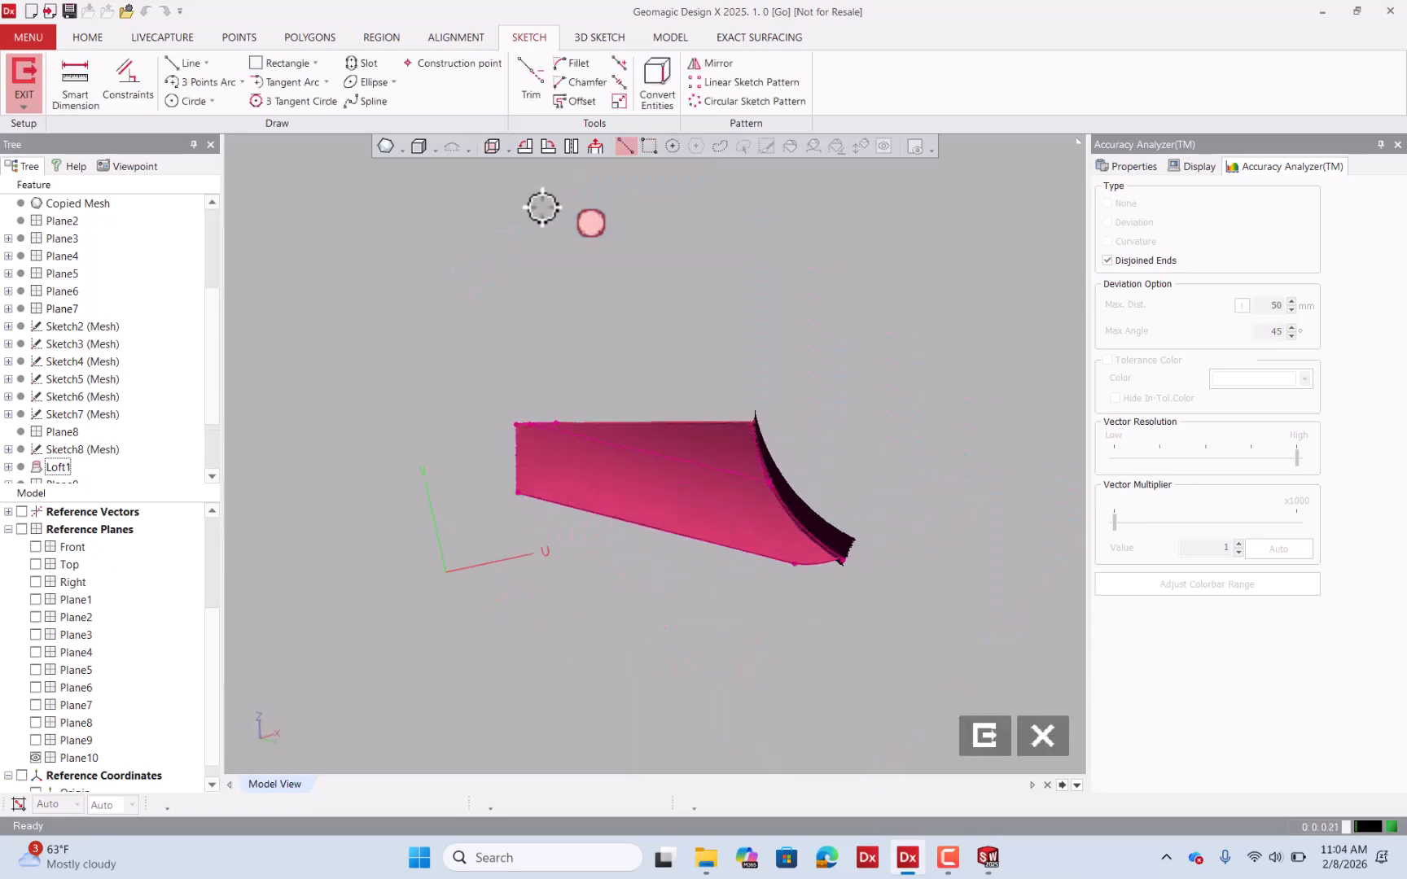
Hide the meshes and fit a line to the straight long lower edge of the section polyline.
scroll(28, 530, "up", 3)
left_click(22, 529)
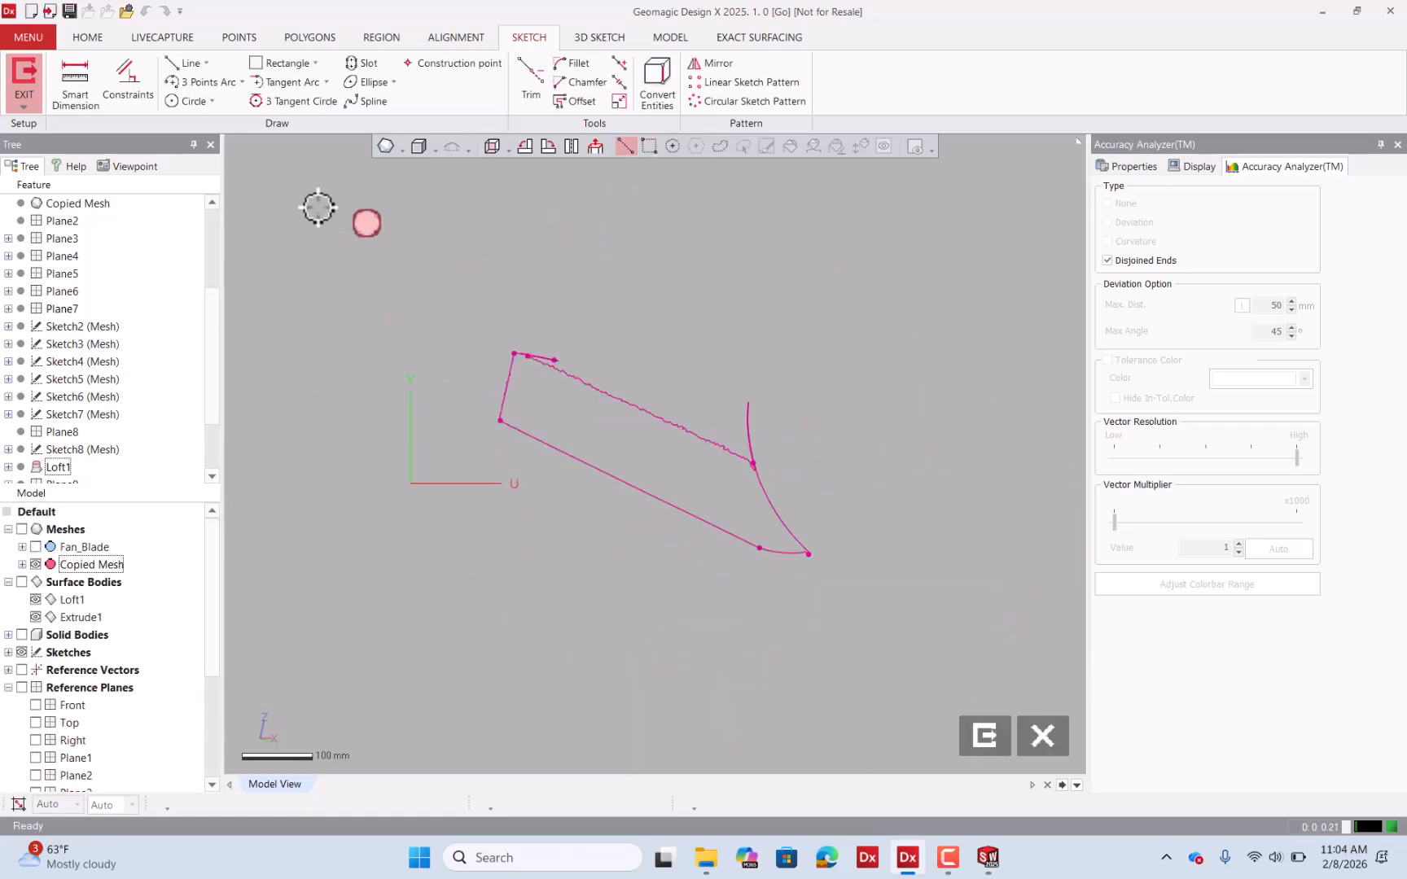
left_click(186, 63)
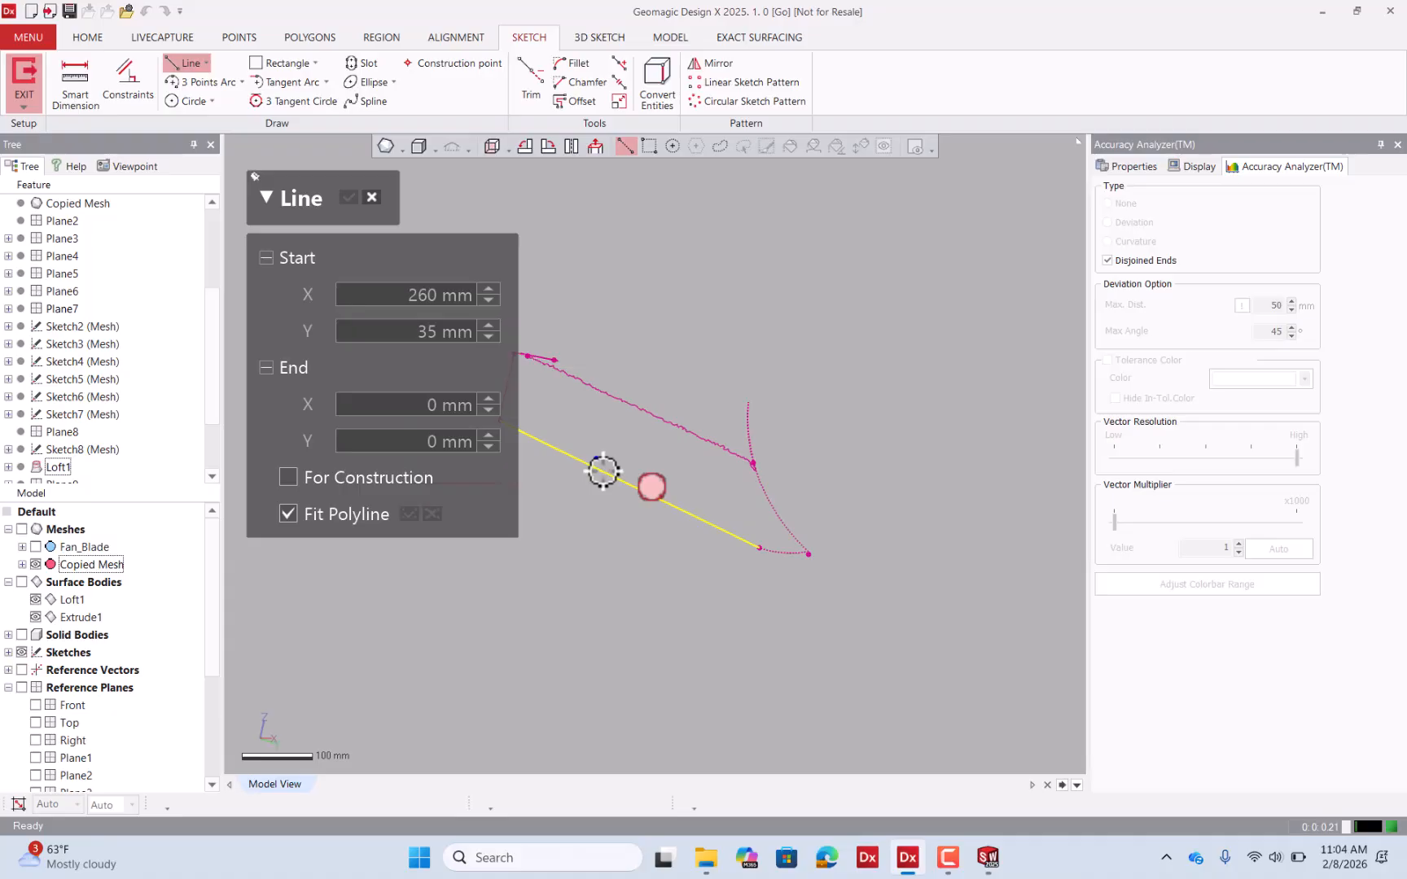
scroll(770, 556, "up", 5)
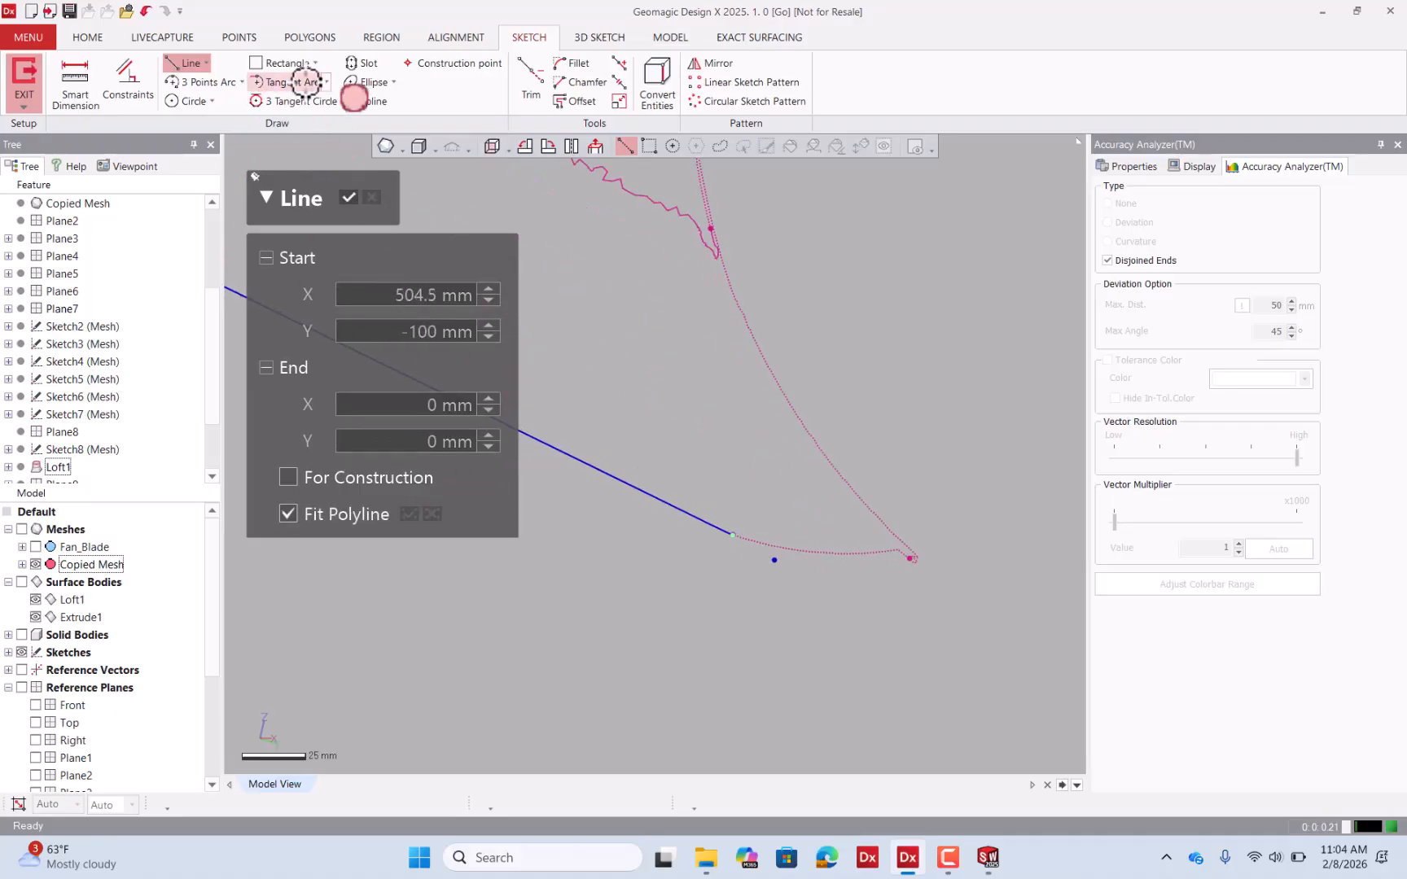
Fit a 3 Points Arc of about 135 mm radius to the curved polyline segments at the end of the lower edge.
left_click(174, 81)
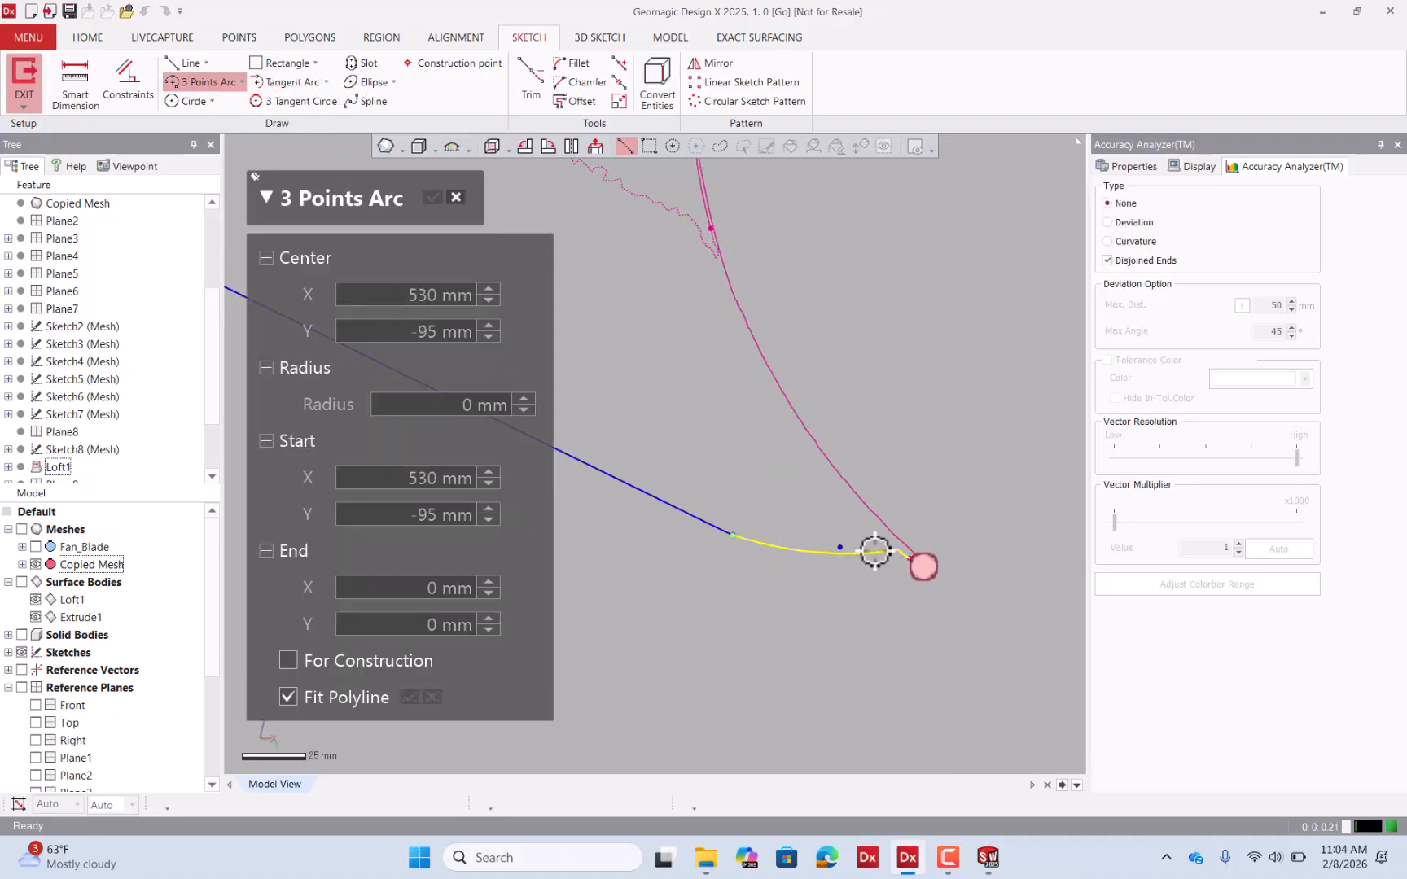
left_click(649, 146)
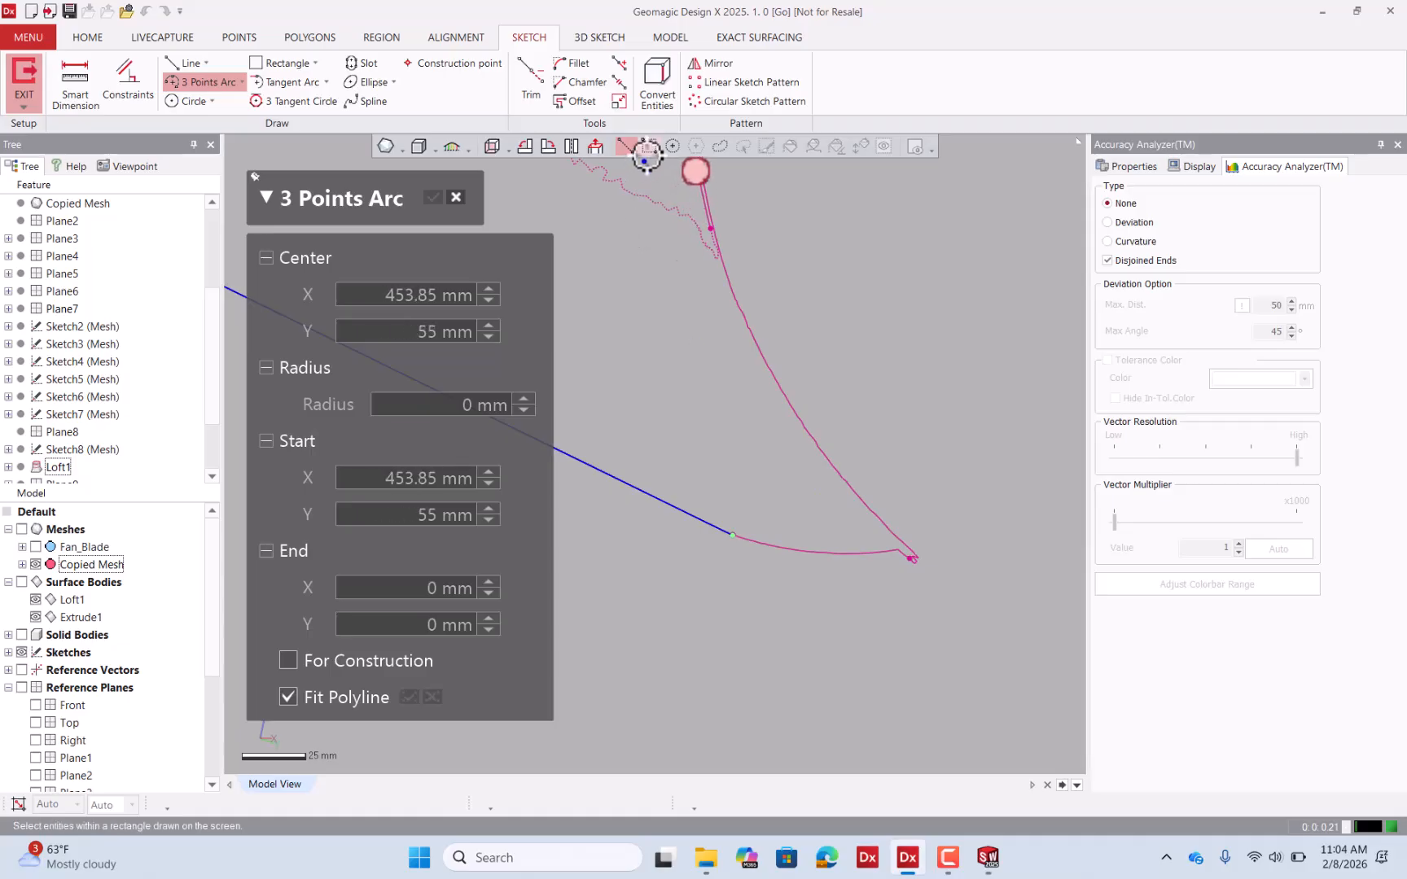
left_click_drag(881, 538, 837, 587)
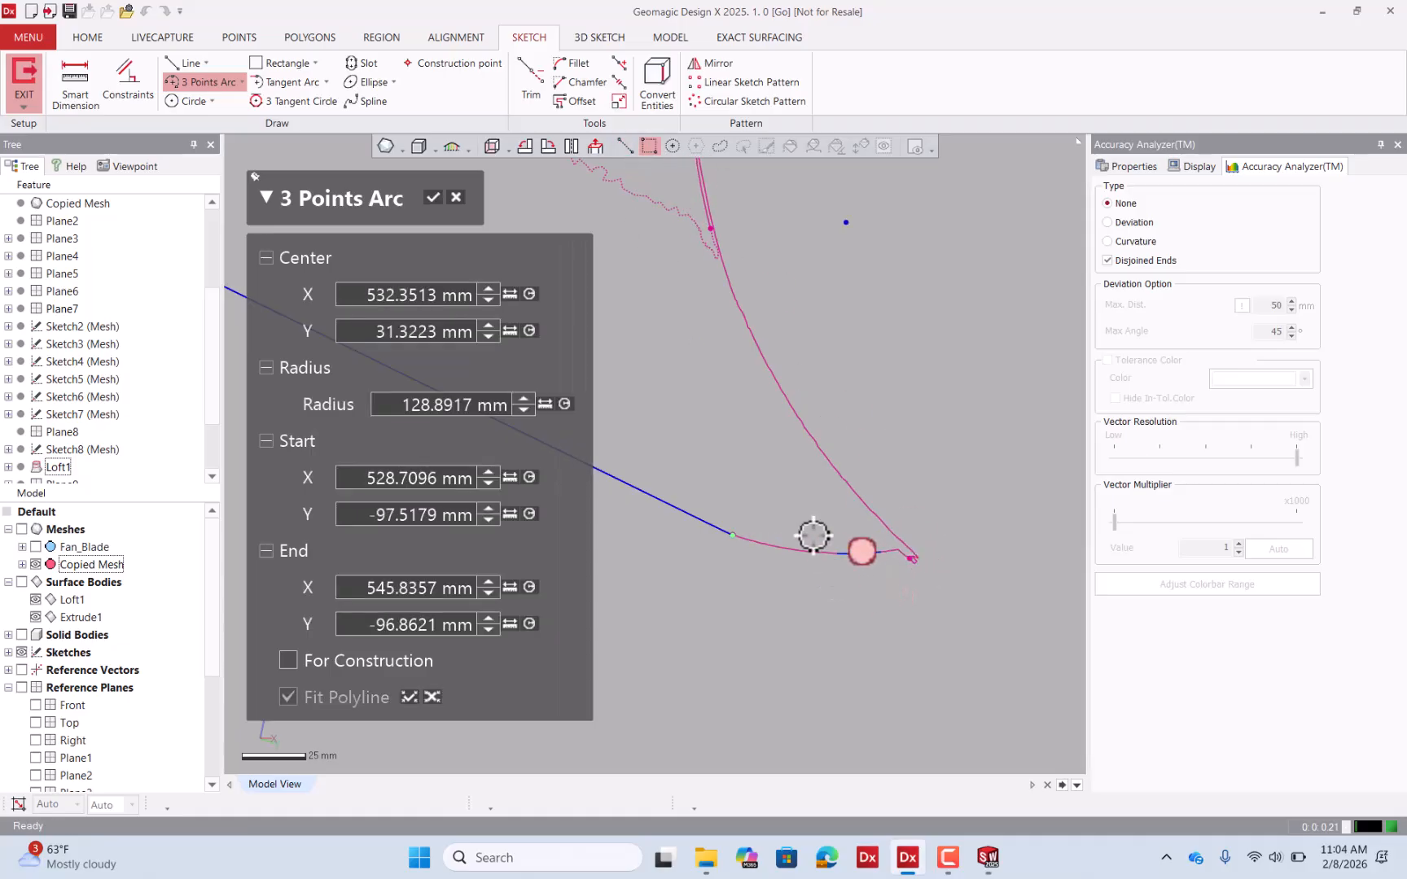
left_click_drag(812, 534, 782, 587)
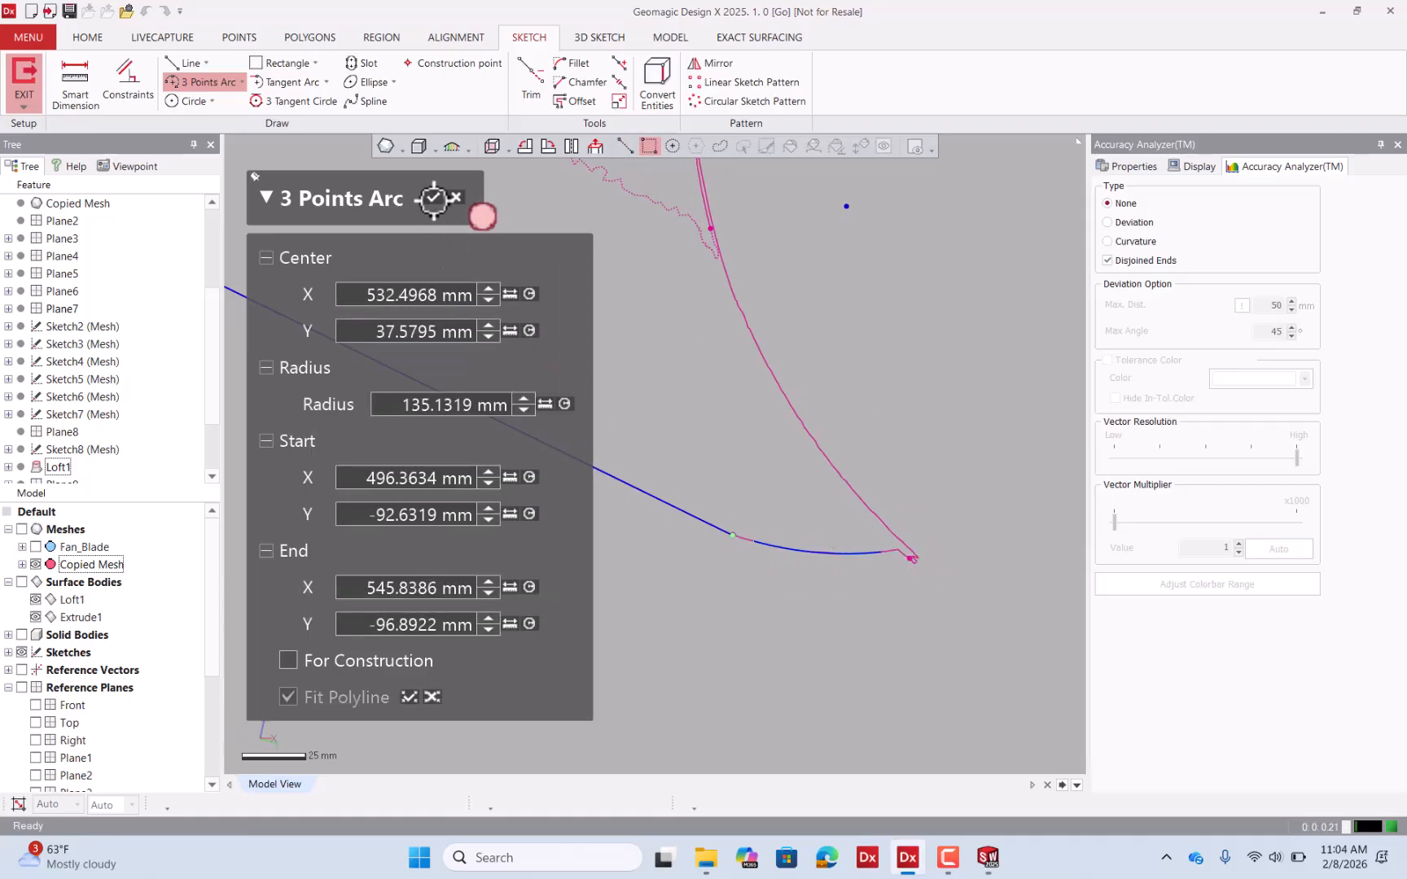
left_click(433, 198)
Corner-trim the line and arc to meet, and fillet their junction with a dimensioned radius of about 106 mm.
left_click(533, 94)
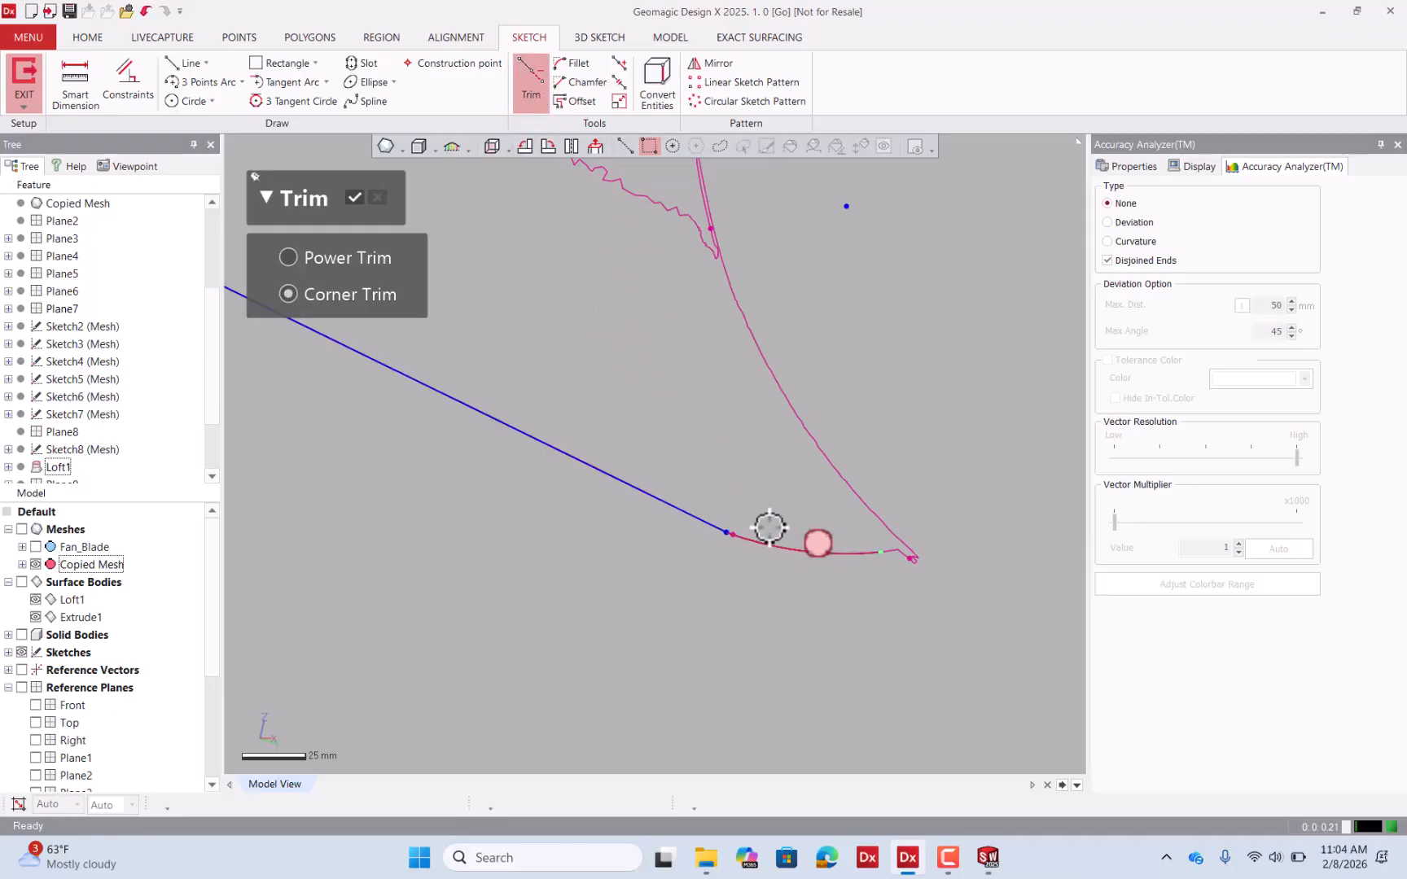
left_click(578, 63)
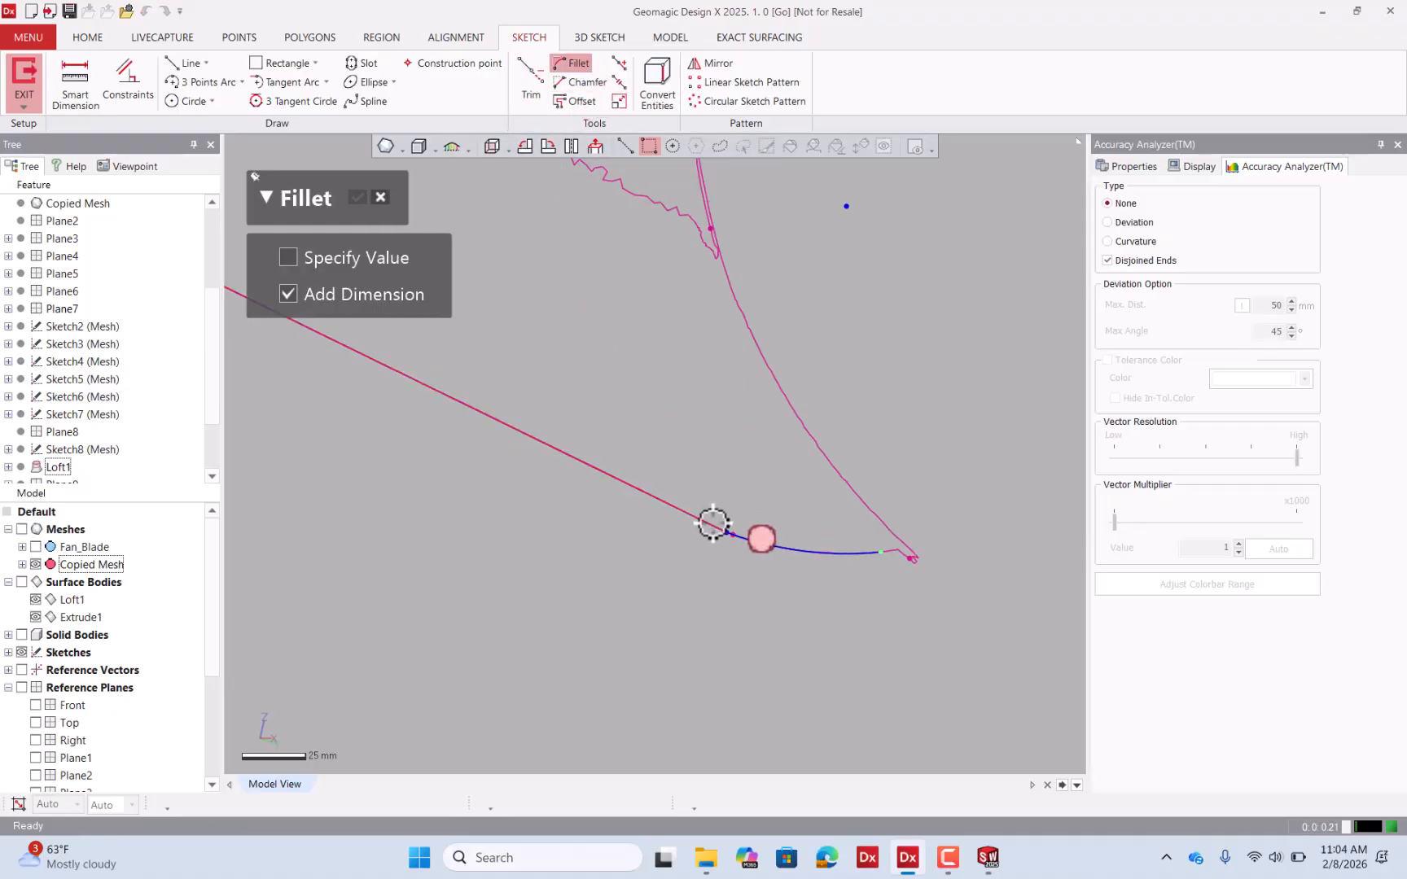
left_click(713, 524)
left_click(753, 543)
left_click(768, 548)
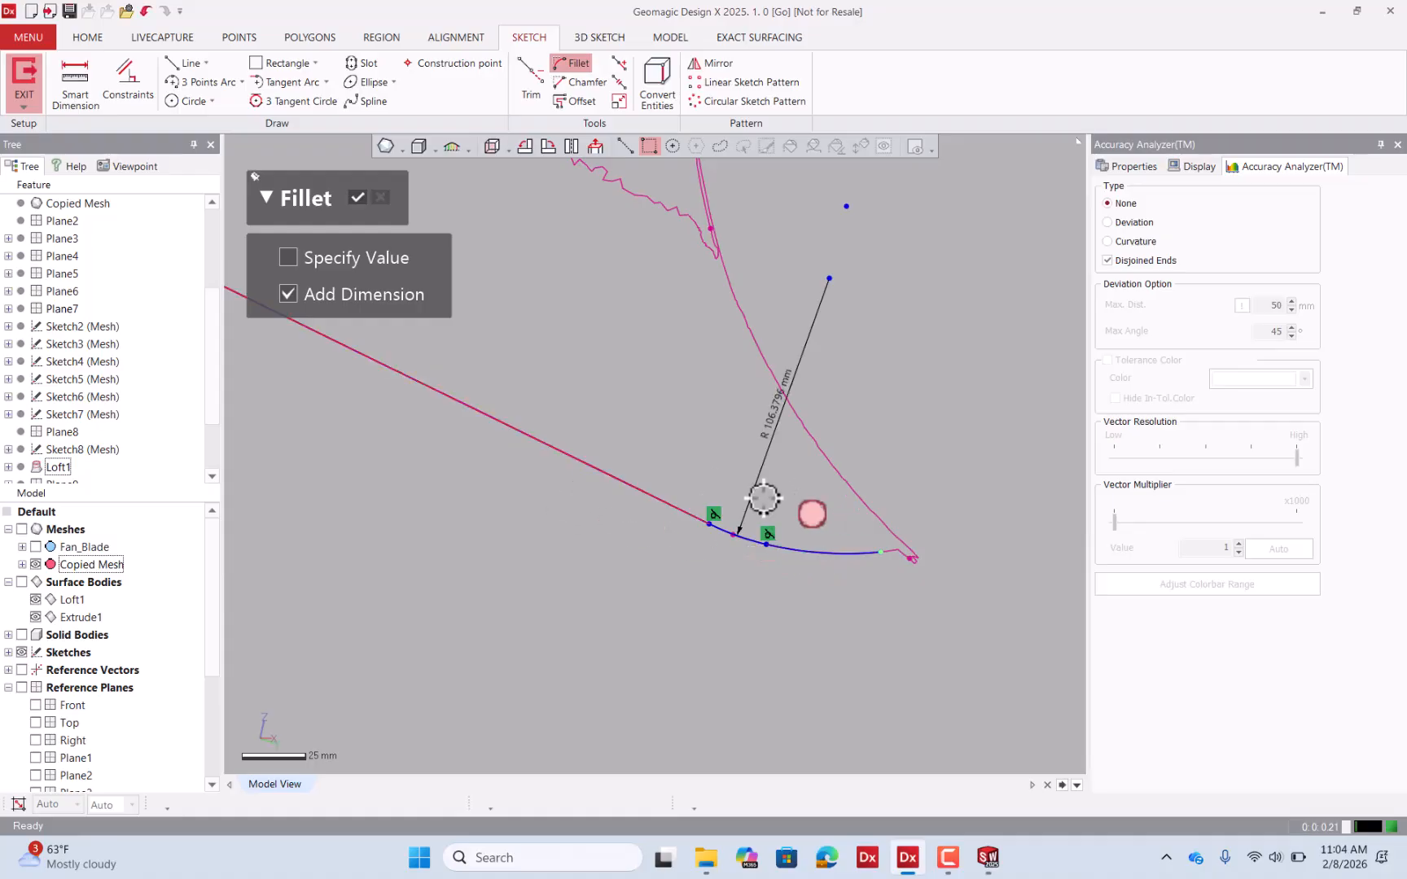
scroll(763, 499, "down", 2)
key("Escape")
scroll(779, 393, "down", 3)
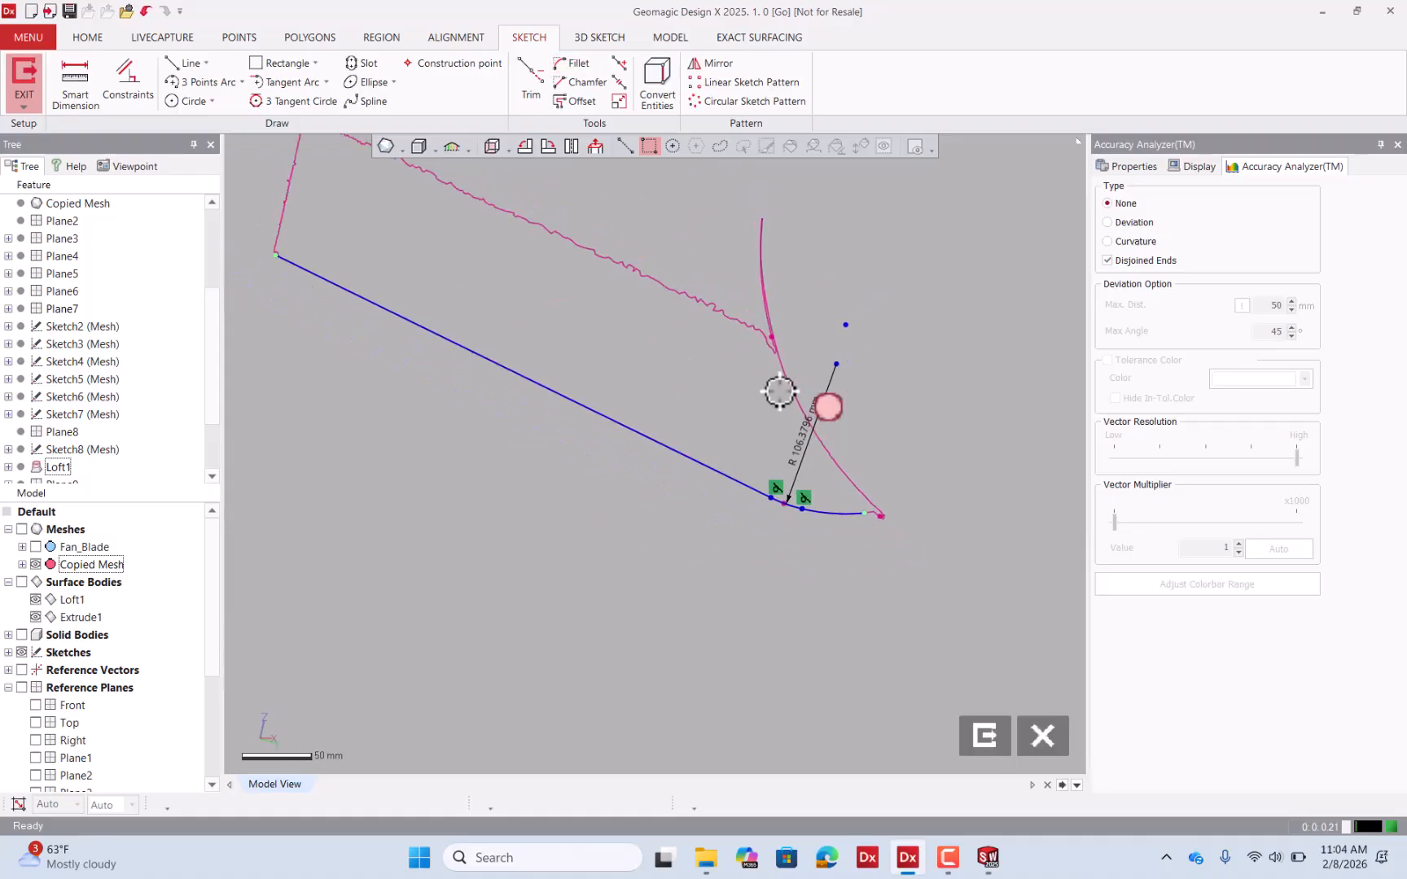
Show the surface bodies, extend the line past the extruded end surface and the arc past the blade's corner, and finish the sketch.
left_click(615, 101)
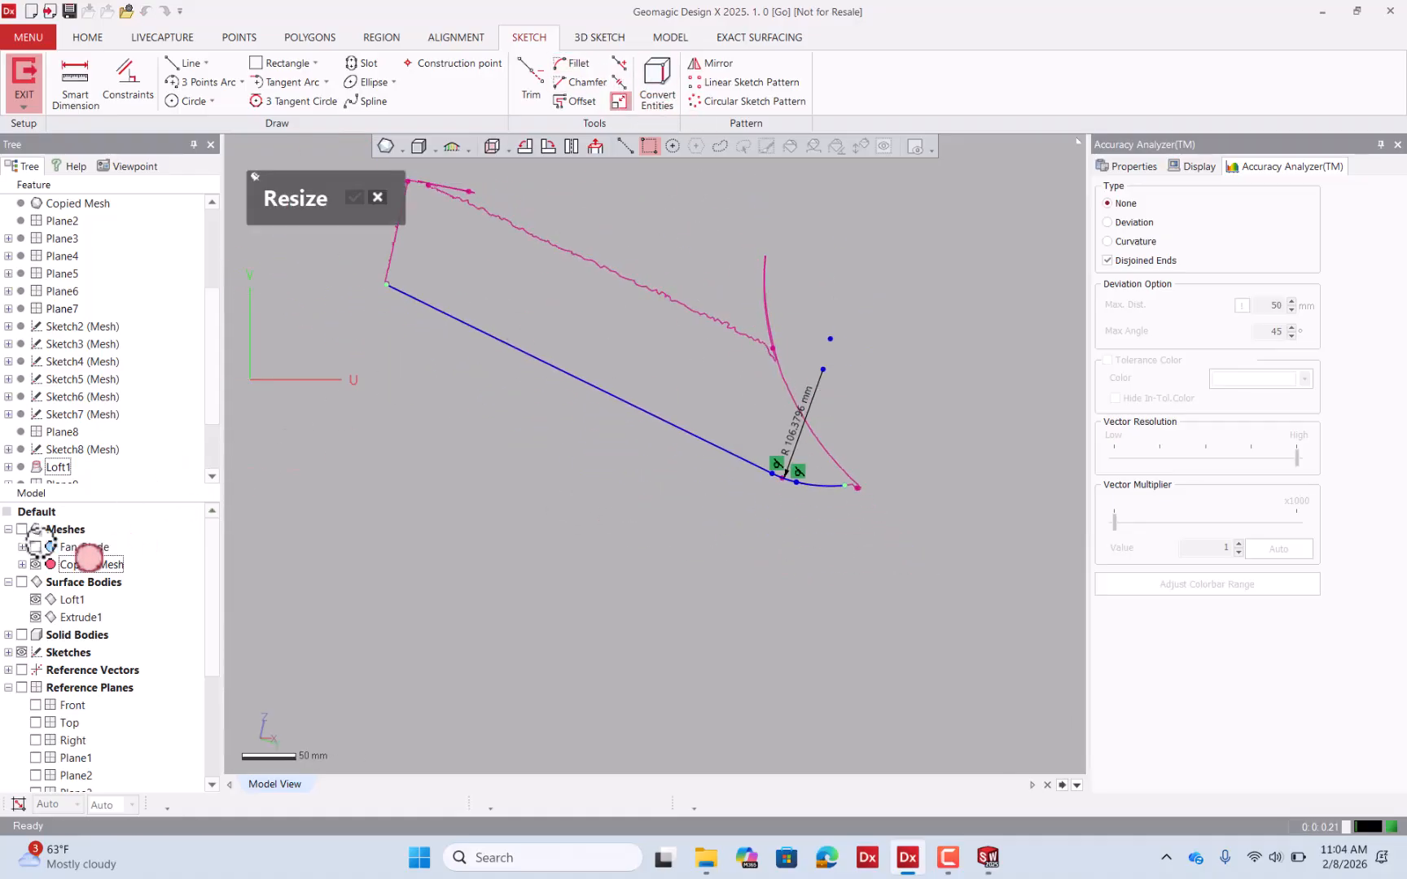
left_click(22, 582)
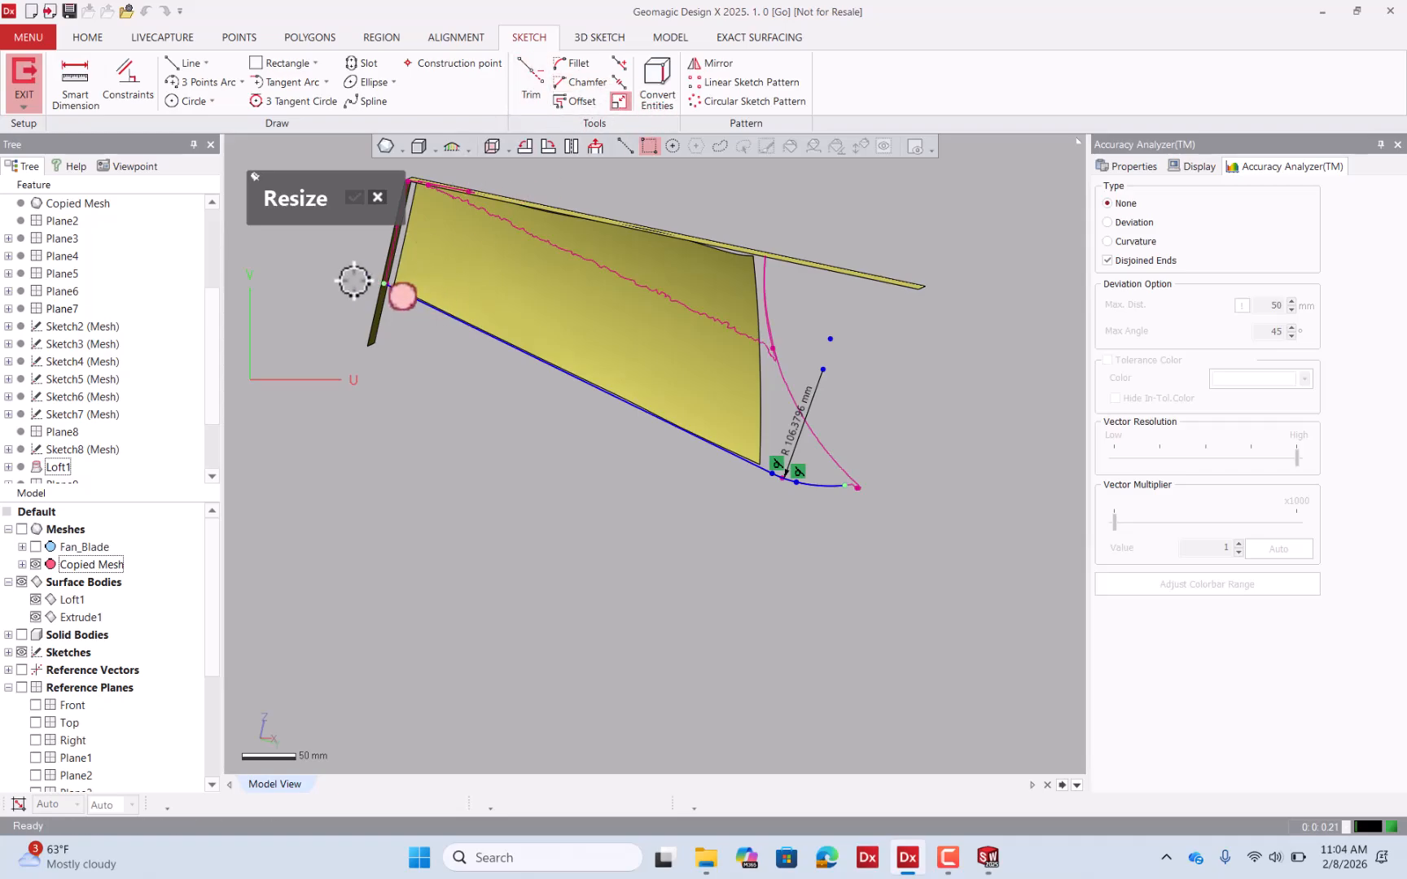
left_click_drag(336, 275, 334, 274)
left_click_drag(846, 486, 929, 478)
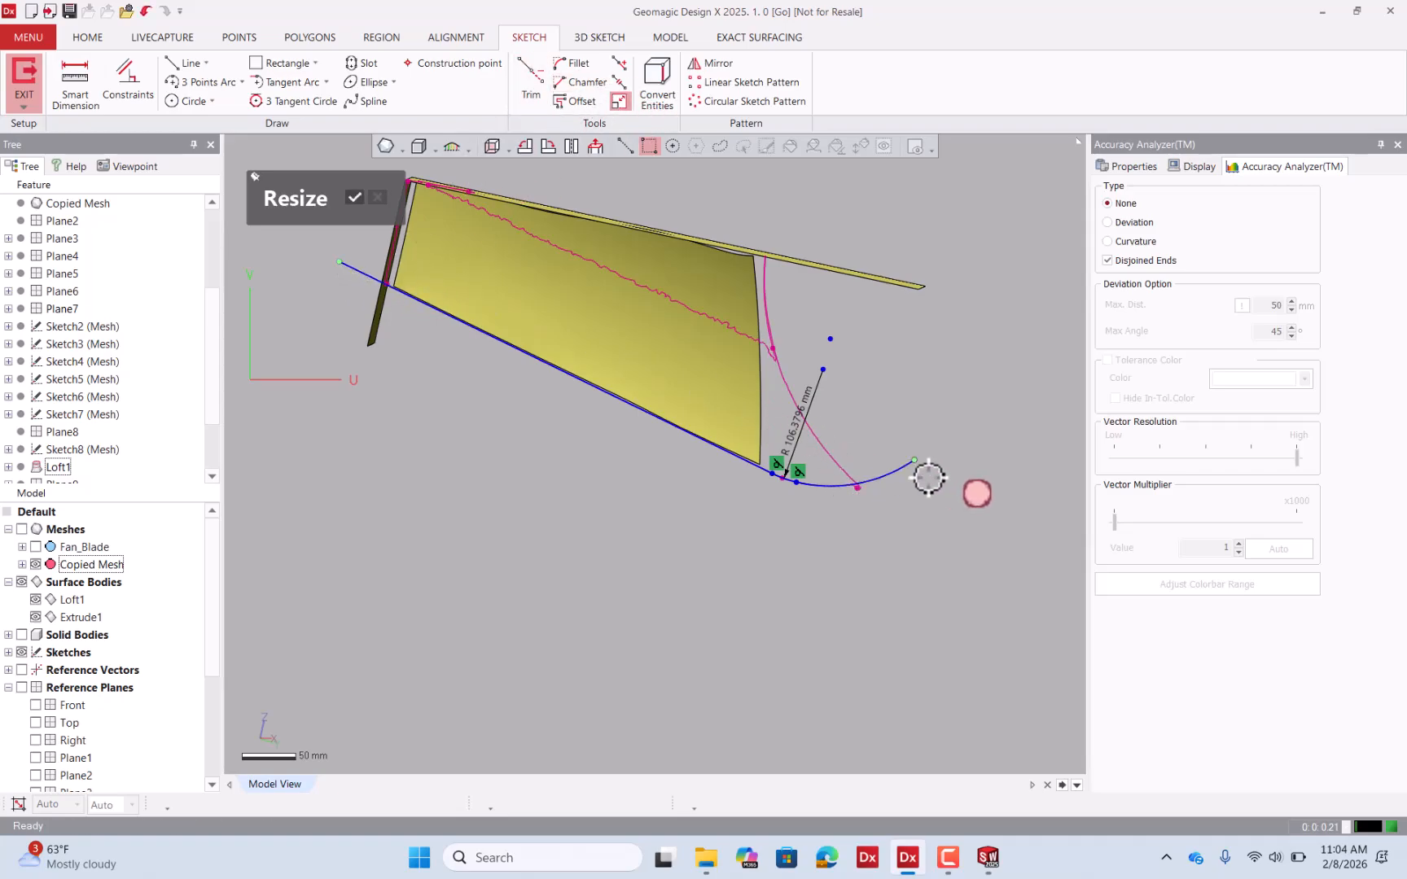
left_click(357, 198)
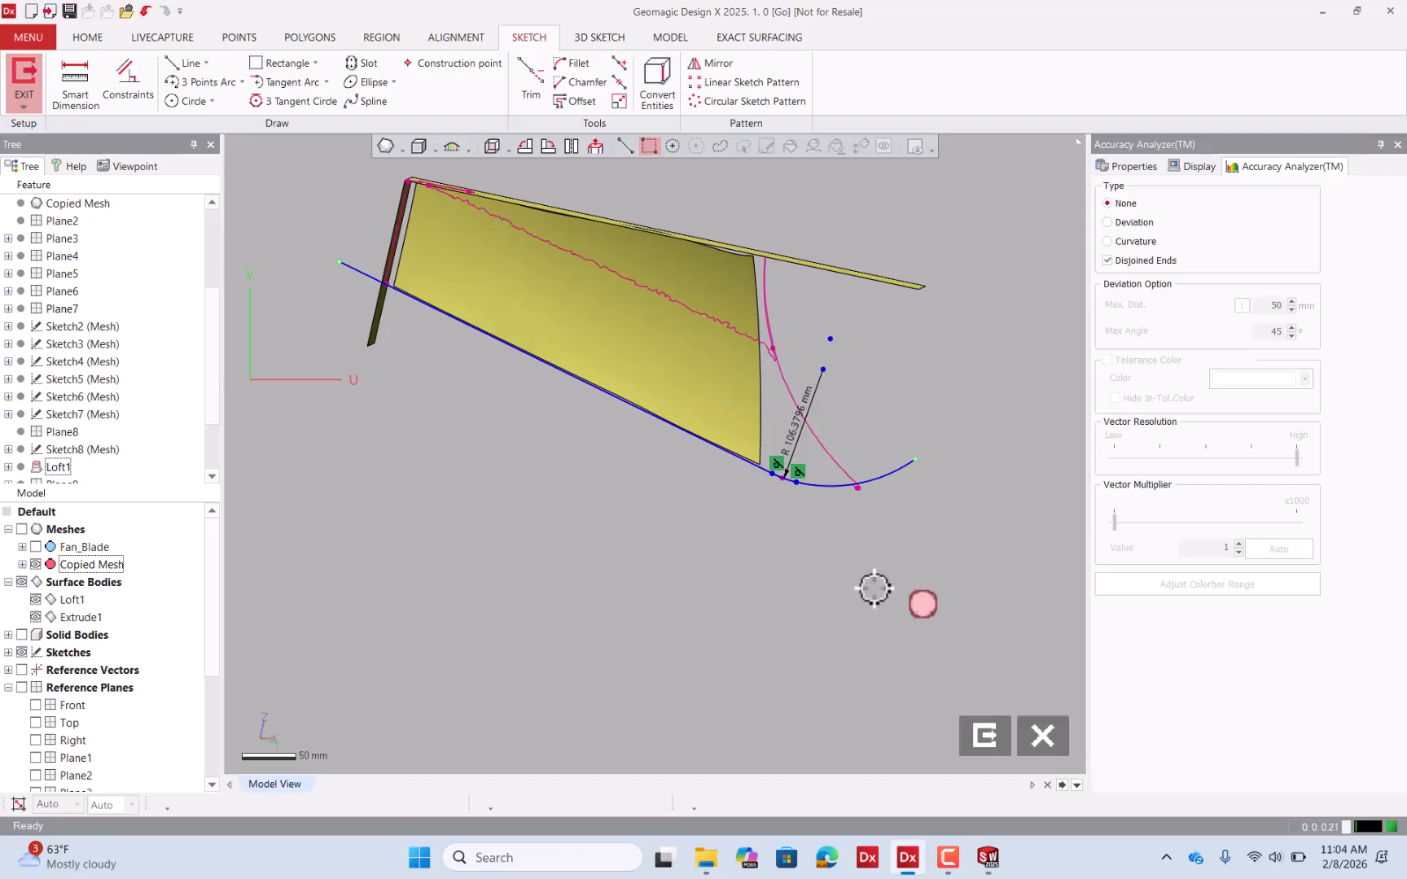
scroll(873, 587, "up", 1)
left_click(980, 737)
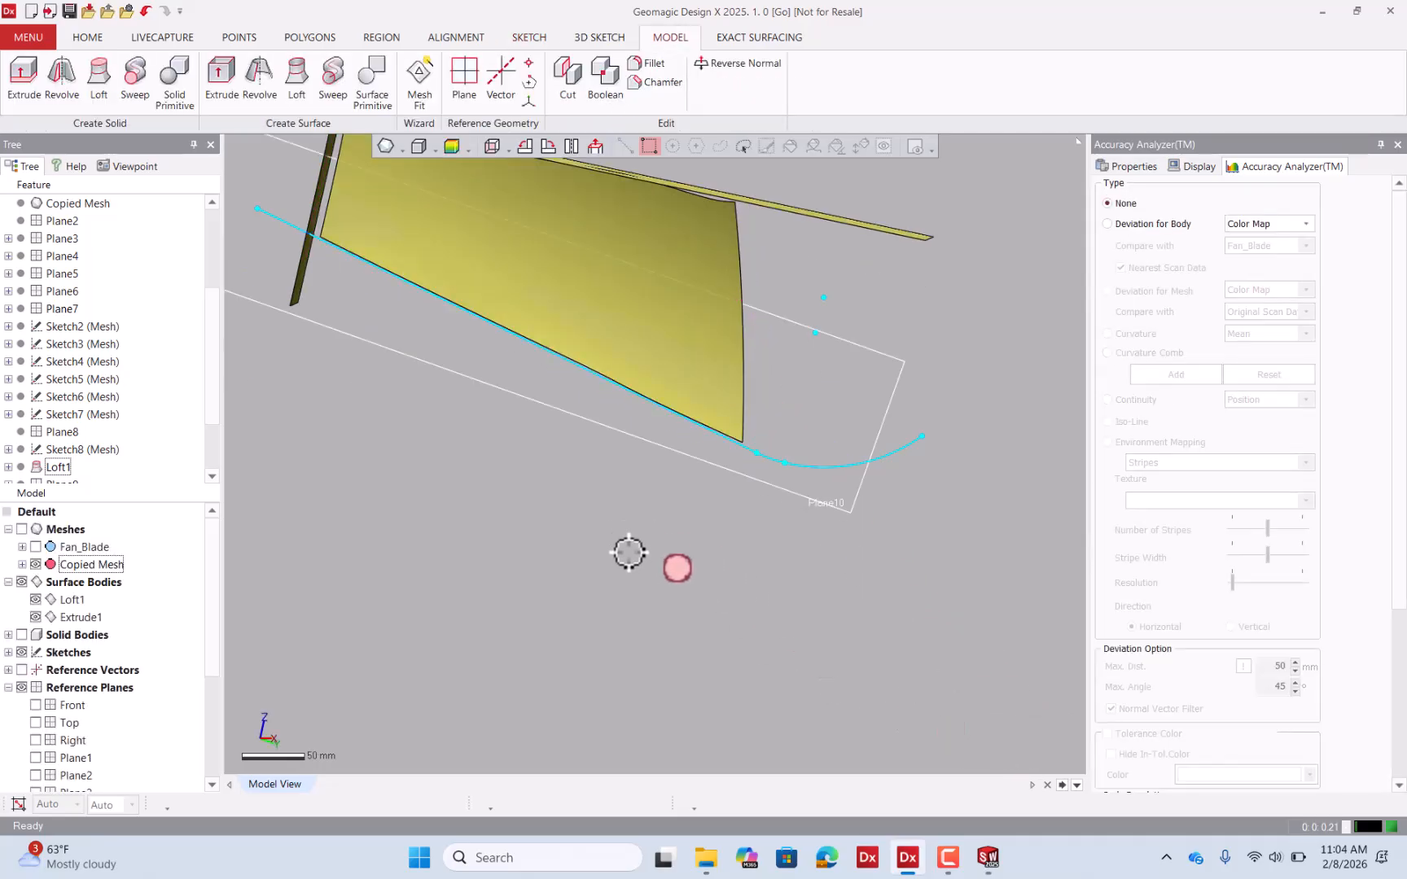
Extrude the lower-edge sketch chain into a surface, using the Mid Plane method with a 70 mm length.
mouse_move(597, 578)
right_mouse_down()
mouse_move(775, 368)
mouse_move(719, 367)
mouse_move(632, 320)
mouse_move(597, 346)
mouse_move(495, 259)
right_mouse_up()
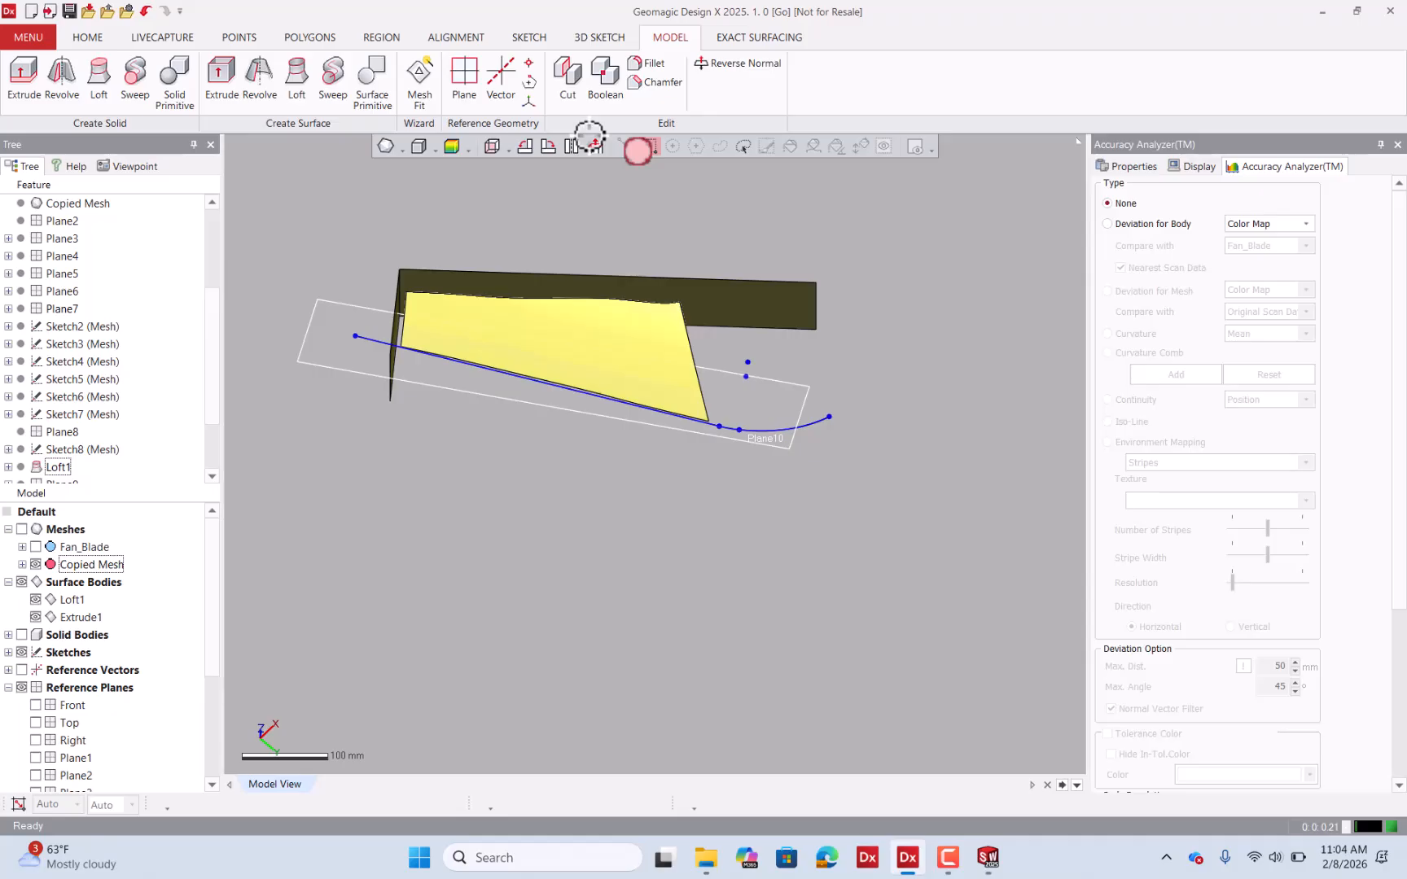
left_click(221, 78)
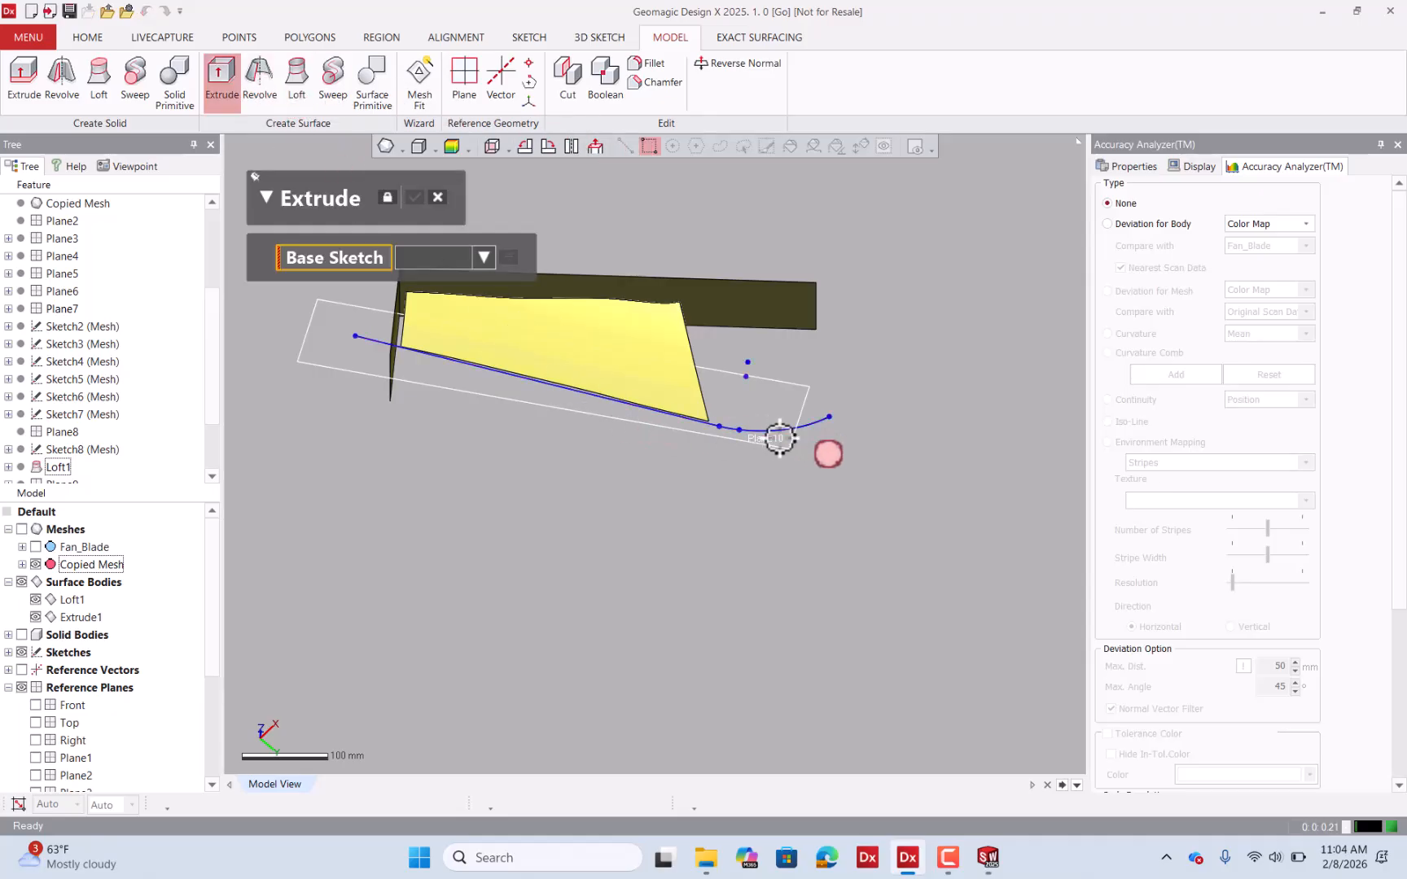
left_click(764, 433)
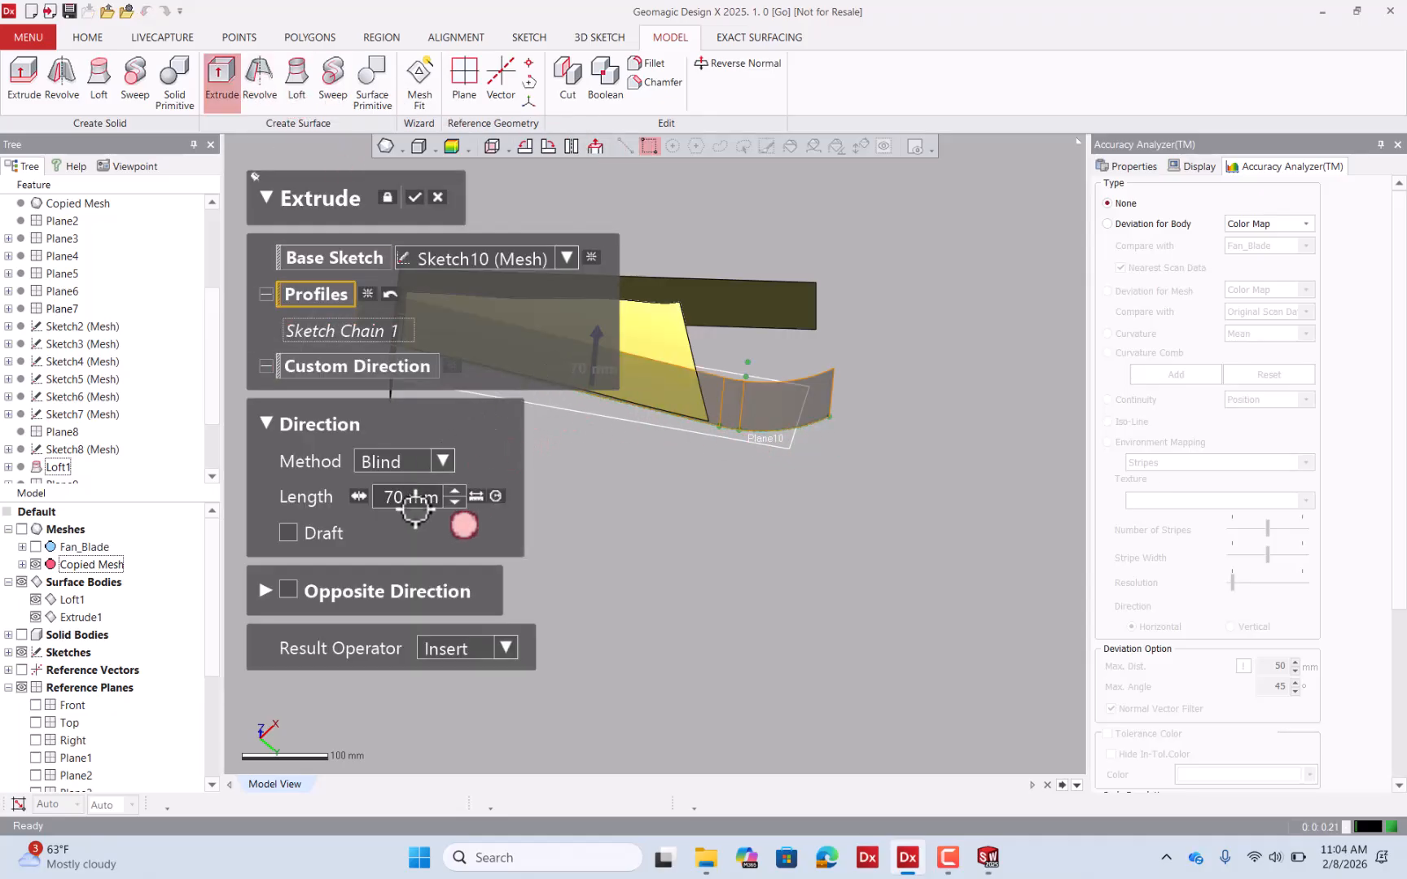
left_click(425, 462)
left_click(446, 563)
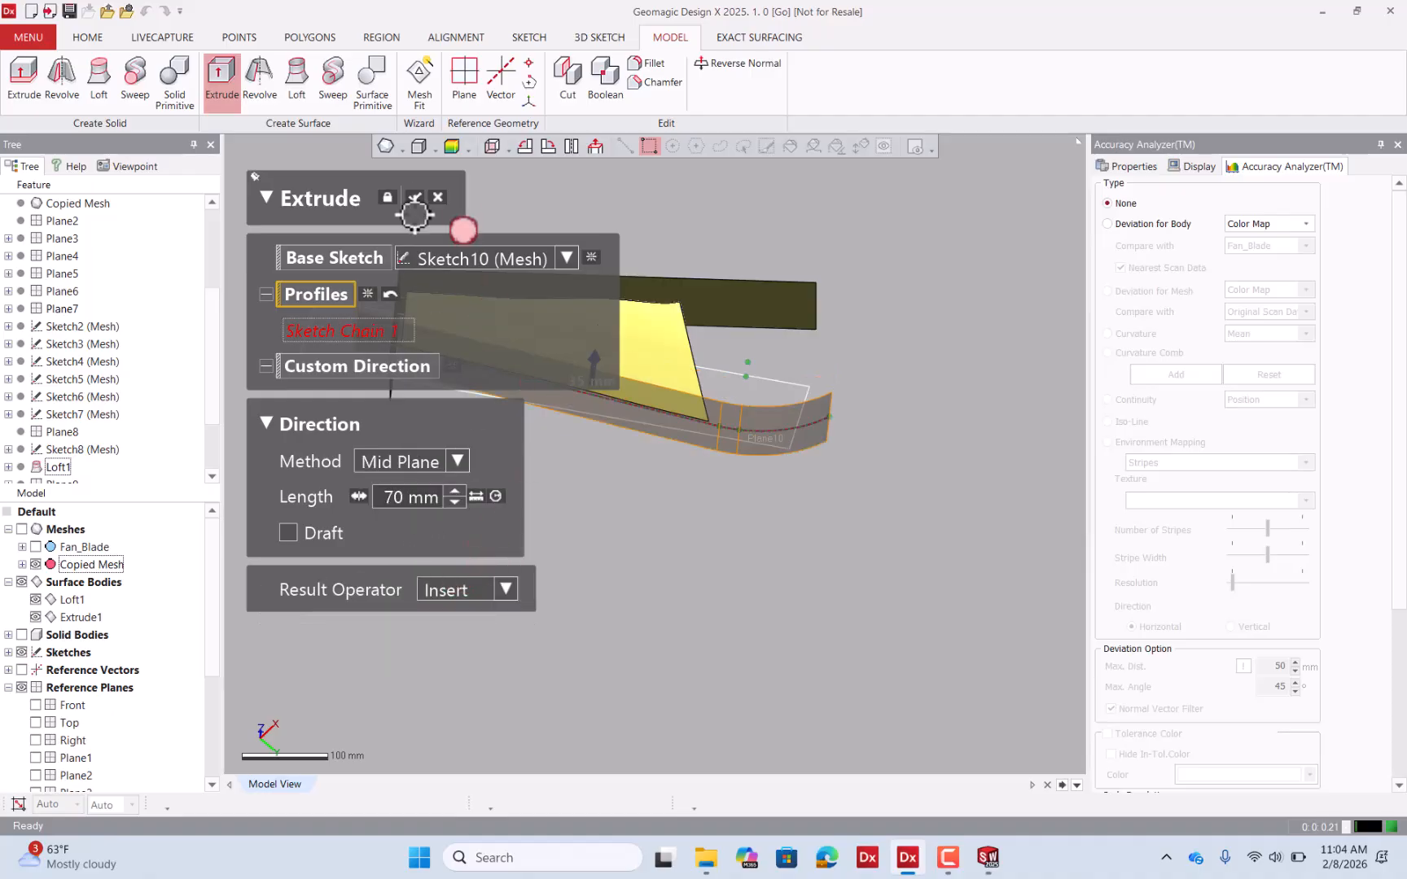
left_click(414, 195)
Examine the extruded trim surfaces and the first trim sketch, and check the transferred part in SOLIDWORKS before returning to Geomagic Design X.
right_click_drag(602, 286, 686, 562)
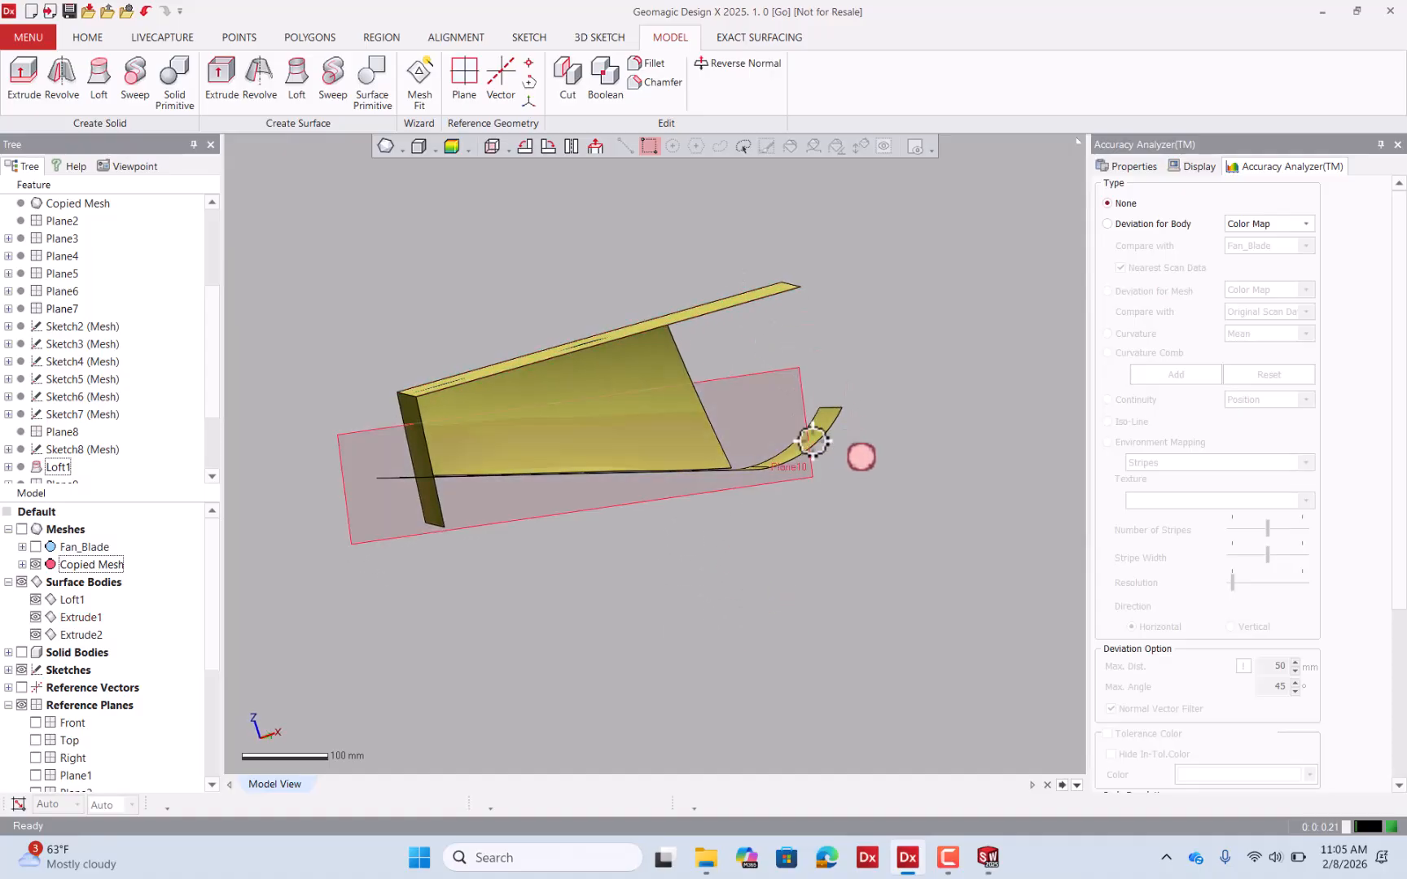
left_click(495, 395)
scroll(95, 377, "down", 2)
left_click(76, 417)
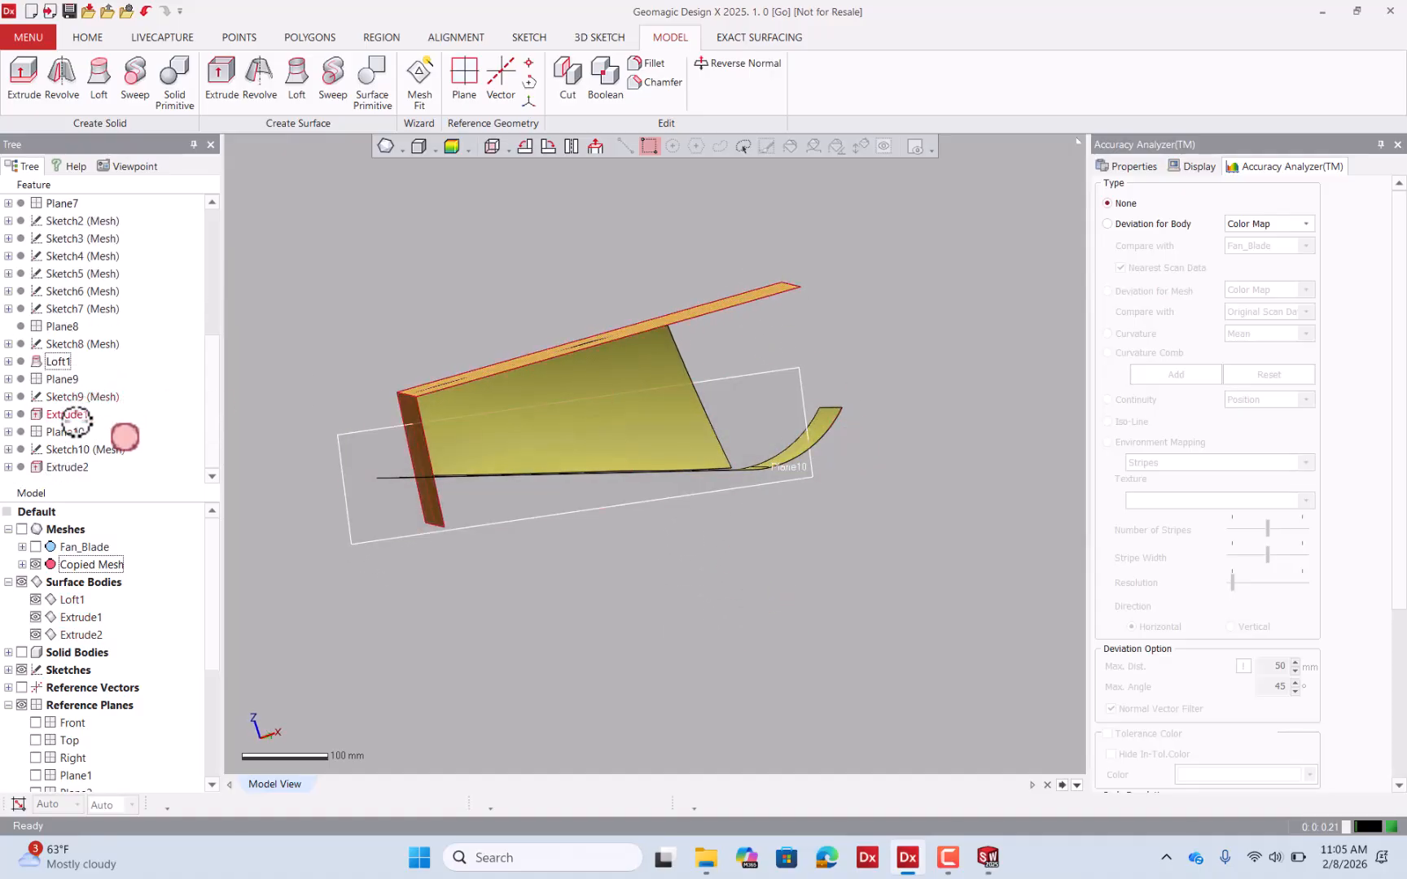
left_click(75, 396)
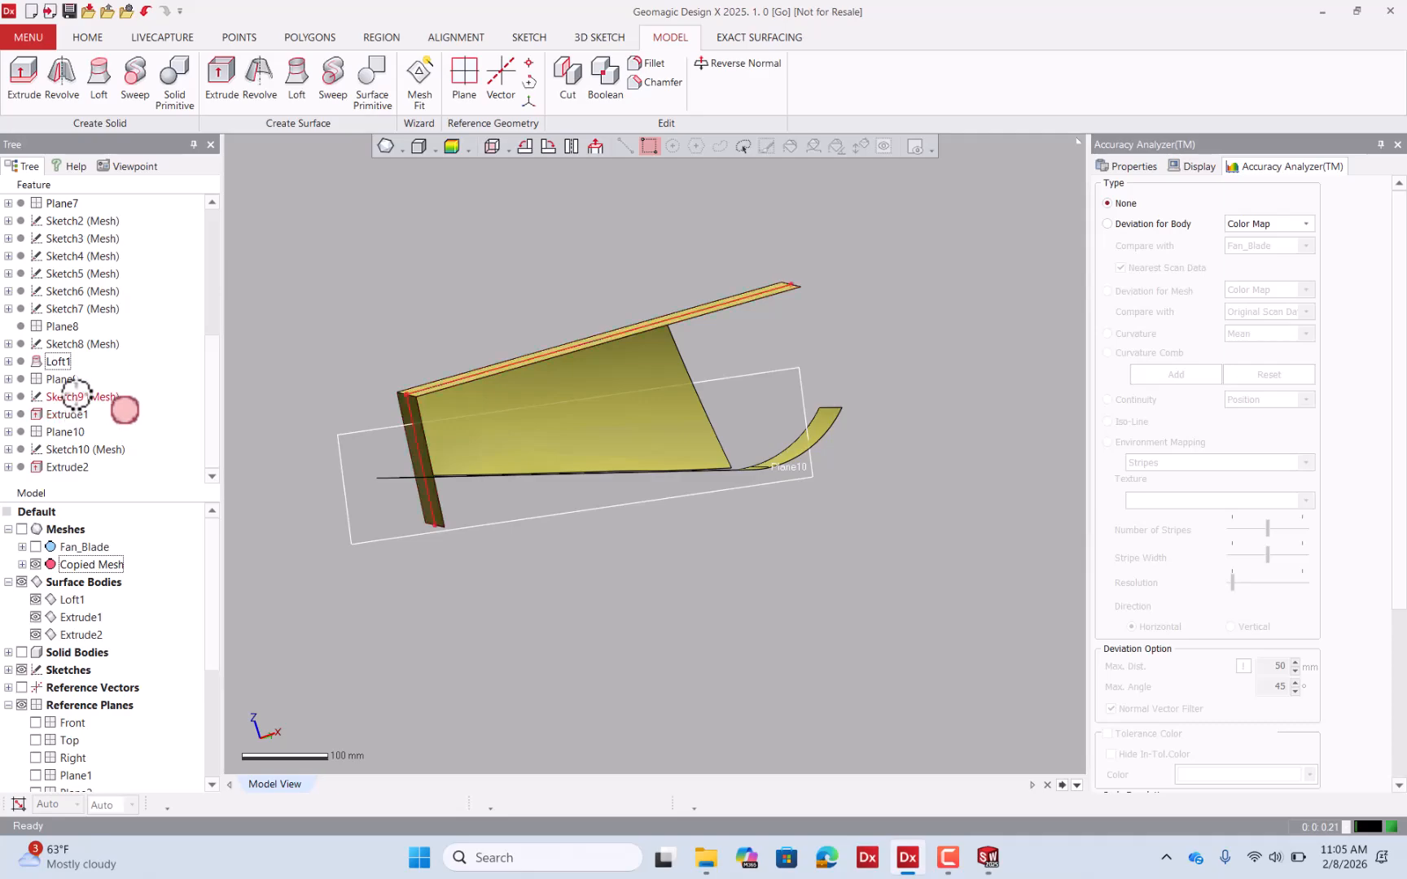
left_click(984, 856)
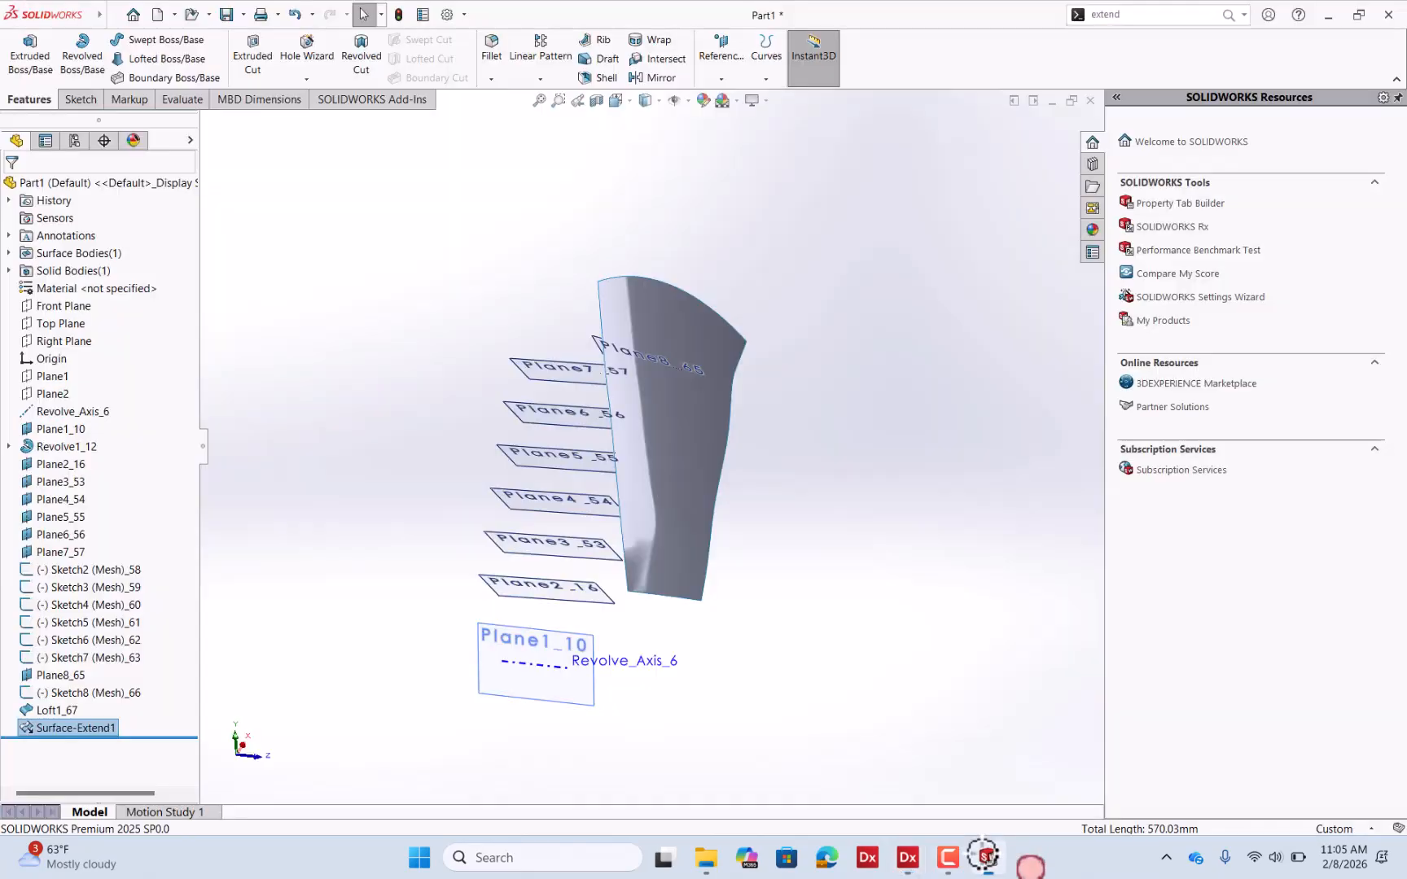
left_click(910, 858)
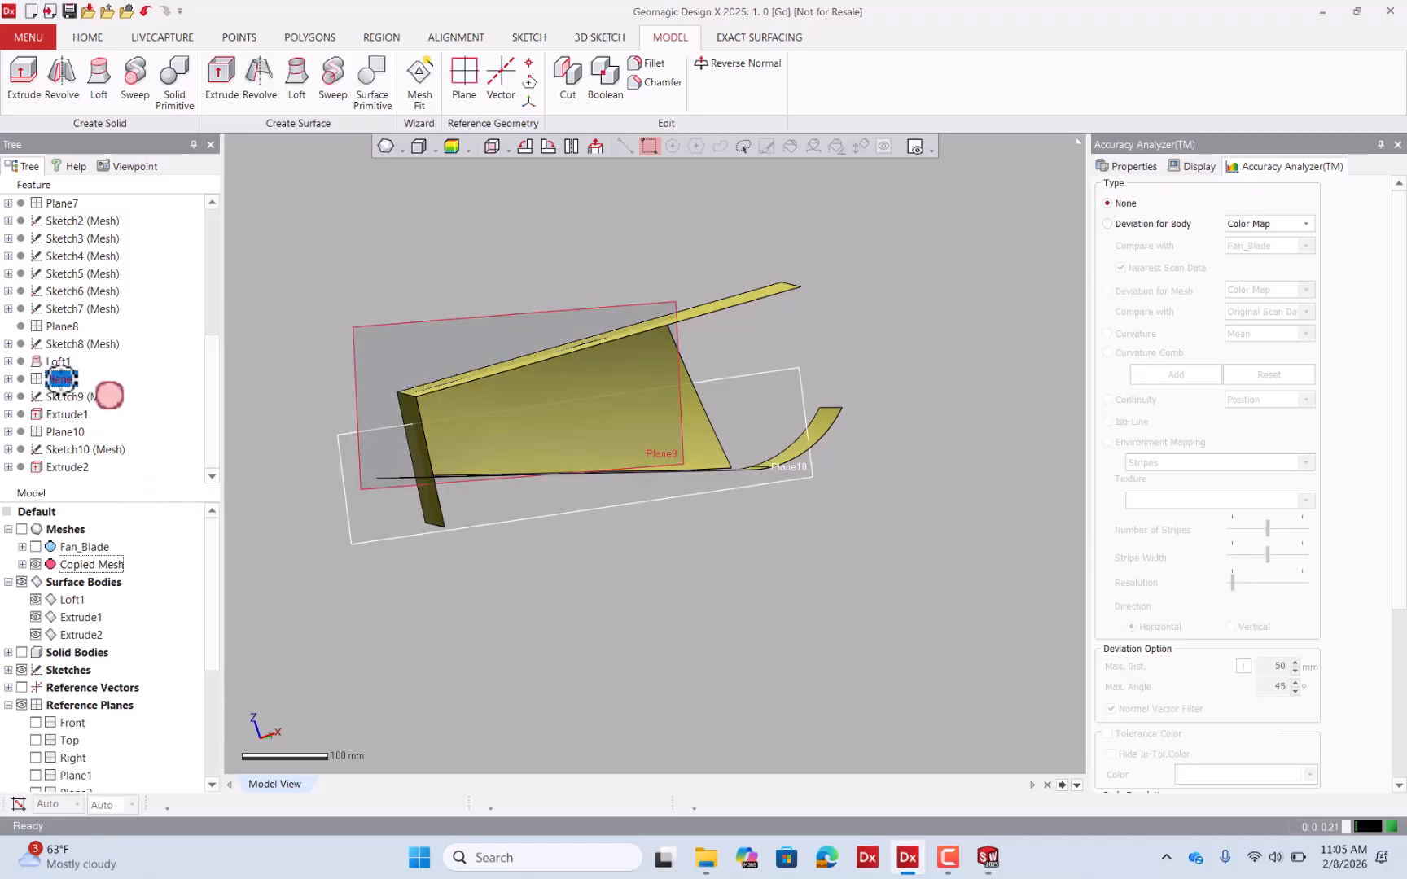
Transfer the features from Plane9 onward to SOLIDWORKS by LiveTransfer, using the Resume From Selected Feature option.
left_click(61, 379)
left_click(86, 36)
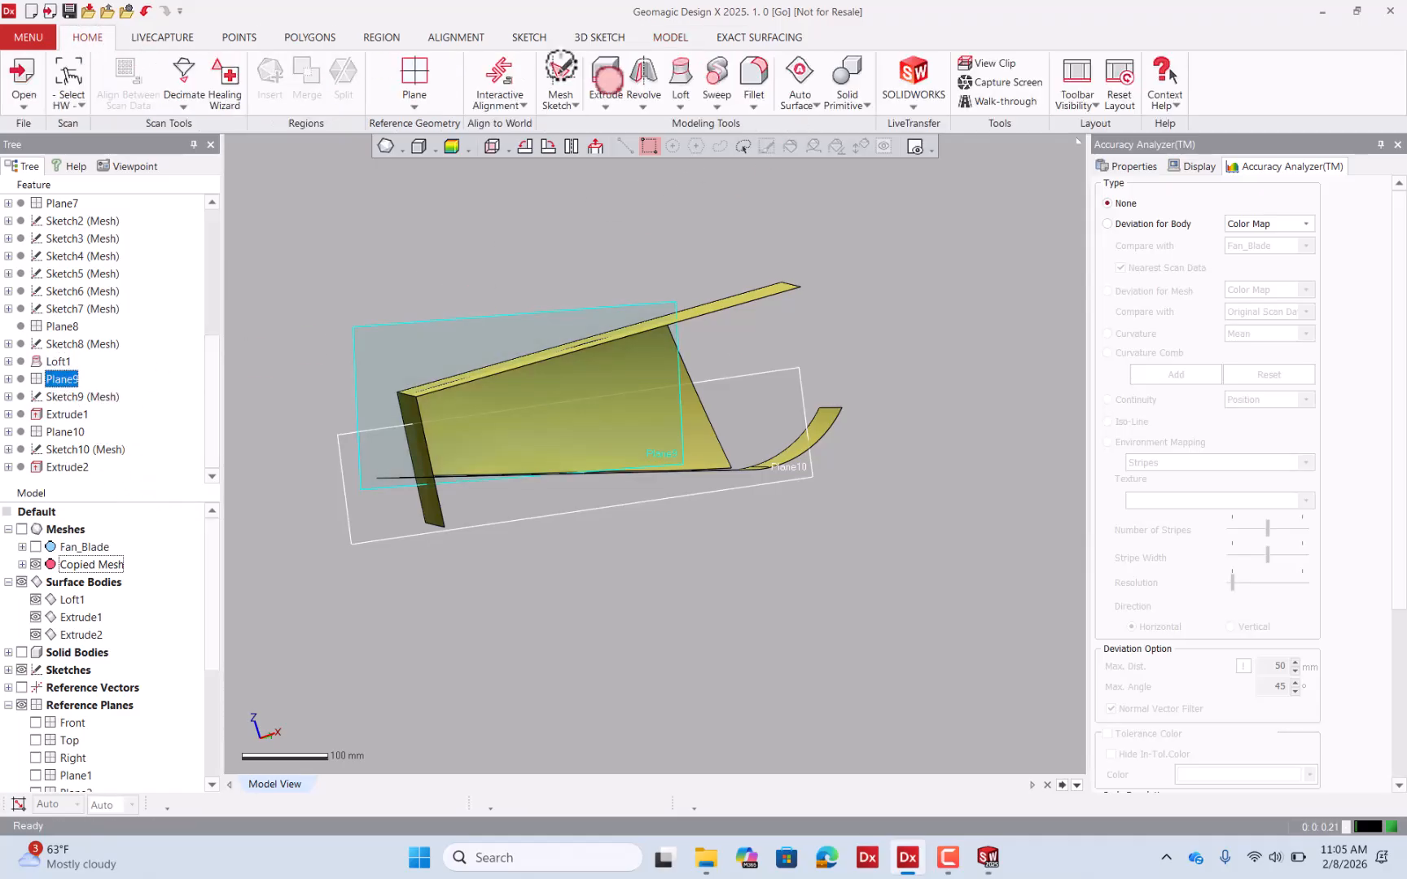
left_click(916, 97)
left_click(949, 135)
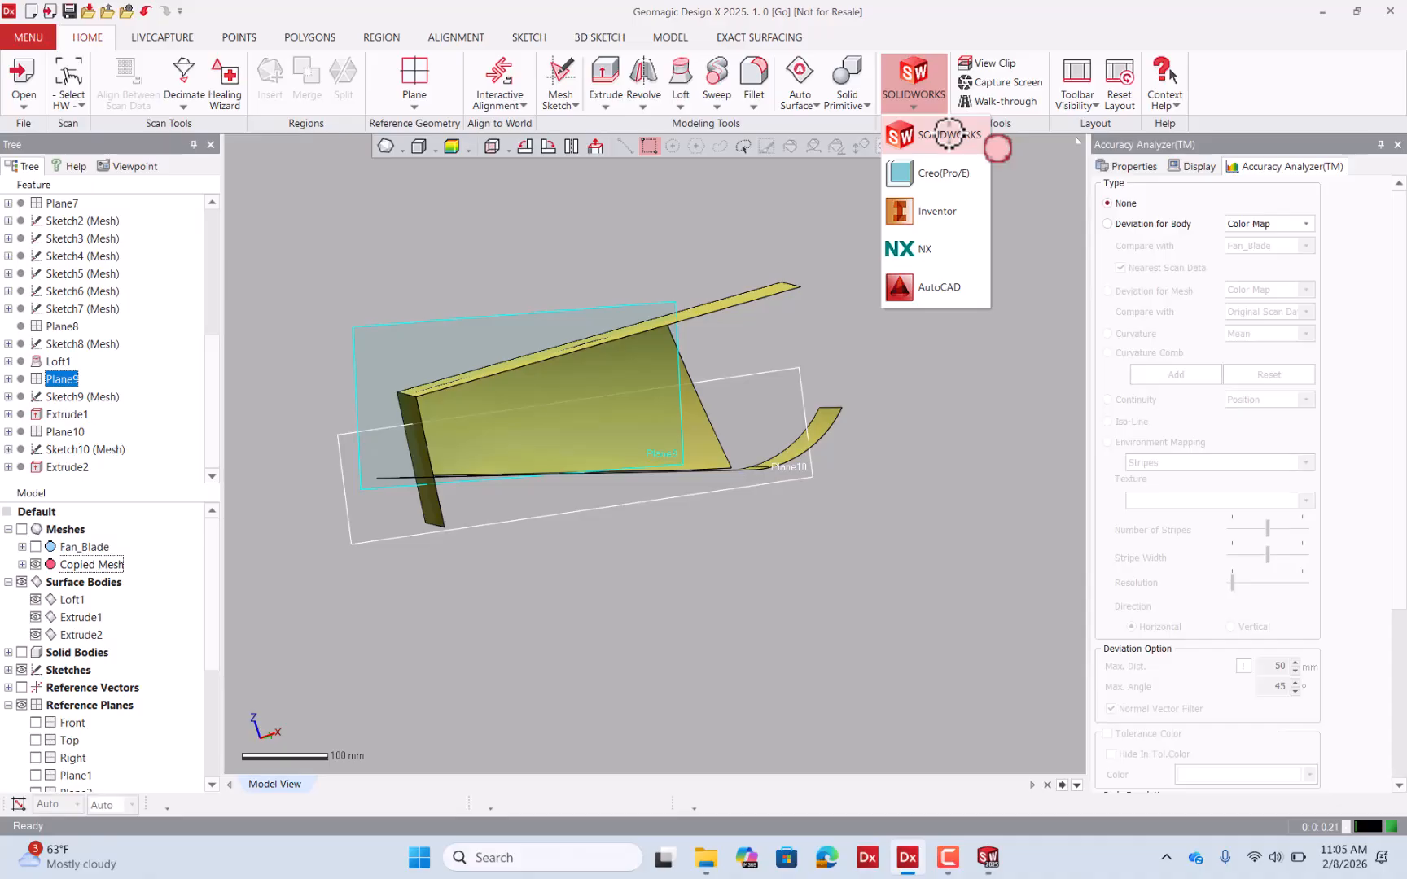
left_click(949, 135)
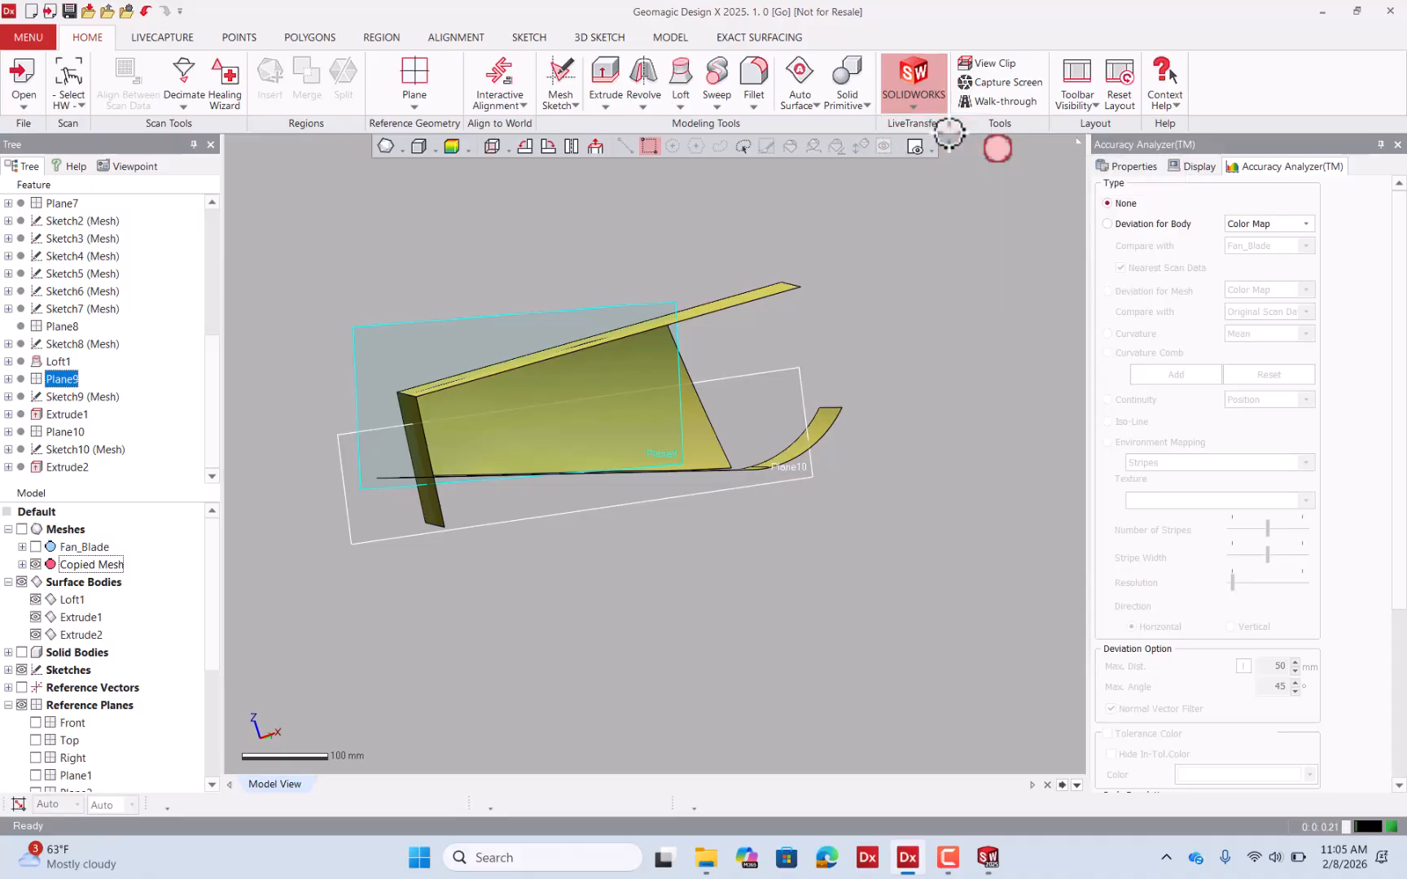
left_click(432, 294)
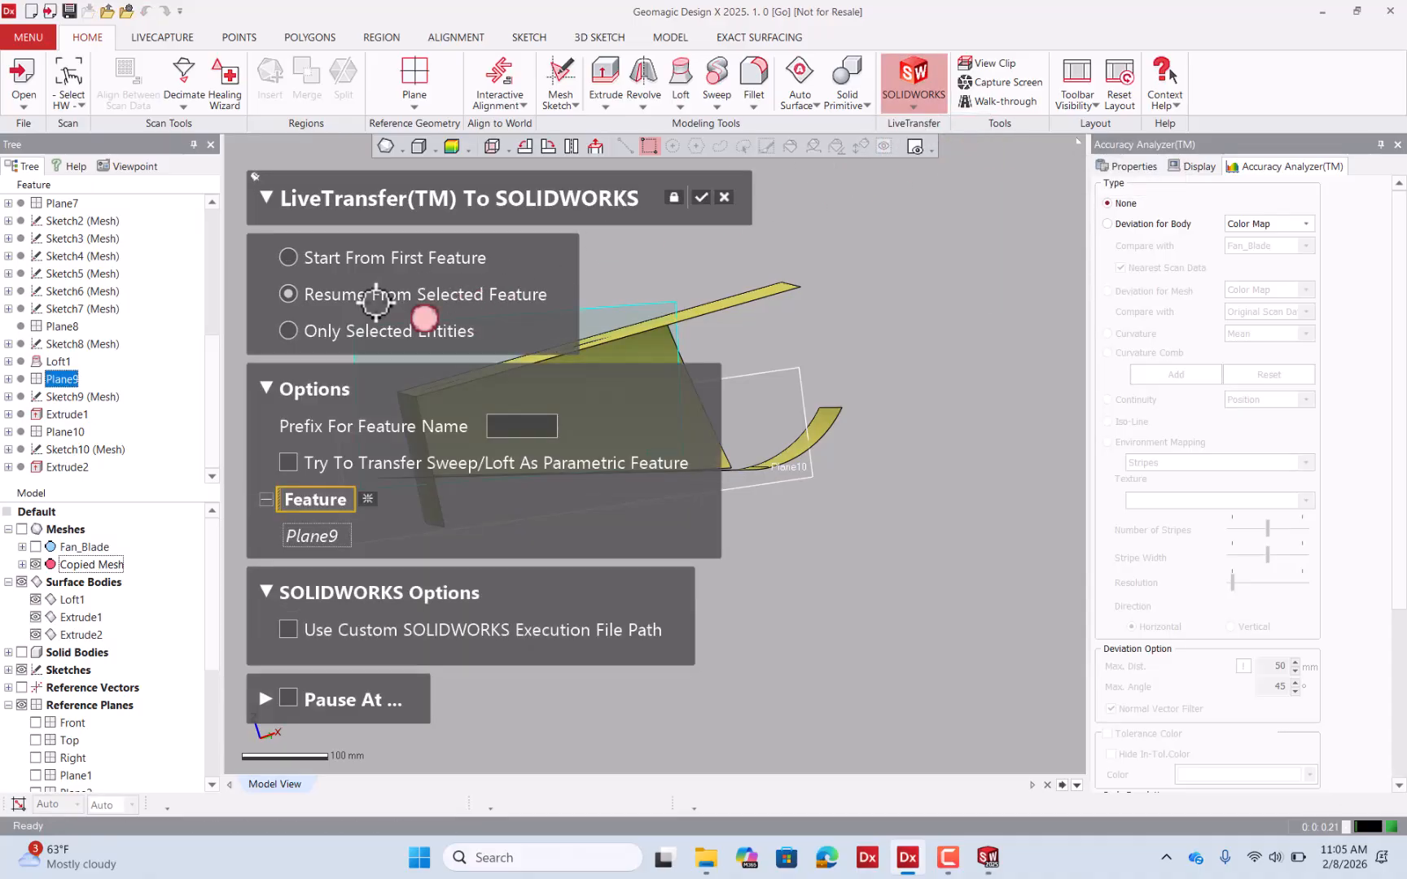
left_click(62, 378)
left_click(701, 198)
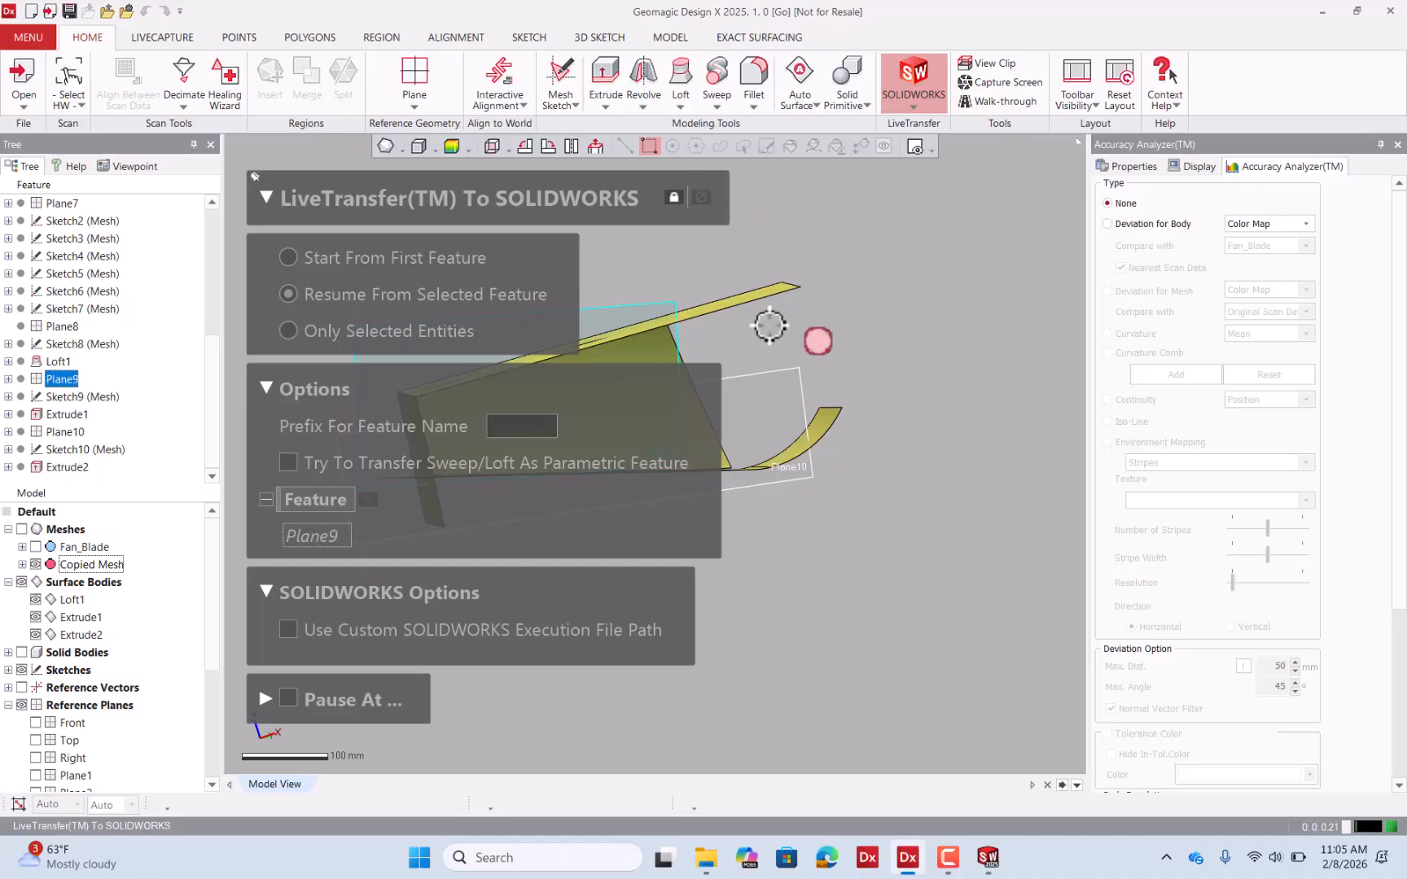
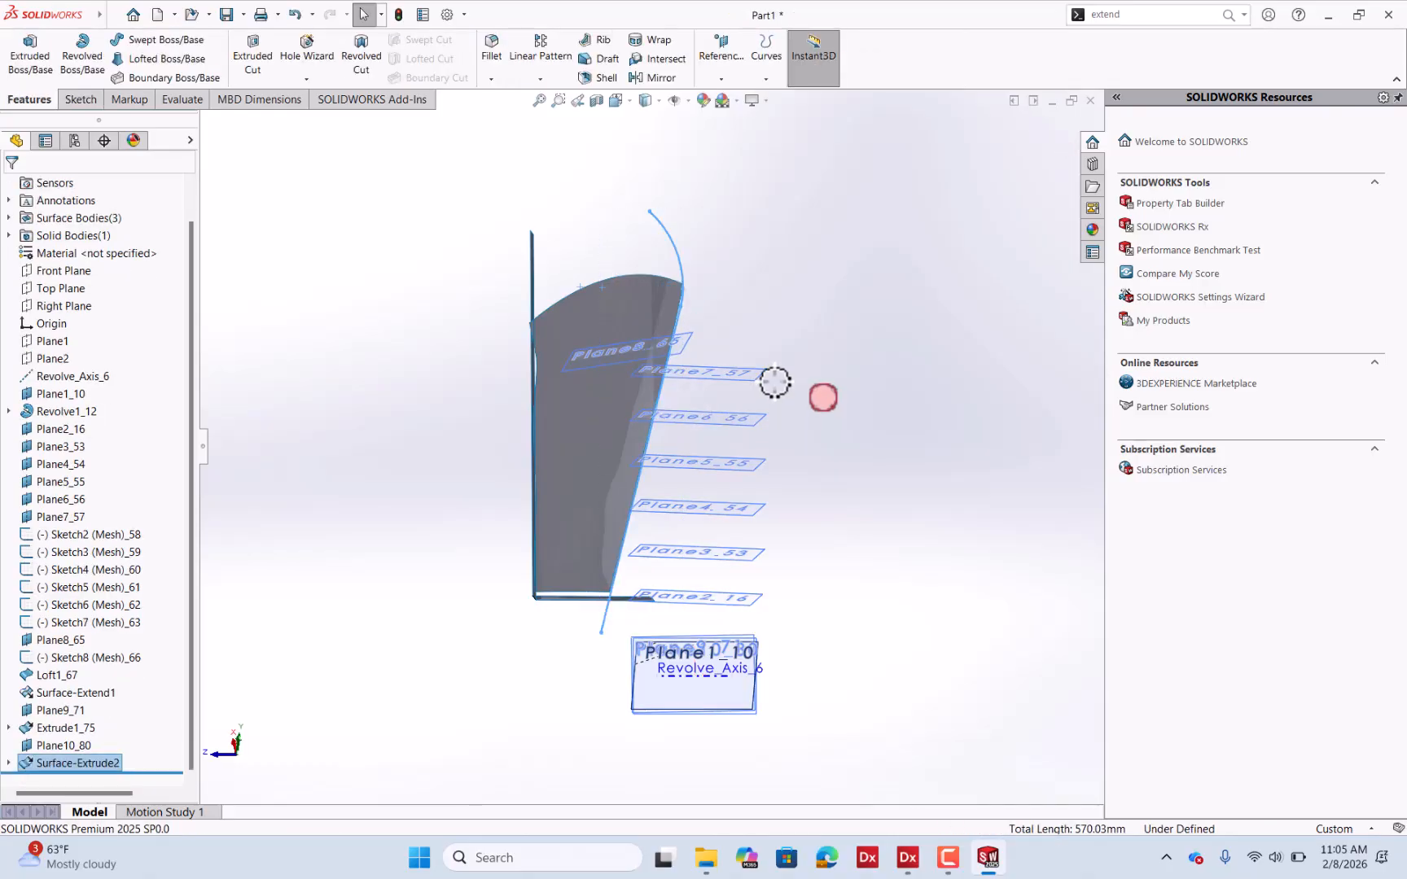
left_click(813, 423)
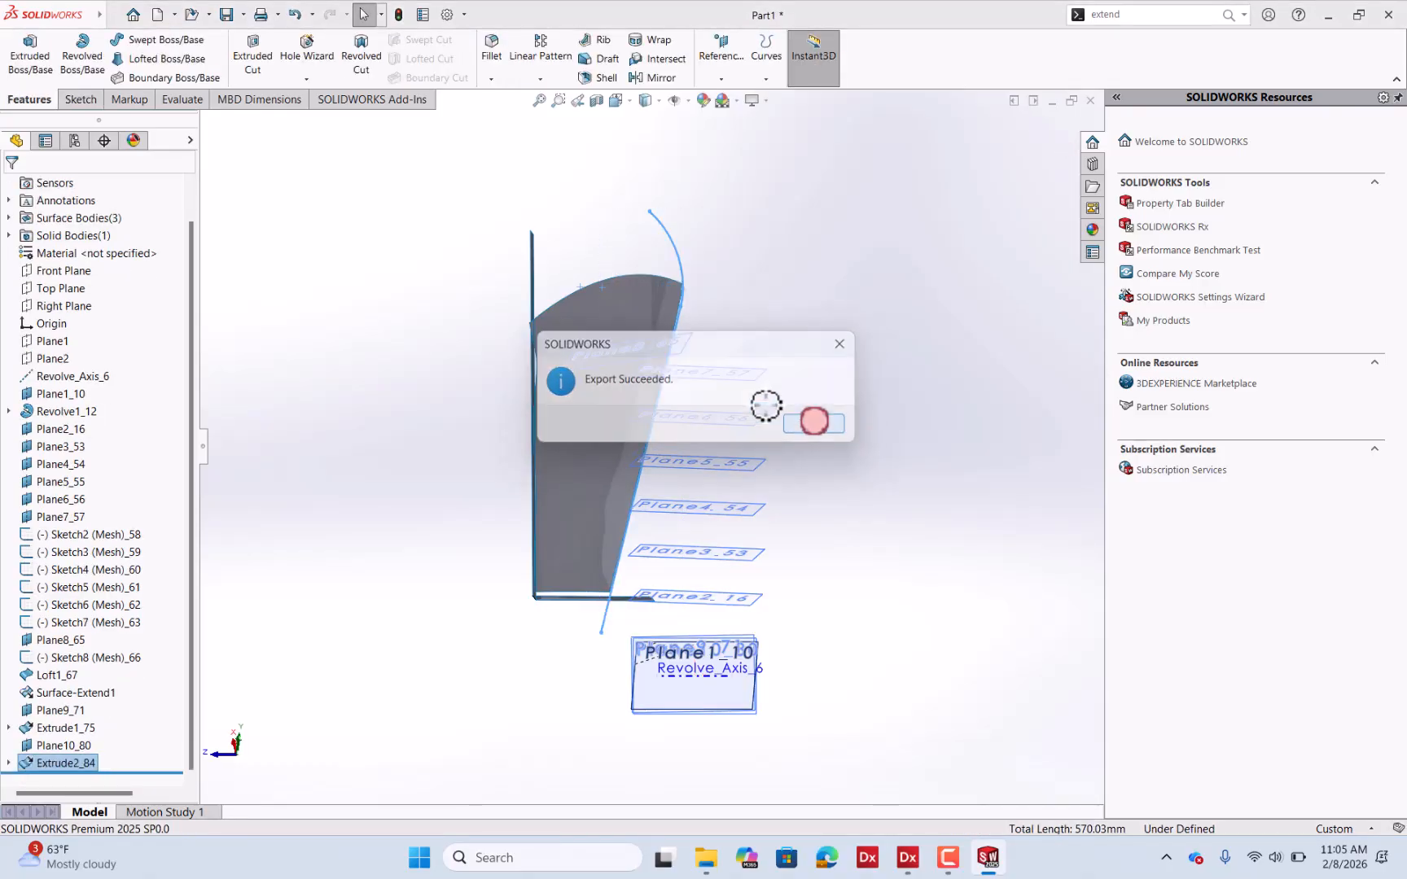
Start an Extend Surface operation on the transferred blade part in SOLIDWORKS.
middle_click_drag(423, 322, 808, 476)
scroll(667, 380, "down", 5)
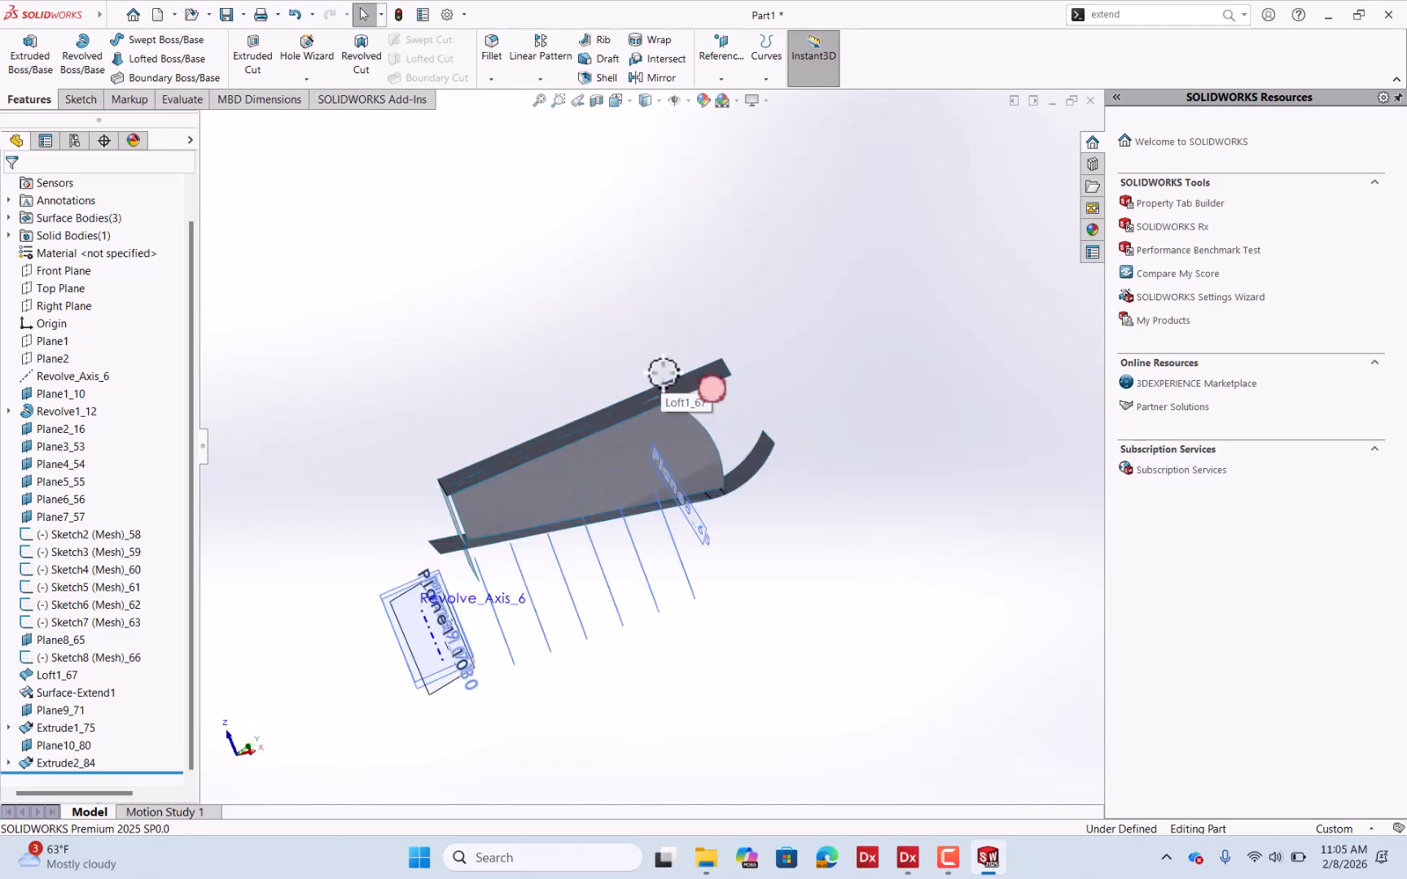
scroll(661, 424, "up", 1)
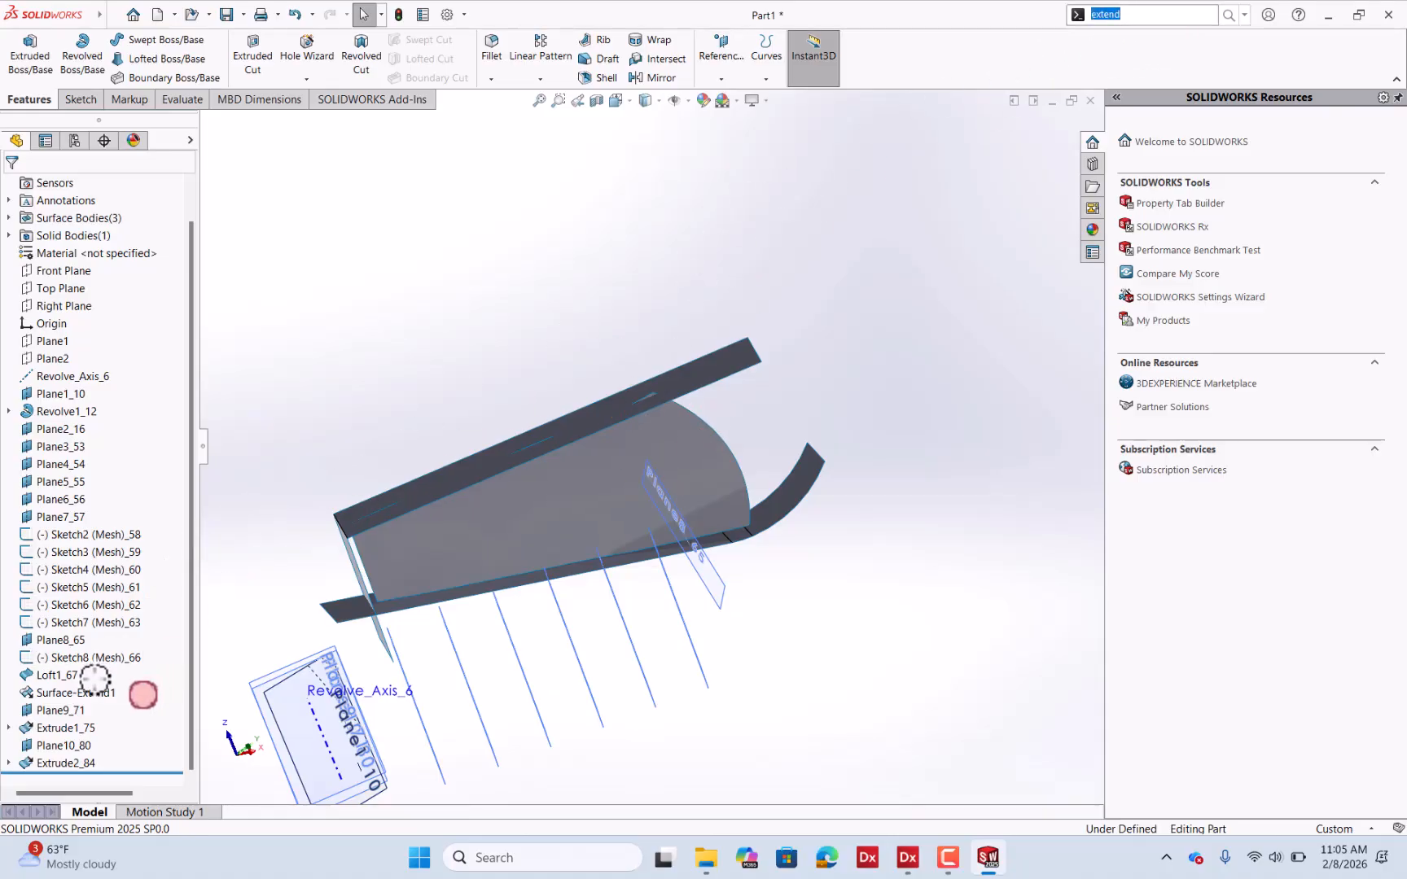
left_click(1140, 15)
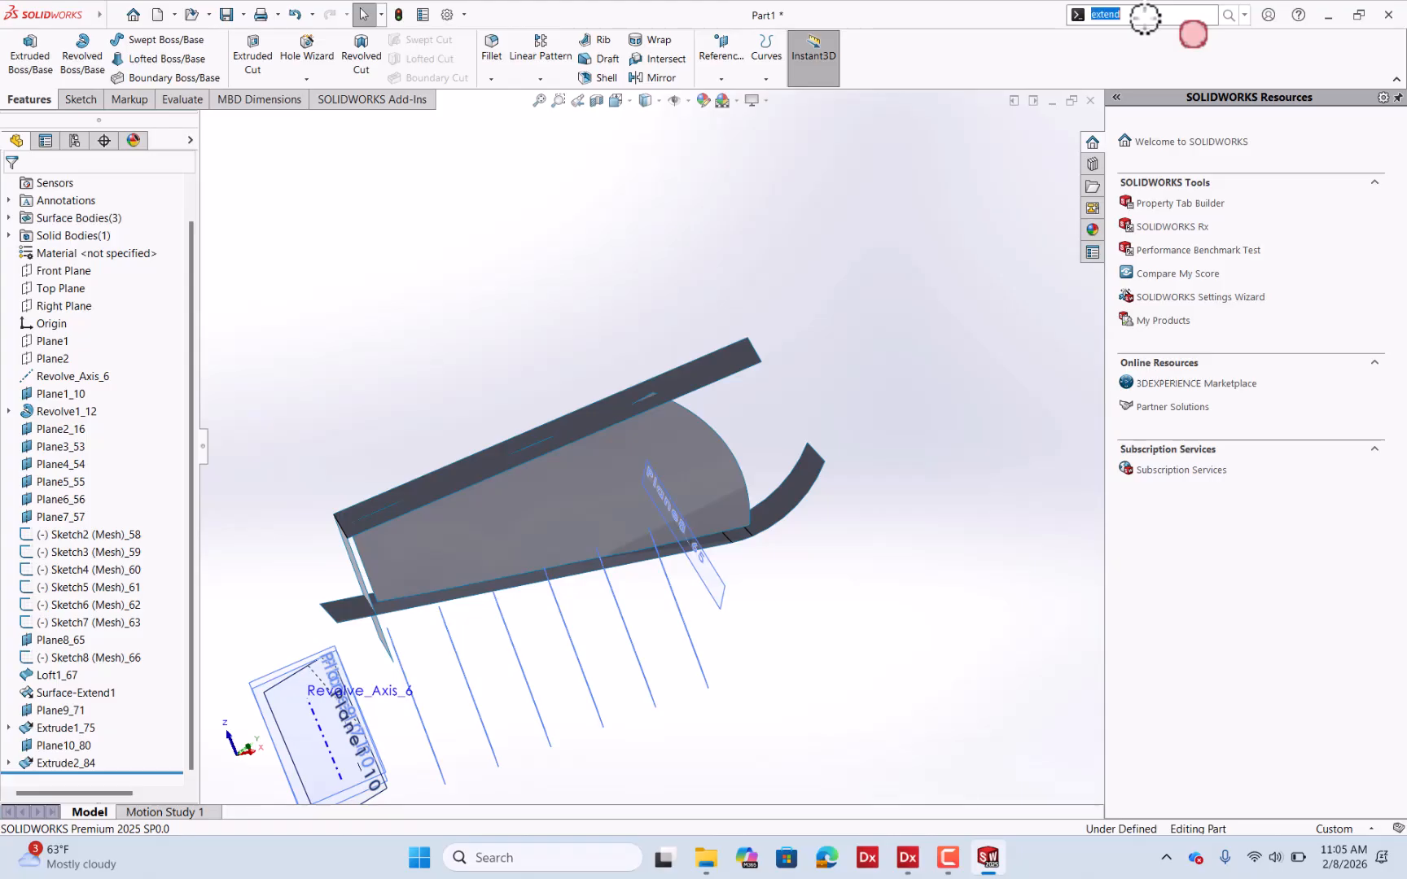
type("d")
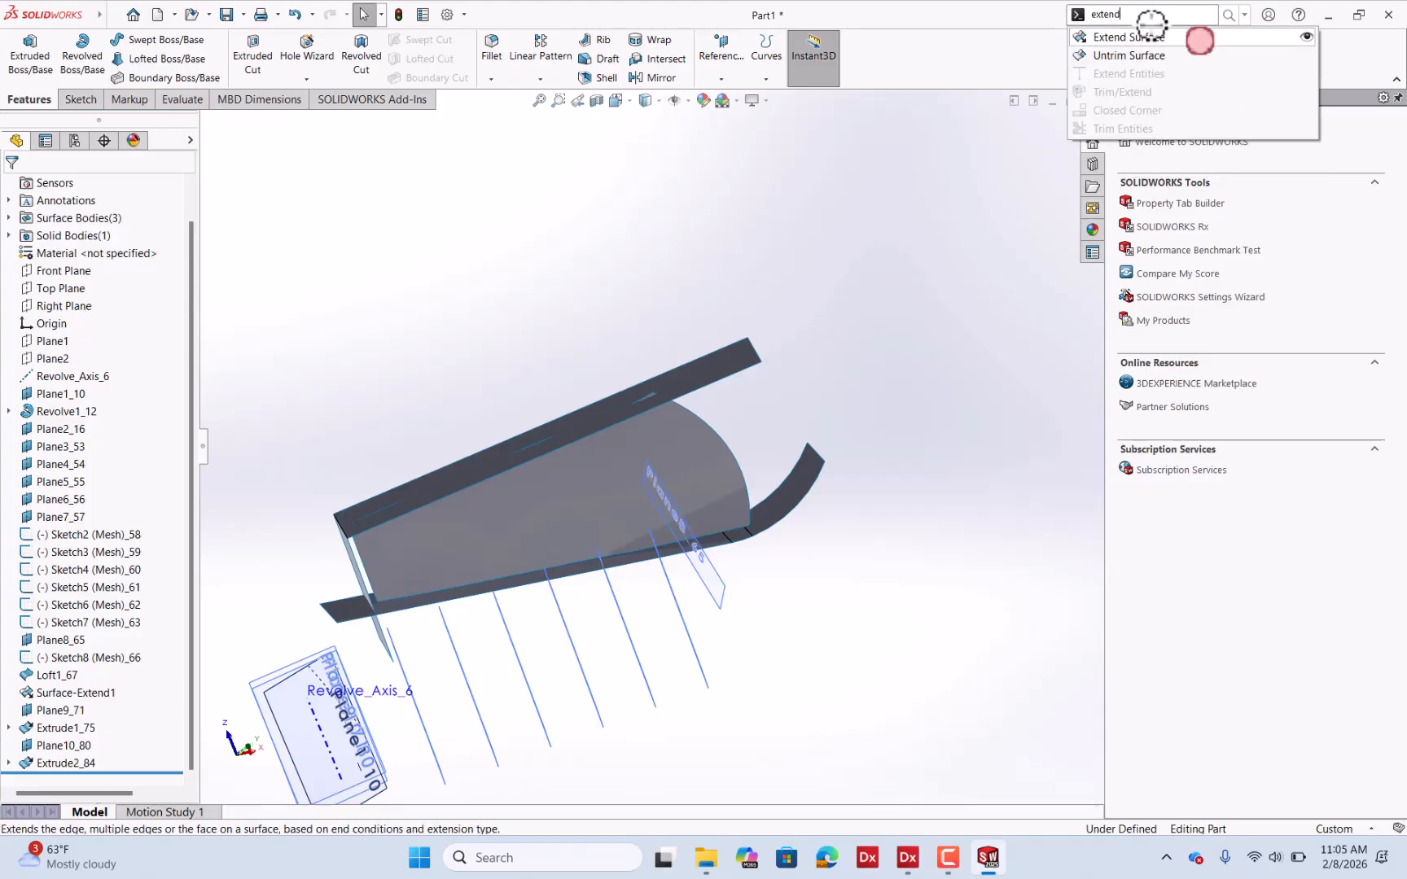
left_click(1148, 36)
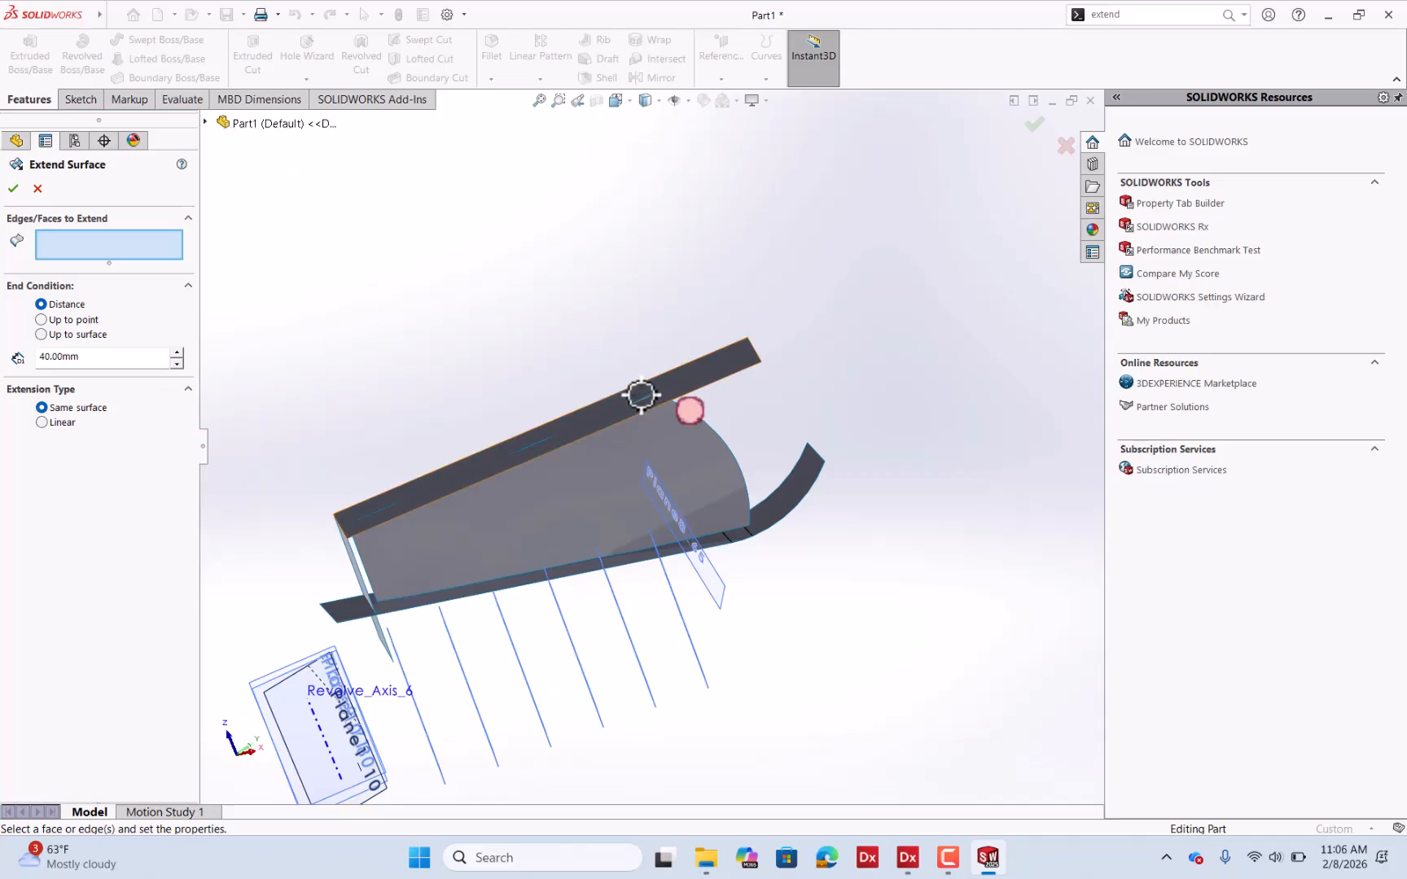
middle_click_drag(640, 395, 850, 389)
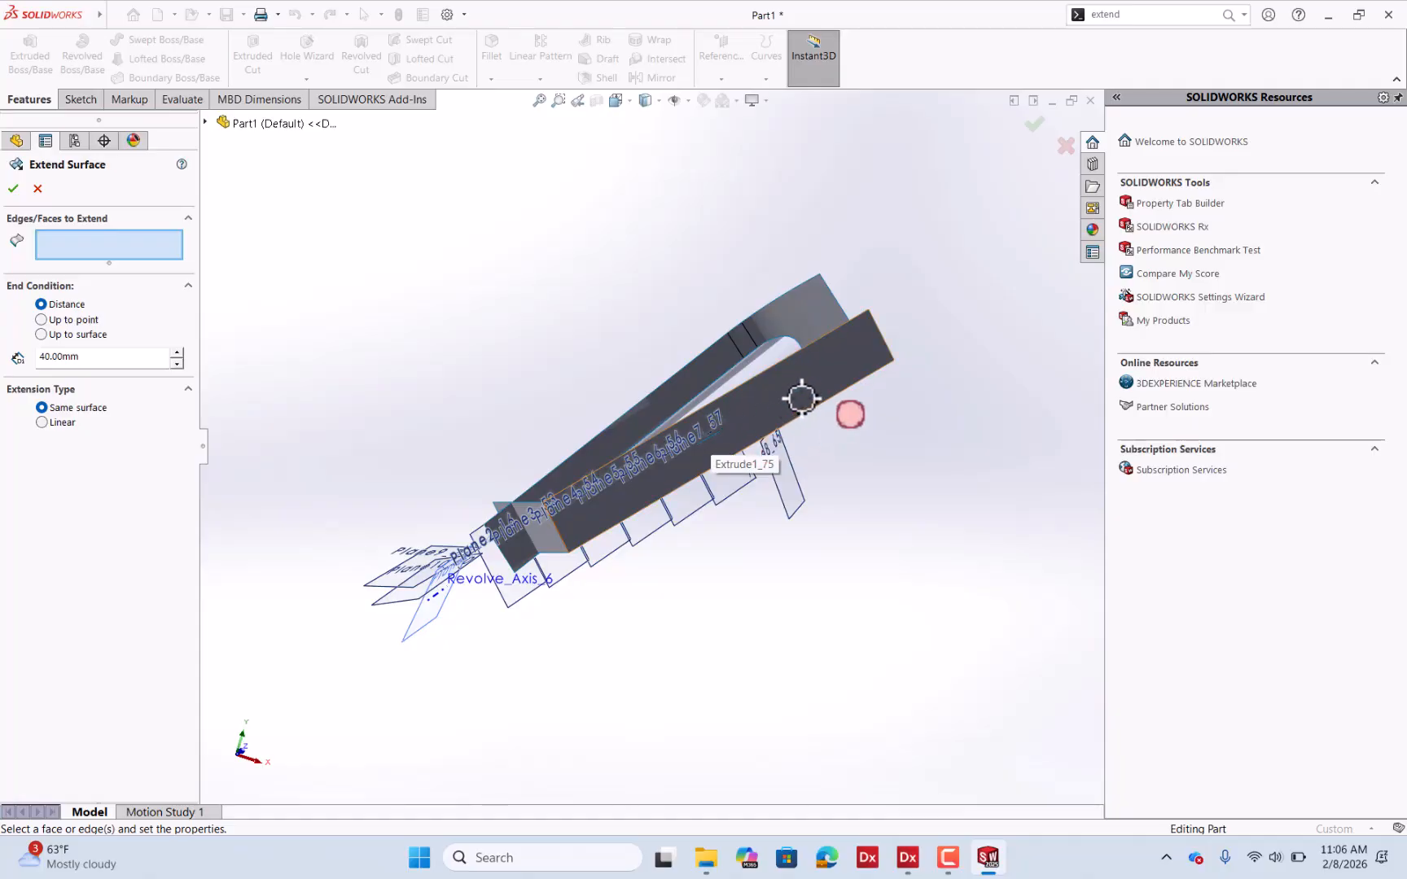
left_click(798, 394)
middle_click_drag(798, 389, 751, 217)
scroll(741, 309, "up", 2)
scroll(699, 328, "down", 5)
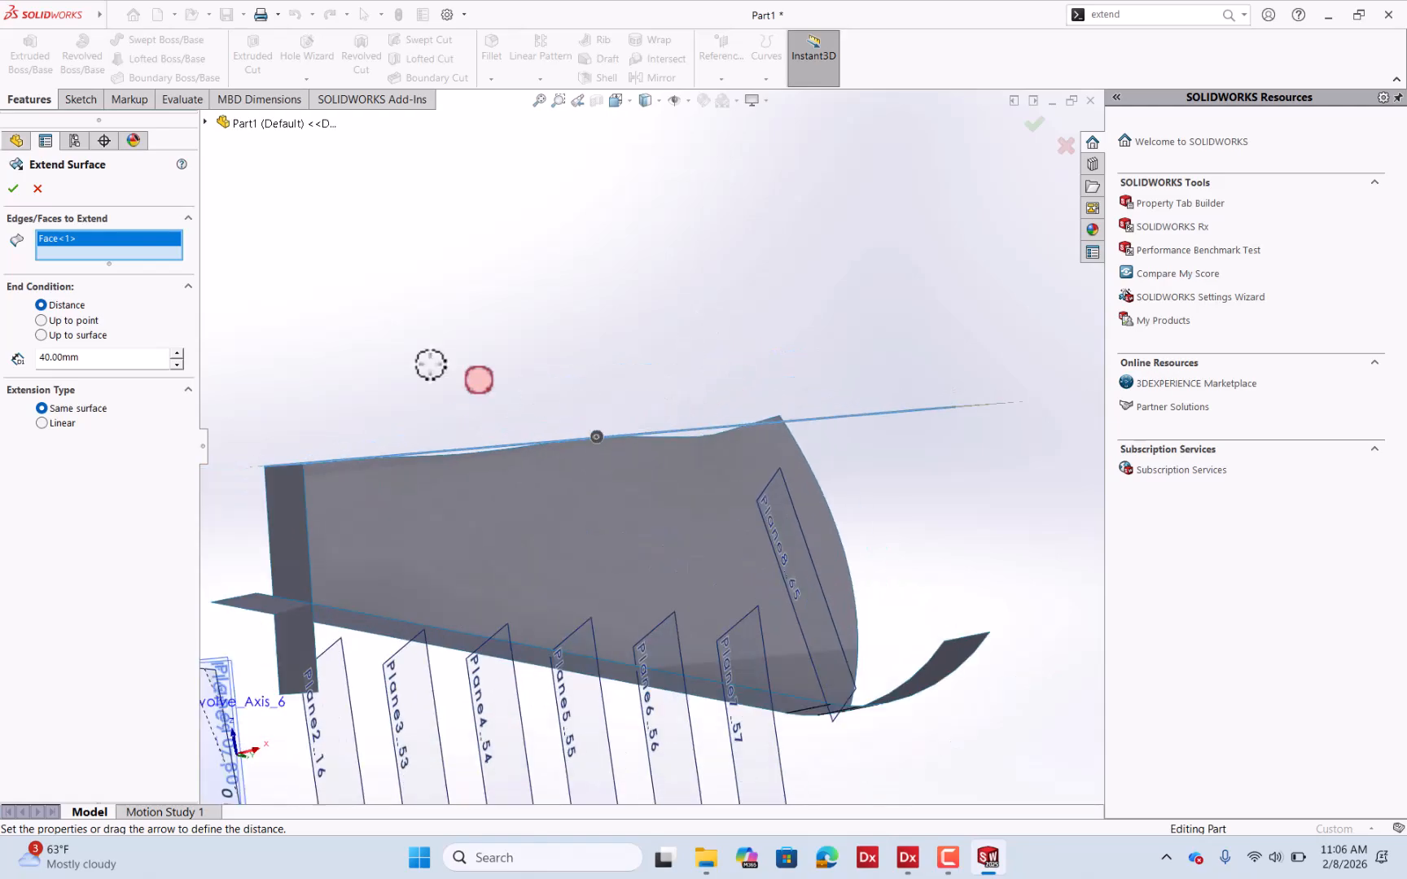
scroll(430, 364, "up", 1)
left_click(212, 280)
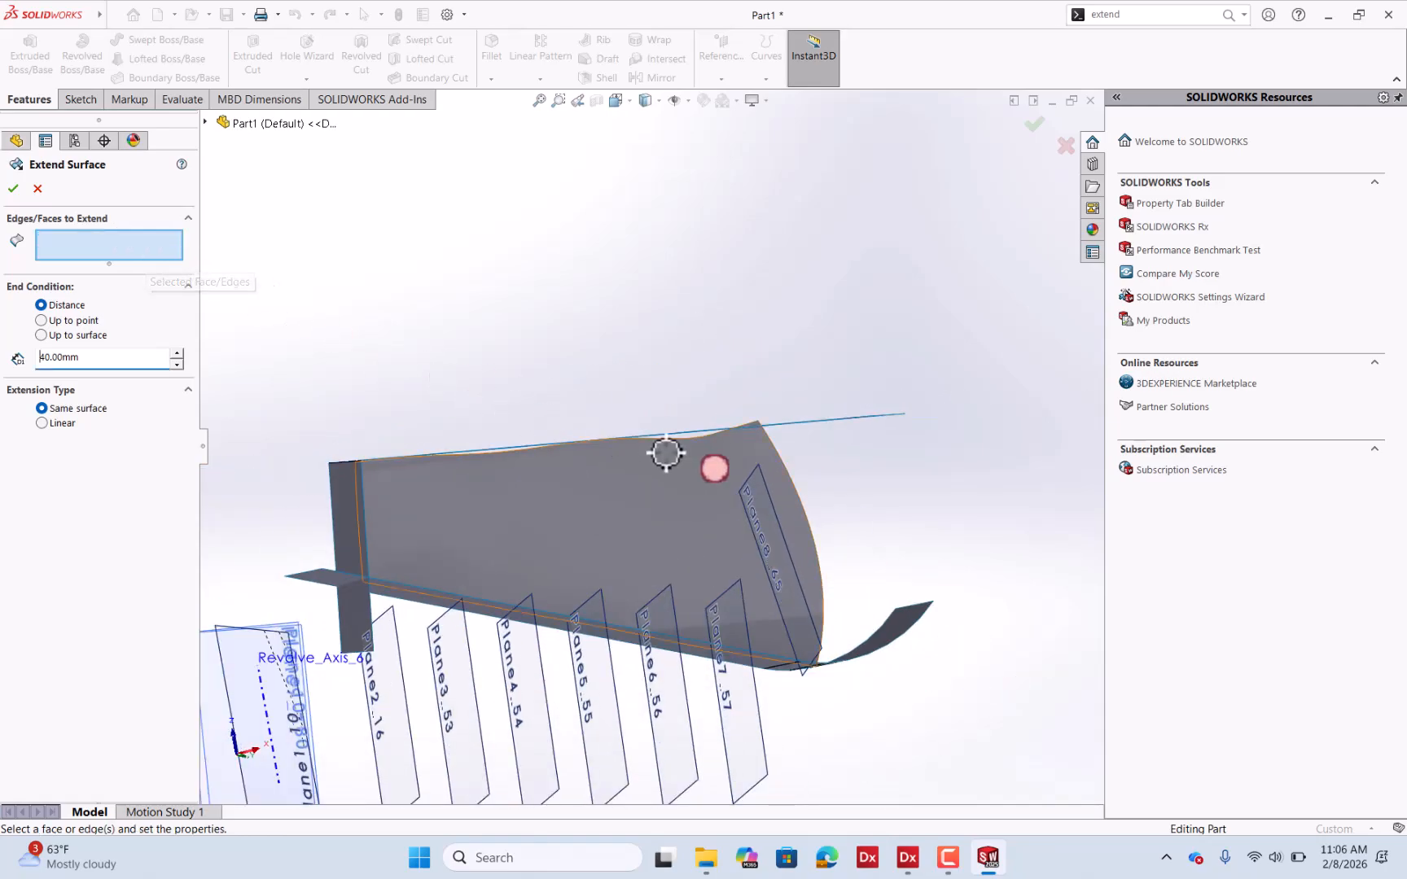
Select the two edge segments along the blade's upper side and its inner end edge as edges to extend.
left_click(679, 440)
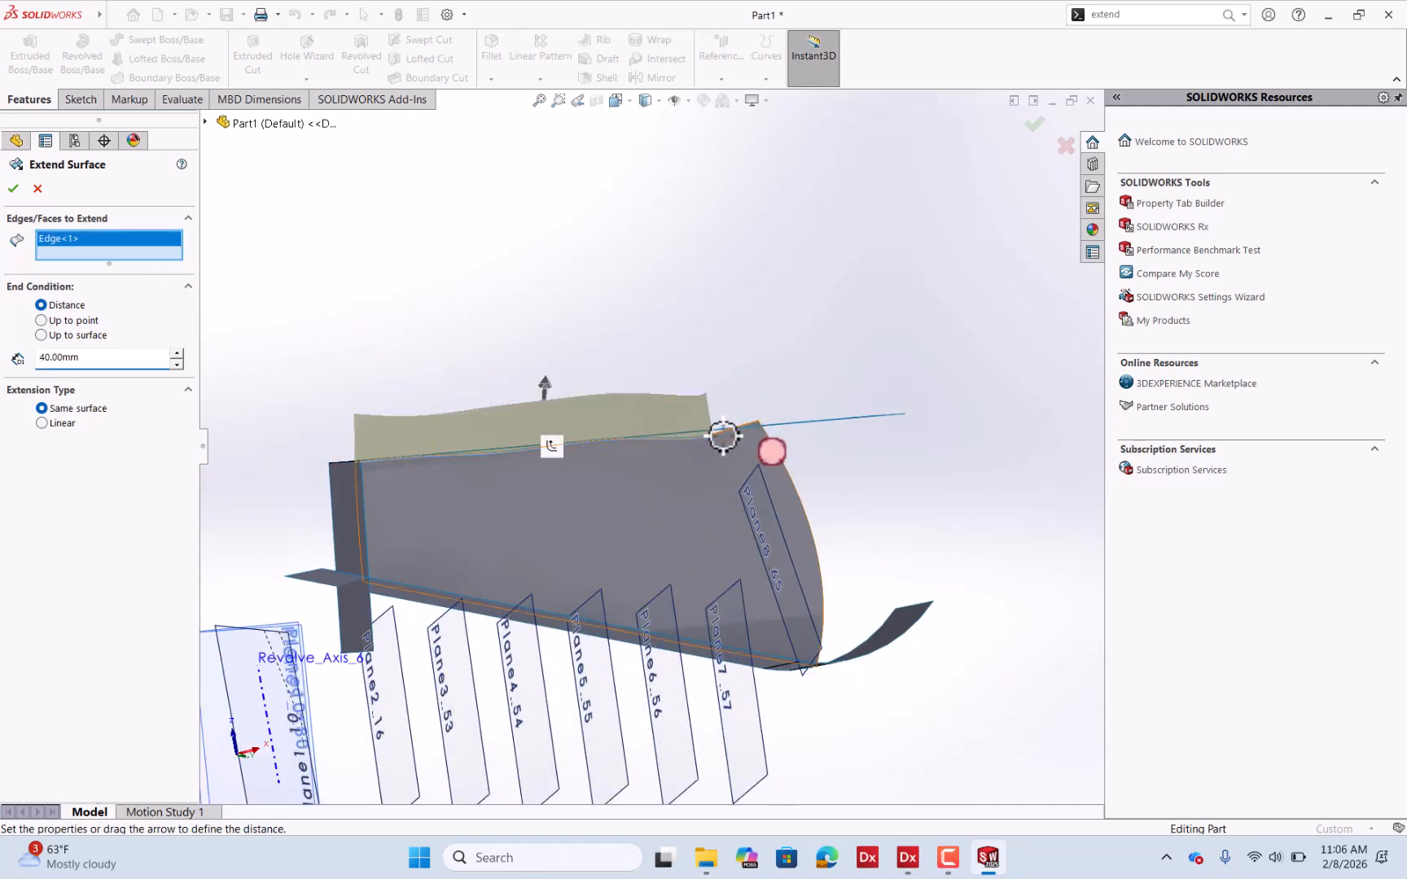
left_click(720, 434)
middle_click_drag(800, 430, 395, 509)
left_click(381, 507)
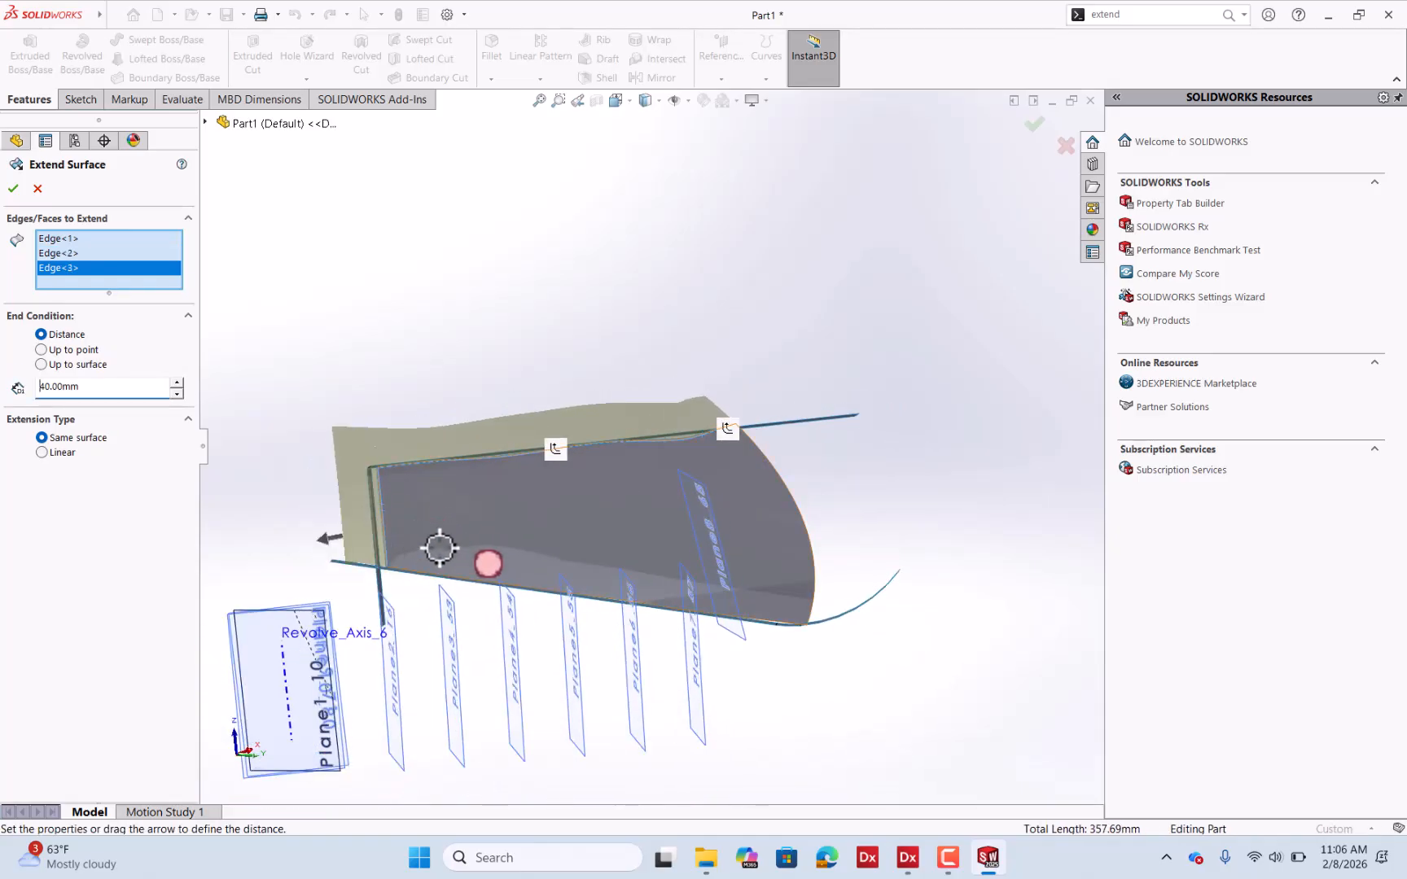
Add the blade's two lower edge segments and extend the surface by a 20 mm distance with the Same surface type.
middle_click_drag(744, 555, 754, 550)
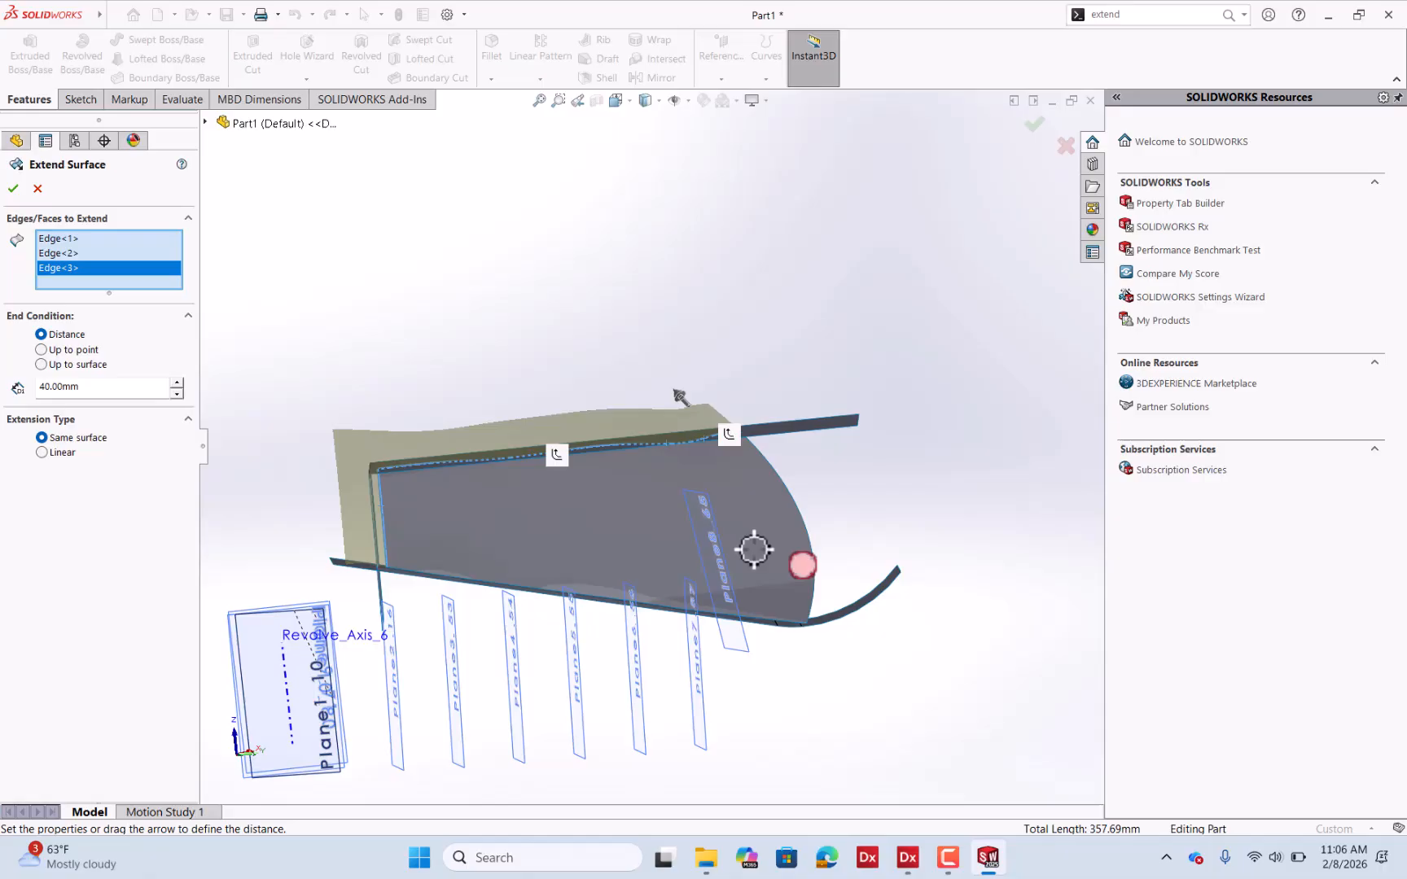
left_click(773, 619)
left_click(740, 618)
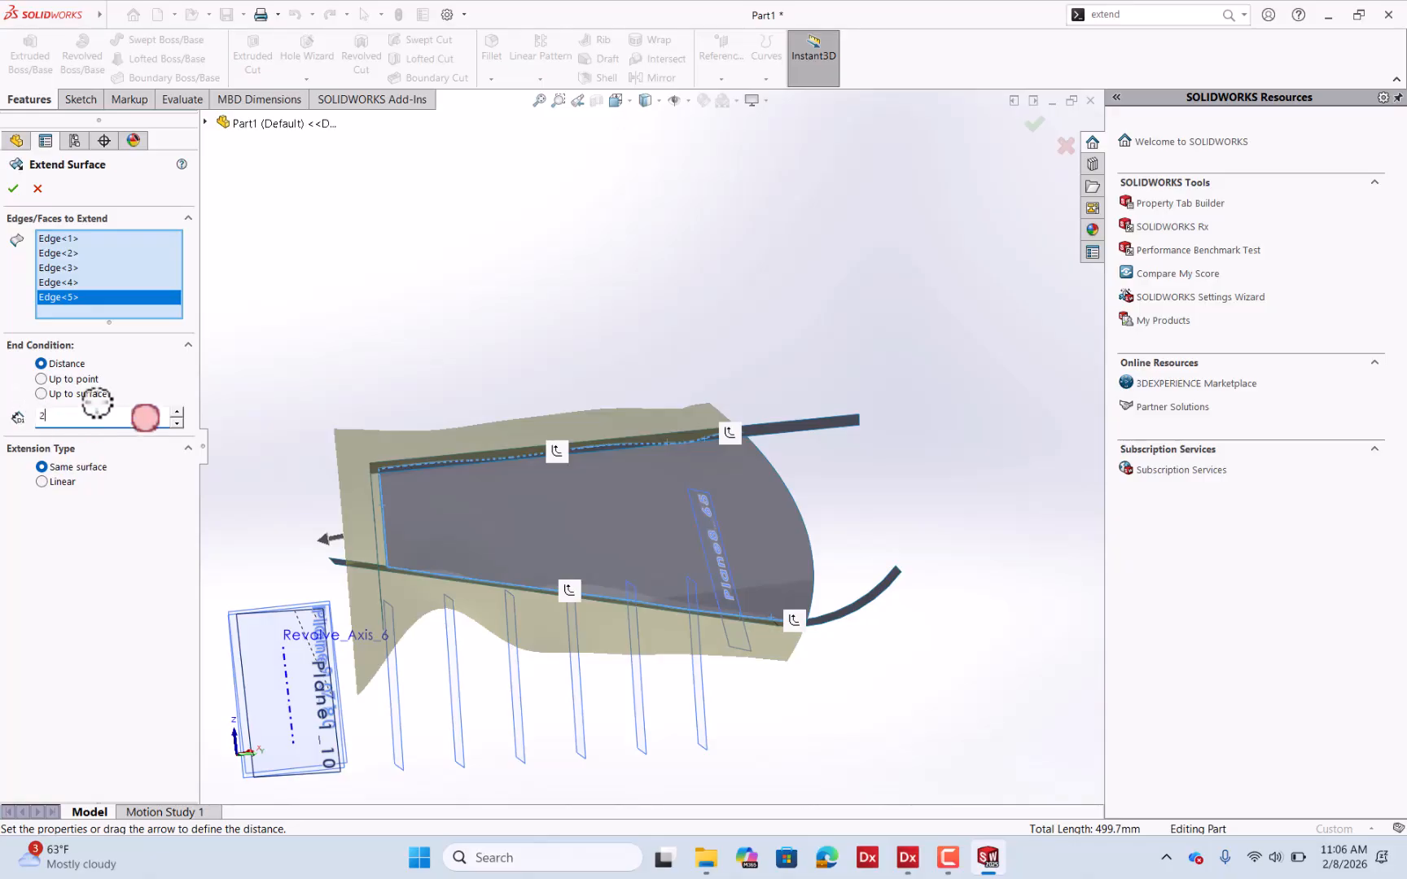
left_click(151, 377)
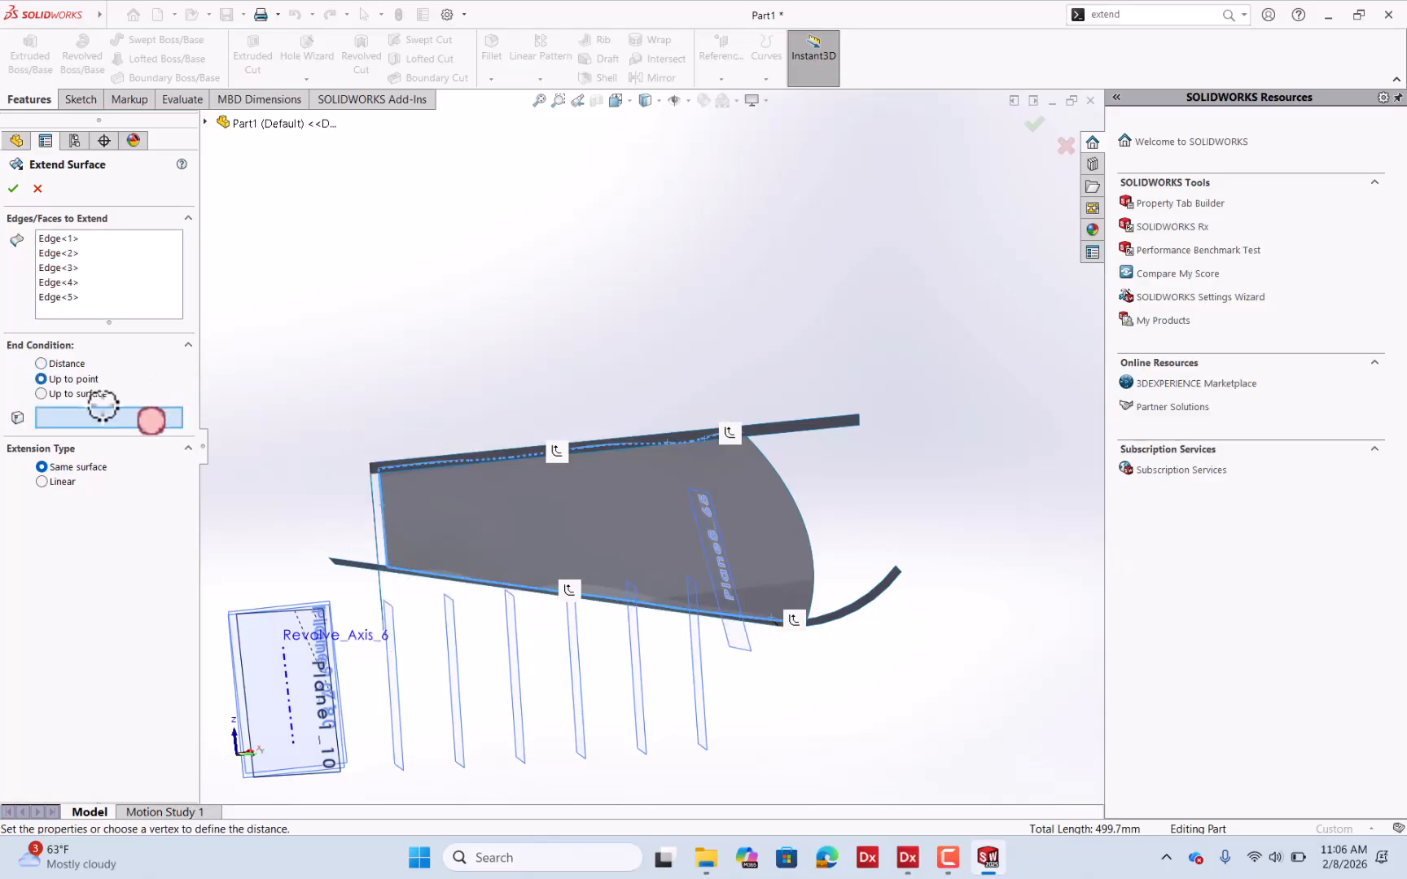
left_click(73, 363)
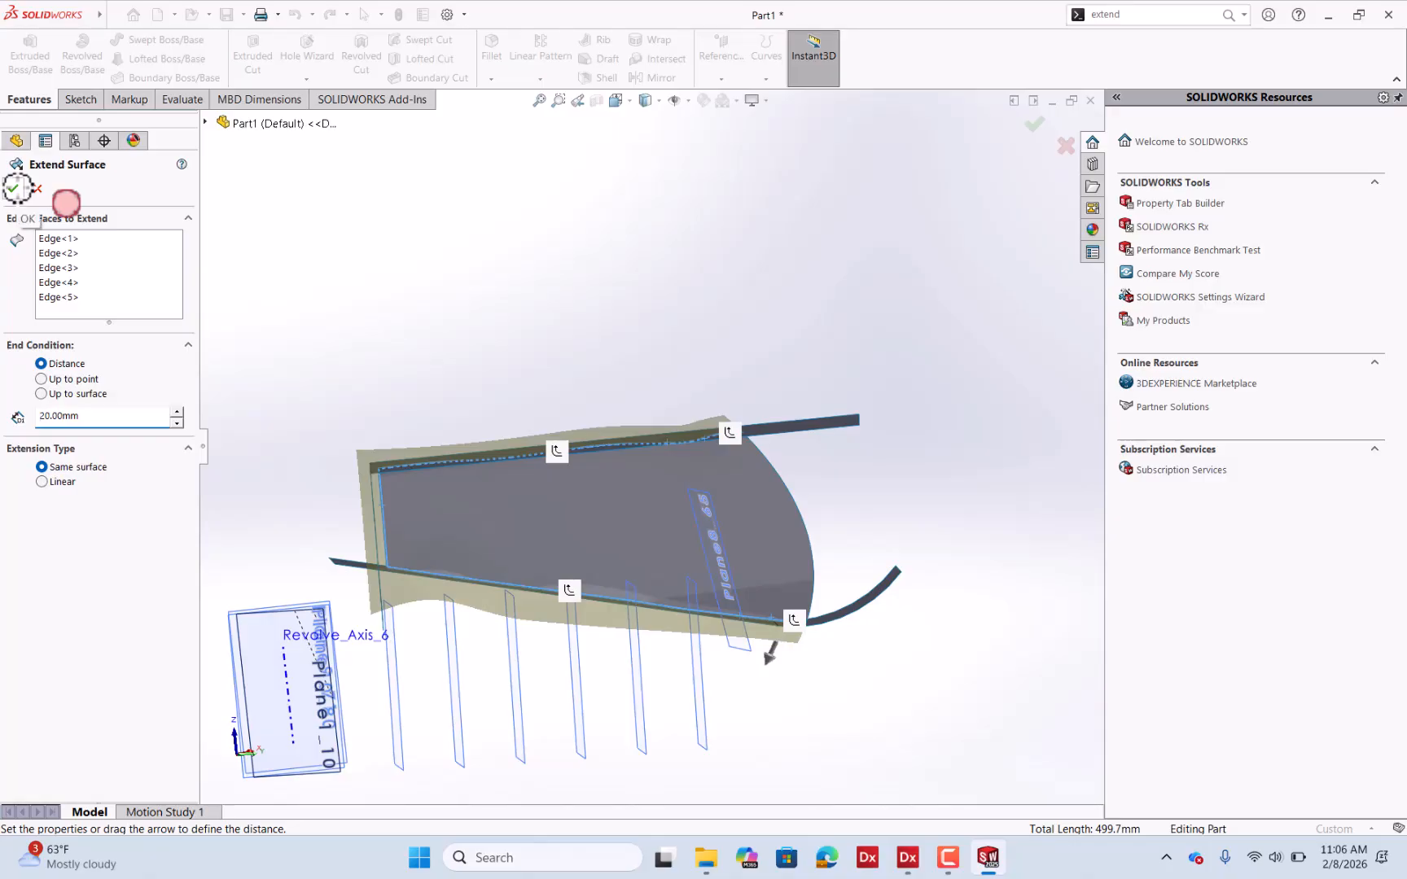
left_click(13, 188)
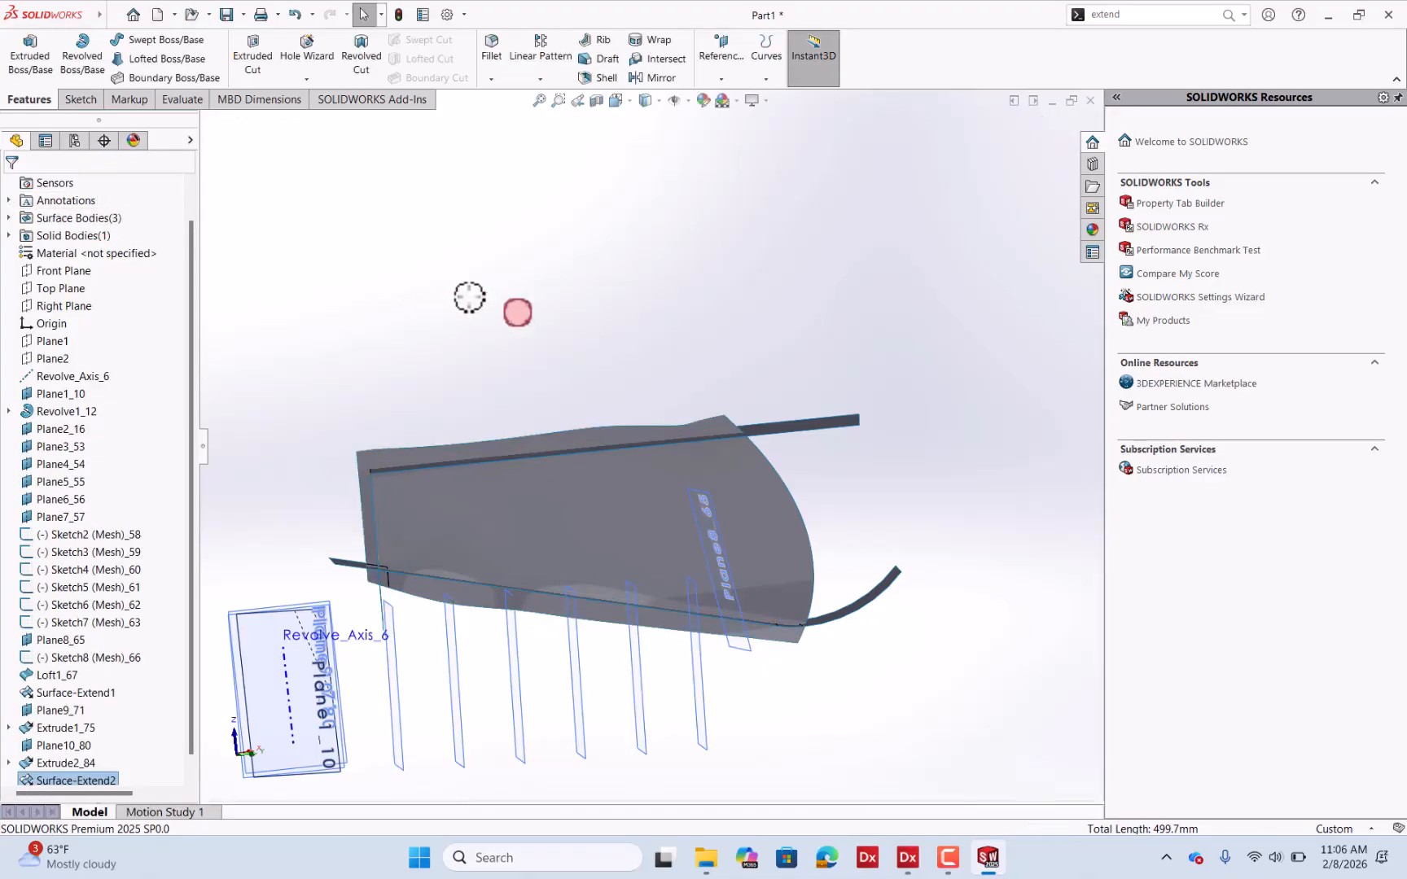
Show the revolved solid body to examine the extended blade surface against it, and hide the body again.
middle_click_drag(494, 302, 536, 338)
middle_click_drag(602, 375, 178, 500)
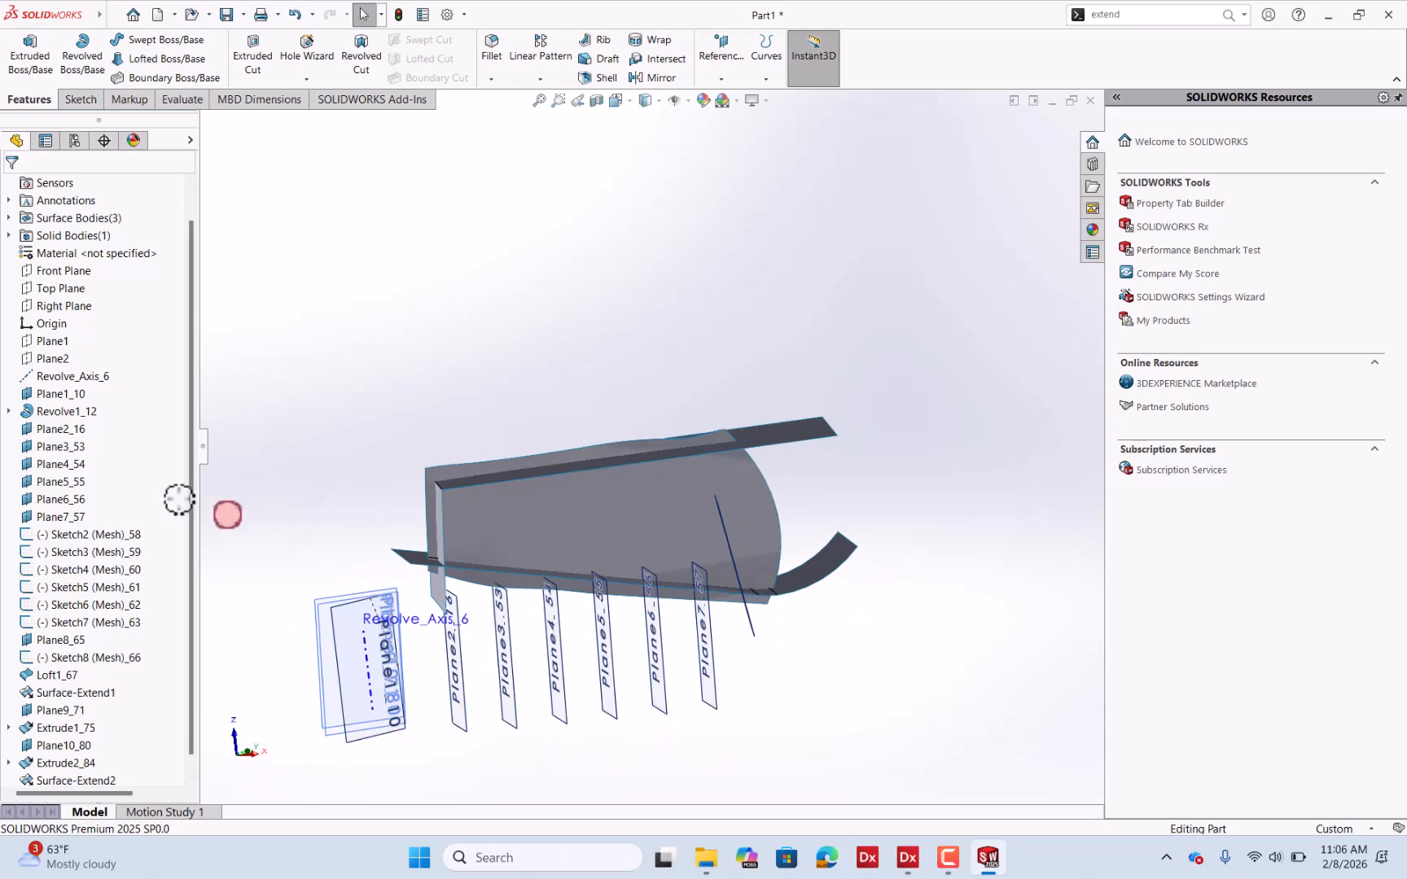
right_click(70, 235)
left_click(87, 209)
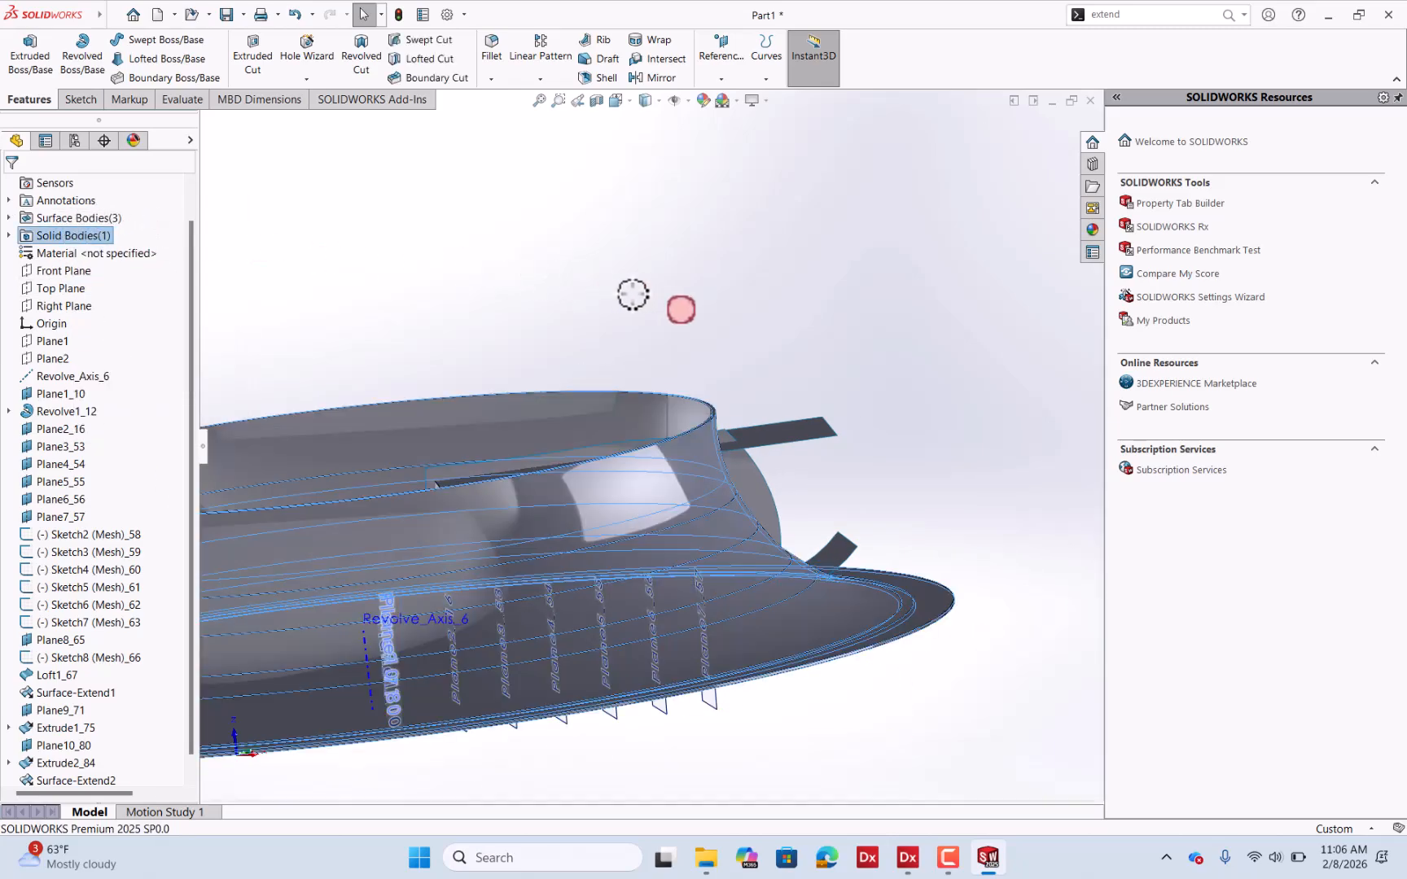
middle_click_drag(698, 345, 780, 334)
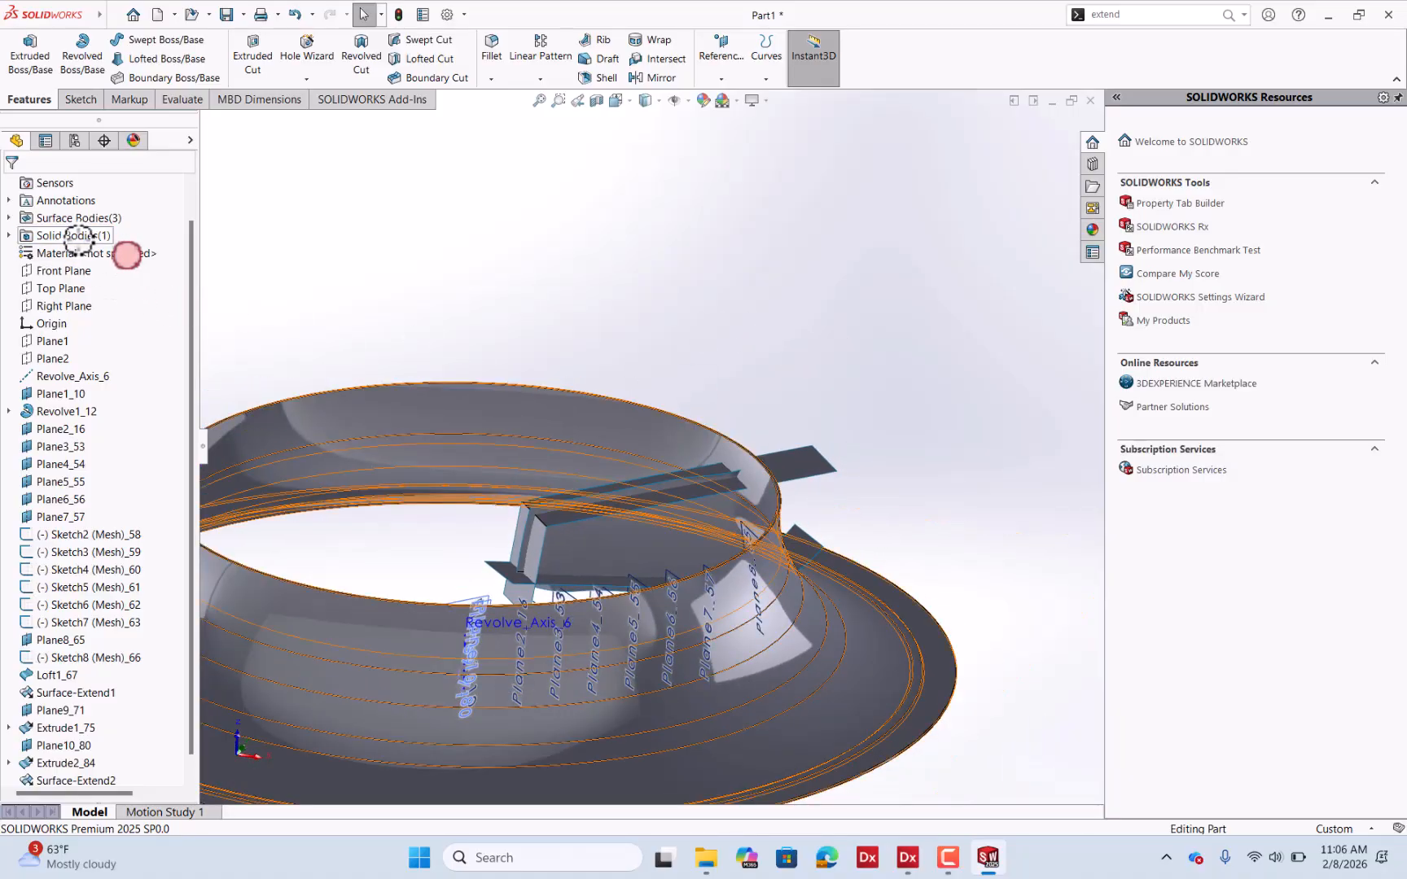
right_click(90, 239)
left_click(95, 218)
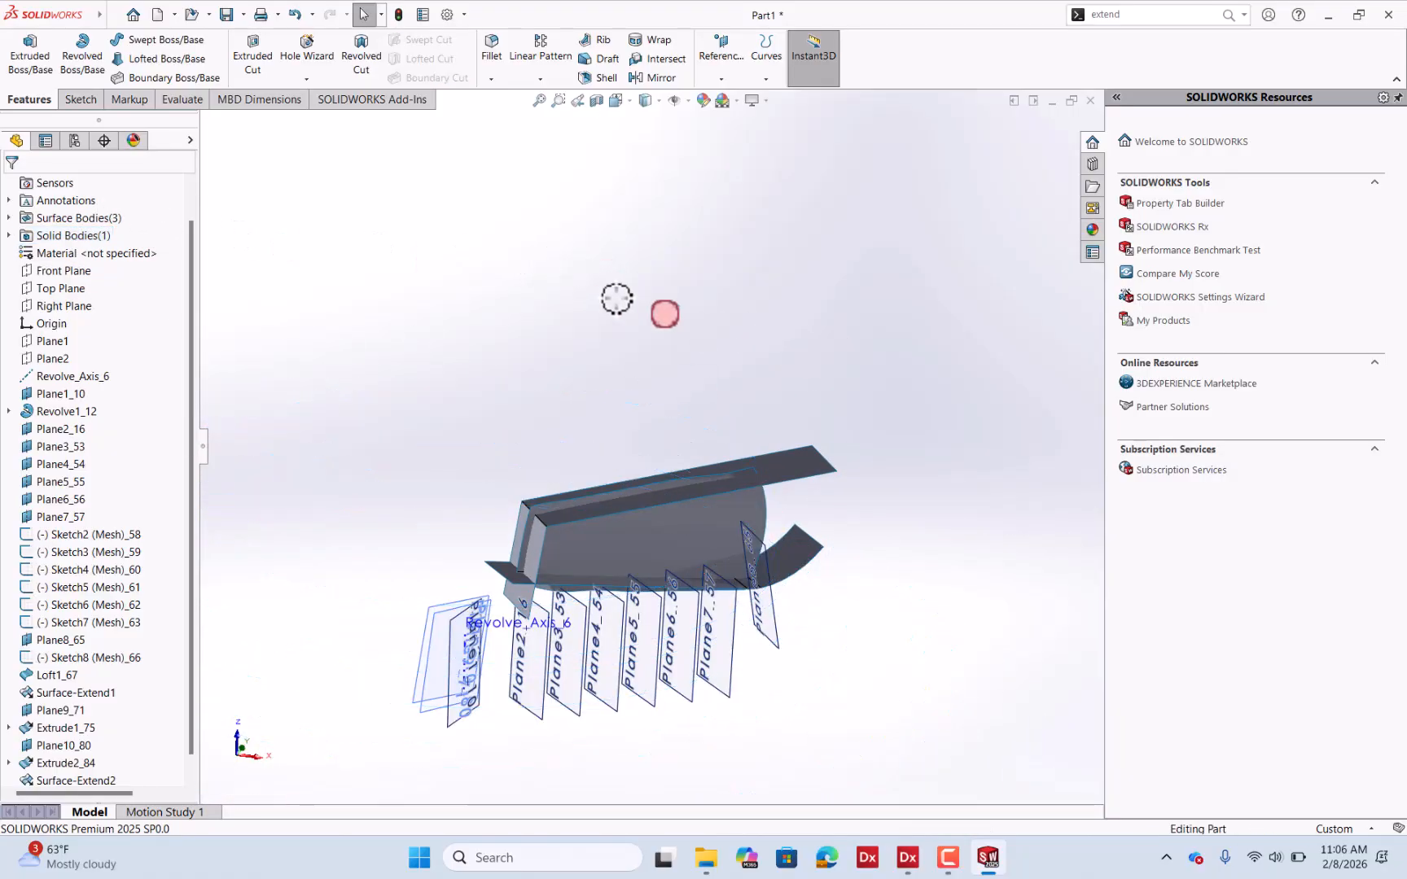
Start a Mutual Trim Surface operation with the extended blade surface and both extruded edge surfaces as the trimming surfaces.
middle_click_drag(769, 464, 944, 257)
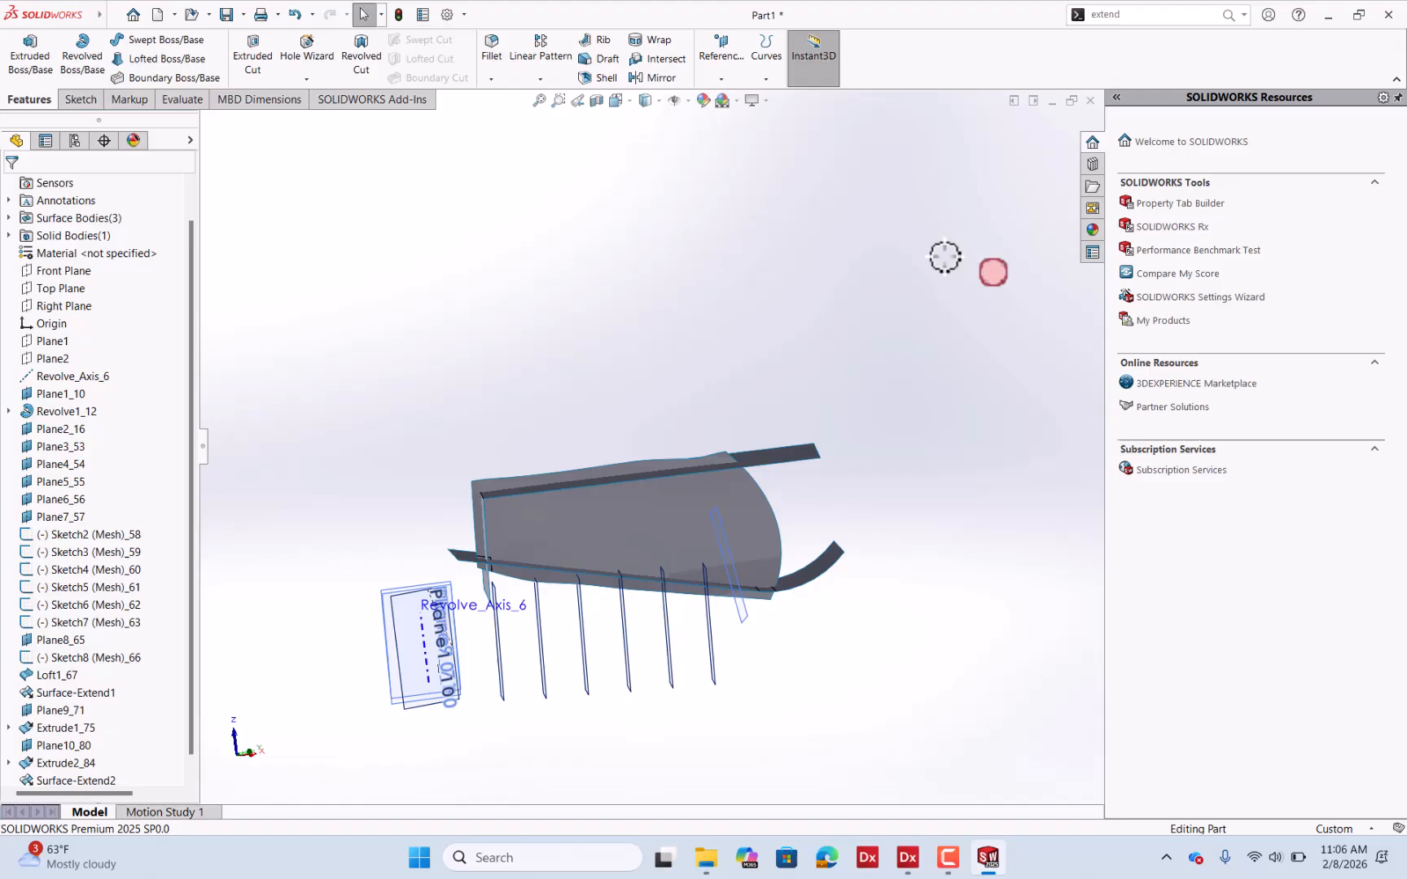
left_click(1145, 15)
type("trim")
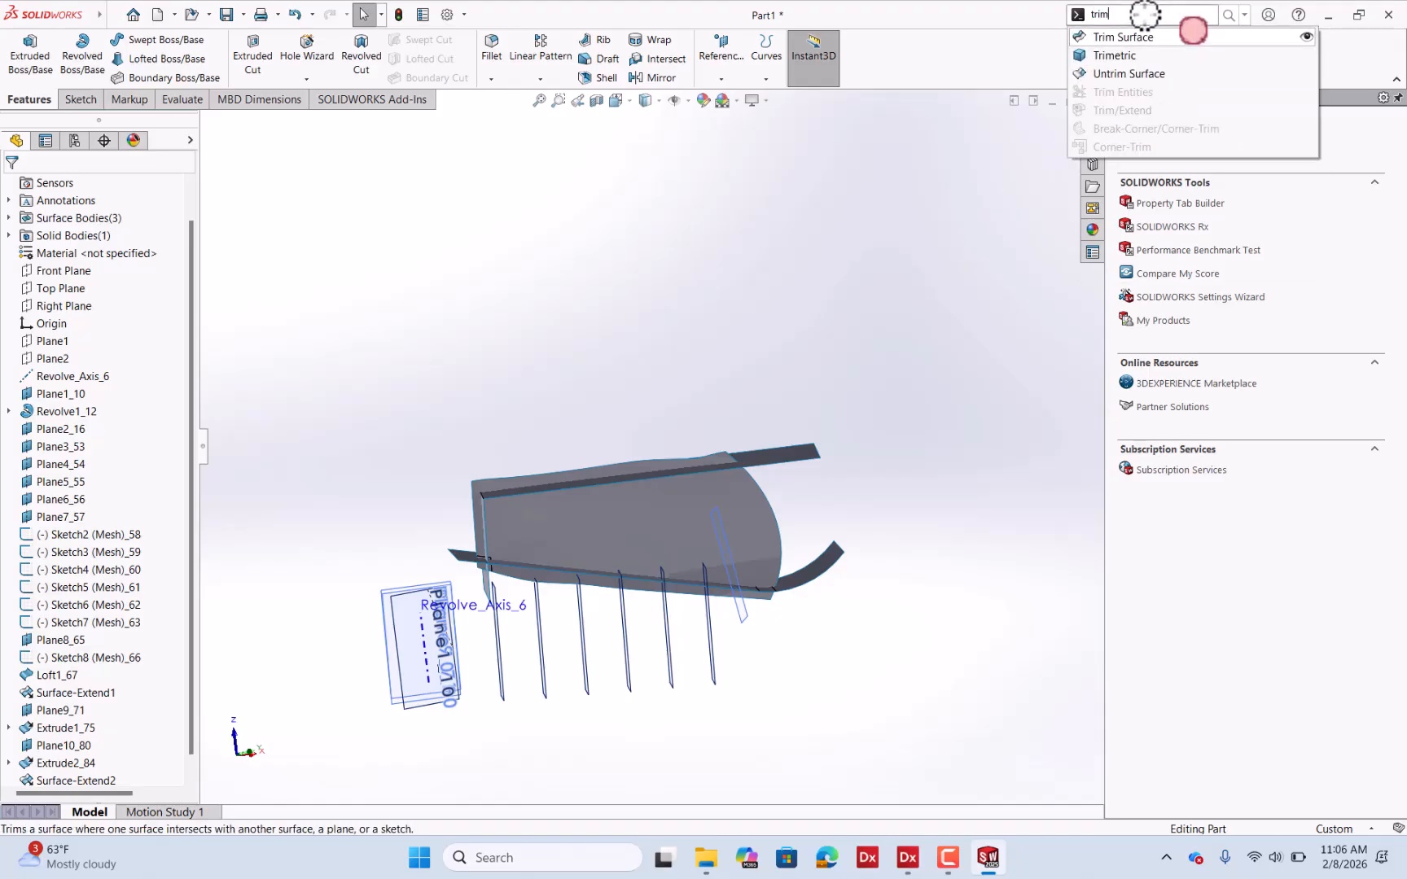
left_click(1138, 37)
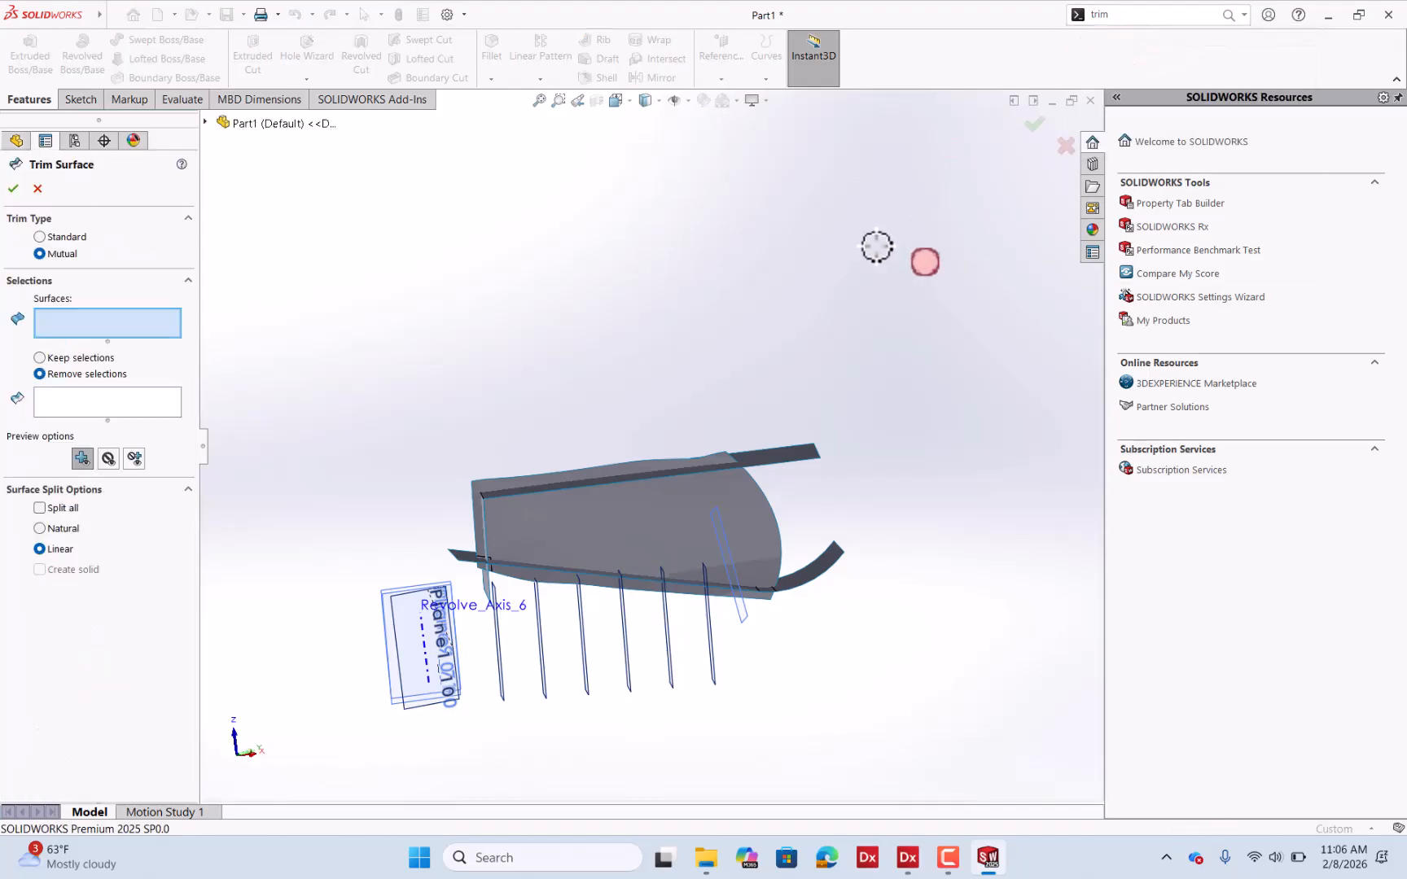
left_click(706, 489)
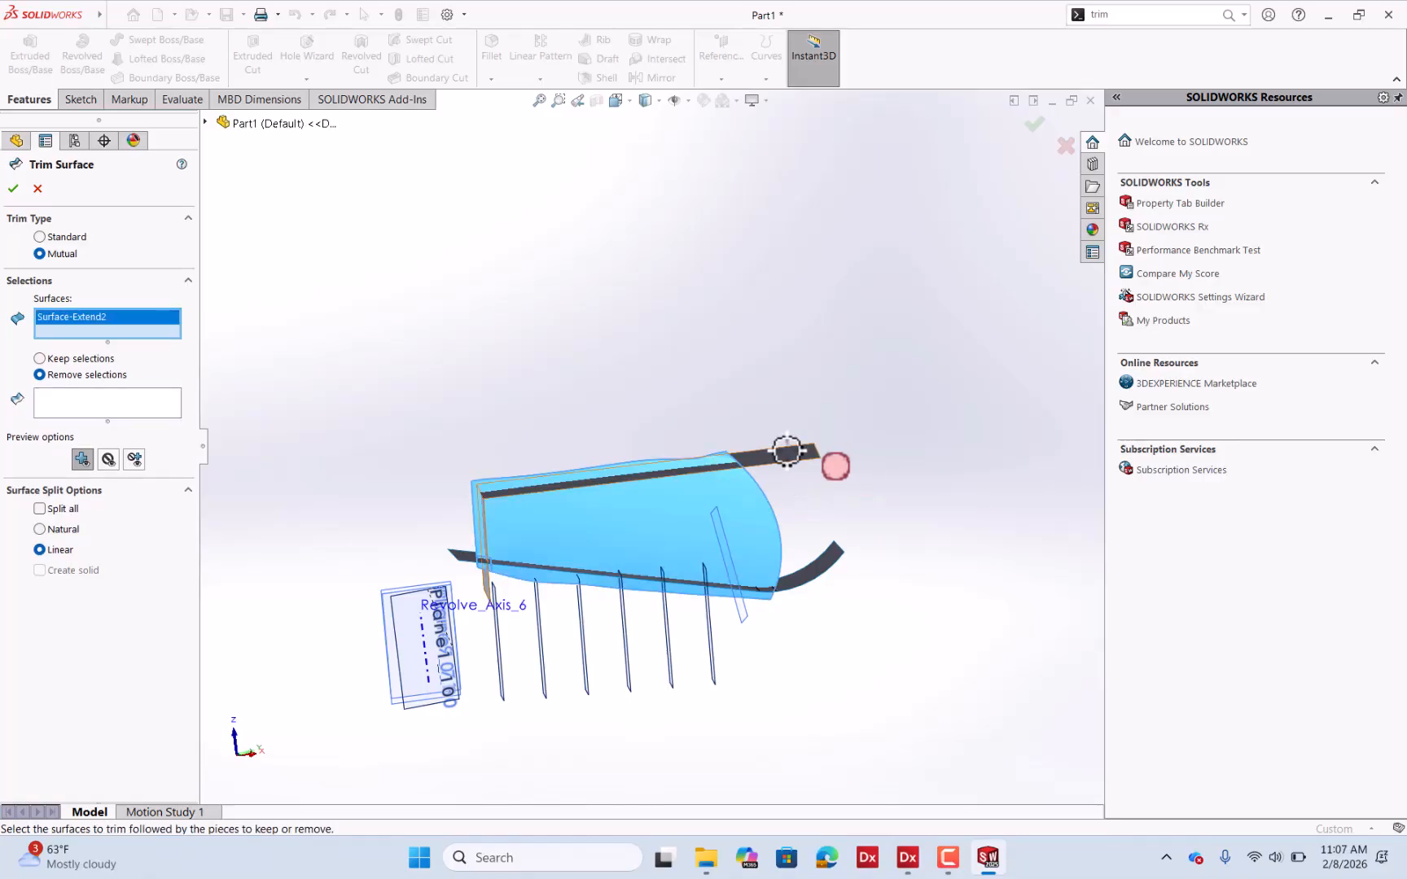
left_click(787, 450)
left_click(814, 574)
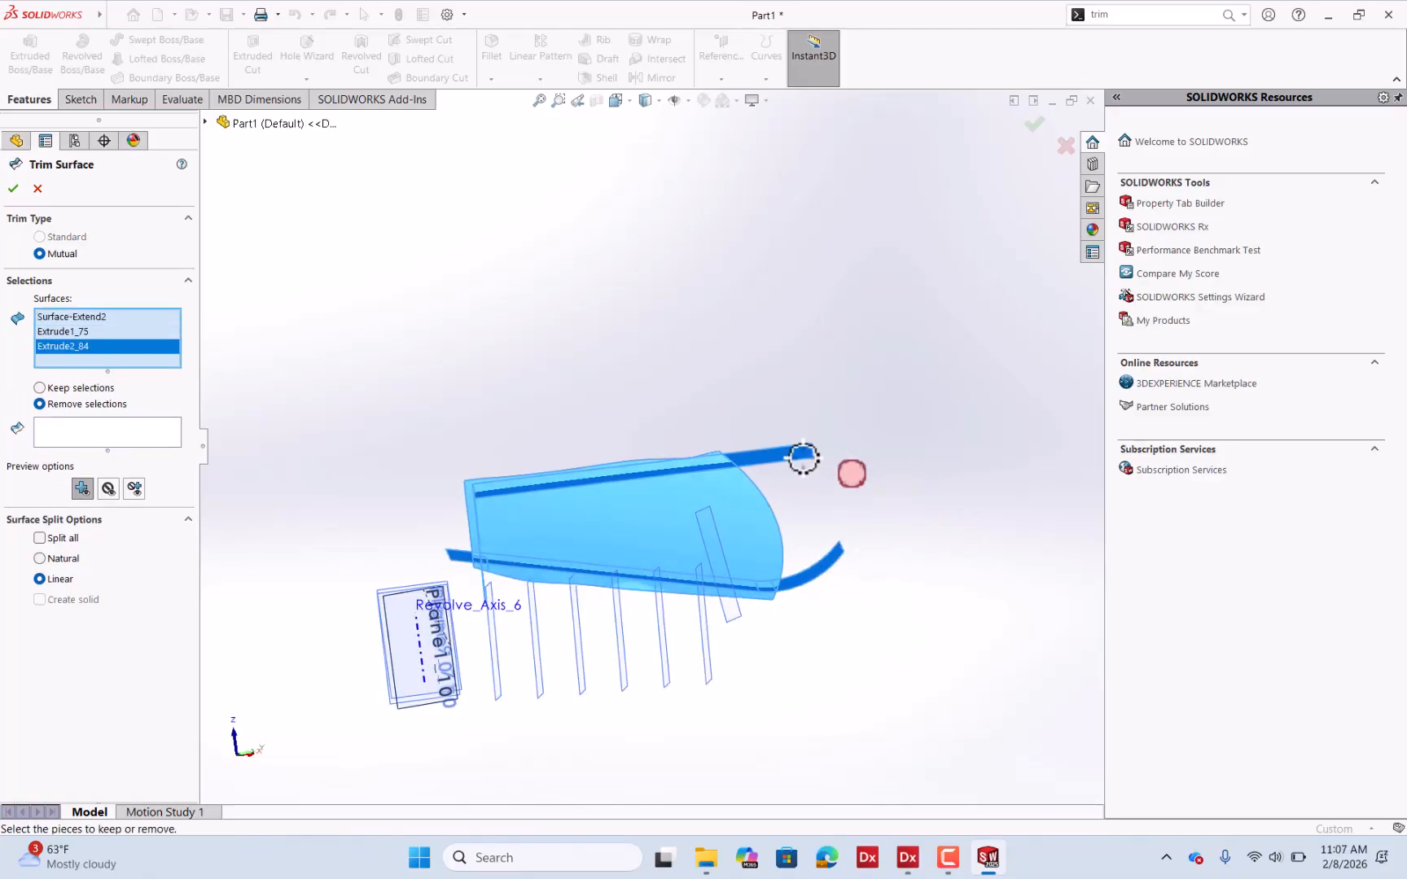
Use Keep selections to retain the central blade piece enclosed by the extruded surfaces and complete the trim.
middle_click_drag(801, 462, 257, 376)
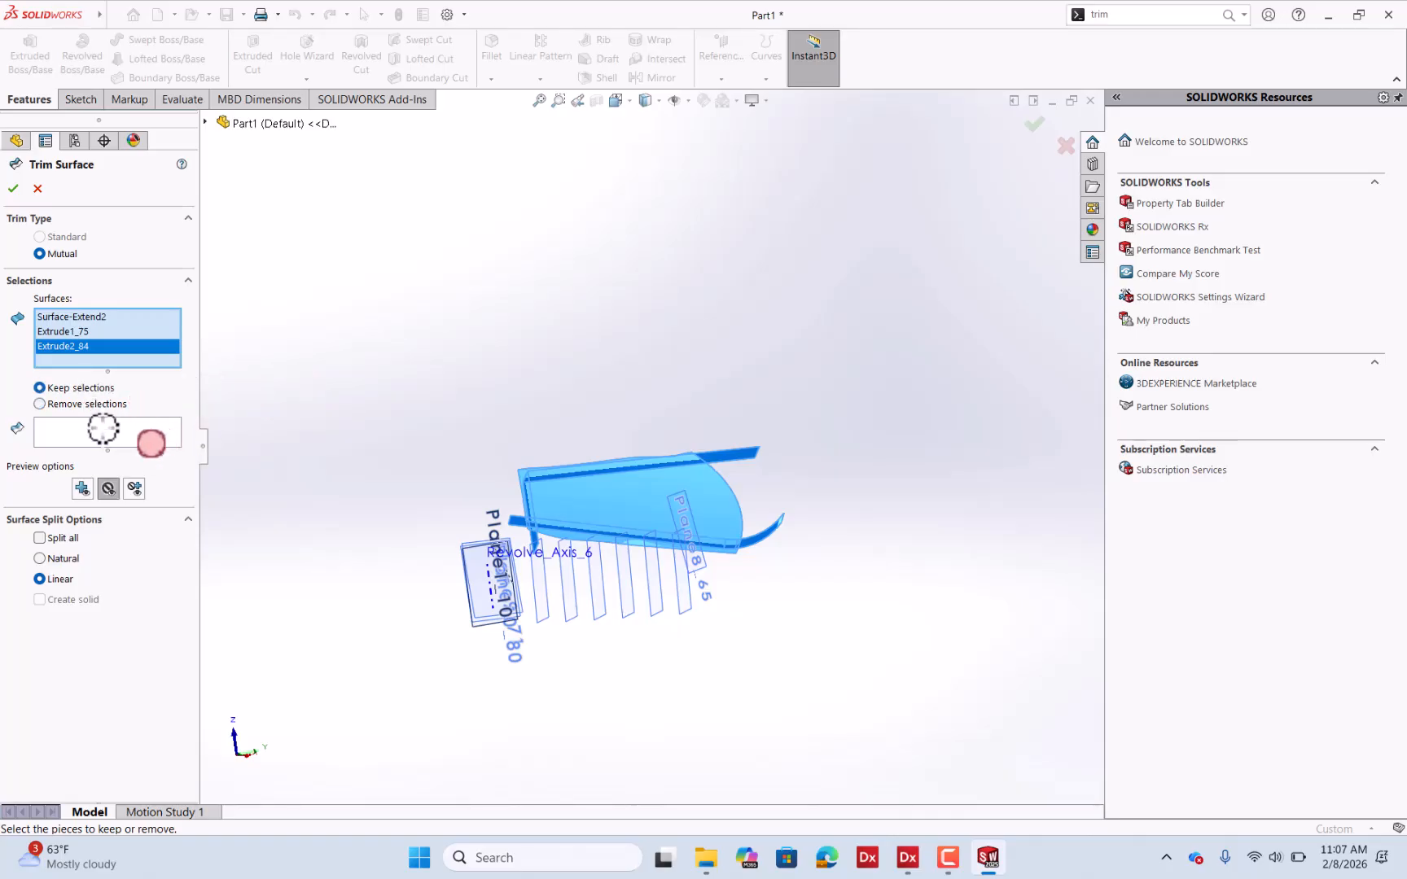
left_click(102, 428)
left_click(666, 512)
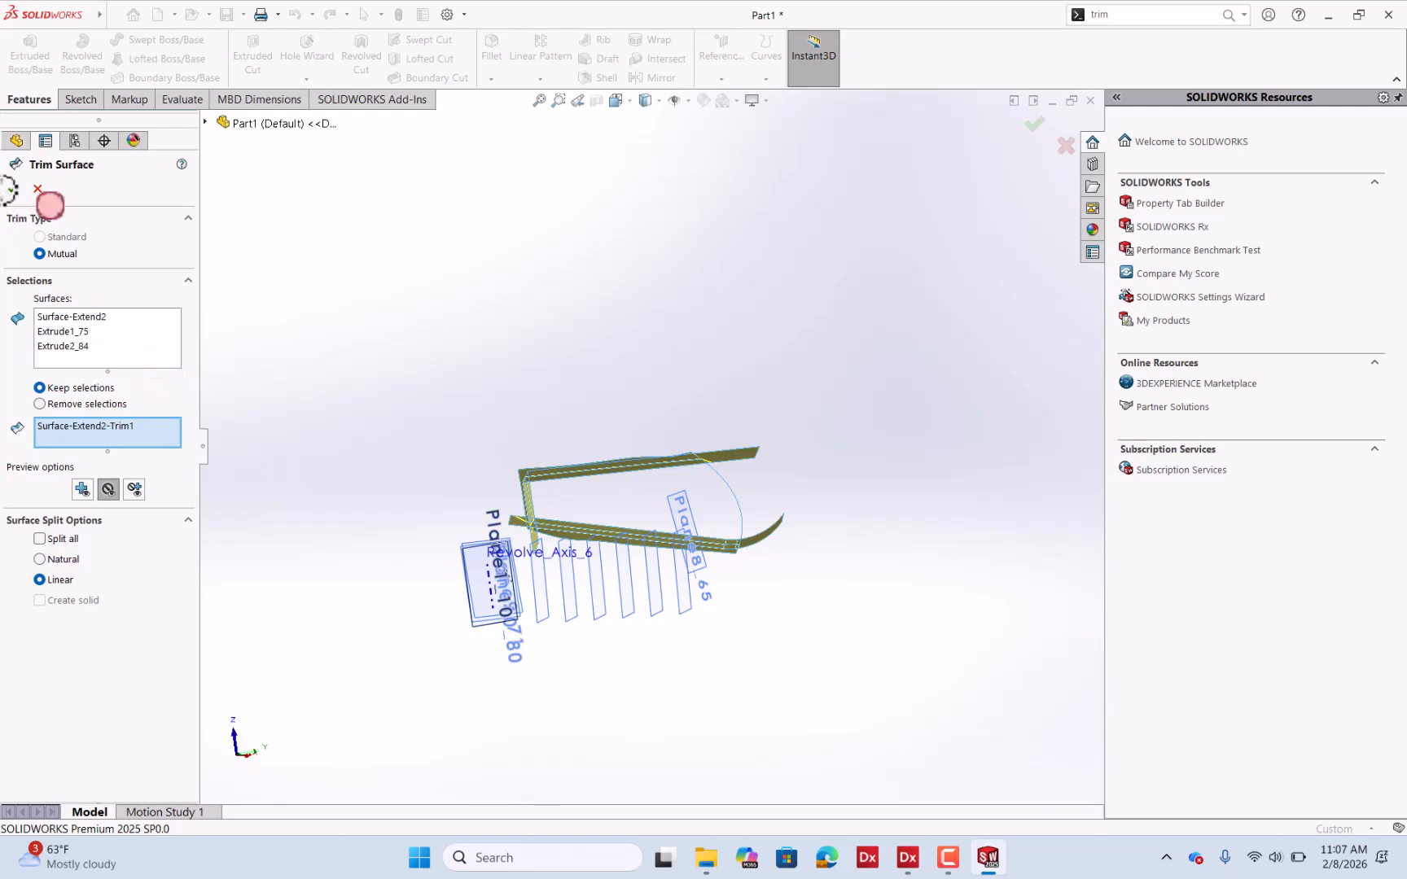
left_click(14, 187)
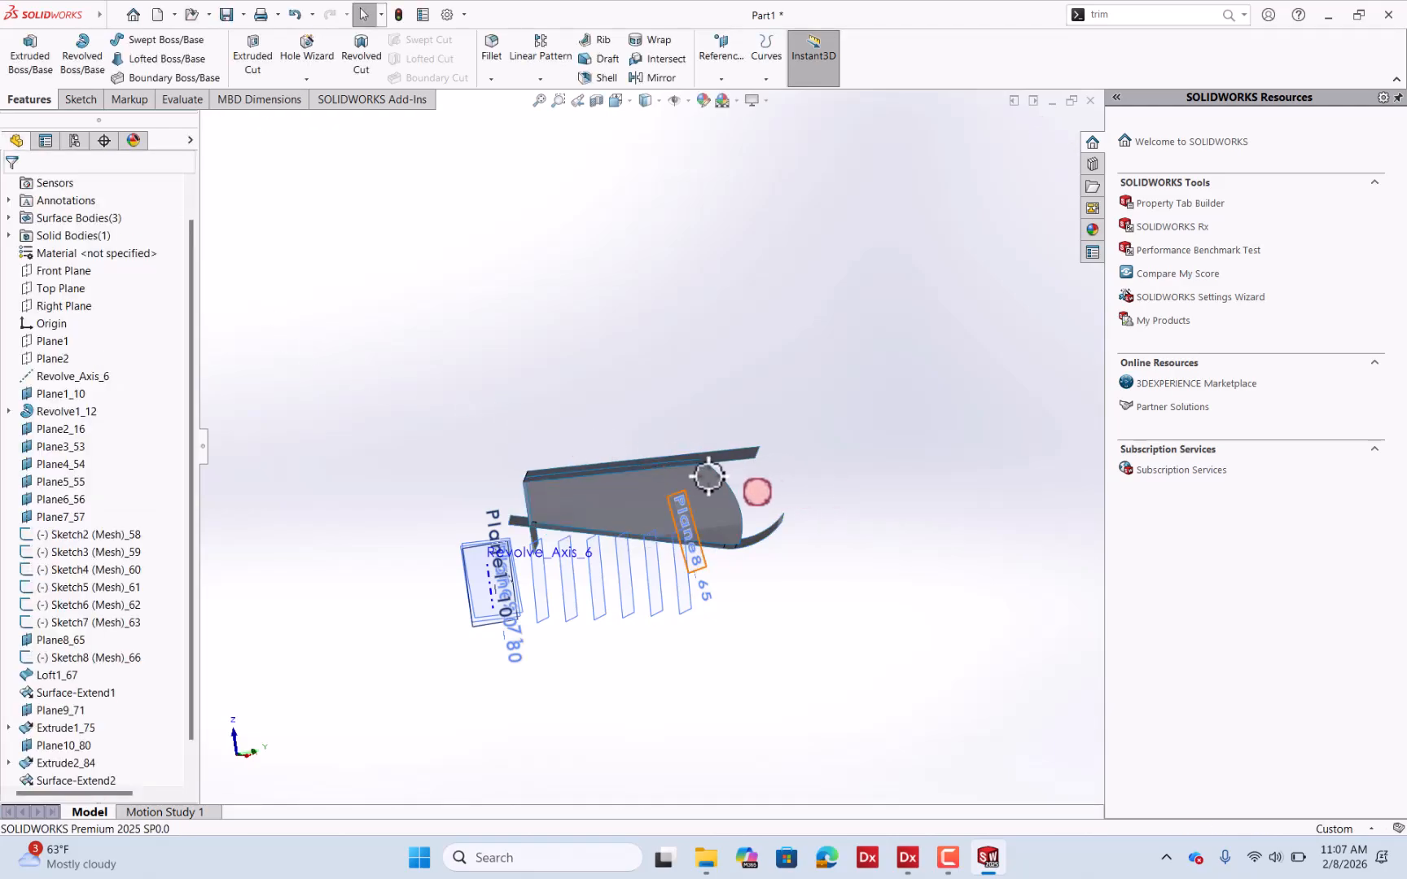
middle_click_drag(730, 481, 634, 540)
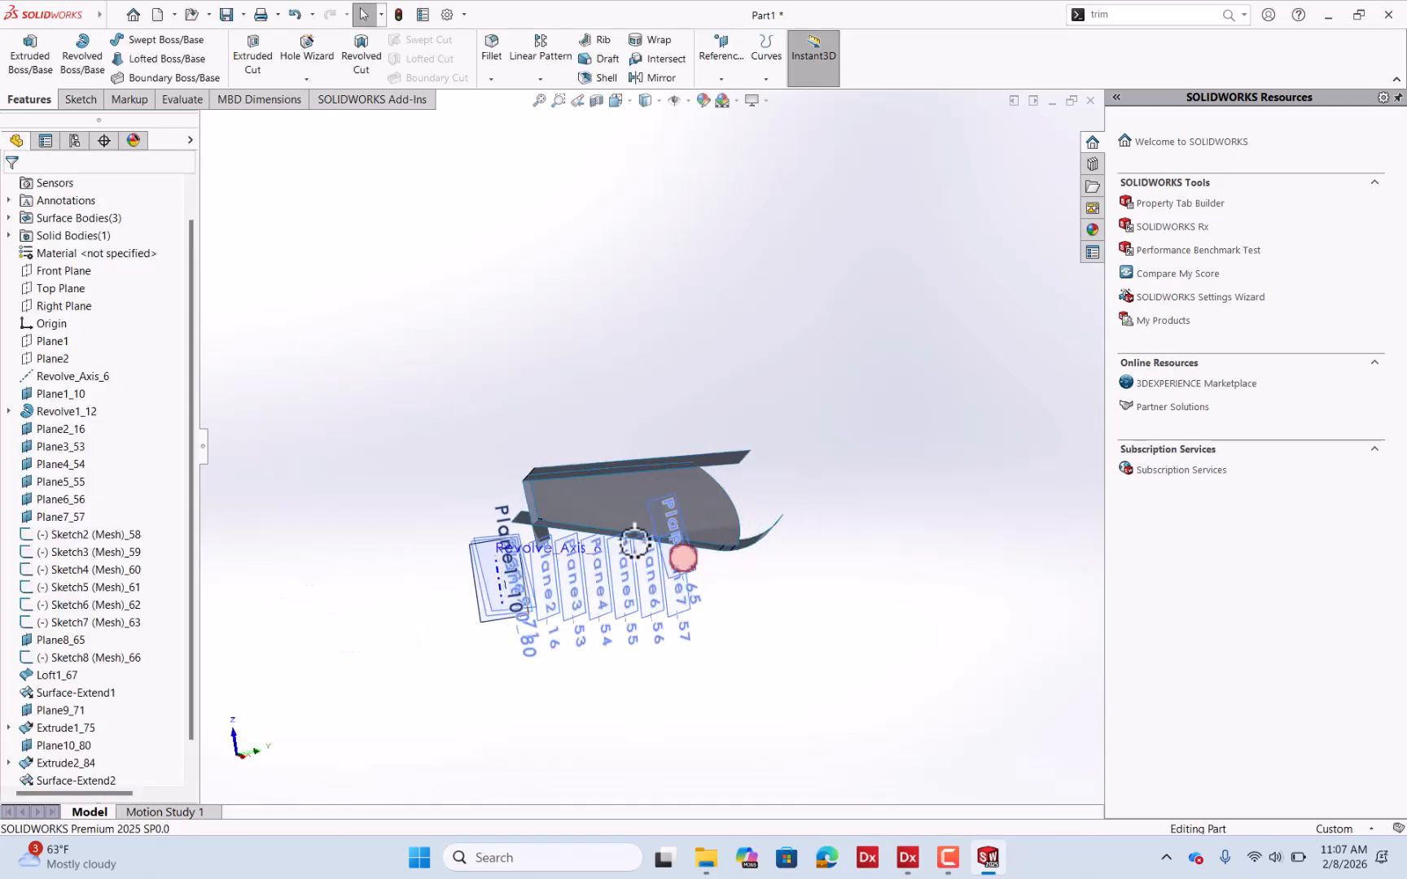
Hide both extruded edge surface bodies so only the trimmed blade surface stays displayed.
scroll(703, 497, "up", 2)
scroll(705, 496, "down", 4)
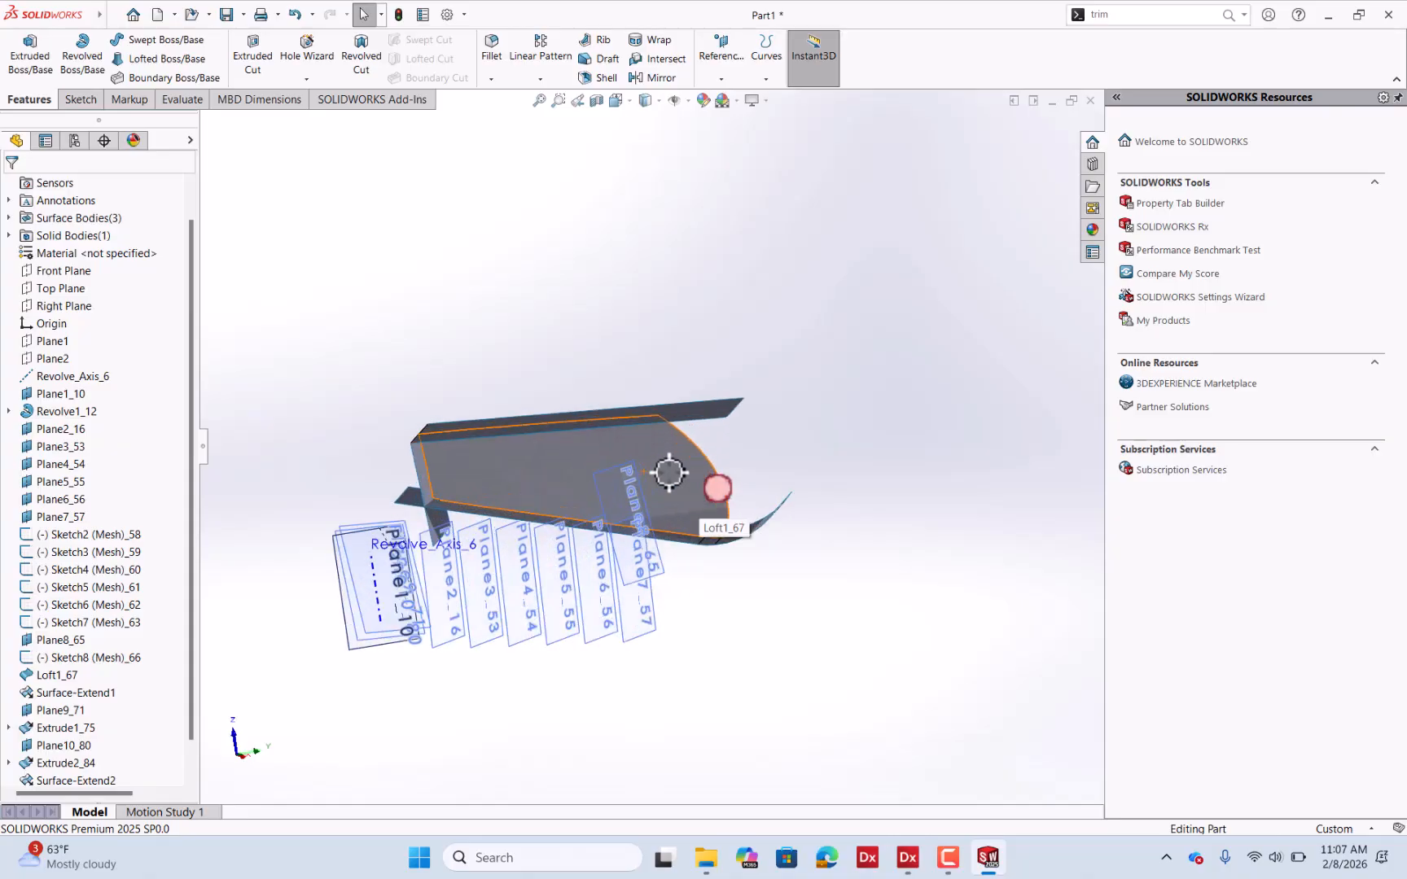
scroll(651, 463, "down", 2)
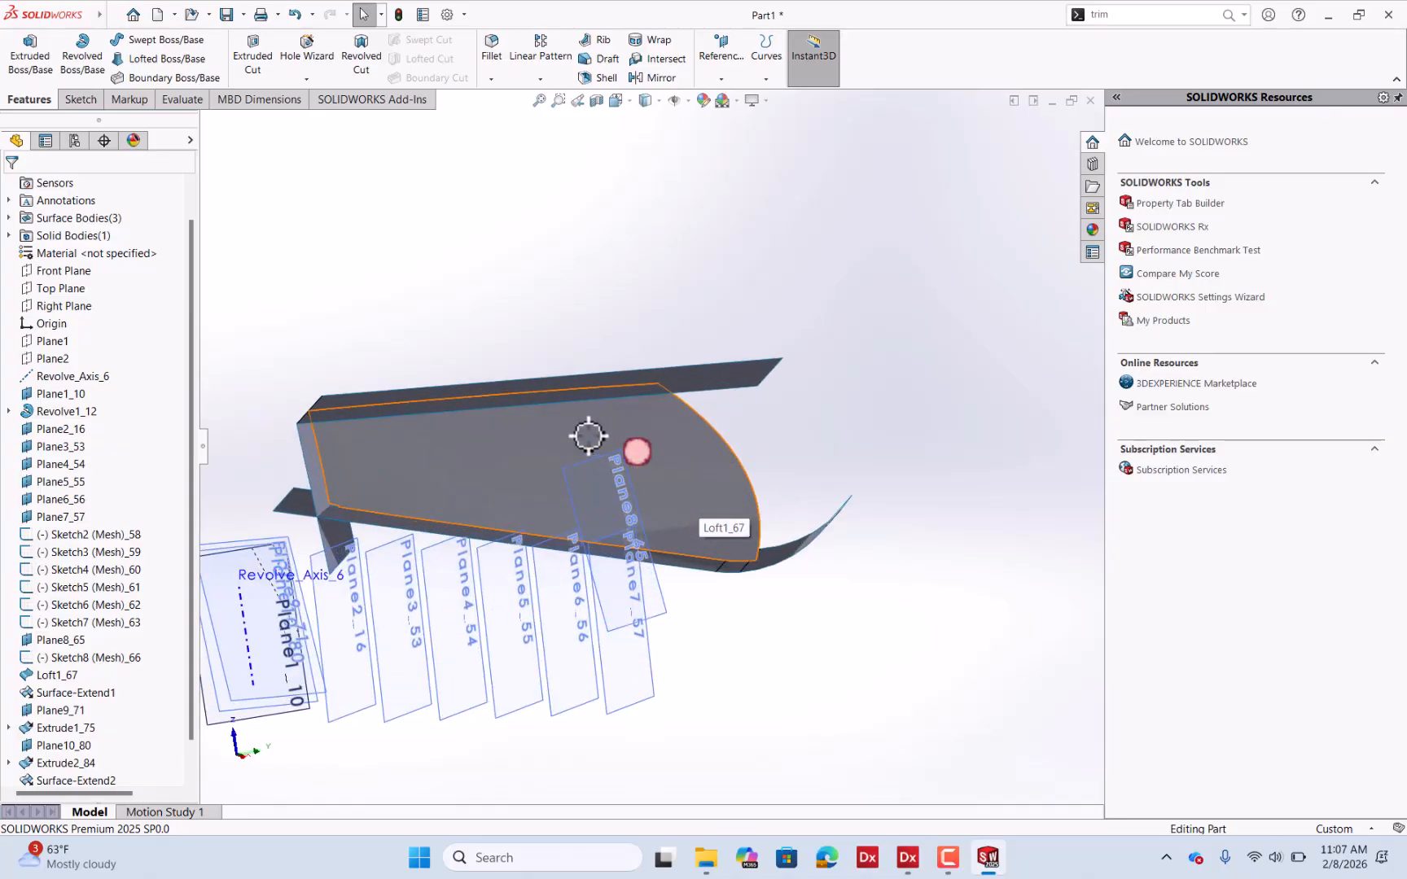
left_click(9, 217)
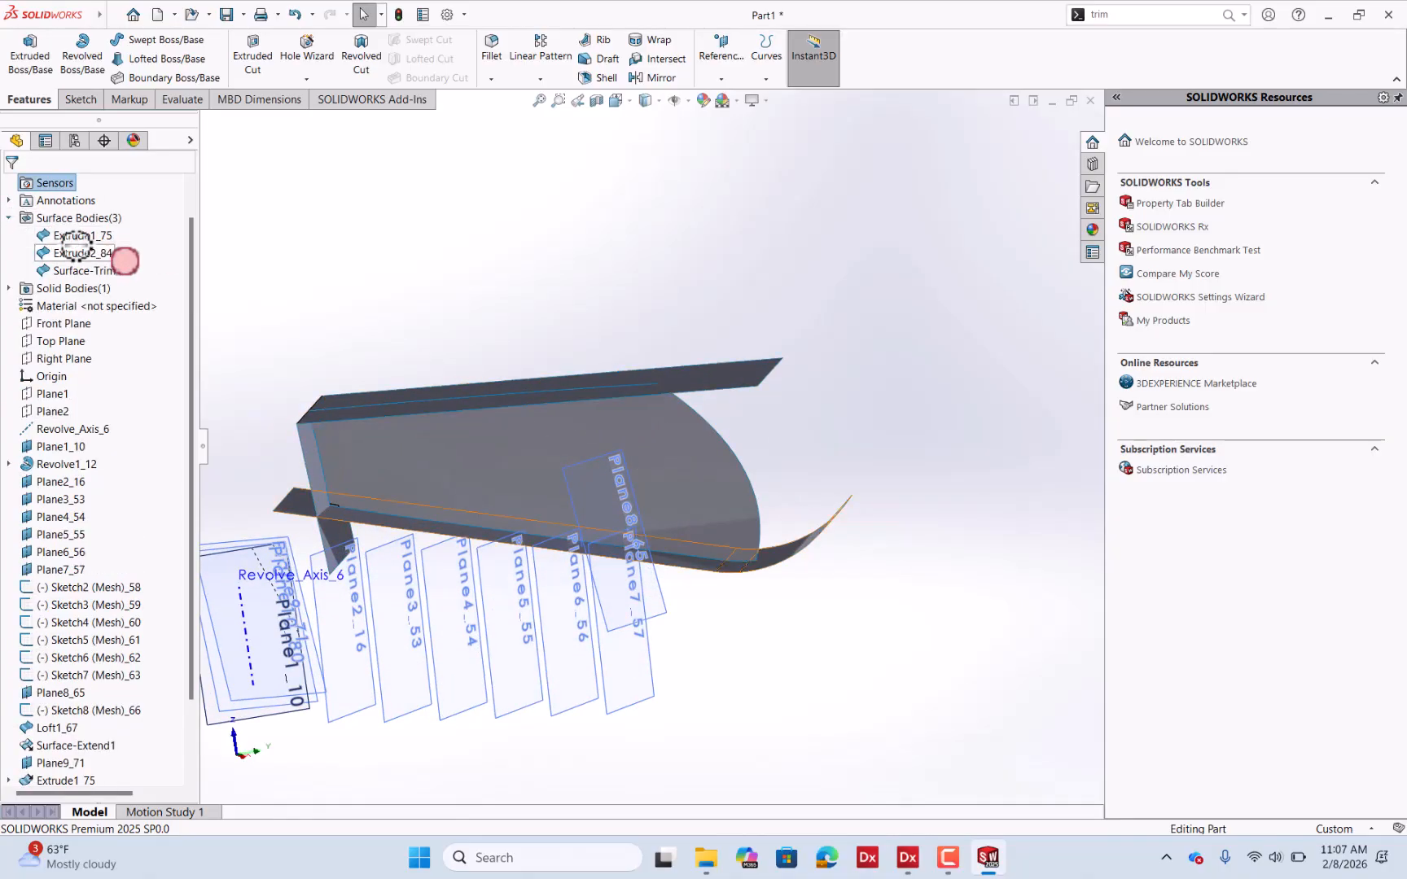
left_click(77, 235)
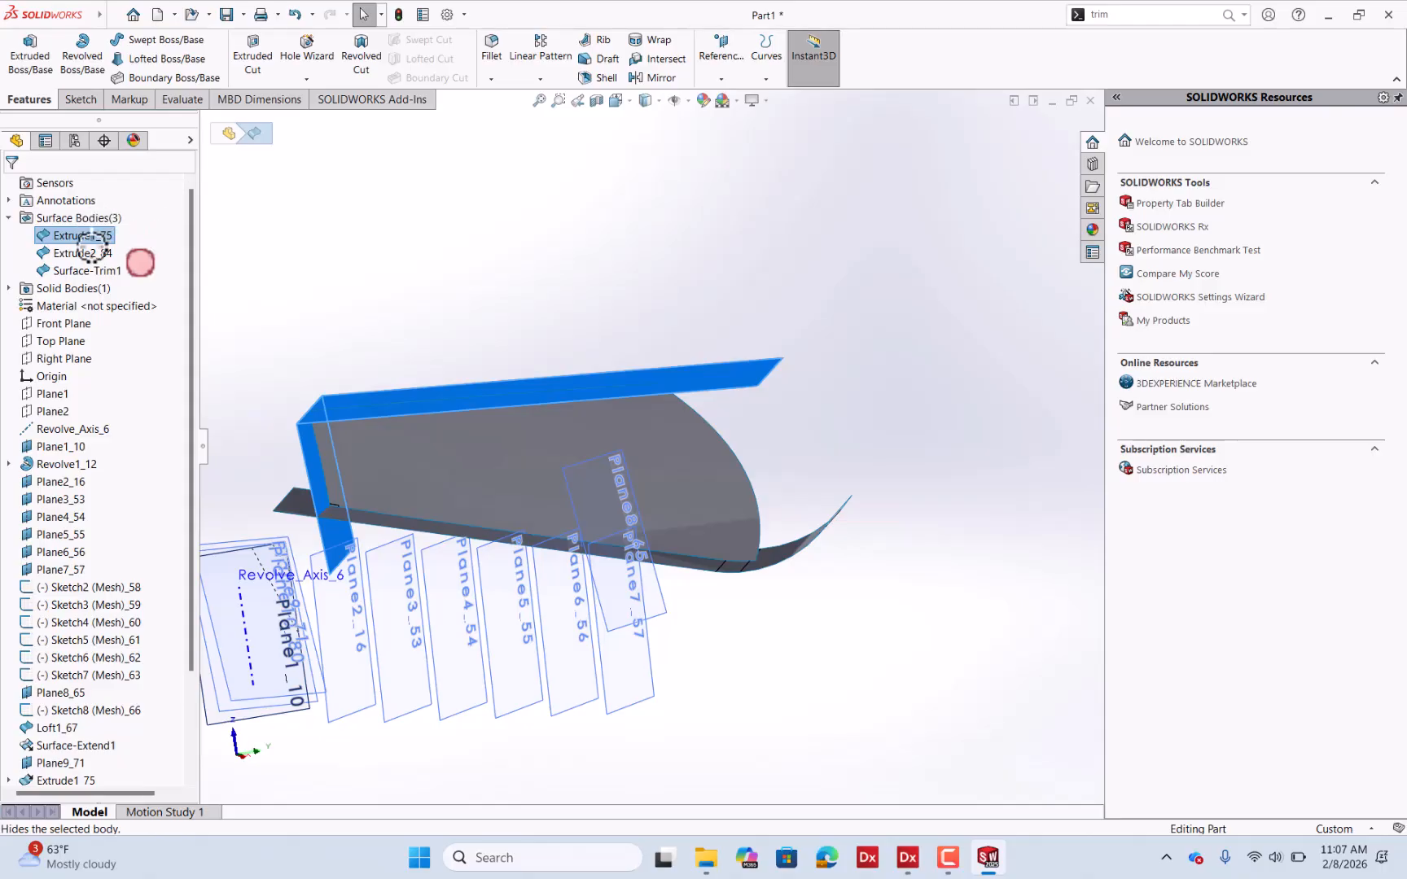
left_click(122, 218)
left_click(92, 252)
left_click(114, 213)
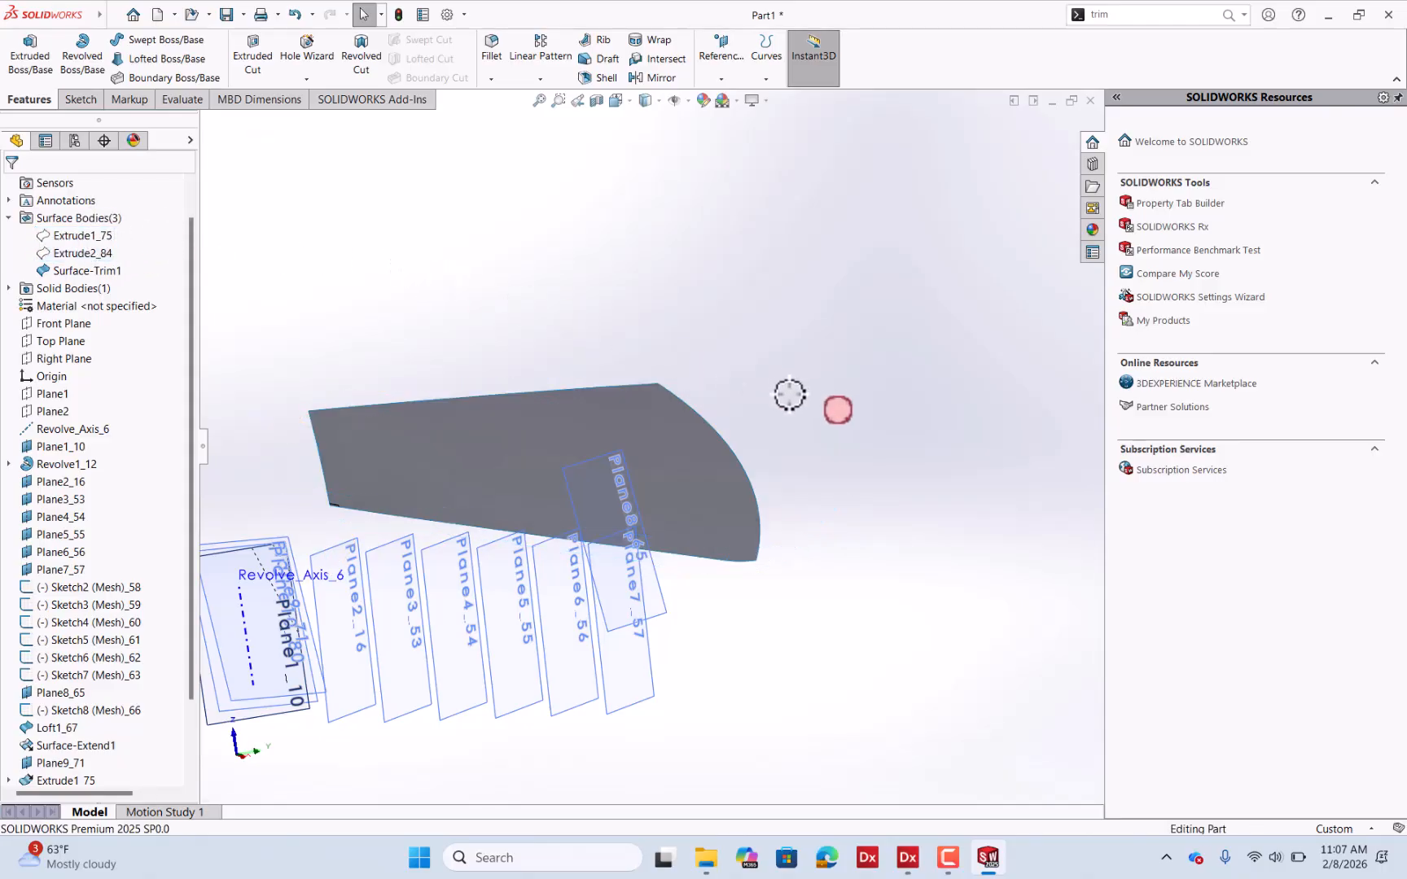
Show the revolved solid body and examine how the trimmed blade's outer end meets its inner wall.
mouse_move(792, 396)
middle_mouse_down()
mouse_move(677, 423)
mouse_move(819, 401)
middle_mouse_up()
scroll(354, 492, "up", 3)
scroll(352, 482, "down", 4)
scroll(627, 415, "down", 3)
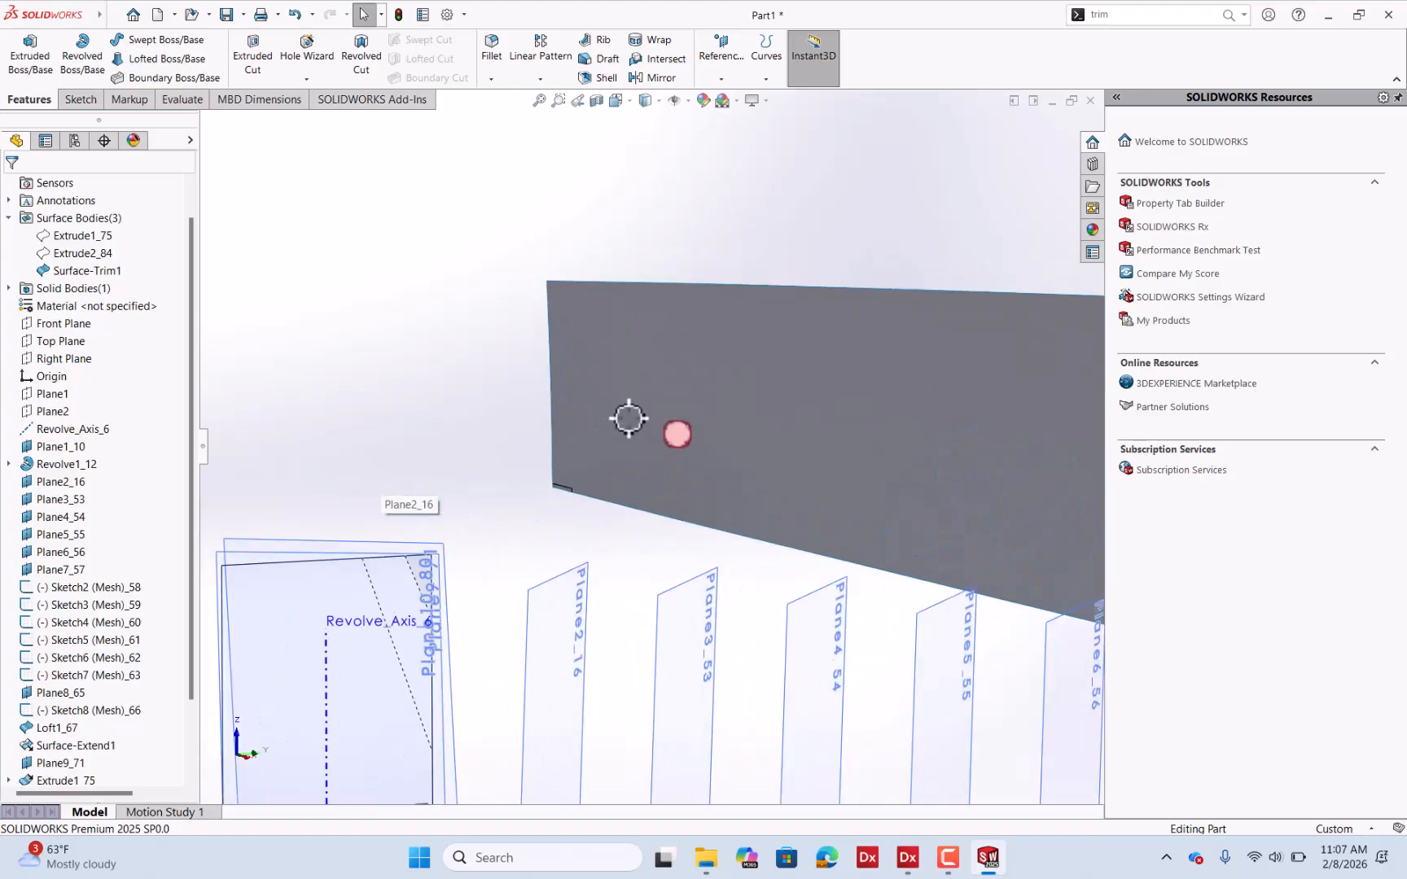
scroll(635, 424, "up", 5)
middle_click_drag(836, 392, 776, 408)
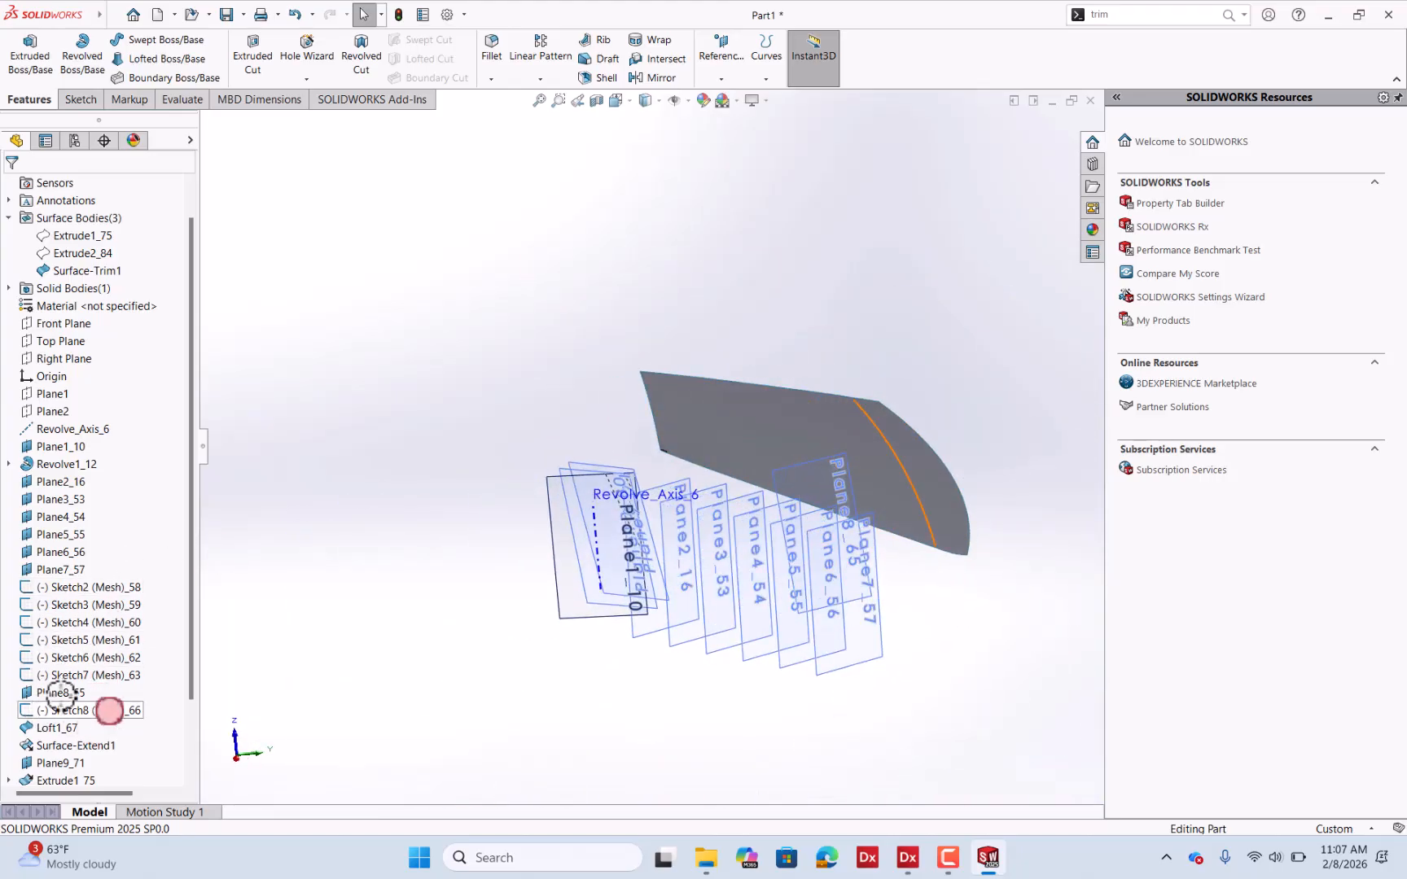
right_click(84, 289)
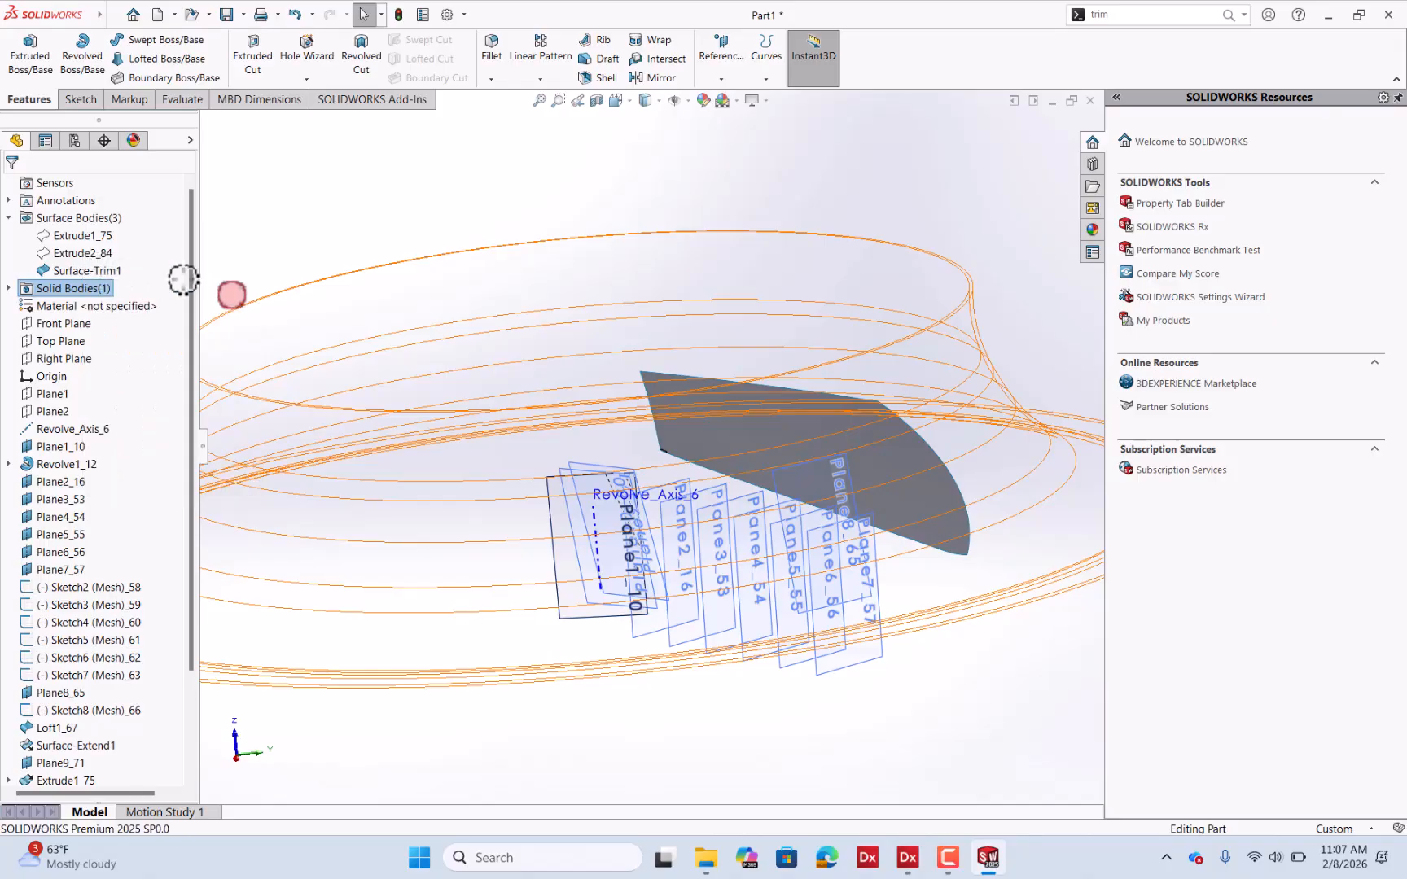
middle_click_drag(436, 233, 484, 339)
left_click(418, 180)
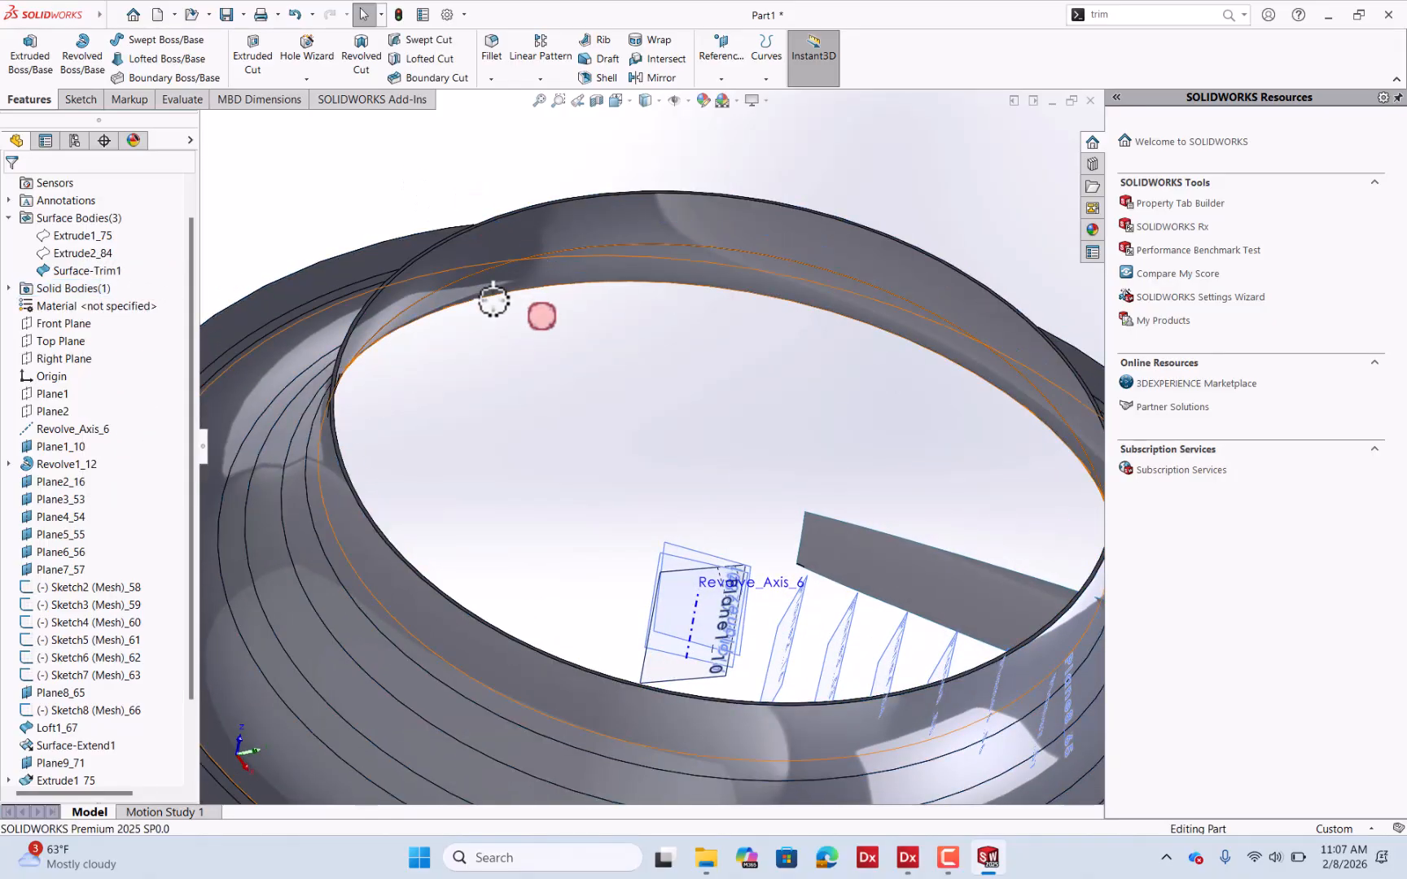
scroll(494, 302, "up", 5)
middle_click_drag(751, 472, 877, 487)
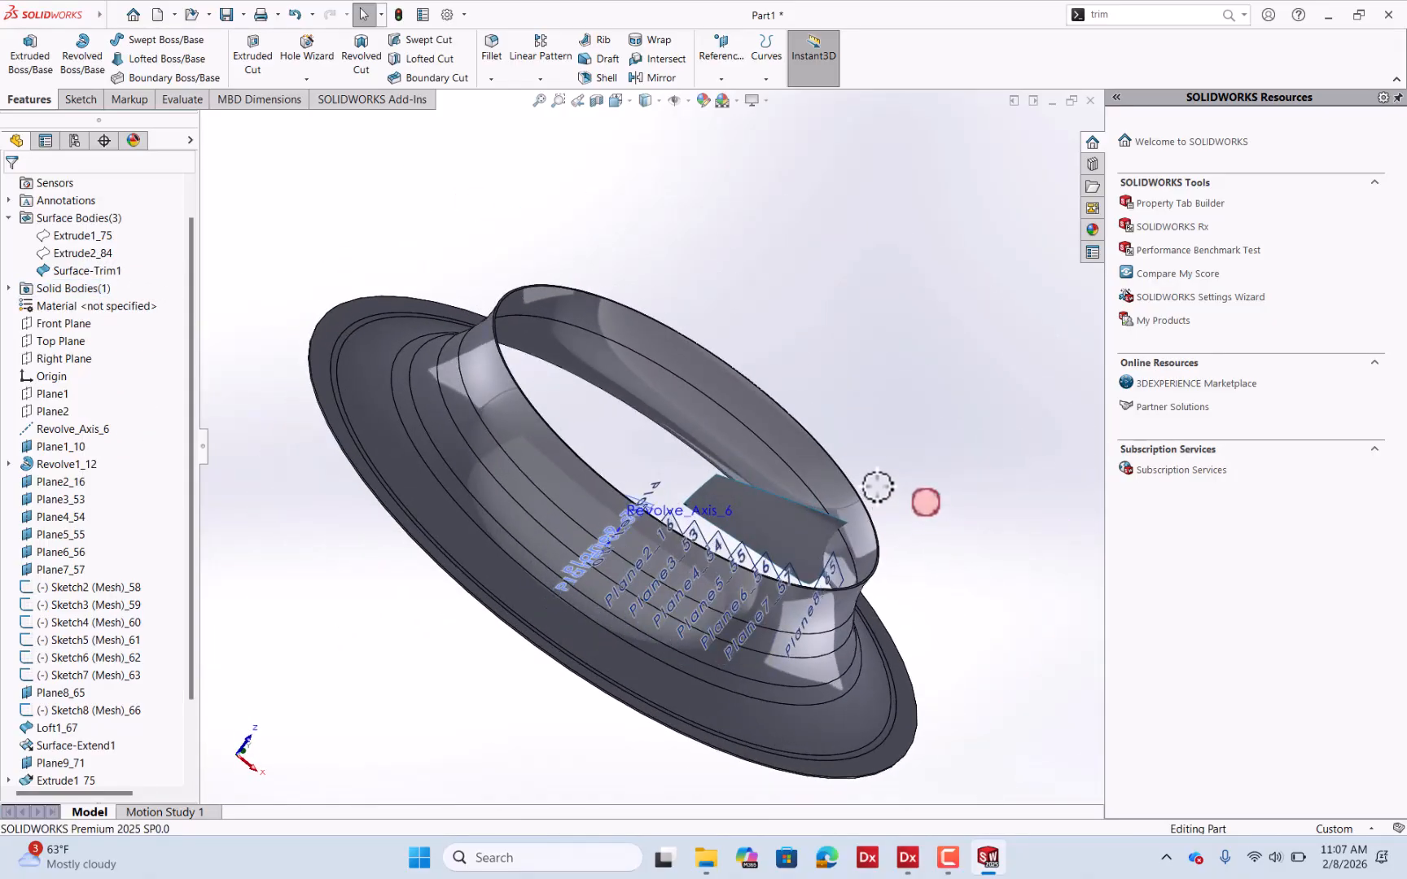
scroll(873, 533, "down", 5)
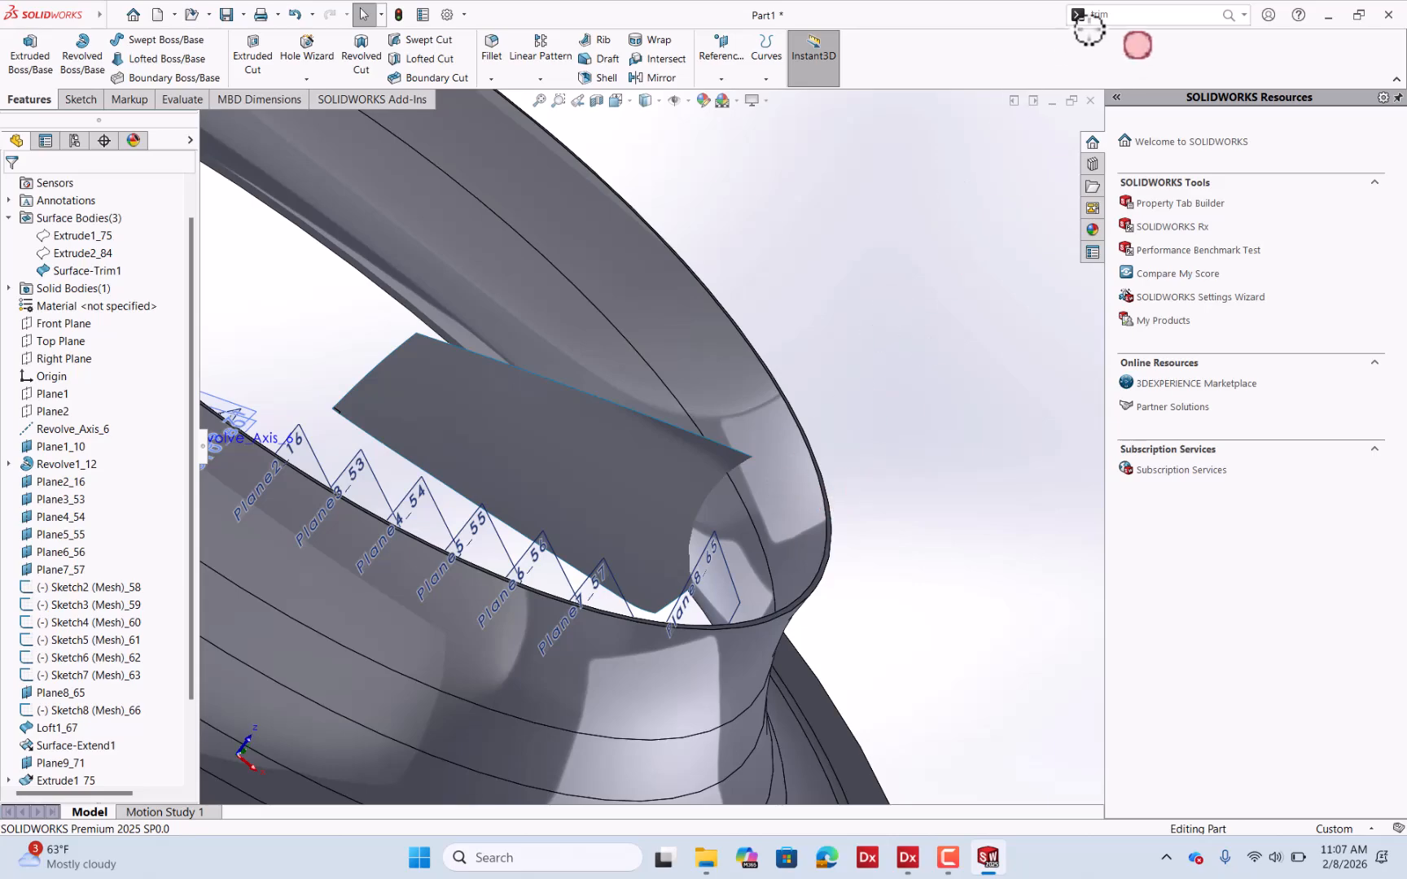
Start an Offset Surface operation on the two adjoining inner faces of the revolved ring beside the blade tip.
left_click(1125, 20)
type("of")
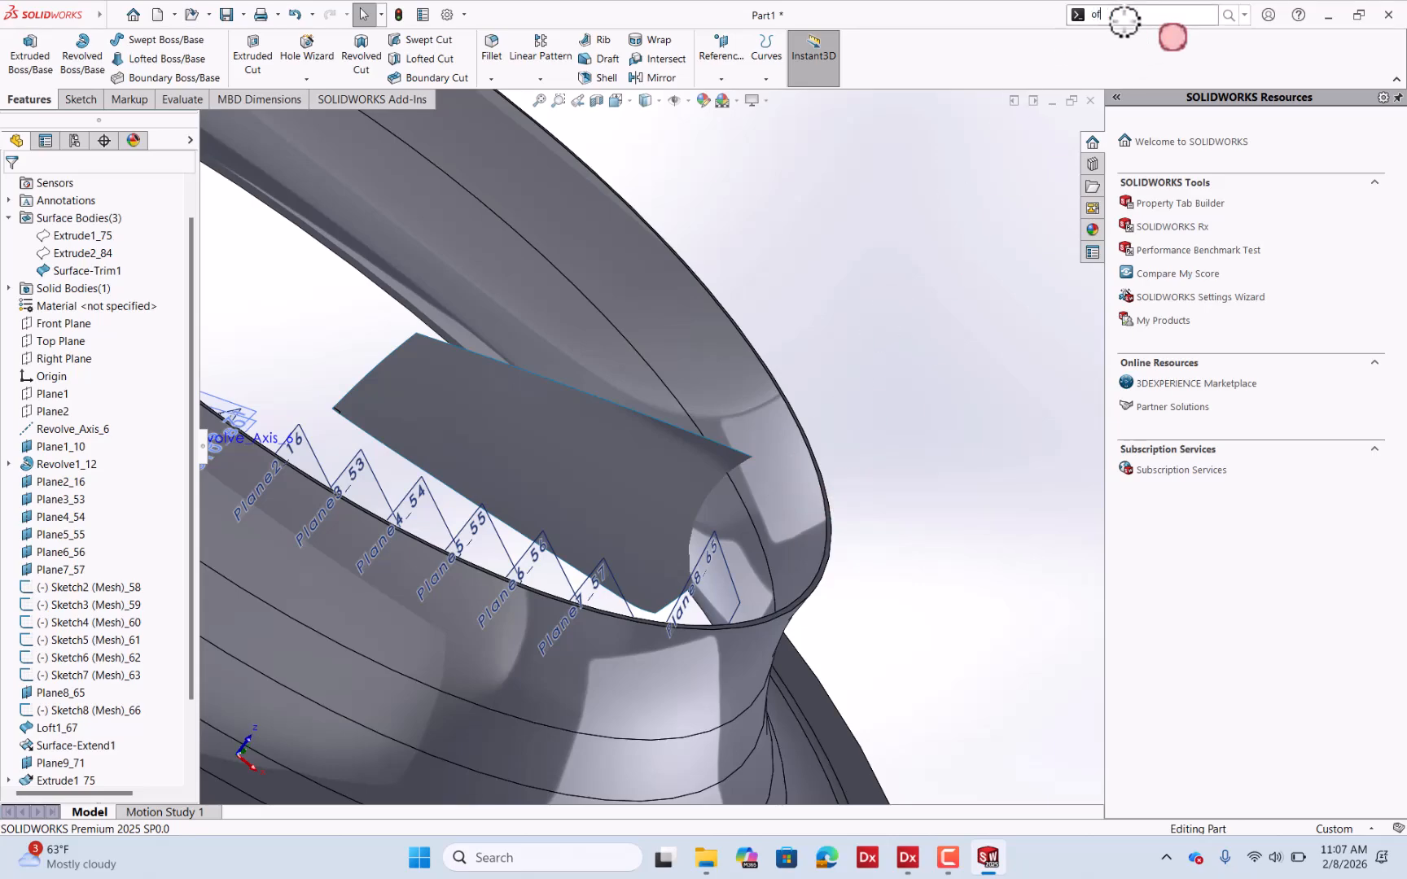
type("fset")
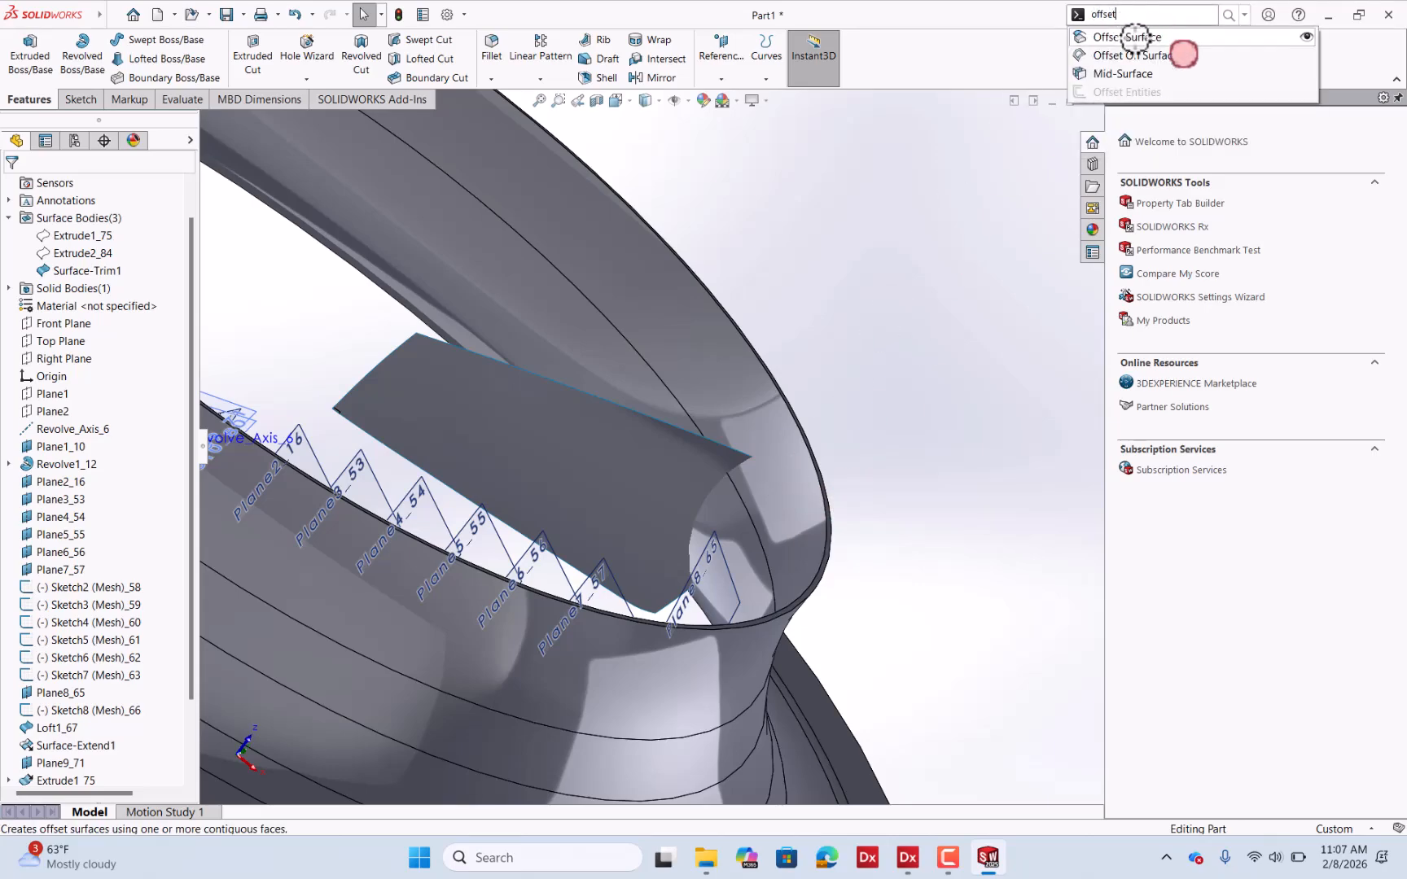
left_click(1139, 36)
left_click(712, 340)
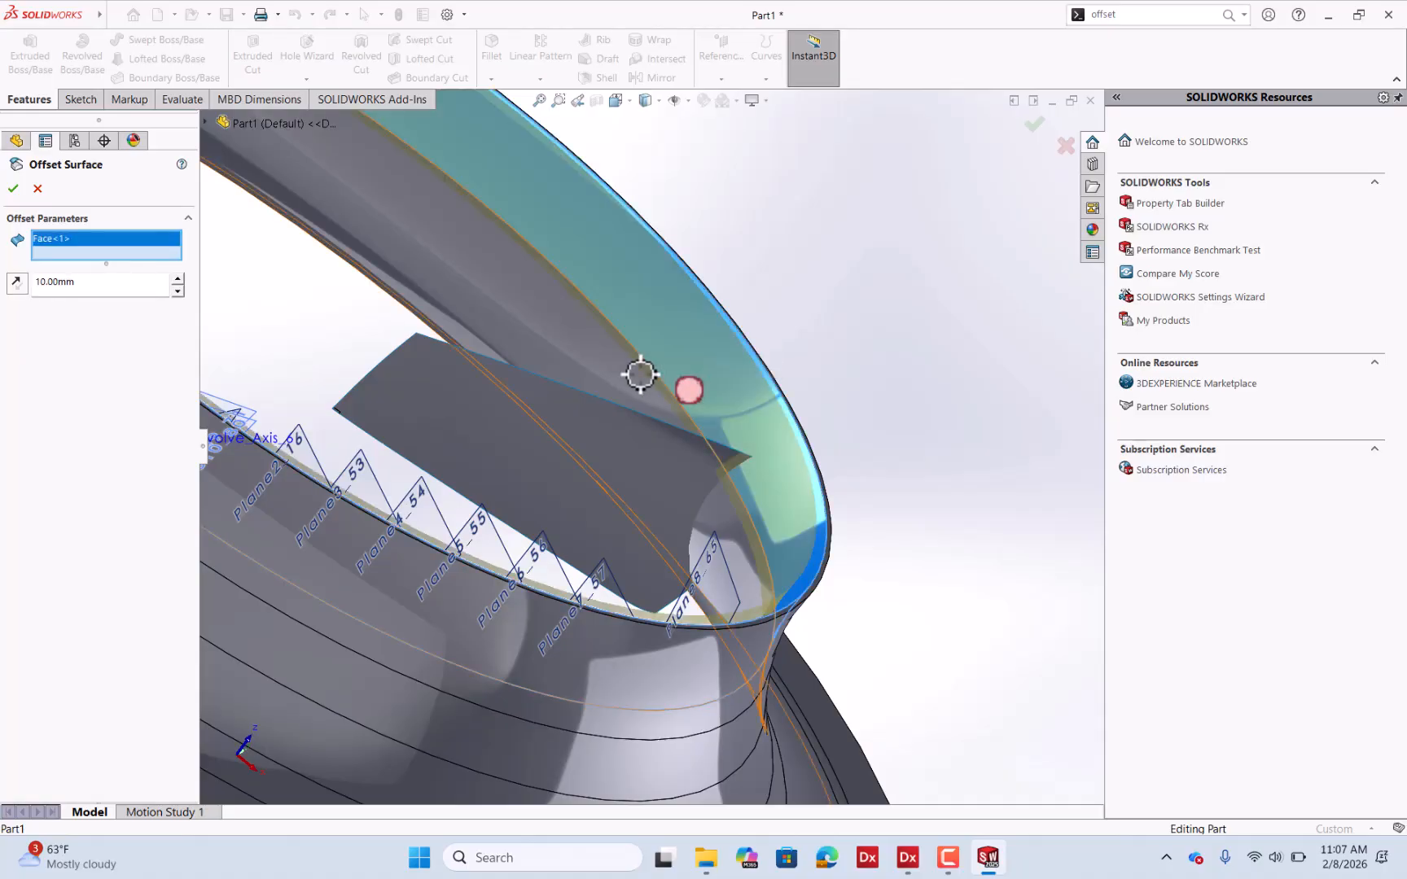
left_click(685, 408)
middle_click_drag(685, 408, 433, 431)
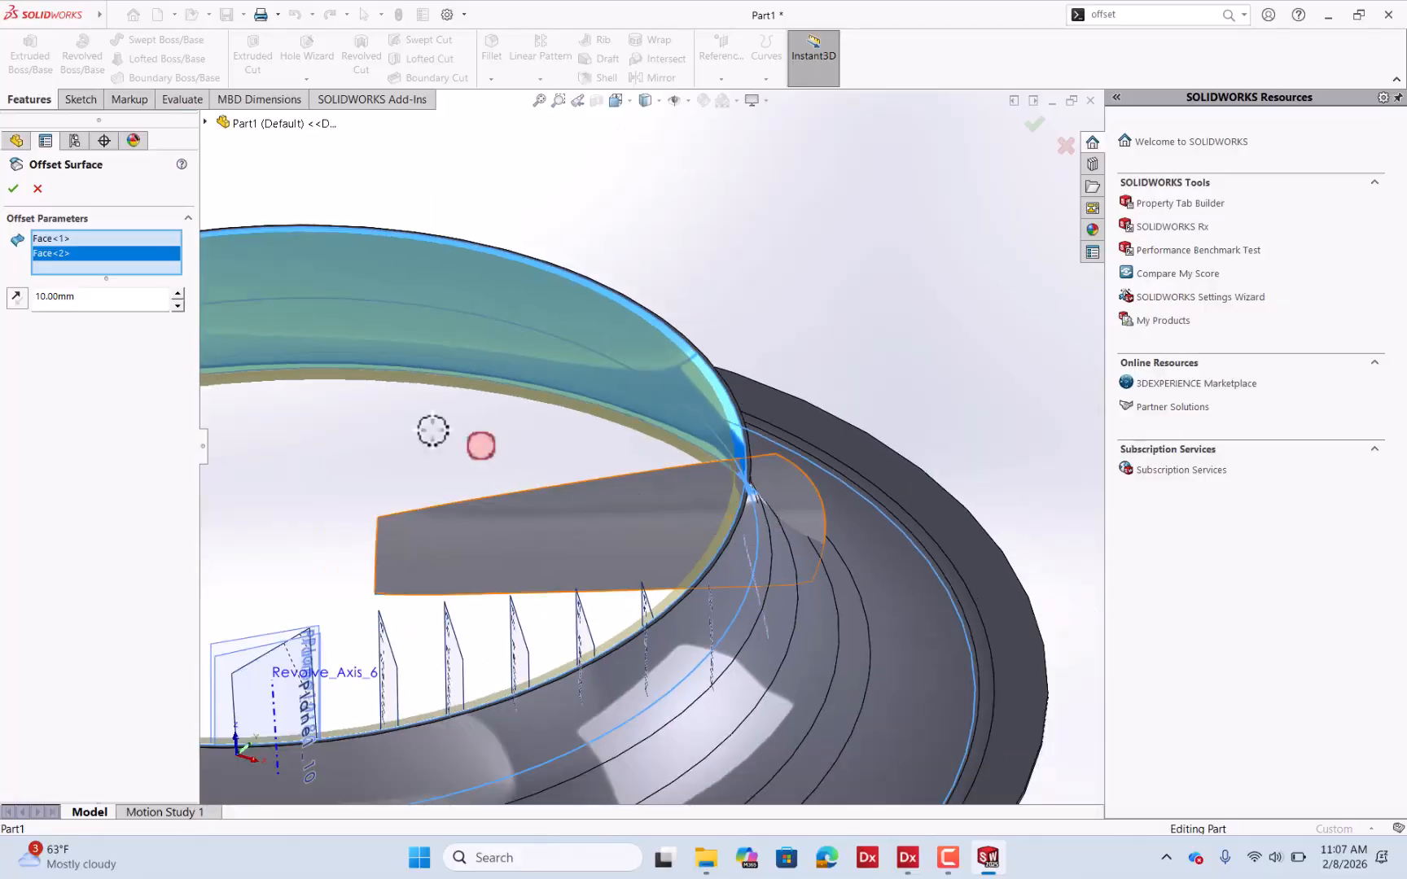
Flip the offset direction, set the offset distance to 0.125 mm and create the offset surface.
left_click(18, 298)
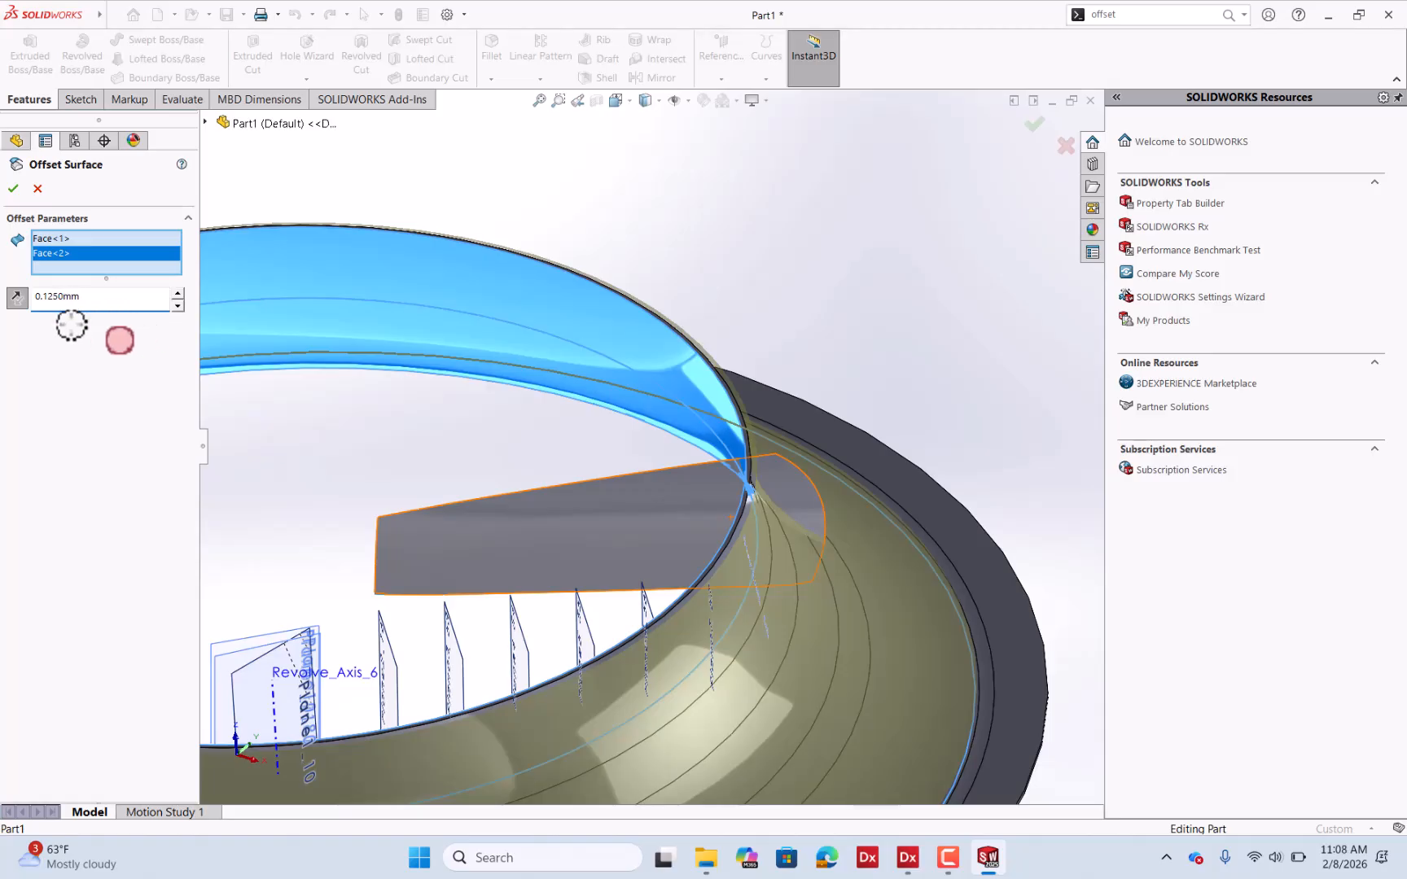
key("Return")
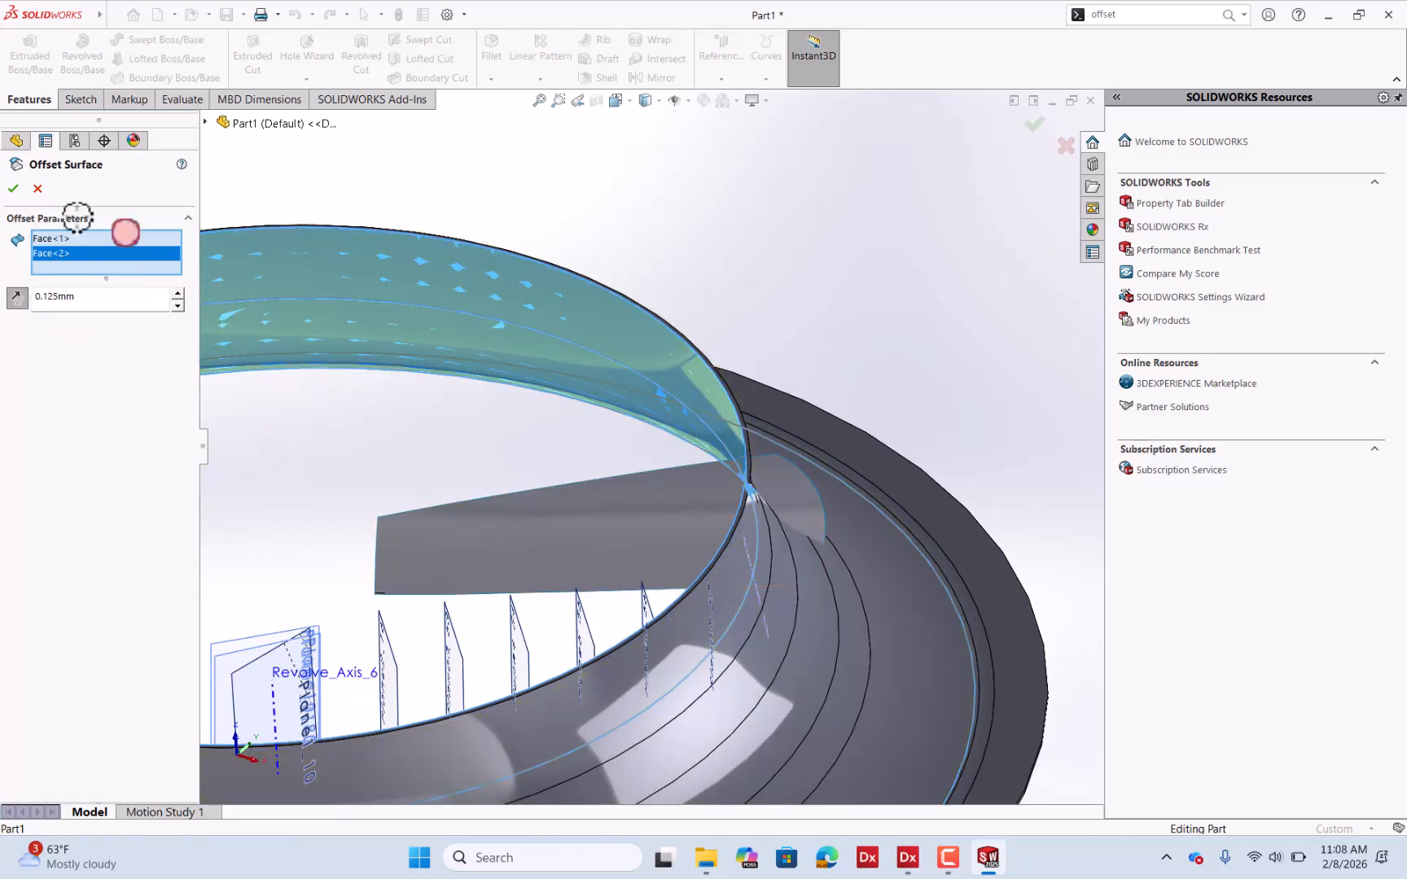
left_click(15, 189)
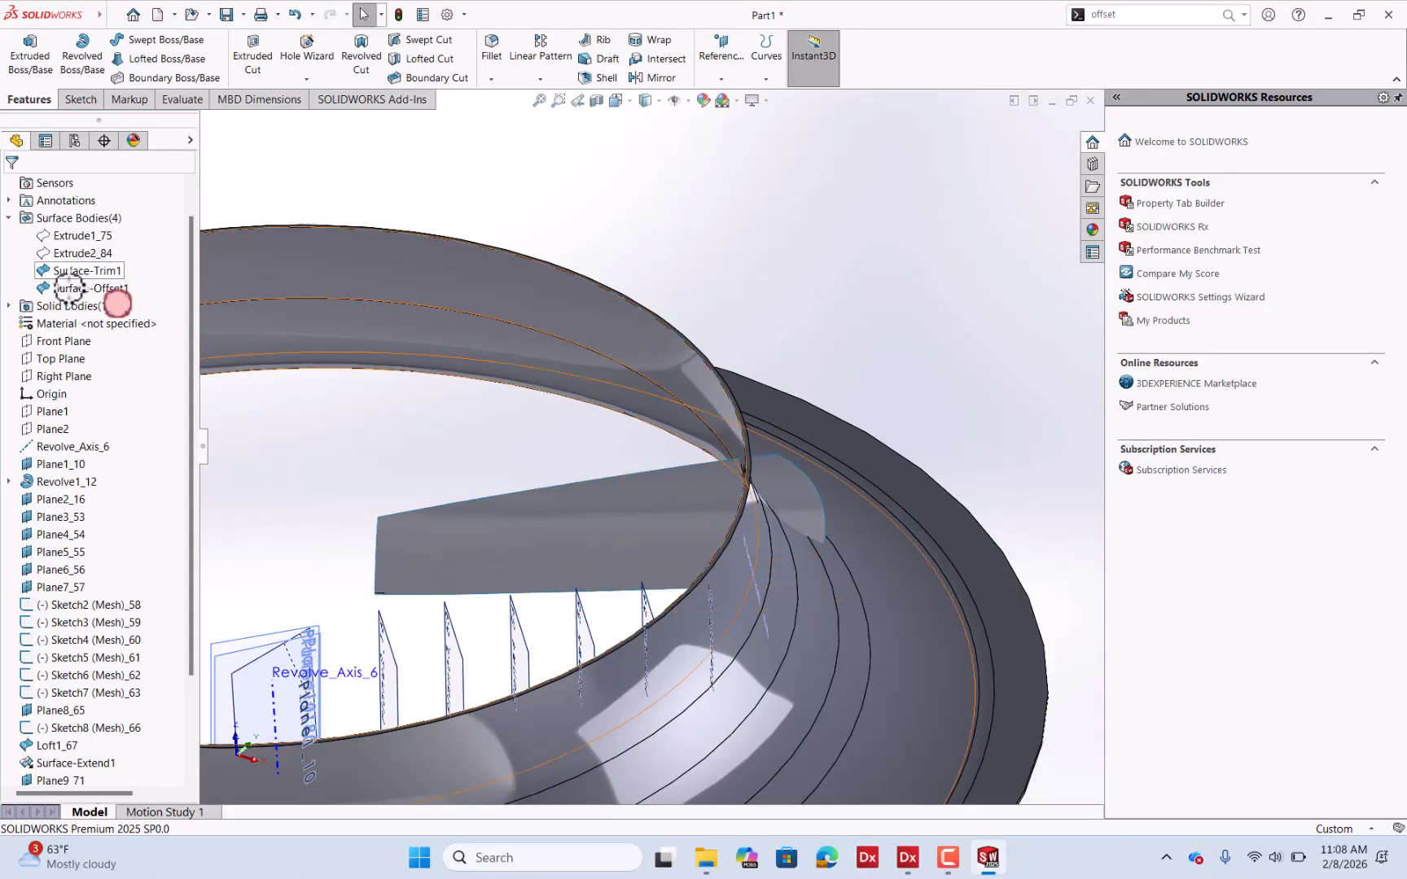
Hide the revolved solid body, leaving the offset surface and the blade surface displayed.
right_click(134, 306)
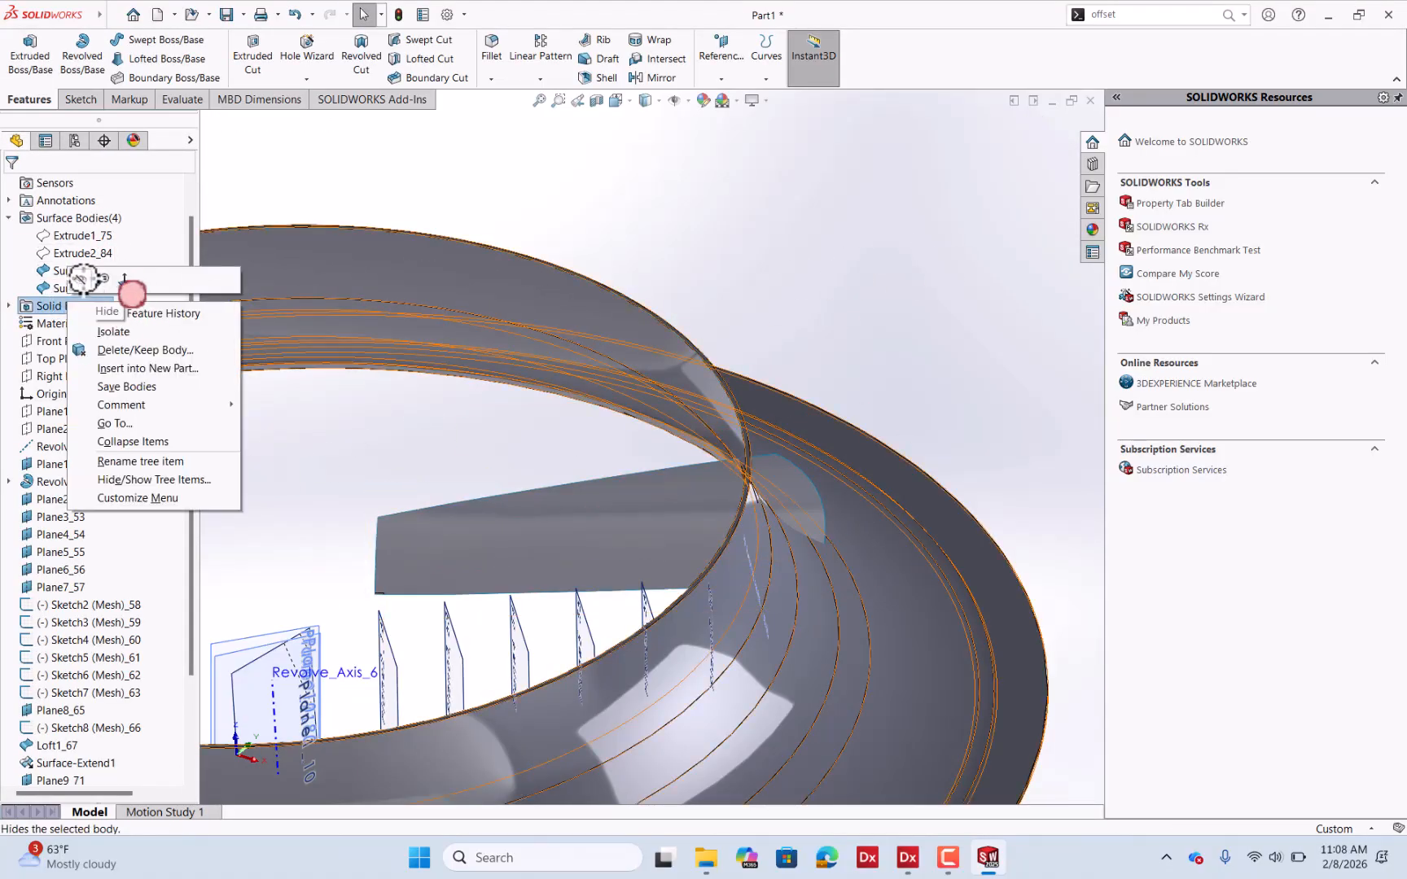
left_click(81, 280)
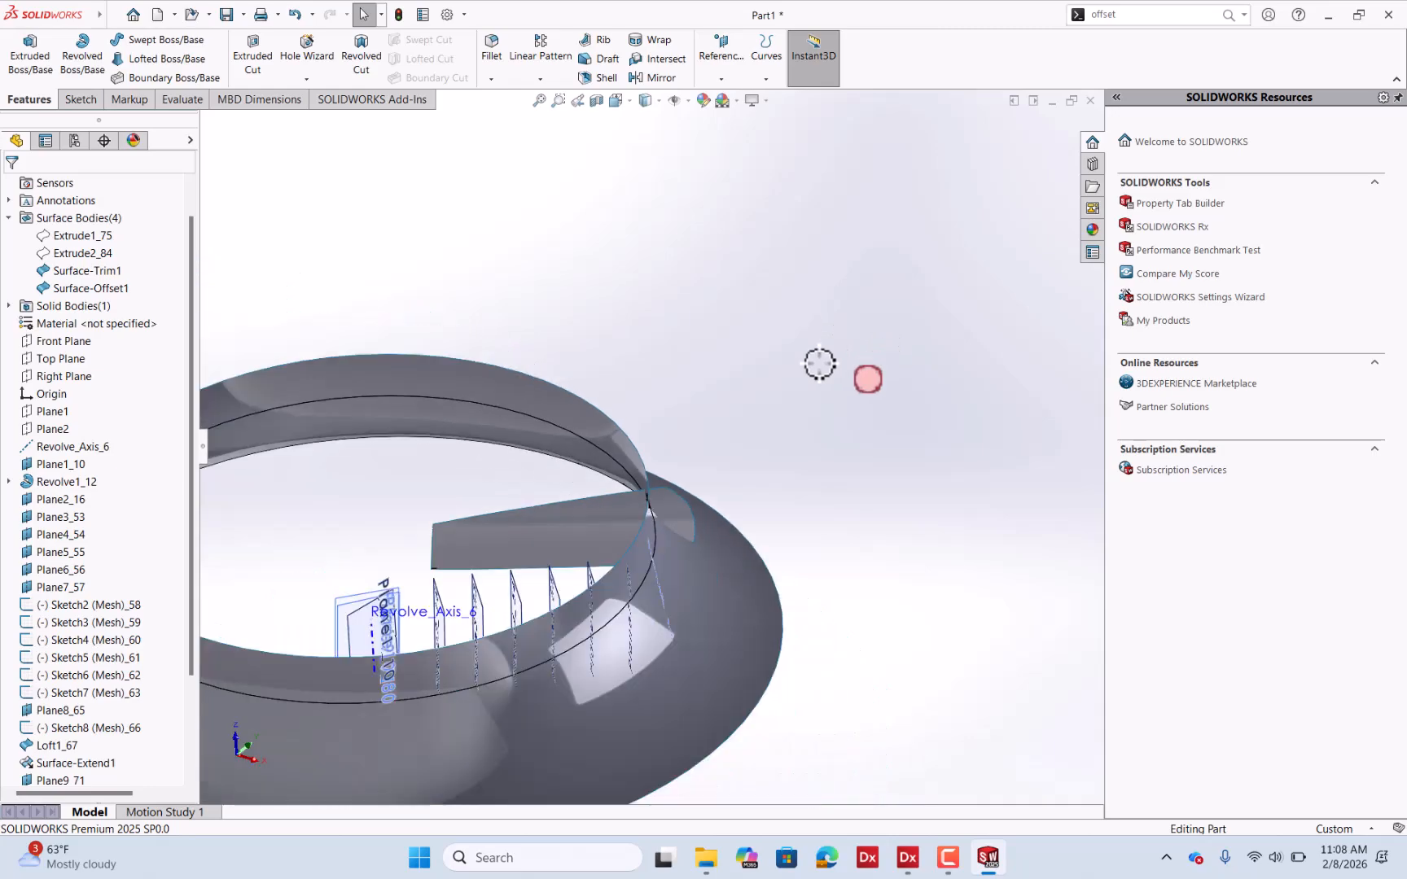
middle_click_drag(692, 480, 740, 448)
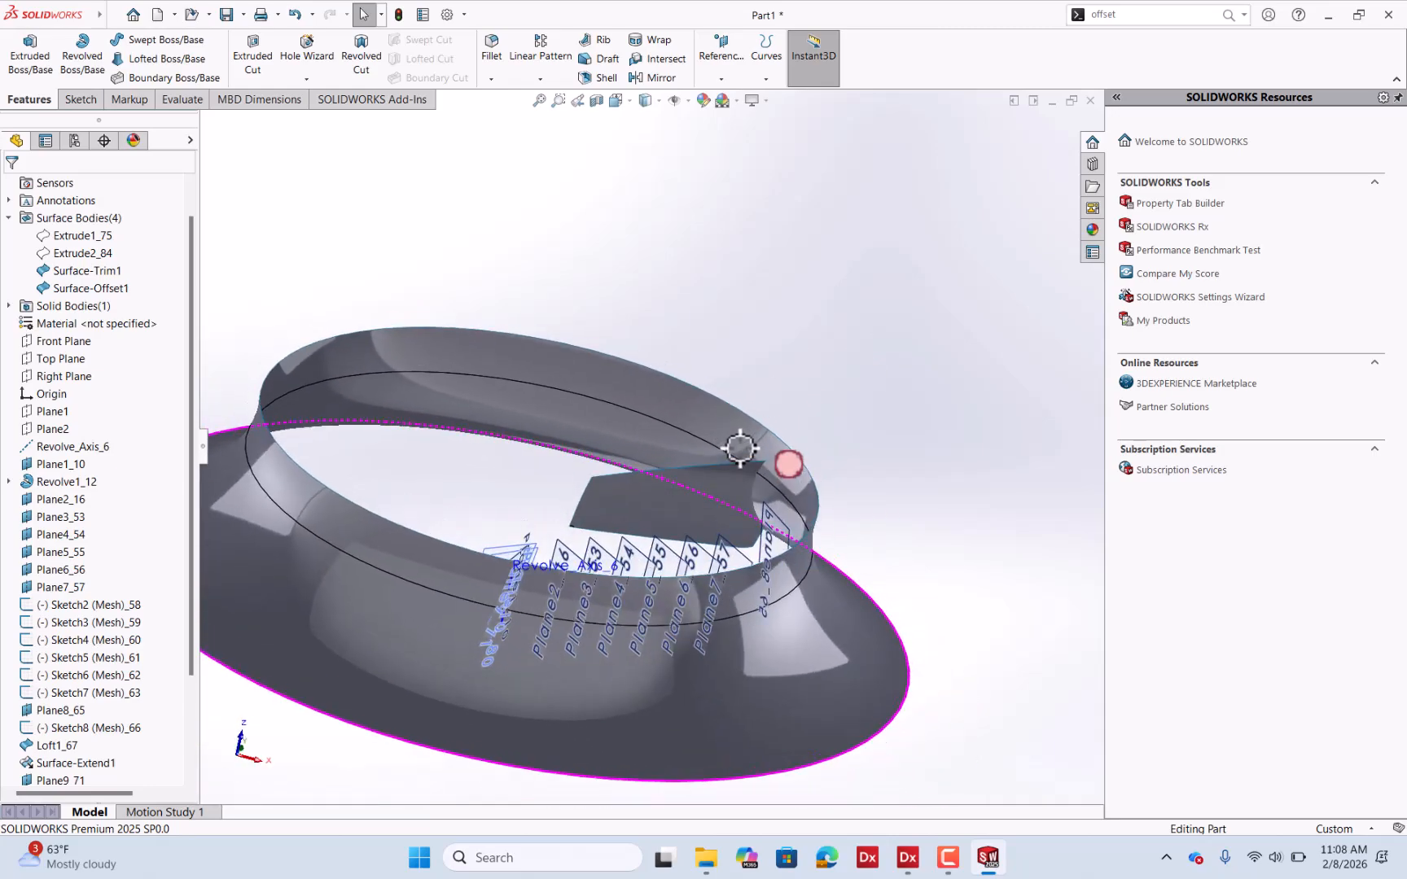
scroll(740, 449, "up", 2)
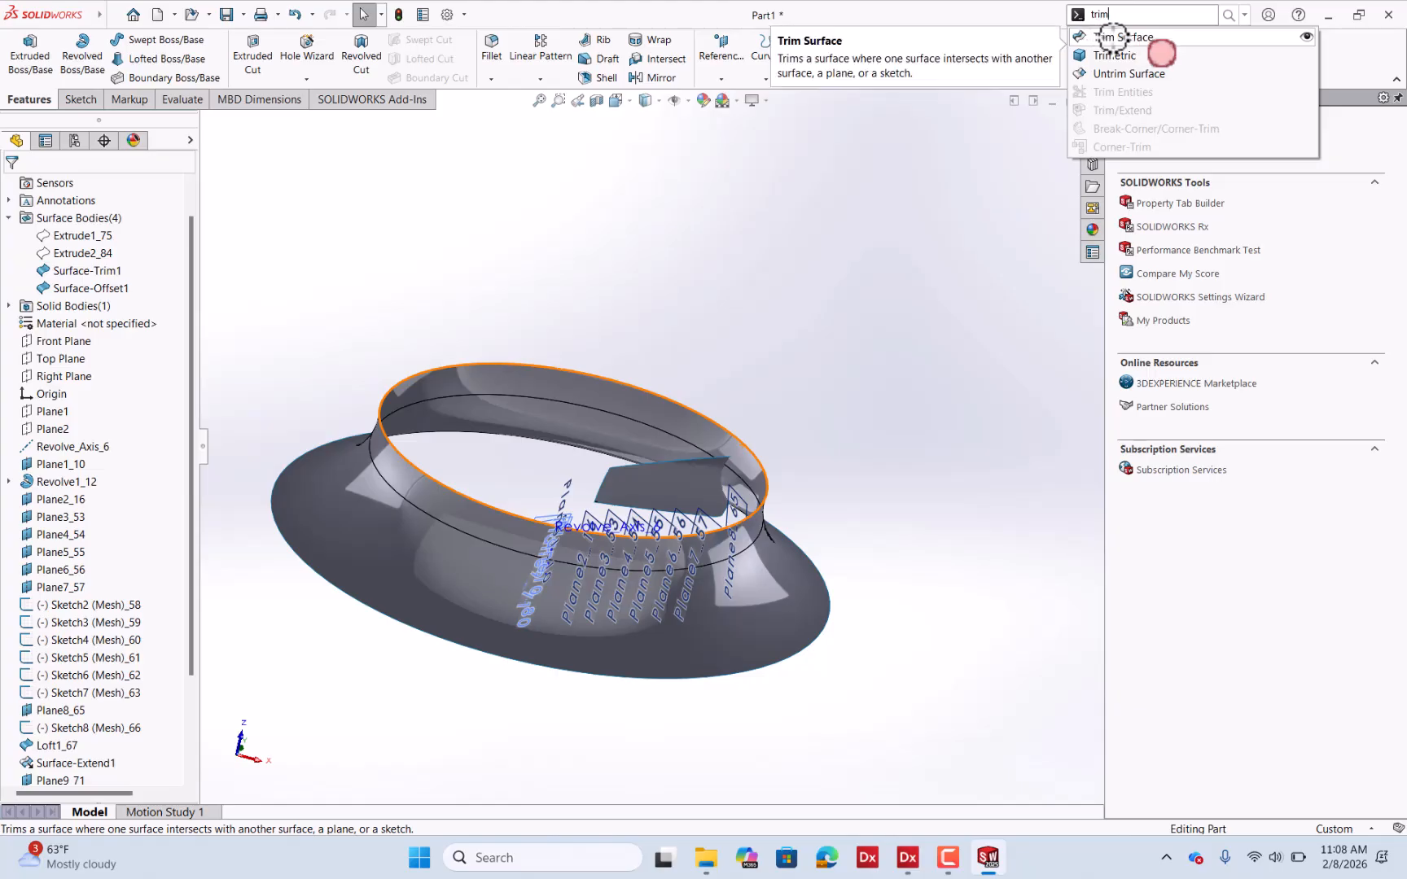
Trim the blade surface with a Standard trim, using the offset surface as trim tool and keeping the blade portion inside the ring.
left_click(1109, 37)
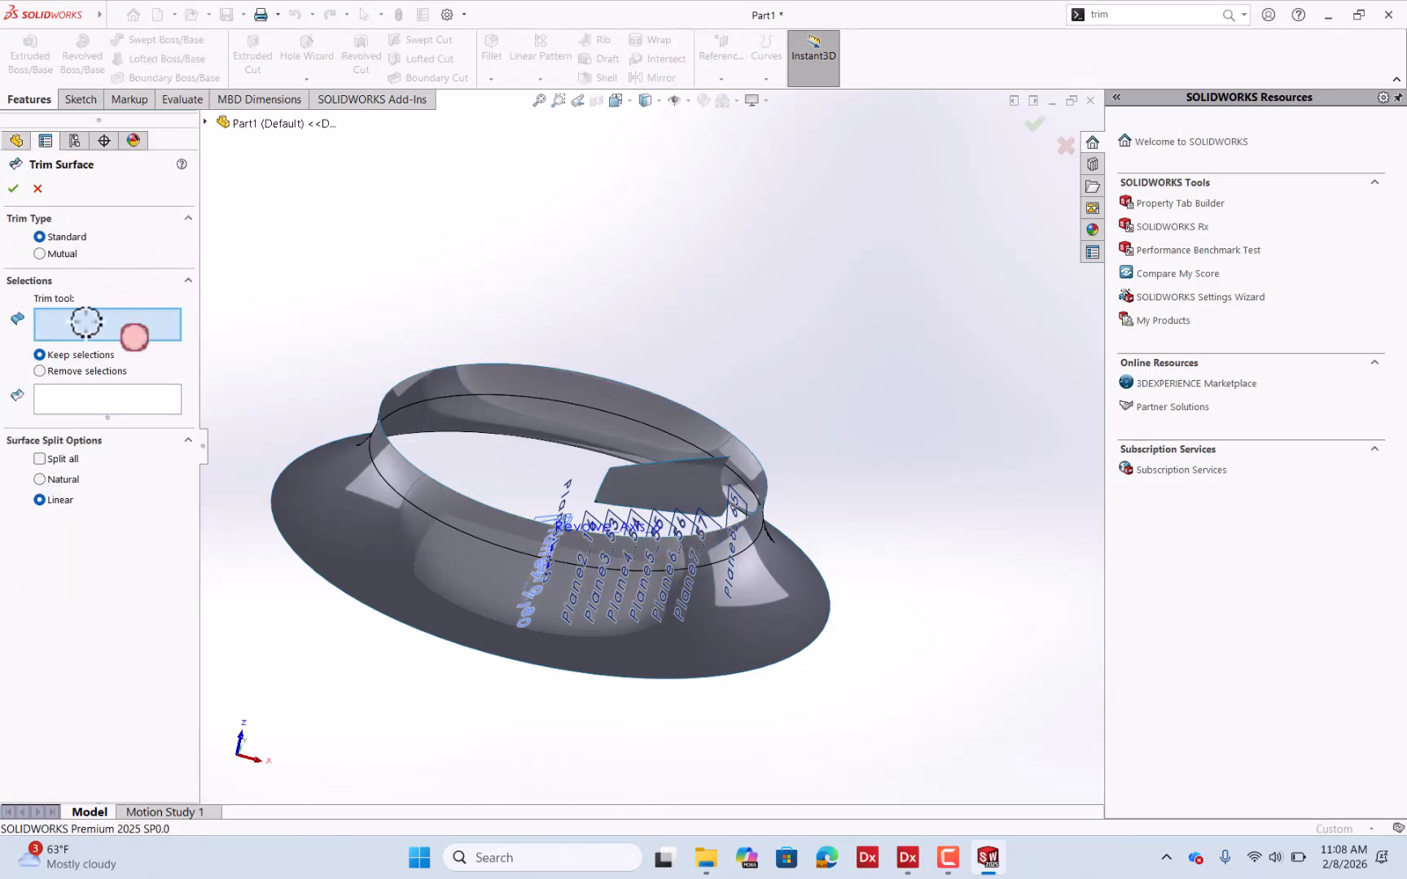
left_click(644, 418)
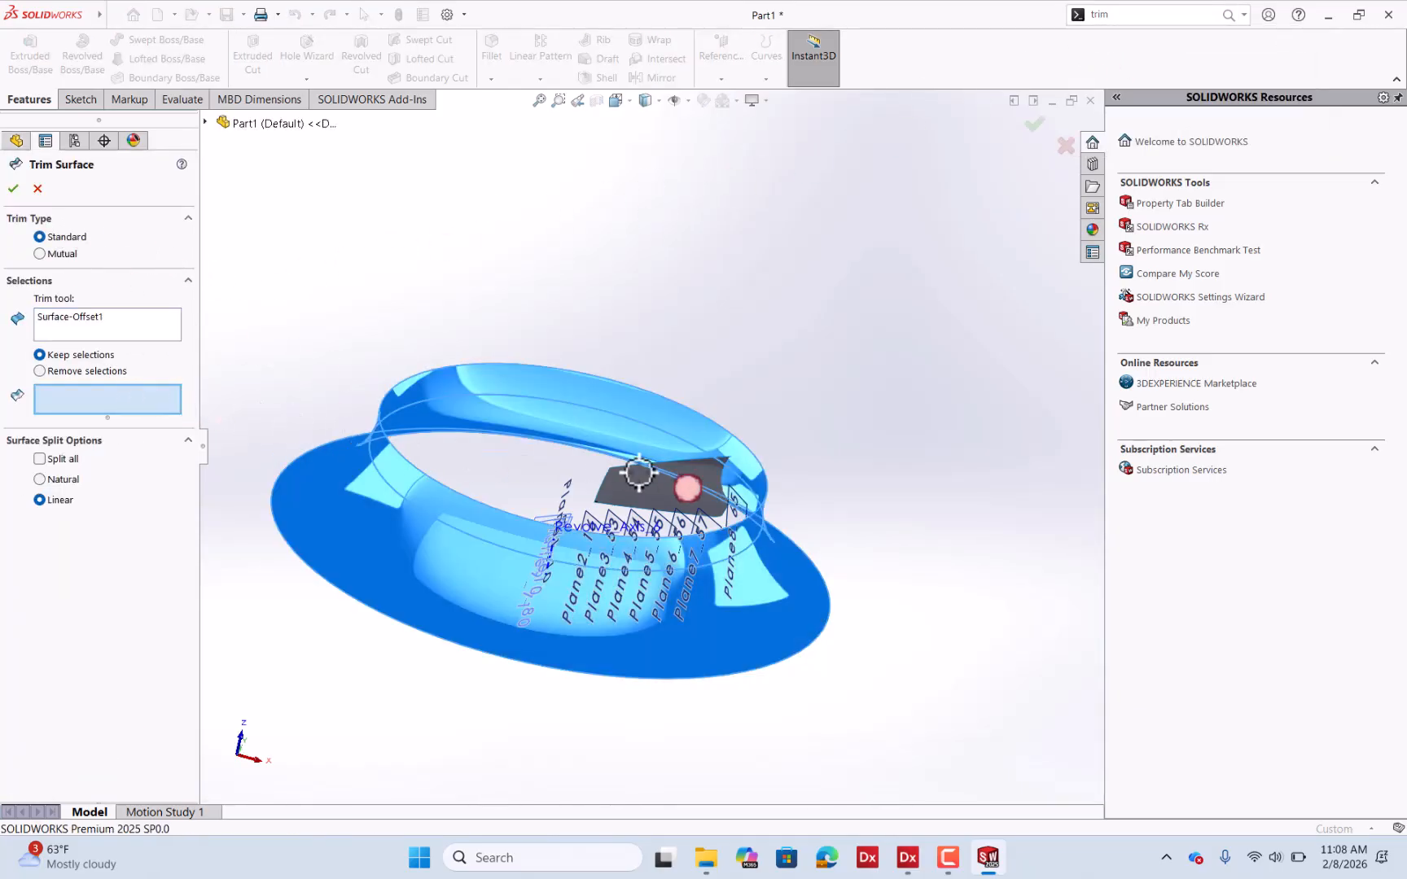
left_click(648, 493)
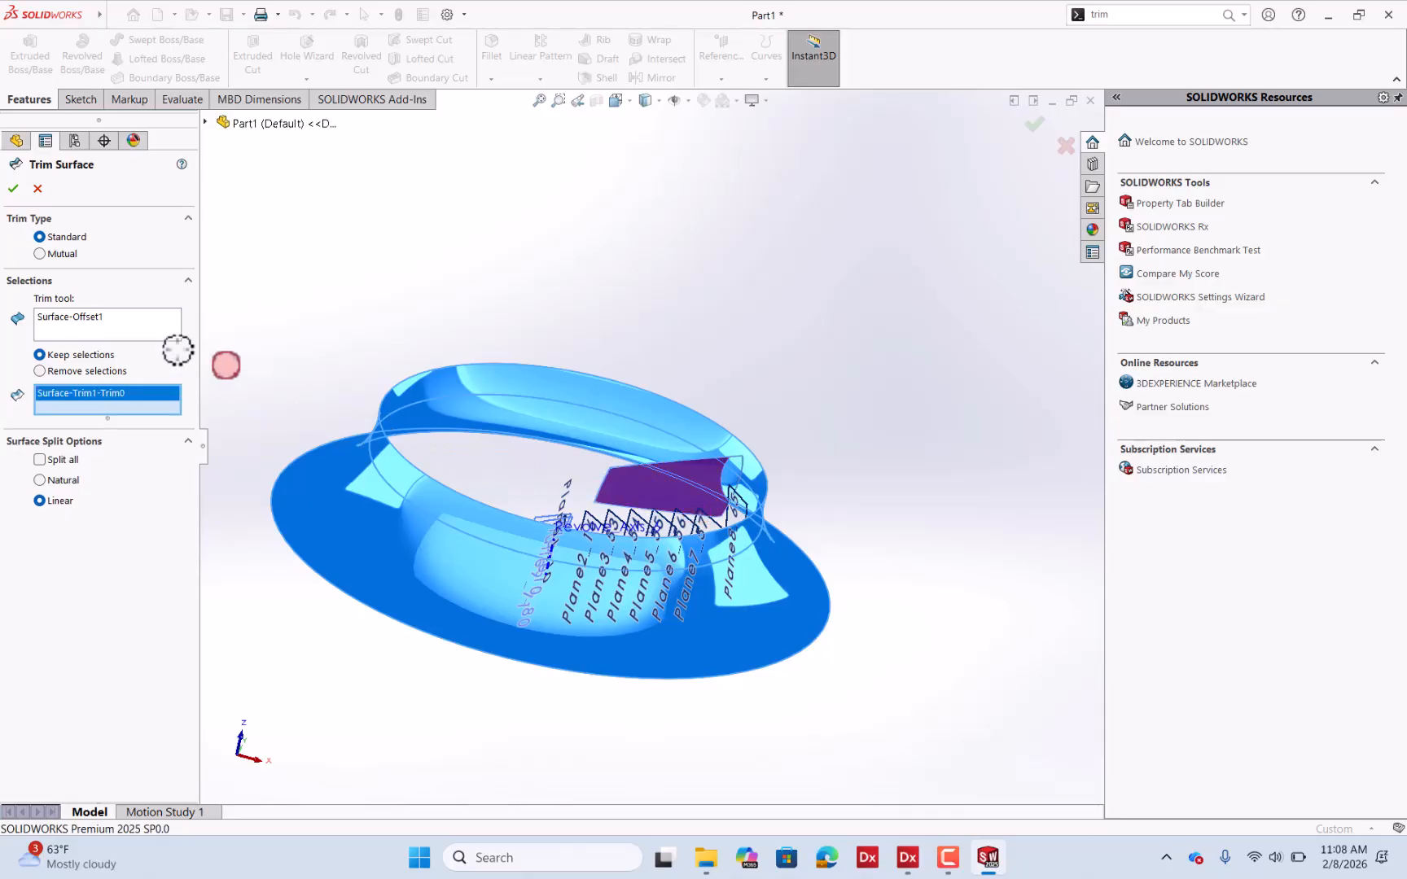
left_click(13, 188)
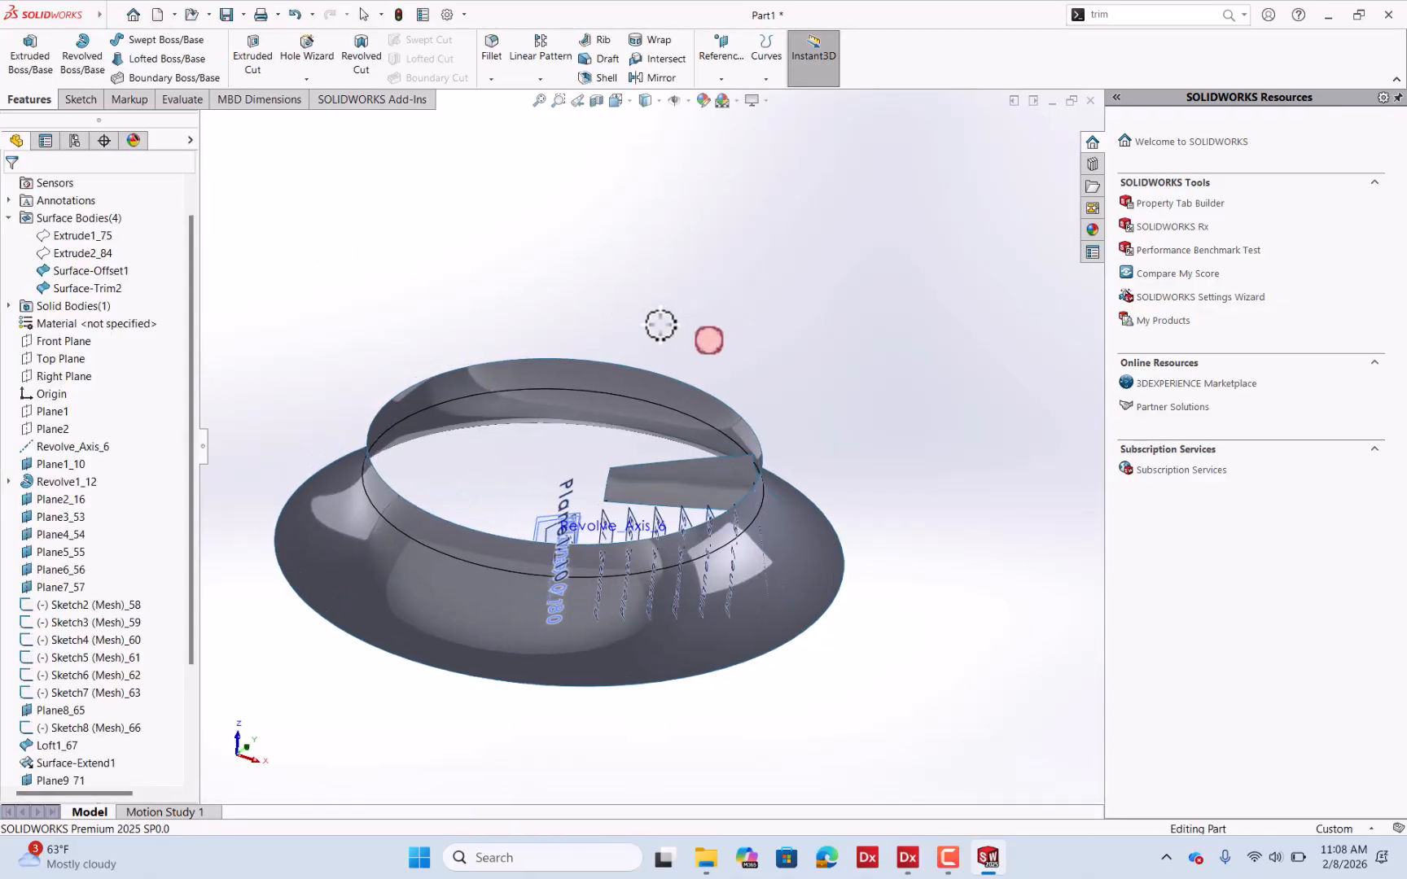
Hide the offset surface body and examine the blade's trimmed tip.
right_click(114, 270)
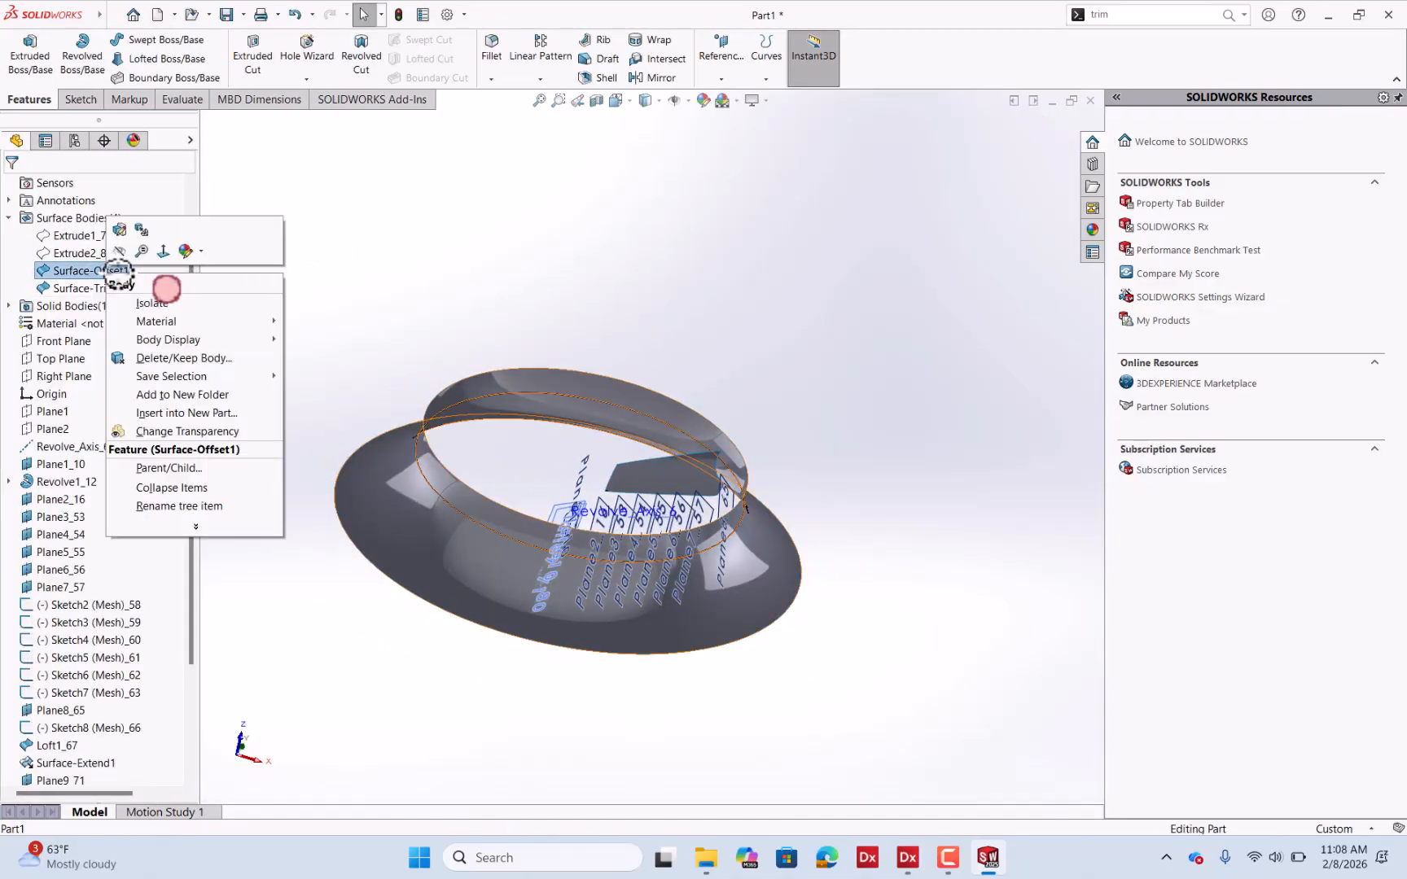
left_click(126, 233)
middle_click_drag(512, 268, 682, 468)
scroll(677, 462, "up", 2)
scroll(679, 463, "down", 7)
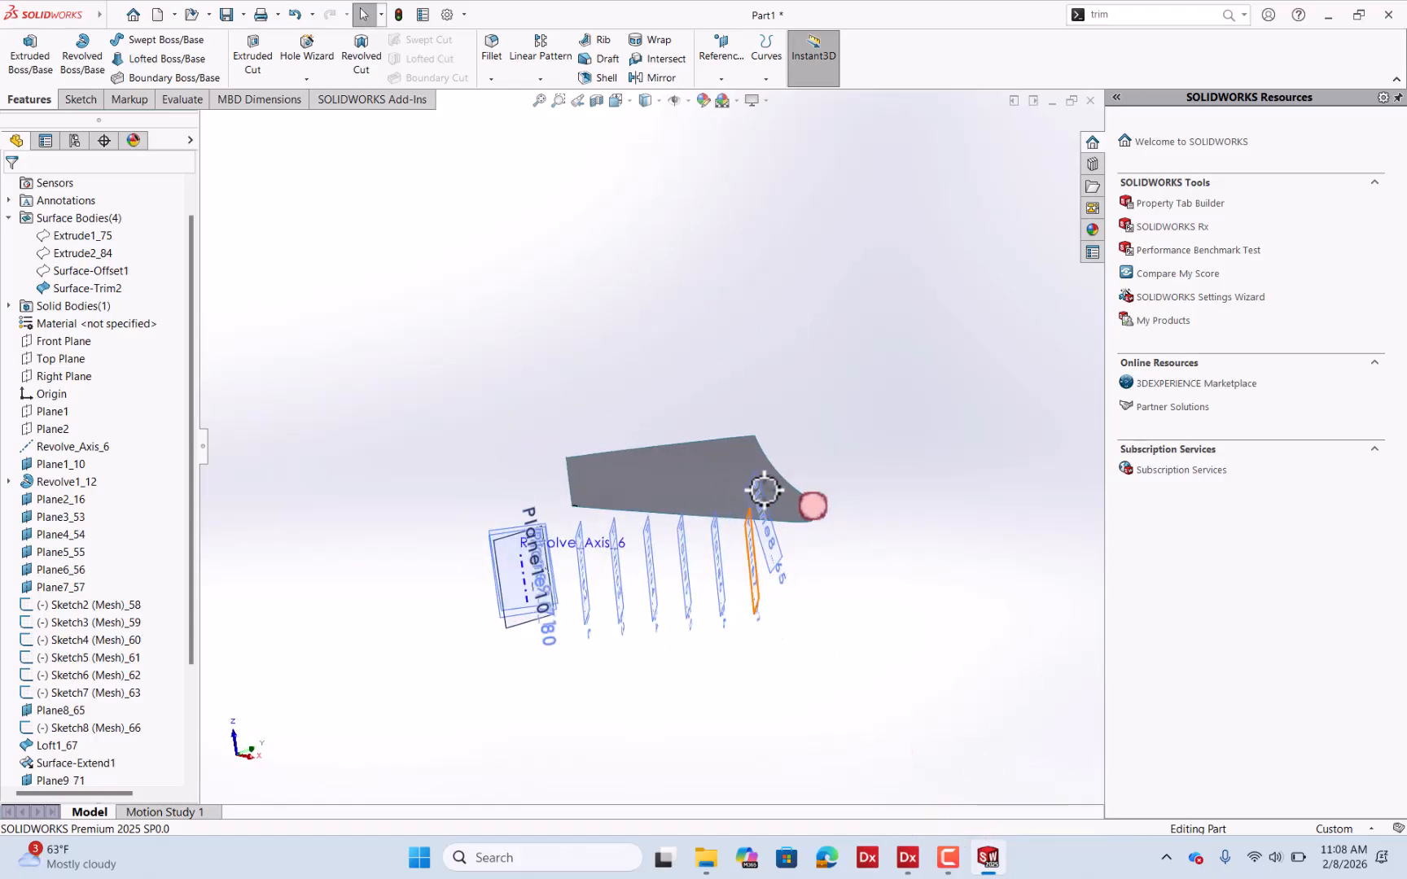
Thicken the trimmed blade surface by 2 mm with Merge result enabled.
left_click(1129, 14)
type("thick")
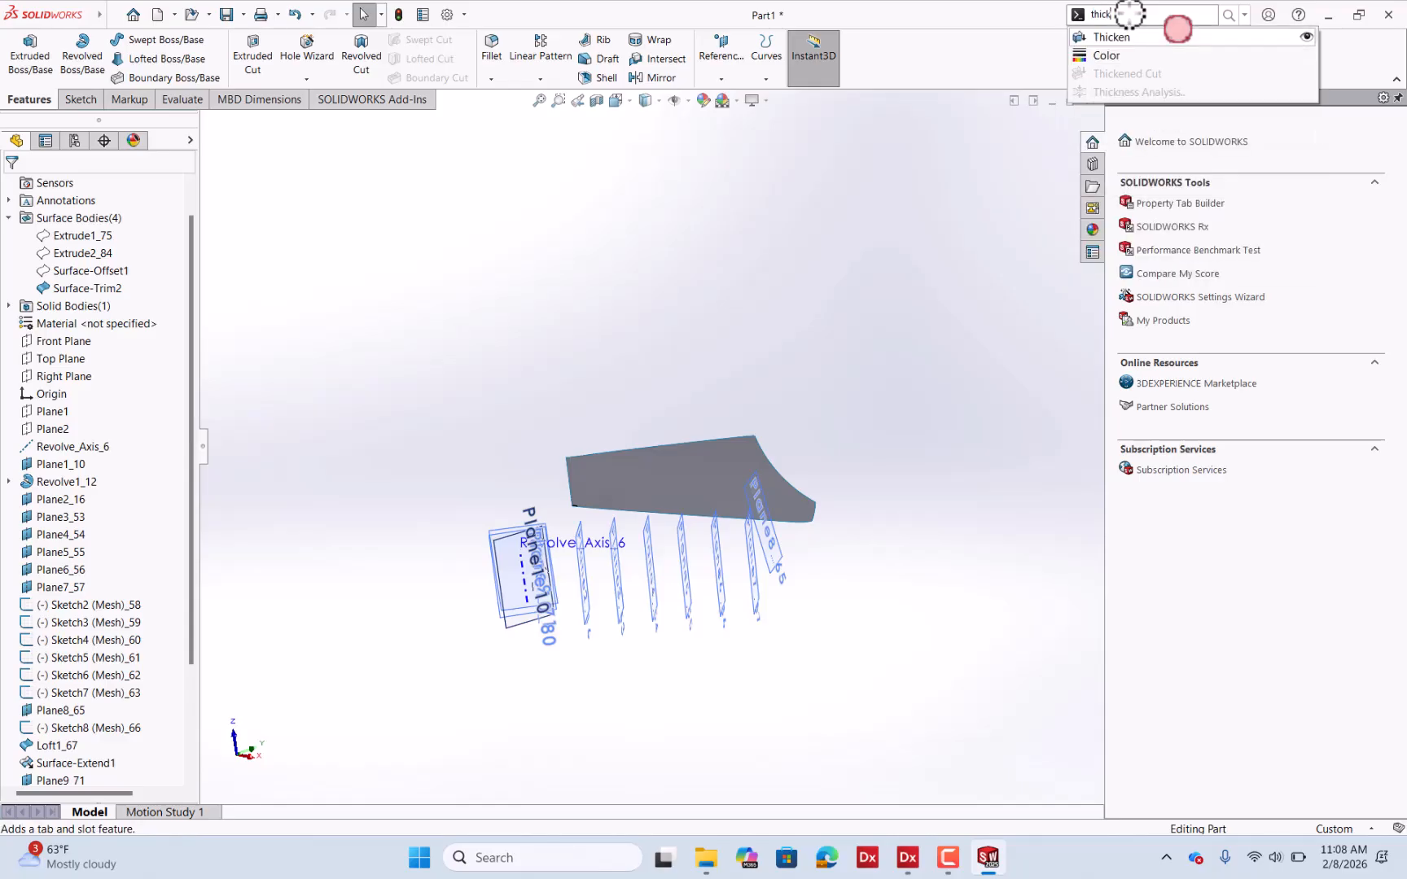
left_click(1109, 36)
left_click(713, 457)
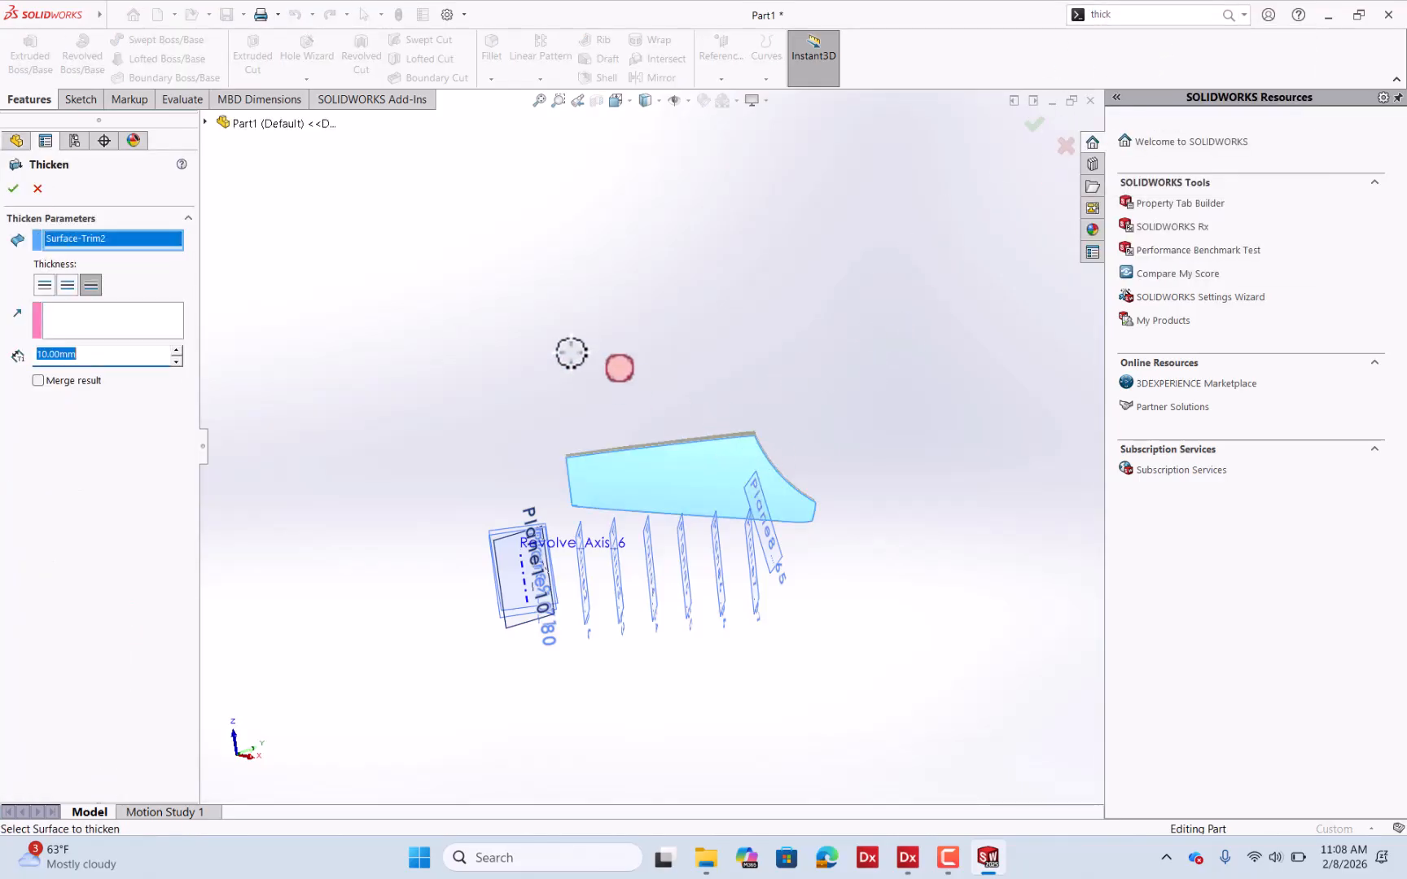
middle_click_drag(572, 352, 737, 535)
scroll(730, 501, "up", 4)
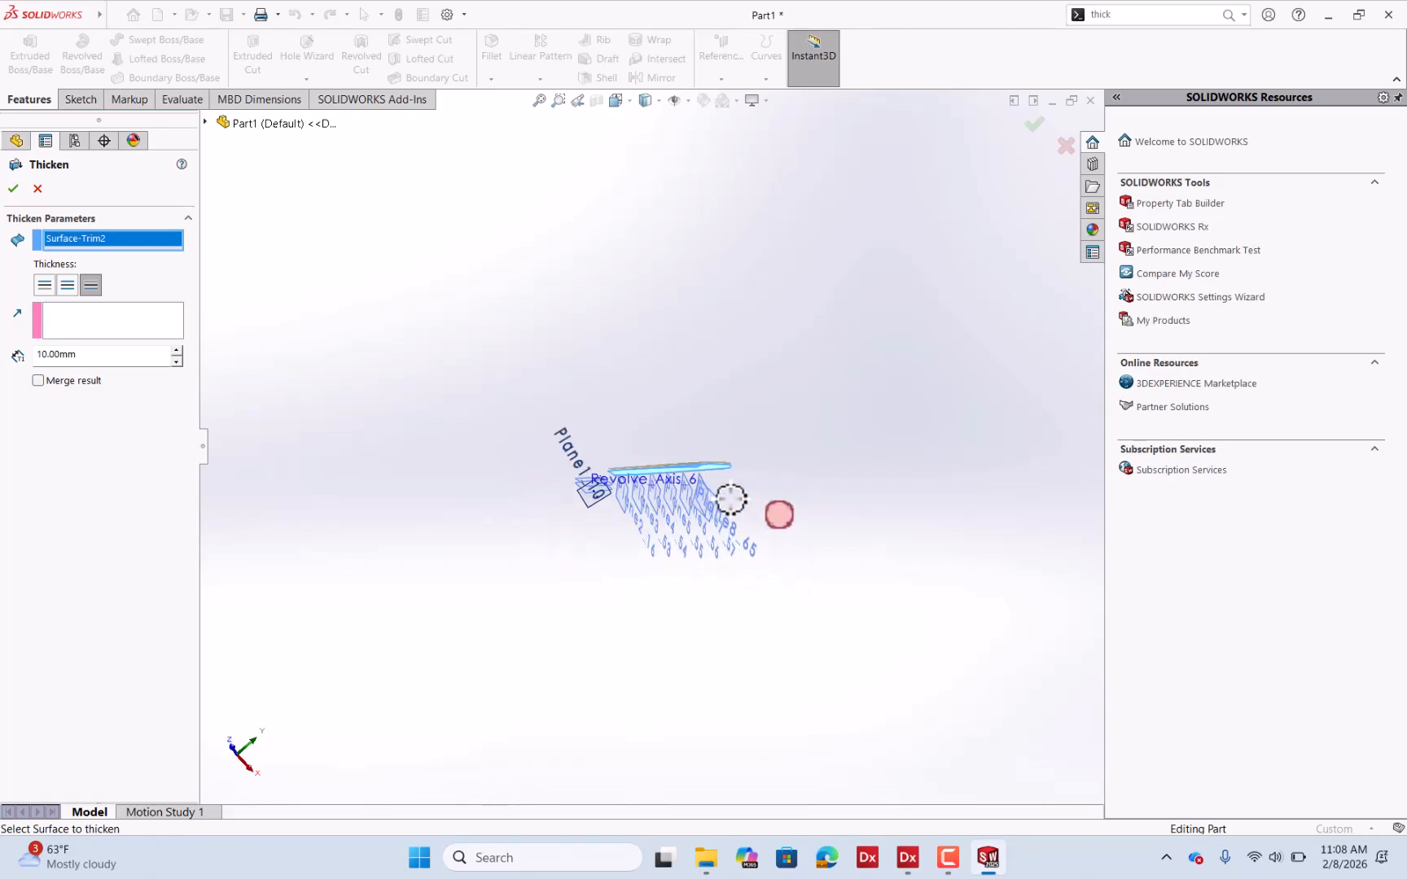
scroll(650, 458, "down", 9)
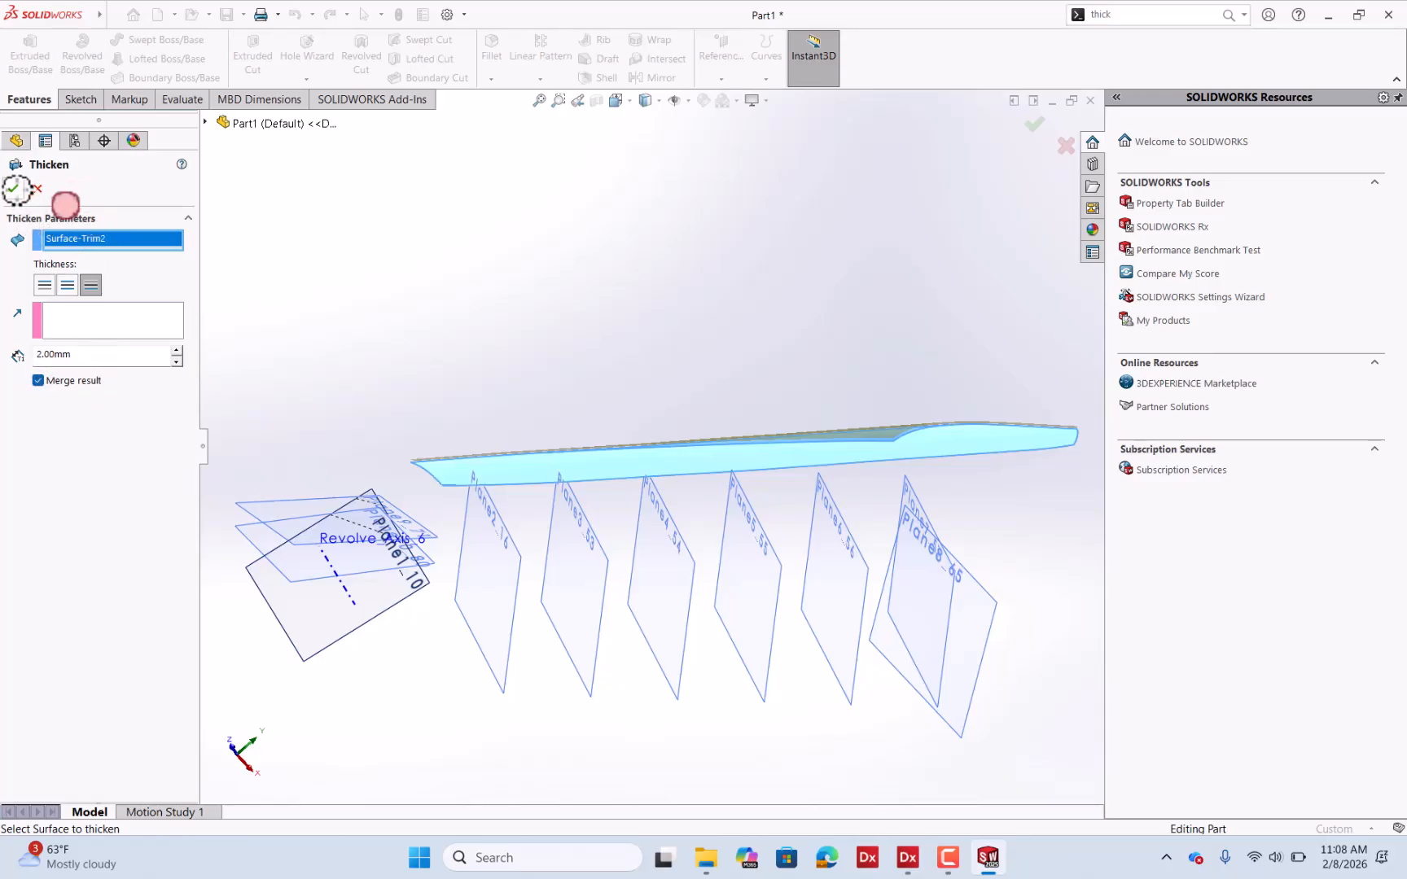
left_click(14, 189)
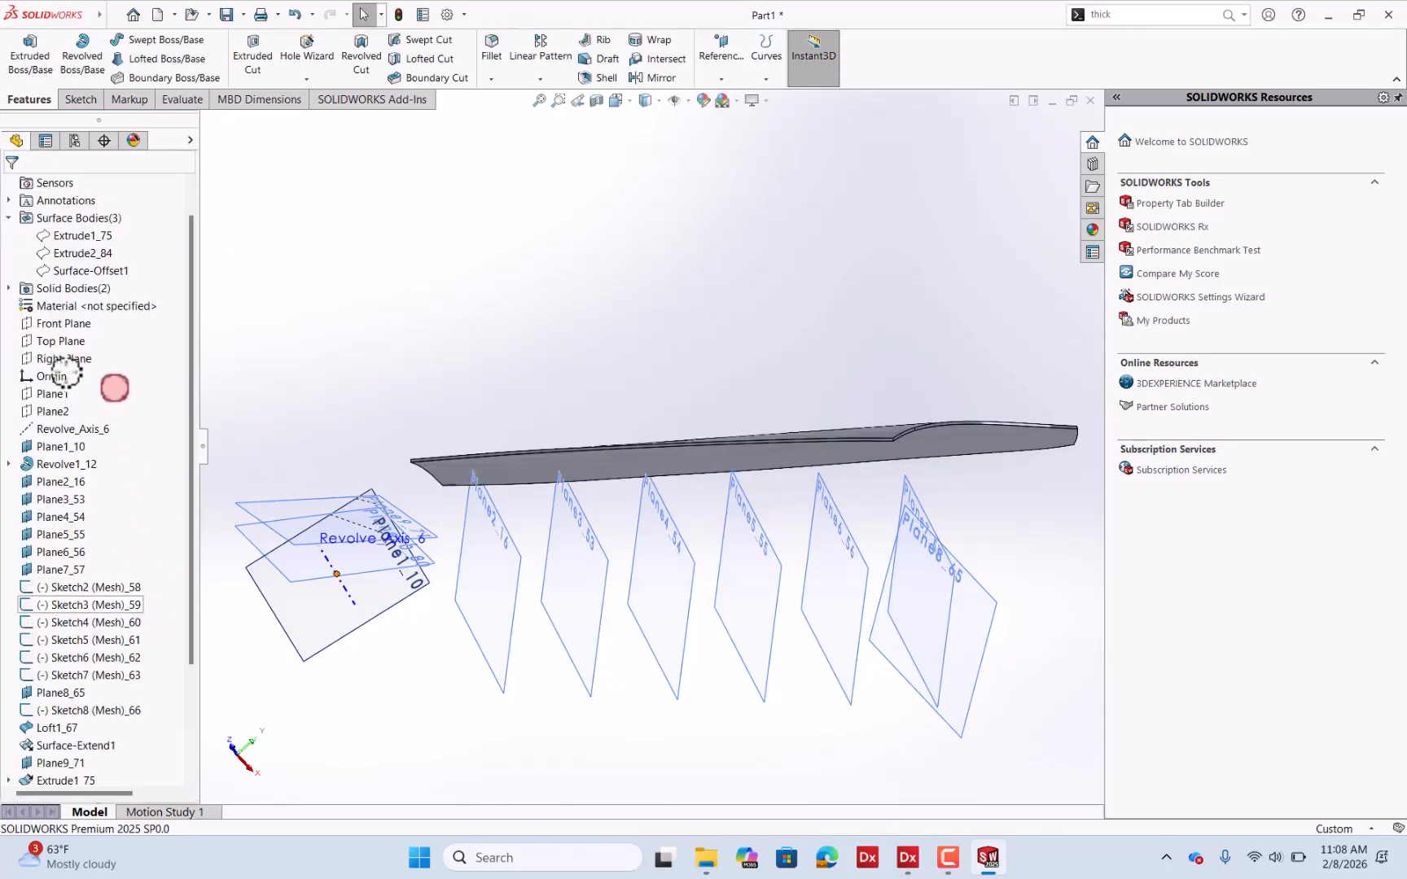
Show the revolved solid body again alongside the thickened blade.
left_click(9, 288)
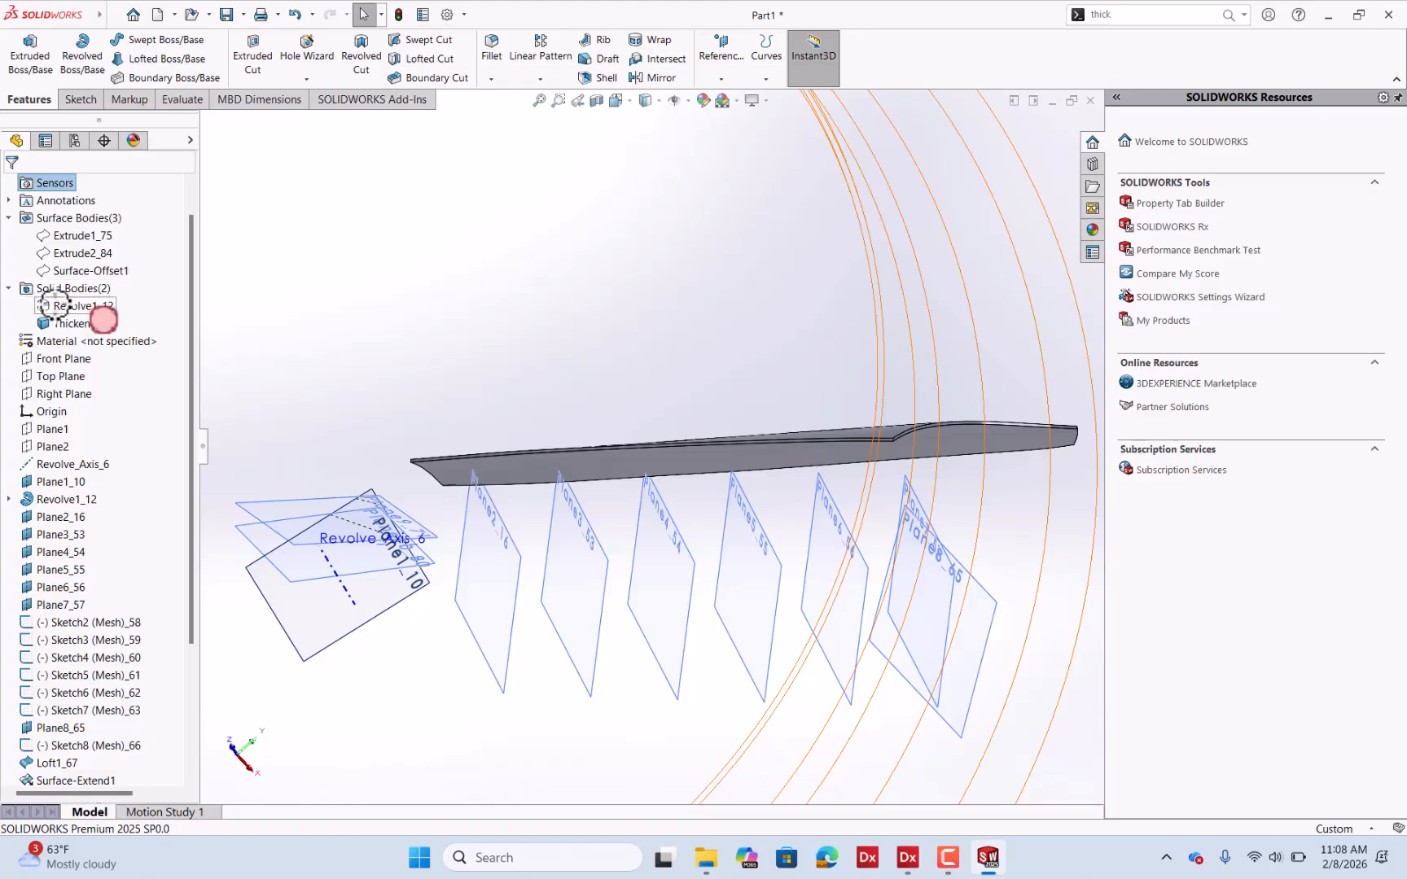
left_click(56, 306)
scroll(606, 331, "up", 1)
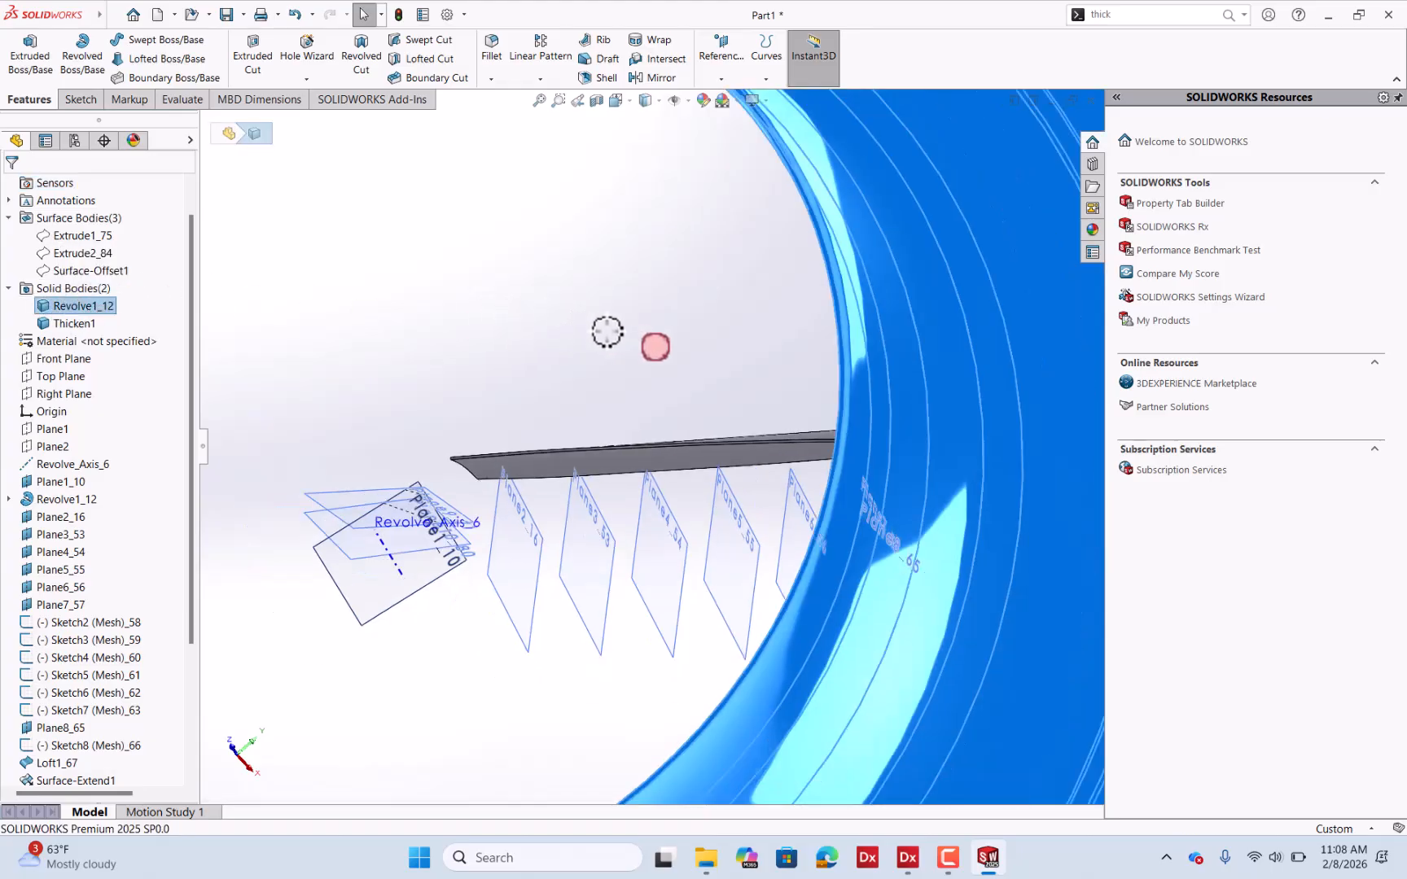
Examine the thickened blade inside the revolved ring from several angles.
scroll(607, 331, "up", 8)
middle_click_drag(628, 333, 708, 308)
scroll(738, 308, "up", 2)
left_click(805, 330)
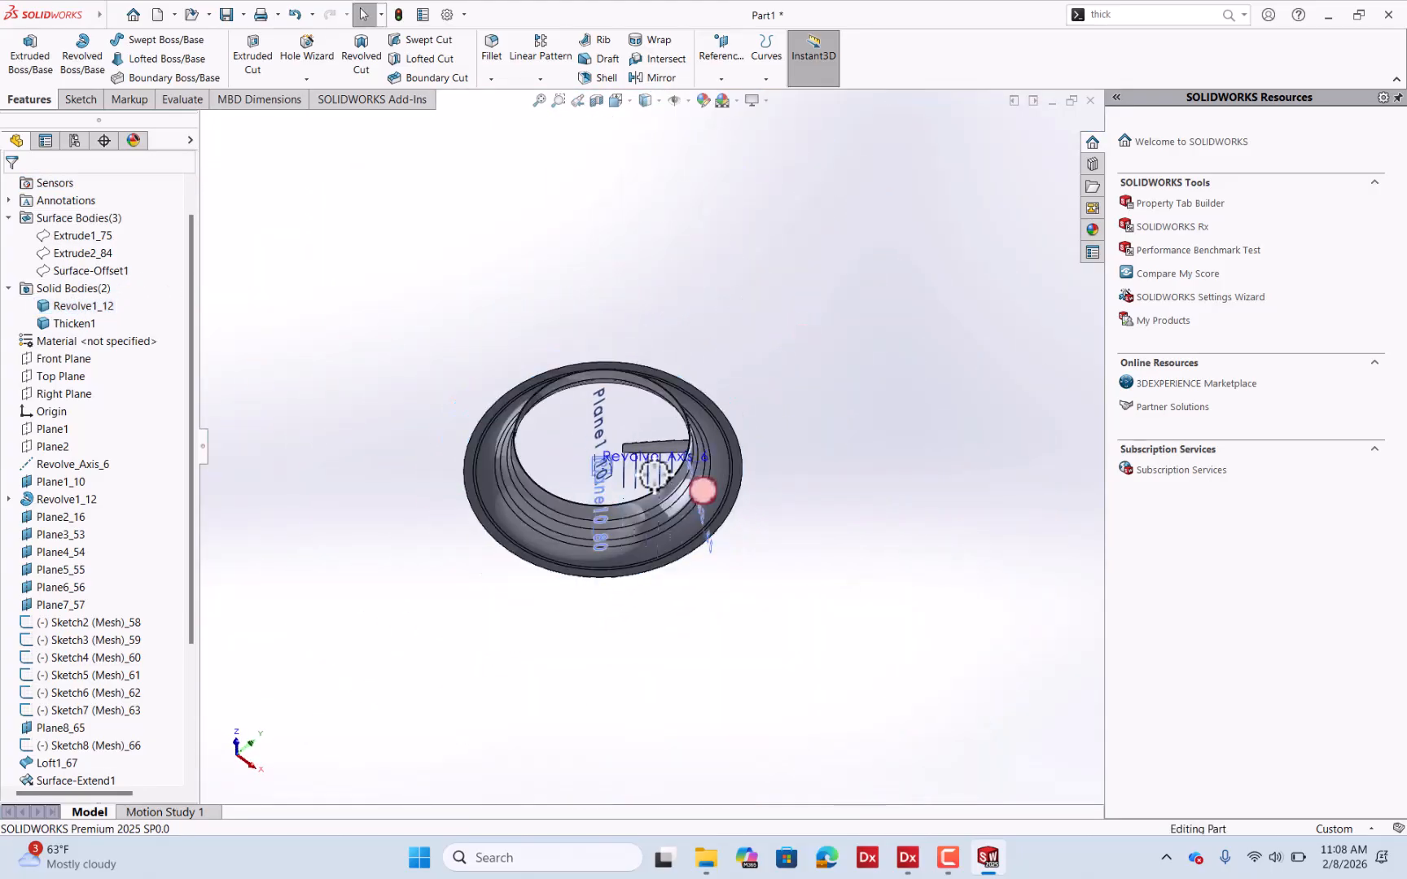
scroll(670, 458, "up", 1)
mouse_move(672, 456)
middle_mouse_down()
mouse_move(682, 384)
mouse_move(654, 443)
middle_mouse_up()
scroll(649, 458, "up", 3)
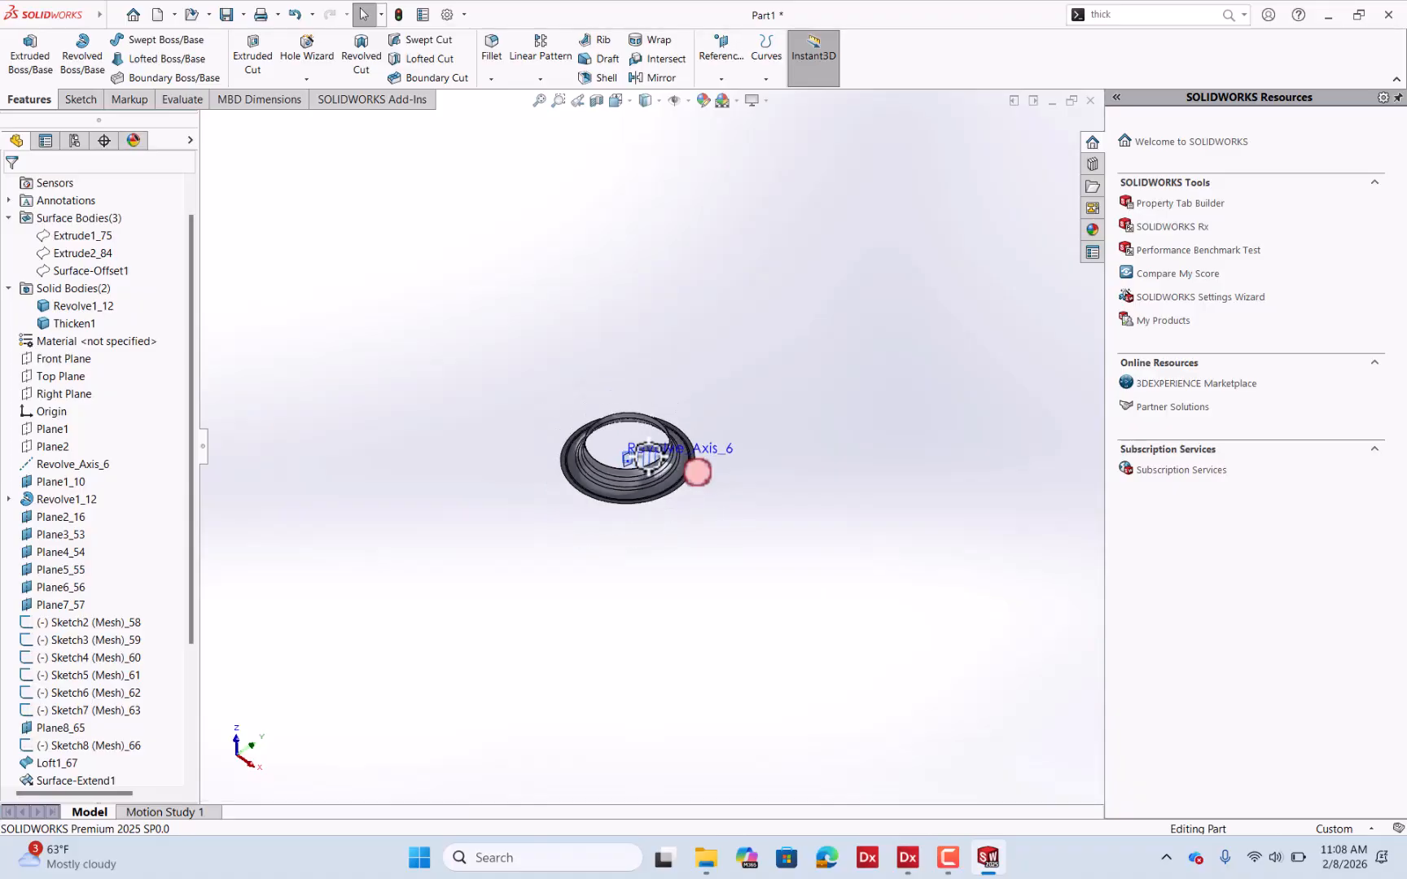
scroll(651, 456, "down", 5)
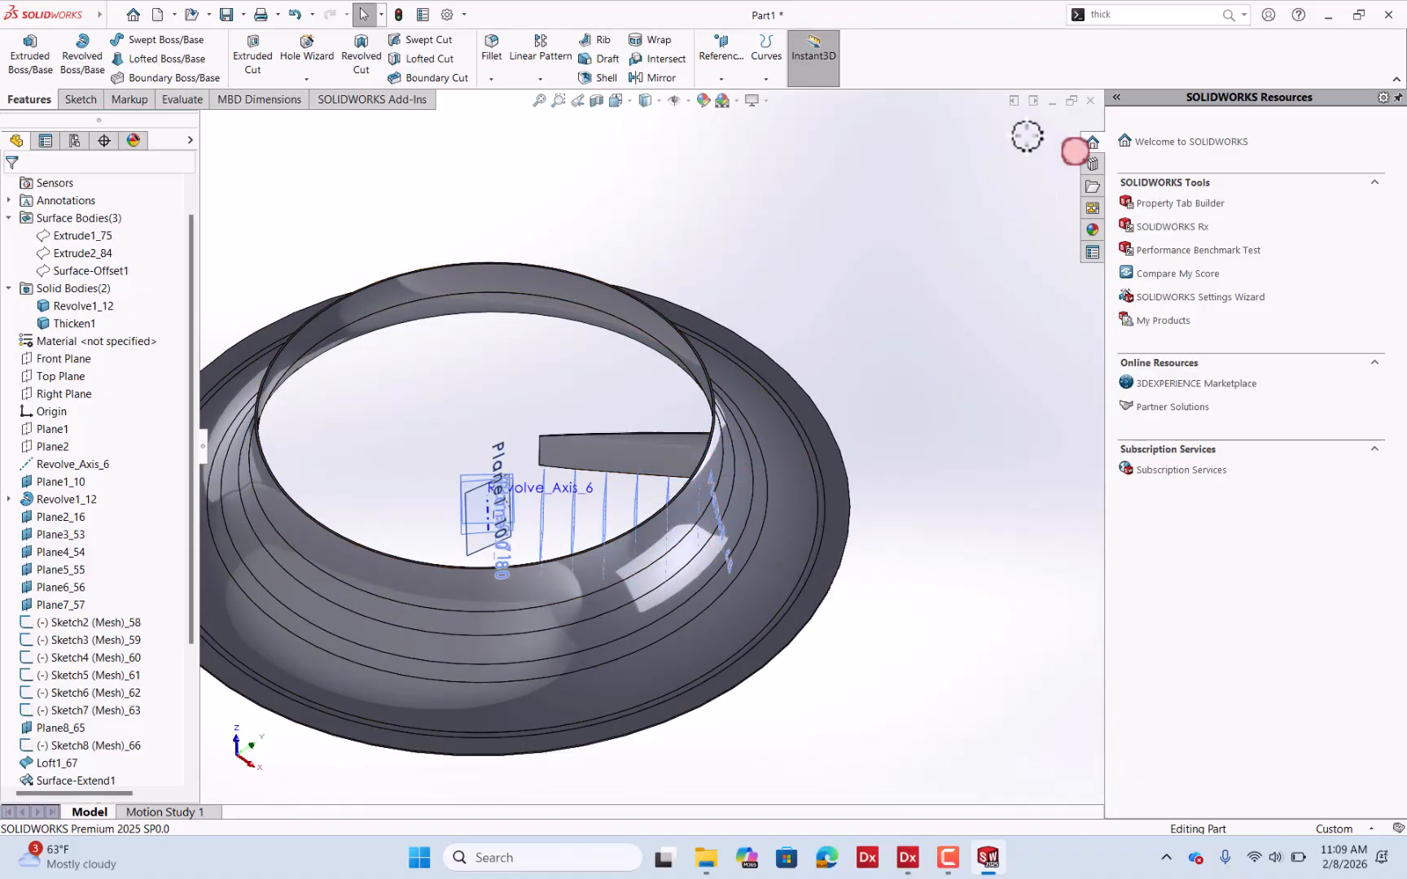
Set up a Circular Pattern that patterns bodies instead of features, with the thickened blade as the body.
left_click(1132, 12)
type("c")
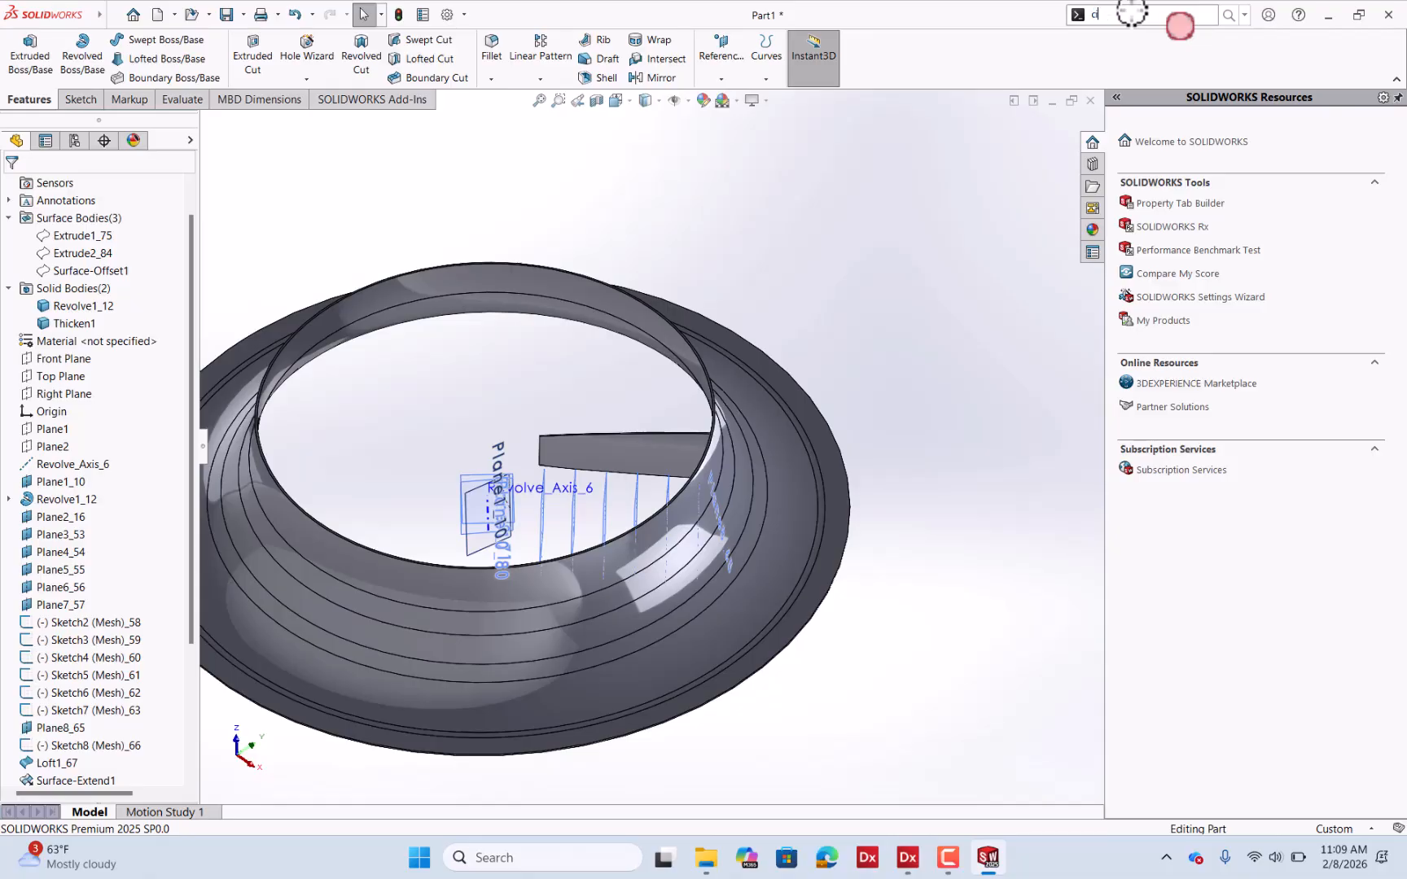
type("ircula")
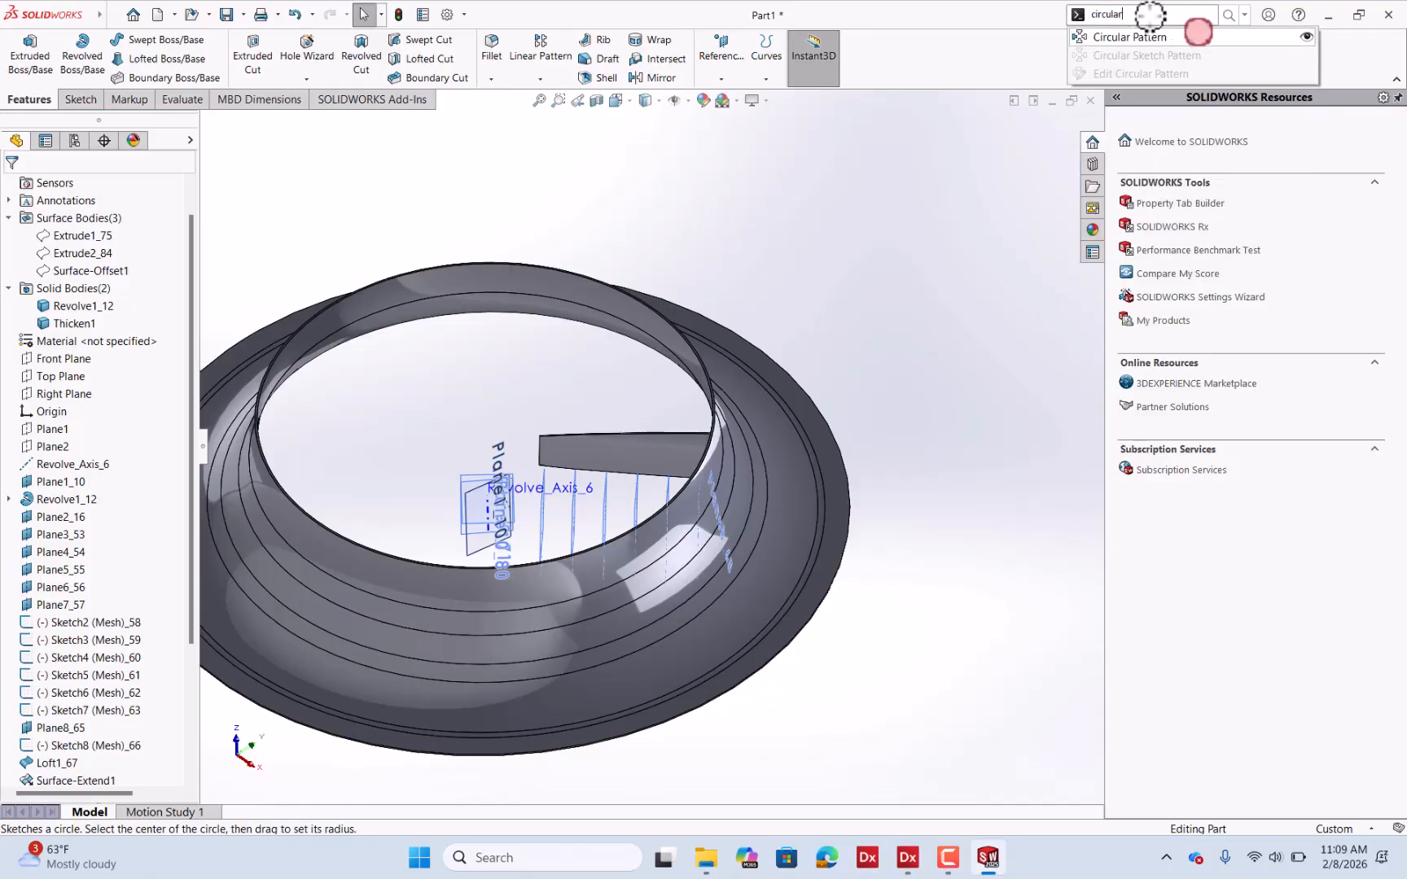
type("r")
left_click(1197, 37)
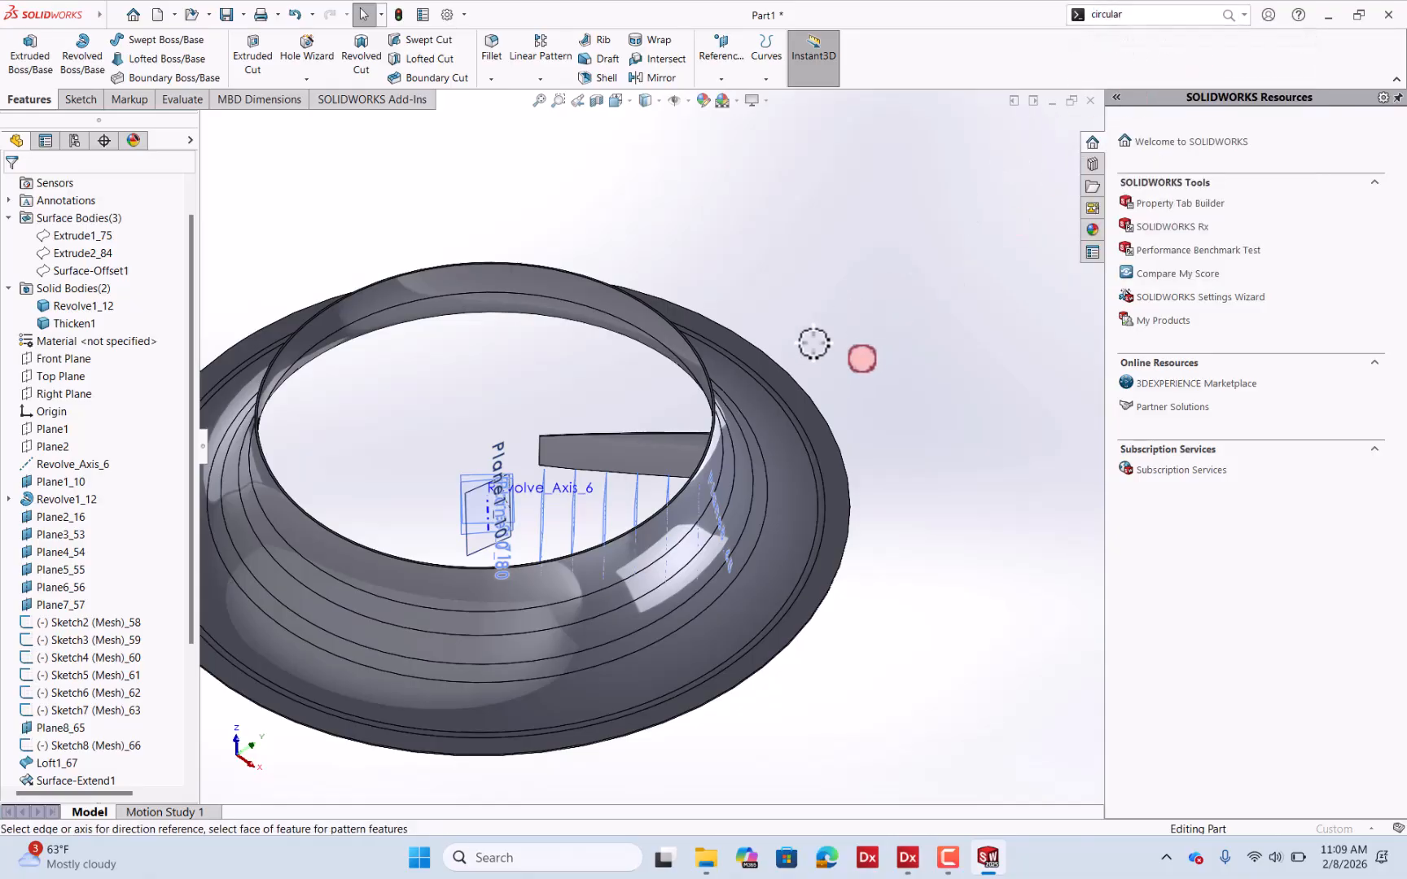
left_click(662, 447)
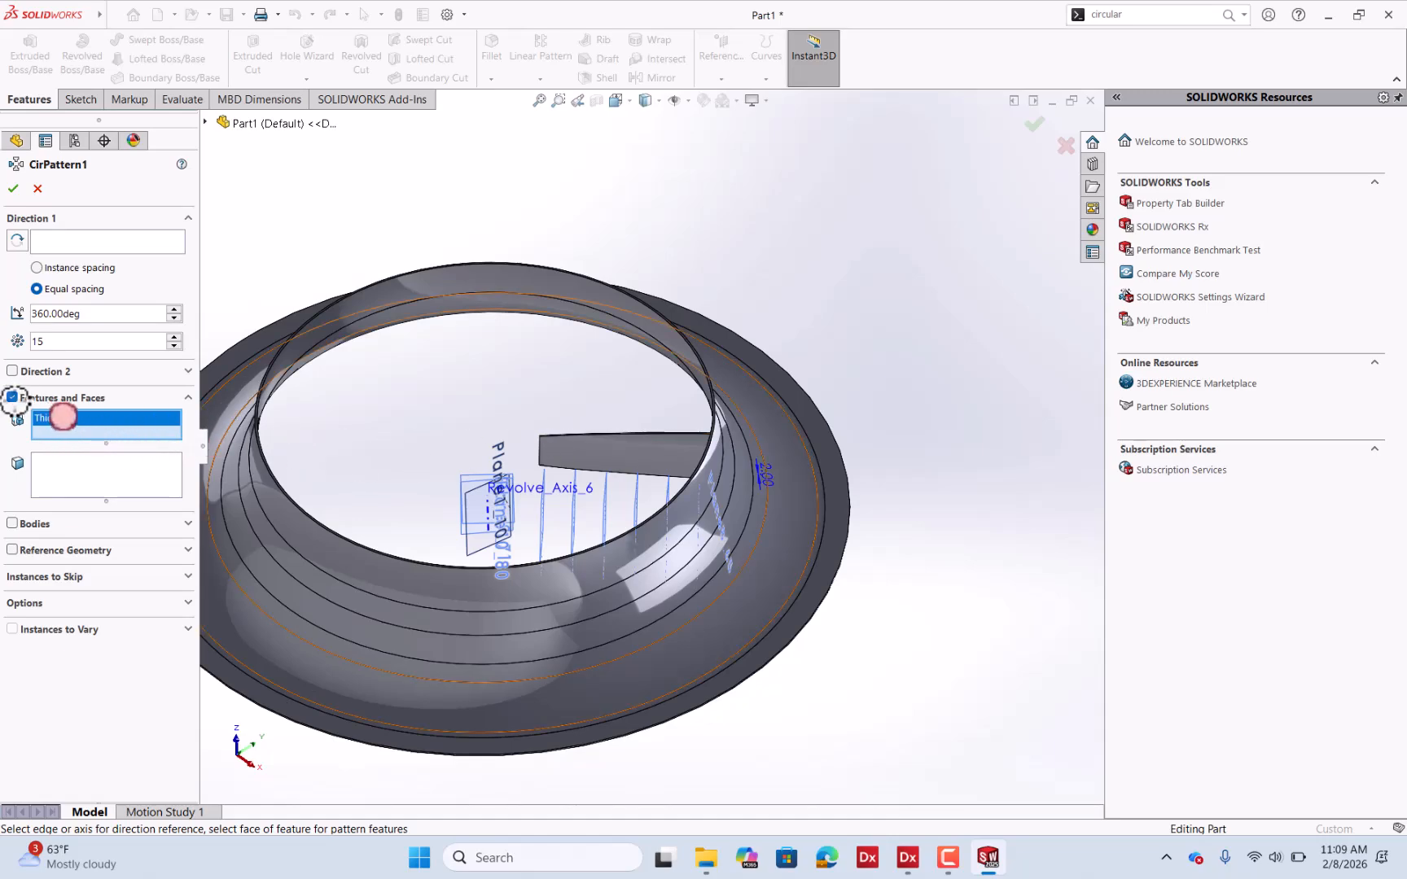
left_click(13, 397)
left_click(12, 424)
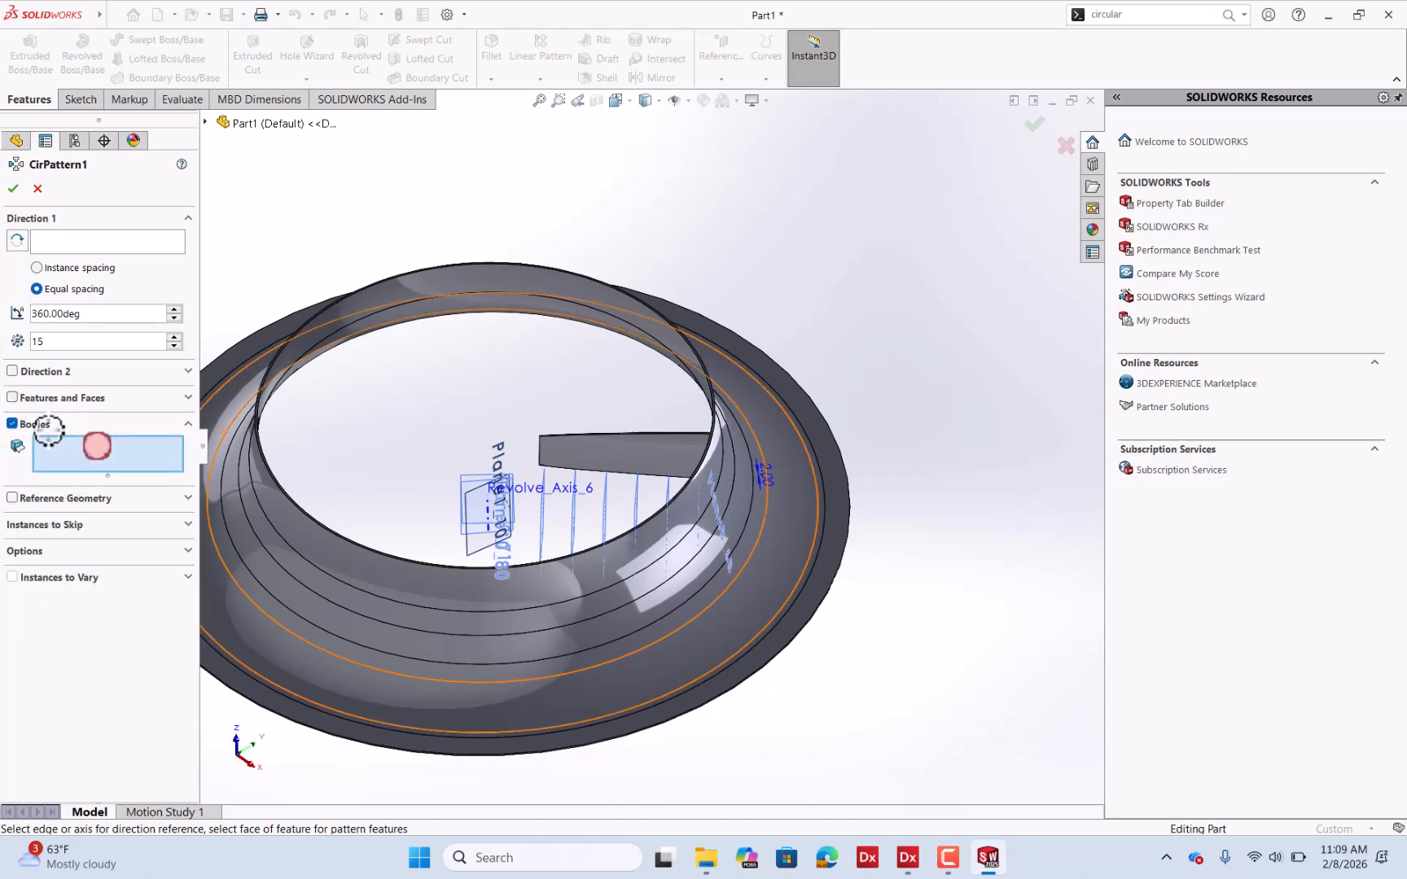
left_click(636, 460)
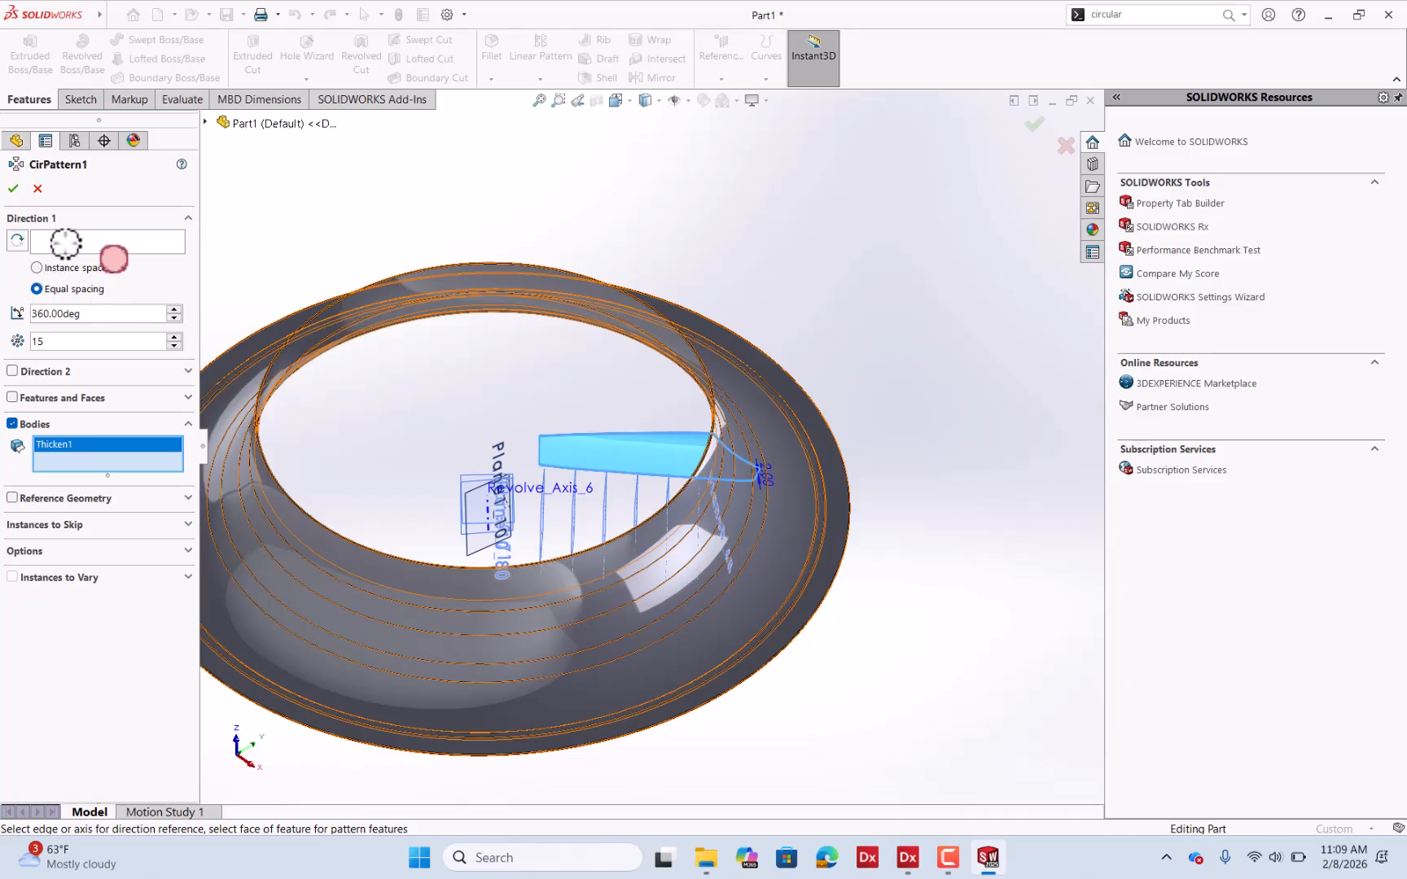
Pattern the blade body around Revolve_Axis_6 with 15 equally spaced instances over 360 degrees.
left_click(108, 242)
left_click(210, 123)
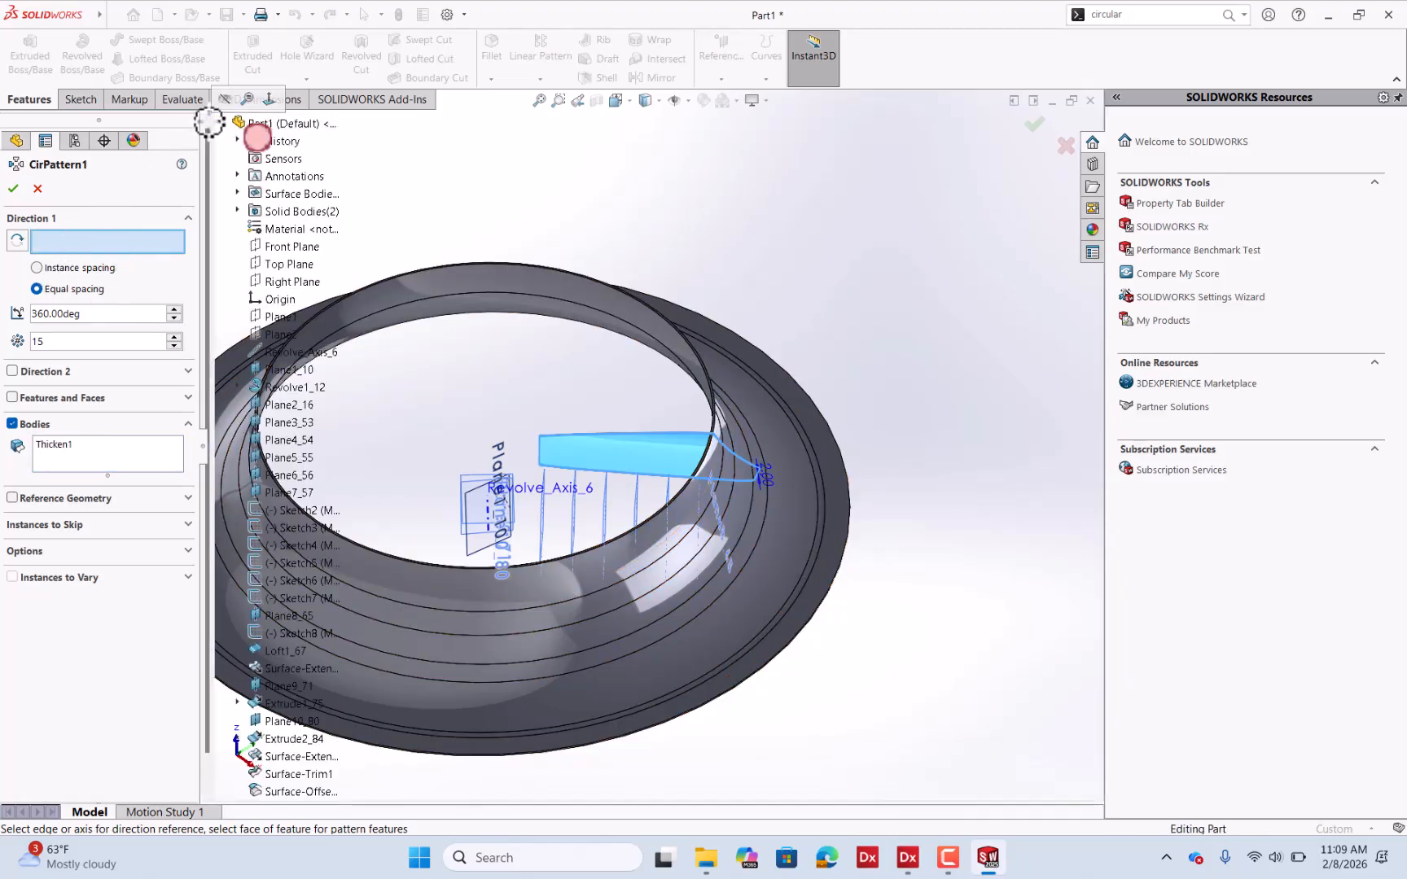
left_click(281, 351)
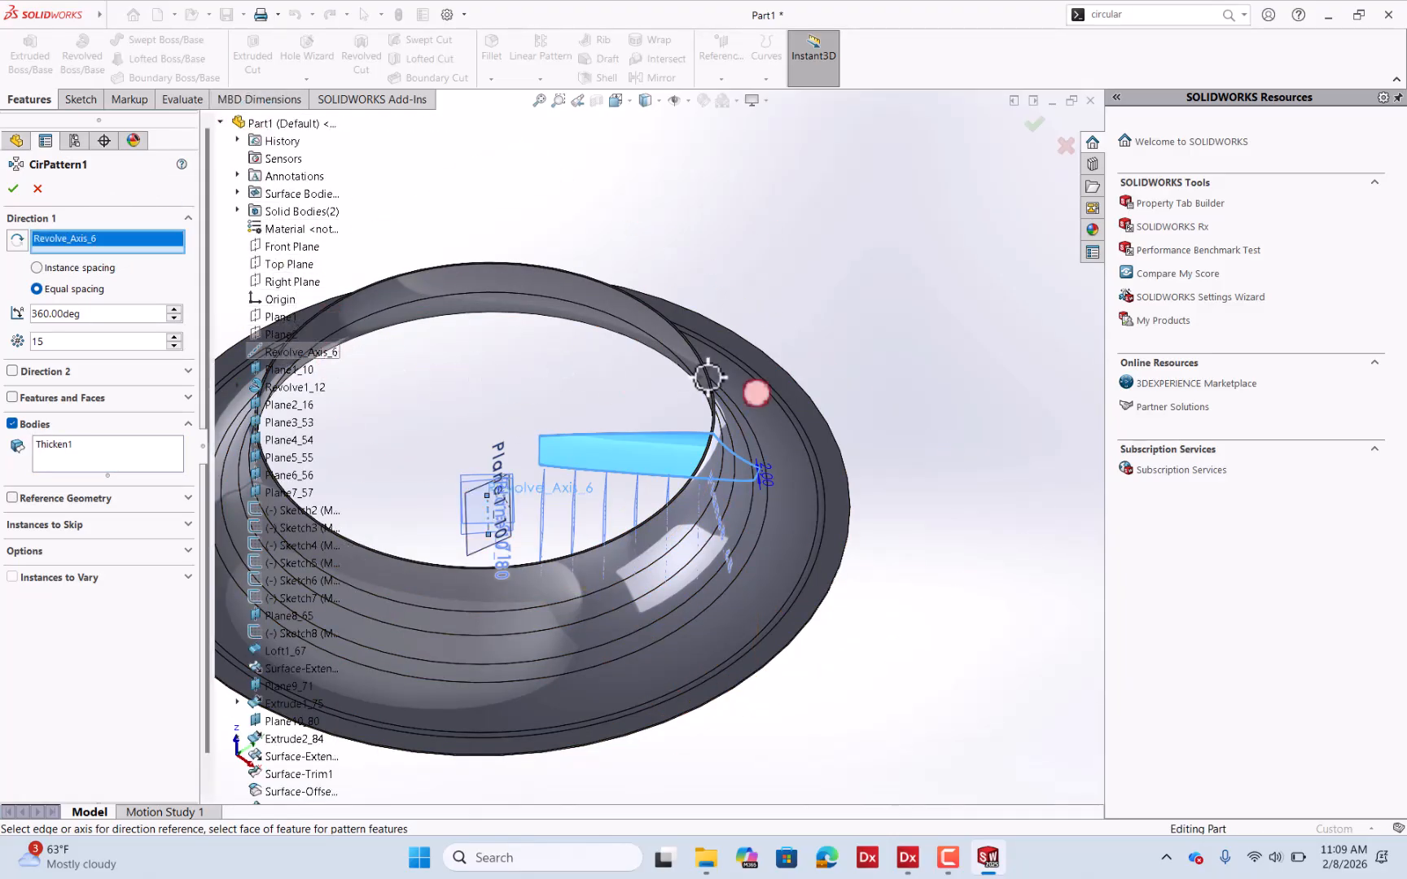
scroll(847, 374, "up", 5)
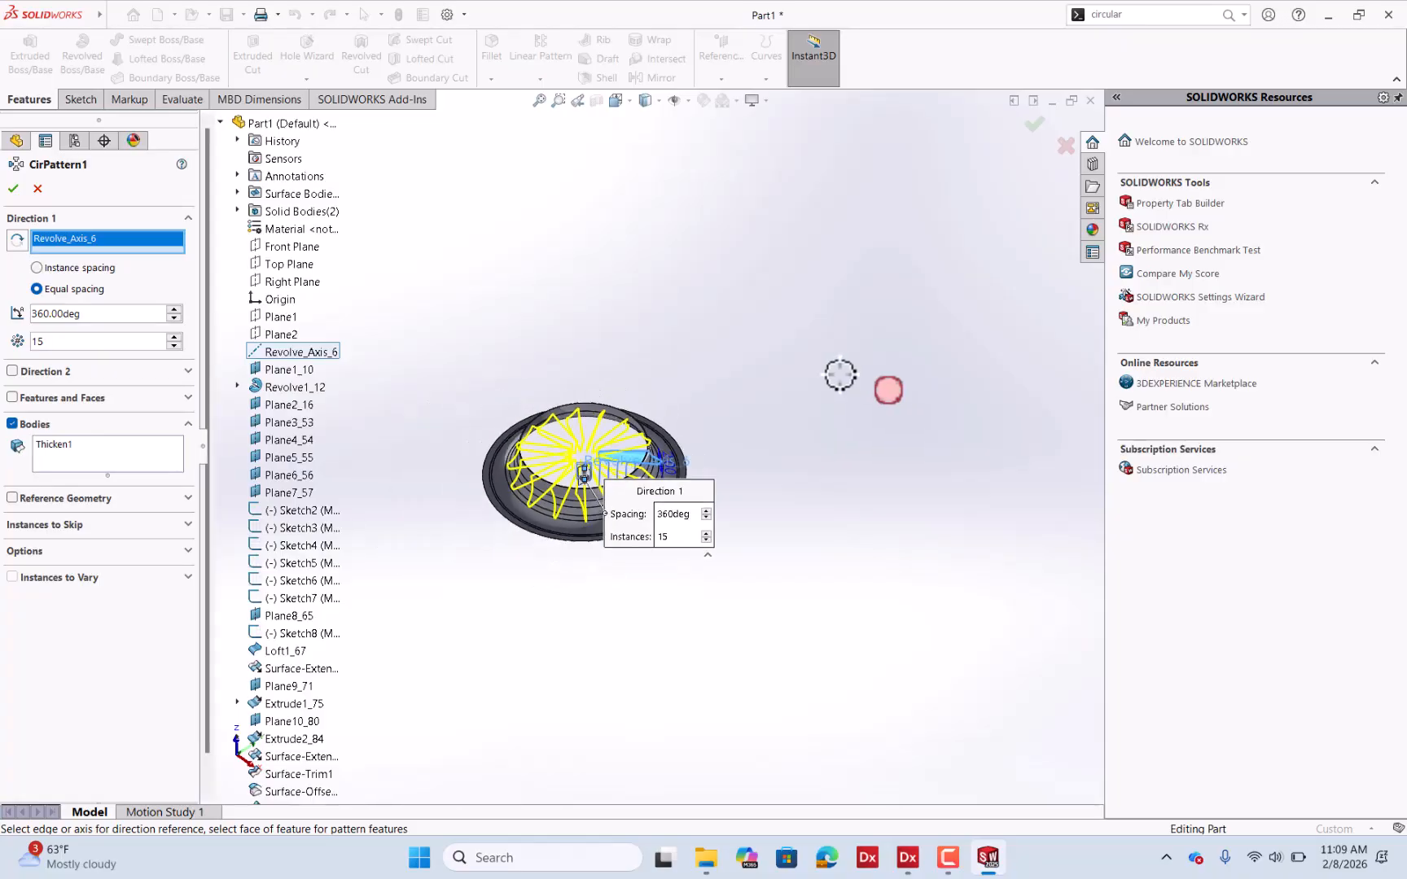
scroll(838, 375, "down", 3)
middle_click_drag(694, 411, 440, 439)
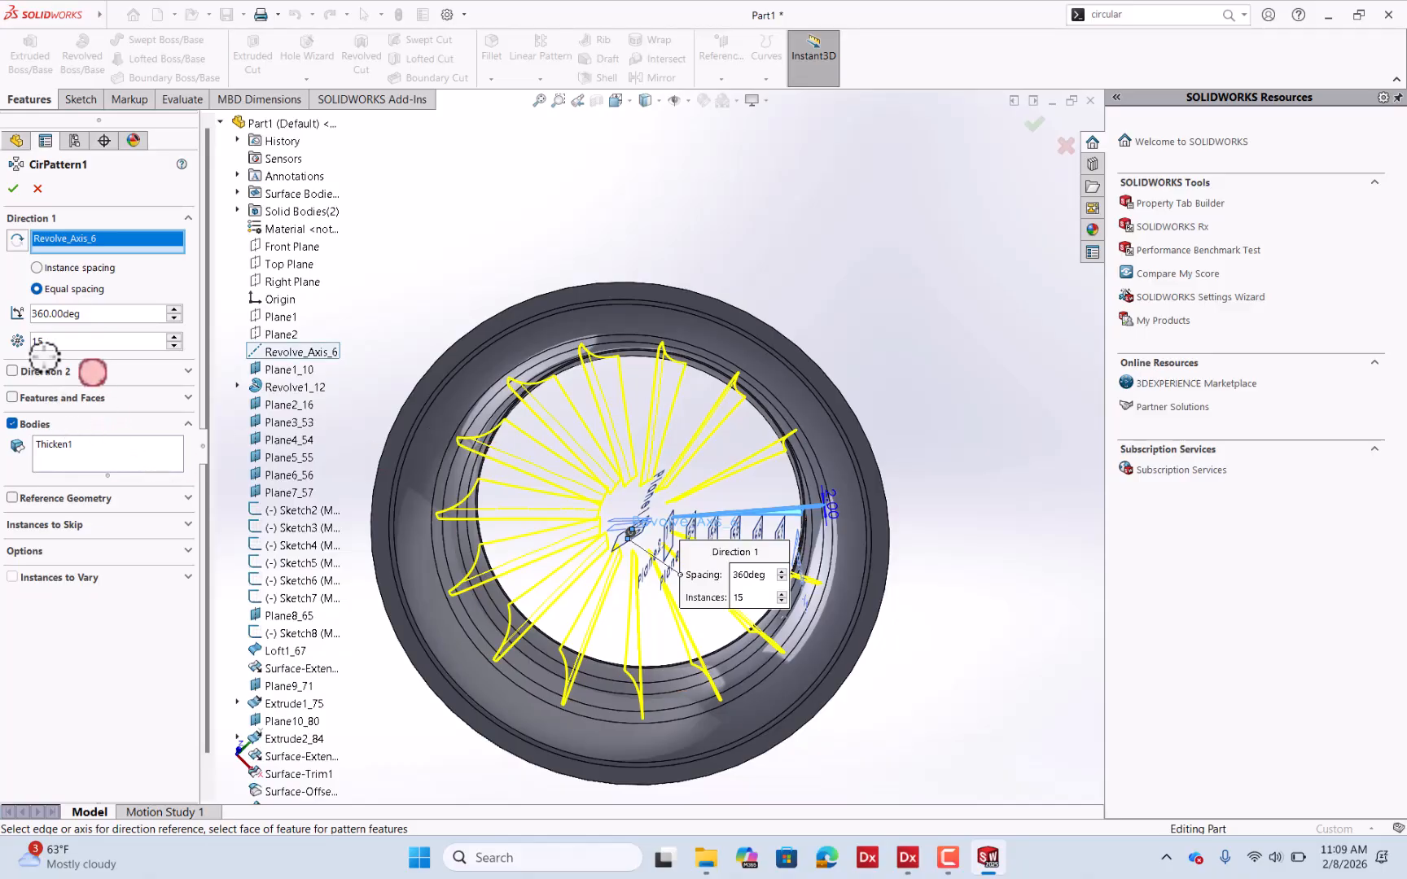
left_click(13, 188)
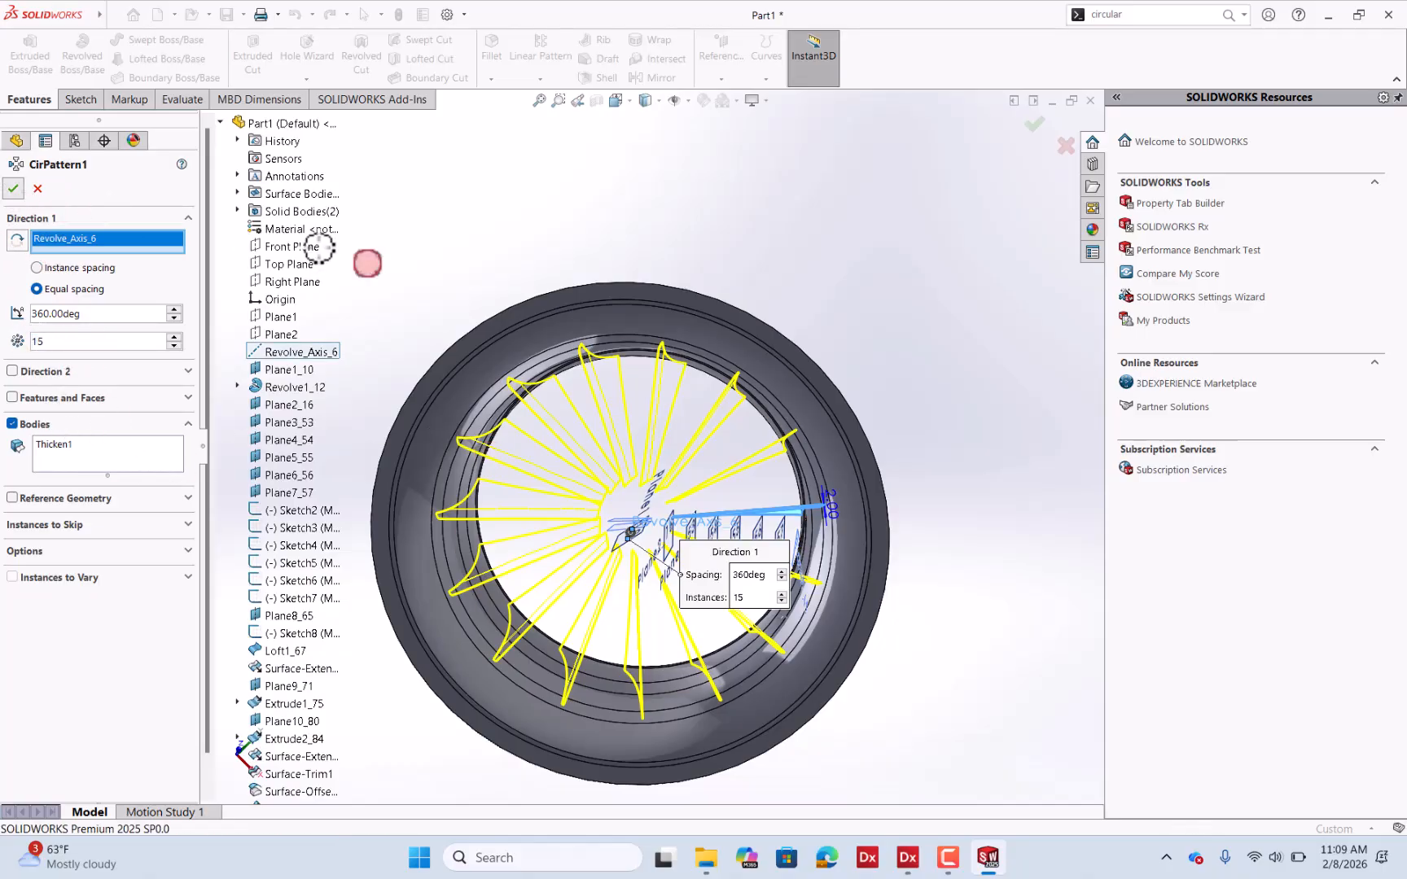
Collapse the solid bodies list and start a Combine feature with the Add operation.
middle_click_drag(776, 430, 747, 357)
scroll(38, 301, "up", 1)
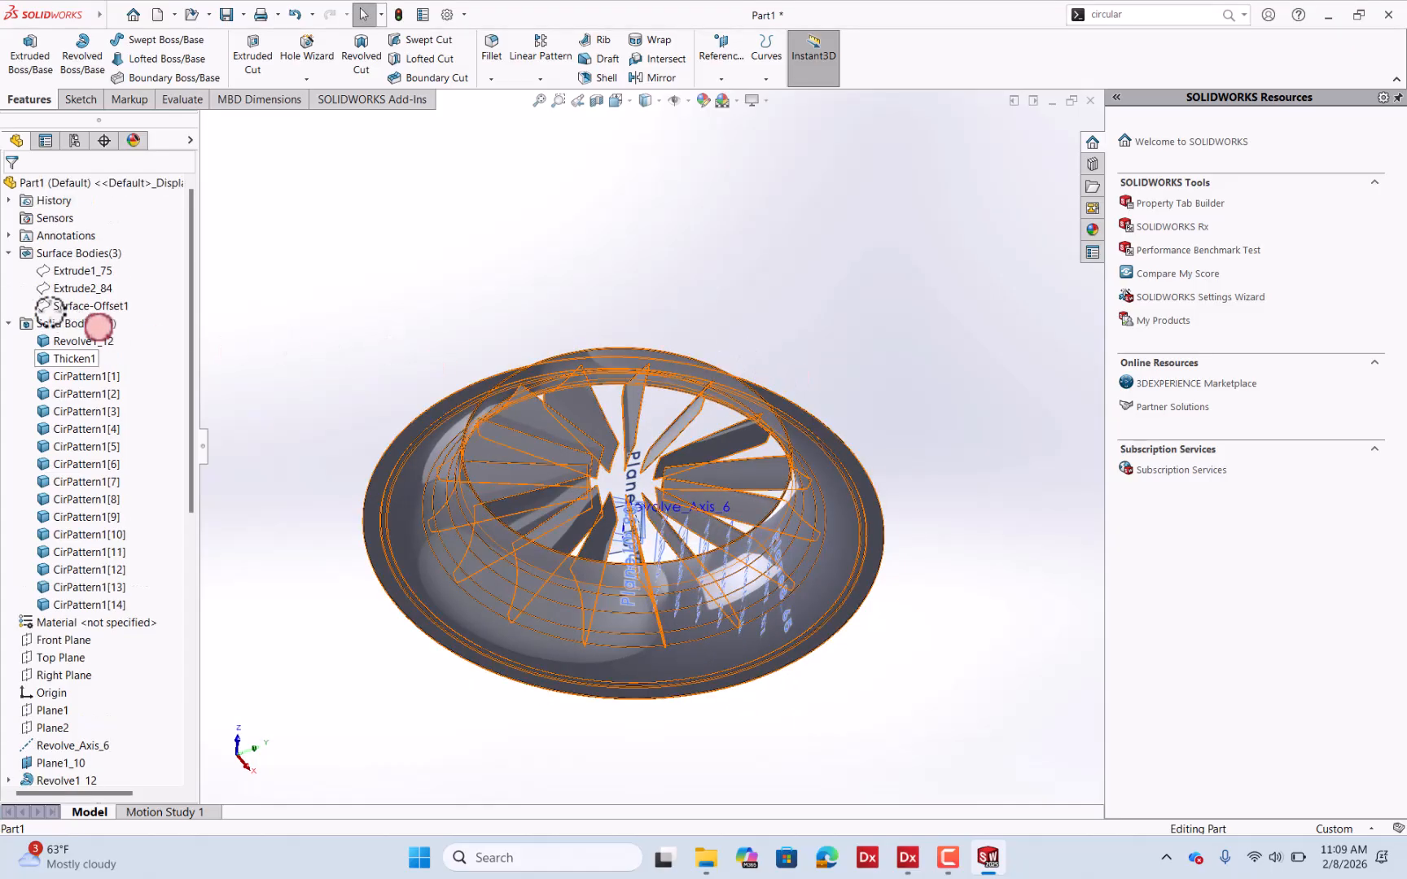
left_click(10, 324)
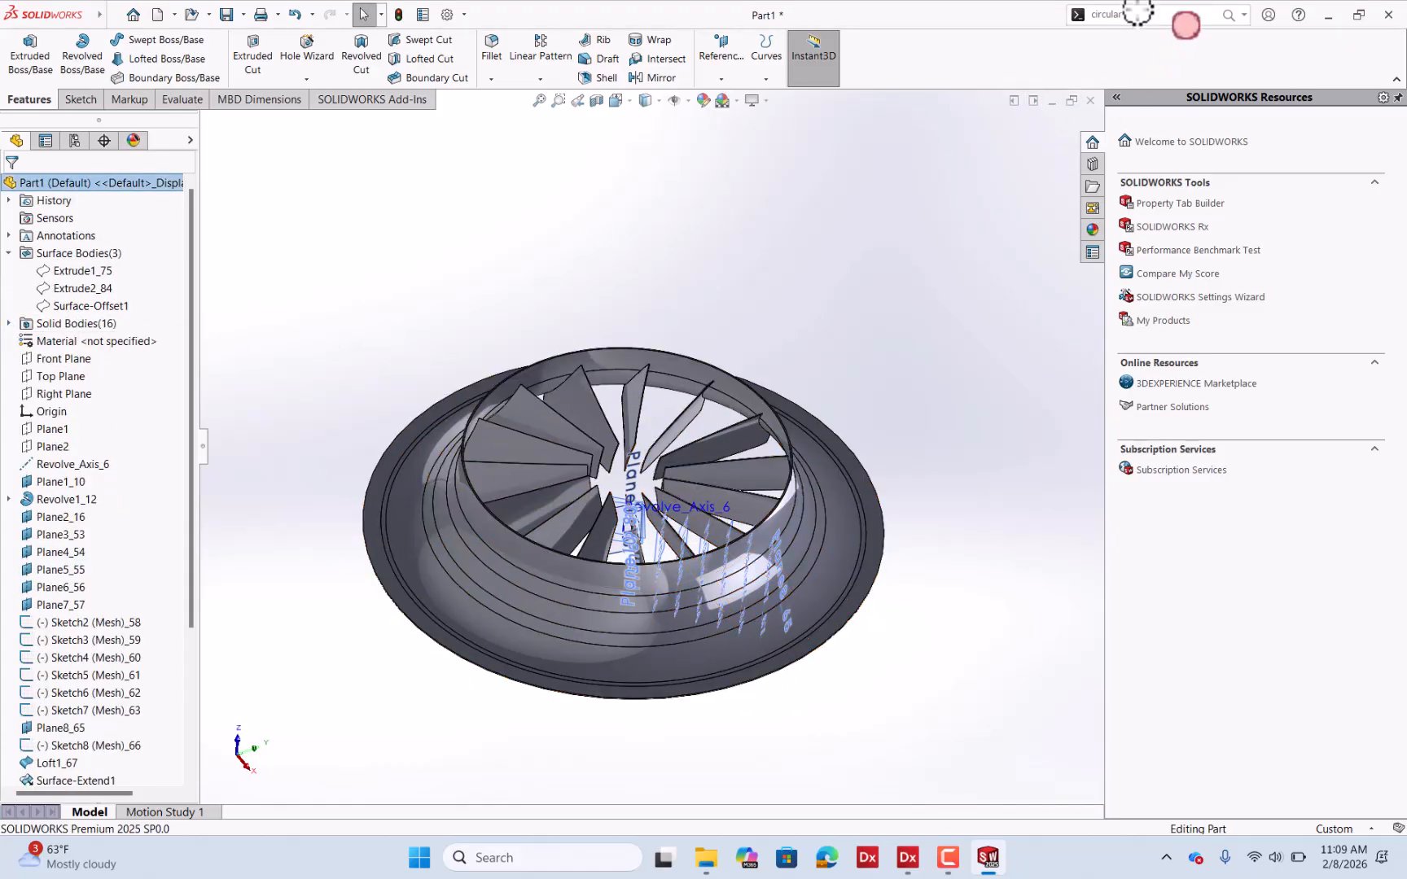
left_click(1097, 14)
type("c")
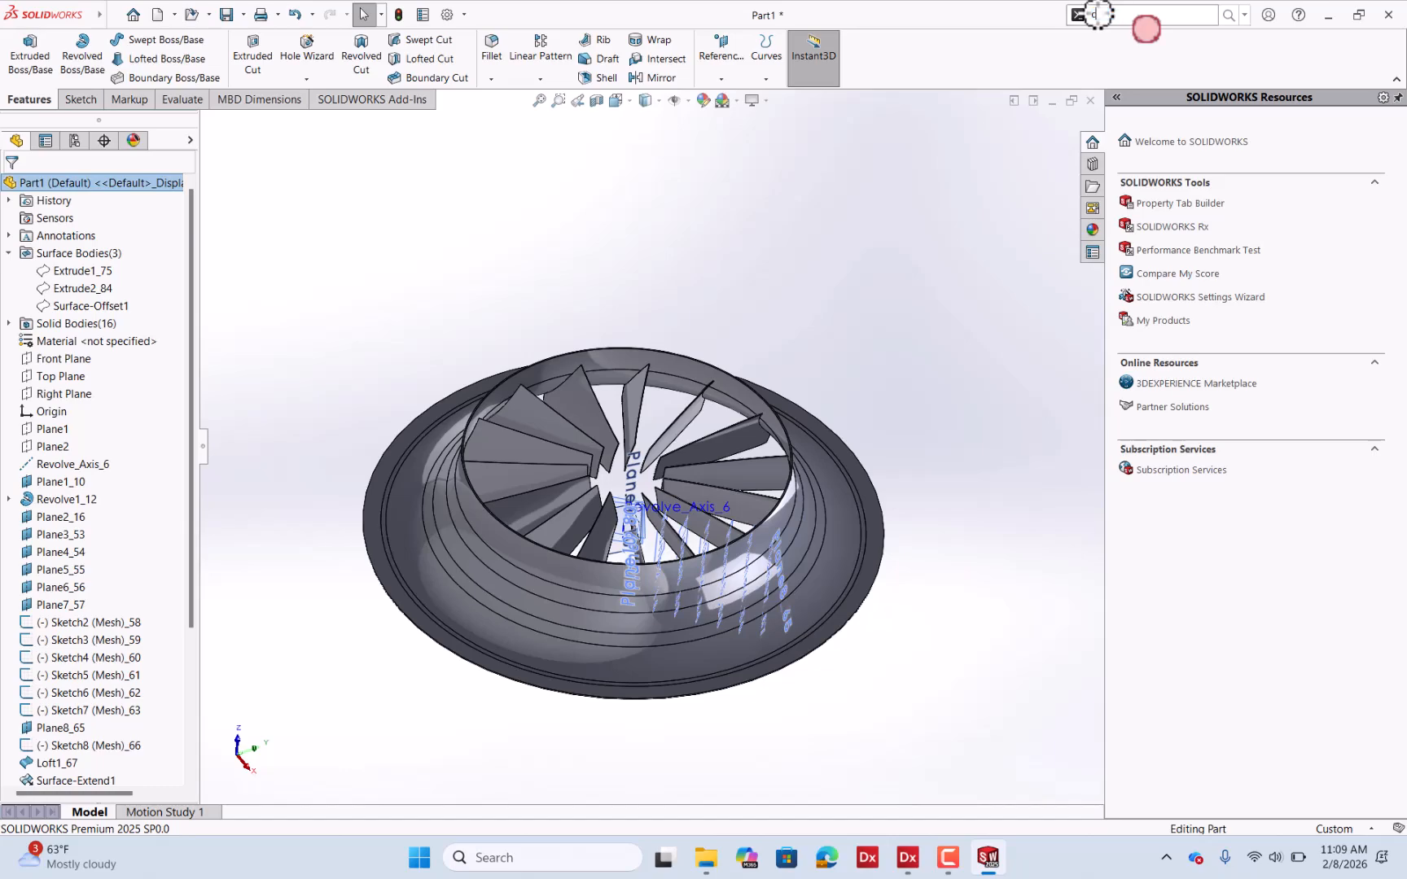
type("ombine")
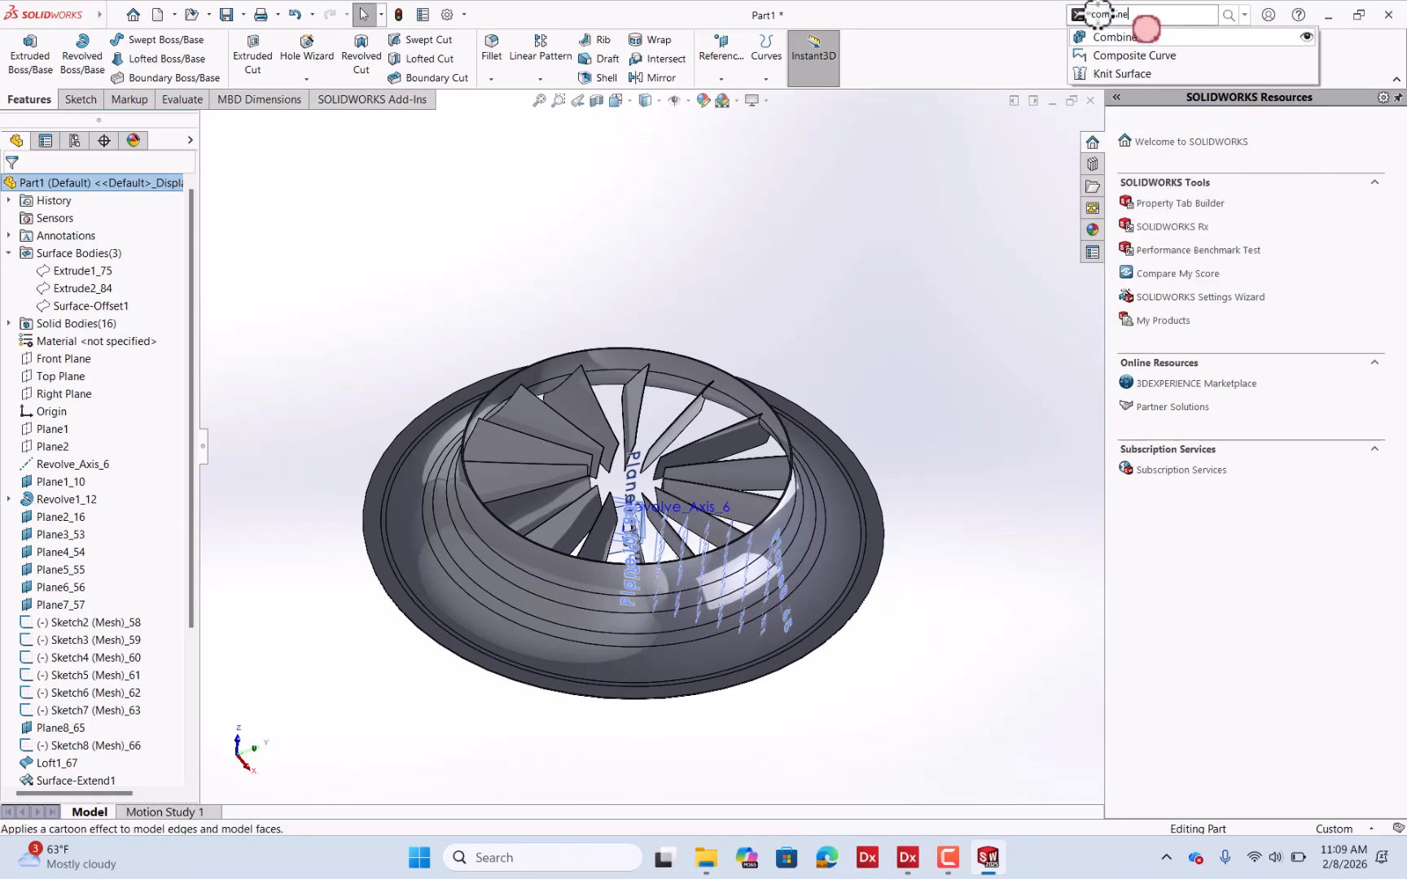
left_click(1114, 37)
scroll(913, 221, "down", 4)
scroll(913, 221, "up", 9)
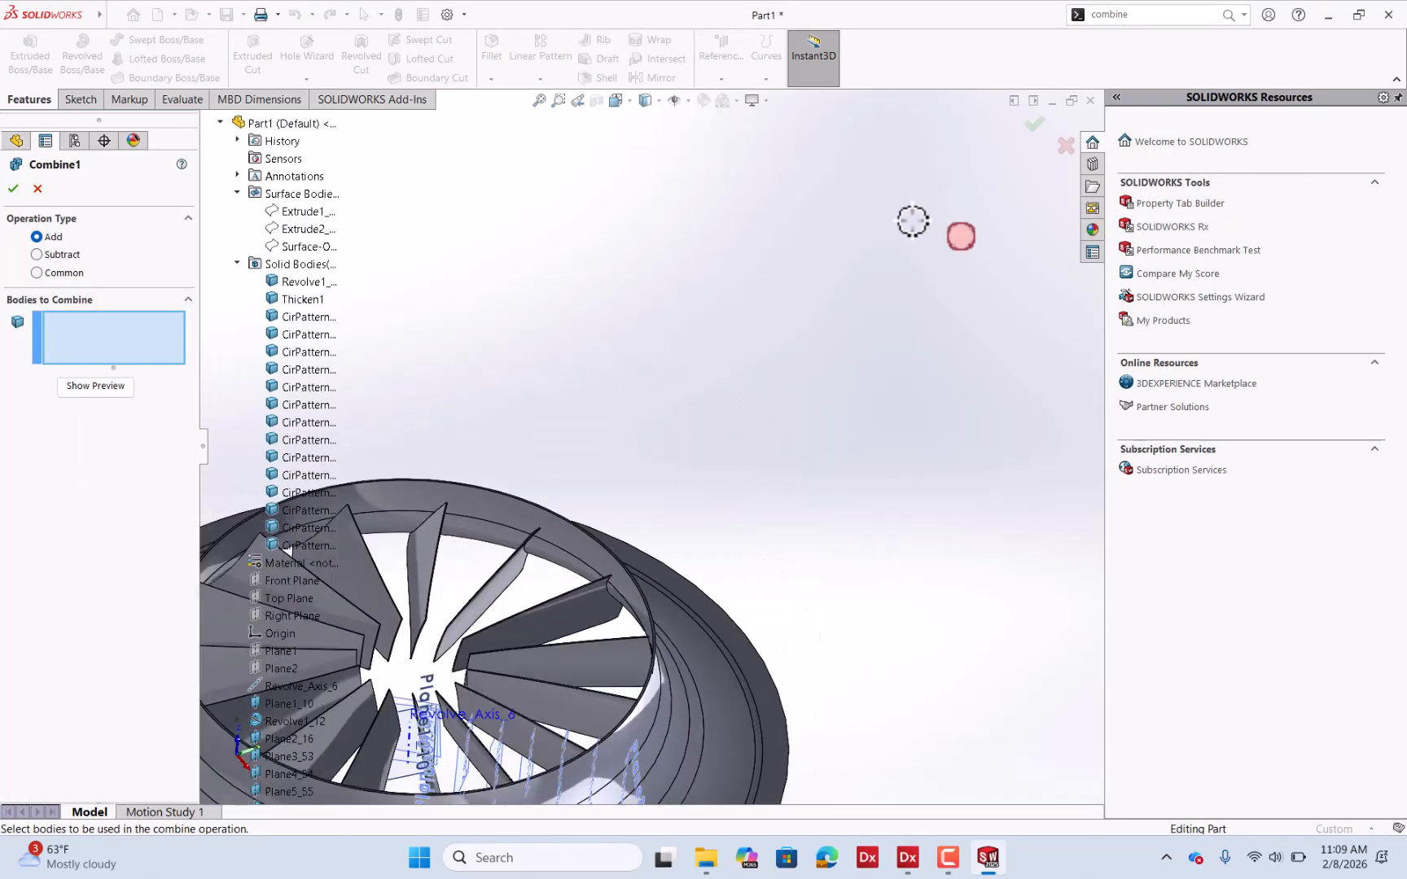
left_click_drag(430, 403, 716, 706)
scroll(807, 538, "down", 2)
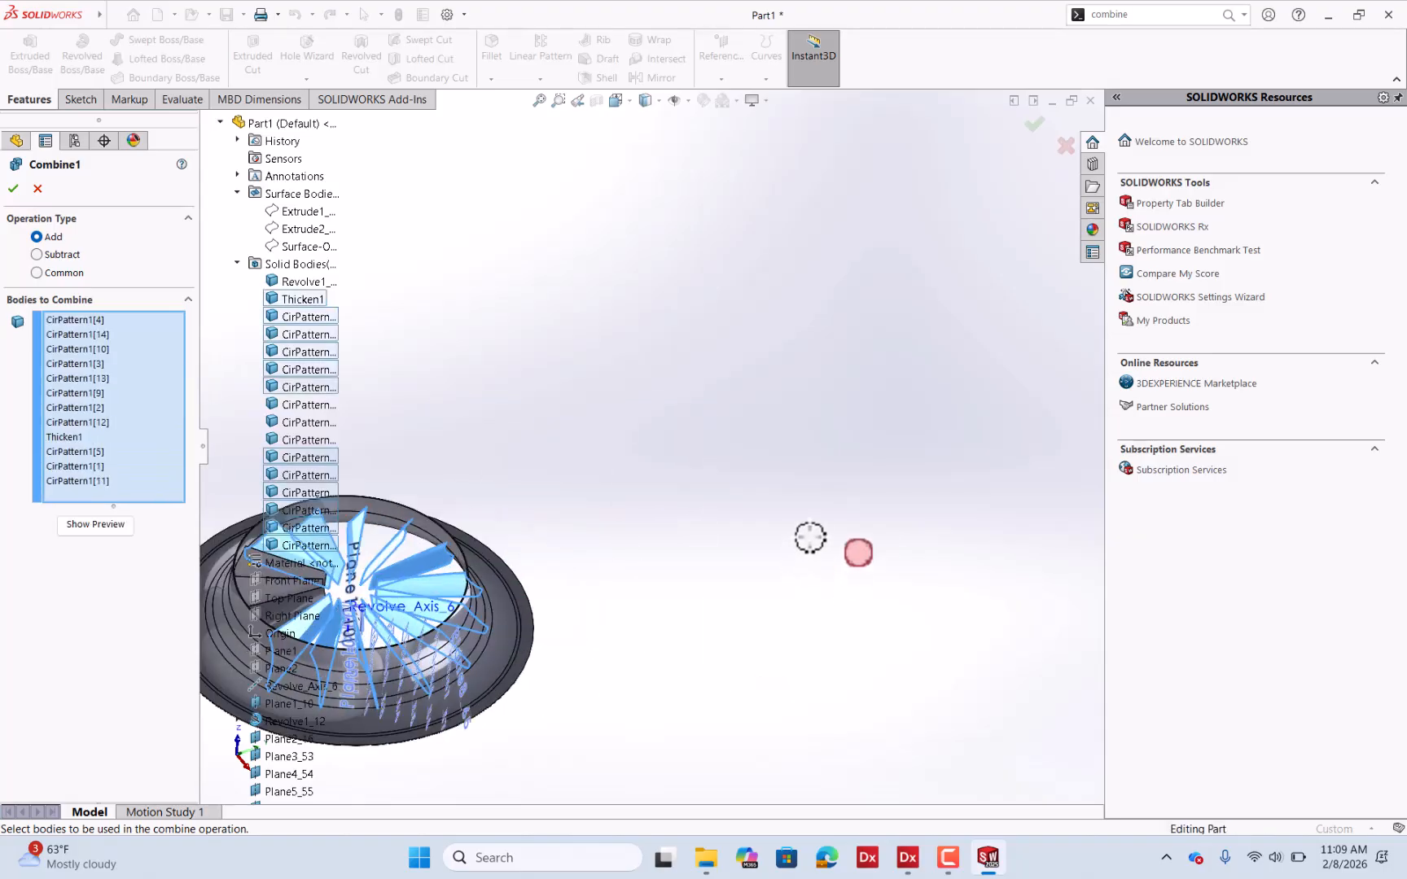
scroll(808, 537, "up", 6)
left_click_drag(432, 438, 744, 616)
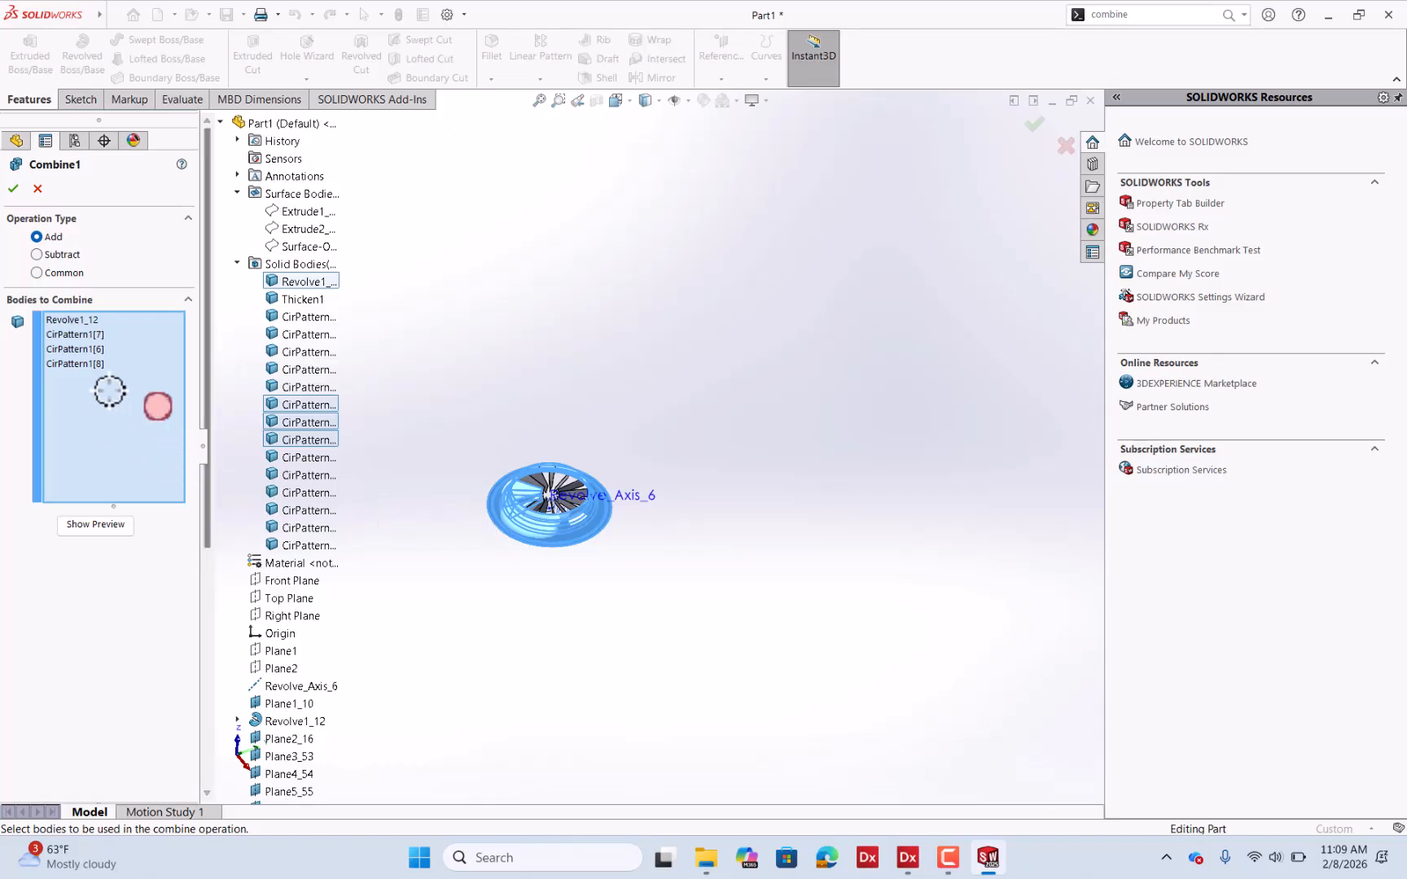
left_click(89, 364)
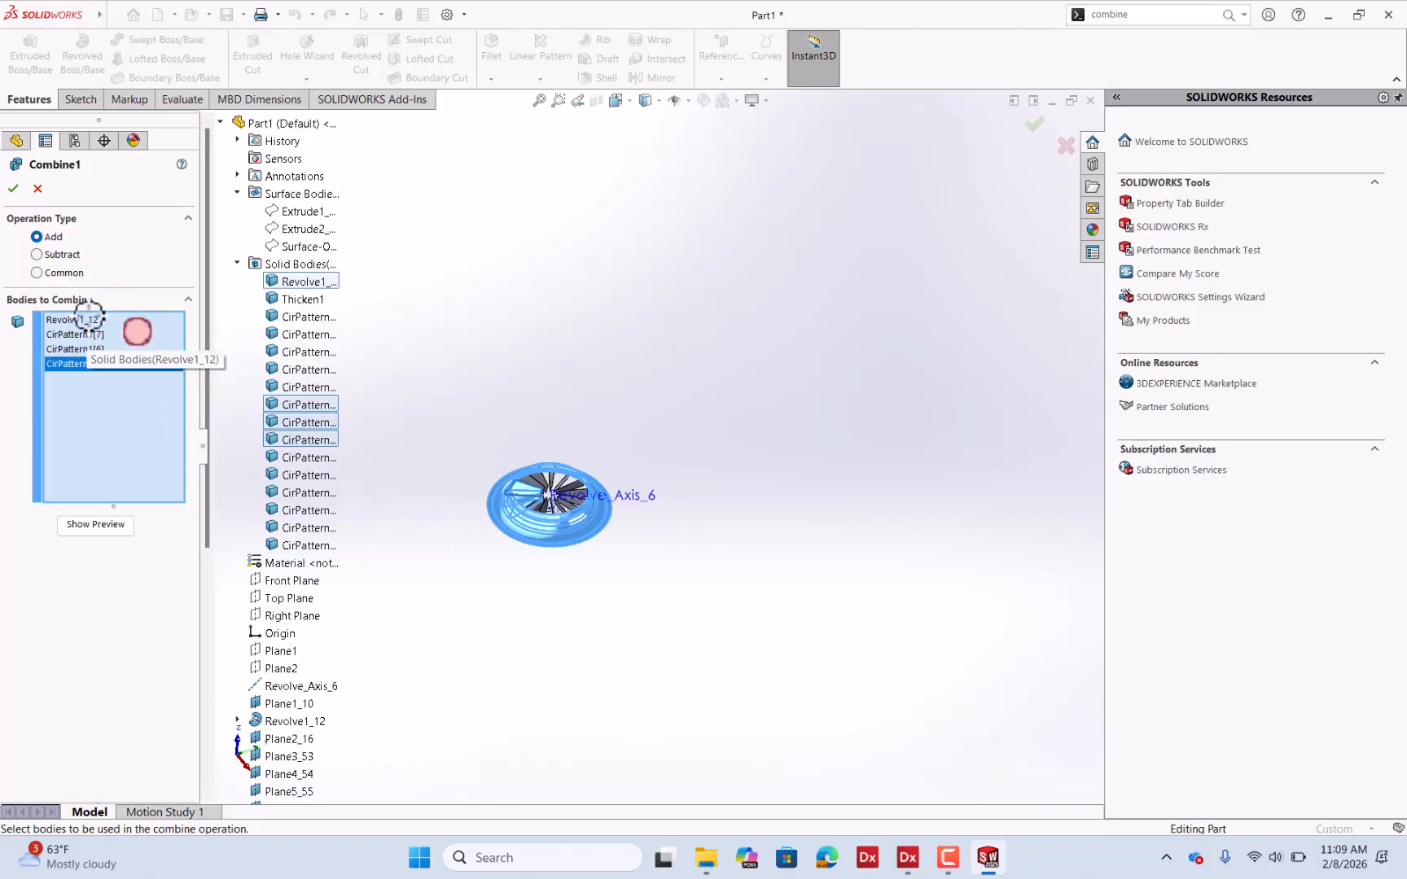
left_click(88, 317, "shift")
key("Delete")
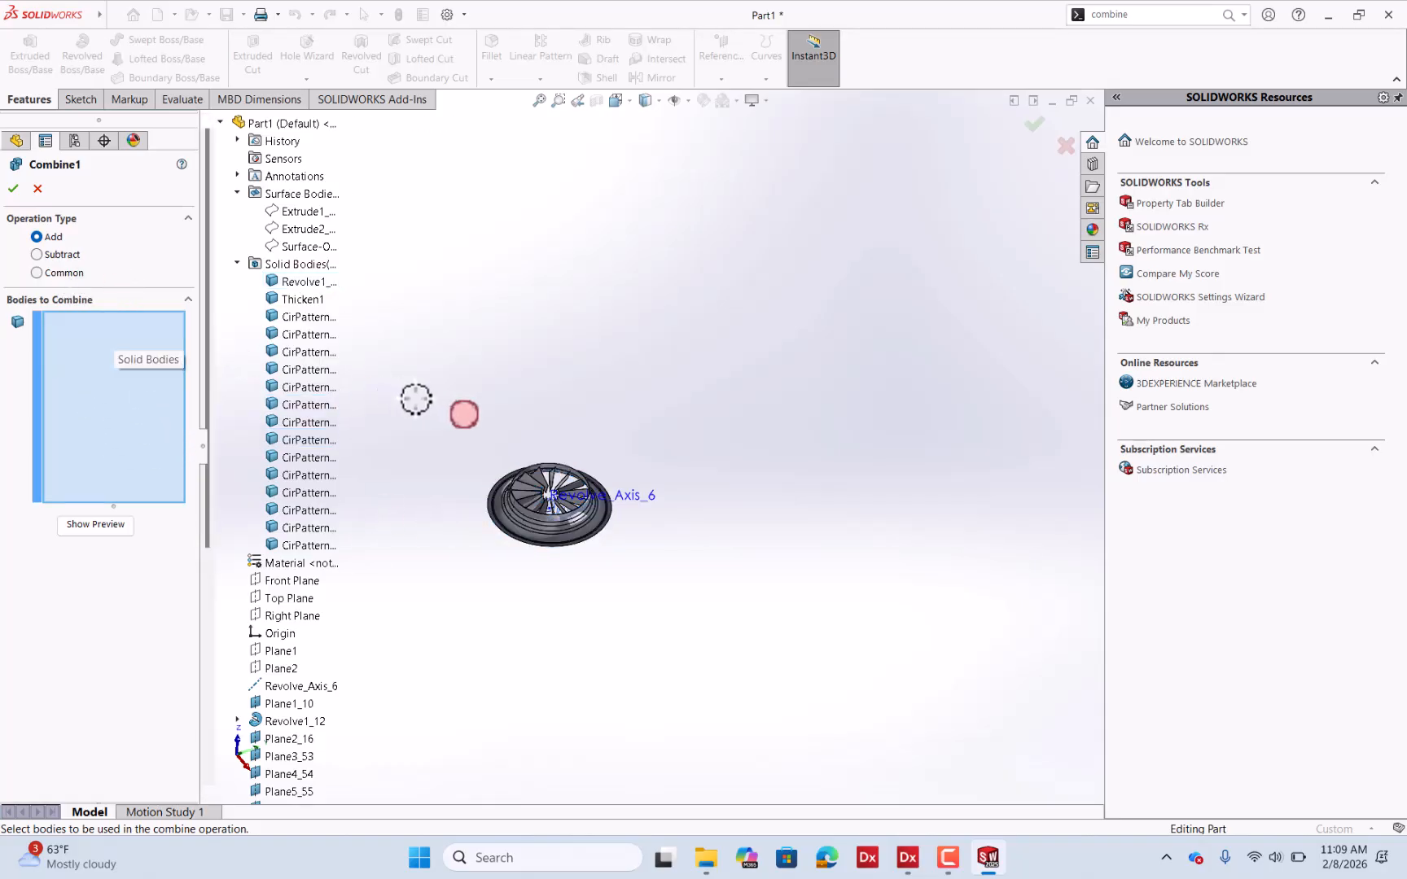
Combine the revolved ring, the thickened blade and all patterned blades into one solid body with Add.
left_click_drag(440, 402, 651, 574)
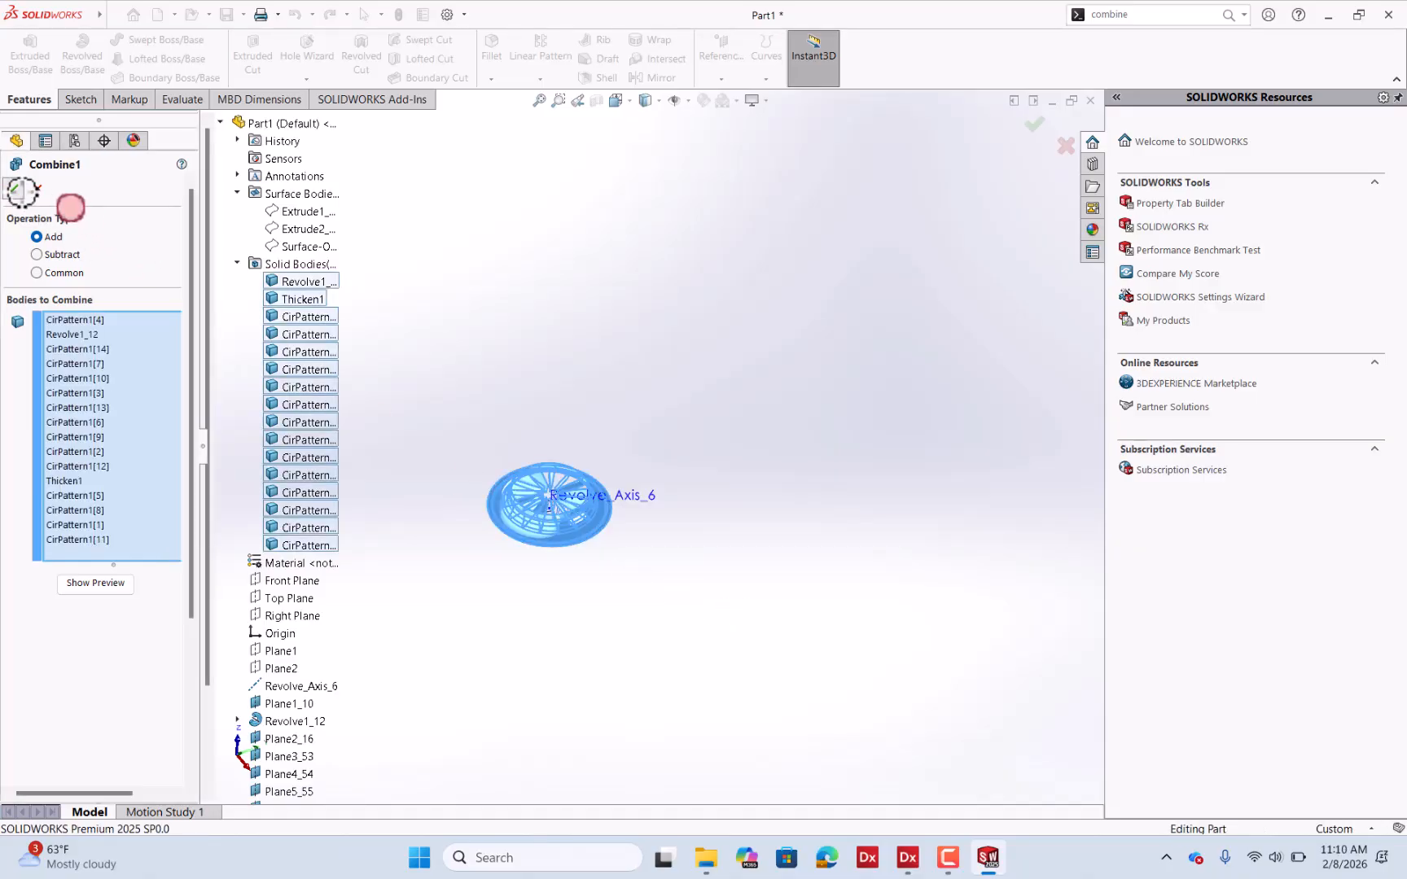
scroll(557, 521, "down", 6)
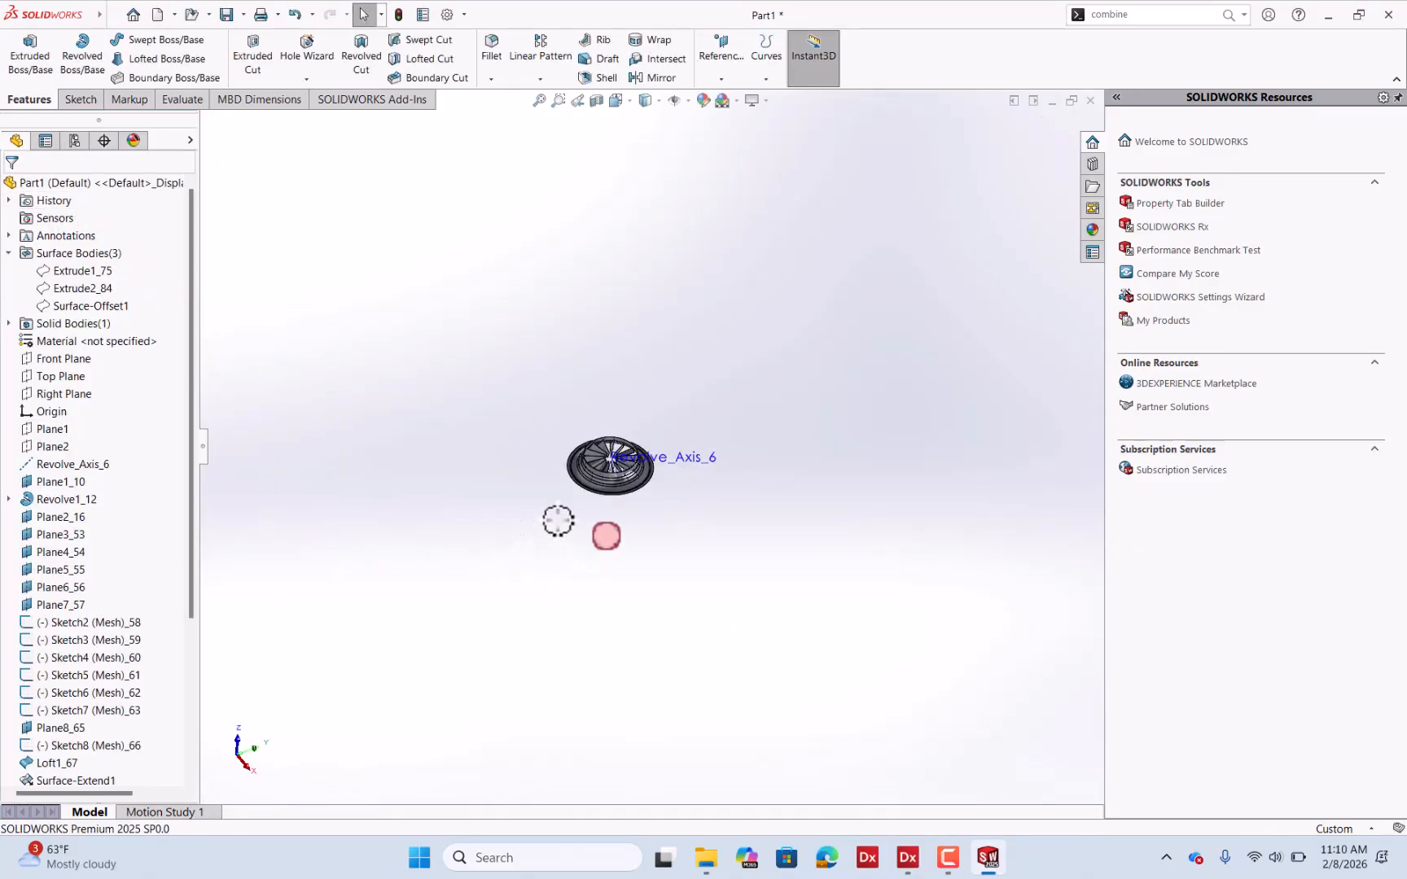
scroll(801, 313, "down", 4)
scroll(757, 313, "down", 2)
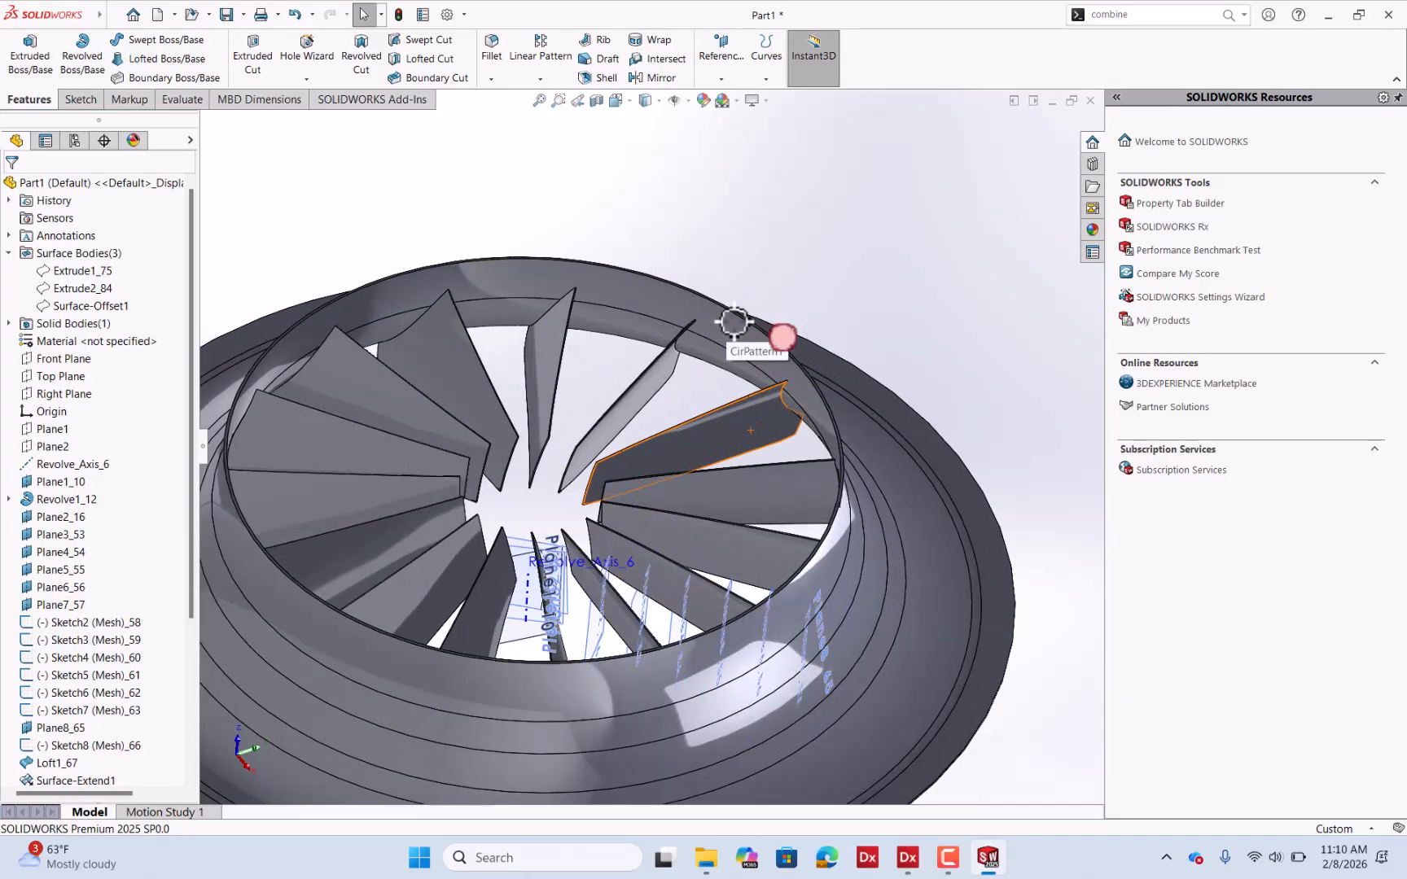
scroll(769, 317, "up", 6)
middle_click_drag(780, 324, 707, 427)
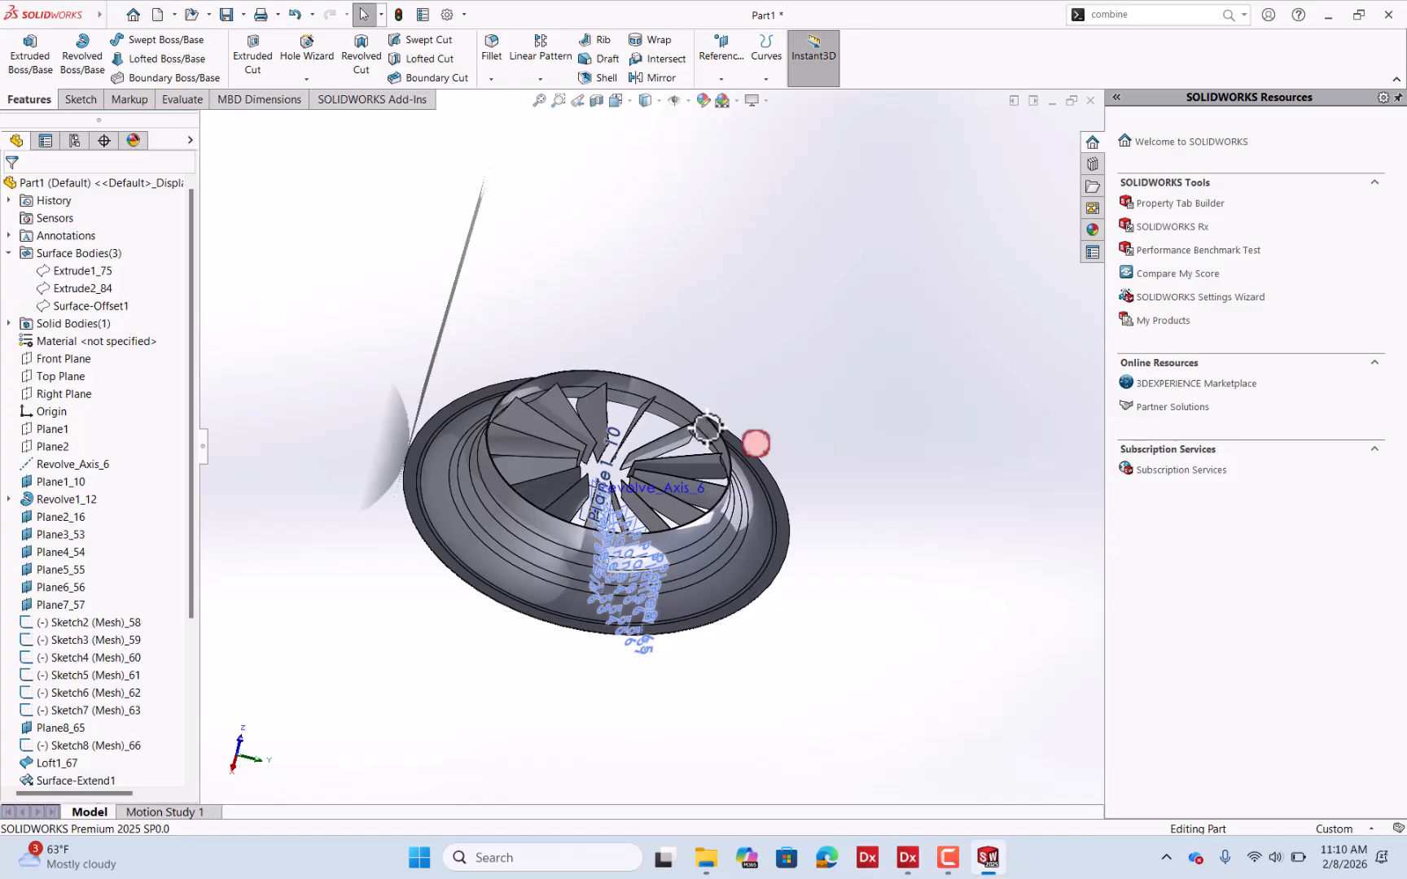